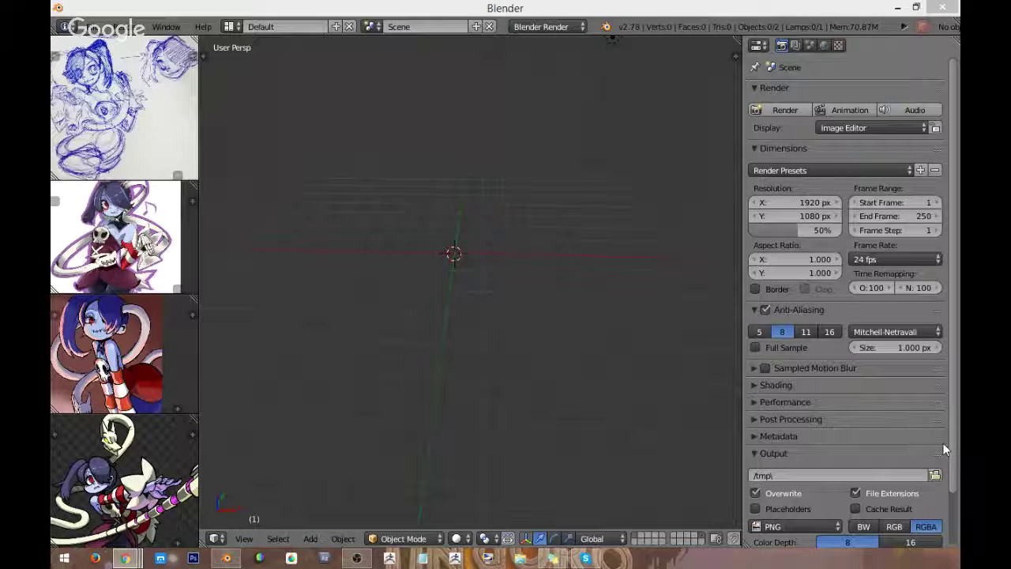
left_click(463, 17)
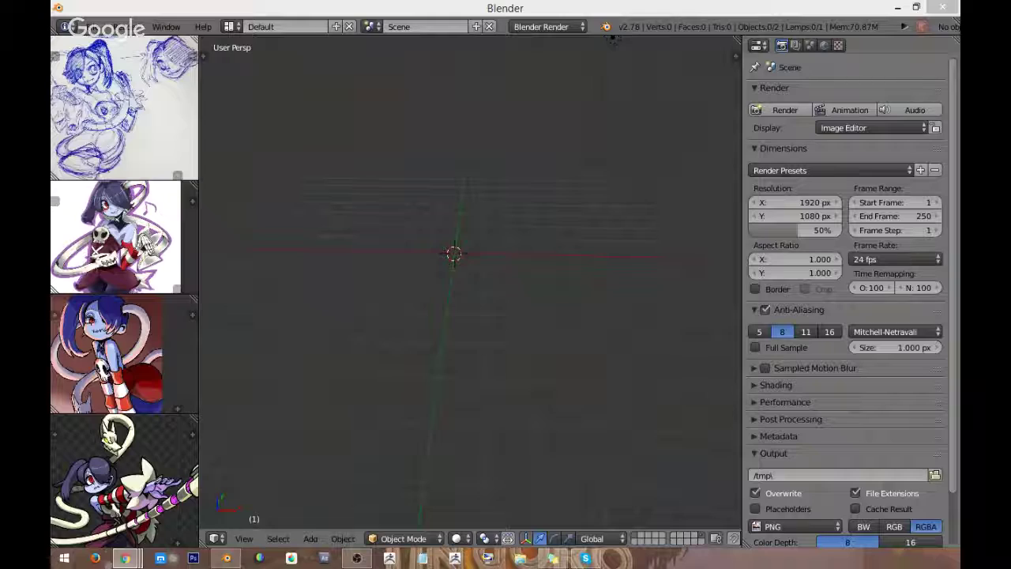
key("super+d")
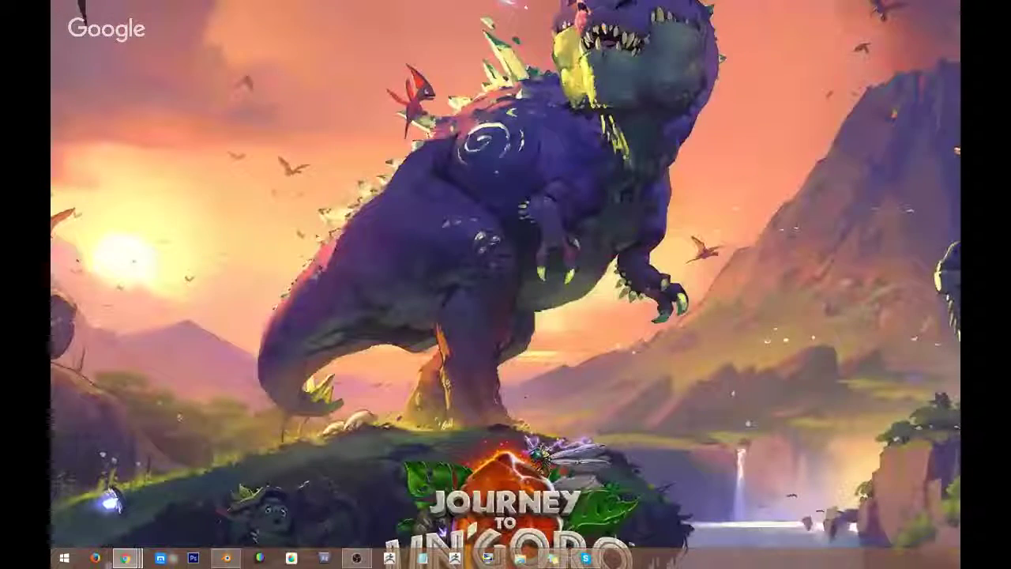
key("super+d")
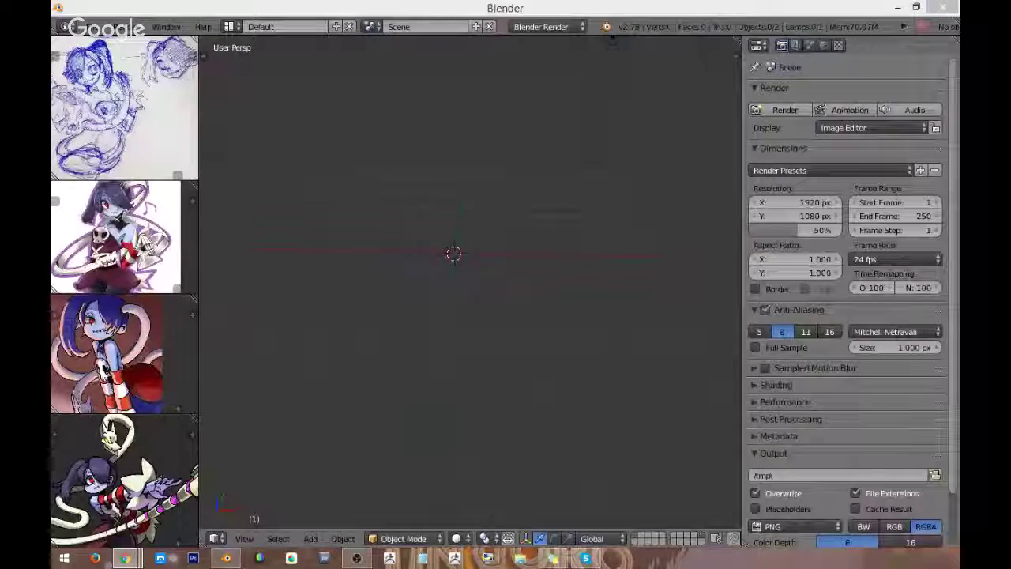
key("super+comma")
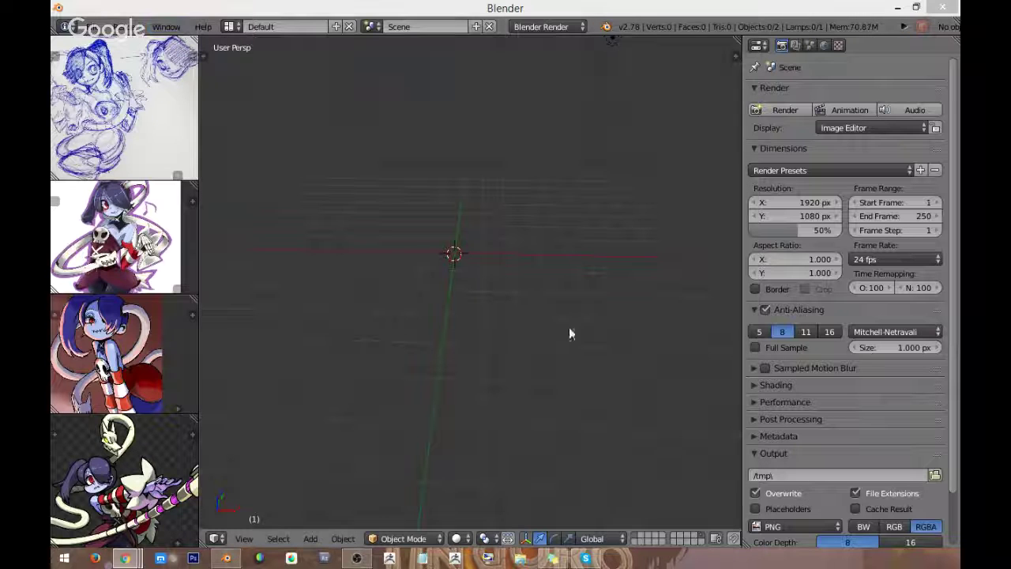
left_click(630, 7)
middle_click_drag(413, 221, 490, 281)
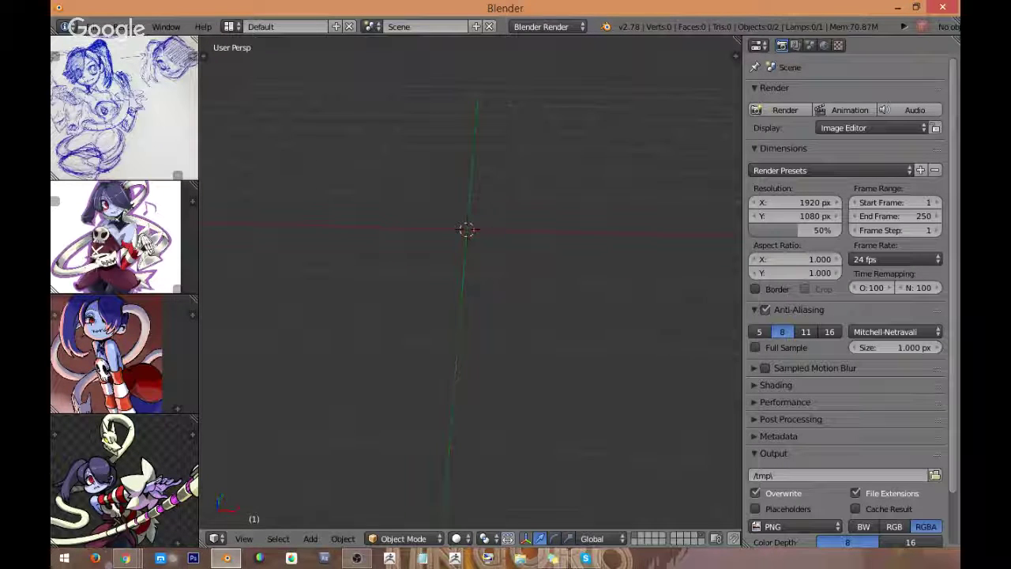
Step: Enlarge and reposition the white-background reference image so the character's head and upper body fill its image area
scroll(125, 237, "up", 4)
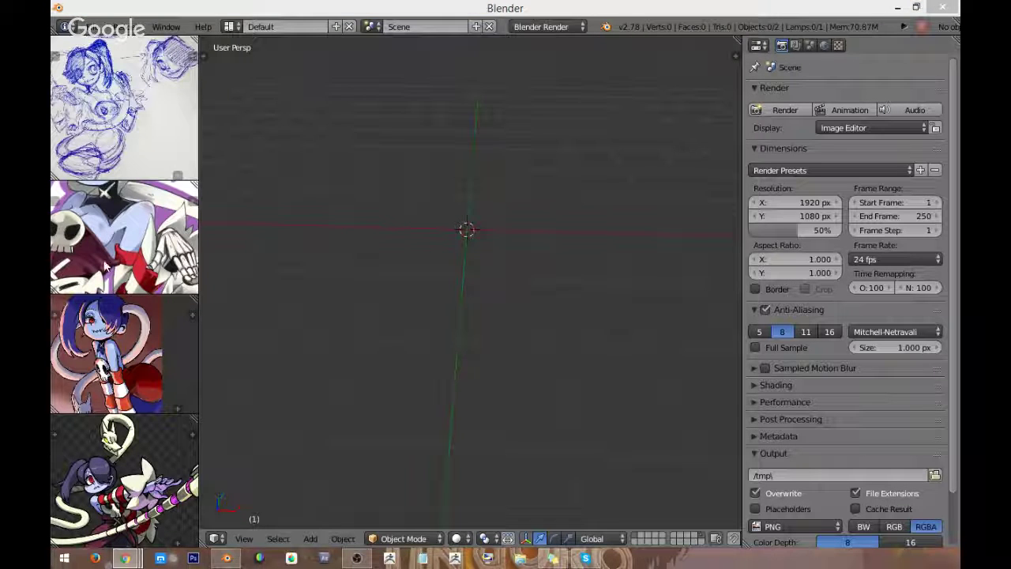
scroll(142, 236, "down", 3)
scroll(134, 233, "down", 5)
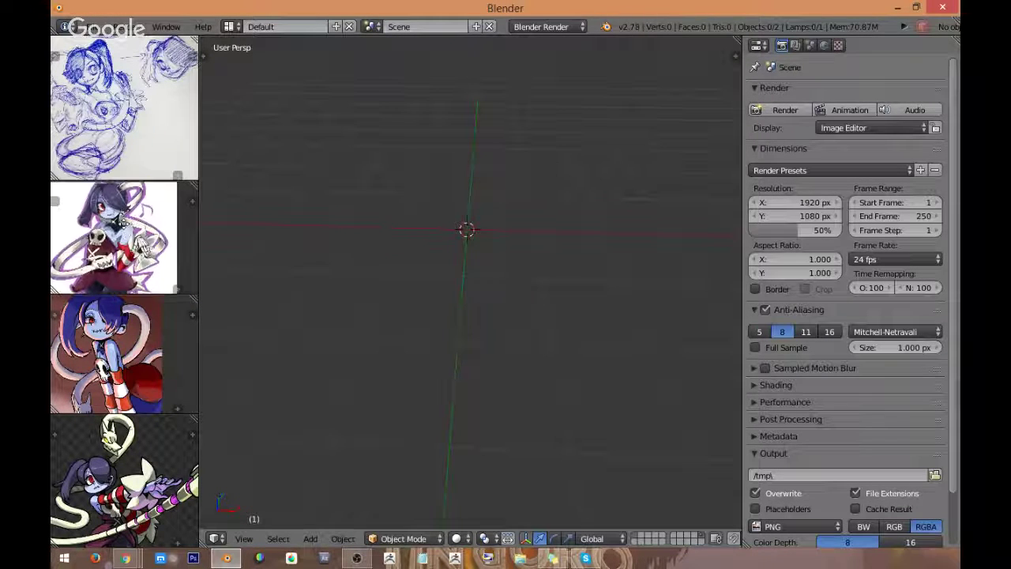
scroll(127, 221, "down", 2)
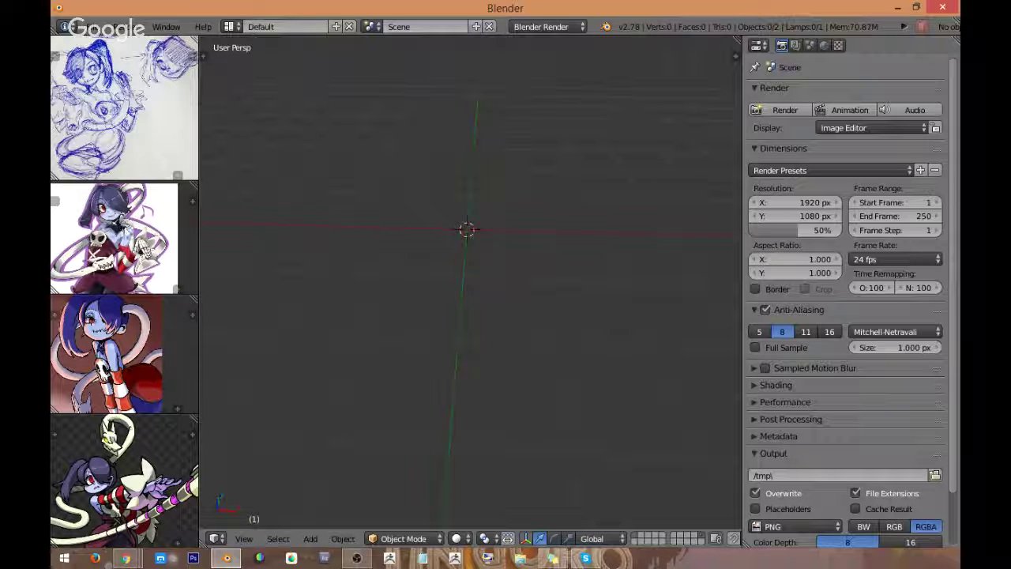
scroll(148, 288, "up", 3)
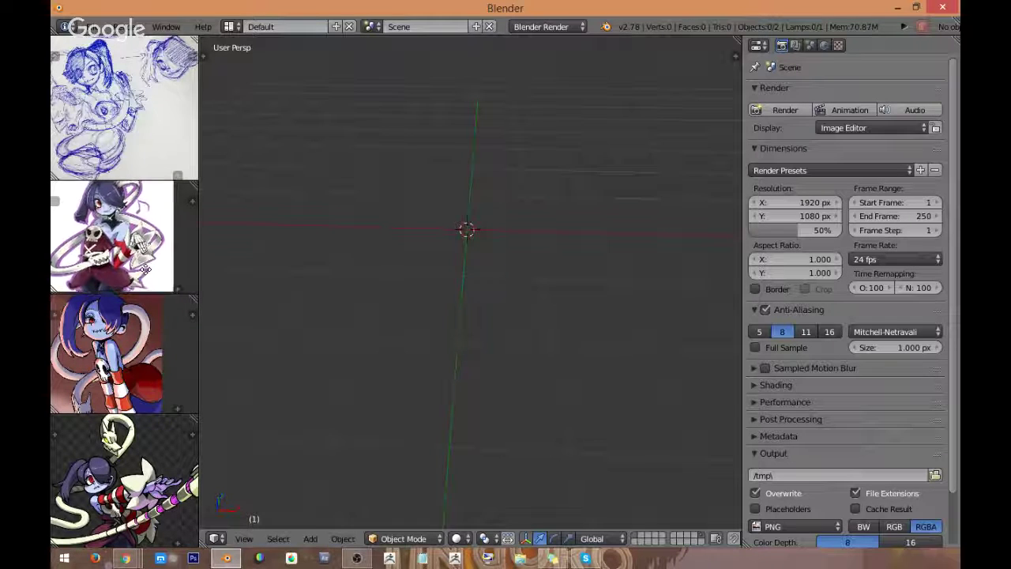
middle_click_drag(139, 263, 142, 279)
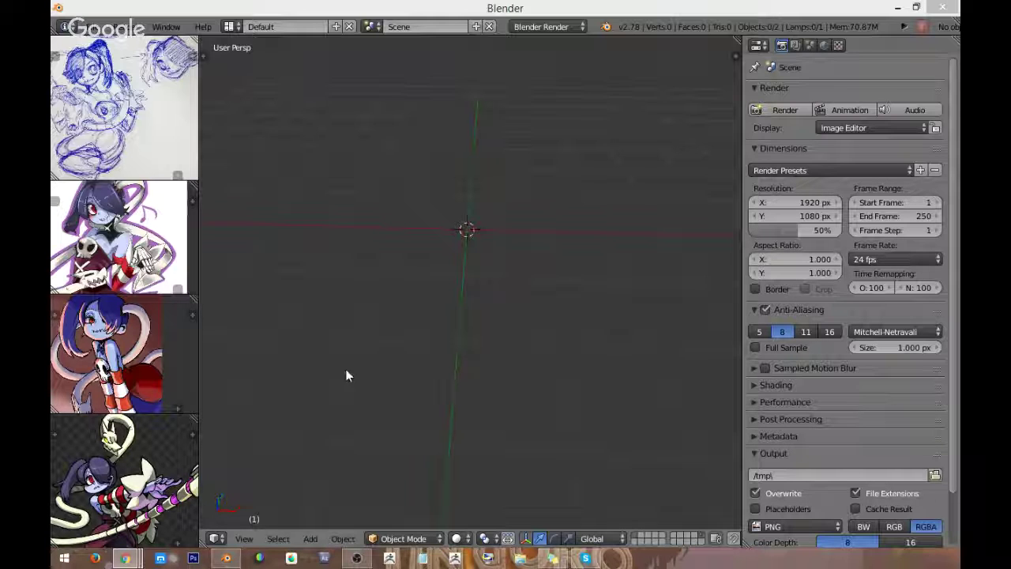
middle_click_drag(150, 246, 154, 248)
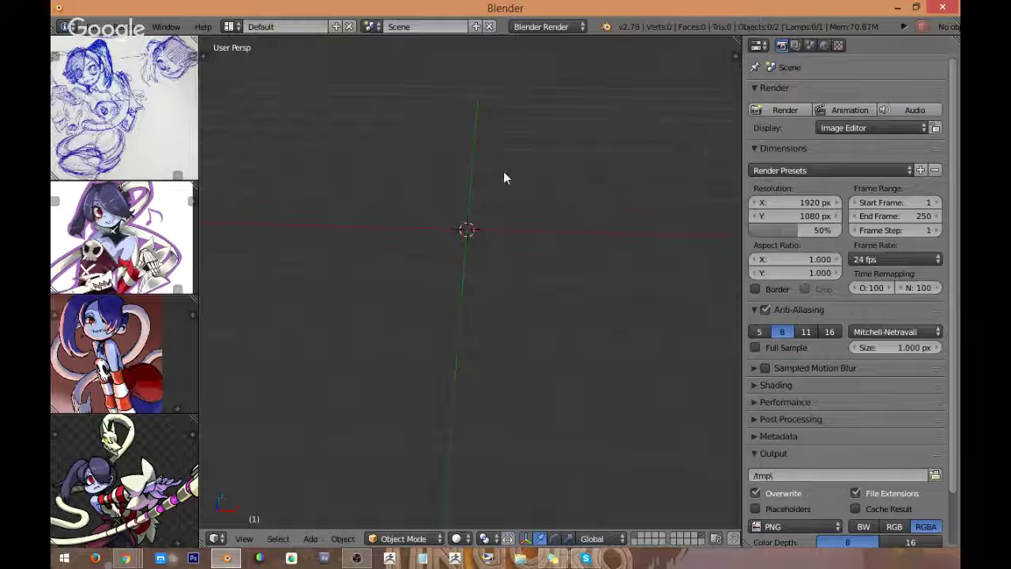
scroll(503, 175, "down", 3)
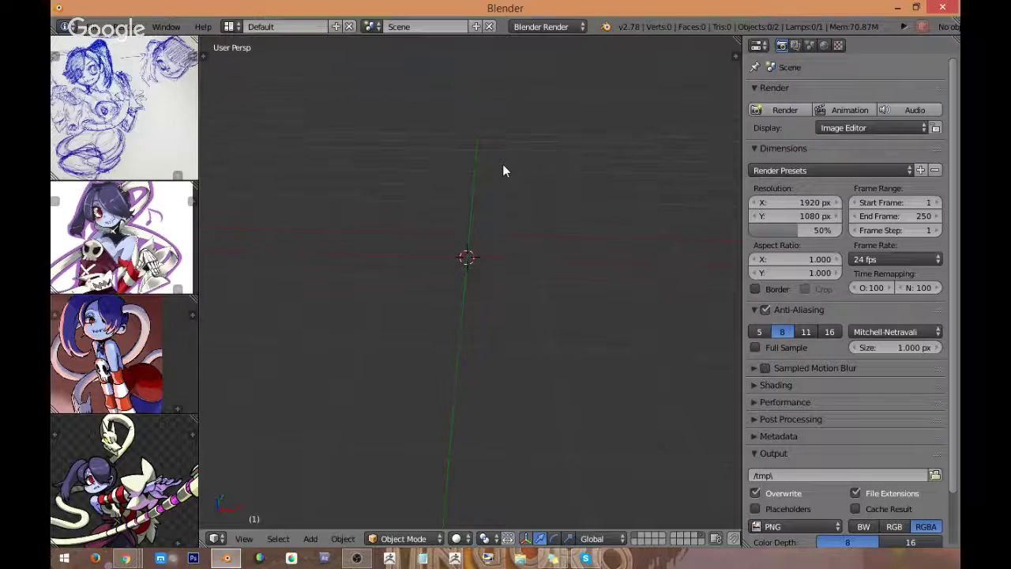
scroll(501, 186, "up", 3)
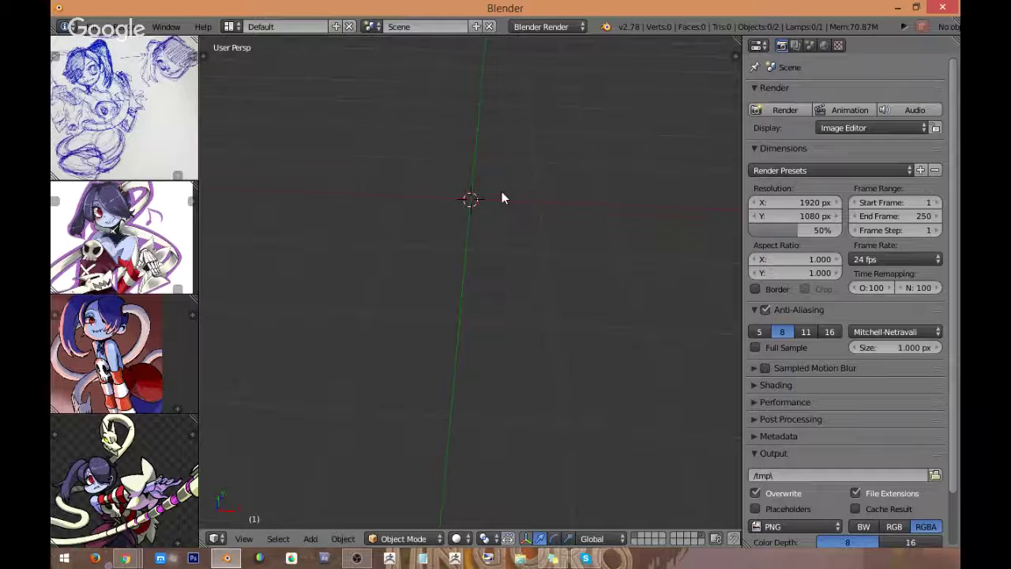
scroll(502, 189, "down", 1)
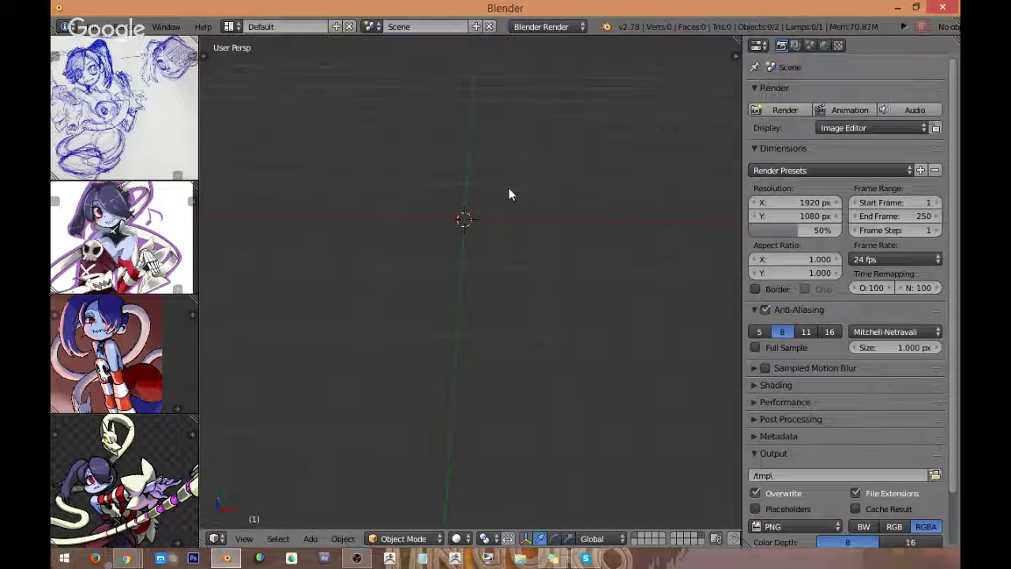
scroll(498, 193, "down", 1)
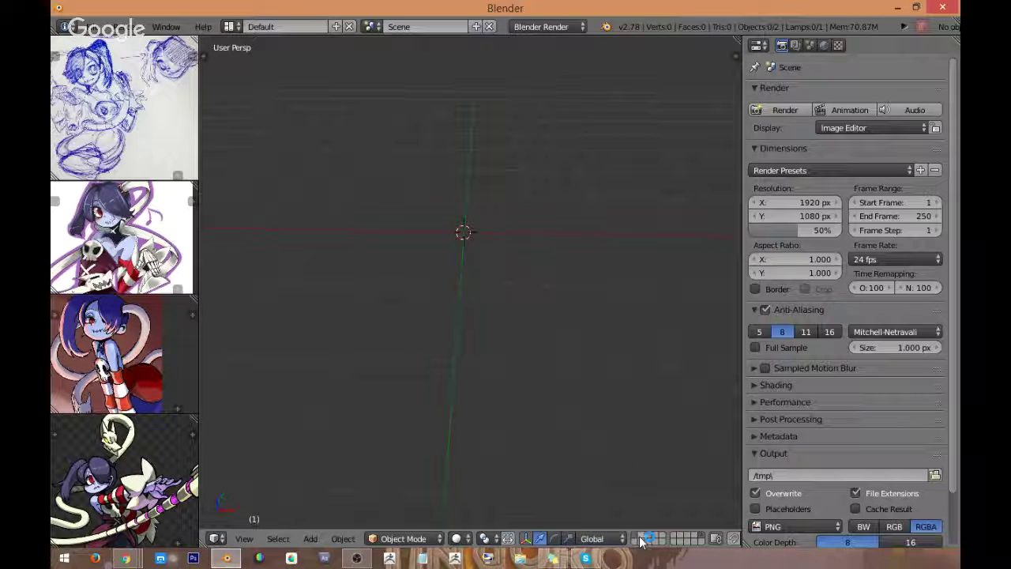
scroll(639, 541, "down", 5)
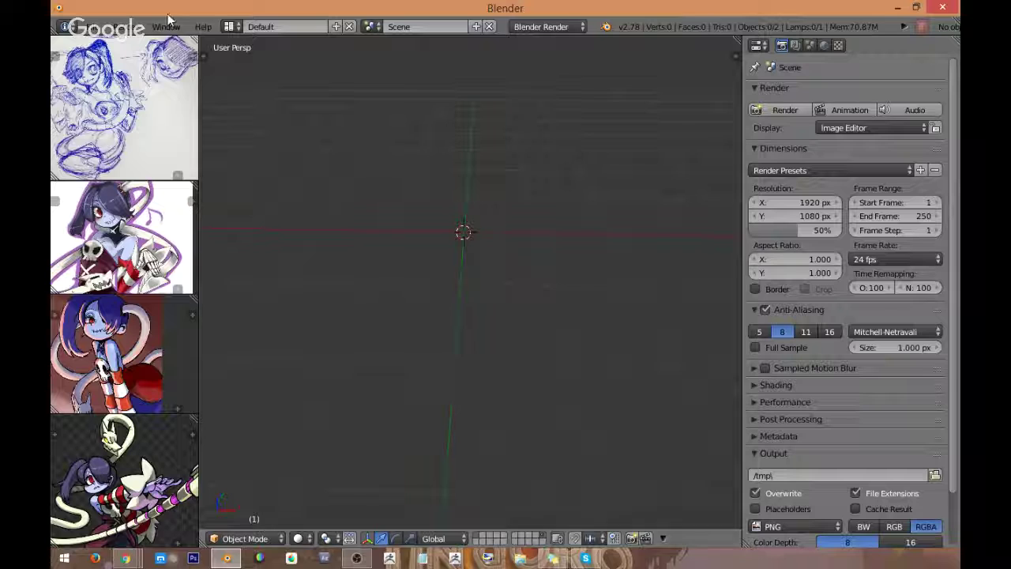
Step: Open the add-on preferences, clear the "scul" search filter to view the full add-on list, and close the preferences
left_click(92, 27)
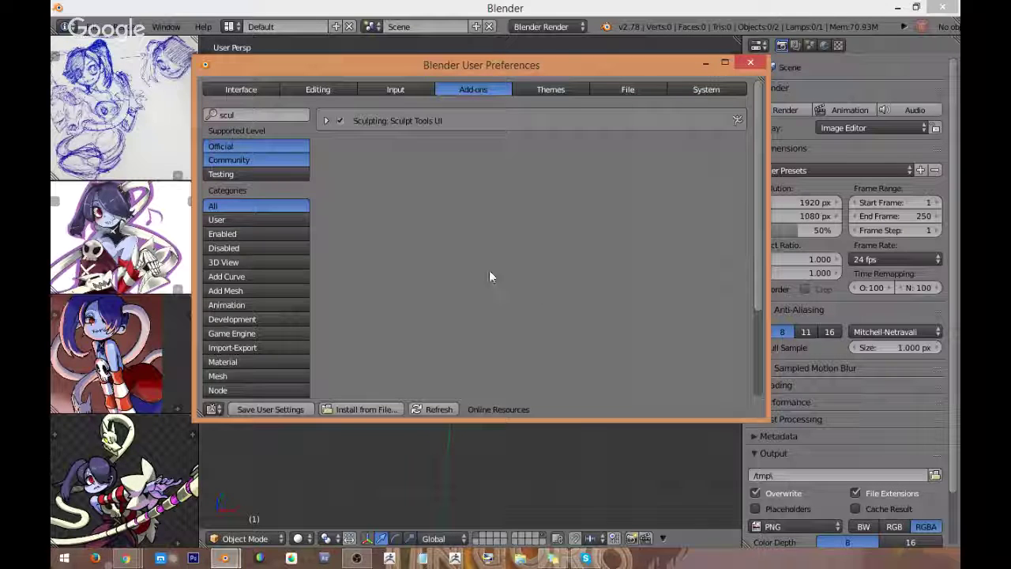
left_click_drag(340, 65, 376, 76)
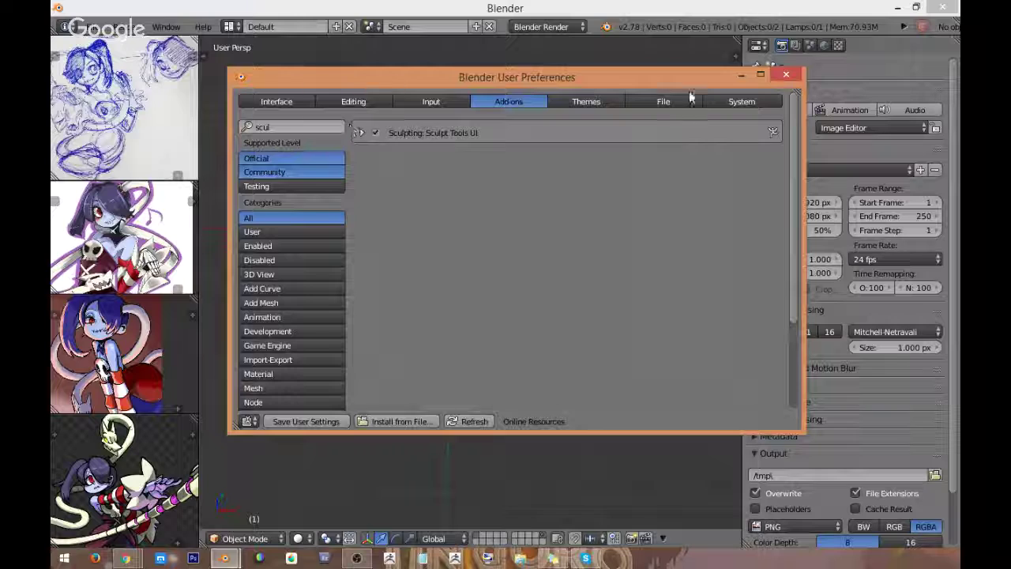
mouse_move(693, 82)
left_mouse_down()
mouse_move(711, 92)
mouse_move(705, 98)
left_mouse_up()
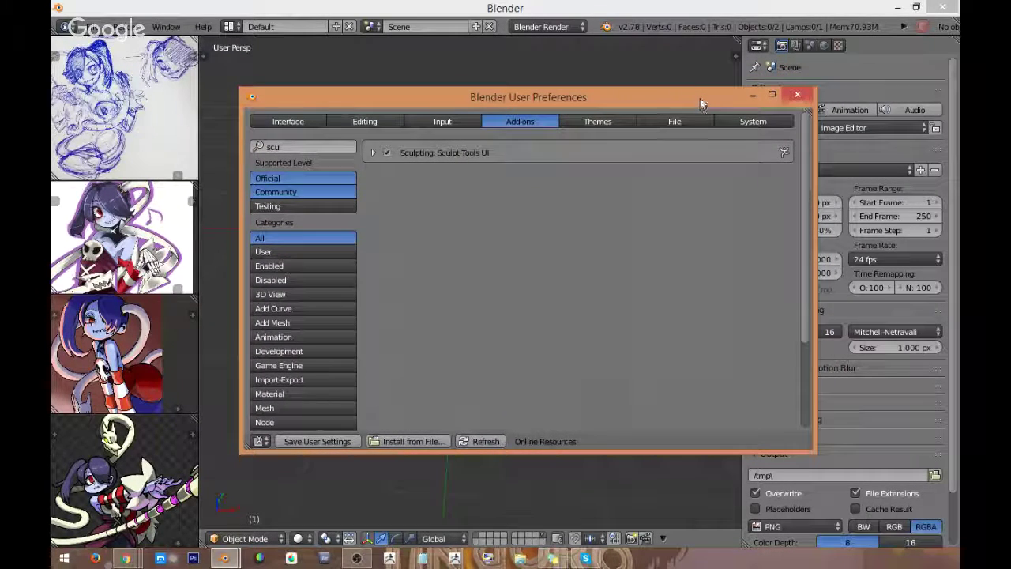
left_click(313, 147)
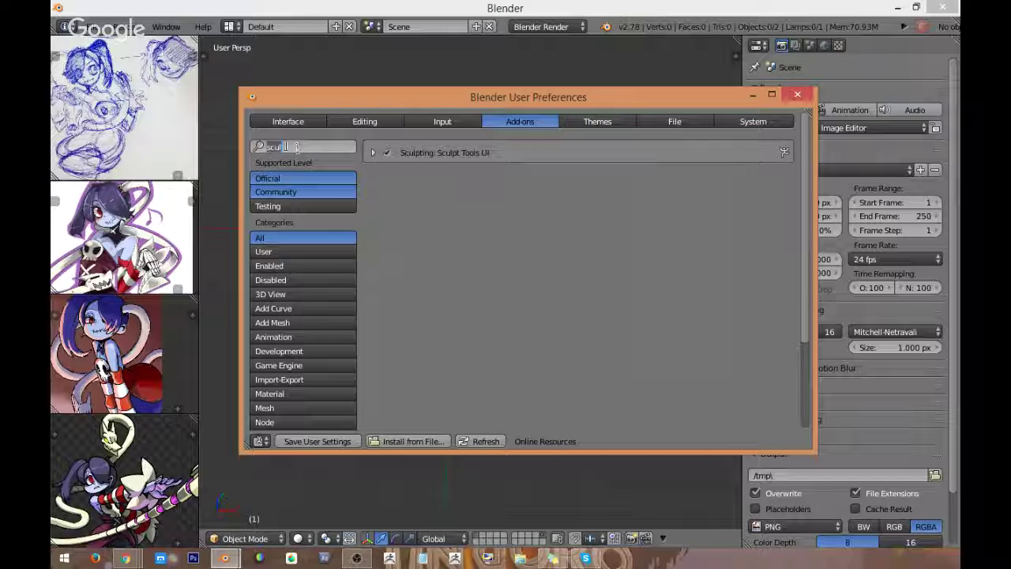
key("BackSpace")
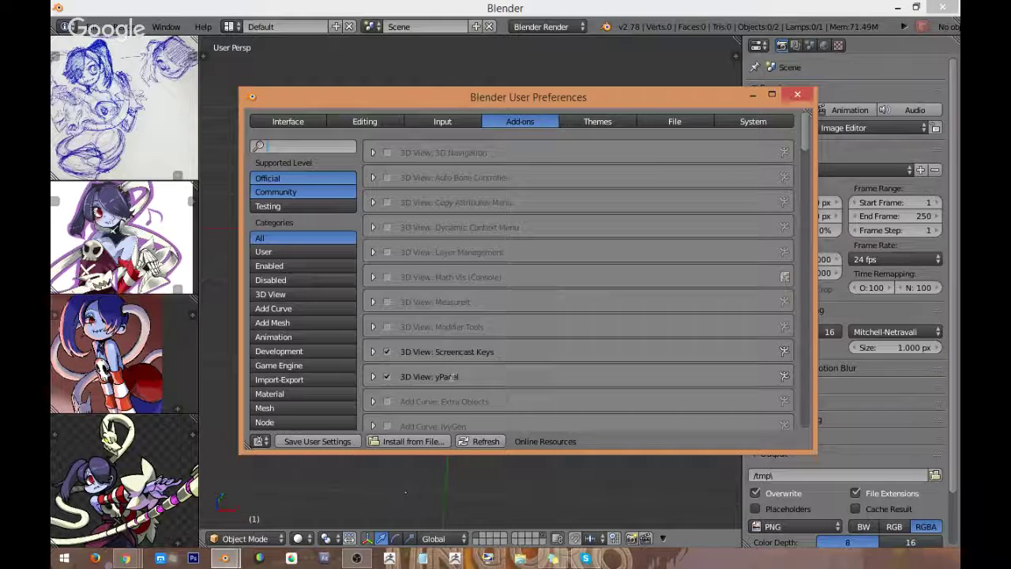
left_click_drag(556, 103, 521, 79)
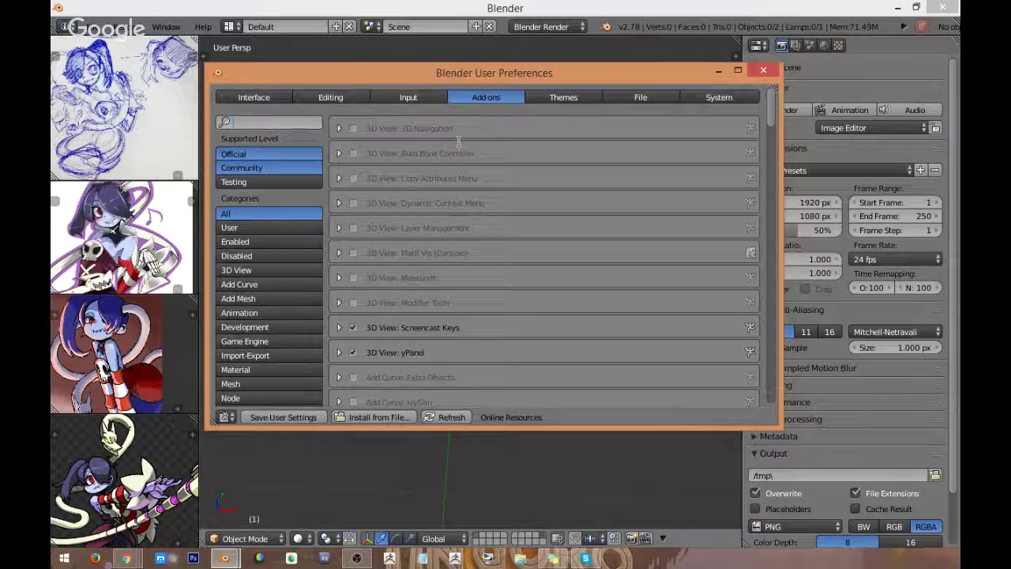
left_click(763, 71)
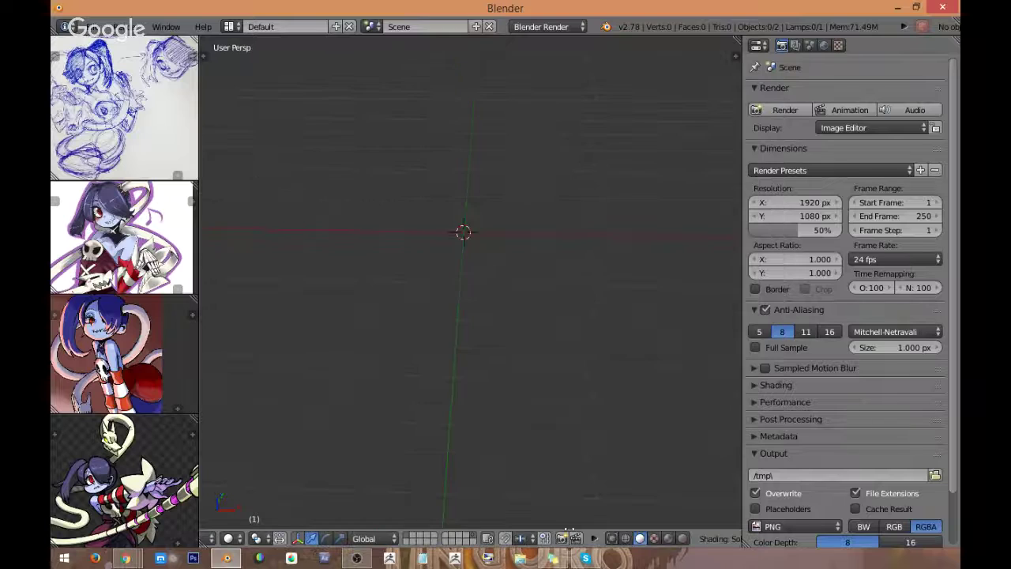
Step: Examine the shading and display options along the 3D viewport's header
scroll(327, 533, "down", 8)
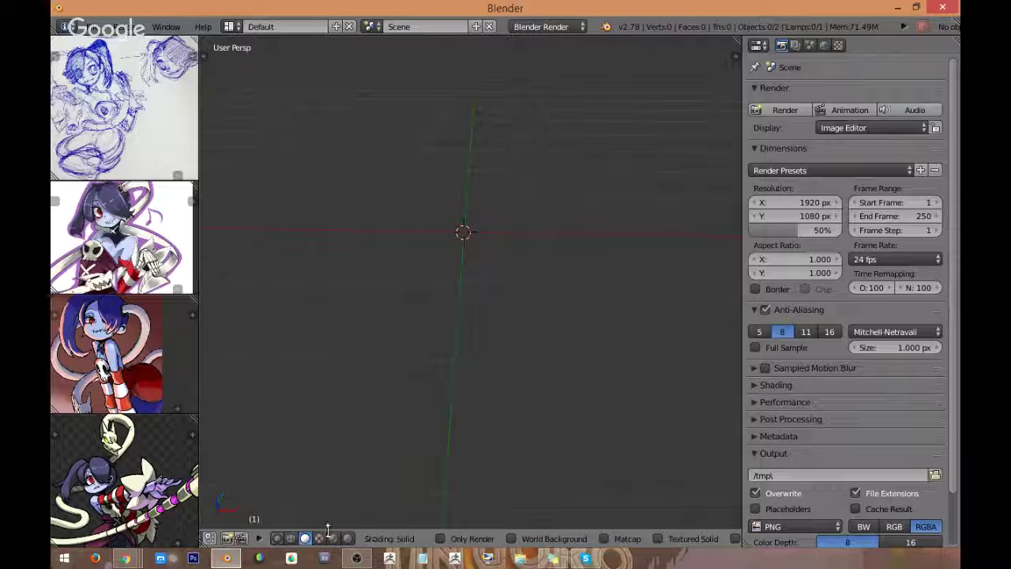
scroll(328, 536, "up", 6)
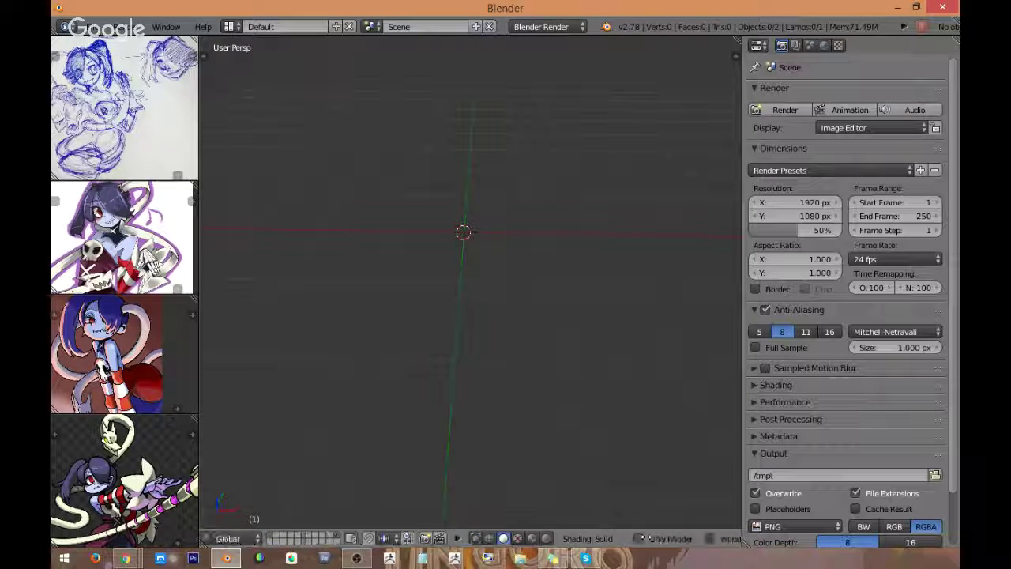
scroll(328, 537, "down", 8)
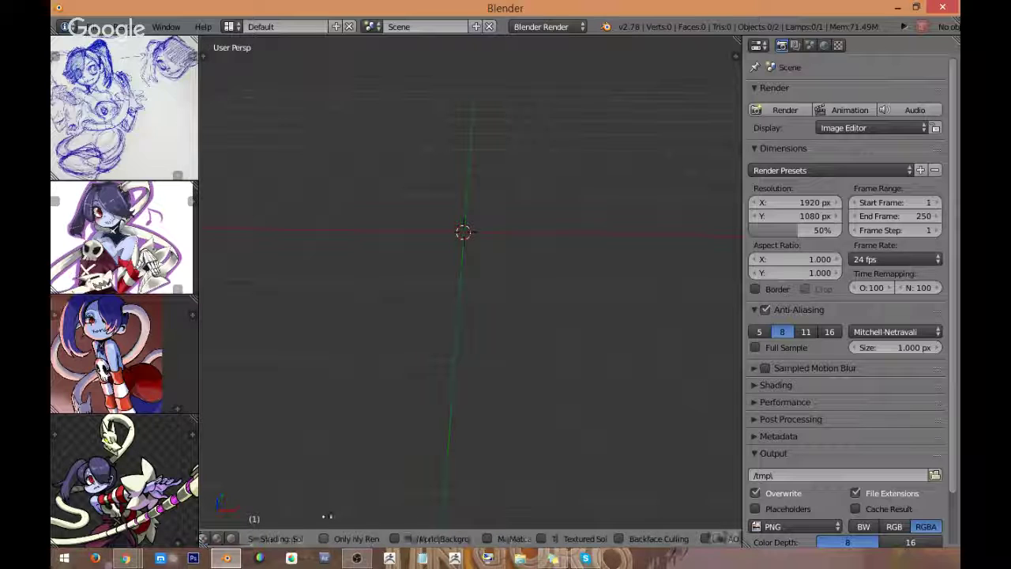
scroll(667, 537, "up", 8)
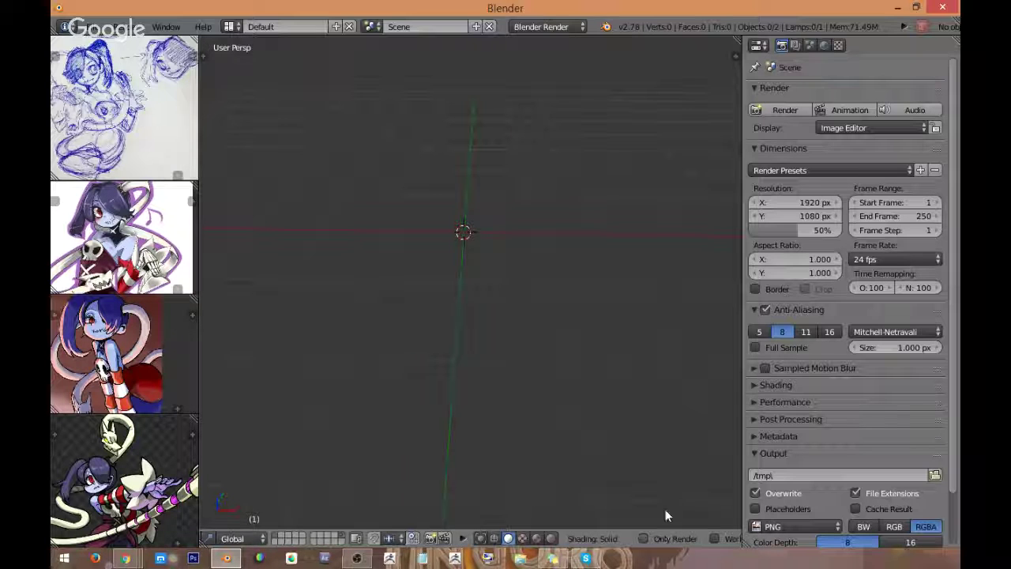
mouse_move(529, 543)
middle_mouse_down()
mouse_move(624, 539)
mouse_move(371, 525)
mouse_move(671, 521)
mouse_move(330, 505)
mouse_move(328, 521)
mouse_move(296, 543)
middle_mouse_up()
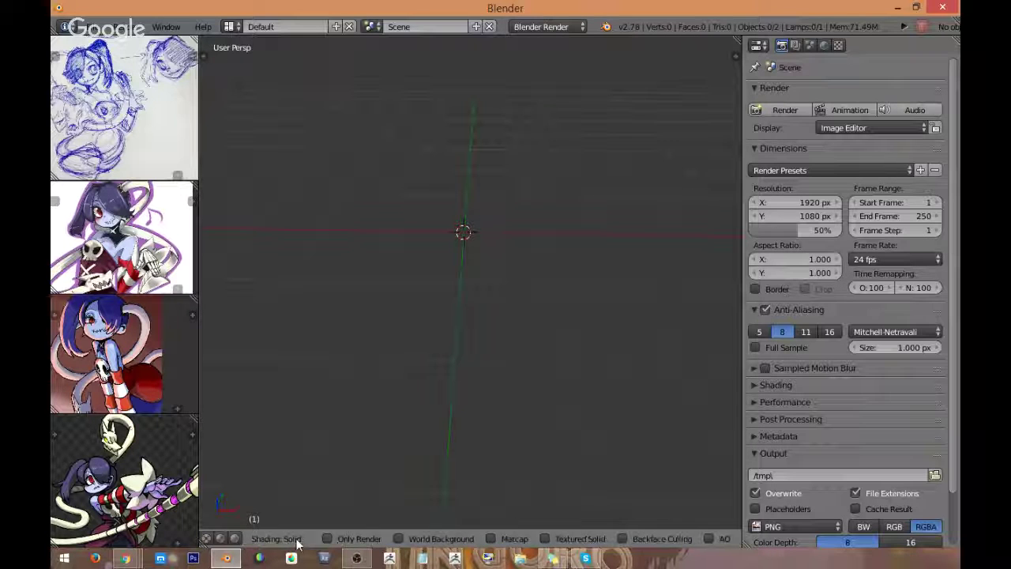
middle_click_drag(398, 543, 320, 537)
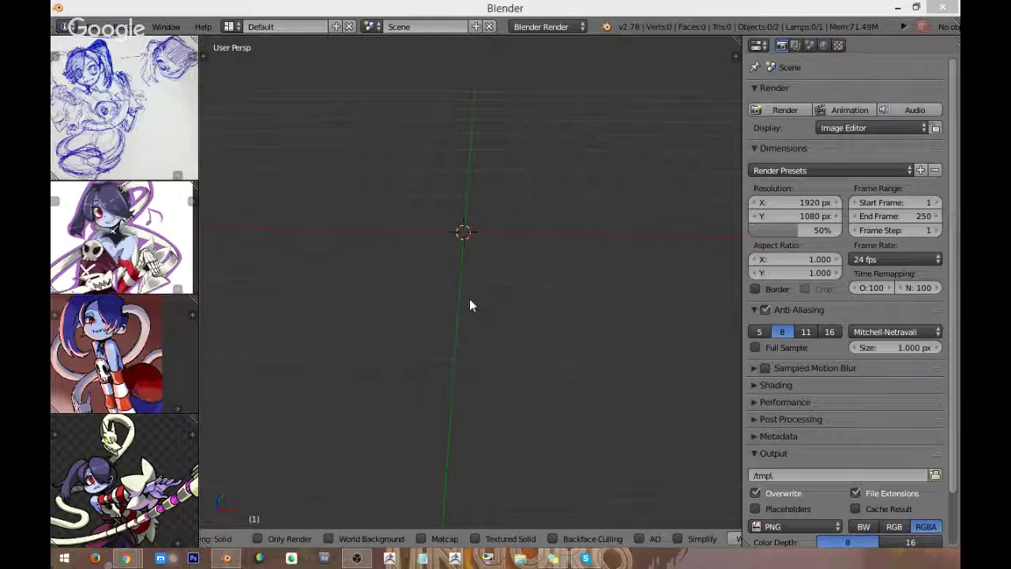
middle_click_drag(469, 298, 462, 221)
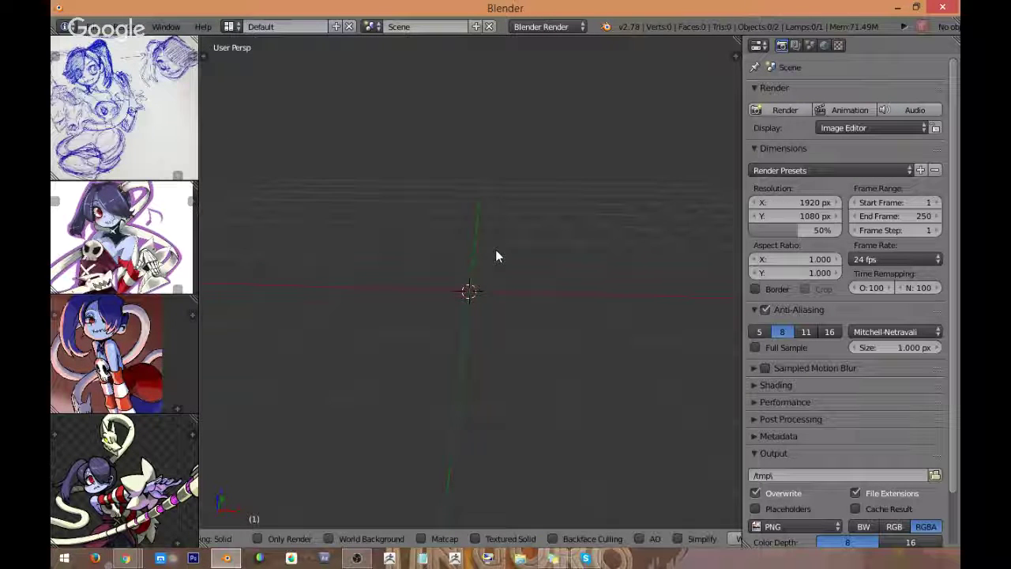
mouse_move(495, 250)
middle_mouse_down()
mouse_move(483, 299)
mouse_move(523, 289)
mouse_move(480, 308)
mouse_move(492, 289)
mouse_move(465, 252)
mouse_move(467, 271)
mouse_move(494, 264)
mouse_move(471, 261)
mouse_move(501, 279)
mouse_move(487, 240)
middle_mouse_up()
Step: Show the 3D viewport's properties, set the shading mode to GLSL, and start the Screencast Keys display
key("n")
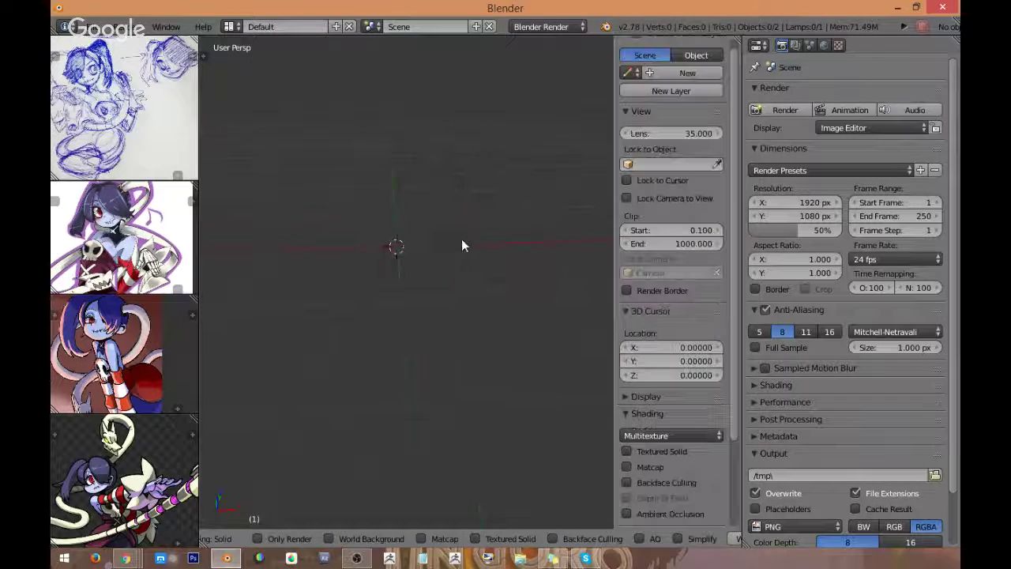
scroll(637, 436, "down", 5)
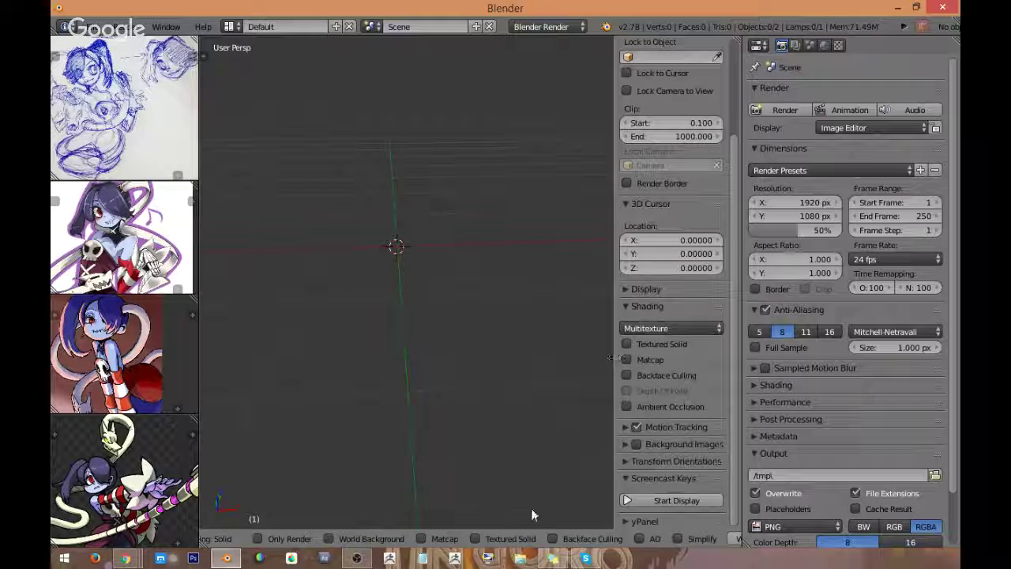
scroll(356, 538, "up", 10)
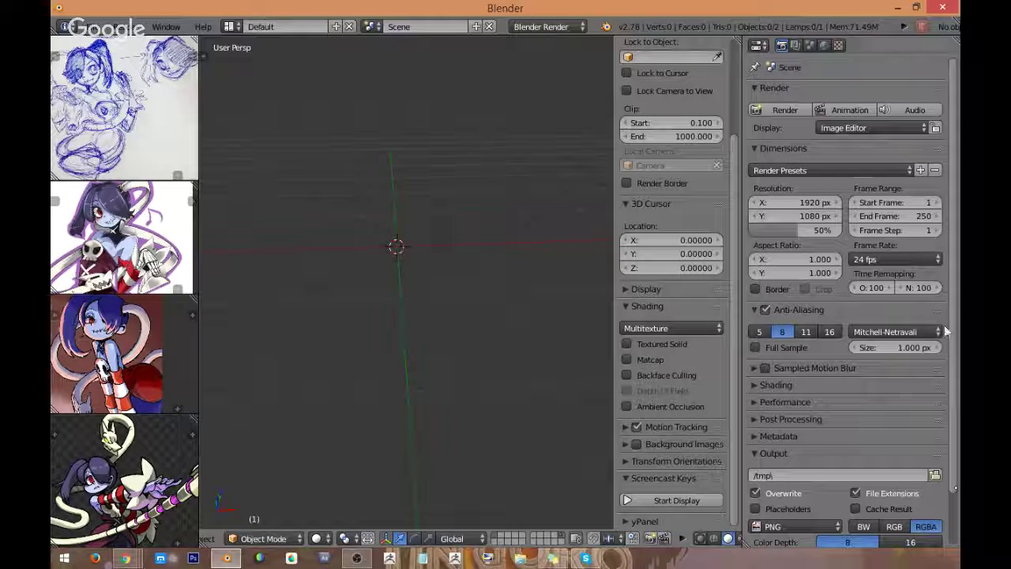
left_click(668, 326)
left_click(667, 296)
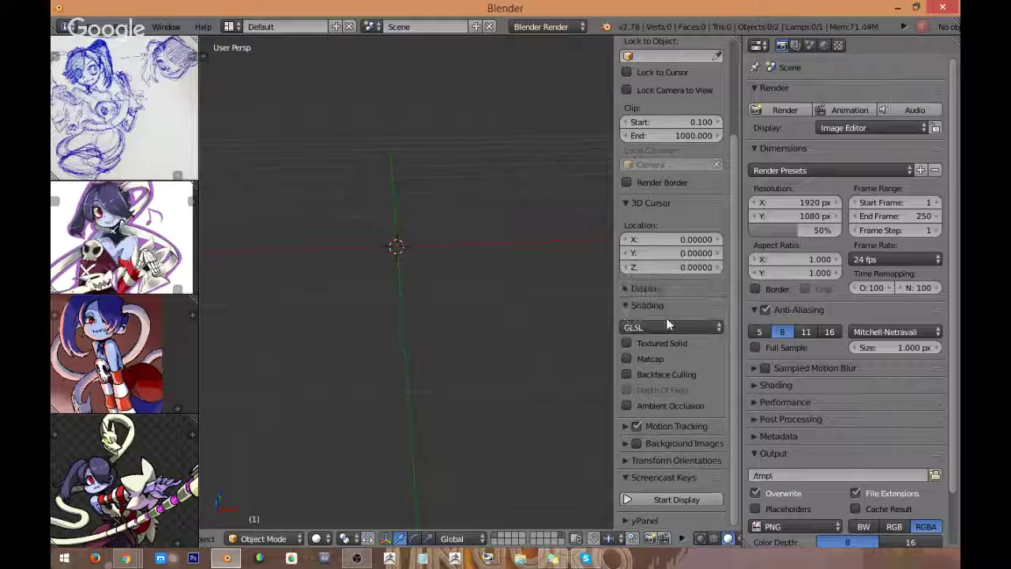
left_click(677, 507)
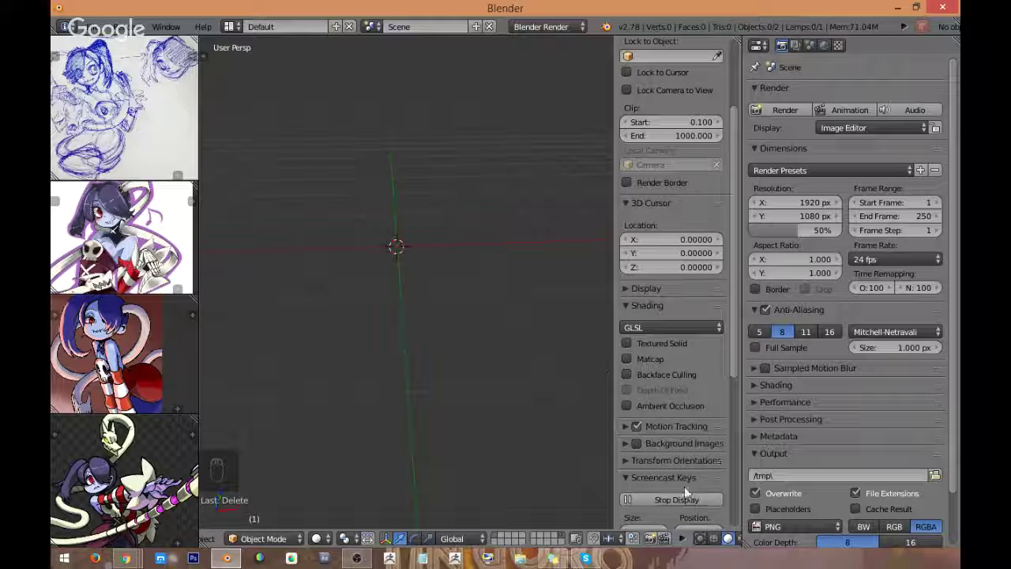
Step: Set both the text size and the mouse size of the Screencast Keys display to 60
scroll(684, 486, "down", 8)
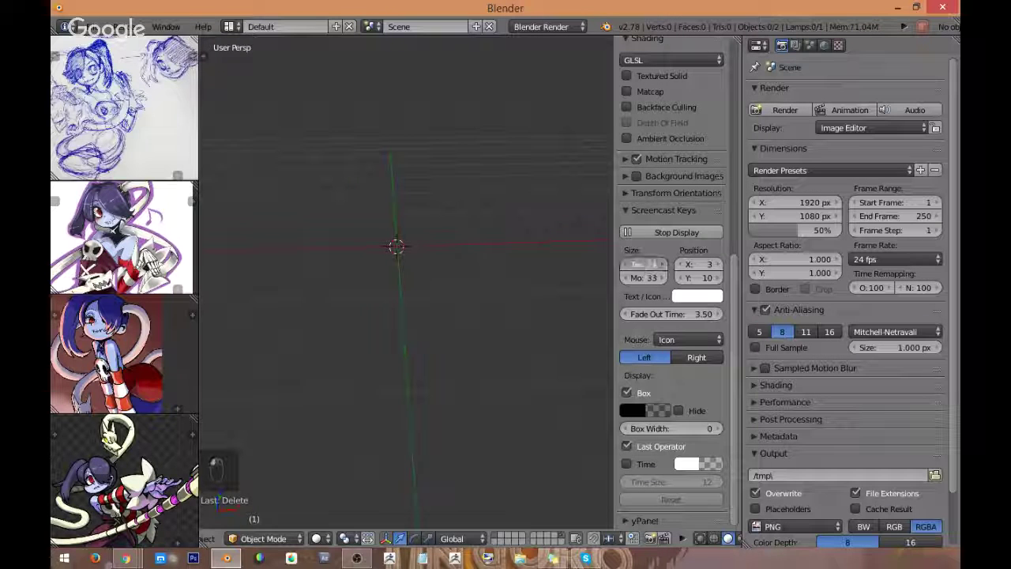
left_click(641, 264)
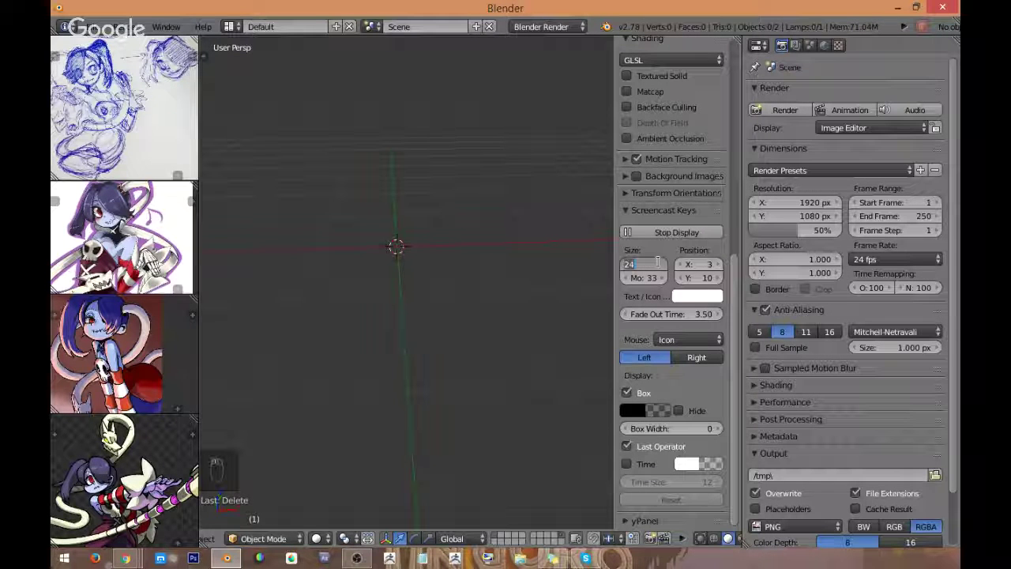
type("40")
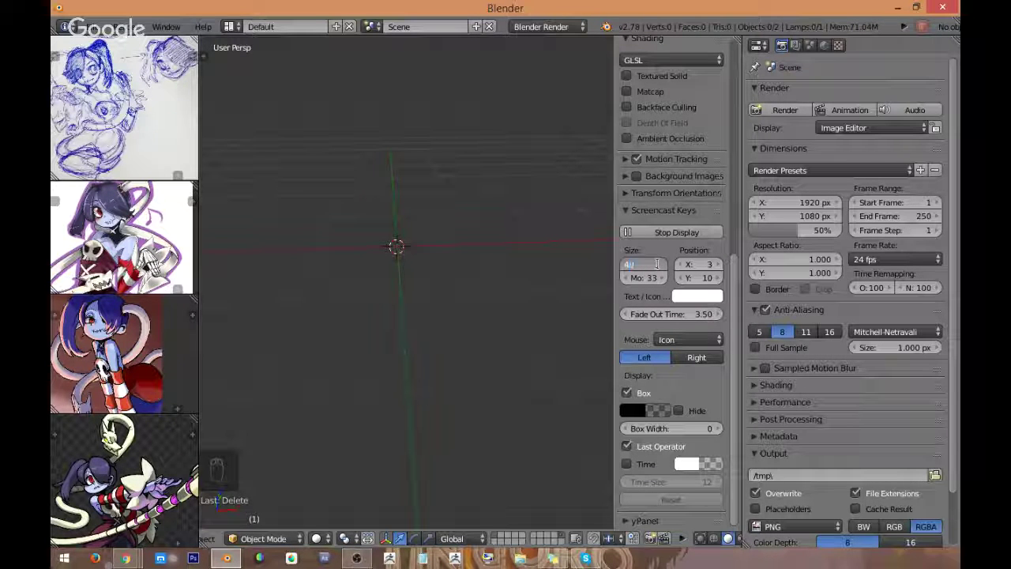
key("Return")
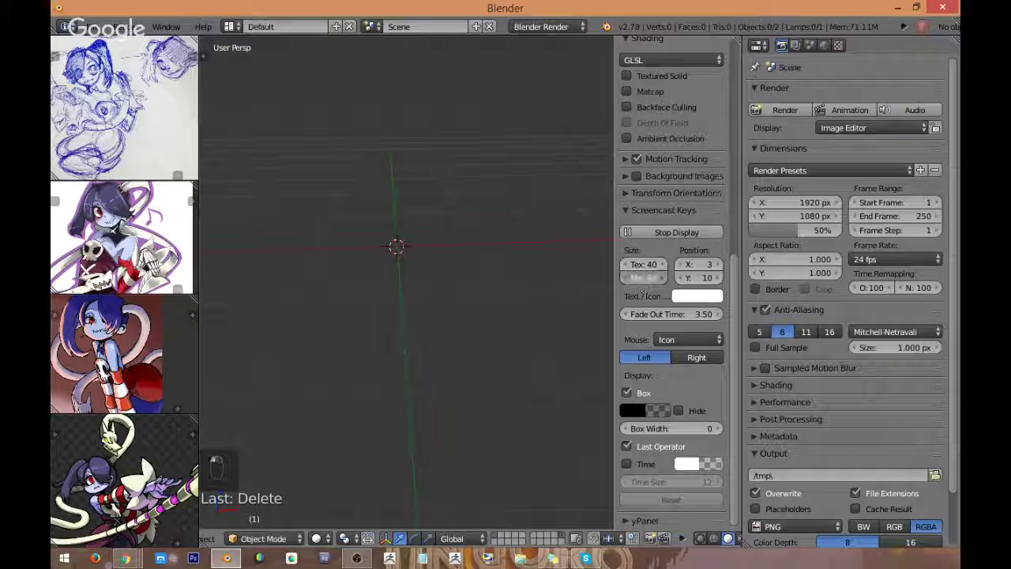
left_click_drag(642, 278, 685, 278)
left_click(648, 278)
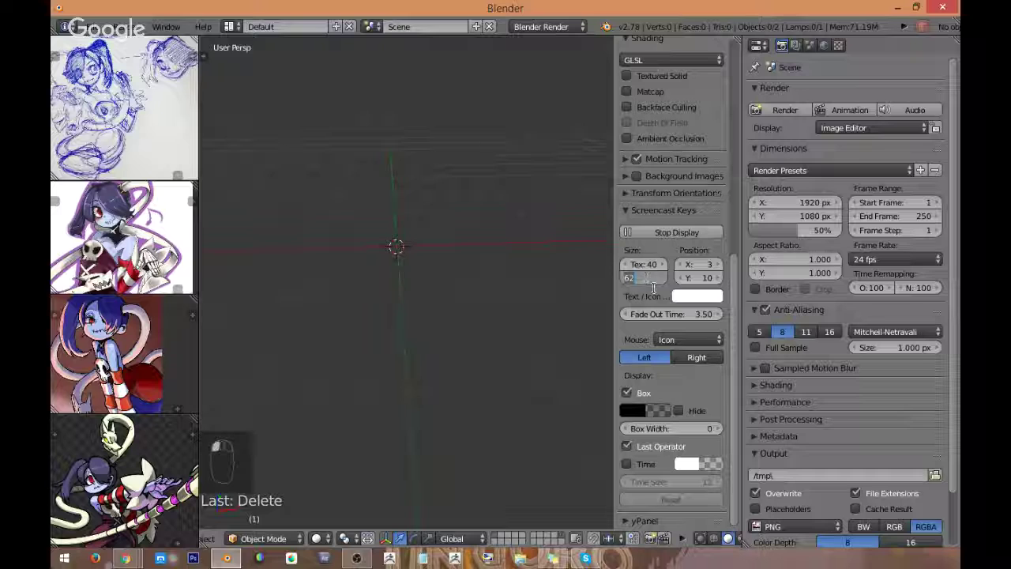
type("60")
key("Return")
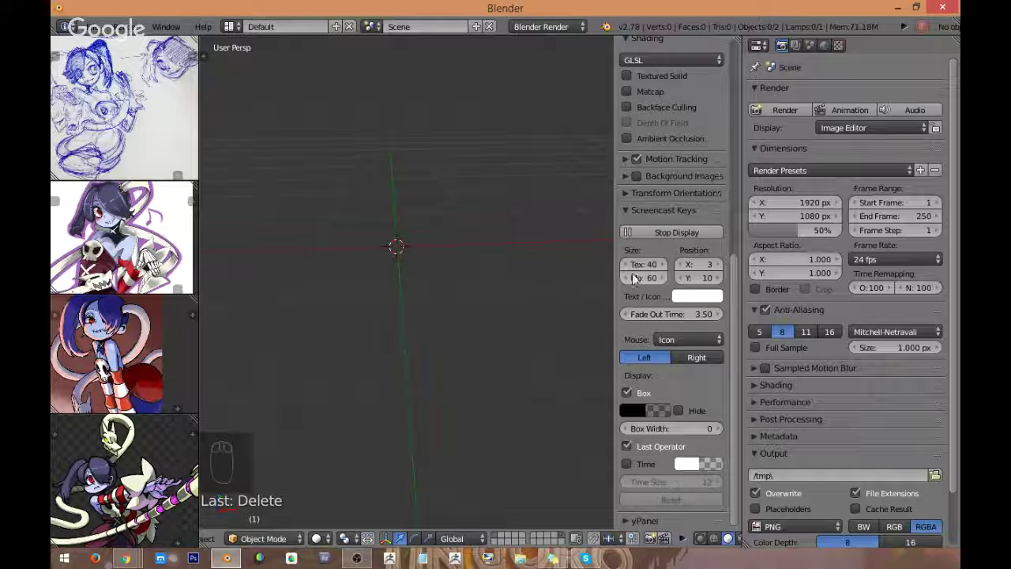
left_click(651, 265)
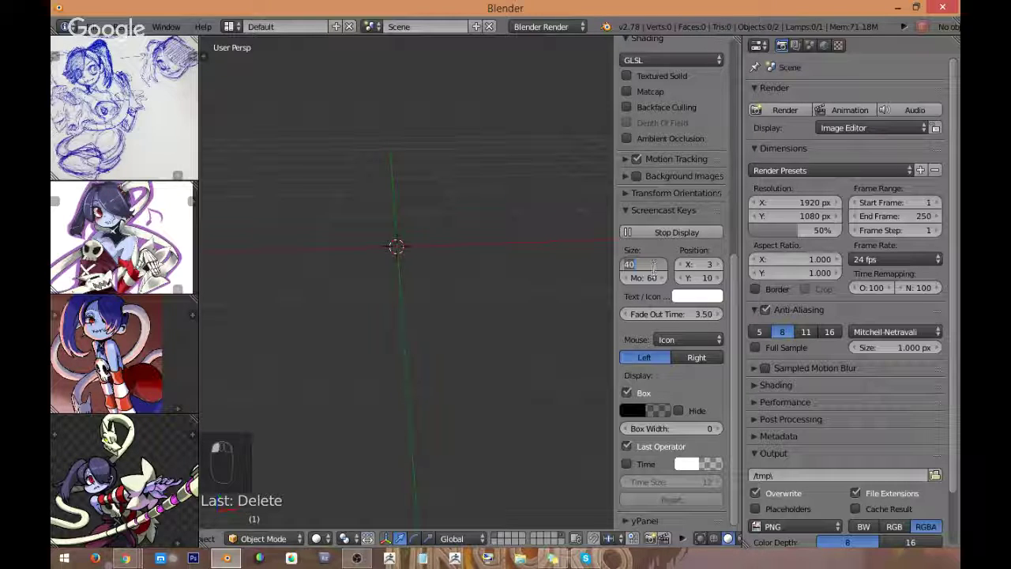
type("60")
key("Return")
Step: Hide the 3D viewport's properties sidebar and recentre the characters in the white-background and red-background reference images
scroll(415, 387, "up", 4, "shift")
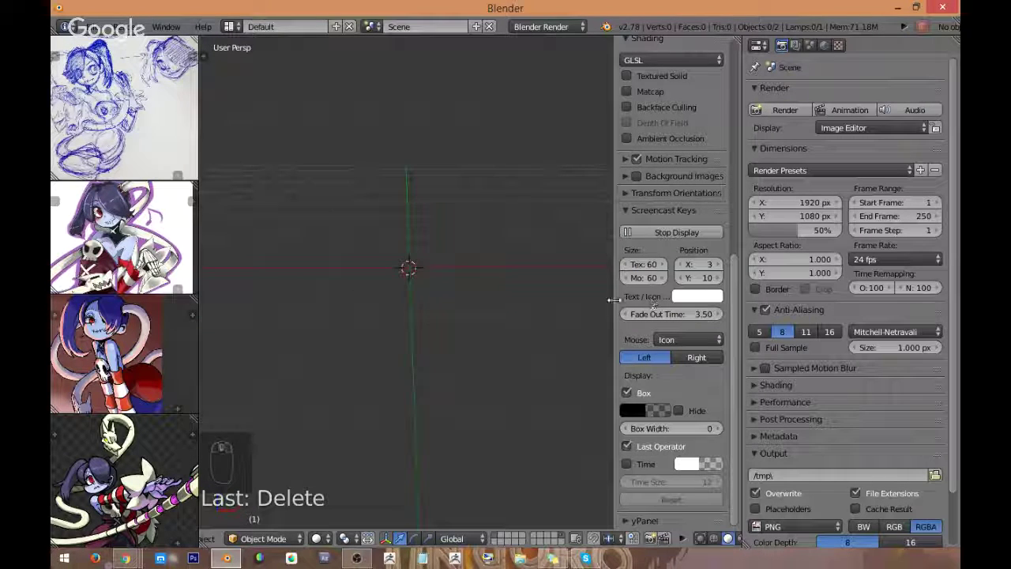
left_click_drag(617, 300, 818, 293)
middle_click_drag(130, 251, 149, 247)
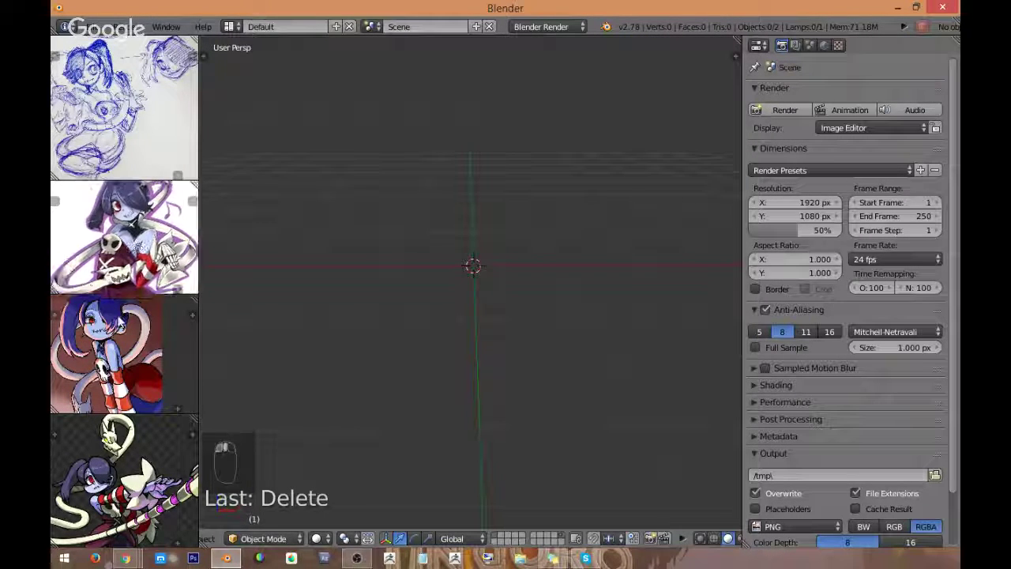
mouse_move(120, 322)
middle_mouse_down()
mouse_move(117, 340)
mouse_move(130, 336)
middle_mouse_up()
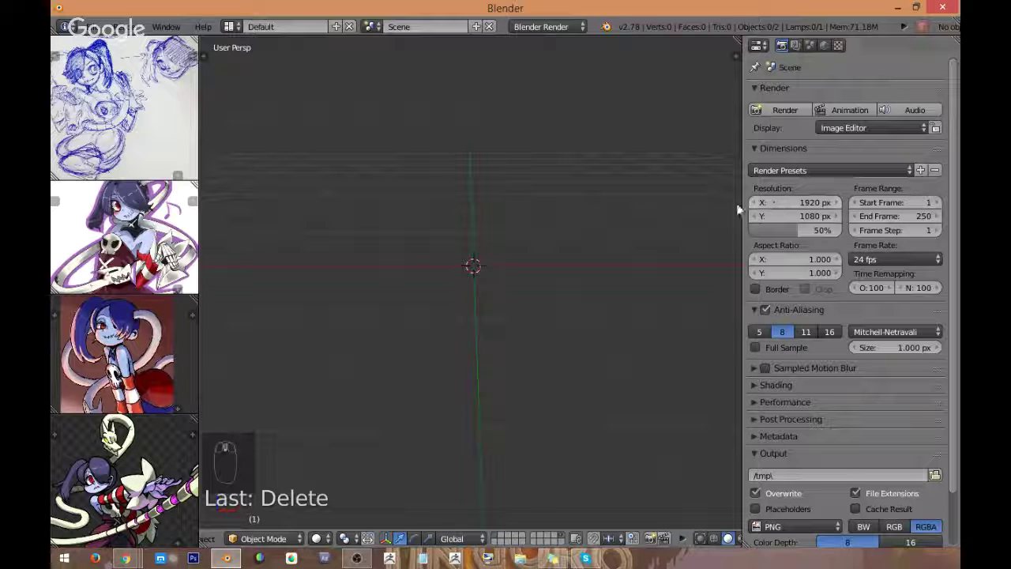
Step: Widen the 3D viewport by narrowing the render settings editor beside it
left_click_drag(740, 201, 802, 194)
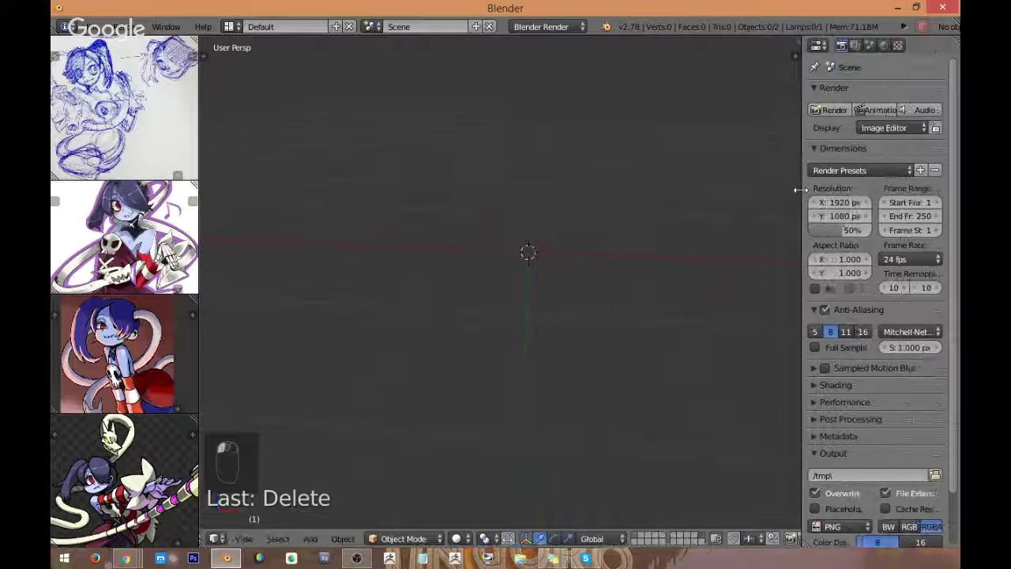
key("shift+c")
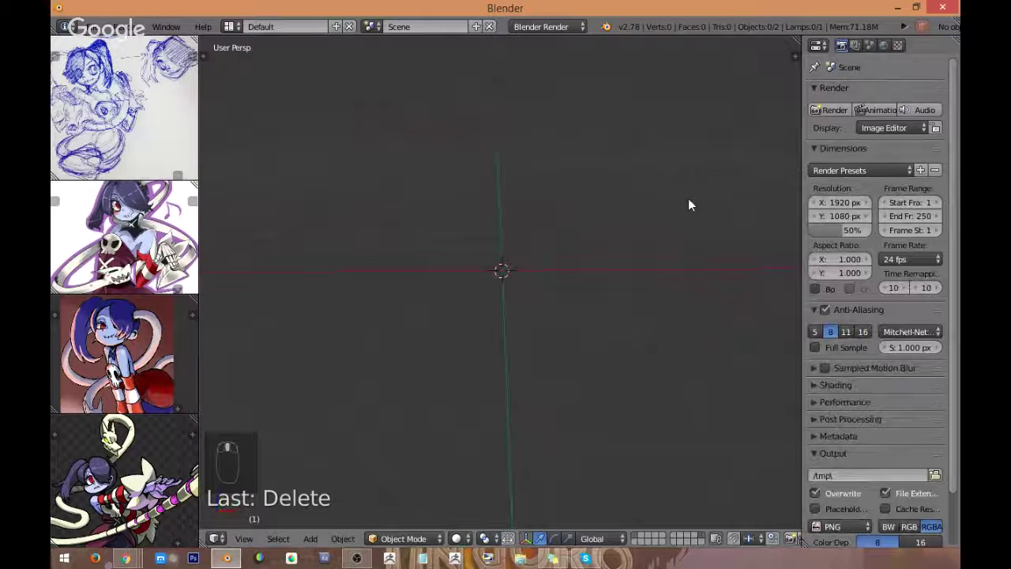
middle_click_drag(580, 171, 540, 273)
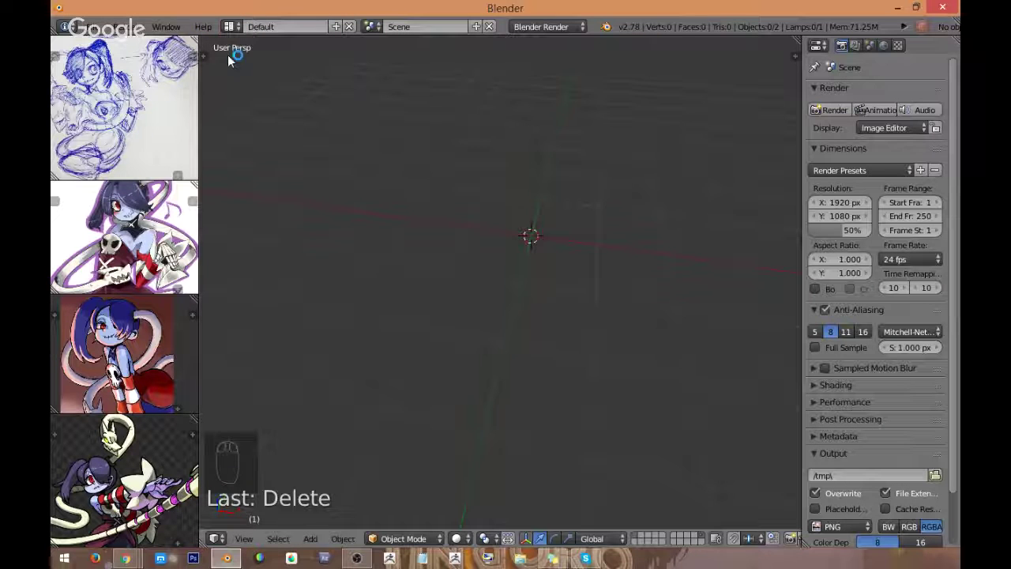
middle_click_drag(551, 153, 581, 121)
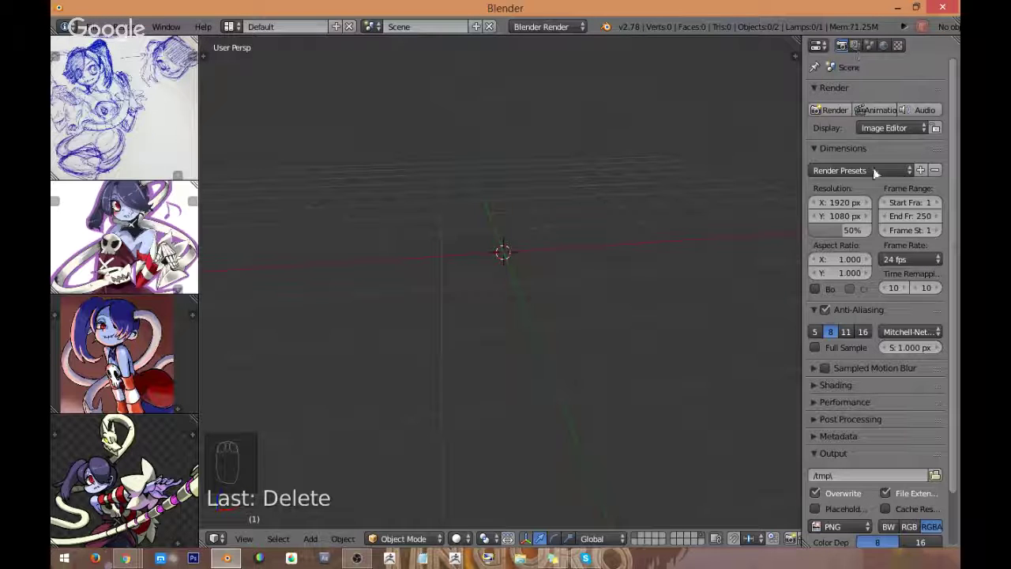
mouse_move(548, 203)
middle_mouse_down()
mouse_move(534, 241)
mouse_move(544, 201)
middle_mouse_up()
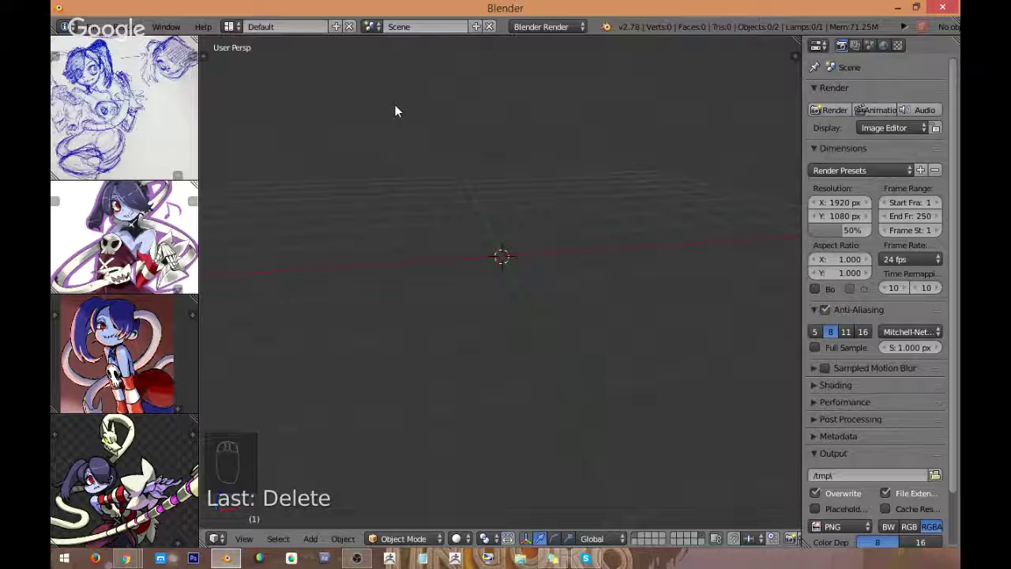
middle_click_drag(441, 139, 514, 201)
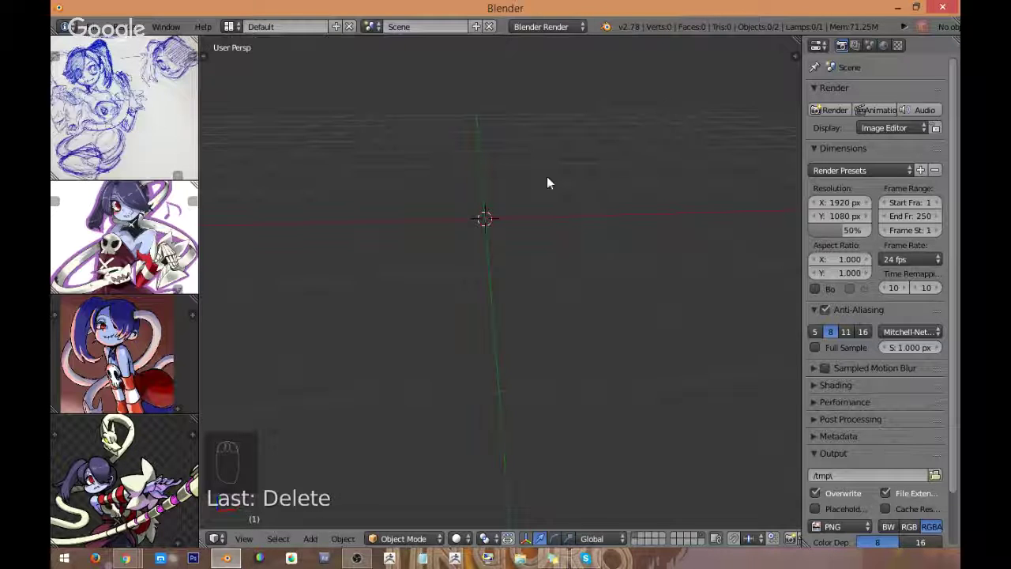
middle_click_drag(545, 181, 595, 249)
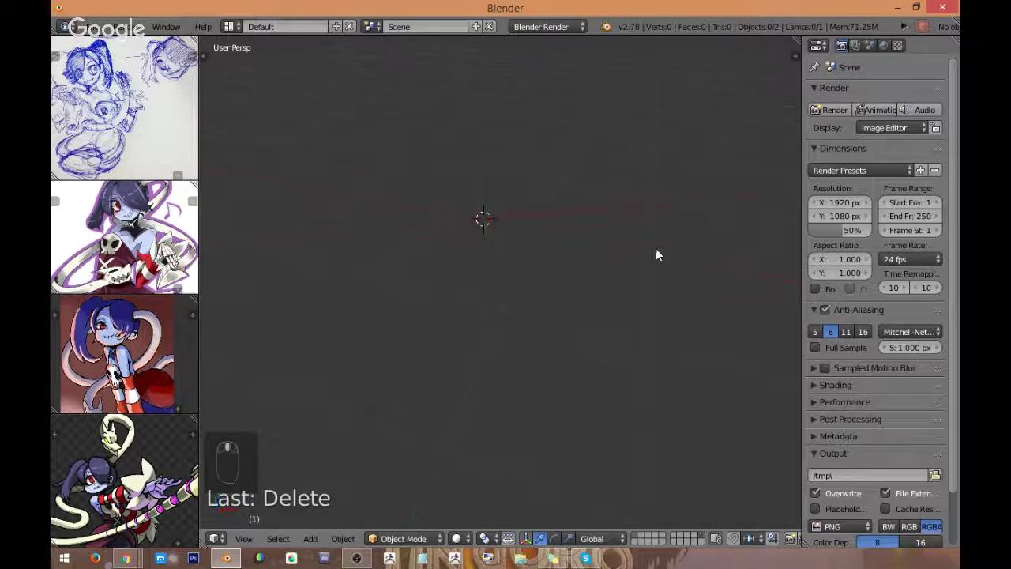
middle_click_drag(523, 210, 526, 190)
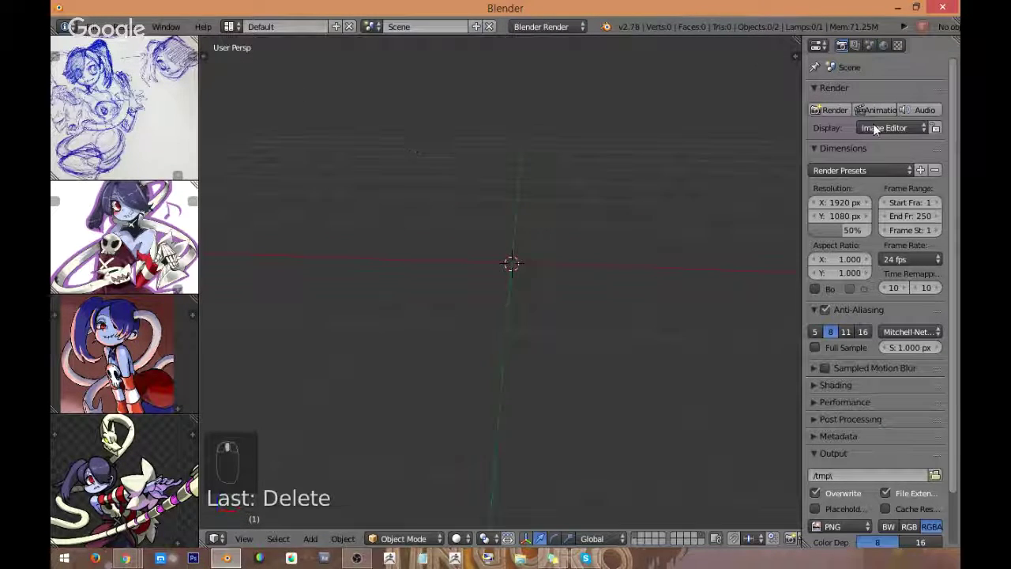
middle_click_drag(458, 206, 574, 87)
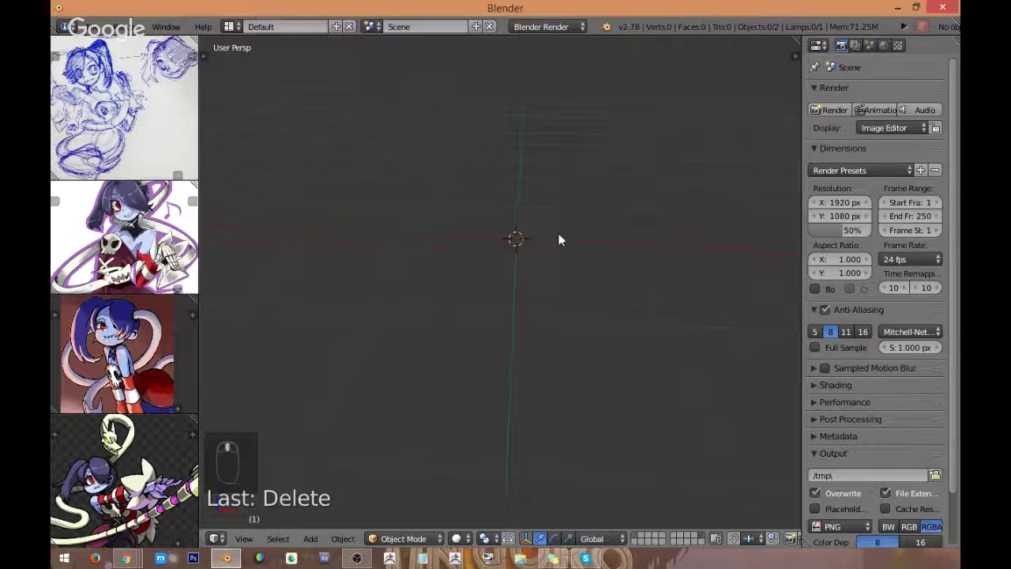
middle_click_drag(559, 233, 561, 230)
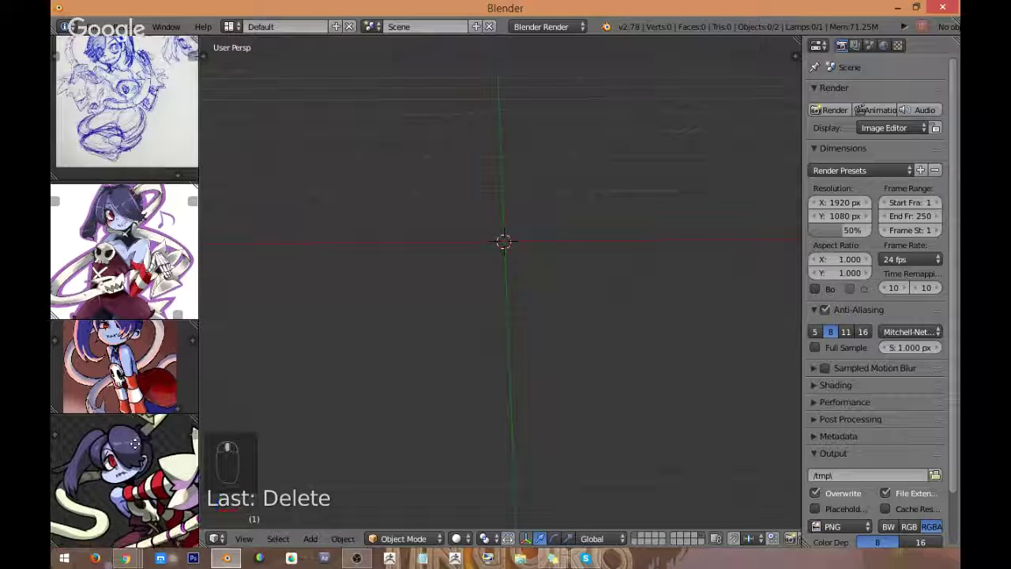
Step: Enlarge the red-background reference image's area downward to show more of the character
left_click_drag(135, 411, 135, 442)
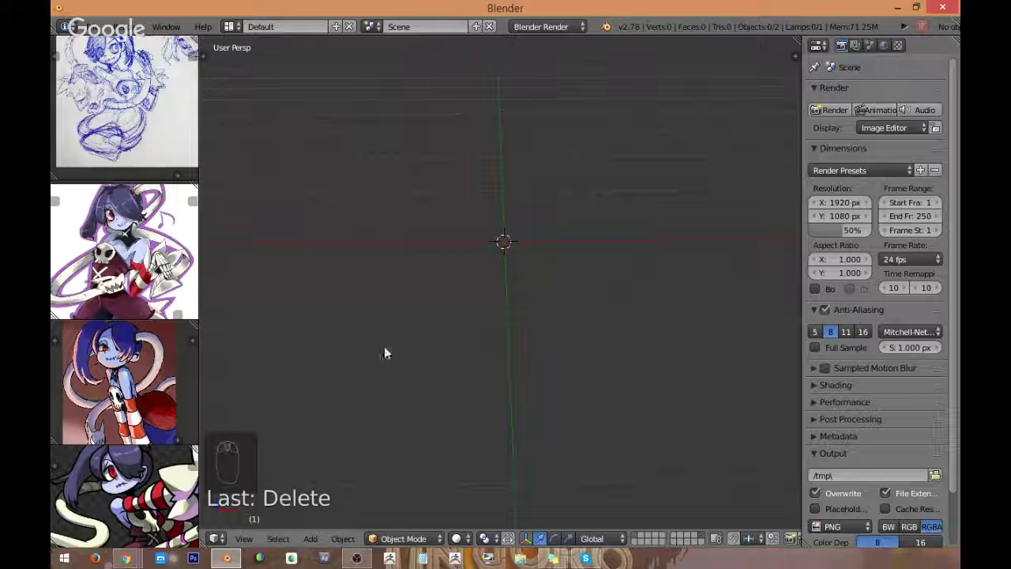
Step: Add a UV sphere mesh at the centre of the scene
middle_click_drag(496, 253, 420, 236)
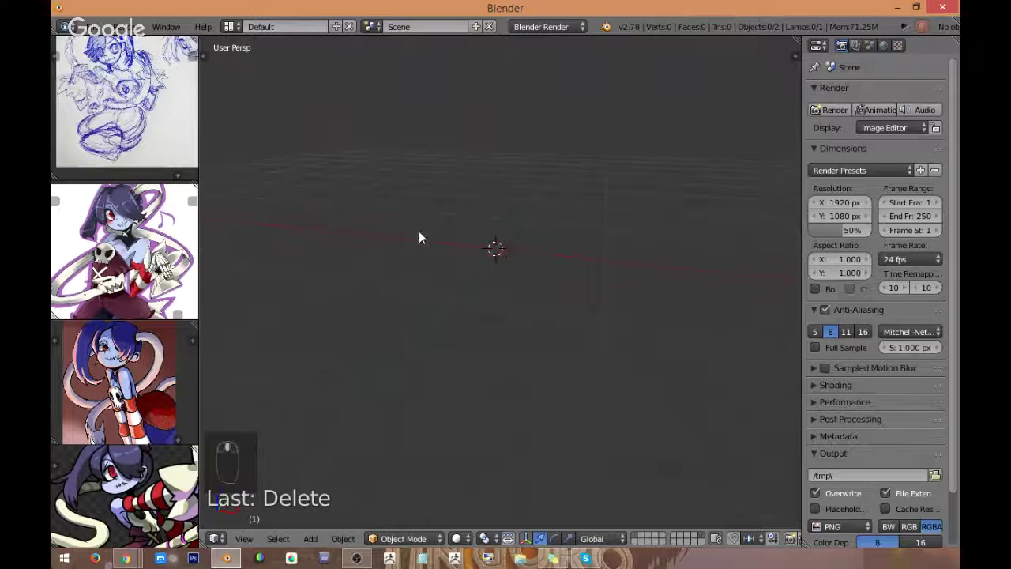
middle_click_drag(546, 268, 513, 256)
key("shift+a")
mouse_move(495, 265)
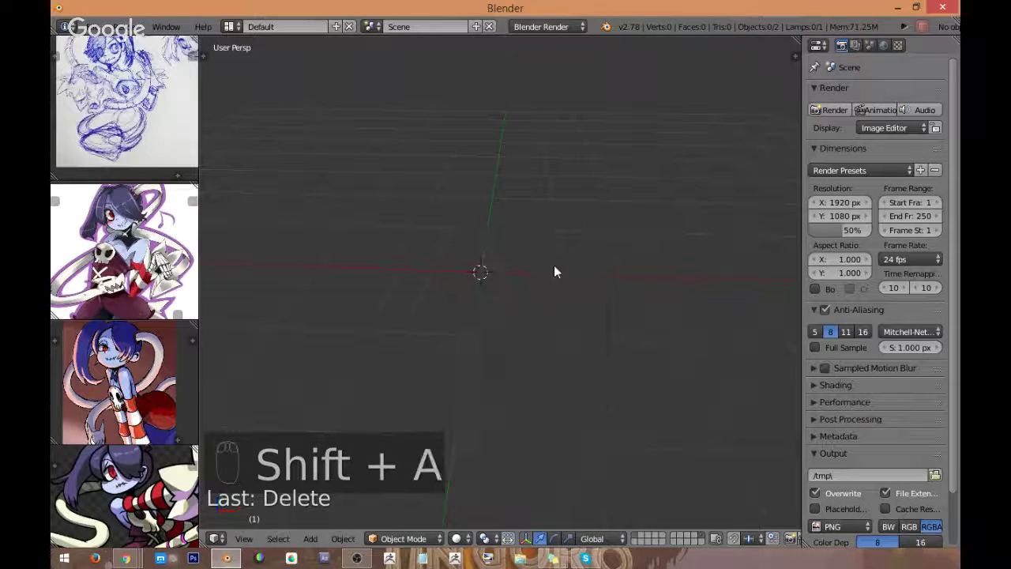
key("shift+a")
mouse_move(531, 270)
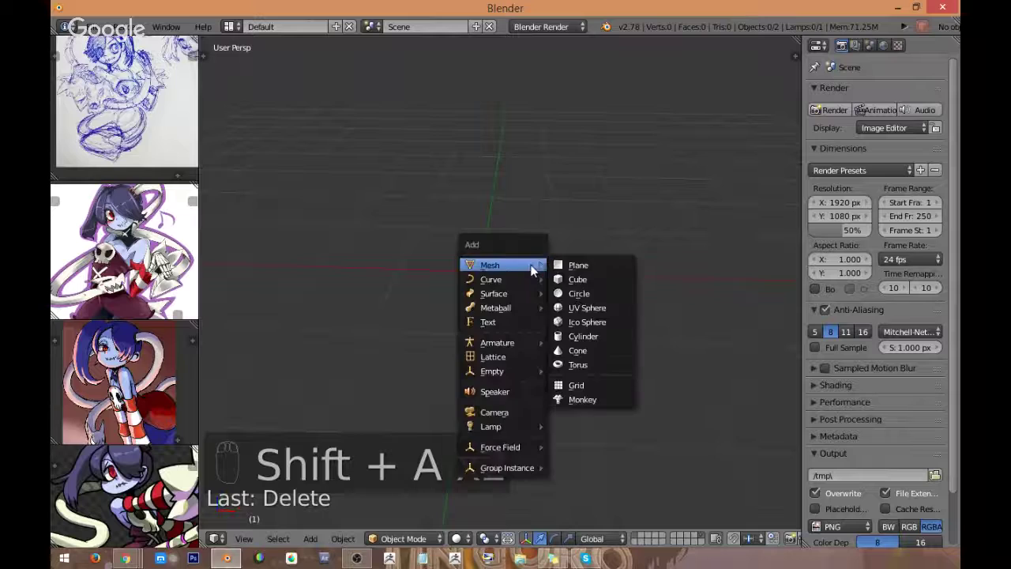
left_click(600, 308)
Step: View the sphere from the front and switch the viewport to orthographic projection
key("KP_1")
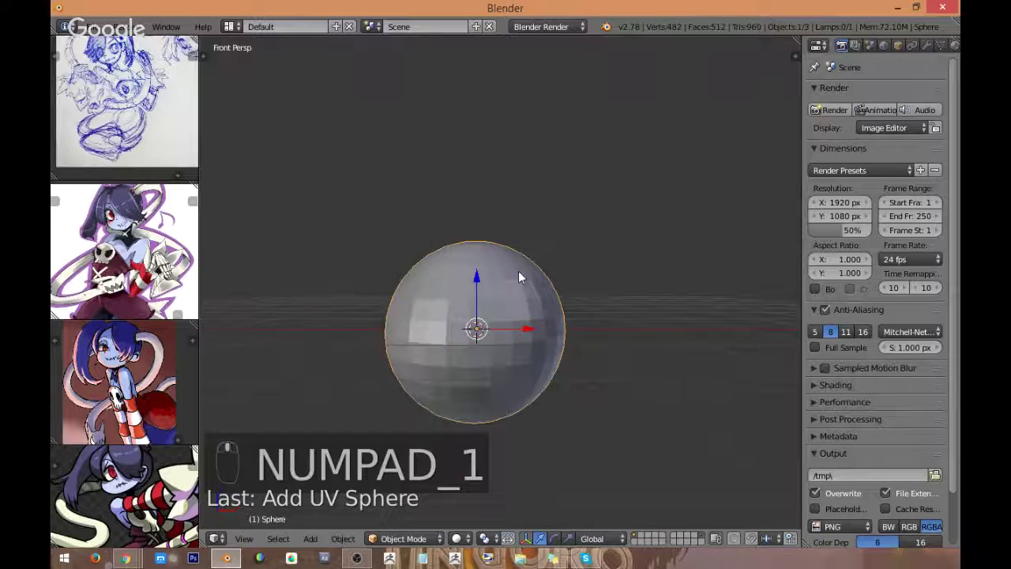
scroll(520, 277, "down", 2)
mouse_move(522, 289)
middle_mouse_down("shift")
mouse_move(550, 234)
mouse_move(534, 281)
mouse_move(469, 268)
mouse_move(551, 260)
mouse_move(522, 266)
mouse_move(517, 275)
mouse_move(529, 276)
middle_mouse_up("shift")
key("KP_5")
scroll(523, 286, "up", 2)
Step: Enable Matcap shading for the 3D viewport and show the viewport's properties sidebar
scroll(682, 539, "down", 10)
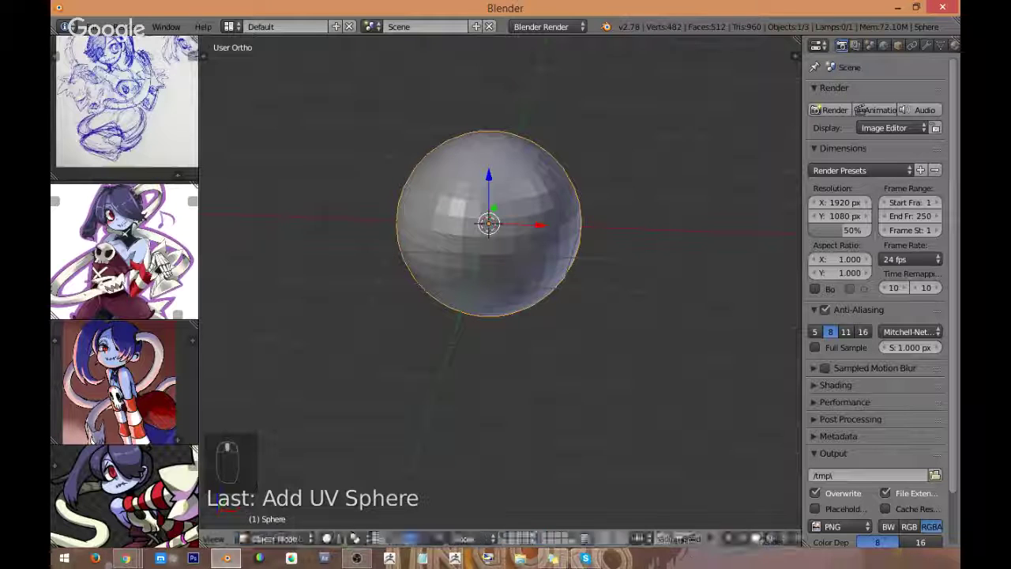
scroll(662, 543, "down", 5)
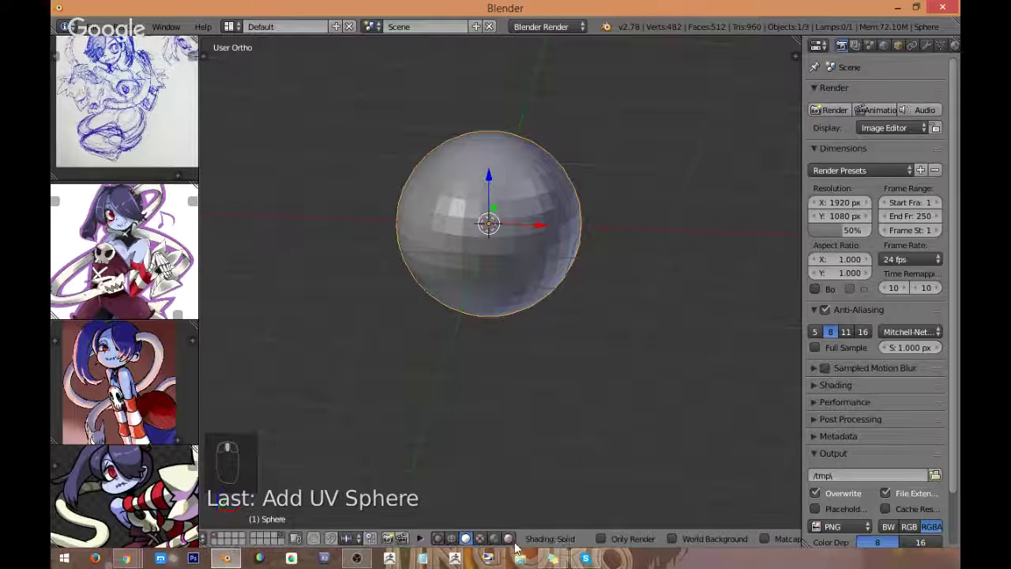
left_click(605, 543)
middle_click_drag(713, 438, 729, 450, "shift")
scroll(671, 541, "down", 5)
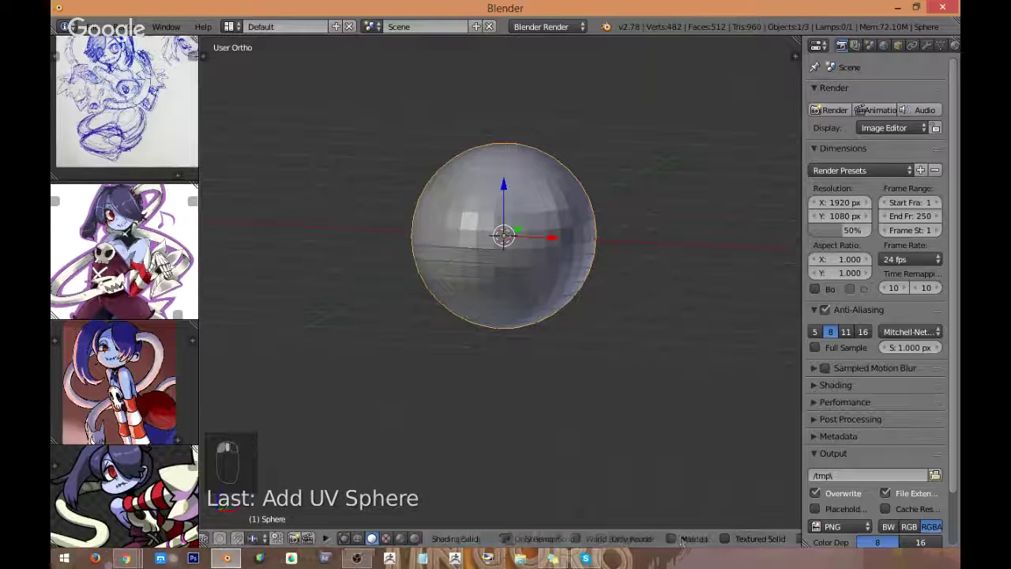
left_click(668, 538)
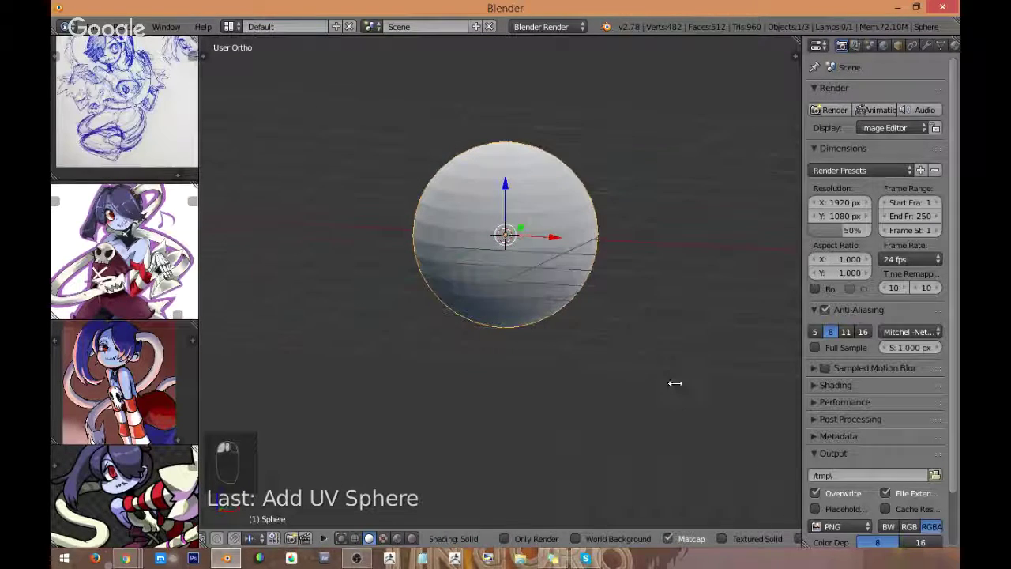
key("n")
Step: Try the glossy red matcap and the matte red-brown matcap on the sphere
left_click(760, 353)
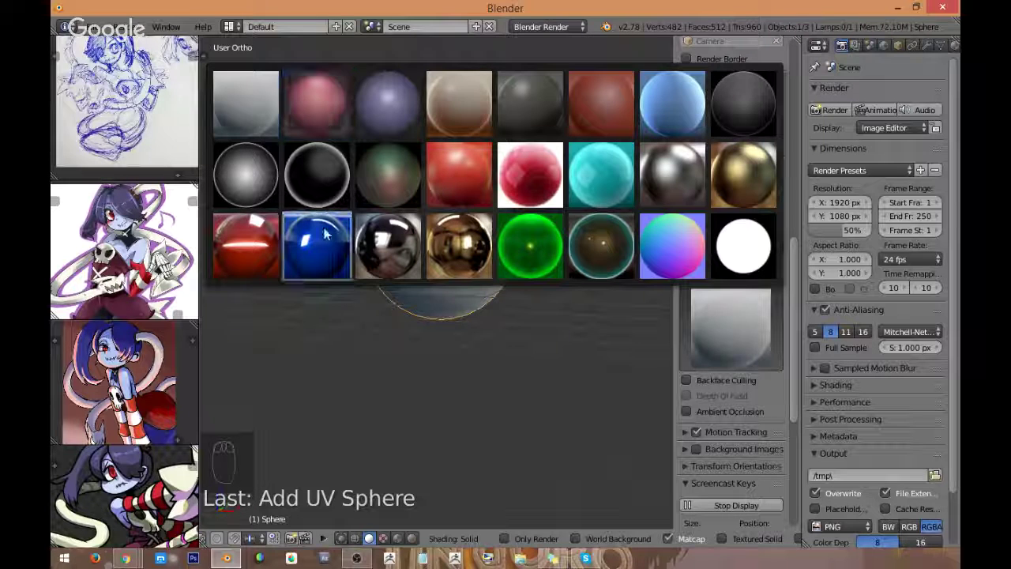
left_click(462, 172)
scroll(453, 219, "up", 4)
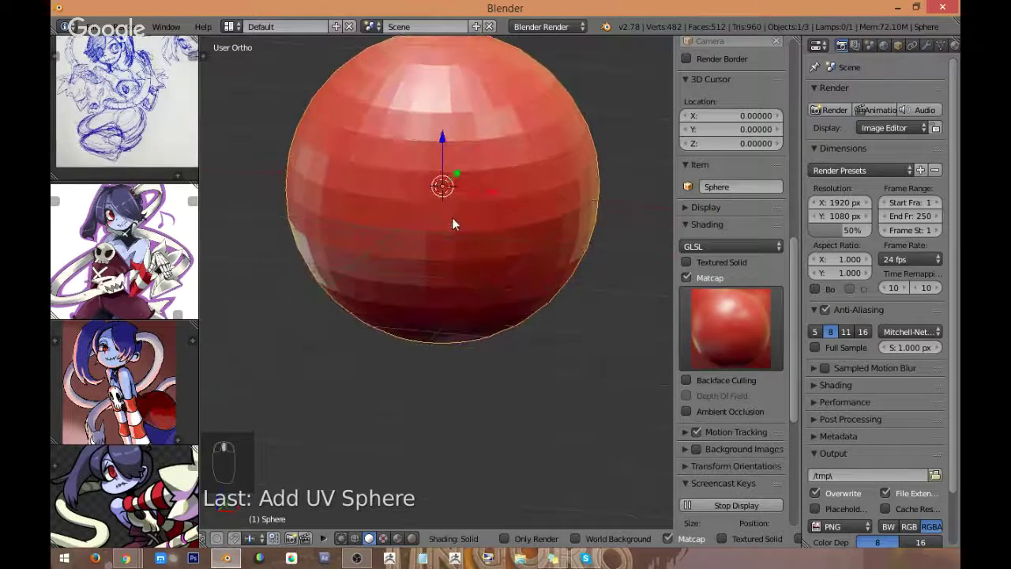
scroll(450, 229, "down", 2)
left_click(733, 318)
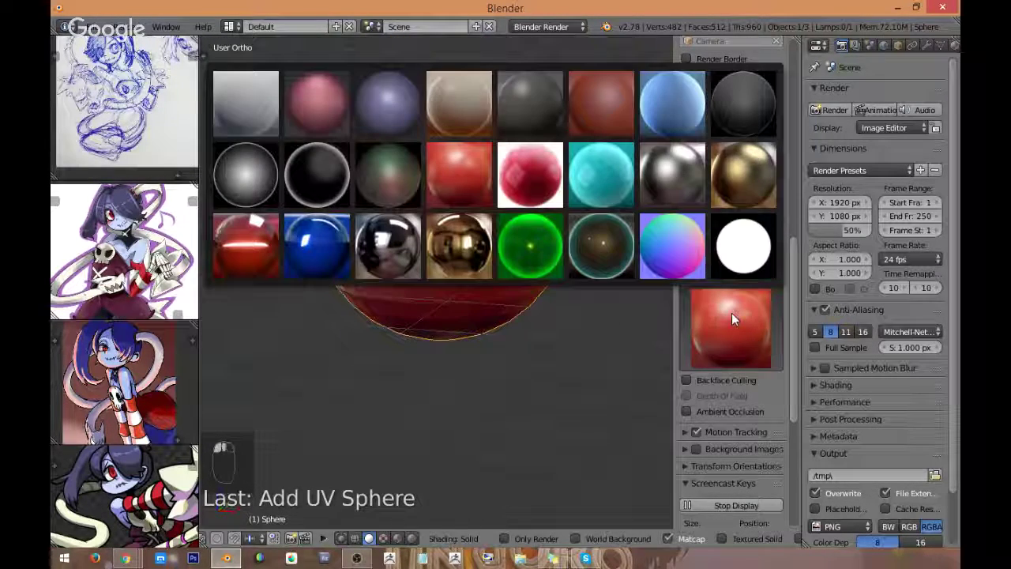
left_click(604, 107)
middle_click_drag(481, 253, 453, 292)
Step: Apply the dark grey matcap to the viewport and narrow the properties sidebar
left_click(745, 347)
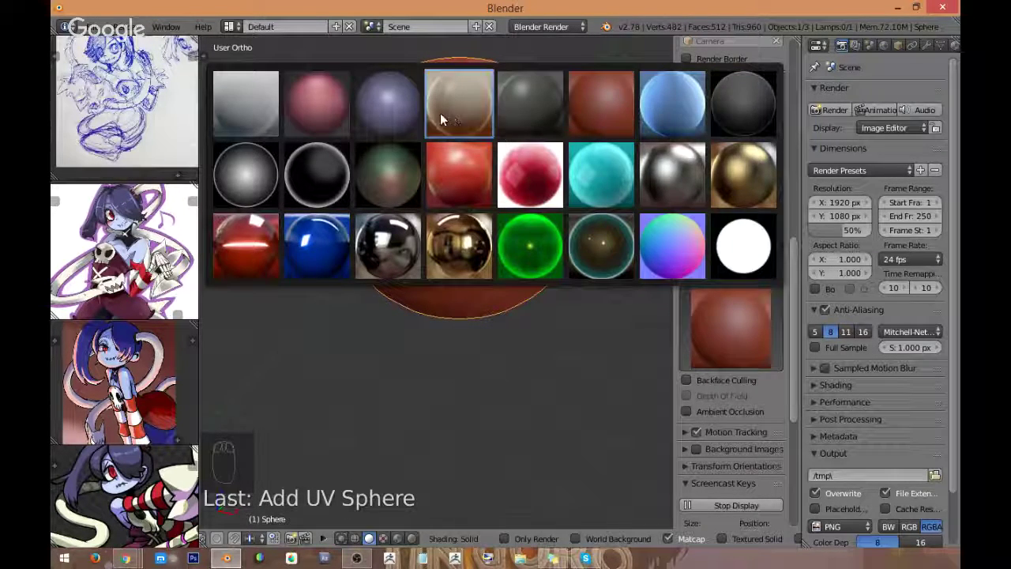
left_click(527, 110)
middle_click_drag(480, 232, 631, 299)
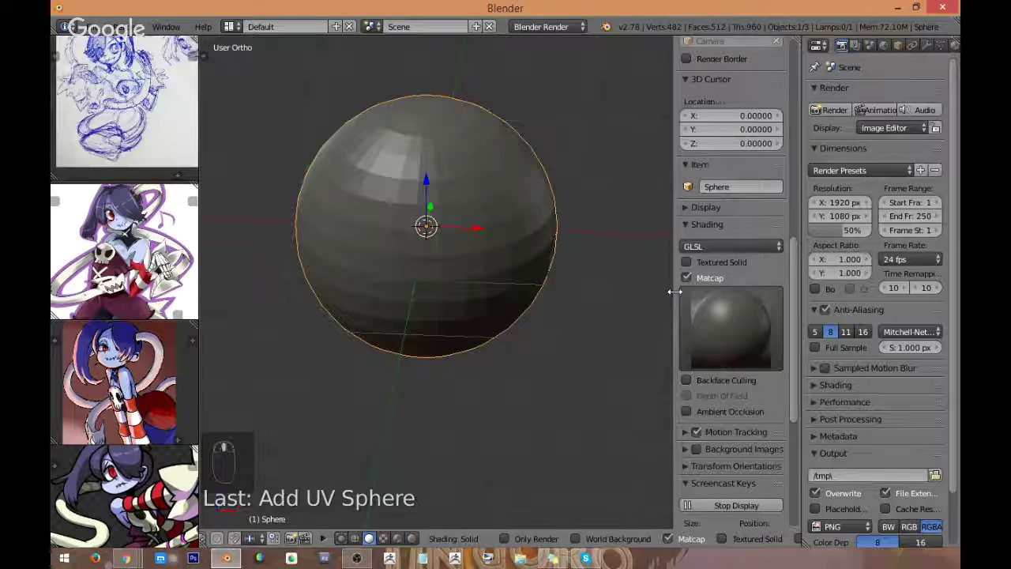
left_click_drag(674, 289, 699, 288)
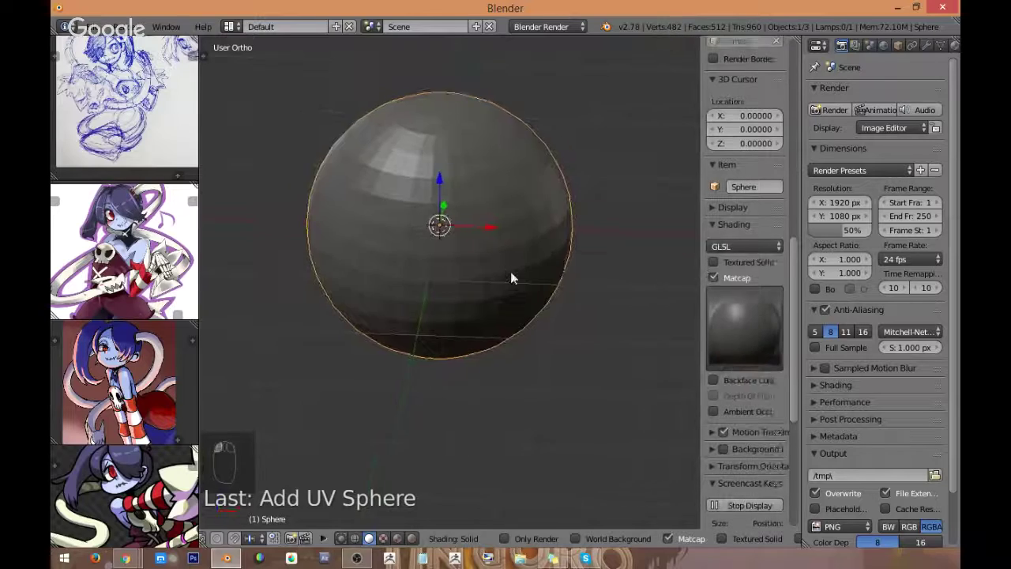
Step: Hide the viewport's properties sidebar and show the tool shelf with its general transform and edit tools
middle_click_drag(510, 271, 537, 304)
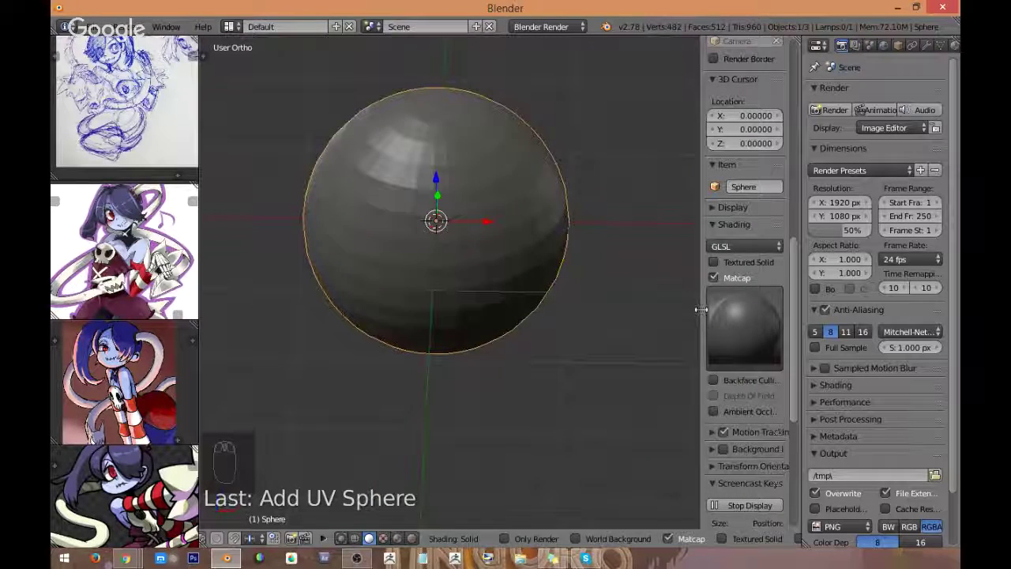
left_click_drag(701, 308, 795, 316)
middle_click_drag(794, 316, 487, 246)
key("t")
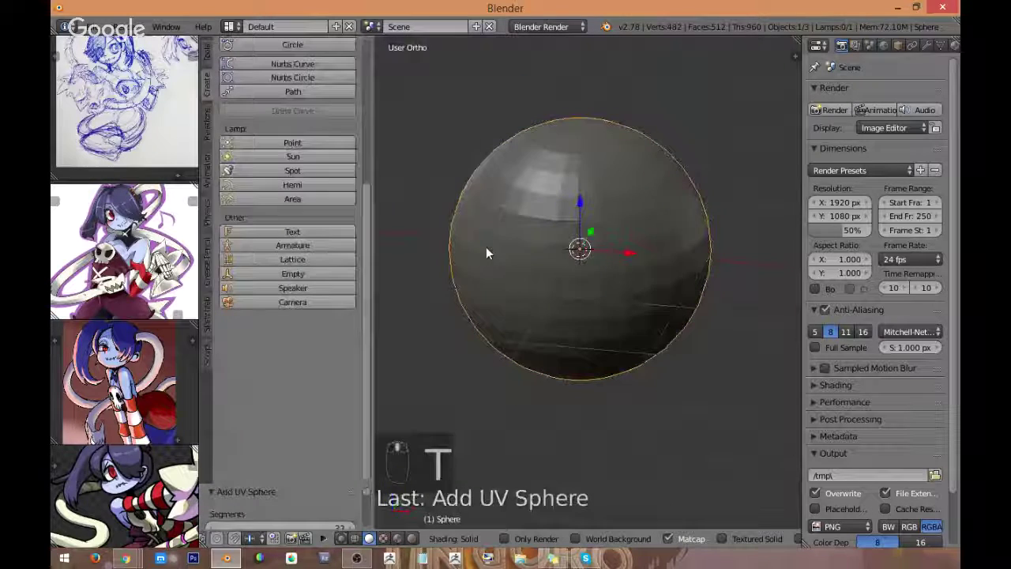
scroll(348, 158, "up", 6)
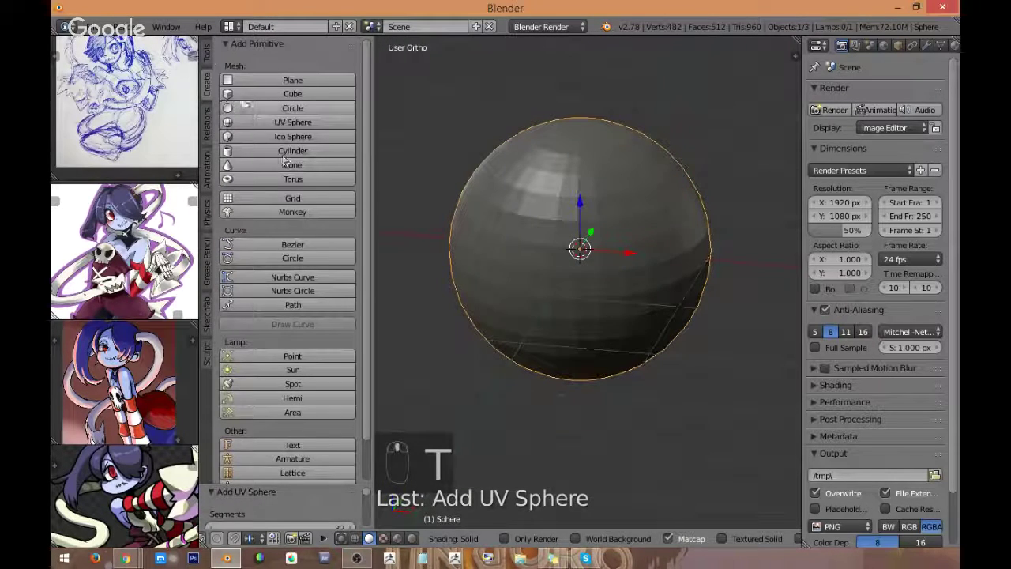
scroll(260, 95, "up", 1, "ctrl")
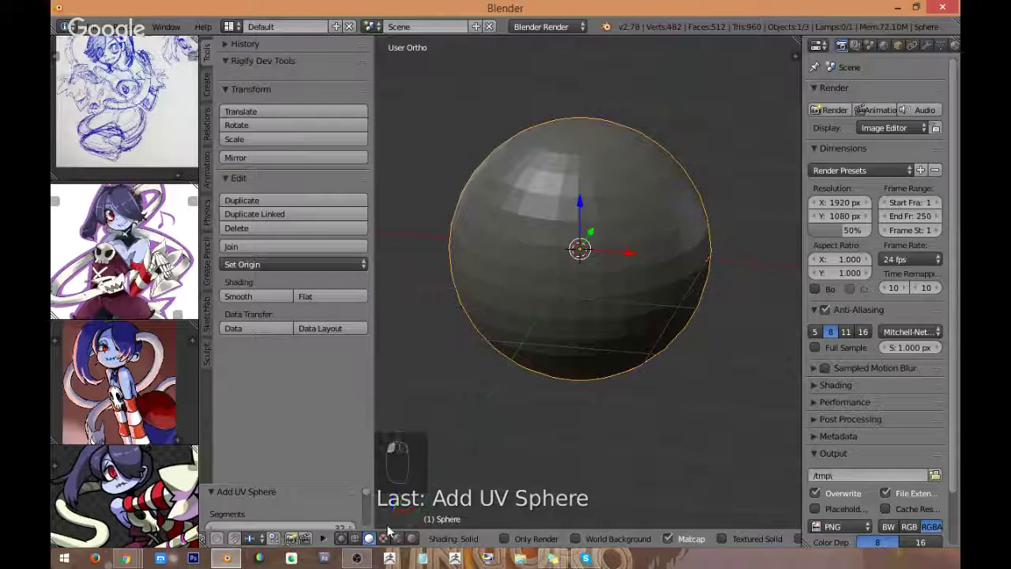
Step: Enable ambient occlusion for the 3D viewport's shading and check it on the sphere
middle_click_drag(387, 537, 399, 538)
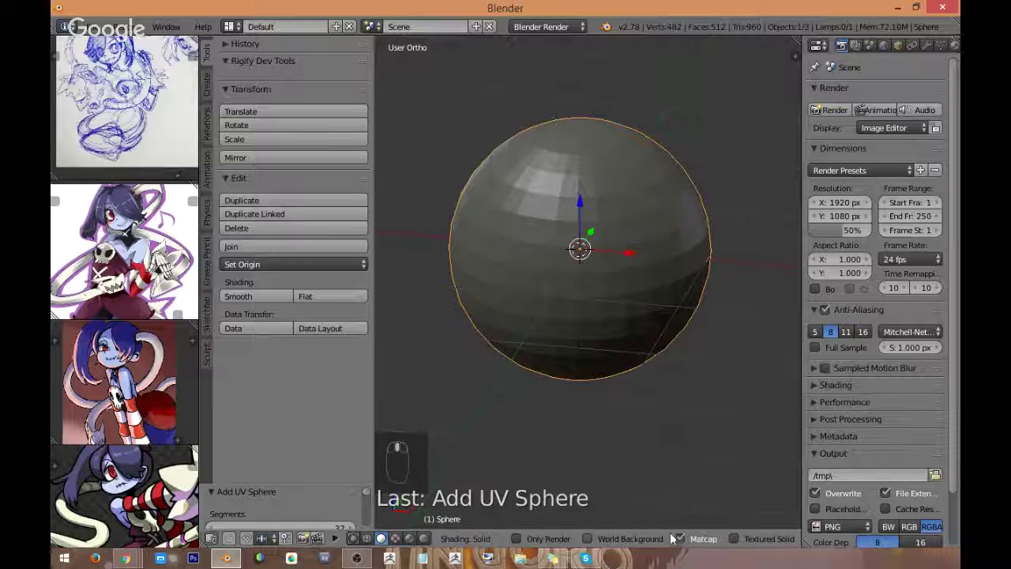
scroll(672, 538, "down", 8)
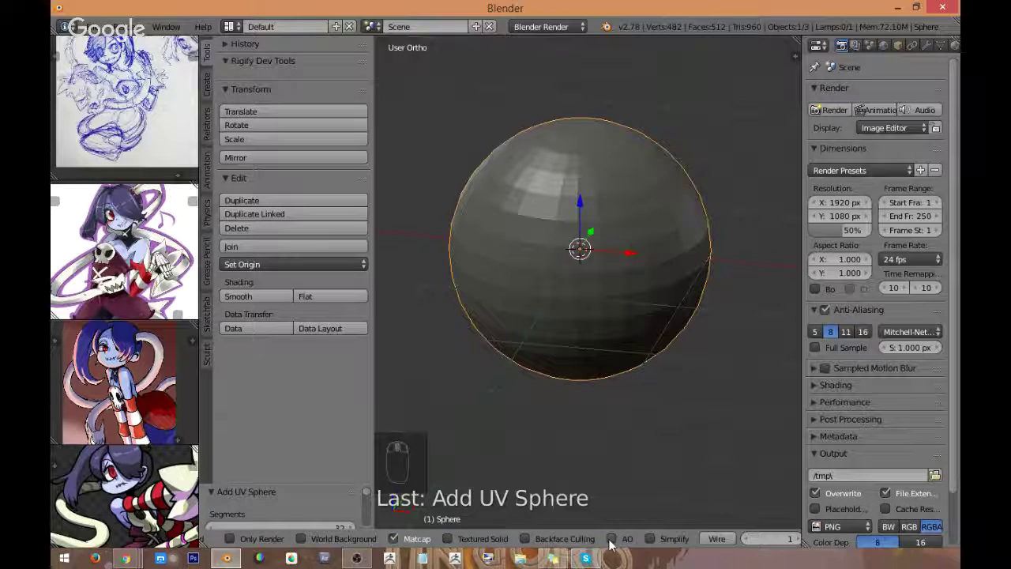
left_click(613, 539)
middle_click_drag(604, 398, 562, 336)
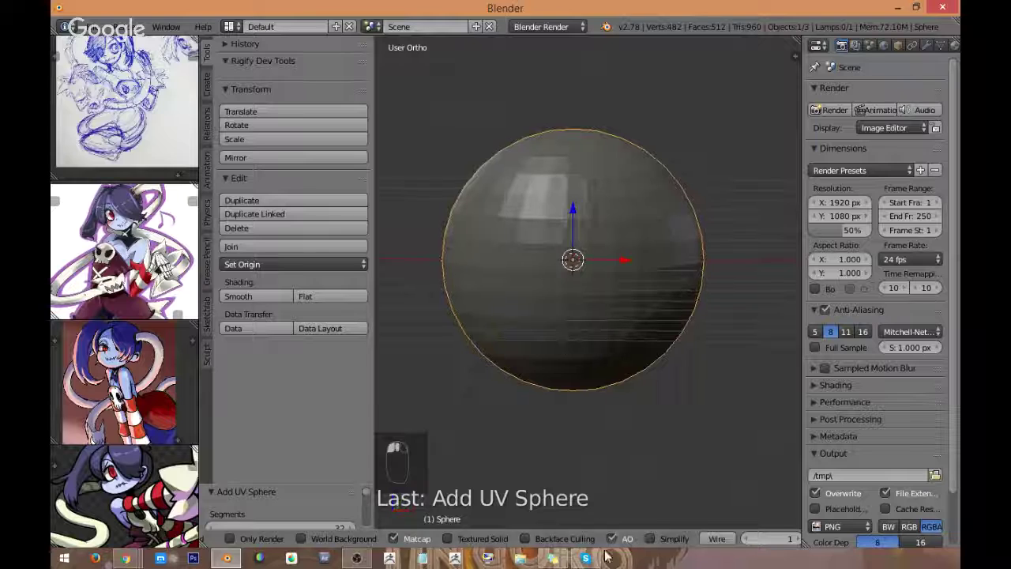
Step: Switch the sphere from Object Mode to Sculpt Mode
middle_click_drag(611, 538, 619, 538)
scroll(620, 541, "up", 10)
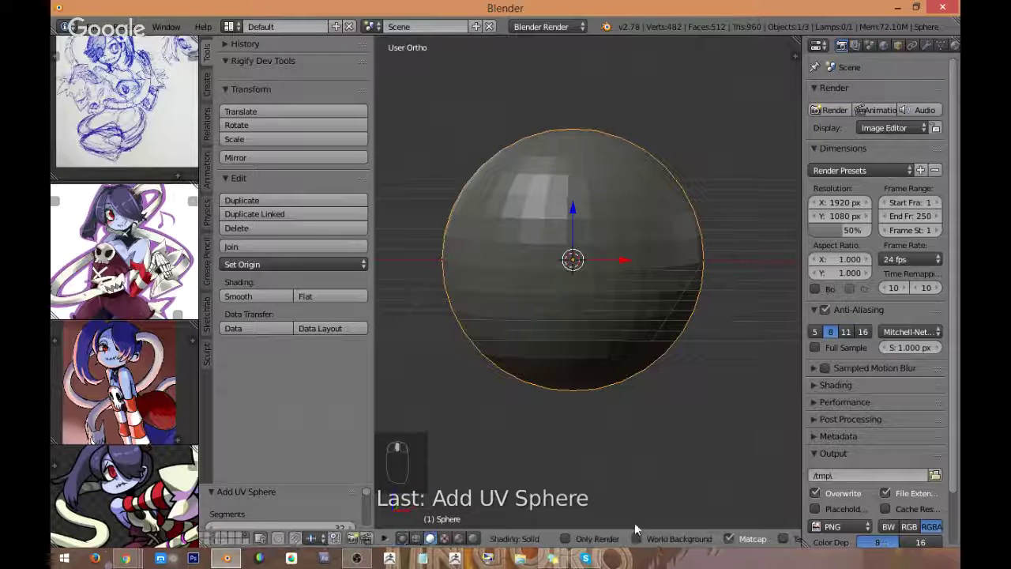
scroll(649, 540, "up", 3)
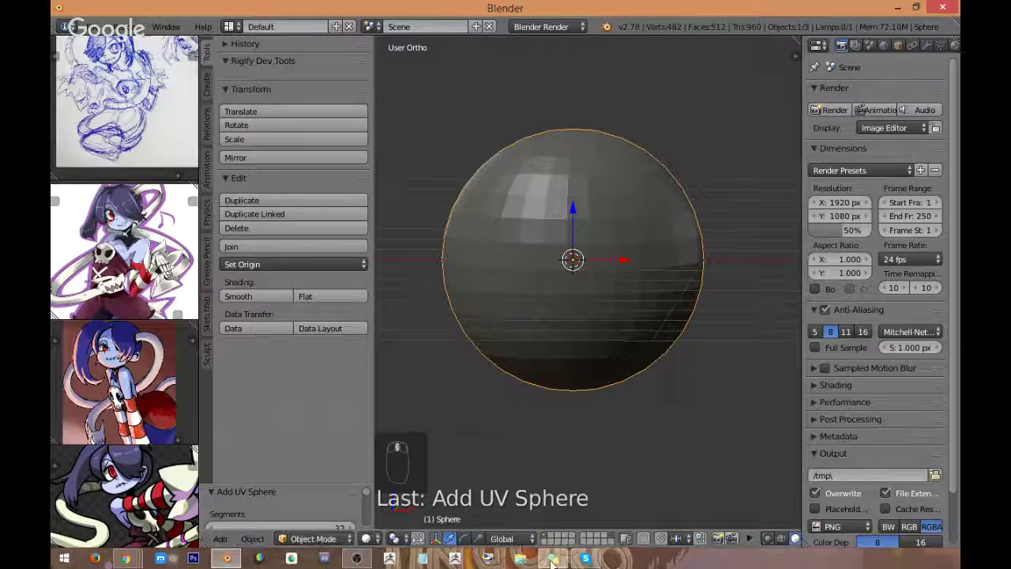
left_click(377, 539)
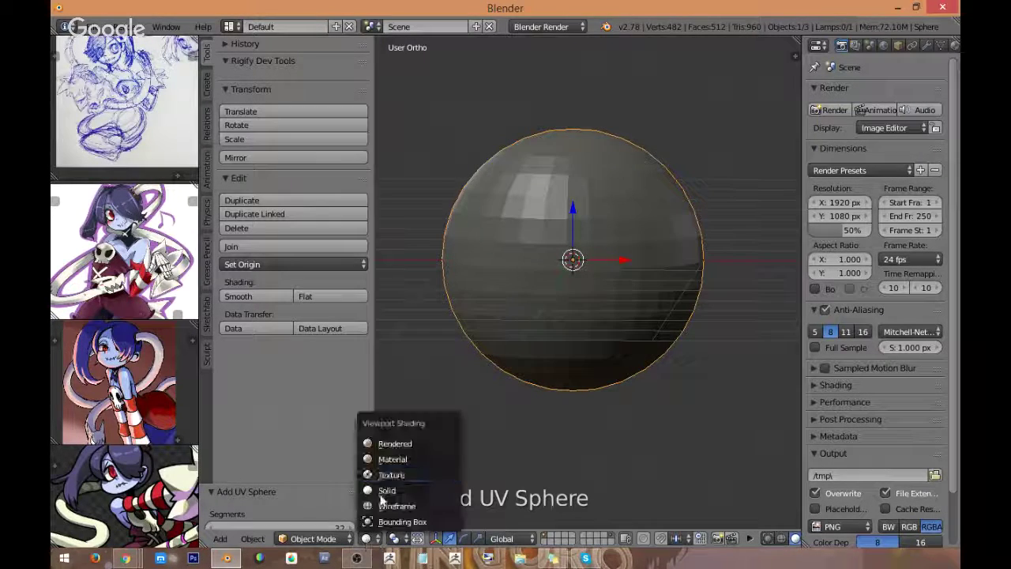
left_click(313, 539)
left_click(337, 491)
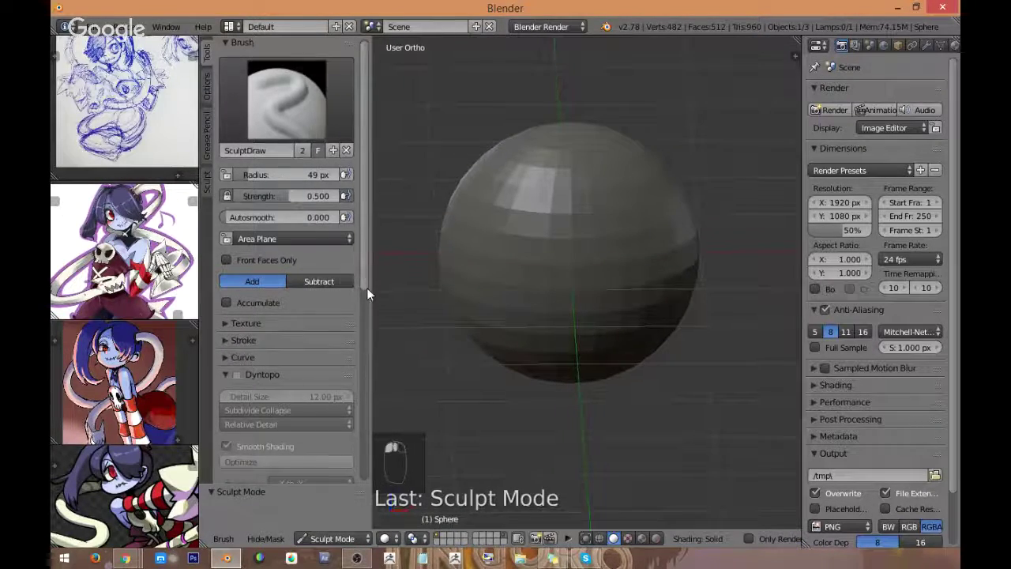
Step: Enable Dyntopo with smooth shading for sculpting the sphere
left_click_drag(366, 288, 362, 338)
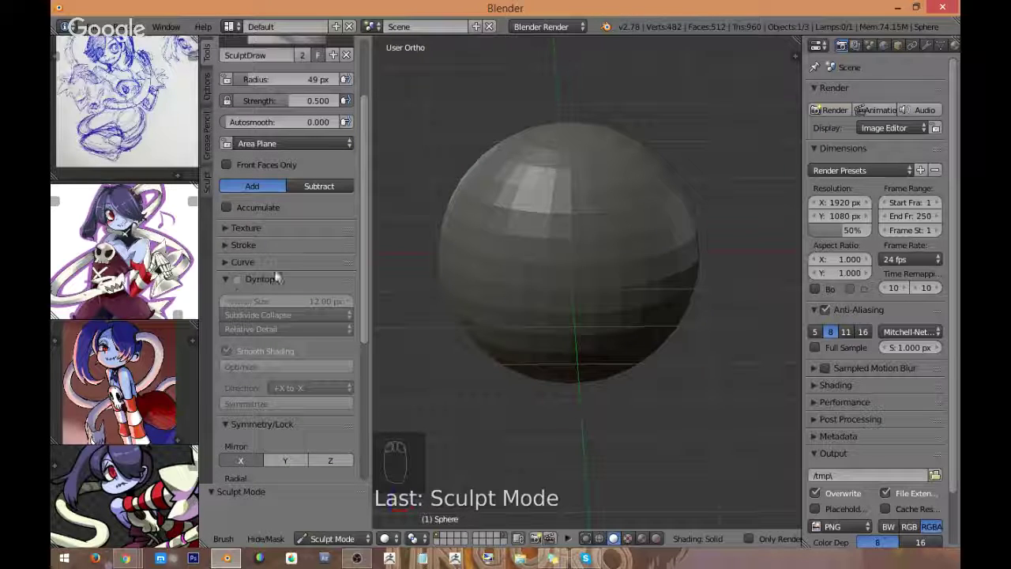
scroll(241, 253, "down", 1)
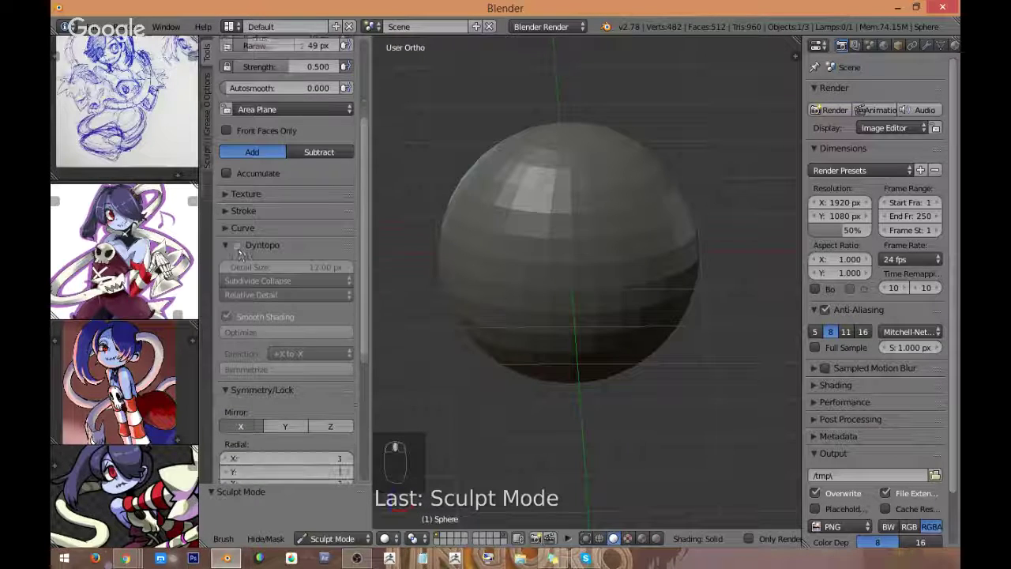
scroll(237, 237, "down", 1)
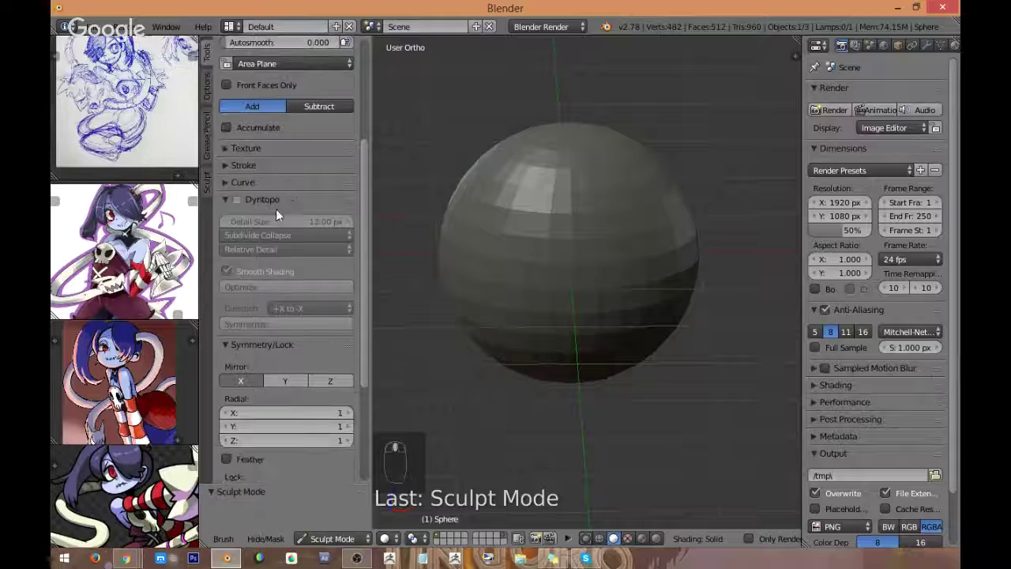
scroll(275, 208, "up", 2)
scroll(224, 185, "down", 2)
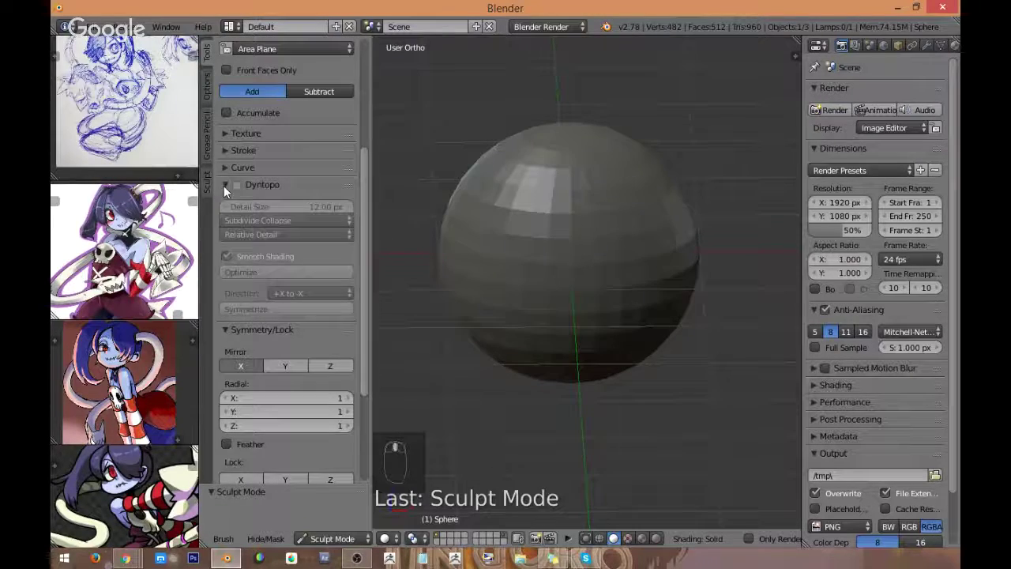
left_click(235, 185)
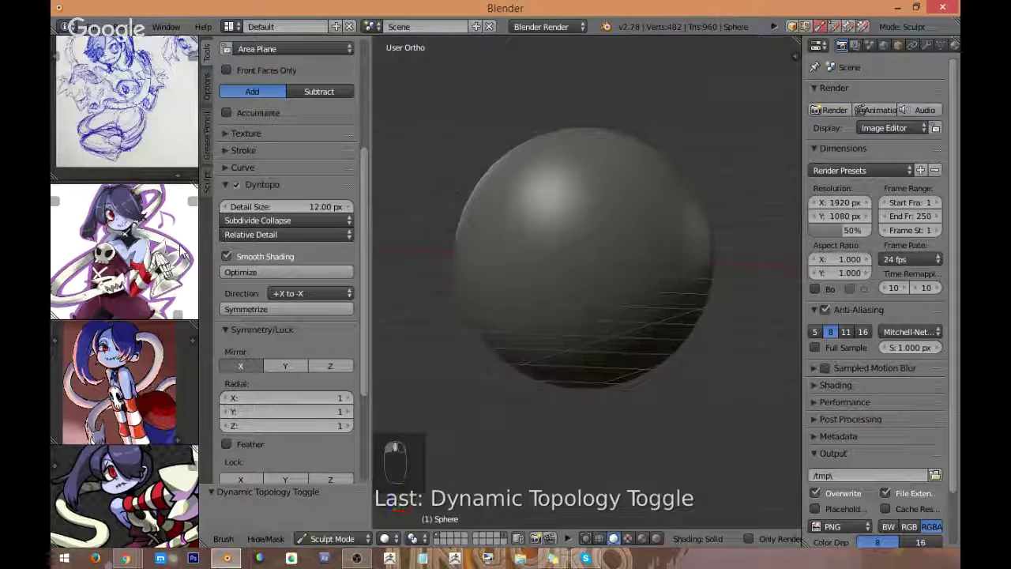
left_click(226, 255)
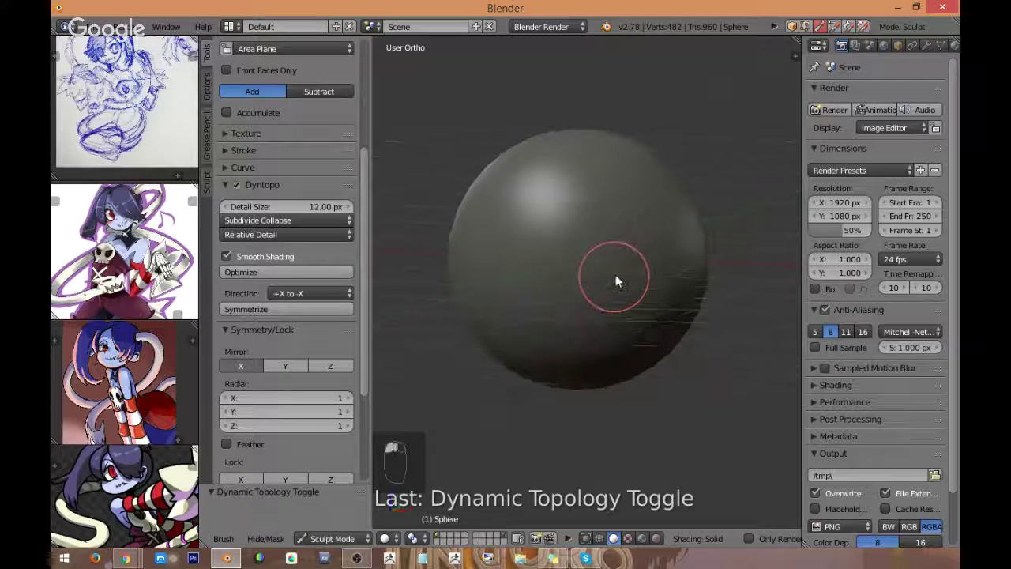
Step: View the sphere from the front and collapse the Symmetry/Lock settings
key("KP_1")
scroll(571, 265, "up", 3)
scroll(571, 265, "down", 3)
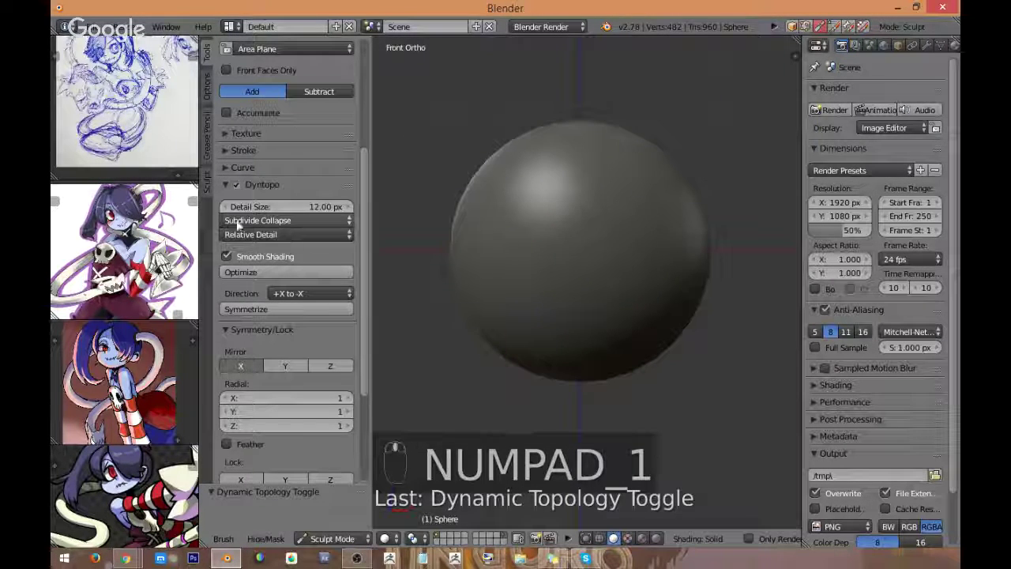
left_click(263, 330)
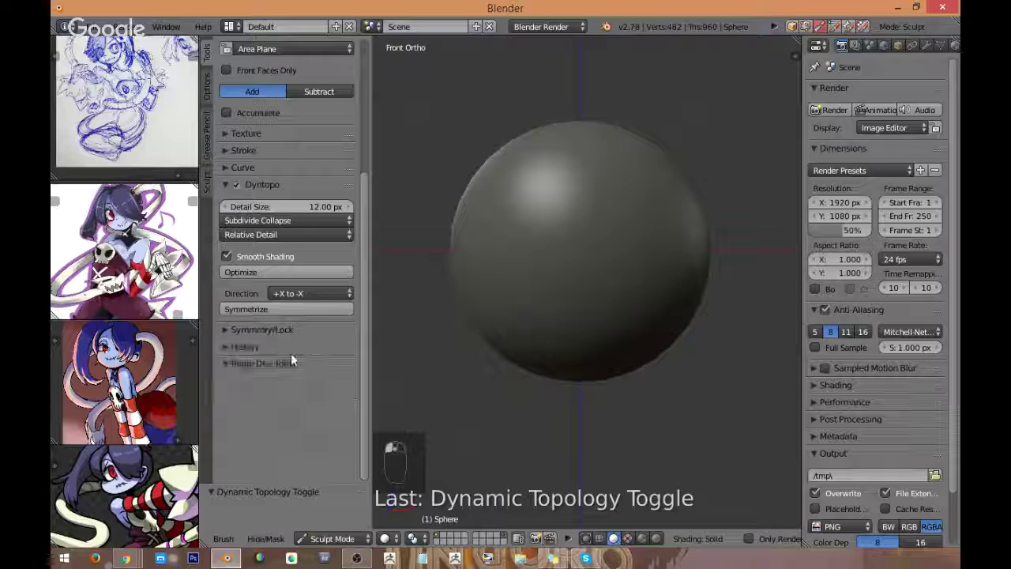
Step: Choose the Grab brush for sculpting
scroll(274, 347, "up", 5)
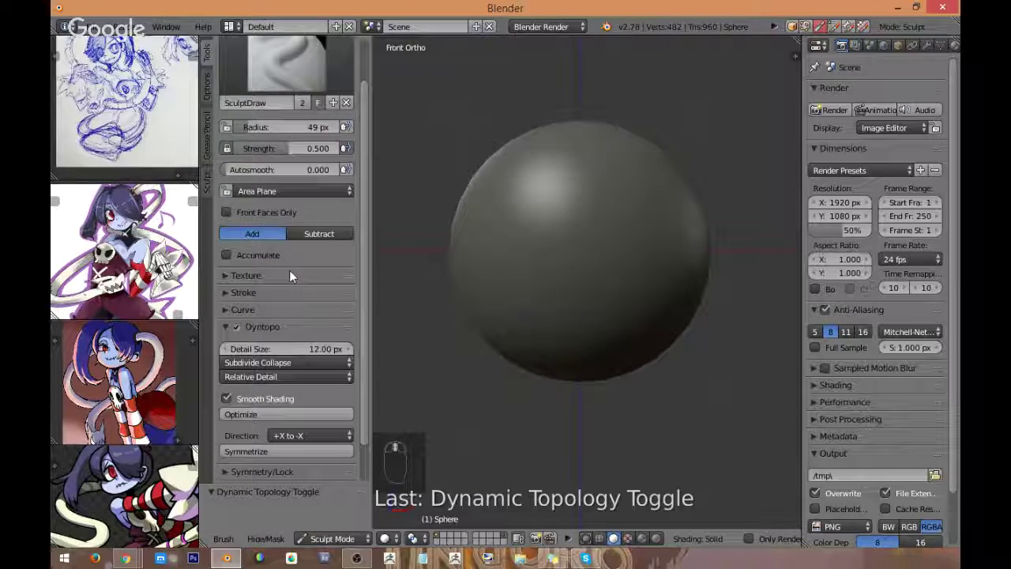
scroll(289, 275, "up", 2)
left_click(286, 104)
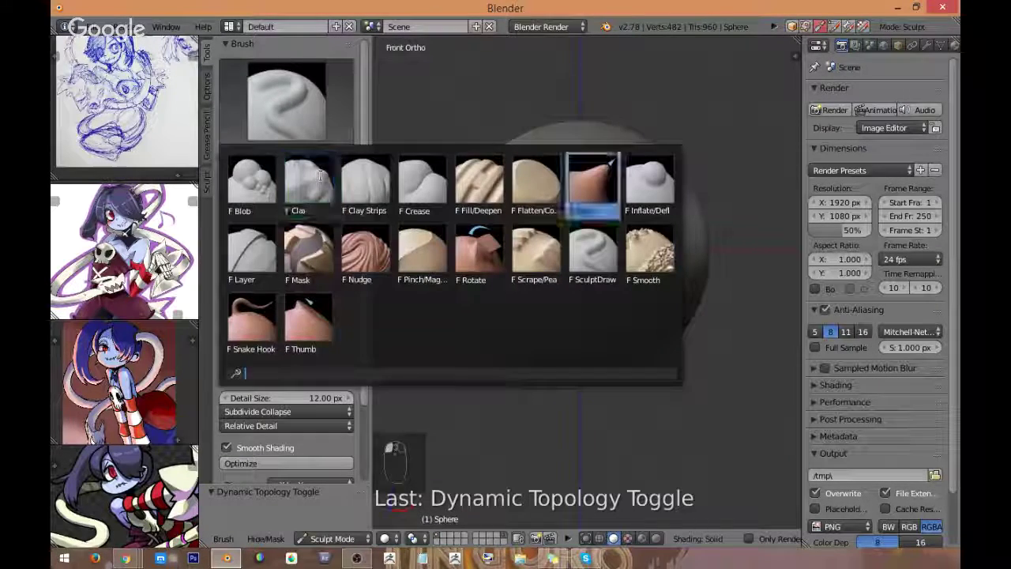
left_click(585, 177)
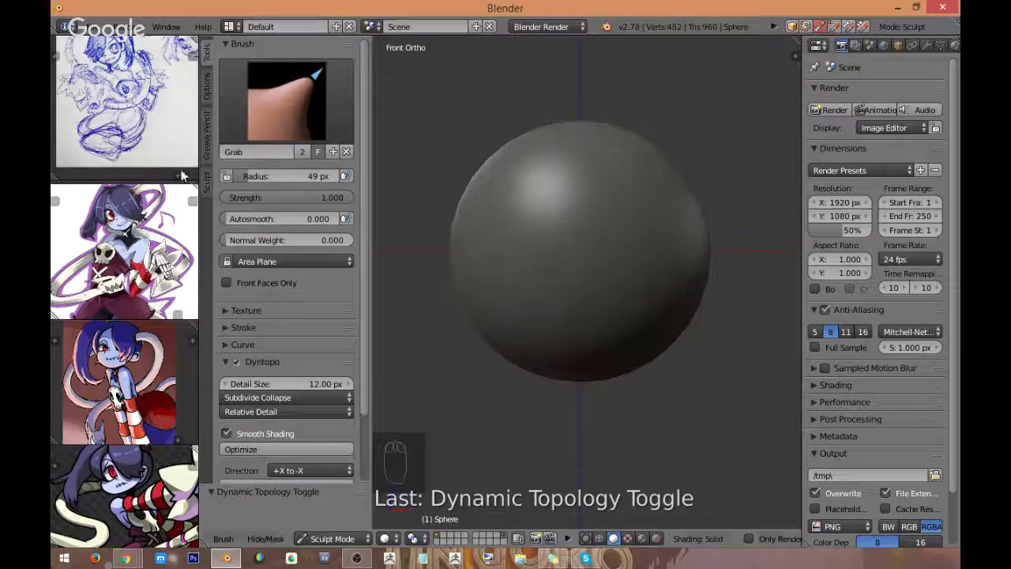
Step: Look through the sculpting options, Grease Pencil and Sculpt Tools settings, and review the Grab brush and Dyntopo settings
left_click(208, 91)
left_click(207, 139)
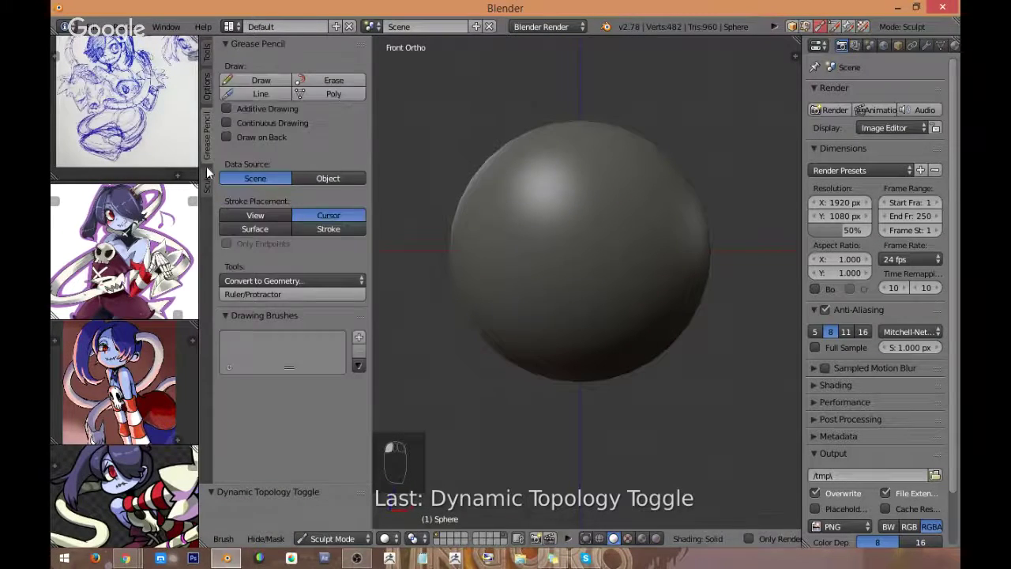
left_click(204, 185)
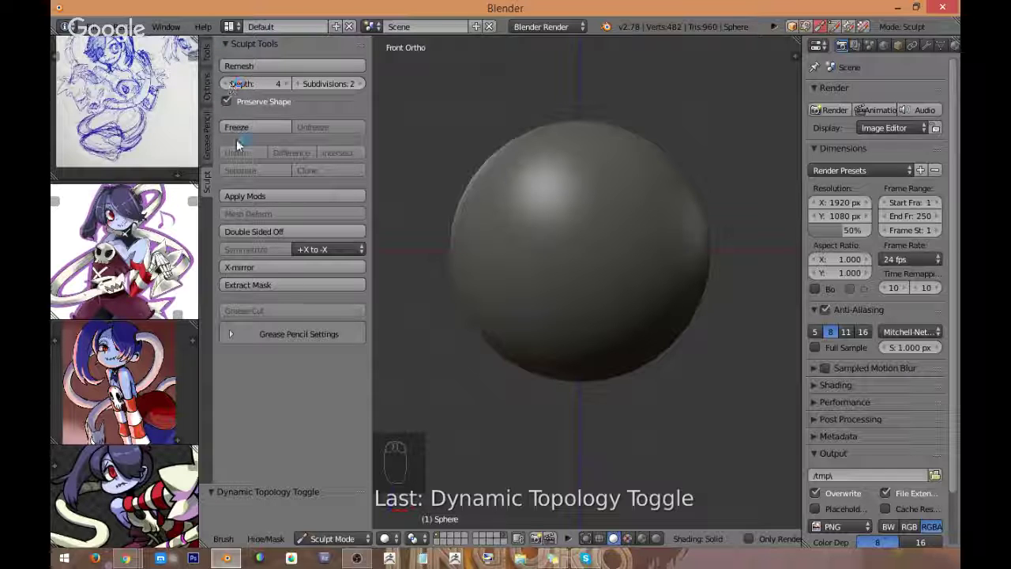
left_click(208, 55)
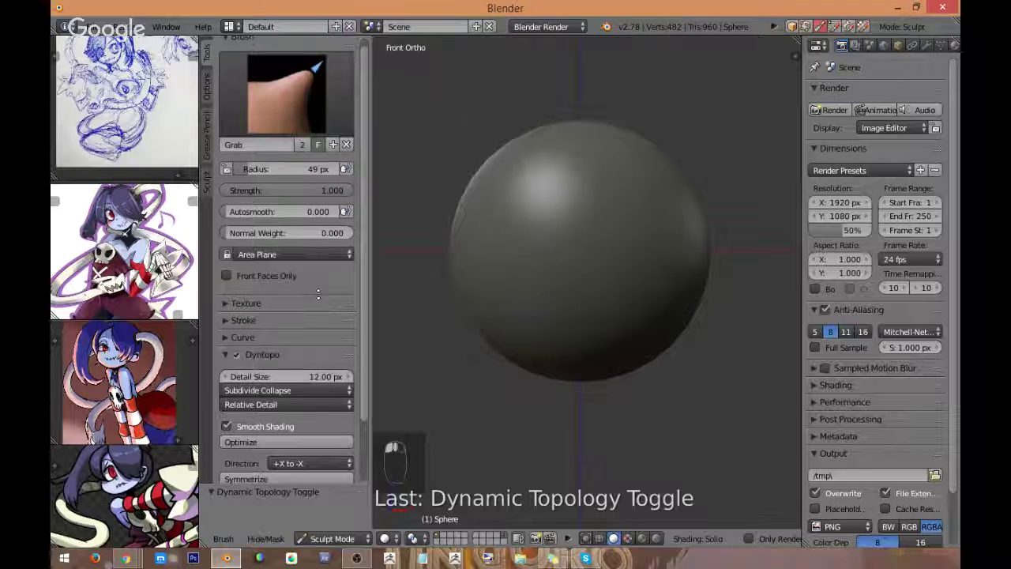
scroll(318, 293, "up", 1)
scroll(244, 371, "down", 2)
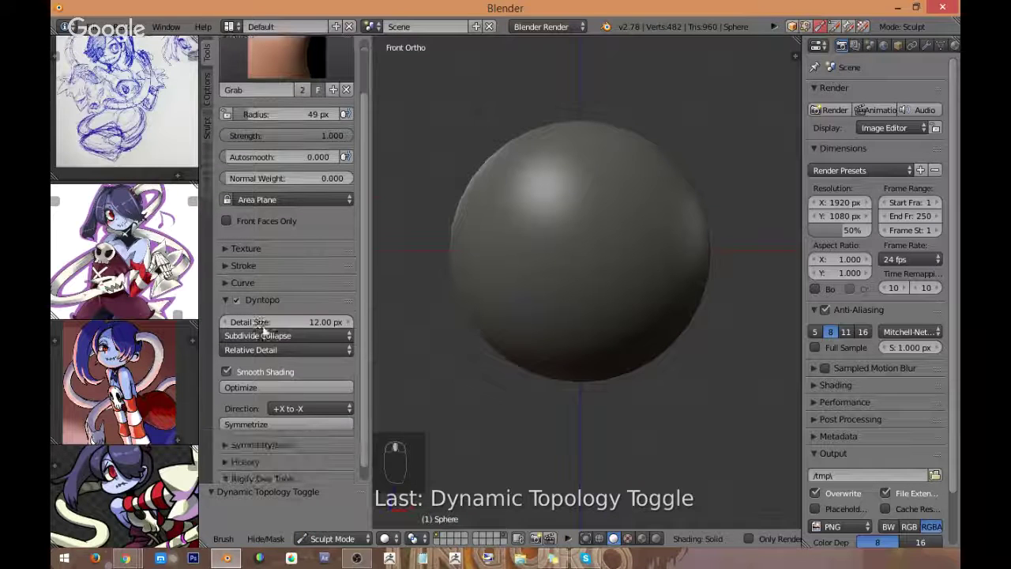
scroll(259, 343, "down", 1)
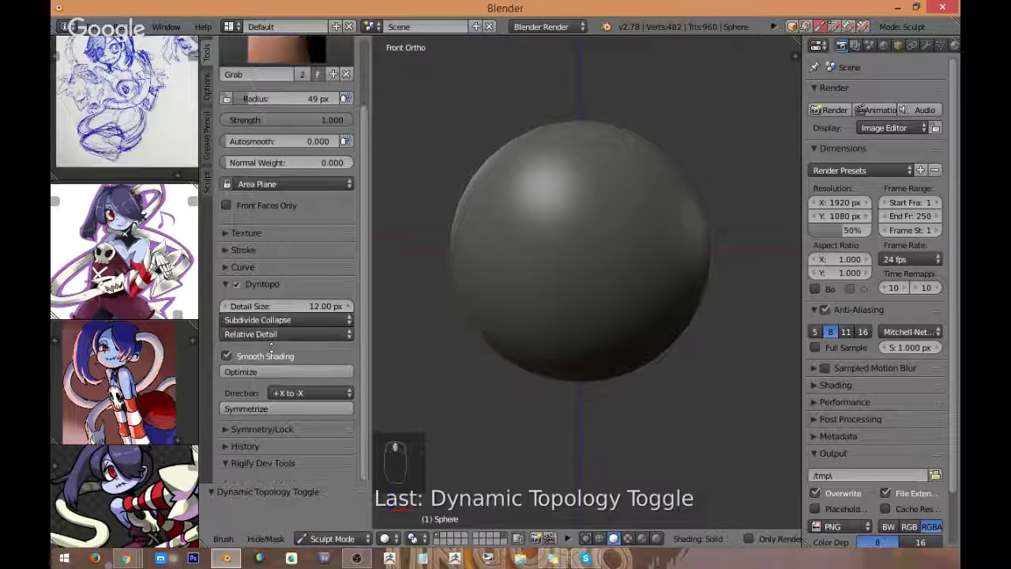
scroll(269, 331, "up", 3)
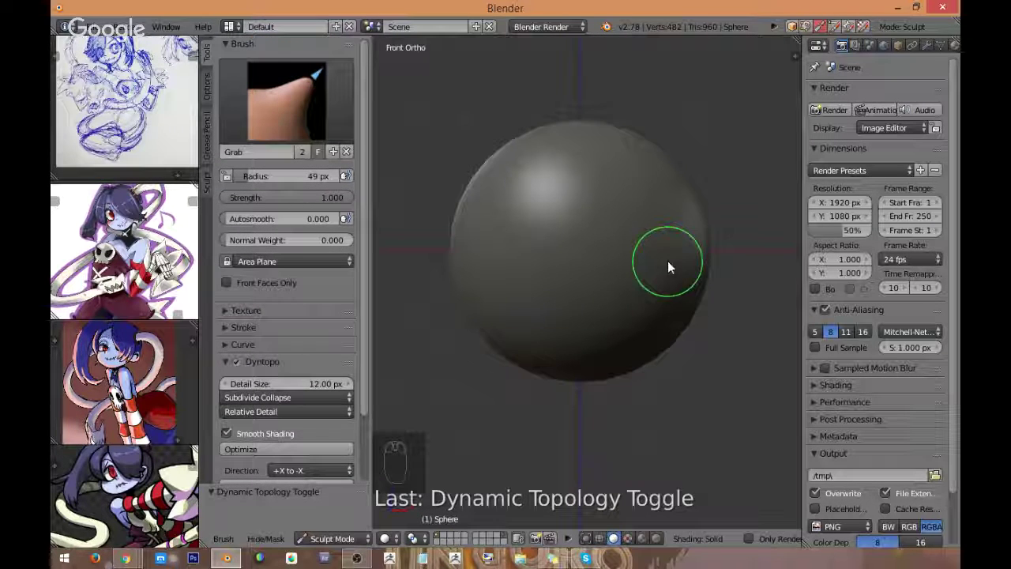
Step: Set the Grab brush radius to 136 px and push the sphere's sides inward to form a narrower, upright rounded head shape
key("f")
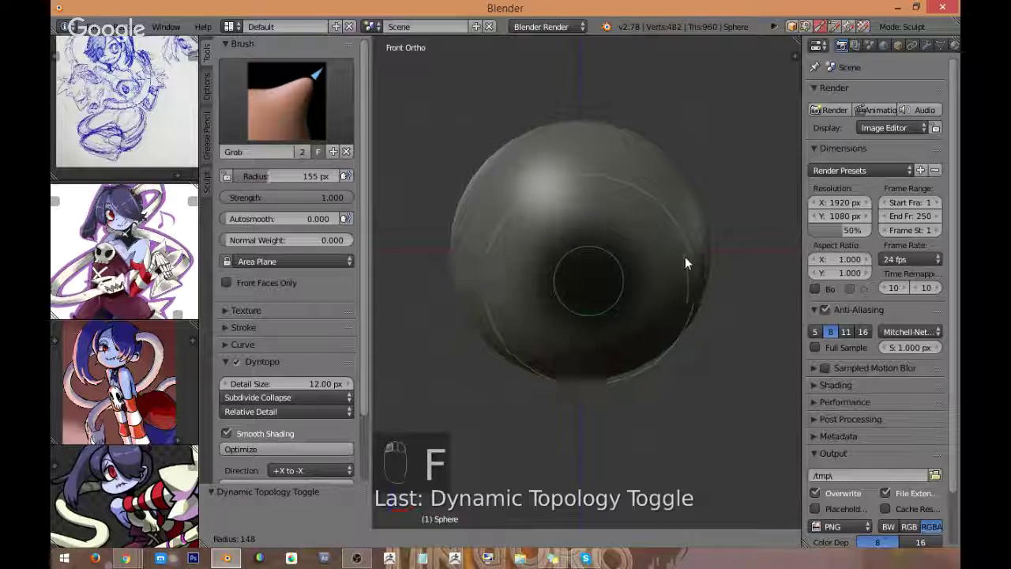
left_click(686, 260)
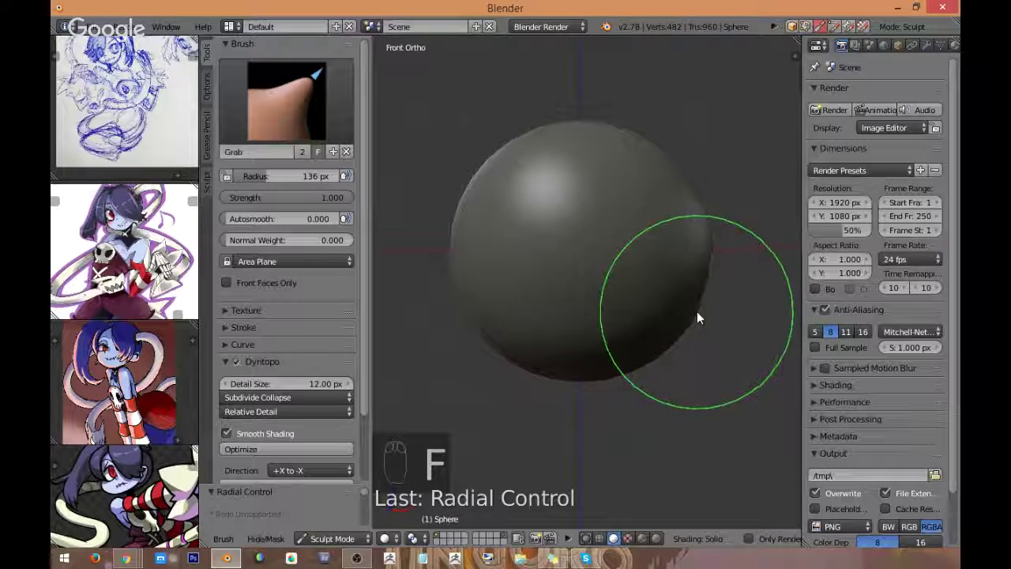
mouse_move(702, 293)
left_mouse_down()
mouse_move(713, 244)
mouse_move(702, 250)
mouse_move(693, 238)
mouse_move(688, 210)
mouse_move(700, 284)
mouse_move(661, 266)
mouse_move(675, 321)
mouse_move(675, 181)
left_mouse_up()
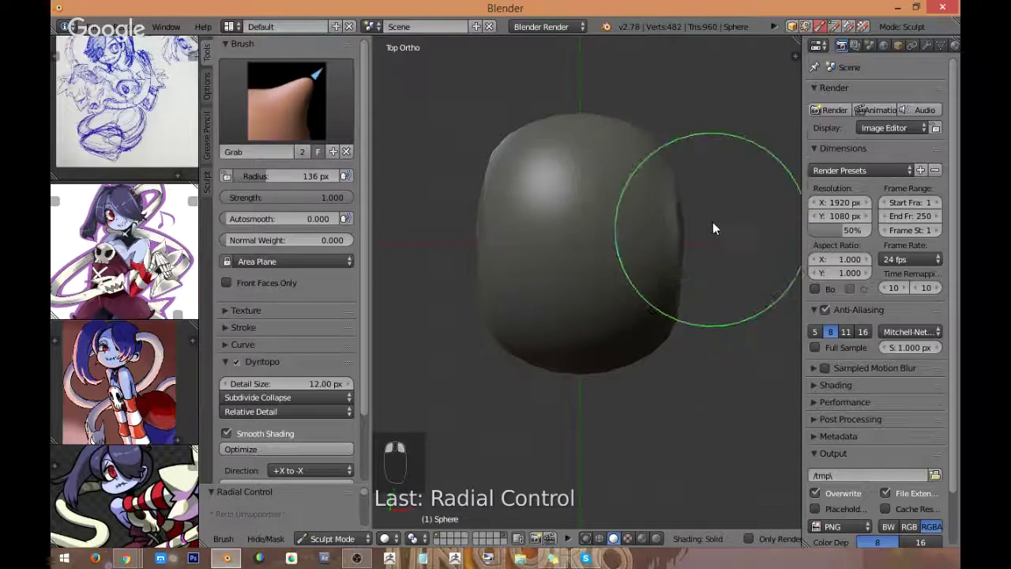
key("KP_1")
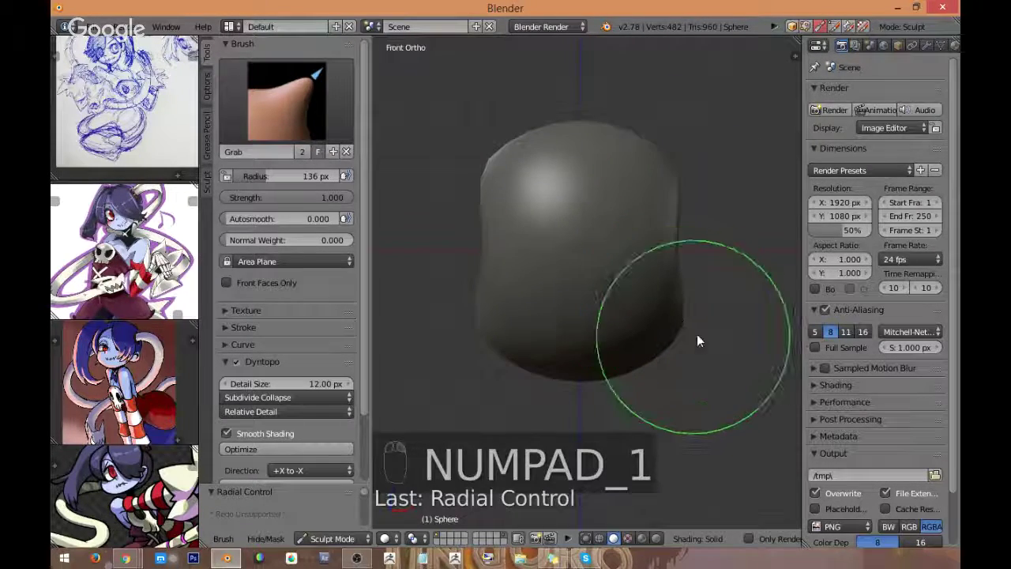
middle_click_drag(697, 339, 709, 300)
key("KP_1")
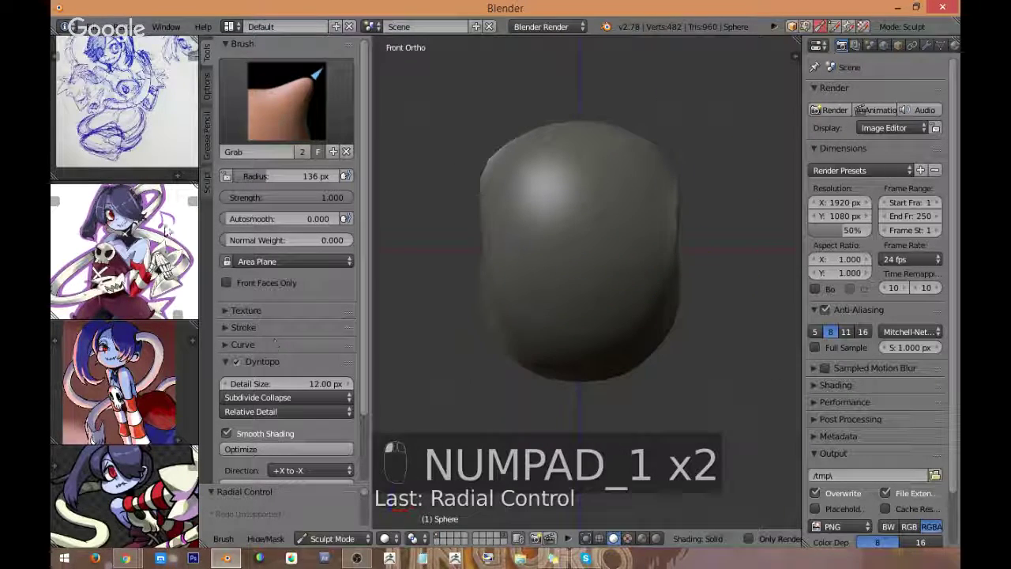
Step: Examine the character's face up close in the reference image with the white background
scroll(151, 232, "down", 1)
middle_click_drag(160, 262, 161, 283)
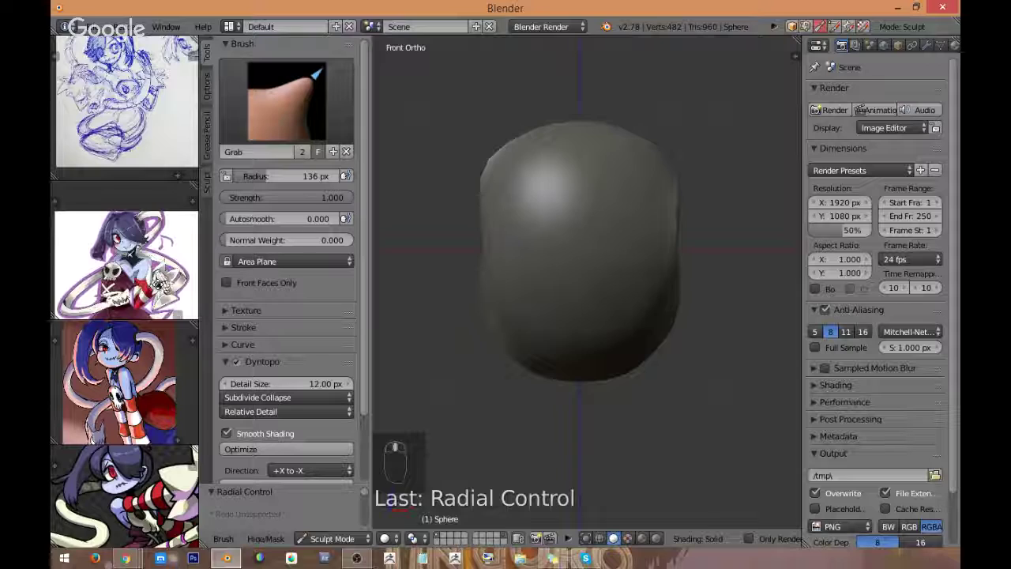
scroll(170, 240, "up", 3)
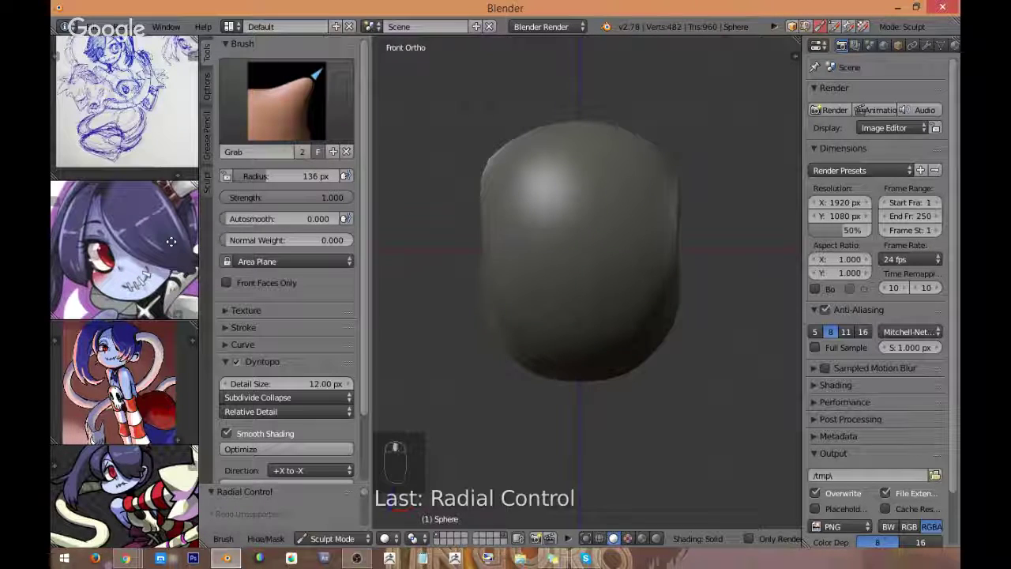
Step: Reframe the sketch and white-background reference images so the character's head fills each view
middle_click_drag(170, 241, 169, 260)
scroll(169, 257, "down", 1)
middle_click_drag(144, 83, 168, 128)
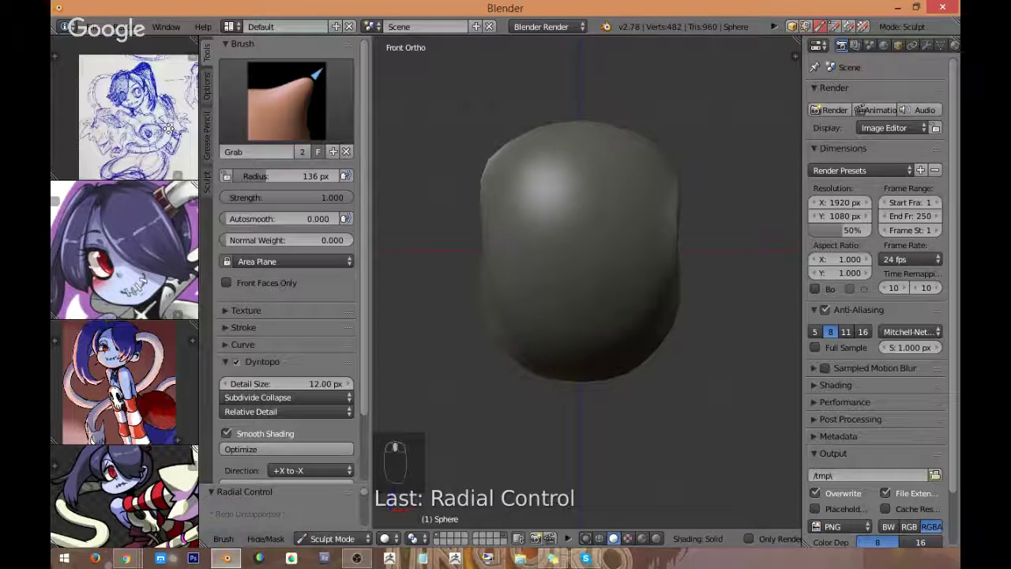
scroll(168, 128, "up", 4)
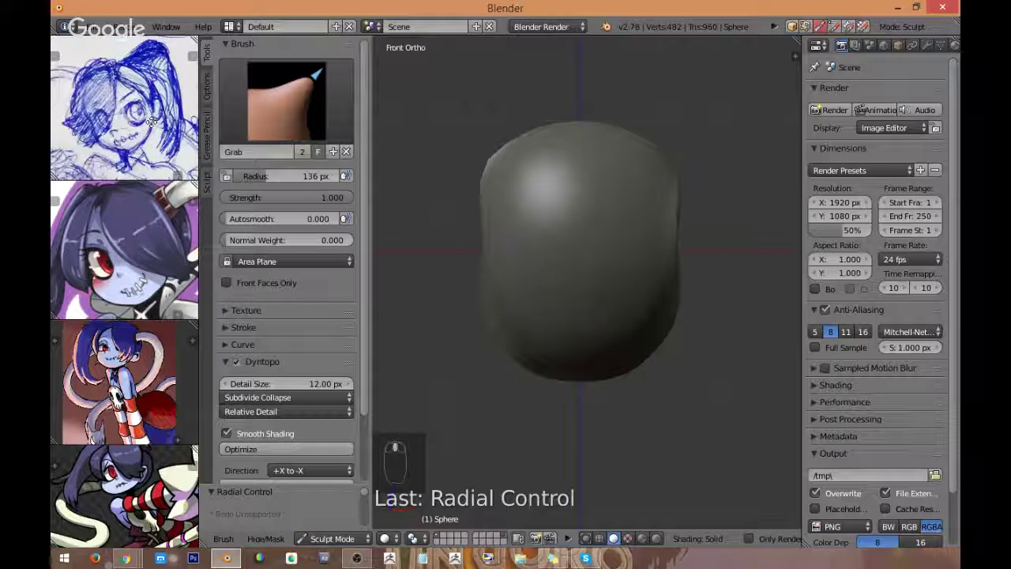
middle_click_drag(151, 121, 156, 105)
Step: Enlarge the lowest reference view and frame the character's head in it and in the smaller view above
middle_click_drag(140, 469, 146, 480)
scroll(146, 480, "up", 2)
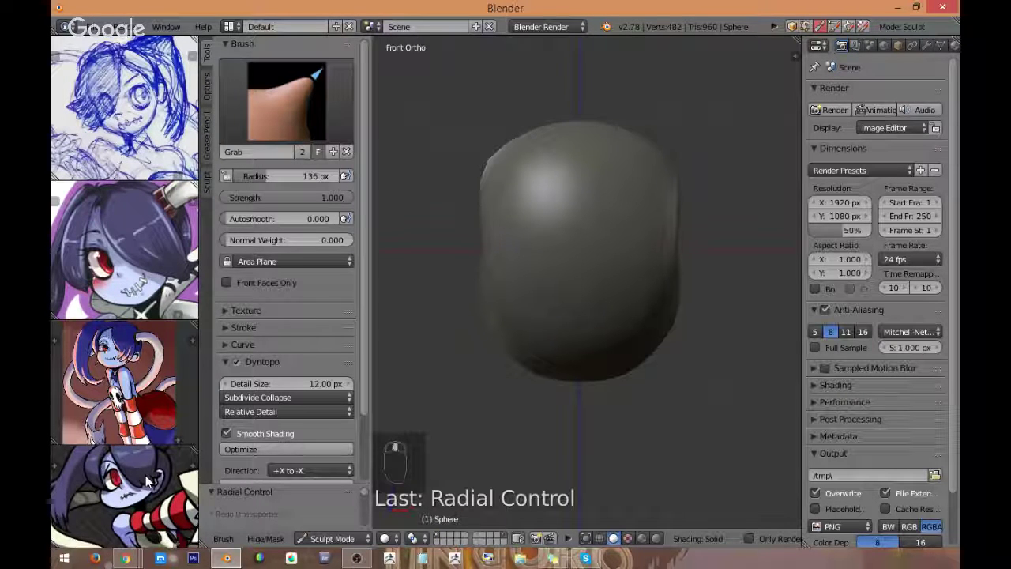
scroll(142, 466, "up", 3)
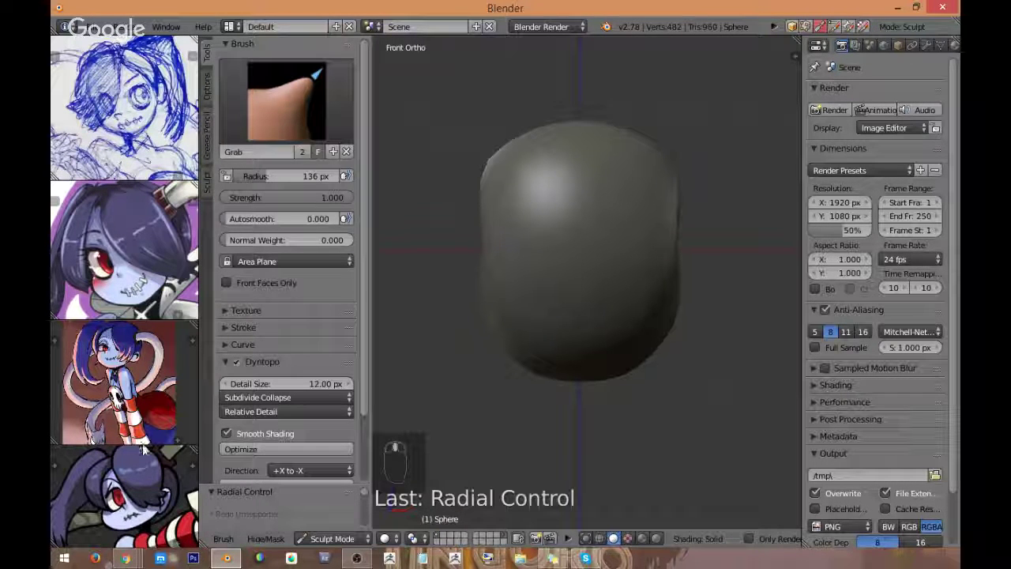
left_click_drag(143, 444, 143, 383)
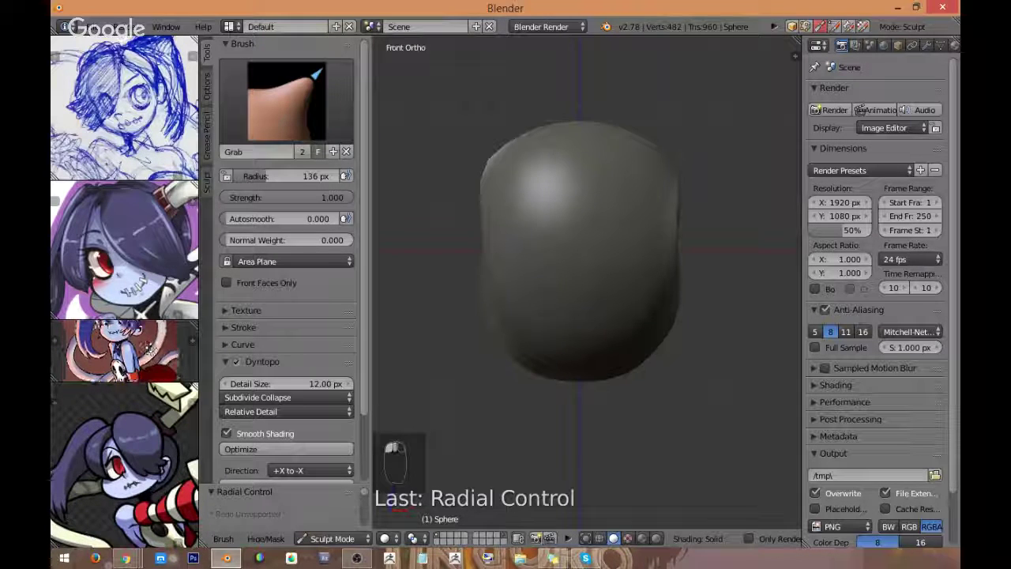
scroll(147, 347, "up", 3)
middle_click_drag(152, 446, 159, 436)
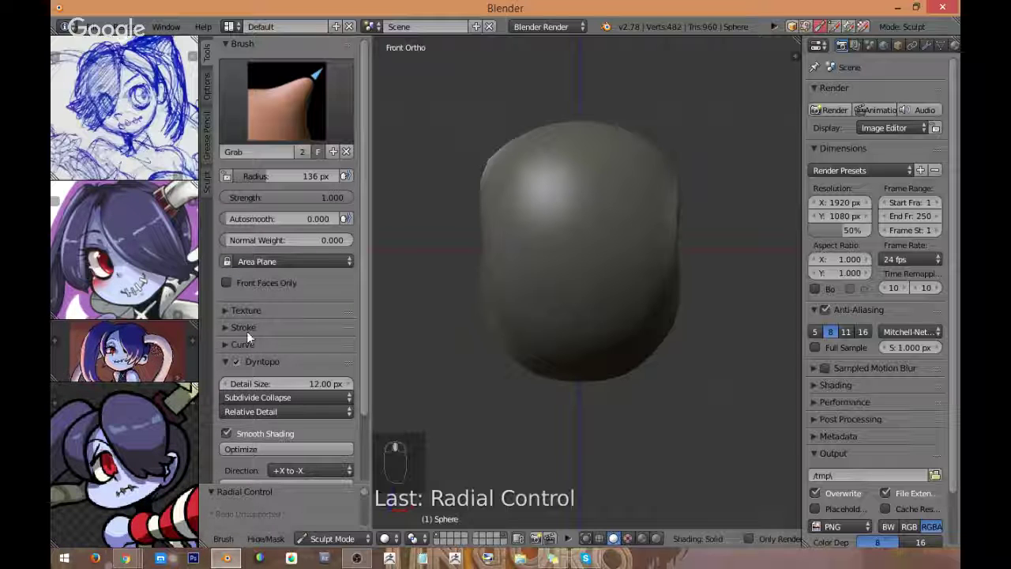
Step: Pull the lower sides of the head inward with the Grab brush so the shape tapers toward the chin
left_click_drag(569, 277, 585, 324)
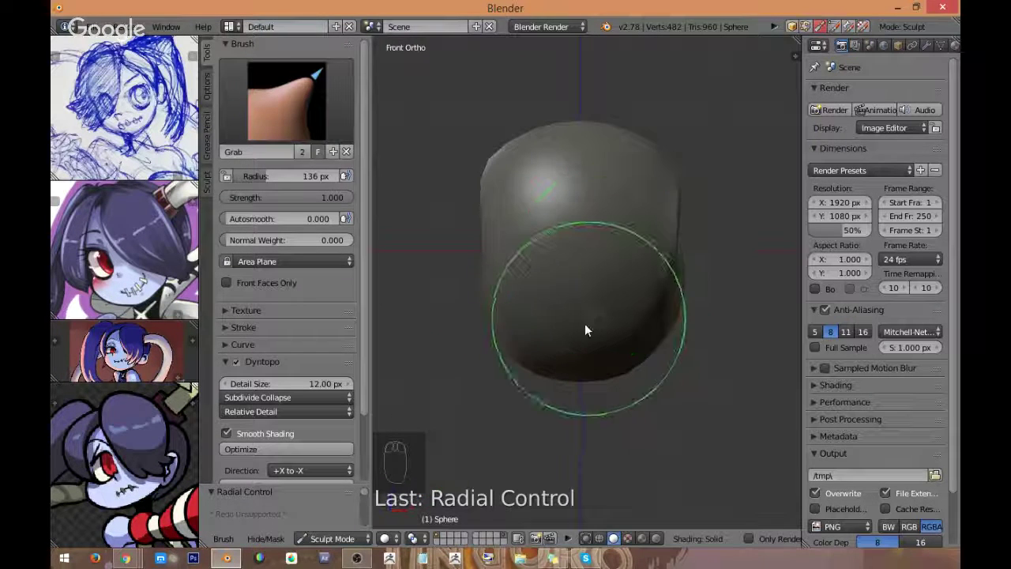
mouse_move(584, 322)
middle_mouse_down()
mouse_move(656, 321)
mouse_move(681, 303)
mouse_move(647, 291)
middle_mouse_up()
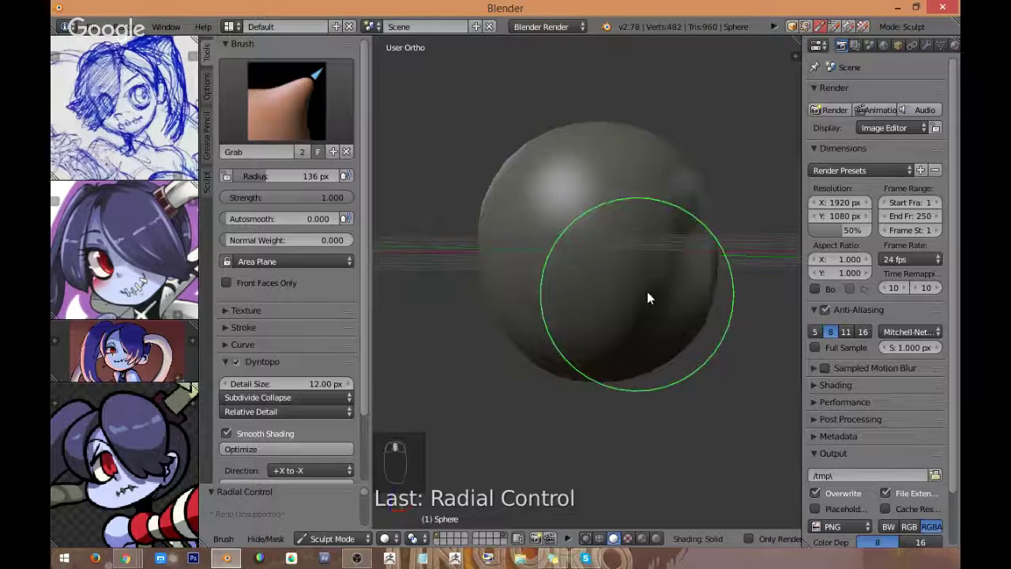
key("KP_1")
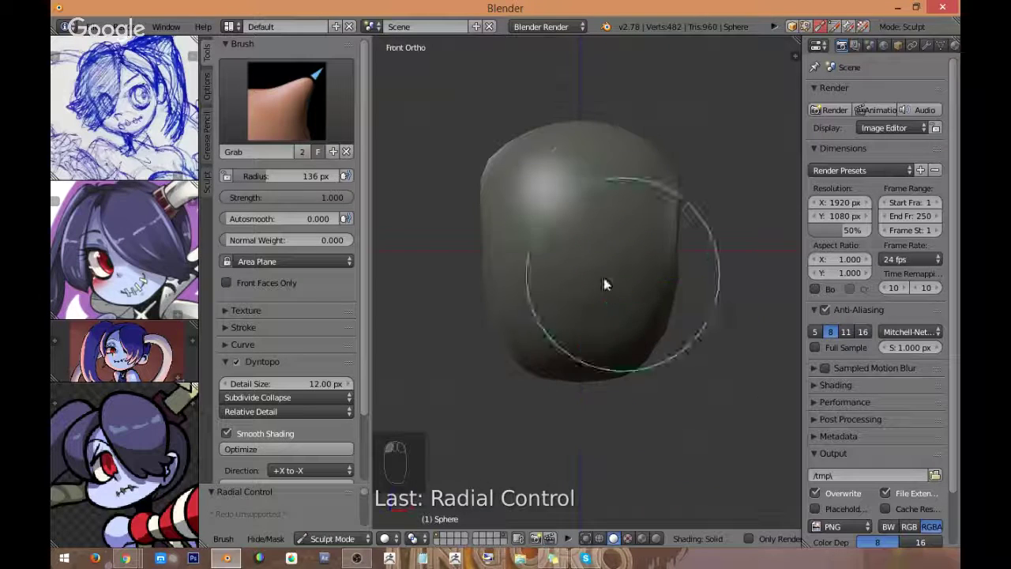
middle_click_drag(603, 284, 705, 269)
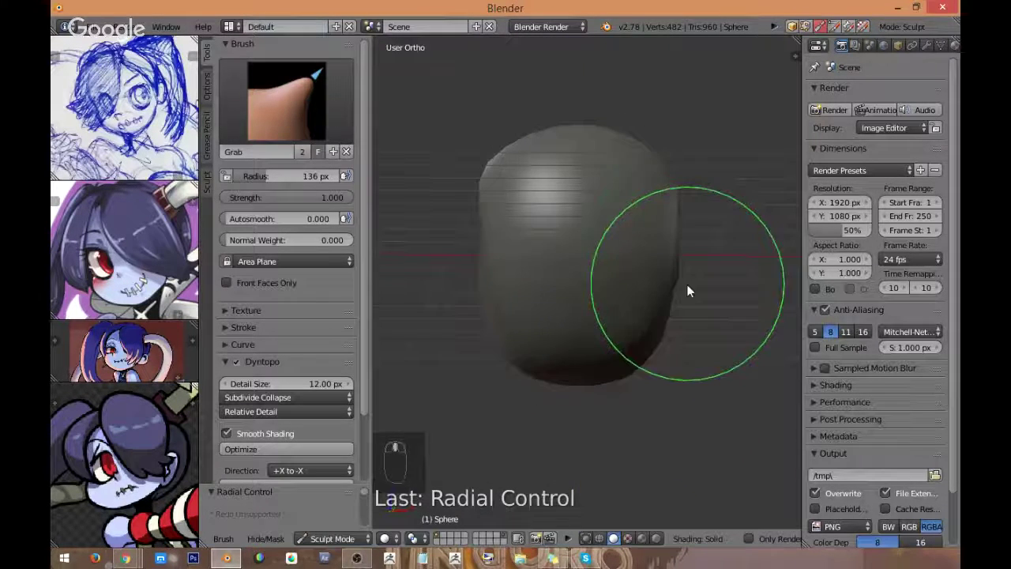
key("KP_1")
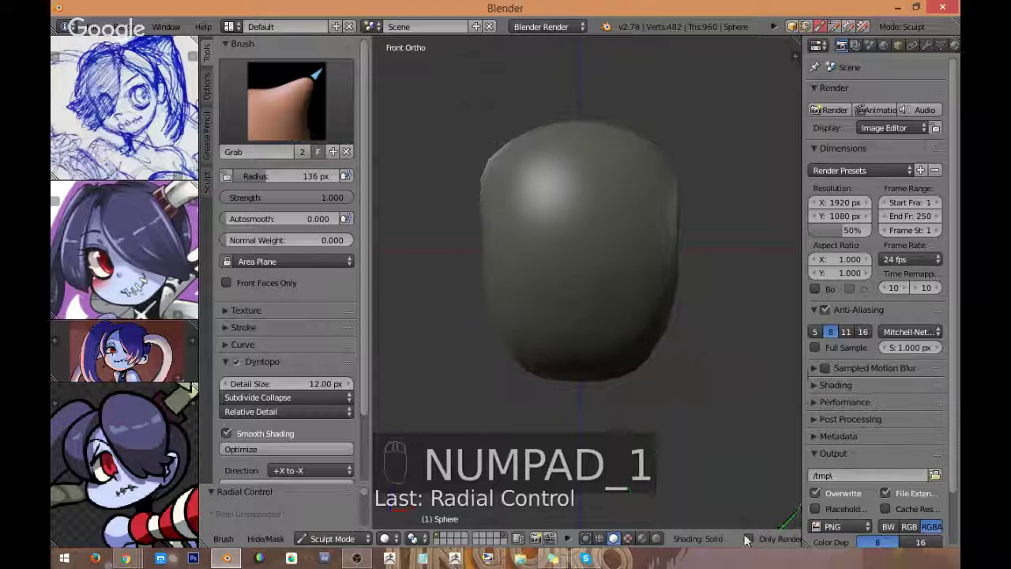
Step: Try the beige matcap on the head, then switch to the red clay matcap and hide the view properties
scroll(746, 539, "down", 10)
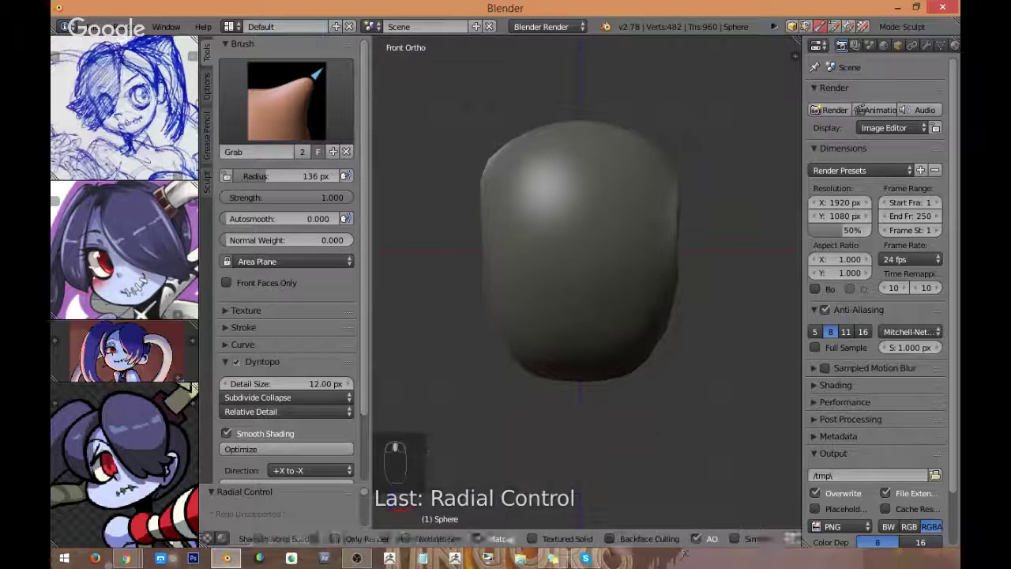
key("n")
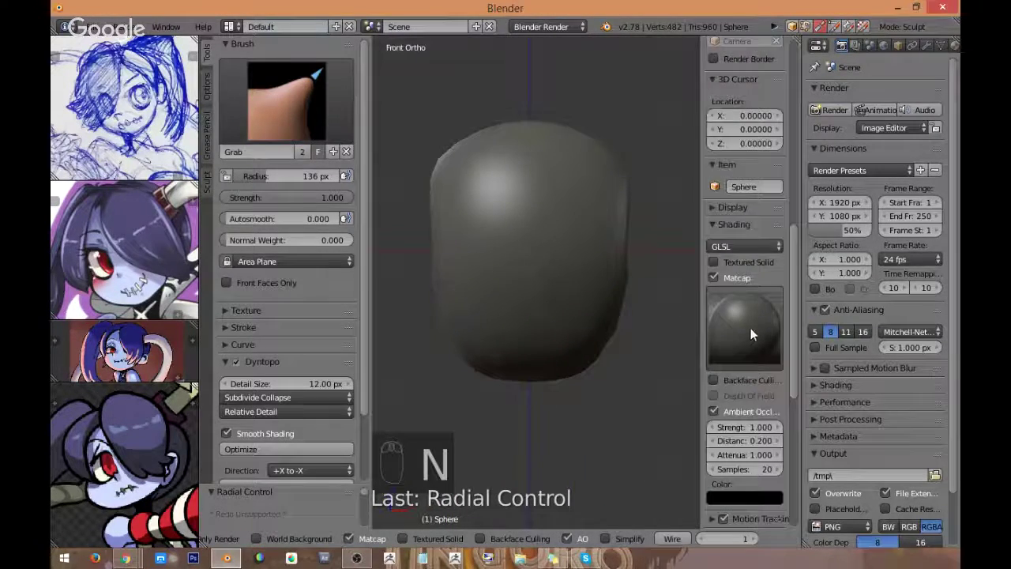
left_click(751, 332)
left_click(475, 126)
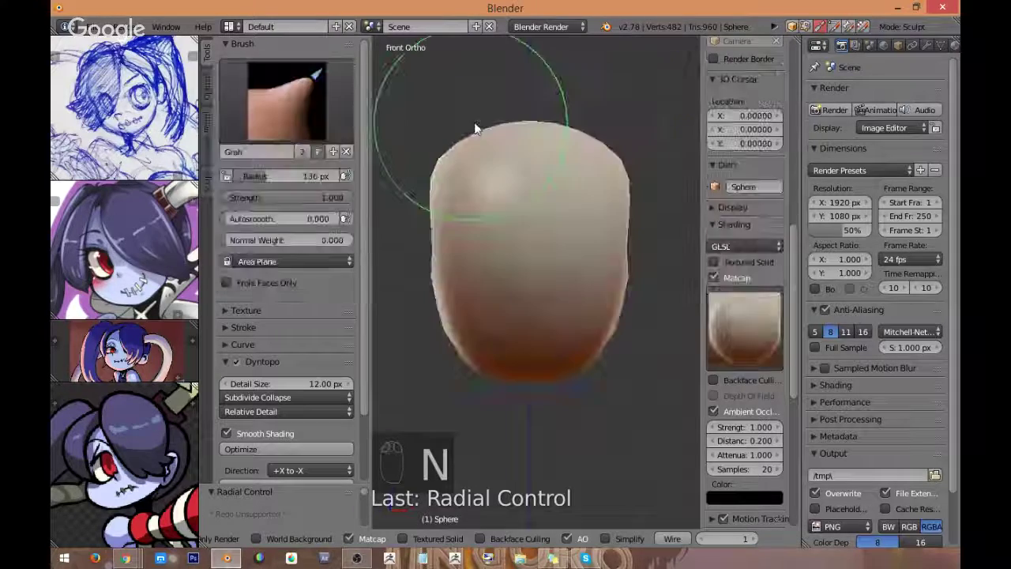
left_click(743, 329)
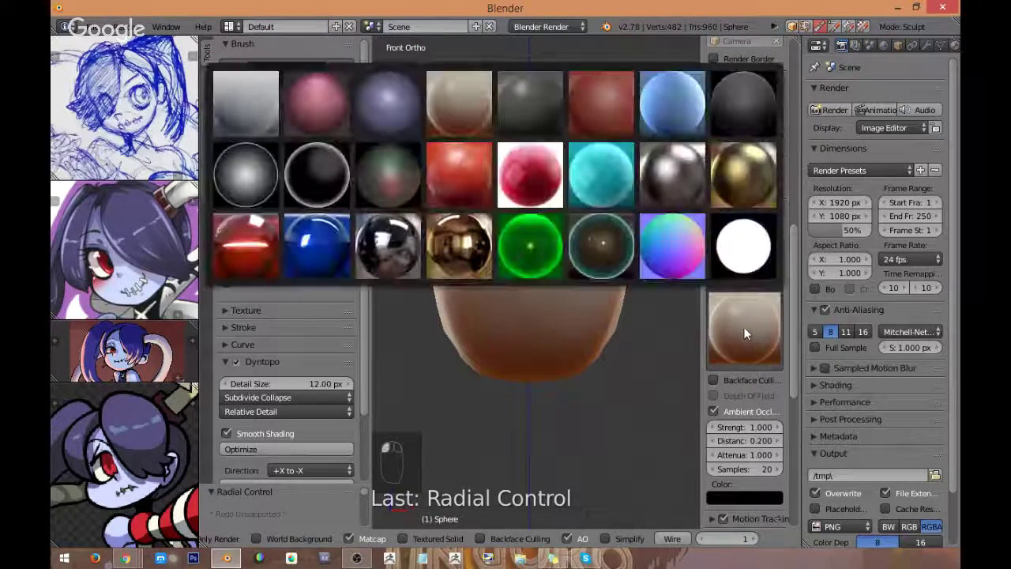
left_click(611, 111)
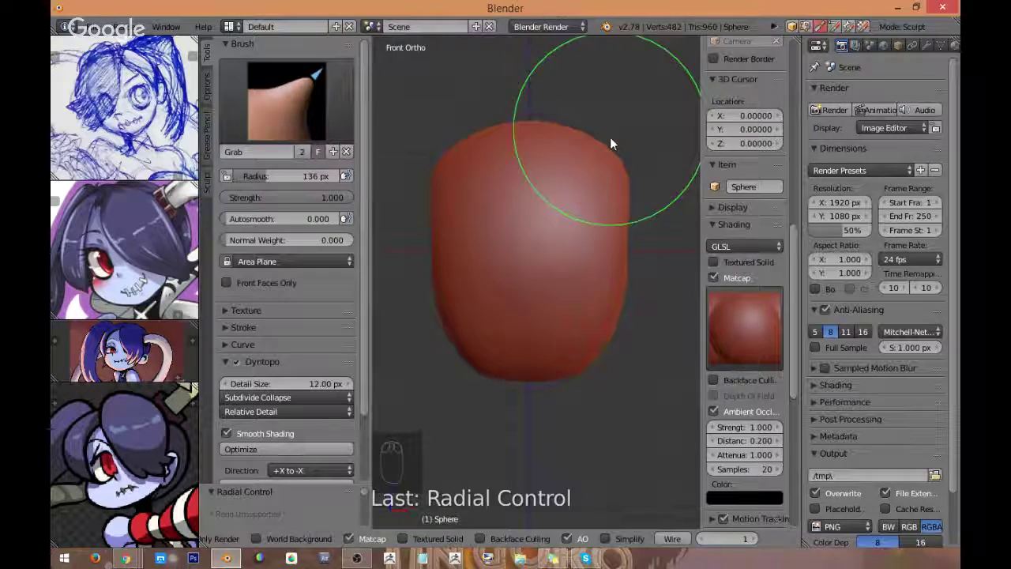
middle_click_drag(609, 142, 654, 370)
key("n")
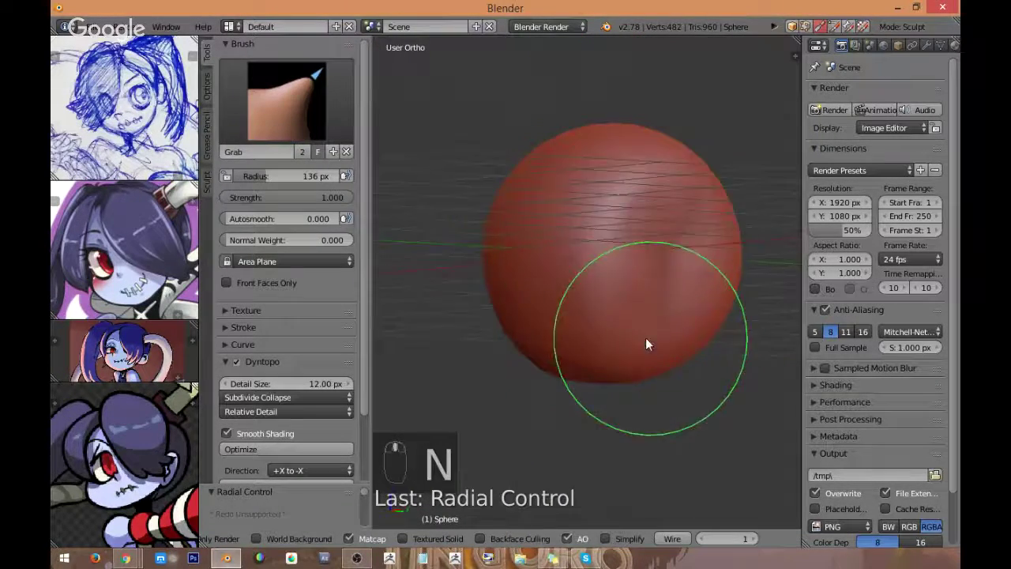
Step: Check the head's shape from several angles and enable Only Render to hide the grid and axes
key("KP_1")
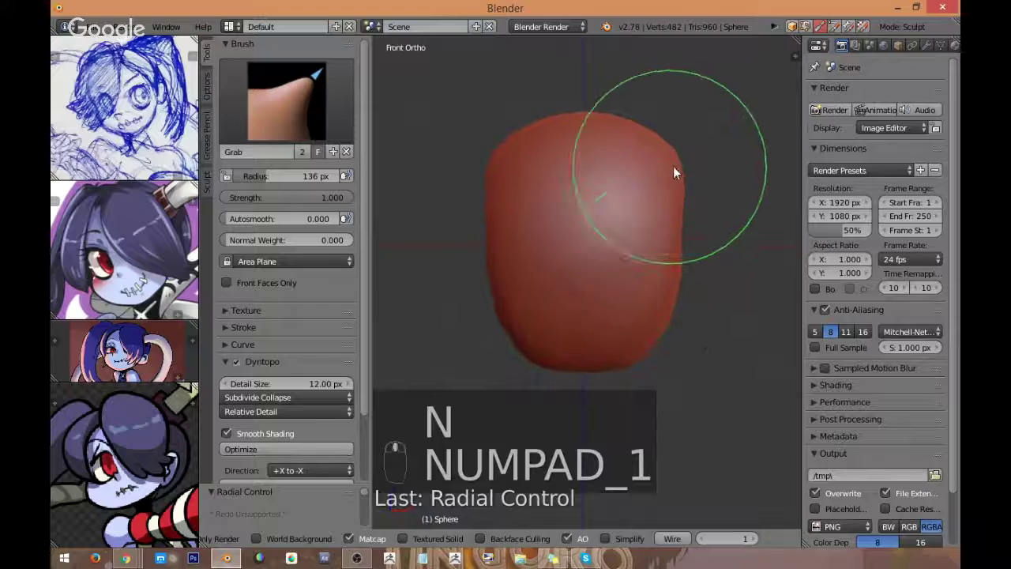
mouse_move(702, 181)
middle_mouse_down()
mouse_move(662, 280)
mouse_move(652, 263)
mouse_move(663, 300)
mouse_move(614, 463)
middle_mouse_up()
key("KP_1")
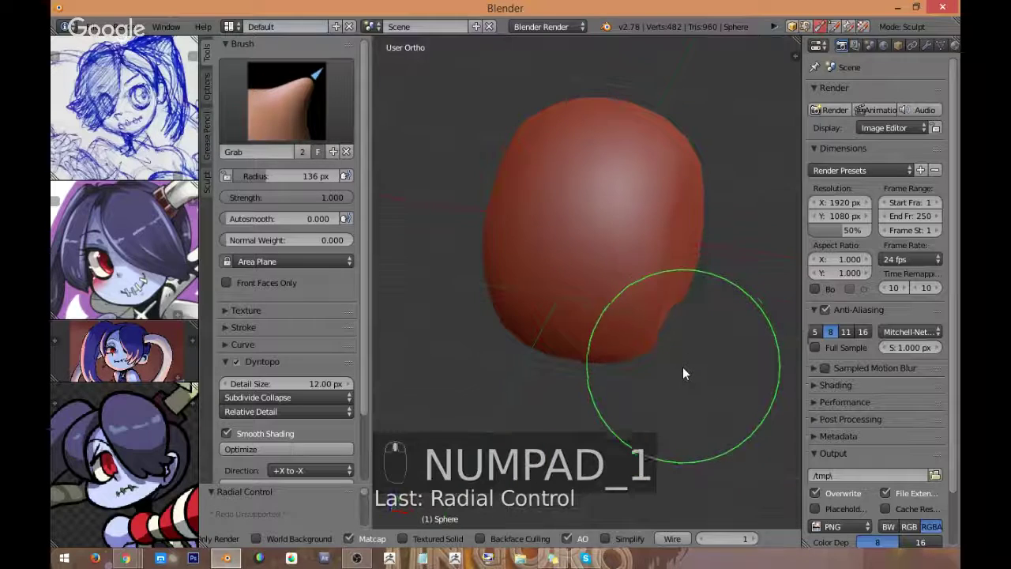
key("KP_1")
middle_click_drag(719, 502, 682, 368)
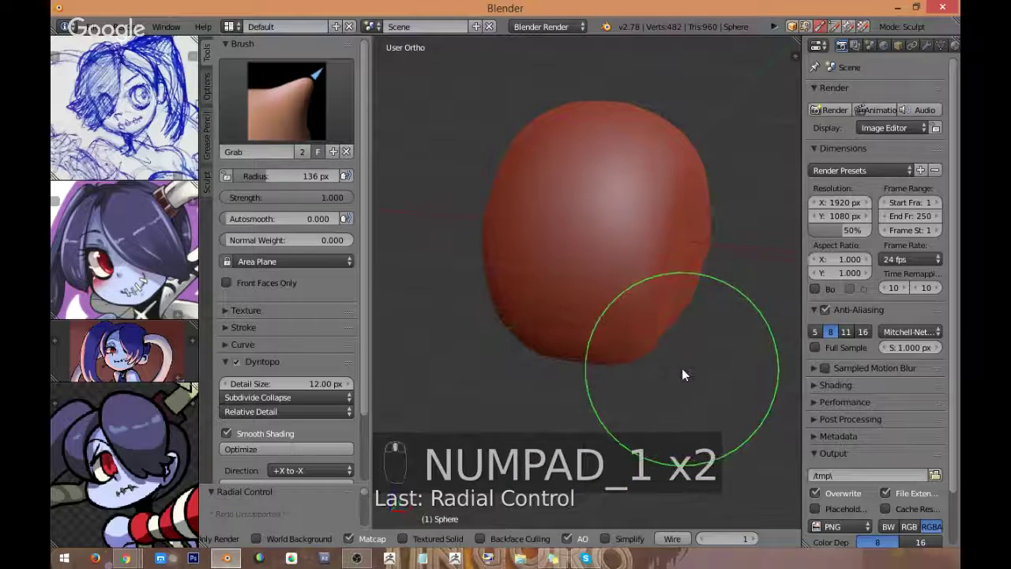
scroll(554, 531, "up", 3)
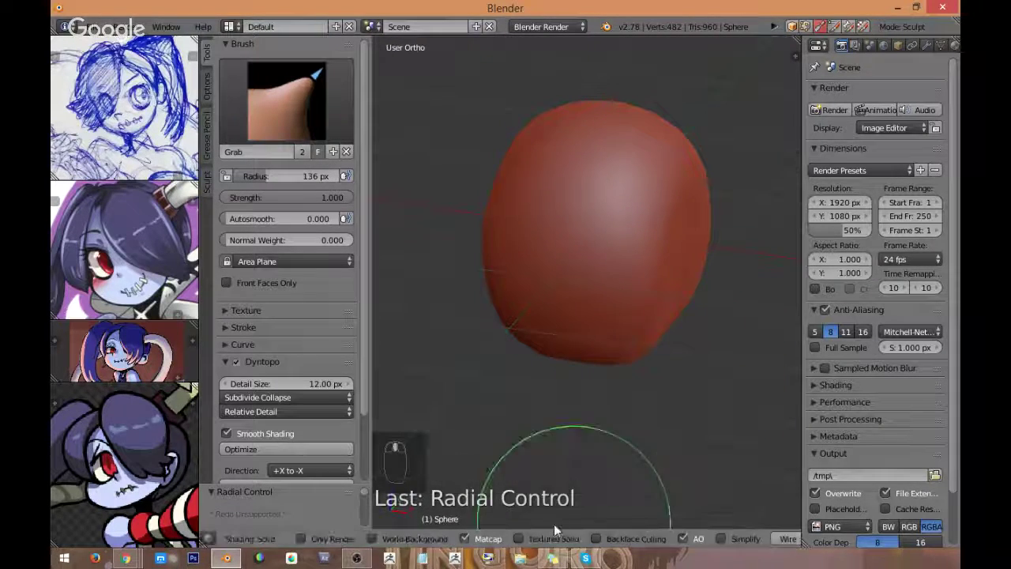
scroll(481, 539, "up", 5)
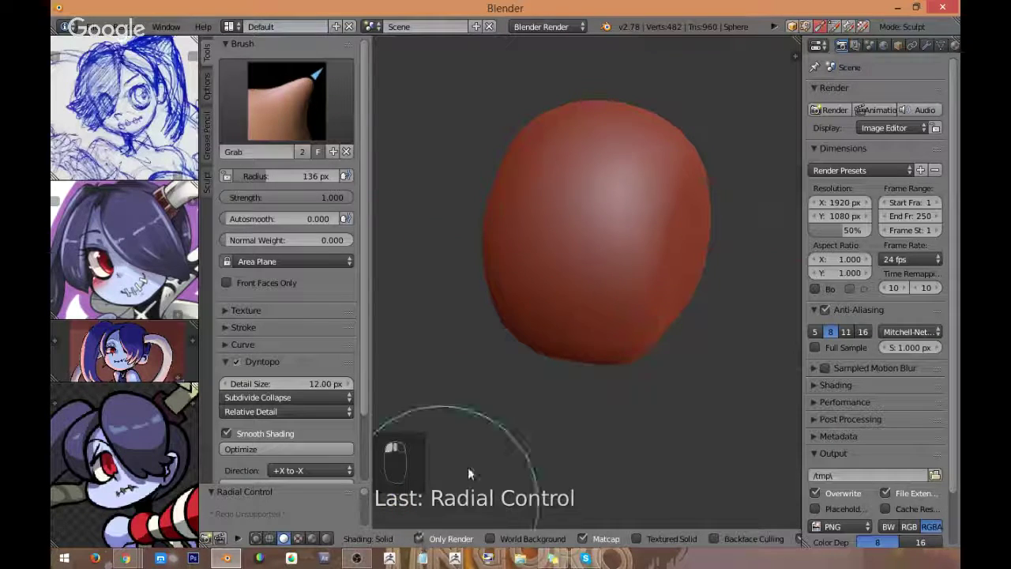
mouse_move(467, 474)
middle_mouse_down()
mouse_move(621, 300)
mouse_move(577, 246)
mouse_move(608, 252)
mouse_move(582, 300)
mouse_move(647, 217)
mouse_move(634, 271)
mouse_move(634, 256)
mouse_move(579, 218)
mouse_move(645, 244)
mouse_move(648, 259)
middle_mouse_up()
key("KP_1")
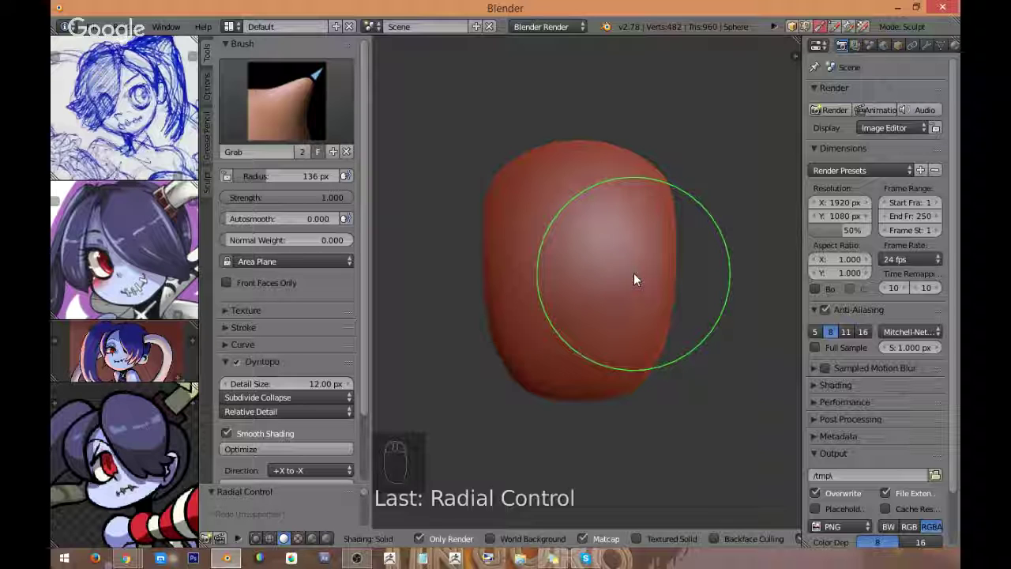
Step: Try reshaping the sides and underside of the head with the Grab brush, and undo the last three operations
left_click_drag(634, 272, 635, 249)
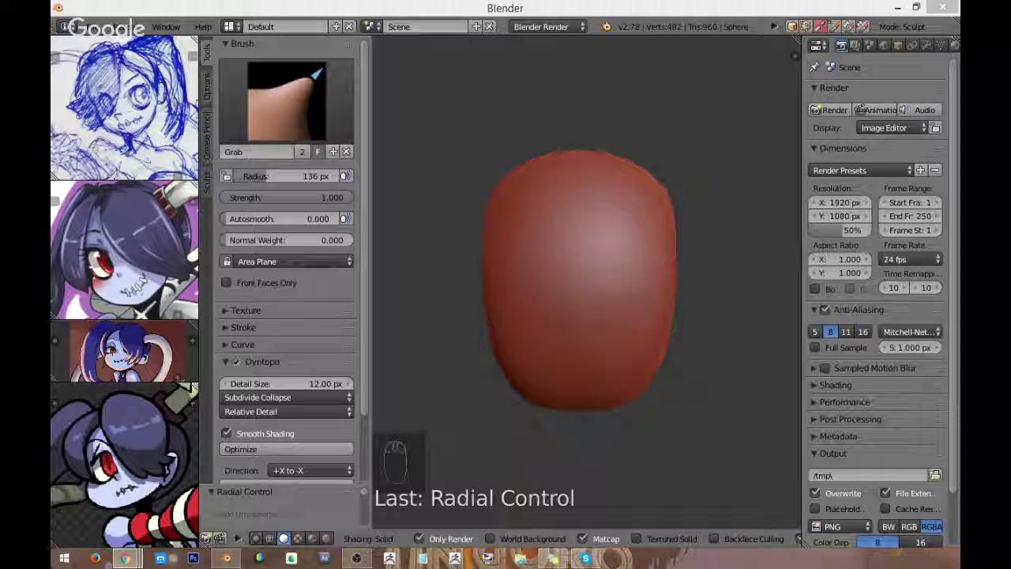
middle_click_drag(665, 268, 644, 259)
key("KP_1")
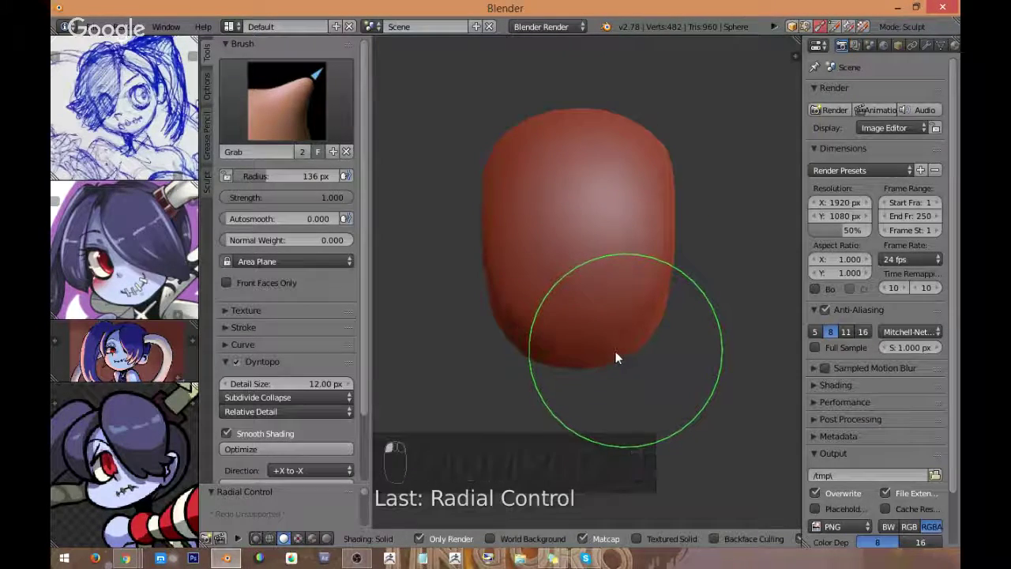
mouse_move(612, 352)
left_mouse_down()
mouse_move(597, 358)
mouse_move(628, 337)
mouse_move(611, 314)
mouse_move(609, 345)
left_mouse_up()
key("KP_1")
mouse_move(651, 317)
middle_mouse_down()
mouse_move(624, 315)
mouse_move(636, 309)
middle_mouse_up()
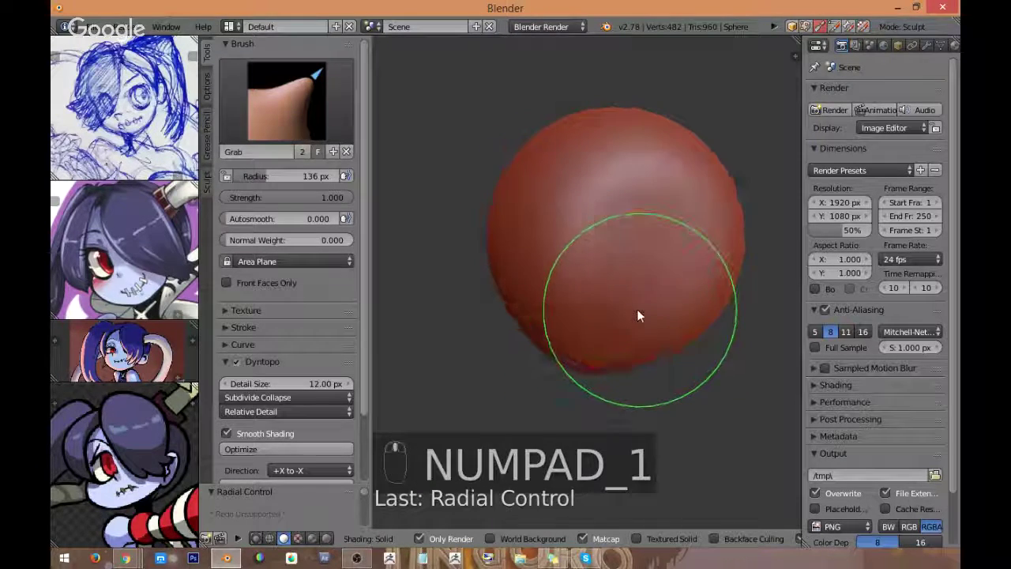
key("ctrl+z")
key("ctrl+z")
key("ctrl+z")
Step: From the side view, pull the lower front of the head down with the Grab brush to form the jaw
key("KP_3")
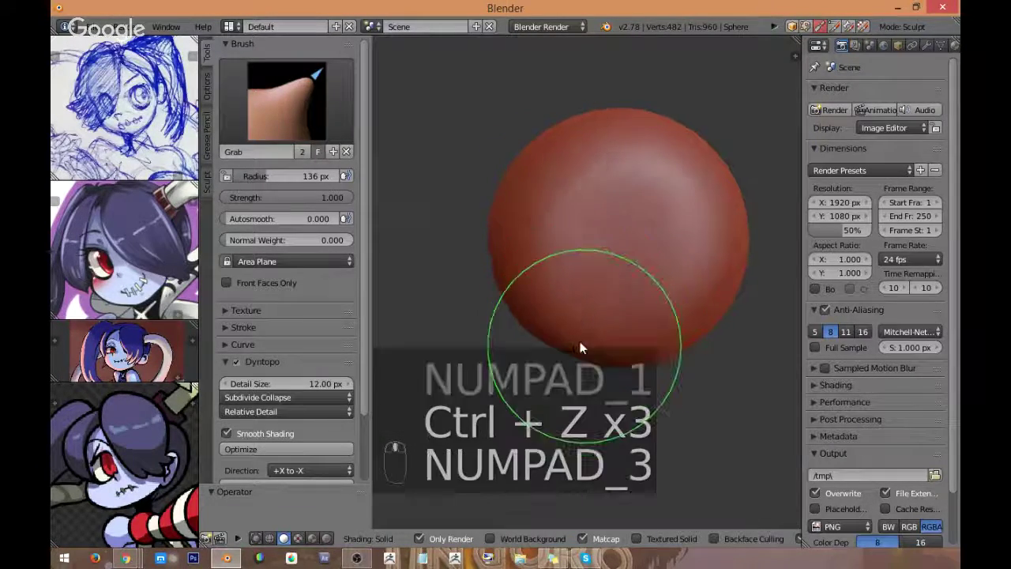
mouse_move(580, 347)
left_mouse_down()
mouse_move(546, 356)
mouse_move(512, 302)
mouse_move(619, 369)
mouse_move(681, 334)
mouse_move(726, 271)
mouse_move(726, 302)
mouse_move(744, 255)
left_mouse_up()
mouse_move(743, 254)
middle_mouse_down()
mouse_move(678, 239)
mouse_move(624, 244)
middle_mouse_up()
left_click_drag(586, 381, 608, 379)
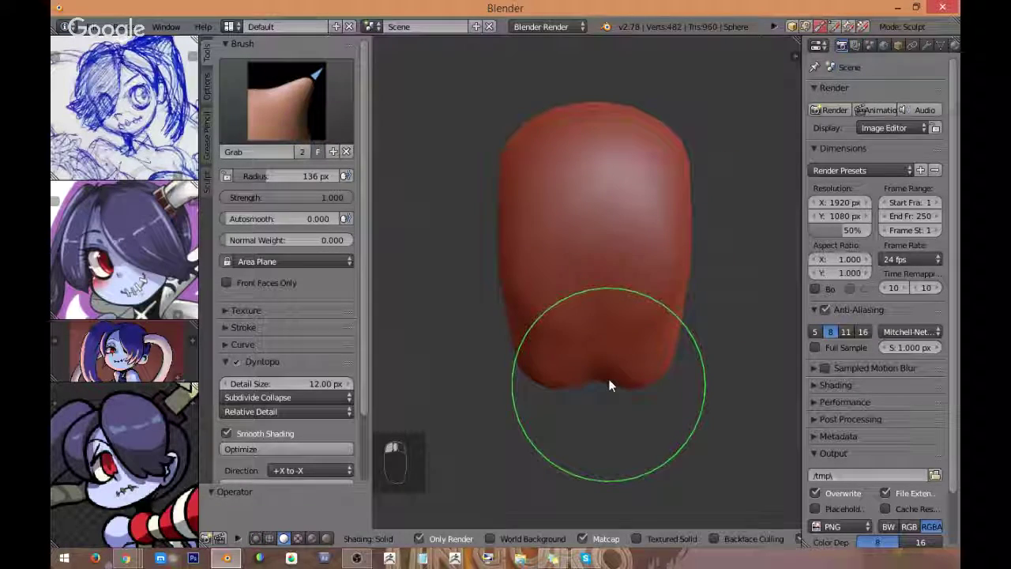
Step: Set the Grab brush radius to 78 px, pull the middle of the jaw down into a chin and smooth its lower edge
key("f")
left_click(582, 382)
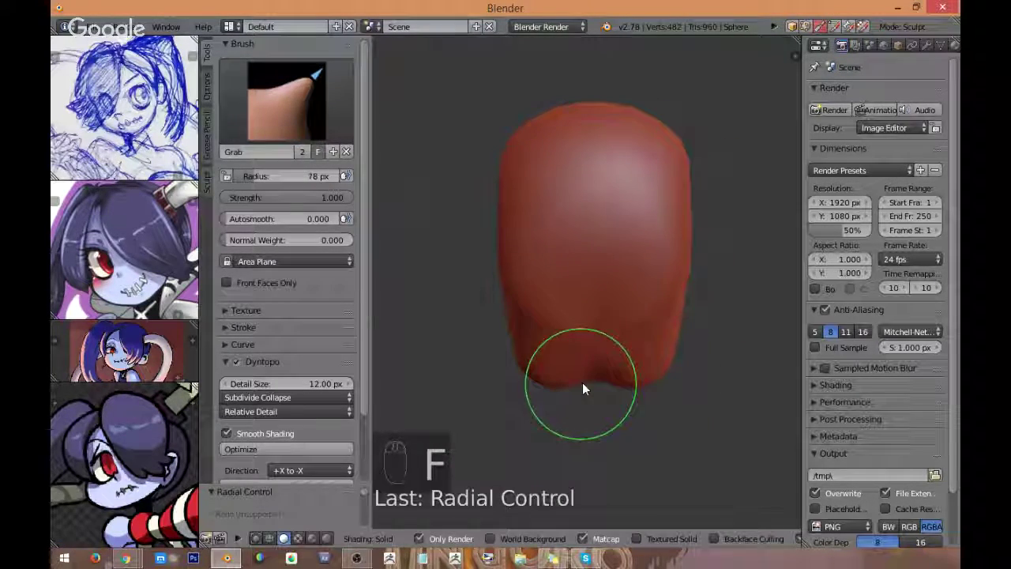
mouse_move(582, 382)
left_mouse_down()
mouse_move(595, 395)
mouse_move(601, 361)
mouse_move(612, 359)
mouse_move(591, 407)
left_mouse_up()
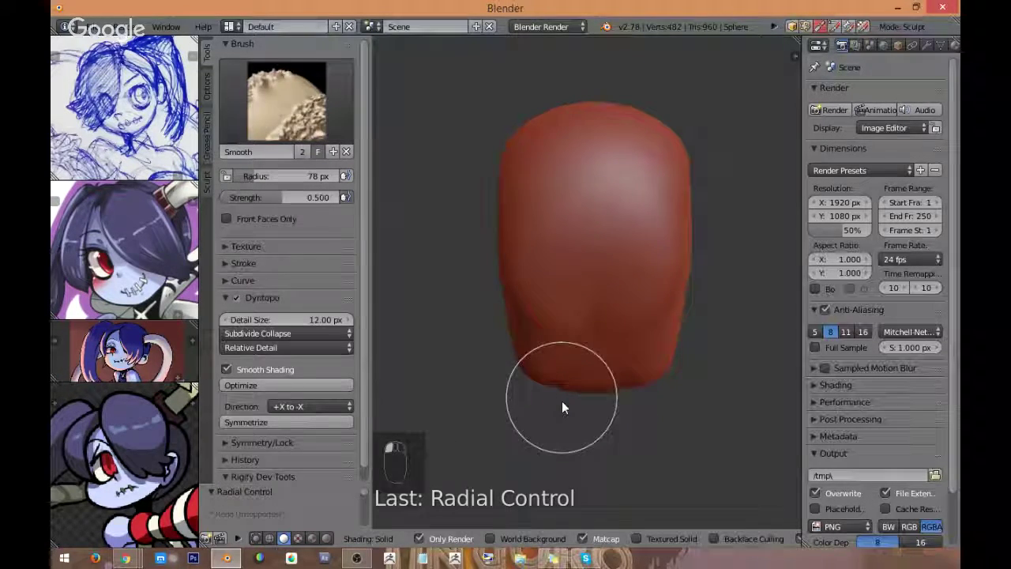
key("KP_1")
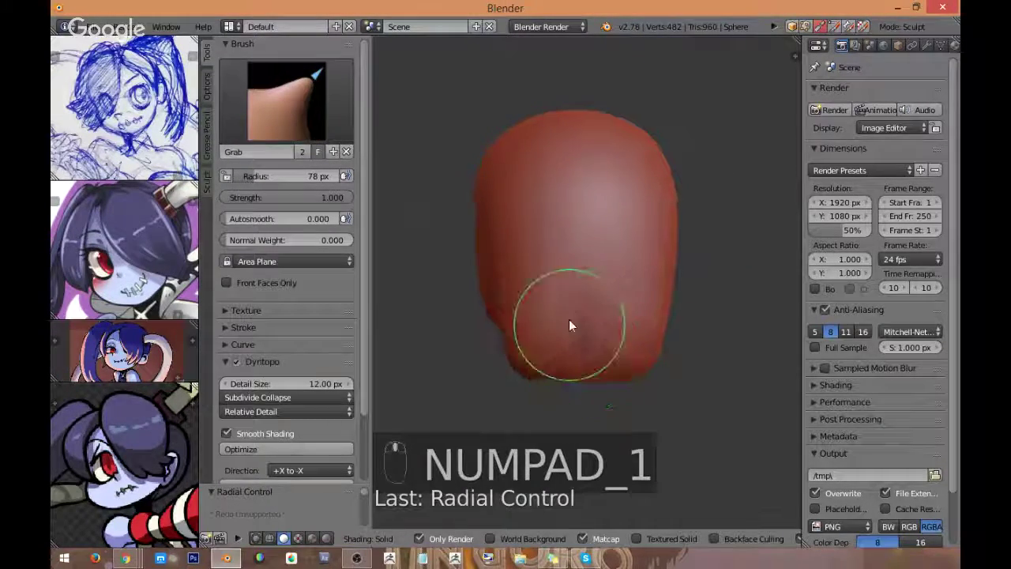
key("KP_1")
mouse_move(569, 375)
left_mouse_down()
mouse_move(529, 373)
mouse_move(582, 406)
mouse_move(567, 392)
mouse_move(595, 400)
left_mouse_up()
middle_click_drag(598, 301, 546, 303)
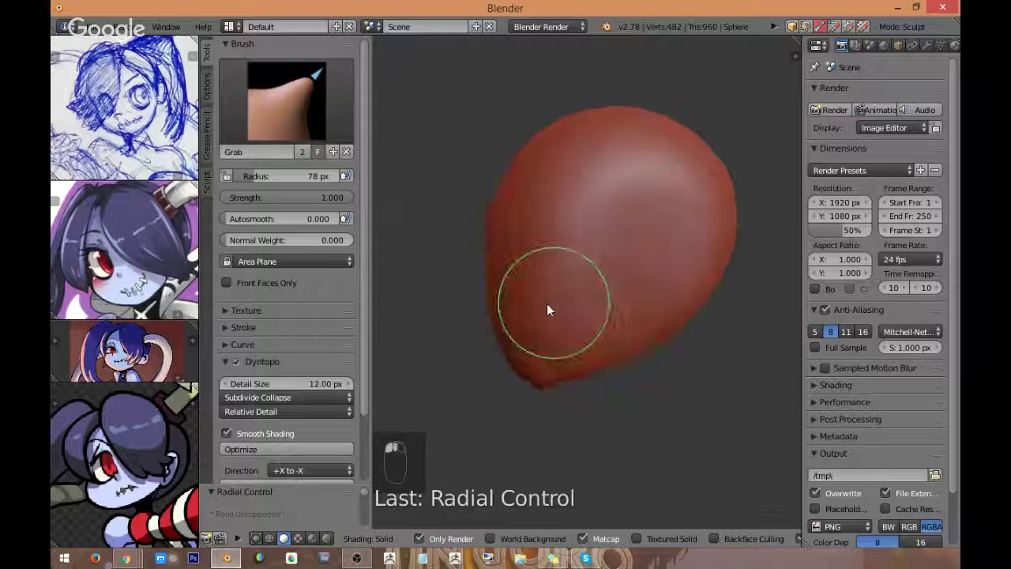
Step: From the side view, push the front of the face inward at eye level with the Grab brush
key("KP_3")
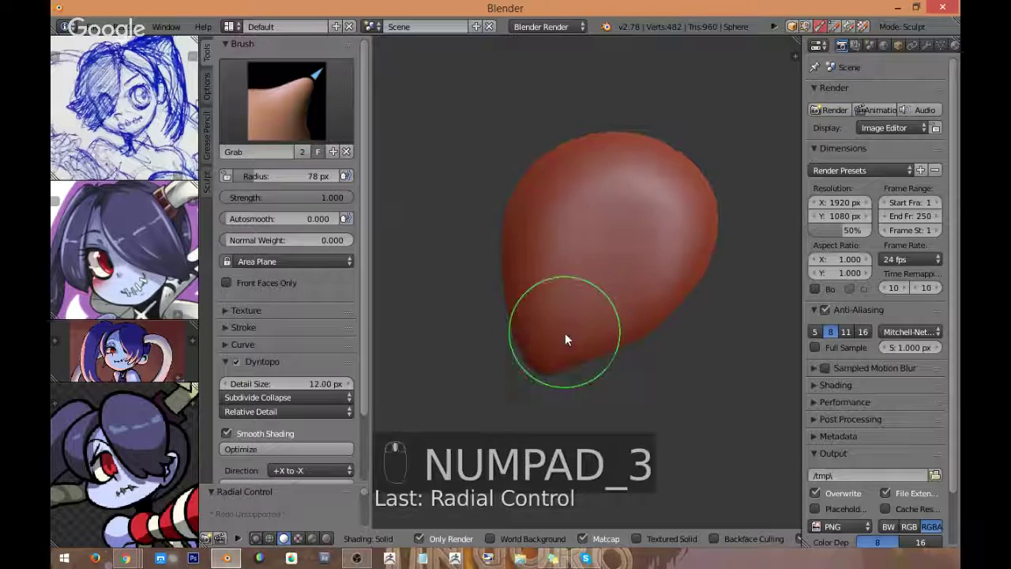
middle_click_drag(575, 274, 577, 243)
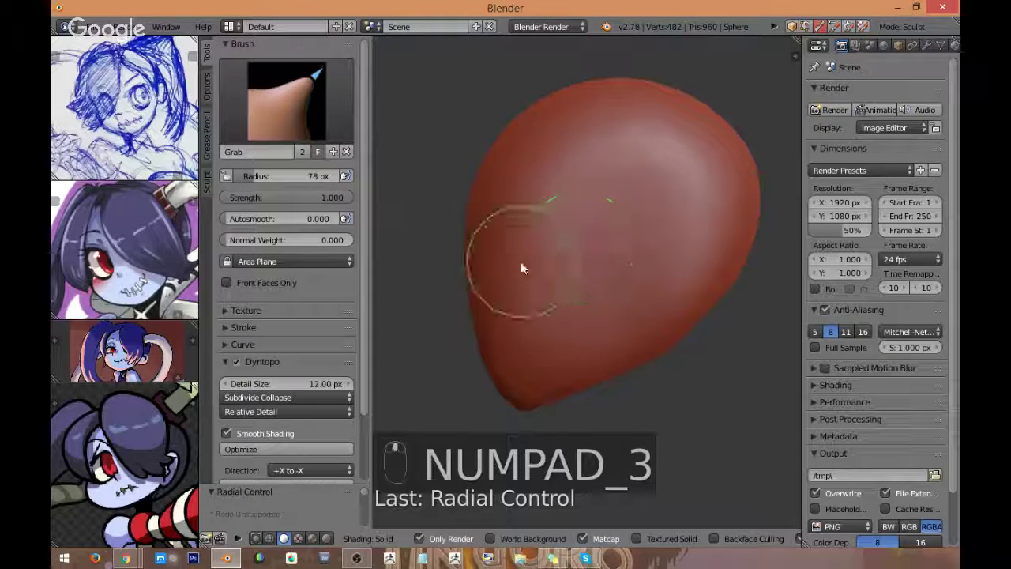
mouse_move(494, 269)
left_mouse_down()
mouse_move(505, 265)
mouse_move(499, 254)
mouse_move(527, 255)
left_mouse_up()
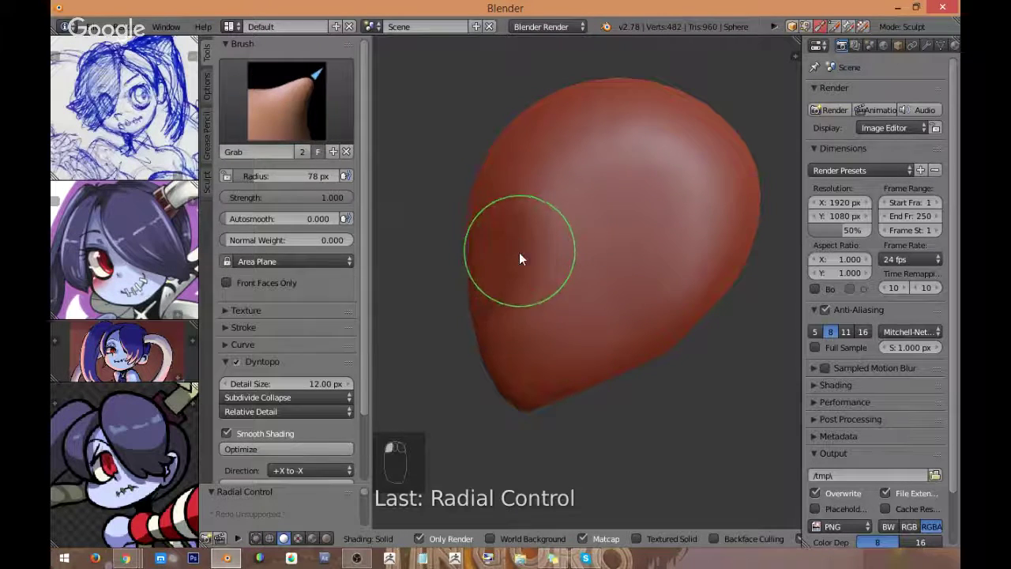
Step: Pull the side of the face at eye level with the Grab brush and soften the dent left there
left_click_drag(509, 269, 516, 254)
mouse_move(515, 261)
middle_mouse_down()
mouse_move(640, 265)
mouse_move(560, 309)
middle_mouse_up()
key("s")
key("g")
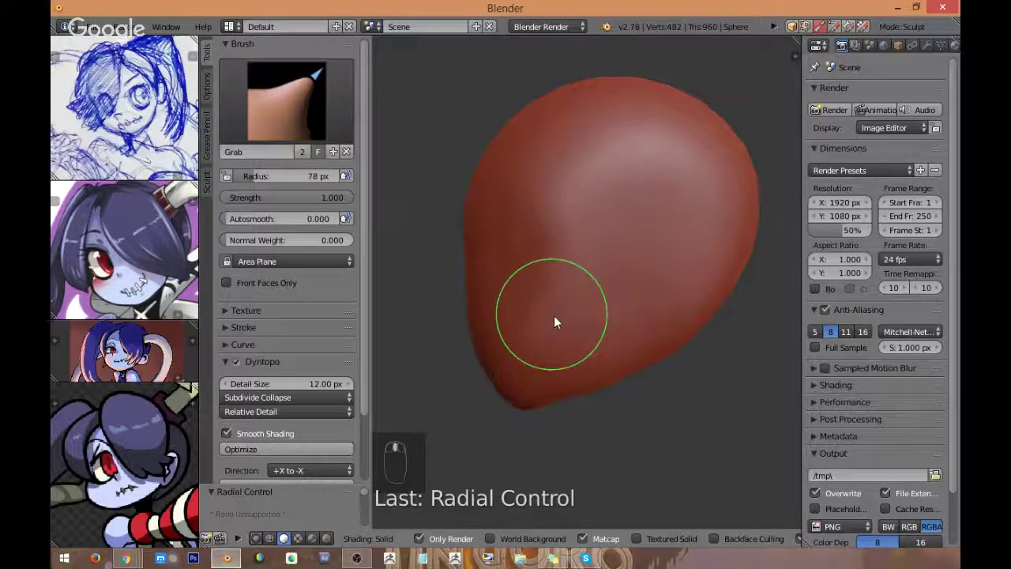
key("KP_3")
mouse_move(639, 293)
middle_mouse_down()
mouse_move(639, 244)
mouse_move(713, 300)
mouse_move(669, 210)
mouse_move(620, 215)
mouse_move(605, 235)
middle_mouse_up()
key("KP_1")
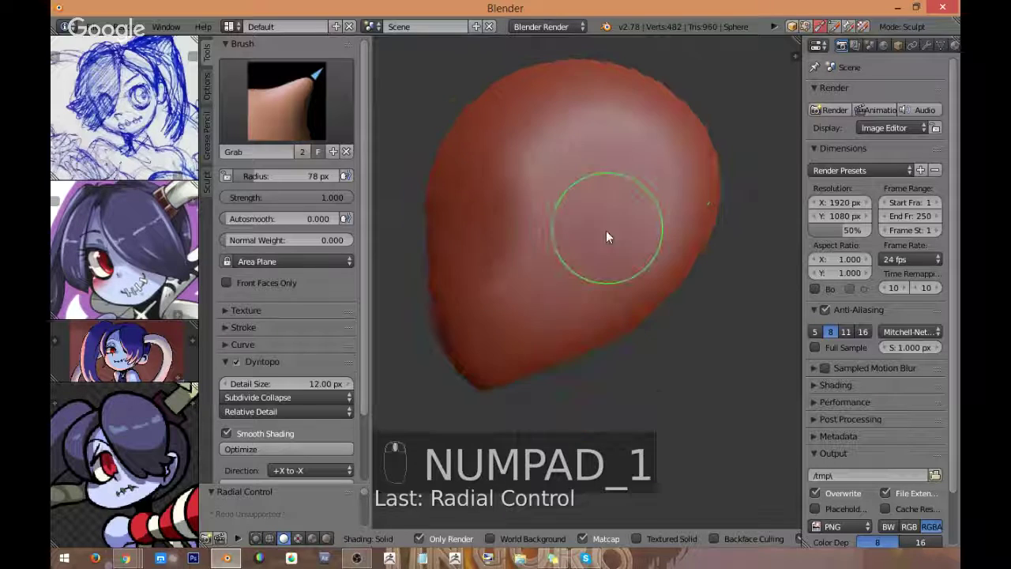
Step: Set the Flatten/Contrast brush radius to 111 px and flatten the side of the head
left_click(285, 109)
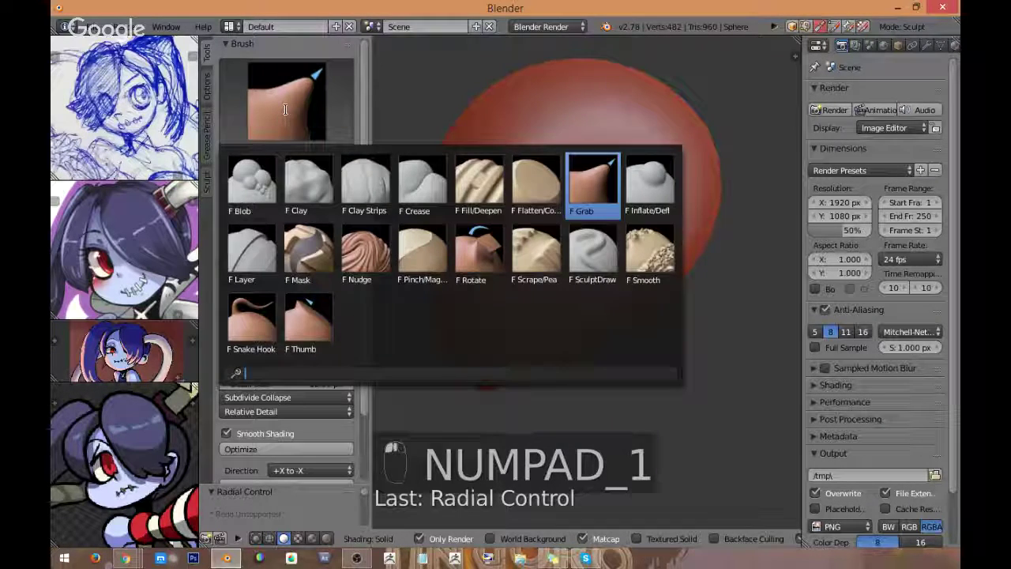
left_click(536, 182)
key("f")
left_click(582, 187)
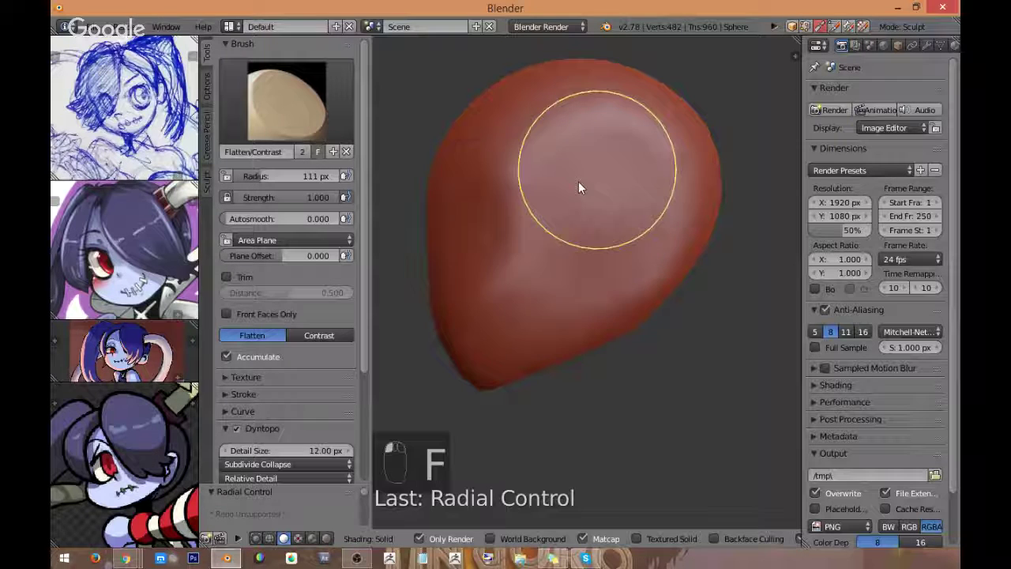
mouse_move(582, 187)
left_mouse_down()
mouse_move(553, 219)
mouse_move(580, 230)
mouse_move(622, 173)
mouse_move(530, 196)
mouse_move(536, 266)
mouse_move(644, 178)
mouse_move(596, 226)
mouse_move(586, 131)
mouse_move(593, 297)
mouse_move(666, 209)
mouse_move(632, 223)
mouse_move(661, 279)
mouse_move(716, 189)
mouse_move(677, 264)
mouse_move(673, 195)
left_mouse_up()
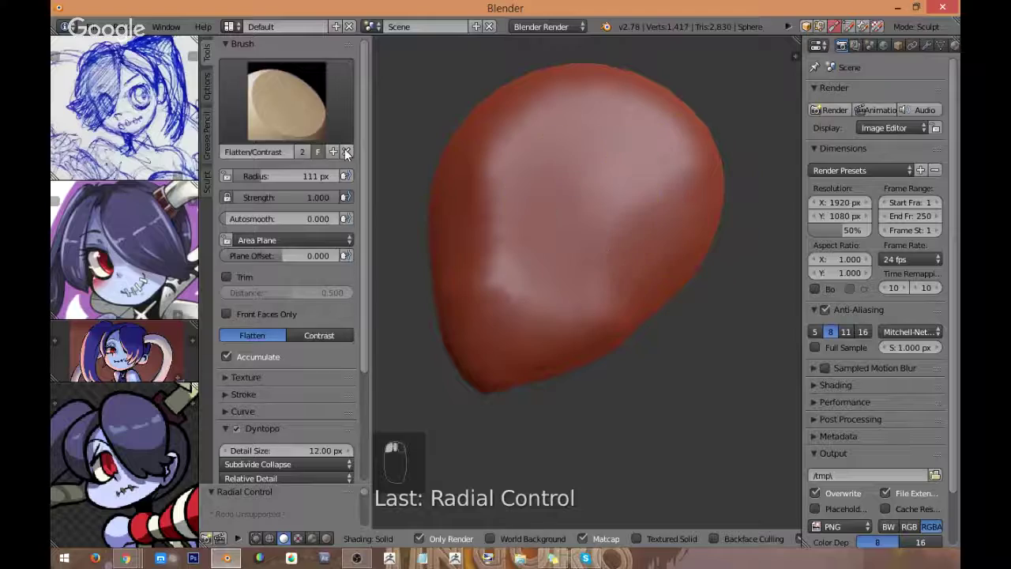
Step: Return to the Grab brush and smooth the side of the head and the lower cheek
left_click(286, 103)
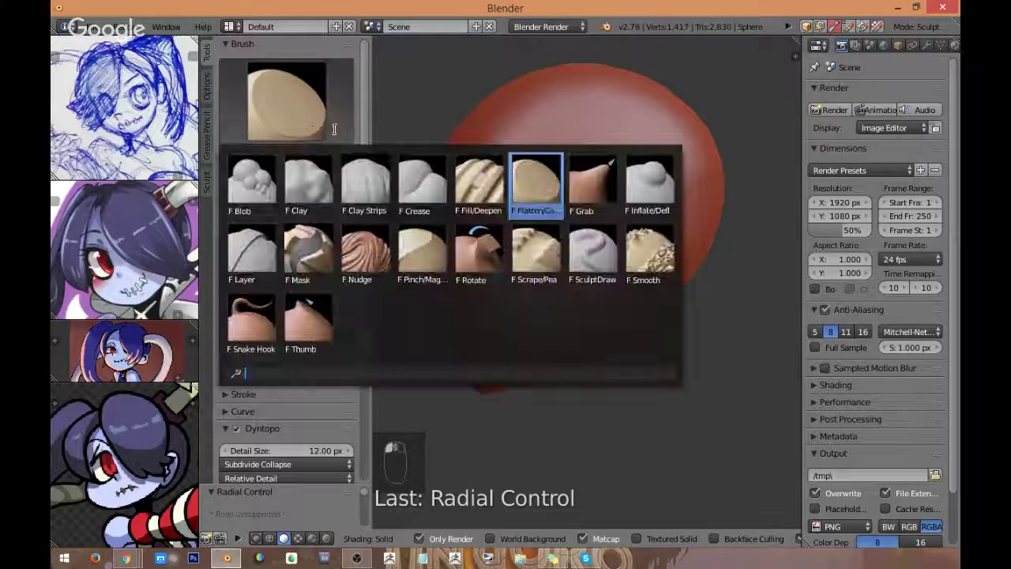
left_click(611, 195)
key("KP_1")
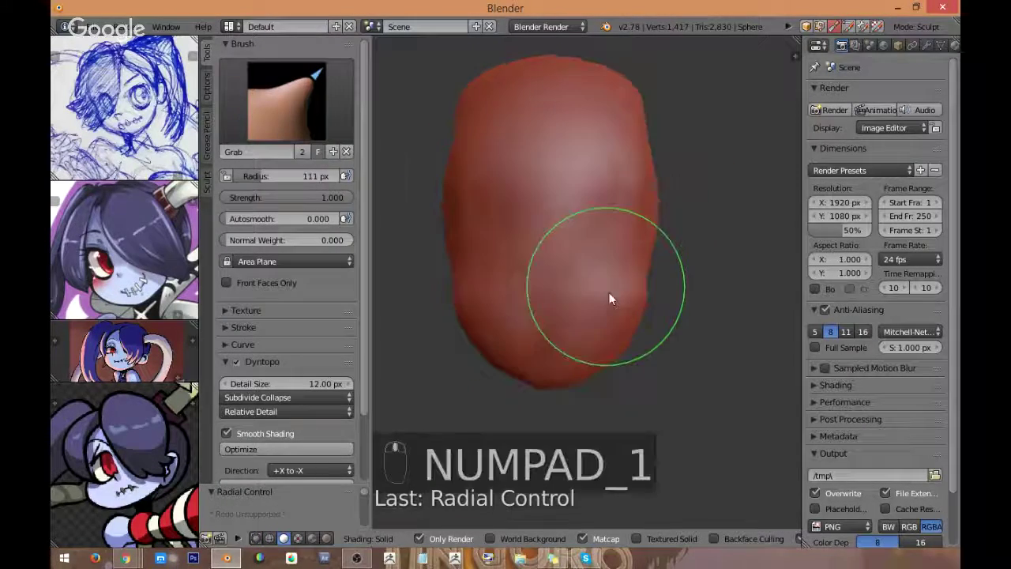
key("shift+s")
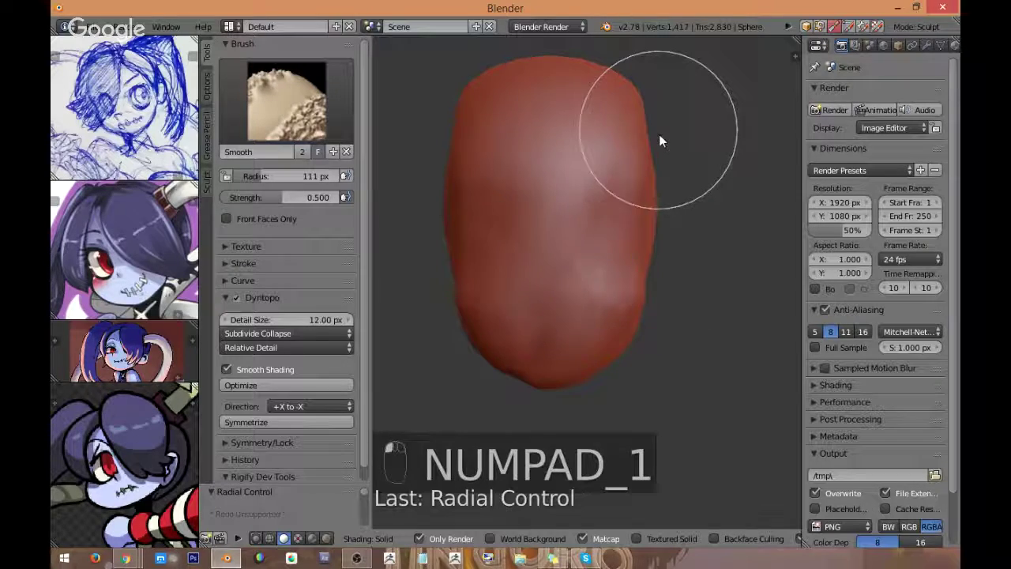
middle_click_drag(659, 134, 602, 139)
left_click_drag(584, 278, 599, 298, "shift")
middle_click_drag(598, 299, 568, 289)
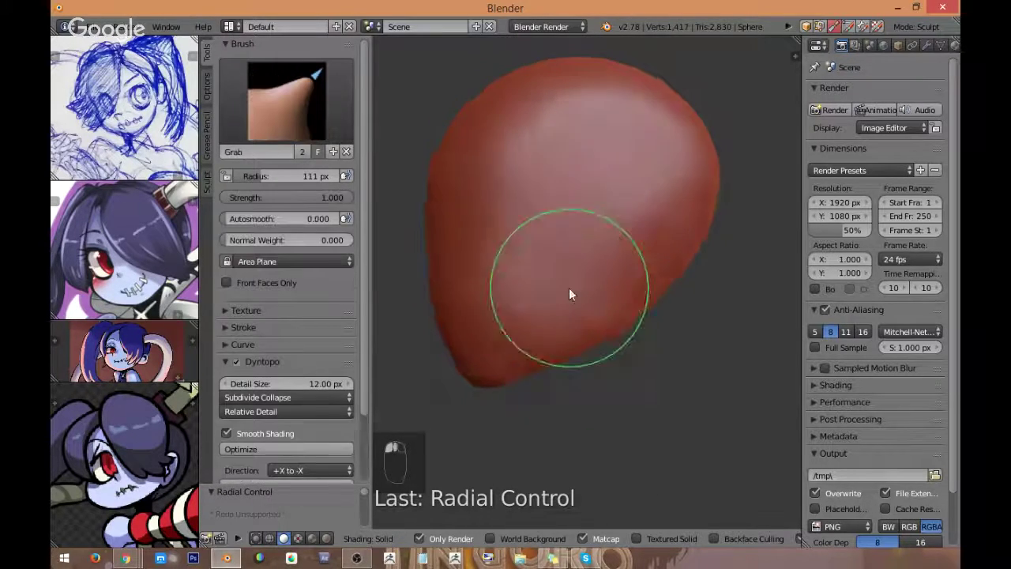
Step: From the side view, reshape the underside of the jaw into a sharper chin with the Grab brush
key("KP_3")
mouse_move(593, 307)
left_mouse_down()
mouse_move(568, 343)
mouse_move(553, 327)
mouse_move(505, 387)
left_mouse_up()
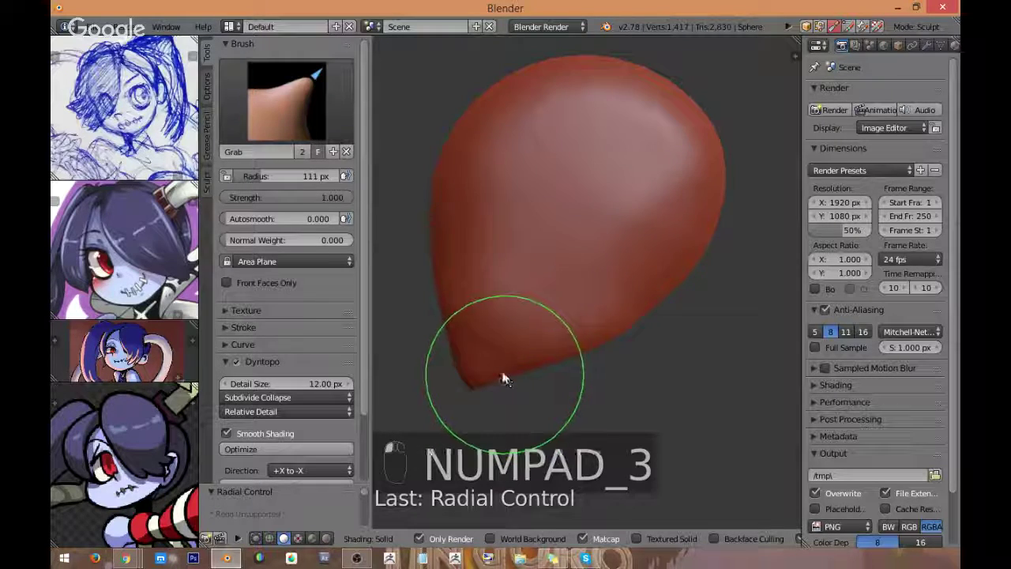
middle_click_drag(503, 372, 589, 343)
key("KP_1")
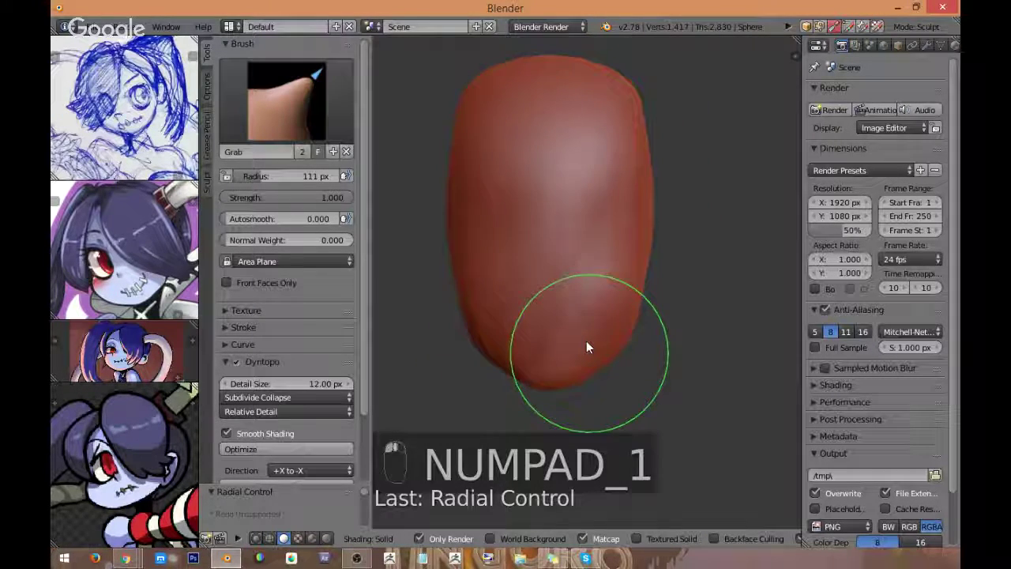
Step: From the front view, pull the upper sides of the head outward and draw the jaw in toward the chin
mouse_move(615, 257)
middle_mouse_down()
mouse_move(602, 262)
mouse_move(611, 226)
mouse_move(546, 200)
mouse_move(563, 233)
mouse_move(645, 274)
middle_mouse_up()
key("KP_1")
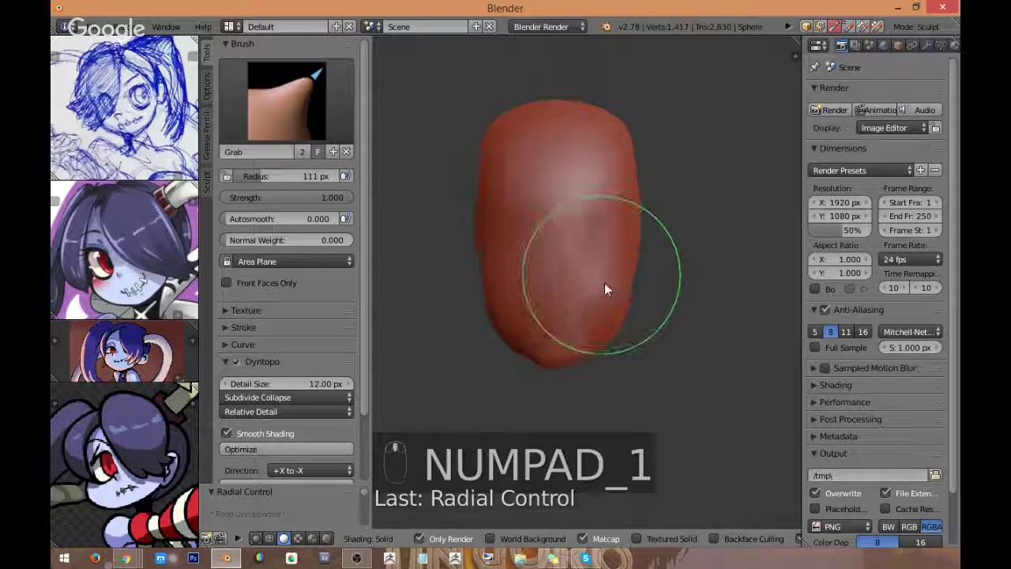
left_click_drag(633, 236, 637, 188)
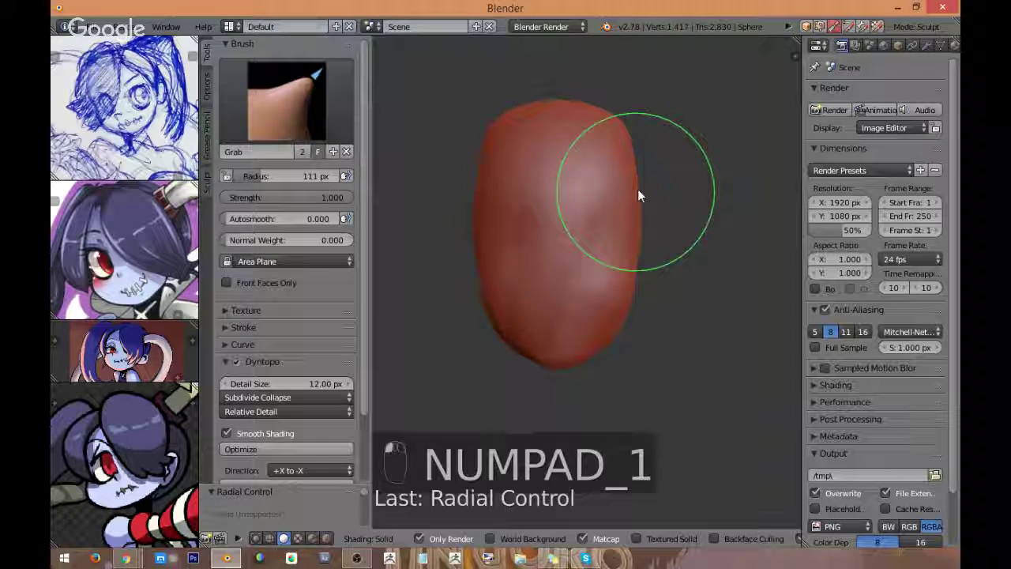
left_click_drag(626, 143, 631, 134)
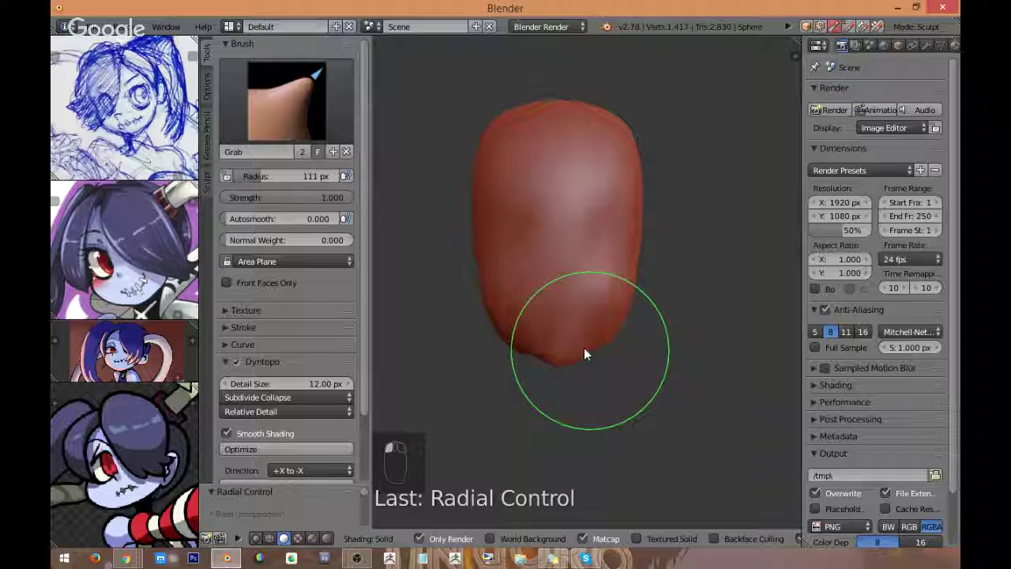
mouse_move(587, 349)
left_mouse_down()
mouse_move(565, 365)
mouse_move(529, 328)
mouse_move(552, 371)
mouse_move(539, 349)
mouse_move(568, 347)
left_mouse_up()
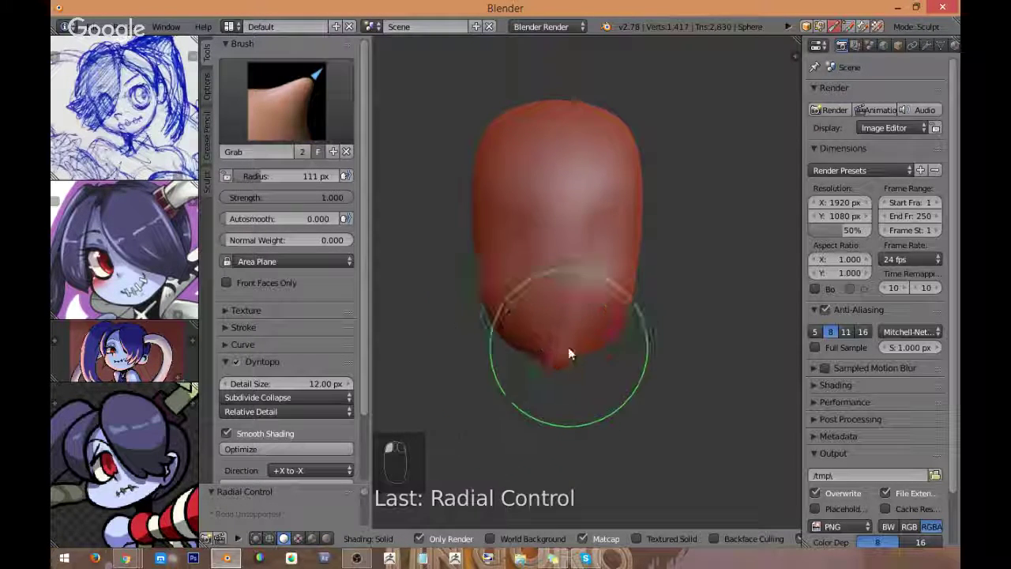
Step: Set the Grab brush radius to 72 px, smooth the pinched chin and reshape the lower edge of the jaw
key("f")
left_click(545, 364)
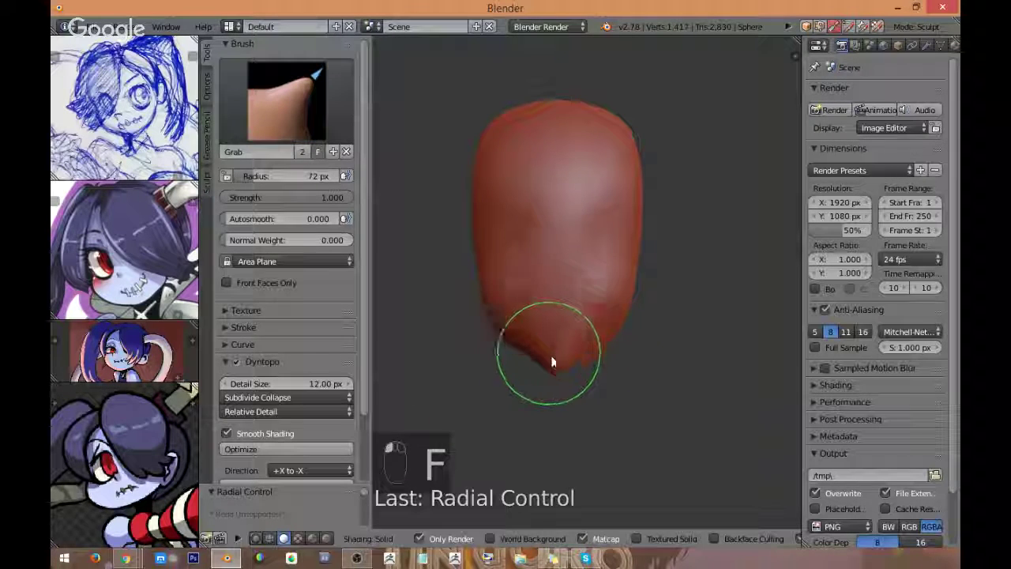
key("s")
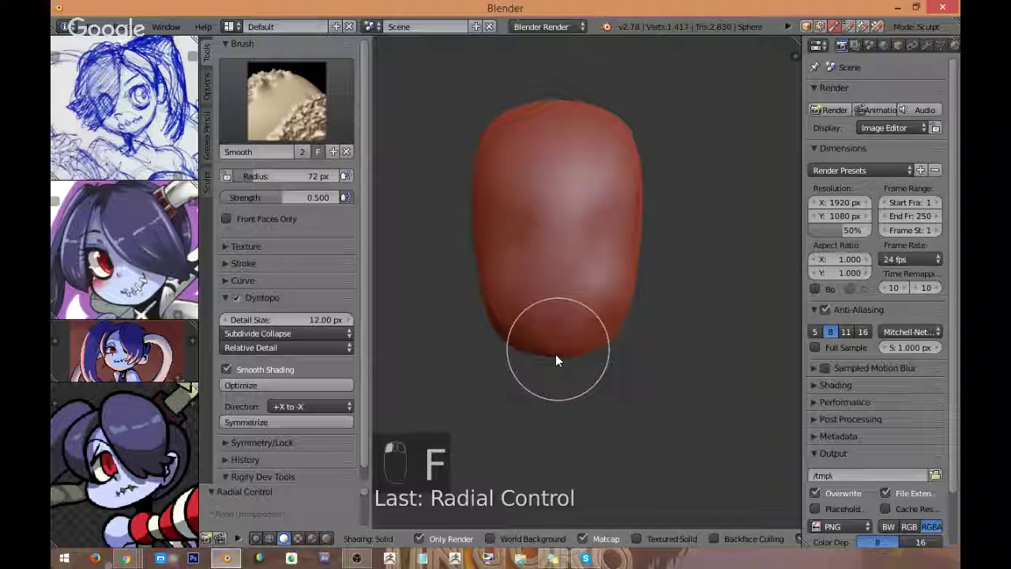
key("g")
left_click_drag(556, 347, 524, 341)
mouse_move(524, 341)
middle_mouse_down()
mouse_move(537, 332)
mouse_move(568, 355)
mouse_move(571, 316)
mouse_move(623, 277)
mouse_move(535, 290)
middle_mouse_up()
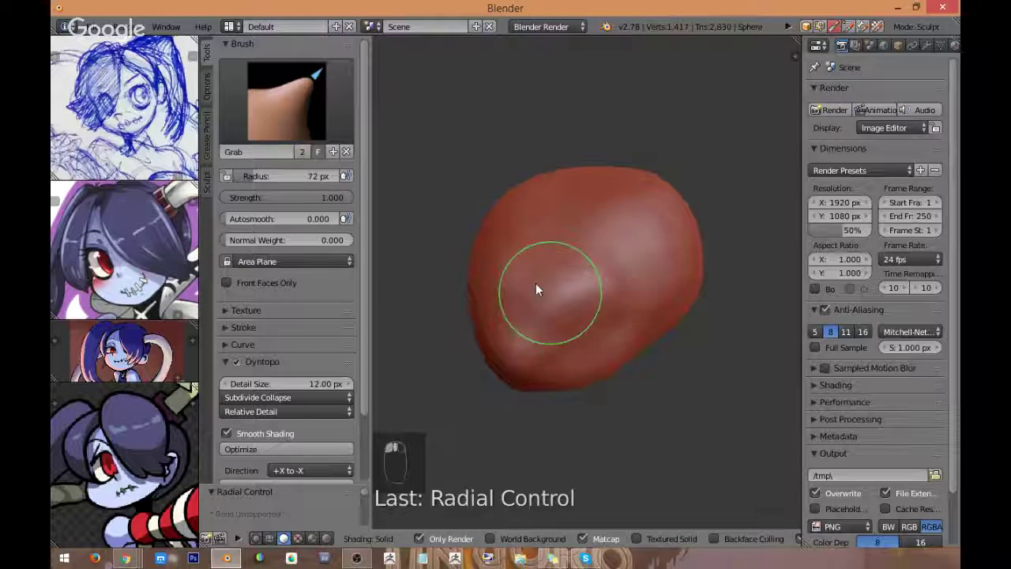
Step: Set the Flatten/Contrast brush radius to 52 px and flatten the area below the cheek
left_click(294, 115)
left_click(534, 181)
scroll(584, 315, "down", 1)
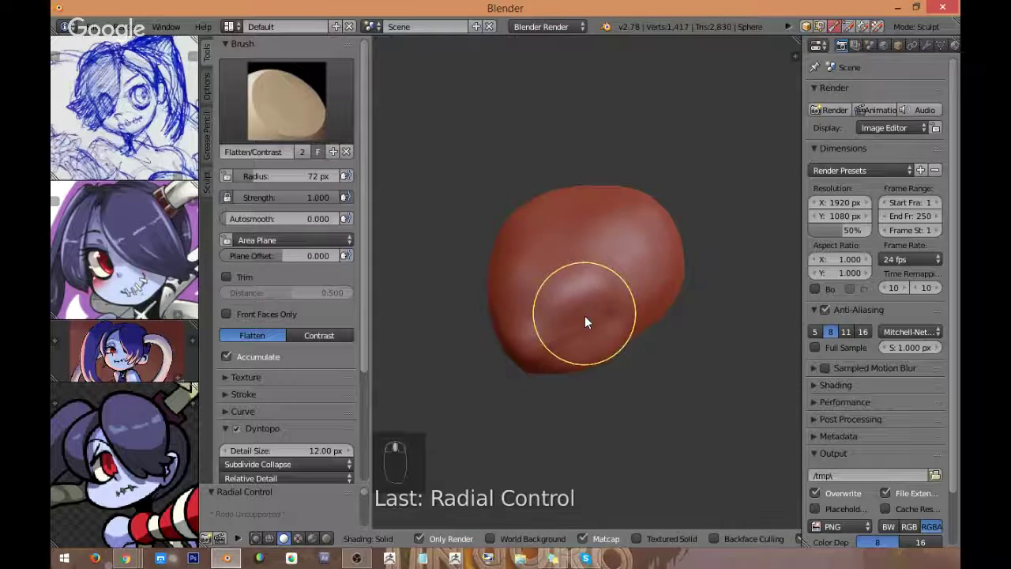
scroll(595, 283, "up", 1)
scroll(569, 316, "up", 1)
key("f")
left_click(558, 312)
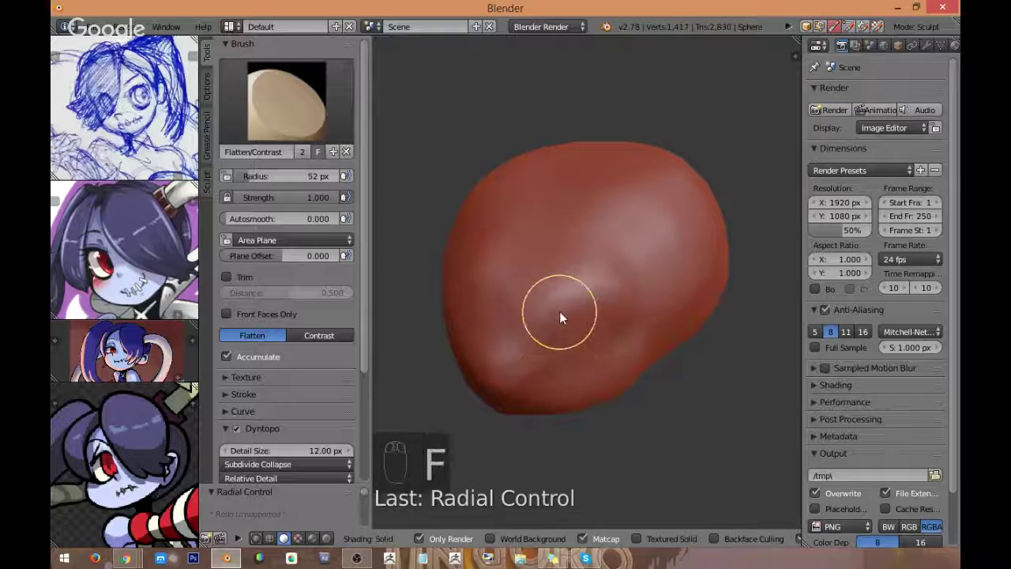
mouse_move(539, 345)
left_mouse_down()
mouse_move(534, 354)
mouse_move(578, 313)
left_mouse_up()
Step: Flatten the side of the head and the jaw beside the chin from several angles
middle_click_drag(578, 312, 600, 266)
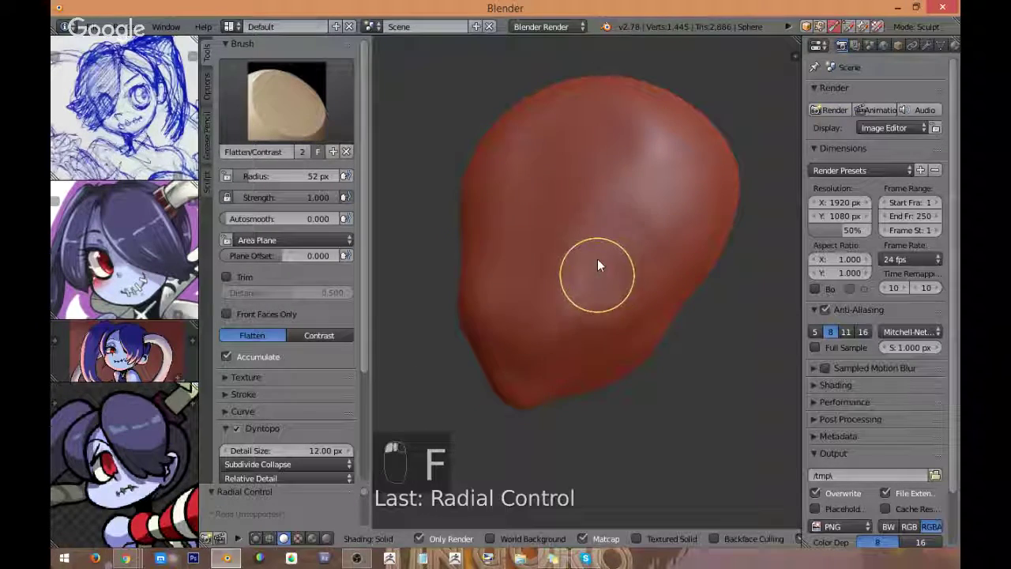
left_click_drag(598, 263, 619, 263)
mouse_move(619, 262)
middle_mouse_down()
mouse_move(652, 337)
mouse_move(611, 296)
mouse_move(582, 334)
mouse_move(519, 334)
middle_mouse_up()
mouse_move(519, 334)
left_mouse_down()
mouse_move(532, 293)
mouse_move(570, 291)
left_mouse_up()
middle_click_drag(569, 291, 577, 311)
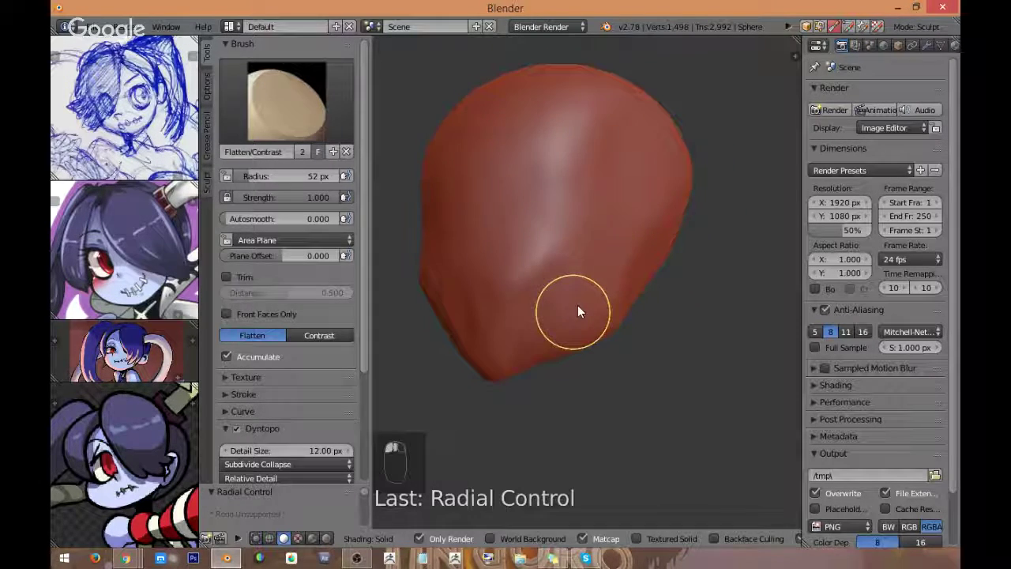
Step: Turn off smooth shading in the Dyntopo settings
key("s")
key("shift+t")
scroll(619, 262, "up", 2)
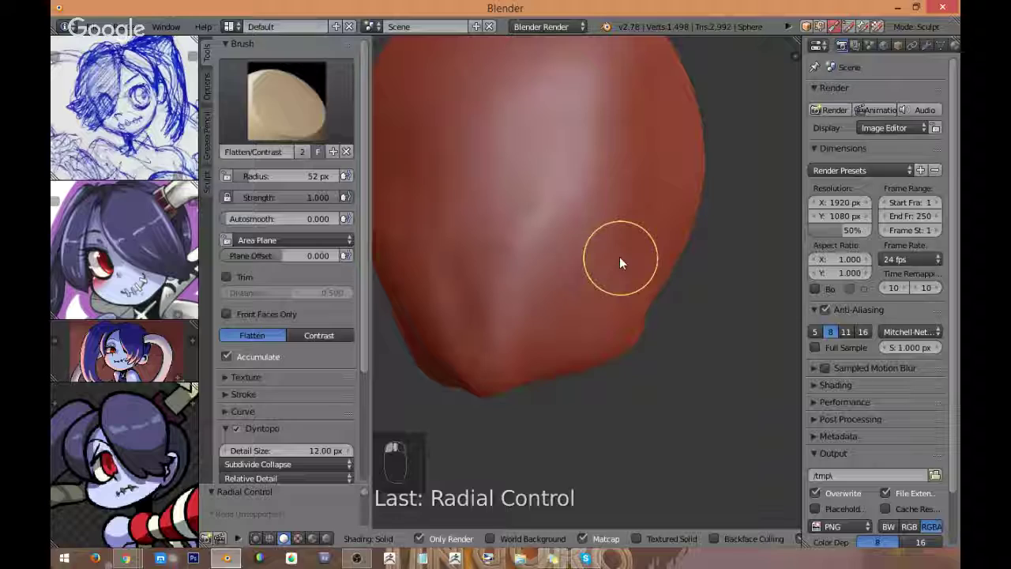
scroll(364, 365, "down", 4)
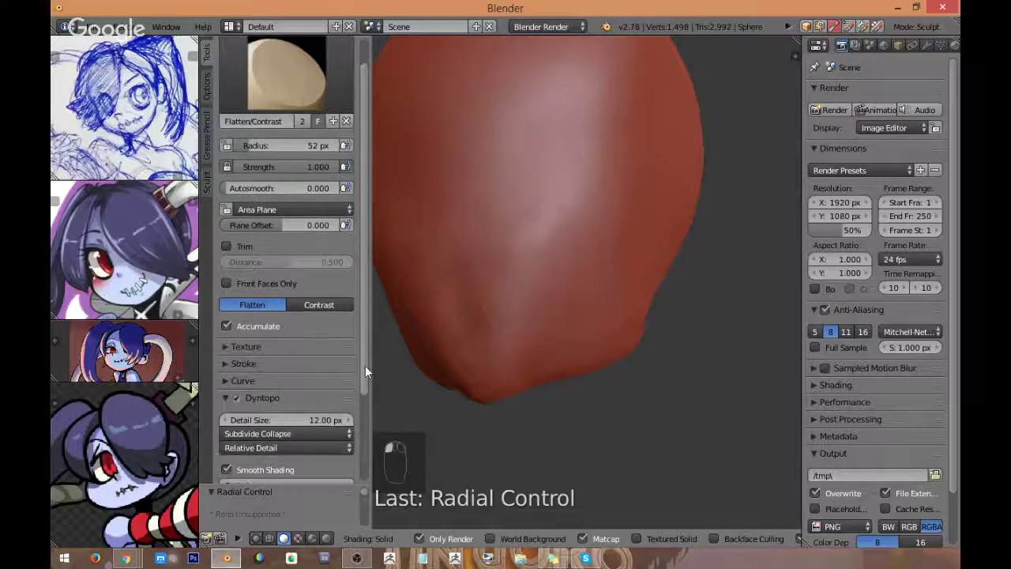
left_click(228, 422)
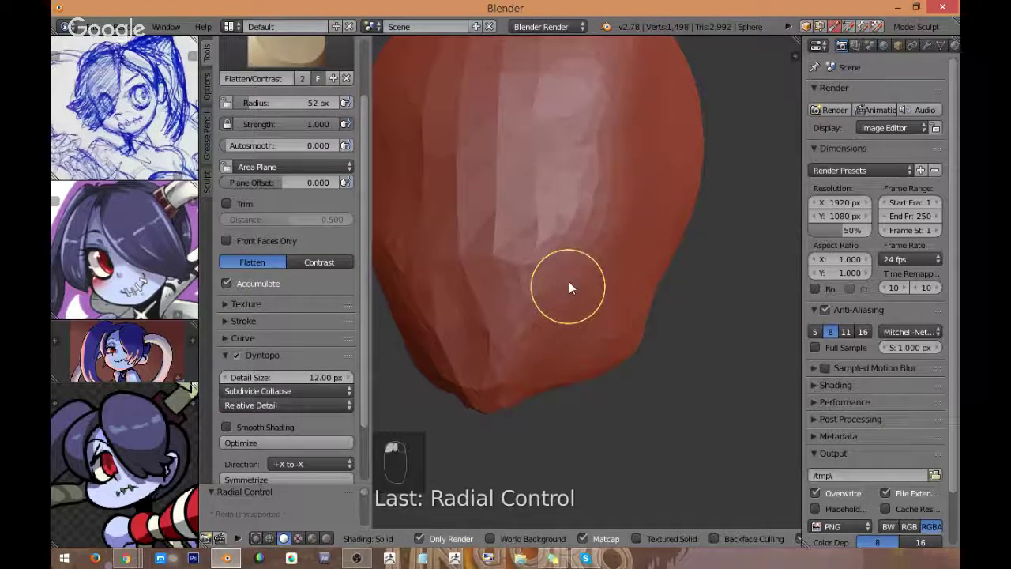
Step: Flatten the cheeks, jaw sides and underside of the head into clean planes with the Flatten/Contrast brush
scroll(568, 283, "down", 2)
mouse_move(569, 283)
middle_mouse_down()
mouse_move(538, 296)
mouse_move(580, 238)
mouse_move(540, 238)
mouse_move(505, 325)
middle_mouse_up()
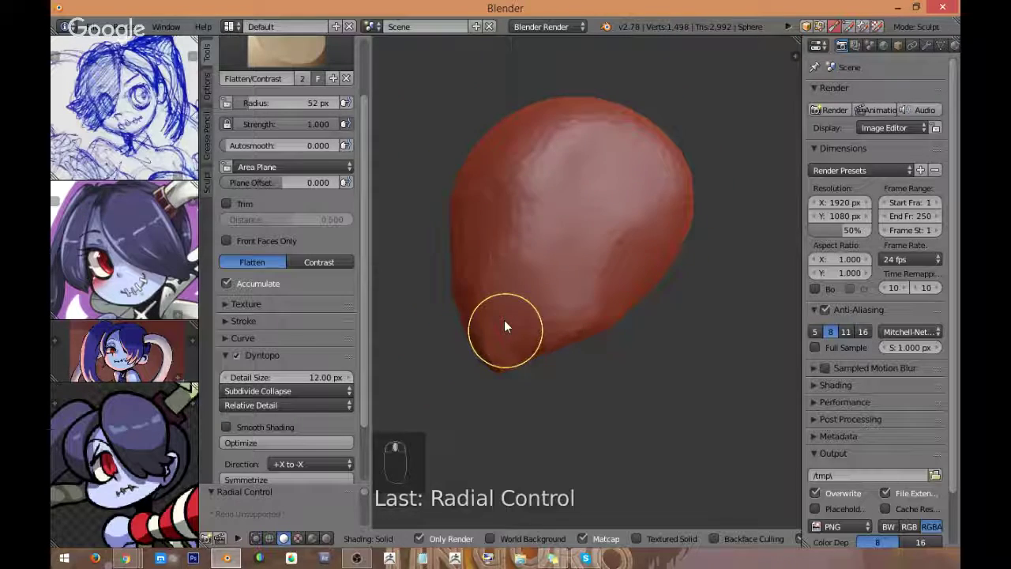
scroll(505, 325, "up", 2)
left_click_drag(553, 255, 575, 300)
mouse_move(576, 300)
middle_mouse_down()
mouse_move(559, 235)
mouse_move(578, 241)
middle_mouse_up()
left_click_drag(581, 338, 563, 362)
mouse_move(563, 368)
middle_mouse_down()
mouse_move(596, 352)
mouse_move(542, 303)
middle_mouse_up()
left_click_drag(542, 302, 563, 276)
mouse_move(563, 277)
middle_mouse_down()
mouse_move(641, 261)
mouse_move(618, 300)
middle_mouse_up()
mouse_move(619, 300)
left_mouse_down()
mouse_move(621, 230)
mouse_move(626, 259)
mouse_move(611, 281)
left_mouse_up()
Step: Set the Grab brush radius to 138 px and push both sides of the jaw upward in the front view
key("KP_1")
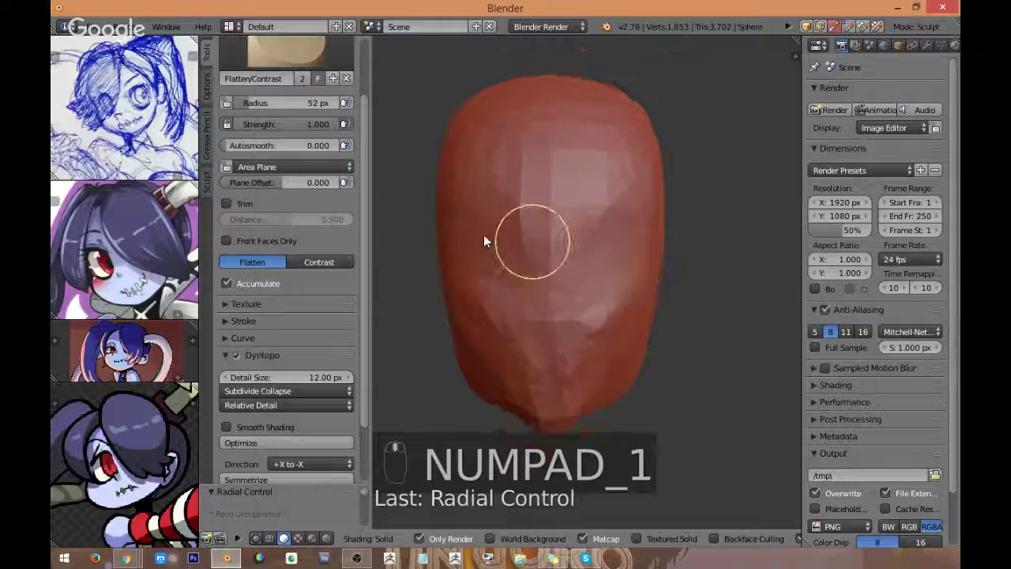
left_click(309, 57)
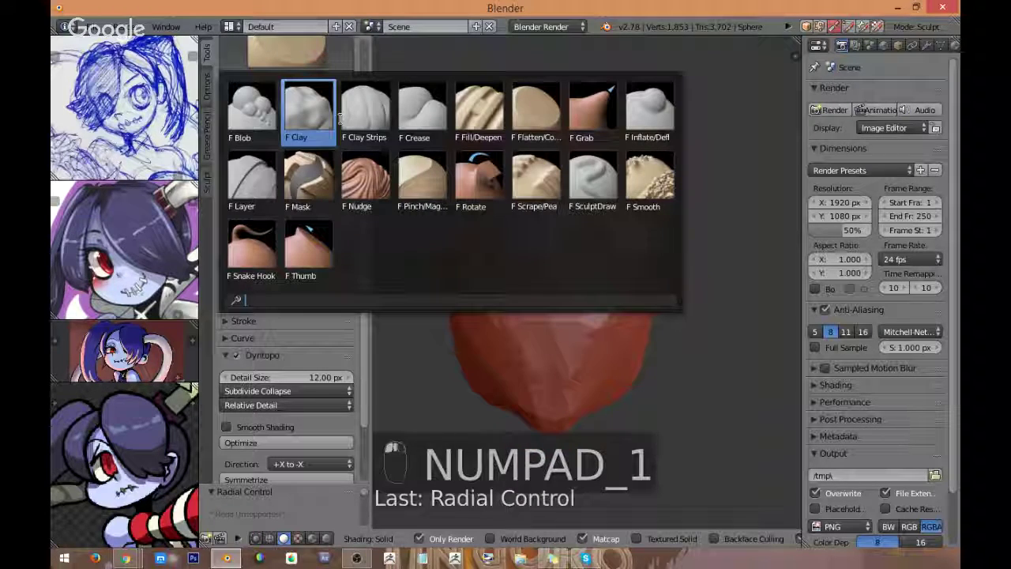
left_click(594, 114)
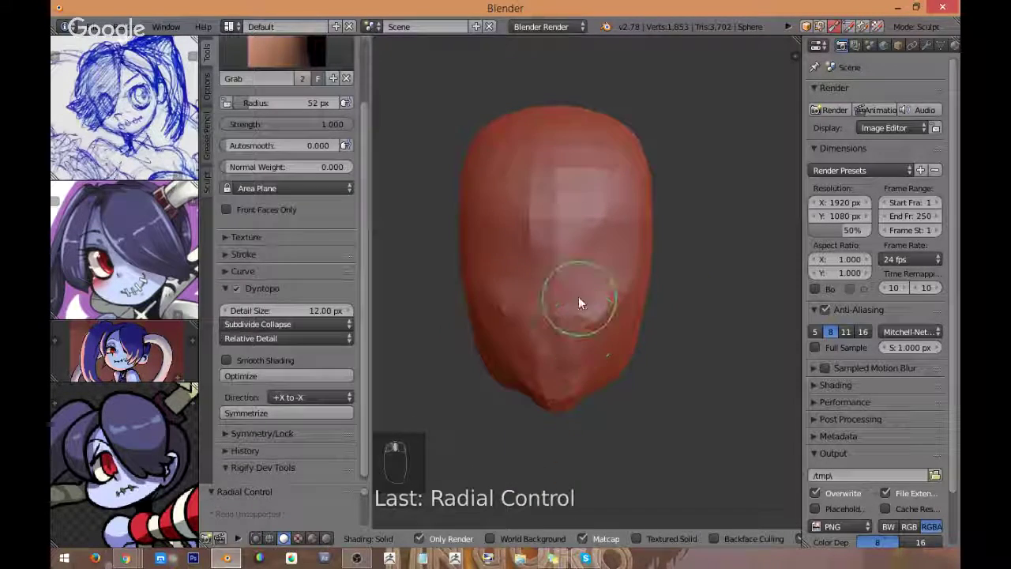
key("f")
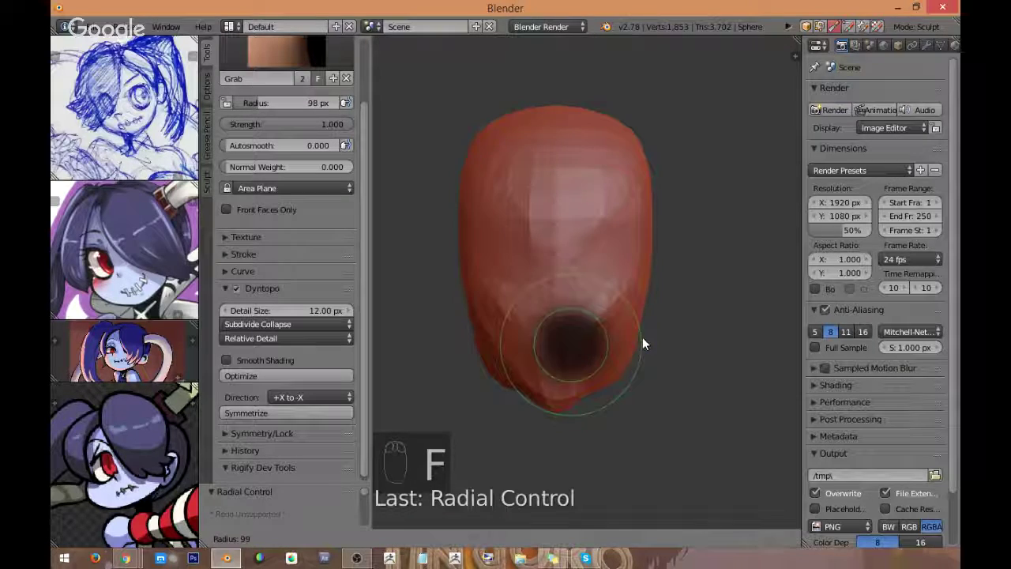
left_click(642, 338)
scroll(593, 350, "down", 1)
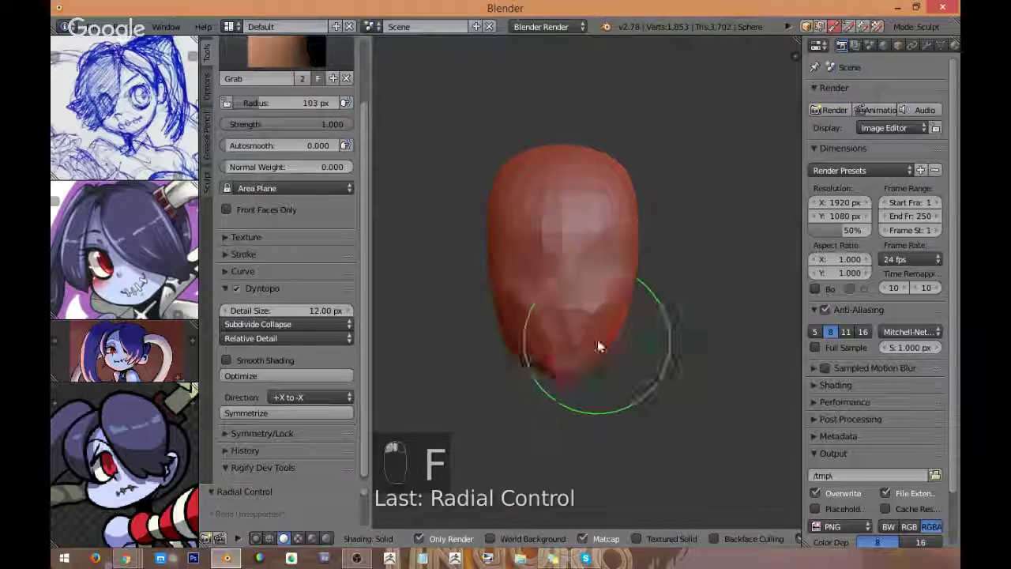
key("f")
left_click(606, 339)
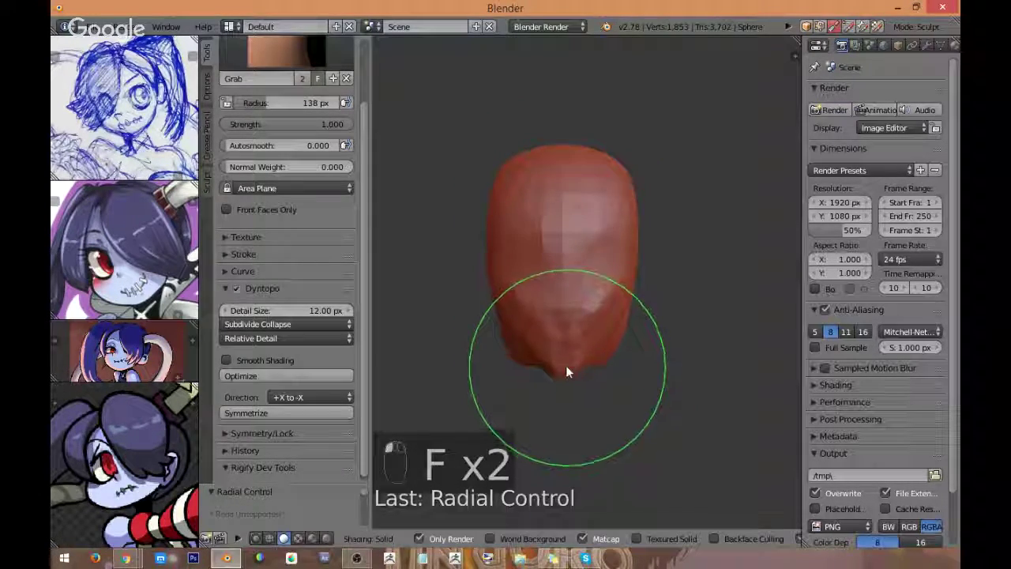
left_click_drag(497, 352, 510, 336)
left_click_drag(614, 338, 606, 331)
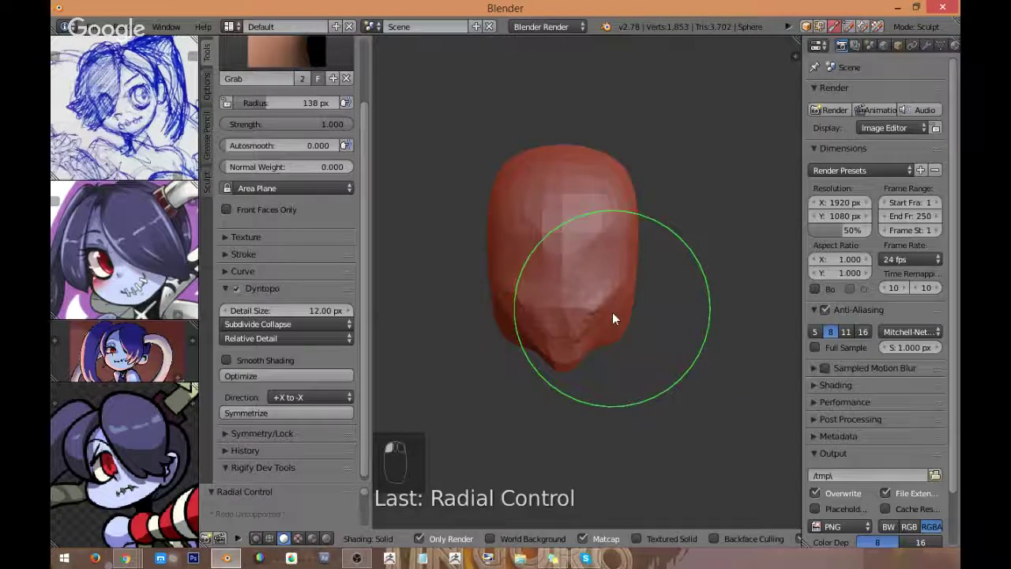
Step: Set the Grab brush radius to 72 px and reshape the jawline between cheek and chin, smoothing its edge
scroll(612, 312, "down", 1)
scroll(606, 292, "up", 3)
key("f")
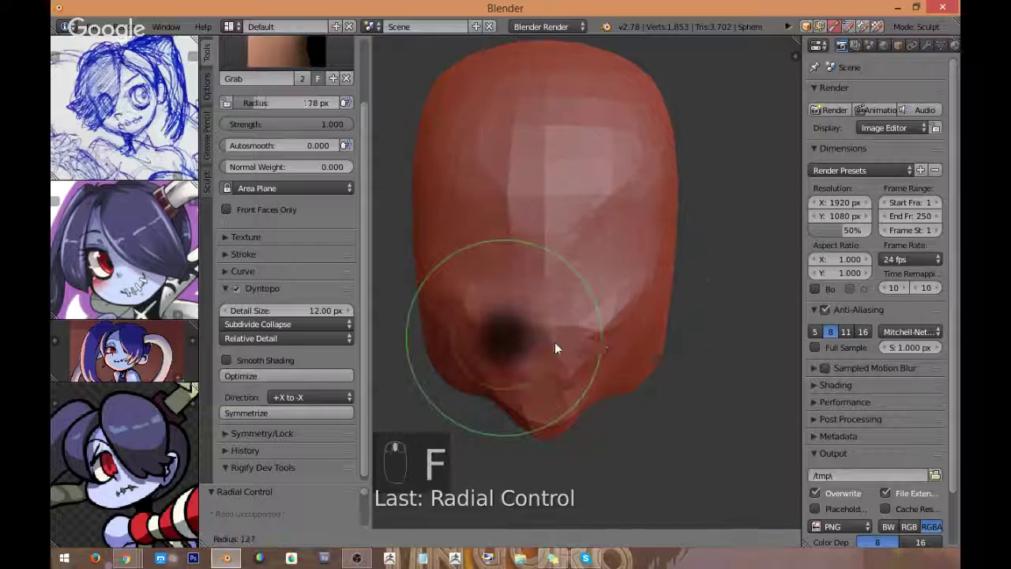
left_click(553, 342)
left_click_drag(615, 388, 580, 420)
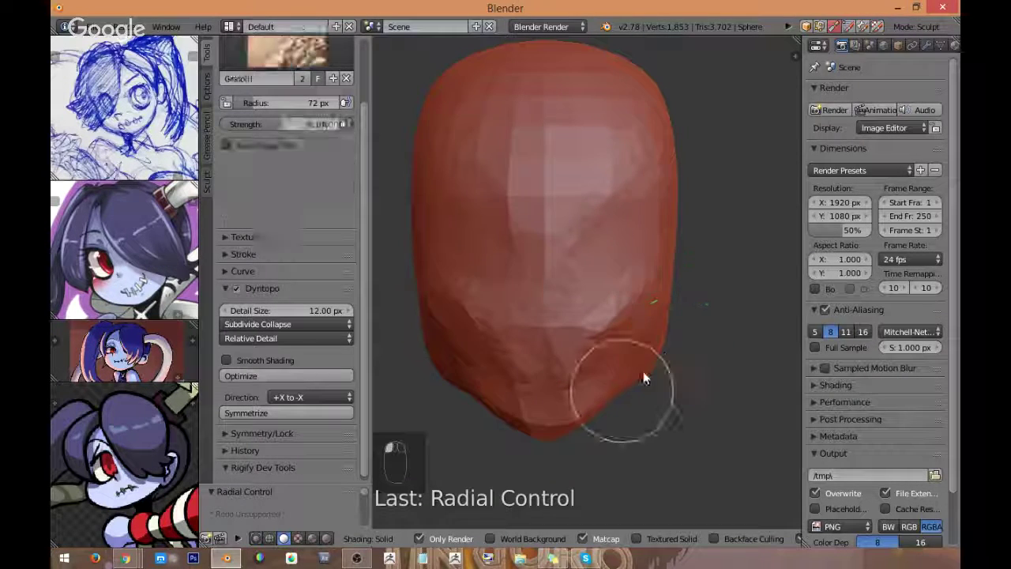
Step: Flatten the cheek and the rear corner of the jaw into planes with the Flatten/Contrast brush at 72 px radius
mouse_move(643, 377)
middle_mouse_down()
mouse_move(586, 293)
mouse_move(656, 318)
mouse_move(509, 430)
middle_mouse_up()
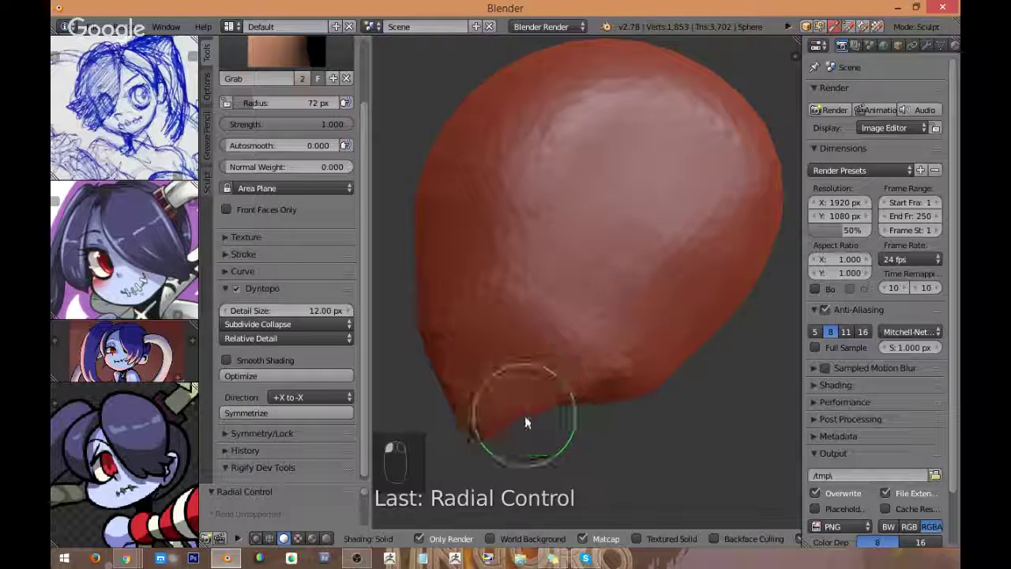
mouse_move(570, 284)
middle_mouse_down()
mouse_move(643, 309)
mouse_move(621, 270)
mouse_move(649, 322)
mouse_move(605, 291)
middle_mouse_up()
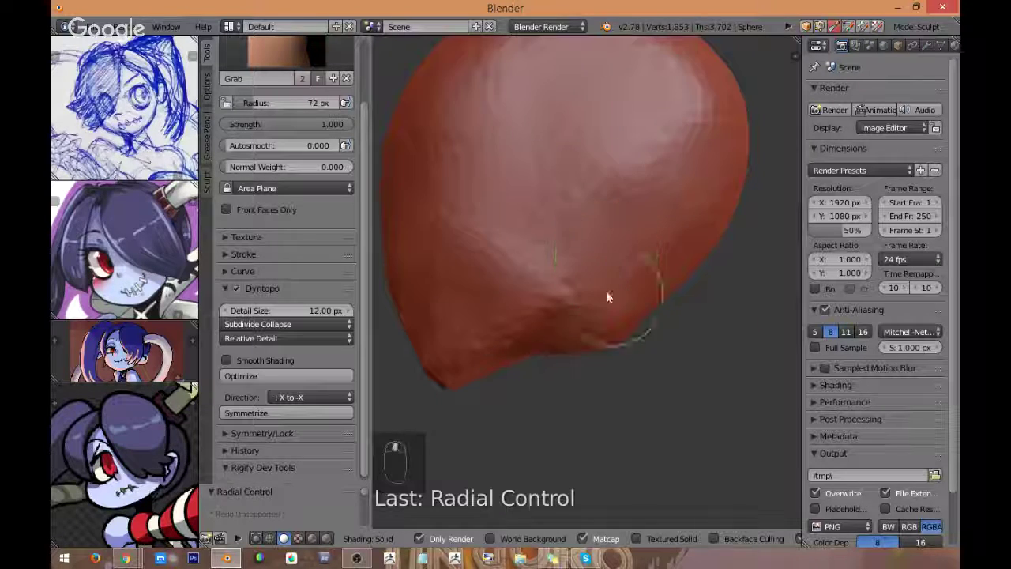
key("space")
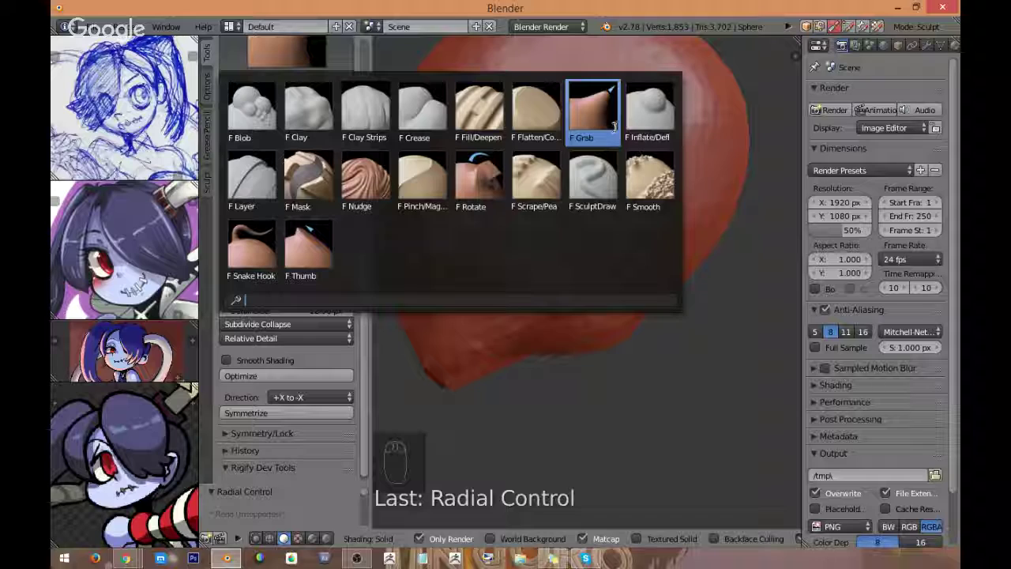
left_click(532, 117)
middle_click_drag(618, 261, 609, 295)
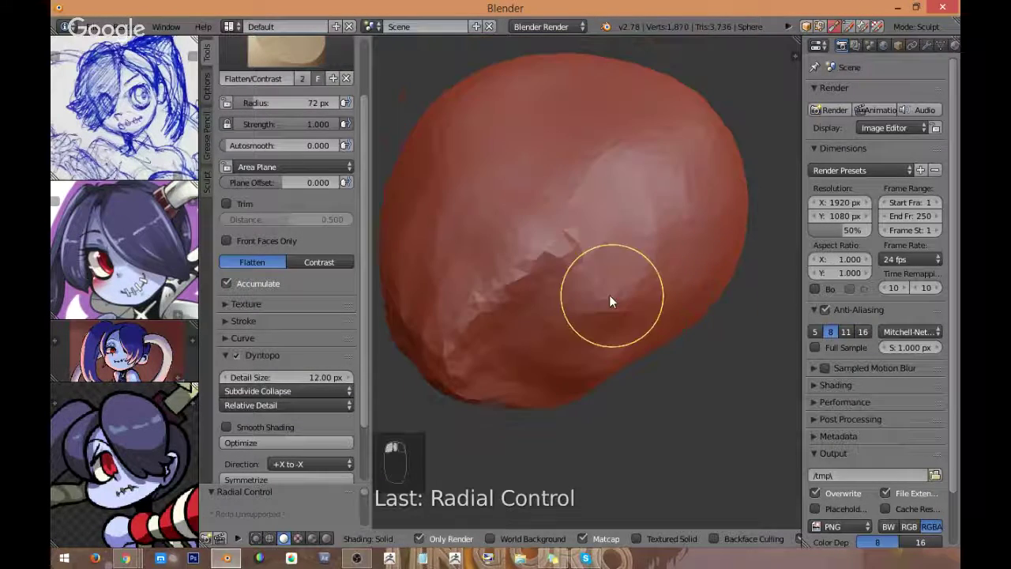
mouse_move(609, 295)
left_mouse_down()
mouse_move(555, 324)
mouse_move(587, 309)
left_mouse_up()
middle_click_drag(587, 314, 624, 273)
left_click_drag(623, 276, 648, 282)
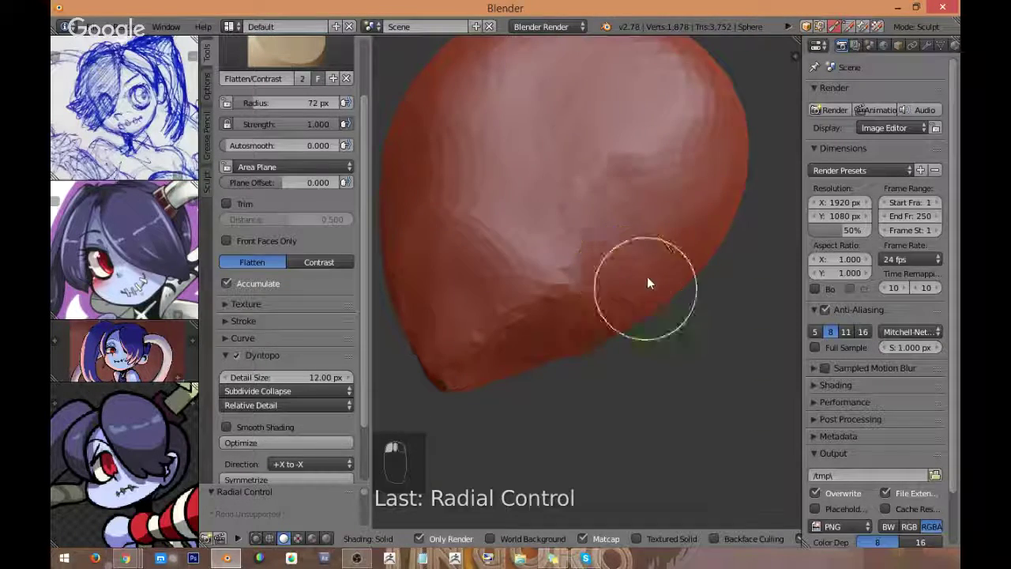
middle_click_drag(648, 282, 639, 217)
left_click_drag(529, 364, 541, 313)
mouse_move(541, 314)
middle_mouse_down()
mouse_move(544, 269)
mouse_move(568, 247)
middle_mouse_up()
scroll(544, 269, "up", 3)
mouse_move(568, 253)
left_mouse_down()
mouse_move(568, 214)
mouse_move(514, 354)
mouse_move(452, 353)
mouse_move(519, 366)
mouse_move(592, 193)
mouse_move(603, 237)
left_mouse_up()
middle_click_drag(603, 237, 614, 225)
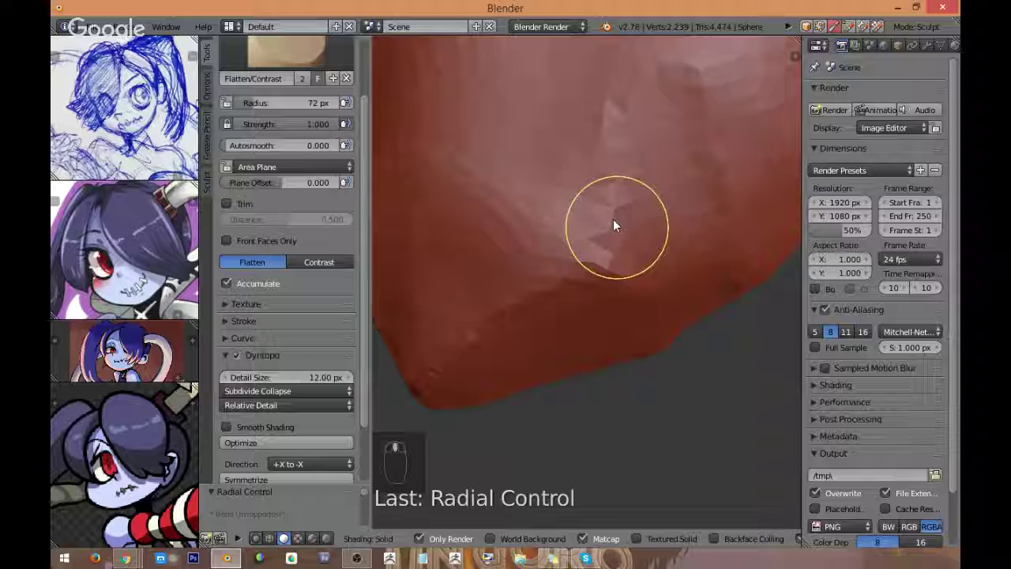
Step: Flatten the jaw sides and the underside between chin and jaw corner to sharpen the jawline
mouse_move(613, 218)
left_mouse_down()
mouse_move(602, 270)
mouse_move(716, 224)
left_mouse_up()
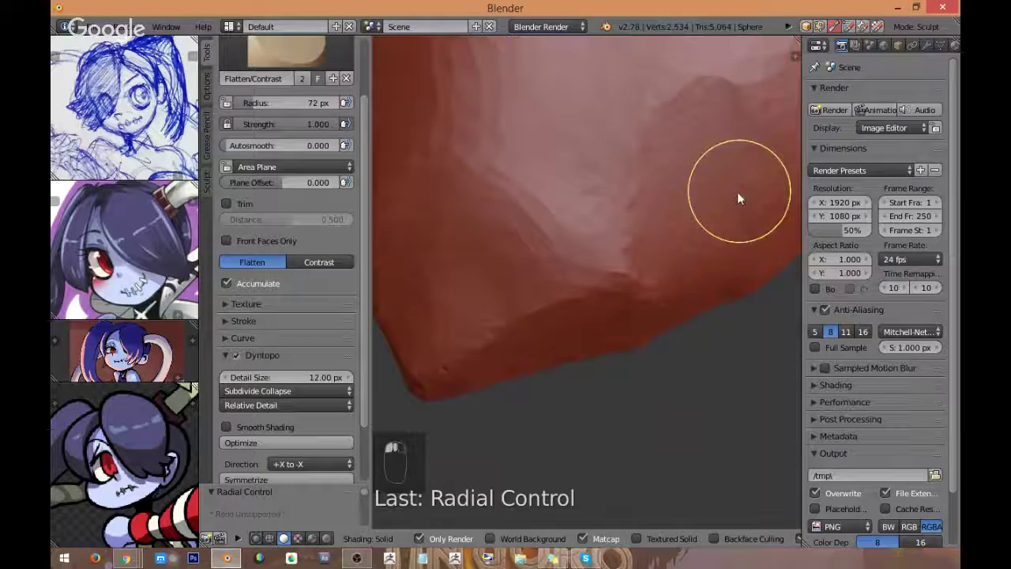
middle_click_drag(737, 191, 641, 220)
mouse_move(640, 220)
left_mouse_down()
mouse_move(603, 356)
mouse_move(566, 293)
mouse_move(576, 334)
left_mouse_up()
middle_click_drag(575, 334, 627, 265)
left_click_drag(626, 267, 580, 304)
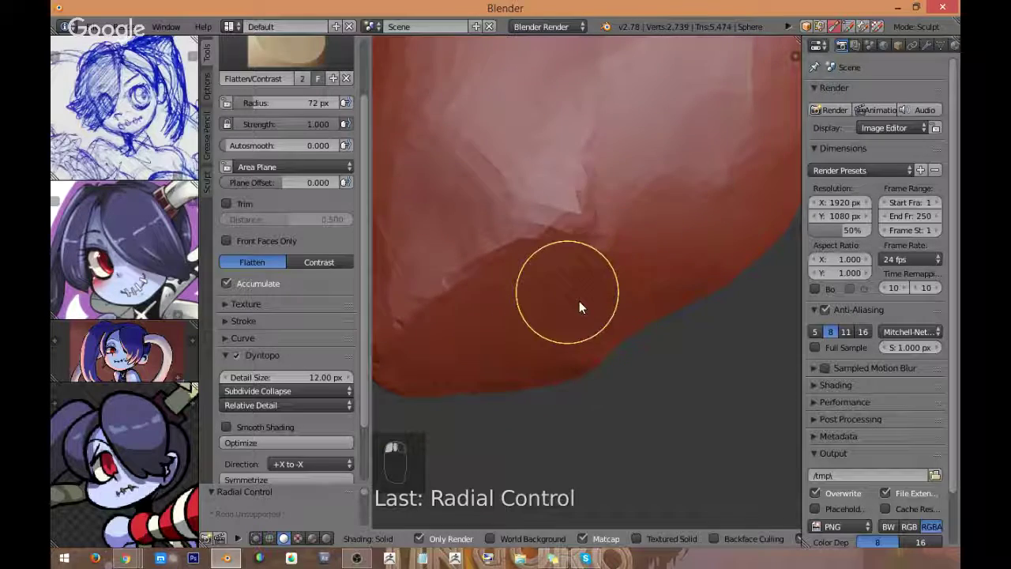
mouse_move(580, 305)
middle_mouse_down()
mouse_move(605, 323)
mouse_move(611, 313)
middle_mouse_up()
left_click_drag(622, 296, 624, 287)
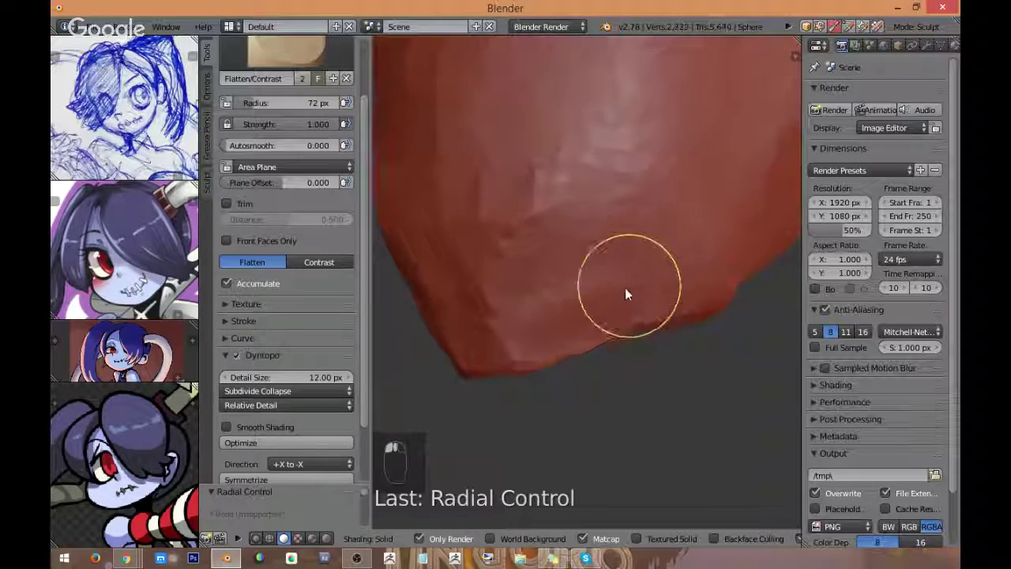
middle_click_drag(625, 288, 558, 314)
mouse_move(558, 314)
left_mouse_down()
mouse_move(580, 207)
mouse_move(544, 316)
left_mouse_up()
mouse_move(544, 316)
middle_mouse_down()
mouse_move(586, 287)
mouse_move(567, 311)
middle_mouse_up()
left_click_drag(567, 311, 512, 275)
mouse_move(511, 274)
middle_mouse_down()
mouse_move(653, 314)
mouse_move(605, 317)
middle_mouse_up()
Step: Carve two large eye sockets into the front of the face with the Clay Strips brush at 54 px radius
key("KP_1")
middle_click_drag(596, 278, 663, 277)
scroll(364, 162, "up", 1)
scroll(364, 163, "up", 3)
left_click(315, 91)
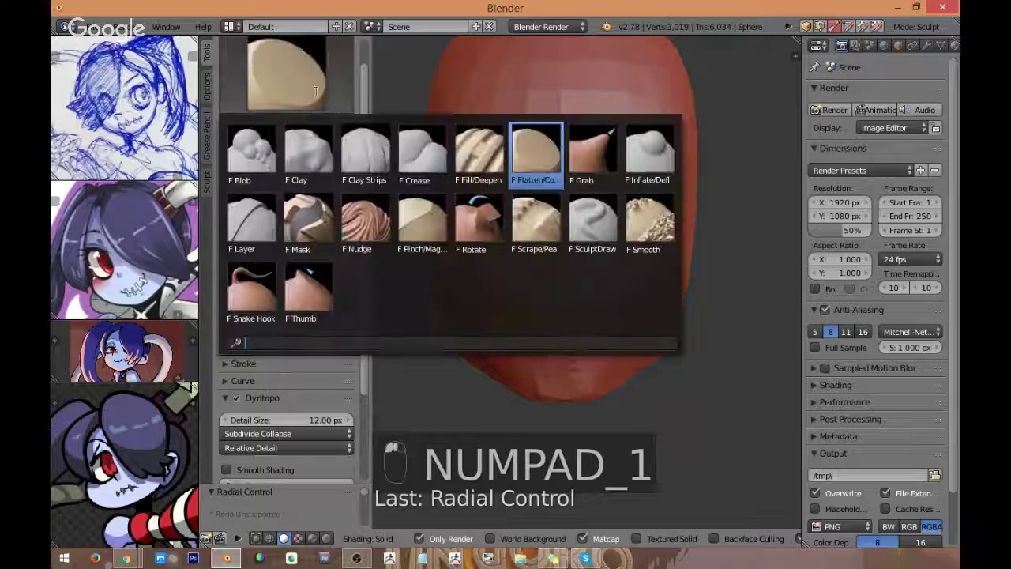
left_click(364, 150)
middle_click_drag(612, 219, 615, 219)
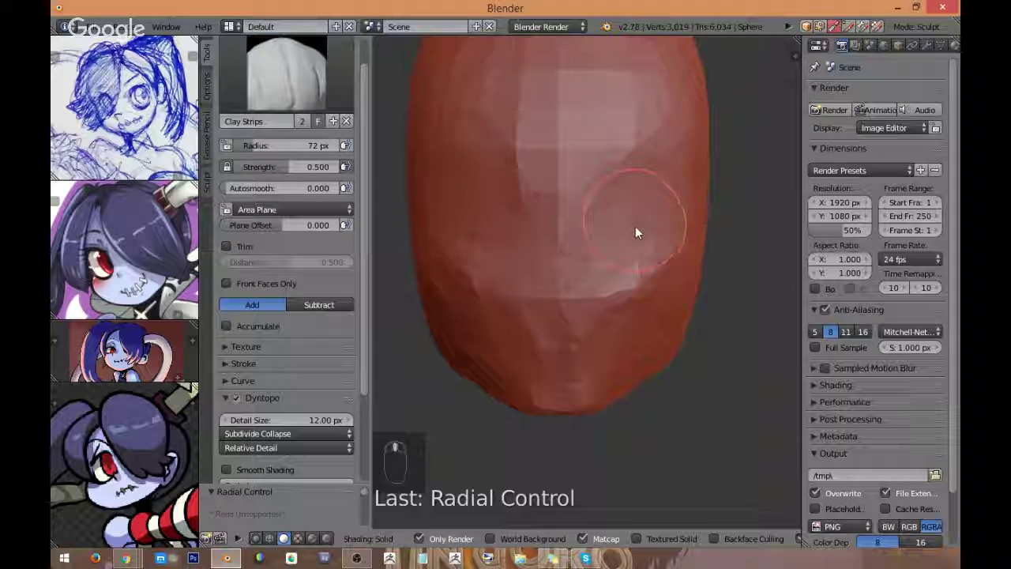
key("f")
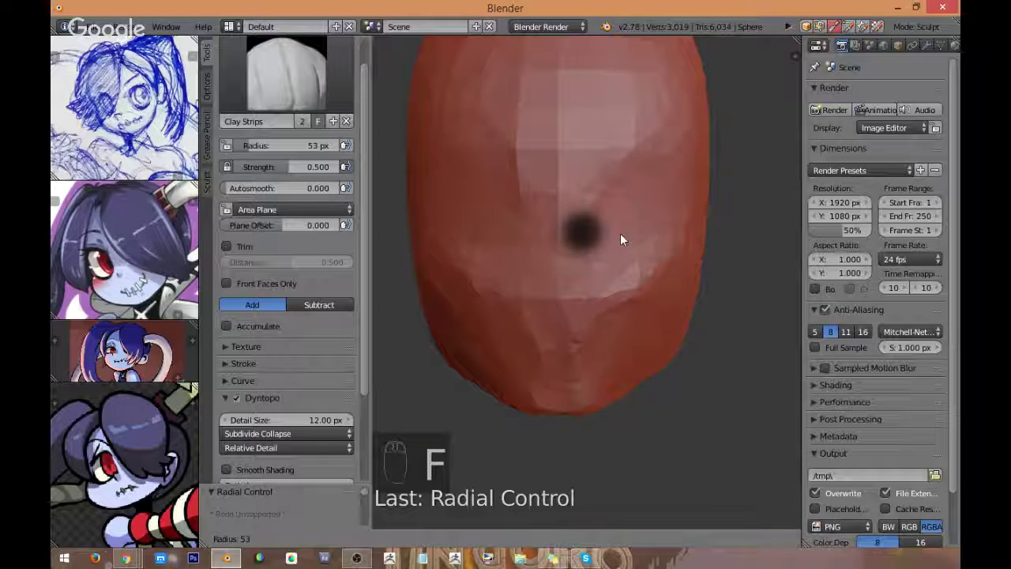
left_click(620, 233)
left_click_drag(618, 198, 632, 189)
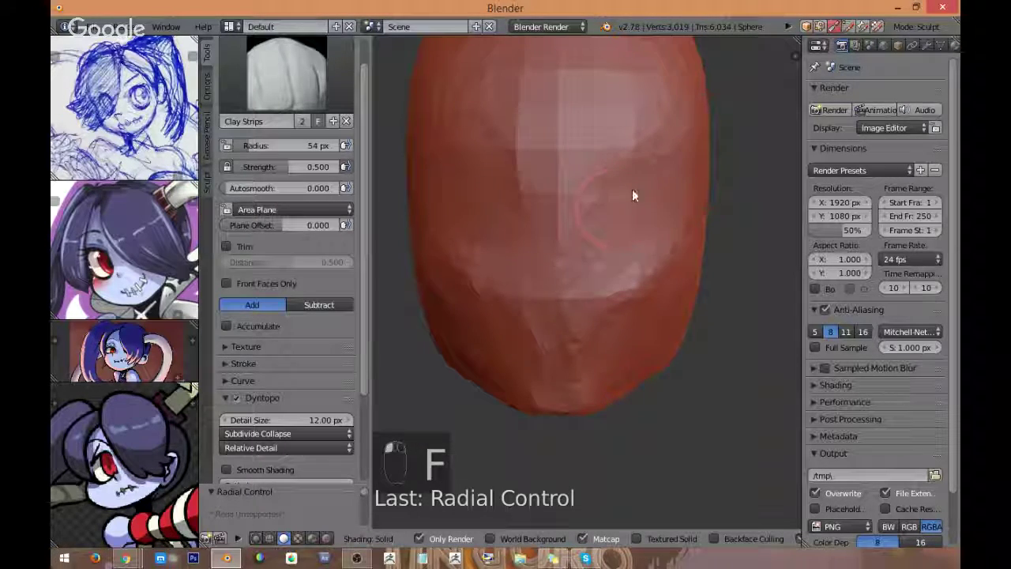
mouse_move(632, 189)
middle_mouse_down()
mouse_move(636, 209)
mouse_move(616, 203)
middle_mouse_up()
mouse_move(615, 203)
left_mouse_down()
mouse_move(674, 185)
mouse_move(652, 146)
mouse_move(606, 196)
mouse_move(609, 250)
mouse_move(638, 266)
mouse_move(607, 245)
mouse_move(615, 262)
mouse_move(642, 244)
mouse_move(619, 221)
mouse_move(625, 188)
mouse_move(671, 241)
mouse_move(671, 143)
left_mouse_up()
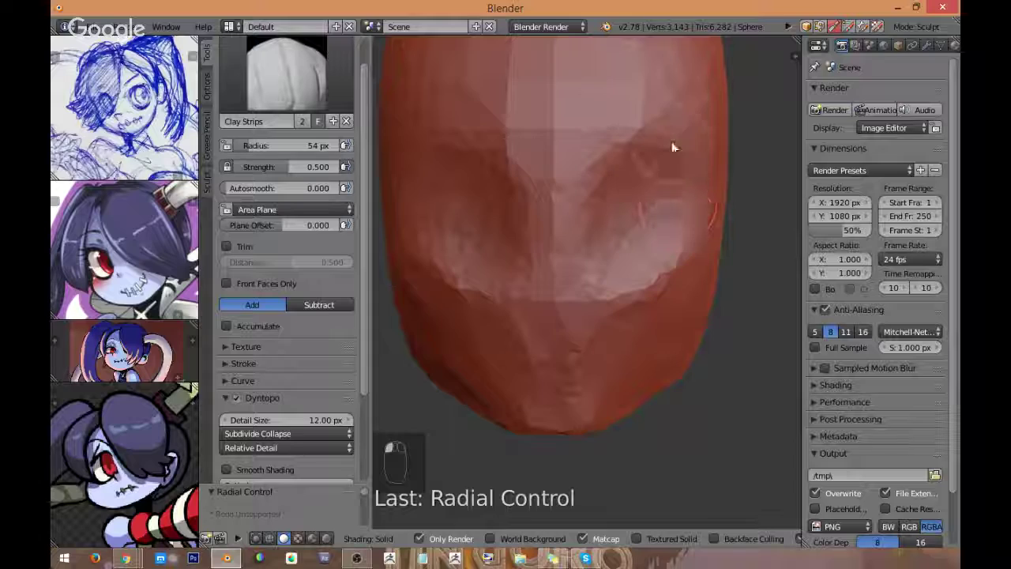
Step: Deepen and round out the eye sockets, refining their inner surfaces and rims with the Clay Strips brush
middle_click_drag(672, 142, 628, 182)
mouse_move(628, 183)
left_mouse_down()
mouse_move(594, 170)
mouse_move(617, 213)
left_mouse_up()
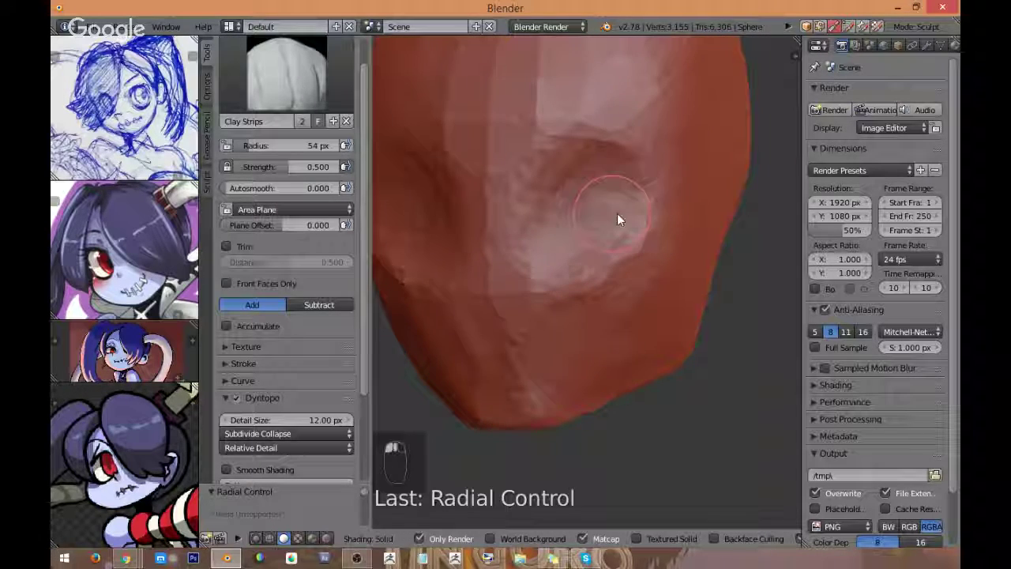
middle_click_drag(617, 213, 668, 218)
left_click_drag(668, 219, 658, 229)
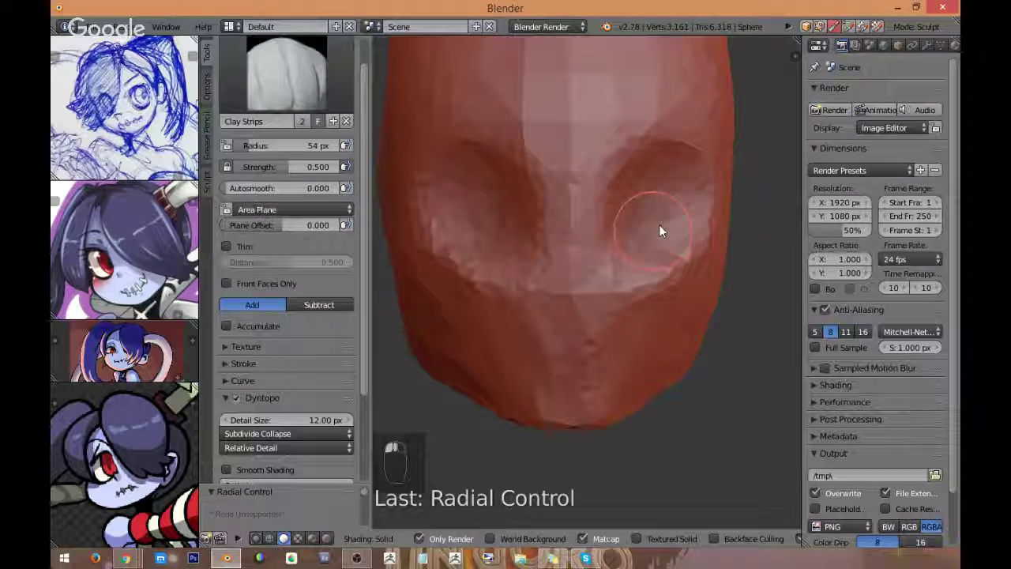
middle_click_drag(638, 232, 660, 199)
left_click_drag(660, 199, 645, 226)
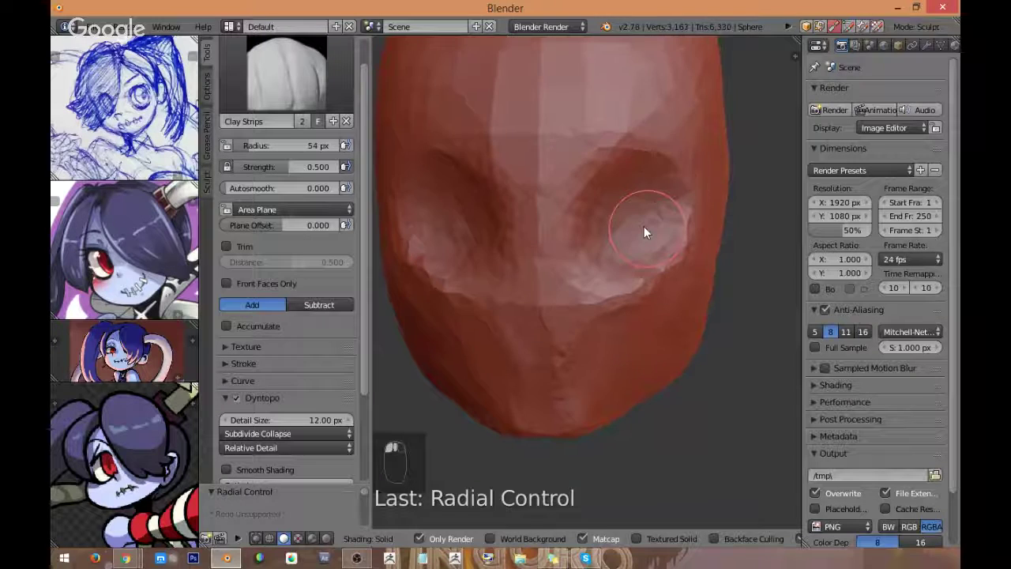
middle_click_drag(645, 226, 652, 219)
mouse_move(644, 167)
middle_mouse_down()
mouse_move(598, 208)
mouse_move(566, 213)
mouse_move(655, 210)
middle_mouse_up()
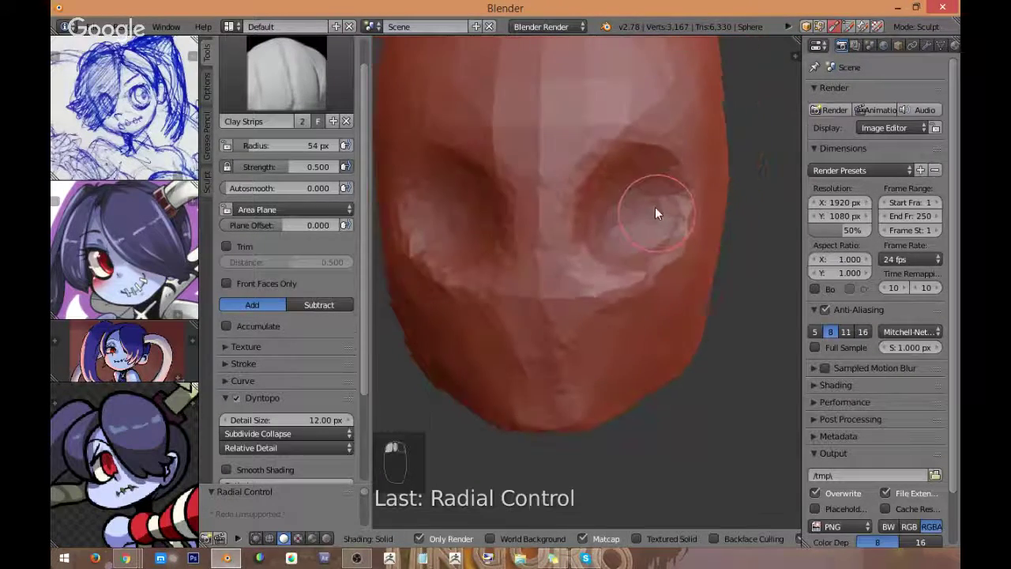
left_click_drag(655, 180, 659, 197)
middle_click_drag(632, 210, 645, 206)
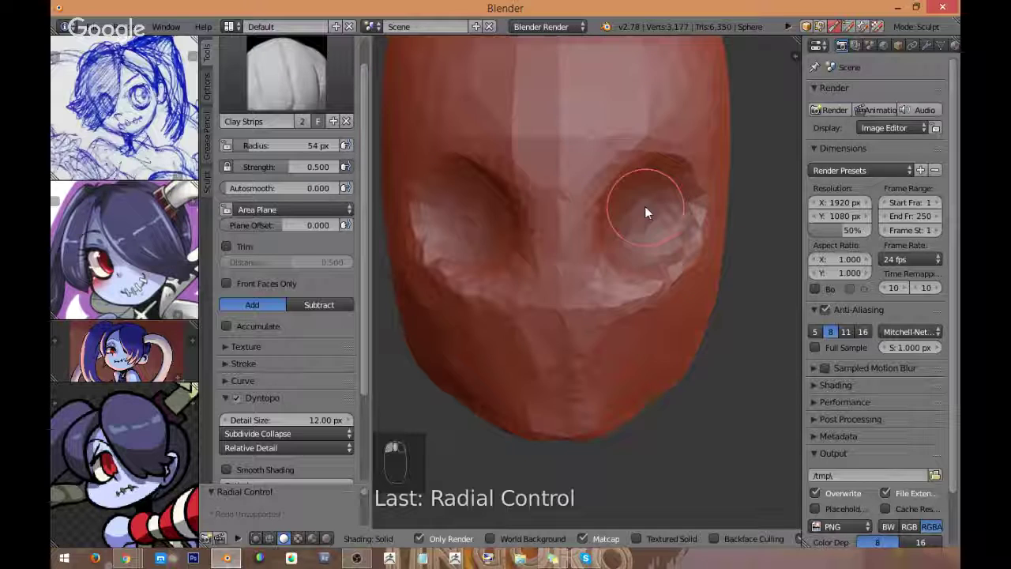
mouse_move(607, 232)
left_mouse_down()
mouse_move(637, 192)
mouse_move(637, 243)
mouse_move(669, 199)
left_mouse_up()
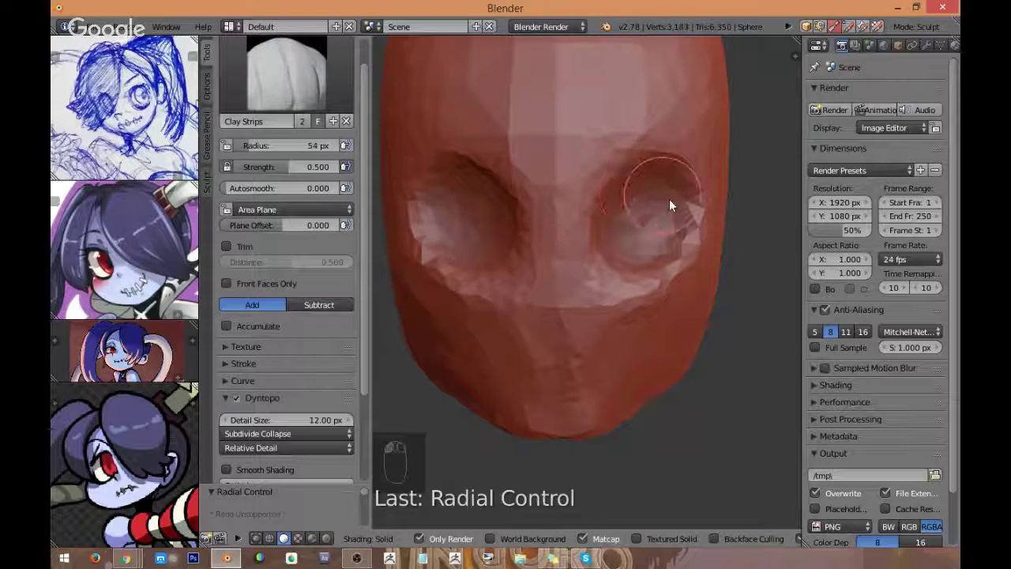
middle_click_drag(669, 199, 623, 213)
Step: Build up a small nose bump on the face's centre line below the eye sockets with the Clay Strips brush
key("KP_3")
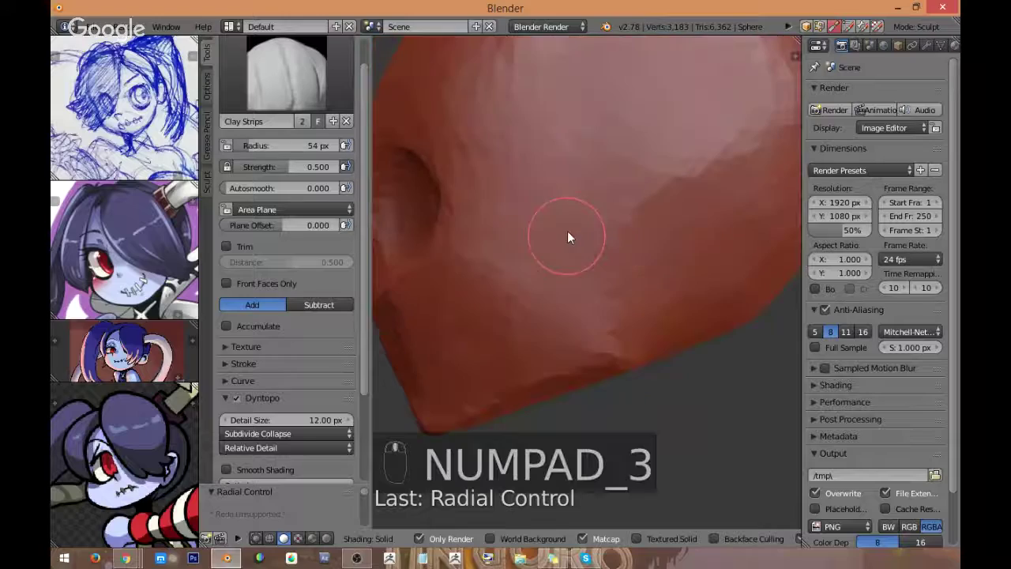
scroll(516, 248, "down", 1)
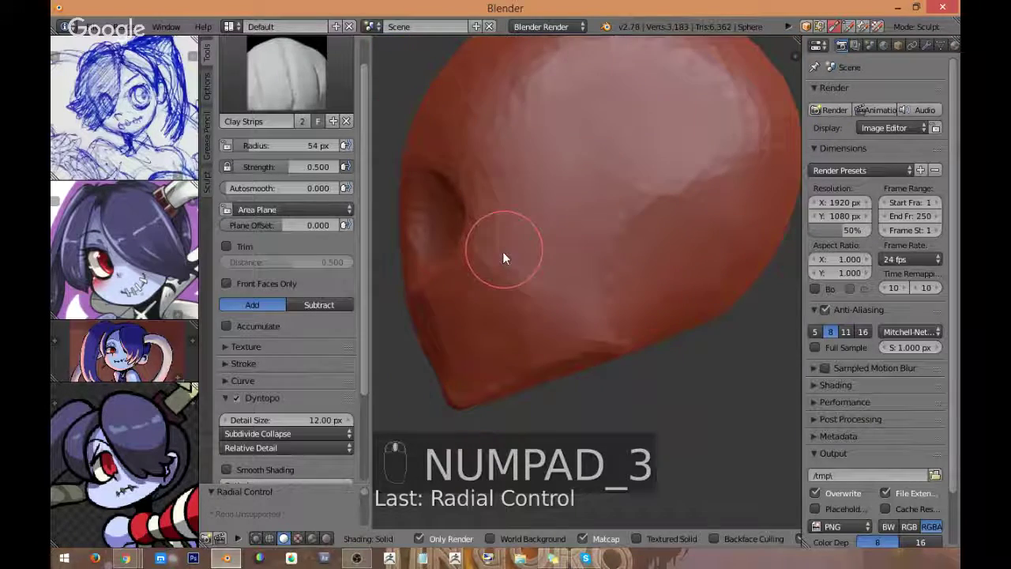
middle_click_drag(502, 251, 578, 227)
key("KP_1")
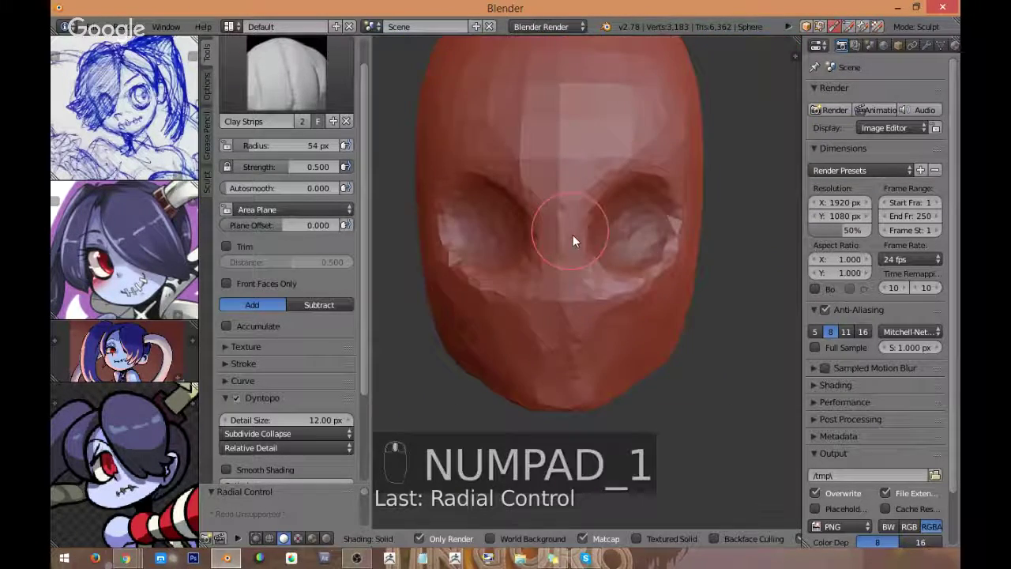
scroll(583, 255, "up", 3)
middle_click_drag(579, 271, 583, 254, "shift")
mouse_move(564, 281)
left_mouse_down()
mouse_move(565, 302)
mouse_move(556, 289)
mouse_move(581, 254)
mouse_move(584, 270)
left_mouse_up()
mouse_move(584, 271)
middle_mouse_down("shift")
mouse_move(578, 238)
mouse_move(593, 232)
middle_mouse_up("shift")
scroll(594, 232, "up", 1)
mouse_move(593, 233)
left_mouse_down()
mouse_move(575, 237)
mouse_move(584, 263)
mouse_move(561, 253)
left_mouse_up()
middle_click_drag(561, 256, 699, 260)
left_click_drag(699, 261, 696, 257)
Step: Pull the nose bump into a more pointed profile in the side view with the Grab brush at 54 px radius
key("KP_3")
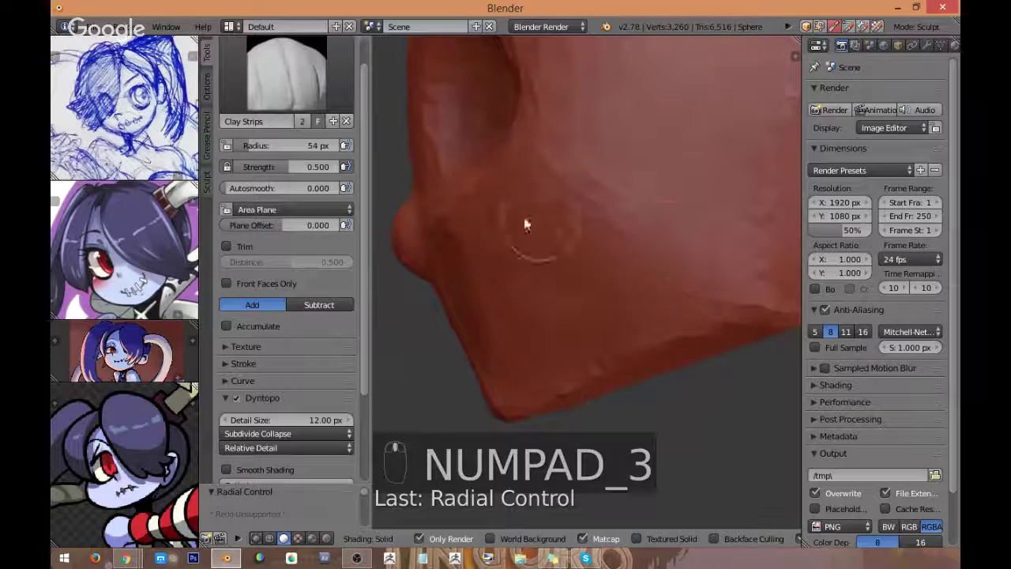
scroll(497, 263, "down", 2)
middle_click_drag(550, 253, 576, 215)
mouse_move(509, 214)
middle_mouse_down()
mouse_move(535, 232)
mouse_move(342, 132)
middle_mouse_up()
left_click(286, 75)
left_click(592, 150)
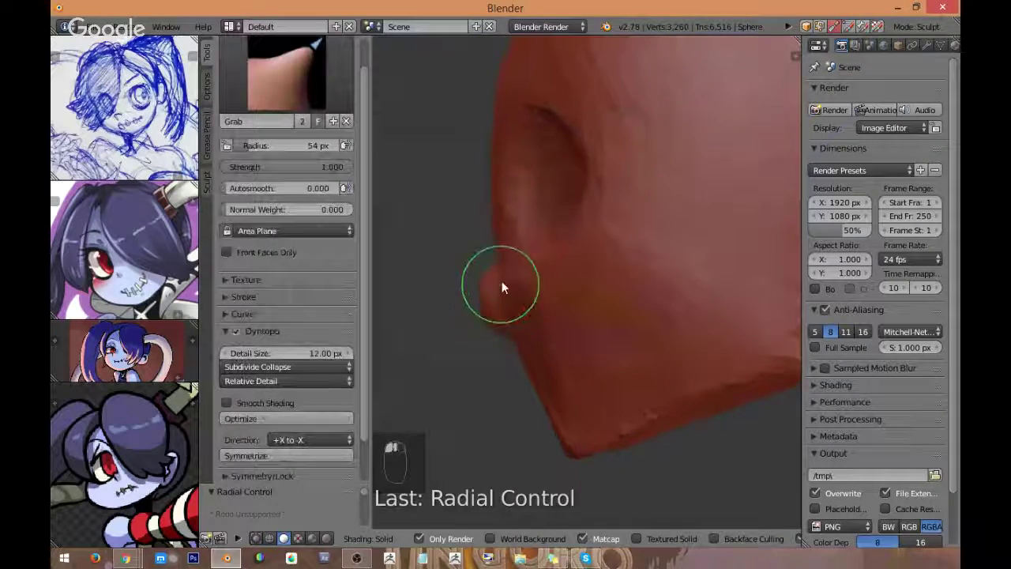
mouse_move(505, 289)
left_mouse_down()
mouse_move(473, 299)
mouse_move(485, 331)
left_mouse_up()
key("ctrl+z")
middle_click_drag(485, 331, 481, 237)
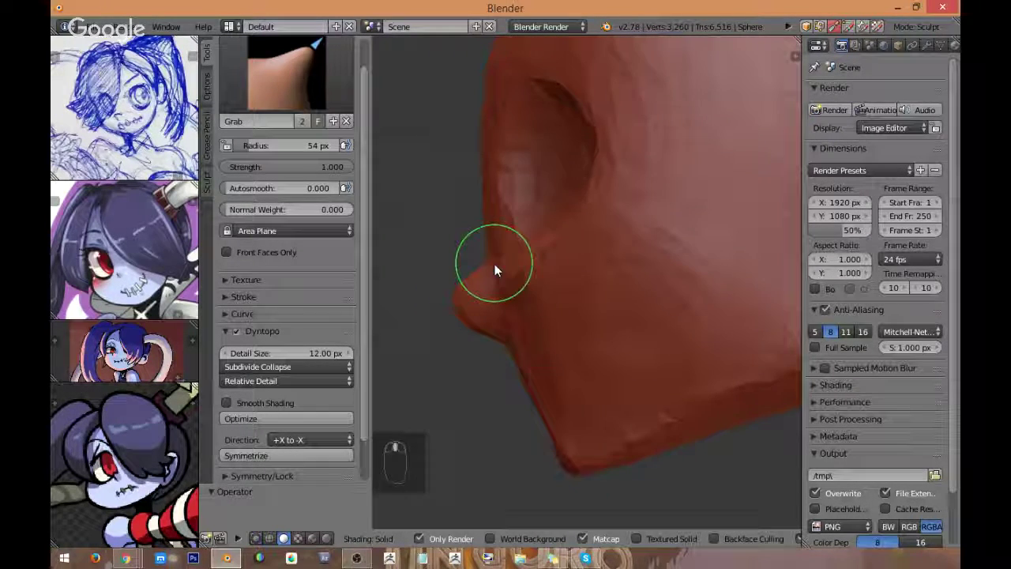
key("KP_3")
mouse_move(523, 211)
middle_mouse_down()
mouse_move(516, 231)
mouse_move(525, 248)
mouse_move(512, 201)
middle_mouse_up()
left_click_drag(513, 207, 587, 300)
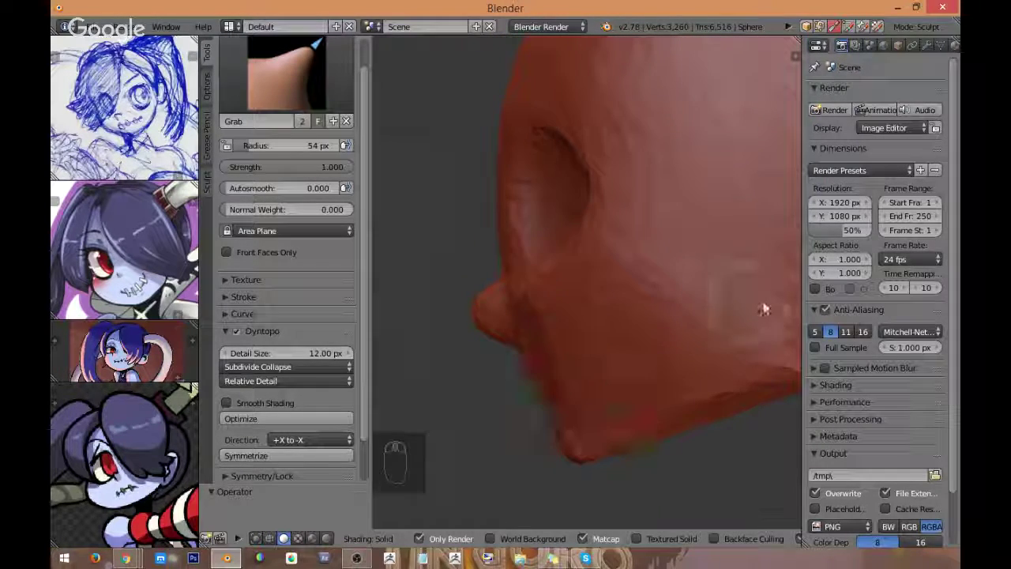
scroll(953, 338, "down", 3)
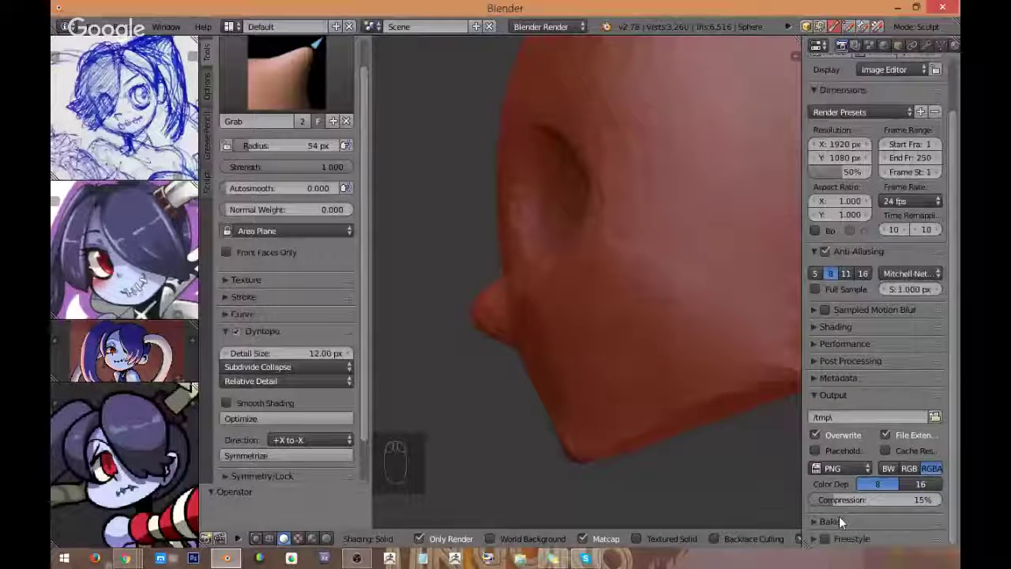
left_click(852, 543)
scroll(948, 455, "down", 2)
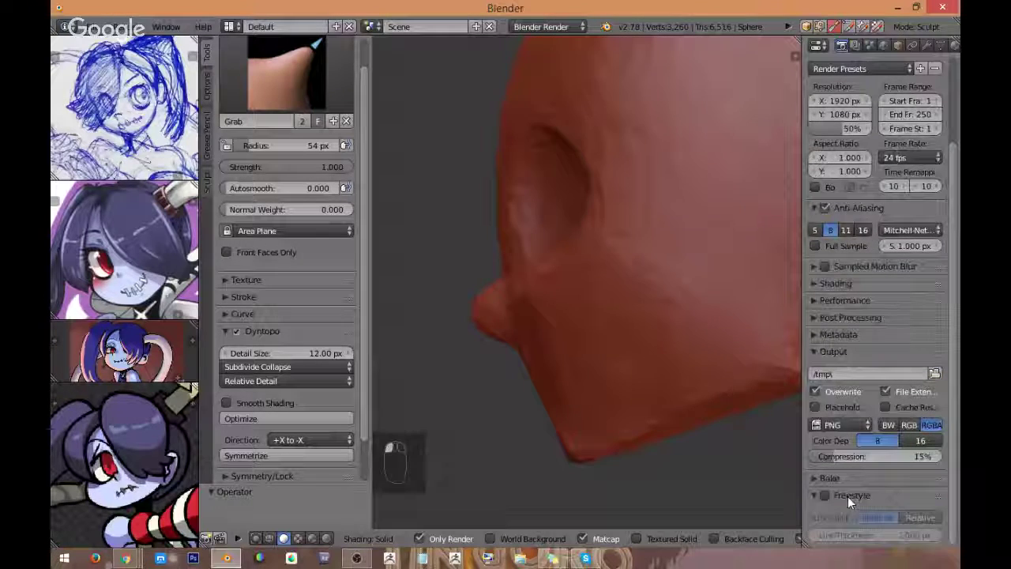
left_click(824, 492)
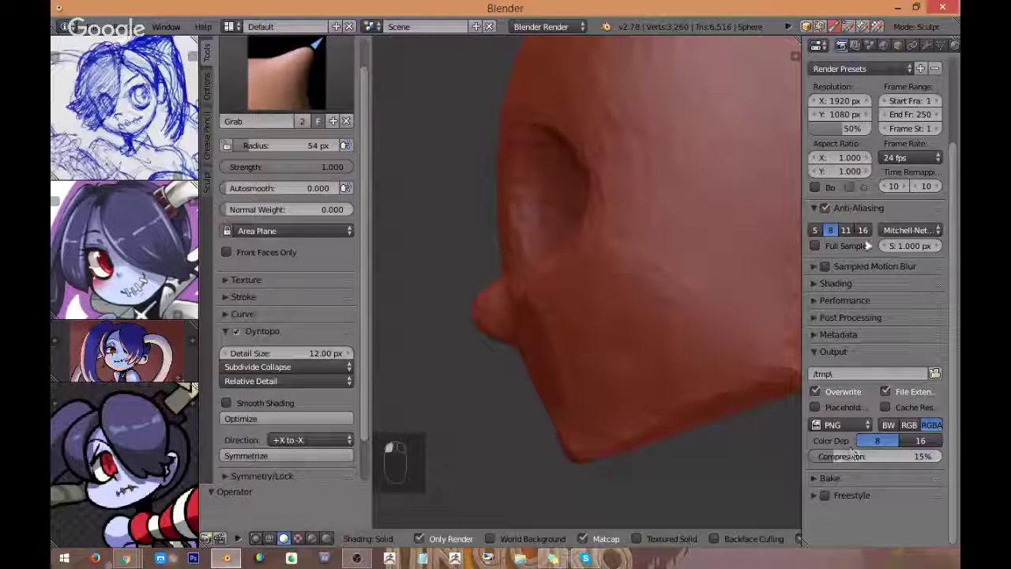
scroll(939, 315, "up", 3)
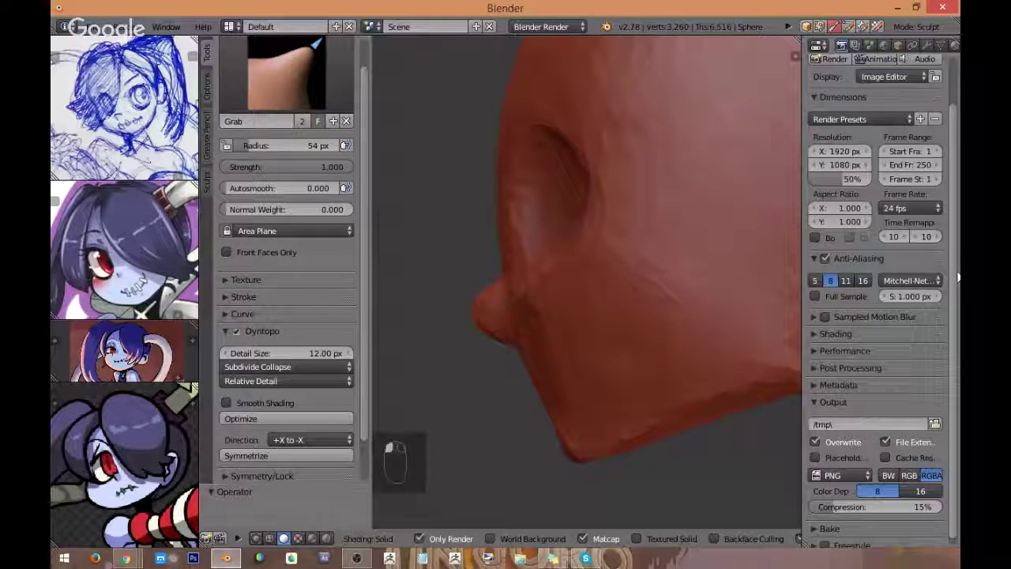
Step: Set both Screencast Keys display sizes to 40
key("n")
scroll(746, 316, "down", 10)
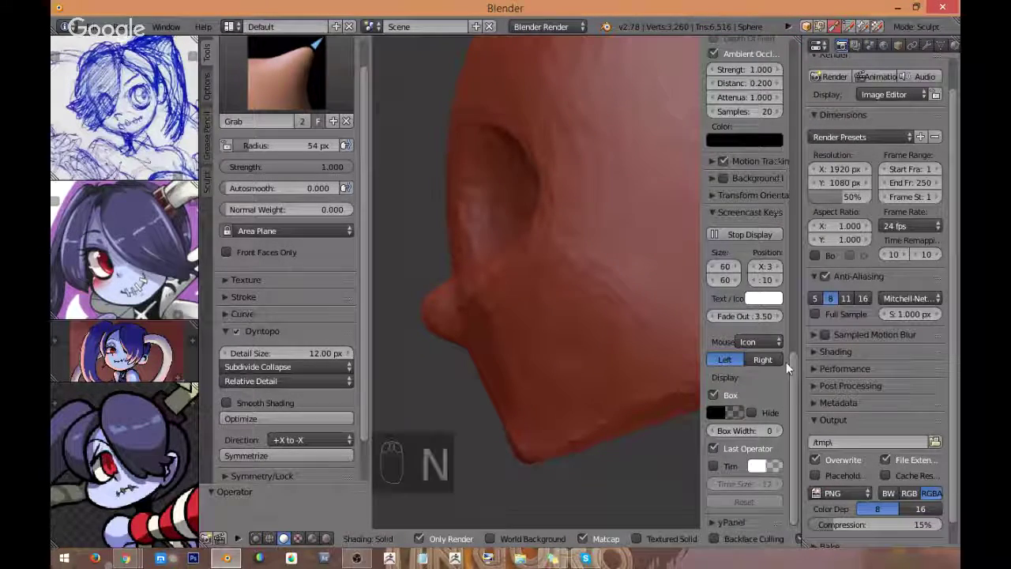
left_click(725, 268)
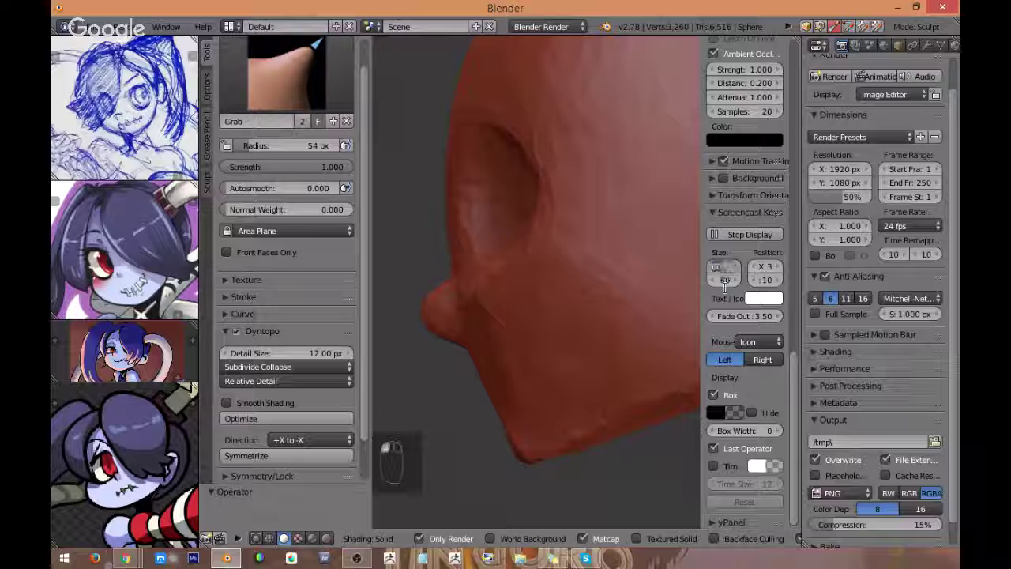
type("40")
key("Tab")
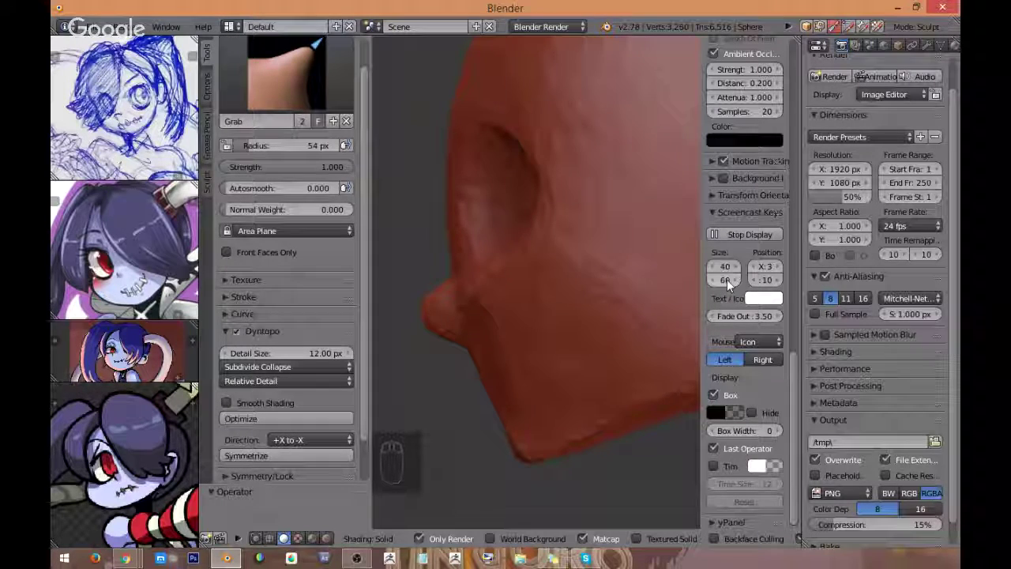
key("Return")
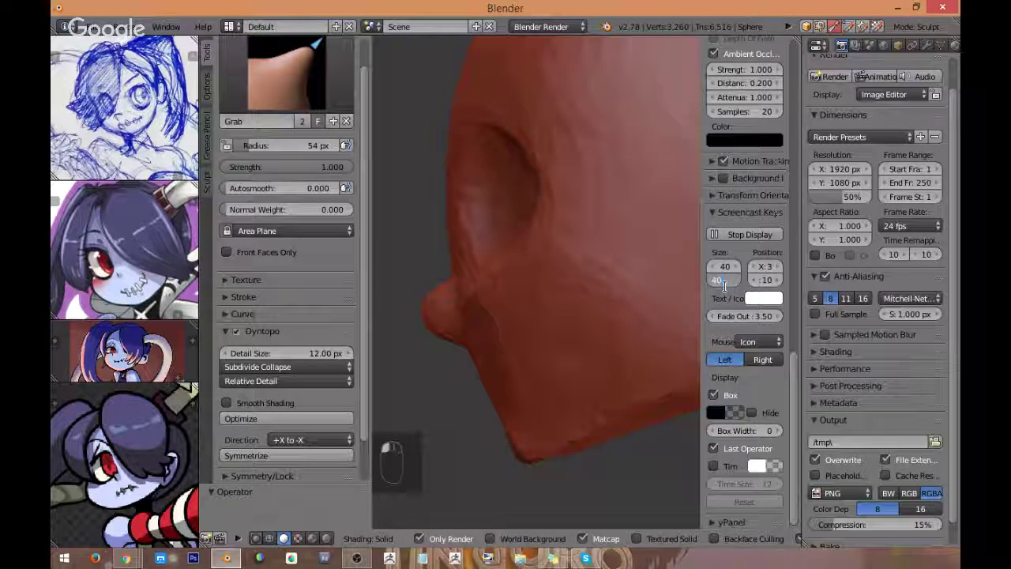
Step: Hide the viewport's properties sidebar and rework the inner surface and inner brow edge of the eye sockets with the Clay Strips brush at 54 px
key("n")
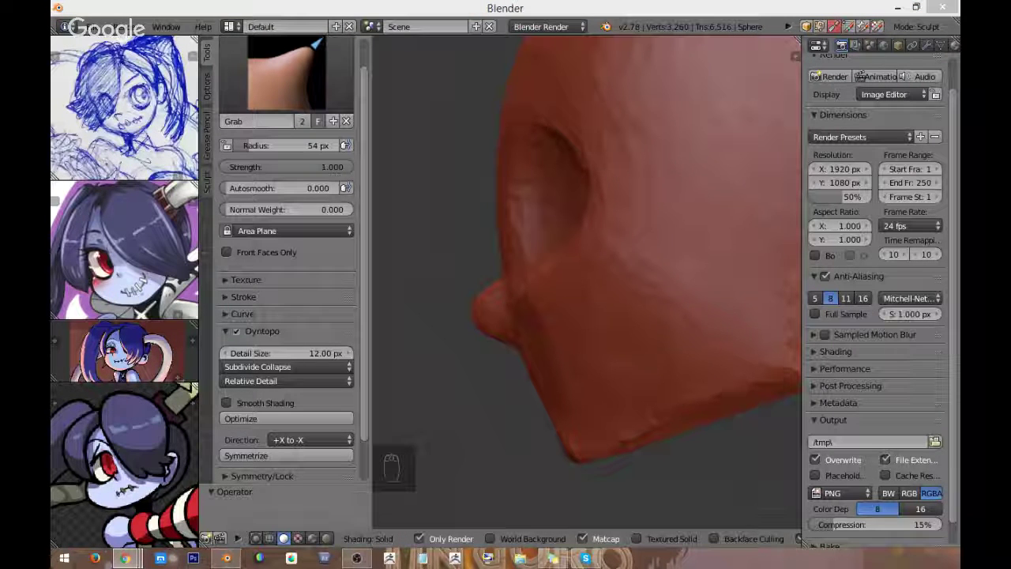
mouse_move(608, 287)
middle_mouse_down()
mouse_move(637, 292)
mouse_move(595, 302)
middle_mouse_up()
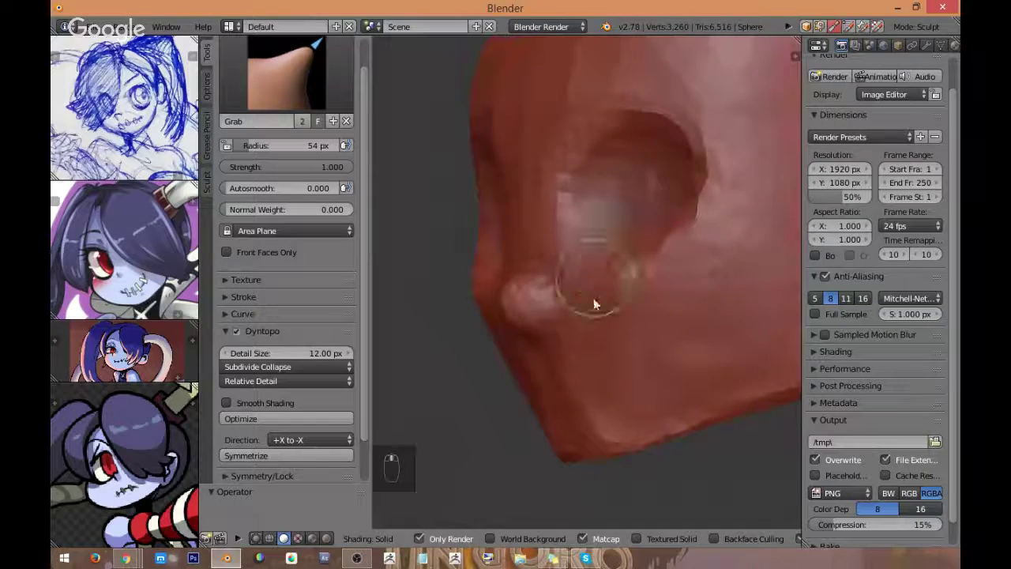
key("KP_1")
mouse_move(646, 265)
middle_mouse_down()
mouse_move(648, 278)
mouse_move(617, 249)
mouse_move(587, 287)
middle_mouse_up()
left_click(283, 80)
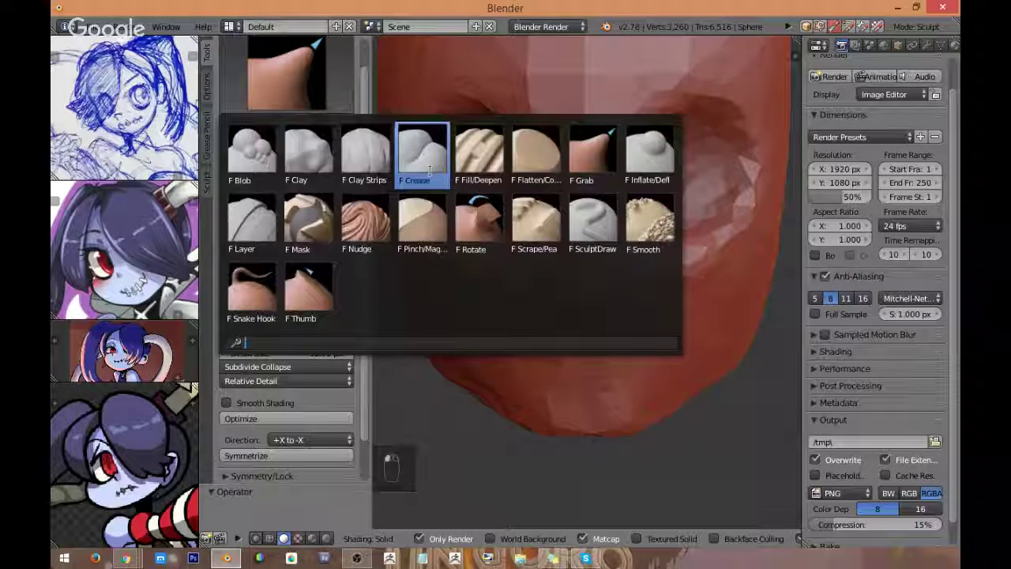
left_click(364, 154)
scroll(655, 201, "up", 4)
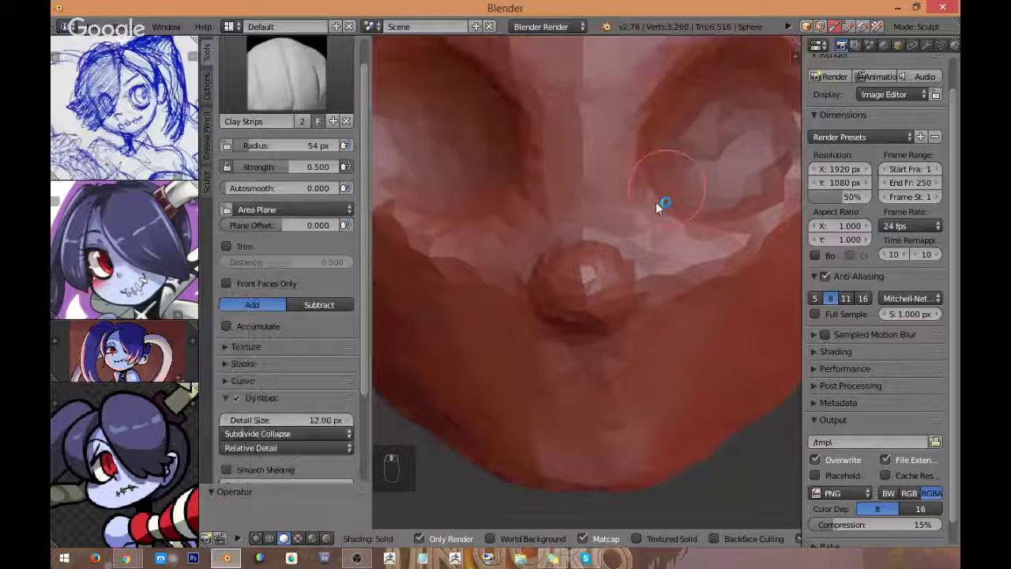
scroll(609, 260, "down", 4)
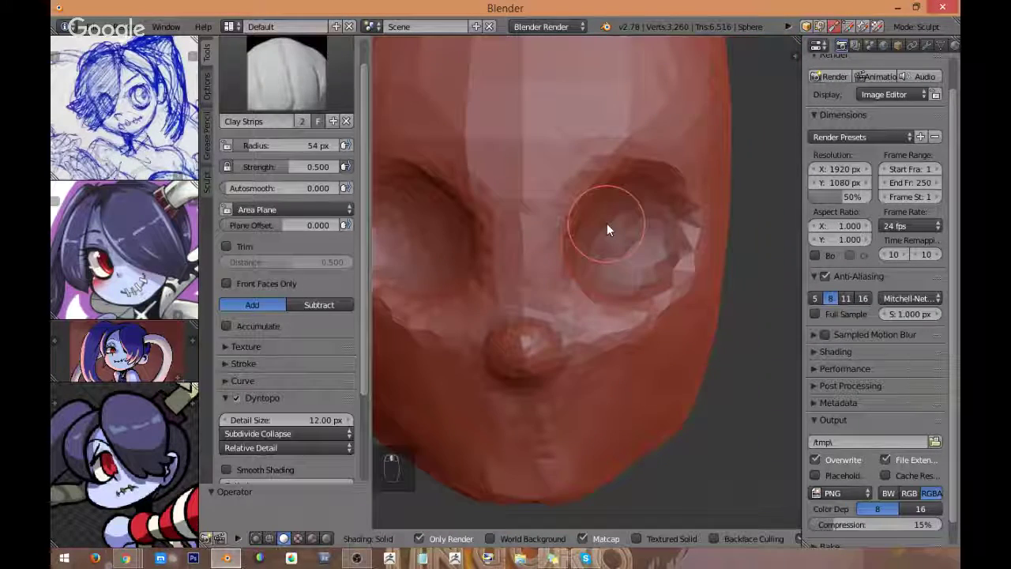
mouse_move(606, 223)
left_mouse_down()
mouse_move(570, 177)
mouse_move(665, 147)
mouse_move(603, 143)
mouse_move(650, 148)
mouse_move(700, 187)
left_mouse_up()
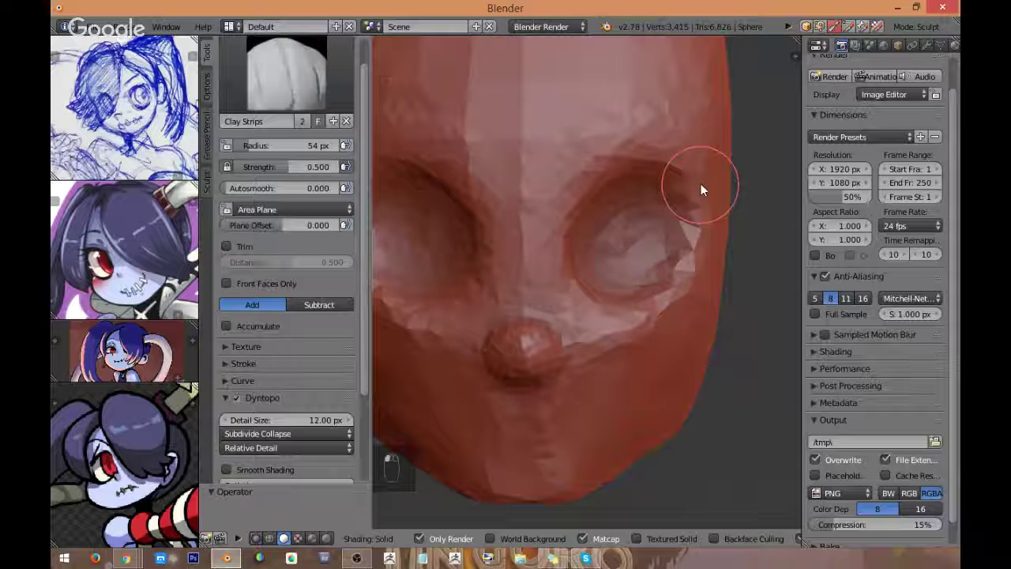
Step: Build up the brow ridge and upper outer rims of the eye sockets with the Clay Strips brush
middle_click_drag(756, 183, 716, 171)
mouse_move(688, 155)
left_mouse_down()
mouse_move(664, 148)
mouse_move(663, 126)
mouse_move(680, 151)
left_mouse_up()
middle_click_drag(680, 151, 559, 190)
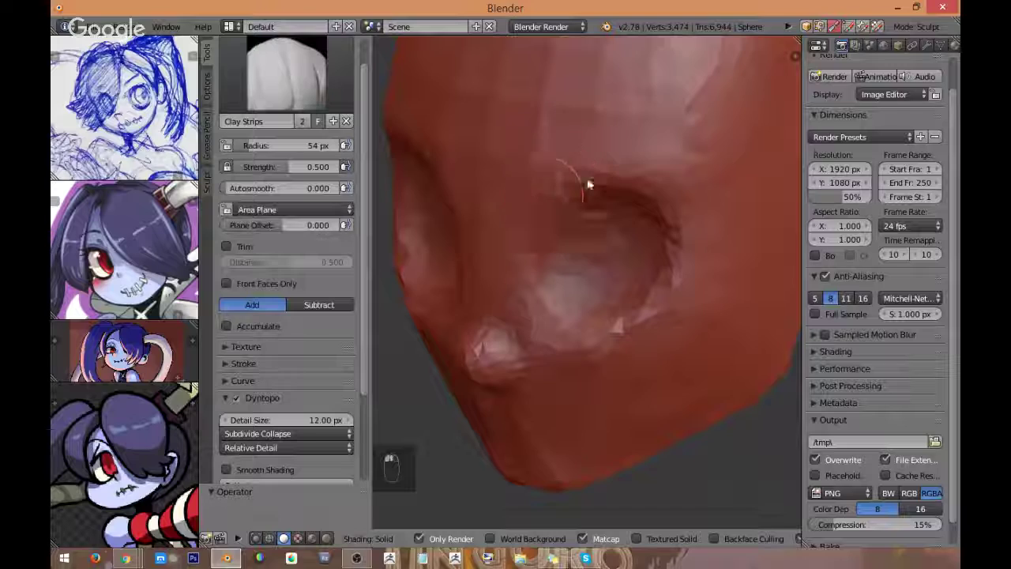
left_click_drag(560, 189, 633, 175)
mouse_move(618, 186)
middle_mouse_down()
mouse_move(596, 201)
mouse_move(565, 189)
middle_mouse_up()
mouse_move(566, 189)
left_mouse_down()
mouse_move(656, 186)
mouse_move(548, 158)
left_mouse_up()
mouse_move(548, 158)
middle_mouse_down()
mouse_move(671, 165)
mouse_move(638, 181)
middle_mouse_up()
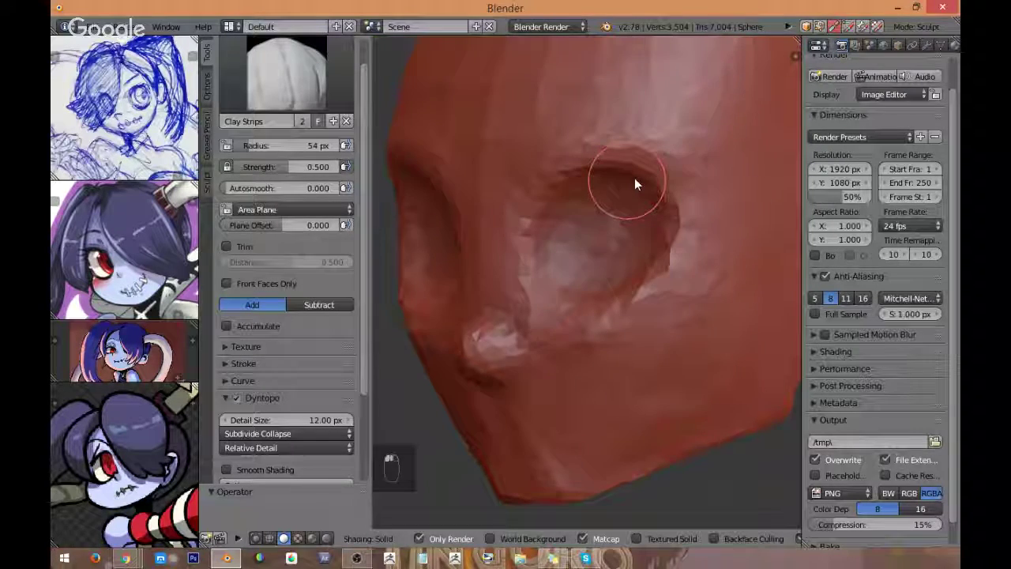
left_click_drag(638, 180, 679, 202)
key("KP_1")
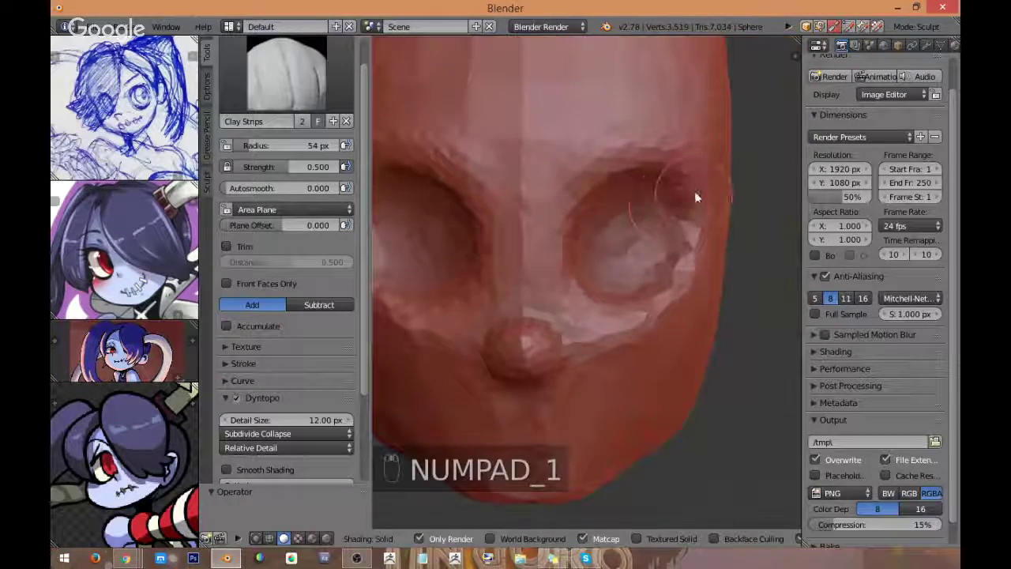
middle_click_drag(700, 157, 602, 242)
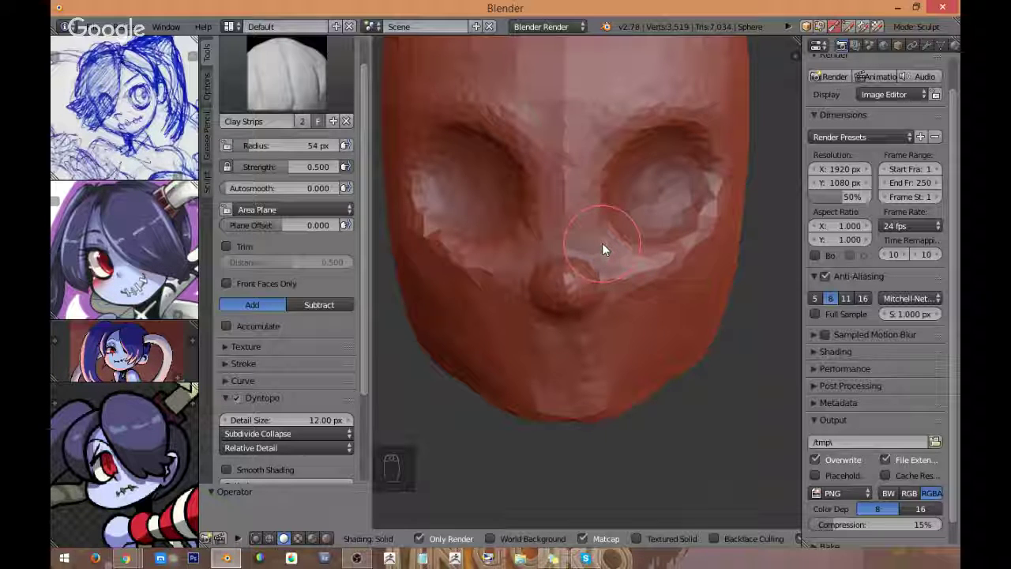
key("ctrl+z")
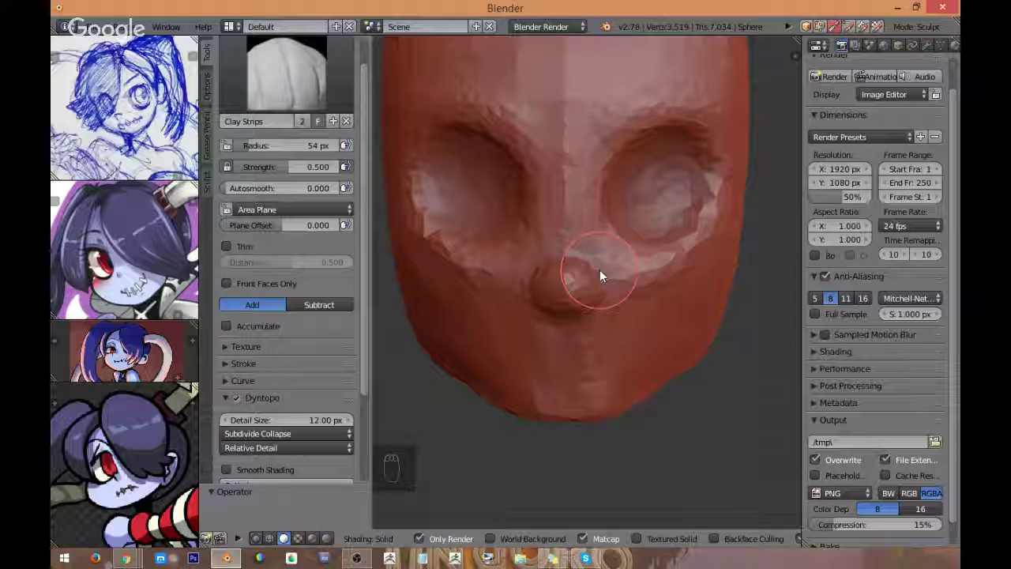
mouse_move(621, 273)
middle_mouse_down()
mouse_move(621, 286)
mouse_move(597, 244)
middle_mouse_up()
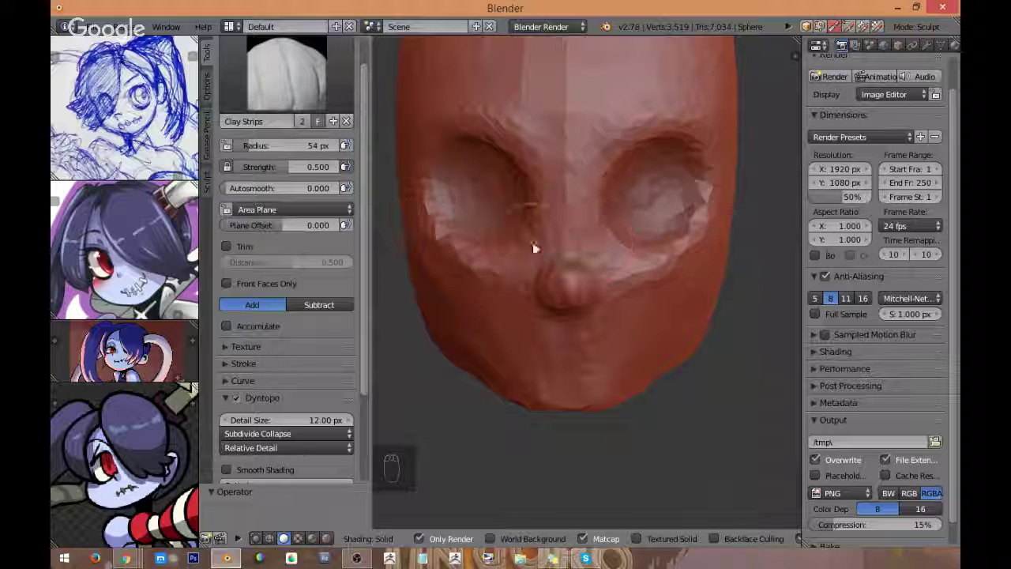
middle_click_drag(598, 304, 600, 290)
scroll(600, 286, "up", 1)
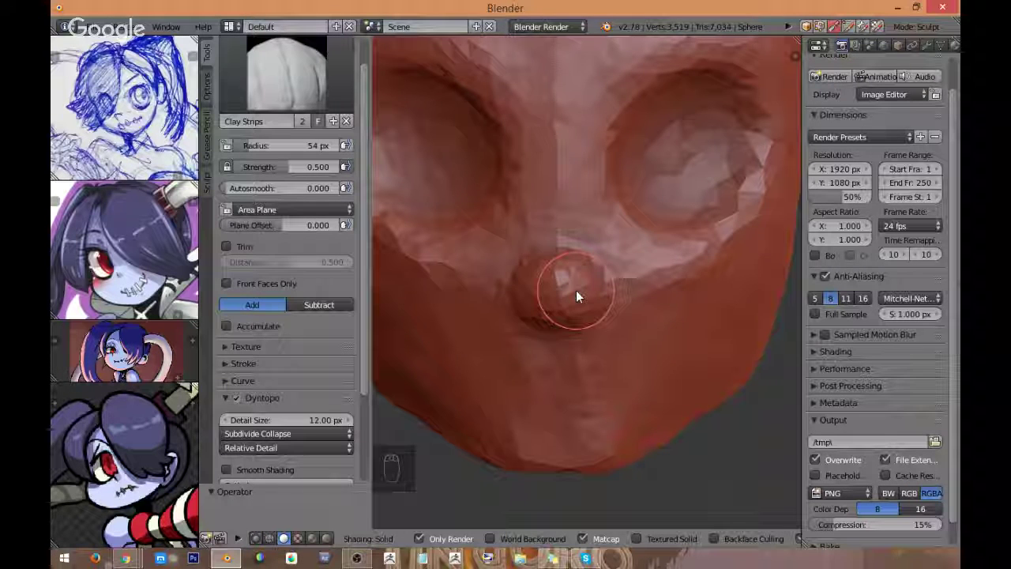
middle_click_drag(576, 297, 564, 258)
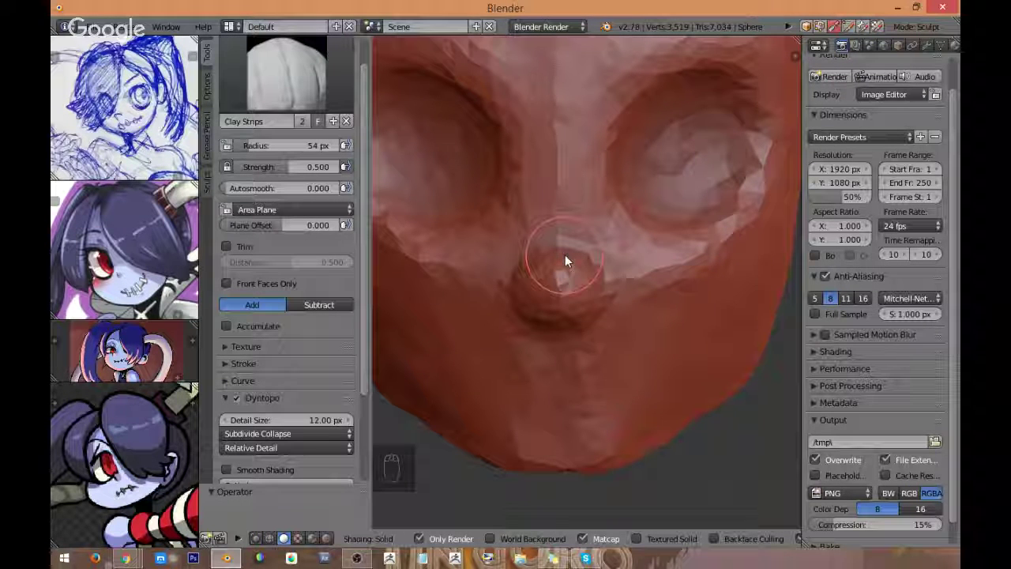
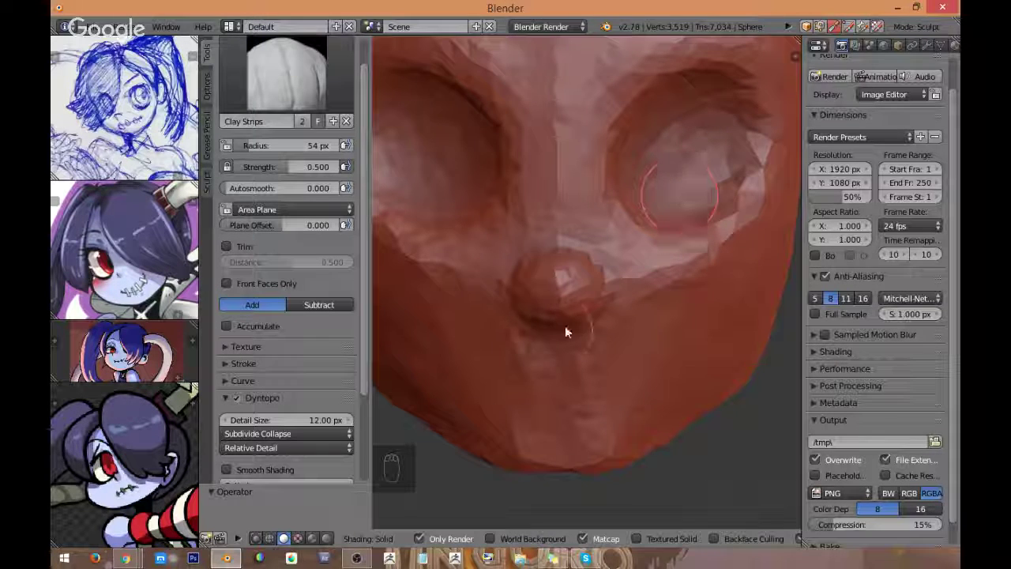
middle_click_drag(577, 252, 590, 300)
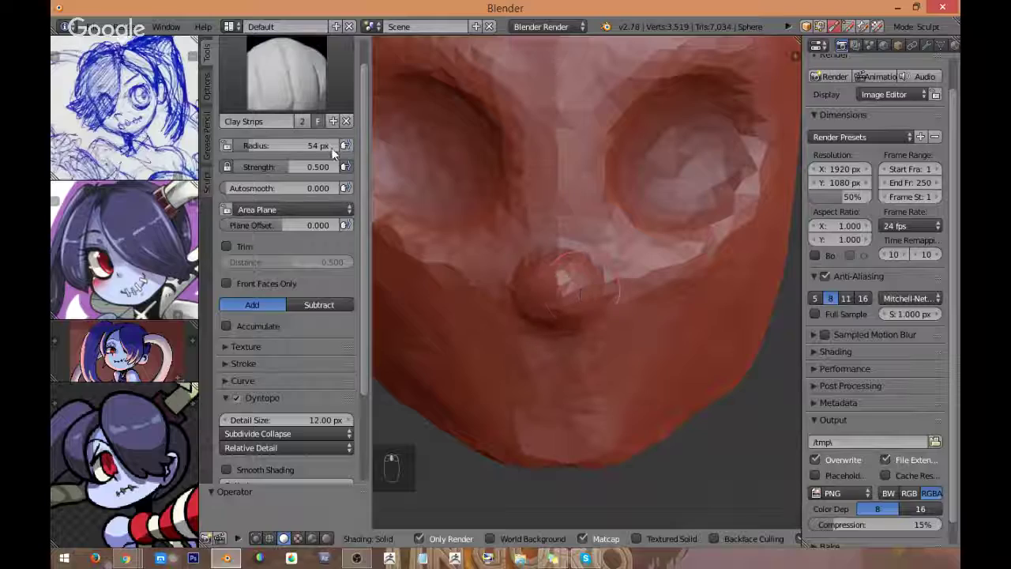
Step: Rework the underside of the nose with the Clay Strips brush at 43 px radius
left_click(286, 75)
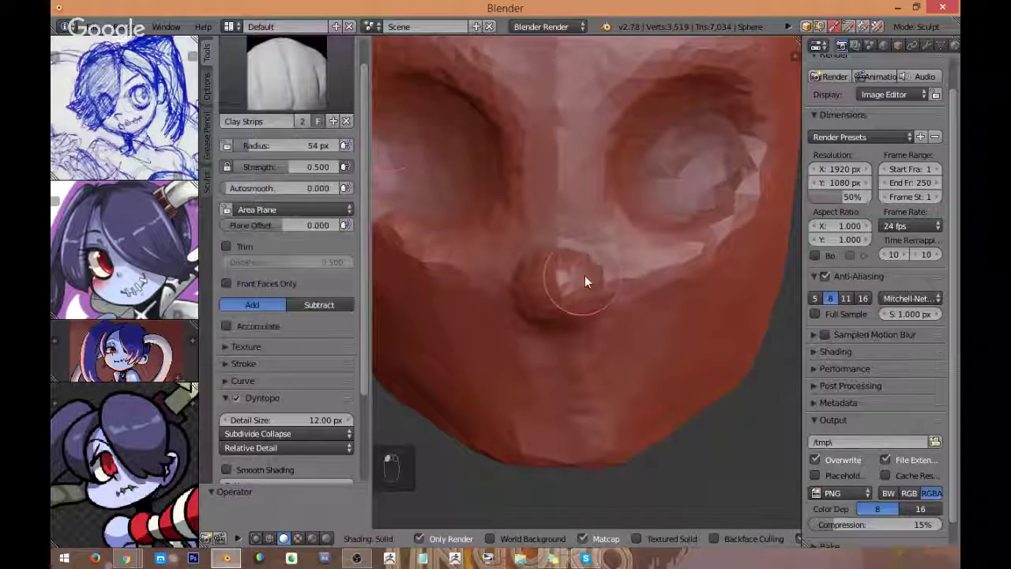
middle_click_drag(584, 276, 588, 299)
scroll(589, 298, "up", 1)
scroll(611, 262, "up", 1)
key("f")
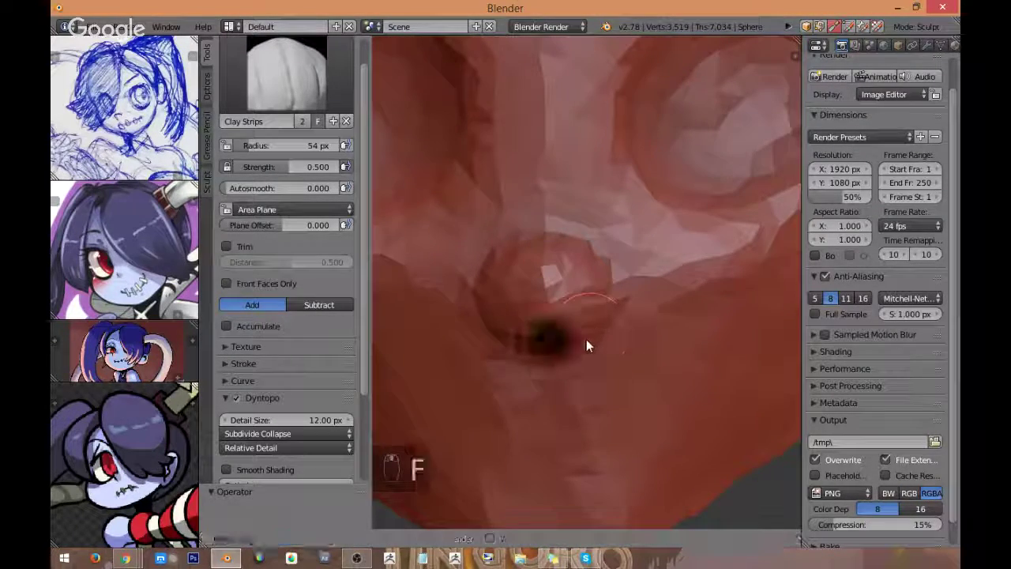
left_click(581, 339)
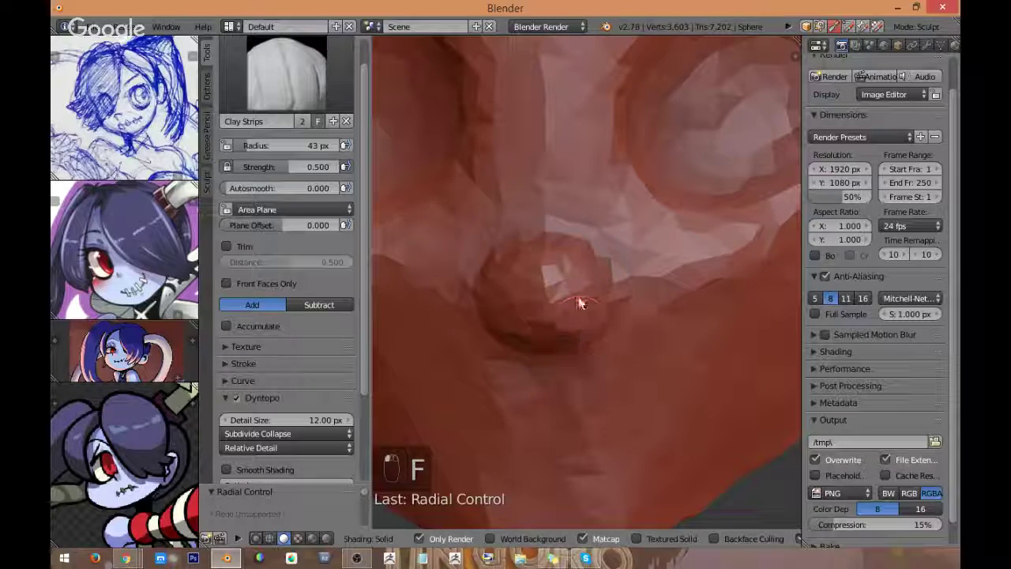
Step: Shape small nostril hollows on the underside of the nose with the Grab brush at 43 px radius
left_click(312, 94)
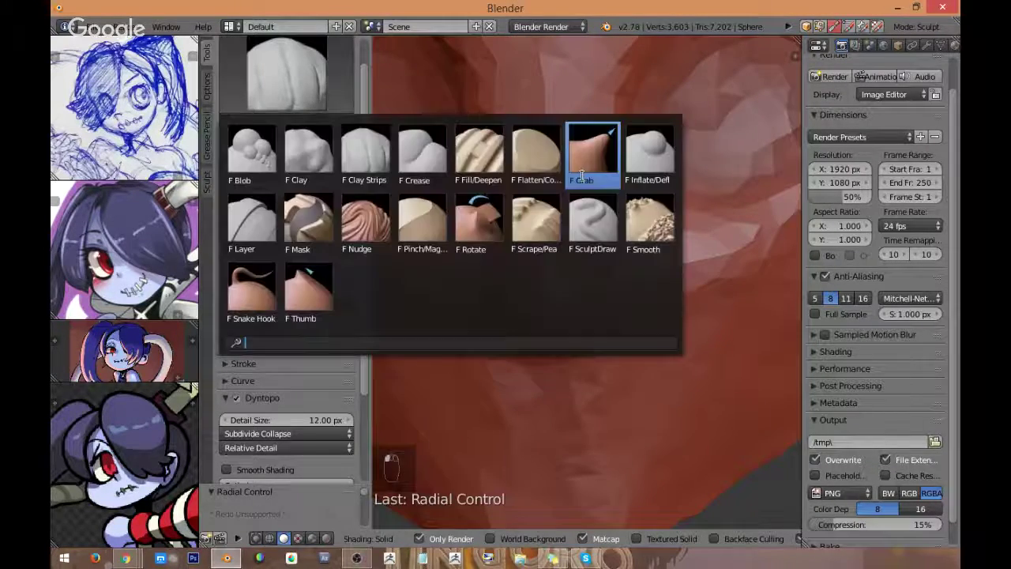
left_click(581, 174)
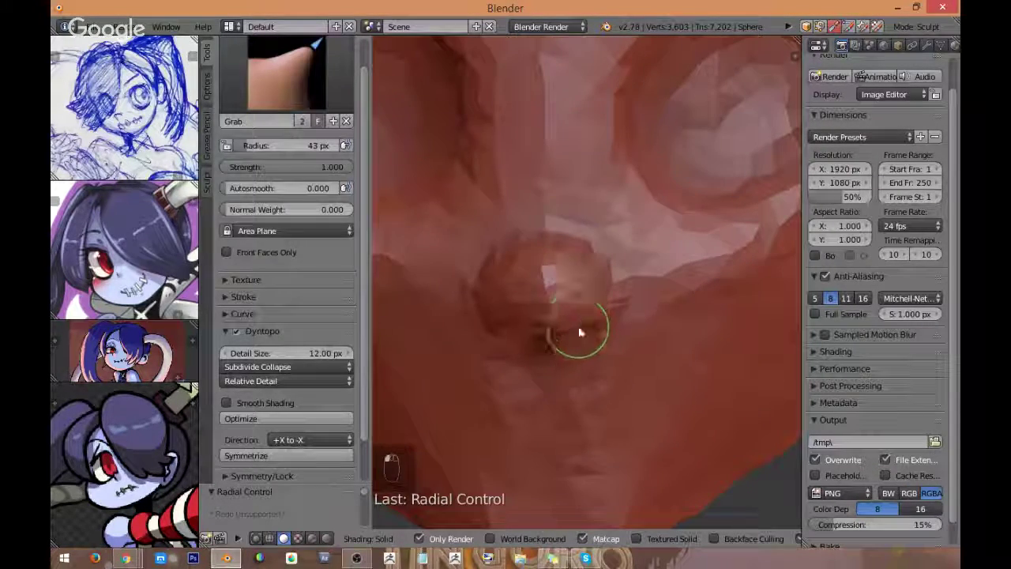
mouse_move(581, 317)
left_mouse_down("shift")
mouse_move(593, 316)
mouse_move(582, 321)
left_mouse_up("shift")
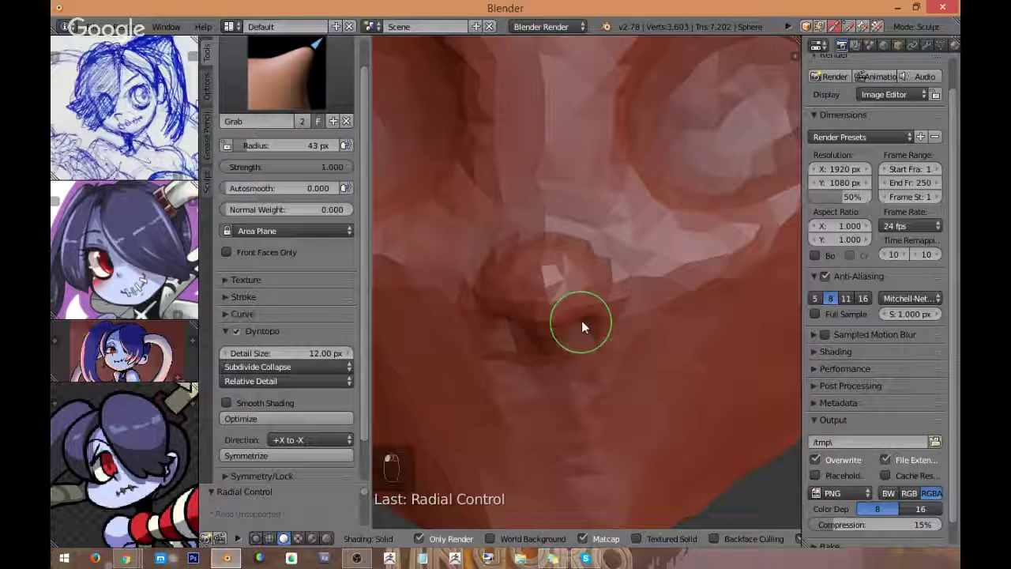
scroll(597, 314, "down", 1)
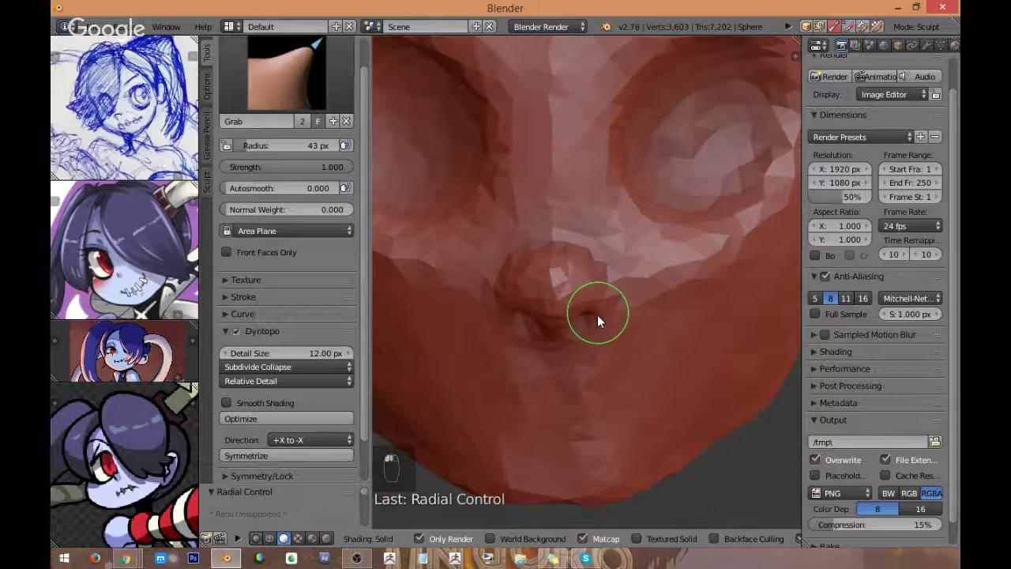
middle_click_drag(597, 314, 582, 255)
key("KP_3")
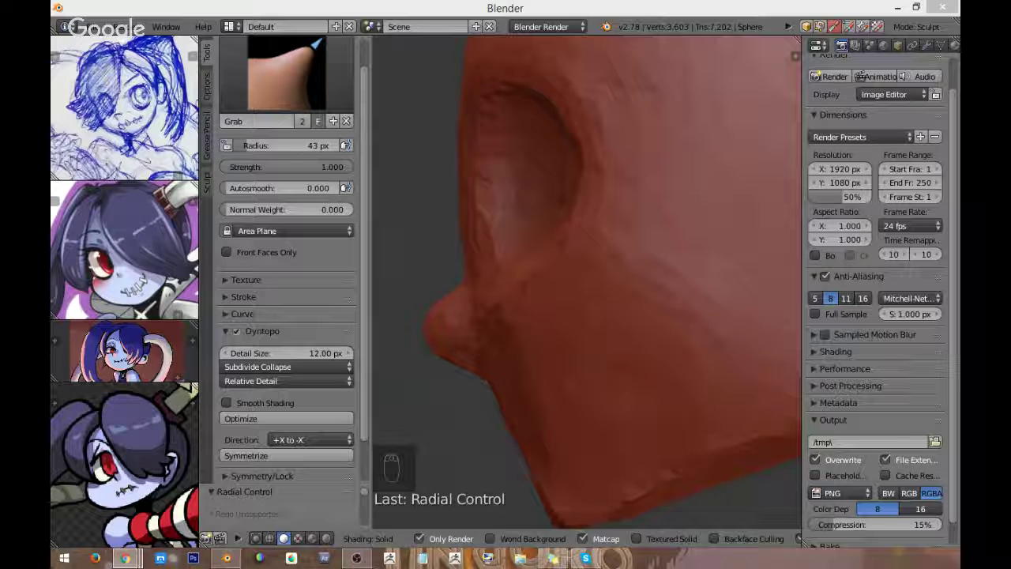
middle_click_drag(467, 277, 509, 266)
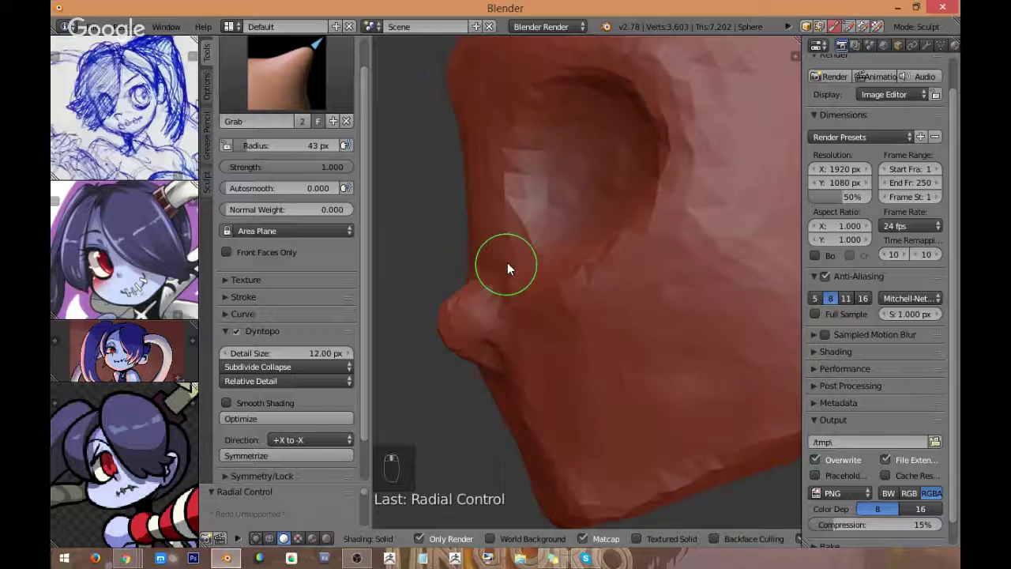
Step: Push in the nose bridge and adjust the brow profile in the side view with the Grab brush at 89 px radius
key("KP_3")
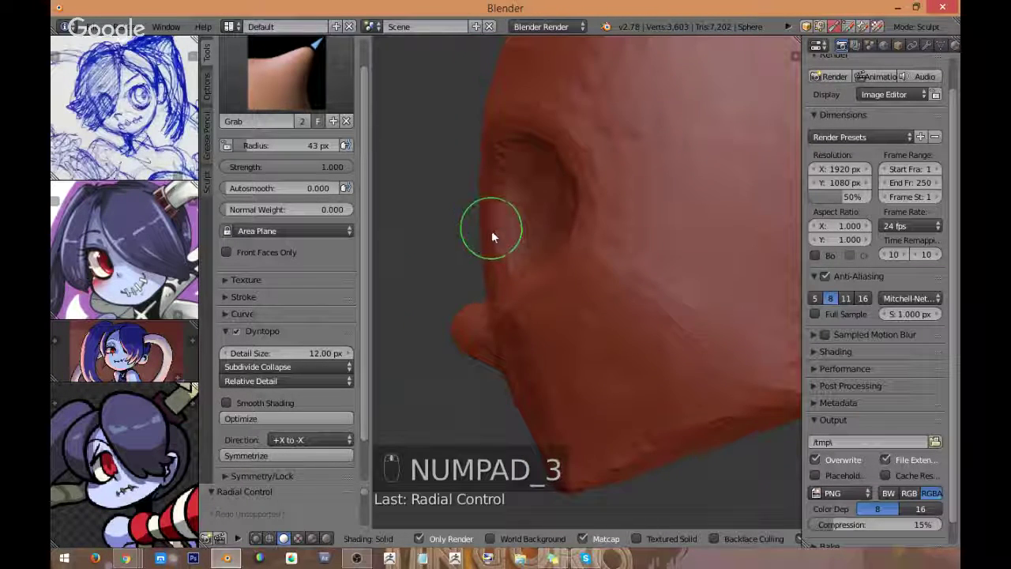
key("f")
left_click(492, 251)
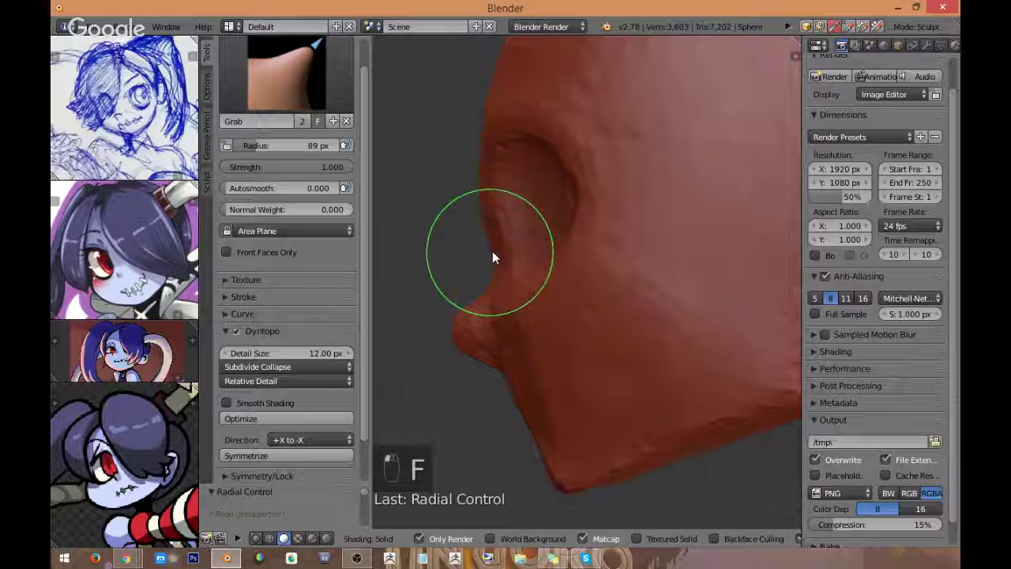
mouse_move(492, 250)
left_mouse_down()
mouse_move(511, 241)
mouse_move(493, 206)
mouse_move(500, 268)
mouse_move(481, 142)
left_mouse_up()
middle_click_drag(479, 137, 556, 246)
mouse_move(556, 246)
left_mouse_down()
mouse_move(530, 196)
mouse_move(513, 314)
mouse_move(475, 307)
mouse_move(497, 286)
mouse_move(480, 299)
mouse_move(492, 274)
mouse_move(492, 283)
left_mouse_up()
scroll(513, 347, "down", 2)
scroll(478, 326, "up", 4)
mouse_move(492, 283)
middle_mouse_down()
mouse_move(553, 295)
mouse_move(624, 254)
mouse_move(591, 314)
mouse_move(627, 240)
middle_mouse_up()
Step: Adjust the inner brows, eye socket outlines and cheeks from the front with the Grab brush
key("KP_1")
scroll(638, 294, "down", 1)
scroll(616, 279, "up", 1)
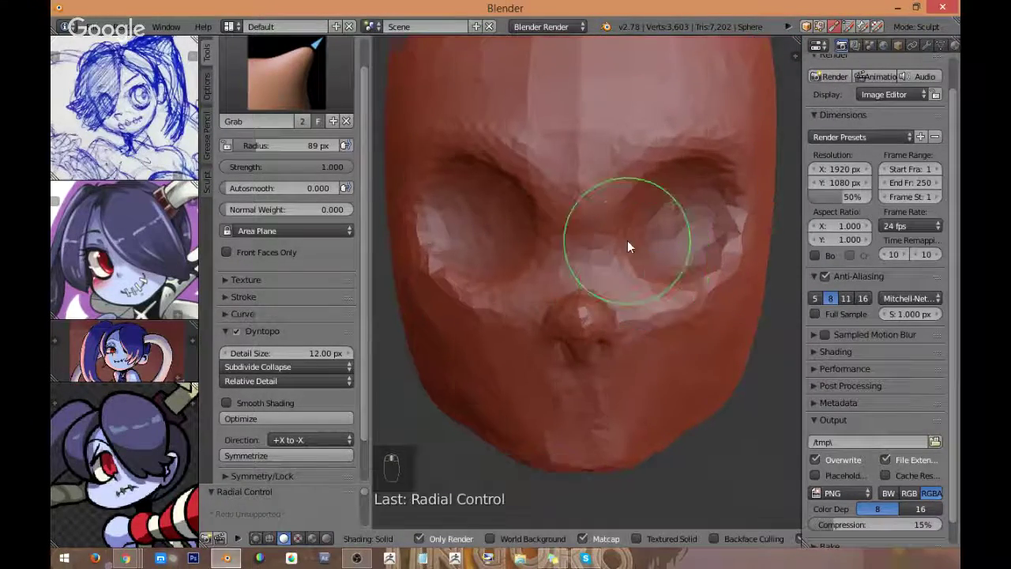
left_click_drag(623, 244, 658, 198)
middle_click_drag(658, 198, 617, 230)
left_click_drag(616, 225, 604, 203)
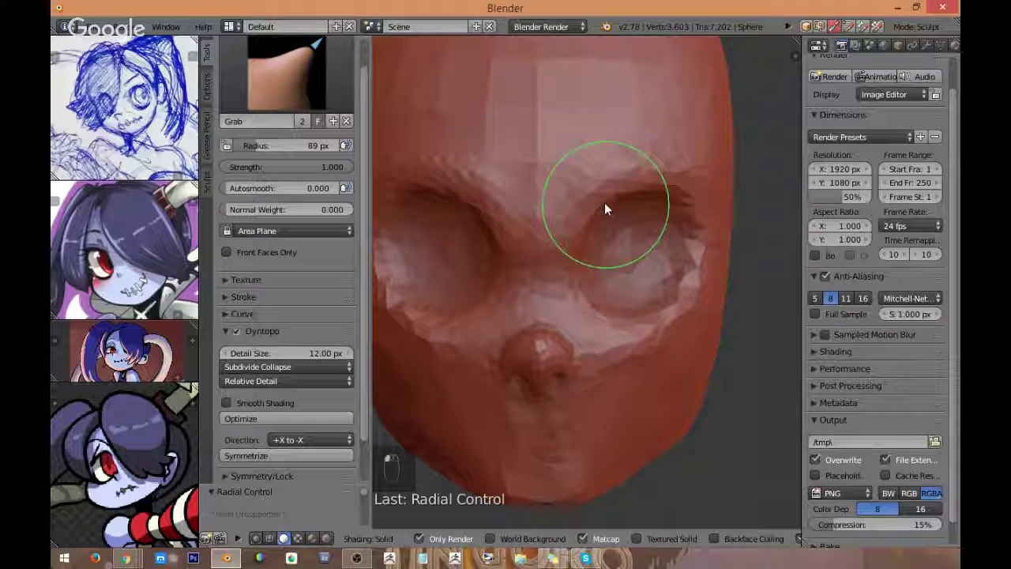
mouse_move(680, 209)
left_mouse_down()
mouse_move(682, 251)
mouse_move(679, 231)
mouse_move(675, 277)
mouse_move(651, 322)
left_mouse_up()
mouse_move(652, 326)
middle_mouse_down()
mouse_move(650, 293)
mouse_move(663, 312)
mouse_move(636, 343)
mouse_move(661, 268)
middle_mouse_up()
left_click_drag(661, 269, 667, 254)
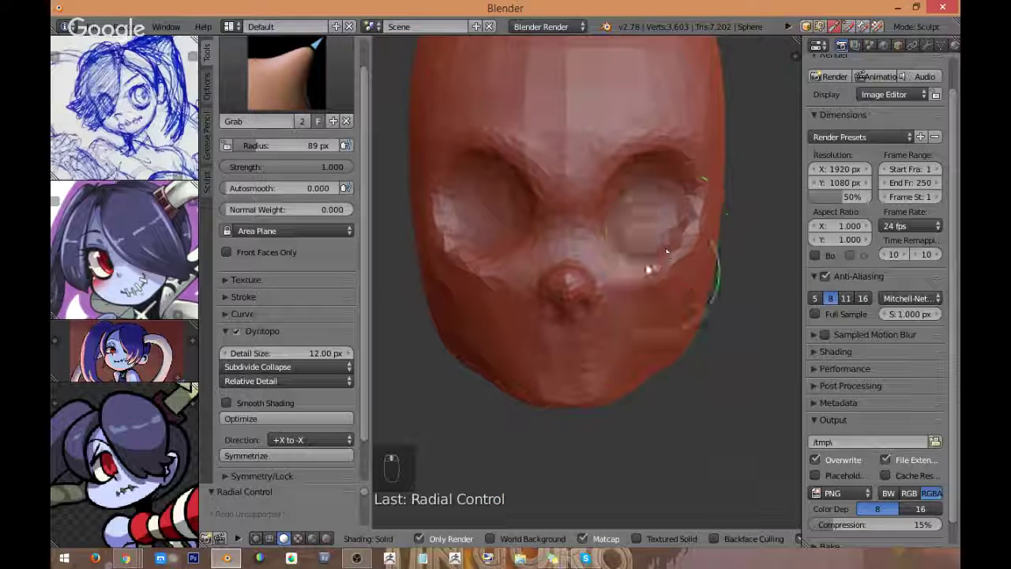
Step: Build up the cheek below the eye socket with the Clay Strips brush at 59 px radius
left_click(287, 107)
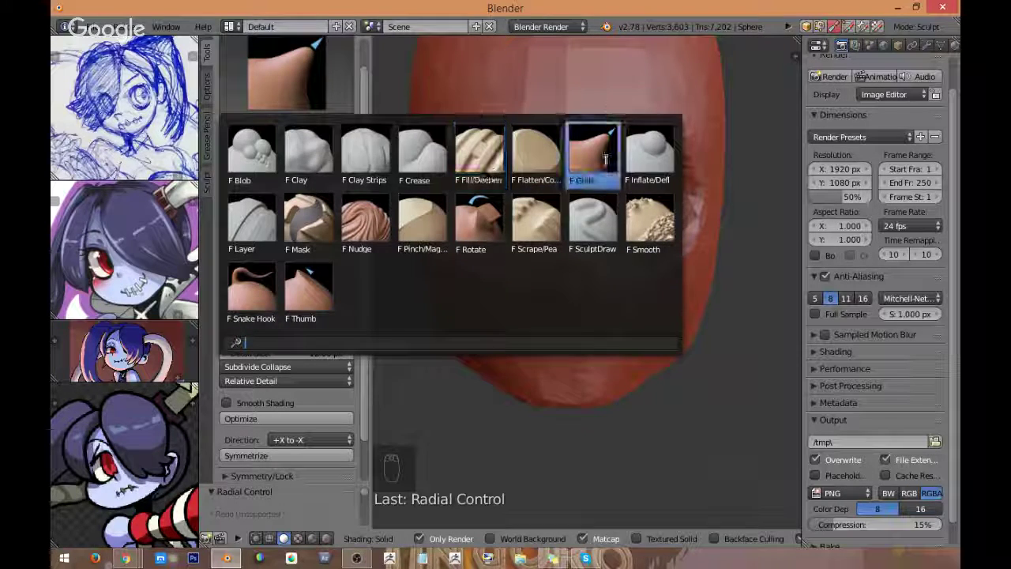
left_click(362, 156)
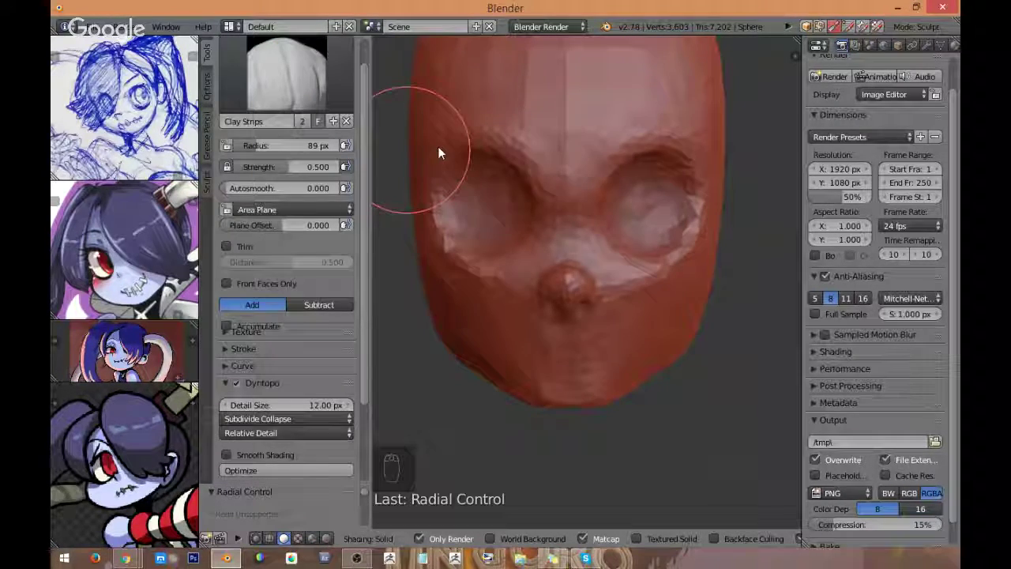
scroll(437, 148, "up", 2)
left_click_drag(660, 283, 668, 300)
key("f")
left_click(644, 300)
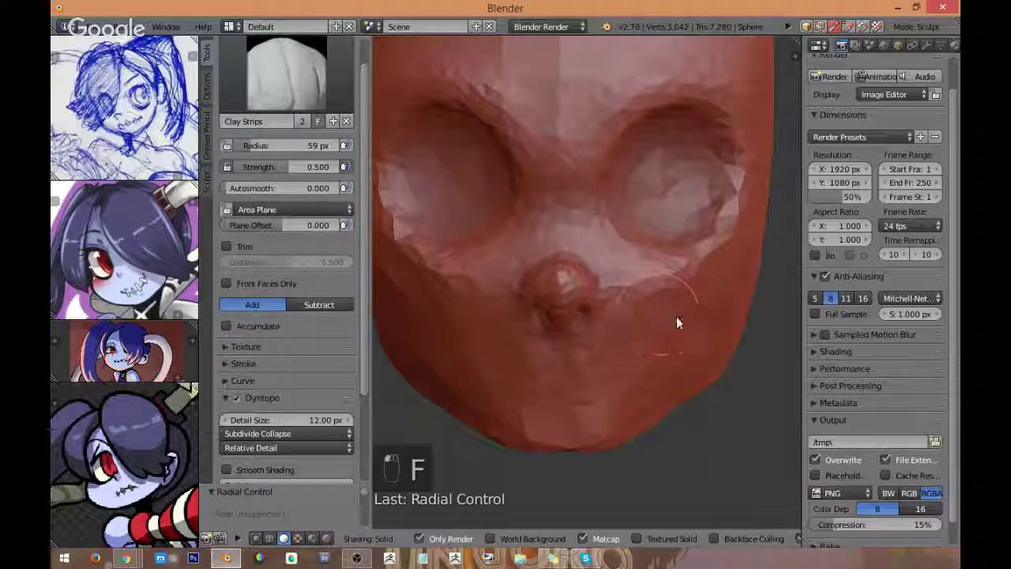
middle_click_drag(715, 269, 627, 257)
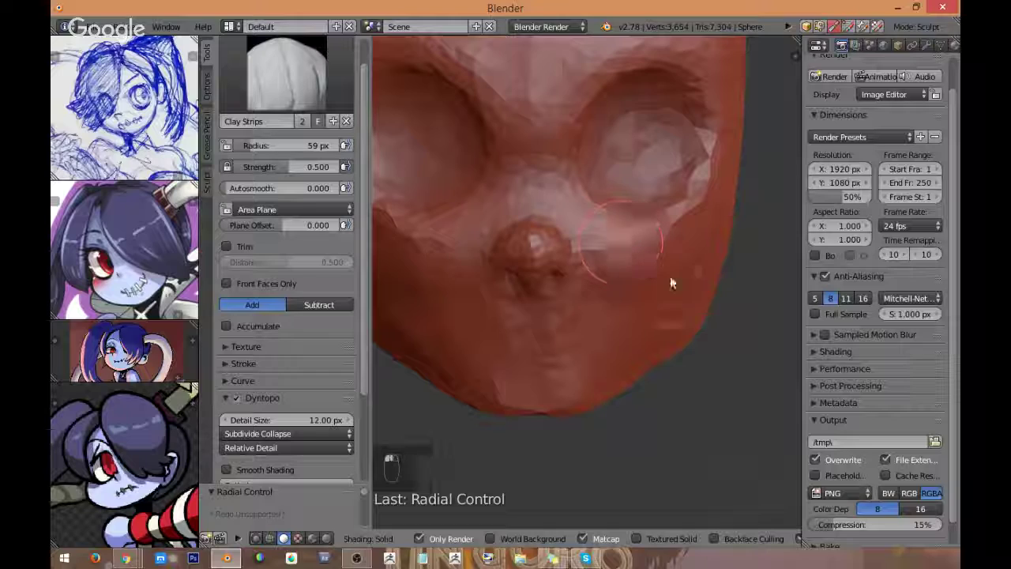
left_click_drag(667, 290, 672, 254)
middle_click_drag(672, 254, 609, 267)
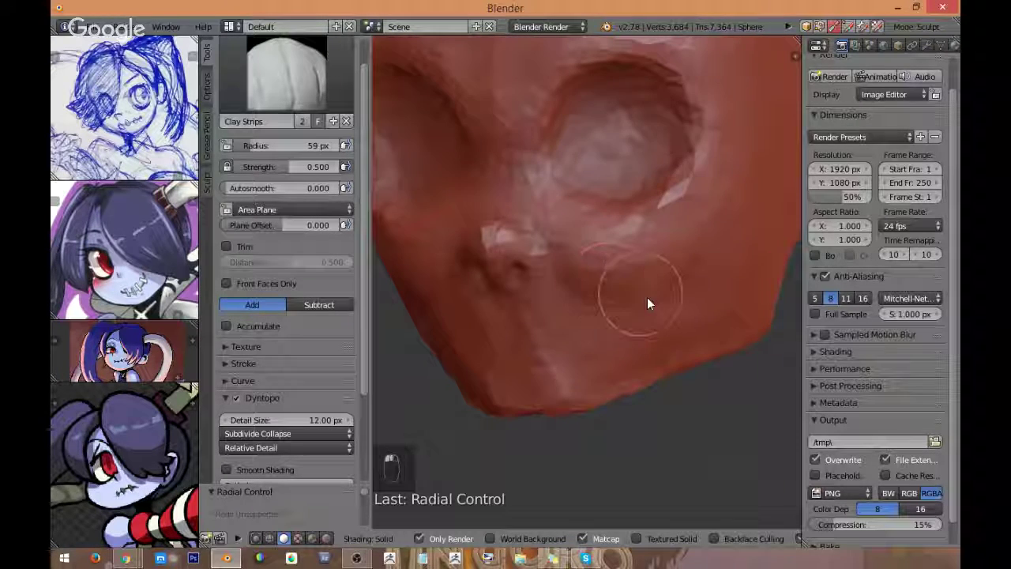
mouse_move(647, 298)
left_mouse_down()
mouse_move(609, 284)
mouse_move(643, 281)
mouse_move(638, 294)
mouse_move(589, 259)
mouse_move(624, 262)
left_mouse_up()
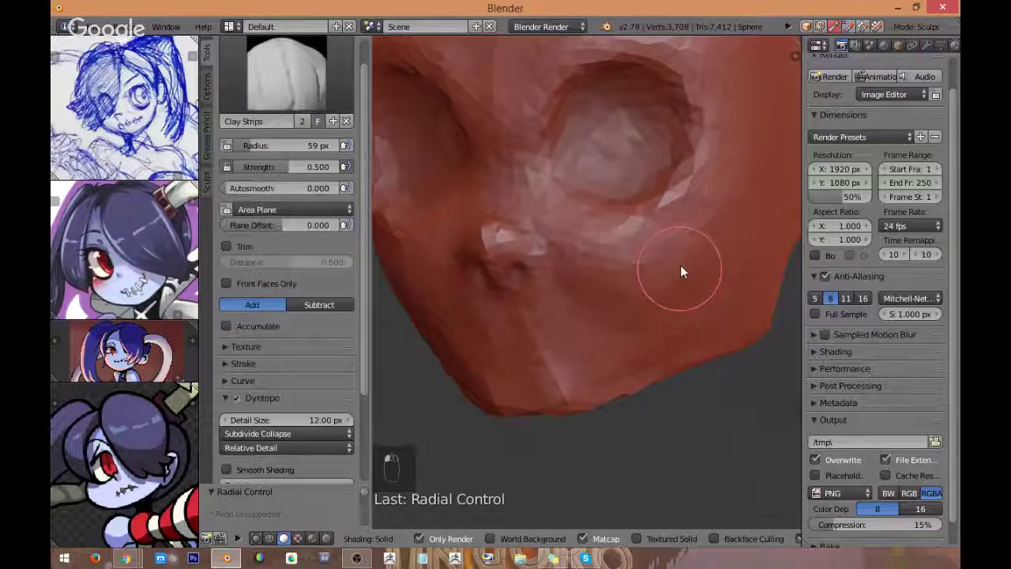
Step: Smooth the built-up cheek surface between the eye socket and the jaw
middle_click_drag(680, 265, 612, 259)
mouse_move(563, 251)
left_mouse_down("shift")
mouse_move(560, 266)
mouse_move(598, 293)
left_mouse_up("shift")
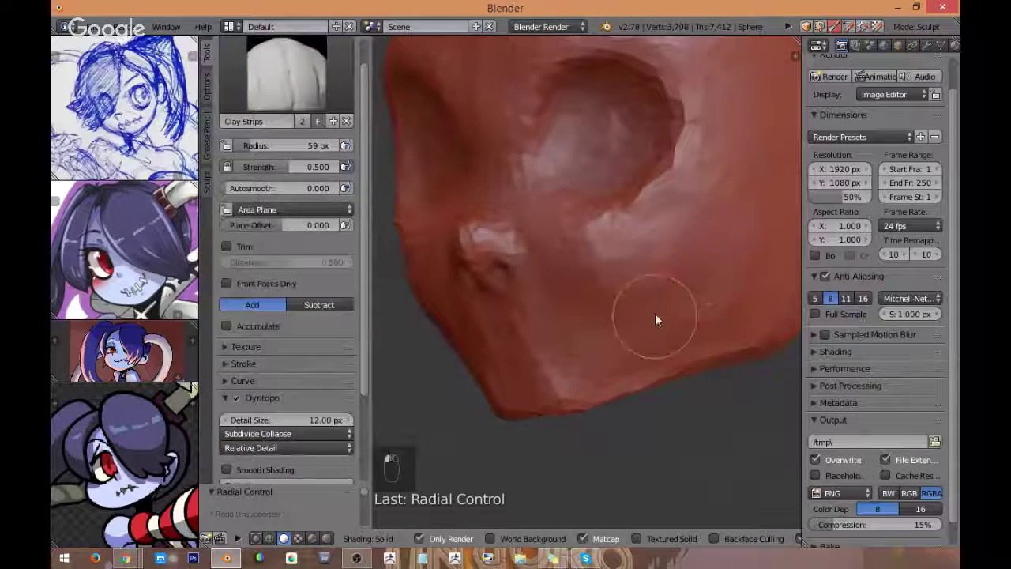
middle_click_drag(686, 269, 620, 284)
mouse_move(630, 222)
middle_mouse_down()
mouse_move(672, 223)
mouse_move(622, 248)
middle_mouse_up()
mouse_move(638, 282)
middle_mouse_down()
mouse_move(688, 264)
mouse_move(619, 273)
mouse_move(634, 262)
mouse_move(588, 279)
middle_mouse_up()
key("KP_1")
left_click_drag(652, 276, 685, 270)
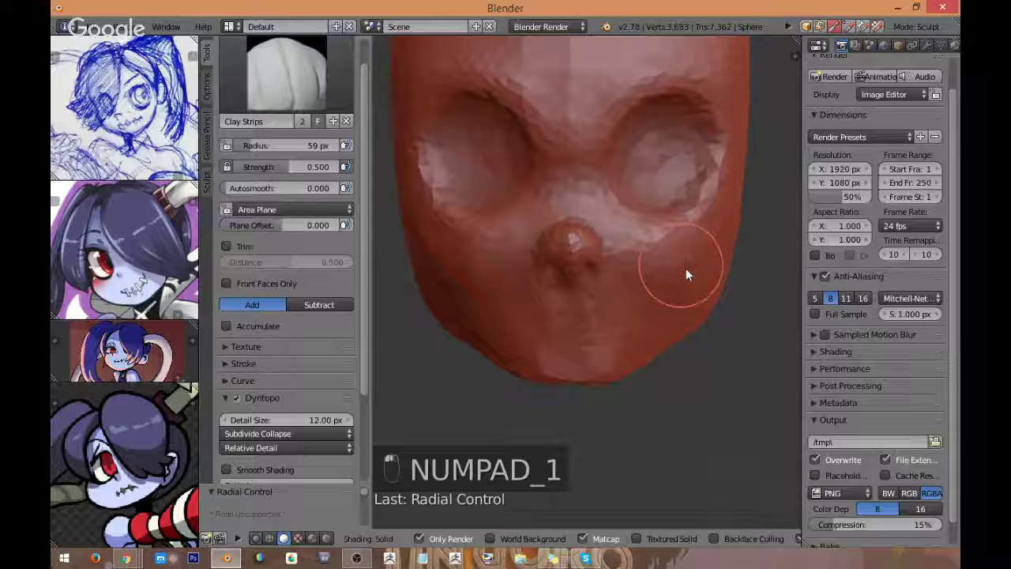
Step: Add volume along the lower eye socket rim beside the nose with the Clay Strips brush
middle_click_drag(685, 270, 619, 266)
left_click_drag(620, 273, 661, 252)
scroll(640, 202, "up", 2)
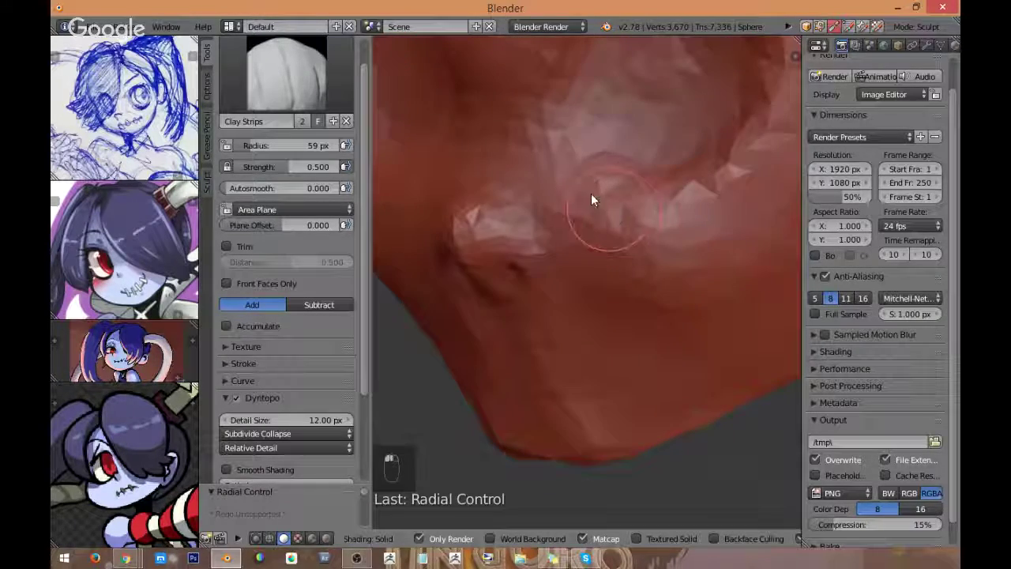
left_click_drag(590, 200, 652, 255)
middle_click_drag(652, 255, 637, 260)
key("KP_1")
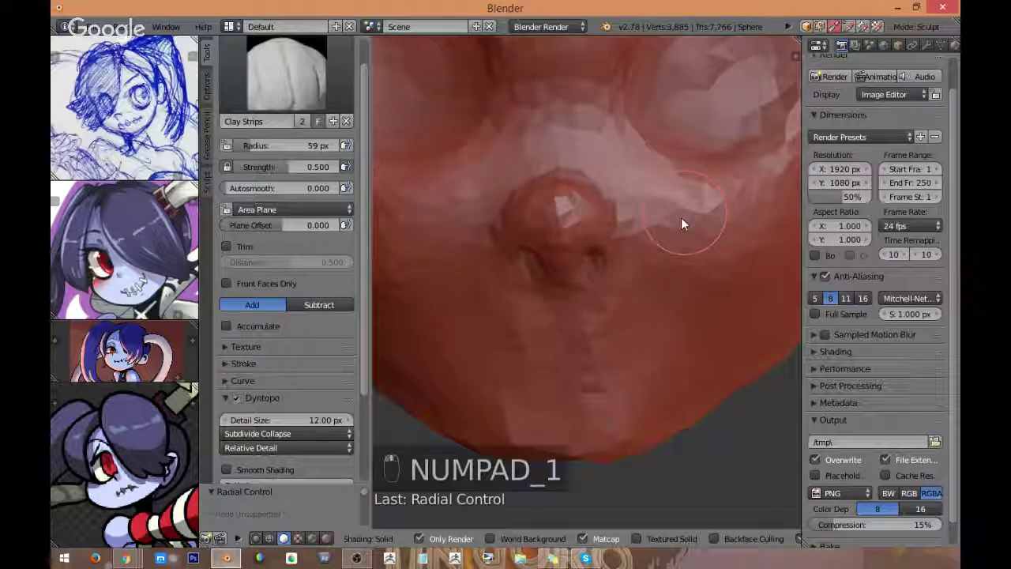
scroll(652, 276, "down", 4)
mouse_move(682, 330)
middle_mouse_down("shift")
mouse_move(670, 306)
mouse_move(601, 313)
mouse_move(615, 309)
middle_mouse_up("shift")
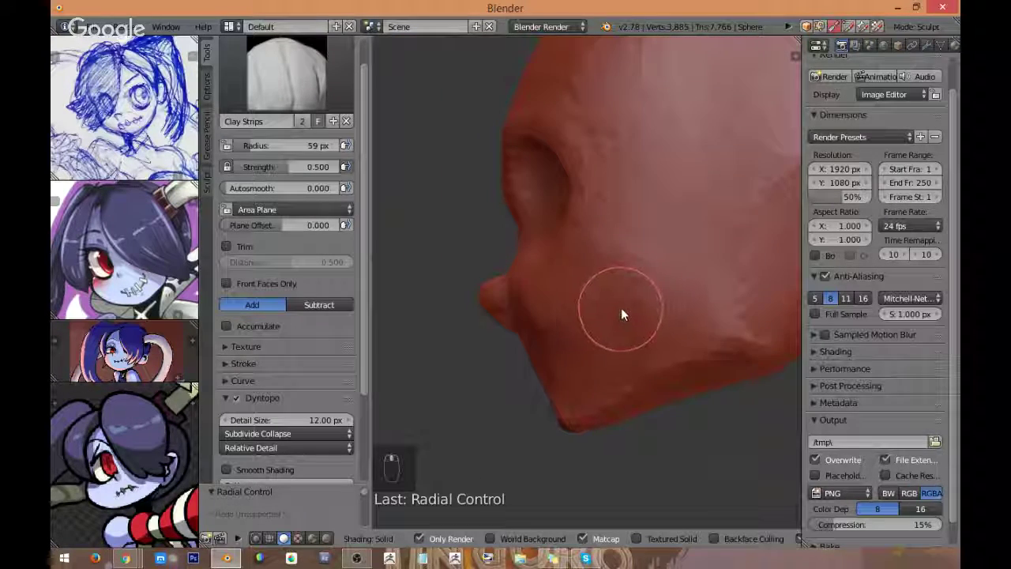
key("KP_1")
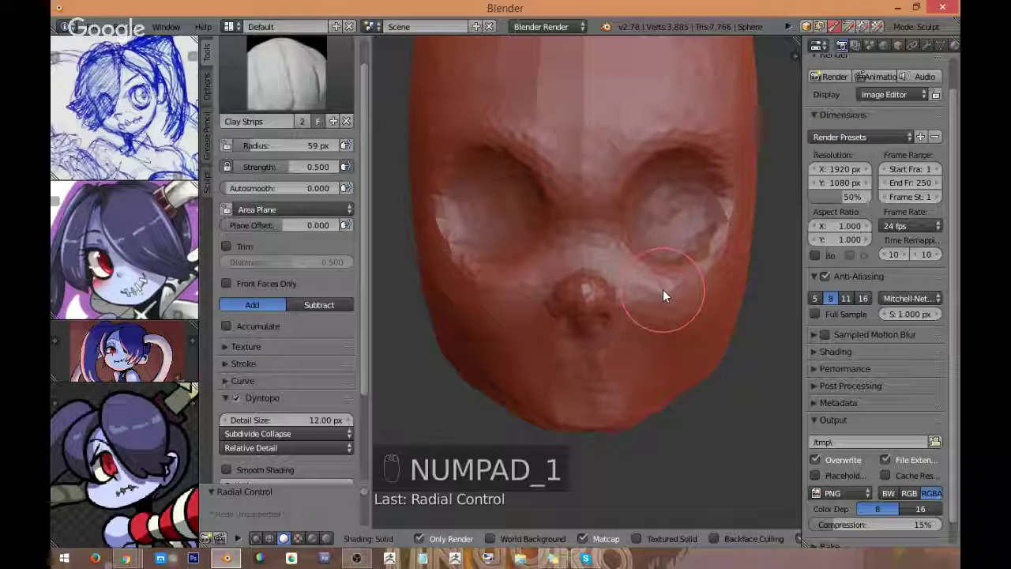
Step: Push in the underside of the skull behind the jaw in the side view with the Grab brush at 145 px radius
key("KP_3")
scroll(638, 242, "down", 2)
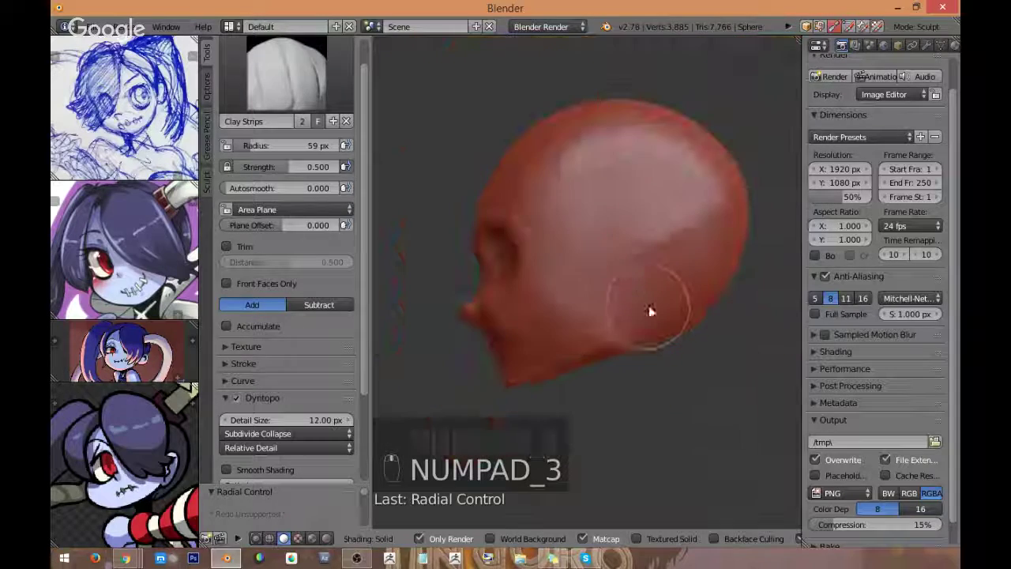
left_click(305, 98)
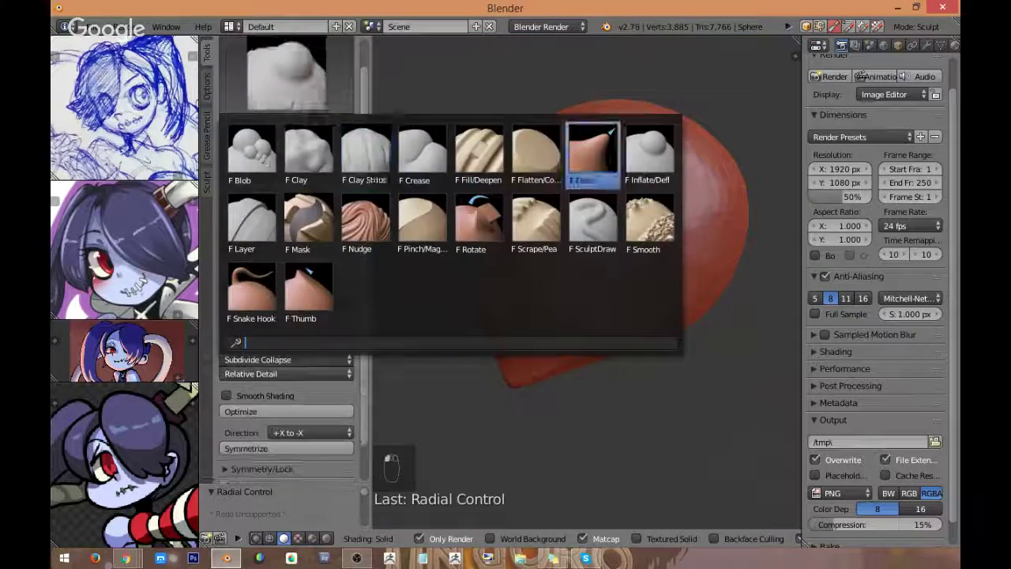
left_click(589, 176)
key("f")
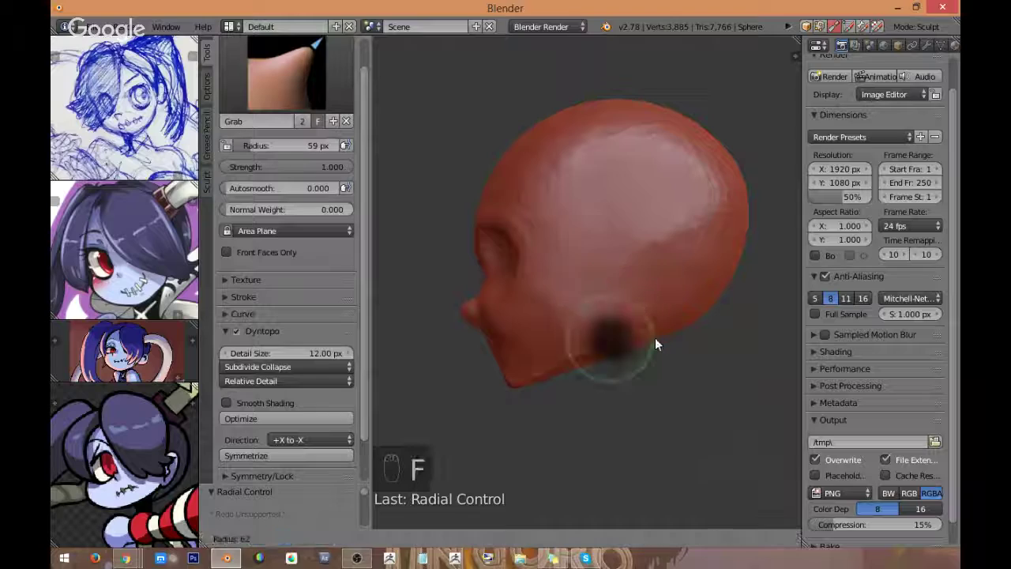
left_click(670, 334)
key("f")
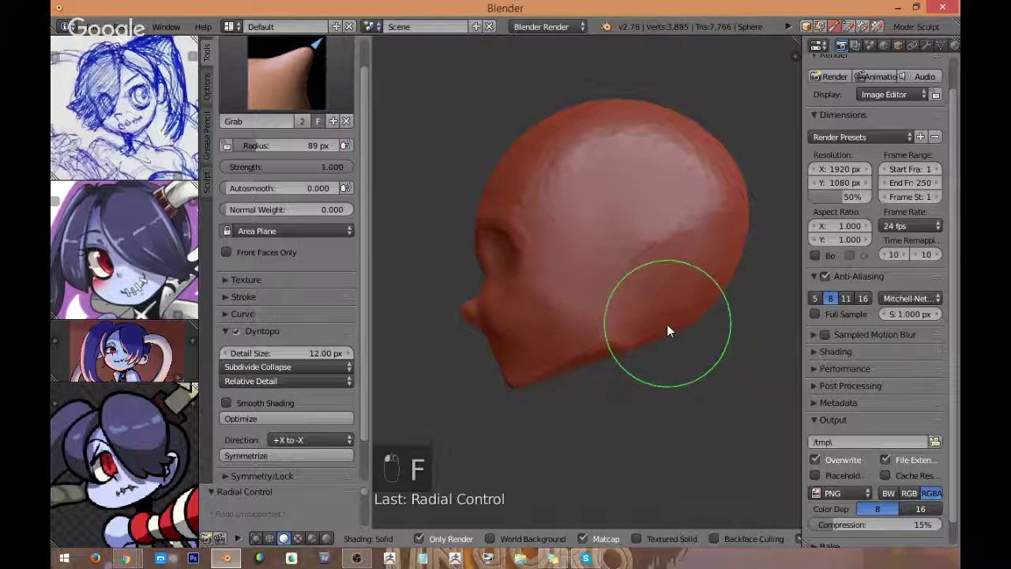
left_click(710, 322)
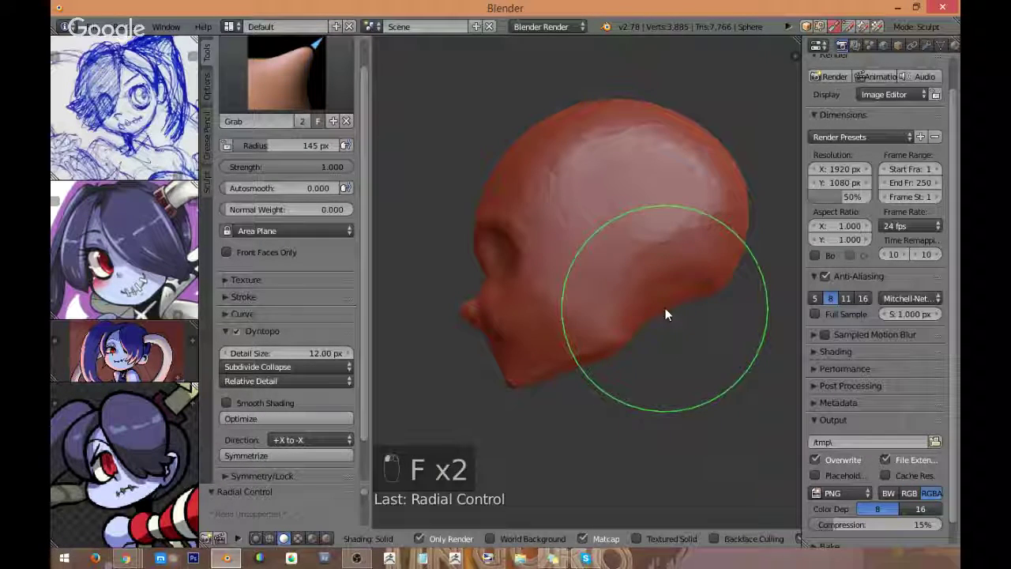
Step: Pull the back and top of the cranium inward in the side view with the Grab brush
left_click_drag(744, 186, 734, 206)
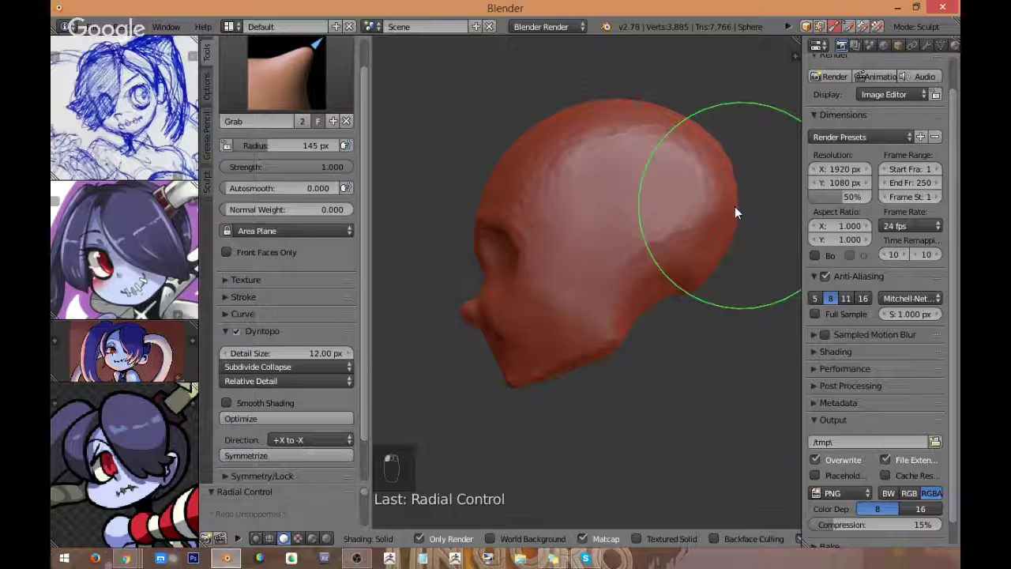
mouse_move(639, 107)
left_mouse_down()
mouse_move(610, 105)
mouse_move(502, 158)
mouse_move(530, 139)
mouse_move(462, 244)
mouse_move(584, 192)
mouse_move(490, 181)
left_mouse_up()
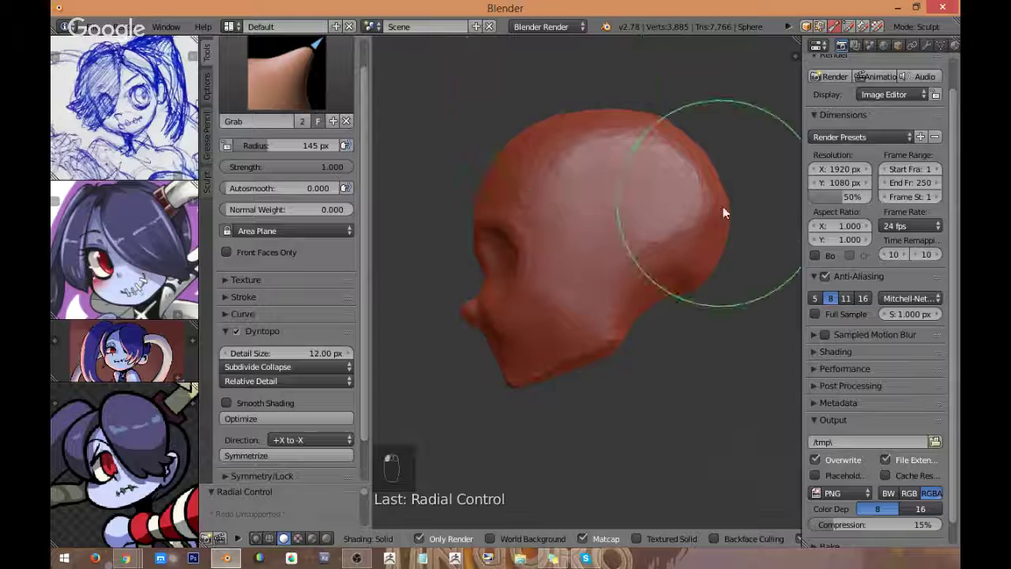
key("s")
key("g")
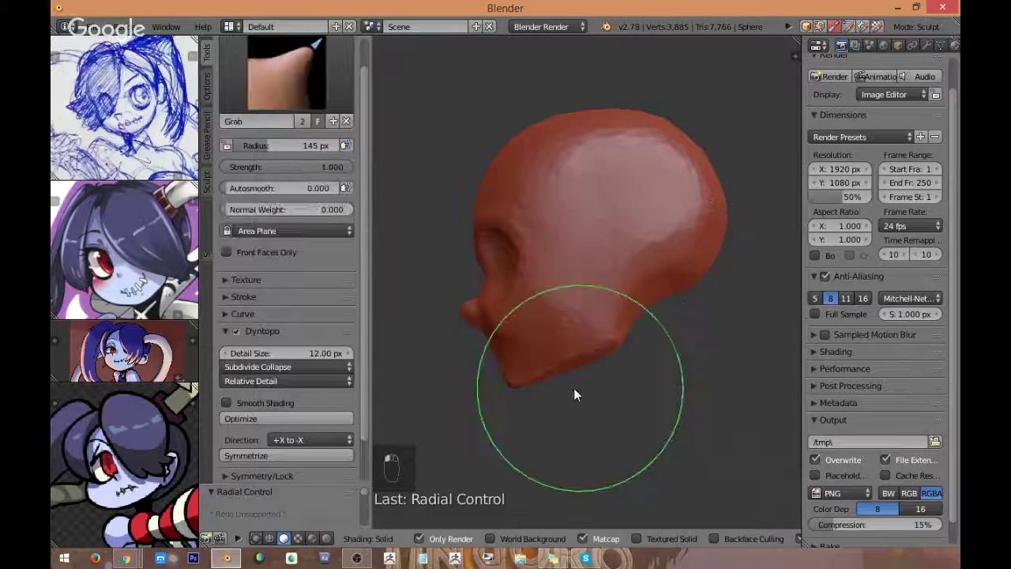
Step: Nudge the chin slightly forward with the Grab brush at 108 px radius and check the head from the front
key("f")
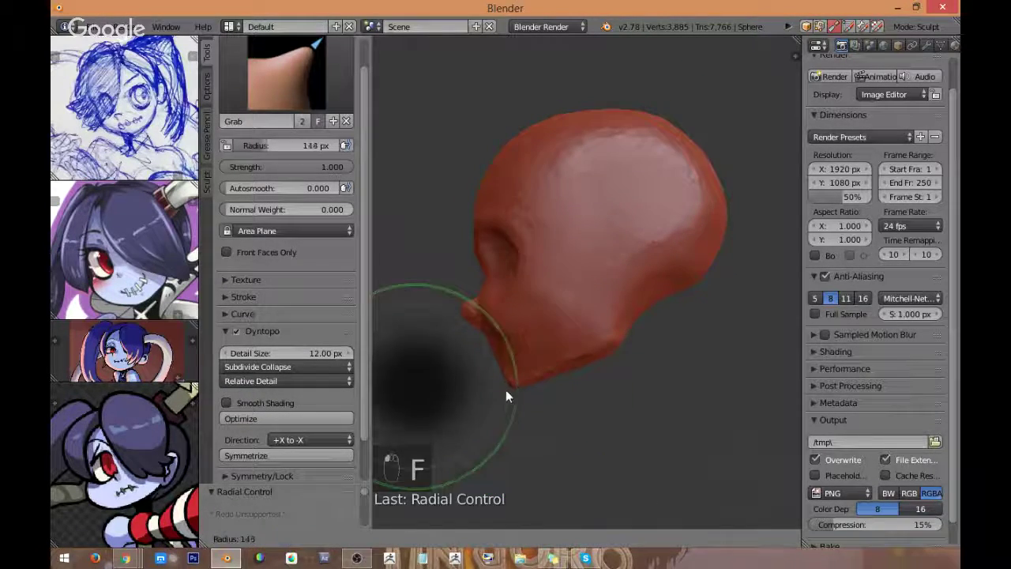
left_click(510, 387)
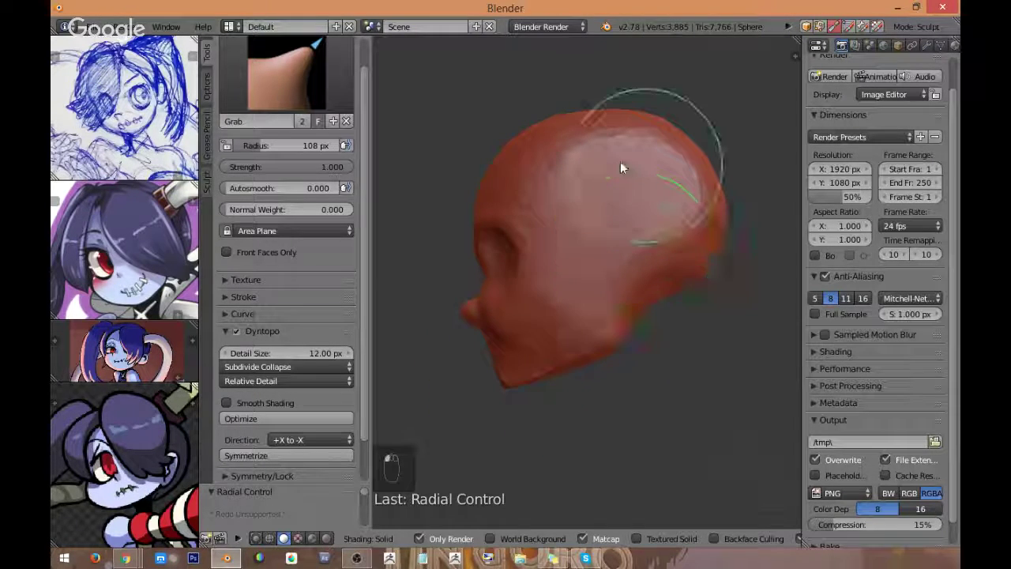
mouse_move(604, 266)
middle_mouse_down()
mouse_move(644, 297)
mouse_move(581, 243)
middle_mouse_up()
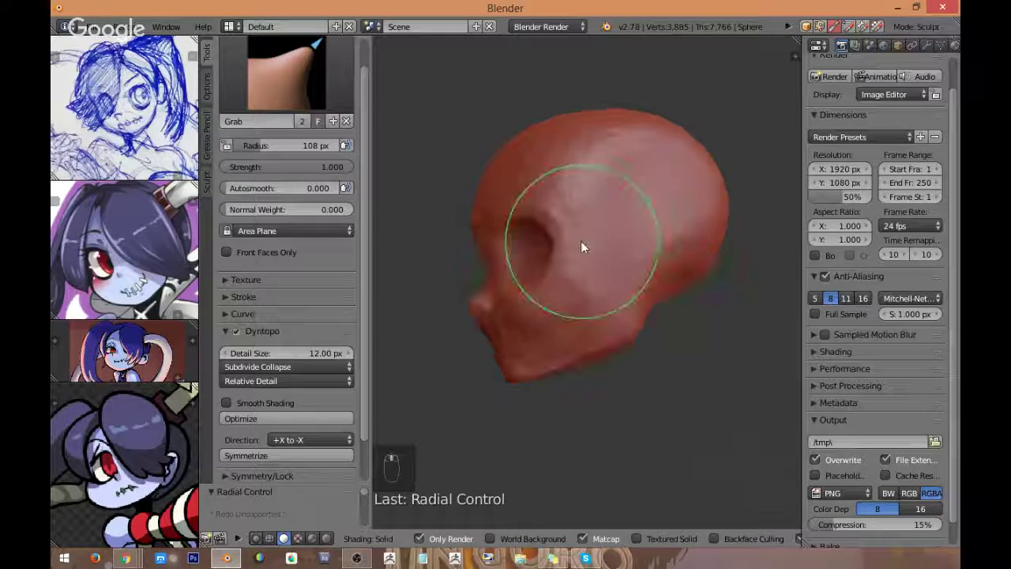
middle_click_drag(621, 282, 684, 337)
key("KP_1")
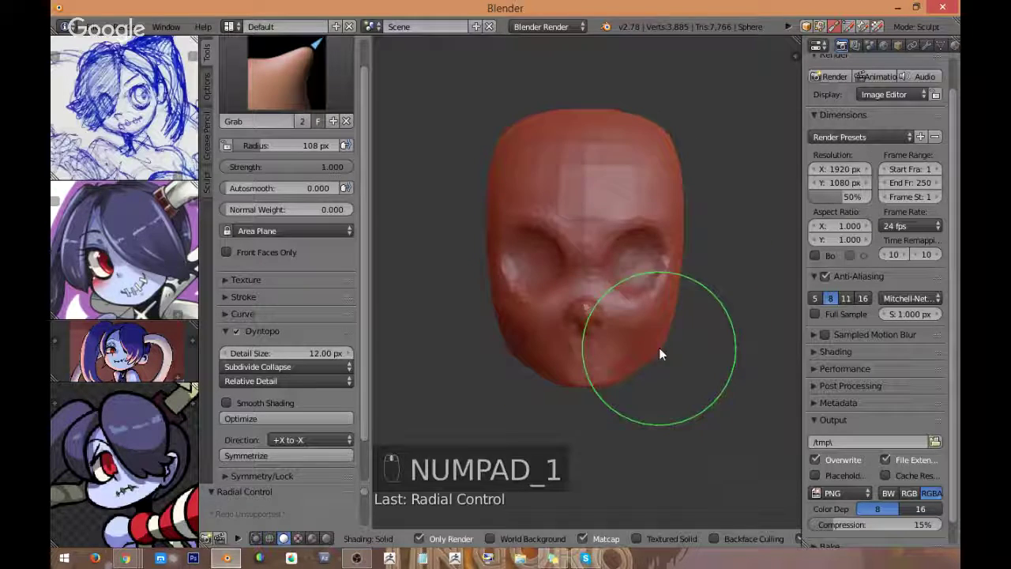
Step: Start saving the scene as a new file and go up to the Cosas 3D folder
left_click(96, 27)
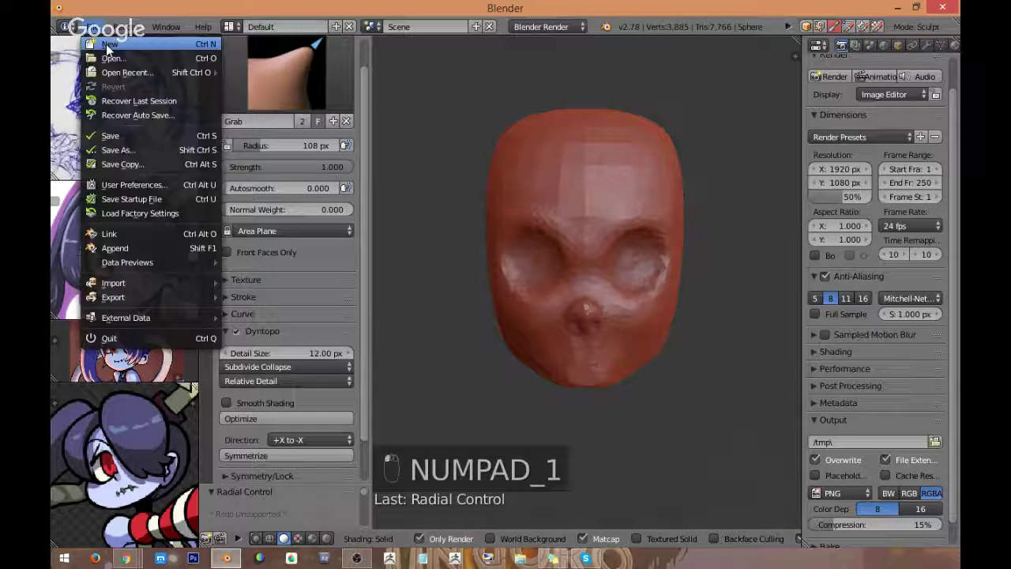
left_click(143, 151)
left_click(259, 98)
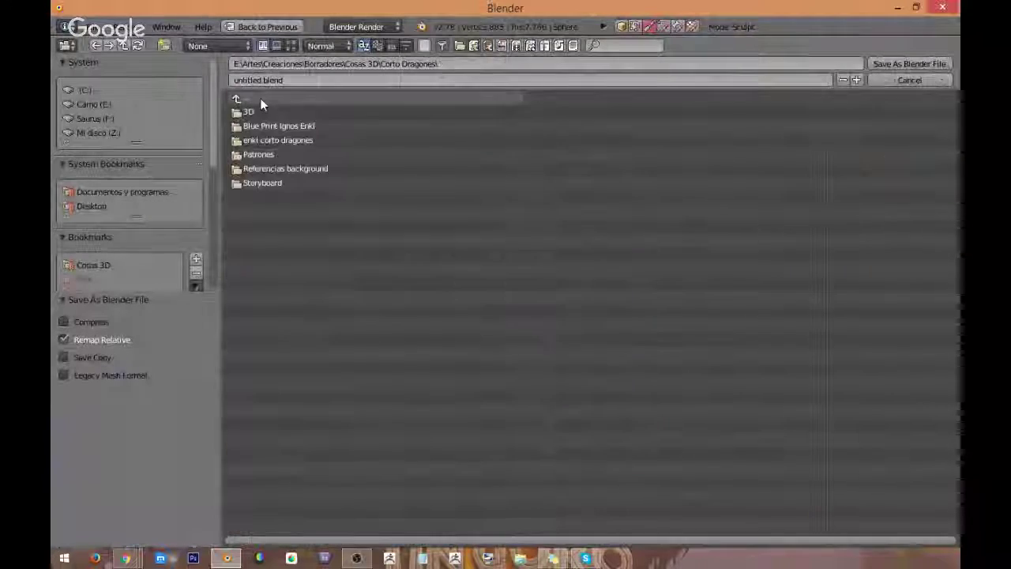
left_click(263, 98)
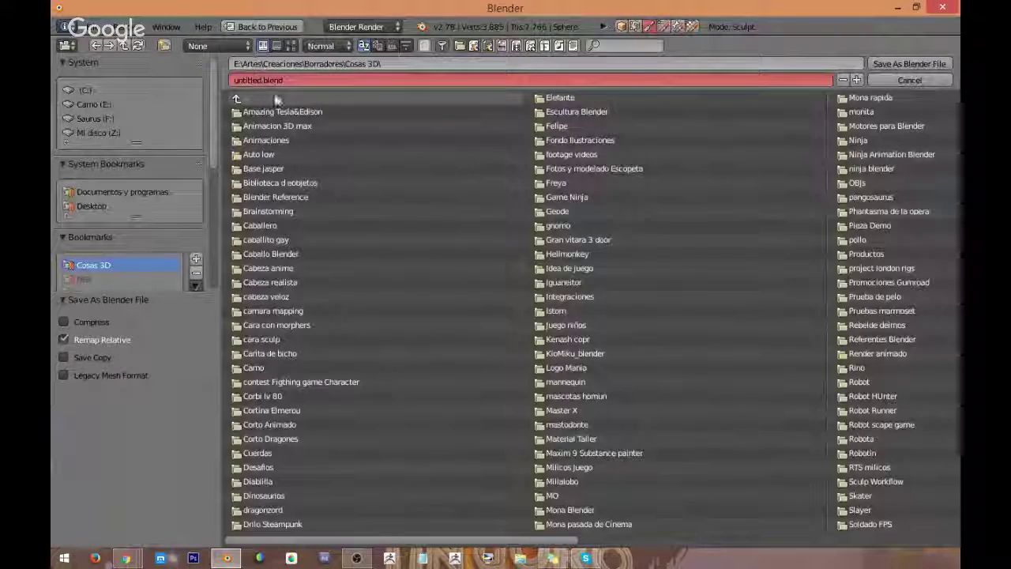
Step: Create a folder named "Patreon projects" inside the Cosas 3D folder
left_click(165, 45)
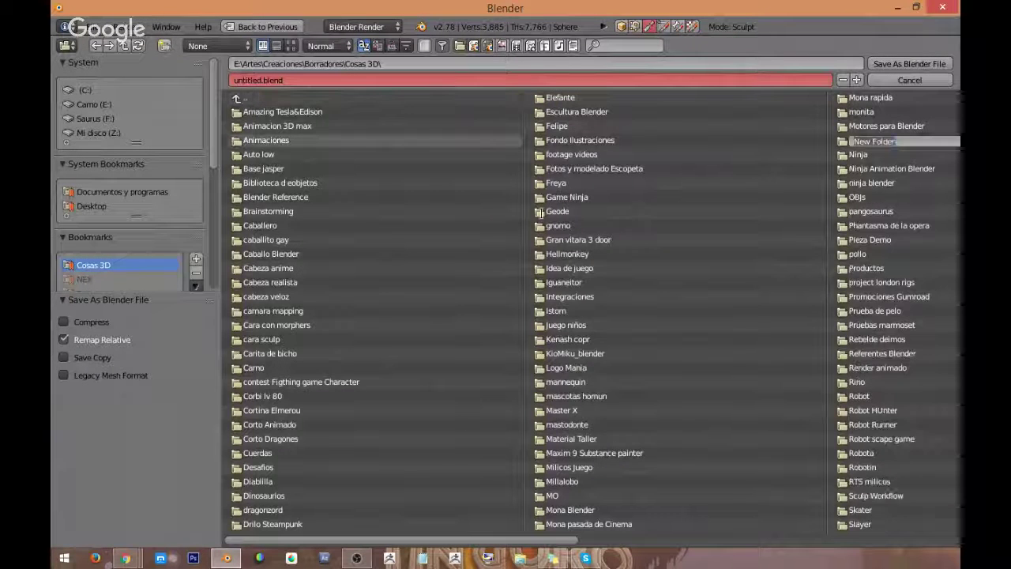
type("N")
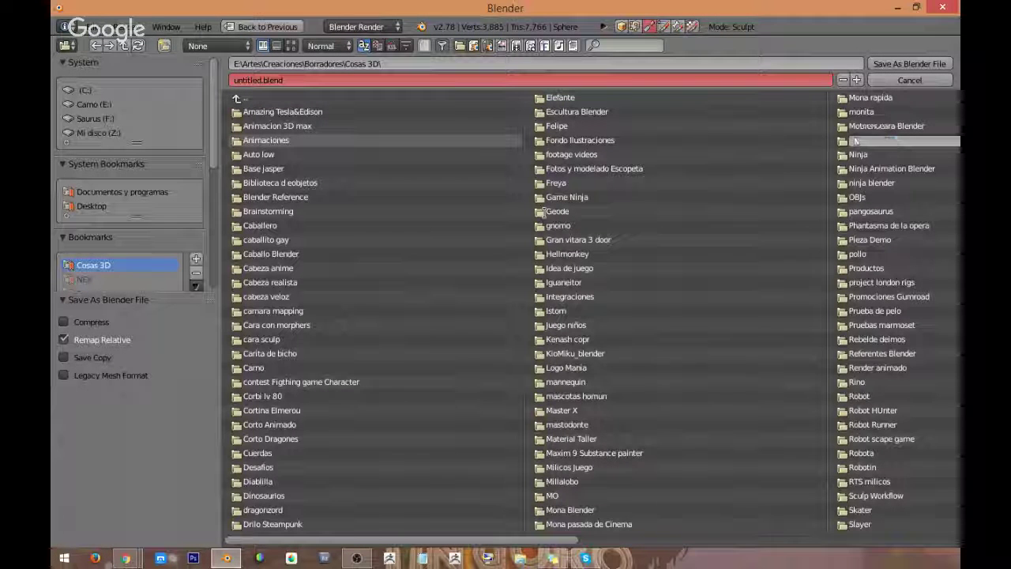
type("atr")
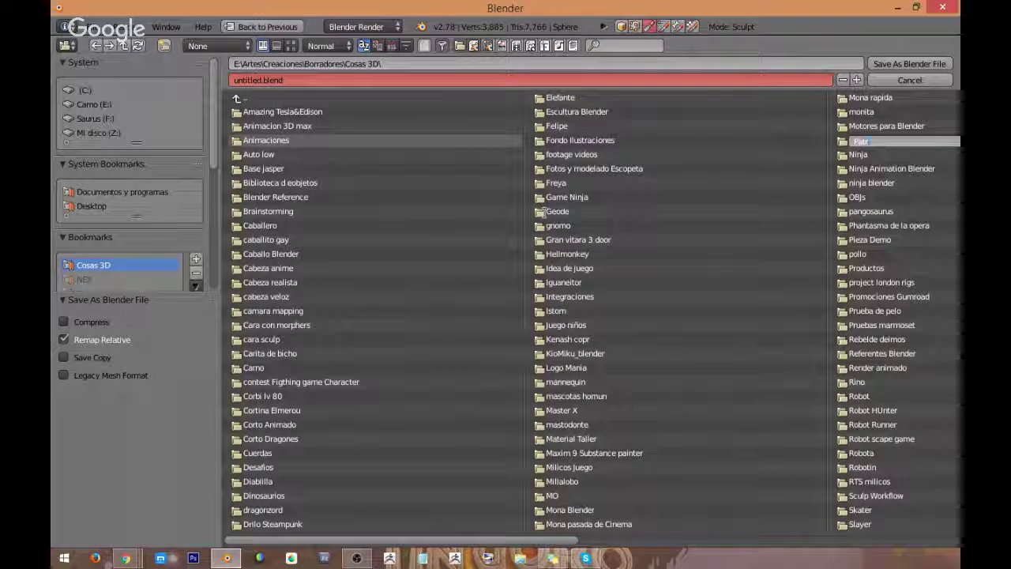
type("eon")
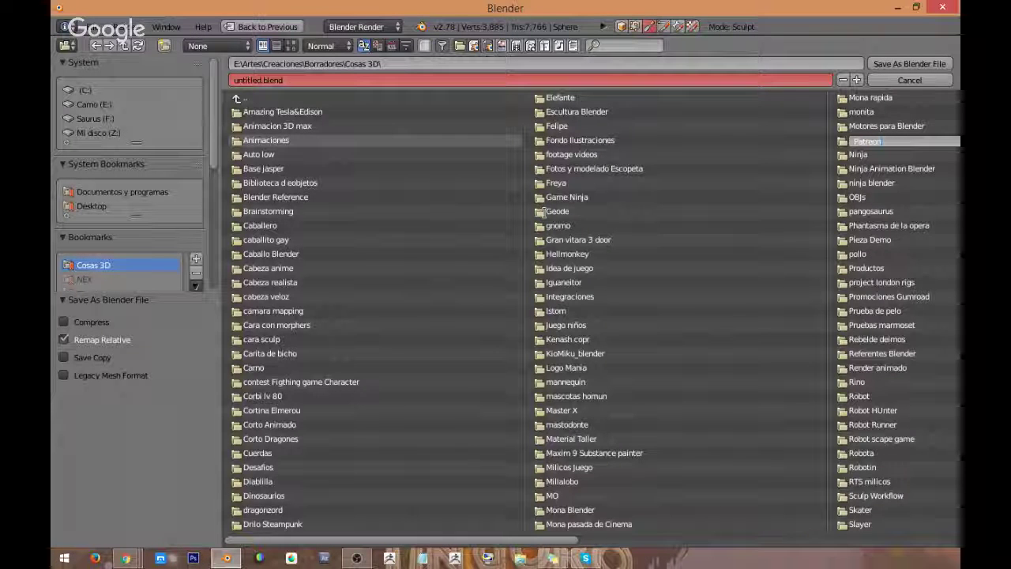
type(" projects")
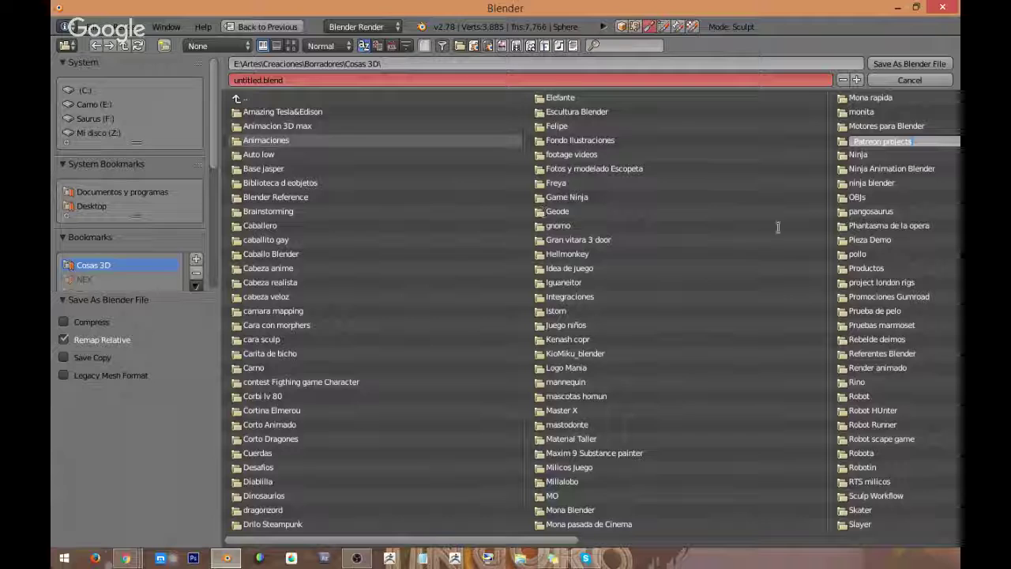
key("Return")
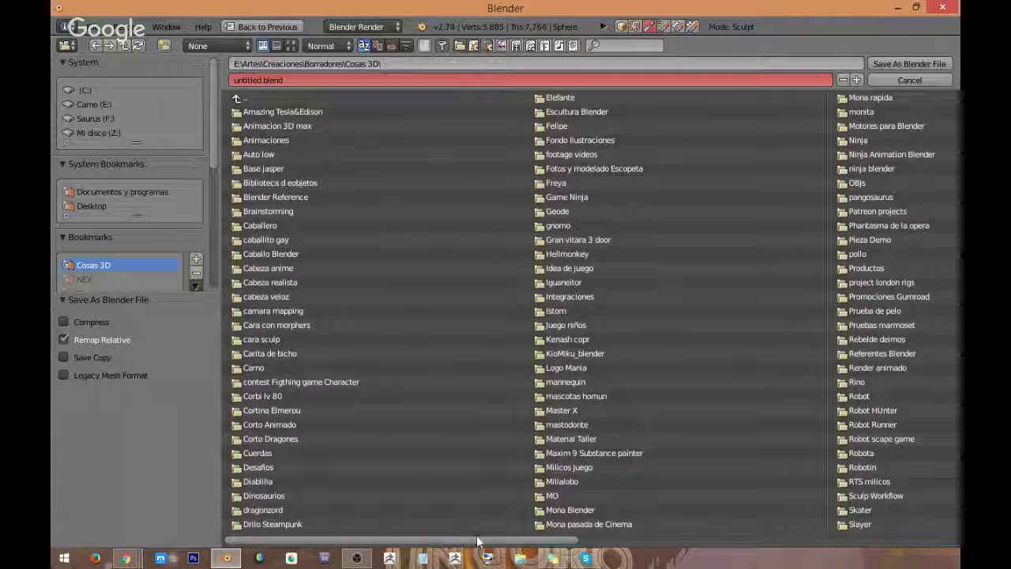
Step: Open the Patreon projects folder and create a folder named "August Squigly" inside it
left_click_drag(487, 545, 651, 531)
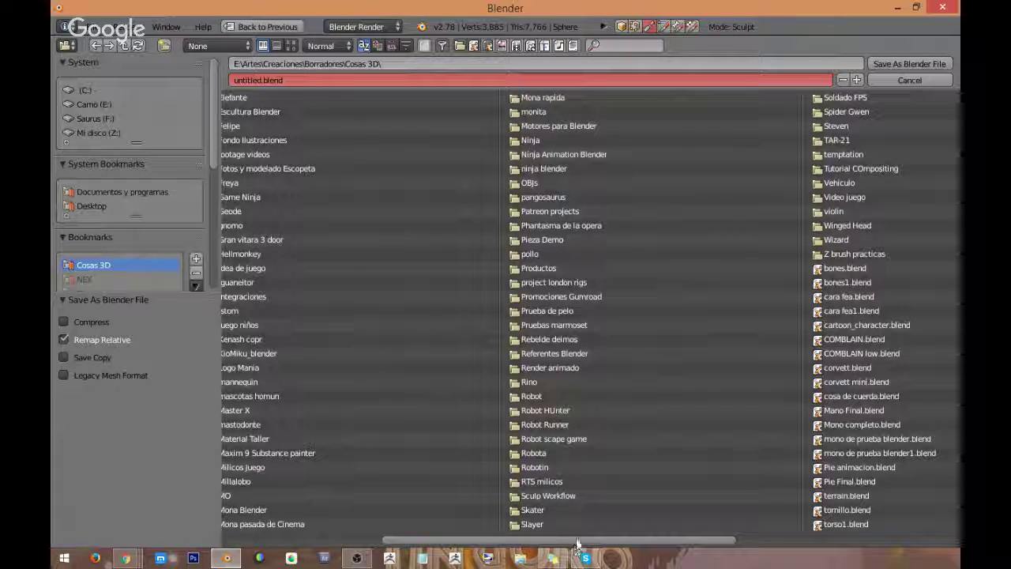
mouse_move(577, 541)
left_mouse_down()
mouse_move(561, 541)
mouse_move(566, 530)
mouse_move(581, 539)
mouse_move(572, 537)
left_mouse_up()
left_click(583, 214)
left_click(166, 47)
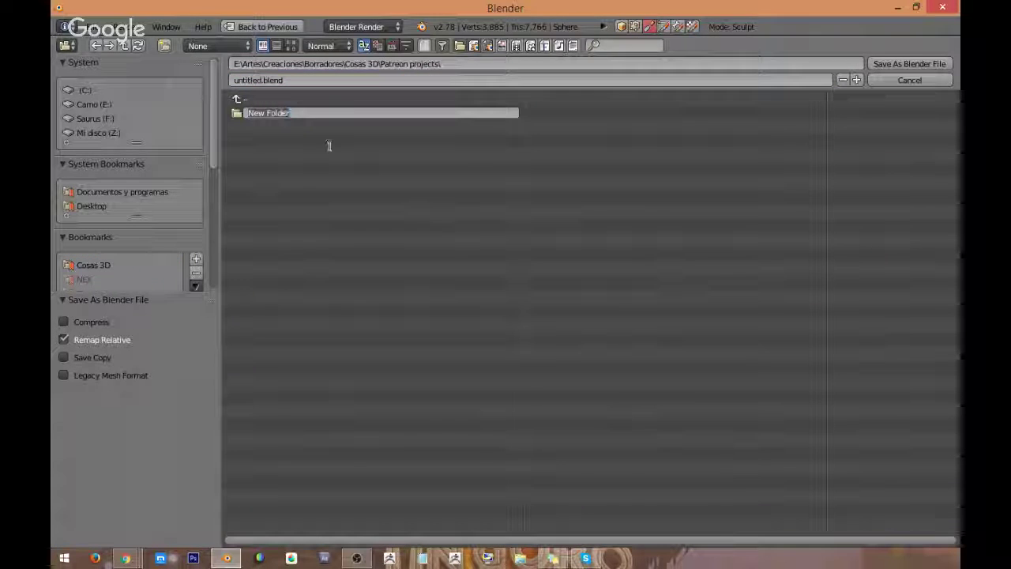
type("Alien")
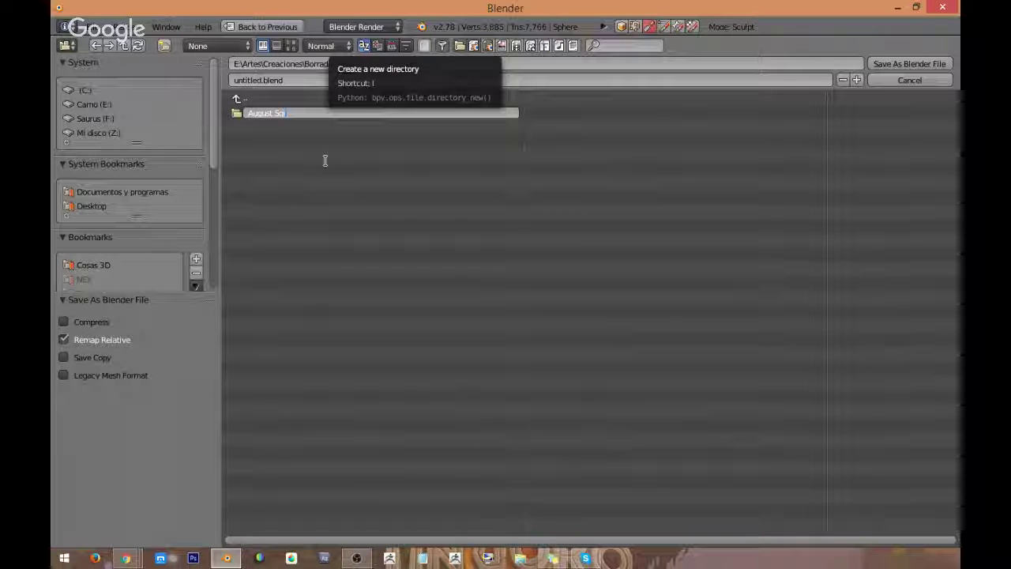
type("t Squigly")
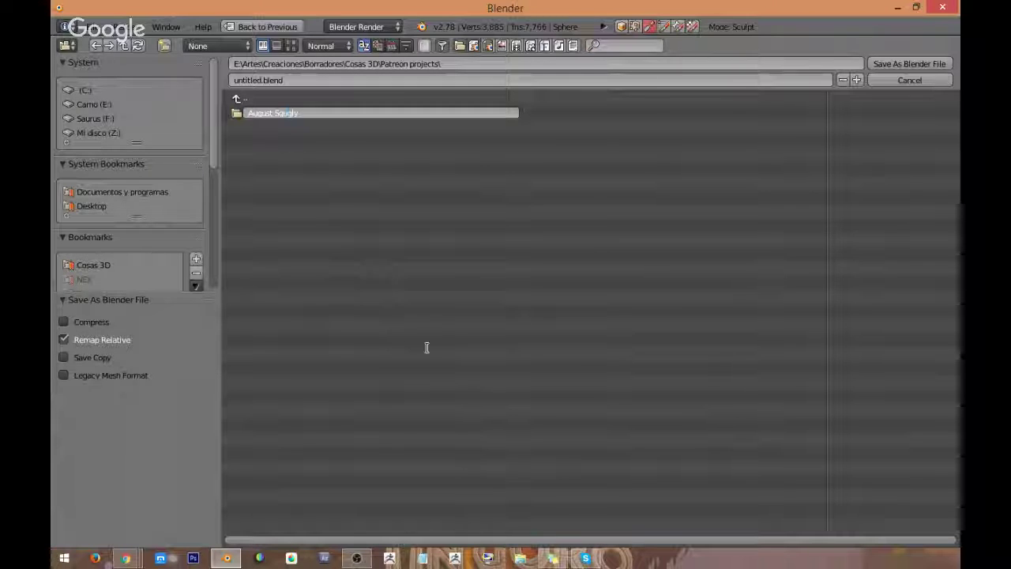
key("Return")
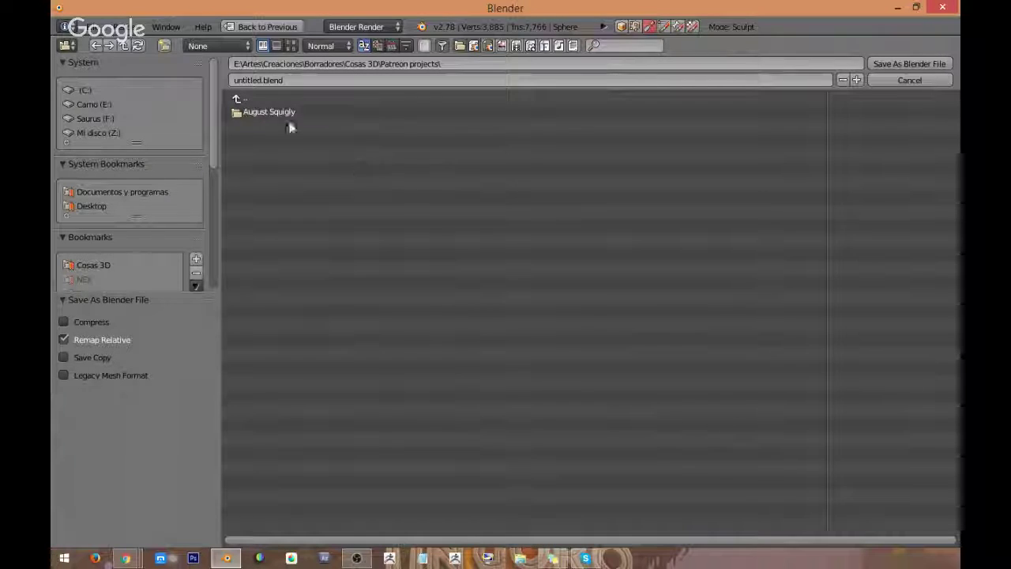
Step: Save the scene as squigly01.blend in the August Squigly folder
left_click(291, 113)
left_click(272, 80)
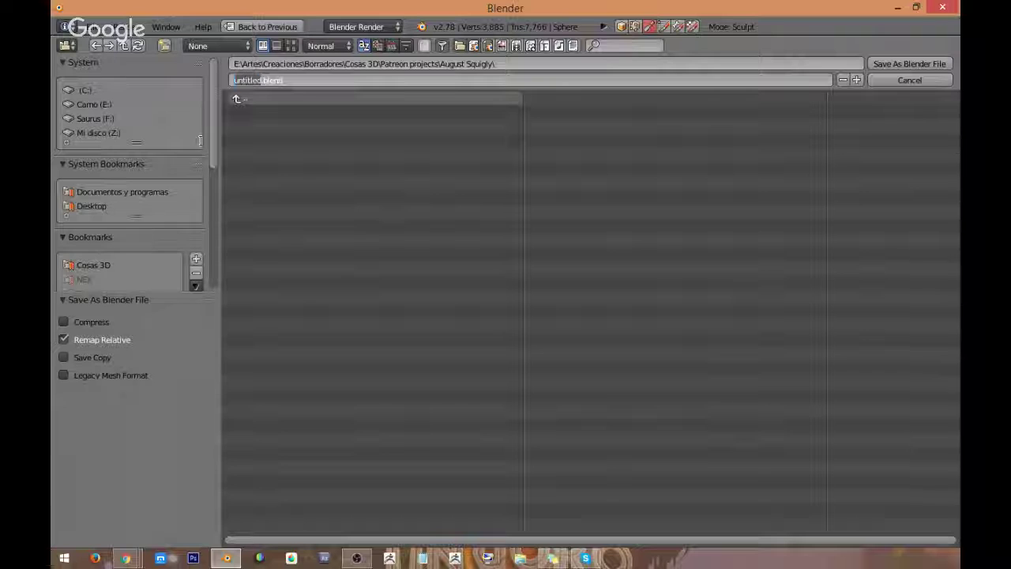
type("squigly")
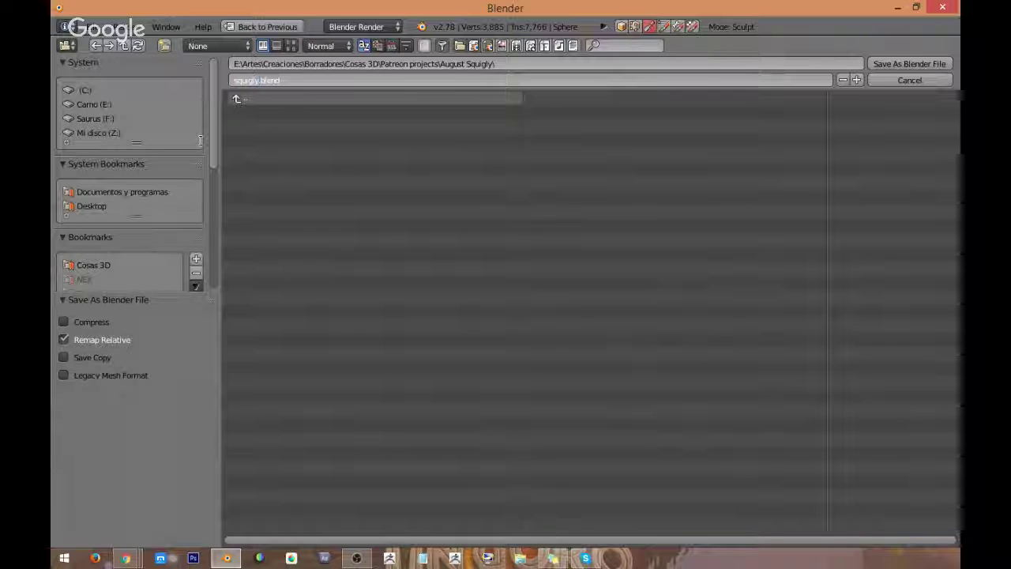
type("0")
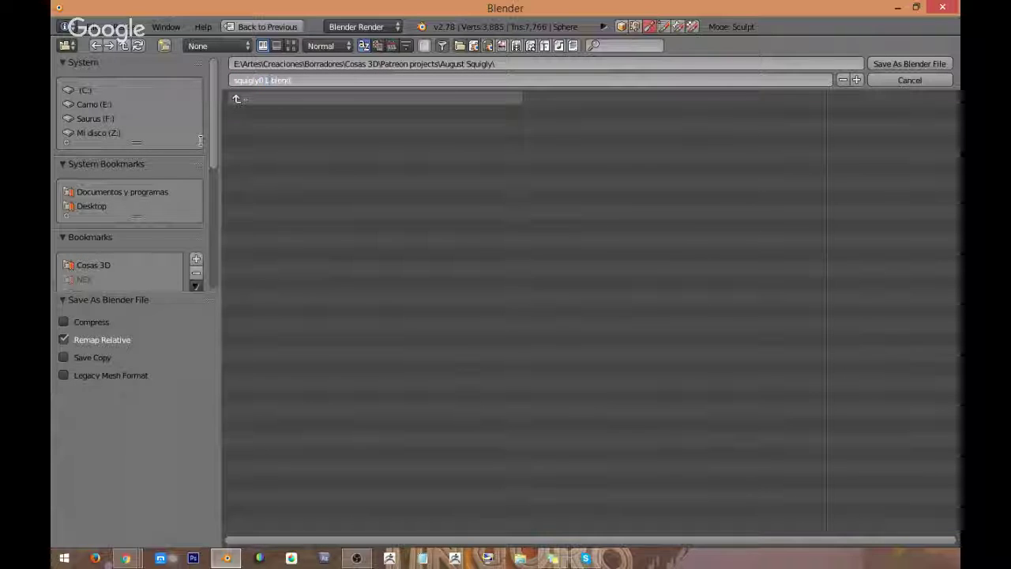
type("1")
key("Return")
left_click(908, 64)
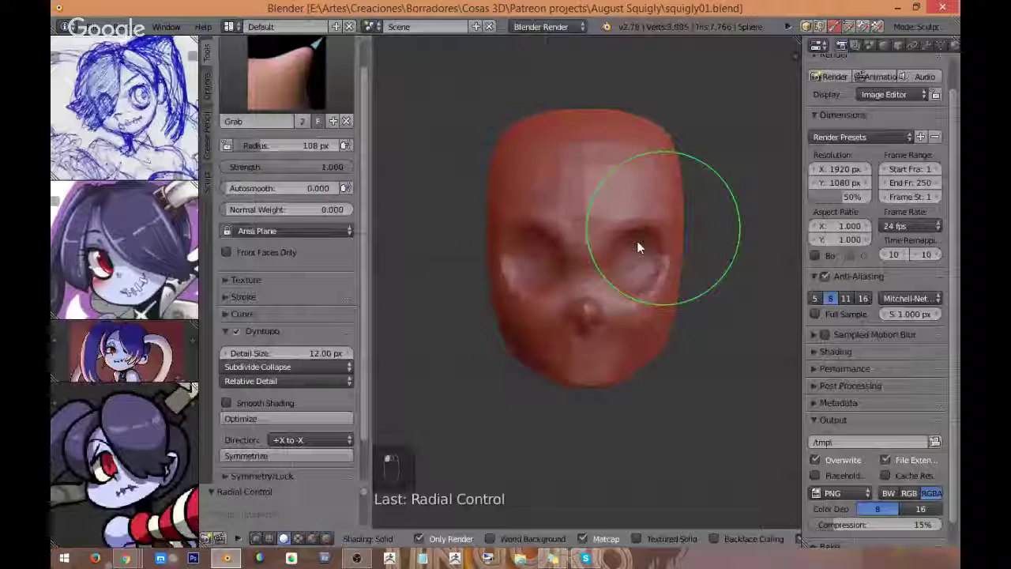
Step: Switch to Object Mode, add a UV sphere for the eyeball and scale it down to about 0.319
mouse_move(636, 241)
middle_mouse_down()
mouse_move(609, 293)
mouse_move(687, 287)
middle_mouse_up()
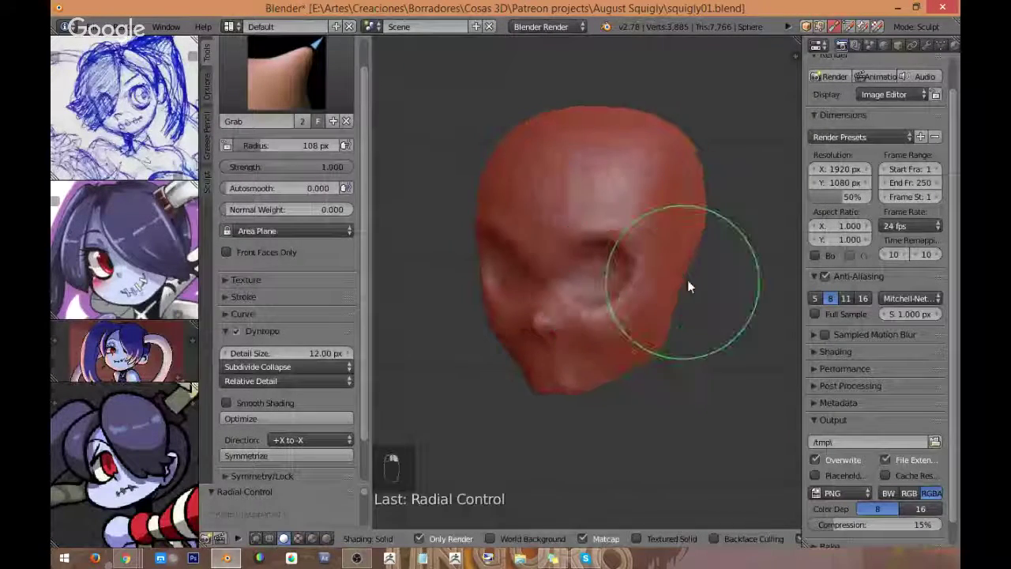
key("KP_1")
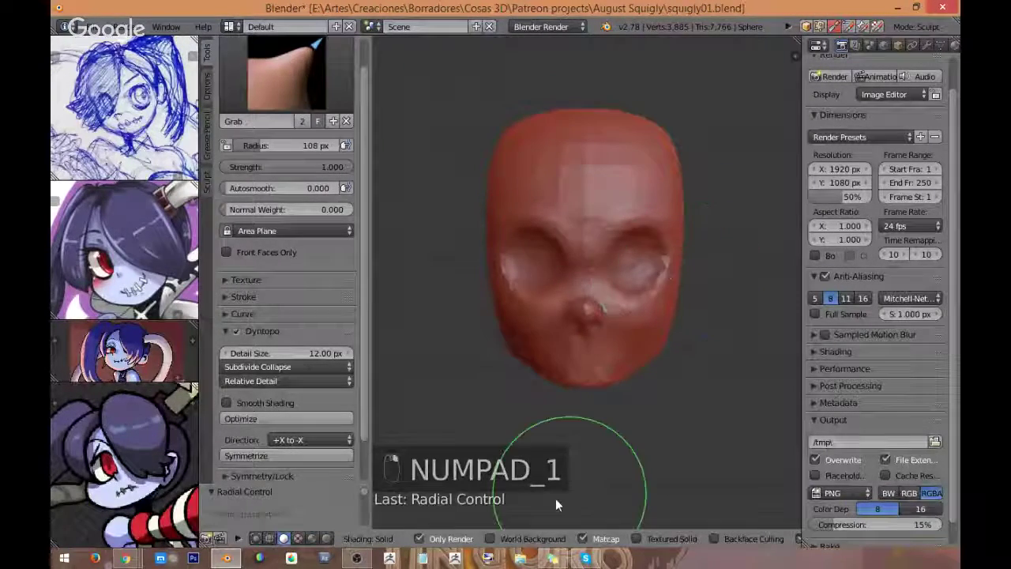
right_click(327, 535)
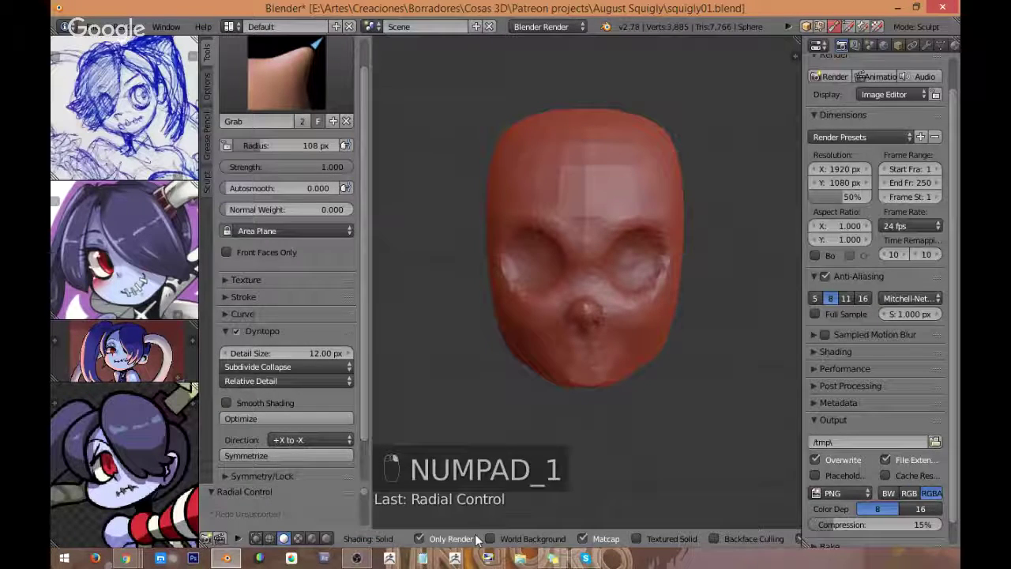
scroll(332, 537, "up", 5)
scroll(332, 538, "down", 5)
left_click(333, 538)
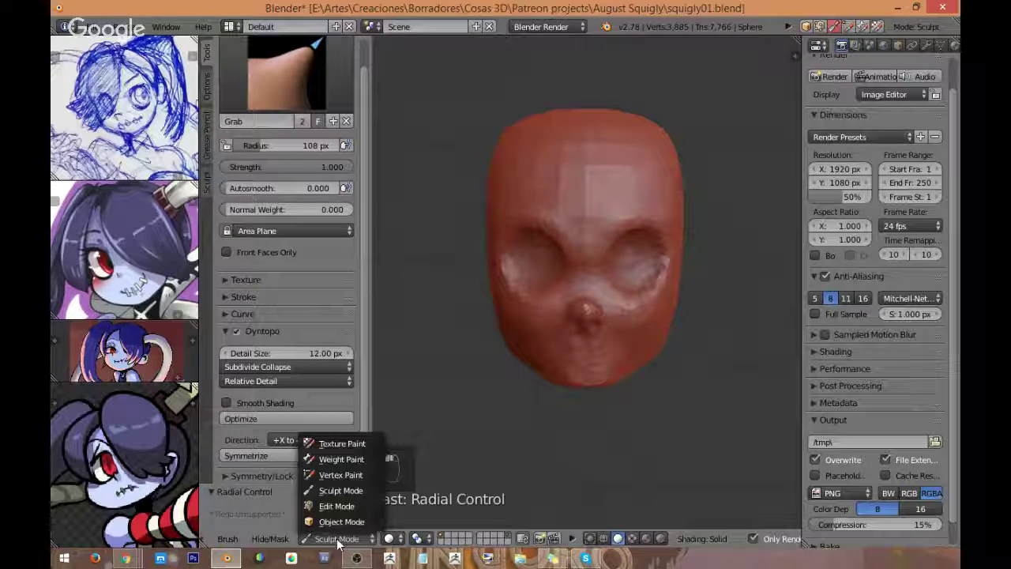
left_click(338, 524)
key("shift+a")
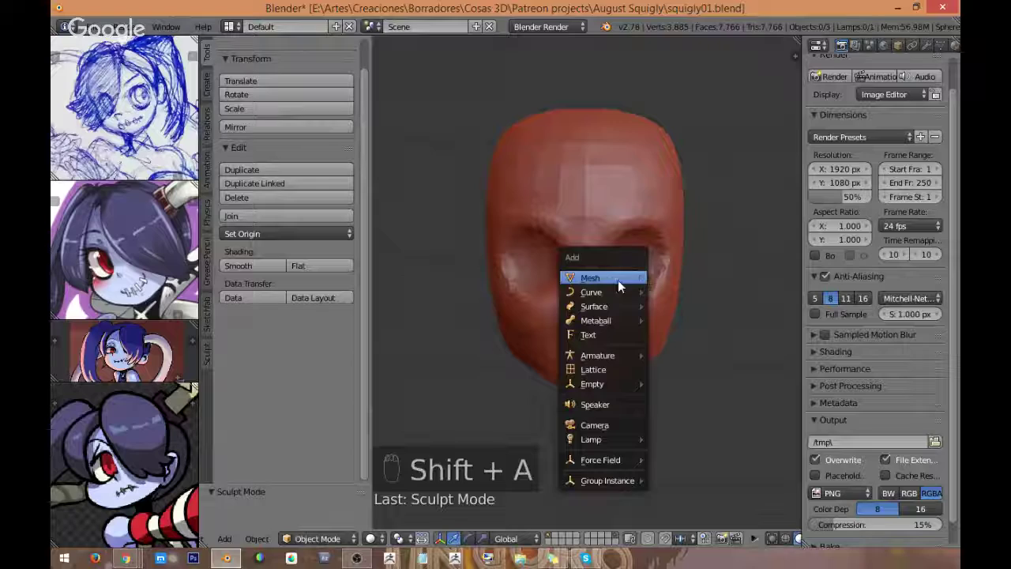
mouse_move(632, 272)
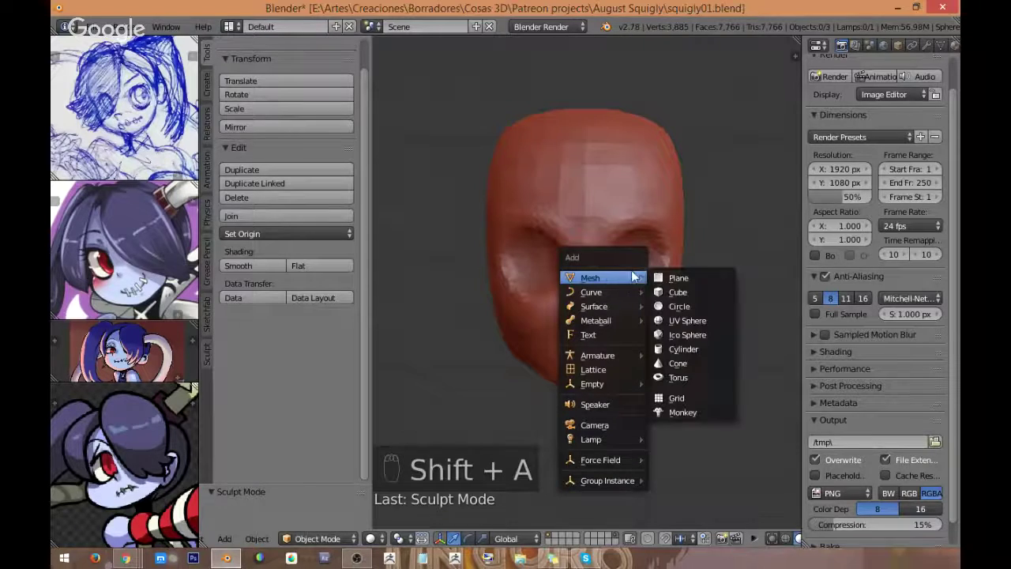
left_click(698, 320)
key("s")
left_click(720, 304)
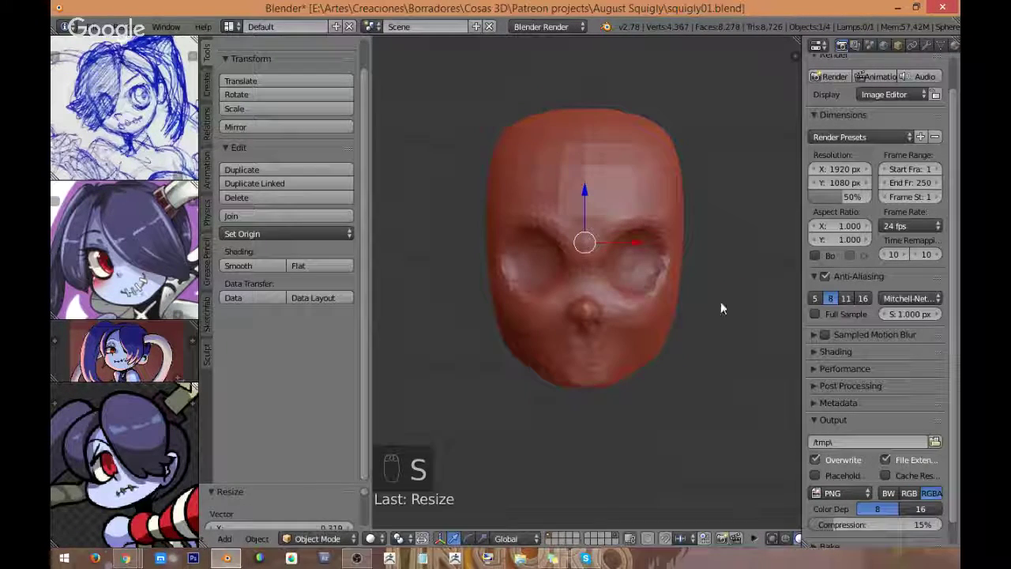
Step: Move the sphere forward and down to eye-socket level in the side view and scale it by about 0.817
key("KP_3")
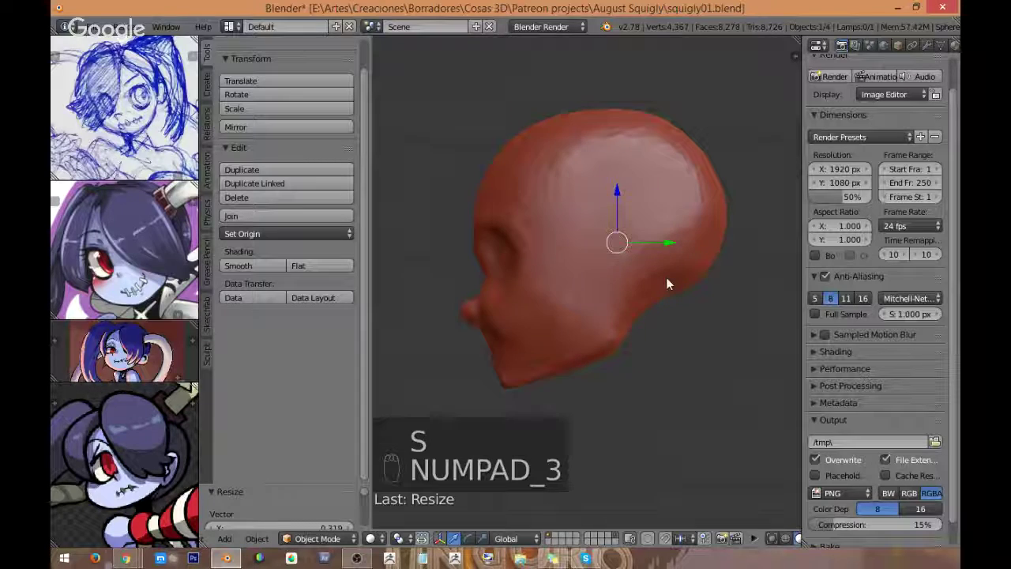
key("g")
left_click(566, 291)
key("s")
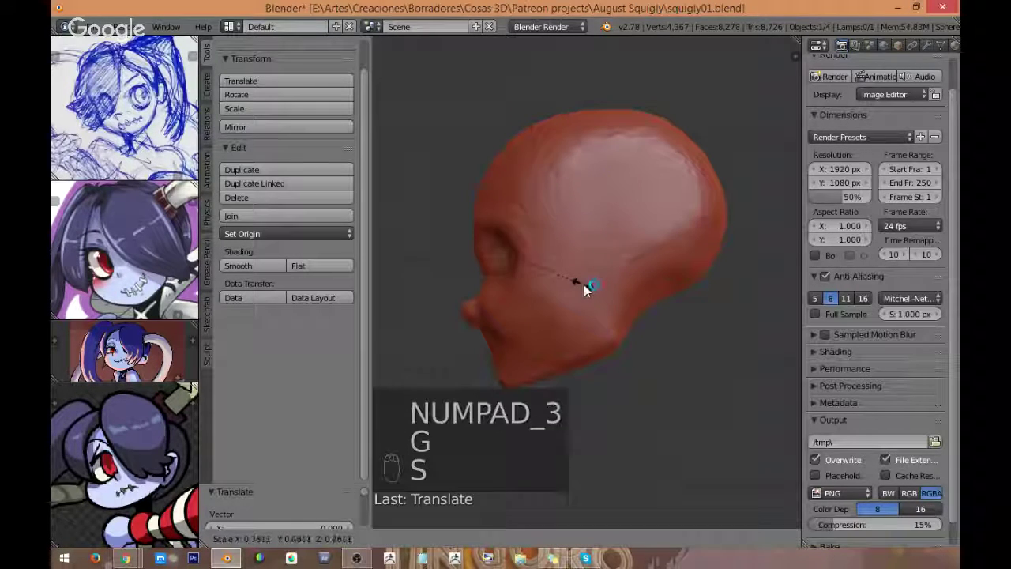
left_click(593, 285)
Step: Move the sphere sideways into the character's left eye socket in the front view and scale it by about 0.957
key("KP_1")
key("g")
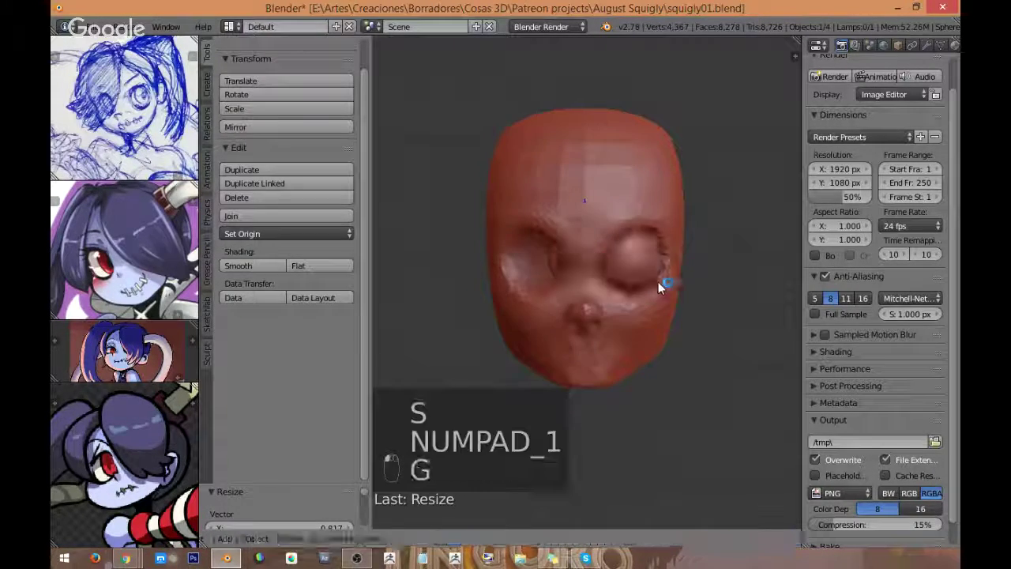
left_click(661, 285)
key("s")
left_click(688, 295)
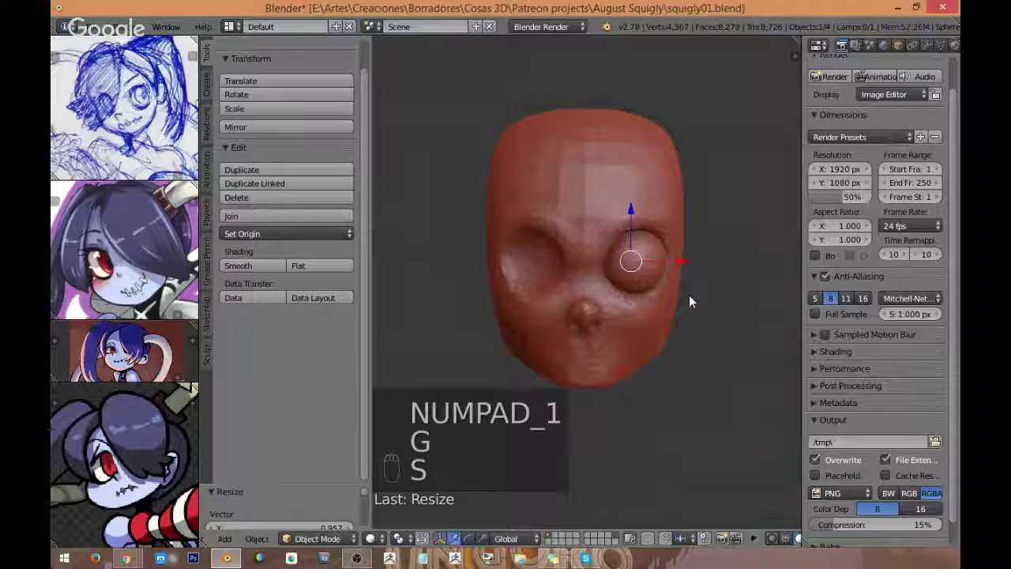
Step: Push the eyeball about 0.08 back into the head along Y and enlarge it by about 1.174
key("KP_3")
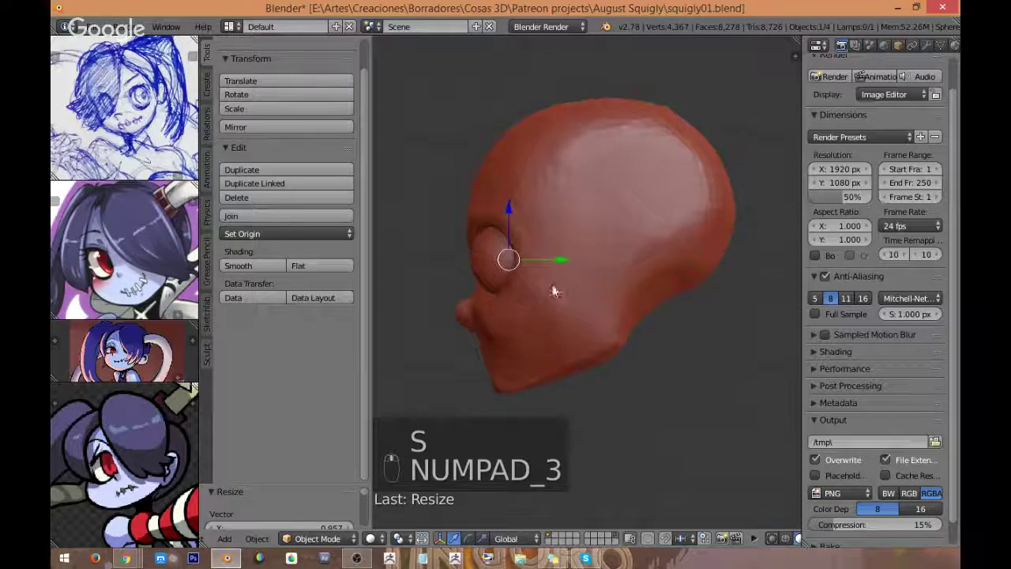
middle_click_drag(554, 291, 577, 311, "shift")
key("g")
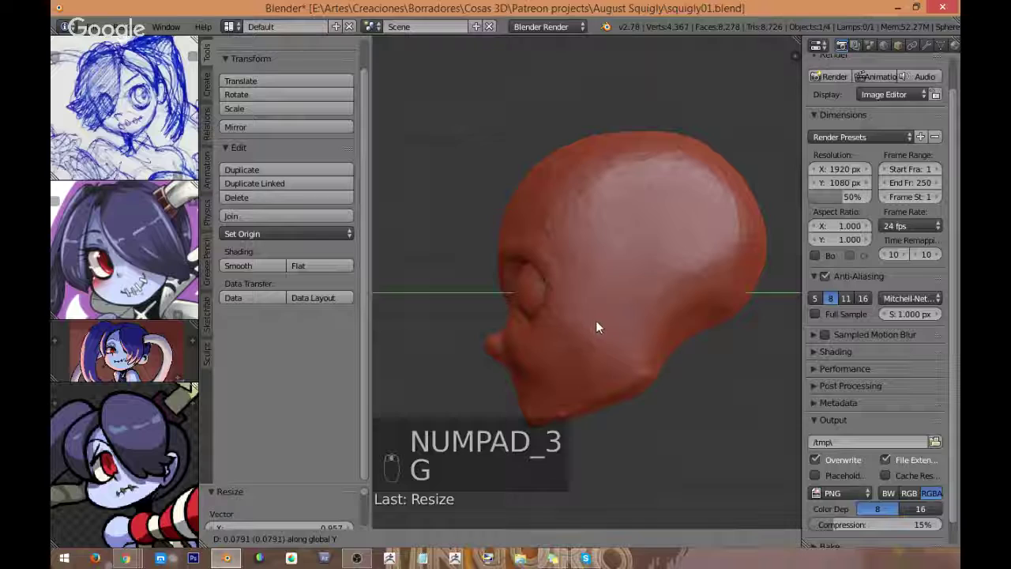
left_click(597, 325)
middle_click_drag(560, 338, 681, 369)
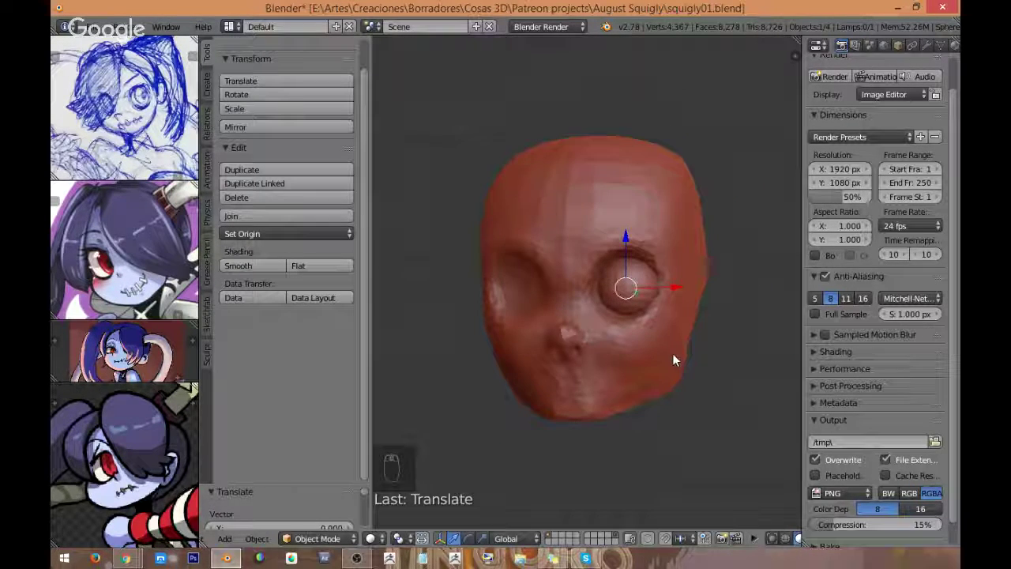
key("KP_1")
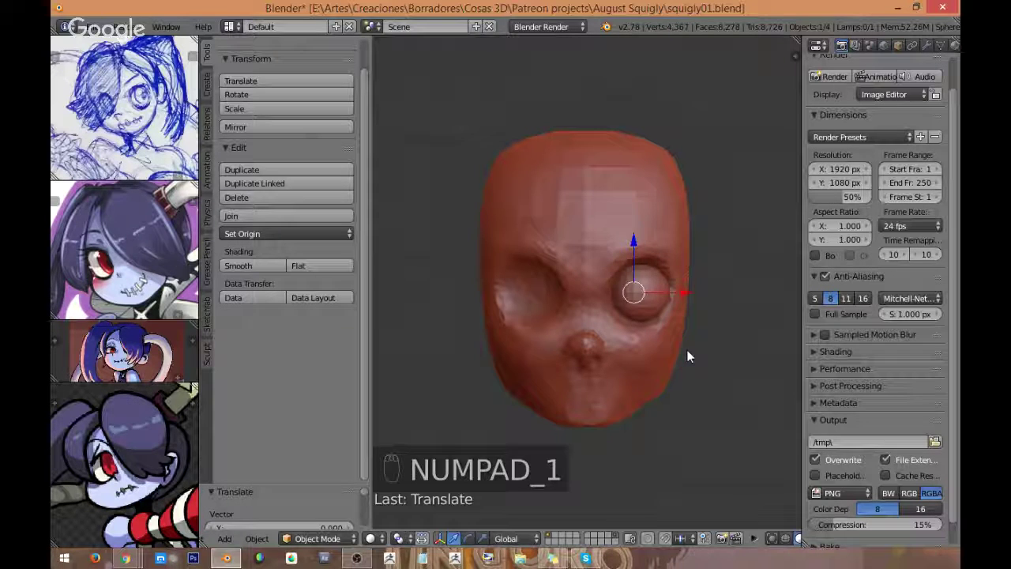
key("s")
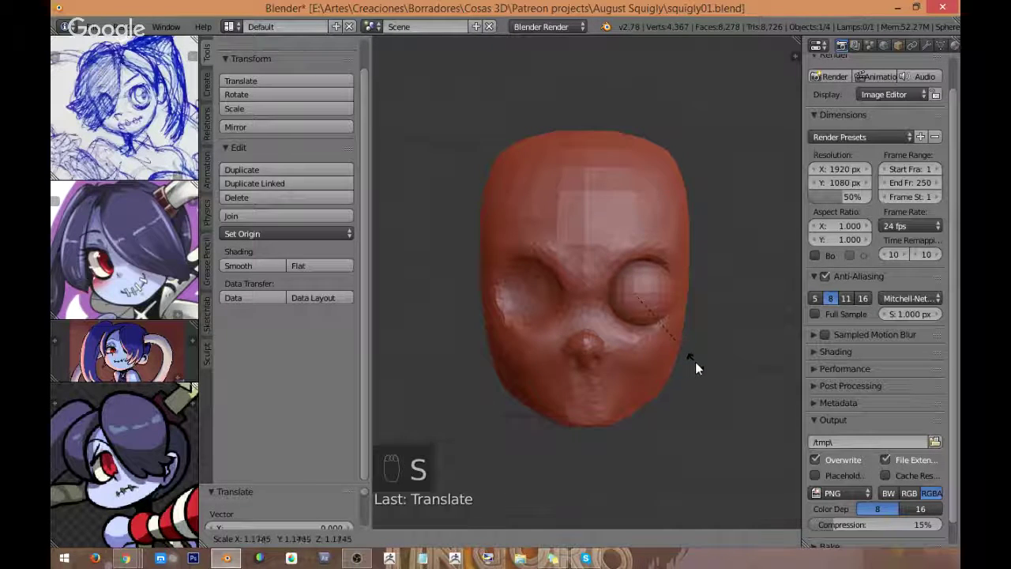
left_click(696, 363)
Step: Duplicate the eyeball and shift the copy about -0.60 along X into the opposite eye socket
key("shift+d")
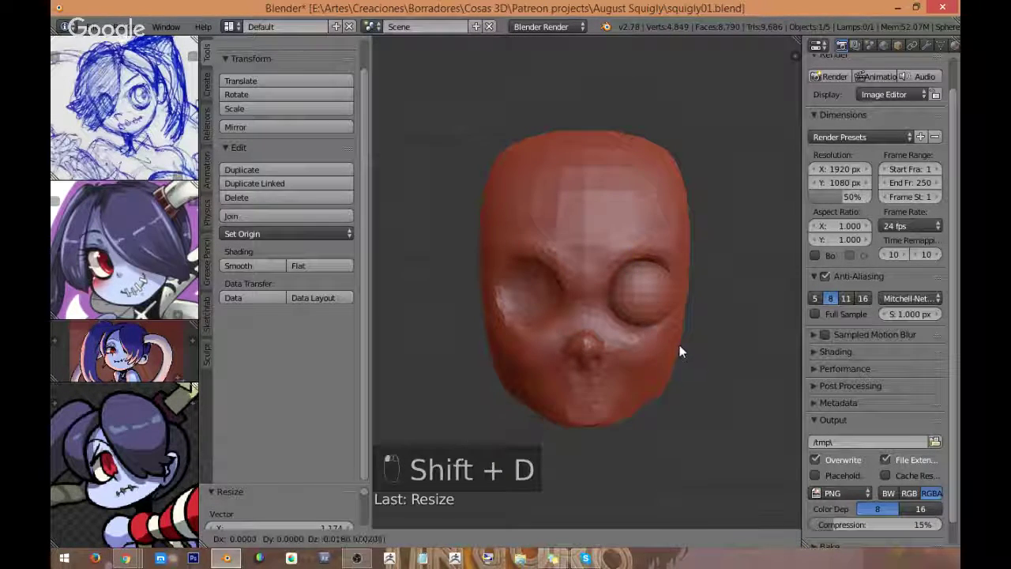
key("x")
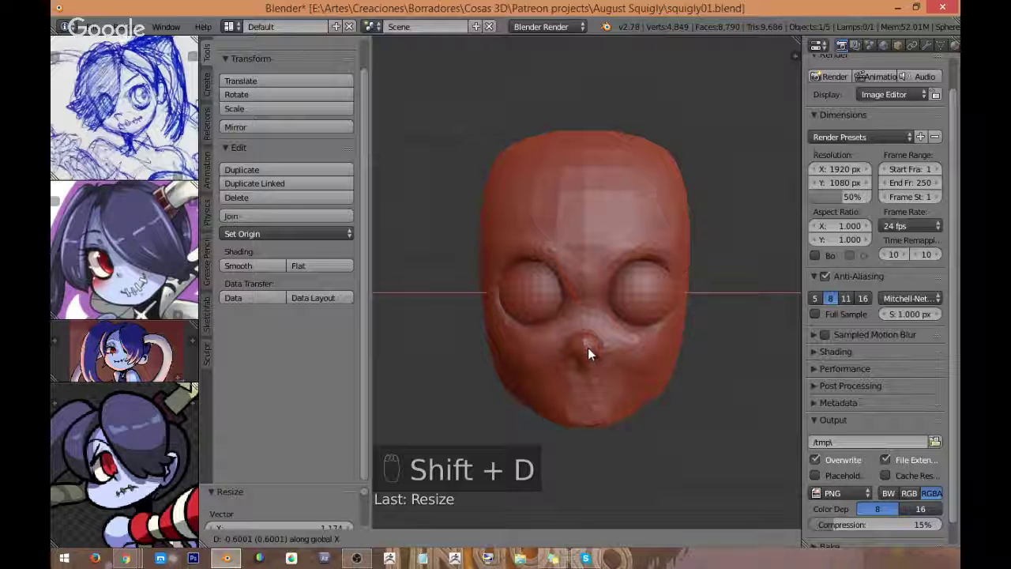
left_click(587, 347)
middle_click_drag(589, 346, 562, 334)
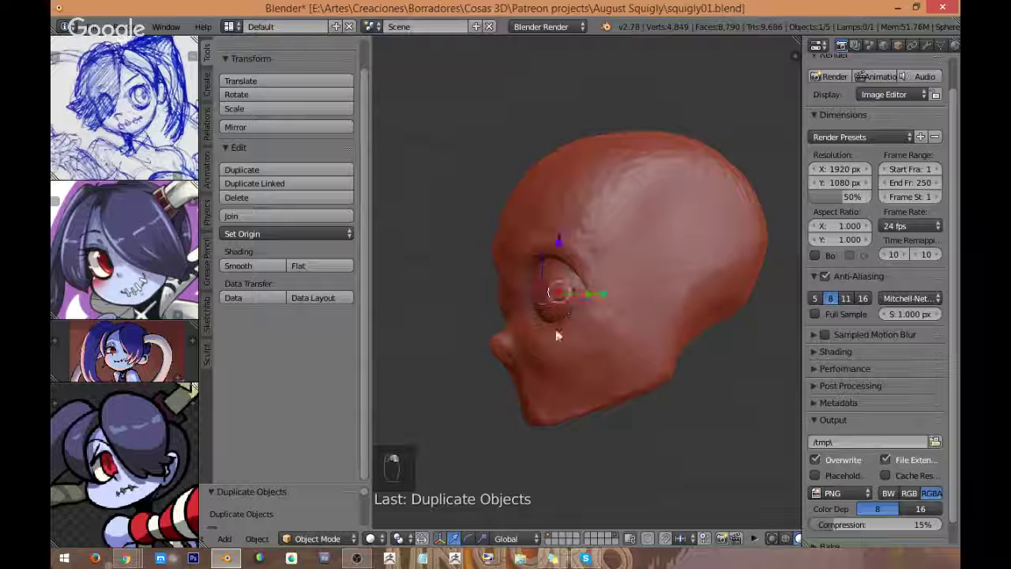
Step: Select both eyeballs and move them about 0.05 back into the head along Y
middle_click_drag(608, 367, 615, 414)
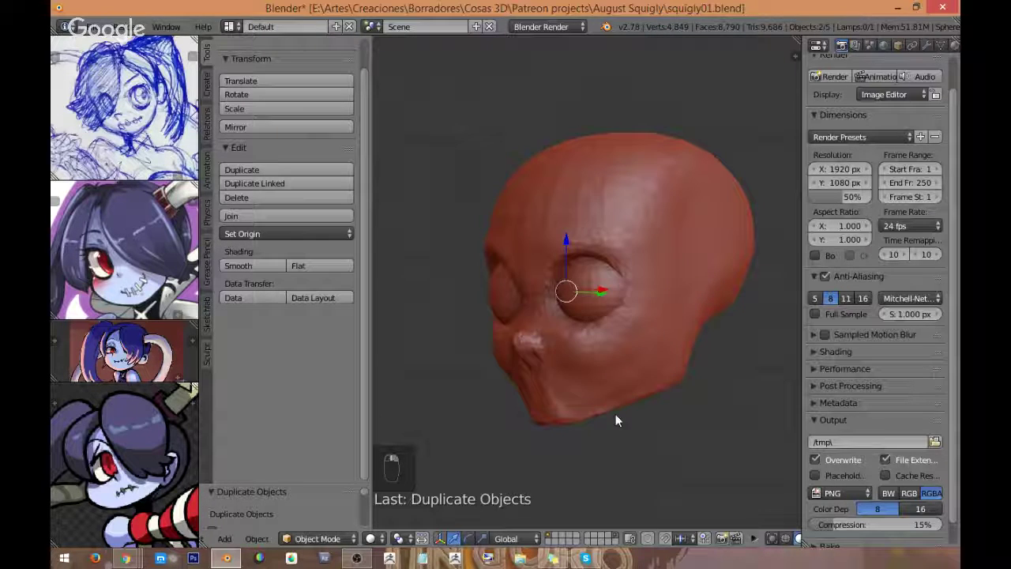
key("g")
key("y")
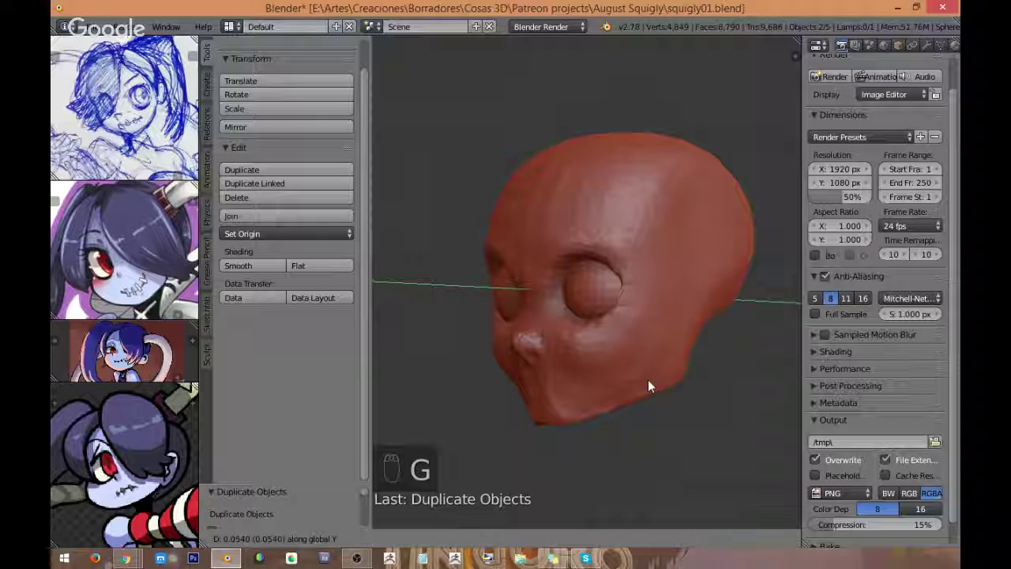
left_click(648, 383)
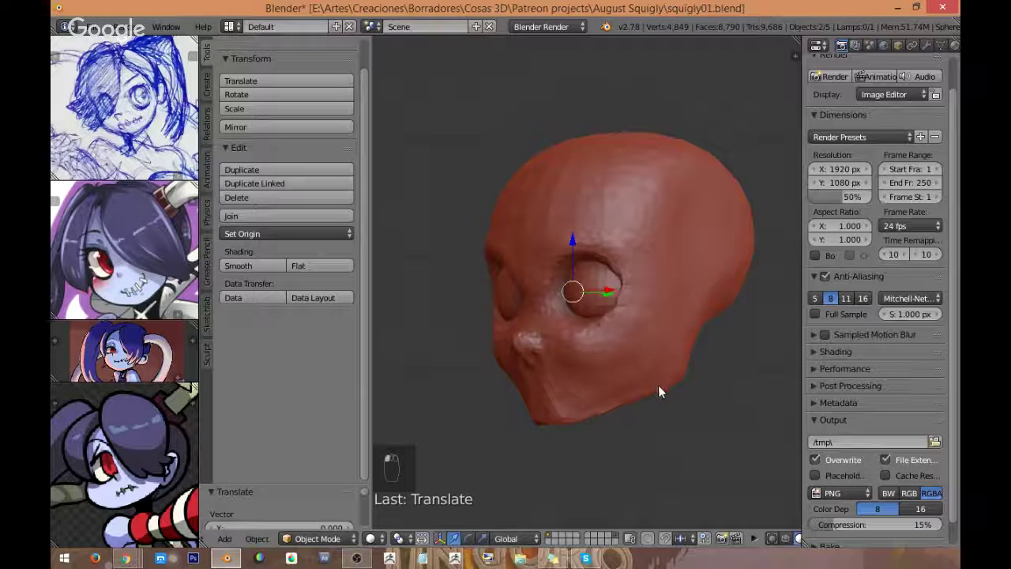
Step: Adjust both eyeballs in the front view so they sit centred in the sockets along X, and check the fit from several angles
key("KP_1")
key("g")
left_click(665, 315)
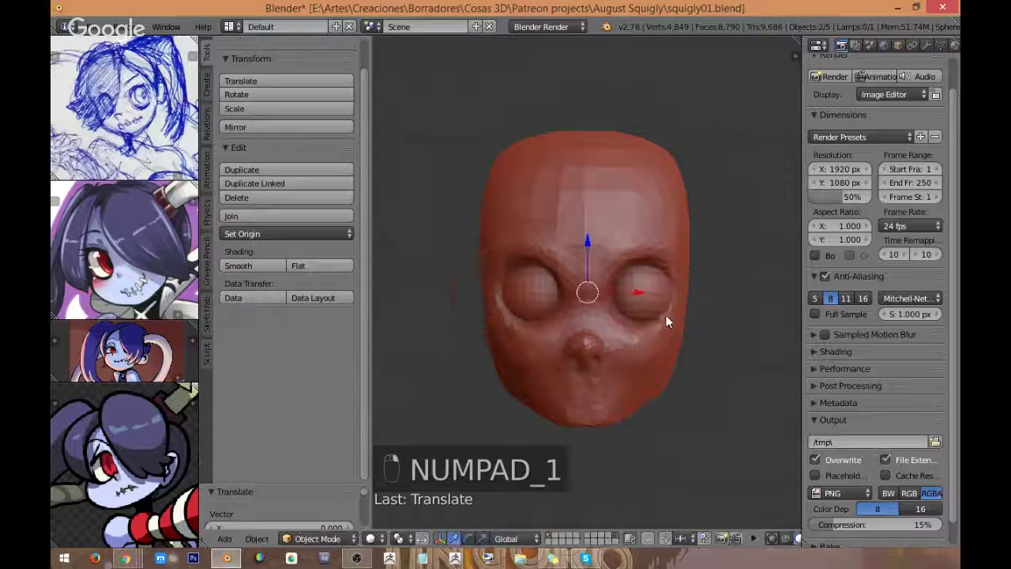
key("g")
key("x")
left_click(684, 370)
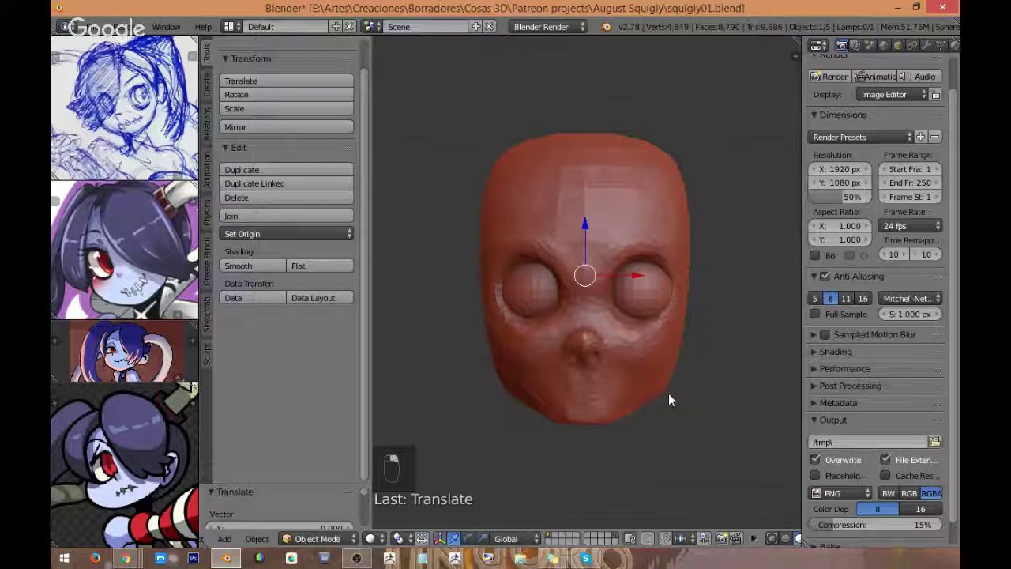
middle_click_drag(668, 392, 638, 373)
key("KP_1")
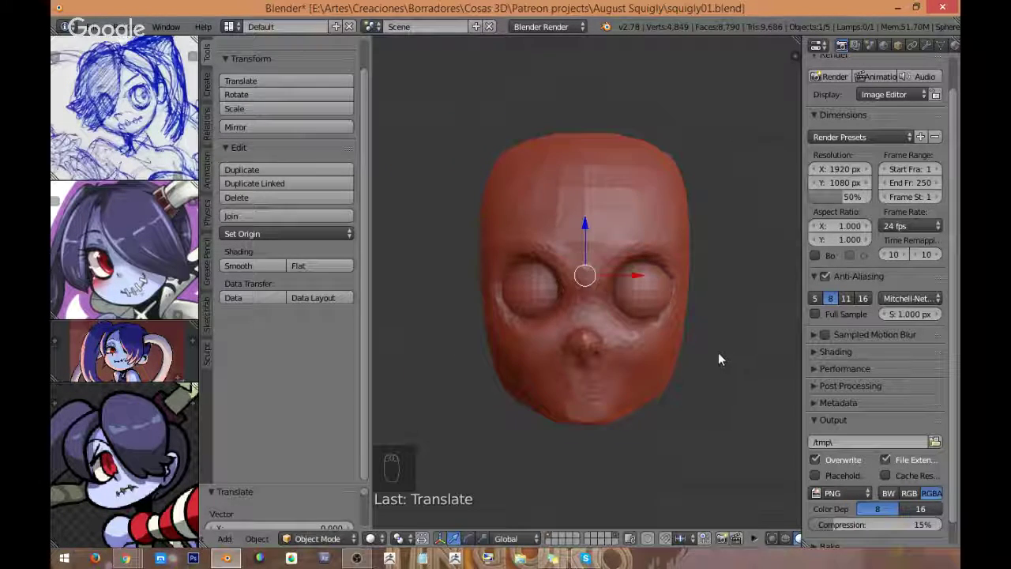
middle_click_drag(716, 363, 699, 321)
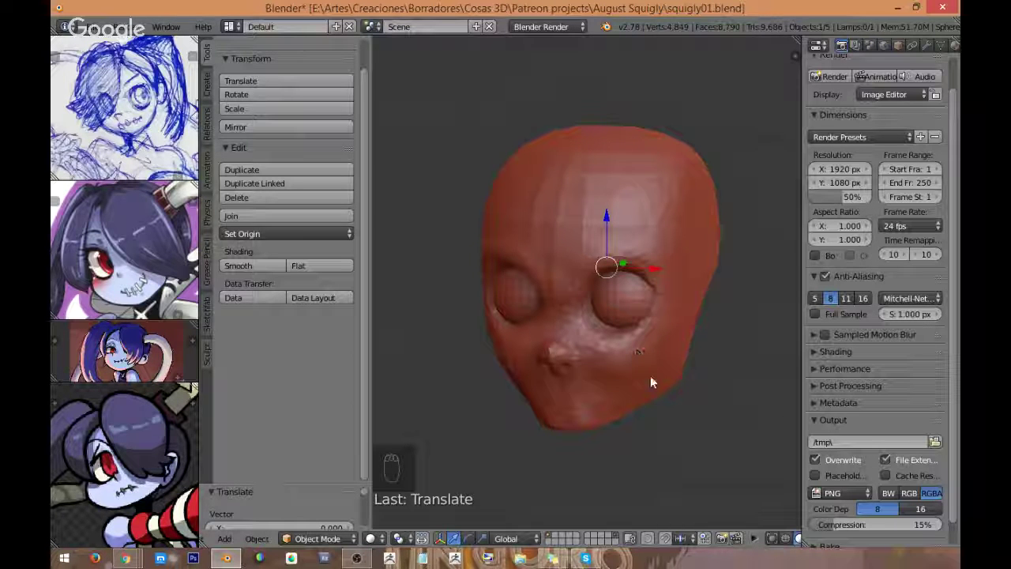
middle_click_drag(658, 361, 666, 165)
key("g")
key("z")
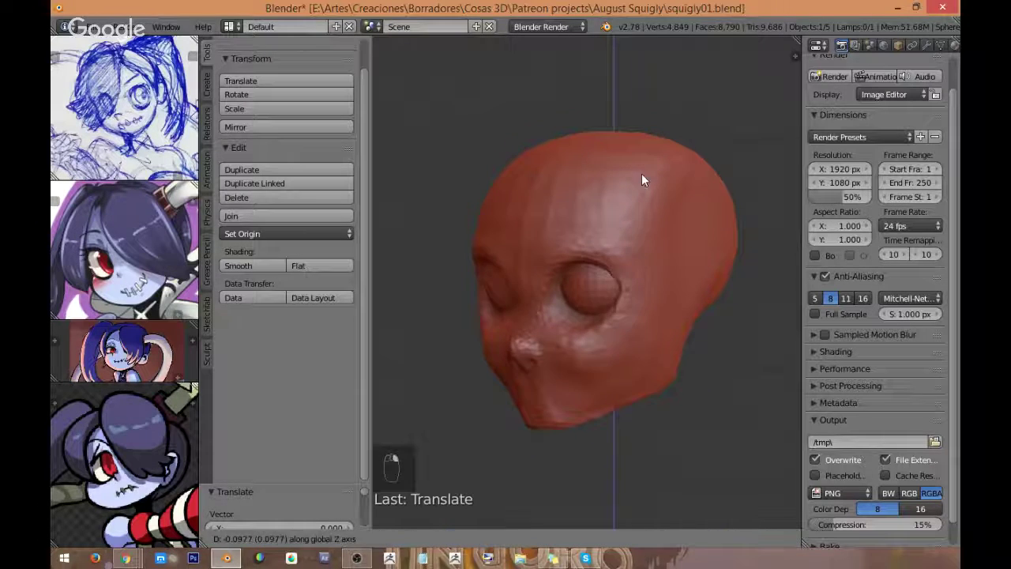
right_click(641, 175)
Step: Switch the head to Sculpt Mode and reshape the back corner of the jaw from the side with the Grab brush
middle_click_drag(709, 315, 670, 320)
key("KP_1")
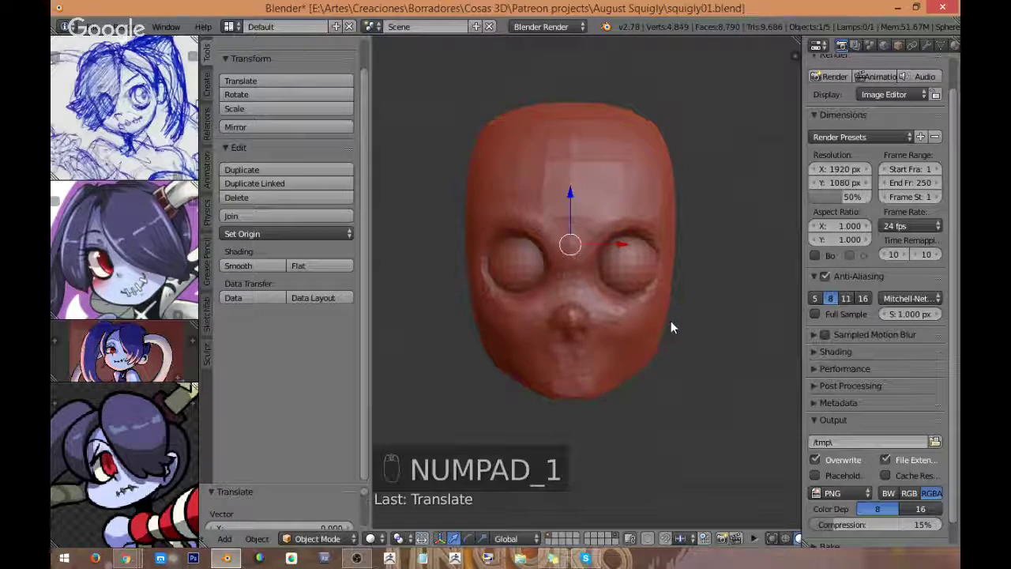
key("KP_3")
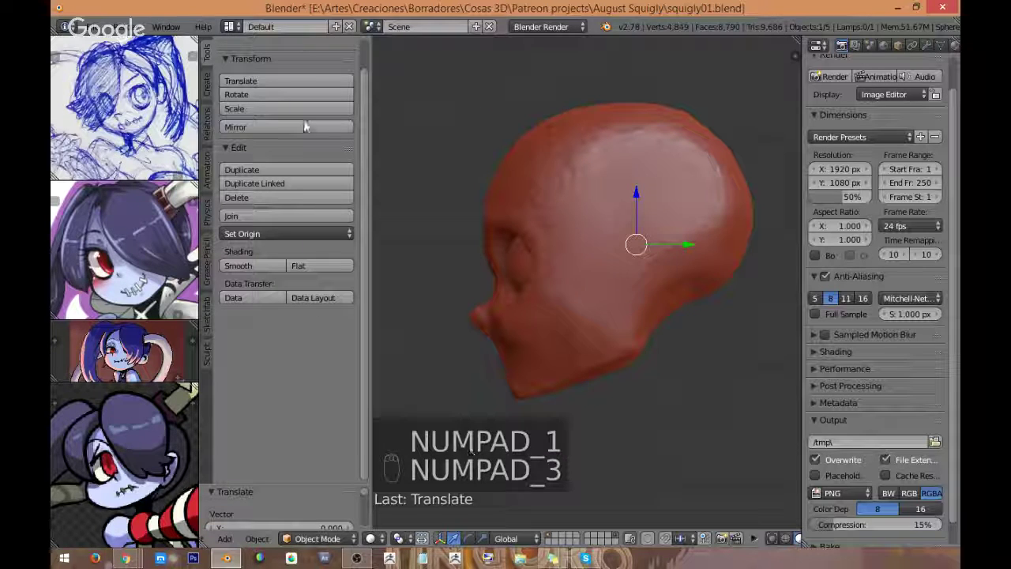
left_click(316, 538)
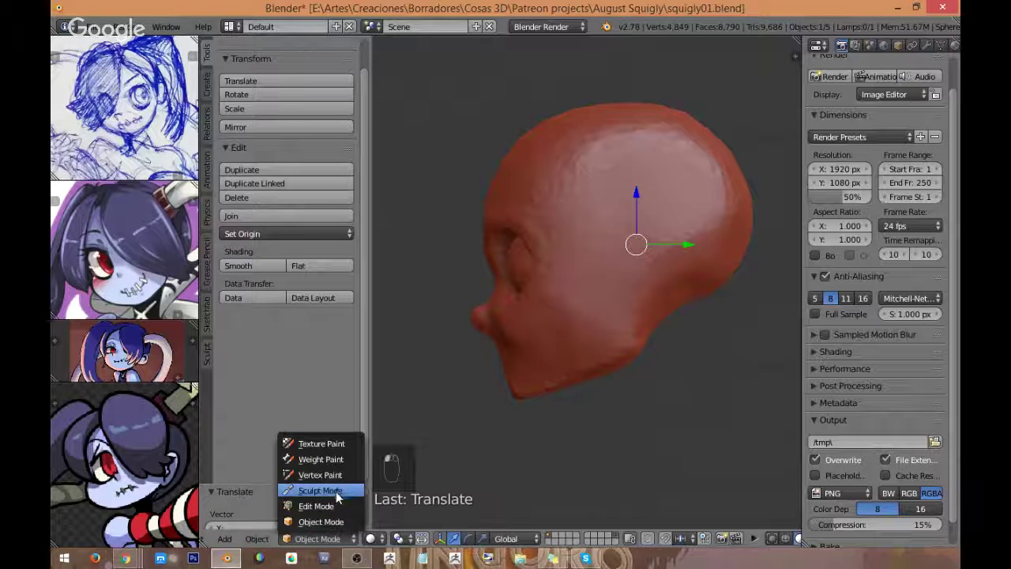
left_click(335, 491)
left_click(302, 94)
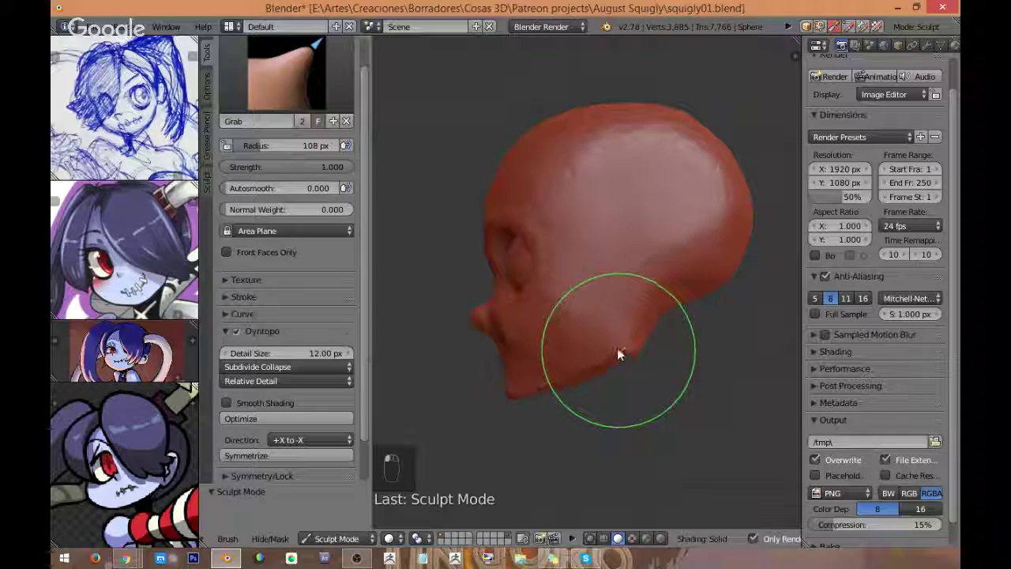
mouse_move(577, 374)
left_mouse_down()
mouse_move(549, 388)
mouse_move(615, 361)
left_mouse_up()
left_click_drag(630, 321, 638, 310)
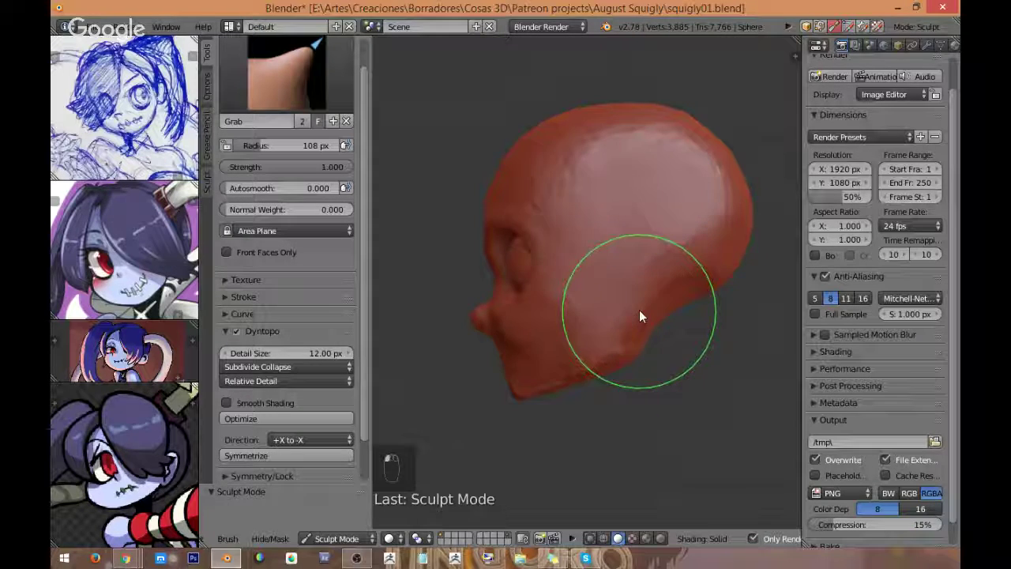
mouse_move(638, 311)
middle_mouse_down("ctrl")
mouse_move(641, 360)
mouse_move(632, 251)
middle_mouse_up("ctrl")
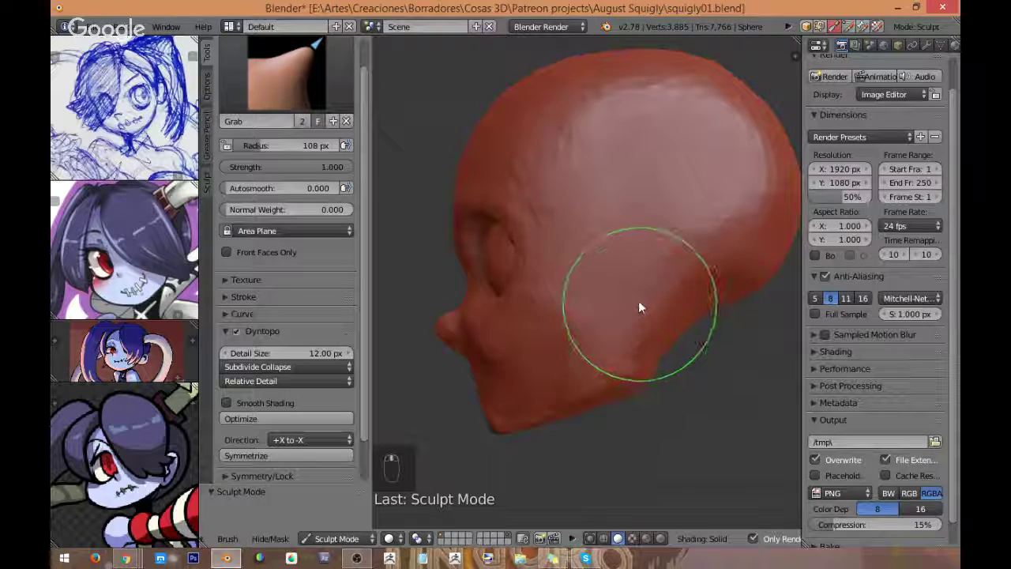
left_click_drag(651, 326, 648, 323)
left_click_drag(631, 364, 655, 326)
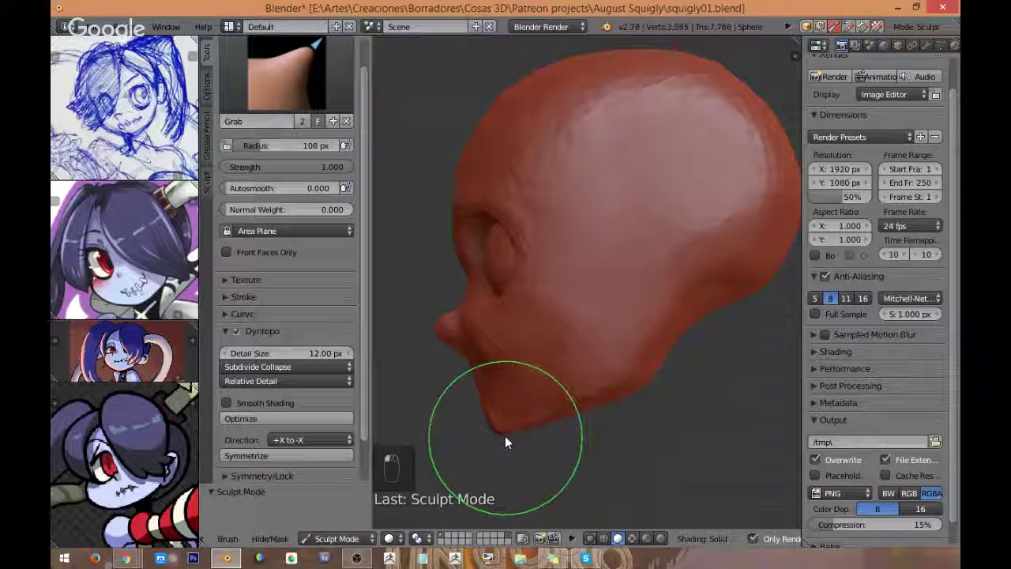
Step: Pull the chin and mouth area of the side profile forward with the Grab brush
left_click_drag(505, 435, 473, 388)
left_click_drag(482, 427, 486, 423)
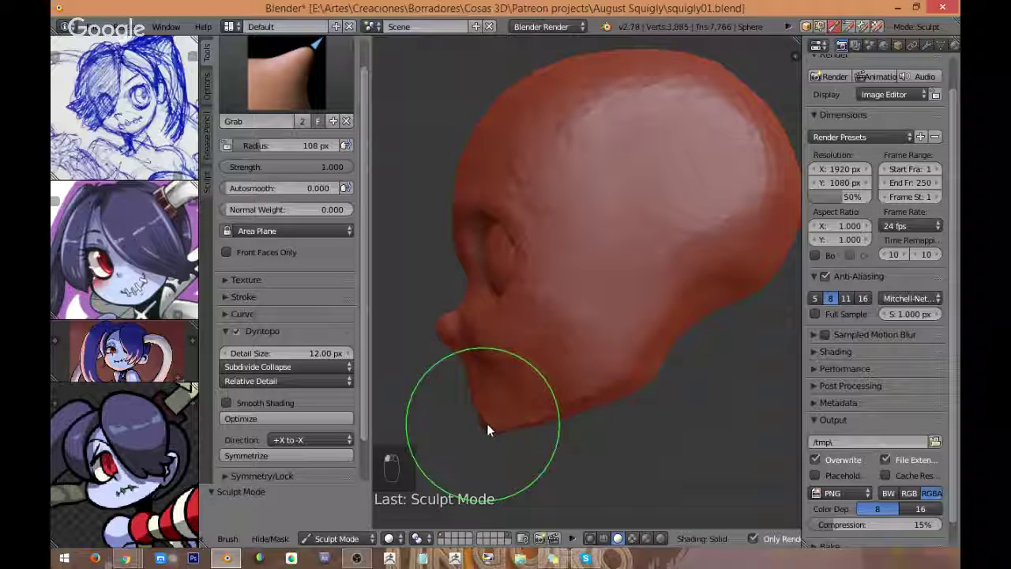
left_click_drag(473, 380, 470, 381)
Step: Refine the side profile of the nose tip, nose bridge, brow and forehead with small Grab strokes
left_click_drag(442, 323, 439, 325)
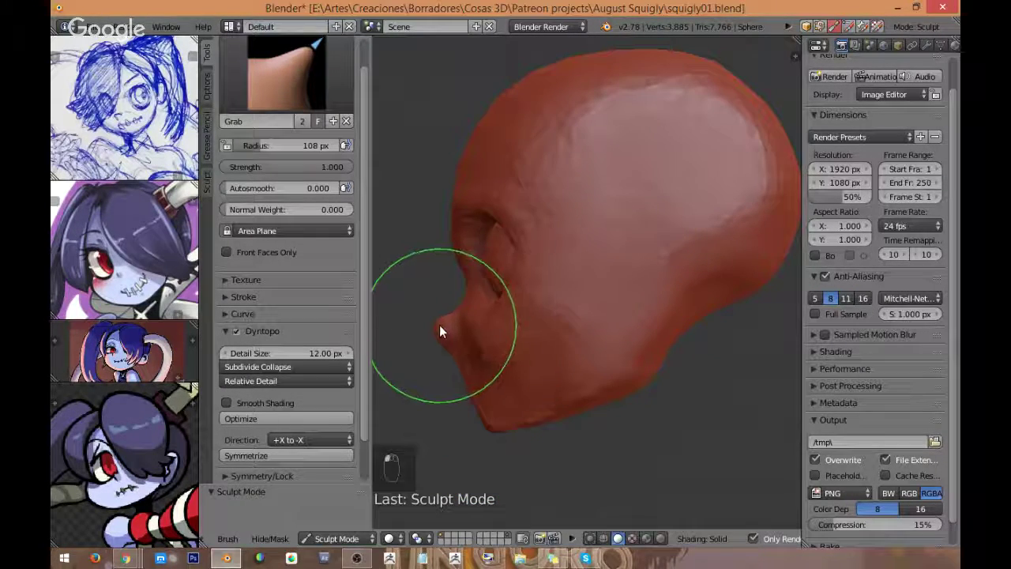
left_click_drag(466, 292, 464, 291)
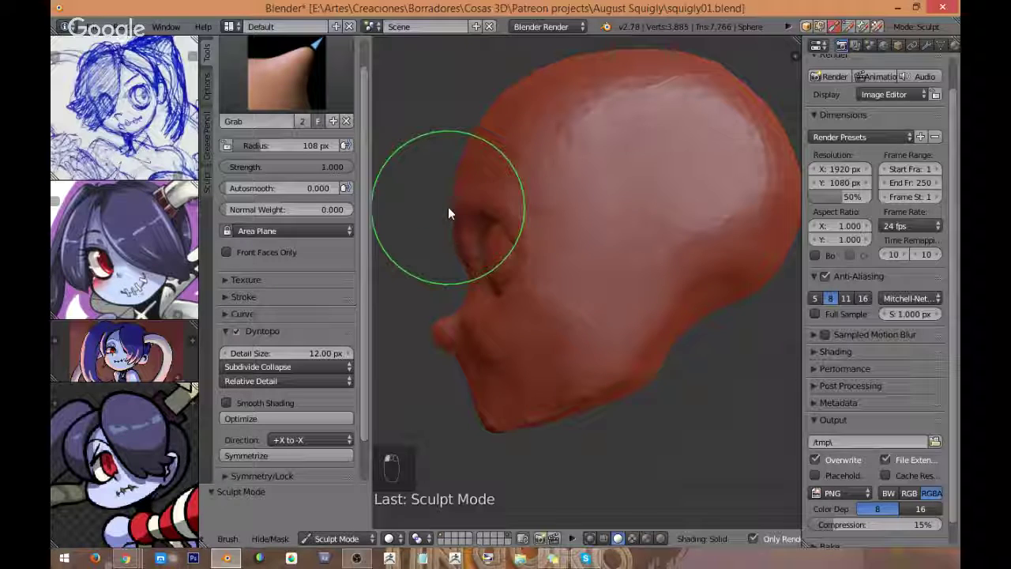
left_click_drag(448, 207, 453, 211)
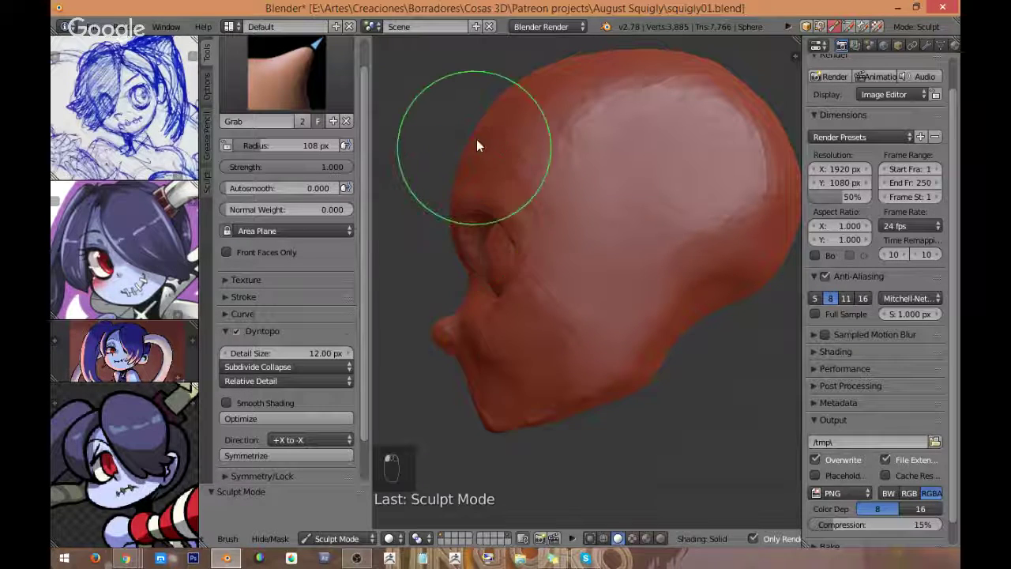
mouse_move(468, 145)
left_mouse_down()
mouse_move(523, 153)
mouse_move(512, 114)
mouse_move(540, 84)
mouse_move(495, 115)
mouse_move(469, 149)
left_mouse_up()
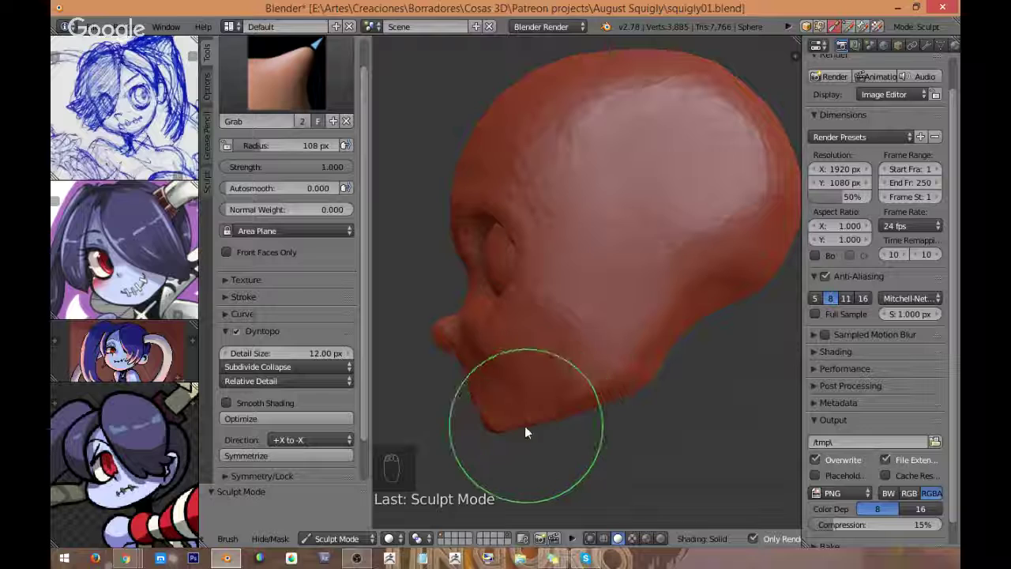
Step: Smooth the lower jaw and reshape the chin with the Grab brush in front view, checking the face from other angles
mouse_move(611, 383)
middle_mouse_down()
mouse_move(623, 390)
mouse_move(608, 343)
middle_mouse_up()
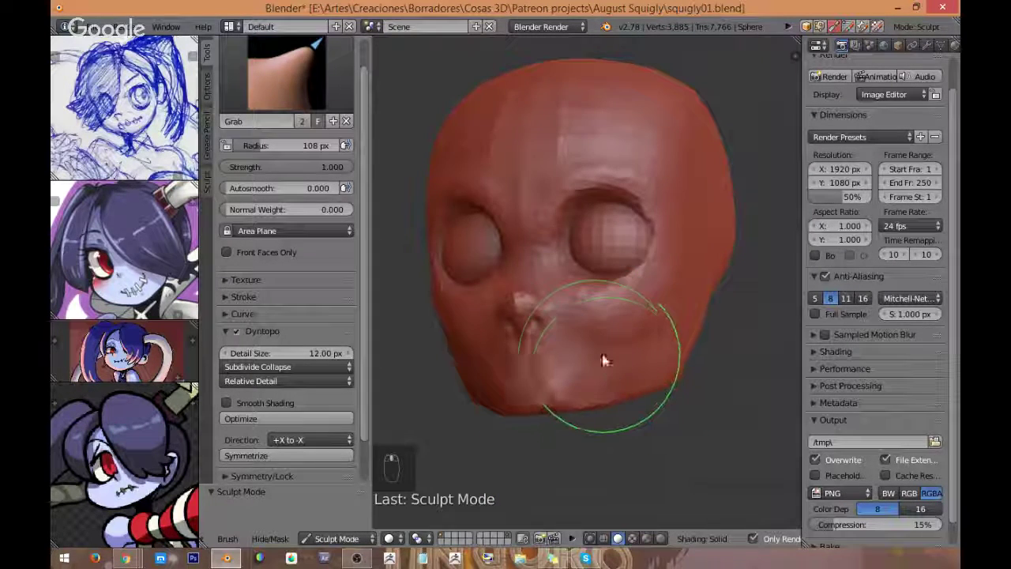
key("KP_1")
middle_click_drag(587, 384, 661, 379)
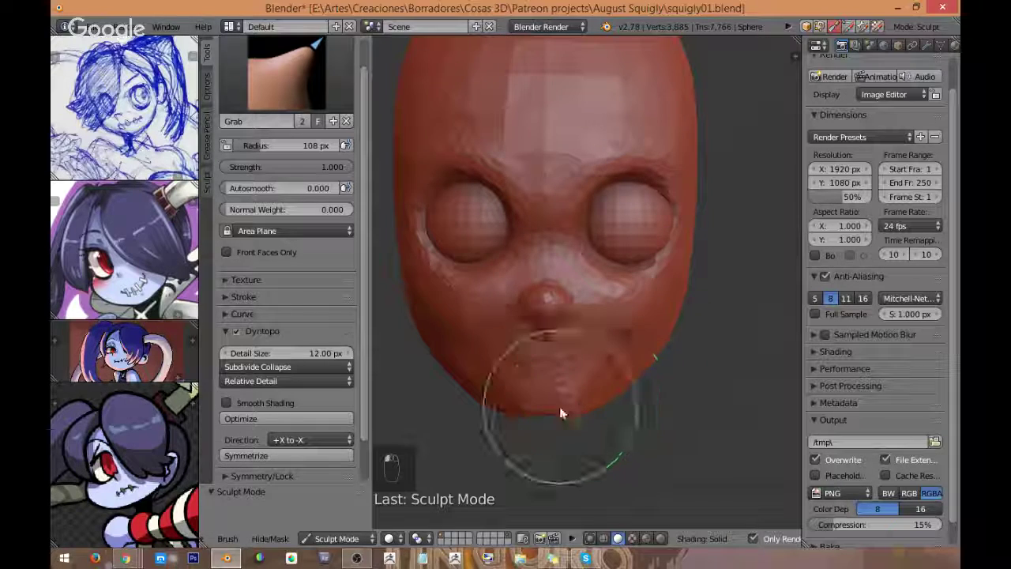
key("s")
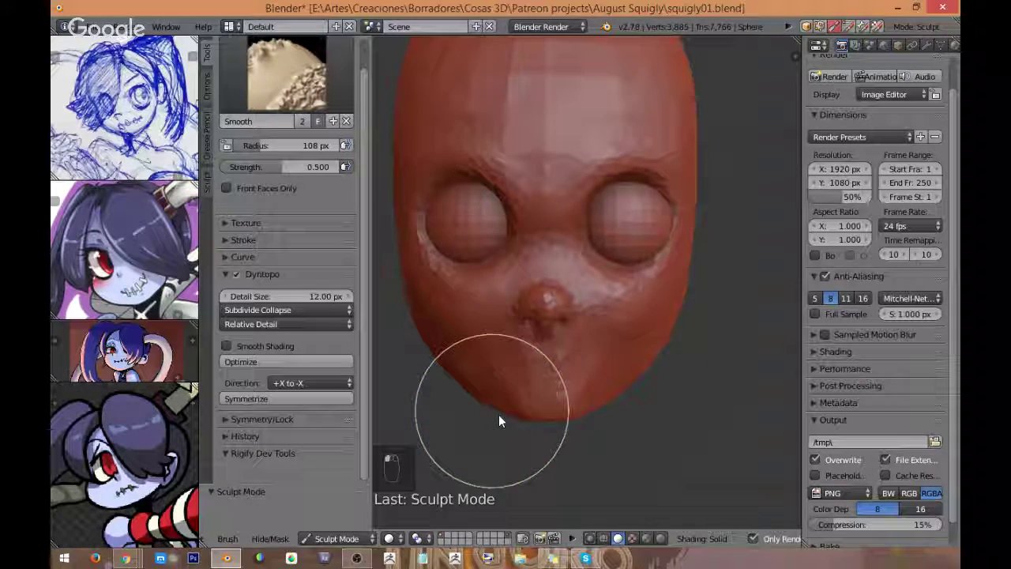
key("g")
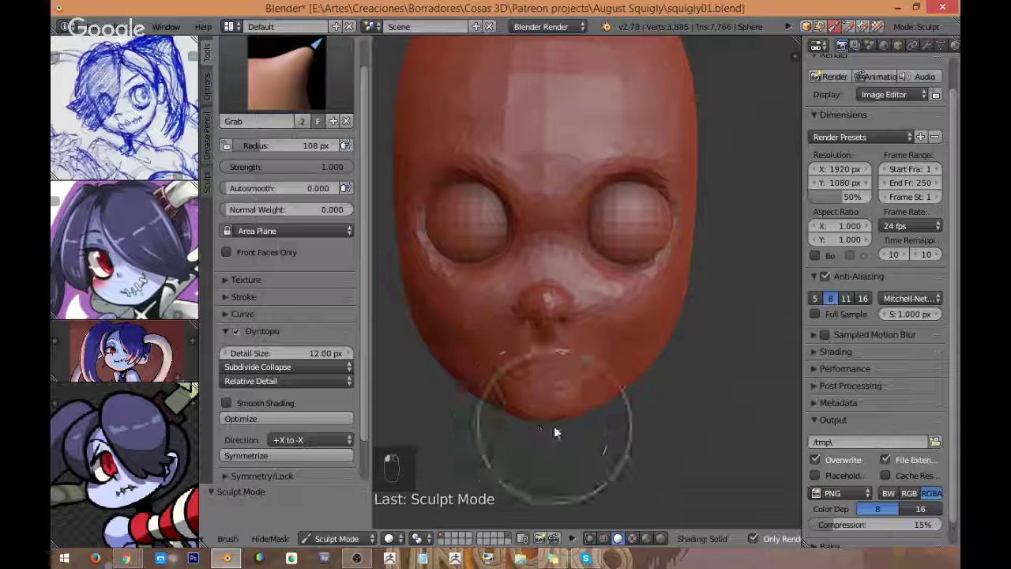
mouse_move(553, 423)
left_mouse_down()
mouse_move(605, 398)
mouse_move(542, 417)
mouse_move(631, 379)
left_mouse_up()
mouse_move(661, 342)
middle_mouse_down()
mouse_move(641, 316)
mouse_move(610, 360)
middle_mouse_up()
key("KP_1")
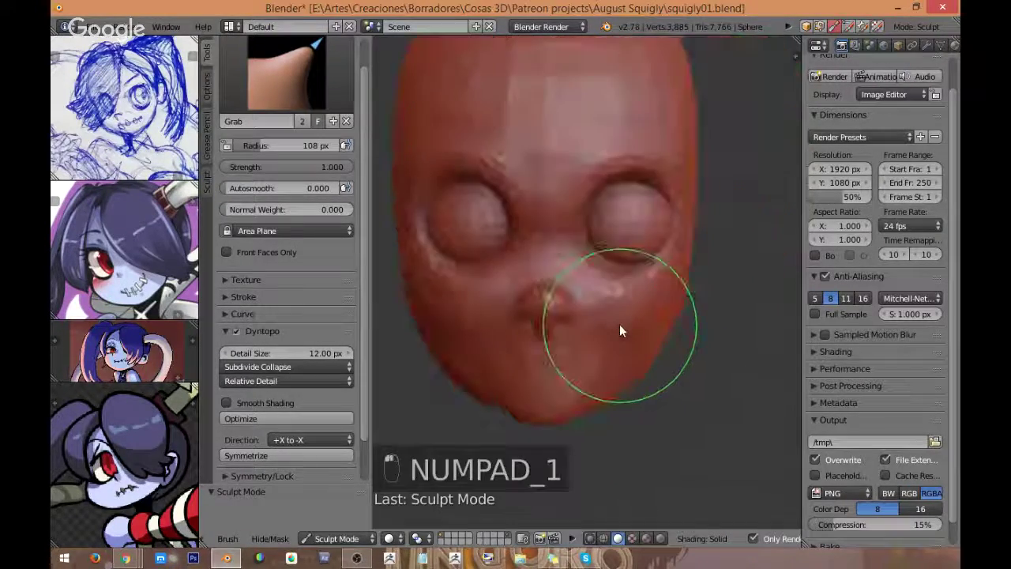
mouse_move(640, 326)
middle_mouse_down()
mouse_move(532, 300)
mouse_move(592, 323)
mouse_move(653, 314)
mouse_move(684, 349)
mouse_move(686, 314)
middle_mouse_up()
key("KP_1")
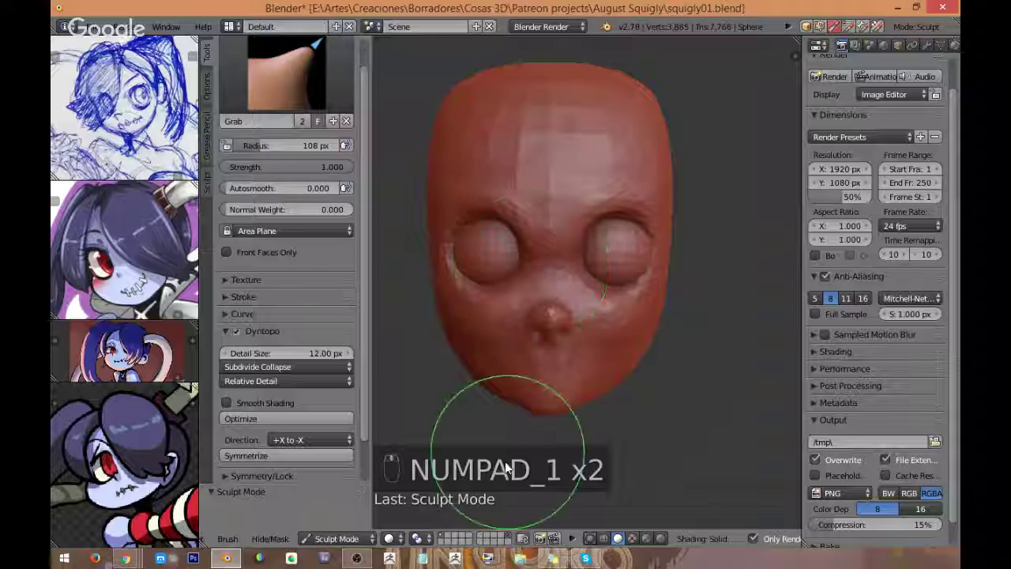
Step: Return to Object Mode and save the scene as a new version named squigly02.blend
left_click(337, 537)
left_click(336, 519)
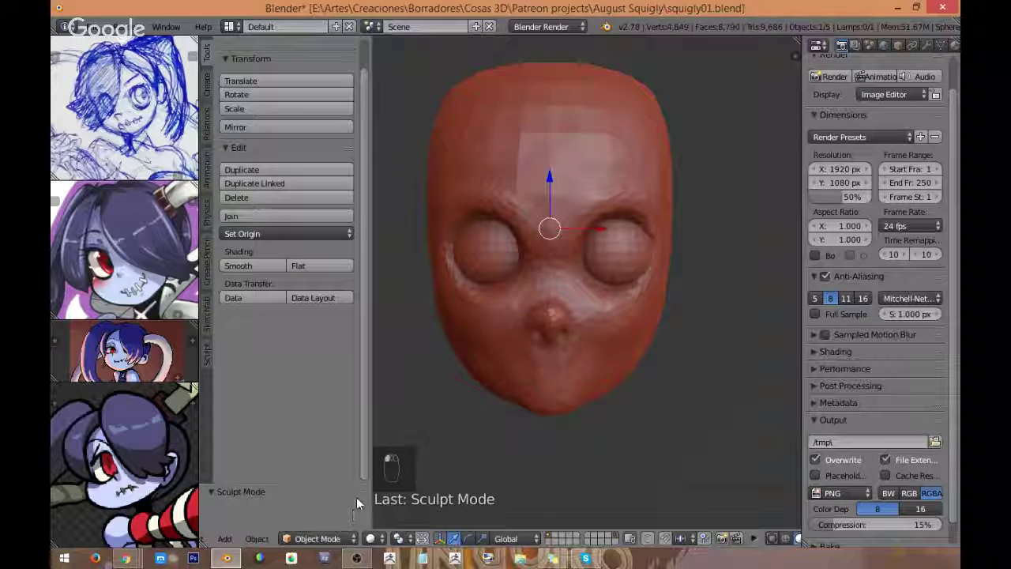
left_click(88, 27)
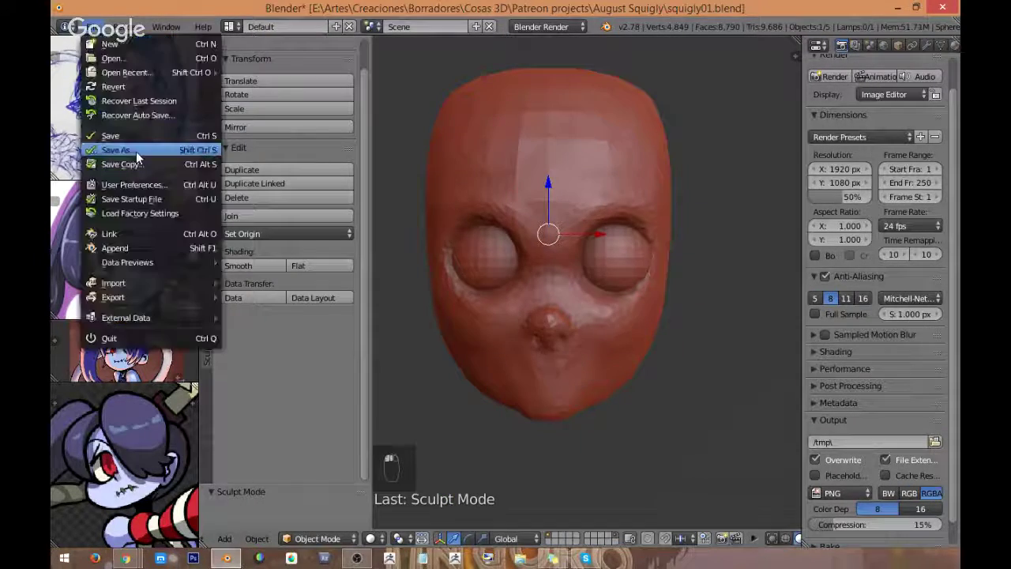
left_click(136, 151)
left_click(856, 80)
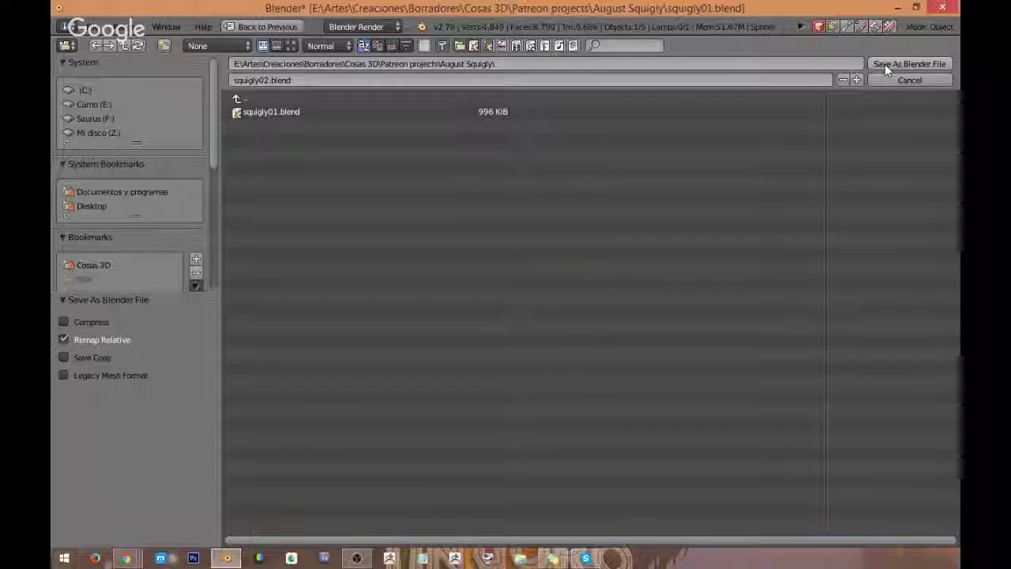
left_click(884, 64)
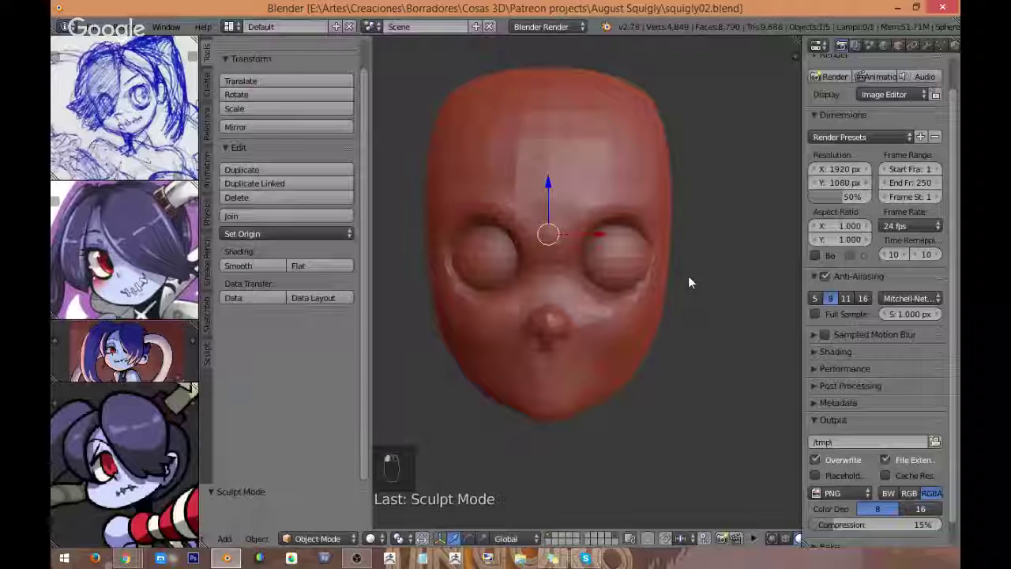
Step: Apply the head's rotation and scale
middle_click_drag(688, 276, 668, 284, "shift")
key("ctrl+a")
key("ctrl+a")
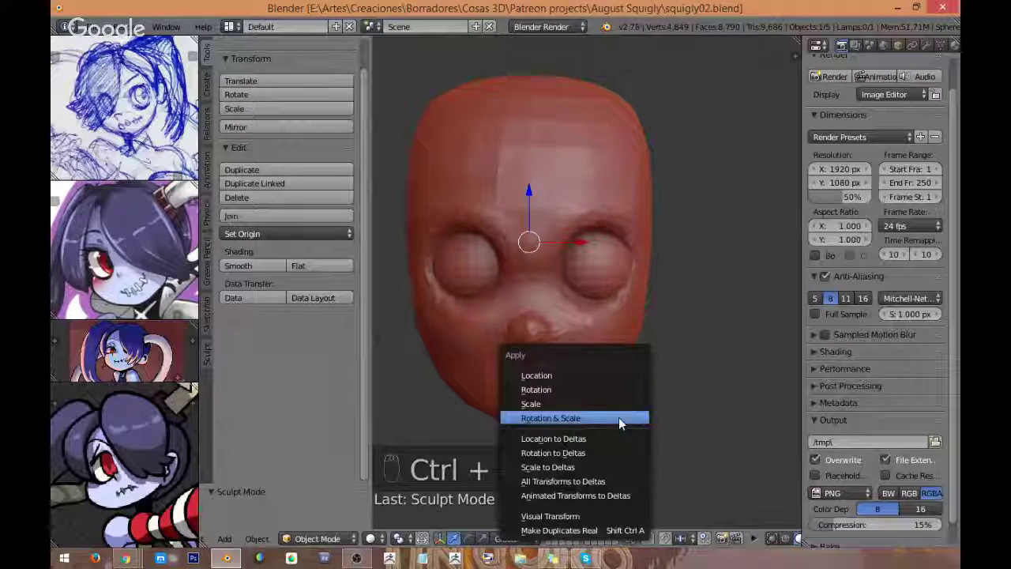
left_click(619, 417)
Step: Add a cube, move it down along Z so it sits below the face, and scale it down slightly
key("shift+a")
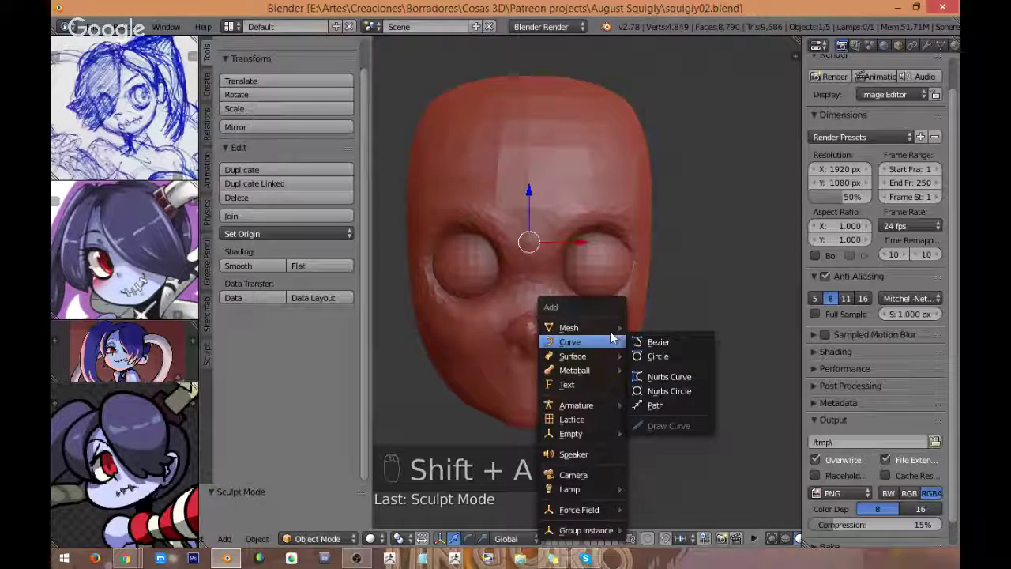
mouse_move(612, 330)
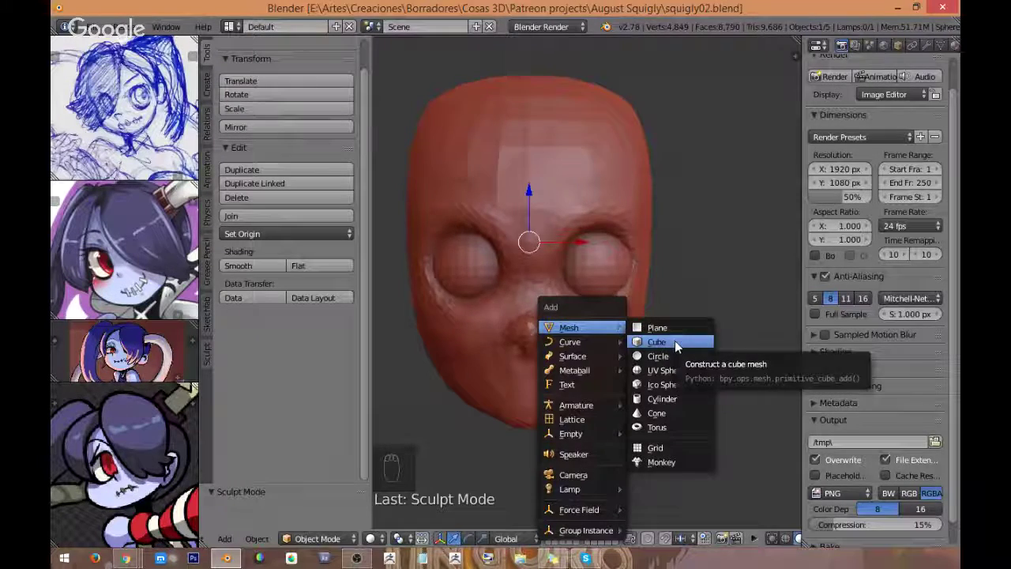
left_click(674, 340)
key("g")
key("z")
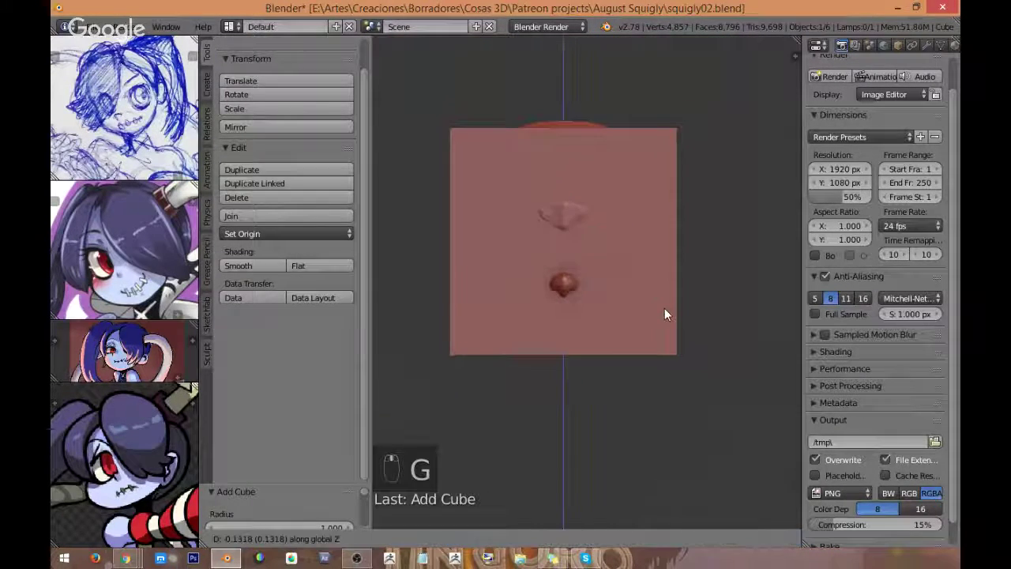
left_click(651, 471)
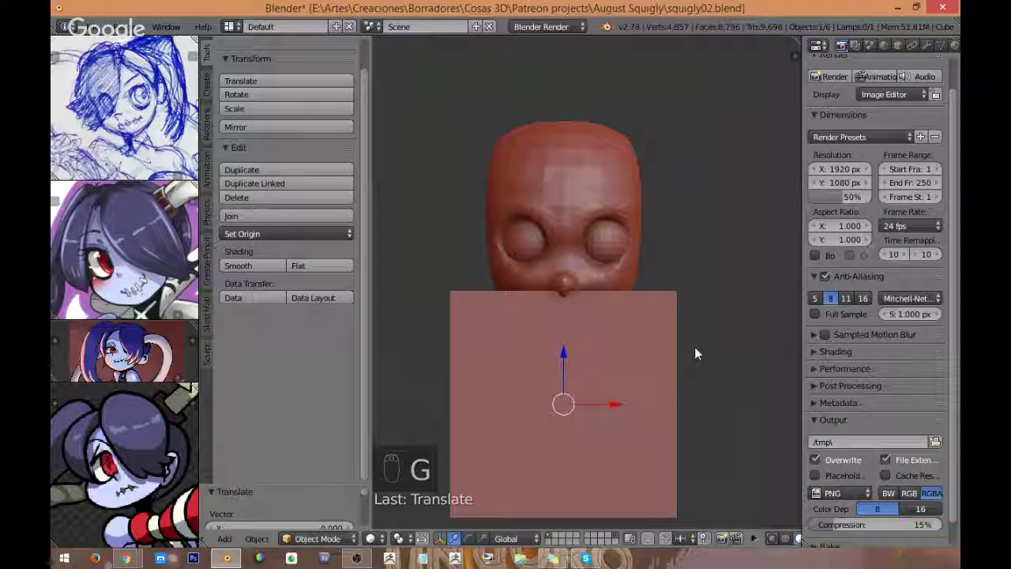
key("KP_3")
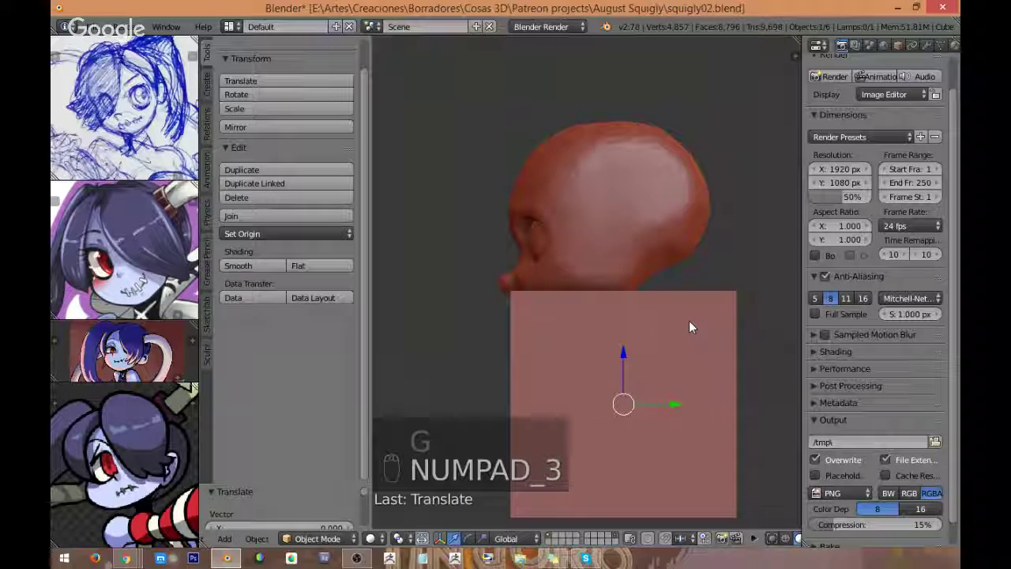
key("s")
left_click(673, 342)
Step: Enter Edit Mode on the cube and add two centred vertical loop cuts, one across its width and one across its depth
key("Tab")
middle_click_drag(624, 355, 697, 390)
key("ctrl+r")
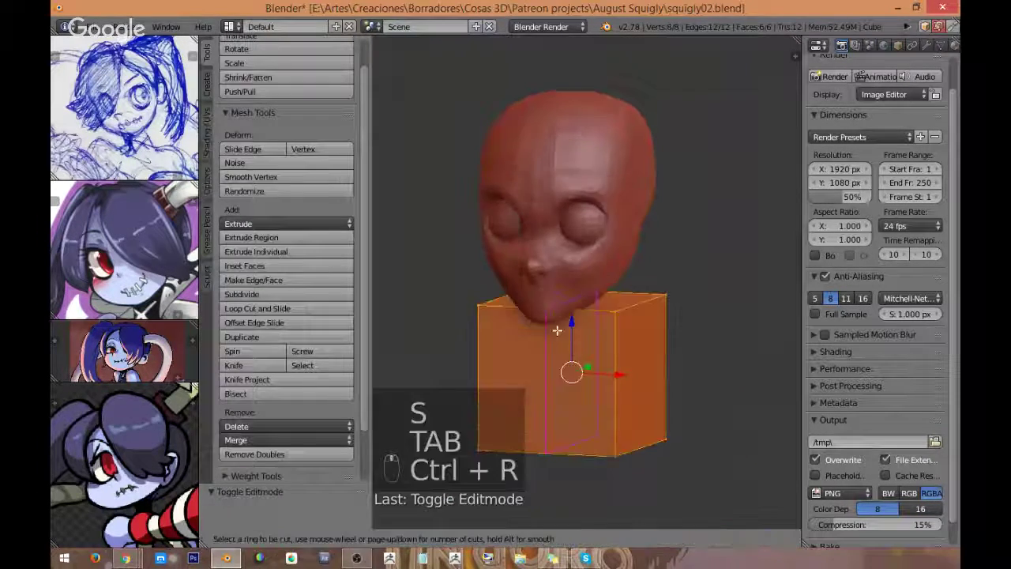
left_click(556, 321)
left_click(556, 327)
middle_click_drag(560, 327, 638, 338)
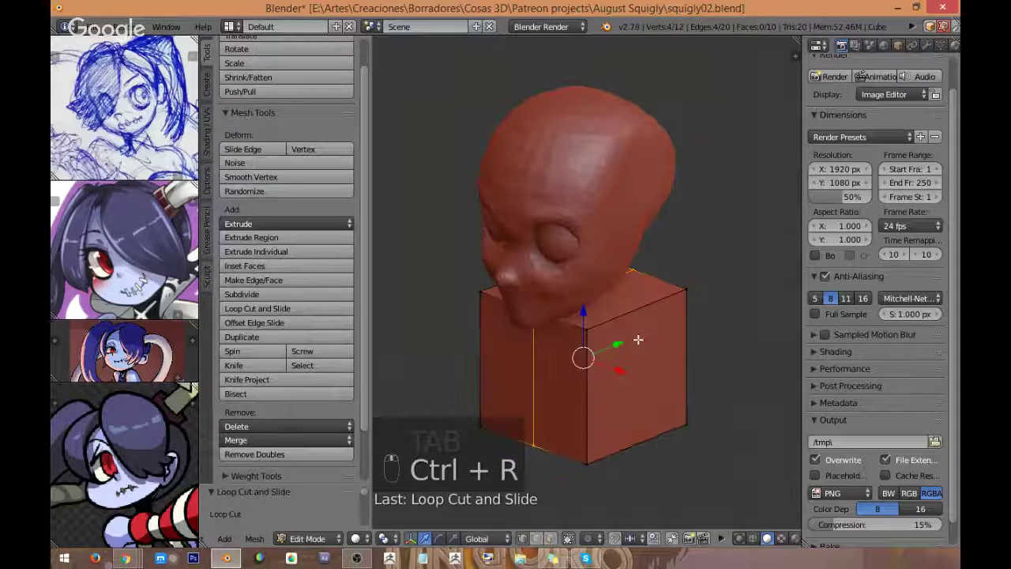
key("ctrl+r")
left_click(627, 308)
left_click(626, 319)
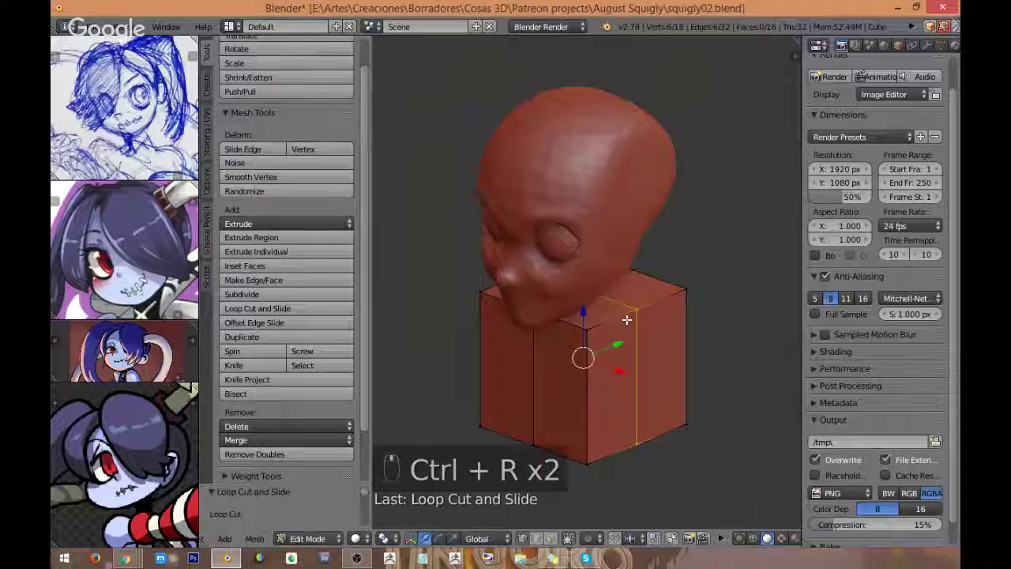
Step: Select the cube's four vertical corner edges and scale them inward with Z locked to about 0.66, giving an octagonal outline
right_click(586, 326)
right_click(685, 427, "shift")
right_click(686, 310, "shift")
key("g")
key("y")
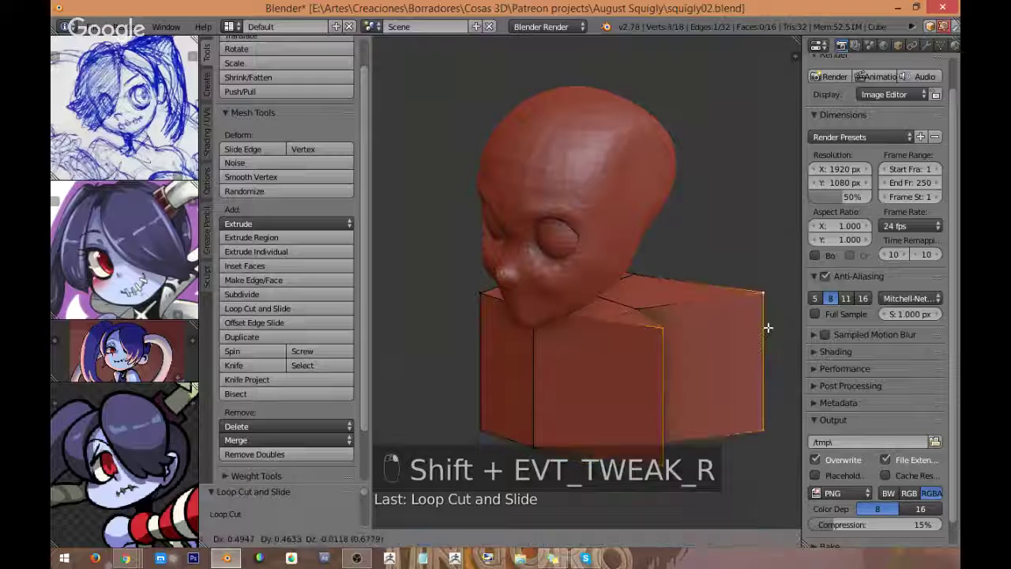
left_click(709, 323)
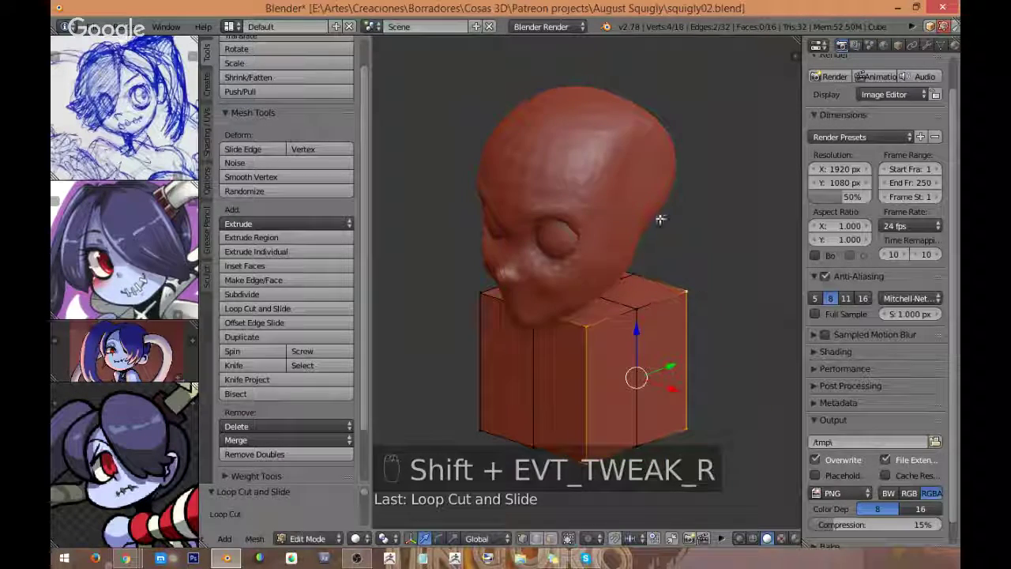
middle_click_drag(672, 214, 671, 287)
right_click(456, 303, "shift")
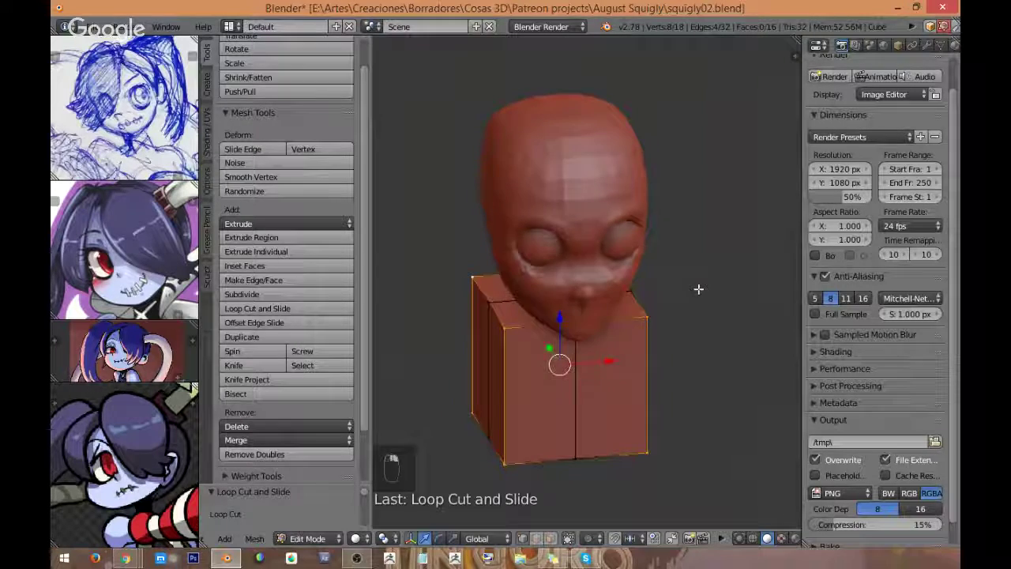
key("s")
key("shift+z")
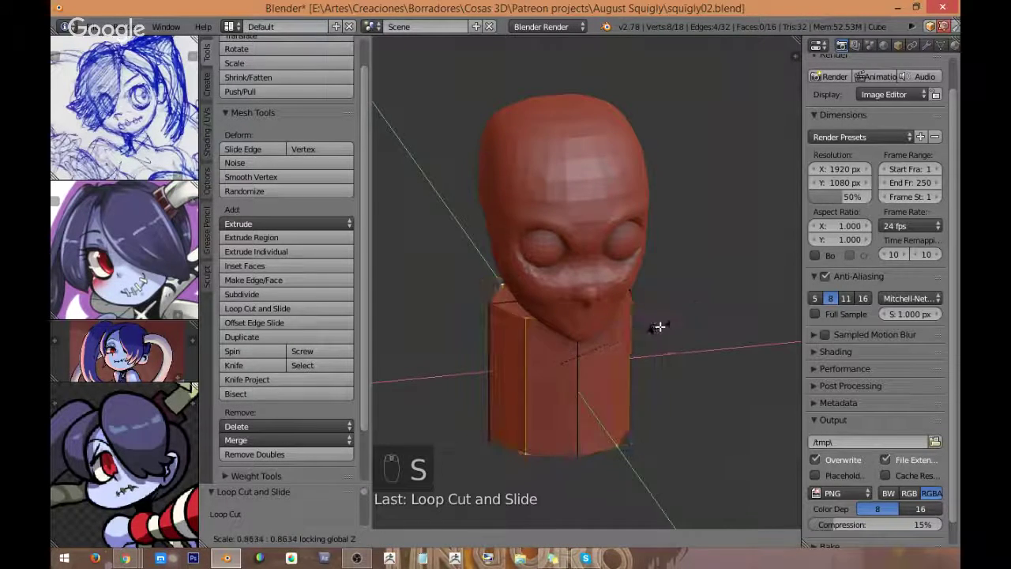
left_click(661, 328)
right_click_drag(622, 278, 661, 316)
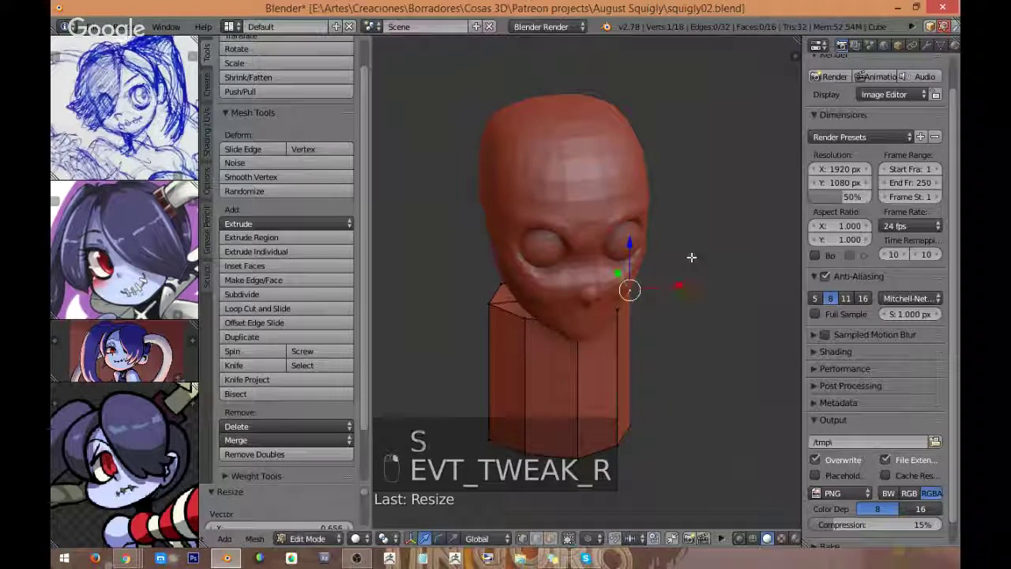
Step: Select the whole column mesh and scale it with Z locked to about 0.58, making it neck-thin
middle_click_drag(690, 259, 708, 304)
key("a")
key("a")
key("a")
key("a")
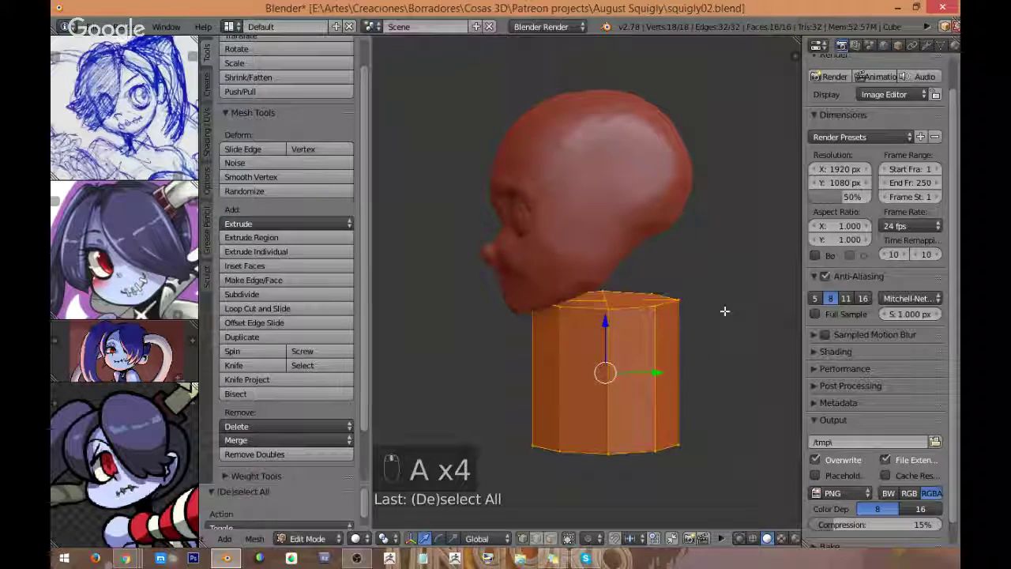
key("s")
key("shift+z")
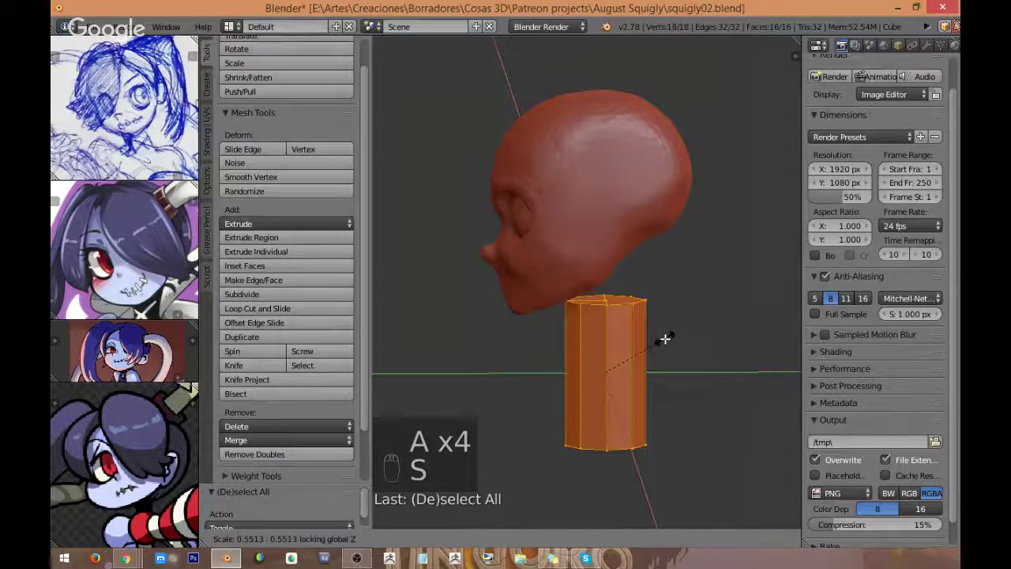
left_click(665, 338)
Step: In the side view, tilt the neck column and move it up so its upper end sits inside the base of the skull
key("KP_3")
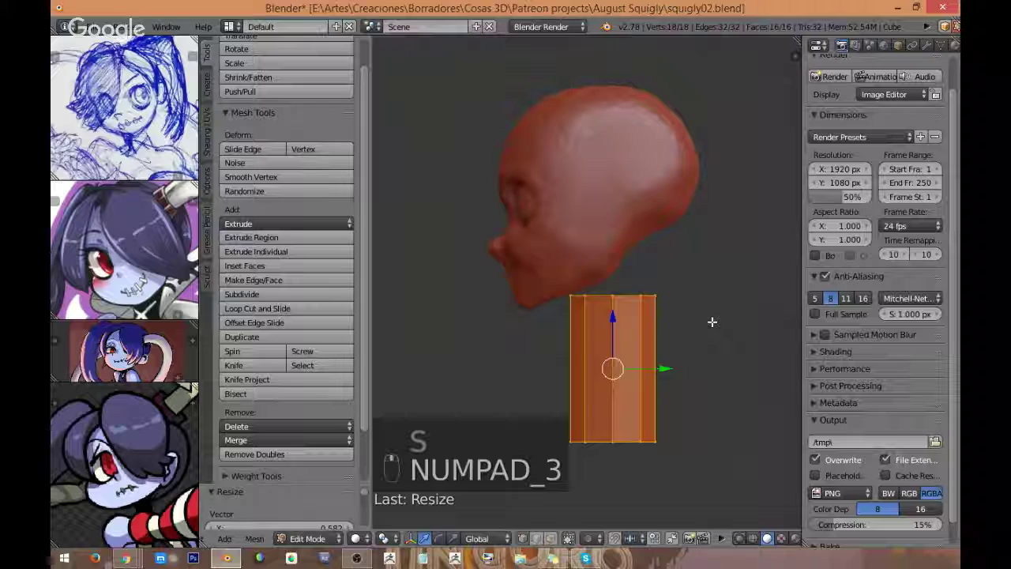
key("r")
left_click(713, 287)
key("g")
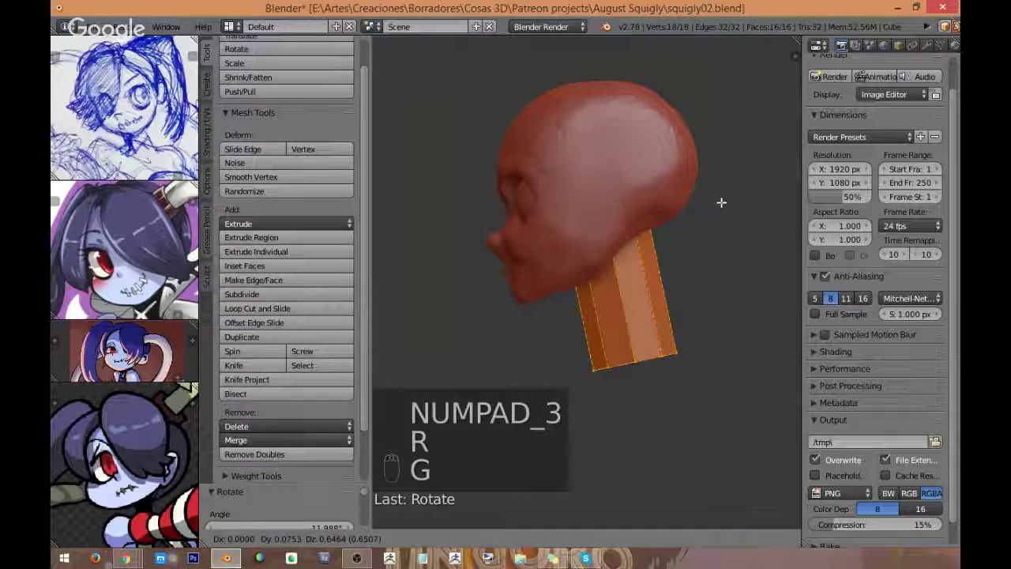
left_click(723, 201)
key("r")
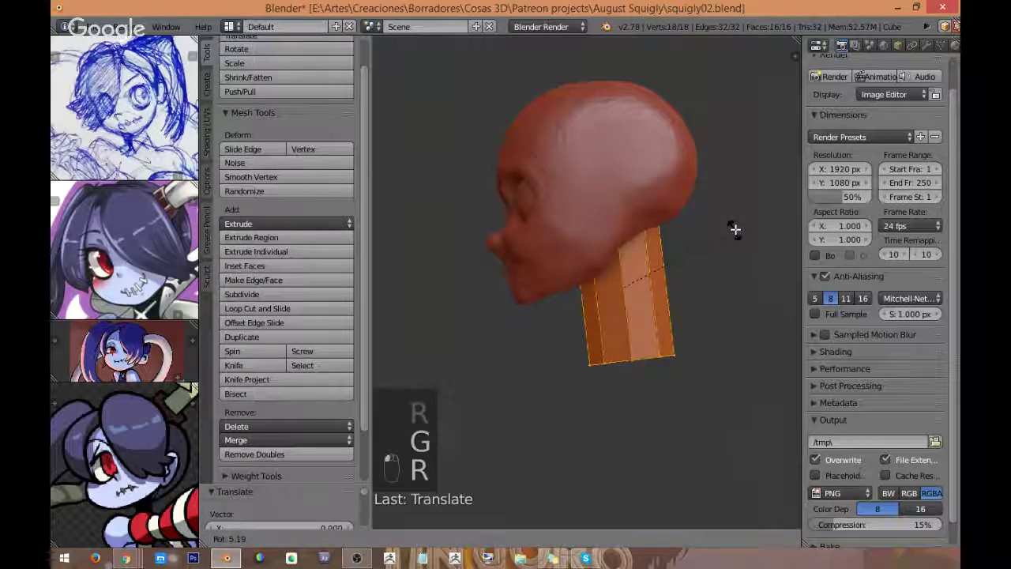
left_click(734, 224)
key("g")
left_click(737, 201)
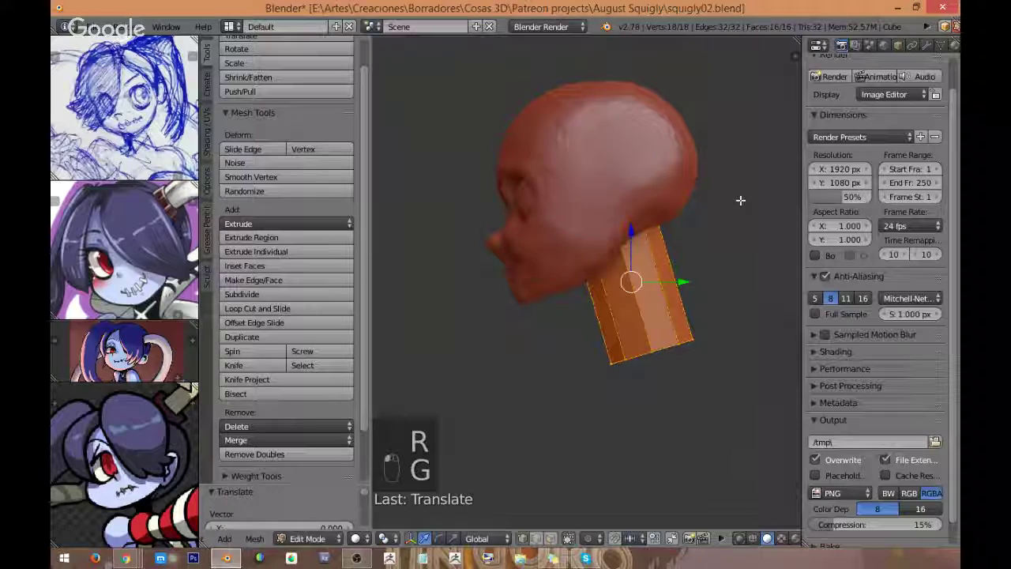
key("g")
left_click(676, 248)
Step: Return to Object Mode, add the head to the selection and merge the neck with it using a Boolean Union
middle_click_drag(581, 338, 622, 300)
key("Tab")
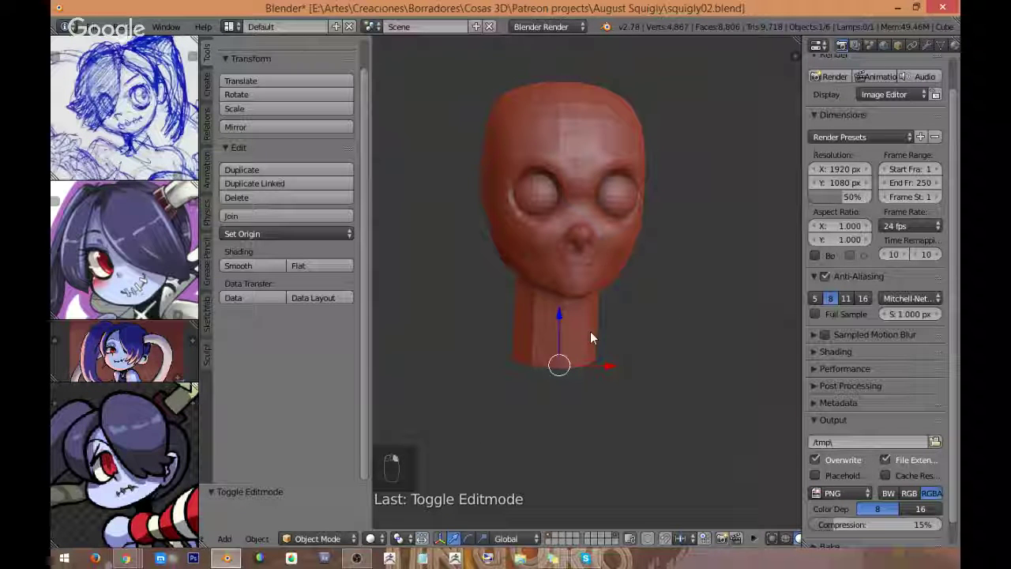
right_click(621, 254, "shift")
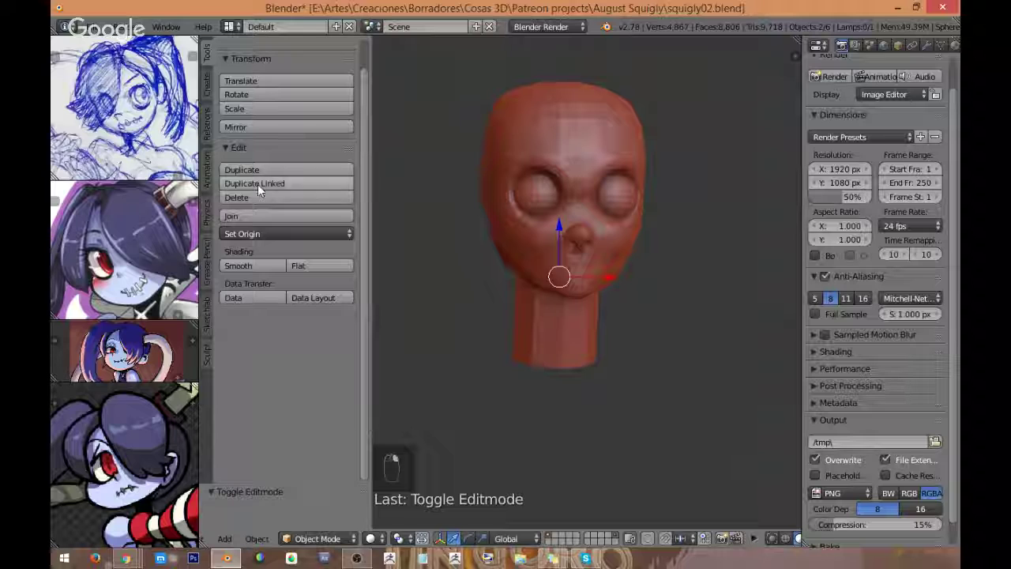
left_click(207, 351)
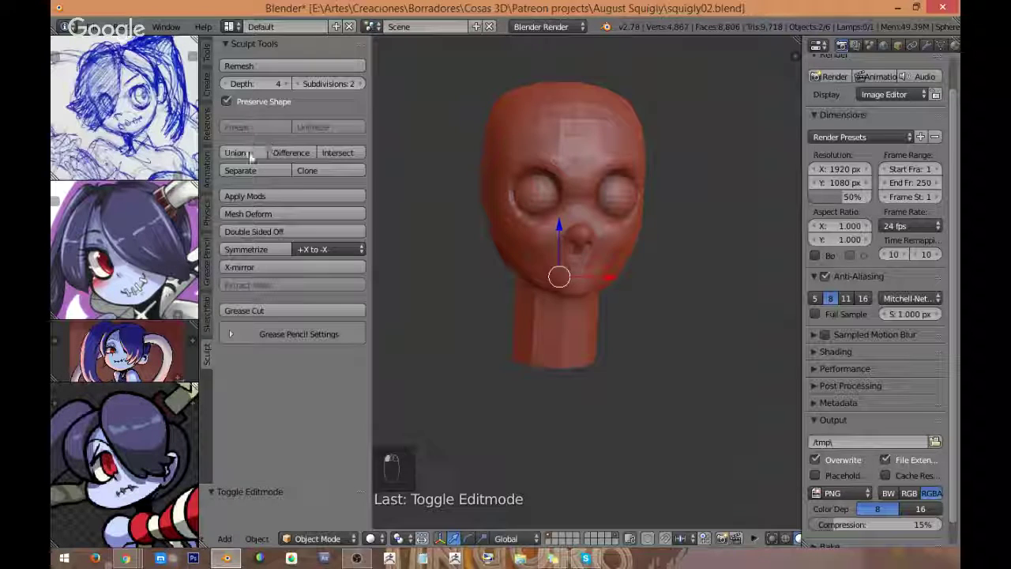
left_click(235, 152)
Step: Examine the merged mesh in Edit Mode and the junction between skull and neck in Object Mode
middle_click_drag(635, 287, 615, 254)
key("Tab")
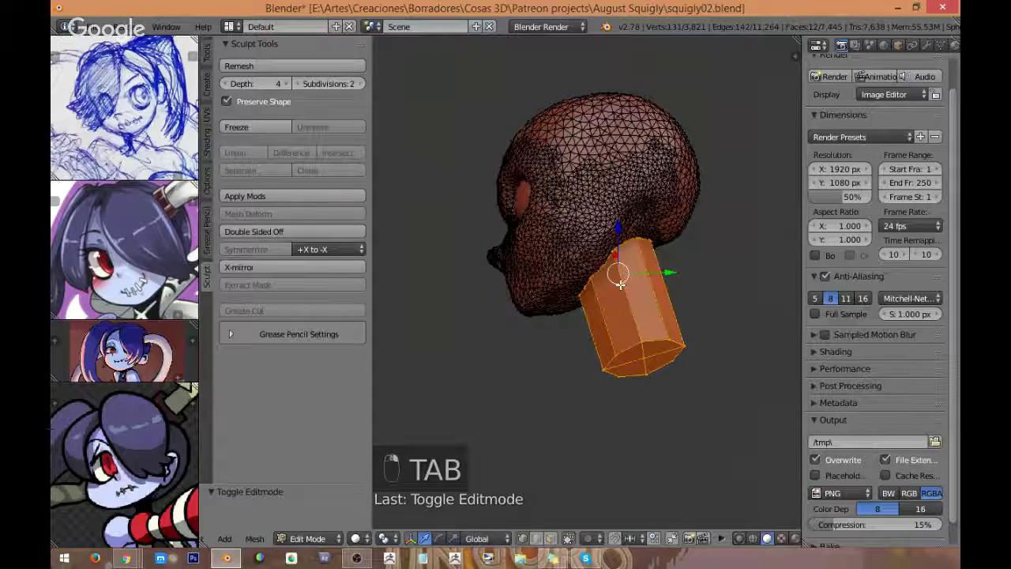
key("Tab")
scroll(660, 241, "up", 2)
mouse_move(660, 248)
middle_mouse_down()
mouse_move(670, 247)
mouse_move(592, 293)
mouse_move(619, 330)
mouse_move(643, 264)
mouse_move(650, 287)
middle_mouse_up()
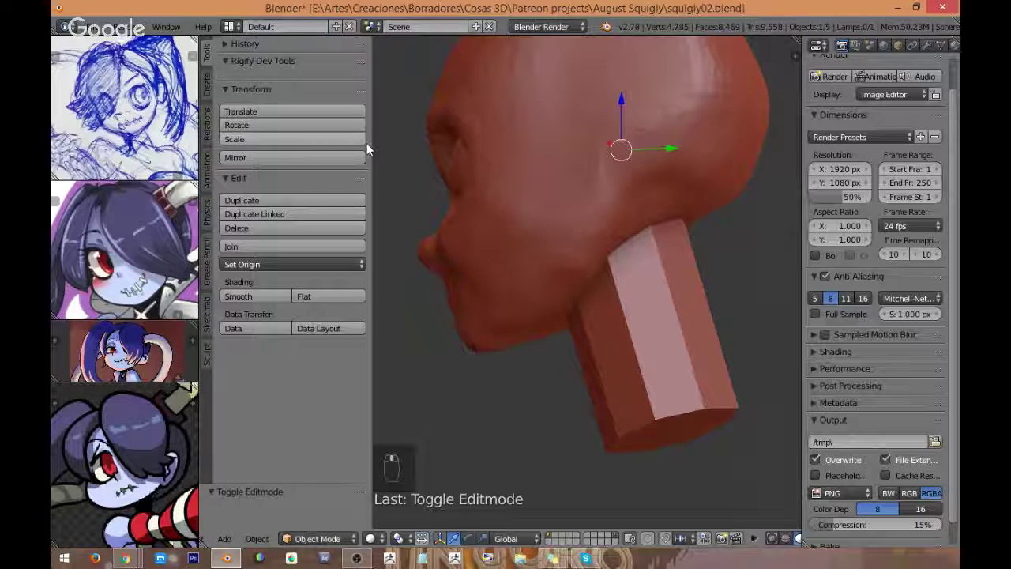
middle_click_drag(643, 244, 574, 190)
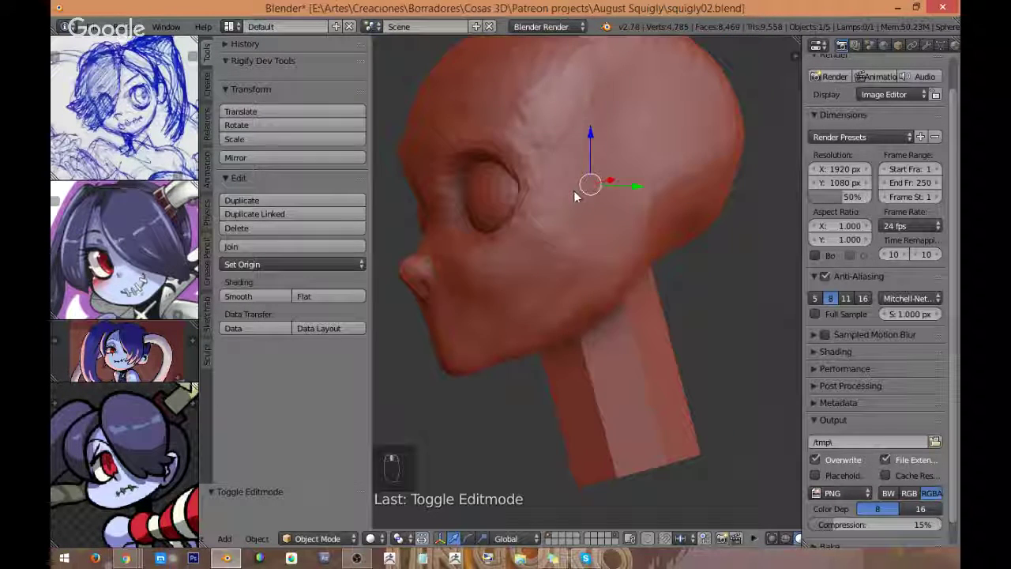
Step: Put the head mesh into Sculpt Mode and enable Dyntopo for sculpting
left_click(318, 538)
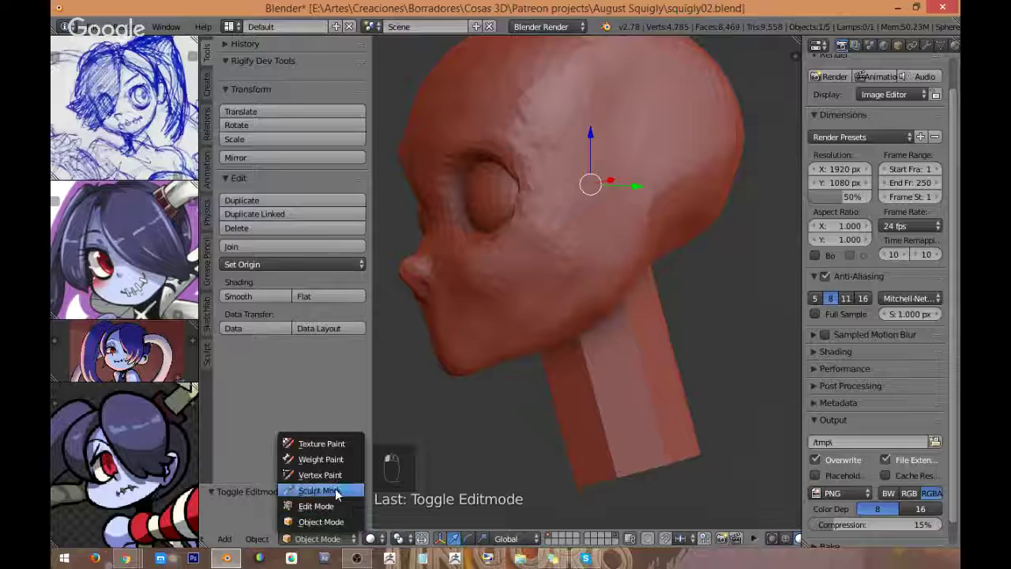
left_click(336, 491)
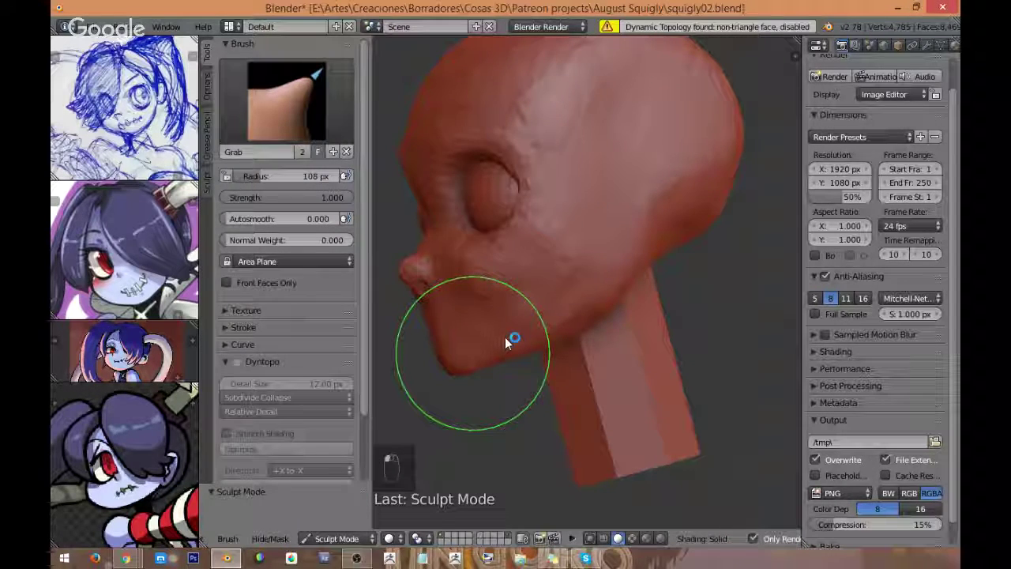
middle_click_drag(504, 336, 450, 340)
scroll(334, 356, "down", 2)
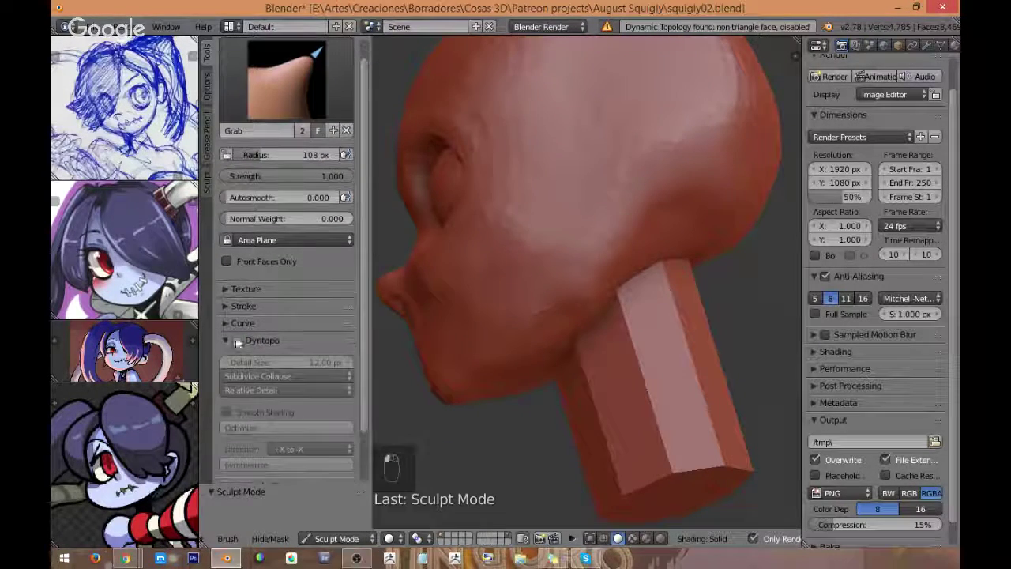
left_click(236, 340)
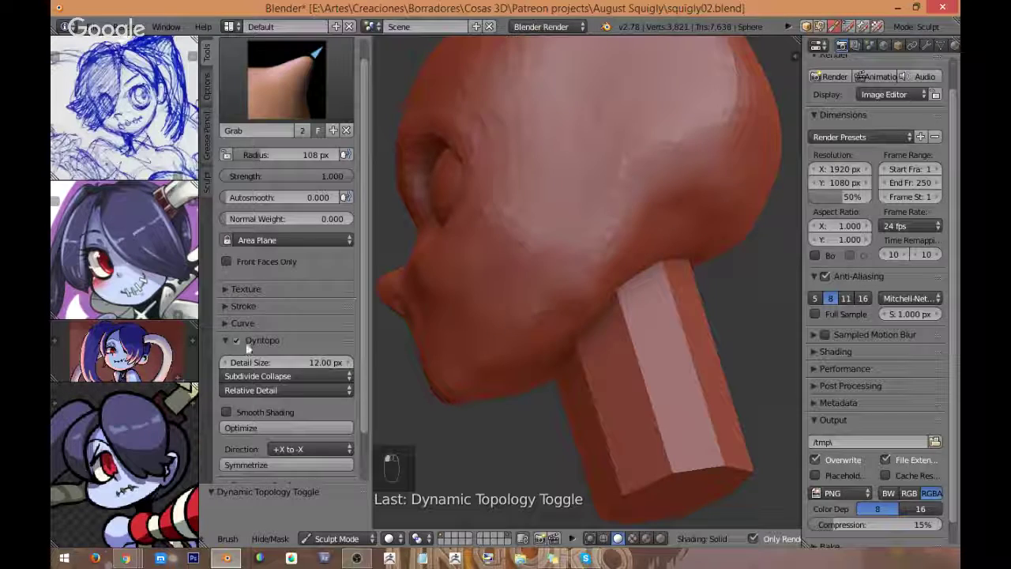
scroll(360, 346, "down", 1)
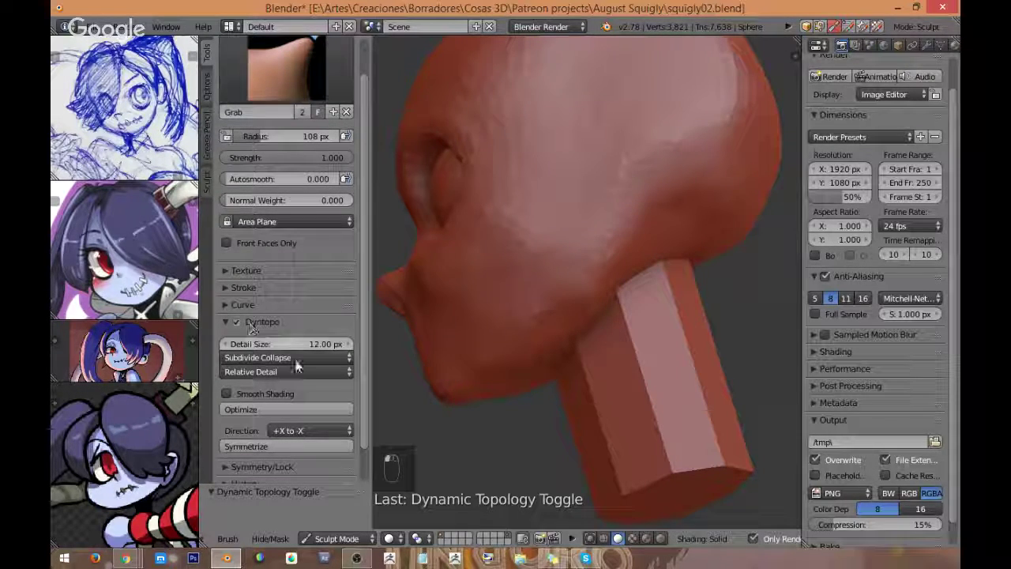
Step: Reduce the Grab brush radius to 34 px and smooth the seam where the neck meets the head
middle_click_drag(607, 324, 592, 302, "shift")
scroll(616, 278, "up", 2)
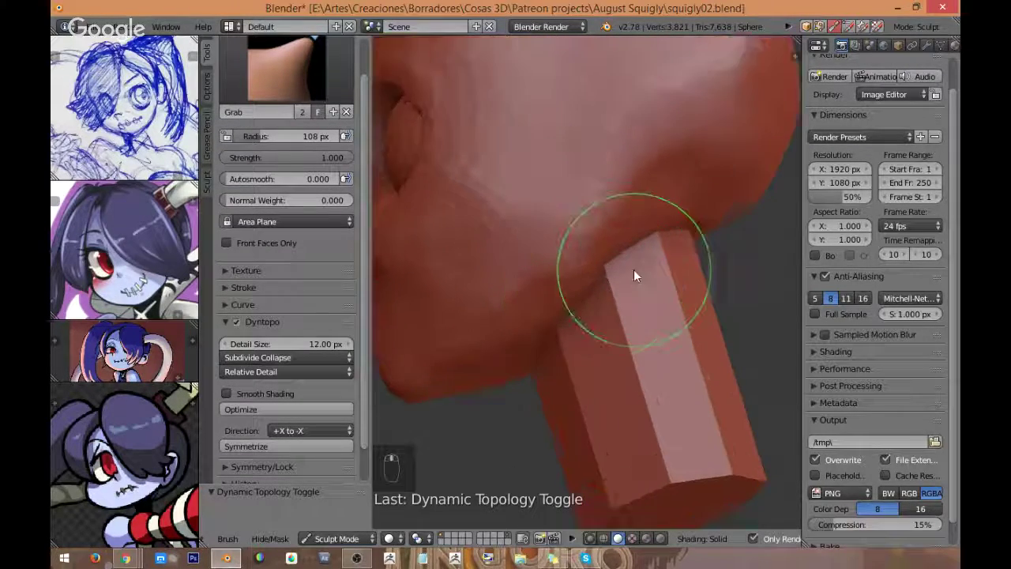
key("f")
left_click(598, 313)
middle_click_drag(598, 314, 602, 251)
left_click_drag(598, 257, 657, 225, "shift")
middle_click_drag(657, 225, 647, 250)
mouse_move(618, 212)
left_mouse_down("shift")
mouse_move(677, 215)
mouse_move(611, 219)
left_mouse_up("shift")
middle_click_drag(611, 219, 627, 265)
mouse_move(627, 265)
left_mouse_down("shift")
mouse_move(496, 335)
mouse_move(622, 328)
left_mouse_up("shift")
middle_click_drag(622, 327, 620, 362)
mouse_move(620, 362)
left_mouse_down("shift")
mouse_move(555, 335)
mouse_move(588, 268)
left_mouse_up("shift")
middle_click_drag(588, 268, 592, 291)
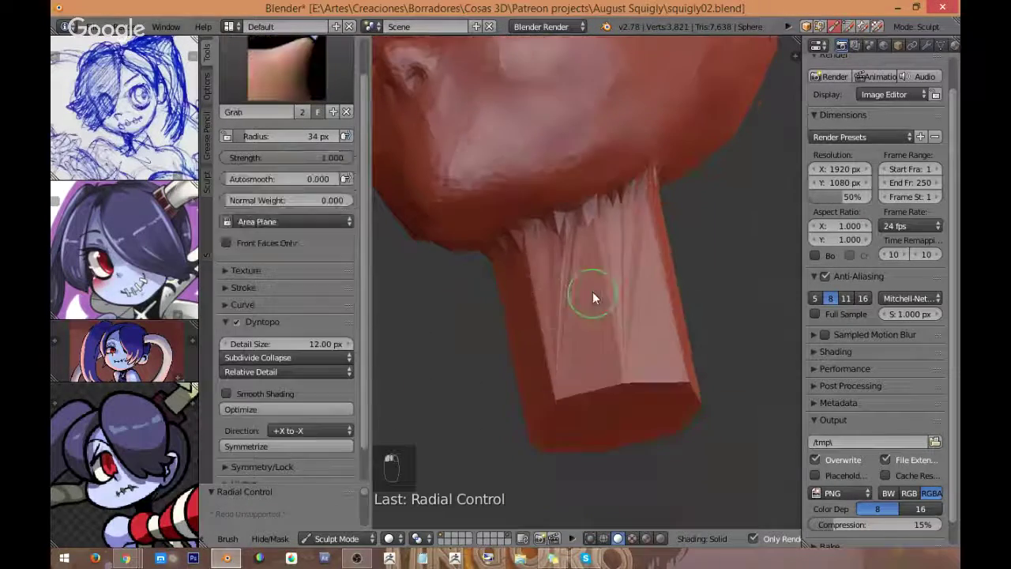
Step: Undo the last smoothing strokes on the neck
mouse_move(598, 241)
middle_mouse_down()
mouse_move(597, 348)
mouse_move(602, 268)
mouse_move(576, 285)
mouse_move(586, 225)
mouse_move(629, 338)
middle_mouse_up()
key("ctrl+z")
key("ctrl+z")
key("ctrl+z")
key("ctrl+z")
scroll(629, 338, "down", 4)
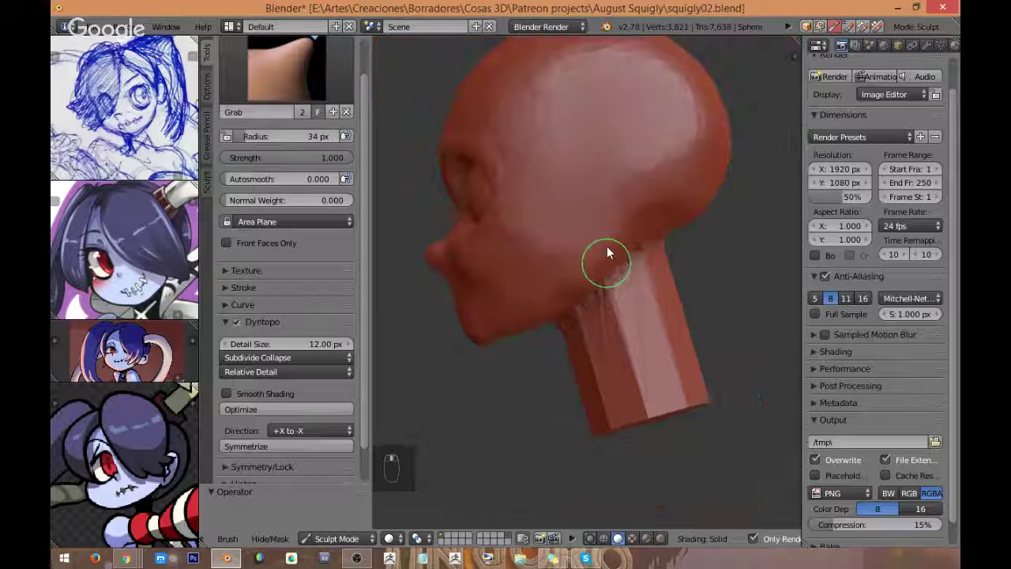
scroll(605, 259, "up", 2)
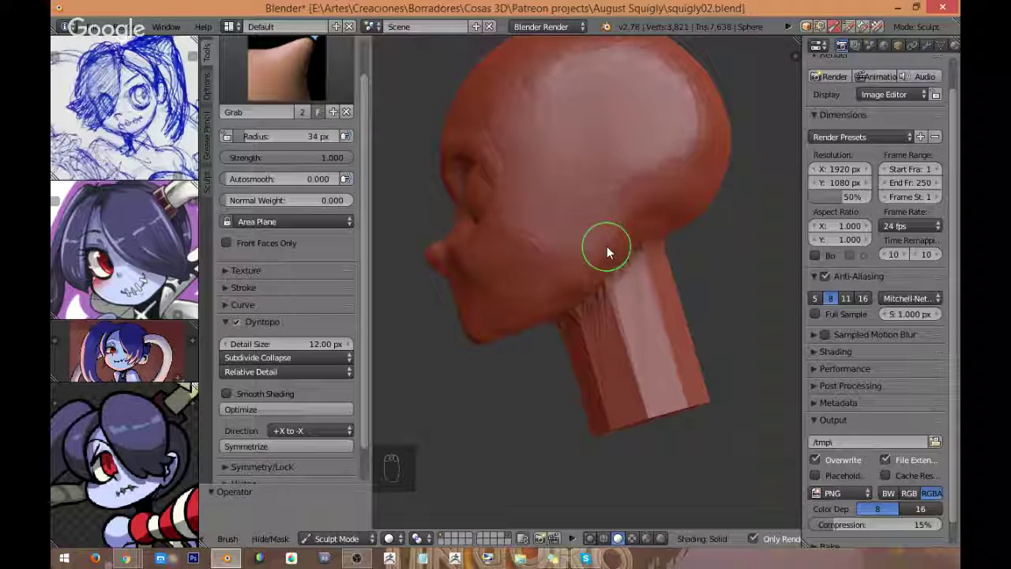
key("ctrl+z")
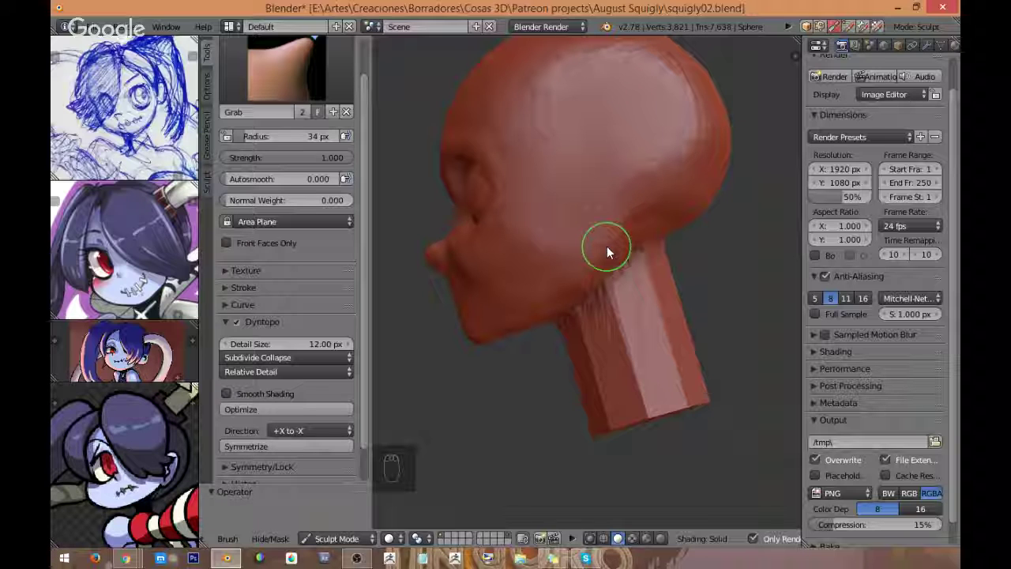
key("ctrl+z")
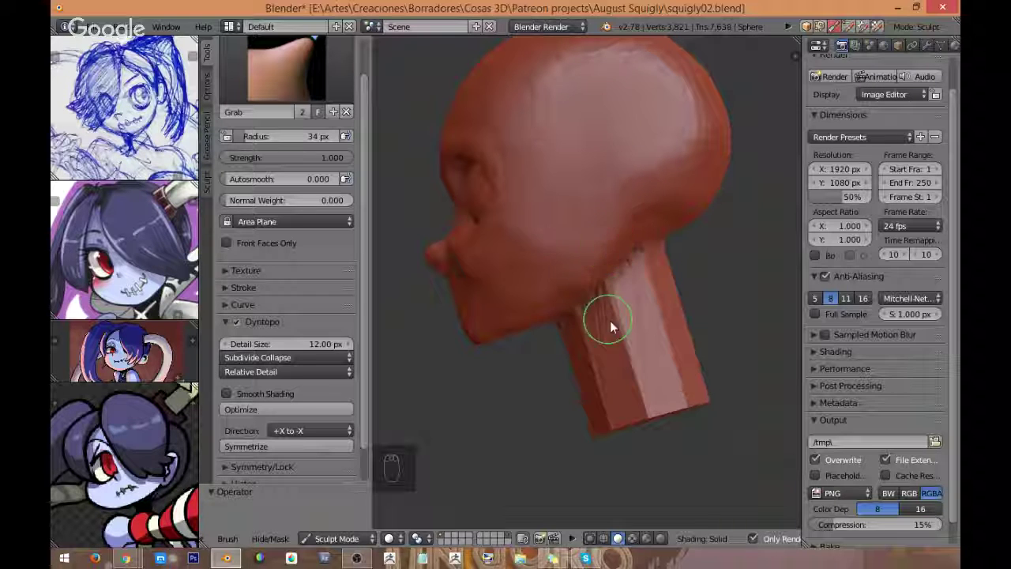
key("ctrl+z")
key("KP_1")
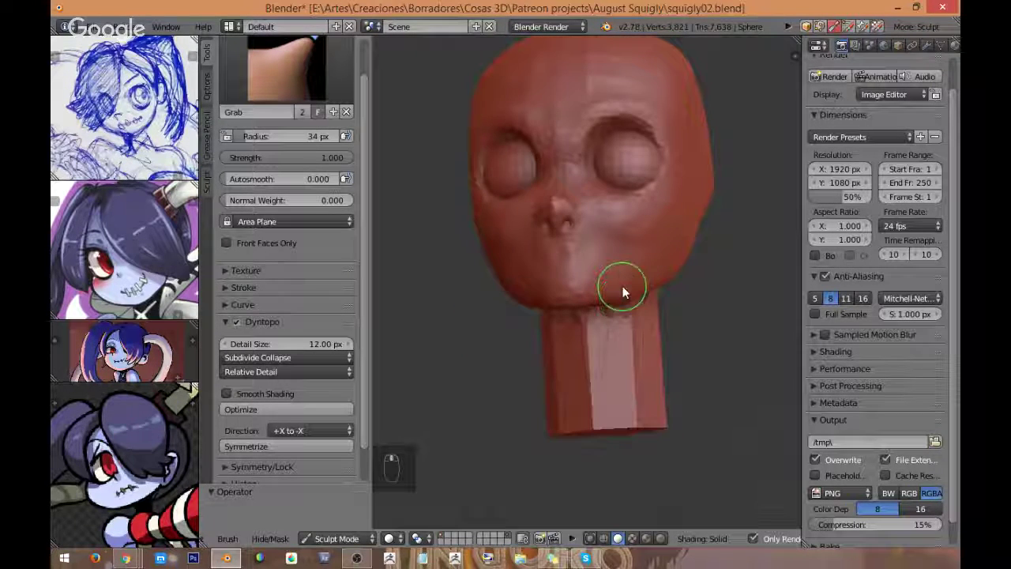
middle_click_drag(605, 317, 359, 290)
scroll(358, 290, "down", 2)
key("ctrl+z")
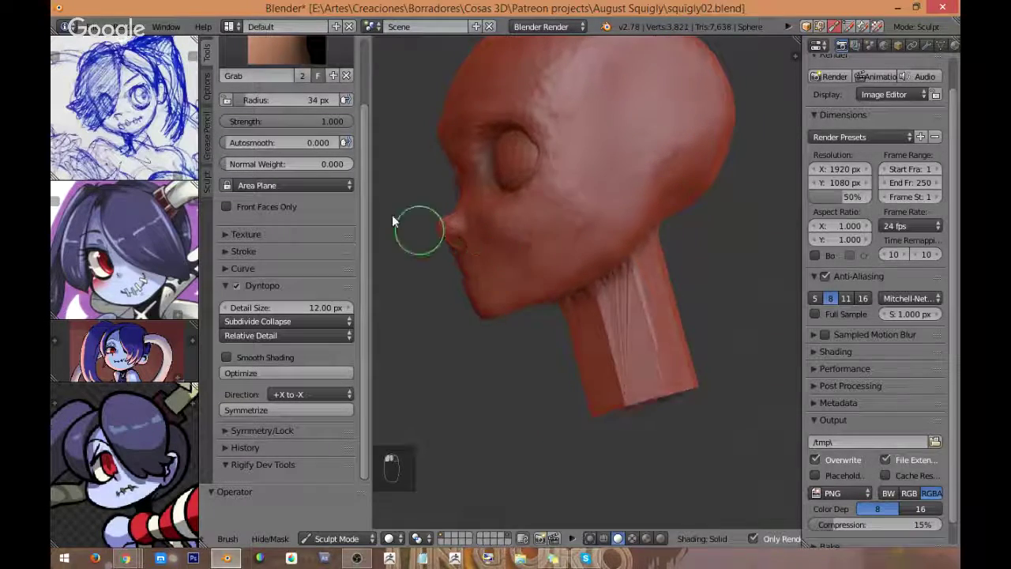
Step: Switch to the Clay brush and add strokes on the upper neck beneath the jaw
left_click(283, 64)
left_click(305, 102)
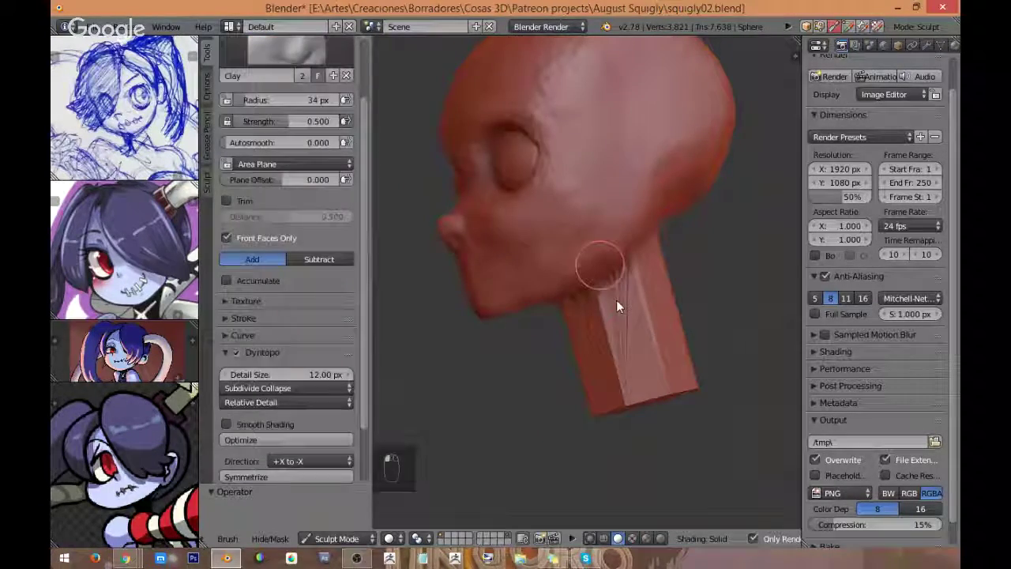
mouse_move(616, 299)
left_mouse_down()
mouse_move(602, 309)
mouse_move(624, 301)
left_mouse_up()
mouse_move(624, 300)
middle_mouse_down()
mouse_move(591, 296)
mouse_move(636, 253)
mouse_move(621, 307)
mouse_move(578, 305)
mouse_move(649, 286)
middle_mouse_up()
left_click_drag(649, 286, 651, 278)
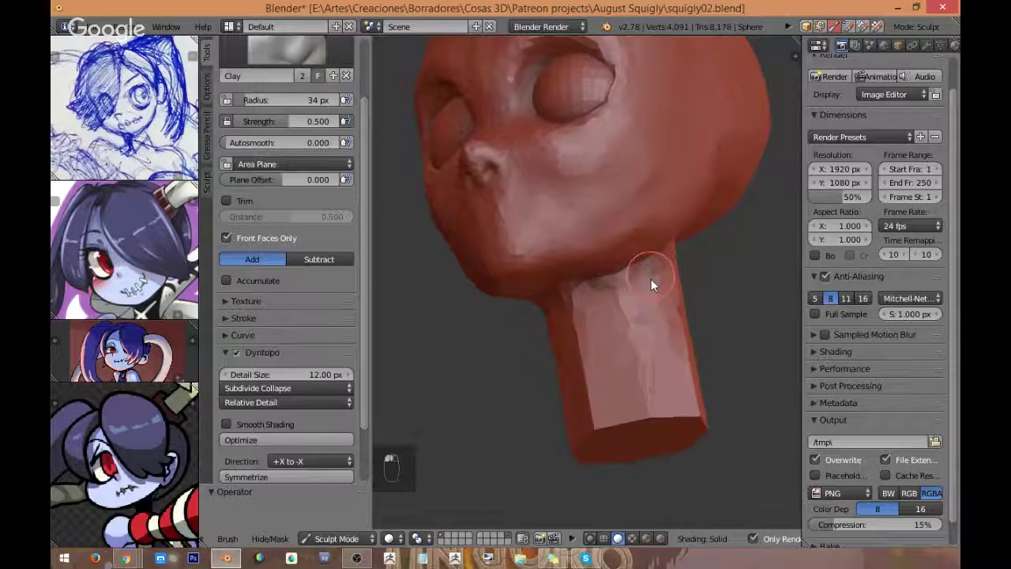
mouse_move(651, 279)
middle_mouse_down()
mouse_move(618, 310)
mouse_move(592, 299)
middle_mouse_up()
left_click_drag(592, 300, 629, 333)
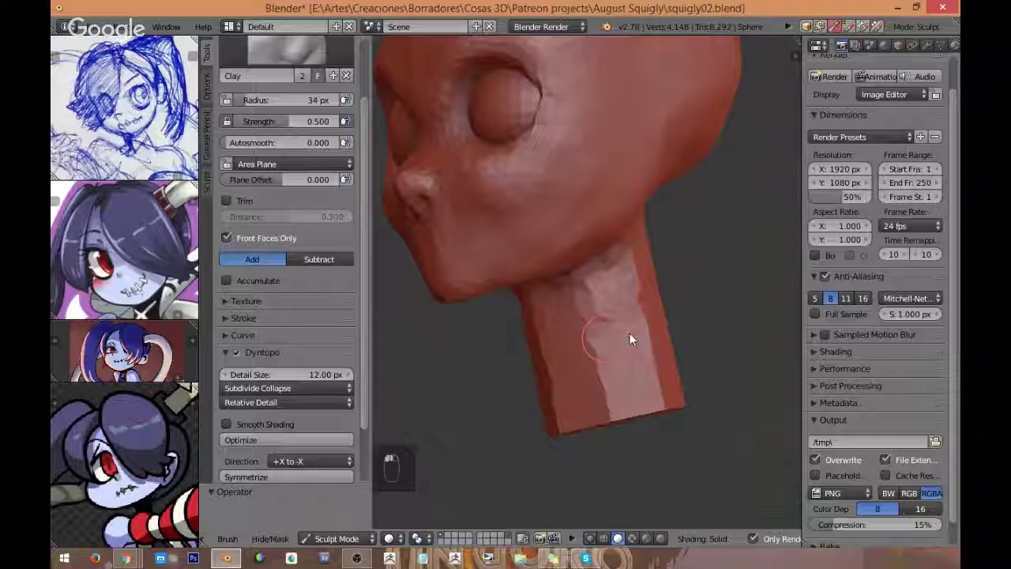
Step: Try Dyntopo smooth shading on the head model
middle_click_drag(629, 338, 615, 218)
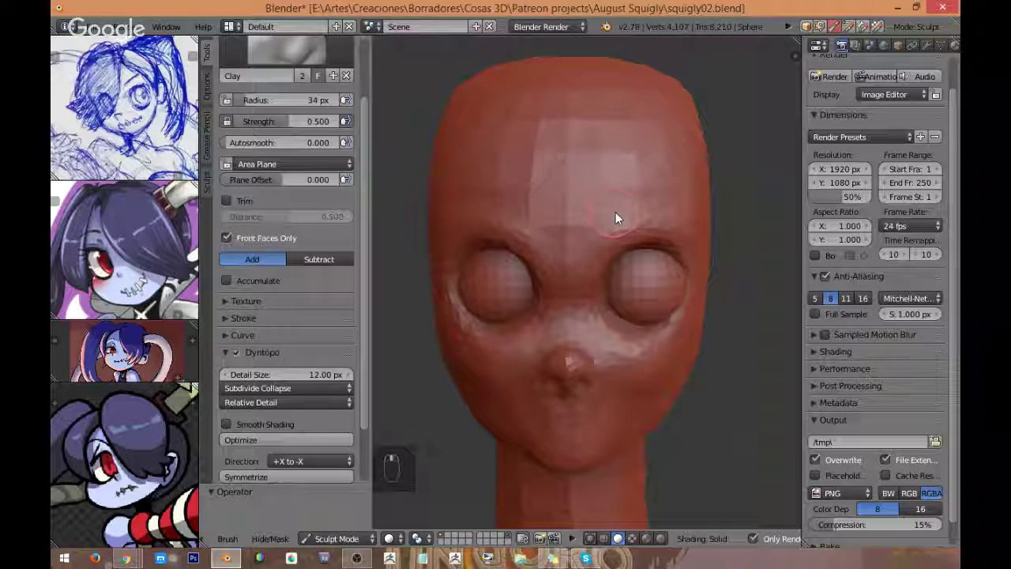
left_click(230, 424)
mouse_move(482, 229)
middle_mouse_down()
mouse_move(522, 203)
mouse_move(605, 197)
mouse_move(681, 265)
mouse_move(656, 246)
middle_mouse_up()
left_click(227, 424)
Step: Sculpt the side, back and lower edge of the neck with the Clay brush to round its hard edges
mouse_move(624, 308)
middle_mouse_down()
mouse_move(621, 276)
mouse_move(573, 391)
middle_mouse_up()
mouse_move(687, 373)
middle_mouse_down()
mouse_move(615, 365)
mouse_move(646, 362)
middle_mouse_up()
left_click_drag(646, 362, 722, 388)
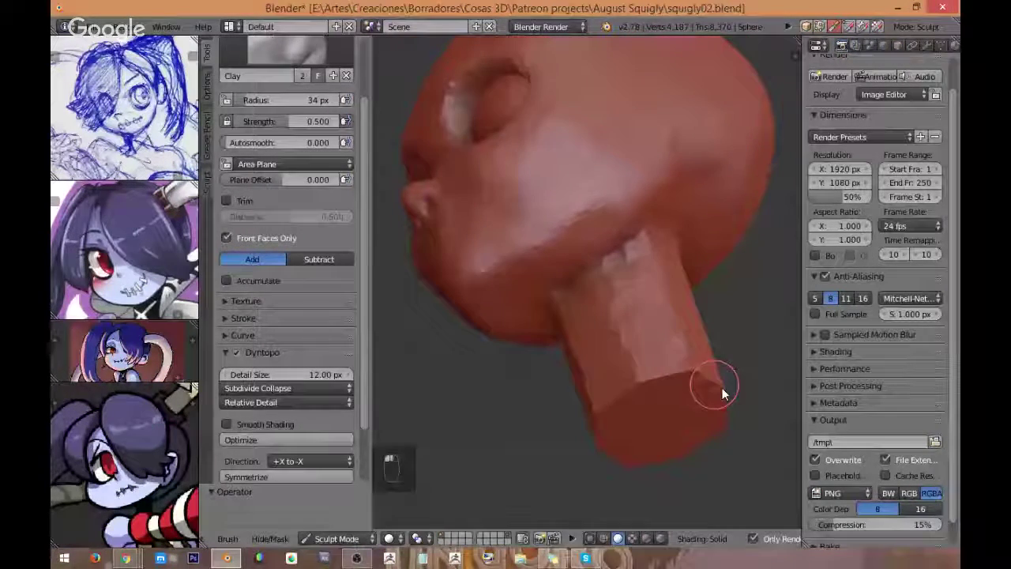
mouse_move(722, 387)
middle_mouse_down()
mouse_move(632, 456)
mouse_move(688, 189)
mouse_move(654, 306)
middle_mouse_up()
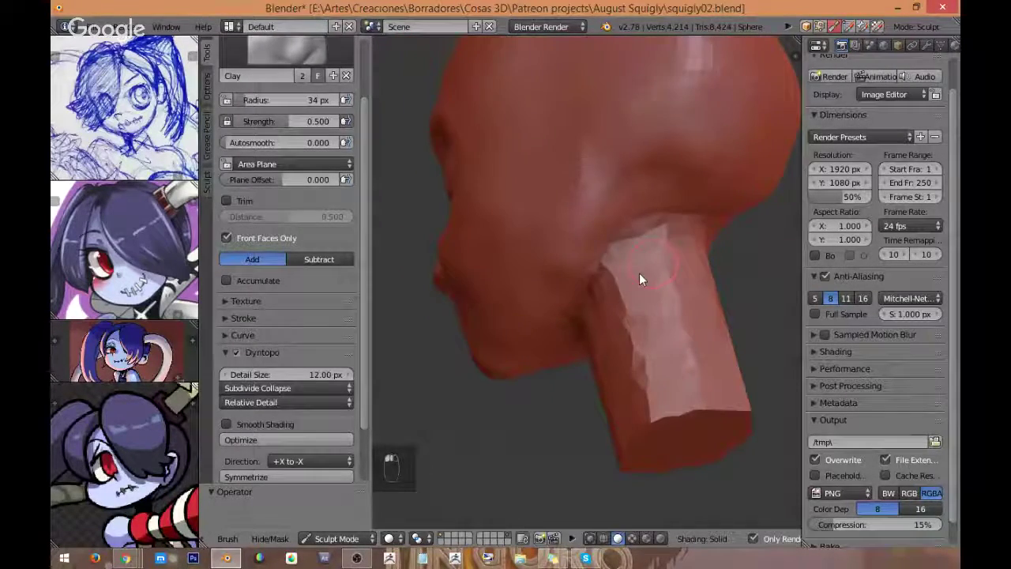
mouse_move(639, 272)
middle_mouse_down()
mouse_move(605, 320)
mouse_move(704, 351)
mouse_move(613, 314)
mouse_move(624, 369)
mouse_move(585, 351)
mouse_move(651, 413)
mouse_move(699, 293)
mouse_move(708, 315)
middle_mouse_up()
mouse_move(645, 293)
middle_mouse_down()
mouse_move(707, 301)
mouse_move(674, 411)
mouse_move(692, 410)
mouse_move(700, 383)
middle_mouse_up()
key("s")
key("c")
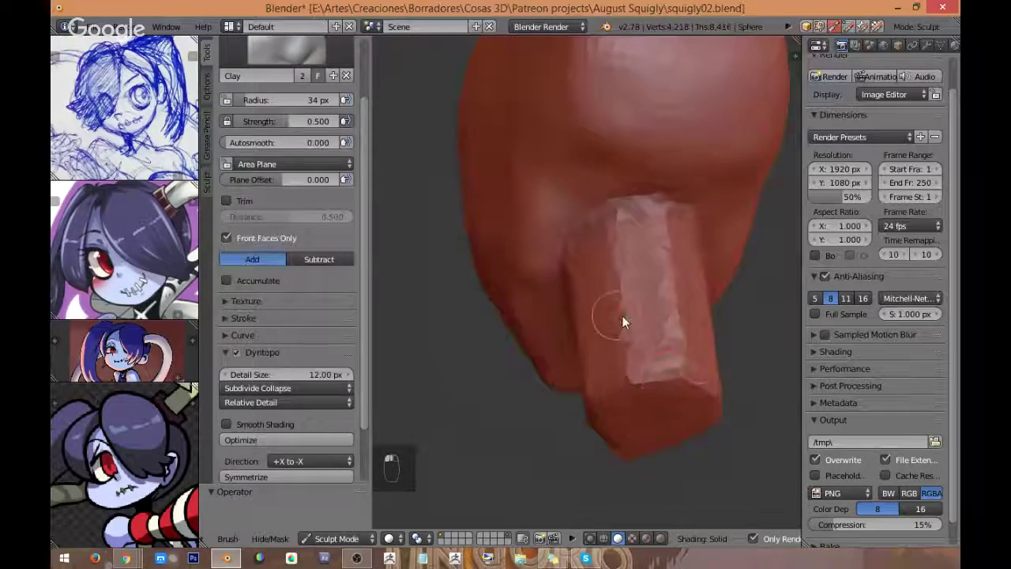
mouse_move(622, 322)
middle_mouse_down()
mouse_move(610, 315)
mouse_move(631, 352)
mouse_move(556, 345)
mouse_move(620, 324)
middle_mouse_up()
Step: Examine the head and neck shape from the side and front, including the eyes, nose and jaw
key("KP_3")
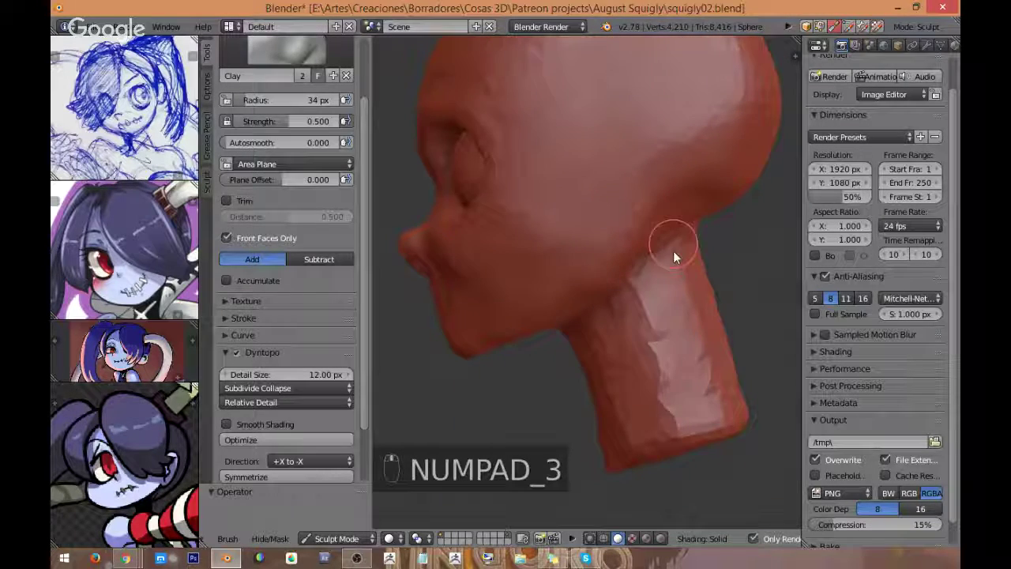
scroll(673, 251, "down", 2)
middle_click_drag(595, 373, 657, 300)
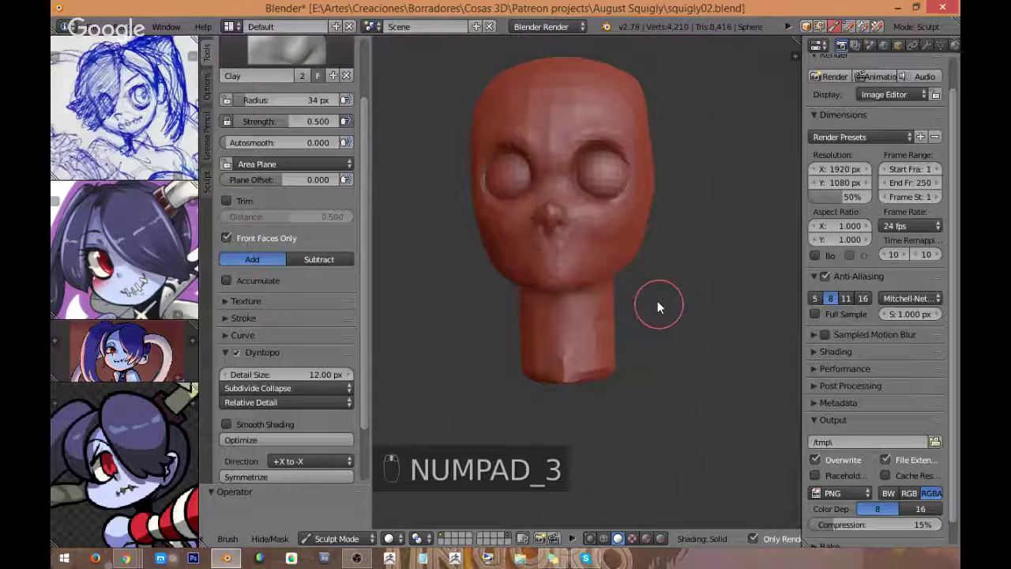
key("KP_1")
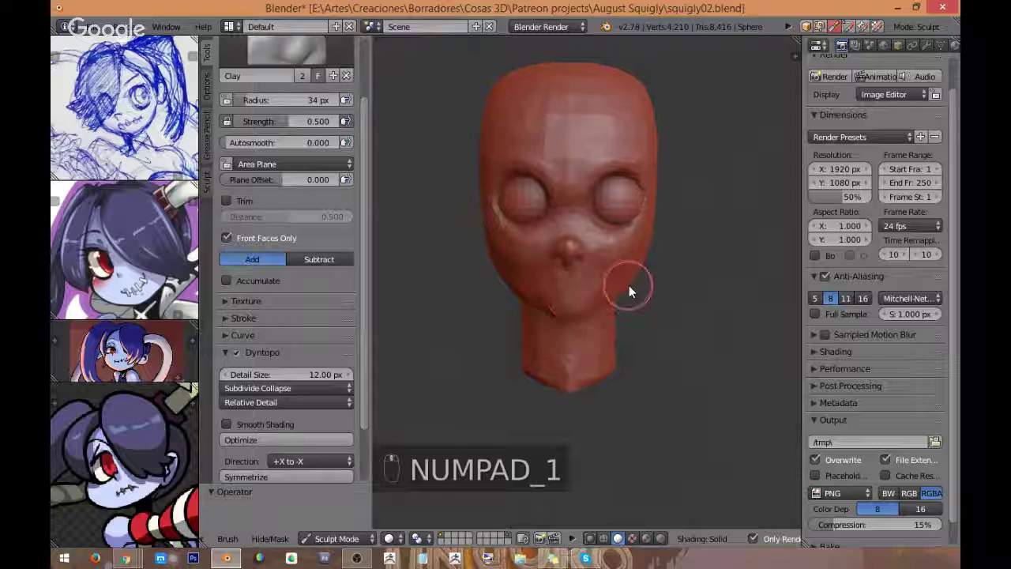
scroll(647, 219, "up", 2)
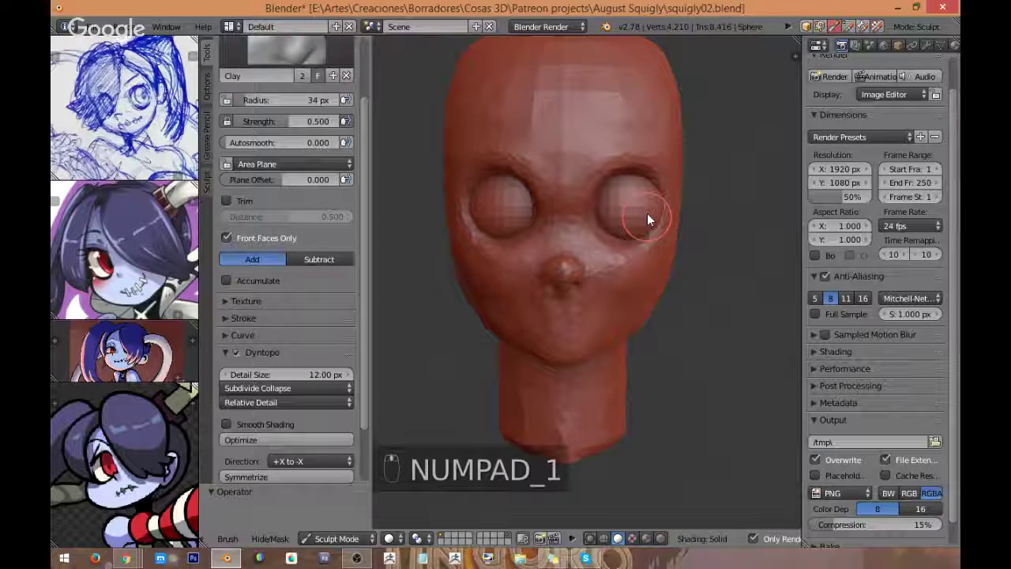
scroll(591, 309, "up", 3)
scroll(624, 267, "down", 4)
key("KP_1")
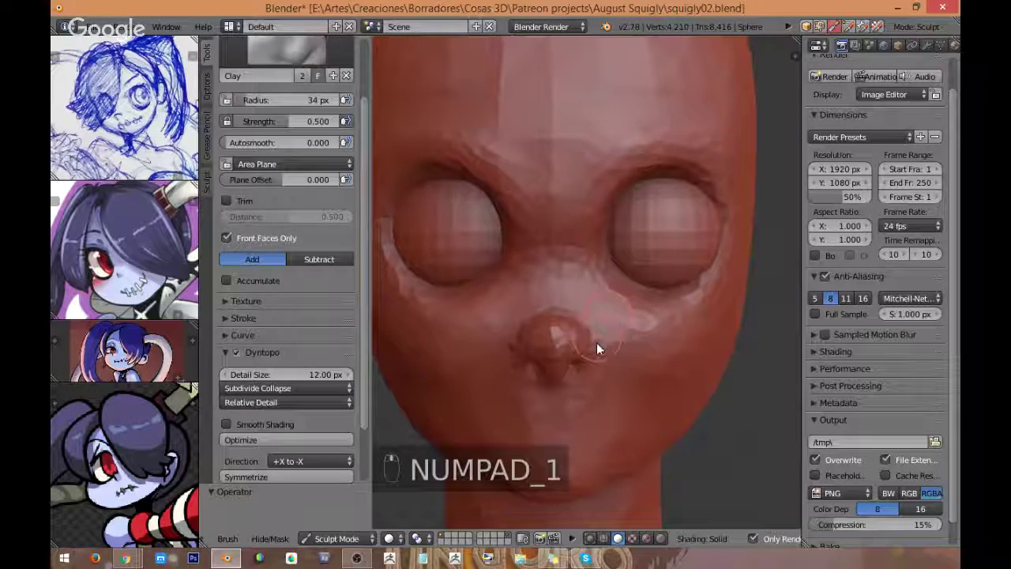
scroll(587, 372, "up", 2)
scroll(605, 334, "down", 4)
scroll(622, 269, "up", 4)
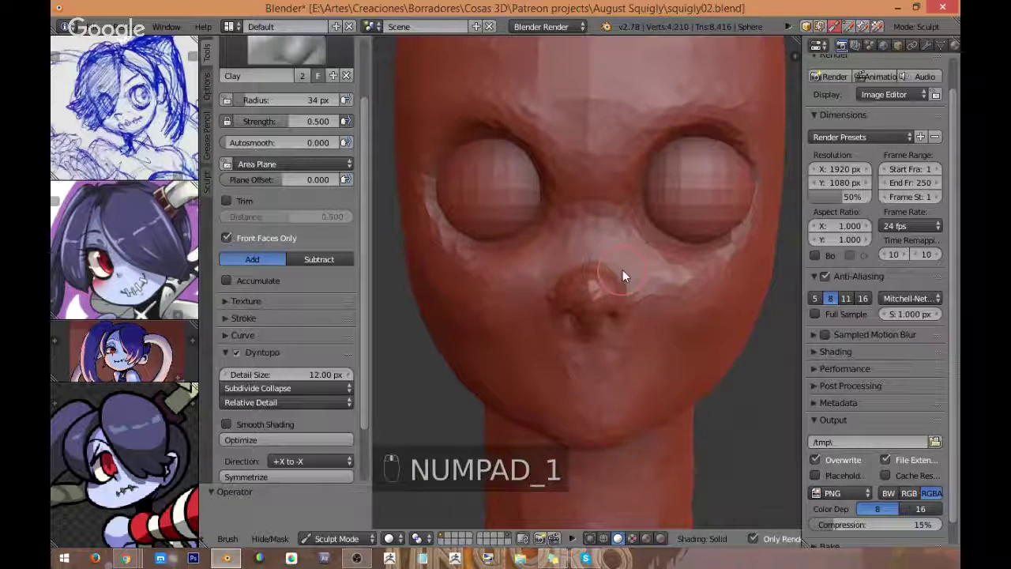
scroll(616, 309, "down", 1)
scroll(613, 327, "down", 1)
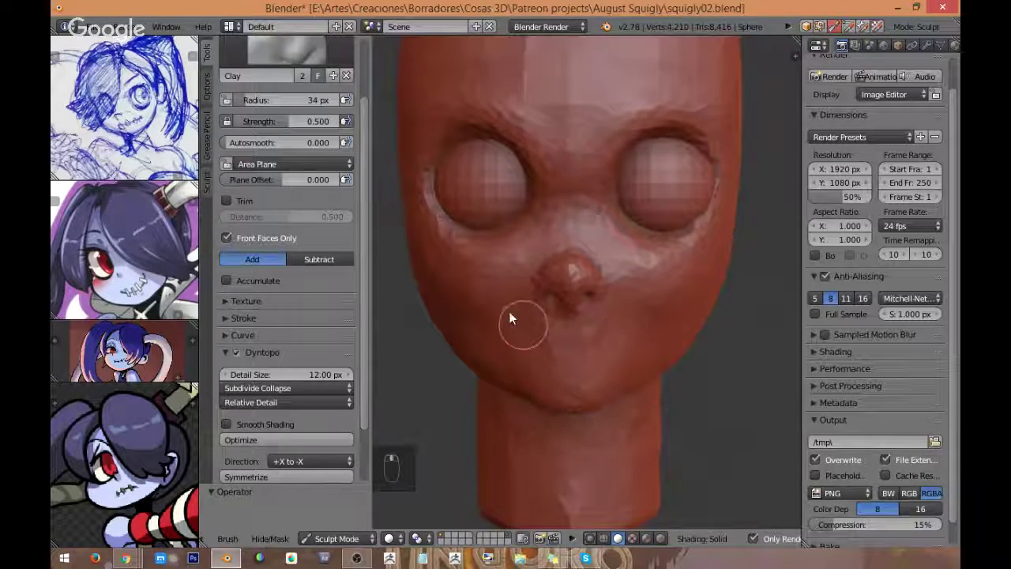
Step: Switch to the Grab brush and set its radius to 89 px
scroll(368, 81, "up", 2)
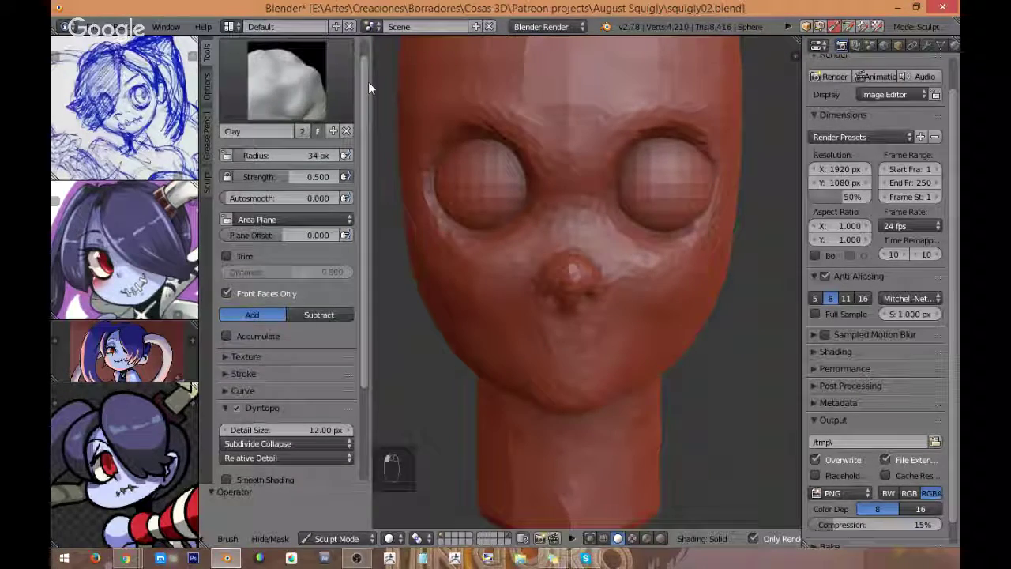
left_click(286, 91)
left_click(593, 180)
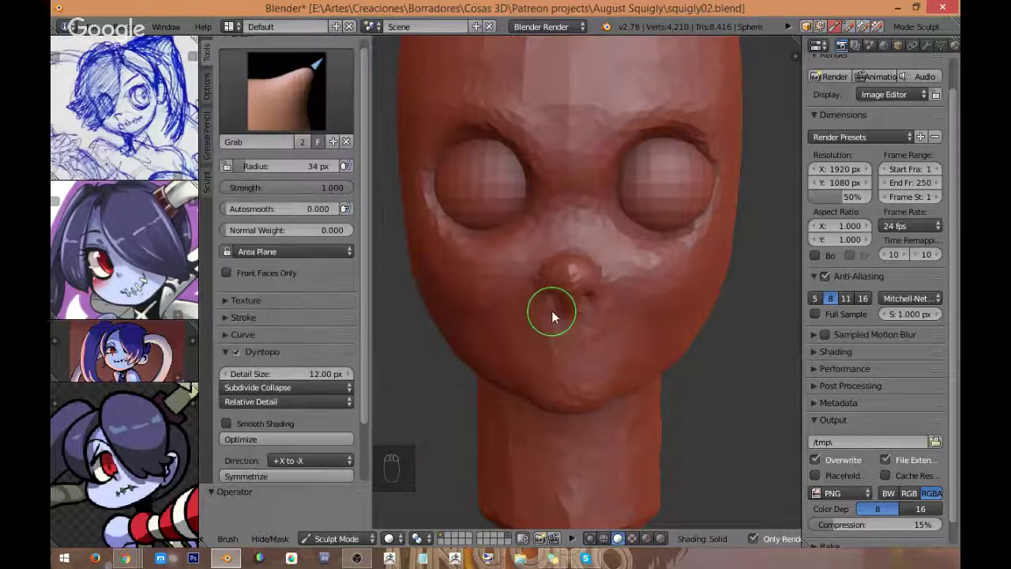
key("f")
left_click(582, 306)
Step: Examine the face at an angle and compare it with close-ups of the character's eyes and mouth in the reference images
mouse_move(582, 306)
middle_mouse_down()
mouse_move(467, 293)
mouse_move(595, 267)
mouse_move(585, 270)
middle_mouse_up()
scroll(142, 110, "up", 3)
scroll(154, 116, "down", 2)
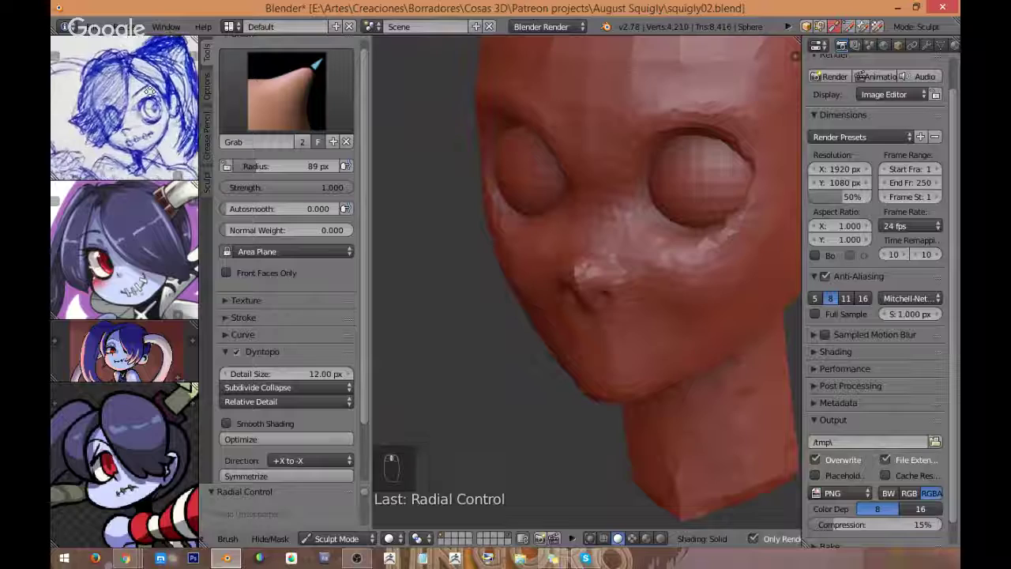
scroll(150, 120, "up", 2)
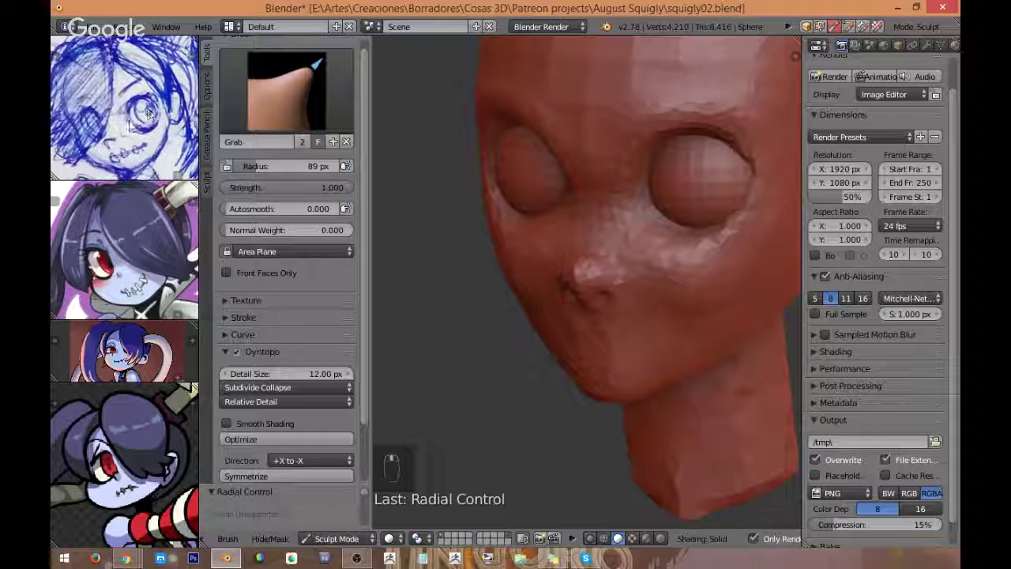
scroll(136, 263, "up", 4)
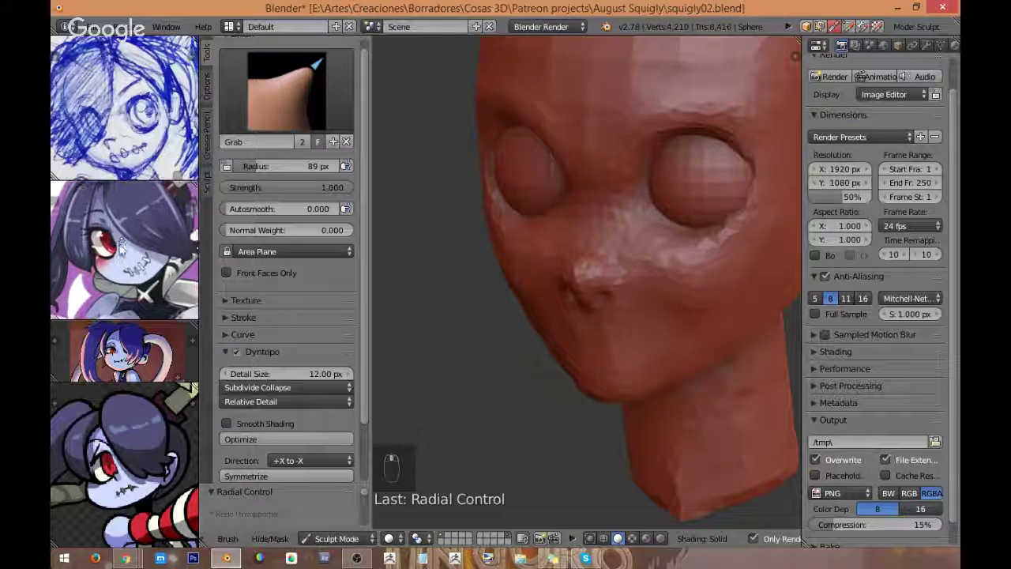
scroll(124, 461, "up", 4)
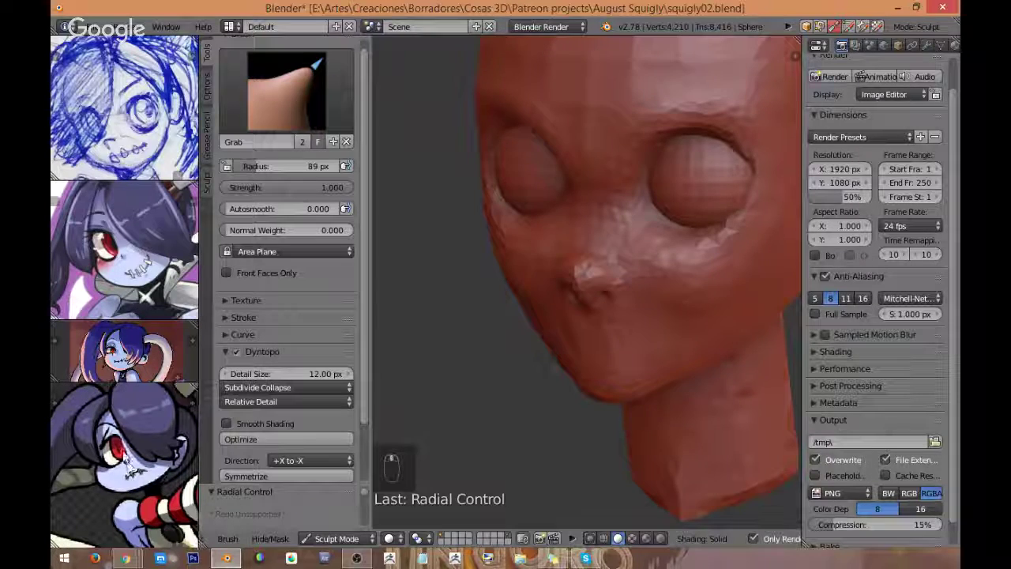
scroll(124, 462, "up", 3)
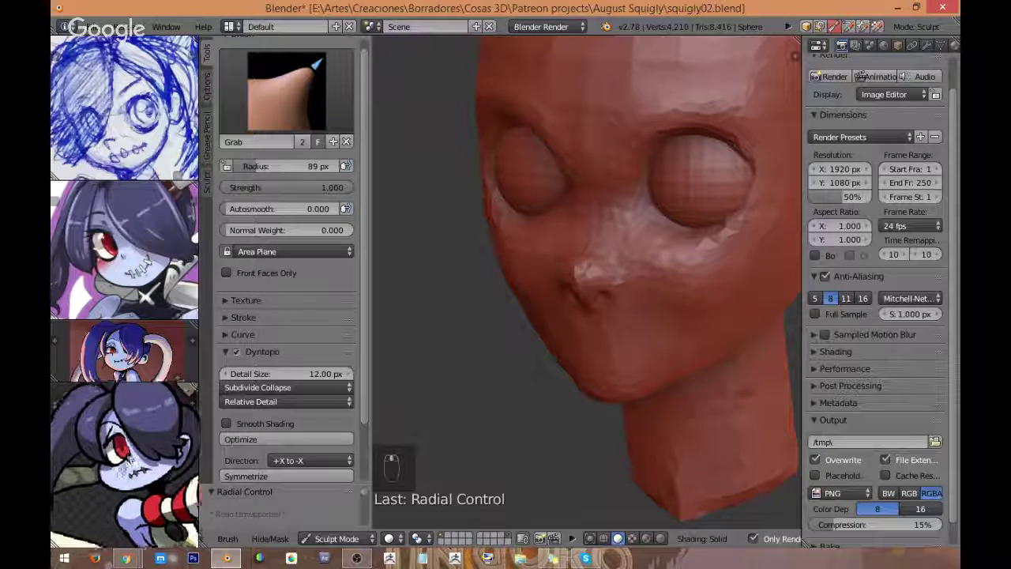
scroll(139, 113, "up", 1)
scroll(139, 113, "up", 1)
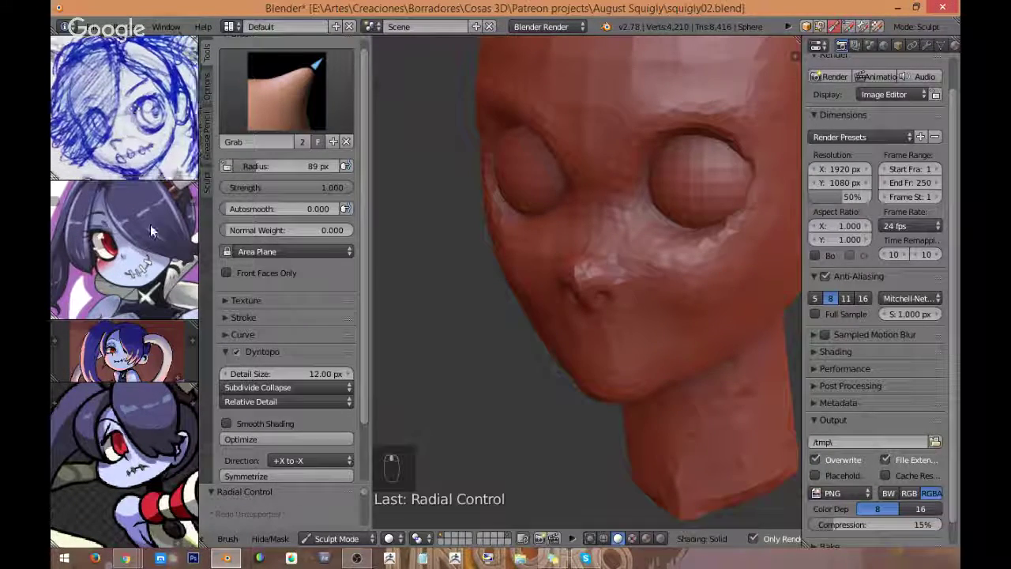
Step: Undo the last Grab stroke on the cheek
scroll(118, 471, "up", 3)
scroll(139, 113, "up", 1)
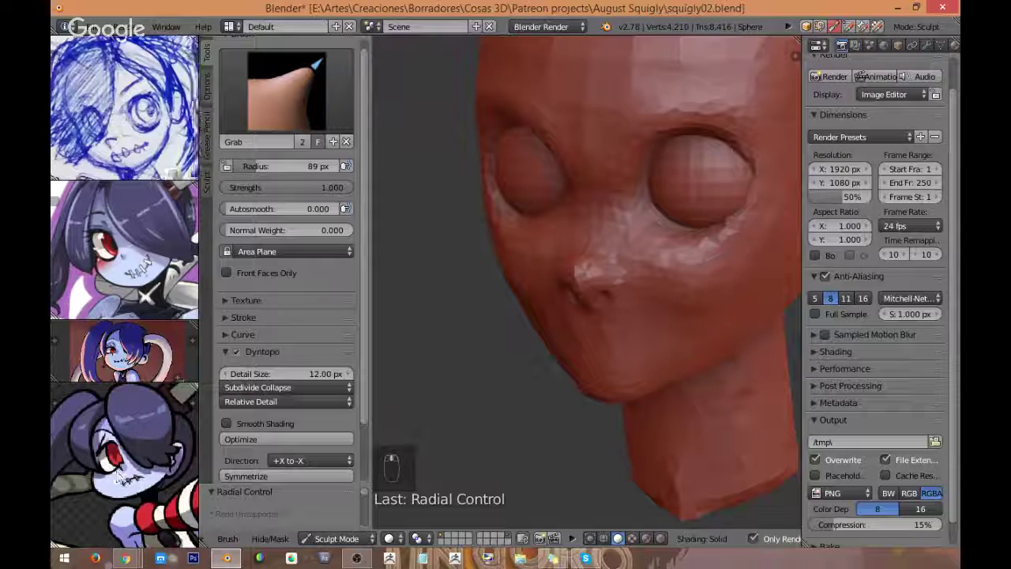
mouse_move(509, 257)
middle_mouse_down()
mouse_move(523, 230)
mouse_move(500, 198)
middle_mouse_up()
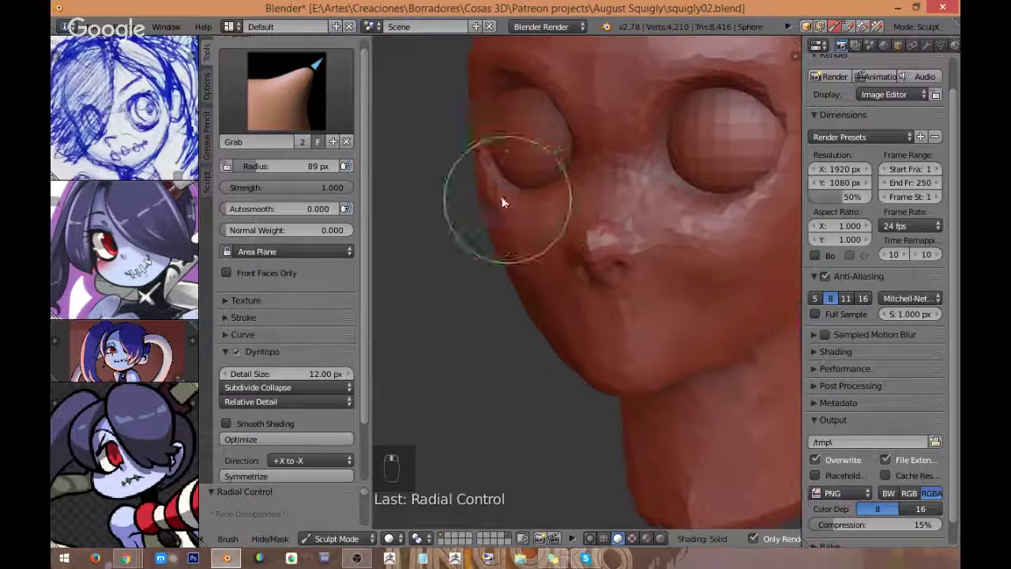
middle_click_drag(508, 265, 502, 252)
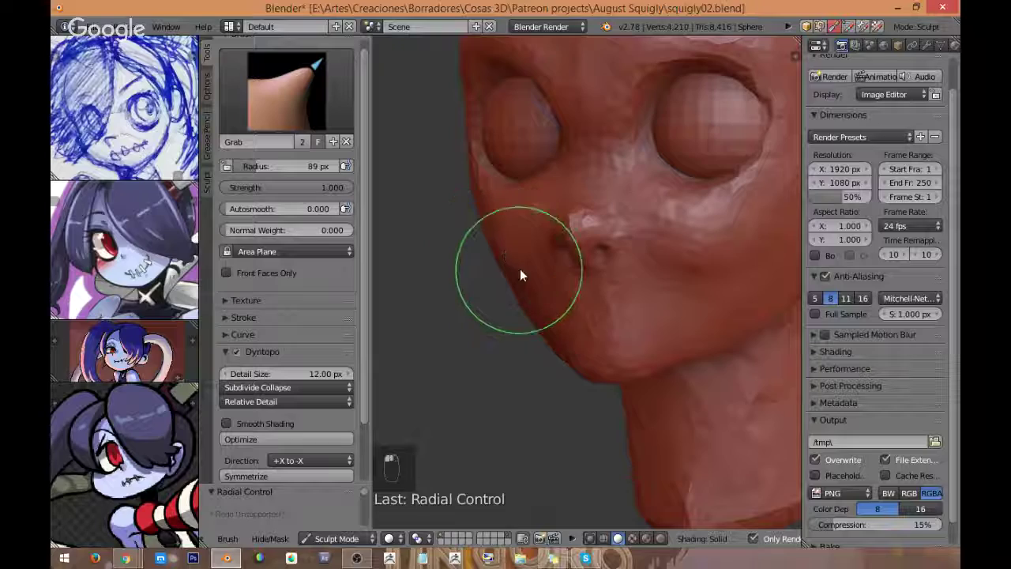
key("ctrl+z")
Step: Set the Grab brush radius to 143 px and smooth out the lower jawline from the side
key("f")
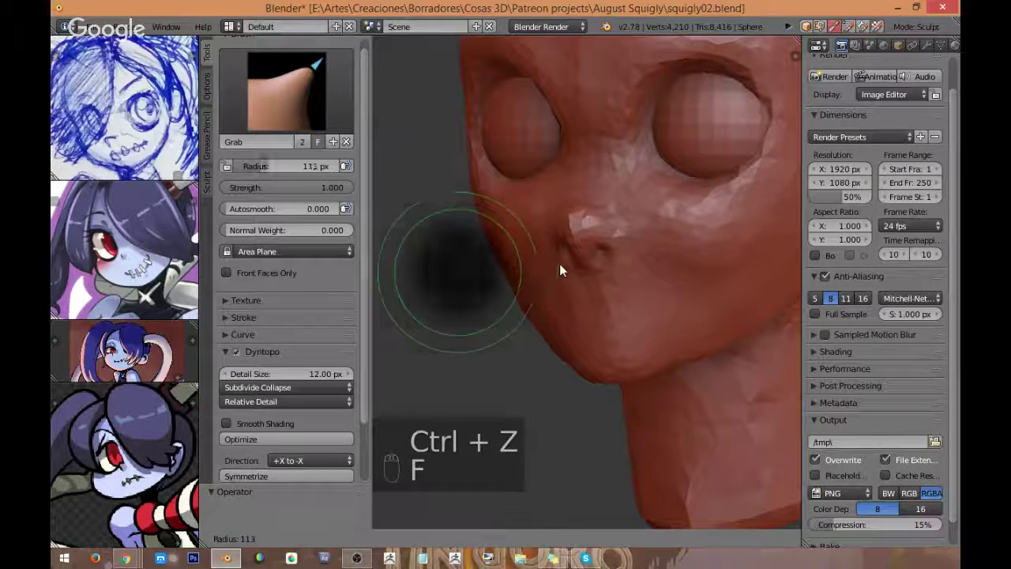
left_click(514, 255)
mouse_move(513, 252)
middle_mouse_down()
mouse_move(514, 226)
mouse_move(590, 312)
mouse_move(619, 292)
mouse_move(564, 307)
mouse_move(557, 286)
mouse_move(667, 312)
mouse_move(551, 319)
mouse_move(550, 272)
middle_mouse_up()
scroll(551, 319, "down", 2)
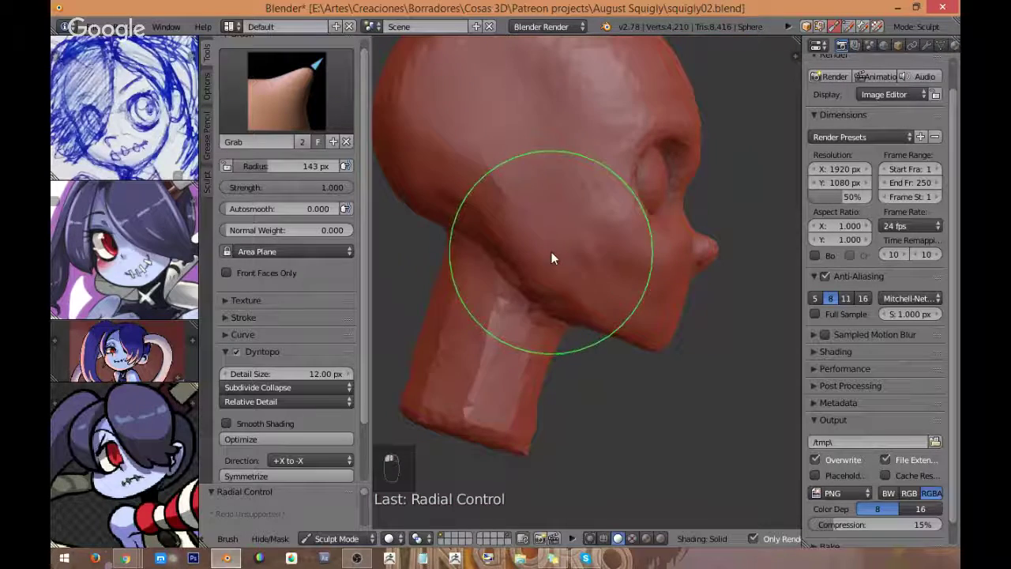
mouse_move(553, 255)
left_mouse_down()
mouse_move(582, 311)
mouse_move(621, 345)
left_mouse_up()
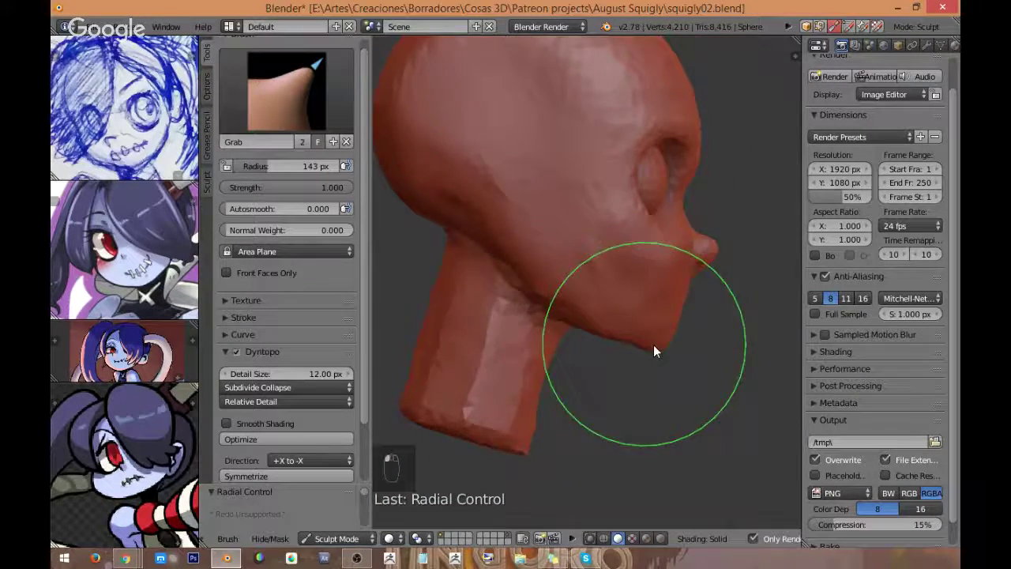
Step: Set the Grab brush radius to 103 px and push the tip of the chin slightly forward in side view
mouse_move(655, 350)
middle_mouse_down()
mouse_move(629, 354)
mouse_move(664, 300)
mouse_move(635, 292)
mouse_move(647, 307)
mouse_move(628, 292)
mouse_move(559, 349)
middle_mouse_up()
key("KP_3")
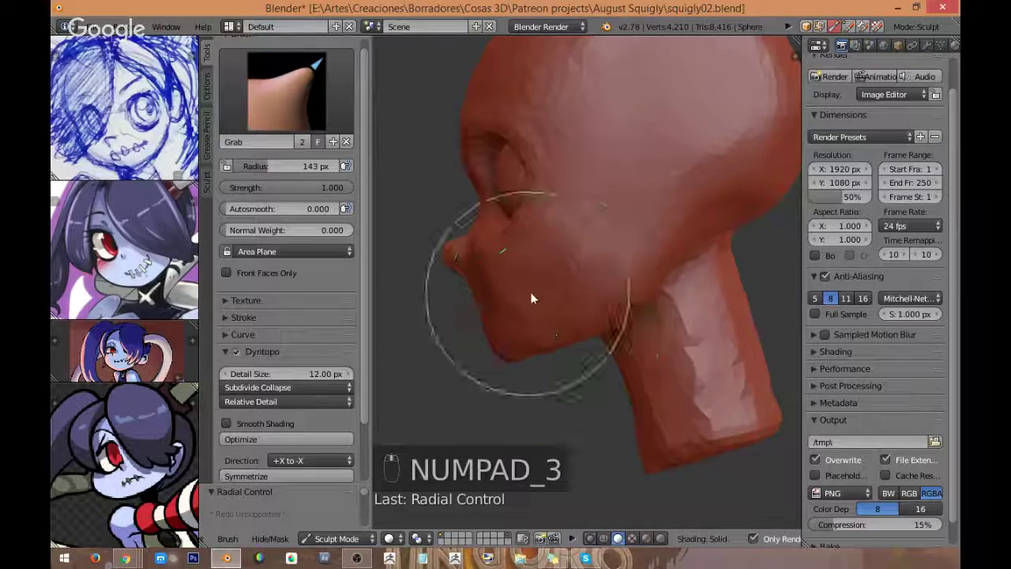
mouse_move(554, 290)
middle_mouse_down()
mouse_move(560, 302)
mouse_move(560, 291)
middle_mouse_up()
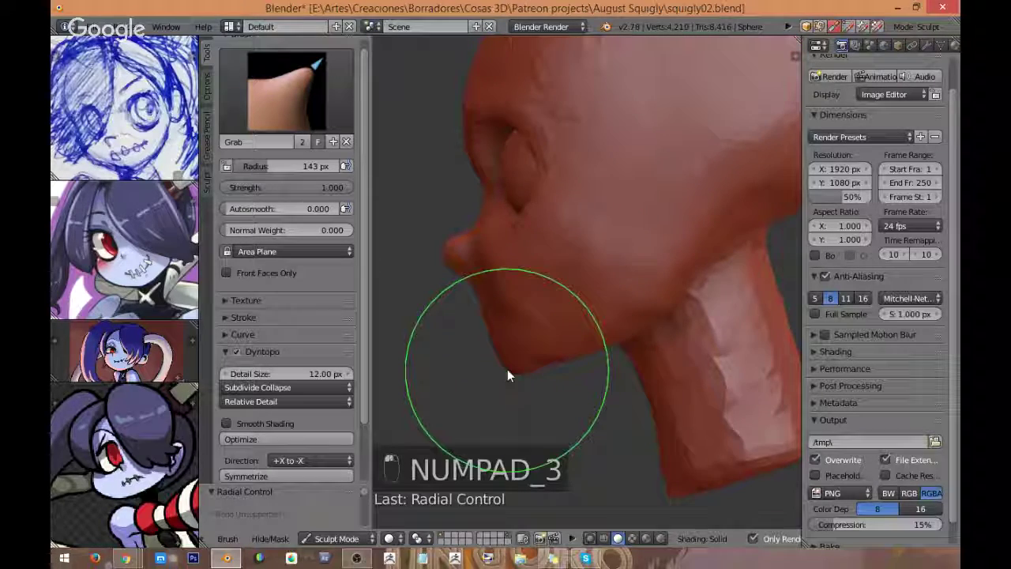
mouse_move(516, 354)
middle_mouse_down()
mouse_move(507, 330)
mouse_move(527, 390)
middle_mouse_up()
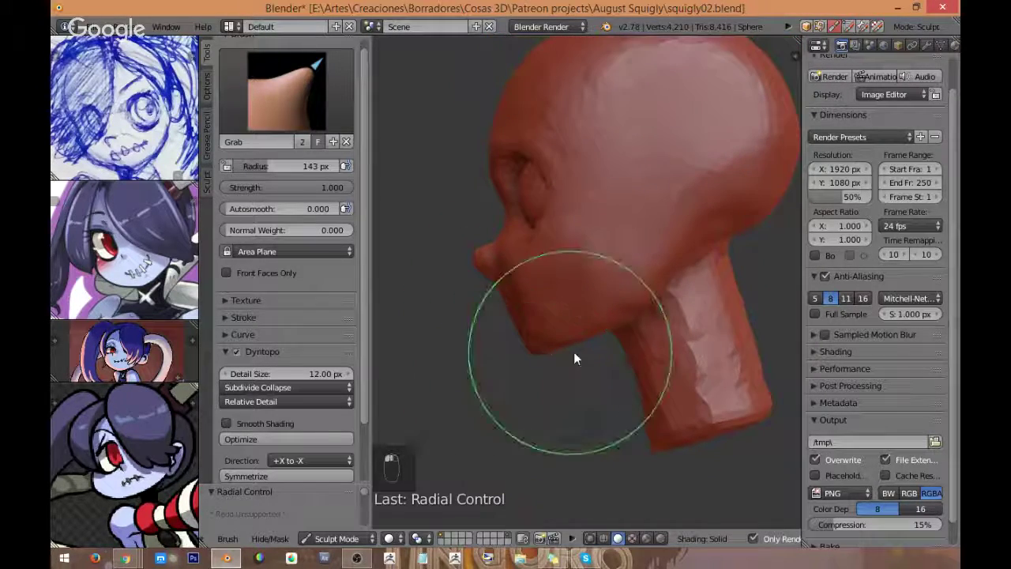
key("s")
key("g")
middle_click_drag(558, 350, 549, 365)
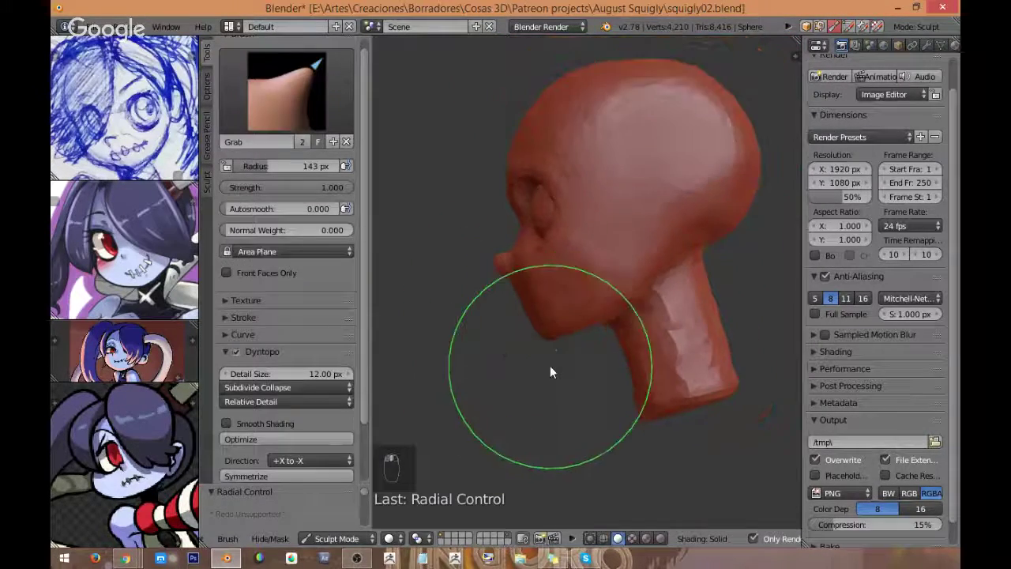
scroll(547, 340, "up", 3)
key("f")
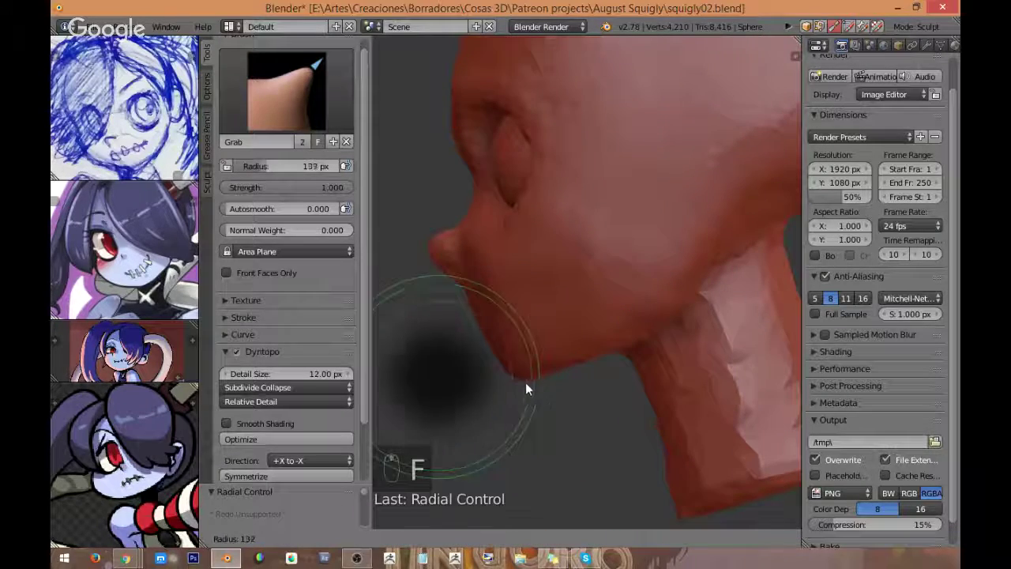
left_click(518, 377)
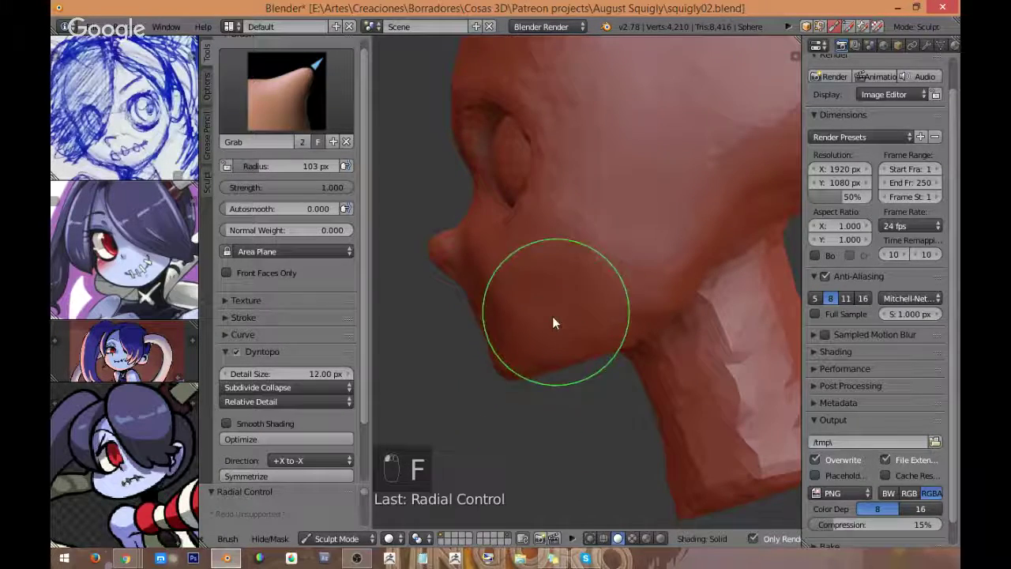
Step: Reshape the brow and the lower rims of the eye sockets from the front with the Grab brush
mouse_move(701, 235)
middle_mouse_down()
mouse_move(628, 335)
mouse_move(677, 316)
mouse_move(636, 312)
middle_mouse_up()
key("KP_1")
mouse_move(643, 220)
middle_mouse_down()
mouse_move(664, 254)
mouse_move(547, 262)
mouse_move(591, 295)
mouse_move(548, 242)
mouse_move(545, 304)
mouse_move(551, 293)
mouse_move(650, 271)
middle_mouse_up()
key("KP_1")
mouse_move(735, 305)
middle_mouse_down()
mouse_move(672, 293)
mouse_move(700, 271)
mouse_move(640, 275)
middle_mouse_up()
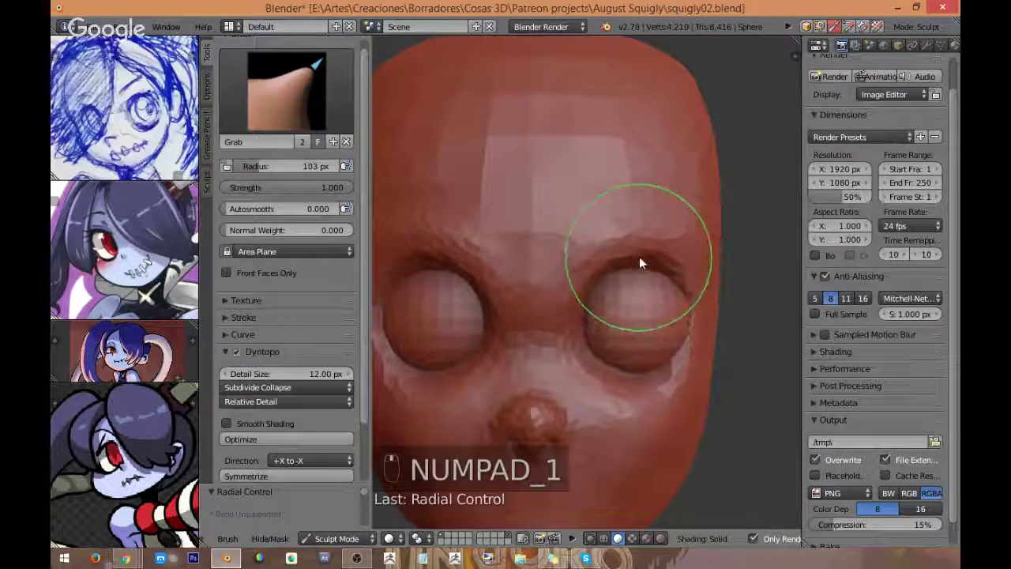
mouse_move(639, 251)
left_mouse_down()
mouse_move(684, 305)
mouse_move(666, 359)
mouse_move(618, 380)
left_mouse_up()
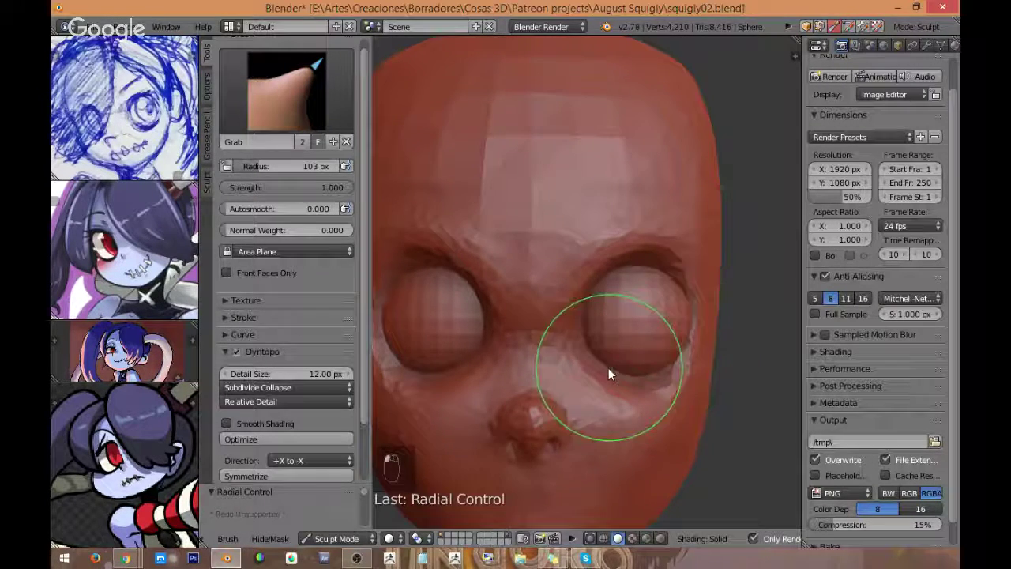
Step: Set the Grab brush radius to 168 px and push the chin upward in front view
scroll(616, 364, "down", 5)
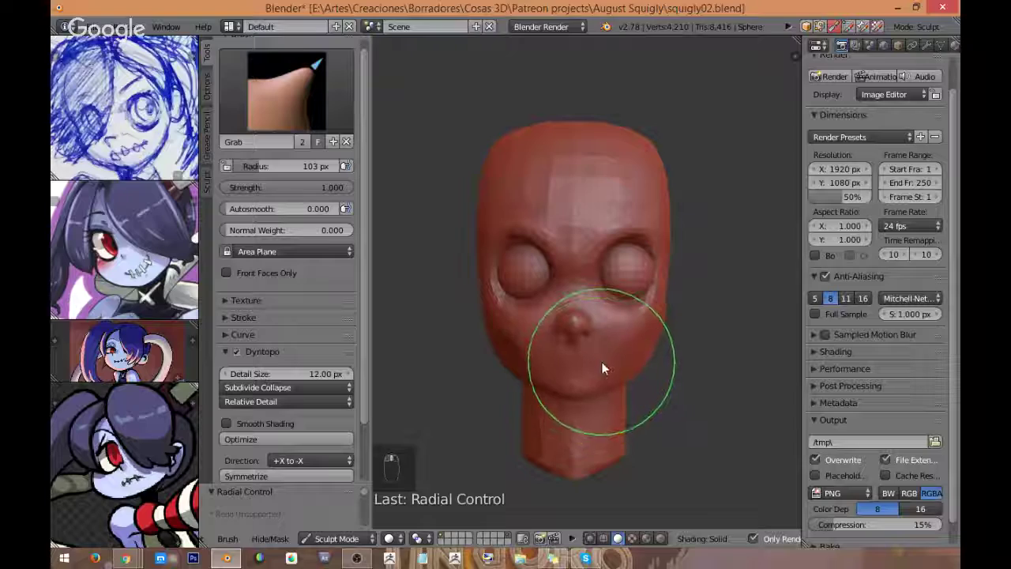
key("f")
left_click(656, 362)
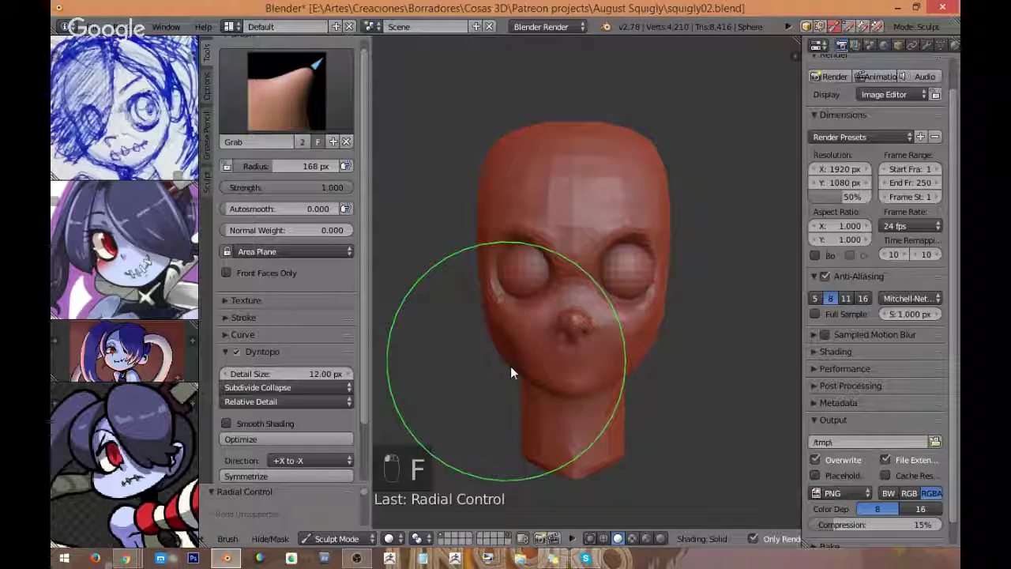
left_click_drag(562, 397, 555, 387)
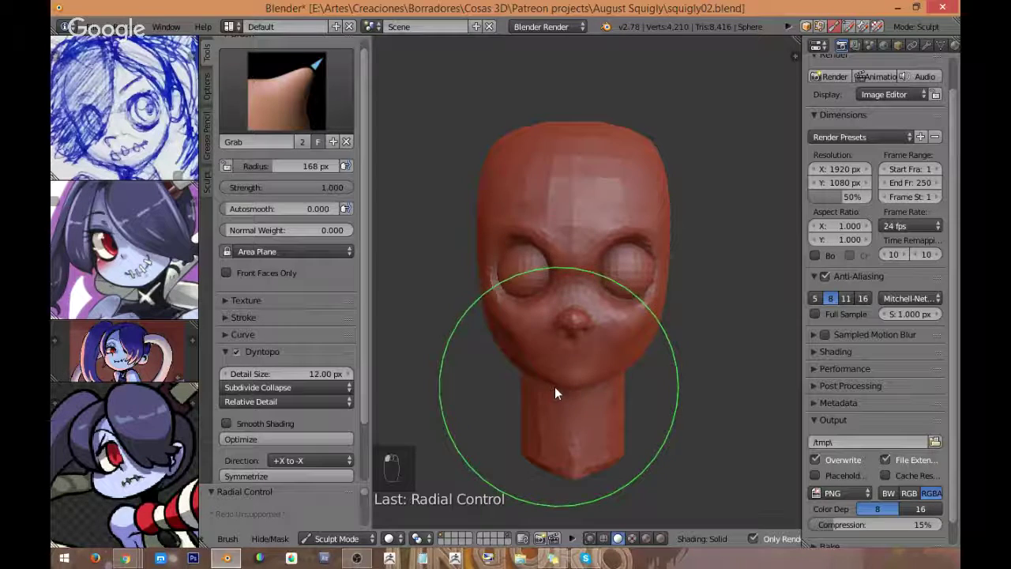
Step: Compare the face with the reference image, then adjust the nose, mouth area and chin from the front with the Grab brush
mouse_move(142, 268)
middle_mouse_down()
mouse_move(147, 290)
mouse_move(136, 272)
middle_mouse_up()
scroll(520, 335, "up", 4)
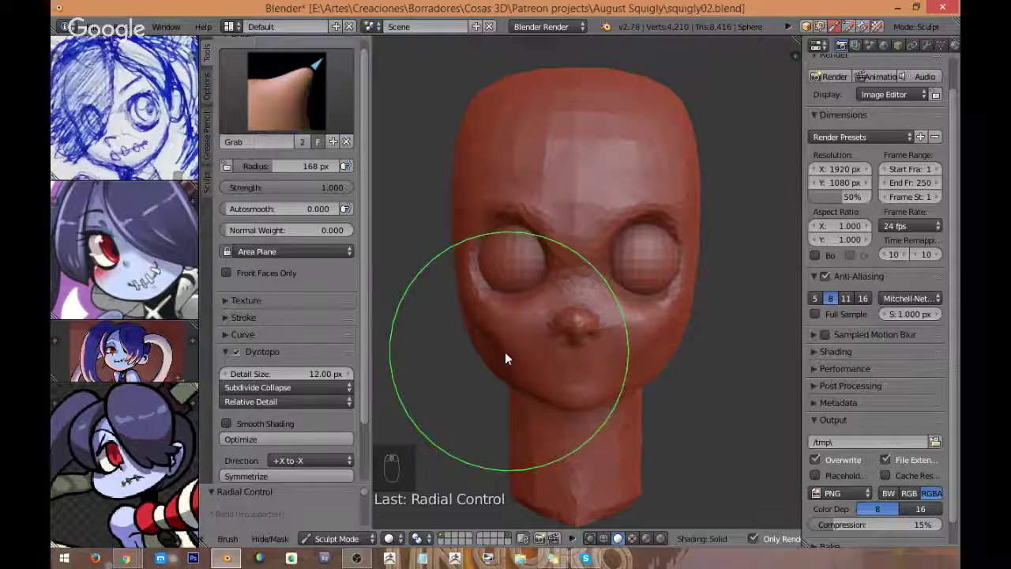
scroll(600, 316, "up", 4)
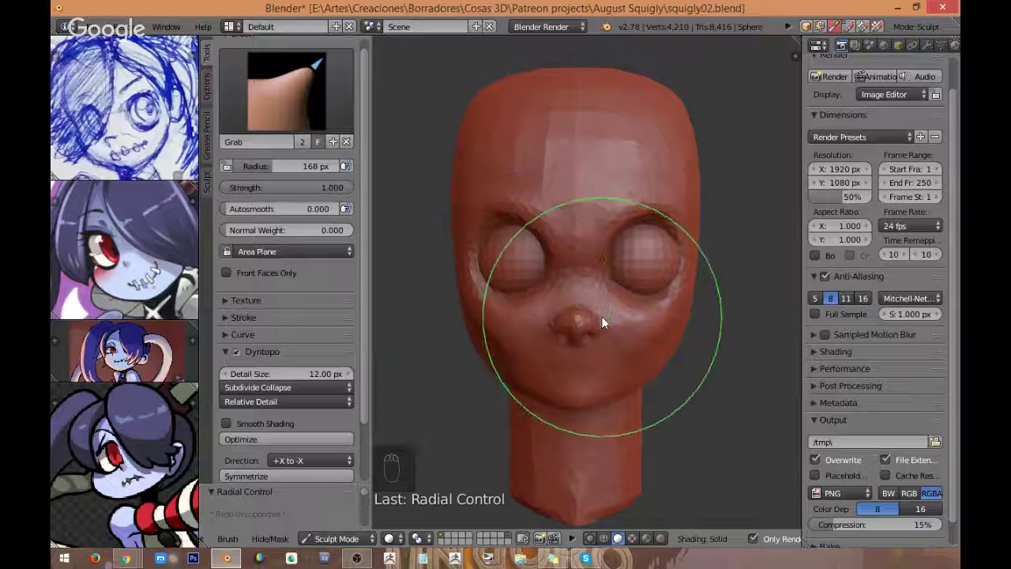
middle_click_drag(583, 319, 582, 265)
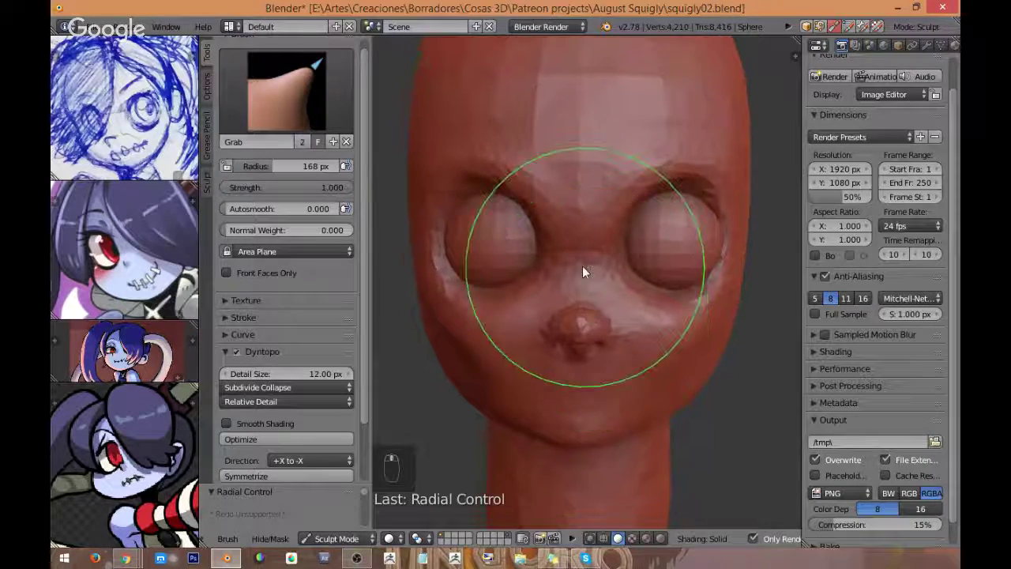
left_click_drag(592, 356, 590, 347)
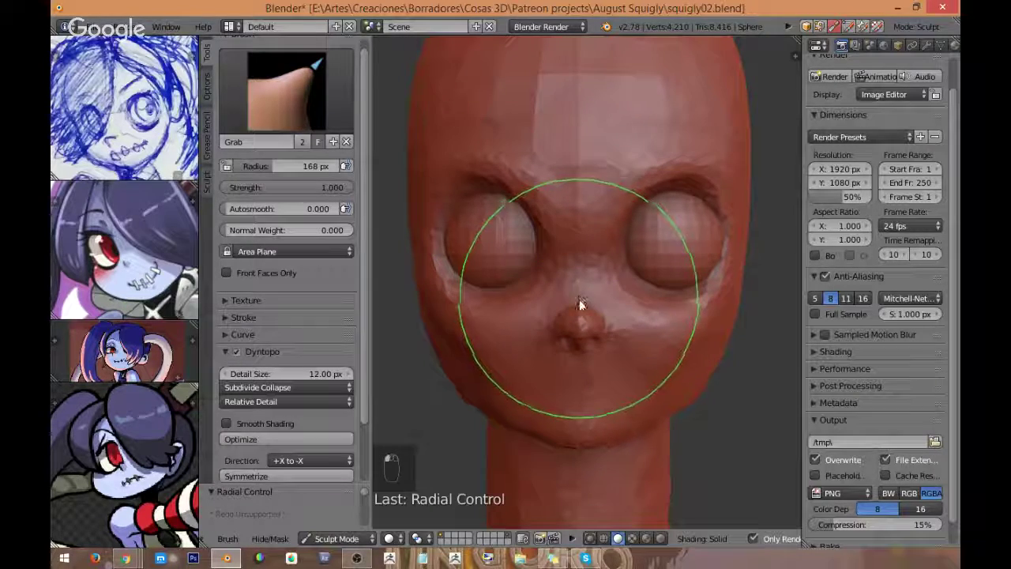
mouse_move(579, 299)
left_mouse_down()
mouse_move(580, 316)
mouse_move(579, 305)
left_mouse_up()
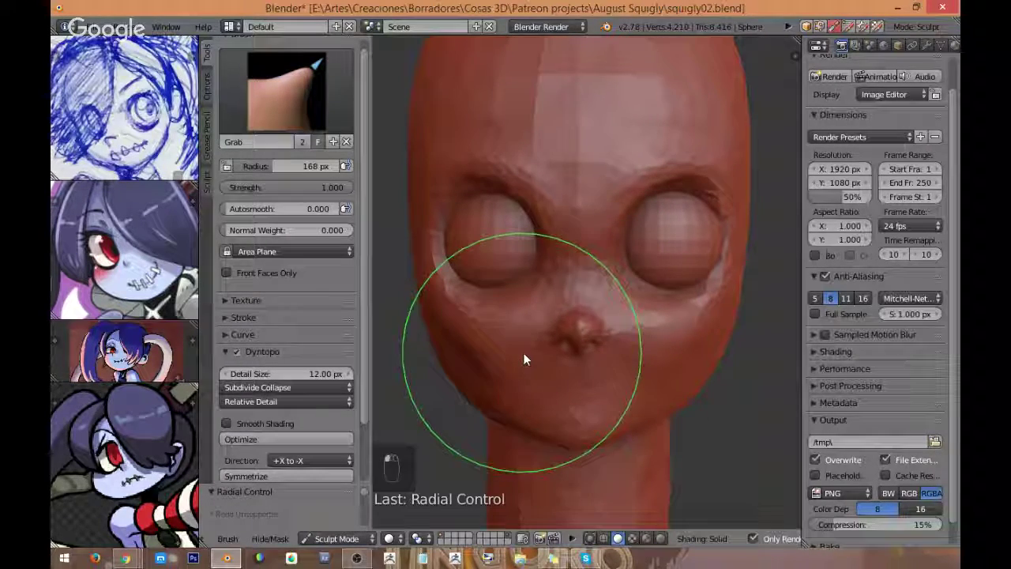
Step: Set the Grab brush radius to 125 px, then reduce it further while reshaping the nose tip and bridge in side view
middle_click_drag(654, 318, 587, 321)
key("KP_3")
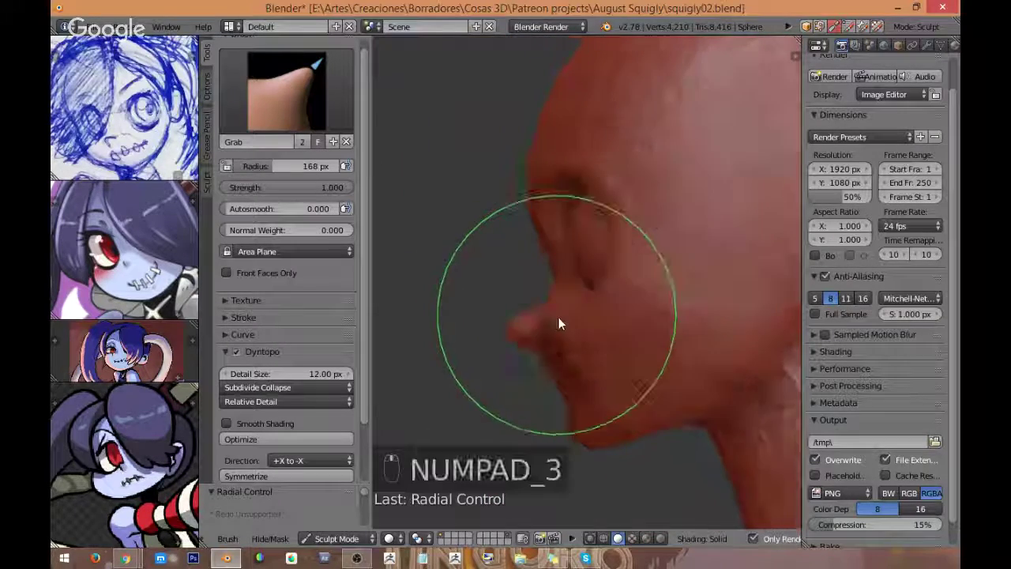
scroll(526, 287, "up", 2)
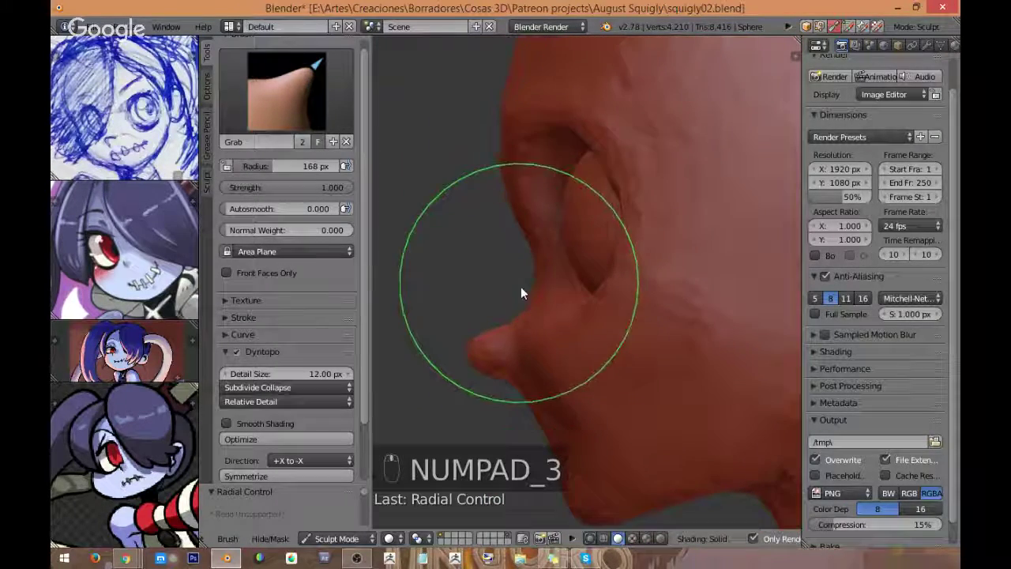
key("f")
left_click(496, 323)
mouse_move(536, 307)
middle_mouse_down()
mouse_move(558, 302)
mouse_move(551, 298)
middle_mouse_up()
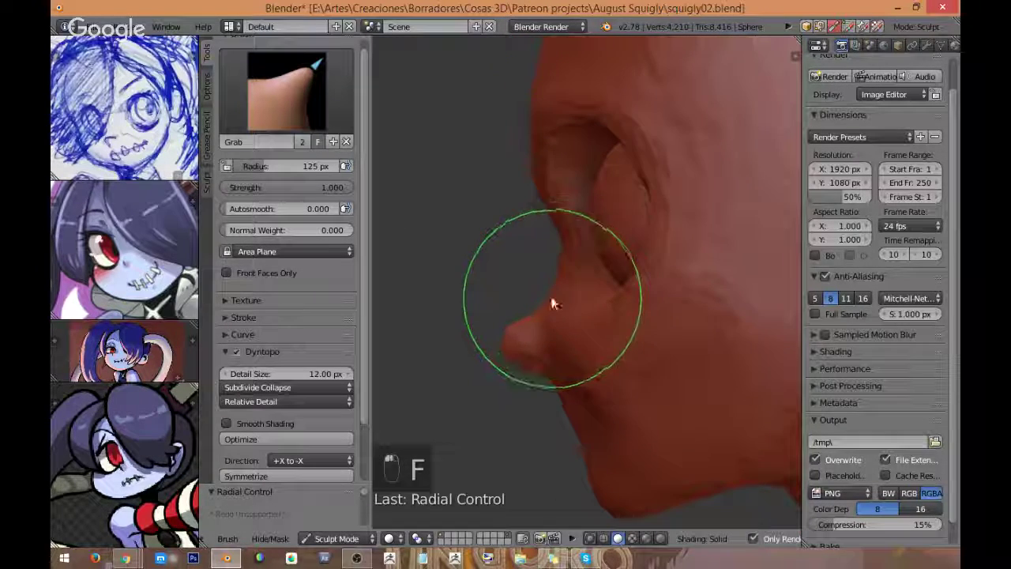
mouse_move(482, 377)
left_mouse_down()
mouse_move(504, 364)
mouse_move(505, 350)
left_mouse_up()
key("f")
left_click(476, 368)
mouse_move(532, 313)
left_mouse_down()
mouse_move(524, 370)
mouse_move(510, 333)
mouse_move(541, 314)
mouse_move(573, 267)
left_mouse_up()
Step: Set the Grab brush radius to 122 px and pull the brow profile slightly forward from the side
mouse_move(572, 262)
middle_mouse_down()
mouse_move(561, 271)
mouse_move(517, 230)
mouse_move(537, 214)
mouse_move(535, 232)
middle_mouse_up()
key("f")
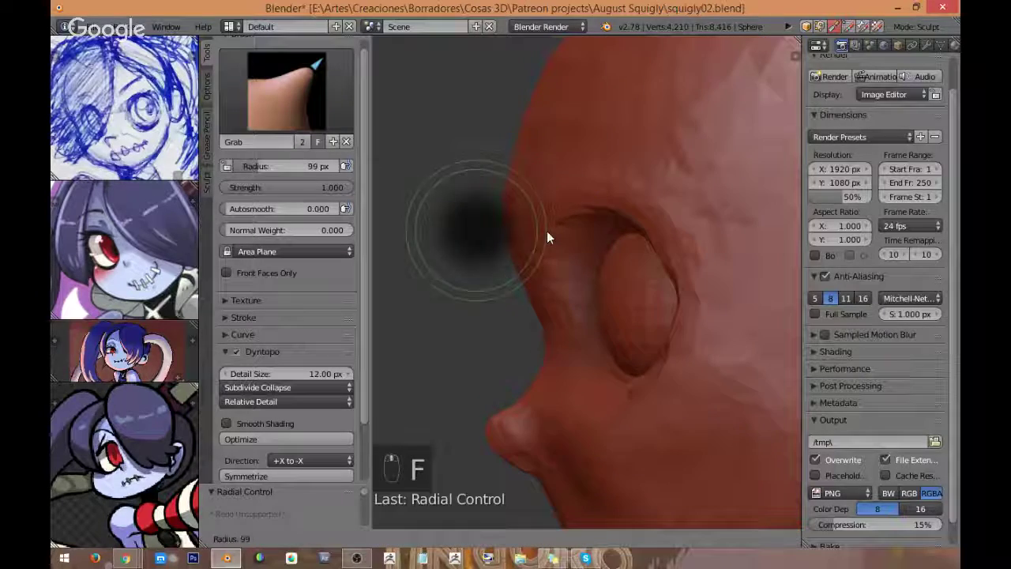
left_click(548, 230)
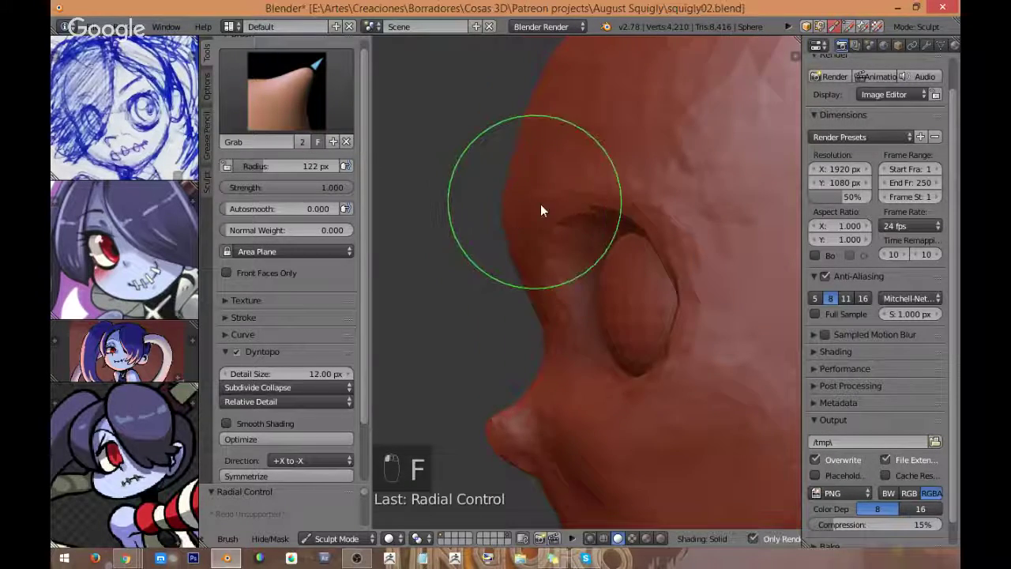
Step: Set the Grab brush radius to 82 px and reshape the cheeks and lower eye socket rims from the front
middle_click_drag(540, 204, 641, 296)
key("KP_1")
scroll(637, 314, "down", 2)
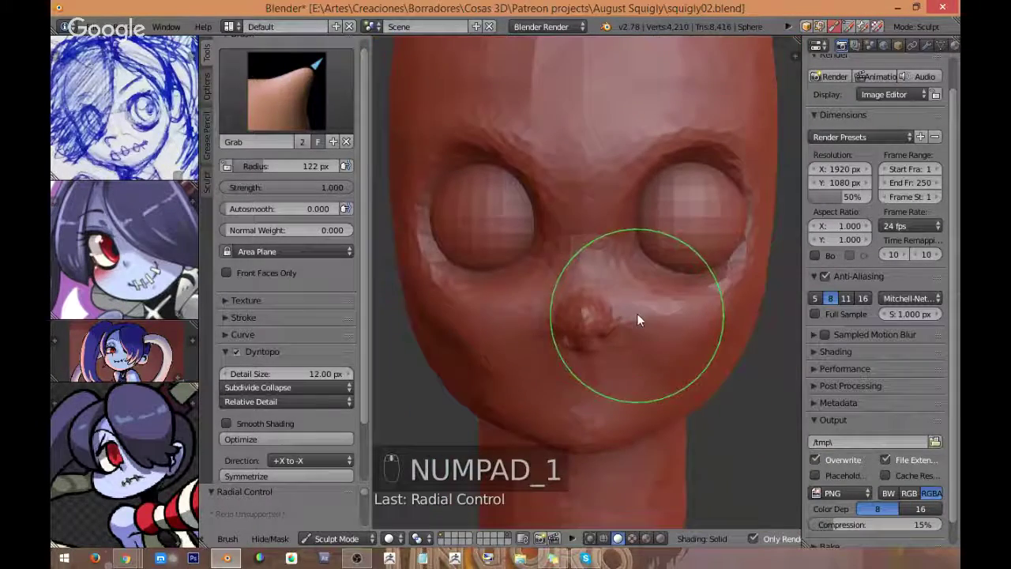
key("KP_1")
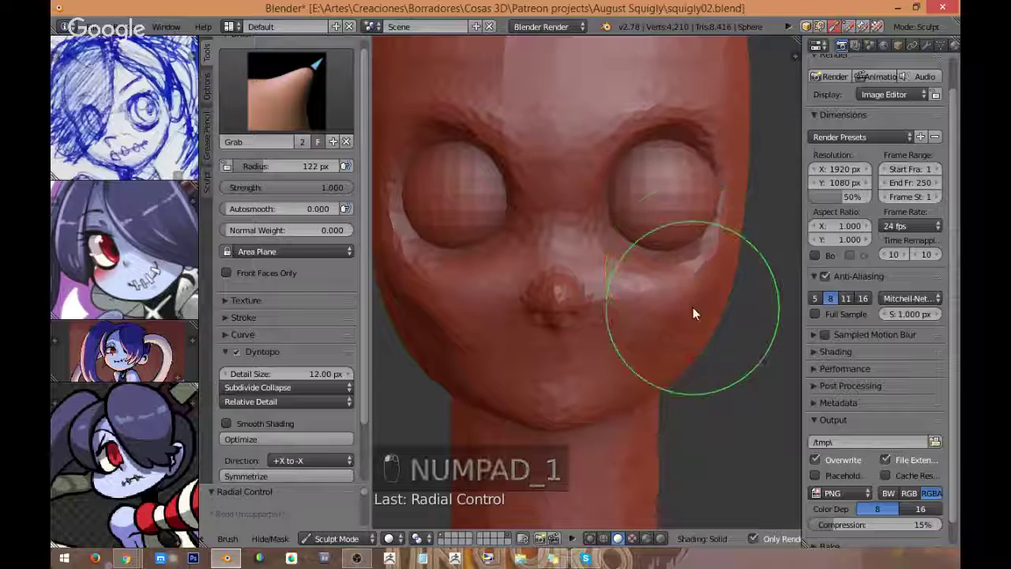
middle_click_drag(646, 325, 661, 316, "shift")
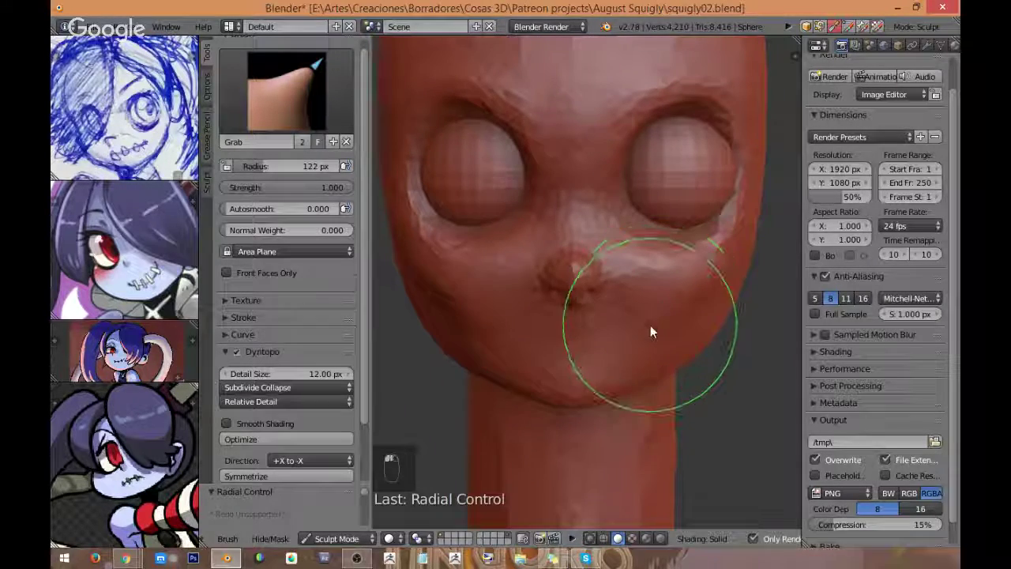
key("f")
left_click(618, 334)
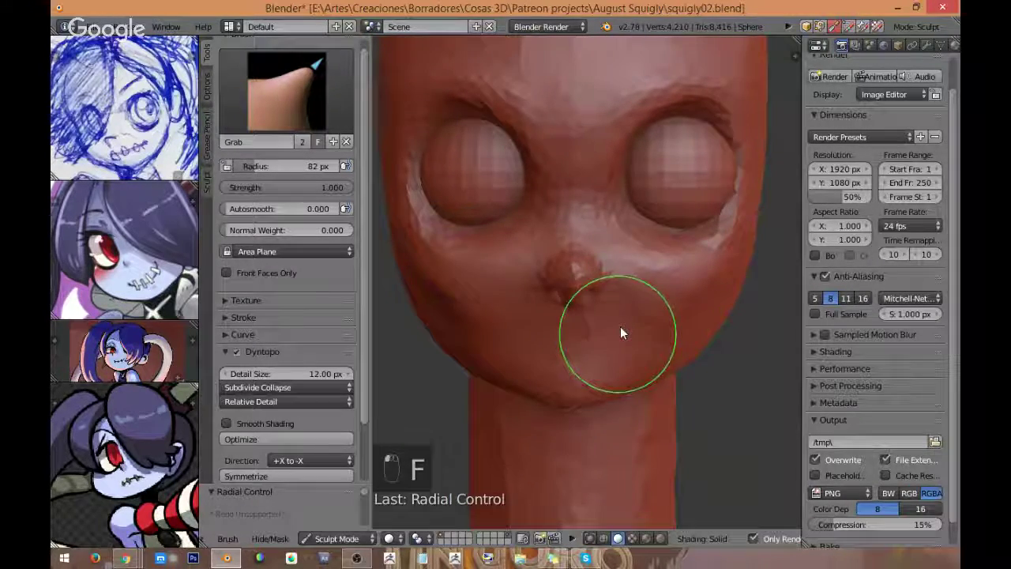
left_click_drag(620, 327, 657, 238)
middle_click_drag(679, 228, 679, 255, "shift")
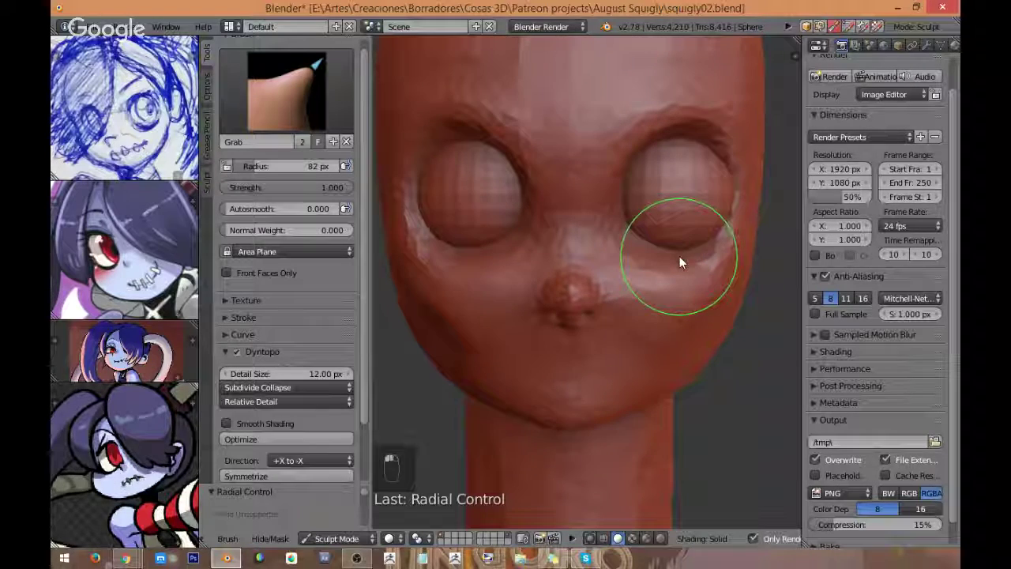
mouse_move(623, 247)
left_mouse_down()
mouse_move(648, 248)
mouse_move(613, 233)
mouse_move(609, 255)
mouse_move(638, 253)
left_mouse_up()
Step: Set the Grab brush radius to 63 px and reshape the underside and tip of the nose
mouse_move(638, 253)
middle_mouse_down()
mouse_move(559, 311)
mouse_move(593, 292)
mouse_move(598, 344)
mouse_move(575, 337)
mouse_move(572, 351)
middle_mouse_up()
scroll(582, 248, "up", 5)
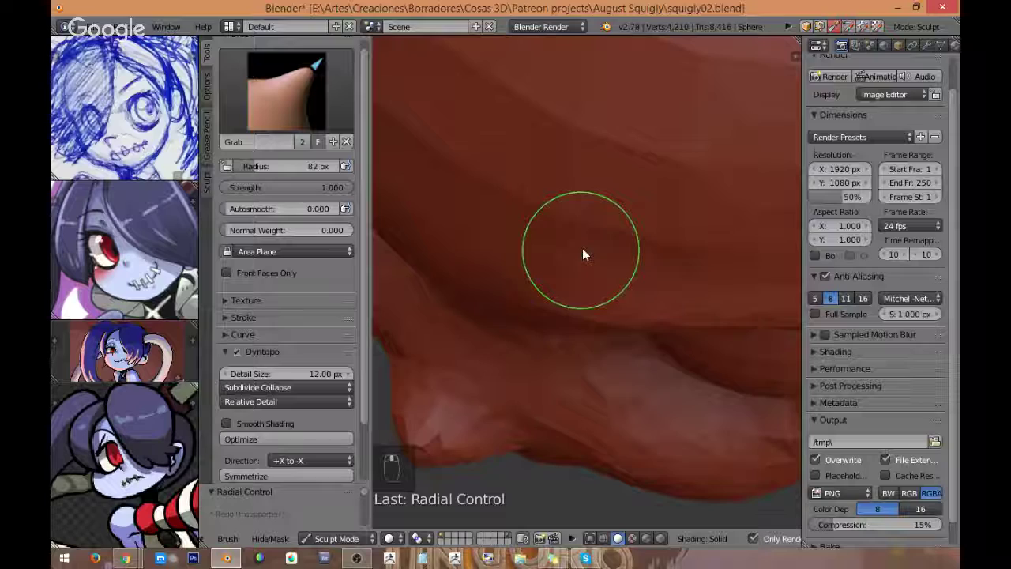
scroll(581, 254, "down", 3)
middle_click_drag(591, 295, 556, 343)
key("f")
left_click(553, 345)
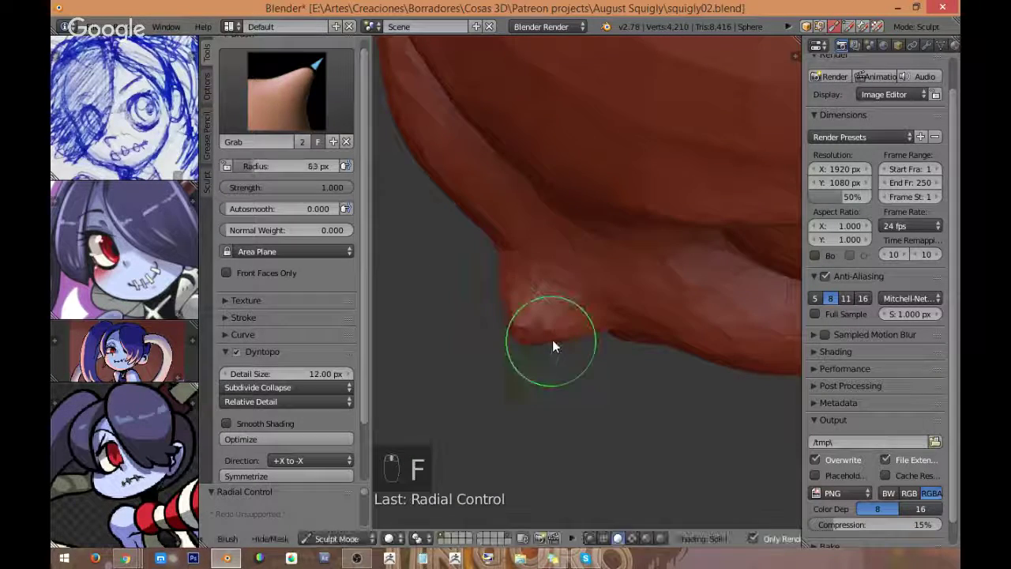
mouse_move(552, 340)
left_mouse_down()
mouse_move(603, 327)
mouse_move(612, 294)
mouse_move(602, 309)
left_mouse_up()
scroll(602, 308, "up", 3)
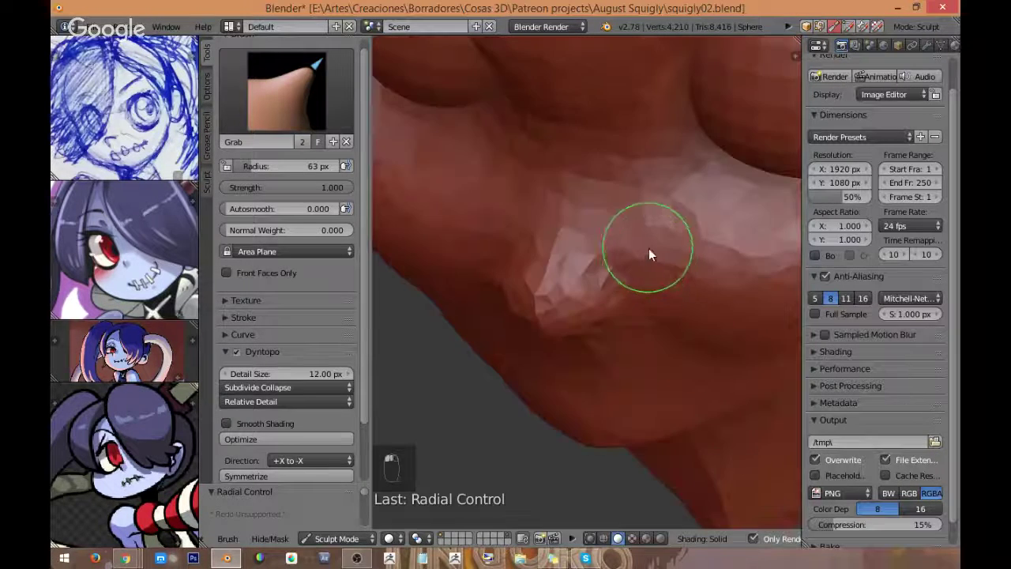
Step: Switch from the Grab brush to Clay Strips and set the brush radius to 45 px
scroll(663, 241, "up", 2)
key("KP_1")
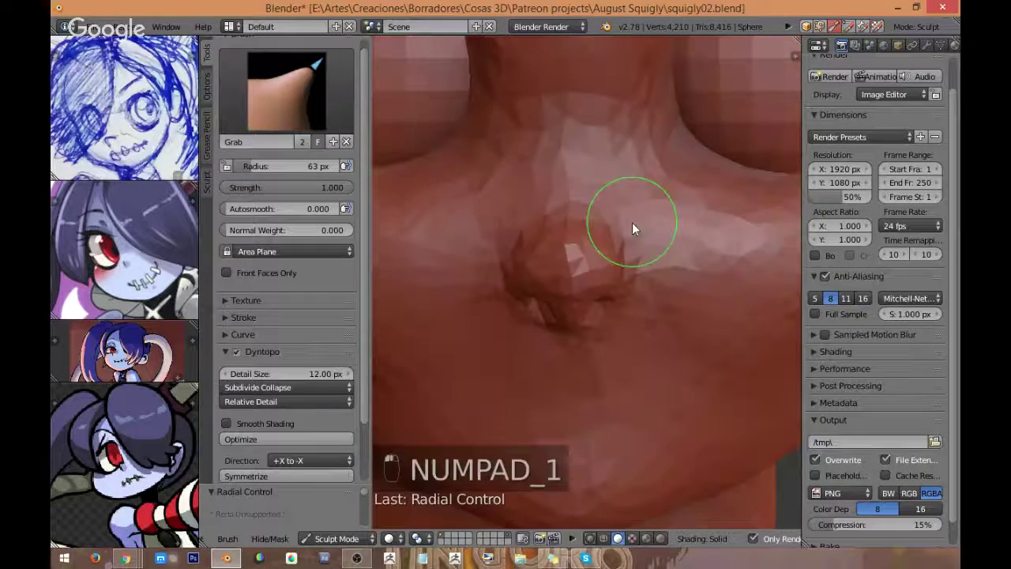
scroll(631, 222, "down", 4)
left_click_drag(632, 327, 660, 273)
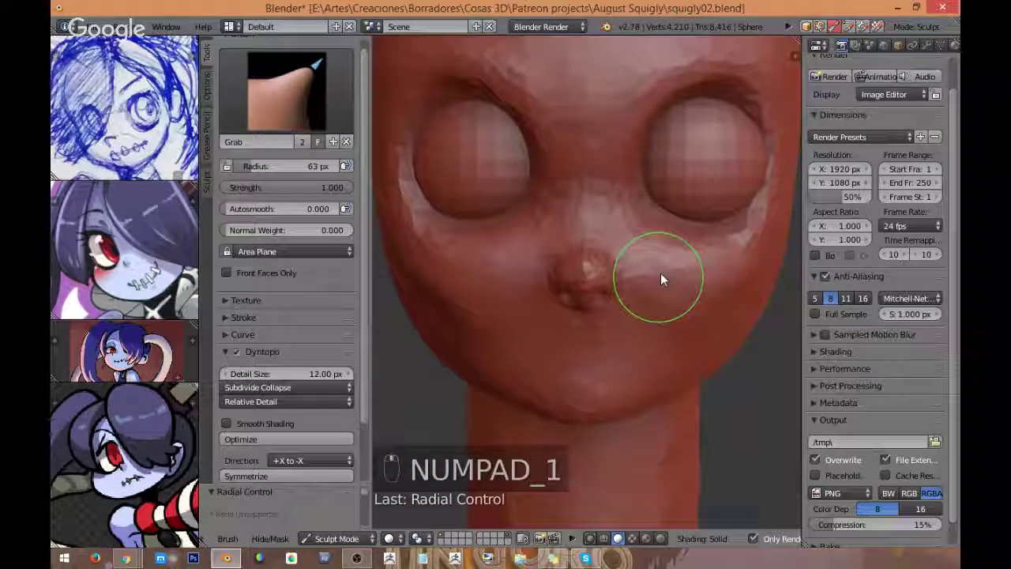
scroll(660, 273, "up", 1)
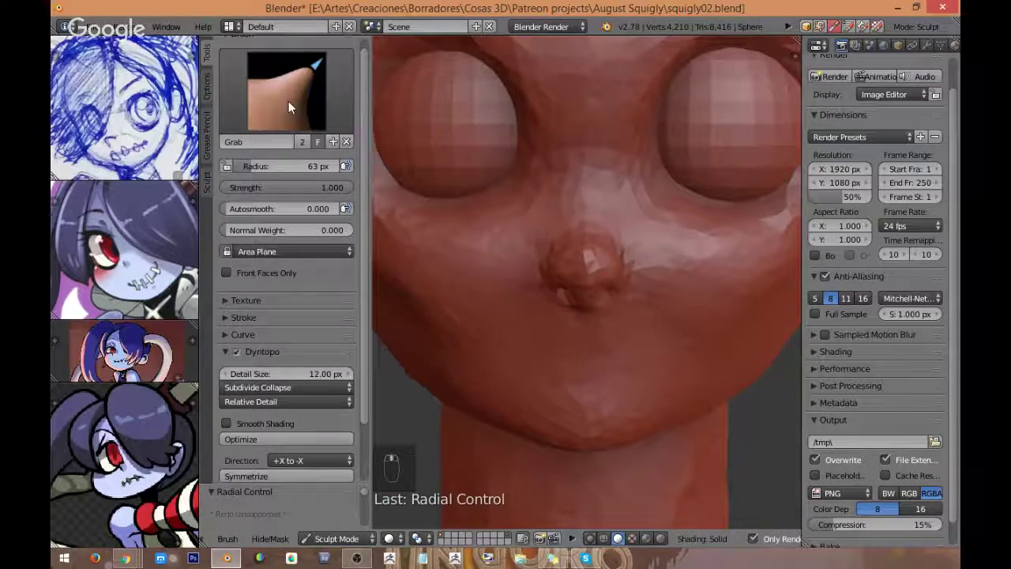
left_click(288, 102)
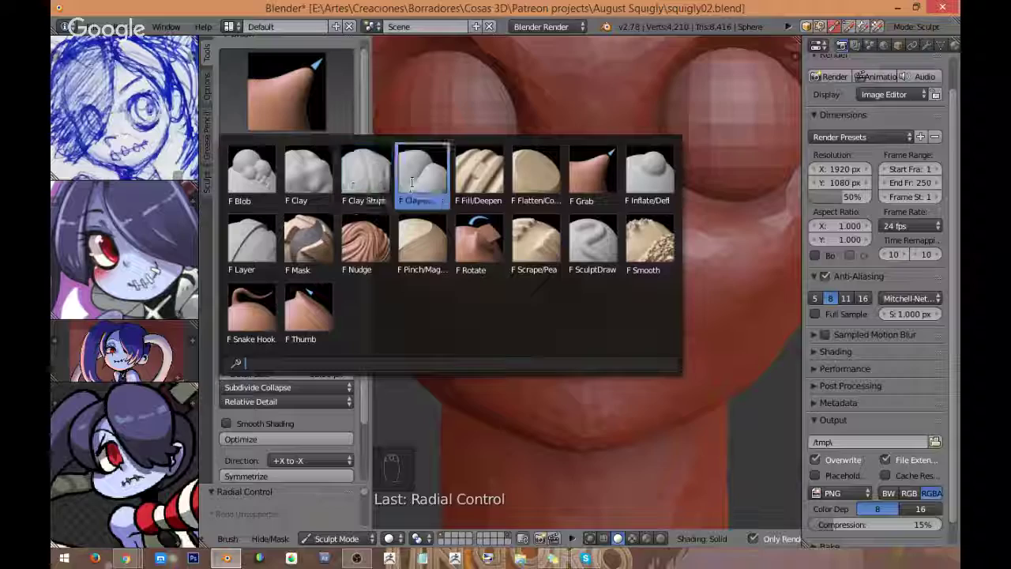
left_click(365, 175)
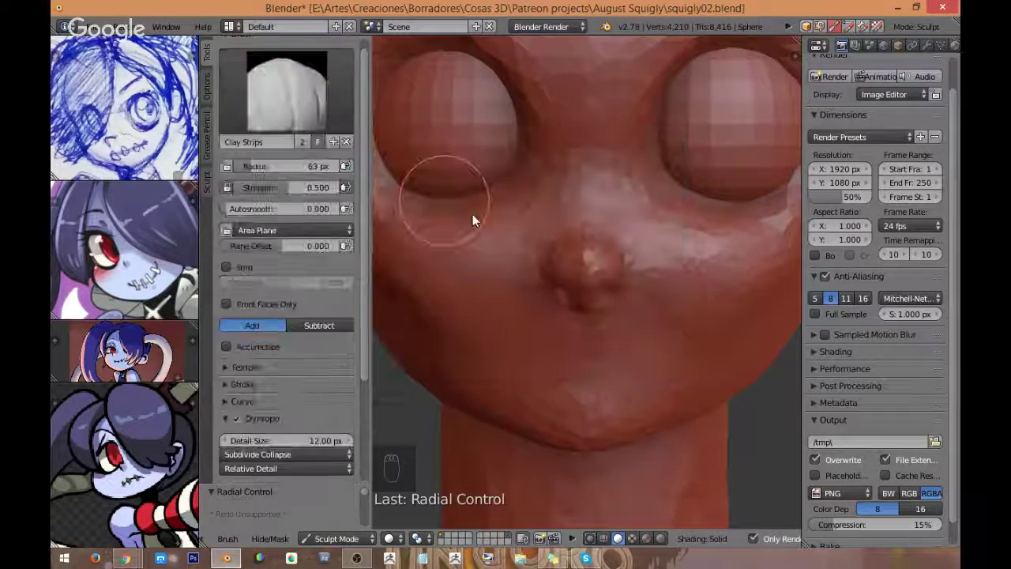
scroll(472, 214, "down", 1)
key("f")
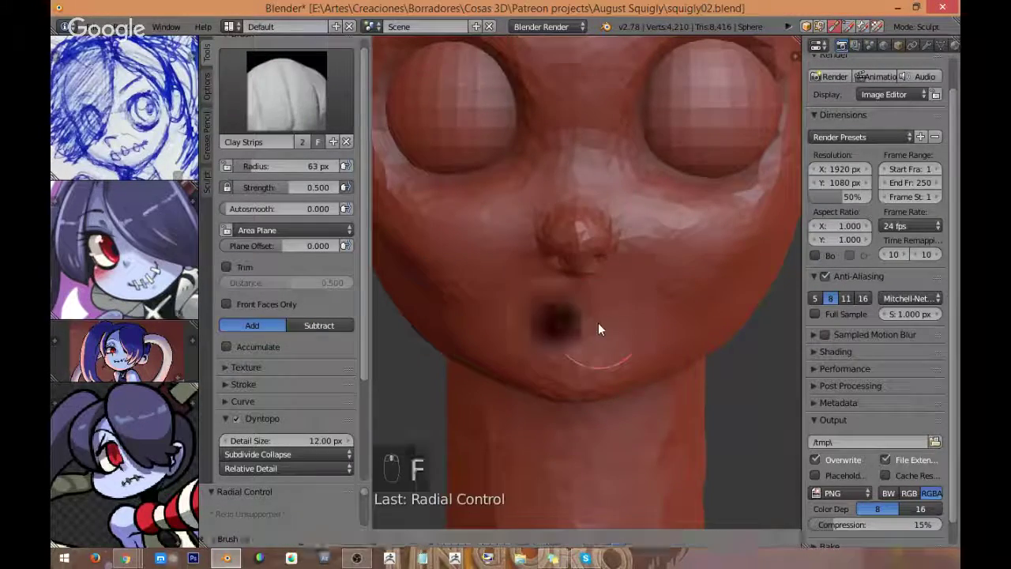
left_click(586, 322)
Step: Build up the upper lip below the nose with Clay Strips strokes and smooth its outer side
mouse_move(588, 321)
middle_mouse_down()
mouse_move(622, 307)
mouse_move(558, 325)
mouse_move(613, 276)
mouse_move(622, 234)
mouse_move(610, 277)
middle_mouse_up()
key("KP_1")
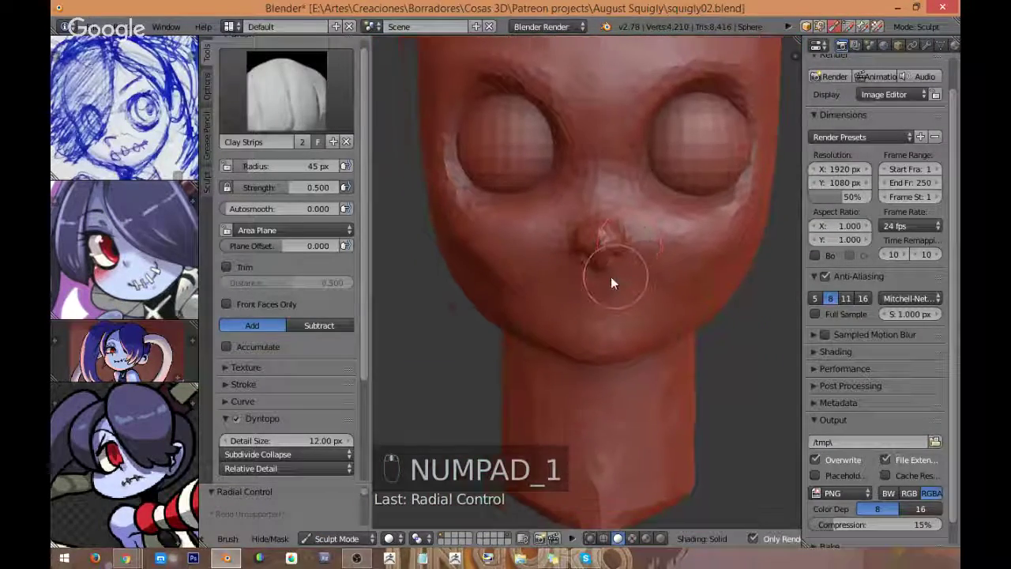
scroll(616, 278, "up", 3)
scroll(600, 289, "up", 4)
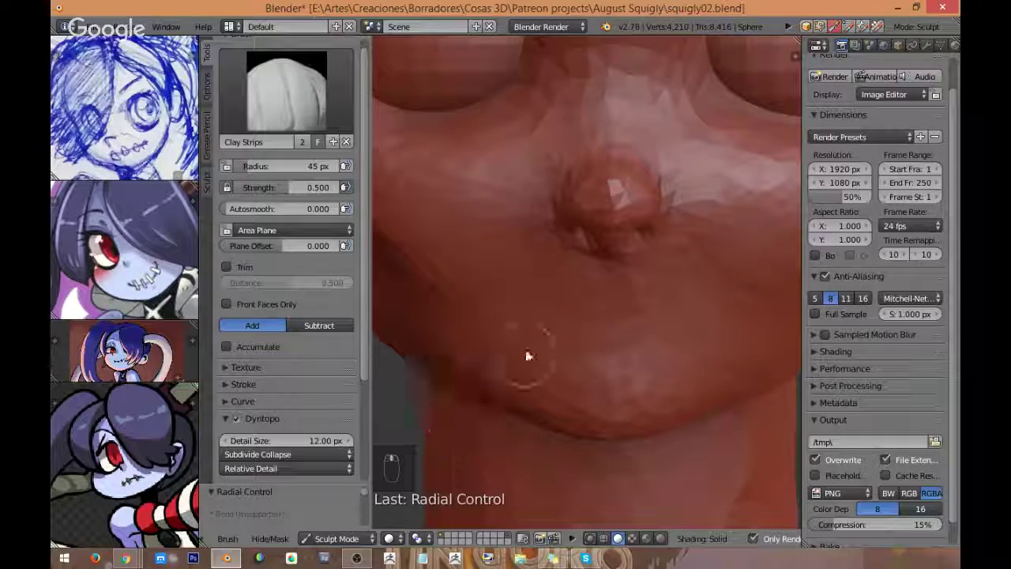
middle_click_drag(568, 327, 563, 293)
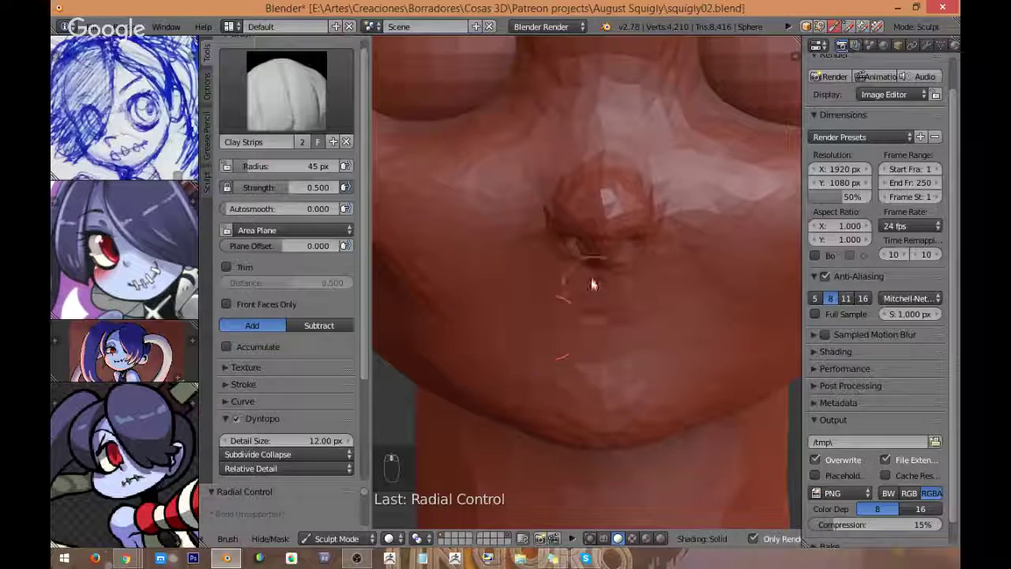
mouse_move(593, 317)
left_mouse_down()
mouse_move(519, 331)
mouse_move(521, 322)
left_mouse_up()
middle_click_drag(577, 295, 618, 323)
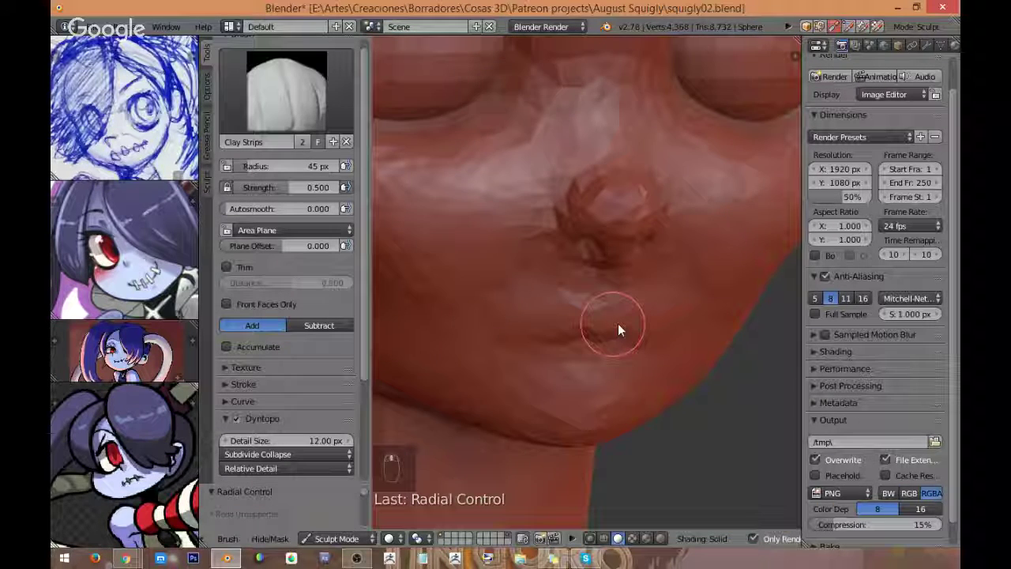
left_click_drag(617, 324, 495, 306, "shift")
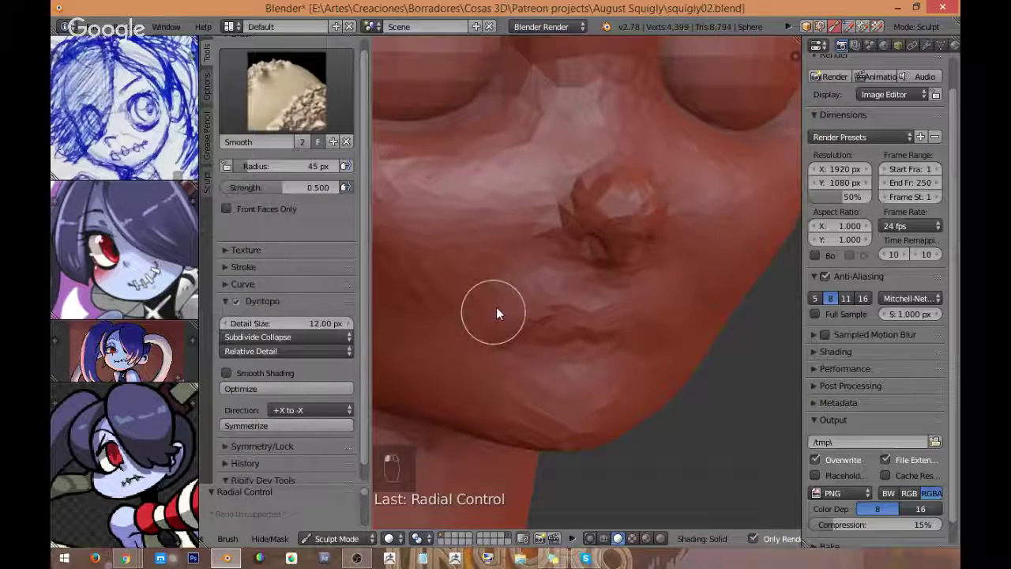
mouse_move(652, 302)
middle_mouse_down()
mouse_move(591, 318)
mouse_move(627, 275)
mouse_move(614, 324)
mouse_move(540, 357)
middle_mouse_up()
left_click_drag(613, 321, 555, 326)
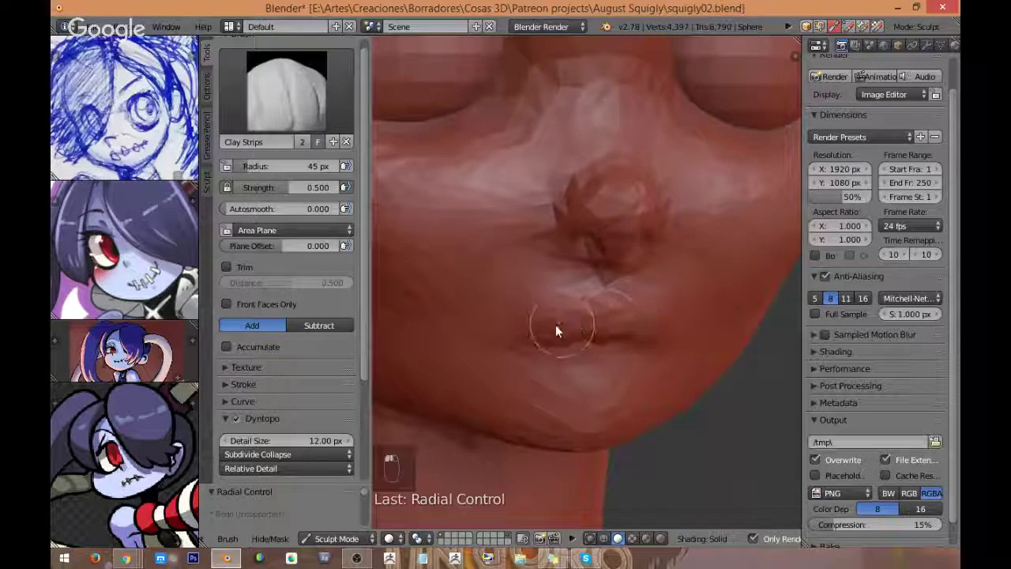
mouse_move(593, 330)
middle_mouse_down()
mouse_move(624, 313)
mouse_move(669, 314)
mouse_move(631, 308)
mouse_move(673, 322)
mouse_move(555, 316)
middle_mouse_up()
Step: Set the Grab brush radius to 75 px and reshape the lip profile and mouth underside
key("KP_3")
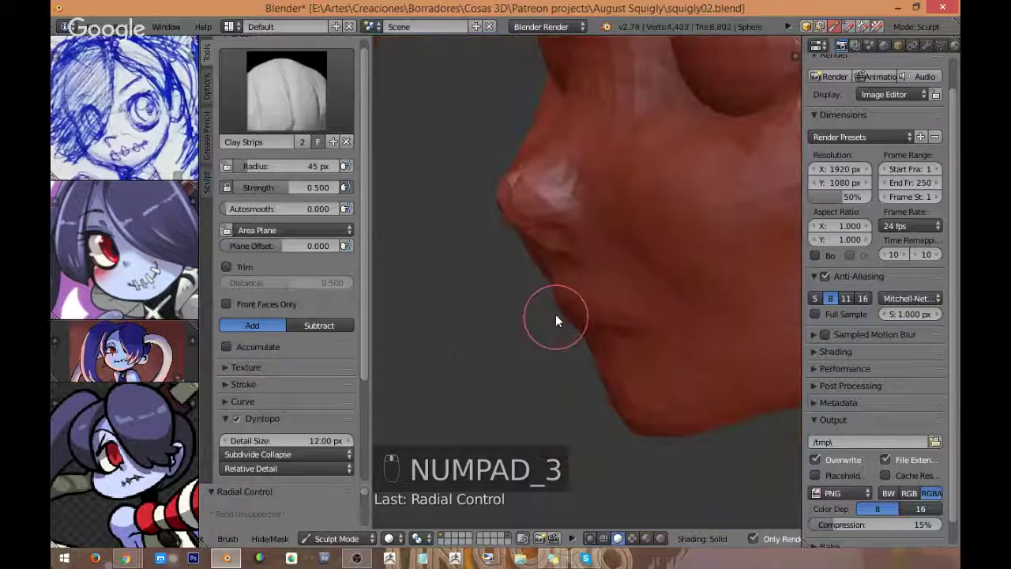
left_click(300, 112)
left_click(592, 174)
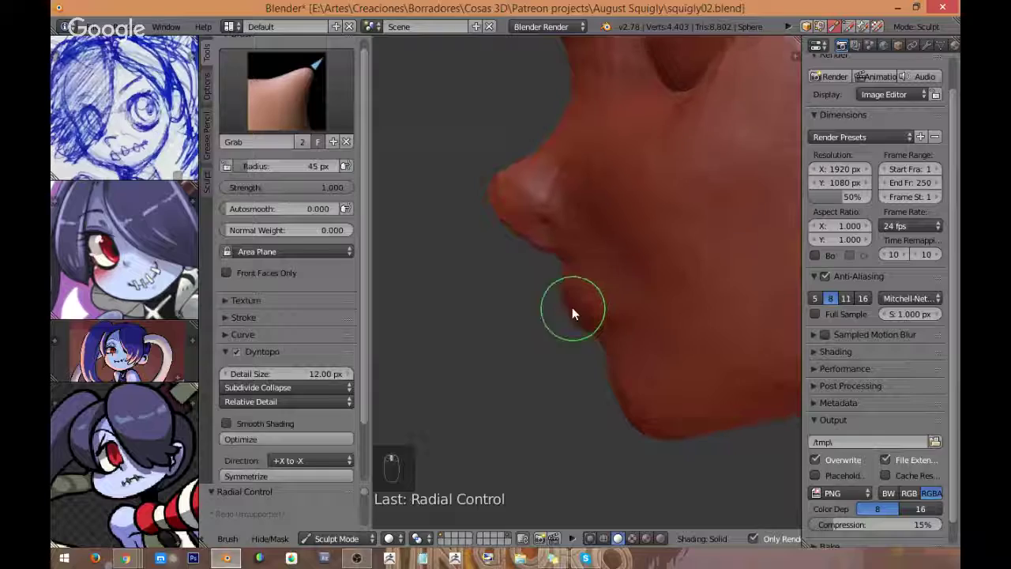
key("d")
key("f")
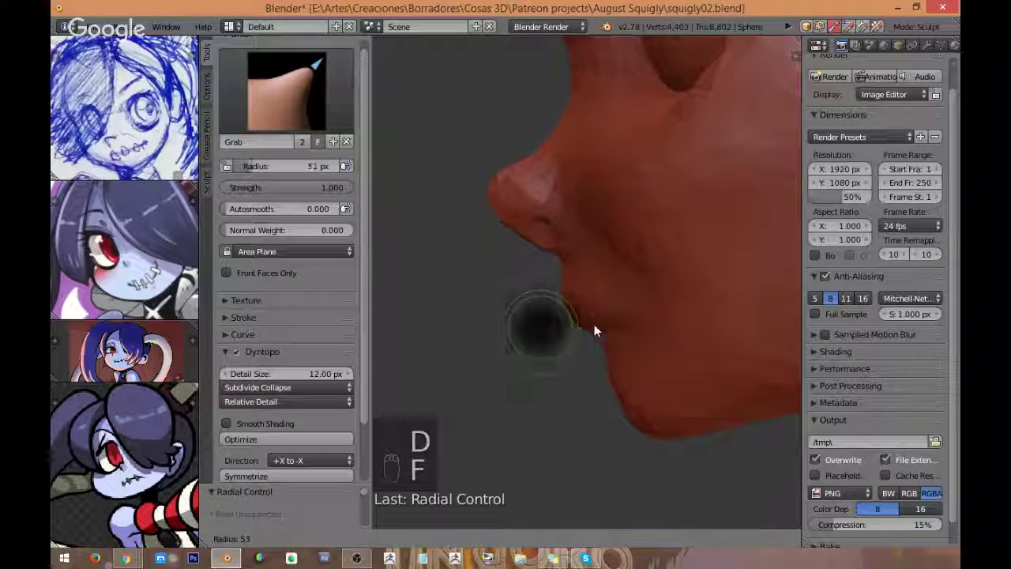
left_click(594, 324)
mouse_move(573, 319)
left_mouse_down()
mouse_move(589, 303)
mouse_move(585, 331)
left_mouse_up()
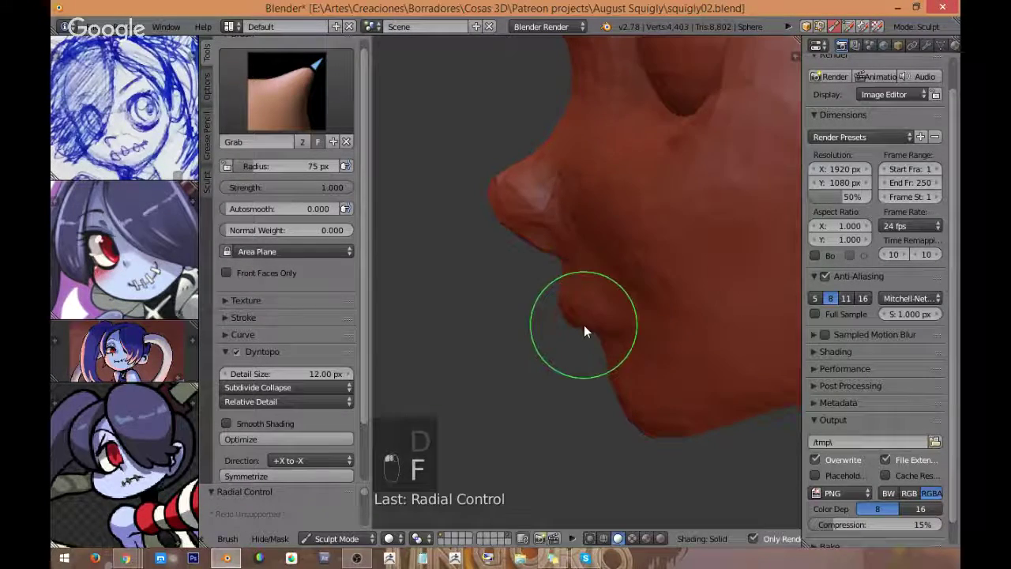
mouse_move(583, 330)
middle_mouse_down()
mouse_move(641, 289)
mouse_move(592, 285)
mouse_move(615, 250)
mouse_move(542, 208)
middle_mouse_up()
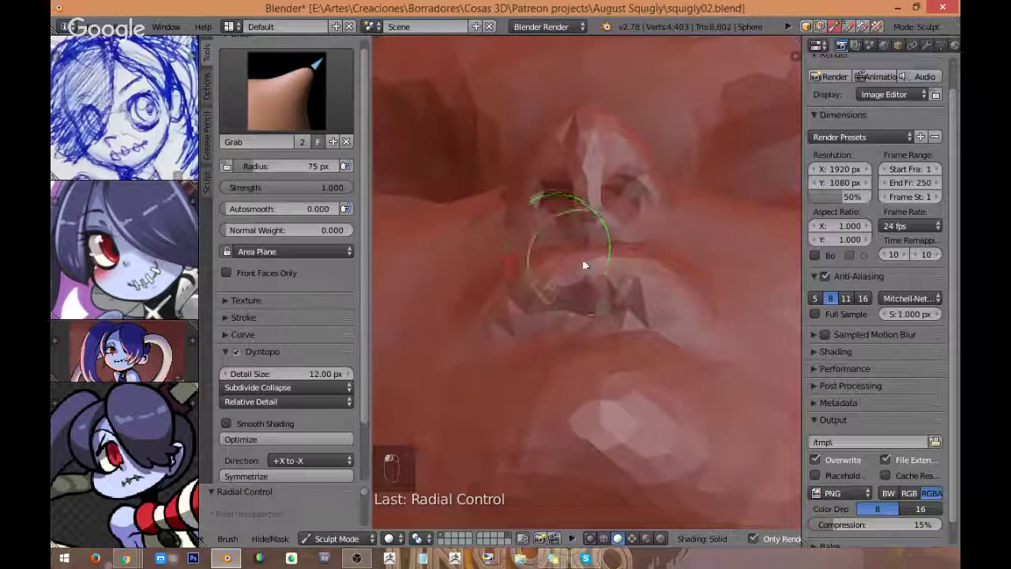
left_click_drag(548, 271, 525, 269)
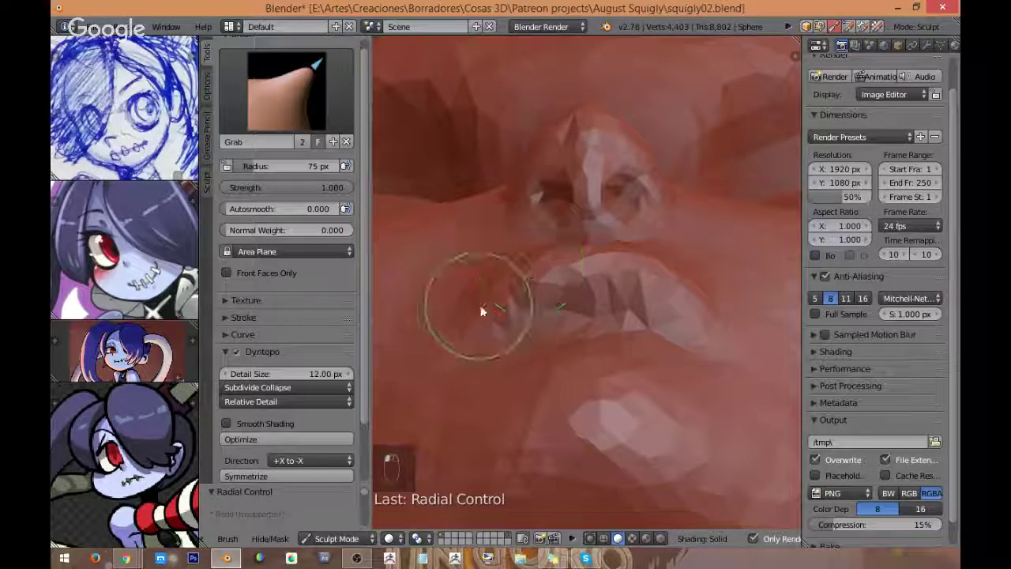
mouse_move(526, 271)
middle_mouse_down()
mouse_move(548, 308)
mouse_move(508, 371)
mouse_move(515, 342)
mouse_move(581, 304)
mouse_move(573, 312)
mouse_move(576, 280)
mouse_move(629, 282)
mouse_move(633, 297)
mouse_move(675, 277)
mouse_move(667, 294)
mouse_move(605, 316)
middle_mouse_up()
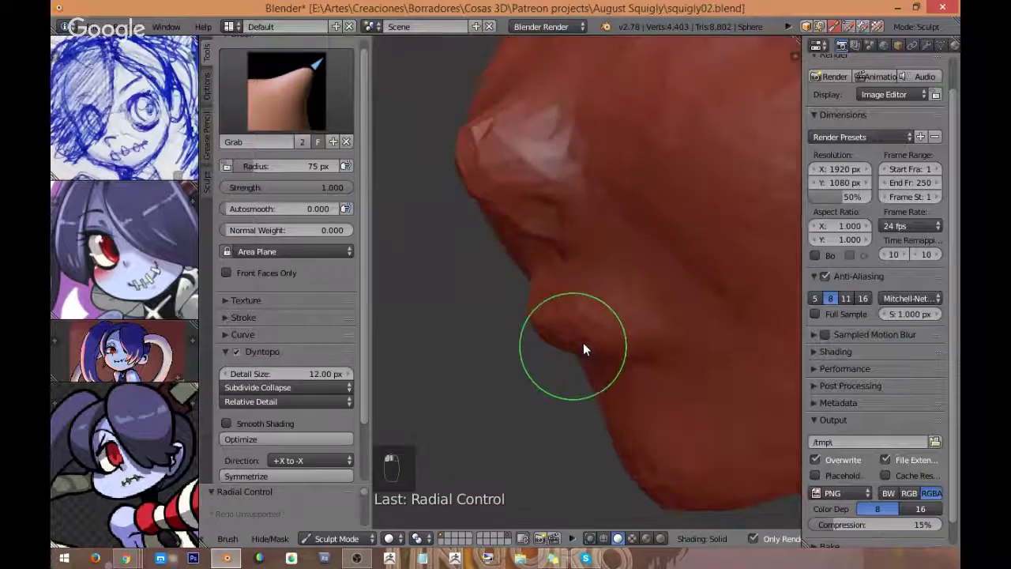
Step: Try to reshape the corner of the mouth with the Grab brush and undo the recent strokes
mouse_move(583, 349)
middle_mouse_down()
mouse_move(609, 322)
mouse_move(585, 315)
mouse_move(599, 324)
mouse_move(601, 311)
mouse_move(700, 334)
mouse_move(643, 345)
middle_mouse_up()
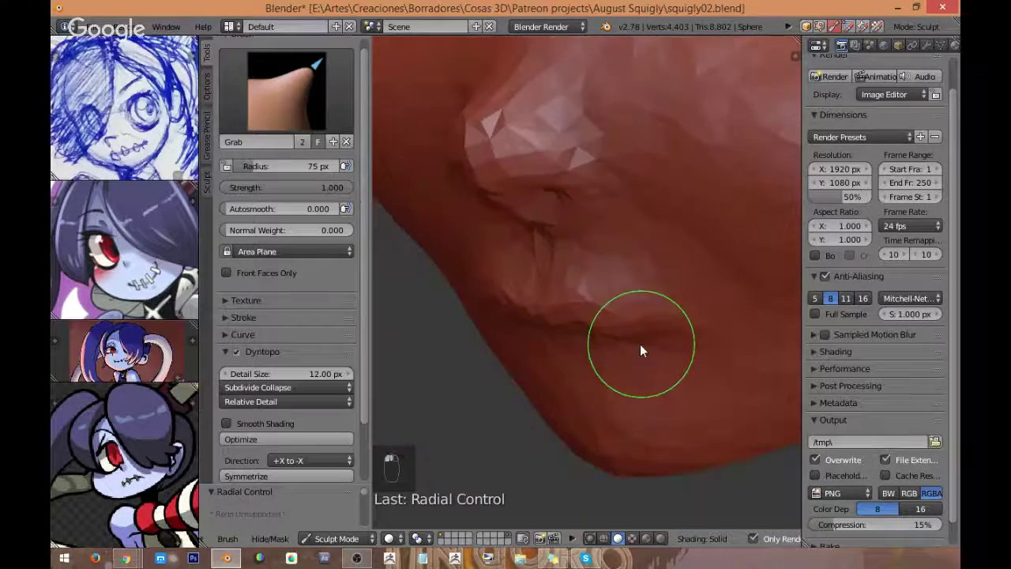
key("ctrl+z")
left_click_drag(641, 321, 669, 294)
middle_click_drag(668, 294, 730, 317)
key("ctrl+z")
key("ctrl+z")
key("ctrl+z")
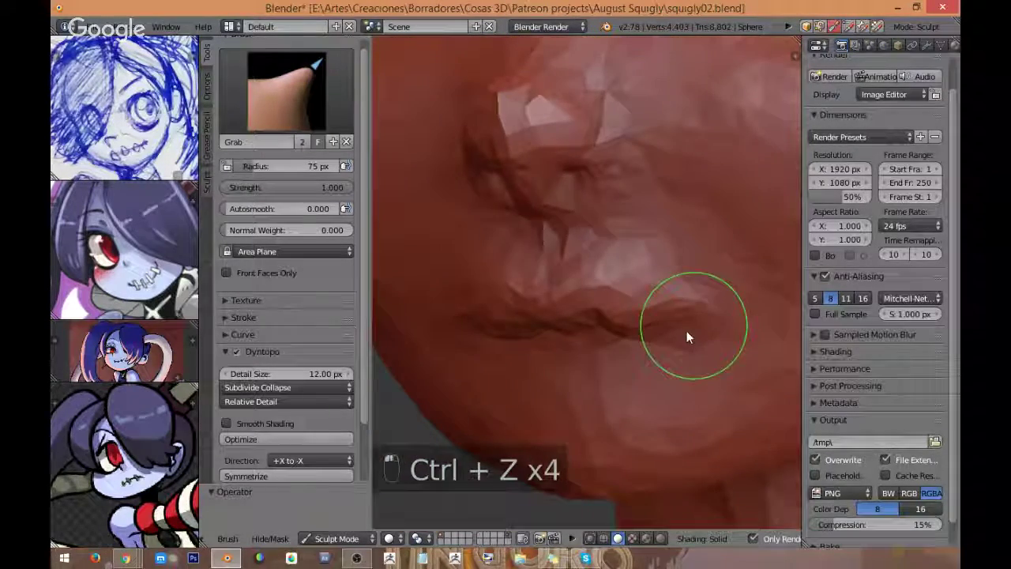
Step: Pull the upper lip and mouth line into shape from the front with the Grab brush
mouse_move(686, 332)
middle_mouse_down()
mouse_move(709, 312)
mouse_move(624, 349)
mouse_move(721, 291)
mouse_move(650, 349)
mouse_move(609, 338)
mouse_move(579, 345)
mouse_move(595, 320)
middle_mouse_up()
scroll(577, 339, "up", 1)
mouse_move(595, 320)
left_mouse_down()
mouse_move(598, 329)
mouse_move(551, 324)
left_mouse_up()
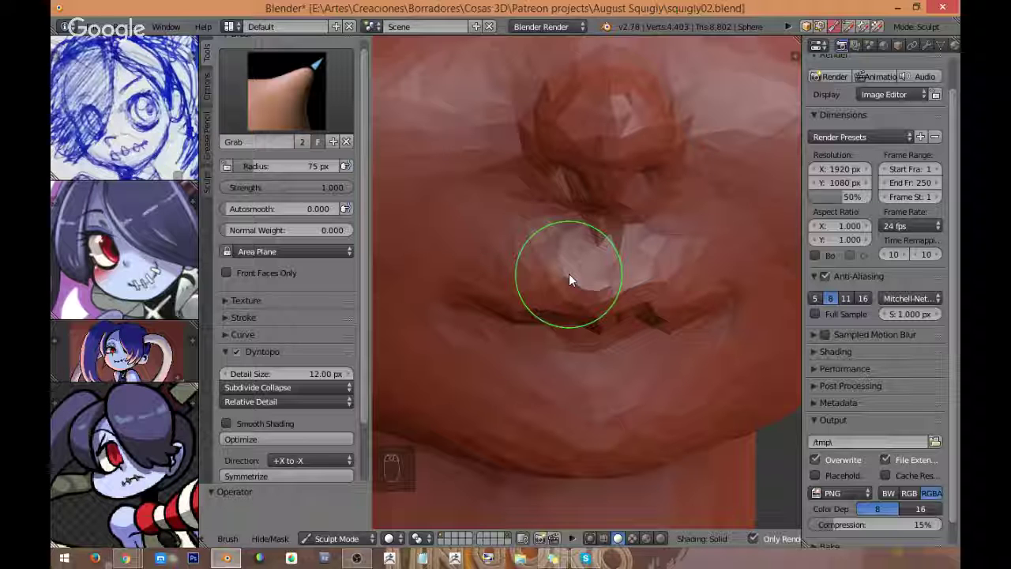
mouse_move(568, 280)
middle_mouse_down()
mouse_move(548, 329)
mouse_move(627, 319)
mouse_move(626, 248)
mouse_move(621, 259)
middle_mouse_up()
Step: Switch to the Crease brush at a 40 px radius and raise a ridge along the upper lip's edge with inverted strokes
left_click(289, 91)
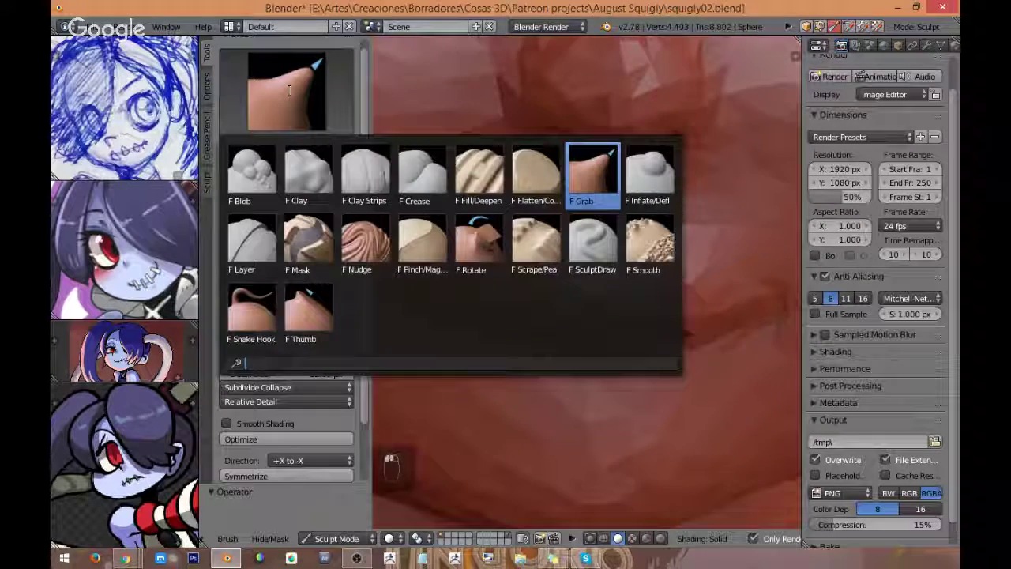
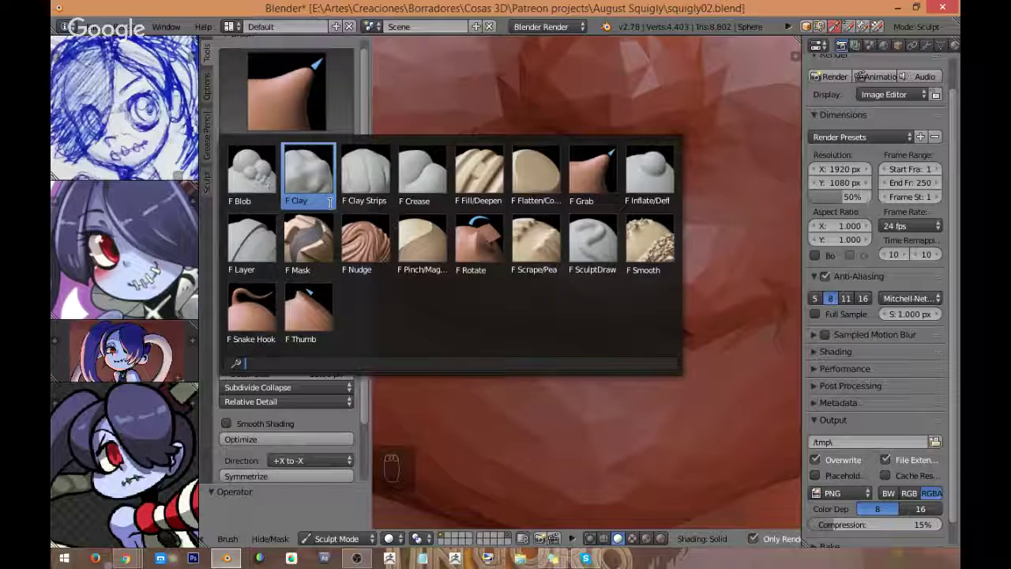
left_click(418, 177)
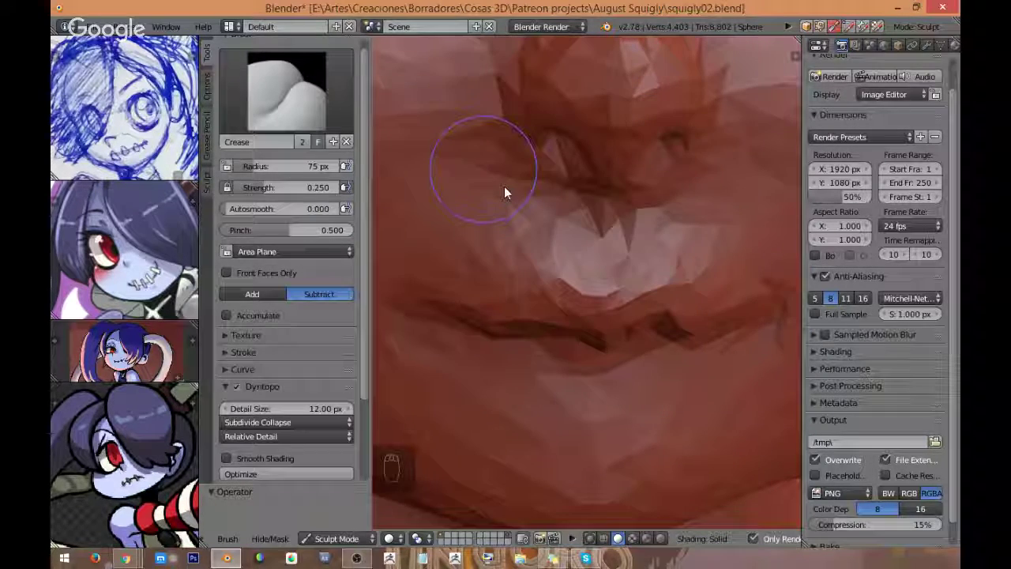
key("f")
left_click(593, 292)
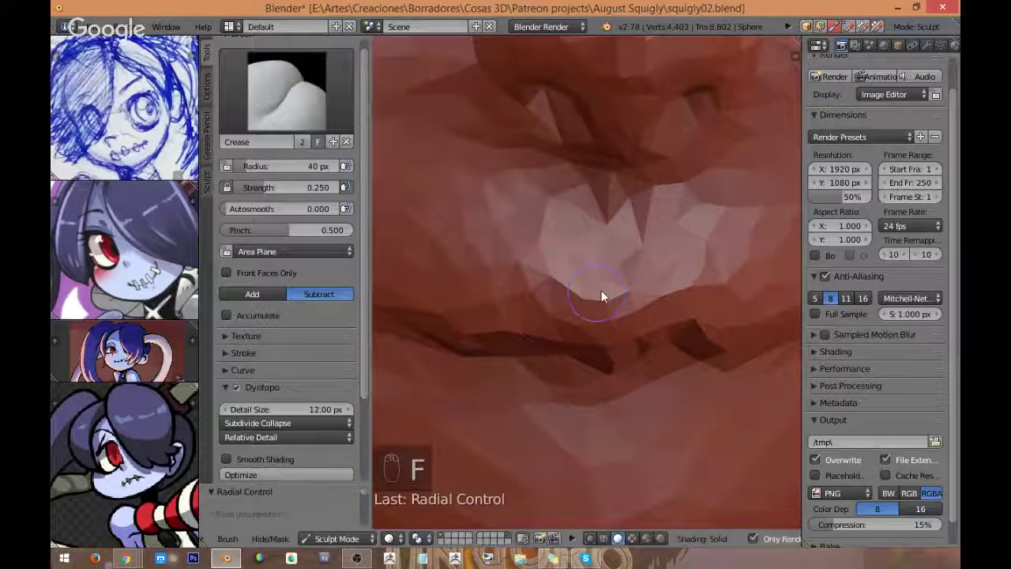
left_click_drag(590, 287, 536, 275, "ctrl")
middle_click_drag(537, 275, 617, 265)
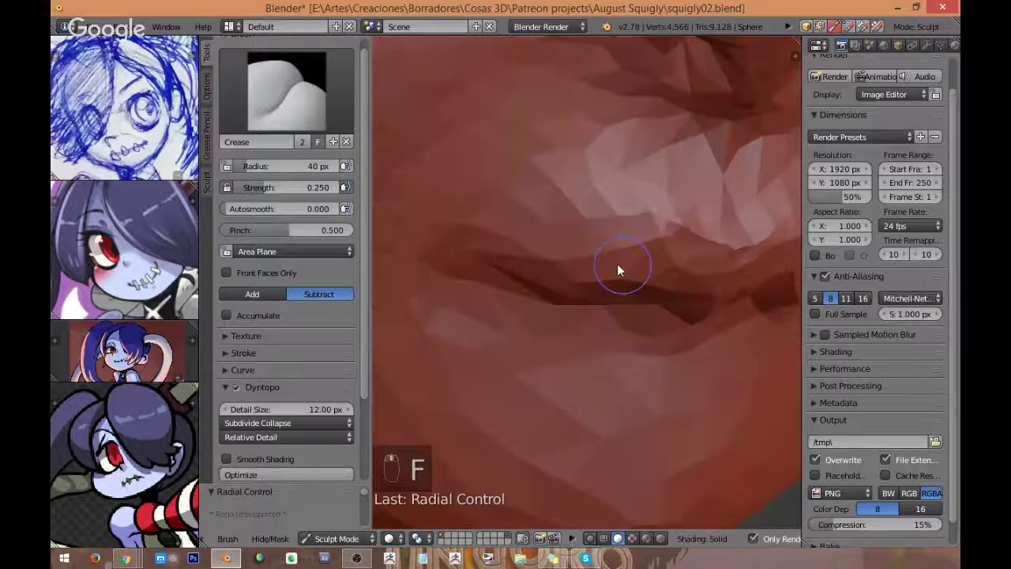
mouse_move(582, 254)
left_mouse_down("ctrl")
mouse_move(609, 239)
mouse_move(530, 244)
mouse_move(627, 233)
left_mouse_up("ctrl")
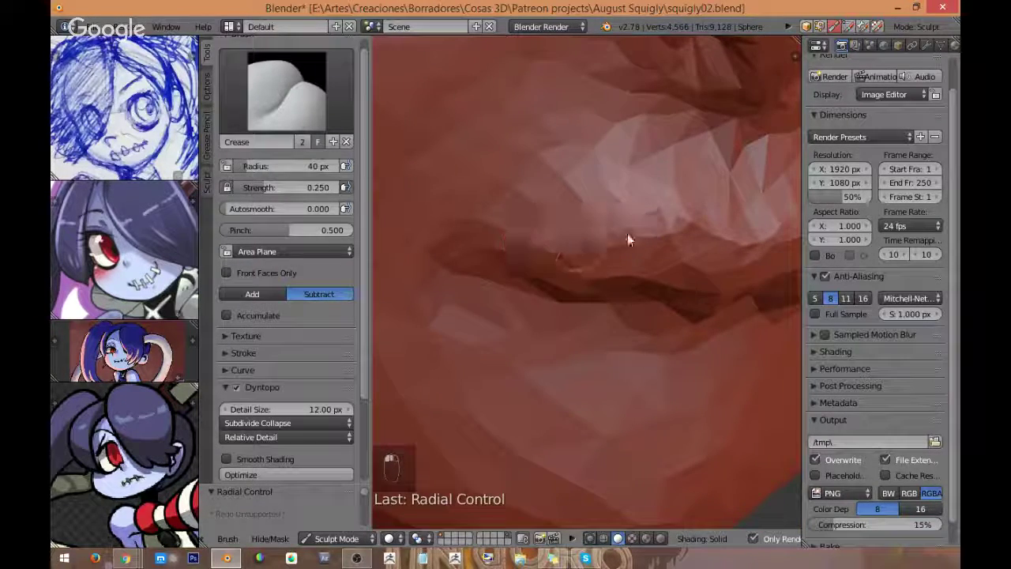
middle_click_drag(674, 214, 574, 252)
left_click_drag(574, 253, 613, 249, "ctrl")
middle_click_drag(613, 250, 587, 247)
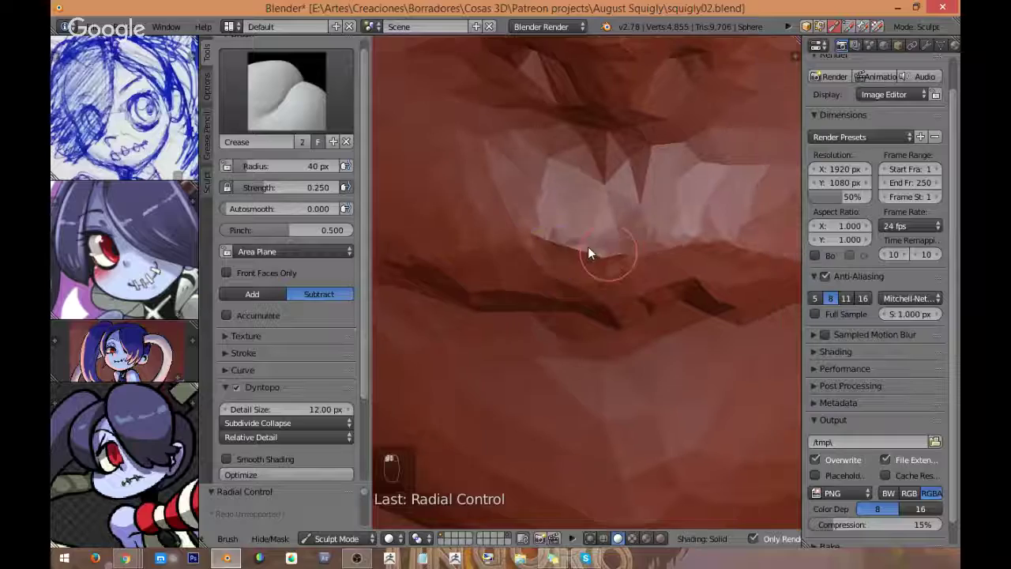
left_click_drag(587, 246, 636, 253, "ctrl")
middle_click_drag(562, 256, 624, 256)
Step: Smooth and refine the raised edge of the upper lip
mouse_move(624, 257)
left_mouse_down("shift")
mouse_move(533, 273)
mouse_move(662, 250)
left_mouse_up("shift")
middle_click_drag(662, 250, 611, 249)
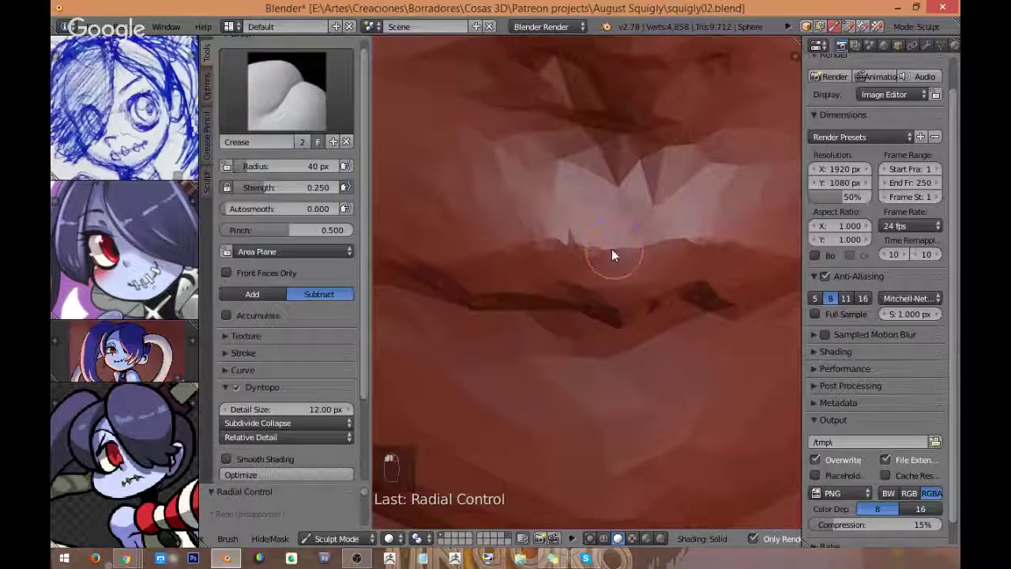
left_click_drag(502, 272, 608, 257)
mouse_move(608, 257)
middle_mouse_down()
mouse_move(653, 242)
mouse_move(575, 339)
middle_mouse_up()
Step: Smooth the cheeks and the lower rims of the eye sockets with the 40 px brush
scroll(653, 243, "down", 5)
scroll(575, 339, "down", 4)
mouse_move(612, 297)
middle_mouse_down()
mouse_move(637, 254)
mouse_move(616, 275)
mouse_move(667, 273)
mouse_move(629, 240)
middle_mouse_up()
scroll(690, 217, "up", 2)
left_click_drag(728, 236, 739, 221, "shift")
middle_click_drag(738, 222, 686, 266)
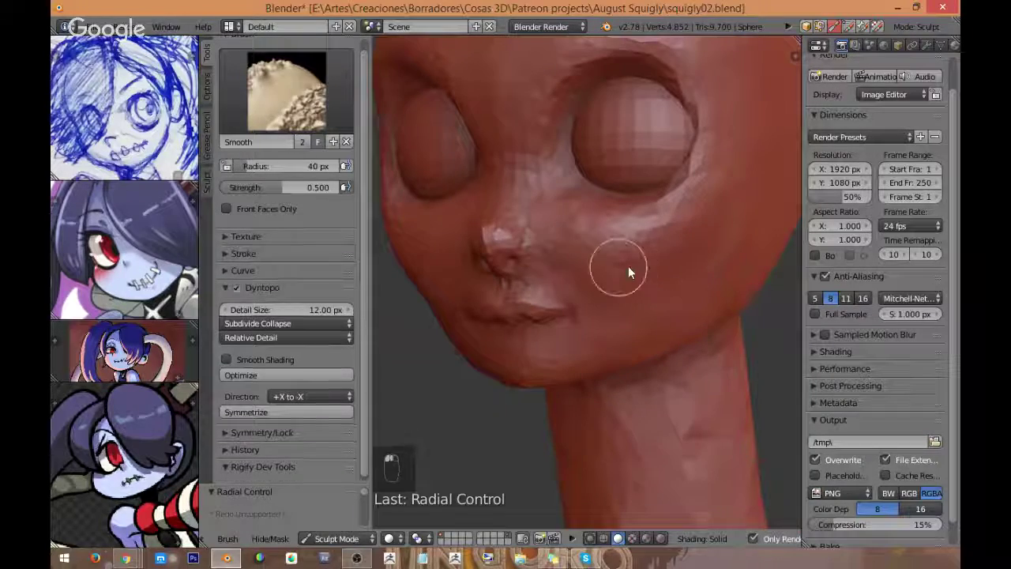
mouse_move(637, 235)
middle_mouse_down()
mouse_move(666, 273)
mouse_move(653, 271)
mouse_move(679, 263)
mouse_move(665, 252)
mouse_move(679, 262)
mouse_move(680, 251)
middle_mouse_up()
scroll(681, 244, "up", 1)
mouse_move(657, 214)
left_mouse_down("shift")
mouse_move(632, 215)
mouse_move(661, 213)
left_mouse_up("shift")
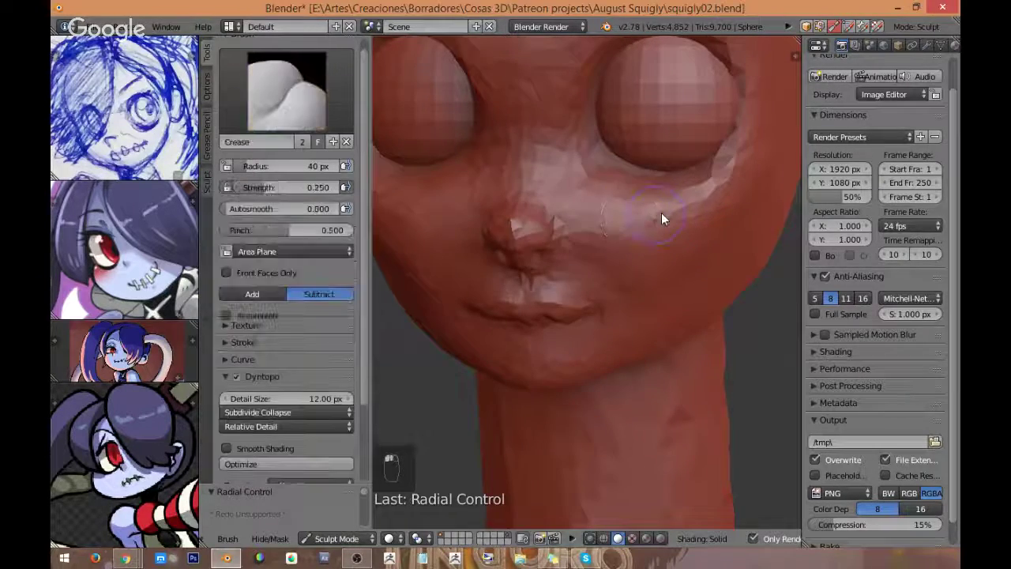
middle_click_drag(730, 195, 714, 193)
left_click_drag(714, 192, 666, 208, "shift")
mouse_move(695, 172)
middle_mouse_down()
mouse_move(738, 168)
mouse_move(700, 168)
mouse_move(690, 215)
mouse_move(662, 226)
mouse_move(624, 269)
mouse_move(675, 260)
mouse_move(672, 253)
mouse_move(650, 263)
mouse_move(670, 272)
middle_mouse_up()
scroll(671, 265, "down", 1)
mouse_move(447, 251)
left_mouse_down("shift")
mouse_move(430, 272)
mouse_move(443, 264)
left_mouse_up("shift")
mouse_move(655, 270)
middle_mouse_down()
mouse_move(672, 261)
mouse_move(646, 263)
mouse_move(681, 238)
mouse_move(666, 273)
middle_mouse_up()
Step: Reselect the Crease brush for the mouth area and undo the last sculpt stroke
scroll(646, 263, "up", 3)
key("space")
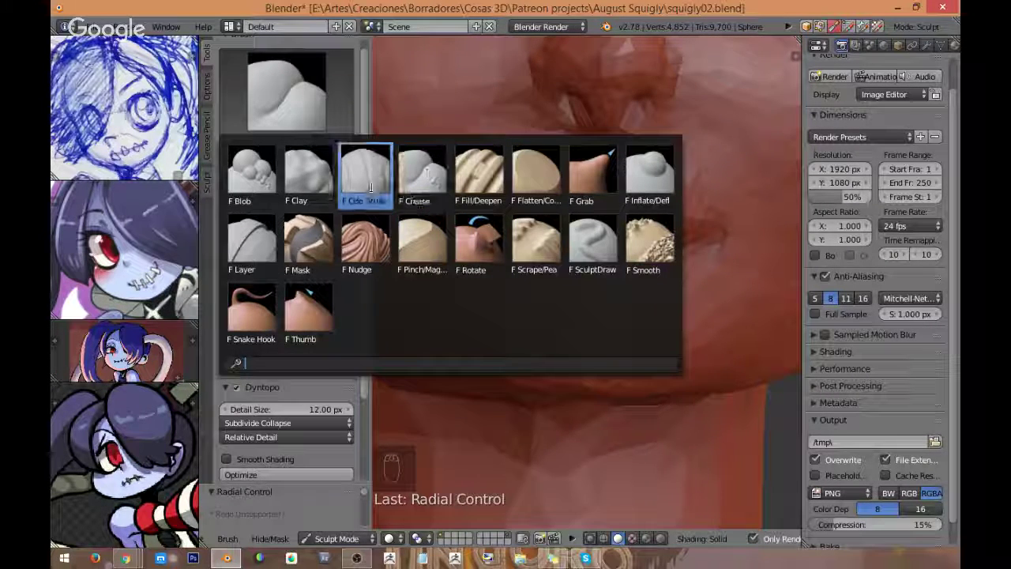
left_click(411, 178)
scroll(477, 342, "up", 1)
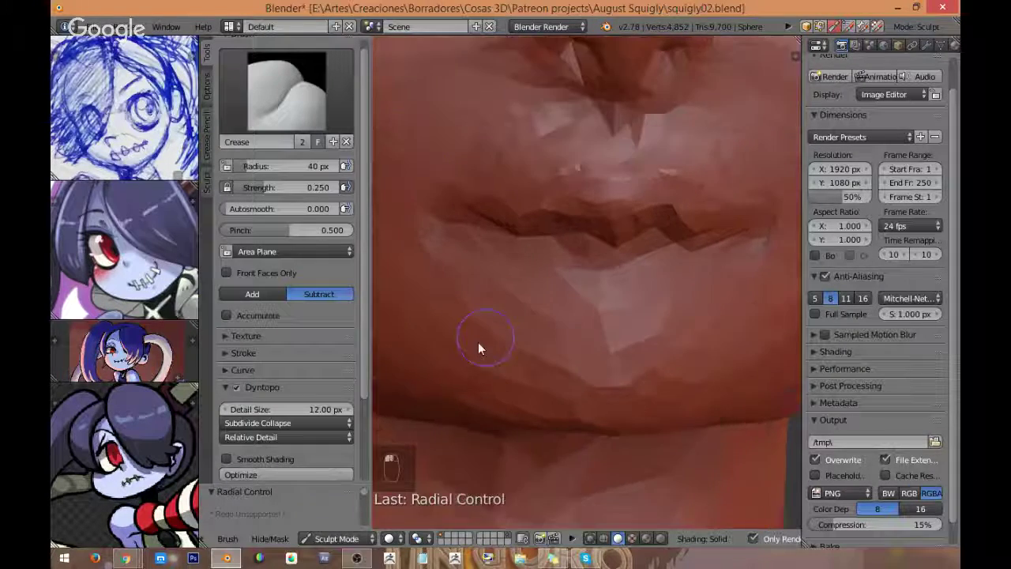
key("ctrl+z")
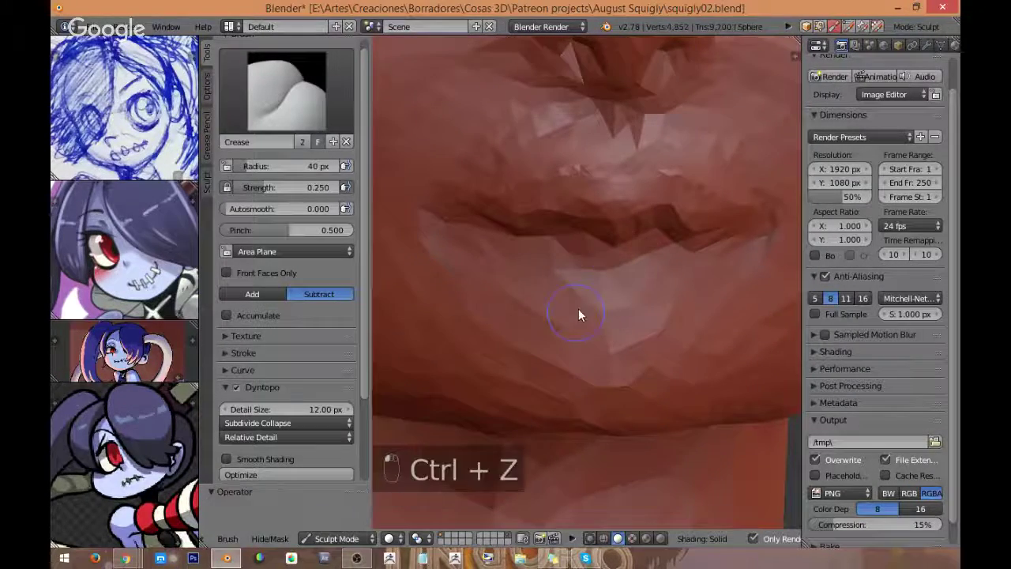
Step: Try a Crease stroke below the lower lip, check the mesh density in wireframe, and undo the stroke
left_click_drag(572, 300, 597, 289, "shift")
mouse_move(598, 289)
middle_mouse_down()
mouse_move(624, 300)
mouse_move(564, 339)
mouse_move(605, 289)
mouse_move(520, 330)
middle_mouse_up()
middle_click_drag(608, 278, 593, 301)
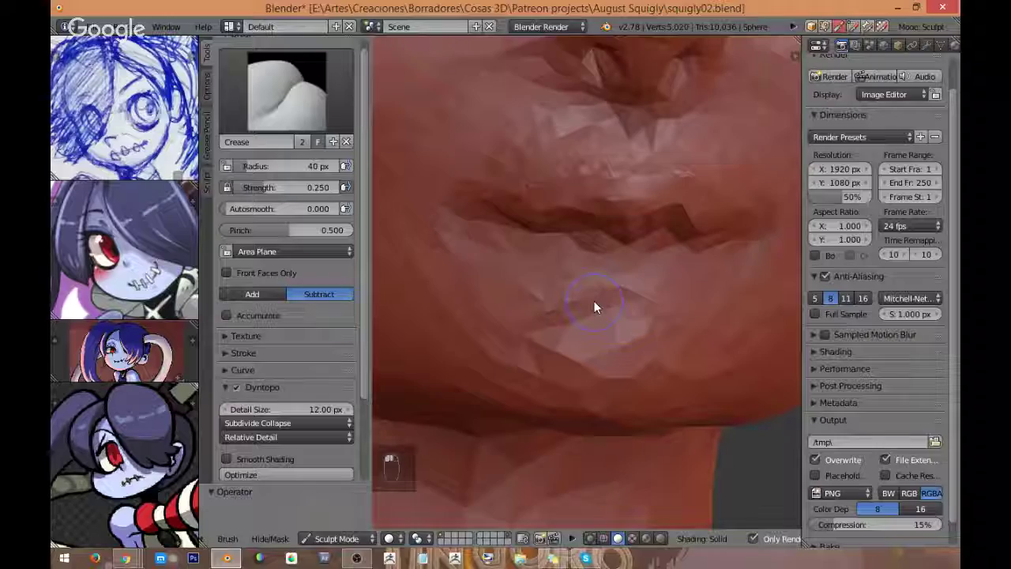
key("z")
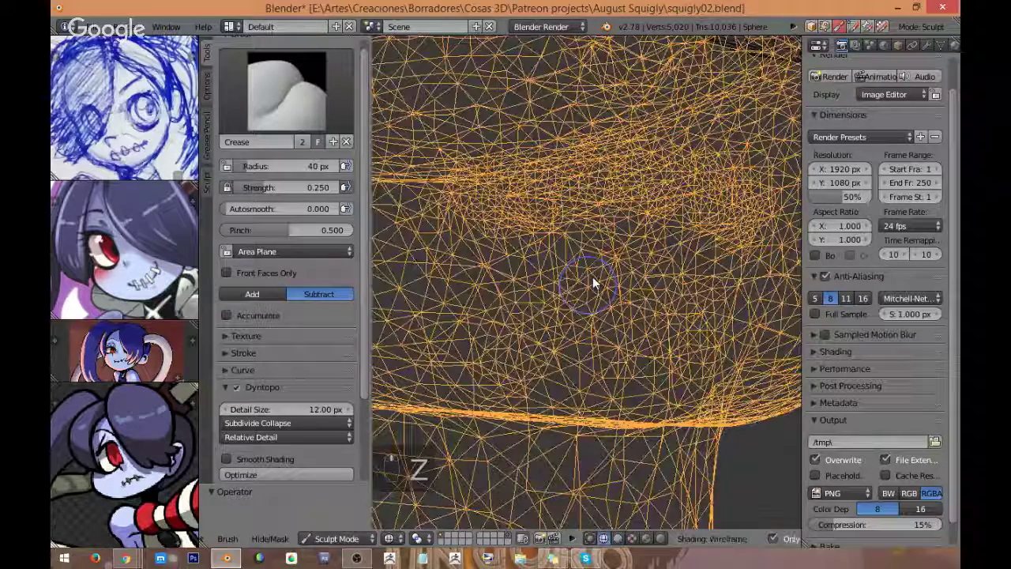
key("z")
key("ctrl+z")
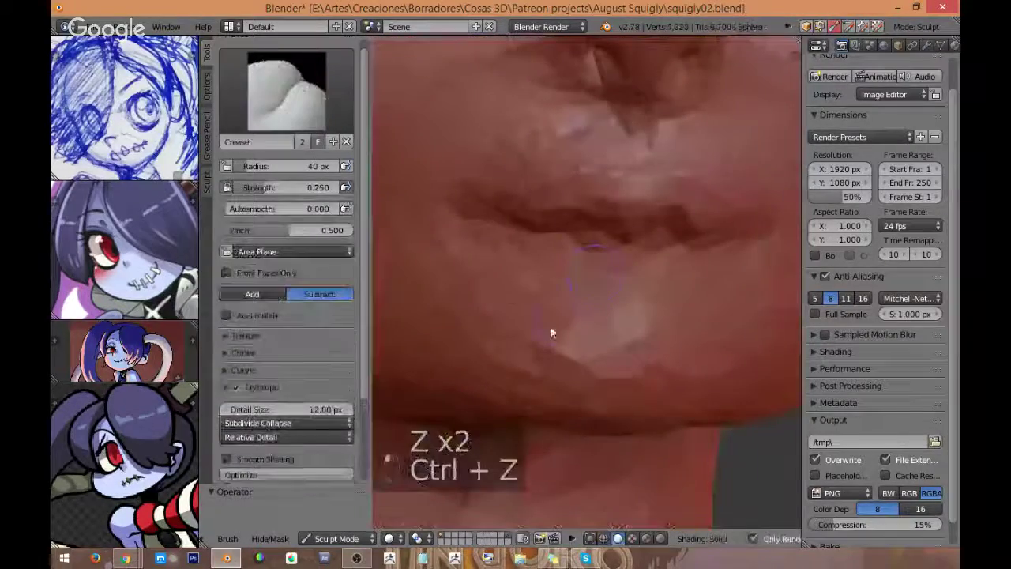
key("ctrl+z")
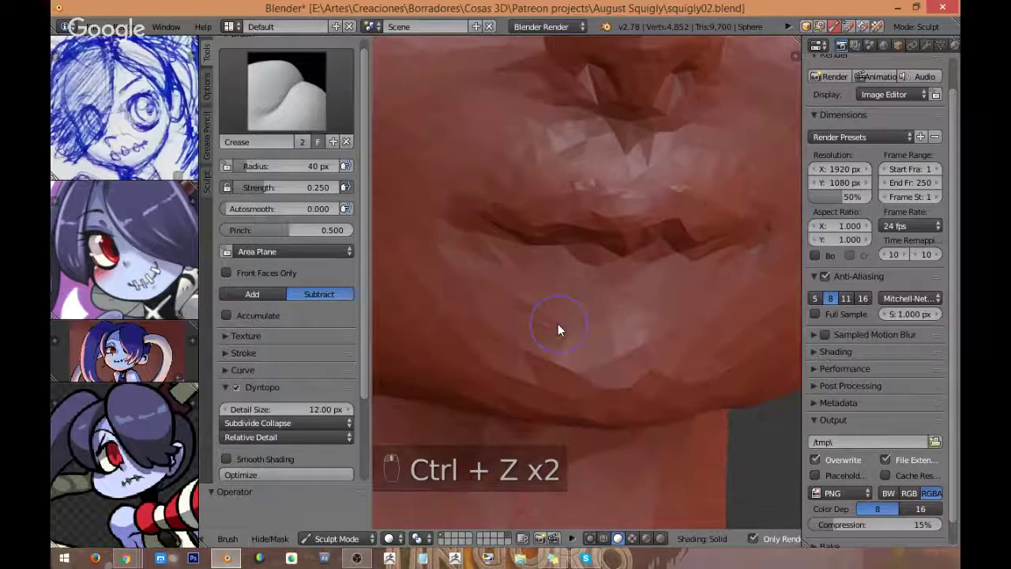
Step: Try further Crease strokes for the hollow between the lower lip and chin, undoing each attempt
mouse_move(558, 323)
middle_mouse_down()
mouse_move(563, 304)
mouse_move(435, 354)
middle_mouse_up()
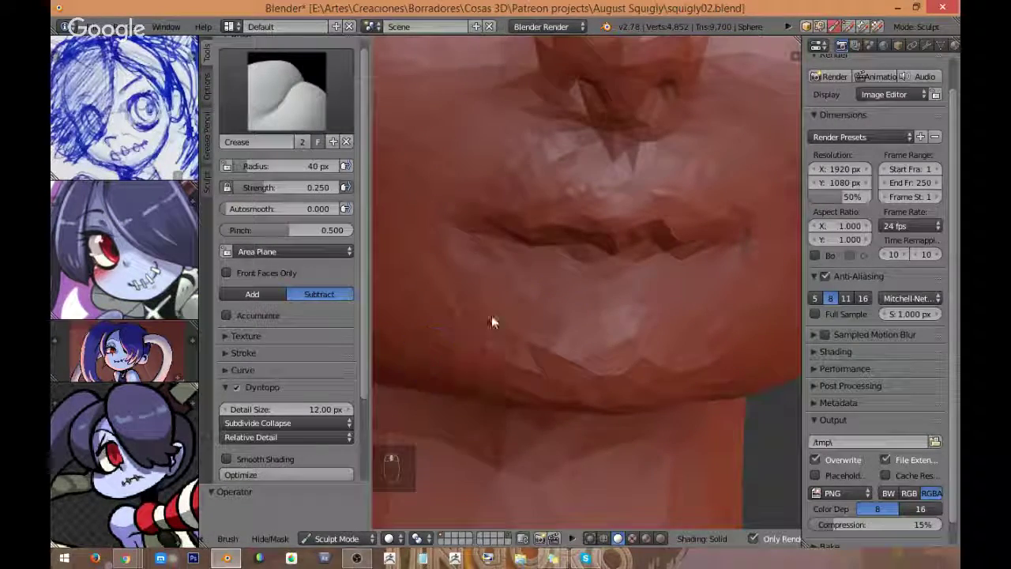
mouse_move(492, 315)
middle_mouse_down()
mouse_move(567, 290)
mouse_move(551, 332)
mouse_move(589, 245)
middle_mouse_up()
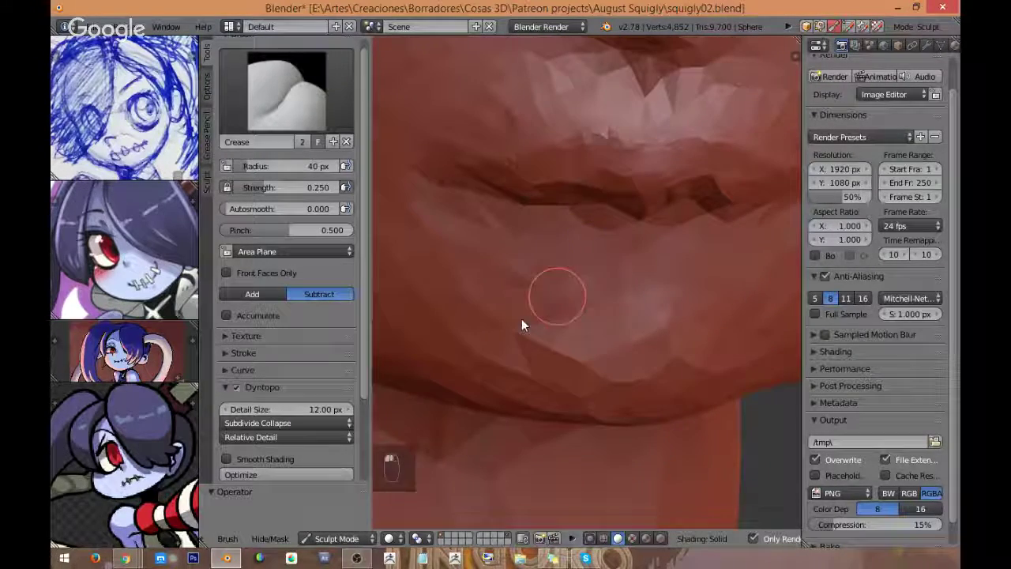
left_click_drag(587, 285, 643, 276)
key("ctrl+z")
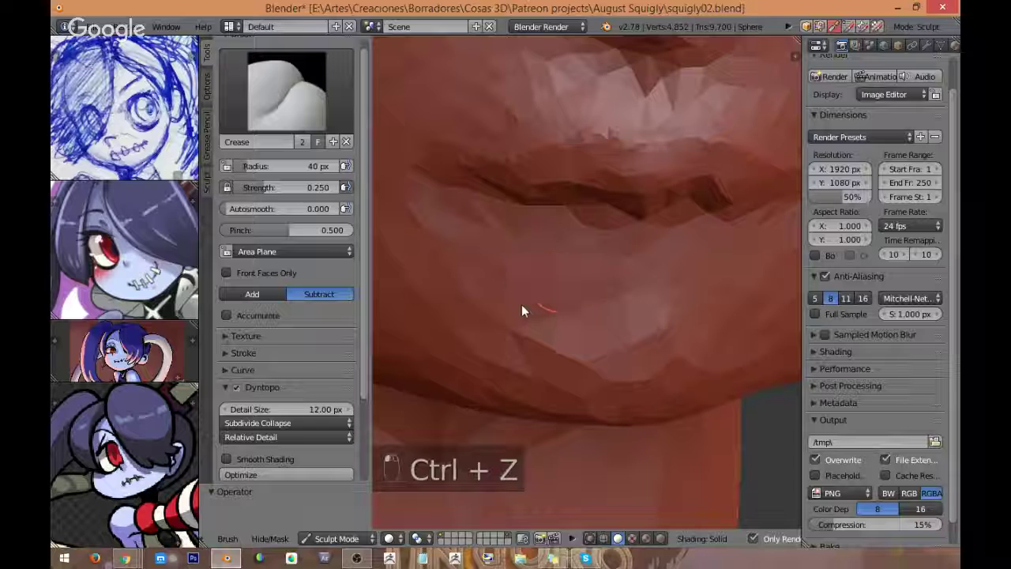
key("ctrl+z")
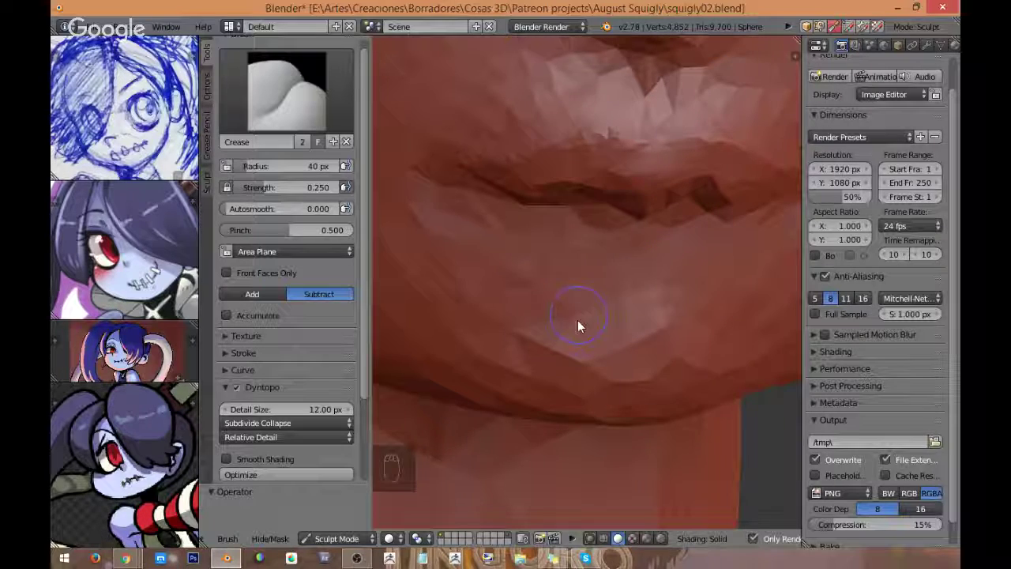
middle_click_drag(587, 327, 529, 290)
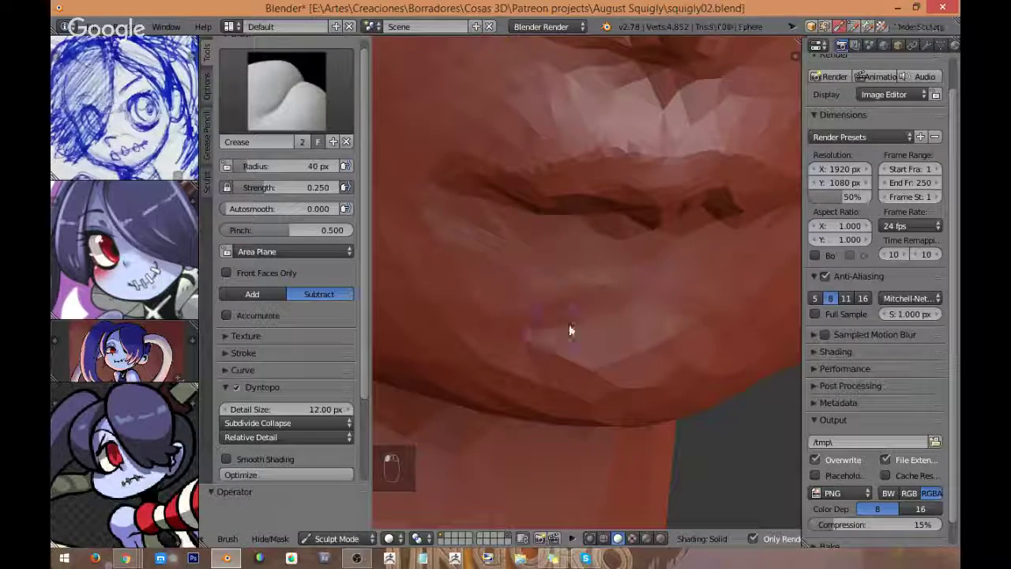
key("ctrl+z")
key("ctrl+z")
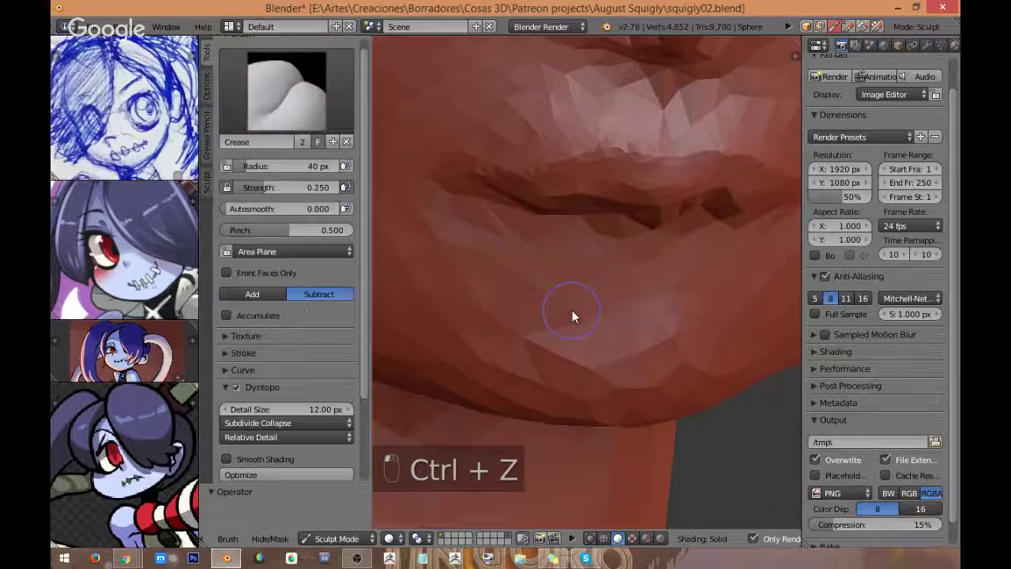
key("ctrl+z")
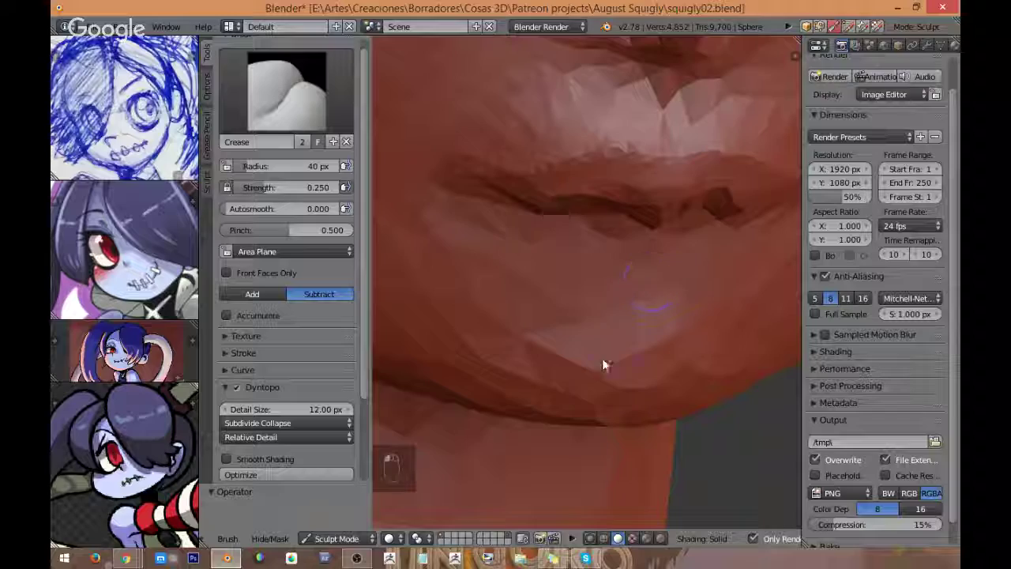
Step: Switch to the SculptDraw brush in Subtract mode and carve a curved groove beneath the lower lip
mouse_move(621, 360)
middle_mouse_down()
mouse_move(662, 322)
mouse_move(642, 331)
mouse_move(579, 295)
middle_mouse_up()
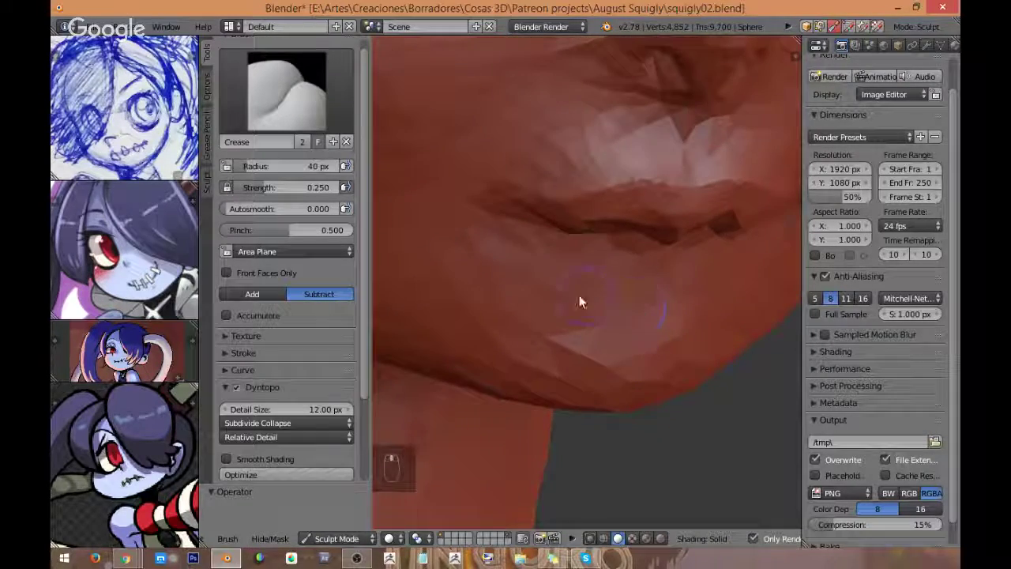
key("z")
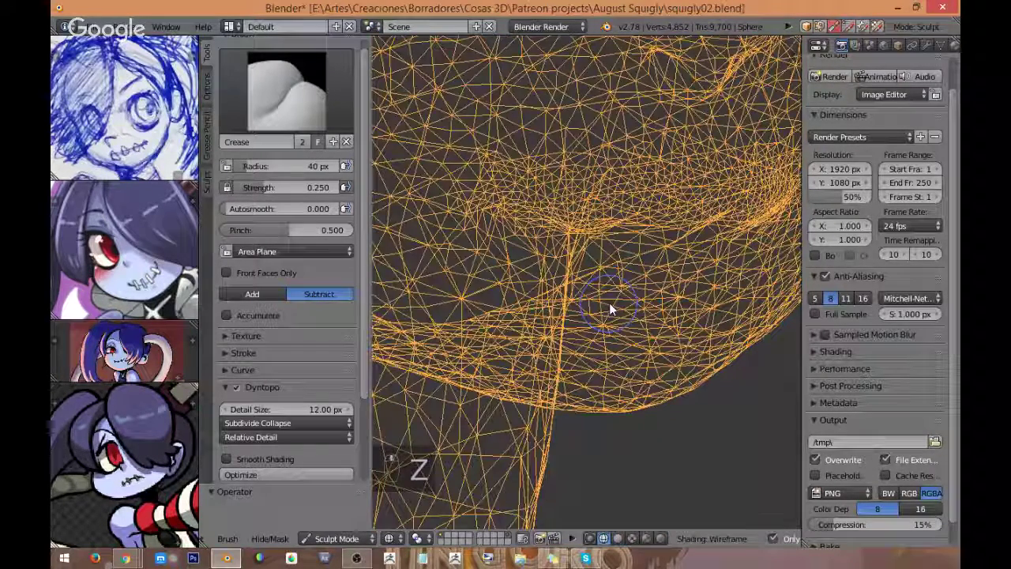
scroll(609, 303, "up", 1)
key("x")
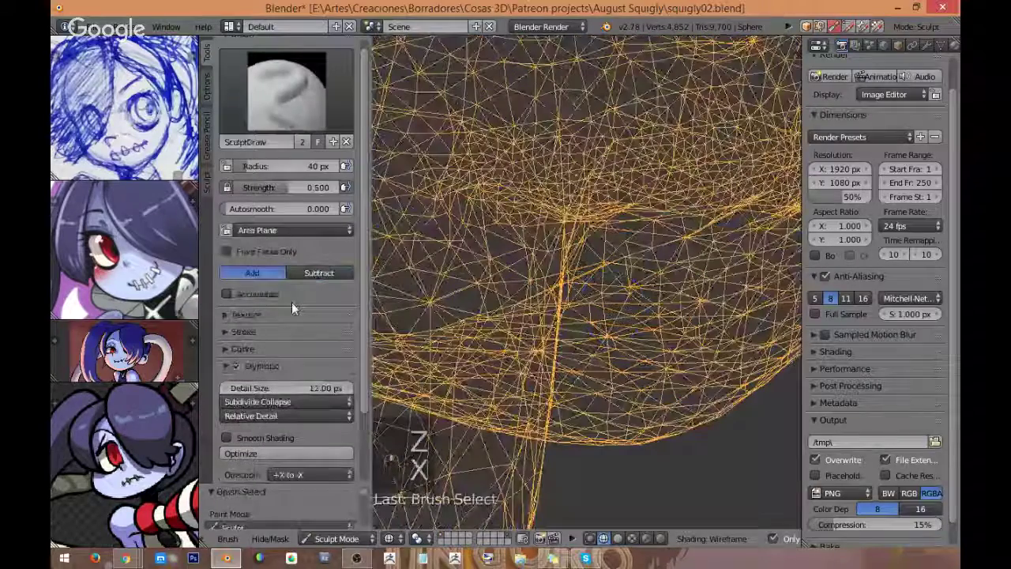
key("x")
key("z")
left_click(319, 272)
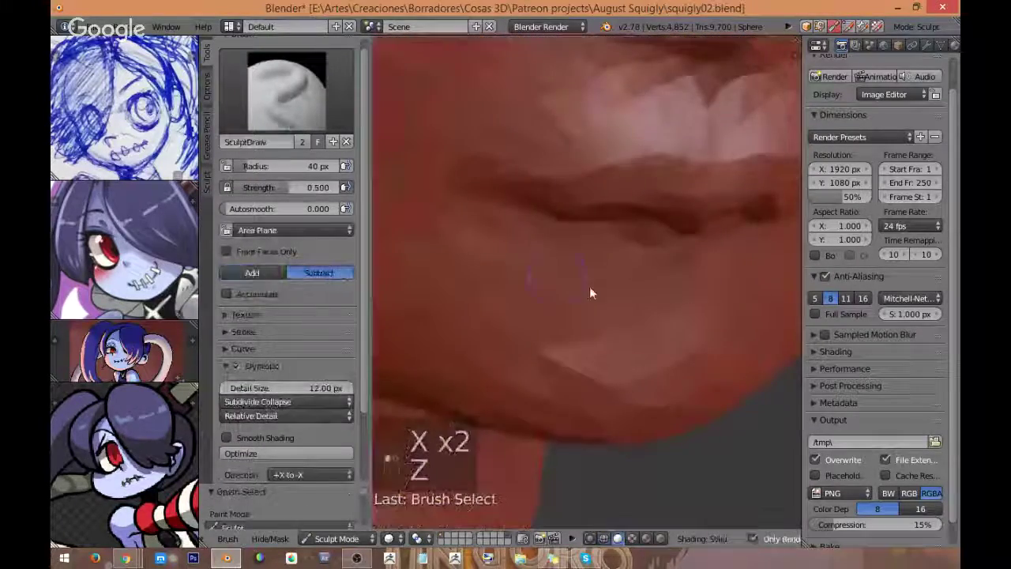
mouse_move(566, 284)
left_mouse_down()
mouse_move(513, 302)
mouse_move(629, 282)
left_mouse_up()
middle_click_drag(628, 282, 666, 264)
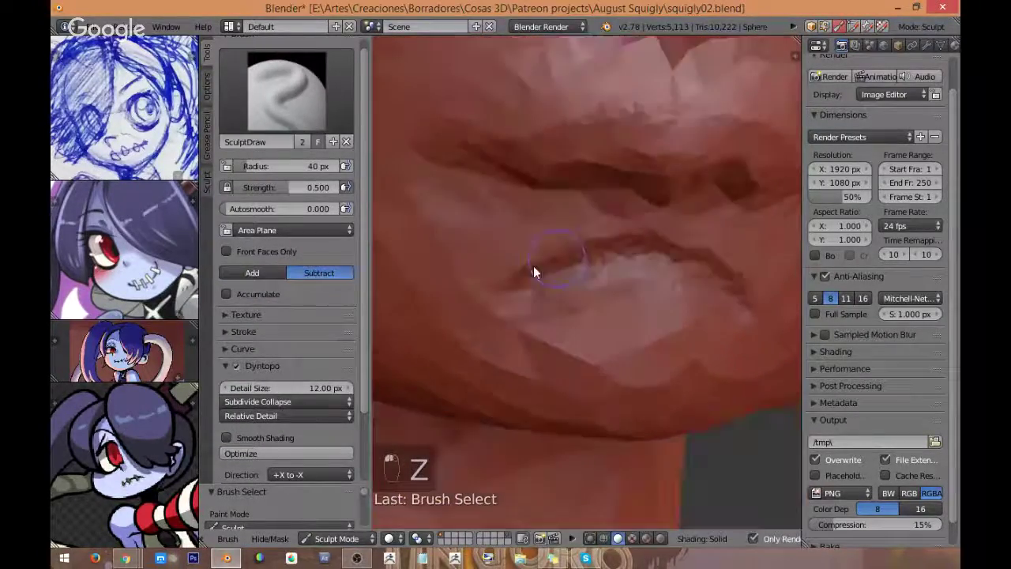
Step: Smooth and deepen the groove between the lower lip and the chin
left_click_drag(533, 265, 666, 237, "shift")
mouse_move(665, 237)
middle_mouse_down()
mouse_move(573, 267)
mouse_move(570, 242)
mouse_move(525, 265)
mouse_move(550, 269)
middle_mouse_up()
left_click_drag(551, 269, 666, 196)
middle_click_drag(666, 195, 681, 207)
left_click_drag(647, 207, 608, 201, "shift")
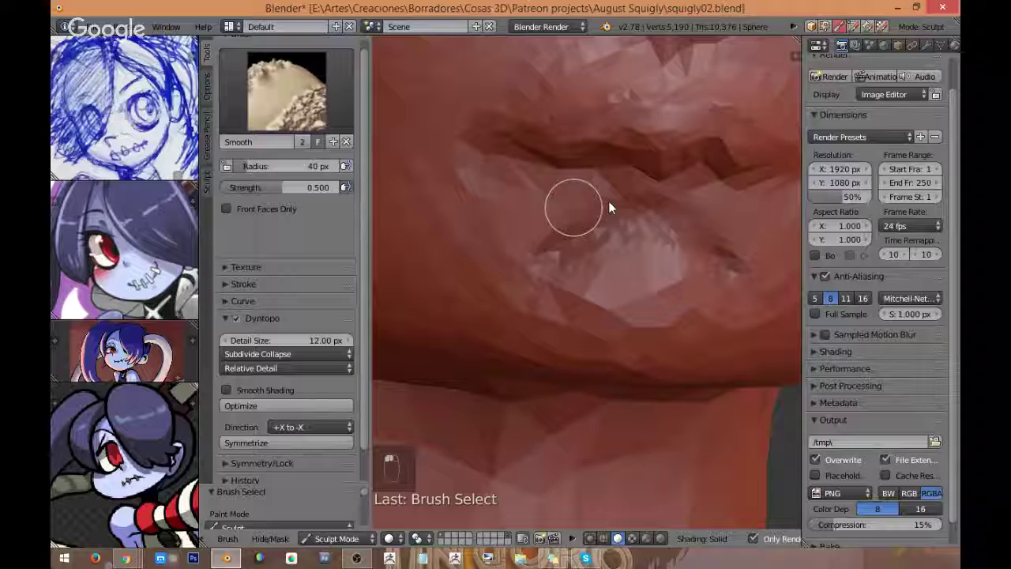
middle_click_drag(608, 201, 652, 229)
left_click_drag(652, 229, 665, 263, "shift")
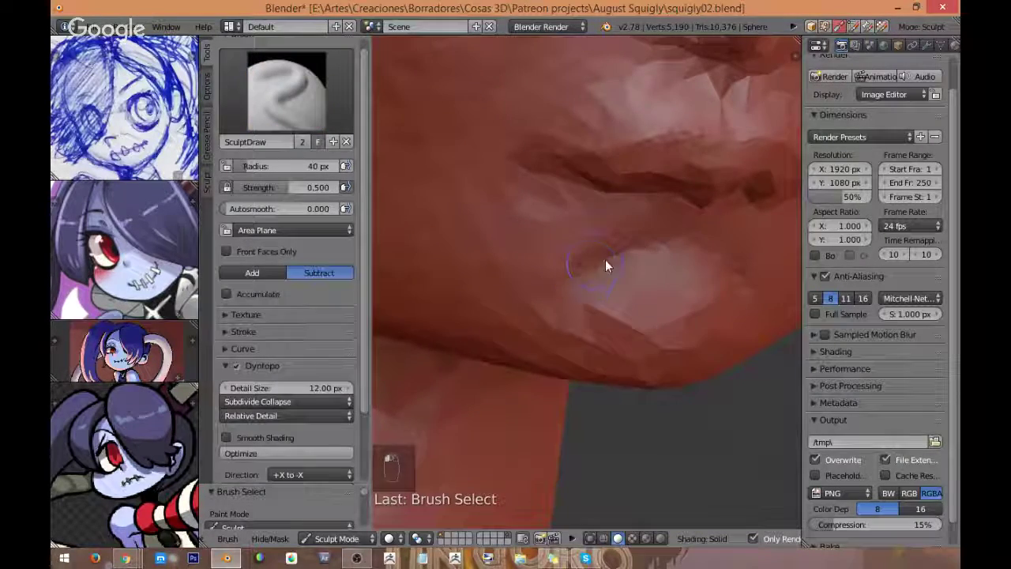
Step: Soften the chin and the hollow under the lower lip with additional smoothing strokes
middle_click_drag(605, 259, 550, 266)
scroll(556, 244, "down", 2)
scroll(643, 272, "down", 4)
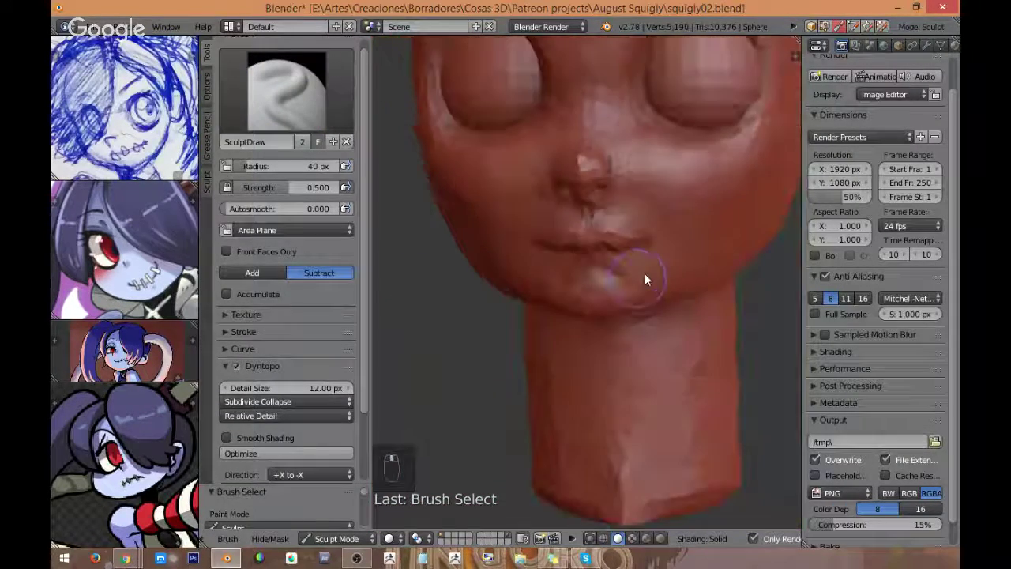
scroll(643, 272, "up", 5)
mouse_move(563, 252)
left_mouse_down("shift")
mouse_move(597, 242)
mouse_move(557, 261)
mouse_move(580, 265)
left_mouse_up("shift")
middle_click_drag(641, 271, 573, 252)
left_click_drag(594, 249, 565, 266, "shift")
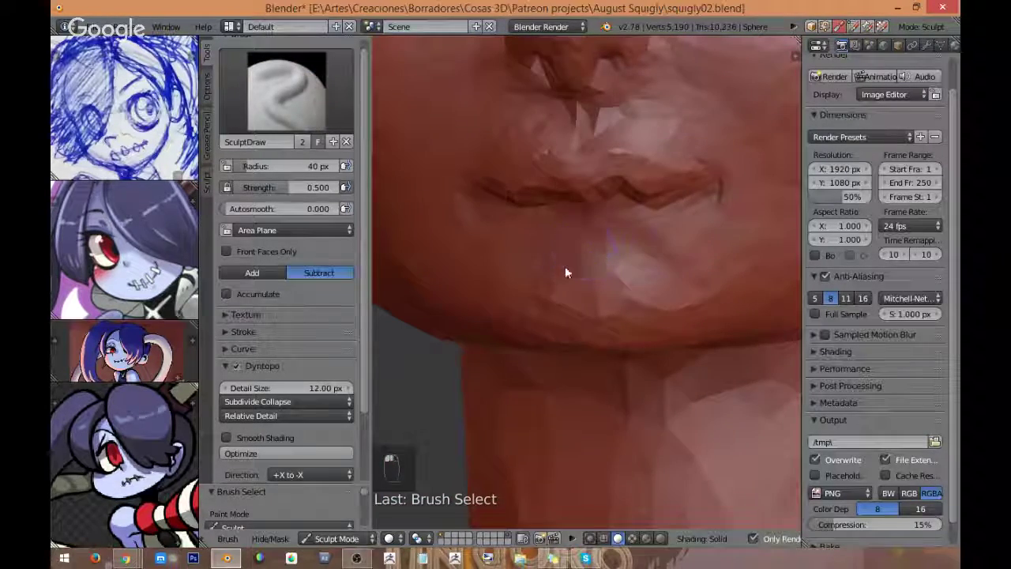
Step: Redefine the hollow directly beneath the lower lip and smooth its edges into the chin
middle_click_drag(566, 265, 600, 259)
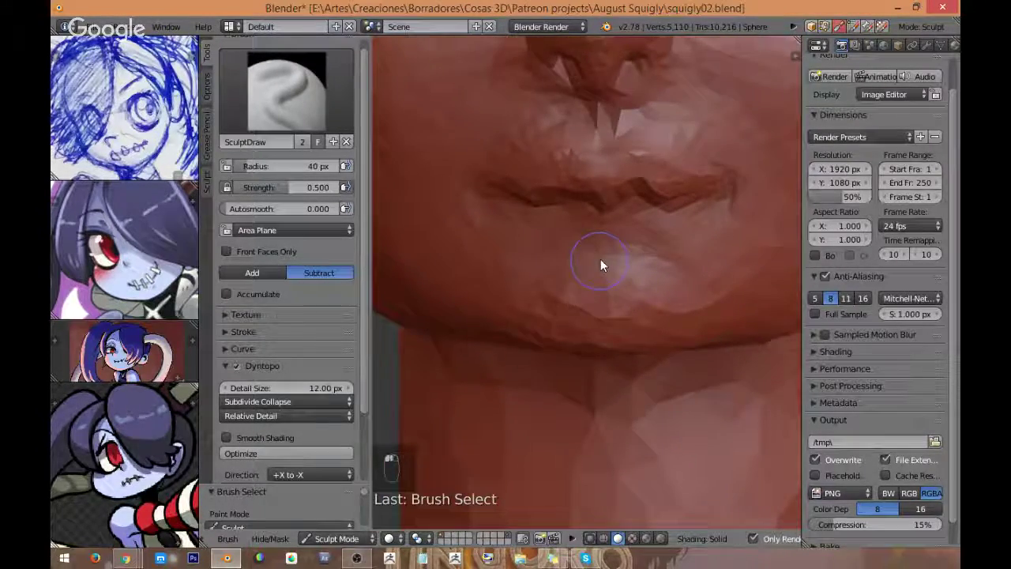
scroll(600, 259, "up", 1)
mouse_move(600, 259)
left_mouse_down("shift")
mouse_move(654, 253)
mouse_move(662, 268)
mouse_move(550, 257)
left_mouse_up("shift")
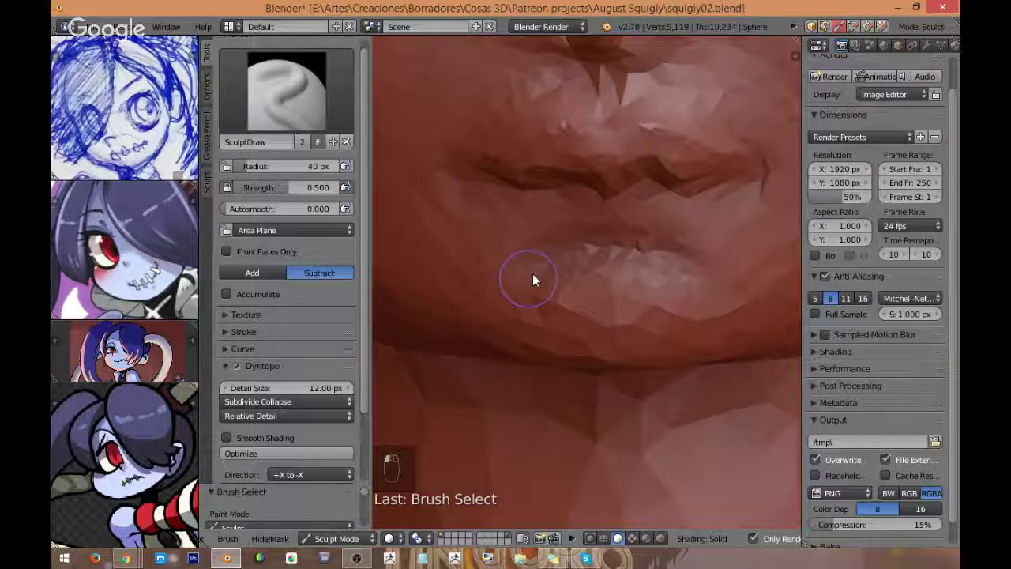
middle_click_drag(533, 273, 536, 254)
left_click_drag(537, 255, 601, 275, "shift")
mouse_move(601, 275)
middle_mouse_down()
mouse_move(586, 281)
mouse_move(601, 264)
middle_mouse_up()
Step: Try carving a broad groove down the temple beside the eye socket, and undo the stroke
scroll(601, 265, "down", 5)
scroll(655, 255, "down", 1)
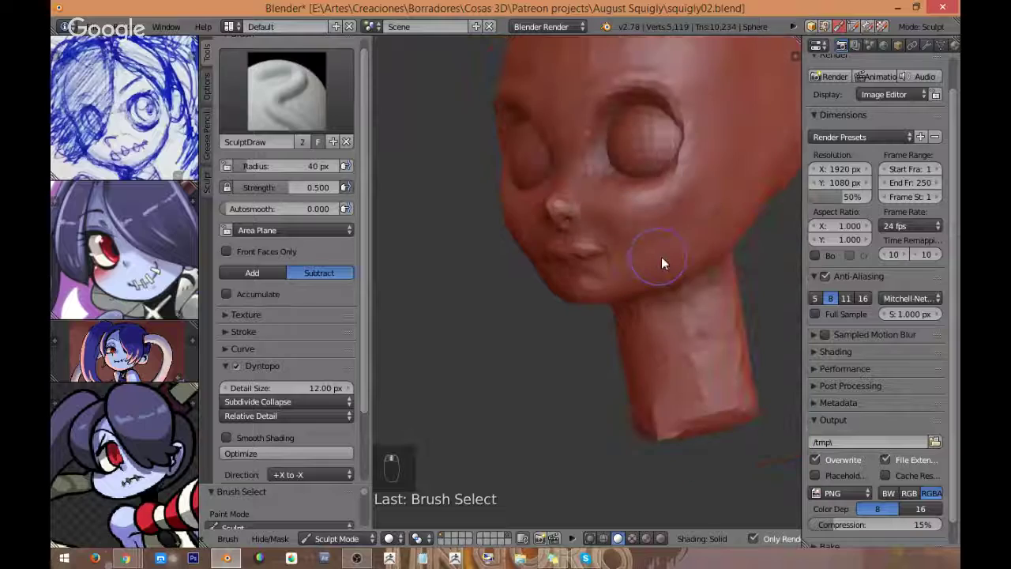
middle_click_drag(662, 214, 653, 176, "shift")
scroll(651, 254, "down", 2)
scroll(653, 176, "up", 2)
left_click_drag(694, 96, 650, 183)
middle_click_drag(723, 100, 608, 254)
middle_click_drag(658, 163, 638, 195)
scroll(636, 174, "up", 8)
scroll(624, 170, "down", 3)
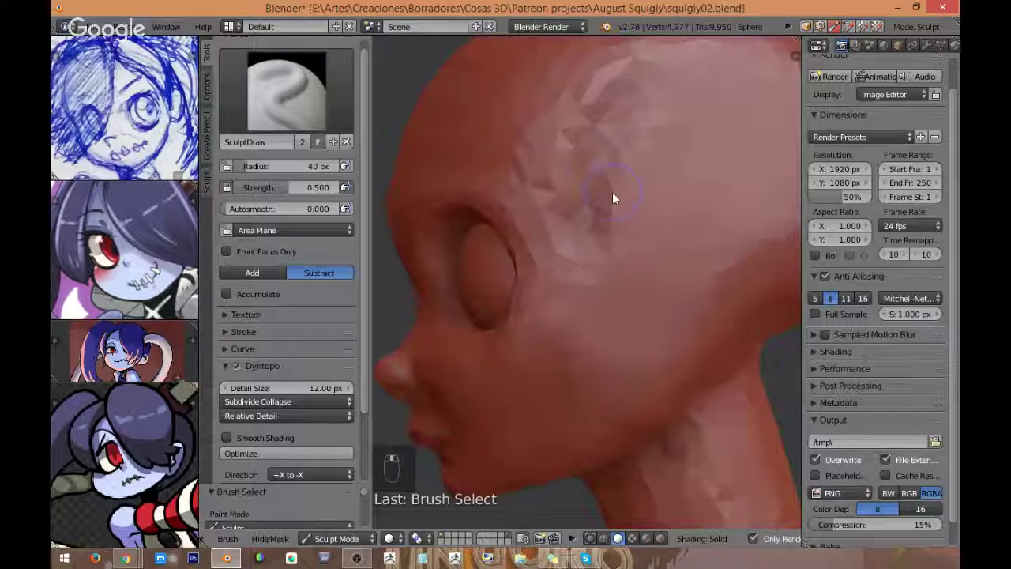
middle_click_drag(642, 99, 649, 196)
key("ctrl+z")
Step: Try a fine groove at close zoom on the side of the face to compare relative detail, and undo it
scroll(639, 174, "up", 5)
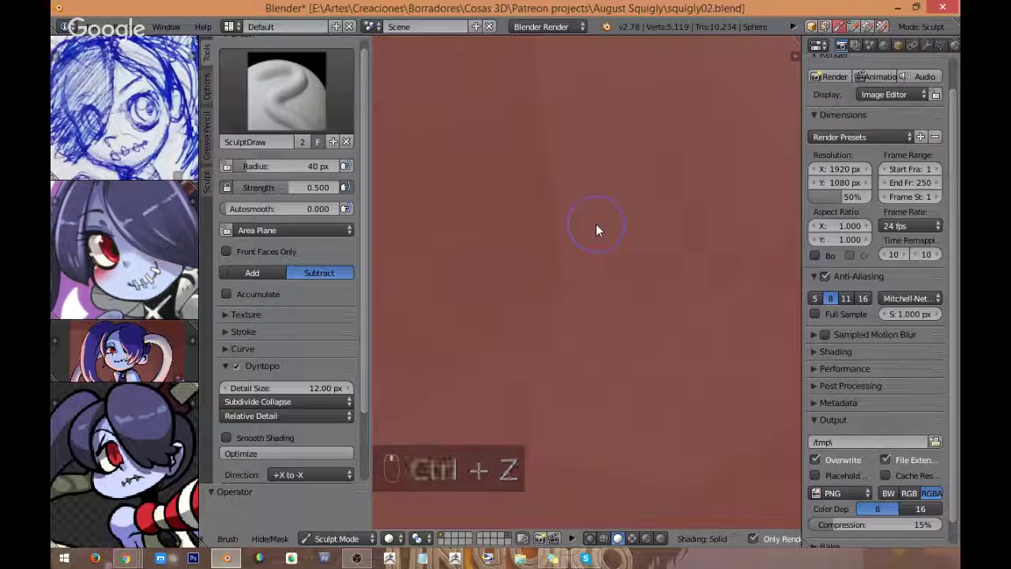
left_click_drag(625, 125, 530, 421)
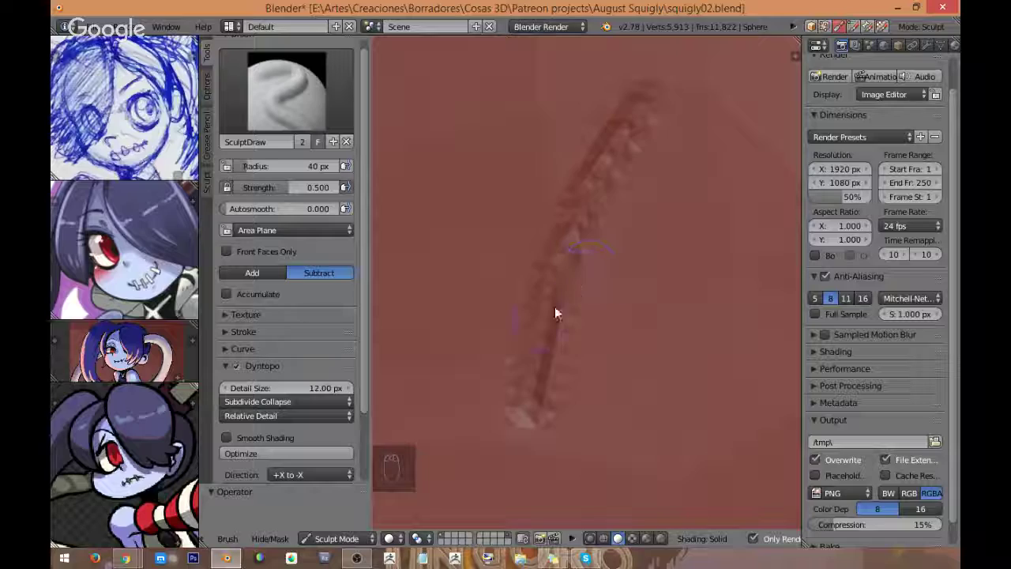
scroll(667, 206, "up", 5)
scroll(668, 205, "down", 5)
middle_click_drag(691, 271, 635, 249, "shift")
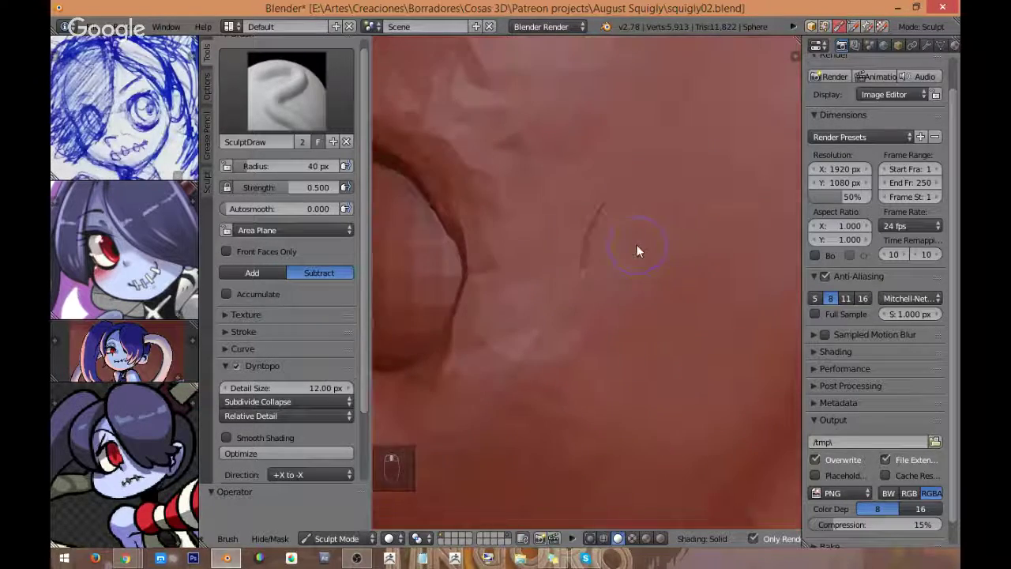
scroll(598, 230, "up", 4)
scroll(595, 237, "down", 5)
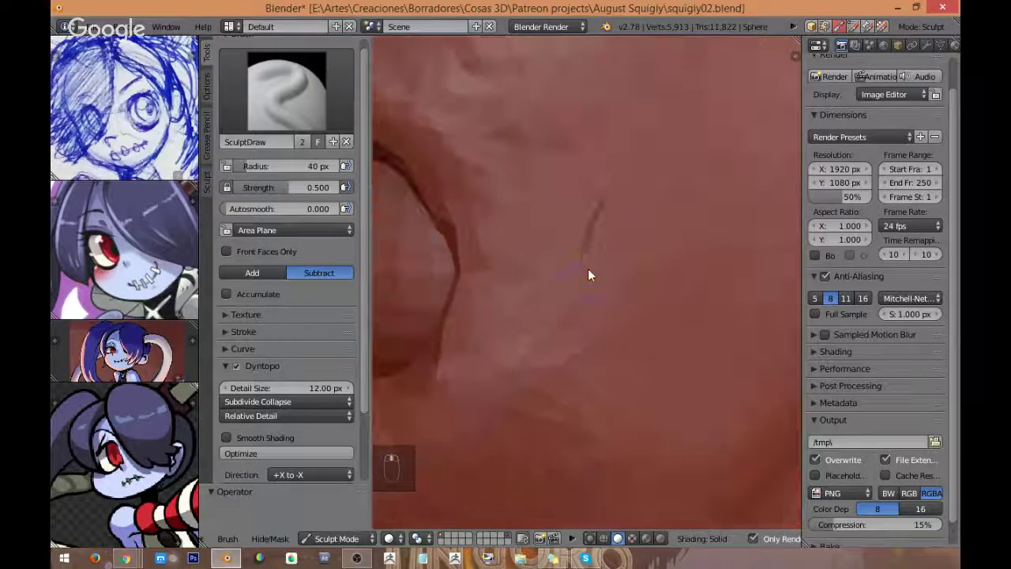
key("ctrl+z")
Step: Examine the eye socket and the overall head shape from the side and front
scroll(624, 250, "up", 1)
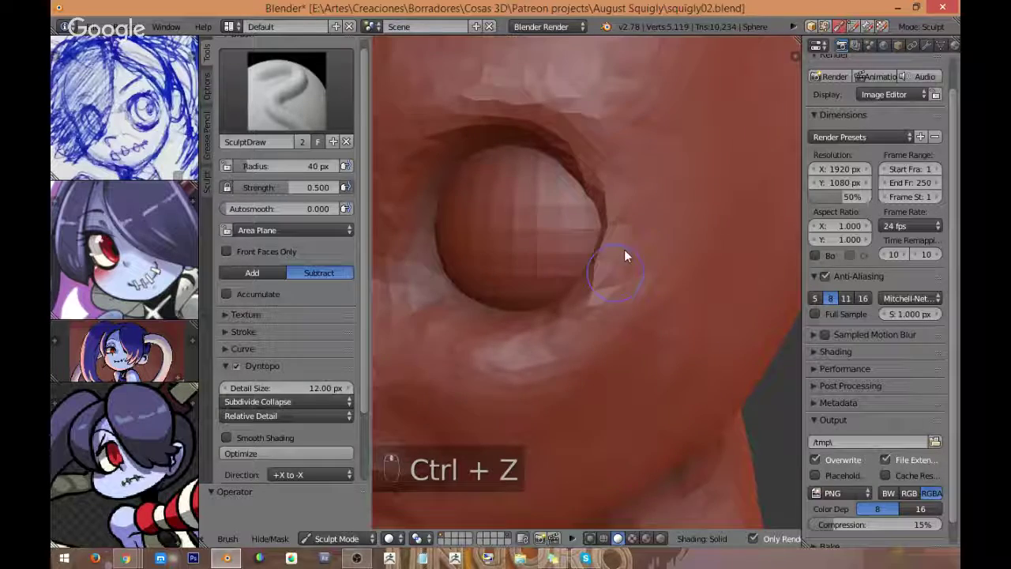
scroll(624, 249, "up", 2)
scroll(600, 300, "down", 4)
scroll(620, 271, "up", 3)
scroll(609, 327, "down", 3)
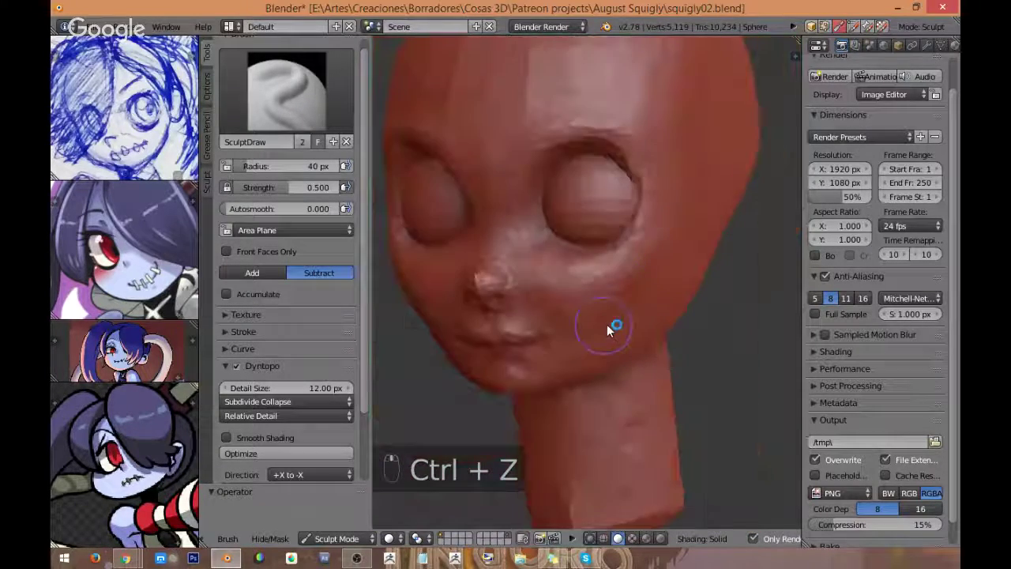
scroll(616, 354, "up", 1)
mouse_move(616, 355)
middle_mouse_down()
mouse_move(638, 338)
mouse_move(631, 355)
middle_mouse_up()
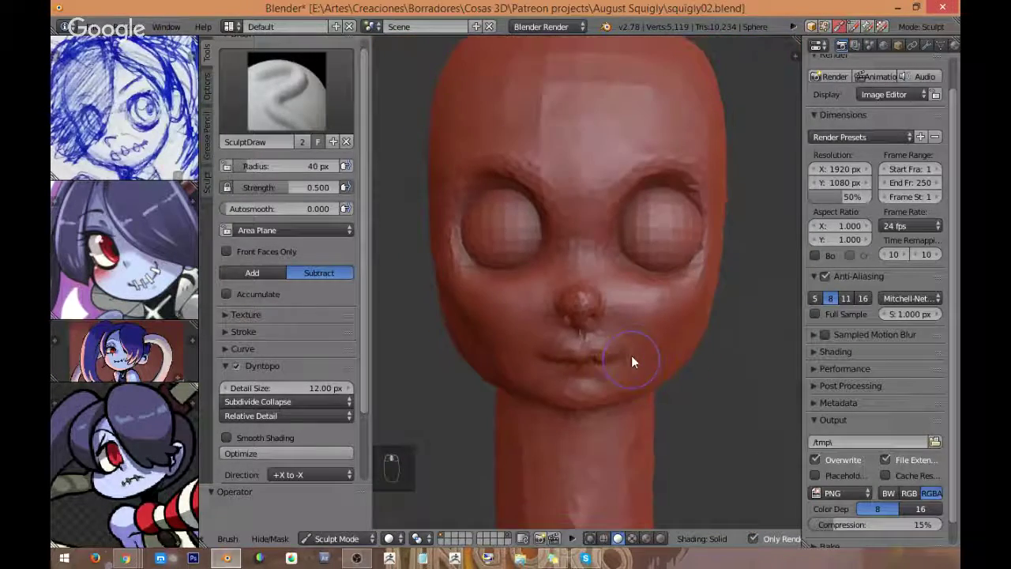
Step: Carve the line between the lips deeper from one side toward the centre with SculptDraw in Subtract mode
scroll(574, 401, "up", 1)
scroll(601, 330, "up", 2)
scroll(584, 364, "up", 2)
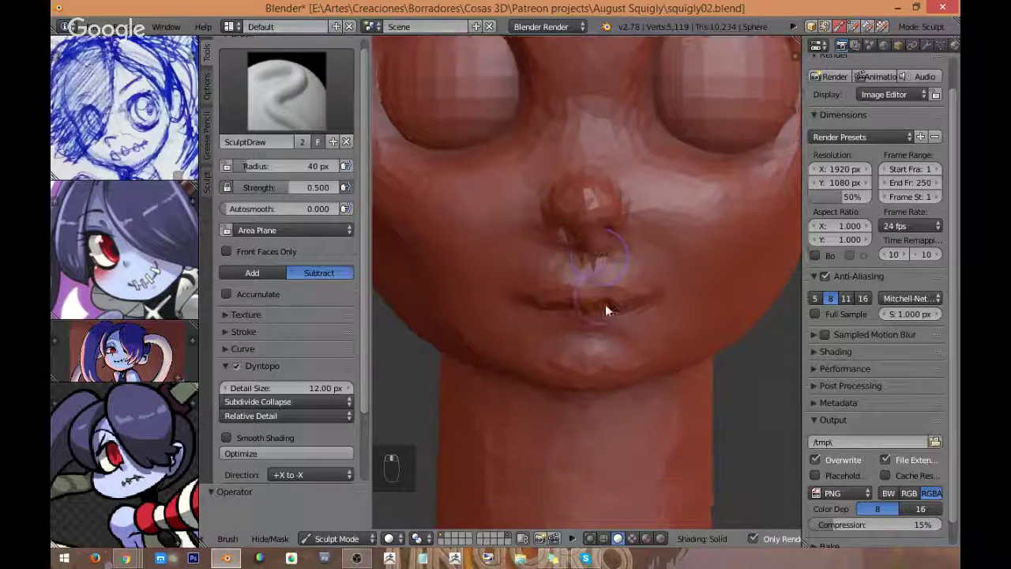
scroll(605, 304, "up", 1)
scroll(649, 208, "up", 3)
scroll(632, 255, "up", 2)
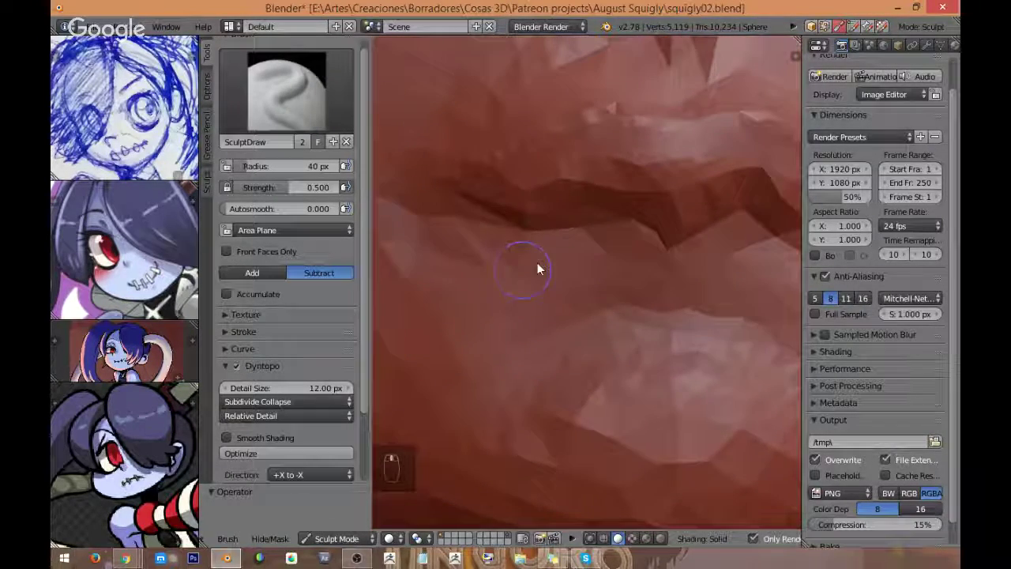
mouse_move(458, 203)
left_mouse_down()
mouse_move(588, 223)
mouse_move(639, 251)
mouse_move(688, 260)
mouse_move(593, 250)
mouse_move(559, 224)
mouse_move(630, 239)
left_mouse_up()
middle_click_drag(630, 234, 580, 254)
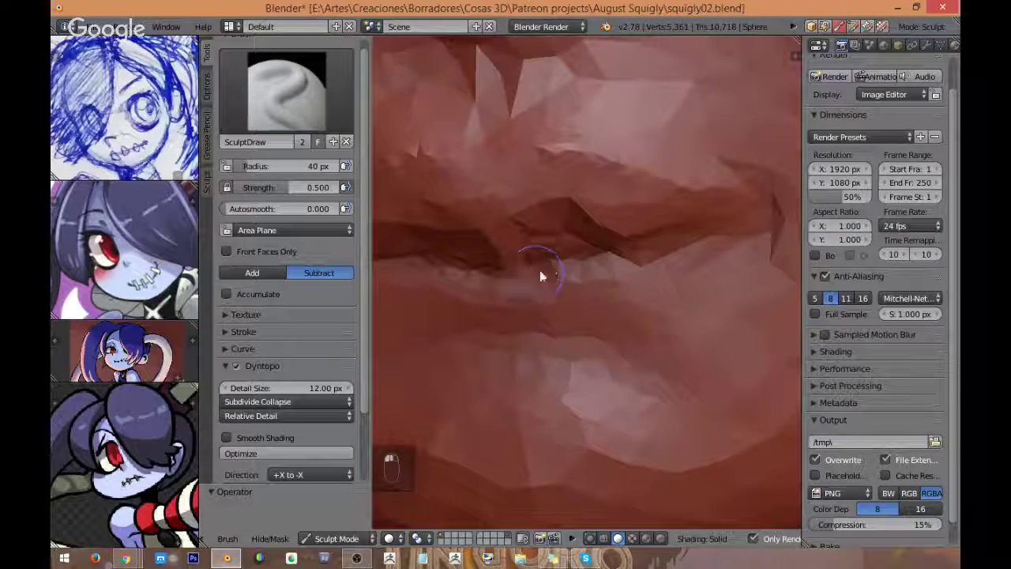
Step: Continue the deepened mouth line across the centre and out to the opposite corner of the lips
left_click_drag(540, 270, 691, 236)
mouse_move(690, 236)
middle_mouse_down()
mouse_move(624, 246)
mouse_move(474, 227)
middle_mouse_up()
left_click_drag(466, 225, 519, 242)
middle_click_drag(519, 242, 625, 220)
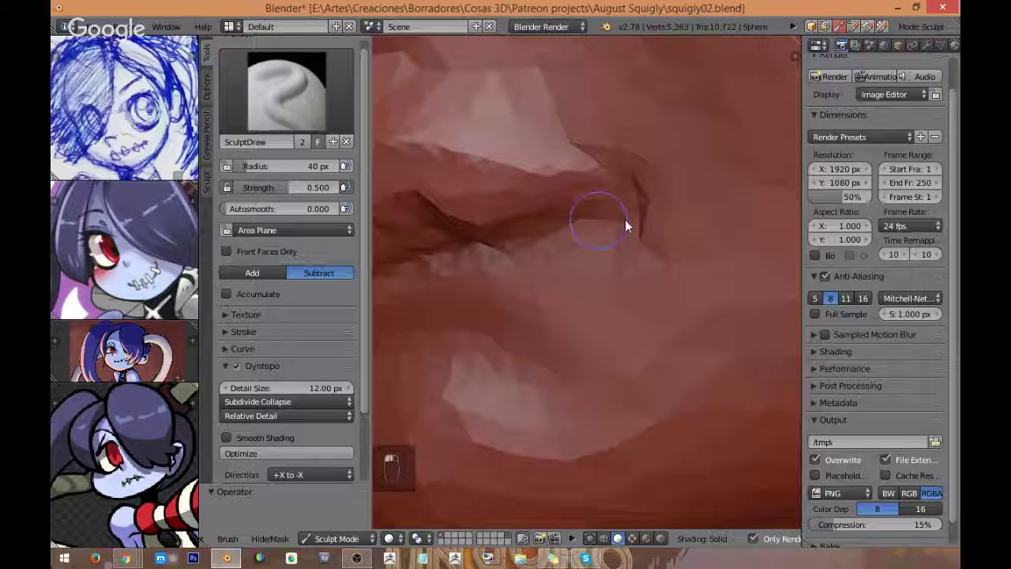
mouse_move(545, 230)
left_mouse_down()
mouse_move(638, 220)
mouse_move(636, 191)
left_mouse_up()
mouse_move(645, 235)
middle_mouse_down()
mouse_move(619, 272)
mouse_move(725, 290)
mouse_move(655, 253)
mouse_move(524, 234)
mouse_move(609, 253)
mouse_move(582, 255)
mouse_move(614, 233)
mouse_move(579, 232)
middle_mouse_up()
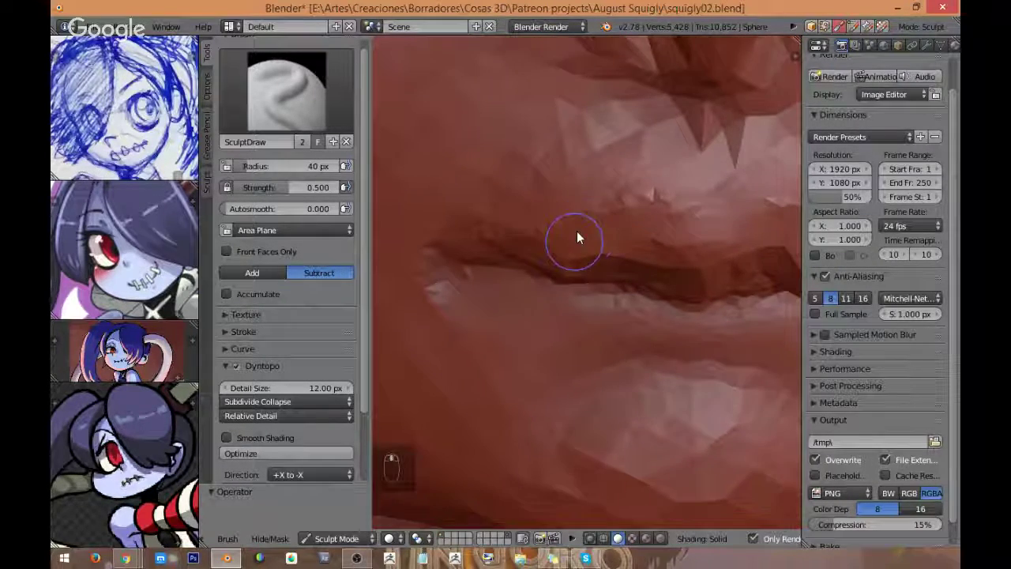
scroll(576, 239, "down", 5)
middle_click_drag(559, 291, 609, 248)
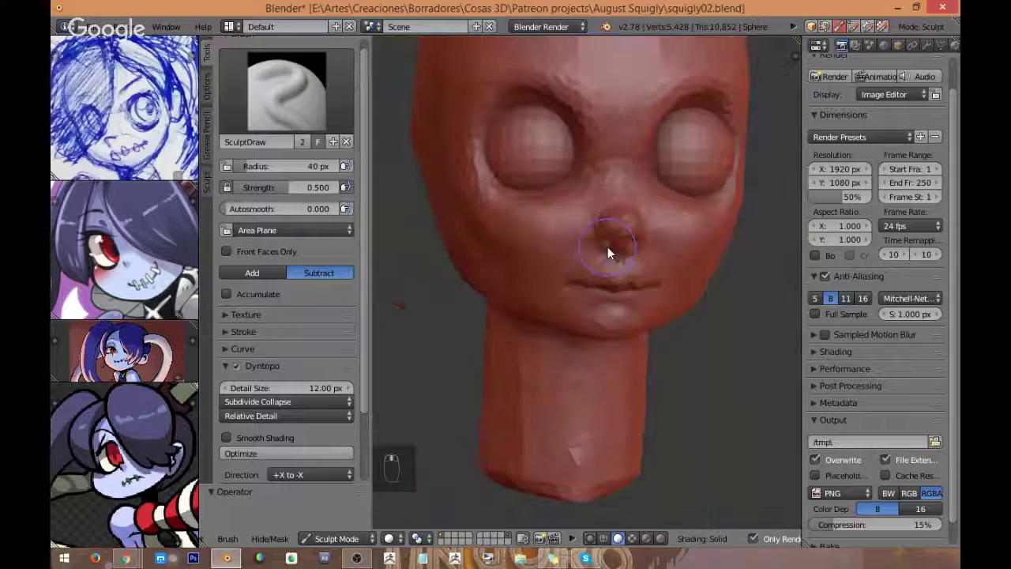
Step: Carve along the upper lip's top border with the SculptDraw brush, and undo the last strokes
scroll(642, 249, "up", 6)
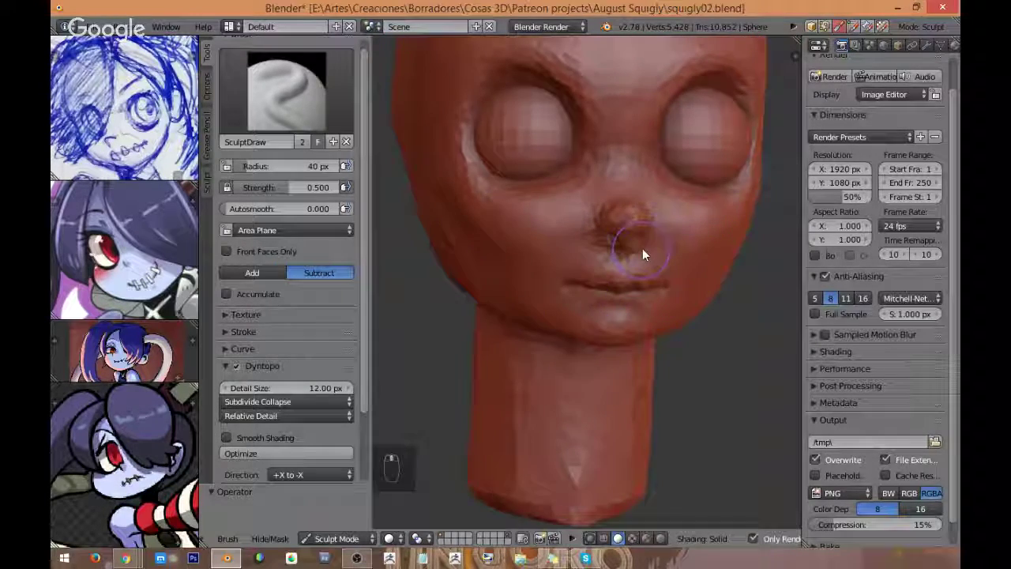
scroll(629, 257, "up", 6)
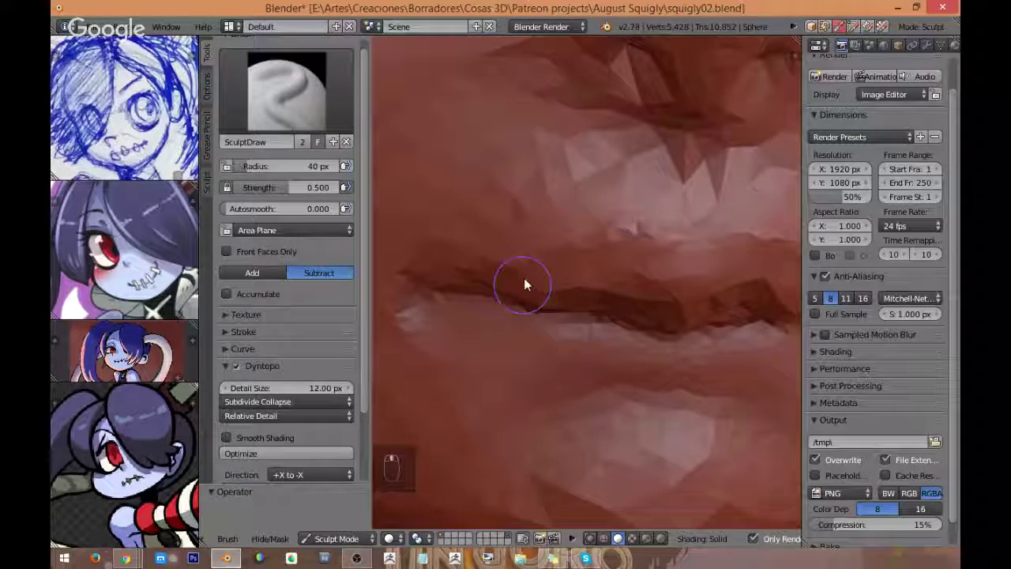
left_click_drag(546, 220, 528, 255)
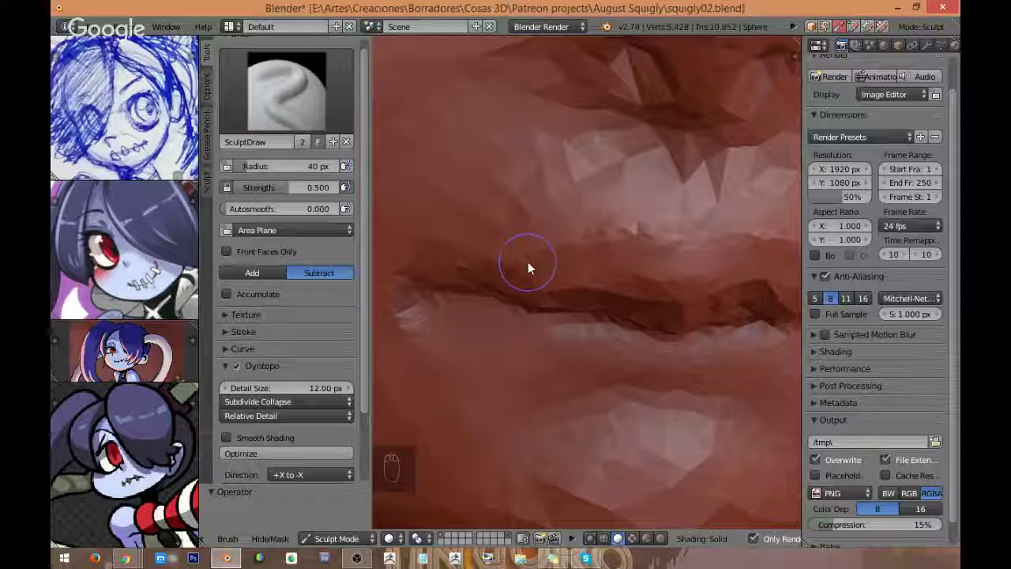
left_click_drag(594, 231, 630, 229)
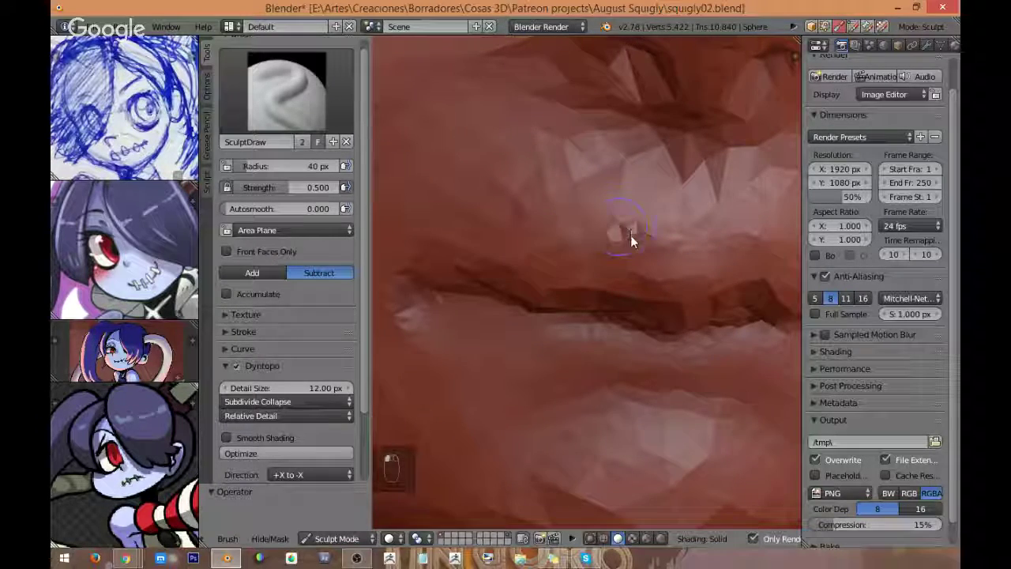
mouse_move(630, 234)
middle_mouse_down("shift")
mouse_move(598, 231)
mouse_move(525, 255)
middle_mouse_up("shift")
left_click_drag(525, 255, 573, 263)
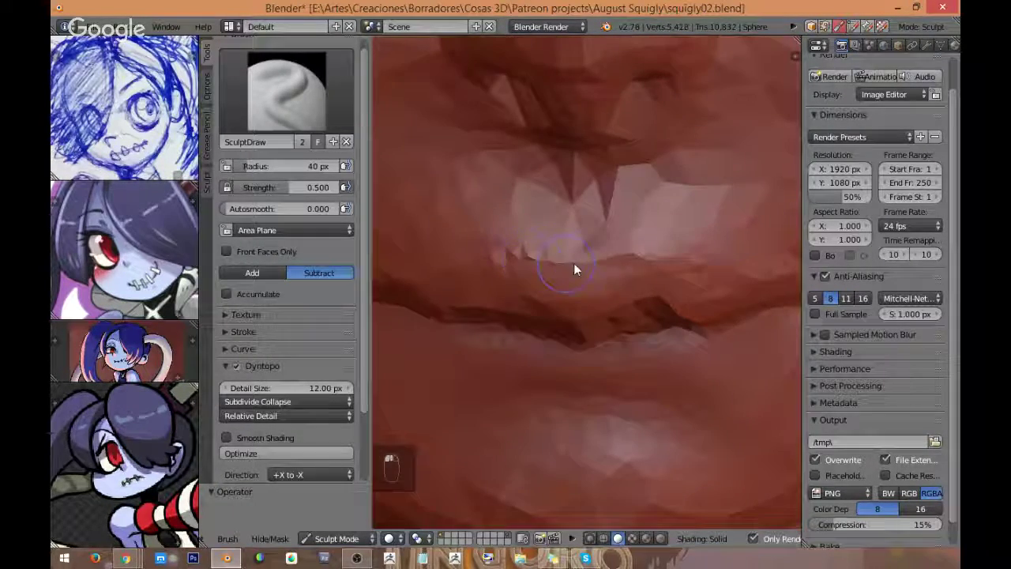
middle_click_drag(588, 254, 625, 238, "shift")
key("ctrl+z")
key("ctrl+z")
key("ctrl+z")
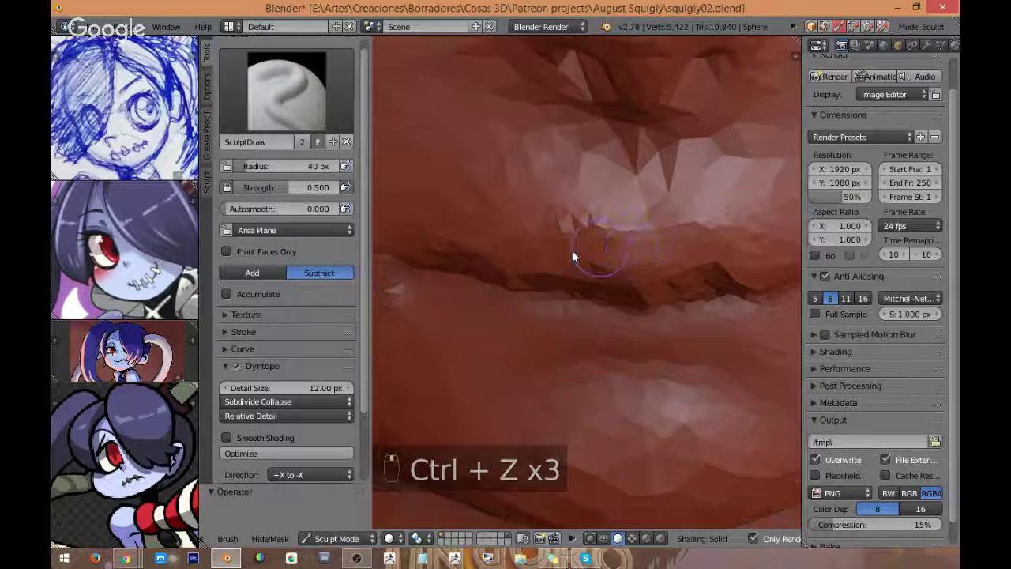
Step: Pinch the upper lip's top border into a ridge using the inverted Crease brush, and undo the last strokes
left_click(256, 273)
scroll(602, 226, "up", 2)
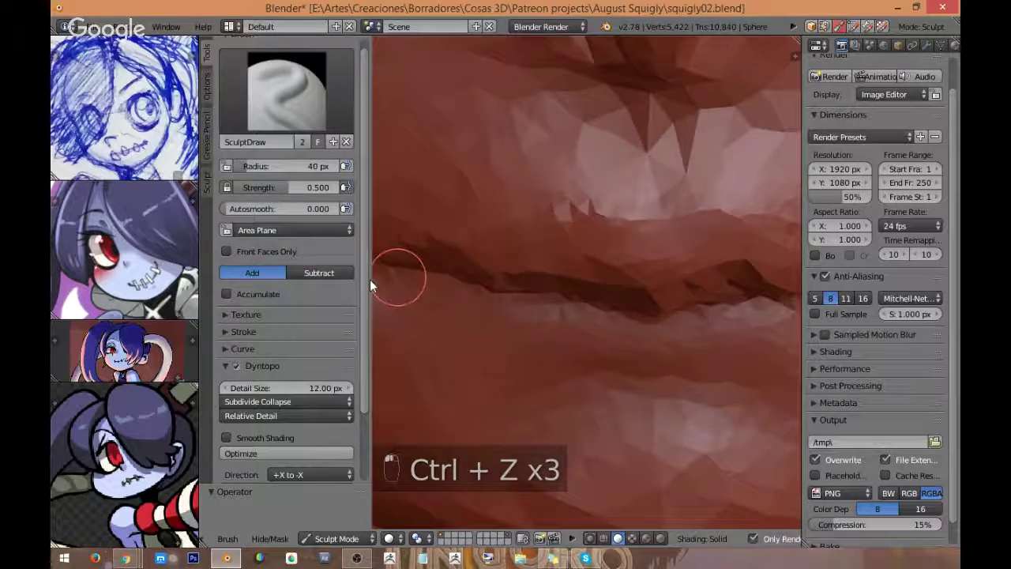
left_click(285, 91)
left_click(421, 172)
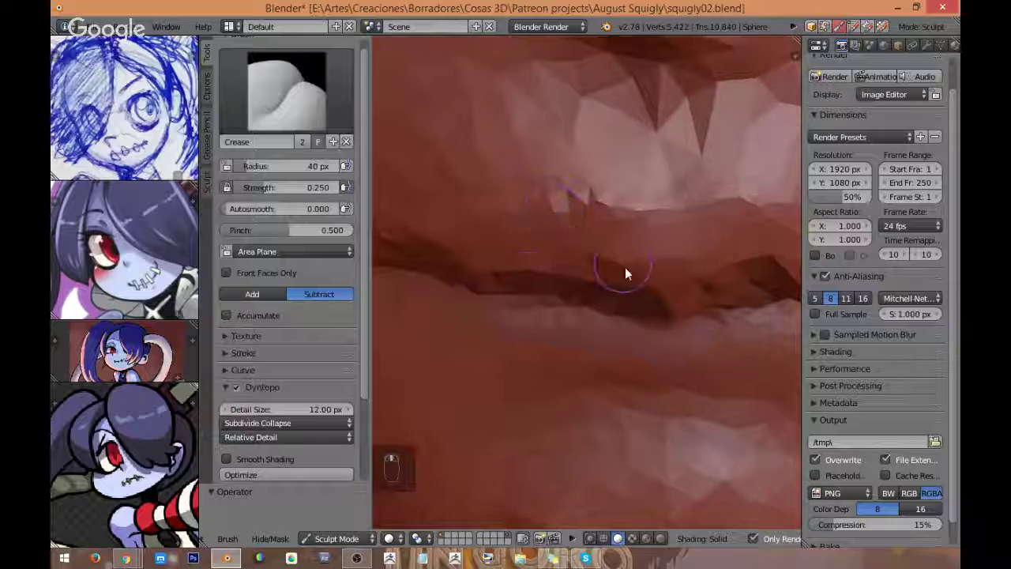
key("ctrl")
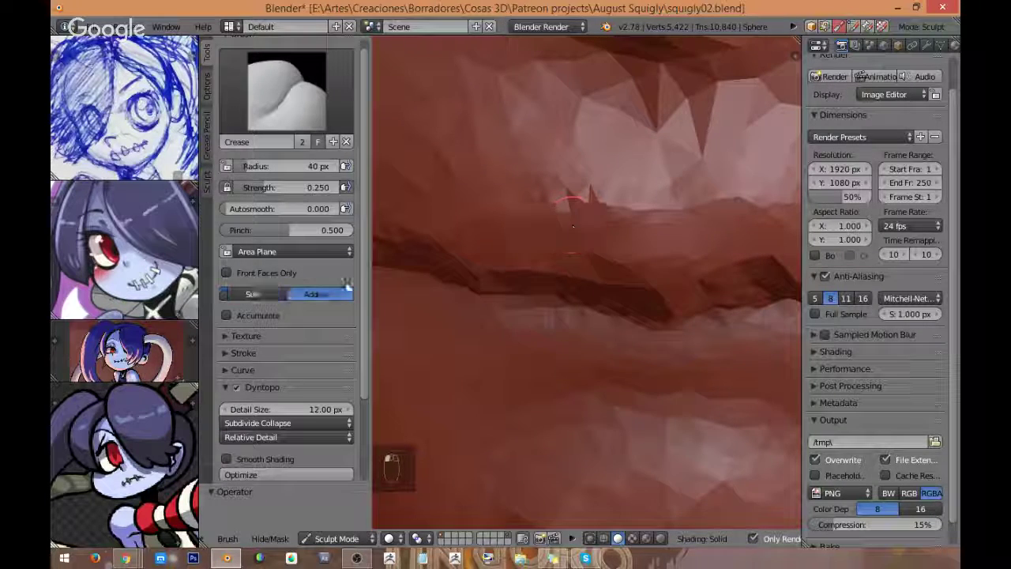
mouse_move(587, 198)
left_mouse_down()
mouse_move(524, 219)
mouse_move(565, 209)
left_mouse_up()
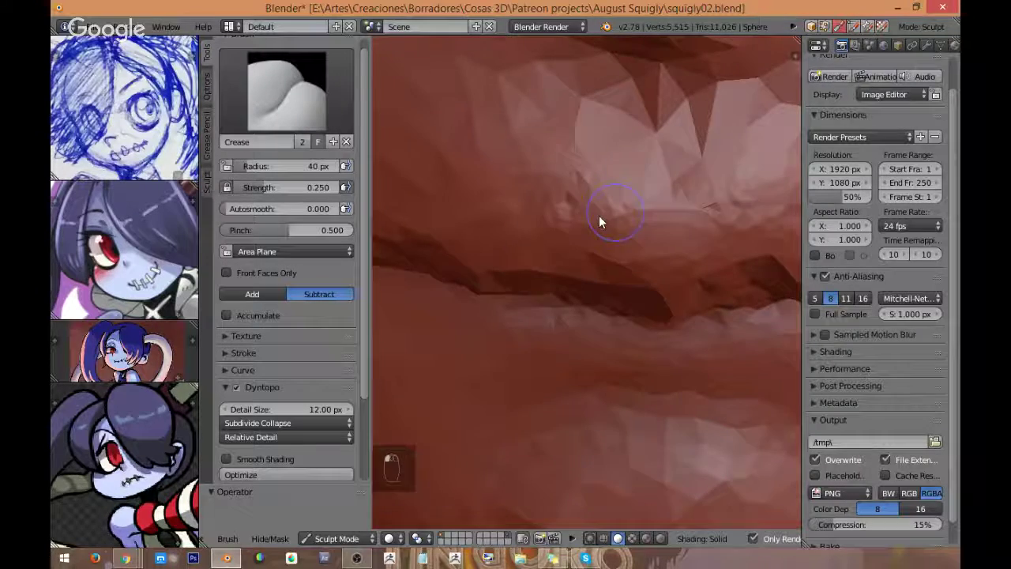
key("ctrl+z")
key("ctrl+z")
key("ctrl+z")
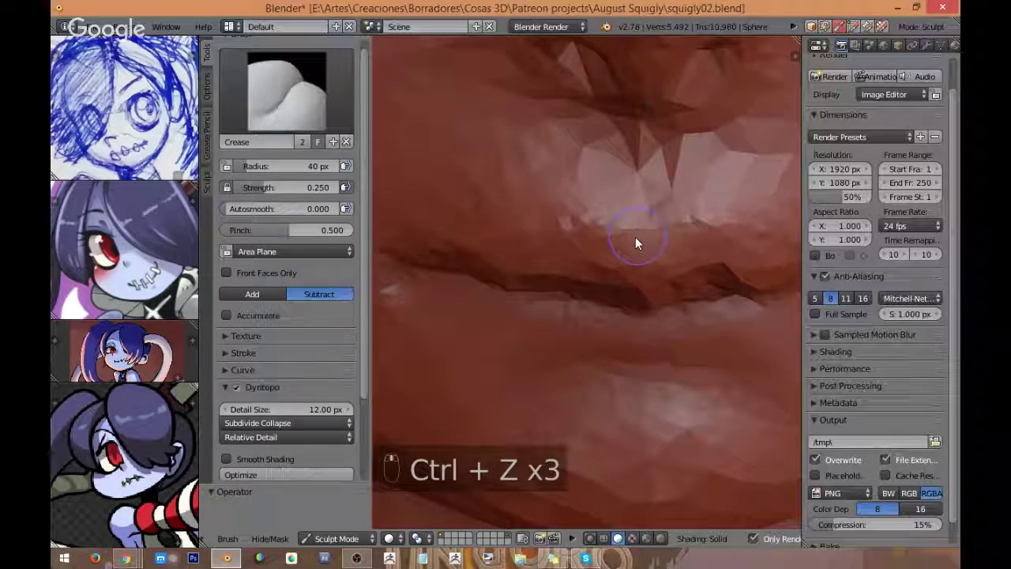
Step: Crease the upper lip from near the mouth corner toward the centre, and undo the last strokes
mouse_move(471, 252)
left_mouse_down()
mouse_move(601, 211)
mouse_move(589, 231)
left_mouse_up()
key("ctrl+z")
key("ctrl+z")
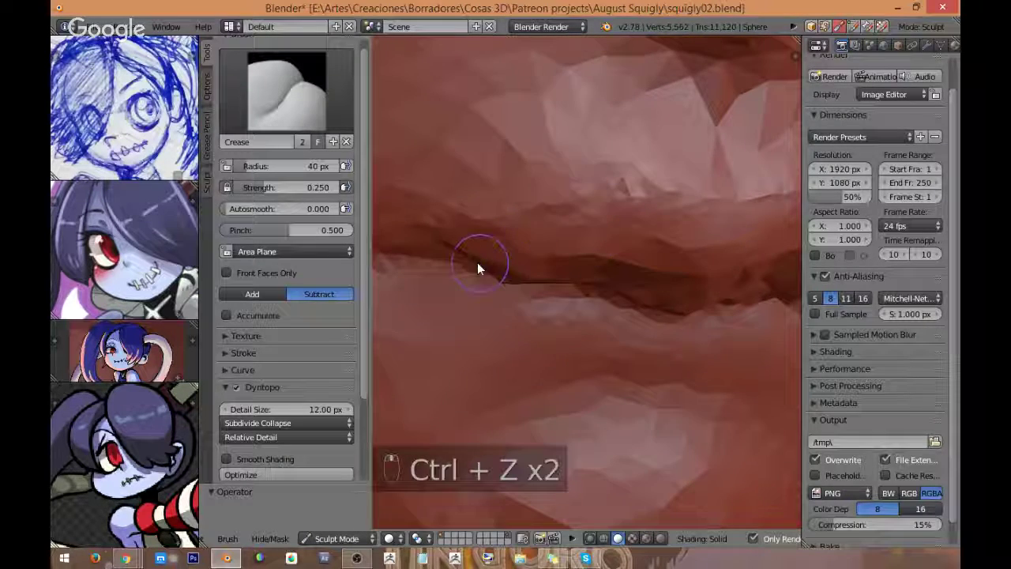
Step: Try raising the upper lip's border with the Crease brush in Add mode, and undo the stroke
left_click(324, 123)
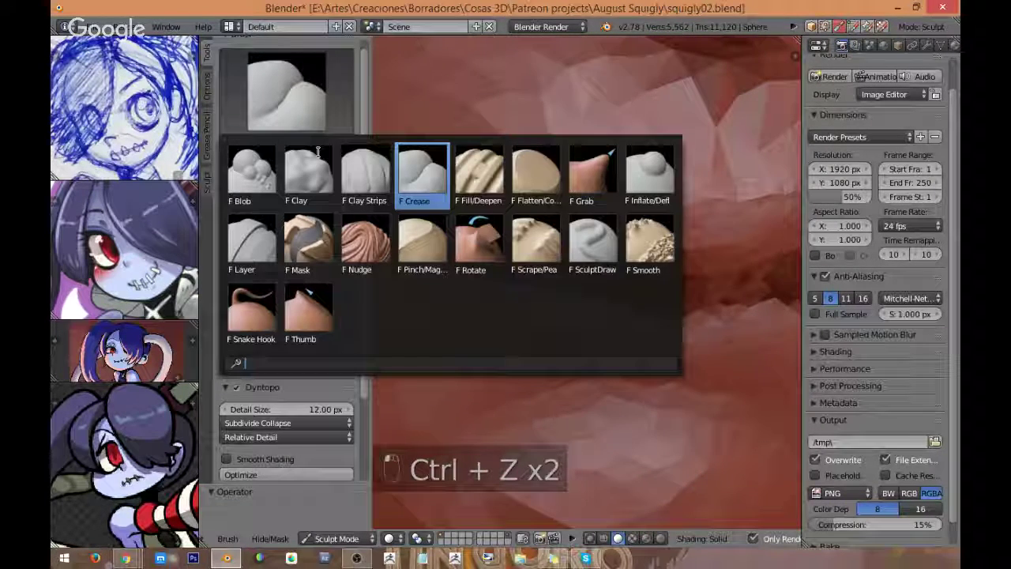
left_click(435, 174)
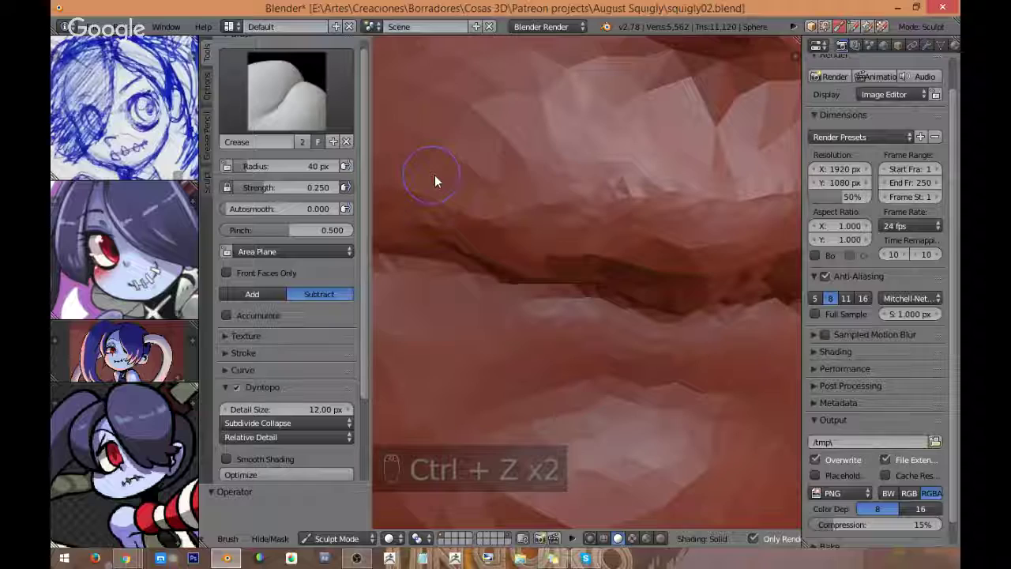
left_click(264, 294)
left_click_drag(547, 222, 657, 190)
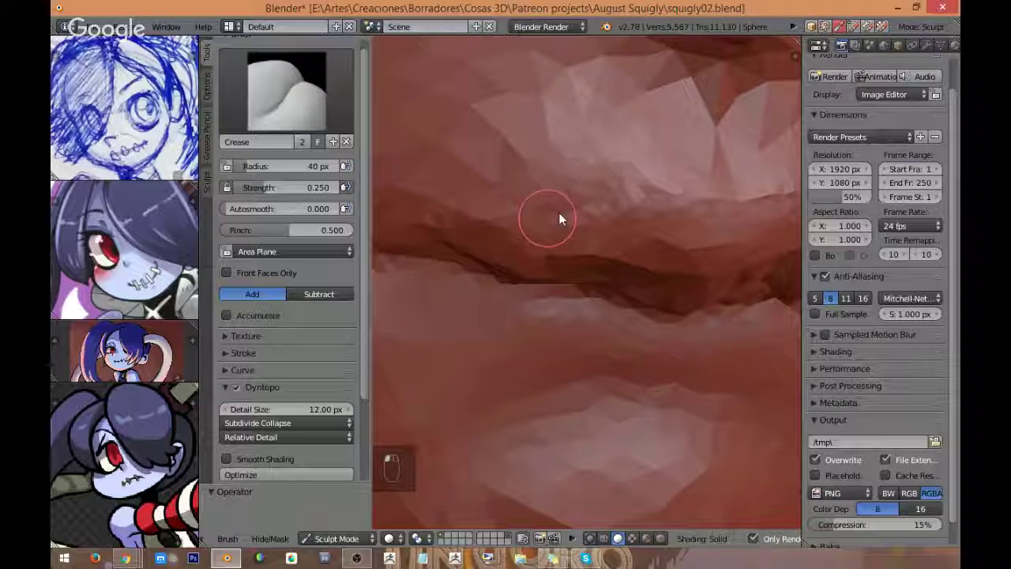
key("ctrl+z")
key("ctrl+z")
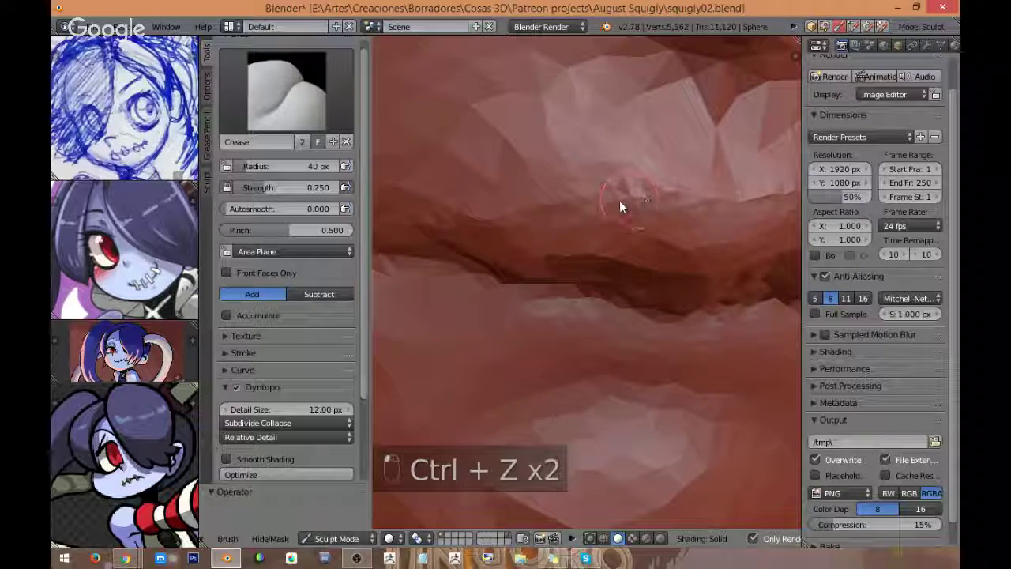
Step: Examine the lips and whole face from several angles and compare the front view with the reference artwork
middle_click_drag(539, 214, 576, 210)
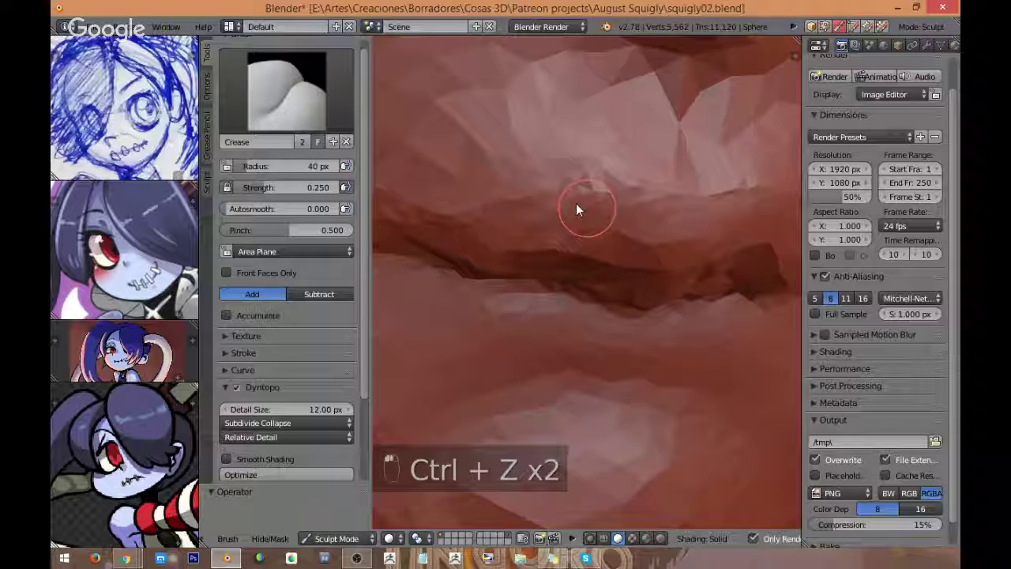
scroll(576, 209, "down", 4)
middle_click_drag(581, 308, 596, 288)
scroll(597, 285, "up", 2)
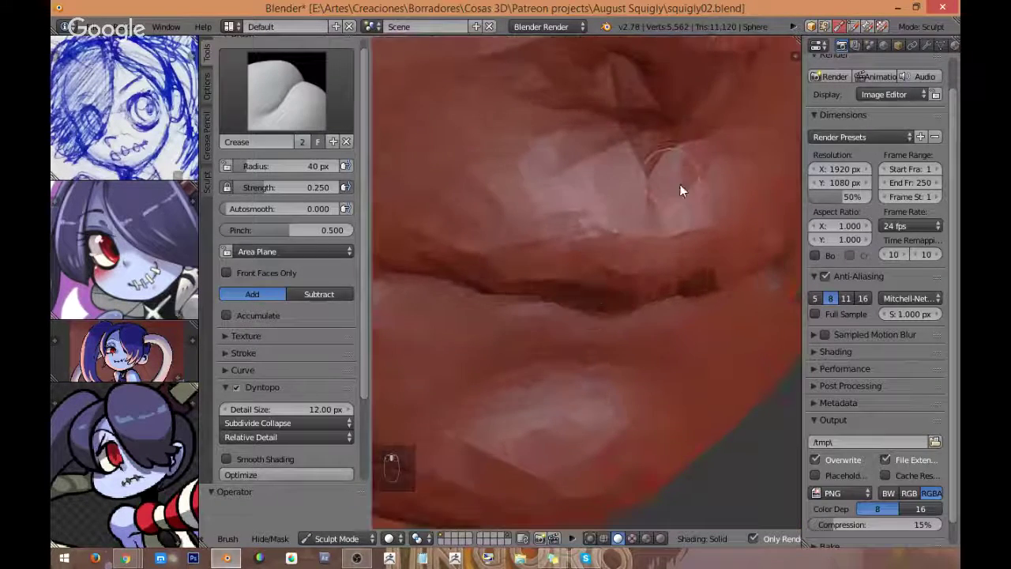
middle_click_drag(679, 189, 645, 221)
scroll(645, 221, "down", 5)
scroll(560, 324, "up", 1)
middle_click_drag(561, 325, 604, 278)
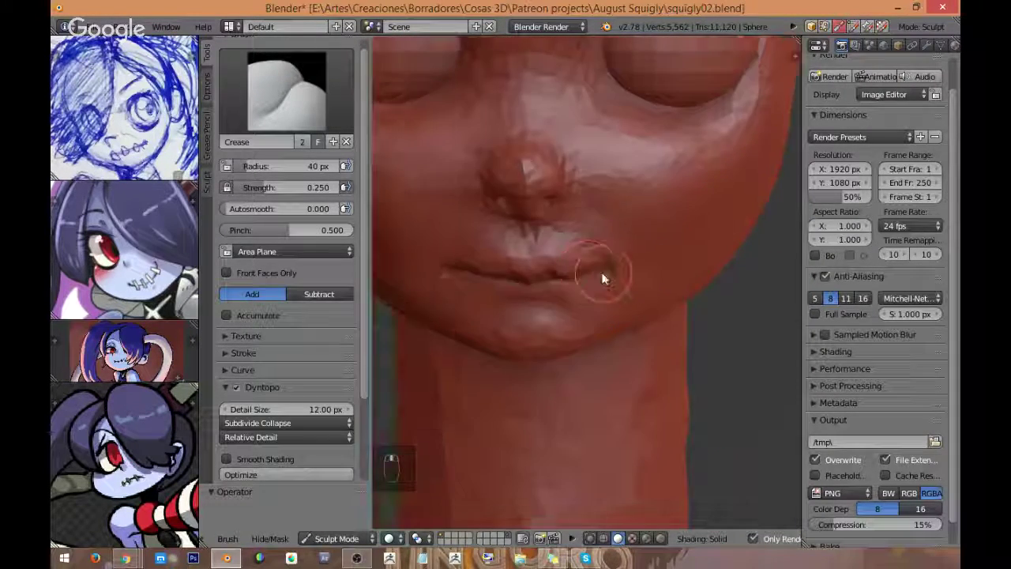
scroll(598, 271, "down", 3)
key("KP_1")
scroll(606, 283, "down", 1)
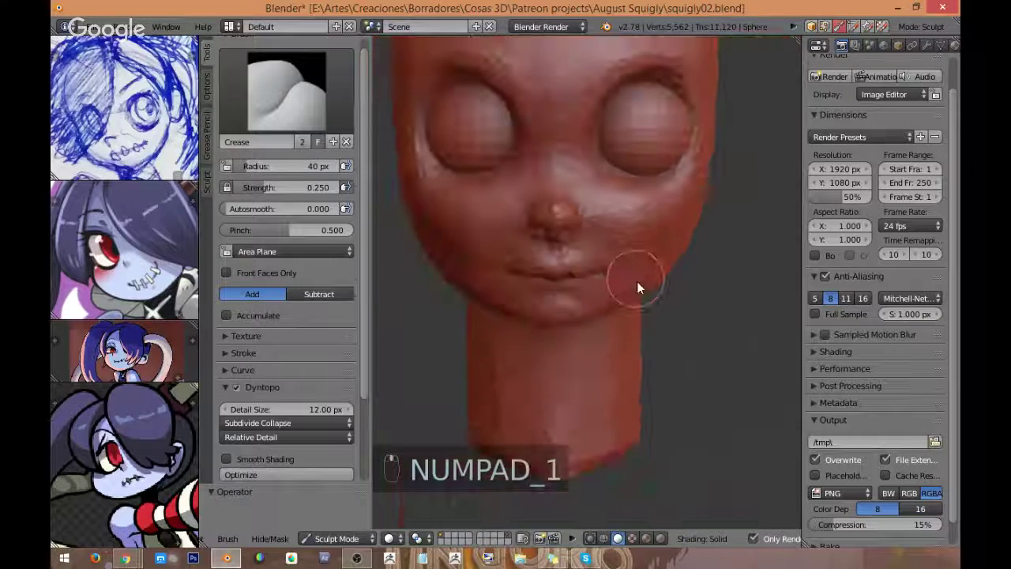
middle_click_drag(637, 281, 652, 355, "shift")
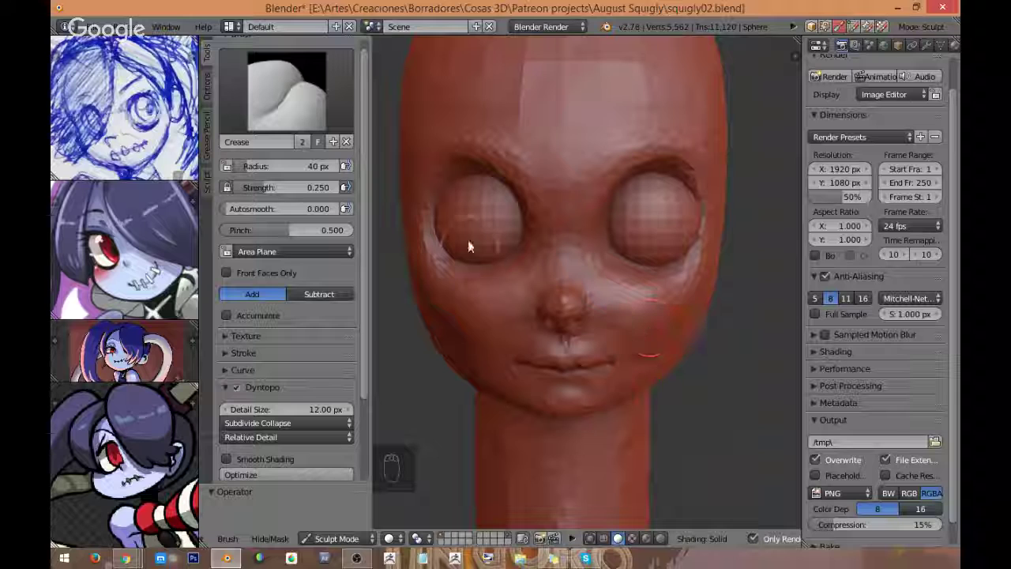
middle_click_drag(161, 471, 161, 456)
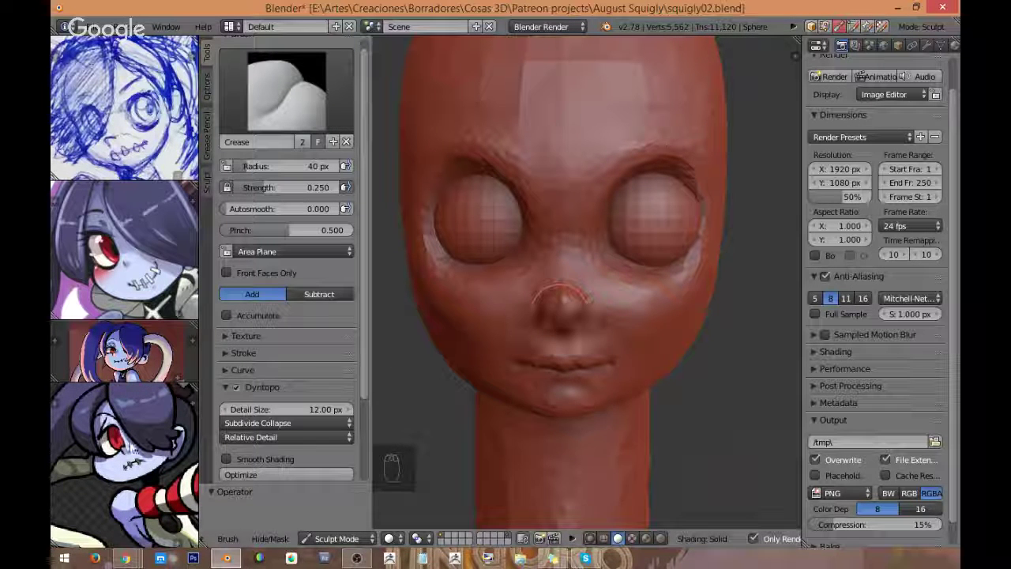
scroll(596, 327, "down", 1)
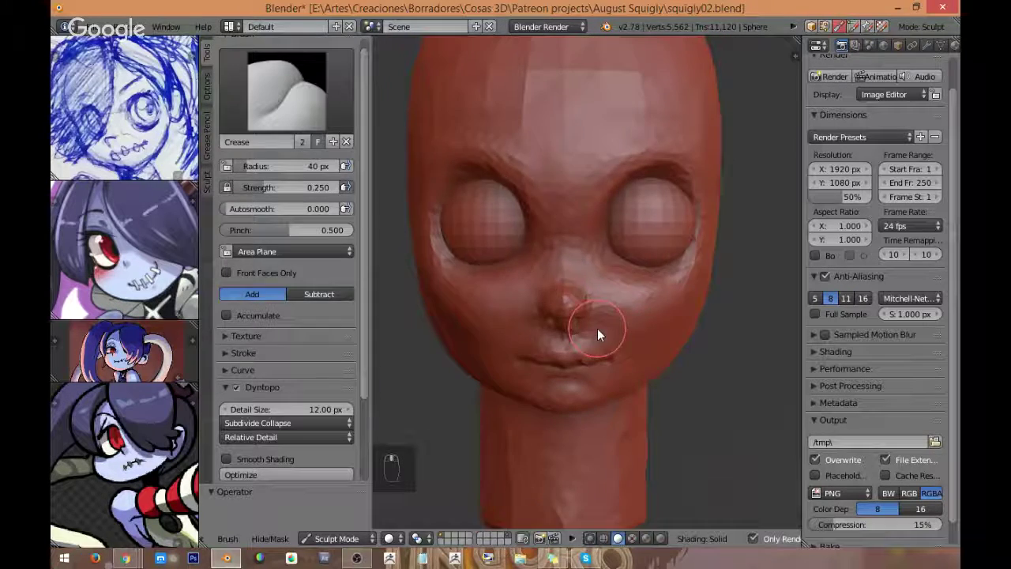
Step: Switch to the Grab brush with a 104 px radius and view the cheek from the side
left_click(286, 90)
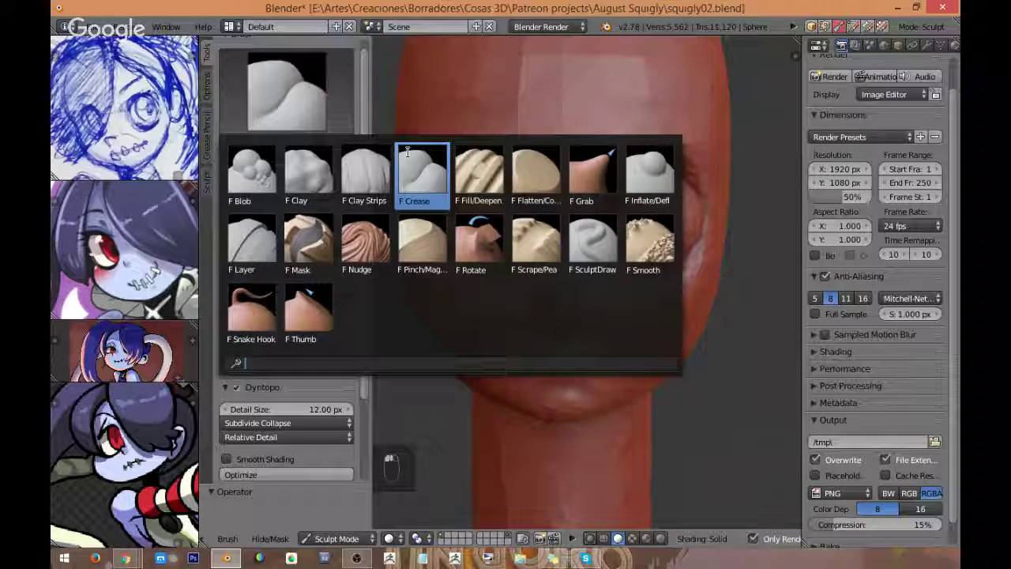
left_click(592, 170)
key("f")
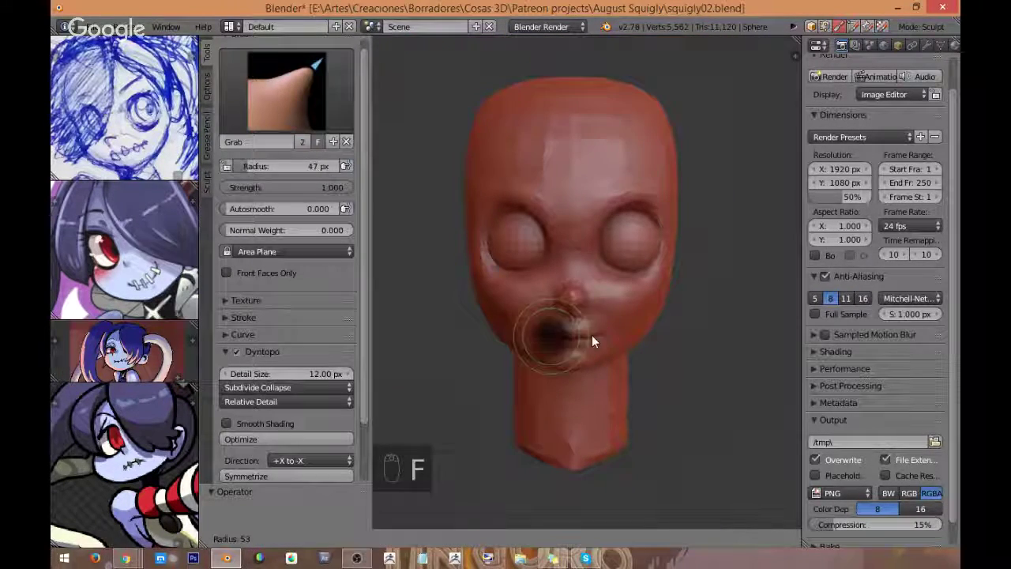
left_click(625, 338)
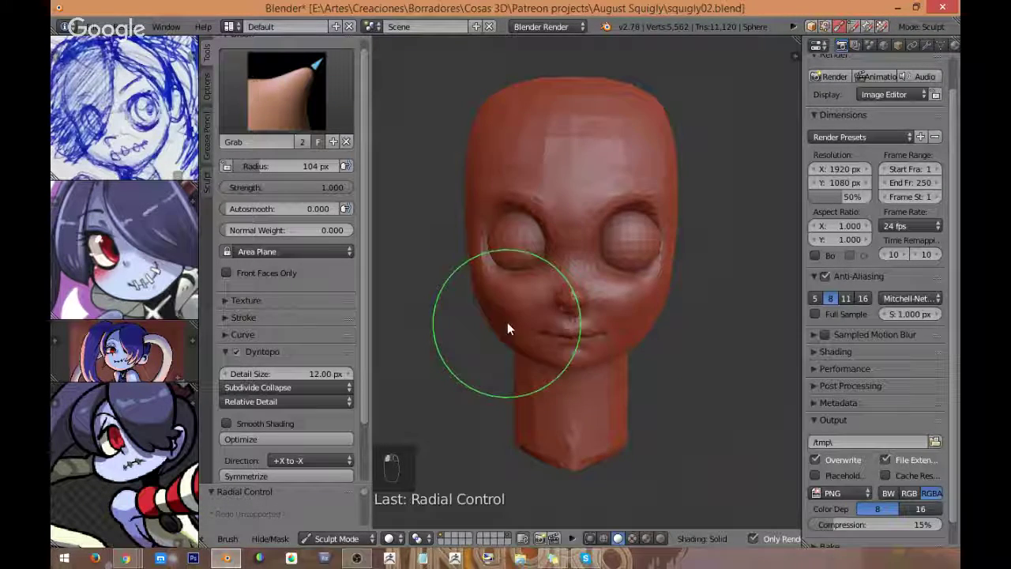
mouse_move(657, 278)
middle_mouse_down()
mouse_move(611, 278)
mouse_move(661, 282)
mouse_move(595, 289)
mouse_move(623, 295)
middle_mouse_up()
scroll(610, 285, "up", 2)
scroll(621, 297, "up", 1)
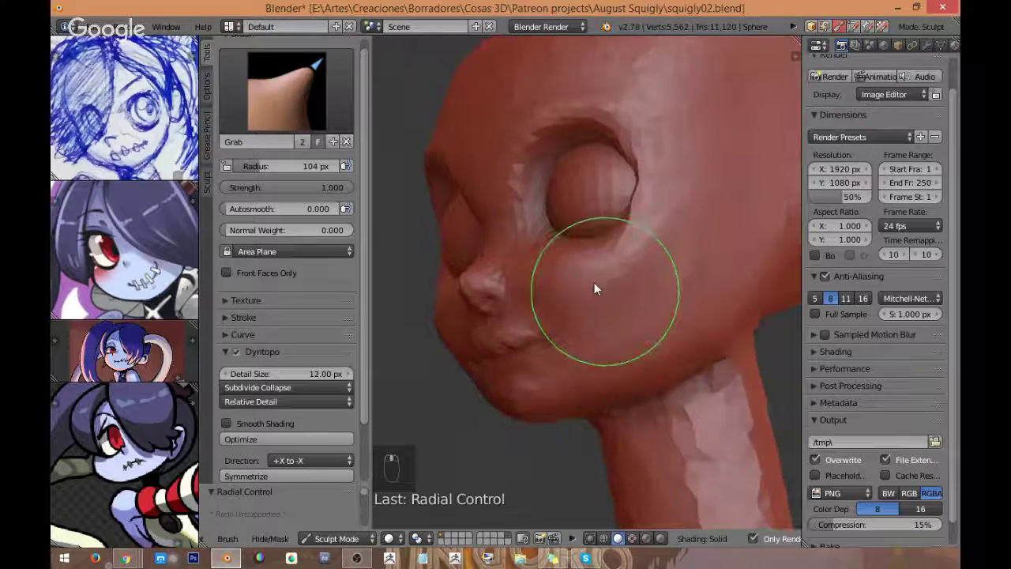
Step: Build up the cheek below the outer eye corner with the Clay Strips brush at 51 px radius, and smooth the strokes
left_click(320, 105)
left_click(375, 201)
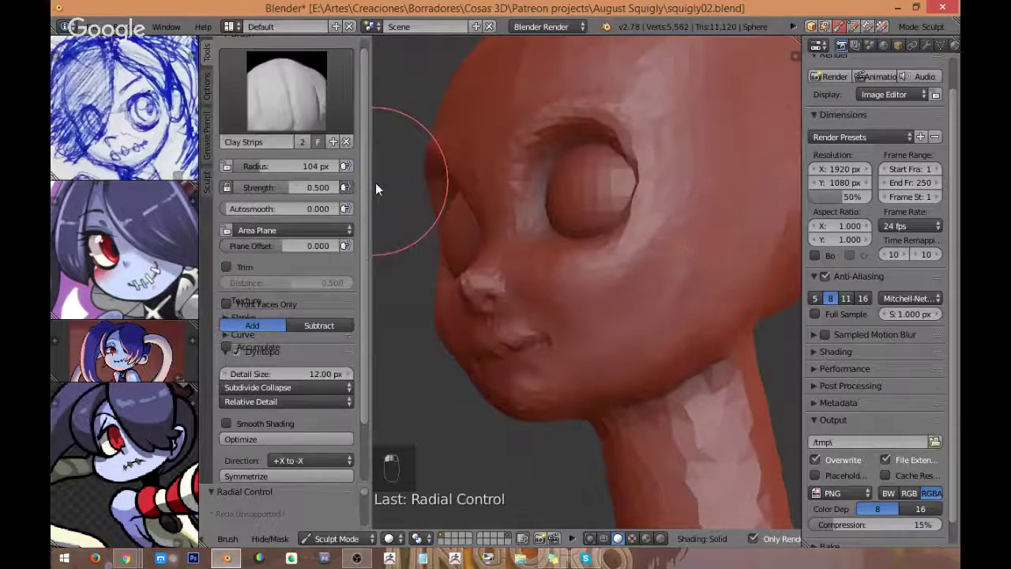
key("f")
left_click(605, 324)
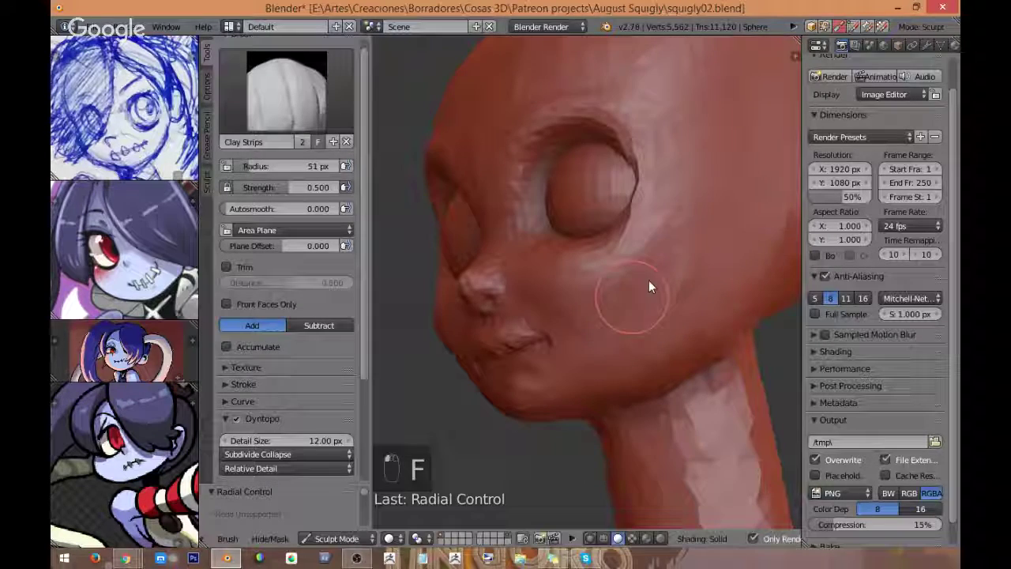
mouse_move(672, 280)
left_mouse_down()
mouse_move(646, 285)
mouse_move(653, 316)
mouse_move(683, 280)
mouse_move(619, 353)
left_mouse_up()
key("s")
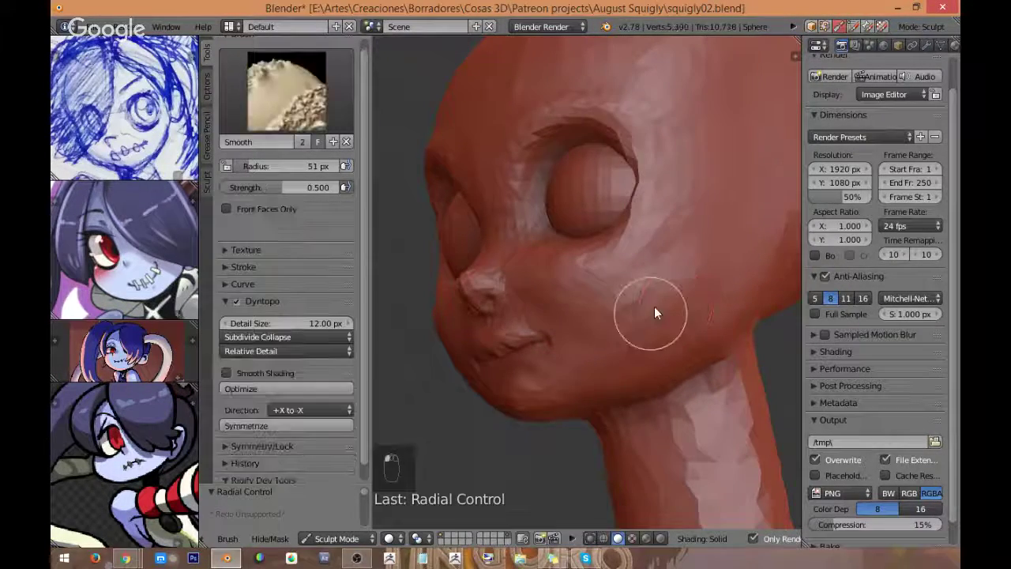
left_click_drag(654, 306, 622, 324)
Step: Reshape the outer edge of the eye socket with the Grab brush at 75 px radius
middle_click_drag(623, 324, 640, 326)
mouse_move(533, 335)
middle_mouse_down("shift")
mouse_move(593, 301)
mouse_move(500, 258)
middle_mouse_up("shift")
middle_click_drag(515, 292, 531, 267)
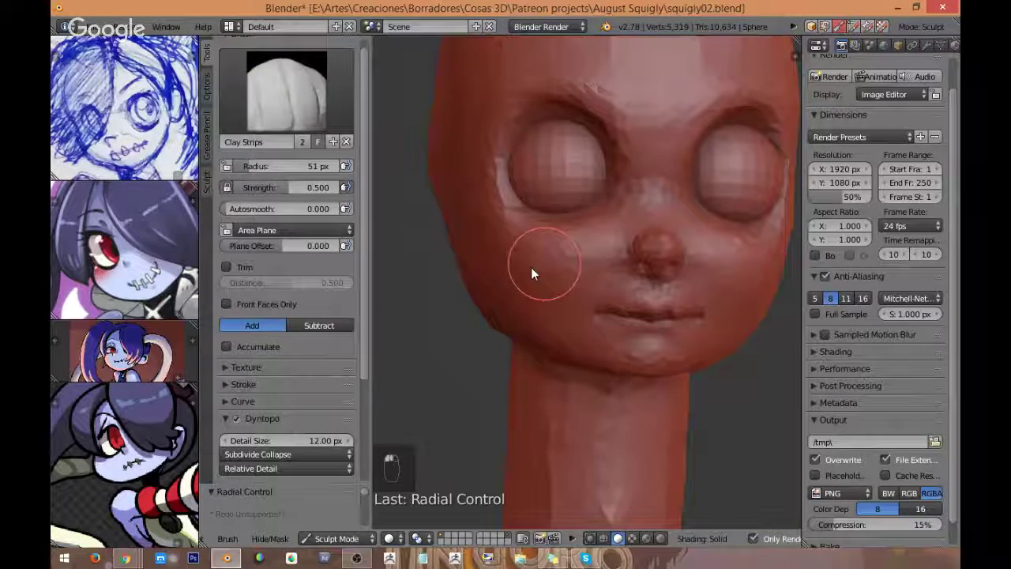
mouse_move(589, 224)
middle_mouse_down()
mouse_move(572, 237)
mouse_move(611, 255)
mouse_move(612, 275)
mouse_move(668, 247)
mouse_move(667, 215)
mouse_move(677, 226)
middle_mouse_up()
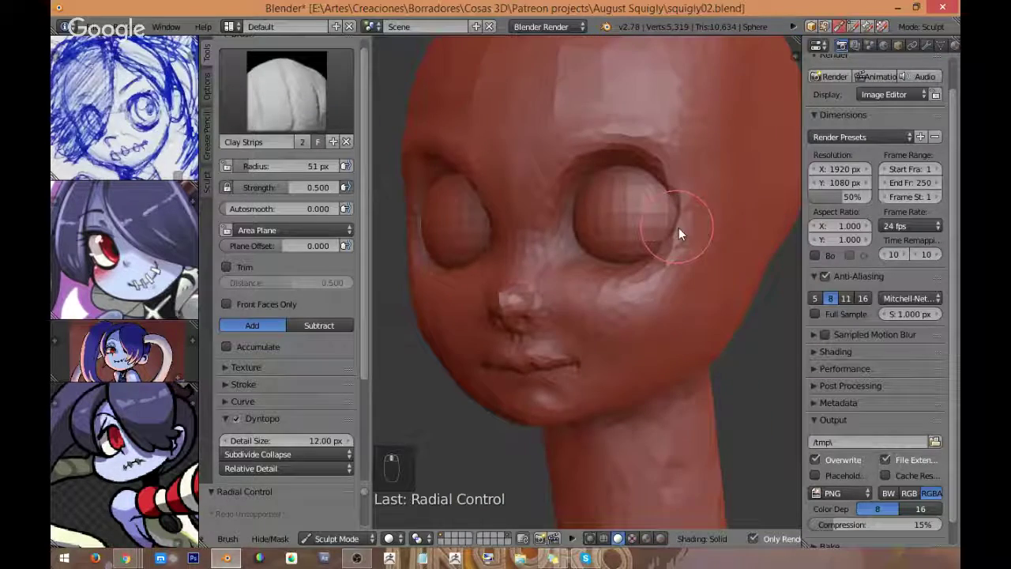
scroll(551, 225, "up", 4)
key("space")
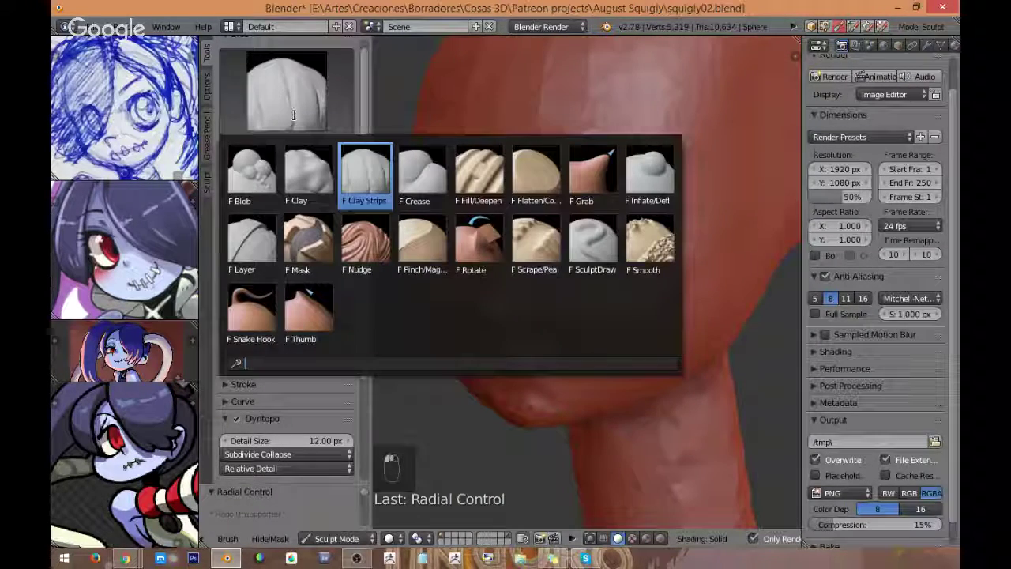
left_click(592, 175)
mouse_move(635, 240)
middle_mouse_down()
mouse_move(620, 293)
mouse_move(598, 300)
mouse_move(592, 270)
middle_mouse_up()
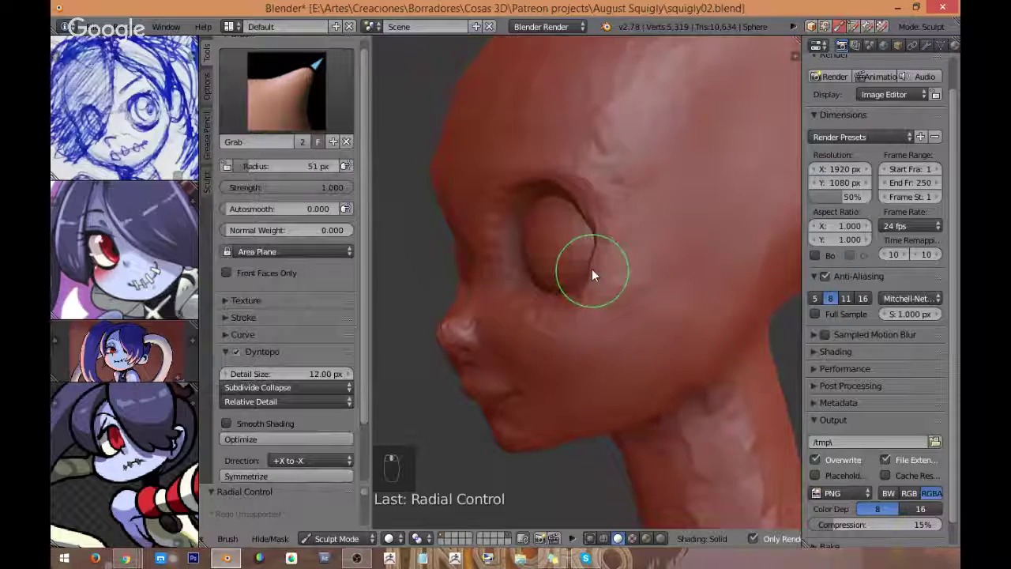
key("f")
left_click(622, 270)
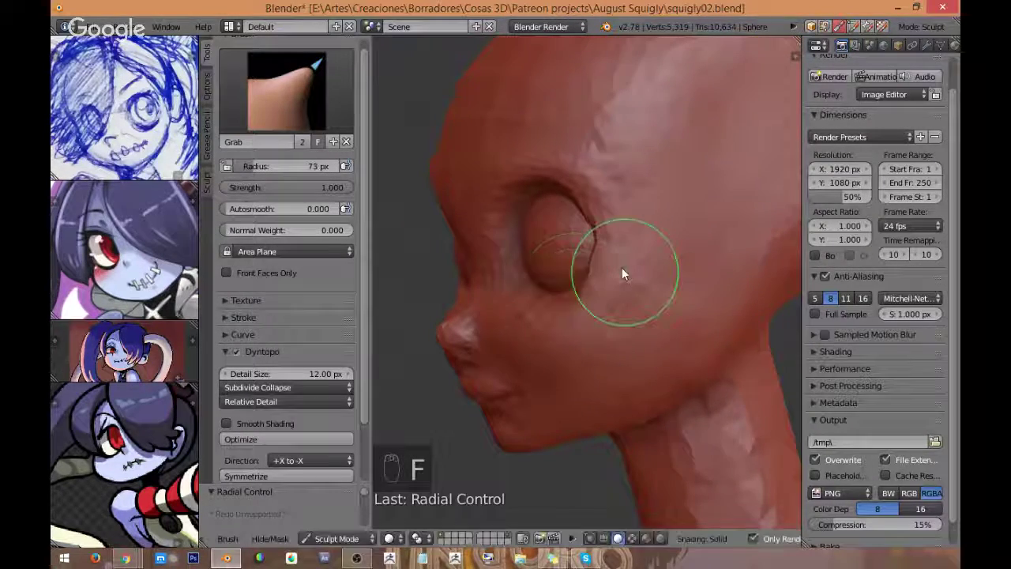
mouse_move(621, 273)
left_mouse_down()
mouse_move(597, 215)
mouse_move(597, 267)
left_mouse_up()
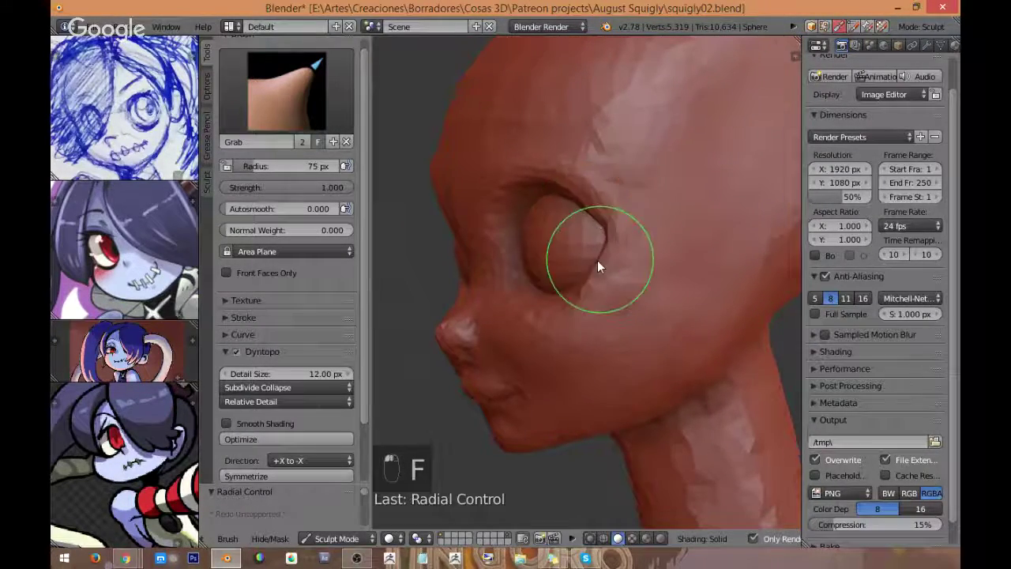
Step: Undo the last stroke and reshape the brow and temple contour beside the far eye with the Grab brush
mouse_move(597, 266)
middle_mouse_down()
mouse_move(566, 274)
mouse_move(667, 254)
mouse_move(687, 232)
mouse_move(642, 262)
middle_mouse_up()
key("s")
key("g")
key("ctrl+z")
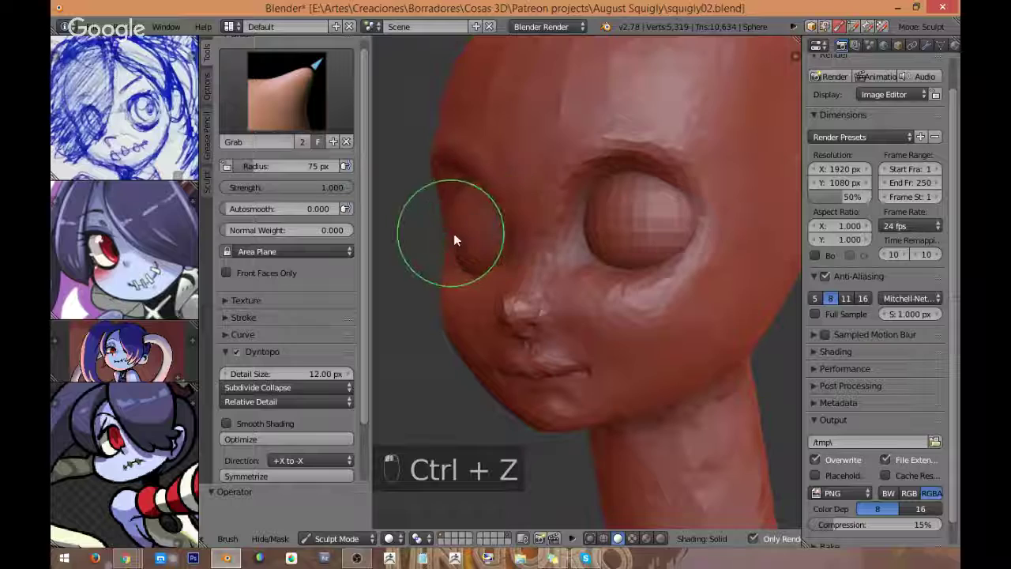
middle_click_drag(449, 216, 484, 211)
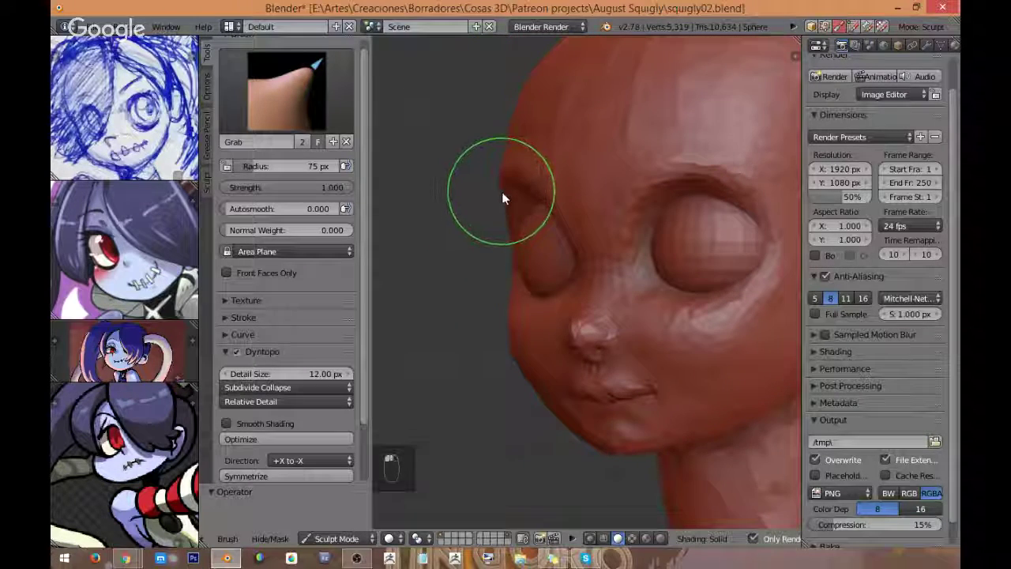
left_click_drag(516, 214, 511, 297)
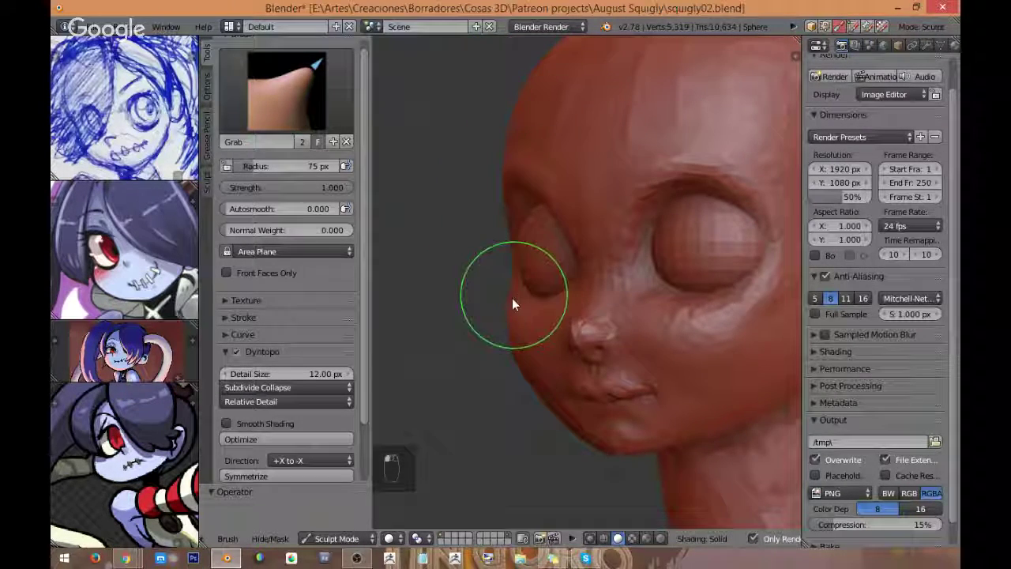
Step: Reshape the cheek and the area under the lower eyelid with the Grab brush from several angles
mouse_move(512, 330)
middle_mouse_down()
mouse_move(500, 345)
mouse_move(582, 349)
mouse_move(634, 276)
mouse_move(626, 292)
mouse_move(567, 300)
middle_mouse_up()
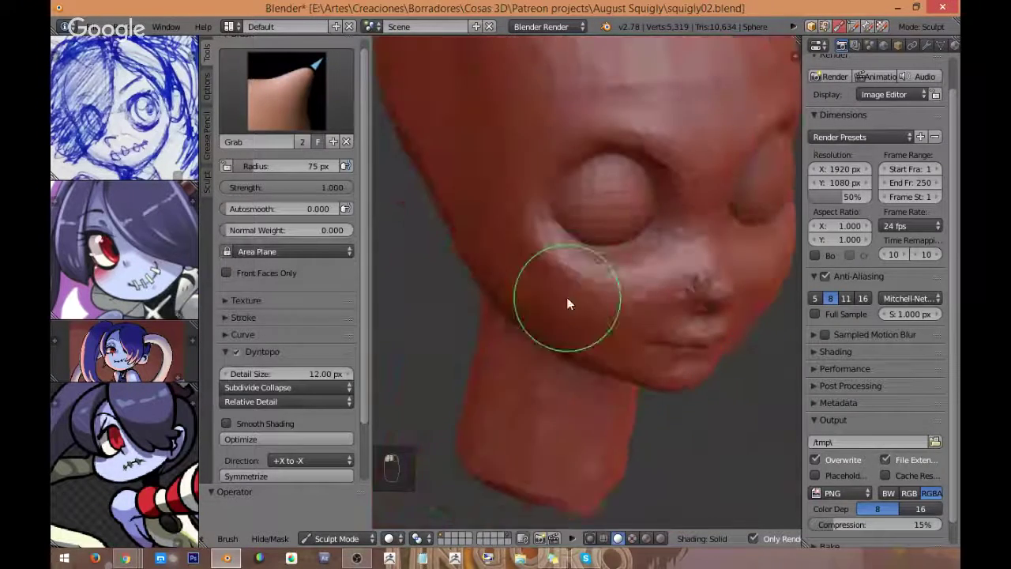
key("s")
scroll(559, 327, "down", 2)
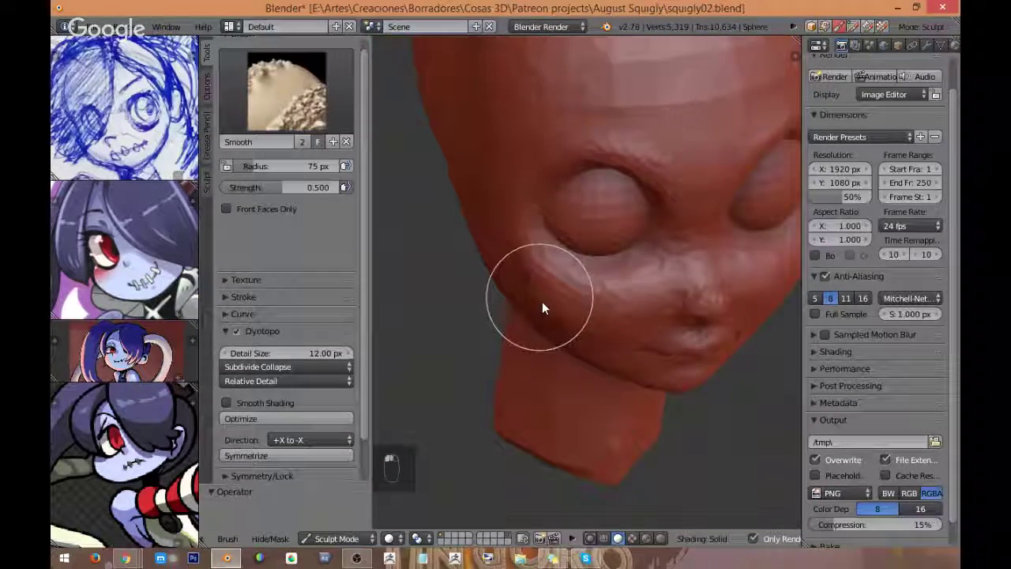
key("g")
middle_click_drag(542, 300, 563, 309)
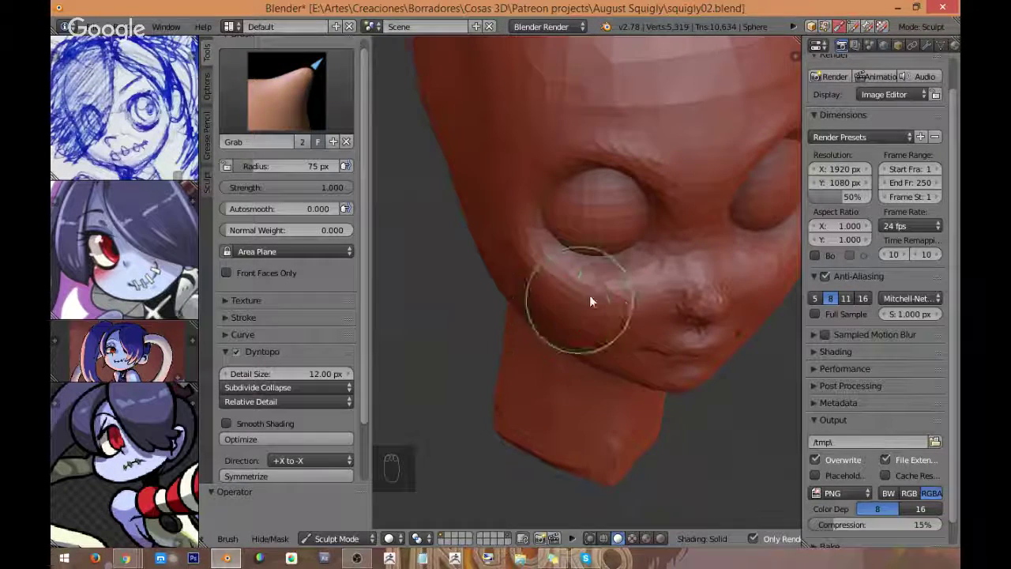
middle_click_drag(589, 295, 631, 255)
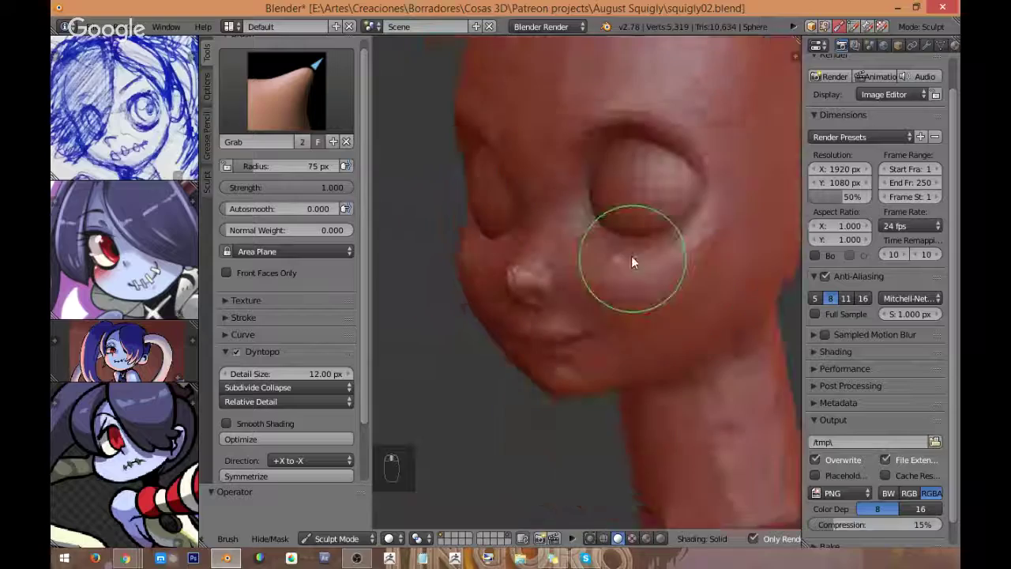
key("s")
key("g")
middle_click_drag(714, 272, 672, 246)
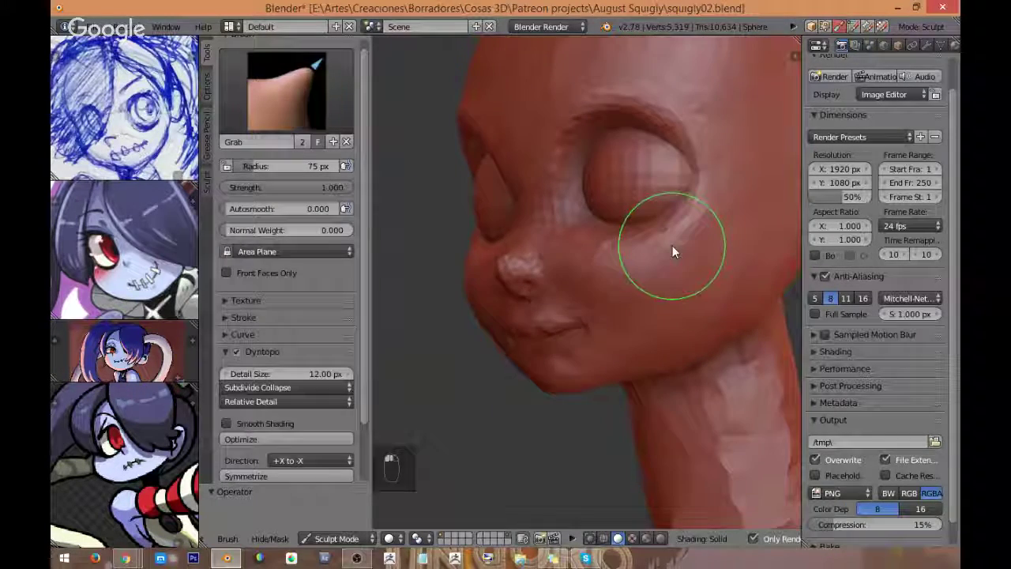
mouse_move(672, 246)
left_mouse_down()
mouse_move(609, 271)
mouse_move(629, 274)
left_mouse_up()
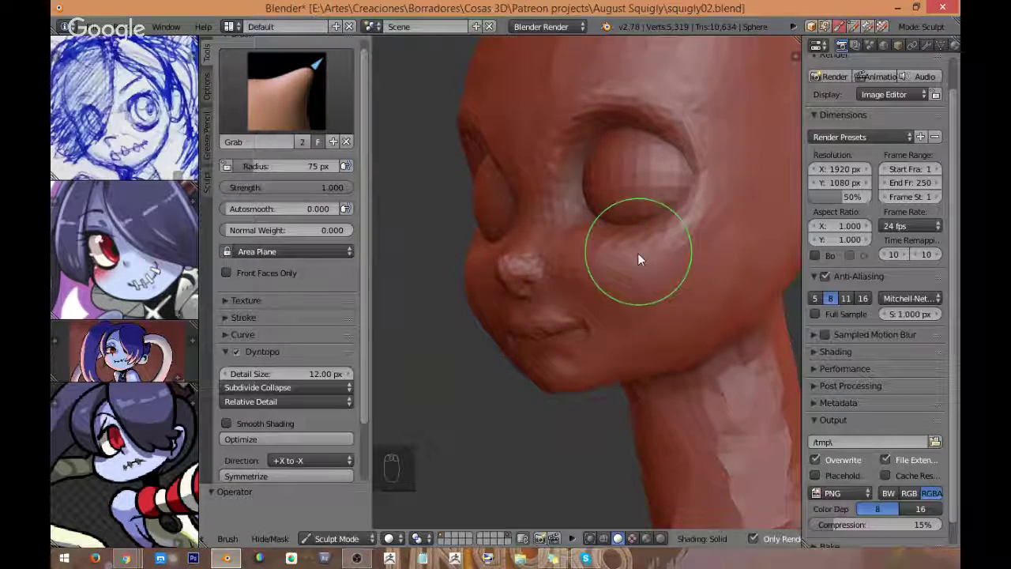
mouse_move(640, 215)
middle_mouse_down()
mouse_move(658, 219)
mouse_move(642, 273)
mouse_move(665, 255)
mouse_move(652, 234)
middle_mouse_up()
Step: Try sculpting a tiny detailed bump on the temple beside the eye with the Clay Strips brush at 75 px radius
mouse_move(661, 275)
middle_mouse_down()
mouse_move(652, 285)
mouse_move(665, 117)
mouse_move(634, 203)
mouse_move(577, 242)
mouse_move(582, 255)
middle_mouse_up()
scroll(630, 193, "up", 6)
scroll(584, 260, "down", 5)
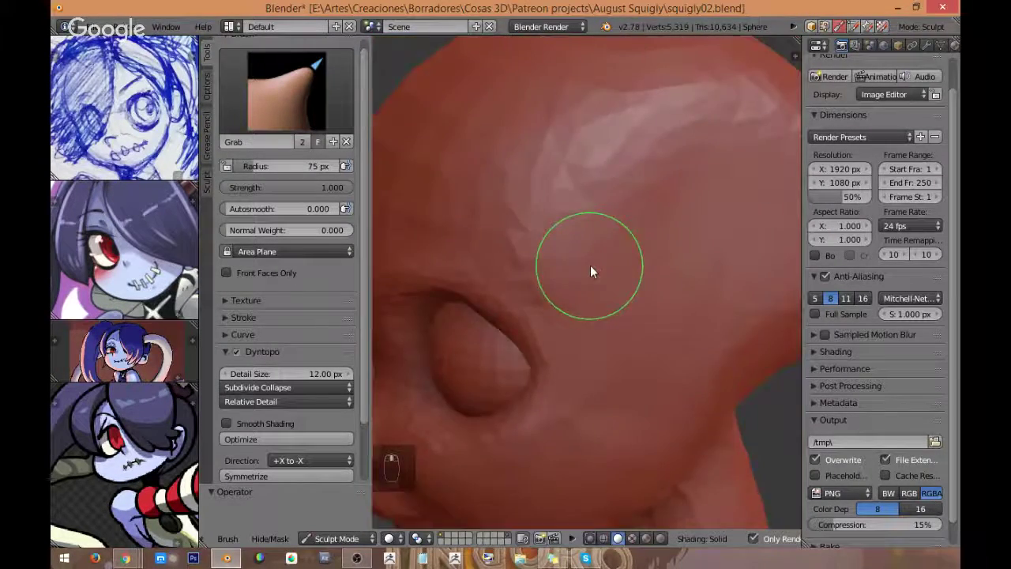
scroll(683, 161, "up", 5)
mouse_move(636, 211)
middle_mouse_down()
mouse_move(605, 251)
mouse_move(647, 208)
mouse_move(602, 266)
middle_mouse_up()
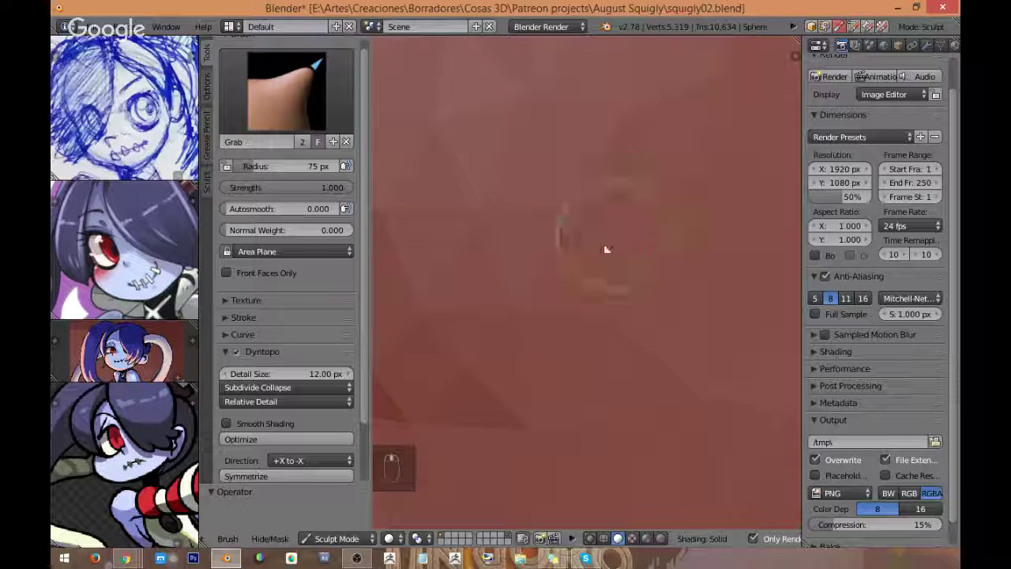
left_click(304, 100)
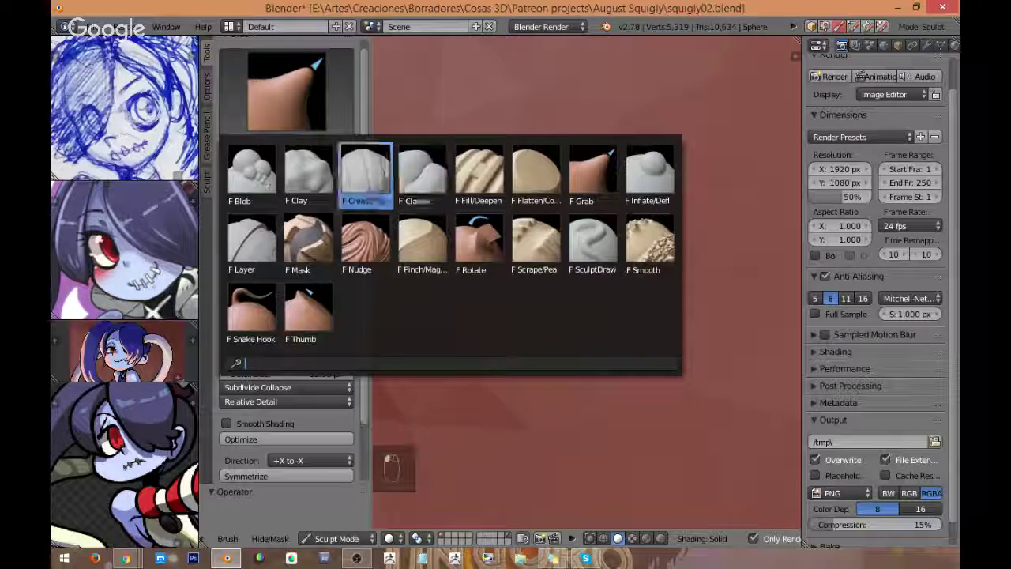
left_click(365, 175)
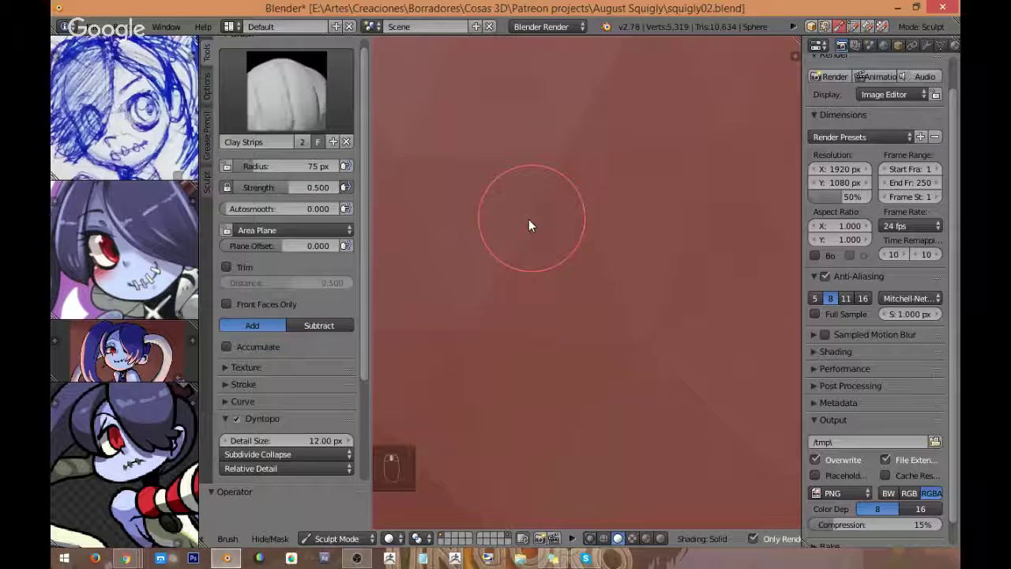
mouse_move(528, 219)
left_mouse_down()
mouse_move(522, 280)
mouse_move(559, 278)
mouse_move(520, 251)
mouse_move(551, 240)
left_mouse_up()
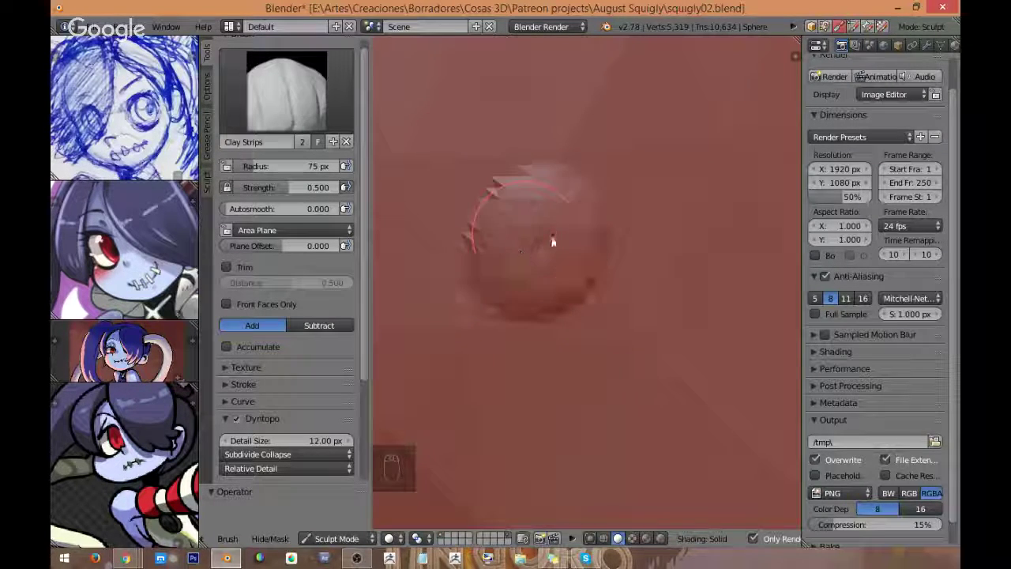
scroll(535, 237, "up", 3)
scroll(554, 200, "up", 2)
middle_click_drag(554, 199, 602, 234, "shift")
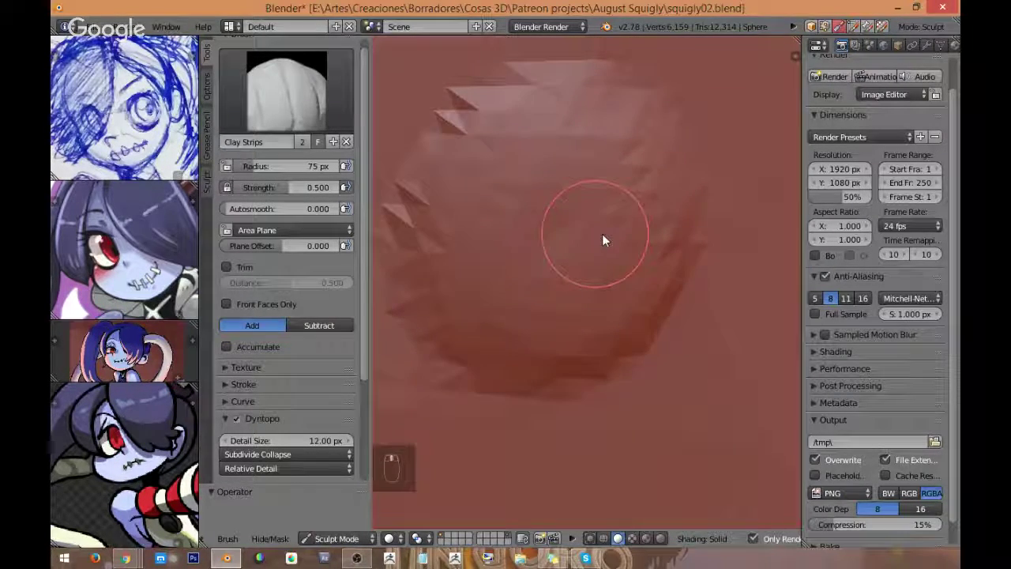
mouse_move(512, 187)
left_mouse_down()
mouse_move(614, 213)
mouse_move(545, 297)
mouse_move(605, 243)
left_mouse_up()
Step: Undo the test Clay Strips strokes on the temple
scroll(605, 242, "down", 3)
scroll(540, 376, "down", 10)
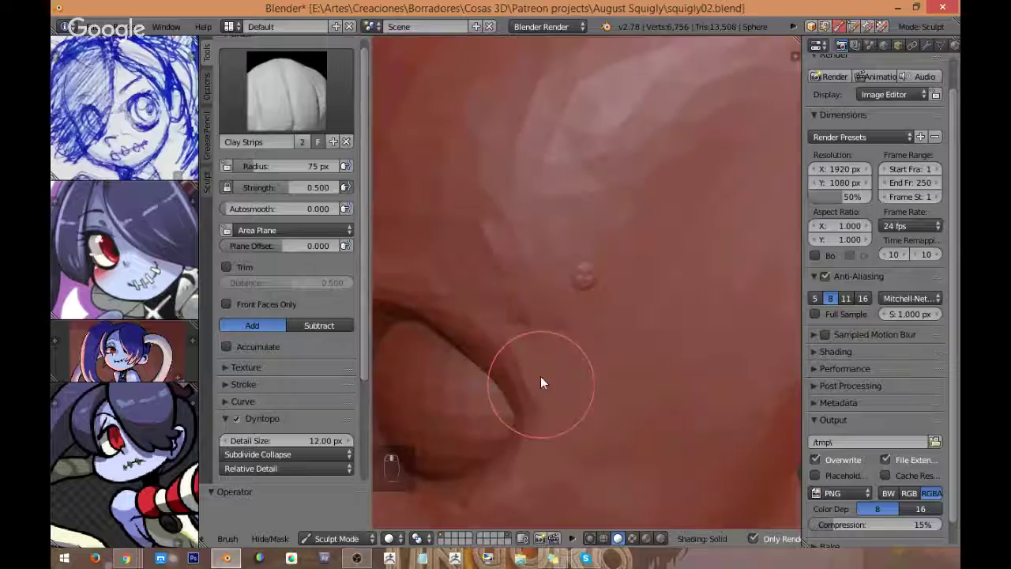
scroll(602, 321, "down", 4)
scroll(623, 269, "up", 10)
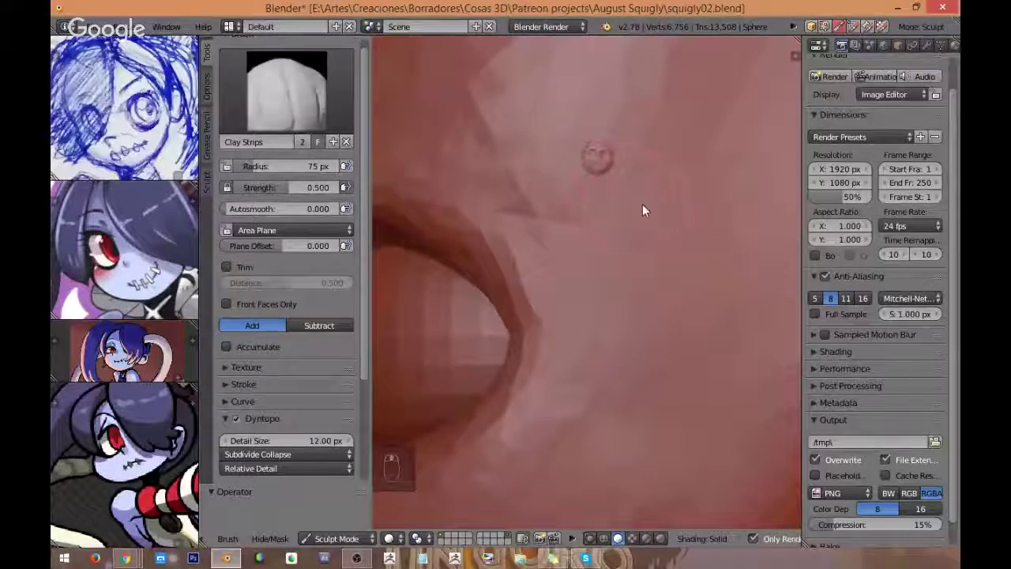
key("ctrl+z")
key("ctrl+z")
key("ctrl+z")
key("ctrl+z")
key("ctrl+z")
key("ctrl+z")
key("ctrl+z")
key("ctrl+z")
key("ctrl+z")
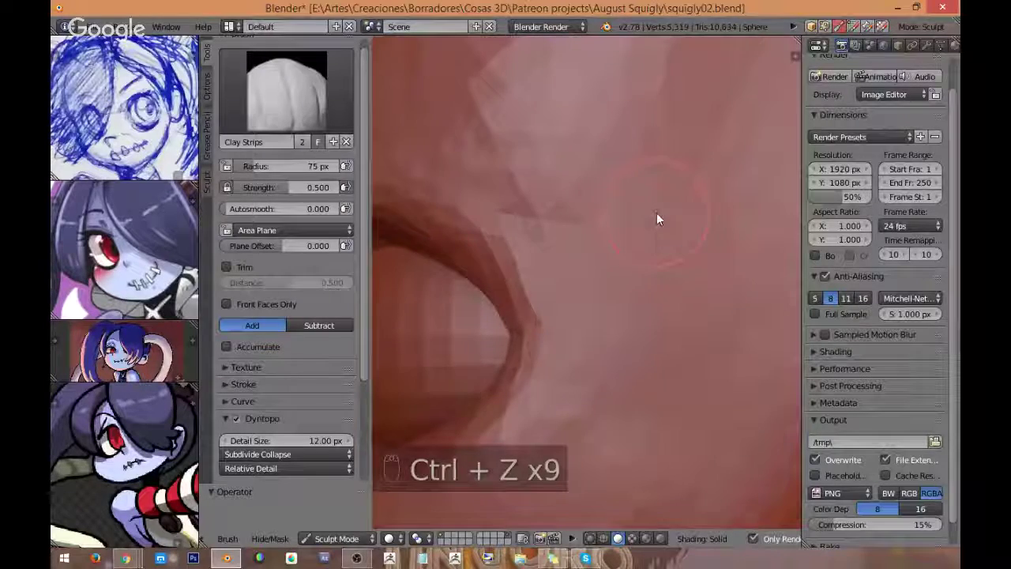
left_click_drag(670, 209, 564, 296)
key("ctrl+z")
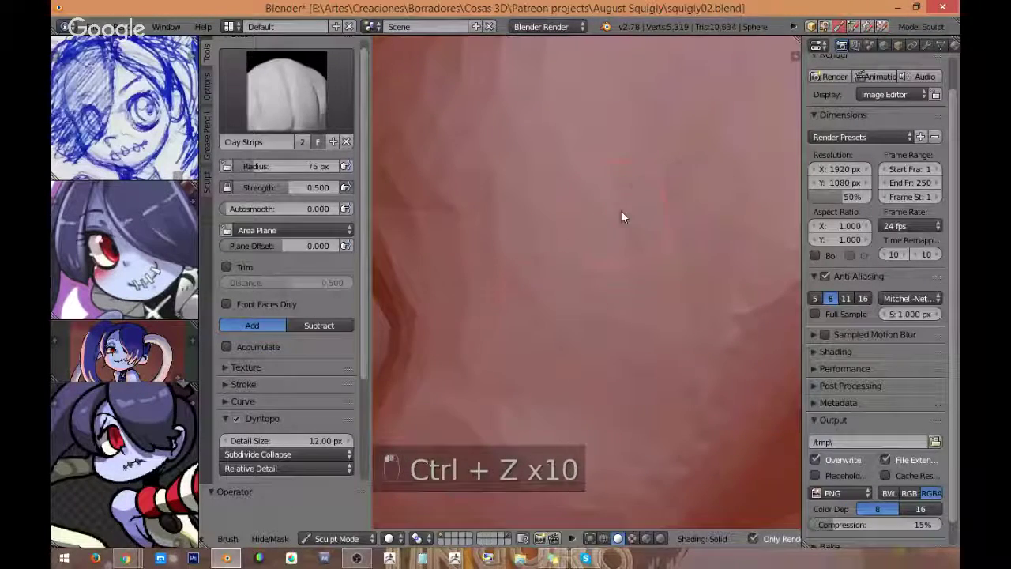
Step: Reduce the Clay Strips radius to 15 px and sculpt thin crossing strokes on the temple
key("f")
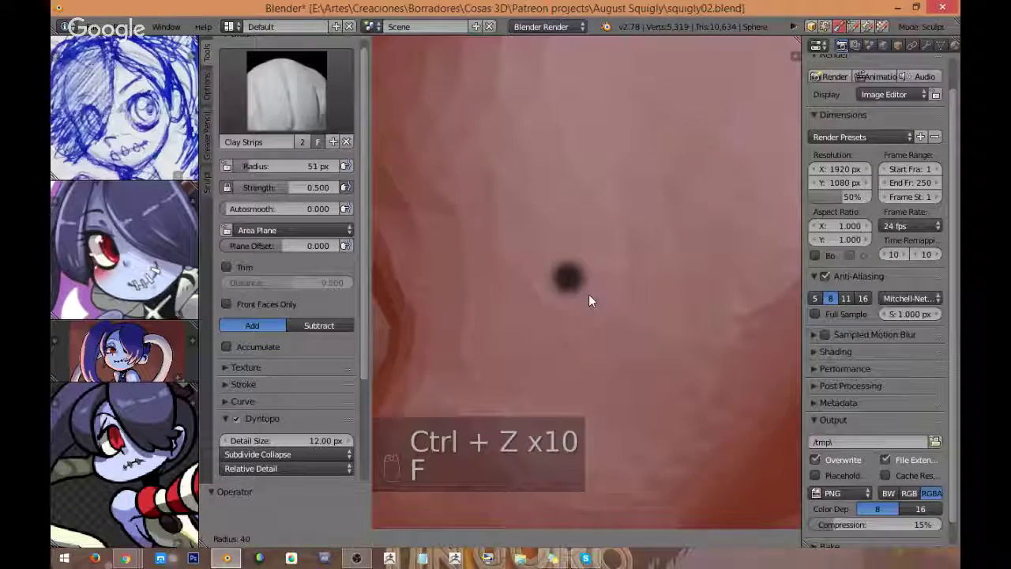
left_click(571, 293)
key("ctrl+z")
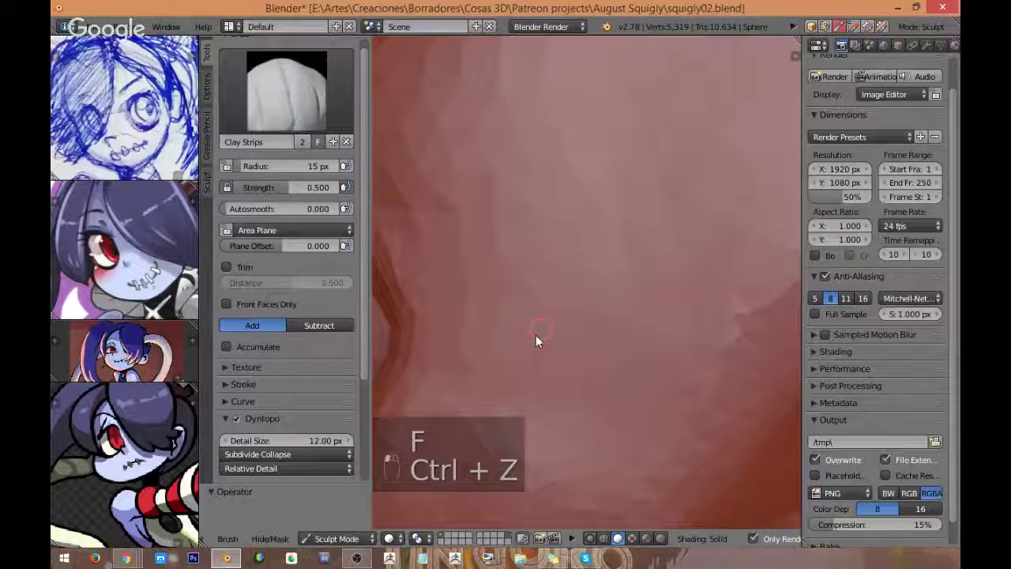
left_click_drag(535, 335, 603, 277, "shift")
mouse_move(651, 234)
left_mouse_down()
mouse_move(532, 336)
mouse_move(577, 262)
mouse_move(525, 264)
mouse_move(615, 267)
left_mouse_up()
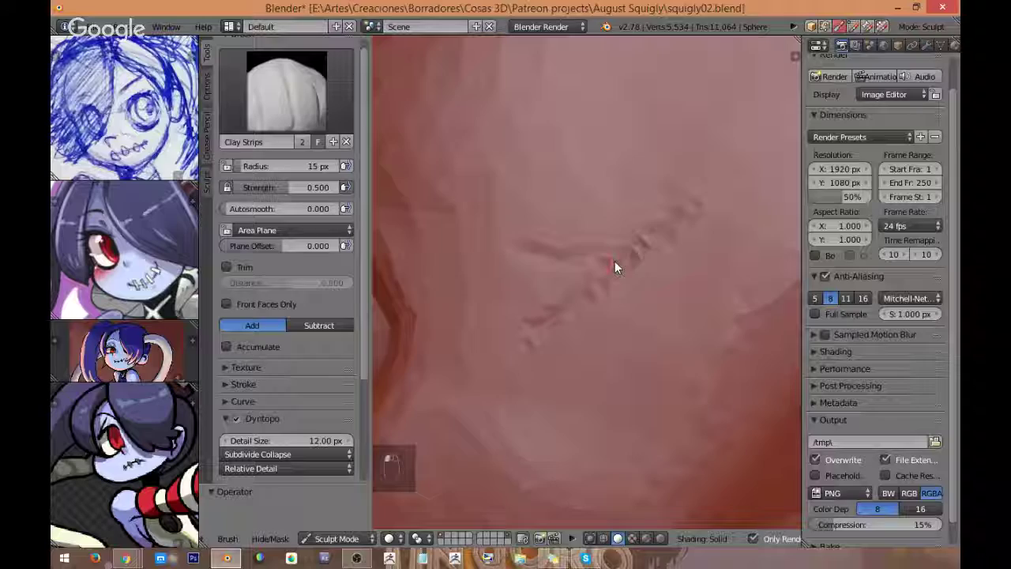
Step: Switch to wireframe shading and examine the mesh density around the temple strokes, with the SculptDraw brush active
scroll(614, 267, "down", 8)
mouse_move(612, 286)
middle_mouse_down()
mouse_move(605, 359)
mouse_move(669, 344)
mouse_move(541, 376)
middle_mouse_up()
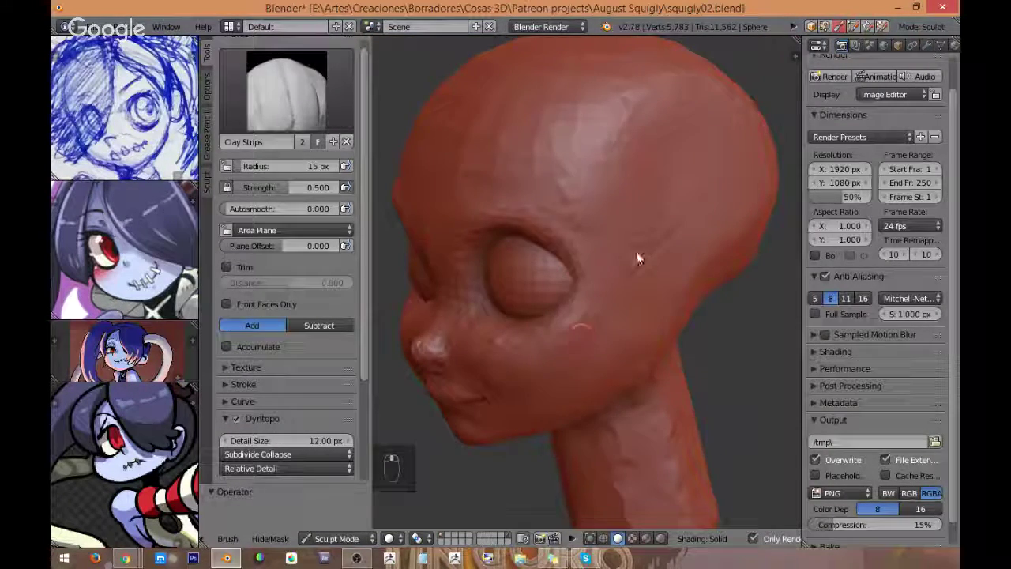
middle_click_drag(646, 260, 632, 248)
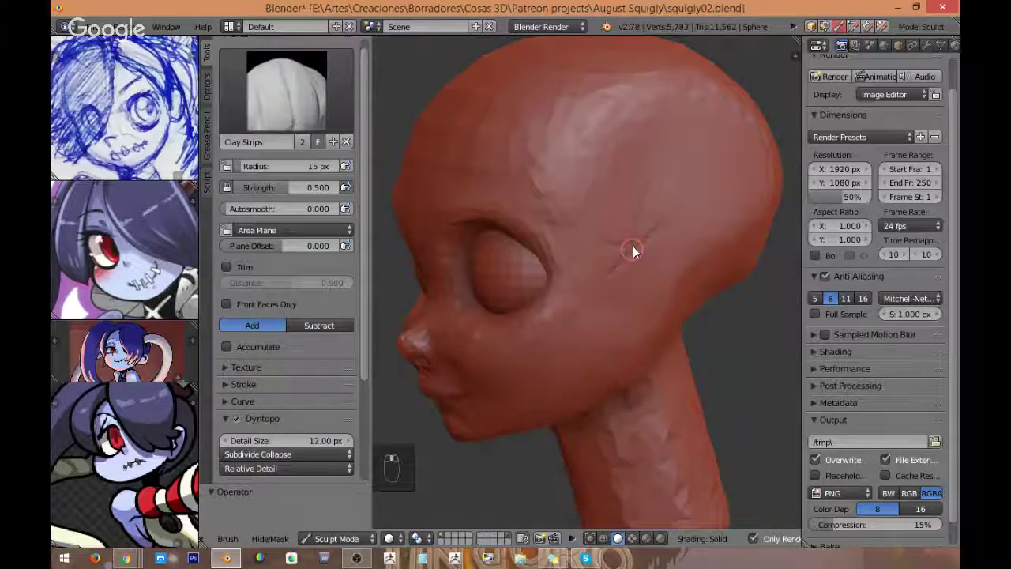
key("x")
key("z")
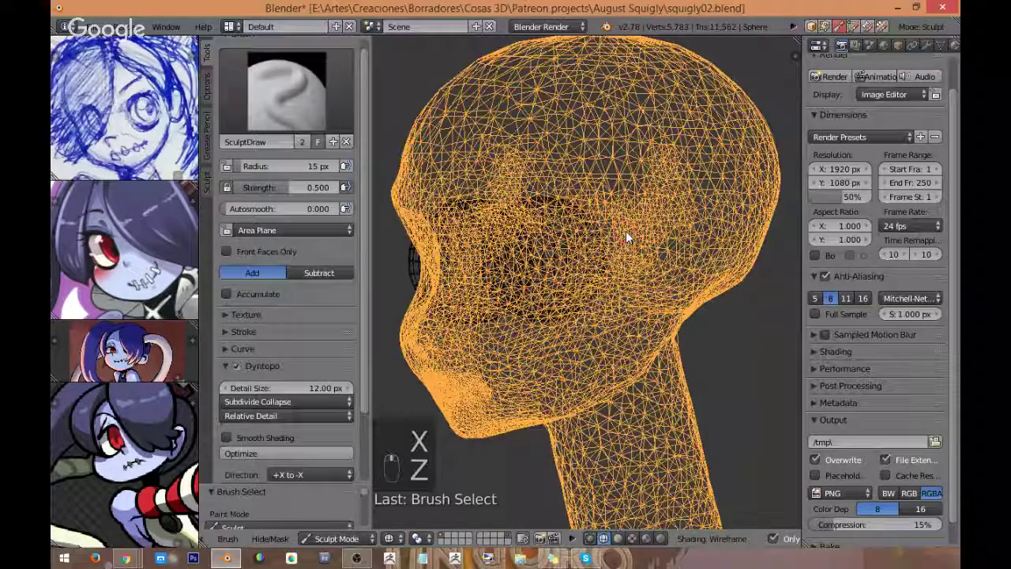
scroll(627, 192, "up", 6)
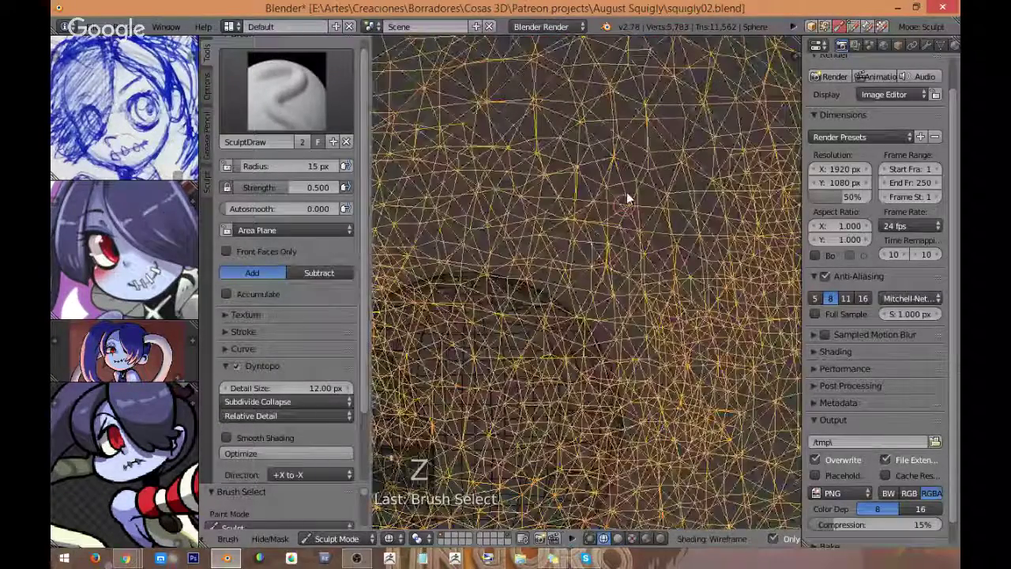
Step: Examine the wireframe density over the head and around the lips, and return to solid shading
scroll(658, 201, "down", 5)
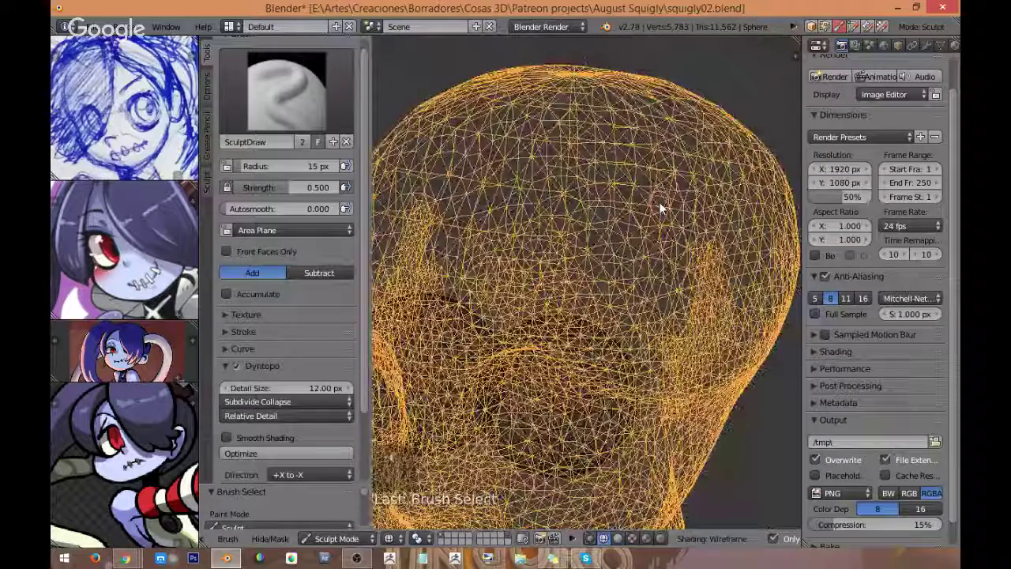
middle_click_drag(658, 204, 623, 244)
scroll(598, 299, "up", 4)
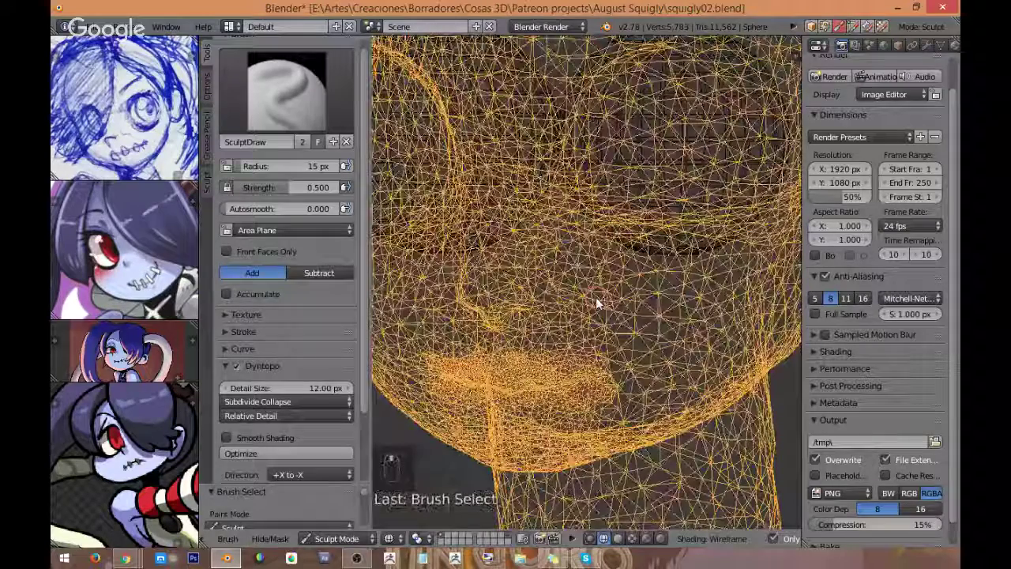
middle_click_drag(595, 297, 502, 262)
scroll(540, 297, "up", 3)
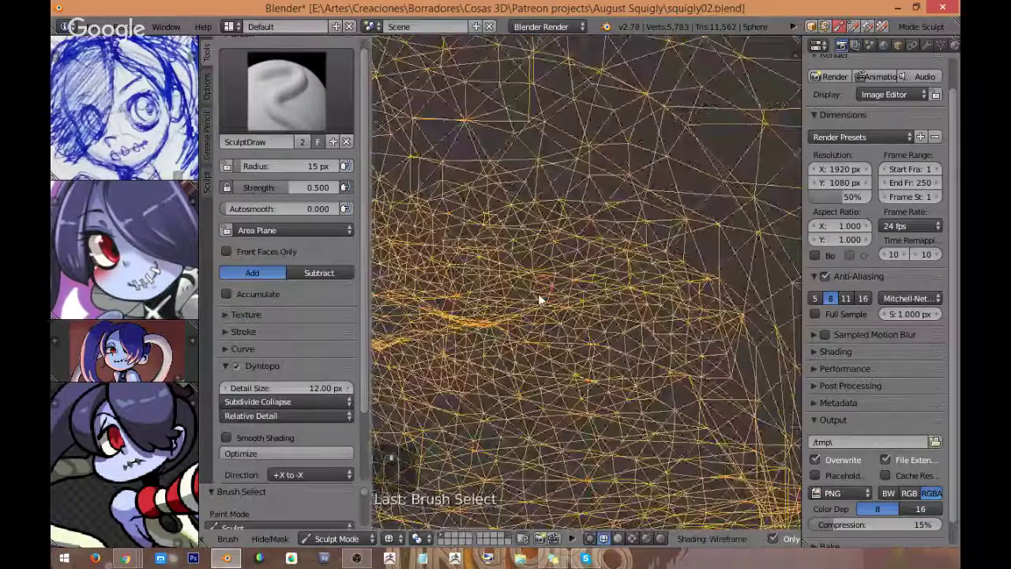
scroll(565, 275, "down", 2)
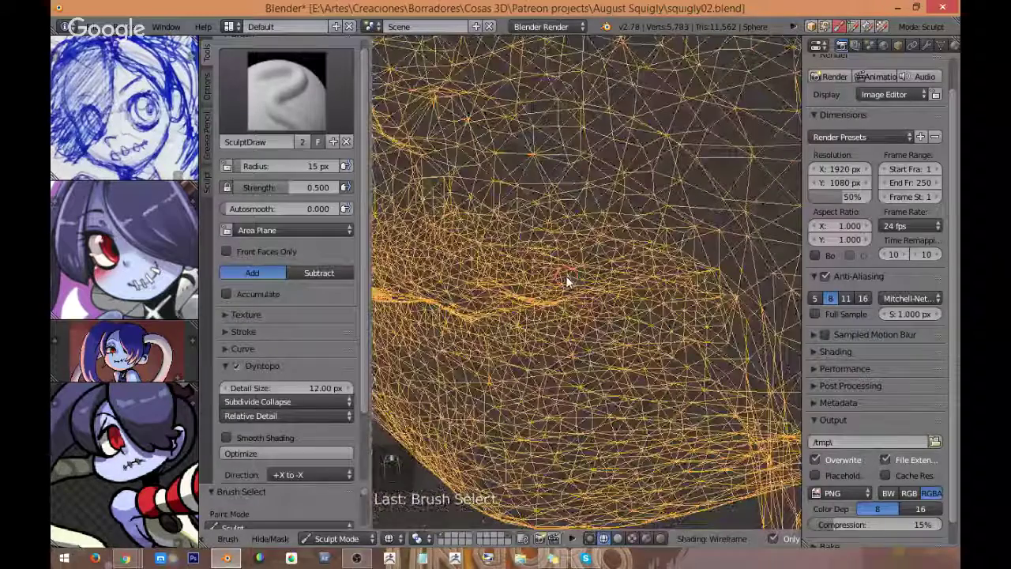
key("z")
Step: Inspect the nose, lips, eye sockets and overall head shape up close and from a distance in solid shading
mouse_move(661, 266)
middle_mouse_down()
mouse_move(584, 273)
mouse_move(553, 327)
mouse_move(675, 225)
mouse_move(608, 274)
middle_mouse_up()
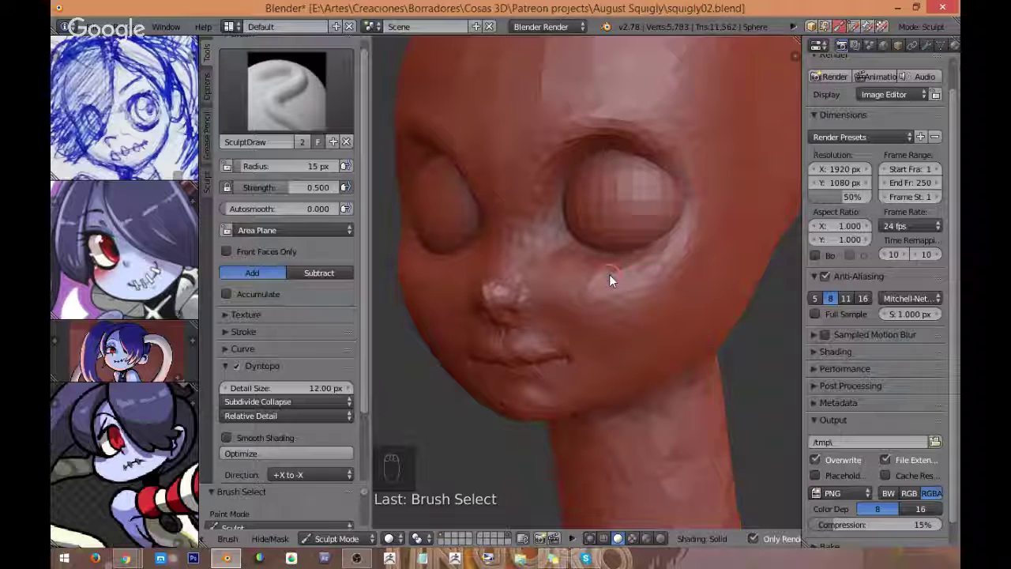
scroll(523, 371, "up", 2)
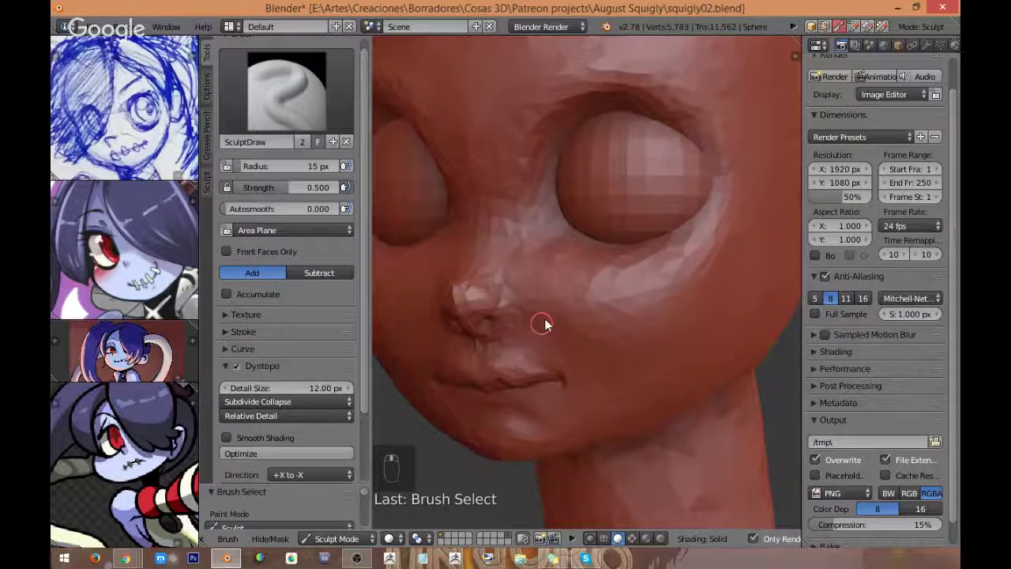
scroll(541, 324, "up", 5)
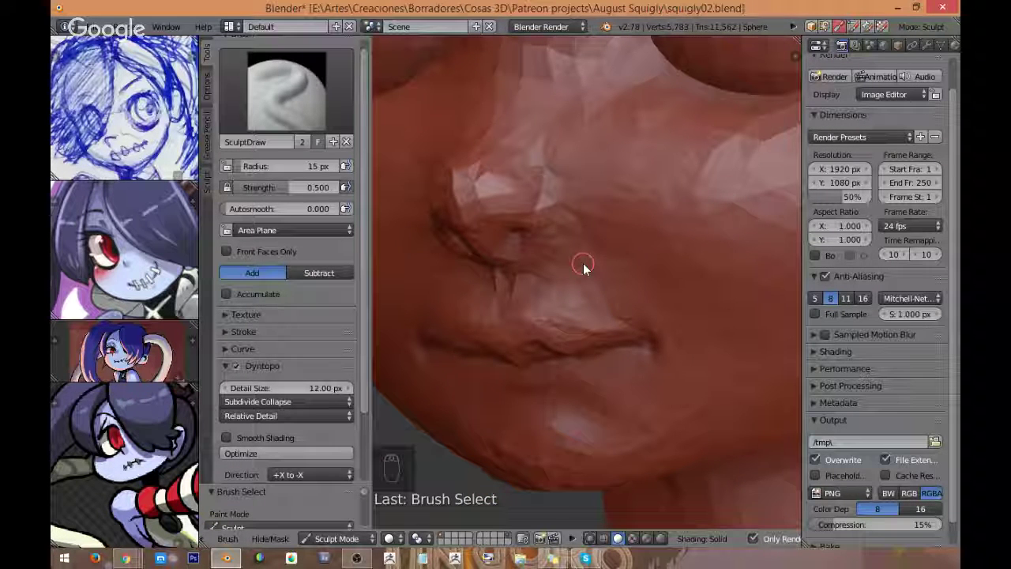
scroll(631, 260, "down", 4)
scroll(682, 222, "up", 4)
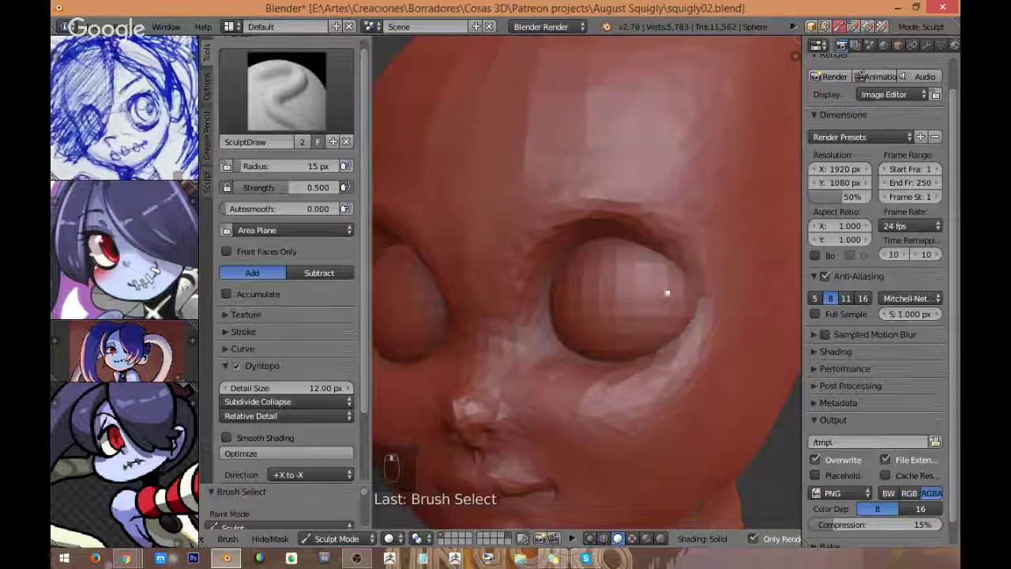
scroll(668, 293, "down", 5)
mouse_move(682, 180)
middle_mouse_down()
mouse_move(598, 217)
mouse_move(582, 203)
mouse_move(509, 206)
mouse_move(609, 151)
mouse_move(594, 198)
middle_mouse_up()
scroll(565, 153, "down", 4)
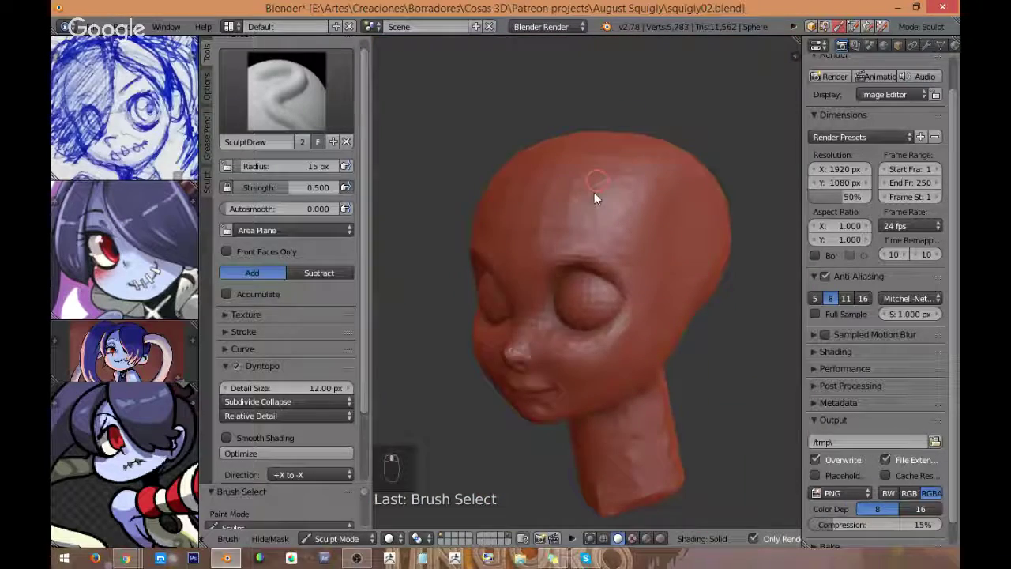
Step: Undo the thin test strokes on the temple beside the eye
scroll(631, 194, "up", 4)
middle_click_drag(672, 192, 704, 238)
key("ctrl+z")
key("ctrl+z")
key("ctrl+z")
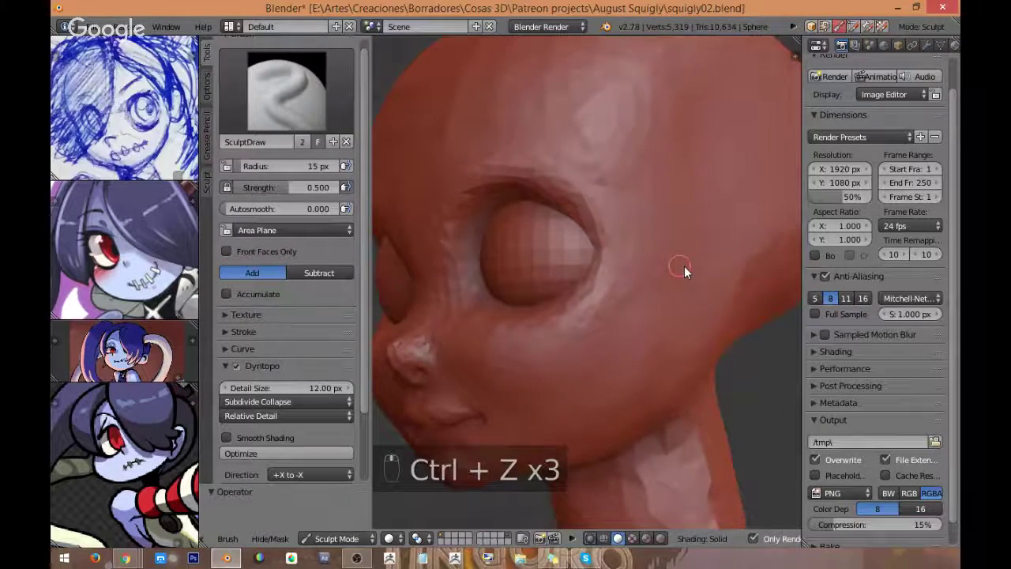
Step: Examine the cheek, eye socket and lips from three-quarter views of the head
scroll(684, 265, "down", 2)
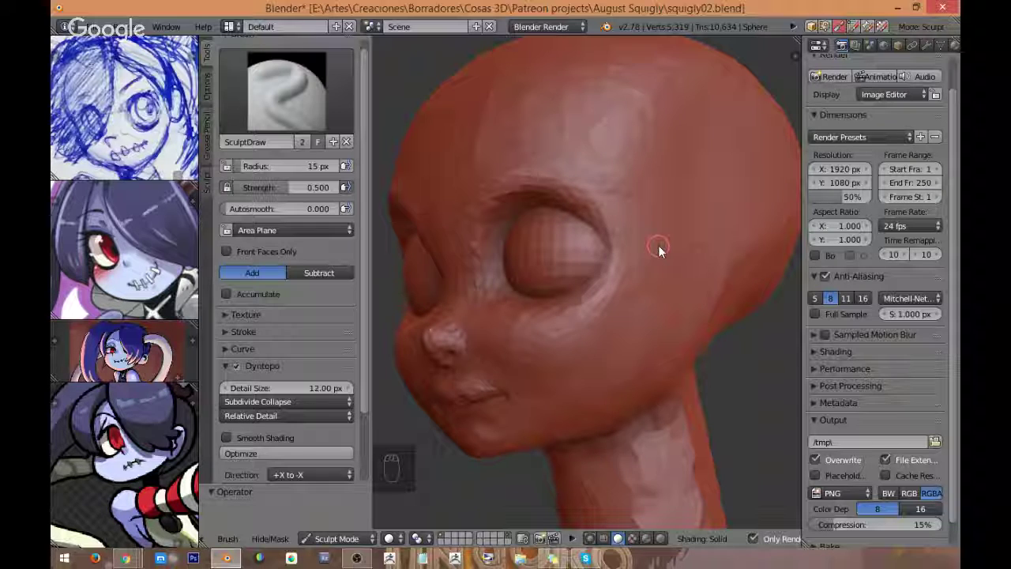
mouse_move(661, 249)
middle_mouse_down()
mouse_move(591, 255)
mouse_move(627, 289)
mouse_move(553, 336)
middle_mouse_up()
scroll(627, 302, "up", 4)
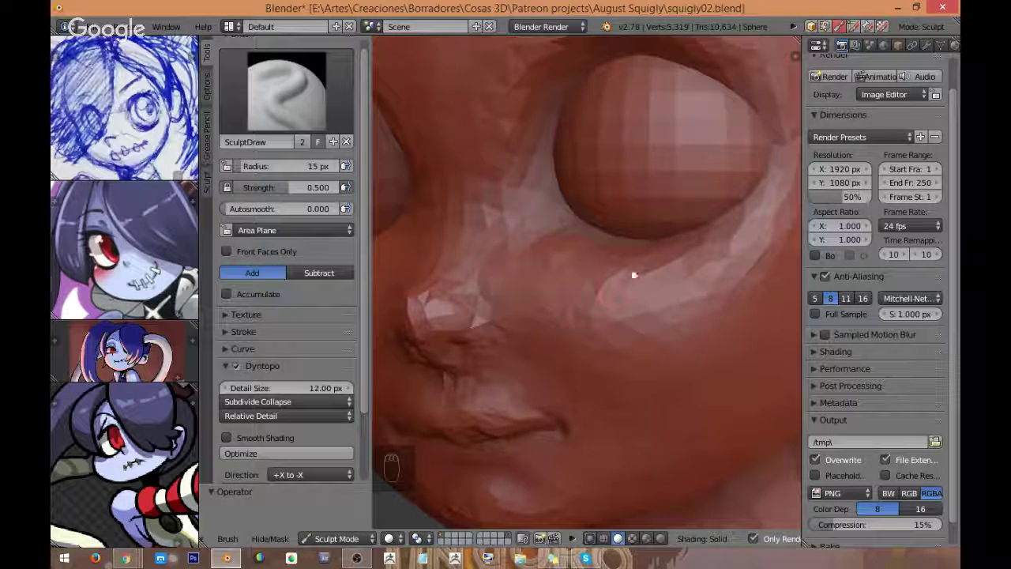
middle_click_drag(637, 273, 617, 308)
scroll(615, 302, "down", 4)
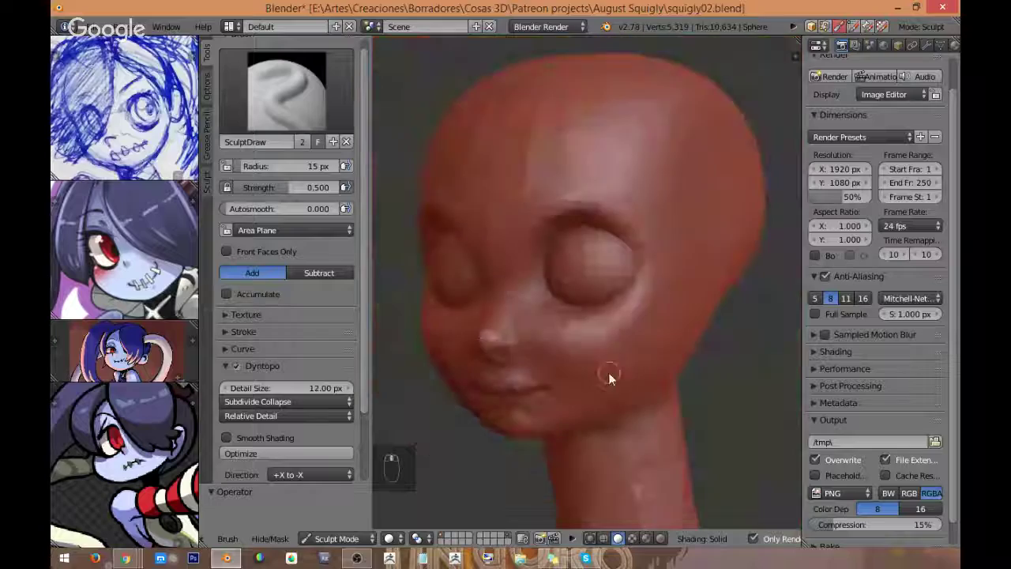
mouse_move(608, 372)
middle_mouse_down()
mouse_move(648, 293)
mouse_move(646, 305)
mouse_move(688, 307)
mouse_move(600, 323)
middle_mouse_up()
Step: Reshape the brow and nose bridge profile in side view with the Grab brush at 81 px radius
key("KP_3")
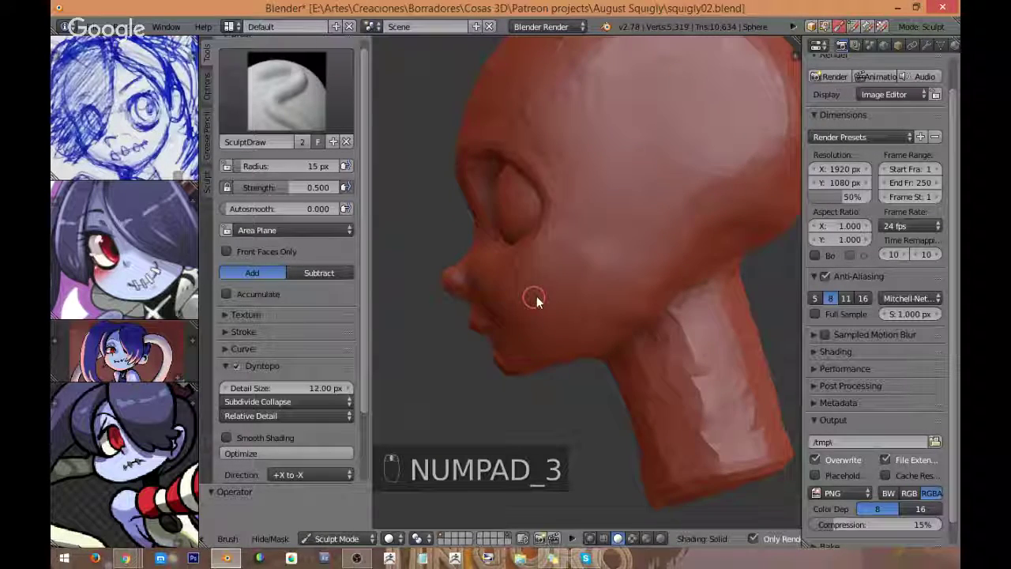
scroll(536, 295, "up", 3)
middle_click_drag(554, 290, 590, 326, "shift")
left_click(297, 102)
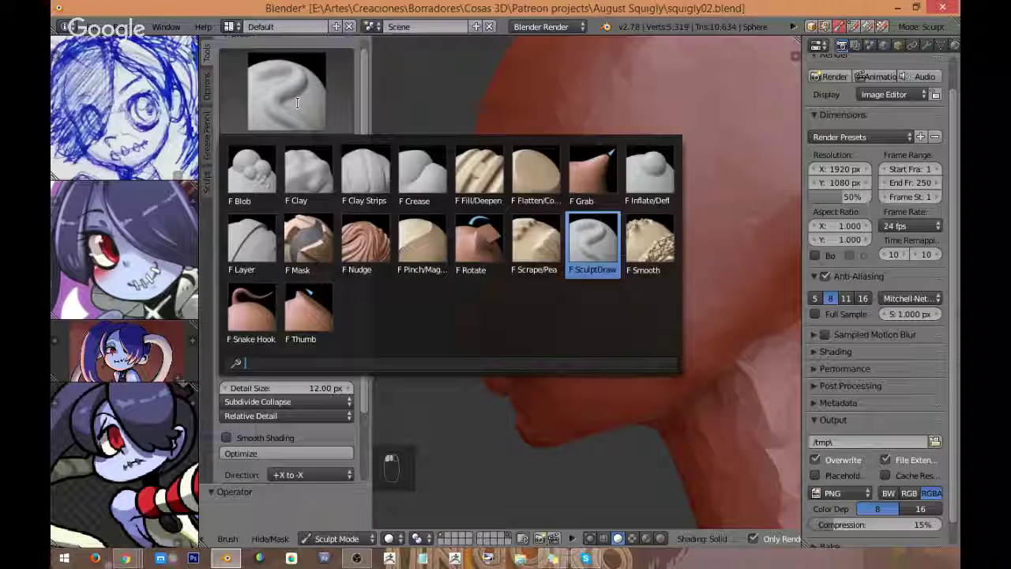
left_click(592, 174)
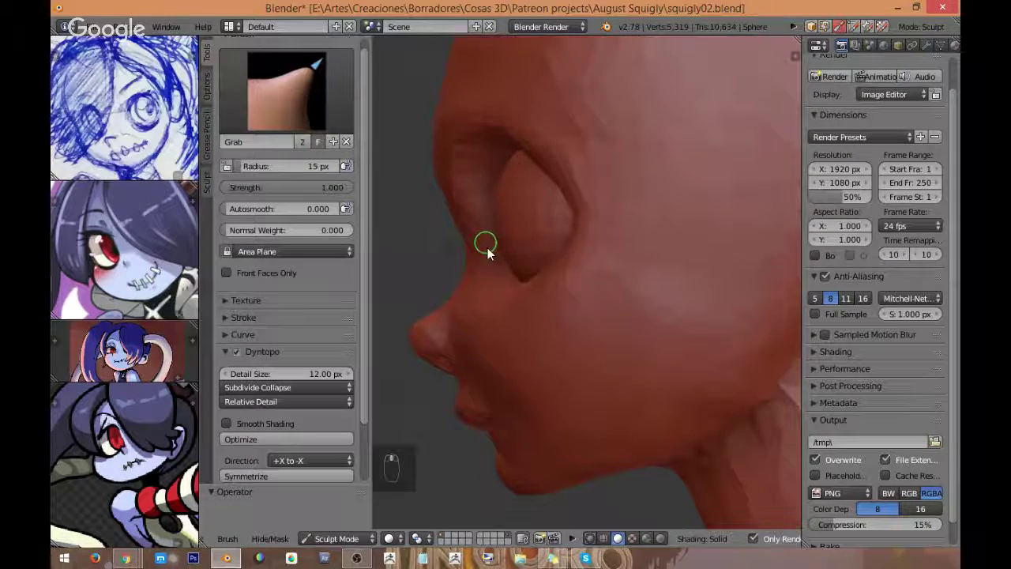
key("f")
left_click(460, 214)
middle_click_drag(461, 214, 480, 240, "shift")
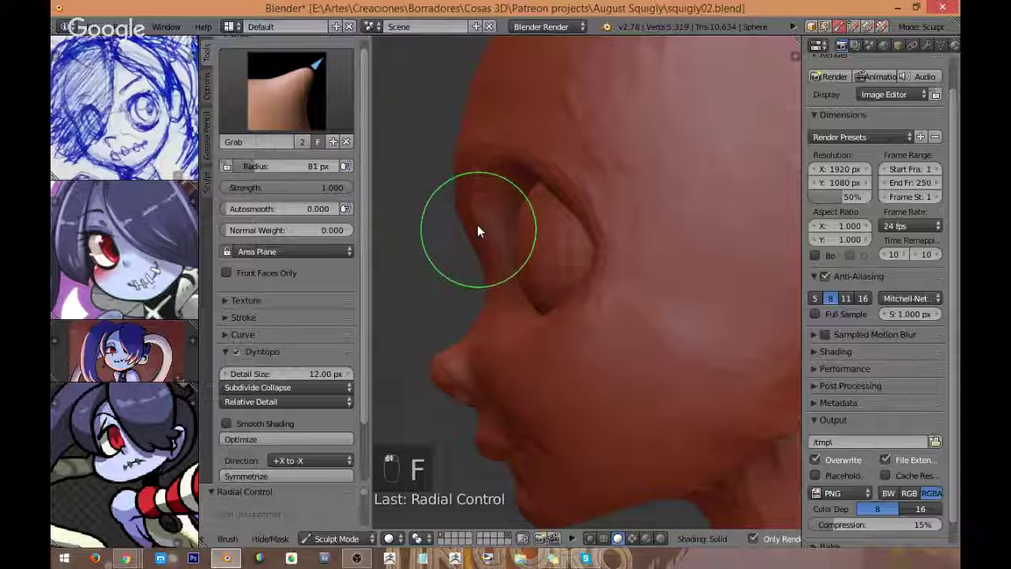
mouse_move(457, 205)
left_mouse_down()
mouse_move(471, 192)
mouse_move(492, 192)
left_mouse_up()
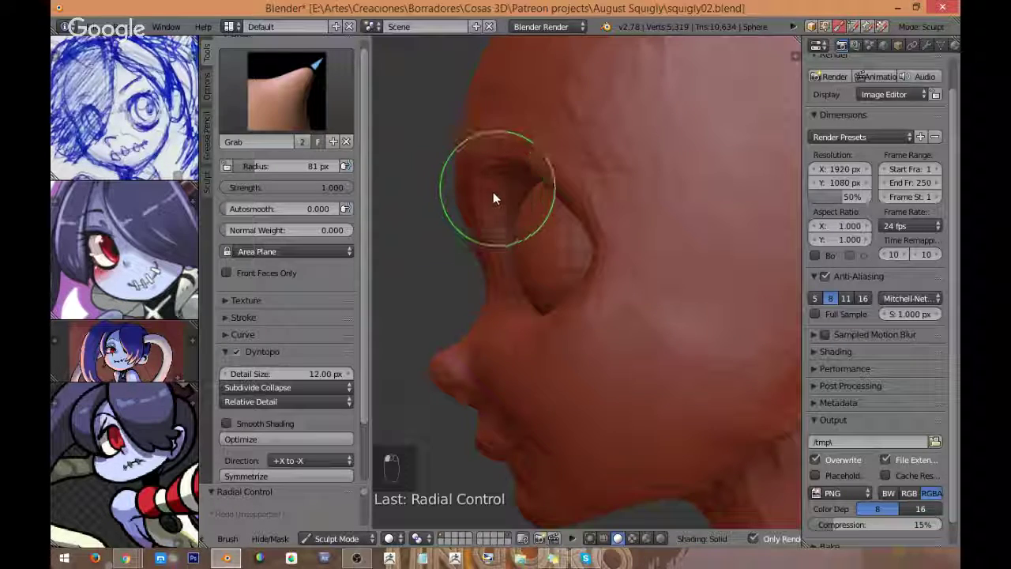
middle_click_drag(521, 271, 520, 210, "shift")
left_click_drag(487, 250, 493, 255)
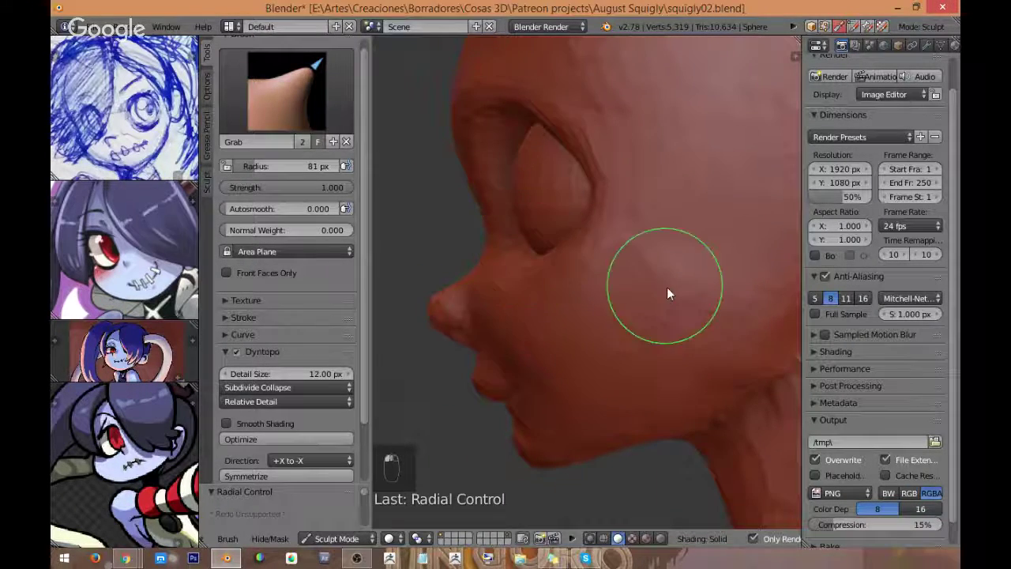
Step: Adjust the front and back contours of the neck with the Grab brush
mouse_move(667, 289)
middle_mouse_down()
mouse_move(582, 359)
mouse_move(659, 343)
mouse_move(558, 248)
middle_mouse_up()
left_click_drag(691, 357, 722, 371)
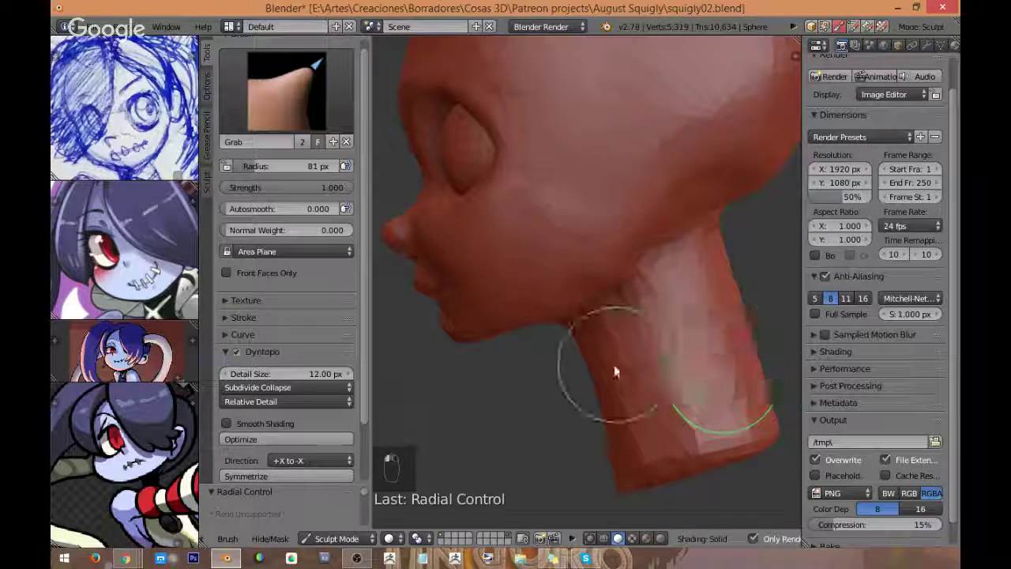
middle_click_drag(652, 406, 619, 387, "shift")
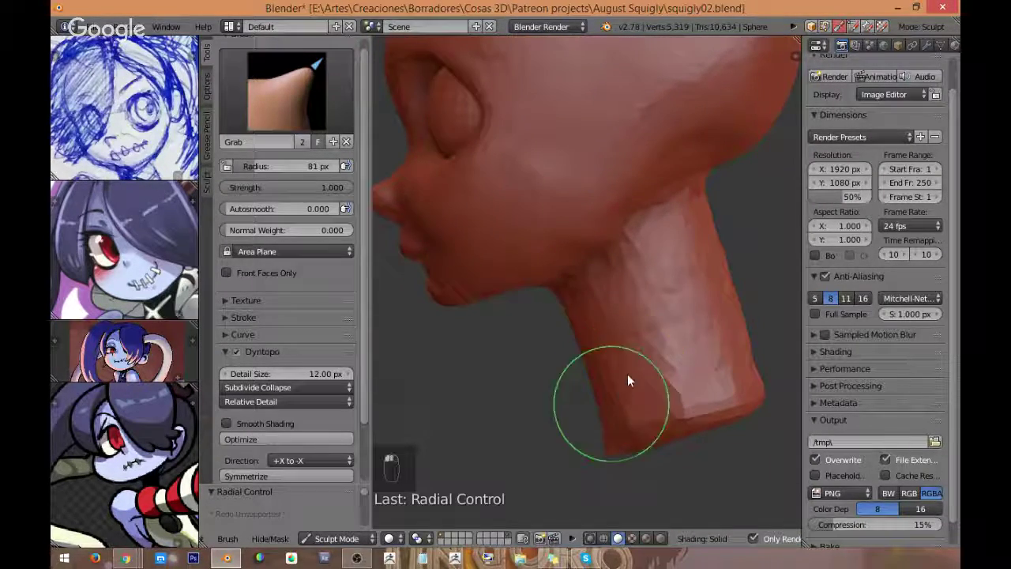
mouse_move(718, 245)
middle_mouse_down()
mouse_move(720, 253)
mouse_move(714, 245)
middle_mouse_up()
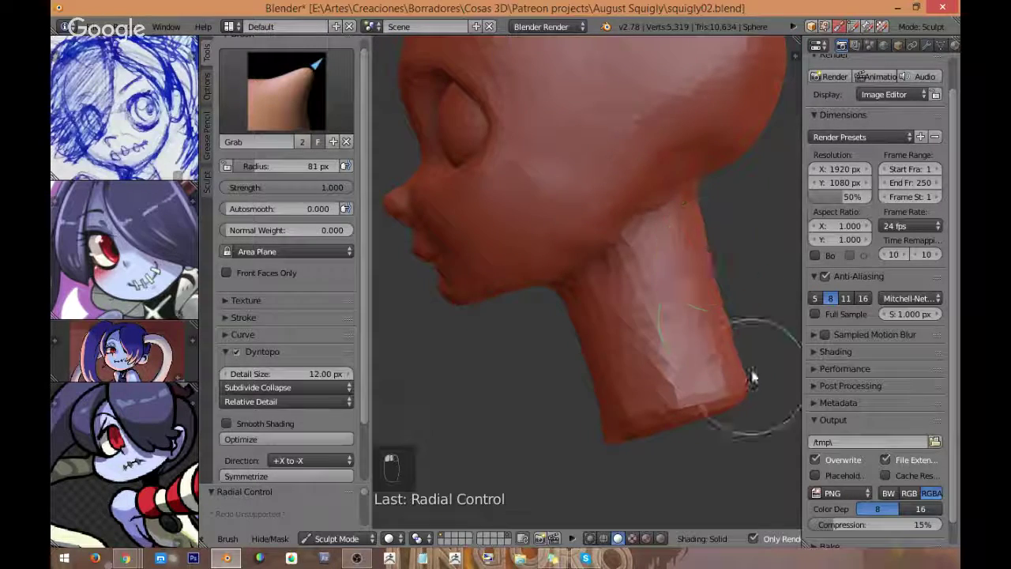
middle_click_drag(684, 297, 679, 348, "shift")
mouse_move(707, 234)
middle_mouse_down("shift")
mouse_move(715, 253)
mouse_move(638, 310)
middle_mouse_up("shift")
scroll(638, 310, "down", 2)
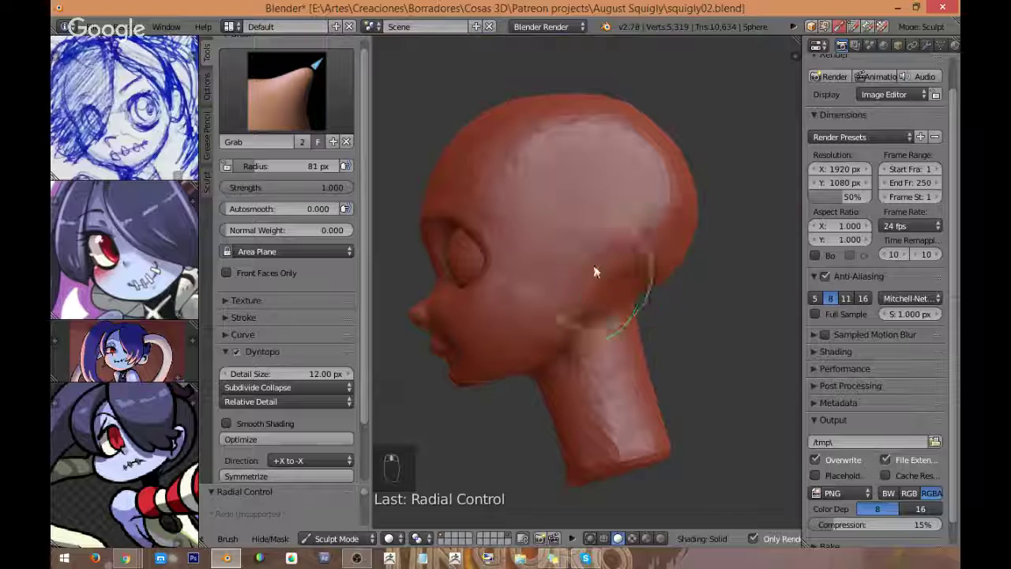
Step: Reshape and smooth the nape and back of the skull, using the Grab brush at 112 px radius
key("f")
left_click(651, 313)
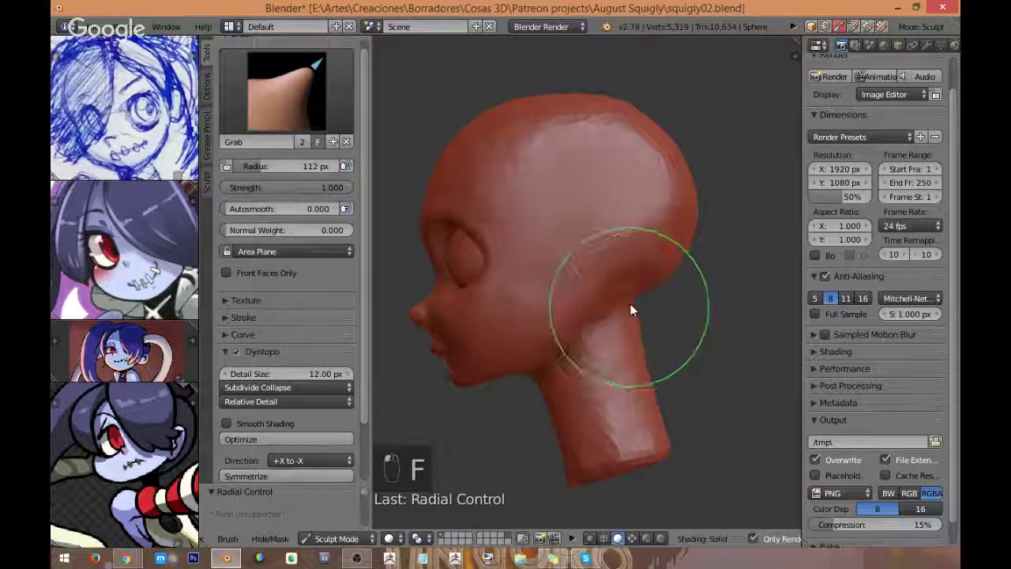
left_click_drag(630, 310, 613, 300)
key("s")
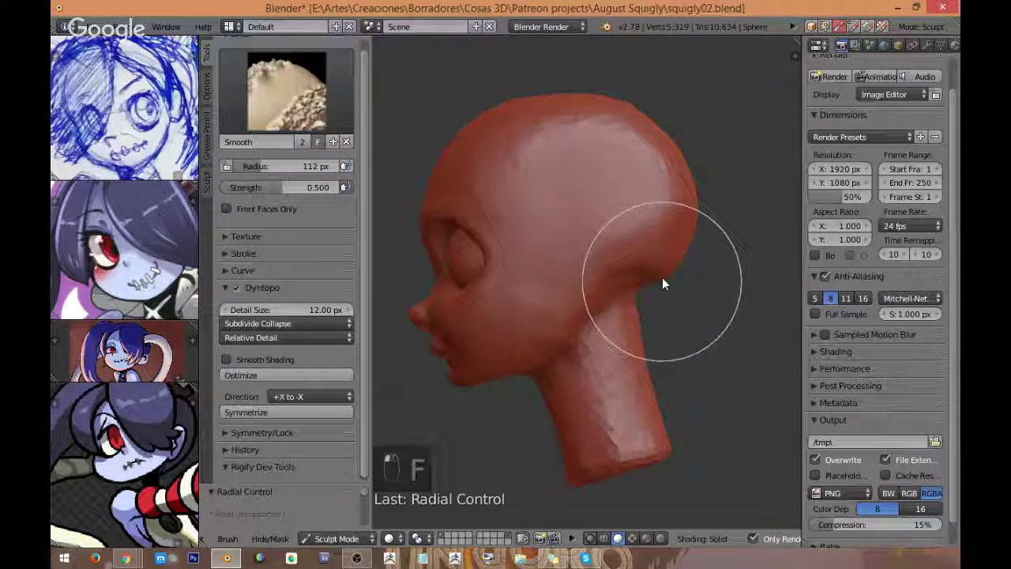
key("g")
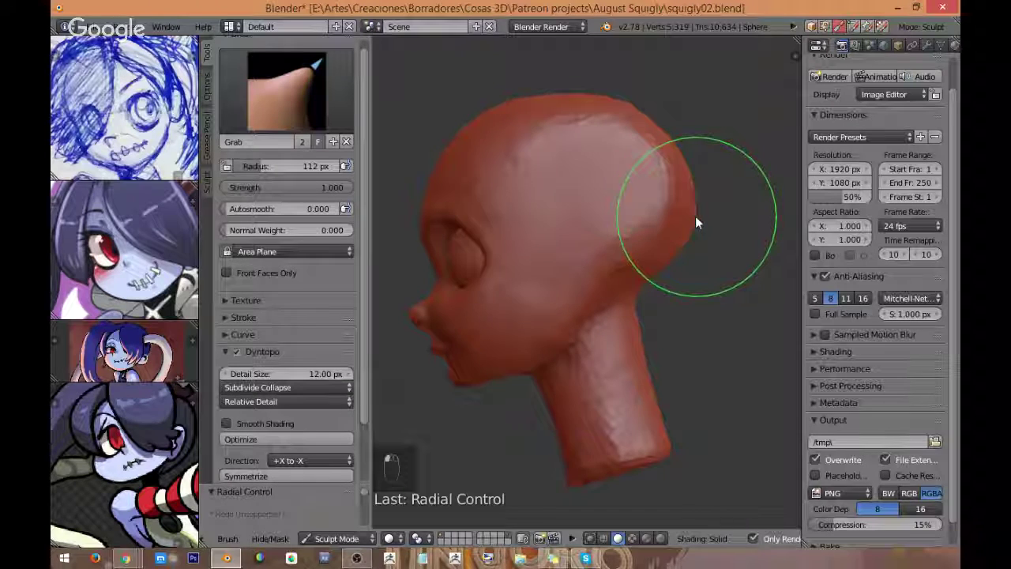
left_click_drag(696, 218, 686, 164)
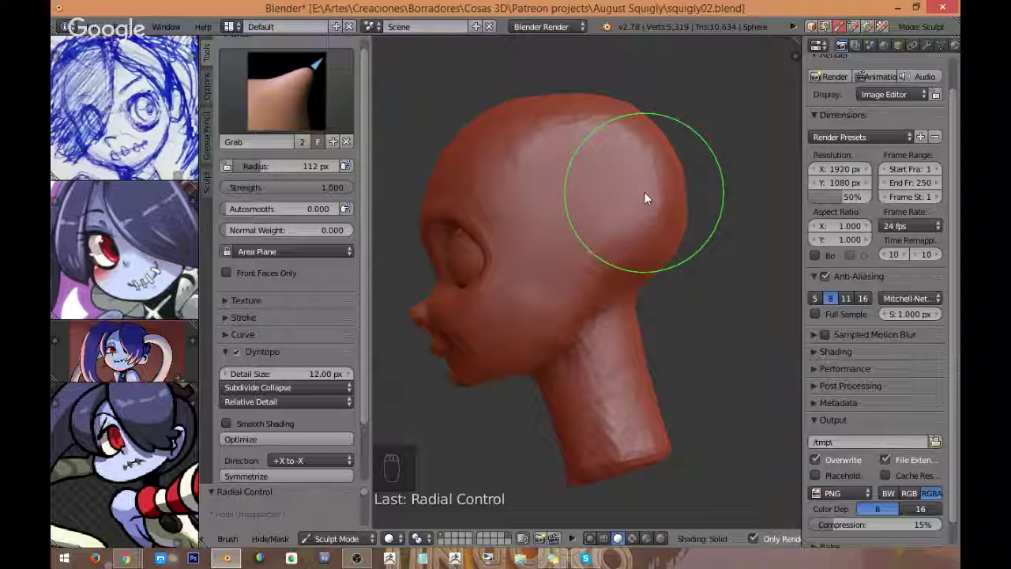
Step: Narrow the upper corners of the skull in front view, enlarging the Grab radius to 155 px
middle_click_drag(640, 173, 636, 253)
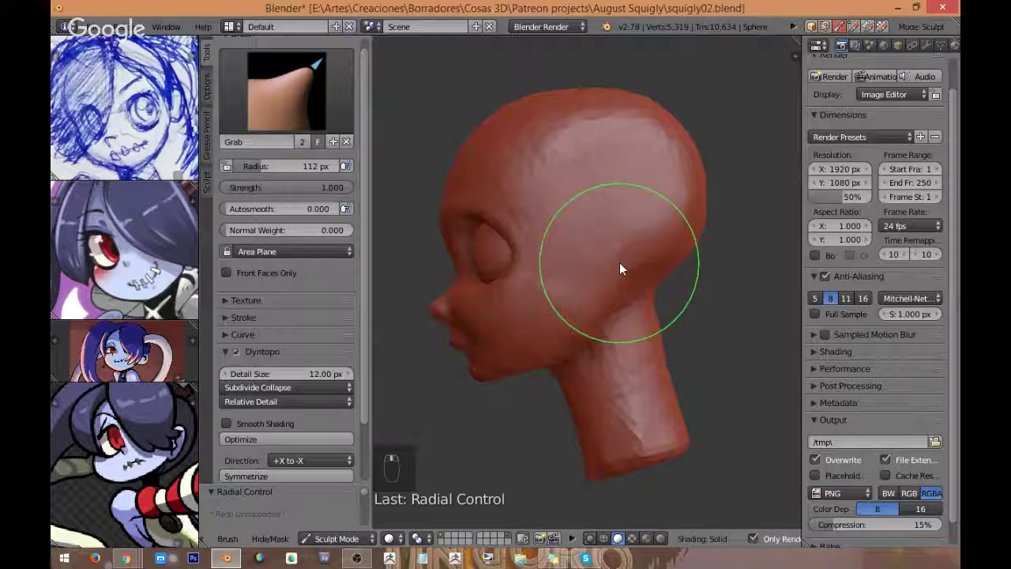
middle_click_drag(717, 28, 638, 36)
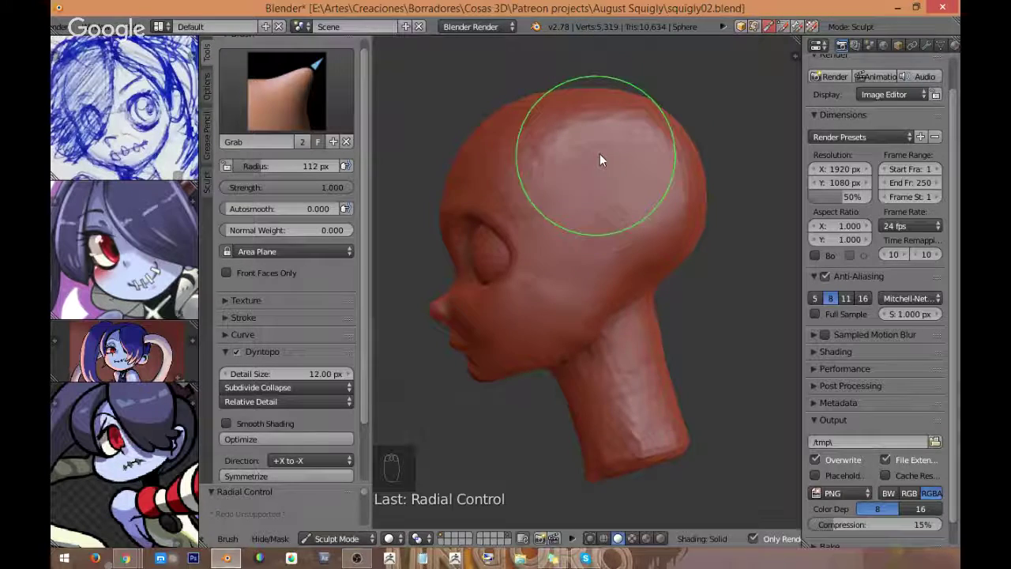
mouse_move(600, 154)
middle_mouse_down()
mouse_move(627, 144)
mouse_move(619, 199)
mouse_move(652, 204)
mouse_move(662, 293)
mouse_move(679, 195)
mouse_move(643, 275)
mouse_move(605, 273)
mouse_move(587, 286)
mouse_move(681, 271)
mouse_move(661, 304)
middle_mouse_up()
key("KP_1")
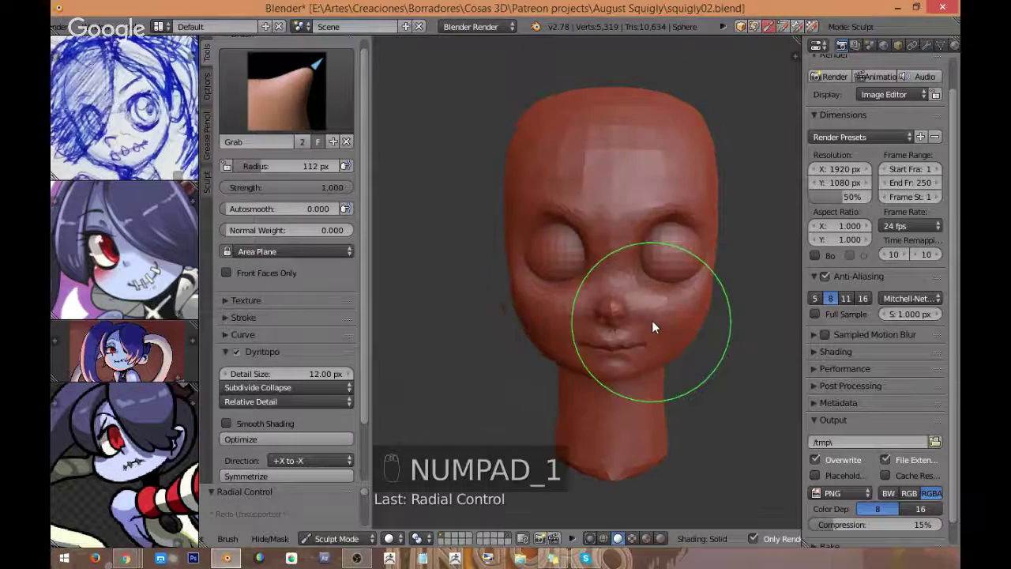
middle_click_drag(682, 207, 671, 217, "shift")
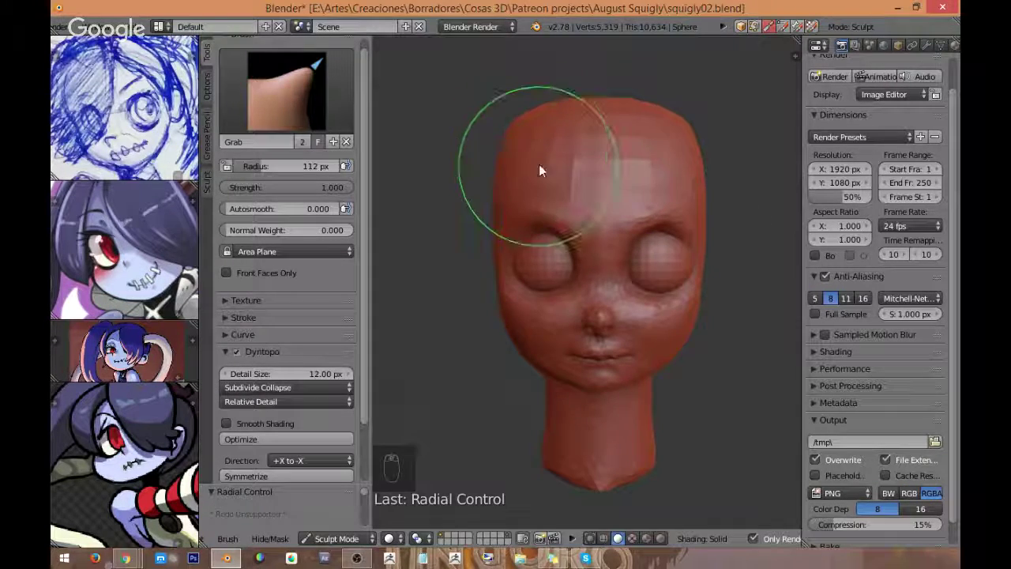
left_click_drag(539, 163, 533, 148)
key("f")
left_click(561, 134)
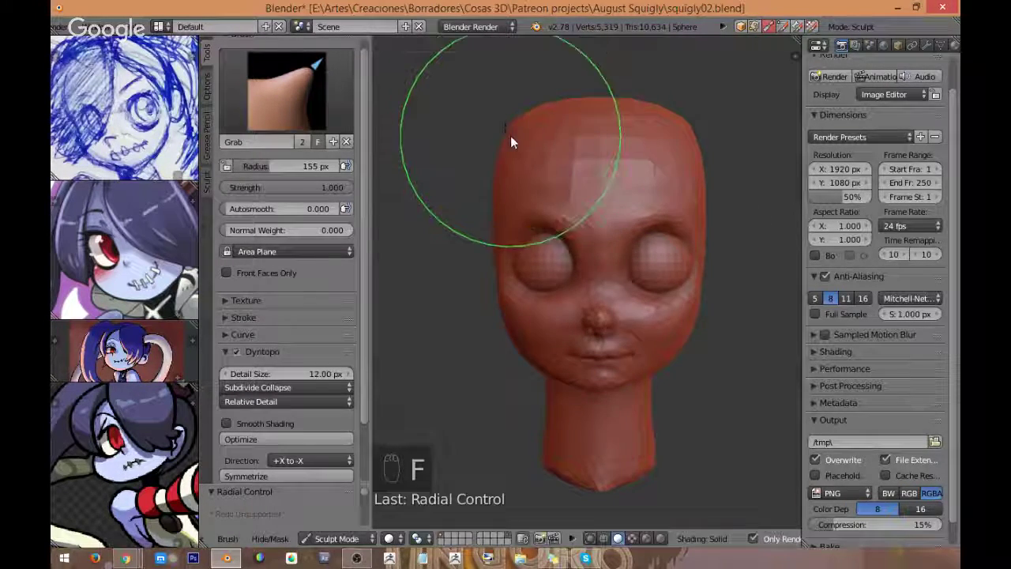
middle_click_drag(515, 147, 519, 157, "shift")
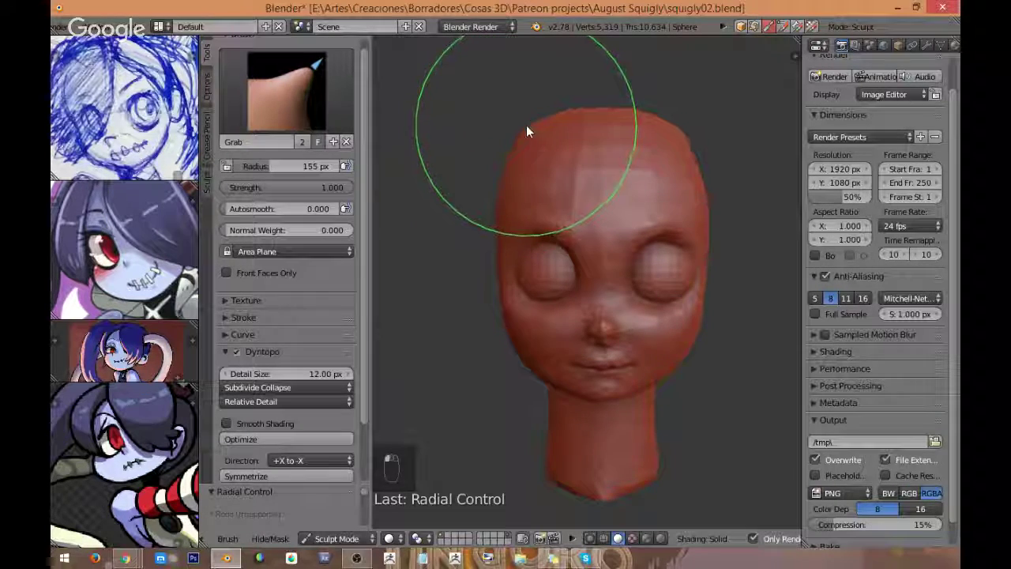
Step: Smooth the crown of the head above the forehead and check the shape from the front
mouse_move(526, 125)
middle_mouse_down()
mouse_move(536, 110)
mouse_move(535, 144)
mouse_move(545, 118)
mouse_move(630, 153)
middle_mouse_up()
middle_click_drag(544, 169, 629, 165)
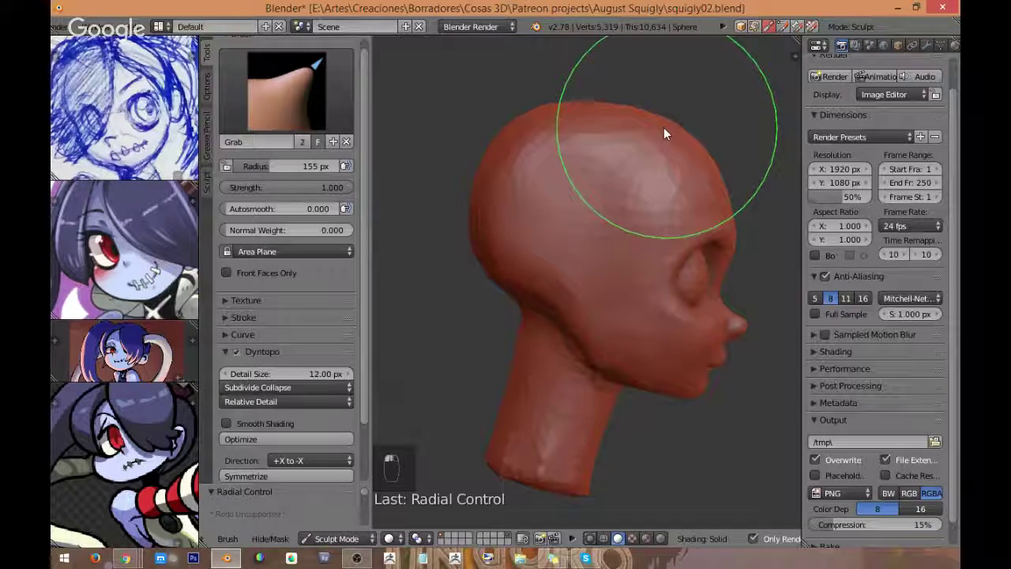
left_click_drag(620, 106, 620, 169, "shift")
middle_click_drag(702, 133, 600, 142)
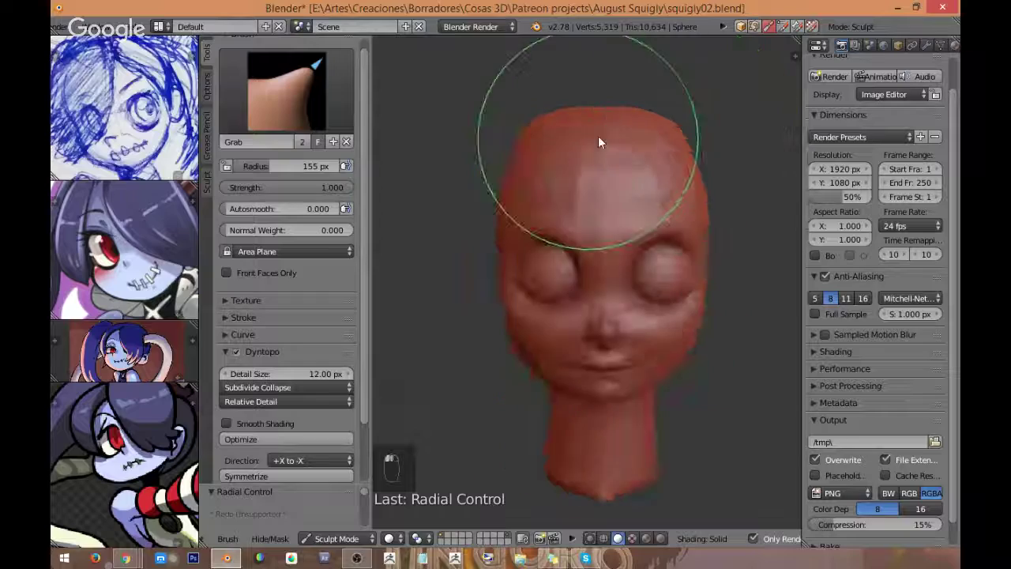
Step: Round the upper skull outline from above with the Grab brush, setting its radius to 102 px and 153 px
mouse_move(695, 165)
middle_mouse_down()
mouse_move(642, 202)
mouse_move(635, 248)
mouse_move(609, 264)
mouse_move(592, 219)
mouse_move(551, 178)
mouse_move(574, 192)
mouse_move(532, 176)
mouse_move(535, 276)
mouse_move(613, 138)
mouse_move(610, 150)
middle_mouse_up()
key("f")
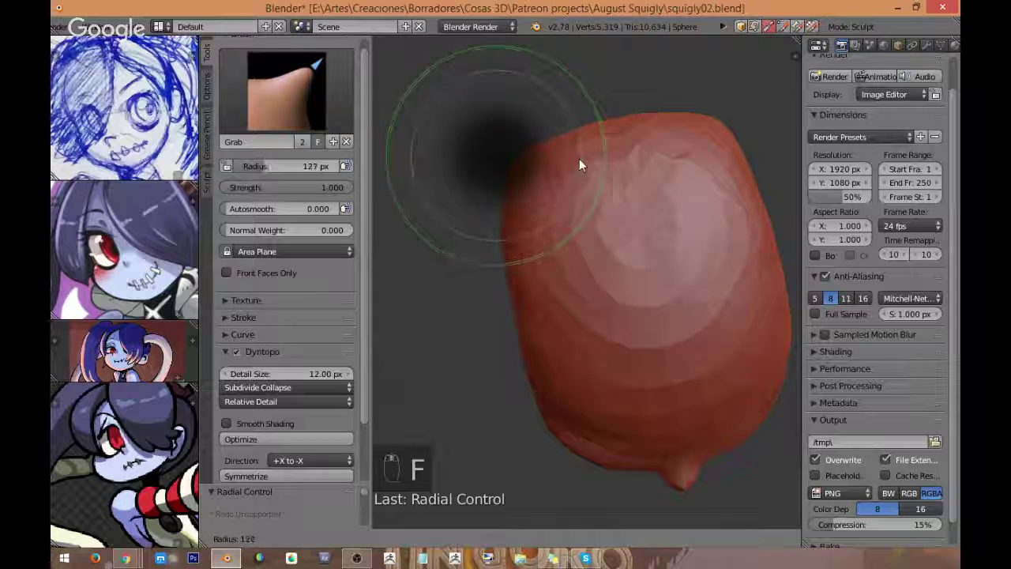
left_click(578, 159)
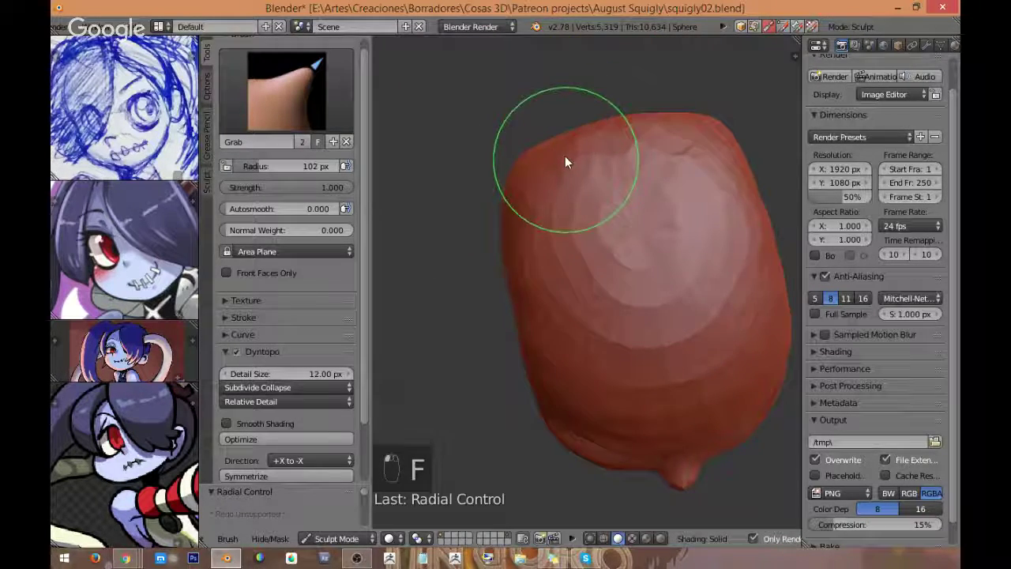
mouse_move(564, 156)
middle_mouse_down()
mouse_move(578, 168)
mouse_move(492, 227)
mouse_move(514, 213)
mouse_move(569, 223)
mouse_move(559, 204)
mouse_move(613, 151)
mouse_move(571, 207)
mouse_move(579, 198)
middle_mouse_up()
key("f")
left_click(618, 160)
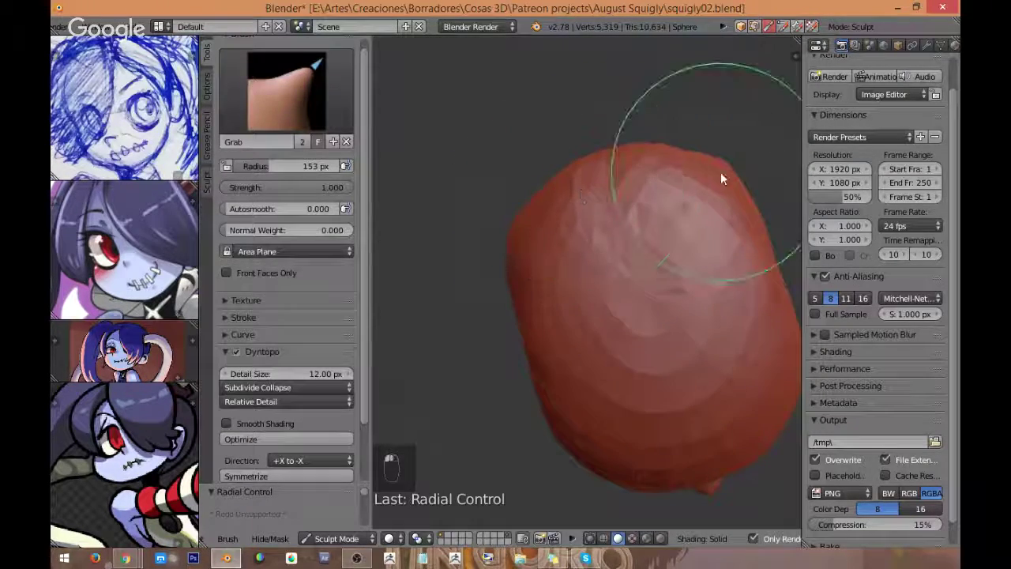
Step: Raise the crown and round the upper back of the skull in side view with the Grab brush
mouse_move(720, 171)
middle_mouse_down()
mouse_move(700, 191)
mouse_move(702, 180)
mouse_move(534, 199)
mouse_move(465, 271)
mouse_move(512, 221)
middle_mouse_up()
key("s")
key("g")
key("s")
key("g")
mouse_move(683, 219)
middle_mouse_down()
mouse_move(624, 232)
mouse_move(672, 144)
mouse_move(644, 210)
mouse_move(634, 197)
middle_mouse_up()
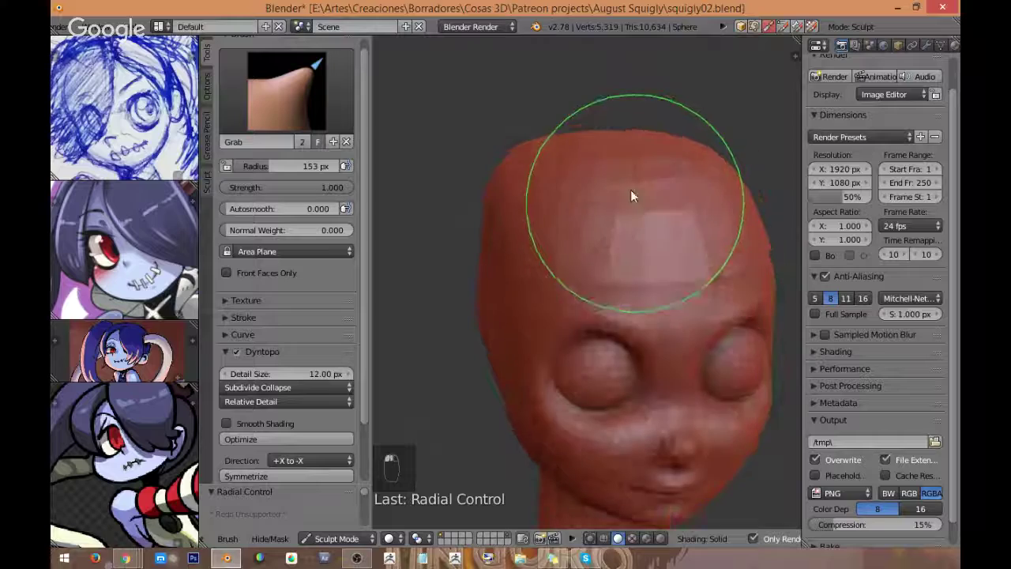
mouse_move(616, 131)
middle_mouse_down()
mouse_move(636, 165)
mouse_move(638, 155)
middle_mouse_up()
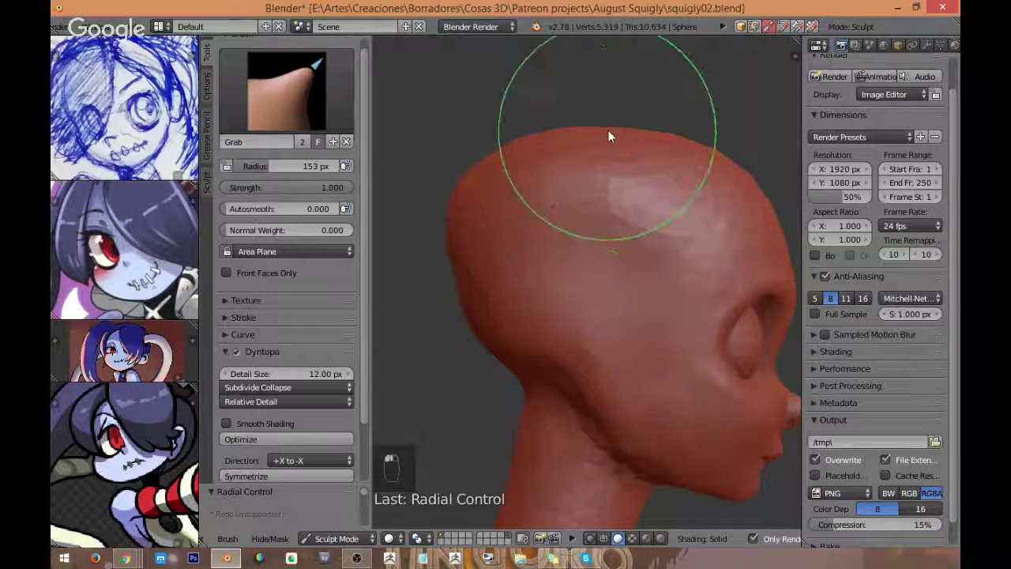
left_click_drag(622, 158, 618, 122)
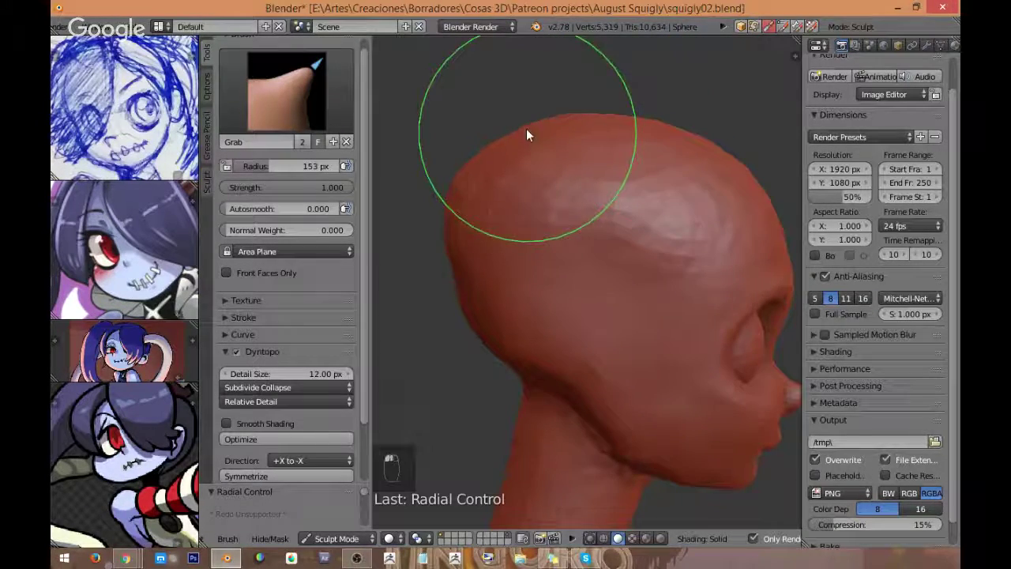
mouse_move(526, 135)
left_mouse_down()
mouse_move(451, 197)
mouse_move(440, 226)
mouse_move(446, 291)
left_mouse_up()
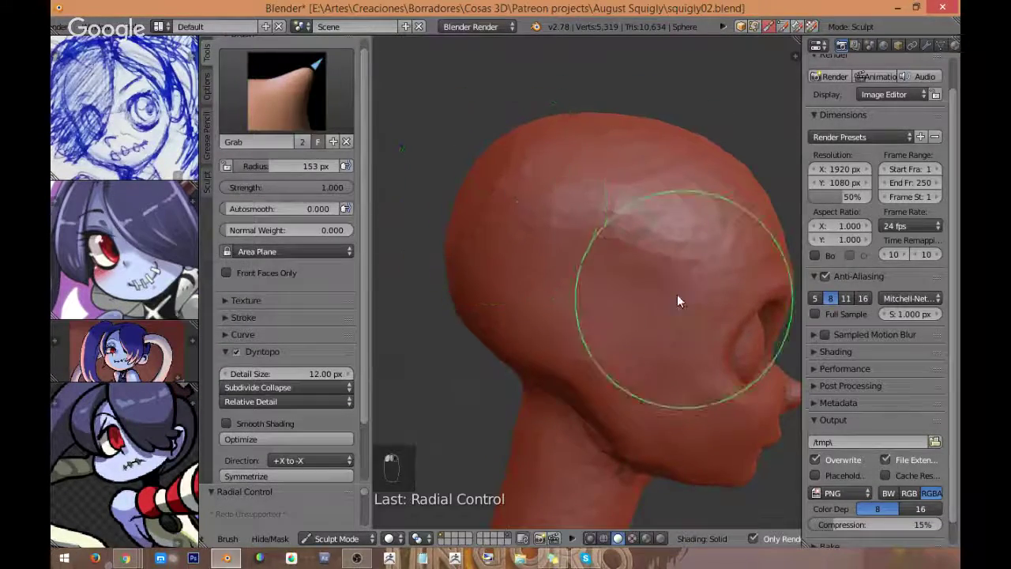
Step: Pull in the side of the face beside the eye in front view with the Grab brush
middle_click_drag(679, 296, 642, 305)
key("KP_1")
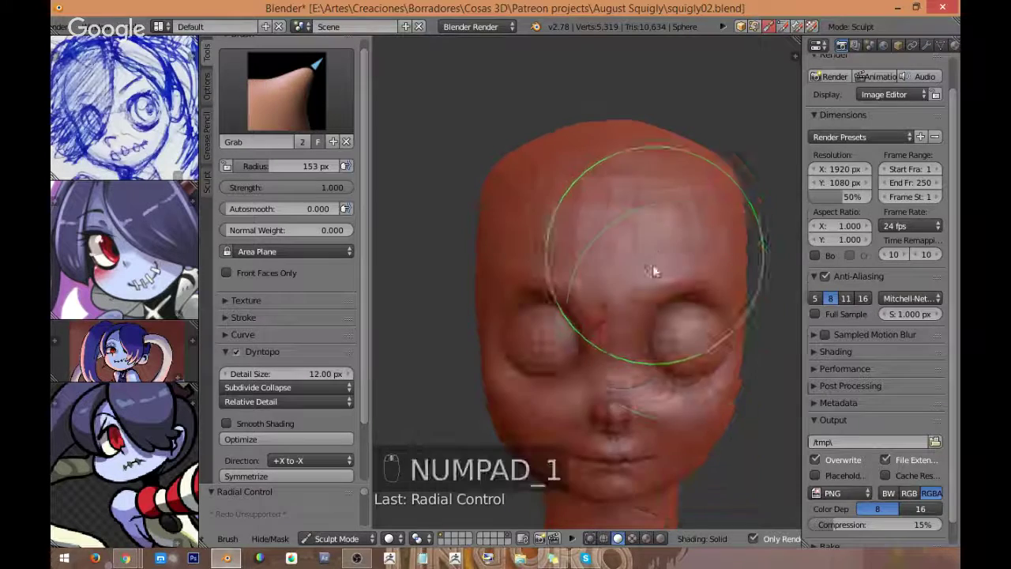
middle_click_drag(696, 264, 691, 301)
key("KP_1")
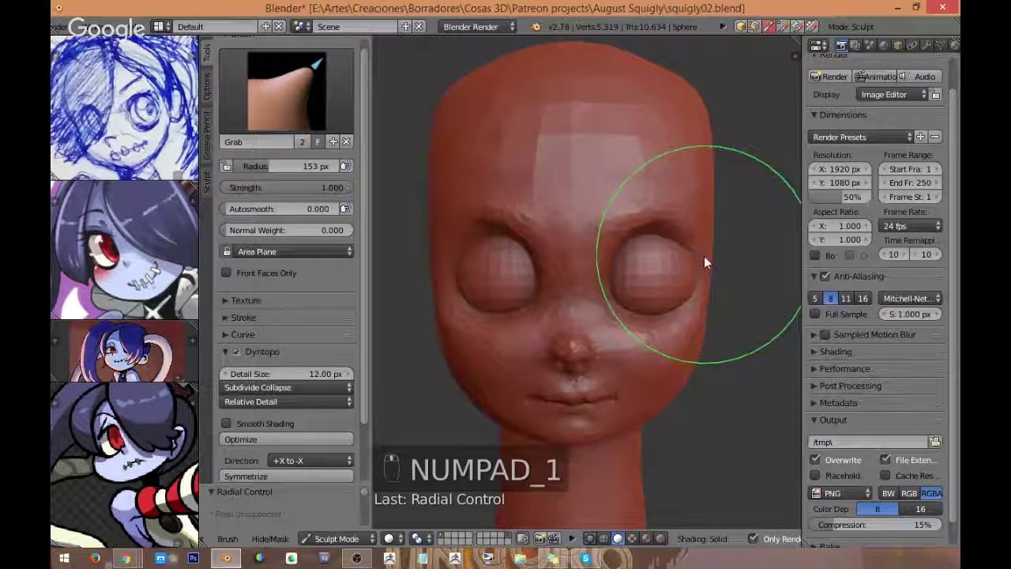
scroll(707, 268, "up", 2)
mouse_move(699, 268)
left_mouse_down()
mouse_move(656, 318)
mouse_move(640, 295)
mouse_move(674, 283)
mouse_move(643, 264)
left_mouse_up()
Step: Select the eyeball in Object Mode and move it by -0.041 along the X axis
key("Tab")
right_click(642, 267)
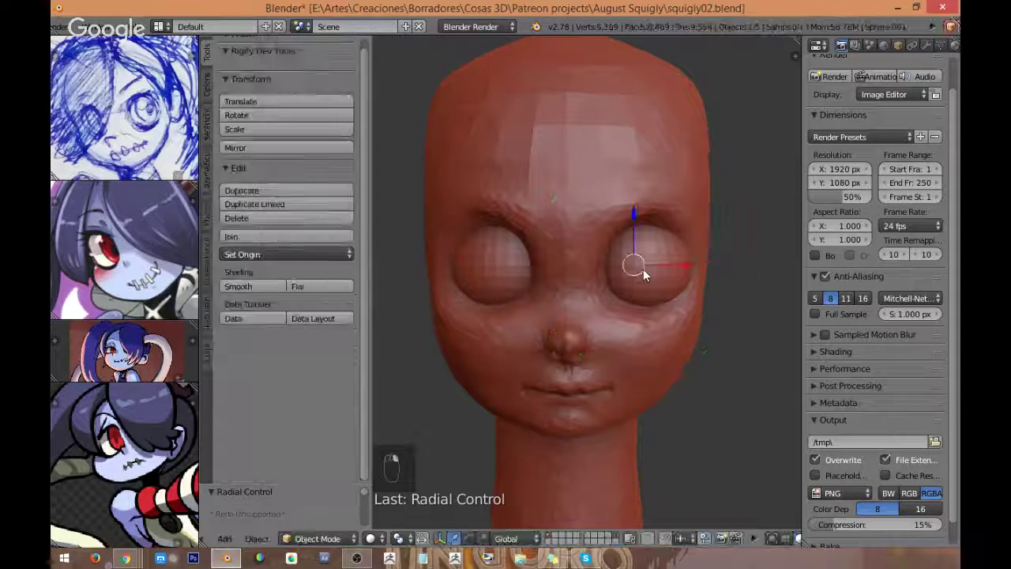
key("g")
key("x")
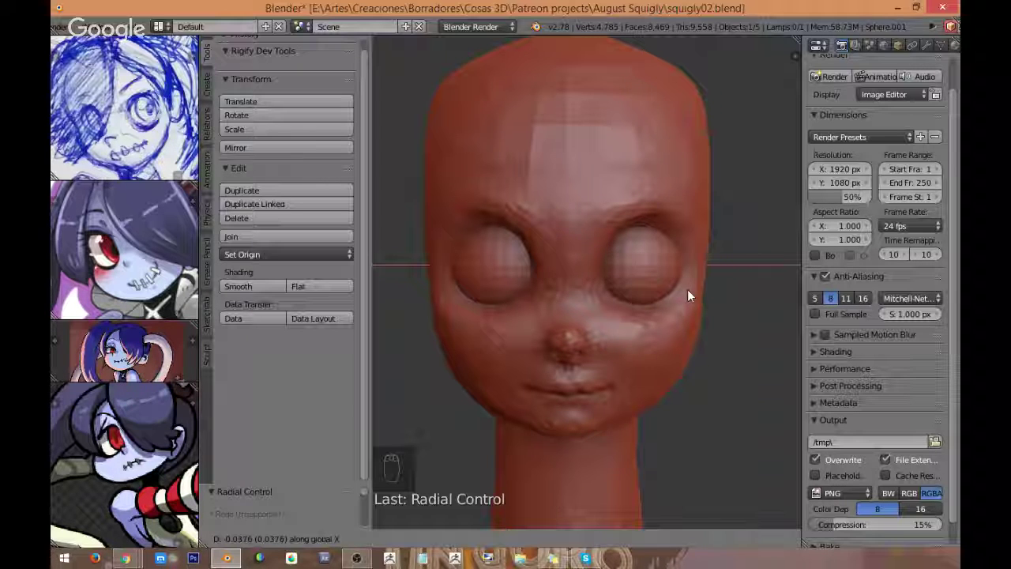
left_click(687, 296)
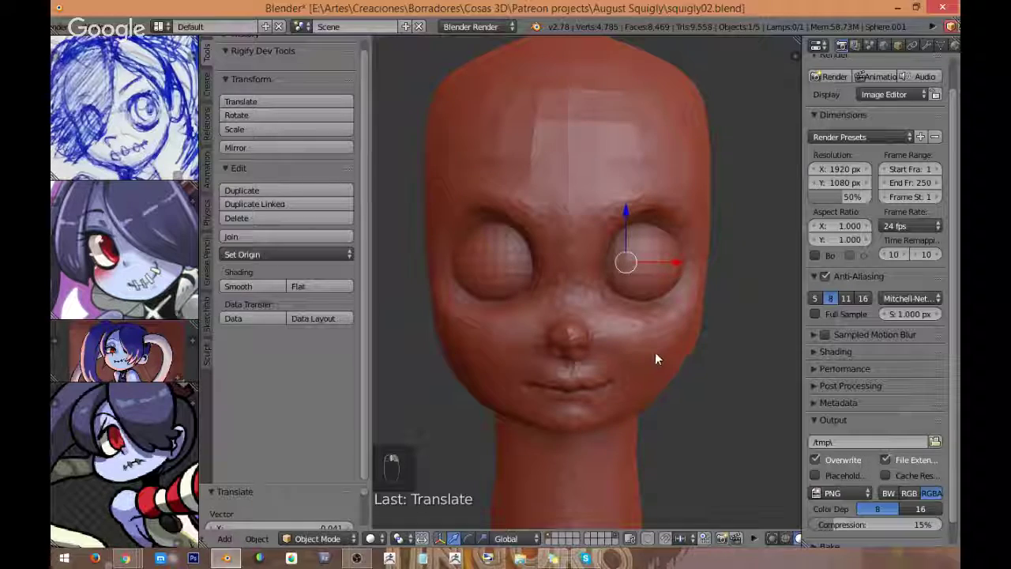
Step: Return to sculpting the head and nudge the temple beside the eye inward in front view
right_click(655, 351)
key("Tab")
mouse_move(720, 368)
middle_mouse_down()
mouse_move(708, 327)
mouse_move(661, 350)
mouse_move(737, 345)
mouse_move(714, 339)
middle_mouse_up()
key("KP_1")
scroll(701, 331, "up", 3)
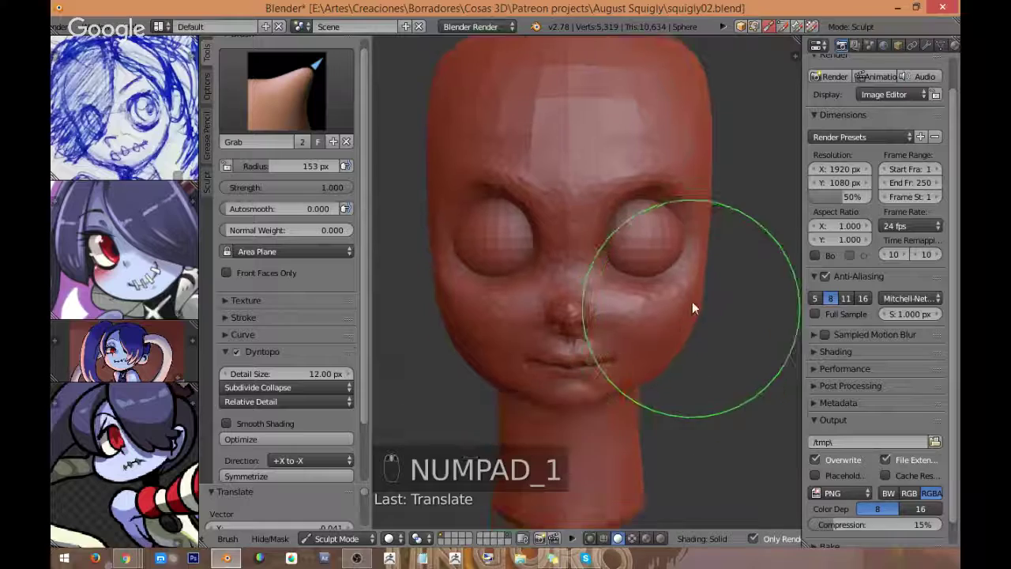
scroll(704, 218, "down", 4)
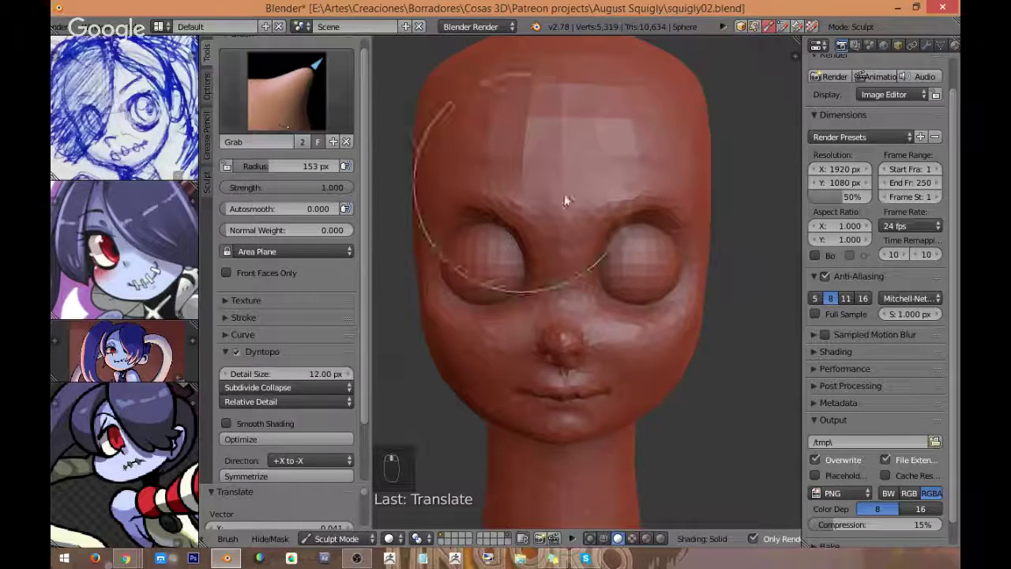
left_click_drag(698, 269, 690, 271)
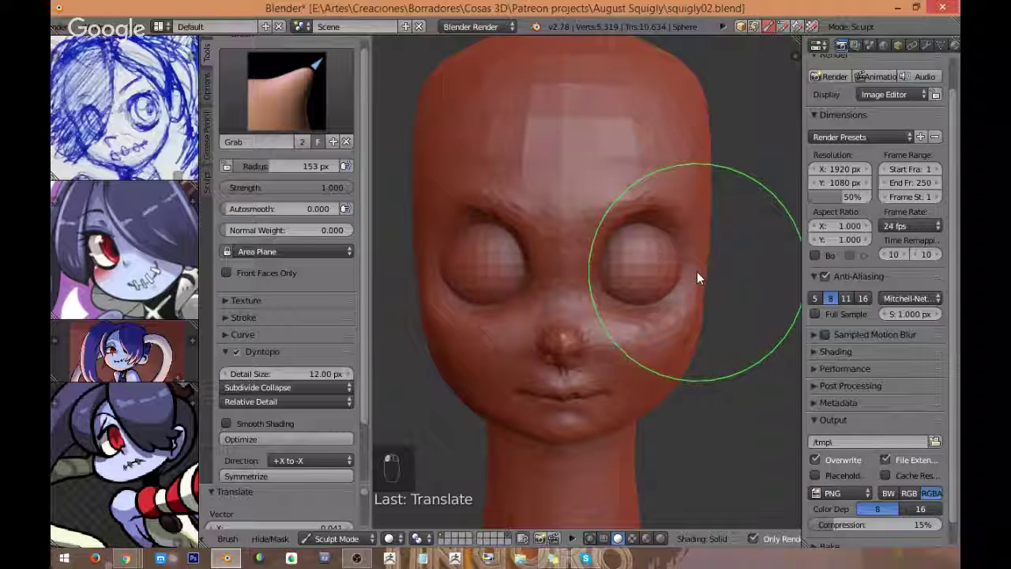
Step: Inspect the head's profile and the eye area from the side and the front
mouse_move(689, 259)
middle_mouse_down()
mouse_move(624, 368)
mouse_move(590, 340)
mouse_move(519, 348)
middle_mouse_up()
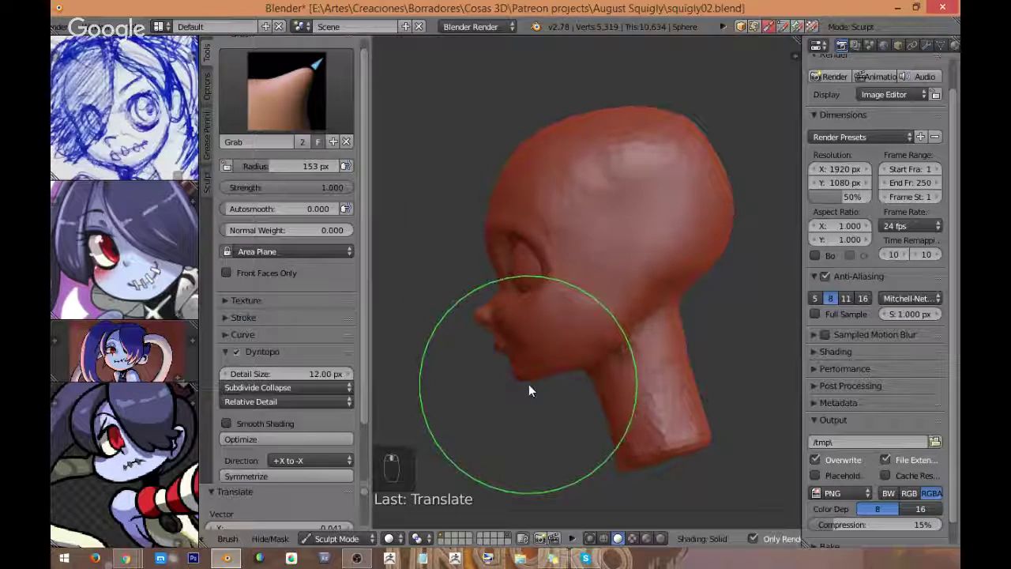
mouse_move(529, 386)
middle_mouse_down()
mouse_move(510, 358)
mouse_move(679, 372)
mouse_move(655, 297)
middle_mouse_up()
key("KP_1")
scroll(643, 237, "up", 5)
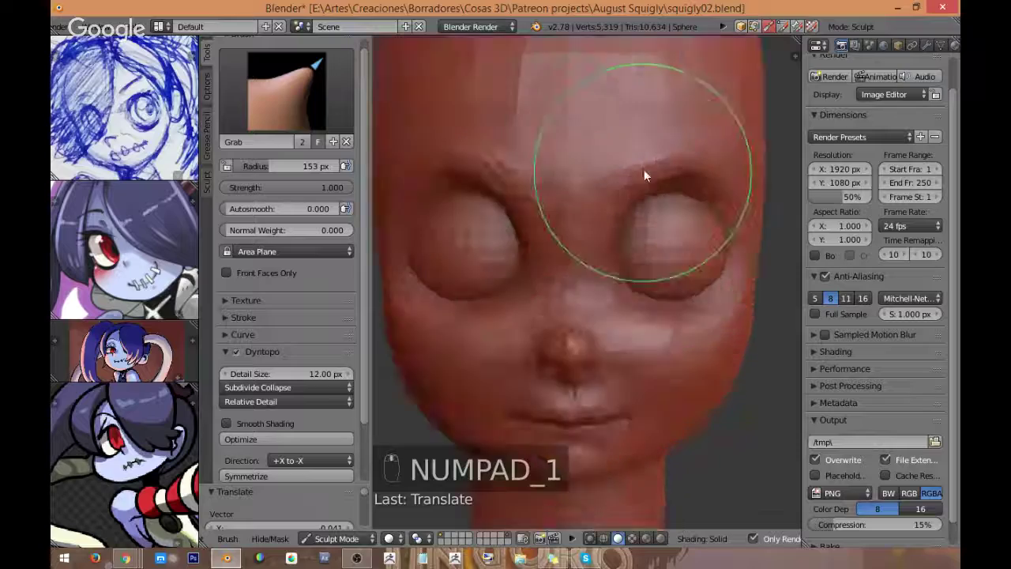
mouse_move(656, 253)
middle_mouse_down()
mouse_move(622, 271)
mouse_move(632, 297)
mouse_move(614, 260)
mouse_move(596, 259)
mouse_move(641, 250)
middle_mouse_up()
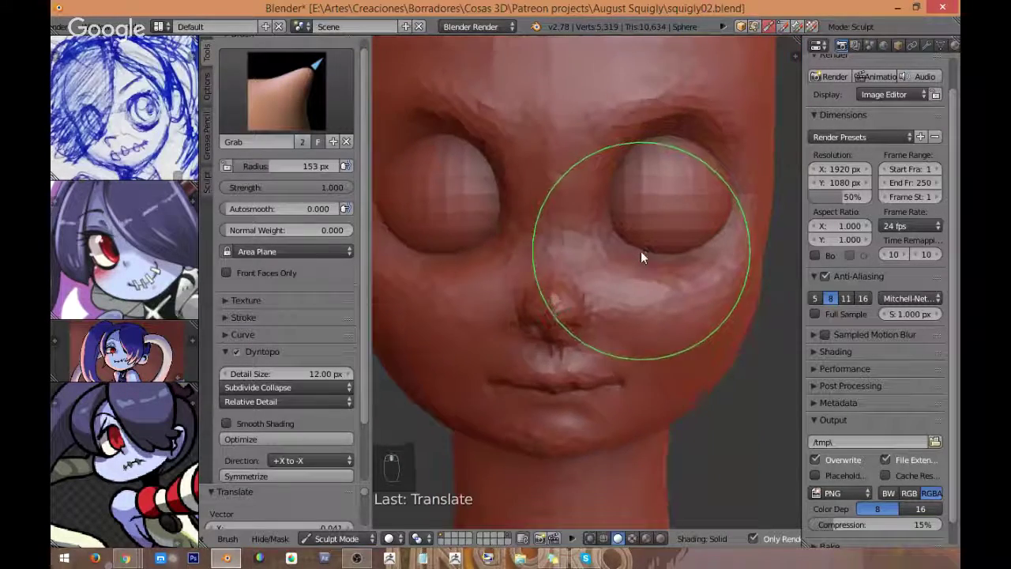
key("KP_1")
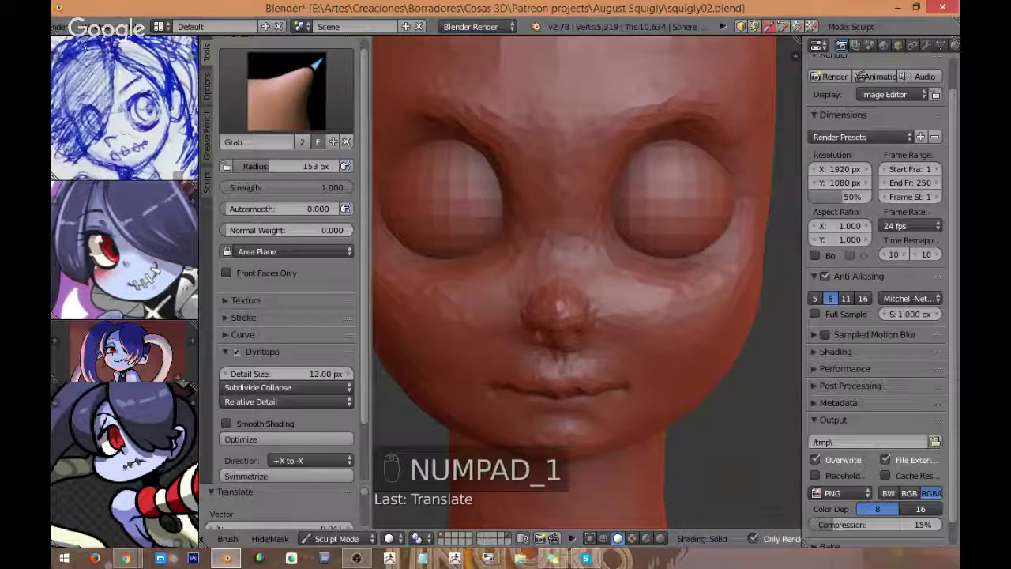
scroll(93, 29, "up", 5)
Step: Save the scene as the new version squigly03.blend
left_click(93, 29)
left_click(138, 147)
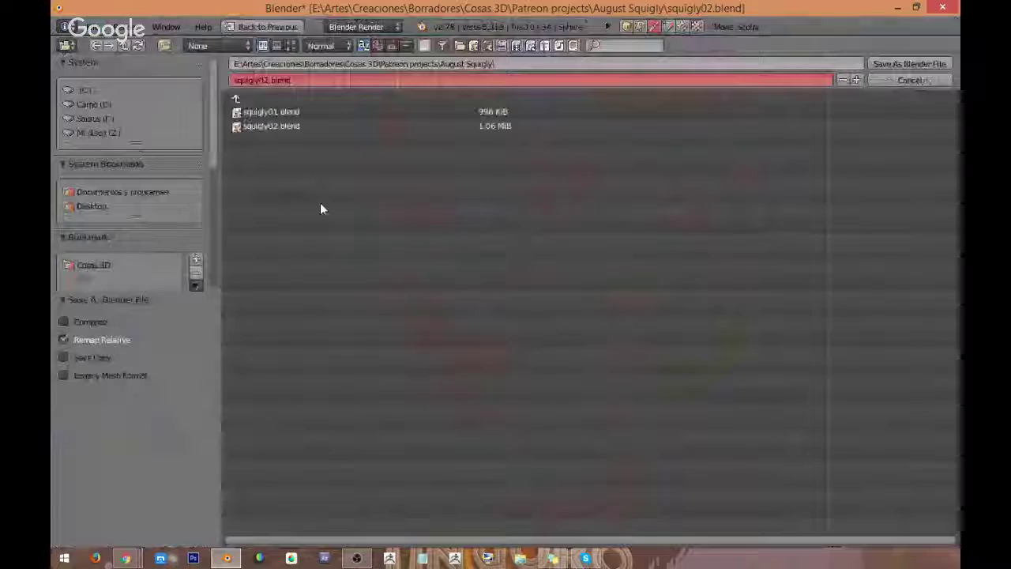
key("KP_Add")
left_click(880, 63)
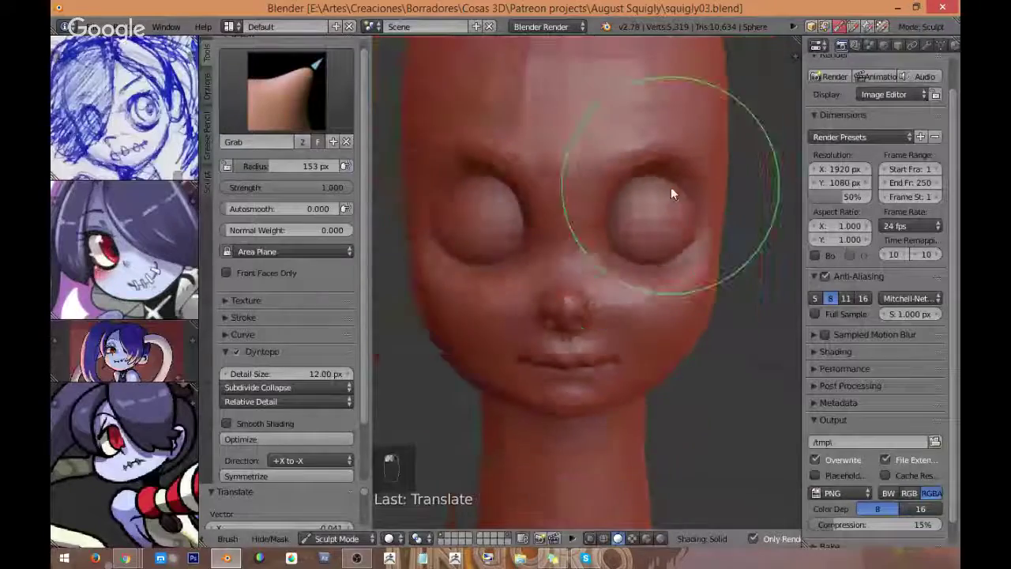
Step: Switch to the Clay Strips brush and set its radius to 43 px for sculpting around the eye
scroll(599, 253, "up", 4)
mouse_move(599, 252)
middle_mouse_down()
mouse_move(626, 207)
mouse_move(594, 216)
middle_mouse_up()
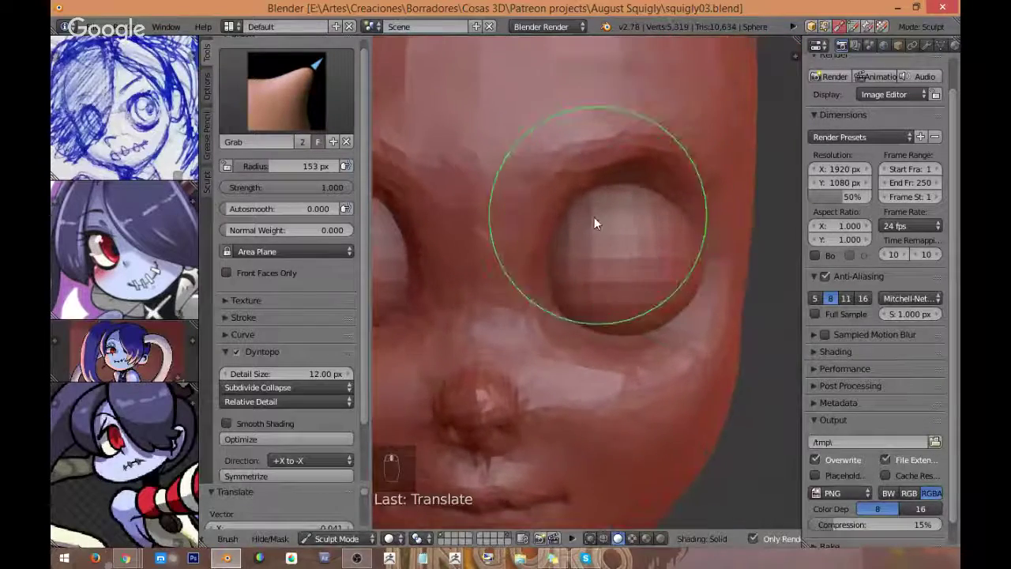
left_click(287, 98)
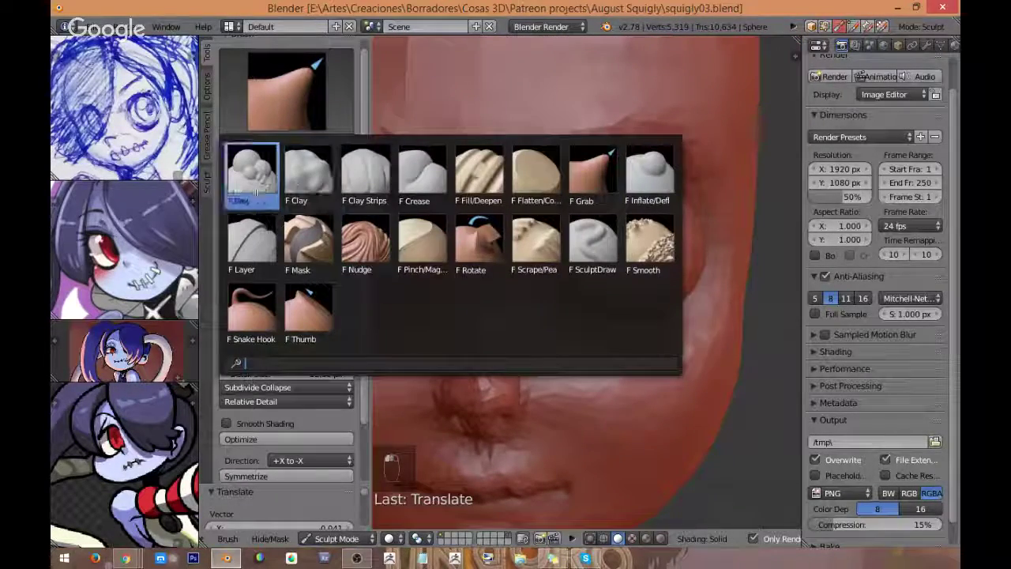
left_click(355, 190)
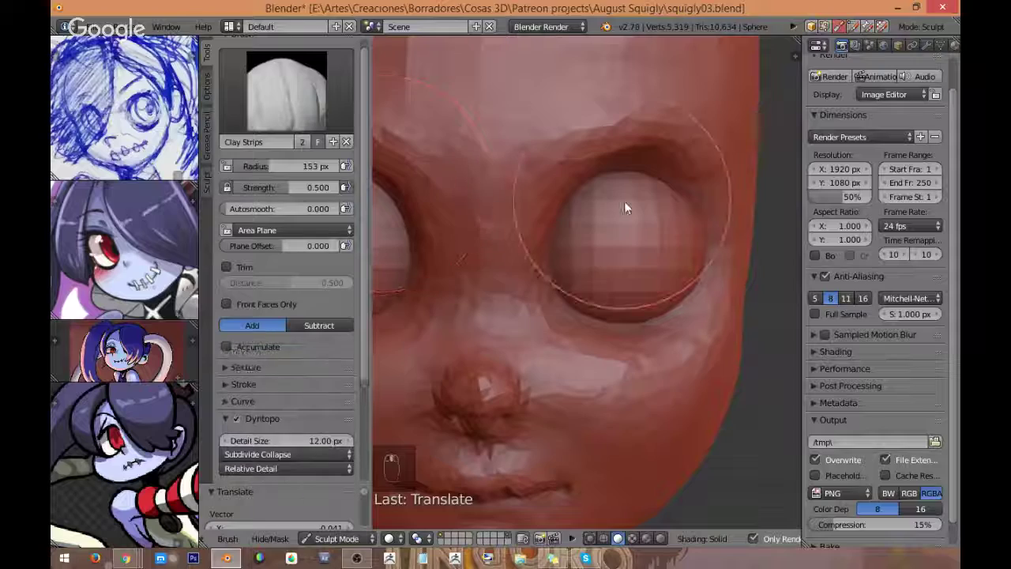
scroll(623, 205, "up", 2)
key("f")
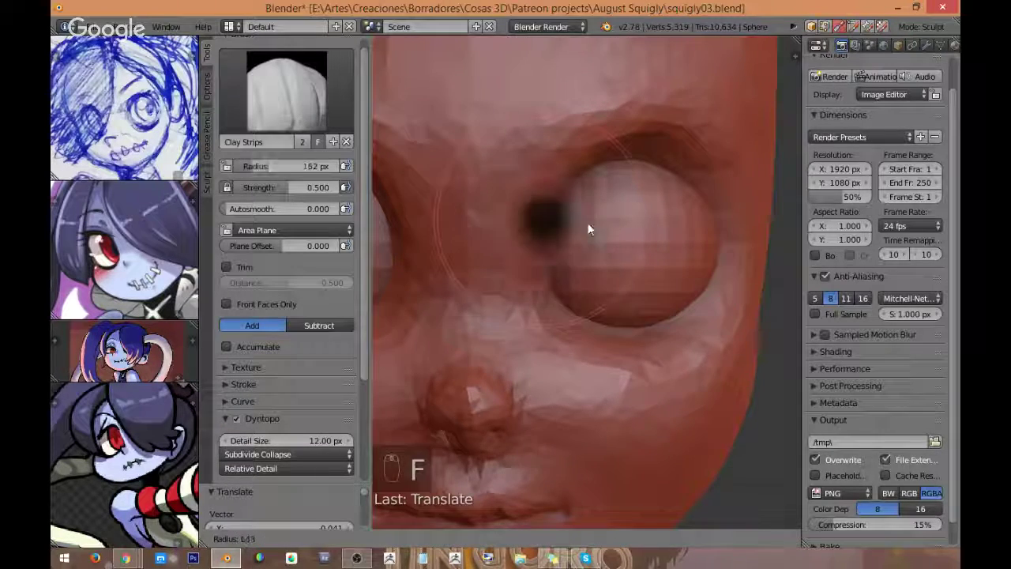
left_click(572, 222)
Step: Try a Clay Strips stroke along the inner and upper rim of the eye socket, and undo it
middle_click_drag(572, 222, 566, 181)
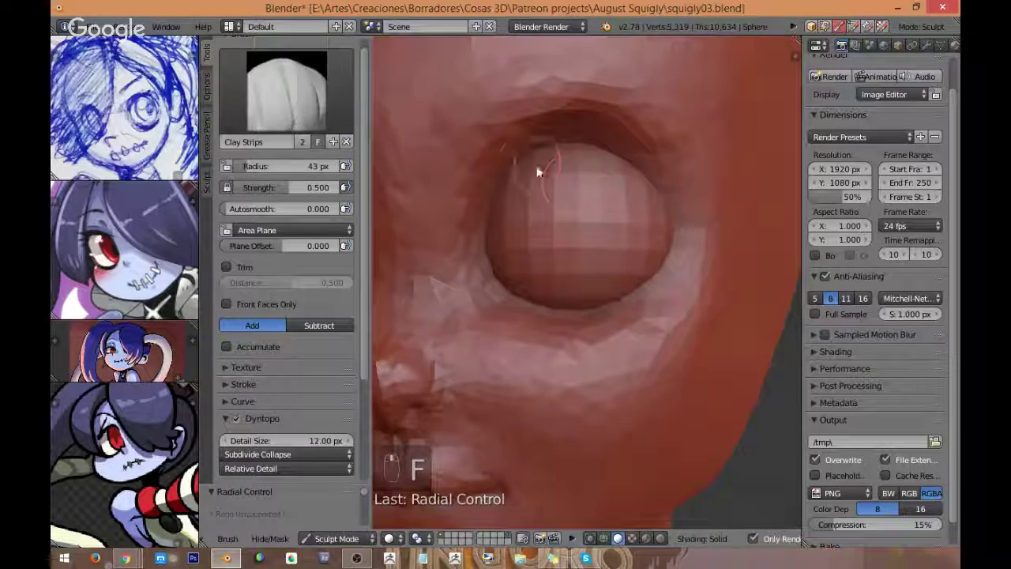
middle_click_drag(495, 251, 548, 253)
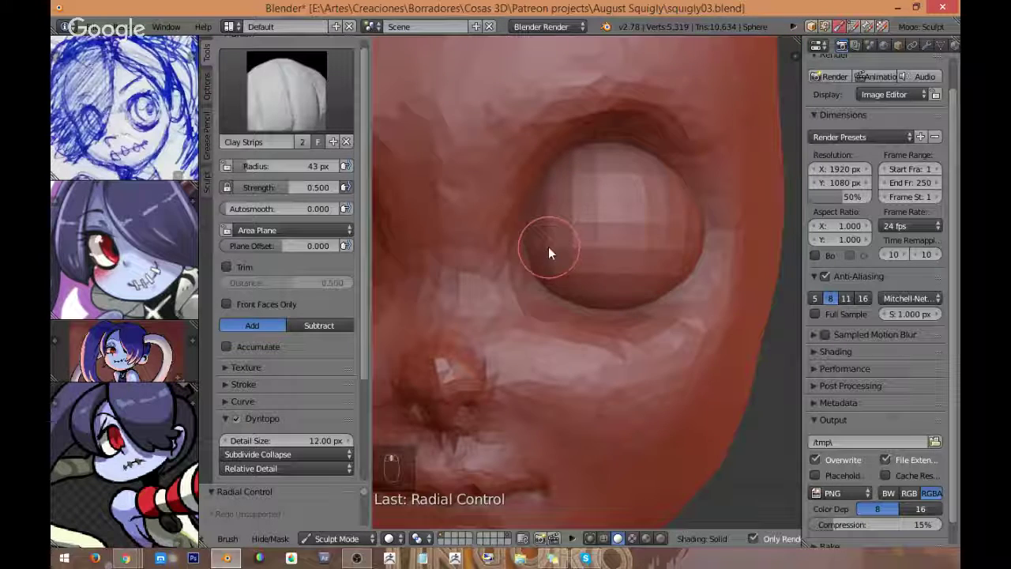
mouse_move(525, 259)
left_mouse_down()
mouse_move(556, 201)
mouse_move(543, 207)
mouse_move(672, 175)
mouse_move(593, 154)
left_mouse_up()
scroll(671, 205, "down", 2)
key("ctrl+z")
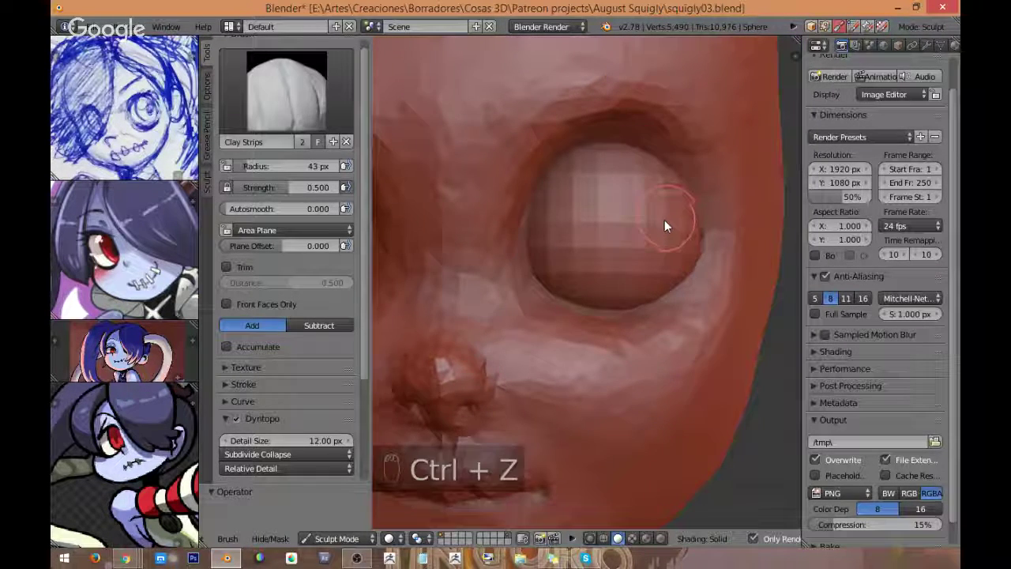
key("ctrl+z")
Step: Switch to Object Mode and duplicate the eyeball in place, leaving the copy unmoved
scroll(648, 251, "down", 5)
mouse_move(604, 297)
middle_mouse_down()
mouse_move(647, 296)
mouse_move(609, 299)
mouse_move(701, 330)
mouse_move(563, 471)
middle_mouse_up()
key("KP_1")
left_click(337, 538)
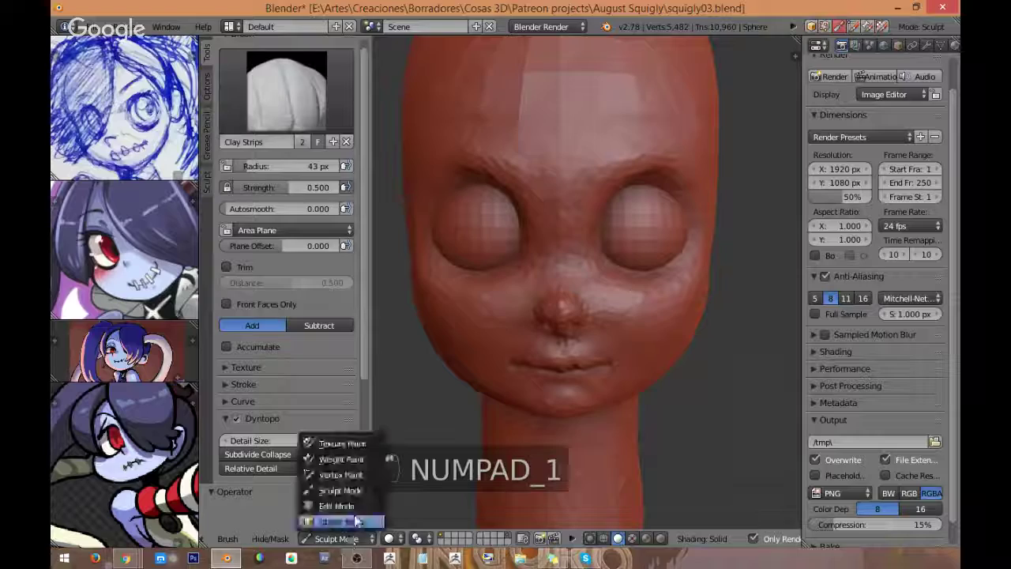
left_click(338, 522)
mouse_move(644, 208)
middle_mouse_down("shift")
mouse_move(641, 254)
mouse_move(675, 257)
mouse_move(642, 323)
mouse_move(639, 309)
middle_mouse_up("shift")
key("KP_3")
scroll(634, 308, "up", 2)
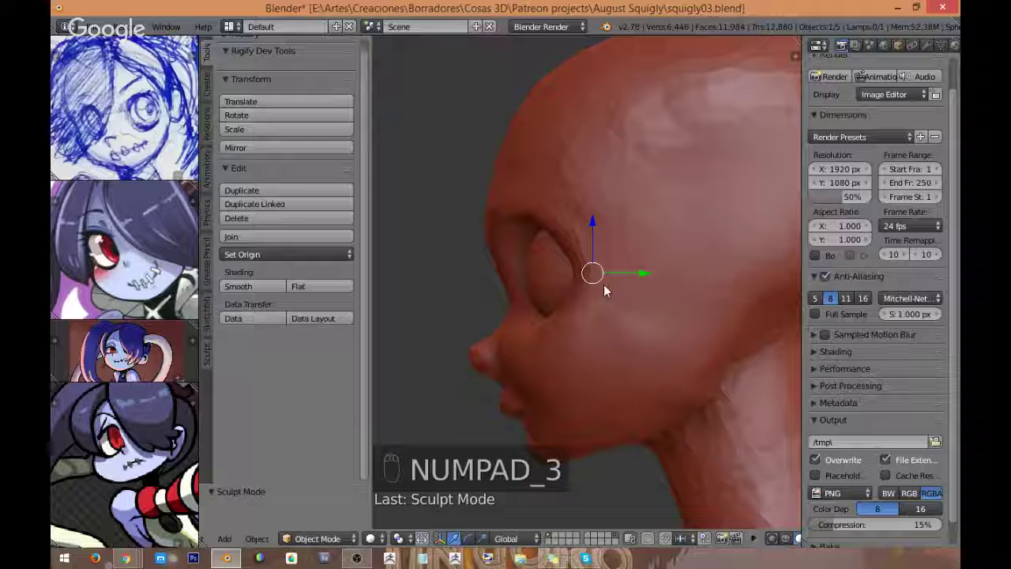
key("shift+d")
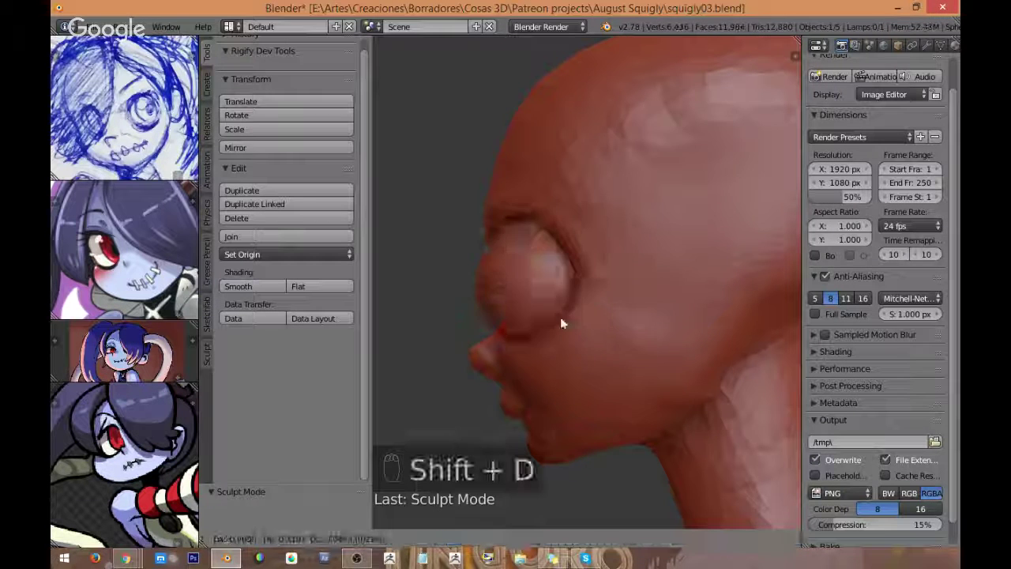
right_click(535, 308)
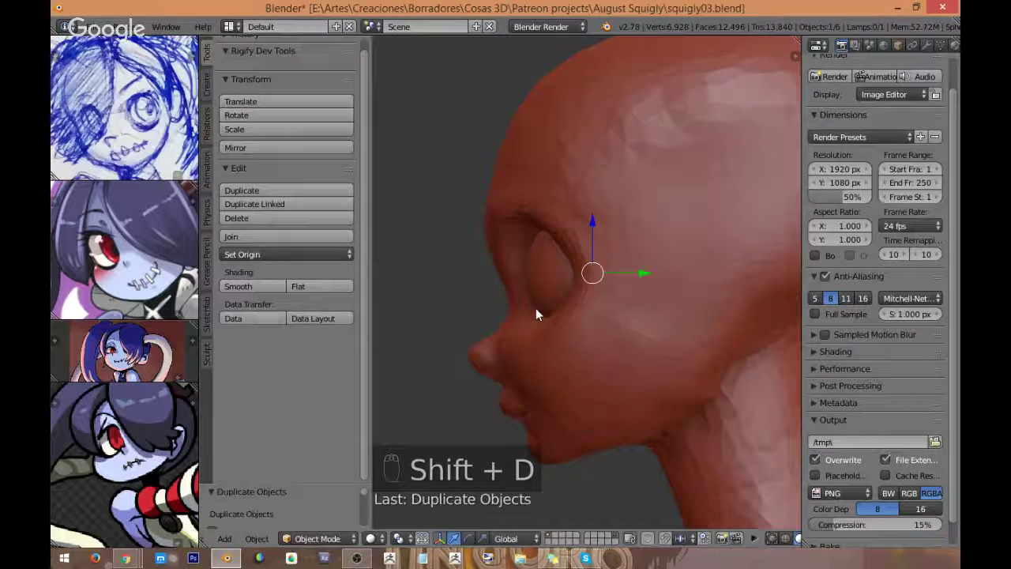
right_click_drag(449, 289, 542, 323)
key("y")
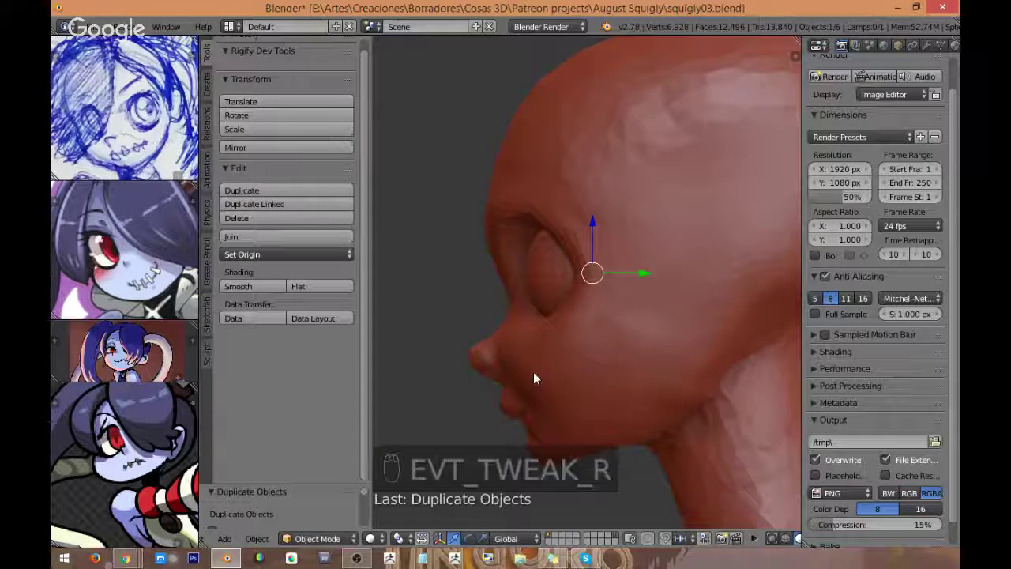
Step: Isolate the duplicated eyeball in local view and show it from the front
key("KP_Divide")
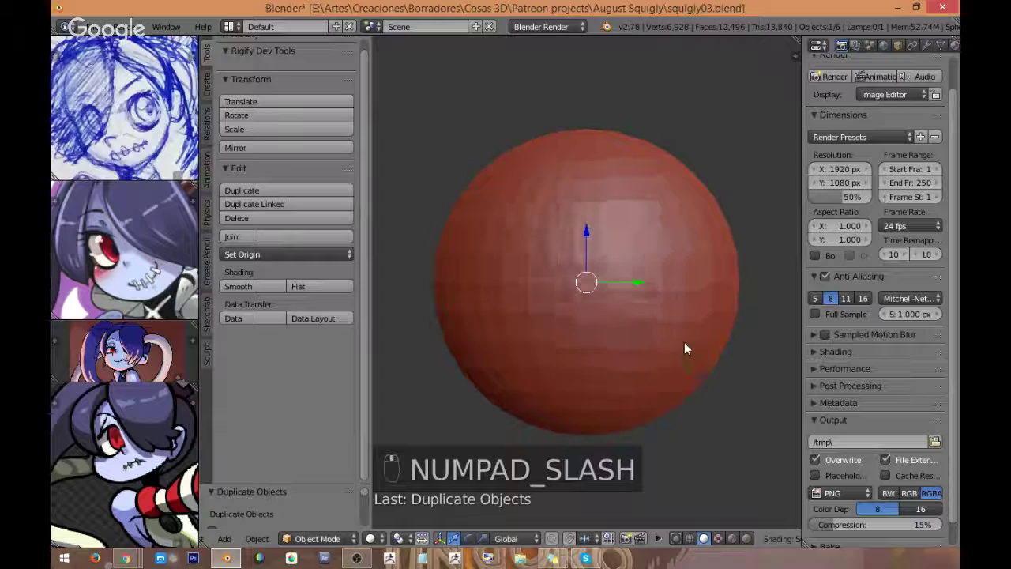
key("KP_1")
scroll(667, 327, "down", 3)
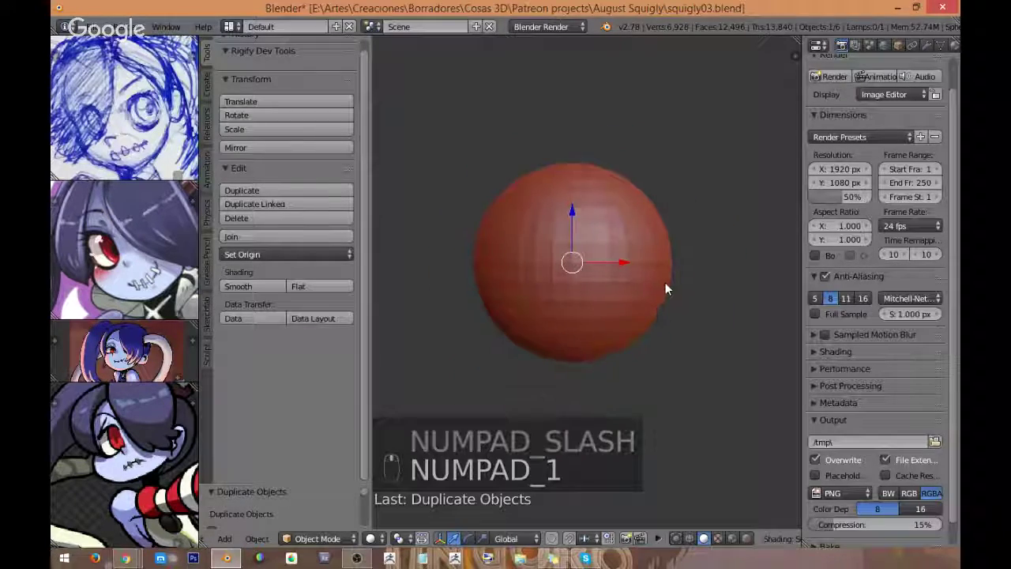
Step: Delete the lower half of the duplicated eyeball's faces, return to Object Mode in solid shading and show its modifier settings
key("Tab")
key("z")
key("ctrl+Tab")
left_click(632, 327)
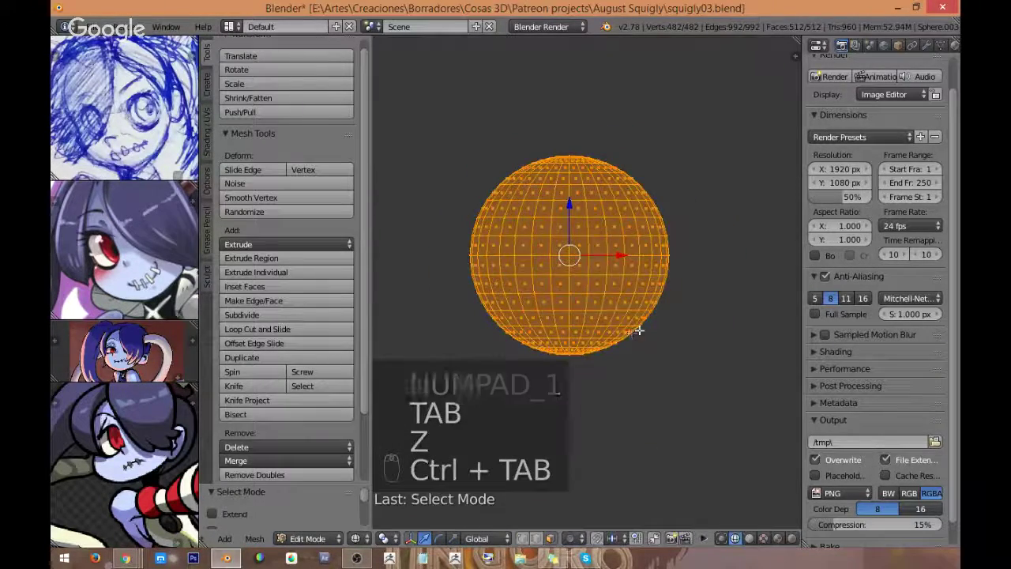
key("a")
mouse_move(722, 271)
left_mouse_down("ctrl")
mouse_move(451, 262)
mouse_move(650, 350)
left_mouse_up("ctrl")
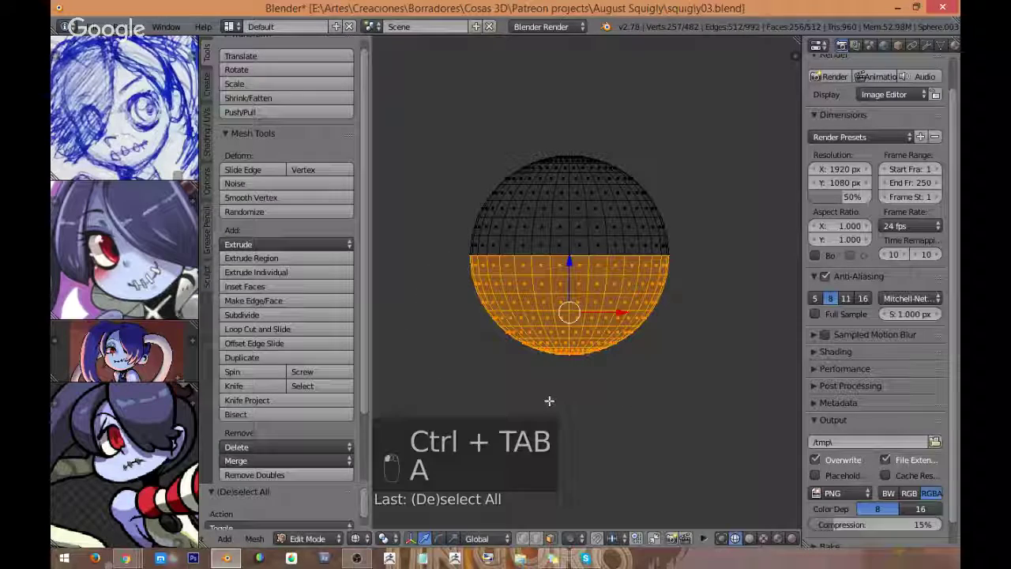
key("x")
left_click(553, 345)
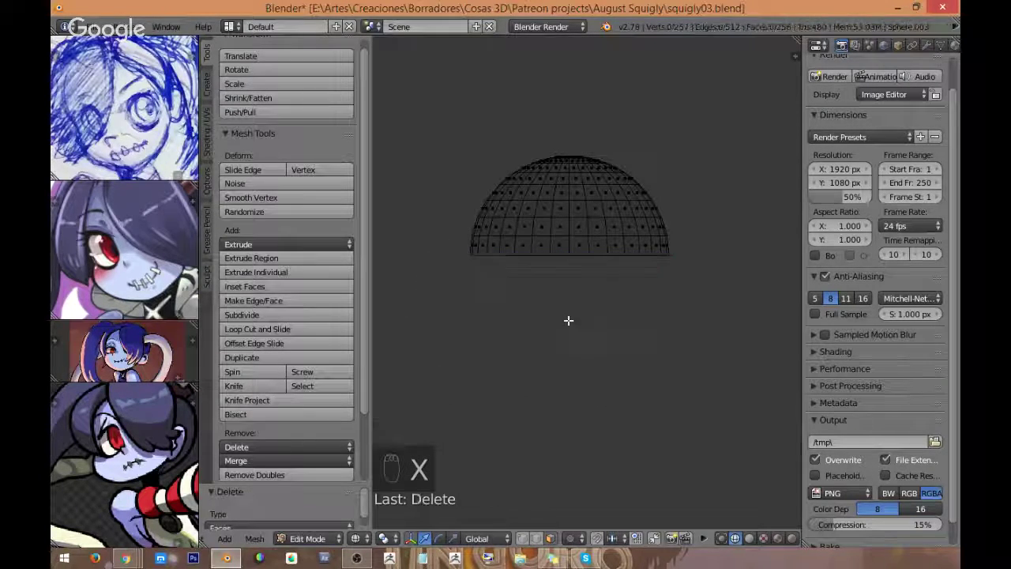
key("Tab")
key("KP_1")
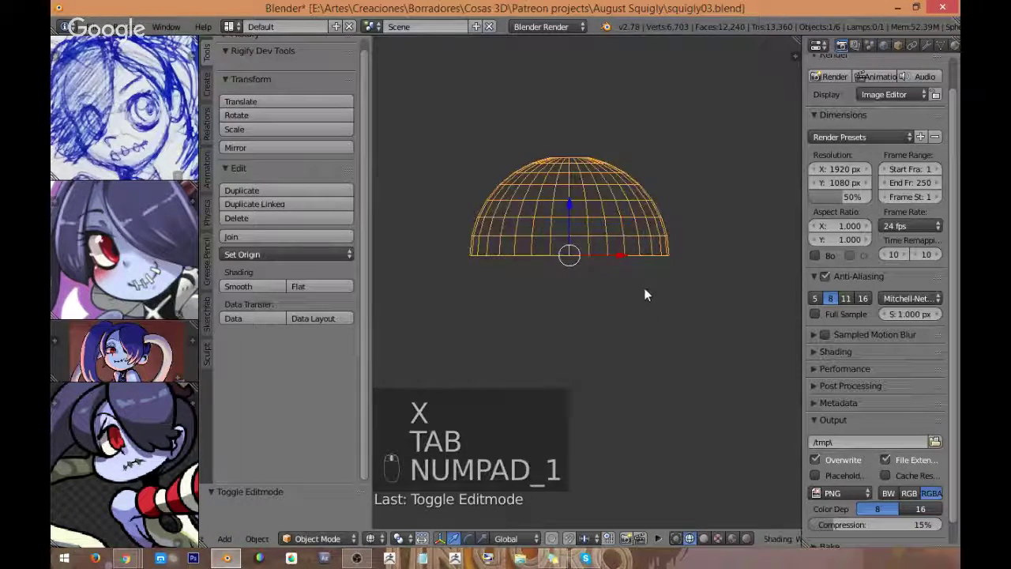
key("z")
left_click(926, 45)
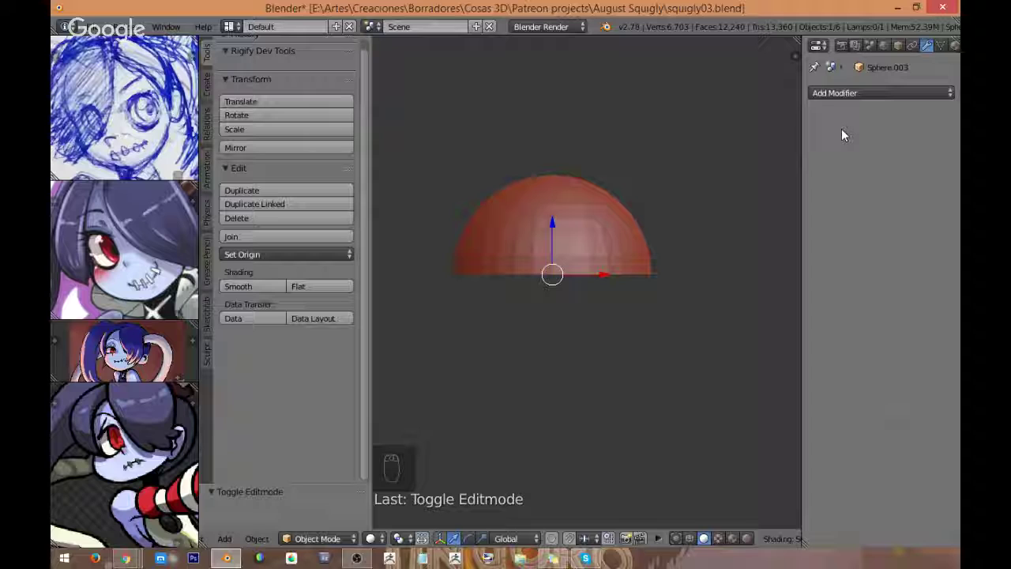
left_click(869, 93)
left_click(894, 79)
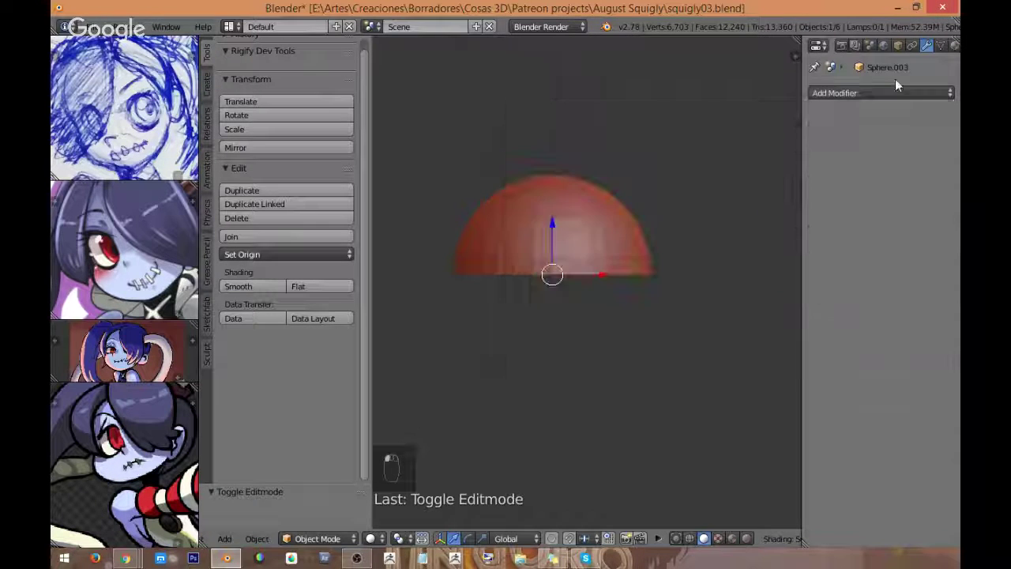
left_click(875, 93)
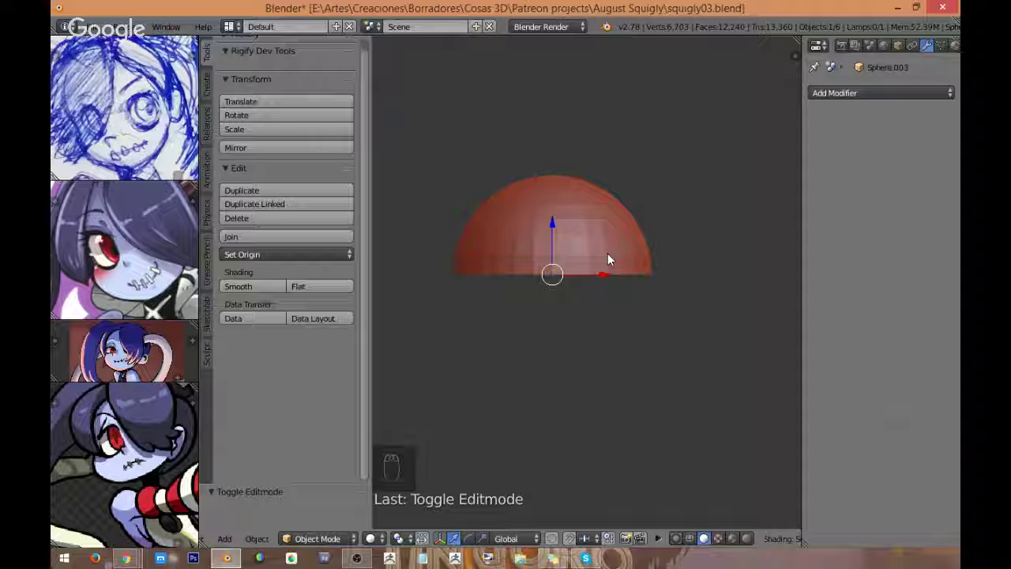
middle_click_drag(628, 257, 628, 287, "shift")
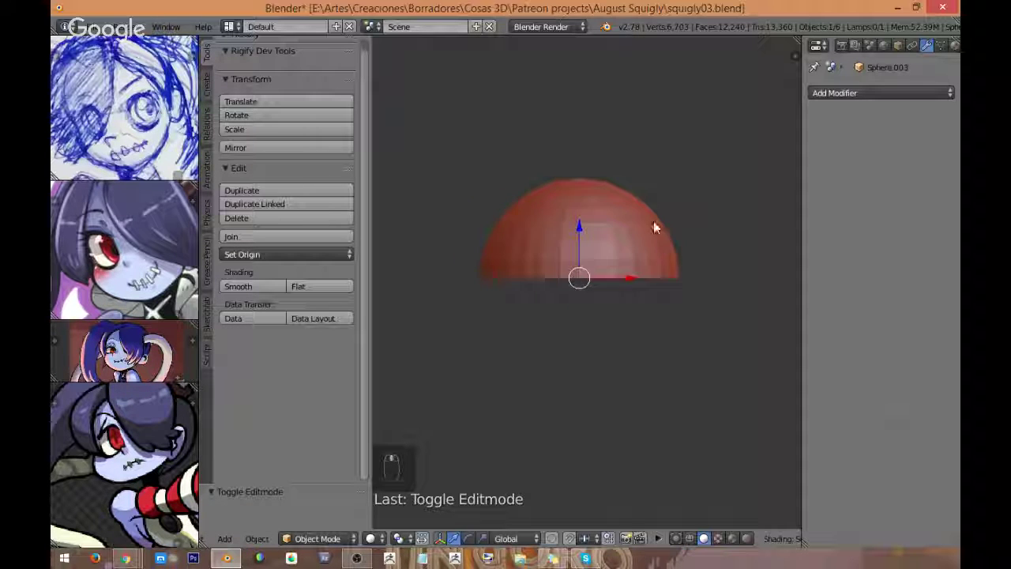
middle_click_drag(614, 244, 632, 261, "shift")
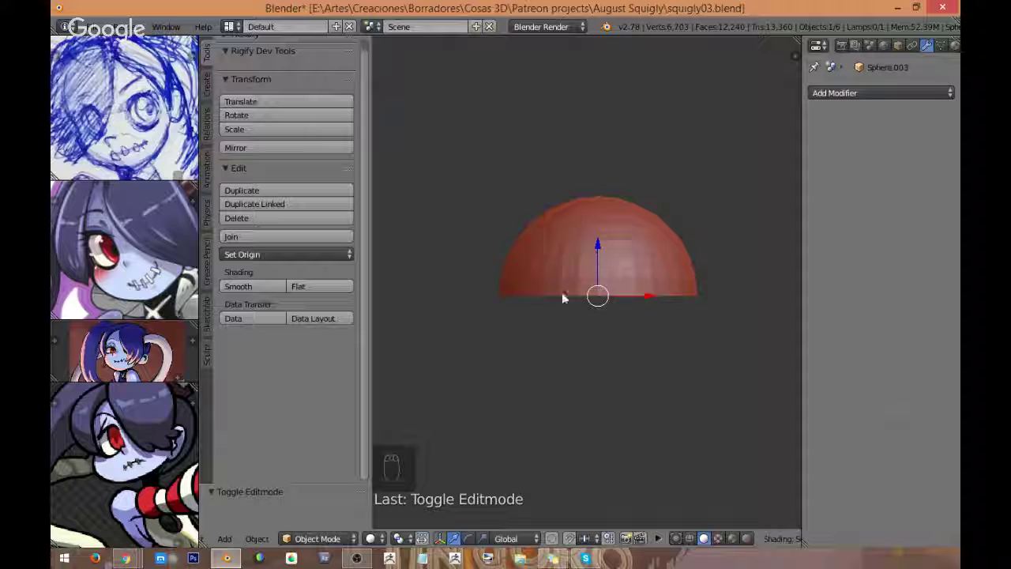
mouse_move(634, 259)
middle_mouse_down()
mouse_move(645, 235)
mouse_move(644, 257)
mouse_move(690, 198)
mouse_move(603, 289)
mouse_move(637, 271)
mouse_move(637, 224)
middle_mouse_up()
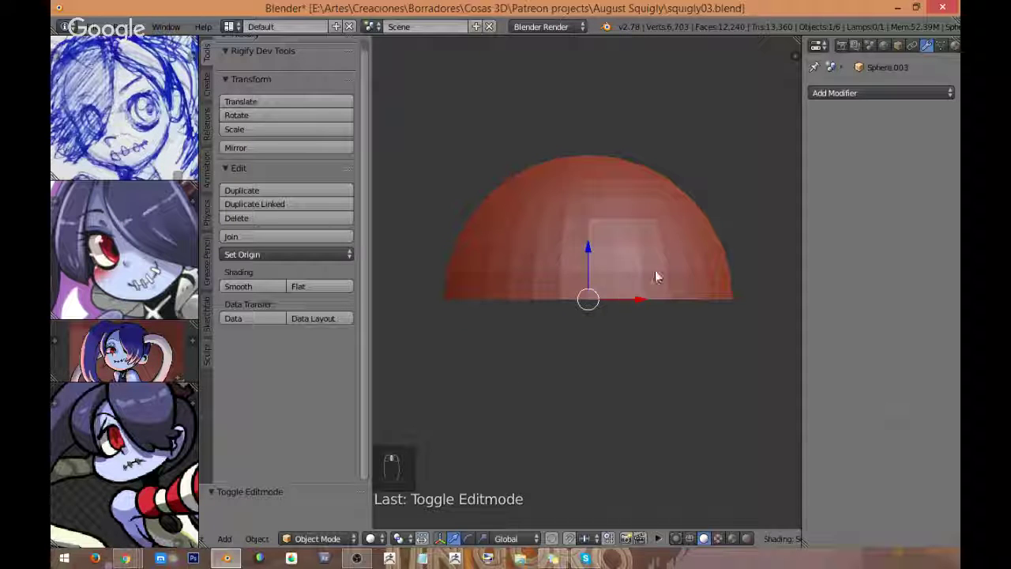
middle_click_drag(655, 273, 660, 269)
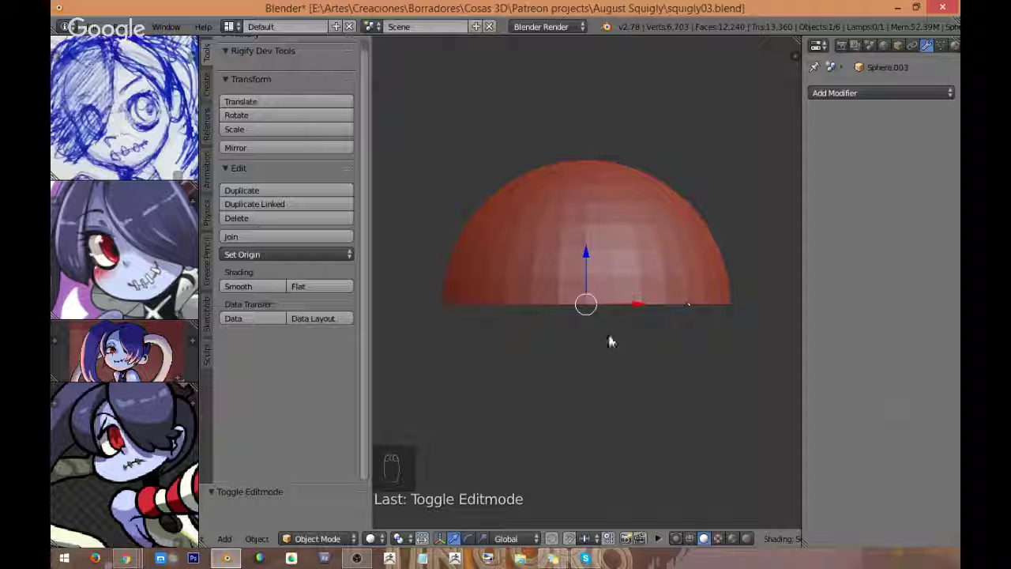
middle_click_drag(609, 341, 674, 297)
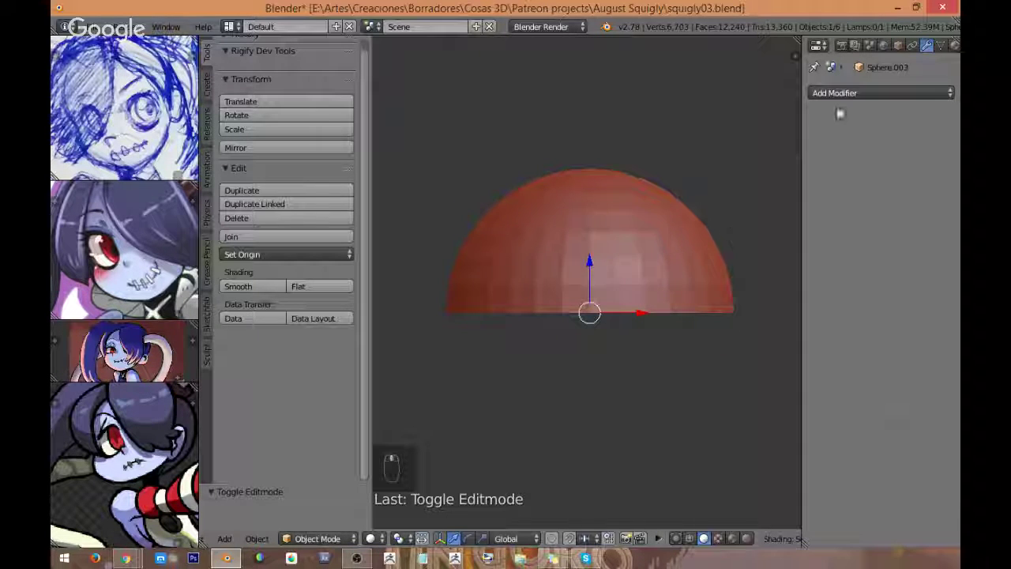
left_click(845, 93)
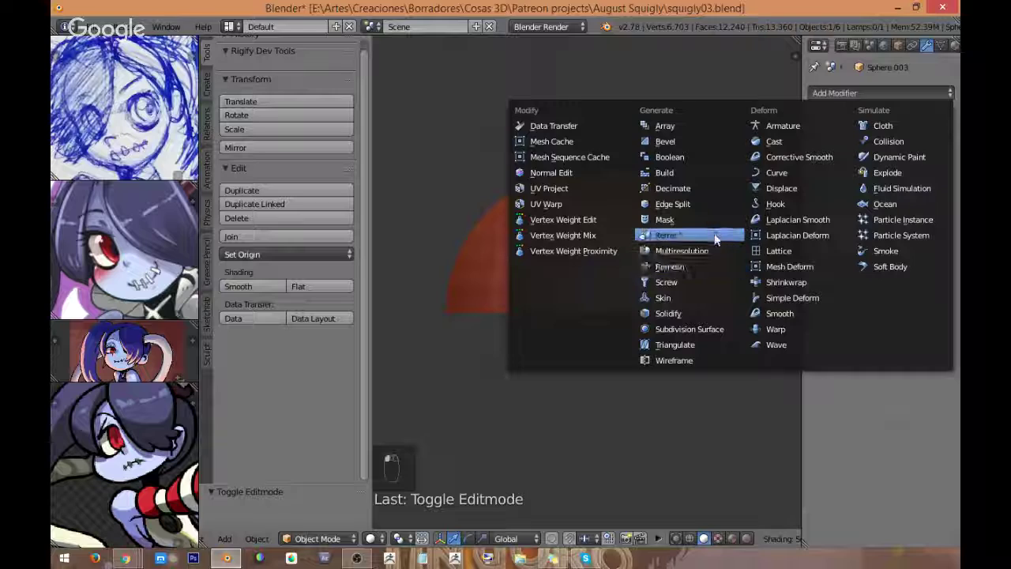
left_click(719, 235)
left_click(944, 116)
Step: Add a Solidify modifier to the half sphere with thickness 0.1010 and offset 0.6706
left_click(884, 94)
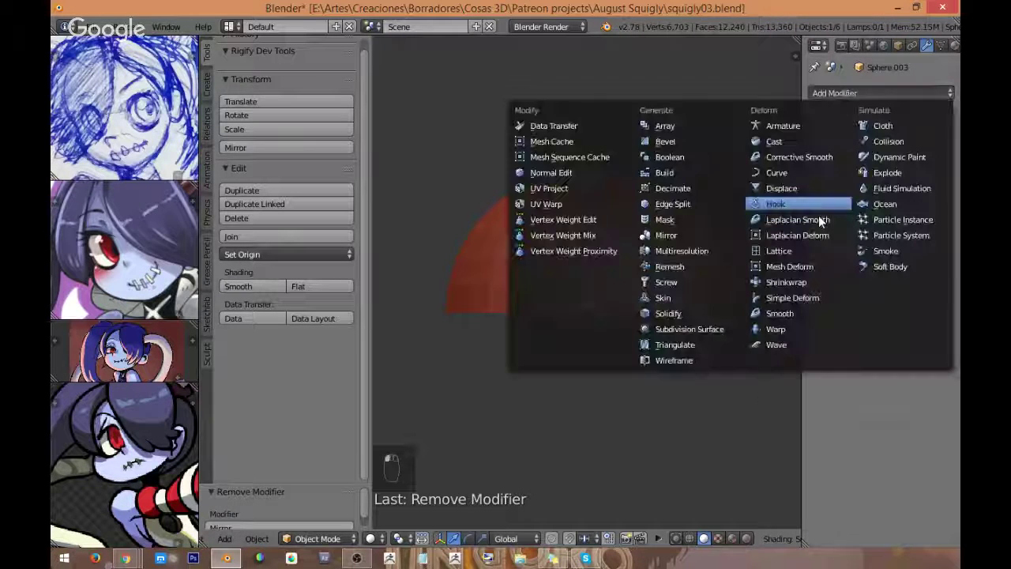
left_click(679, 313)
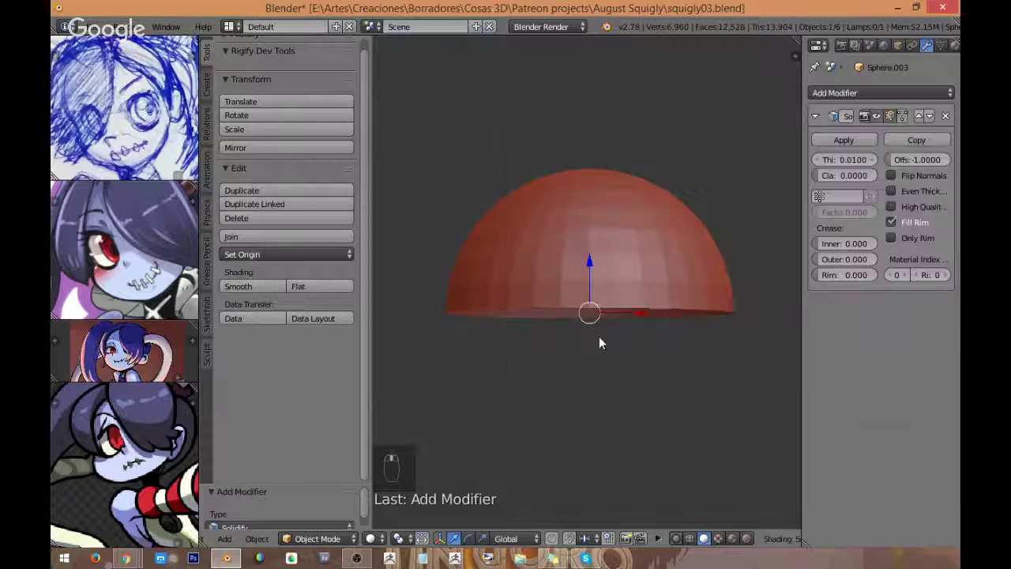
middle_click_drag(599, 337, 681, 242)
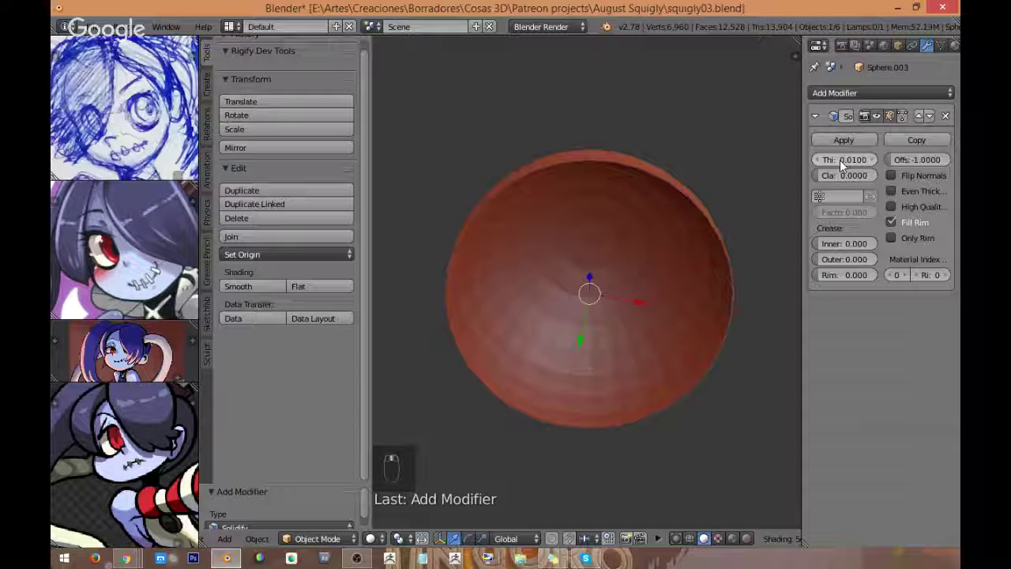
mouse_move(842, 160)
left_mouse_down()
mouse_move(935, 163)
mouse_move(854, 161)
left_mouse_up()
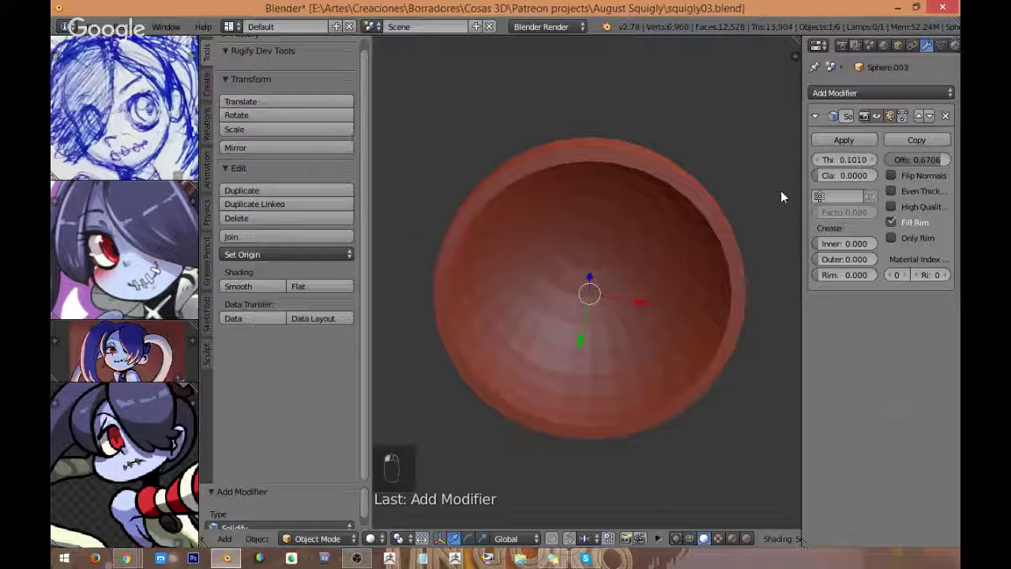
middle_click_drag(780, 191, 719, 292)
Step: Leave local view to bring back the whole head, and apply the half sphere's Solidify modifier
key("KP_0")
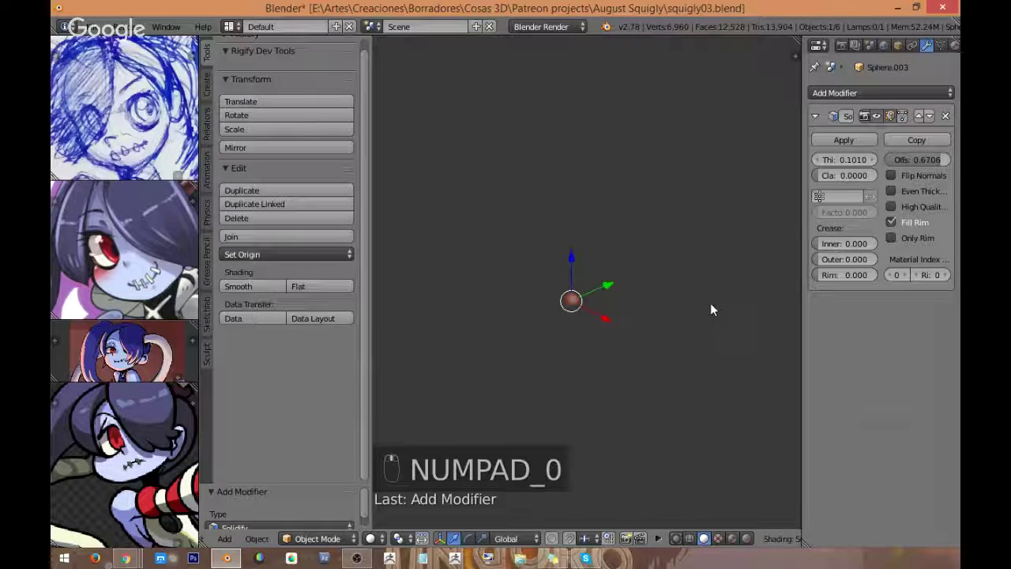
key("KP_Divide")
middle_click_drag(668, 318, 606, 266)
middle_click_drag(645, 268, 729, 234)
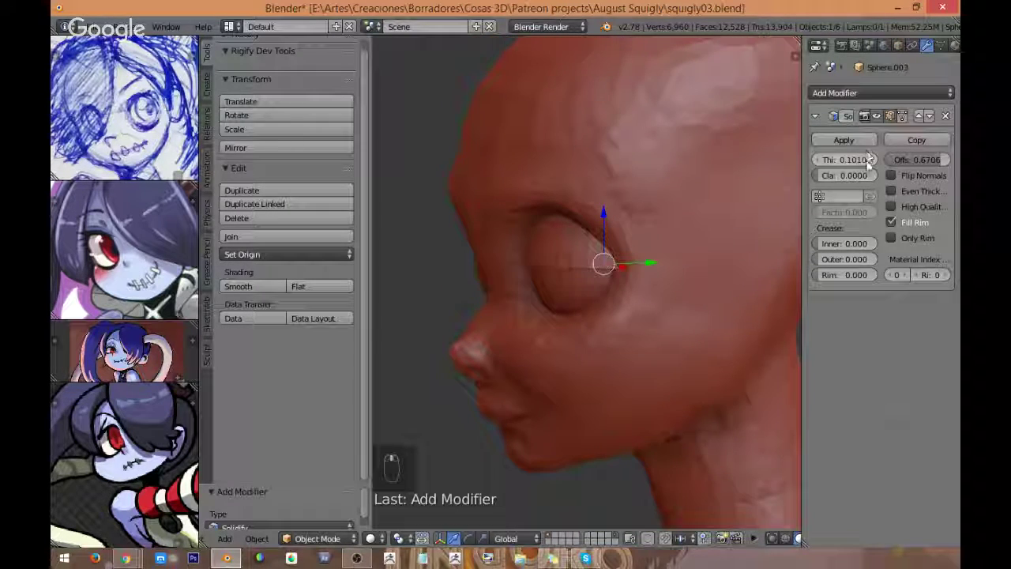
left_click(843, 140)
Step: Rotate the eyelid half sphere about 28.3° in the side view so that its rim tilts over the eyeball
key("KP_3")
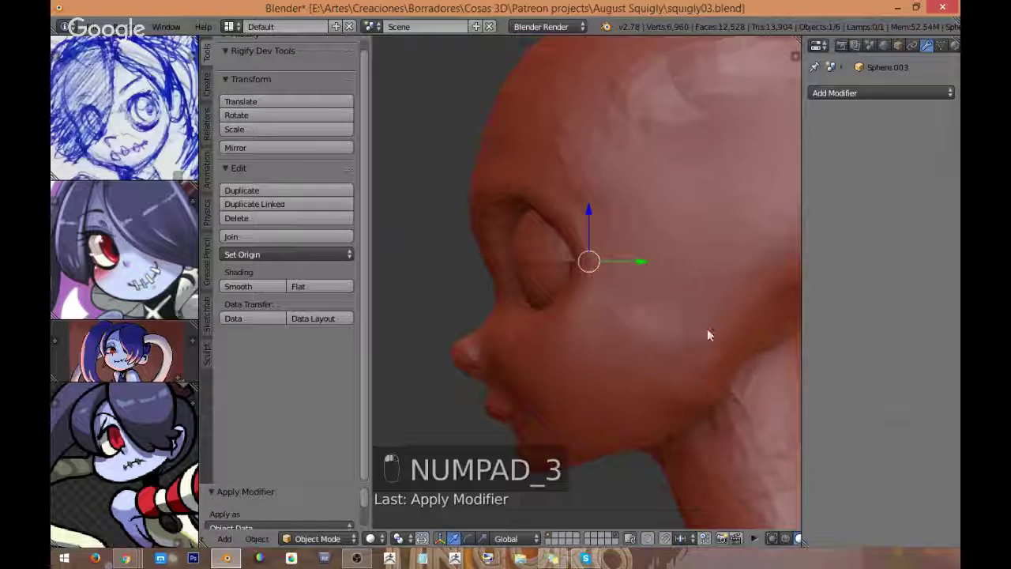
key("r")
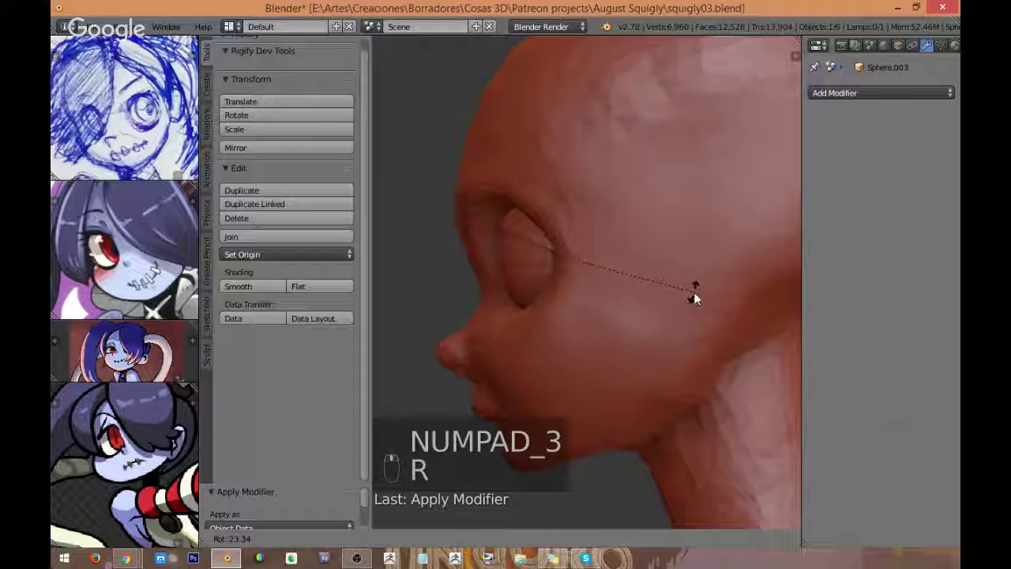
left_click(692, 300)
middle_click_drag(692, 301, 716, 333)
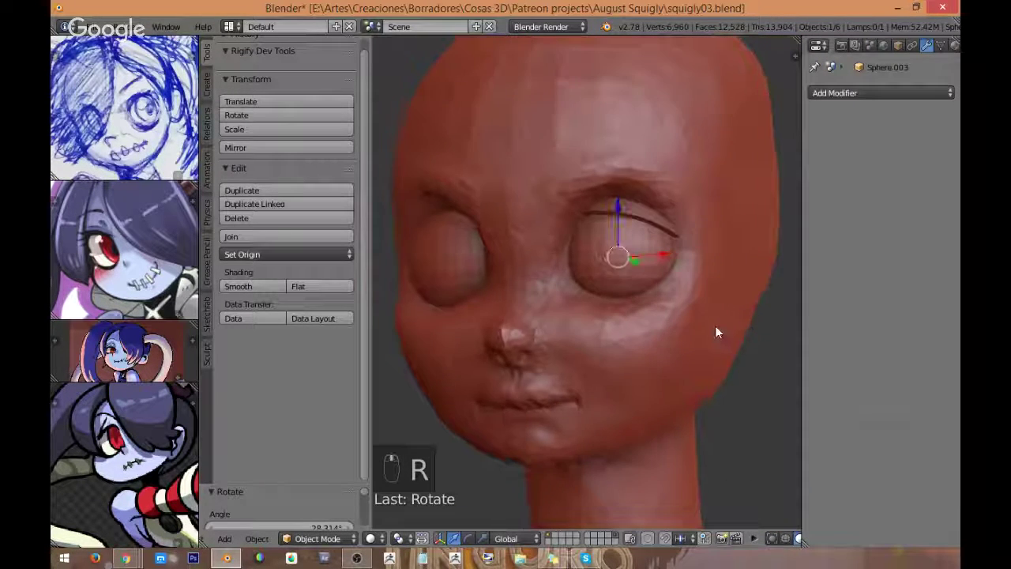
Step: Tilt the eyelid in the front view with two rotations, about -16.6° and about 12.9°
key("KP_1")
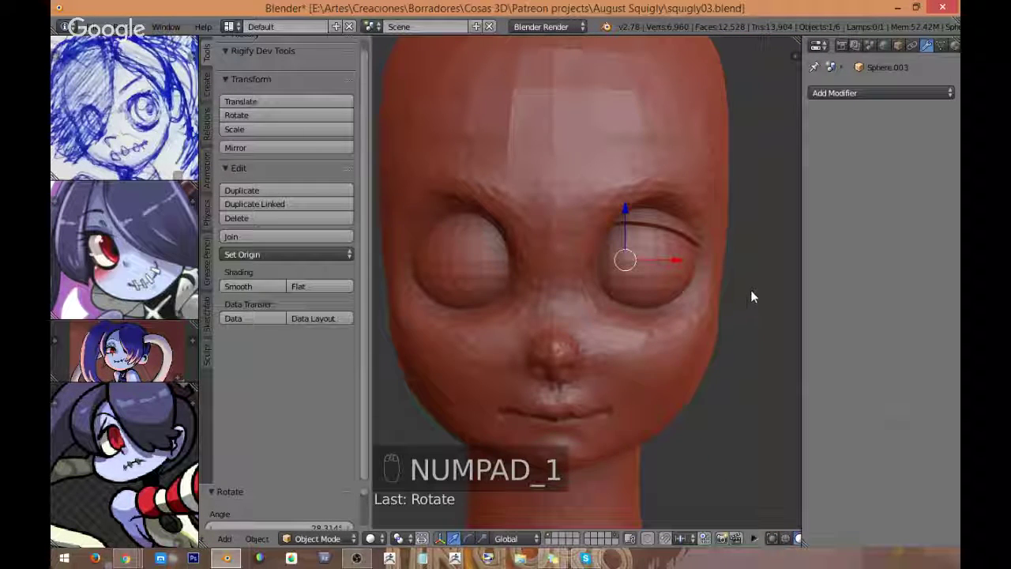
key("r")
left_click(756, 251)
key("r")
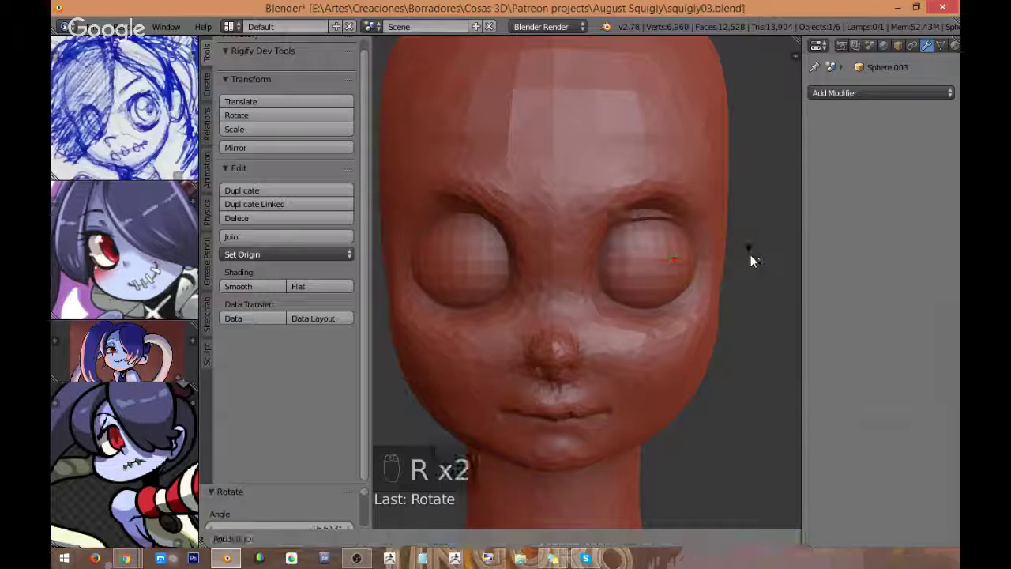
left_click(750, 282)
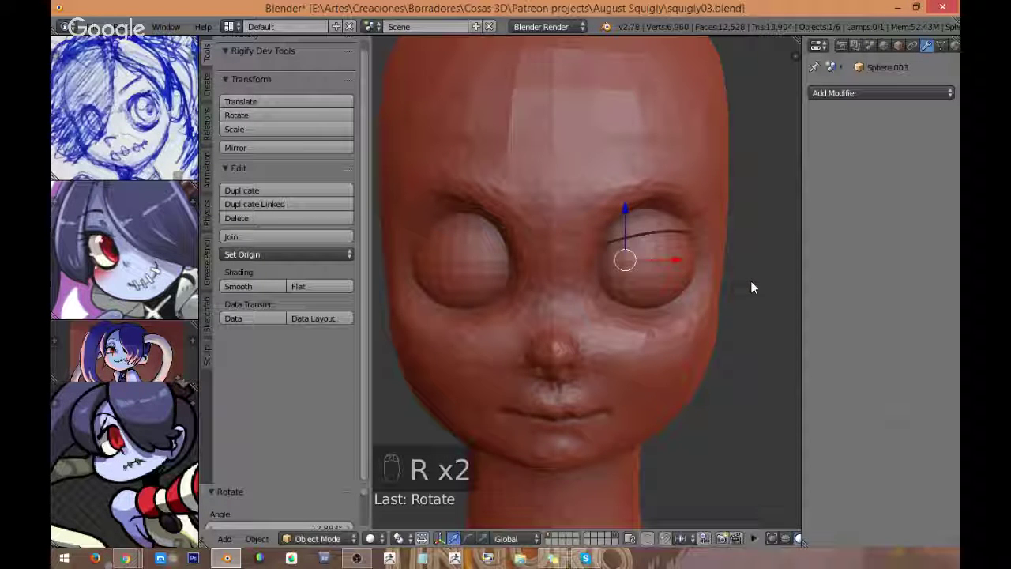
Step: Refine the eyelid's tilt with a free trackball rotation and check it from the front and side
key("r")
key("r")
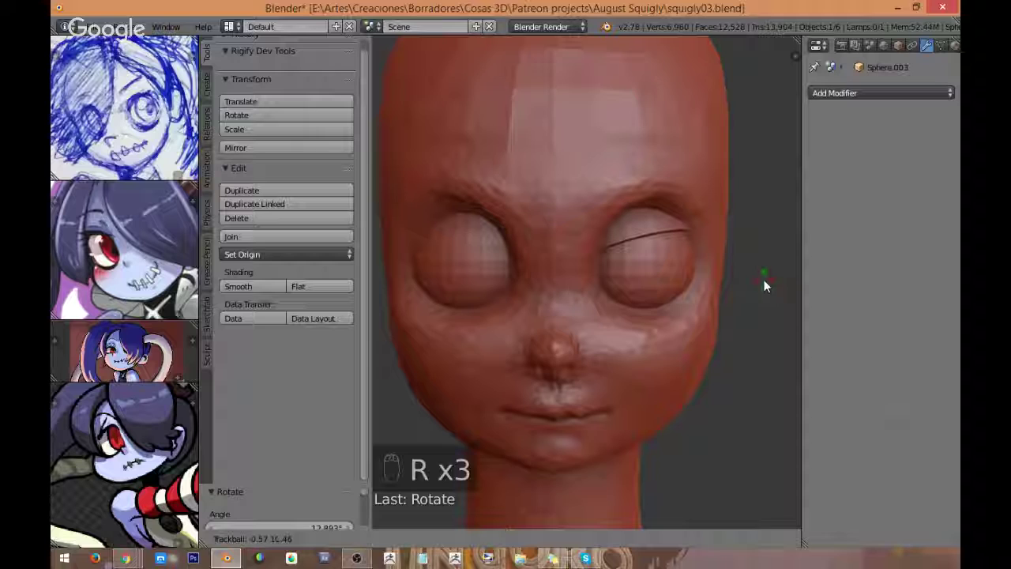
left_click(764, 280)
middle_click_drag(753, 275, 680, 285)
key("KP_1")
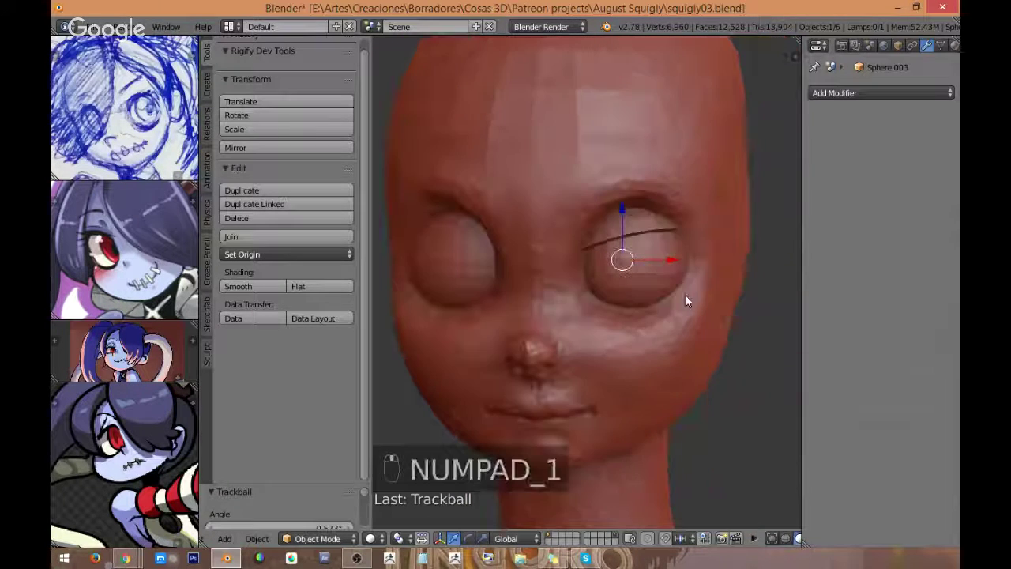
key("KP_3")
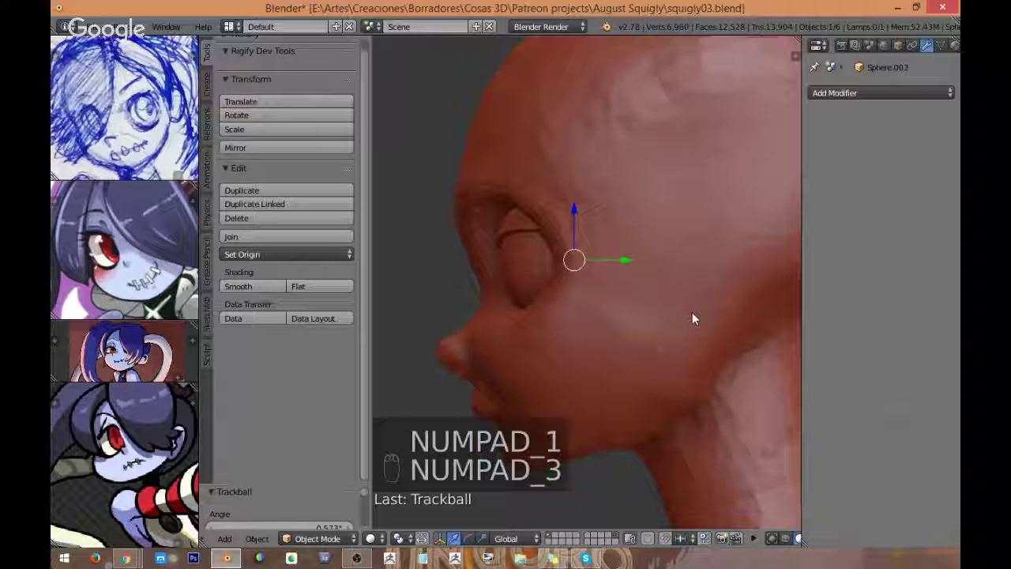
key("shift+r")
middle_click_drag(660, 352, 715, 341)
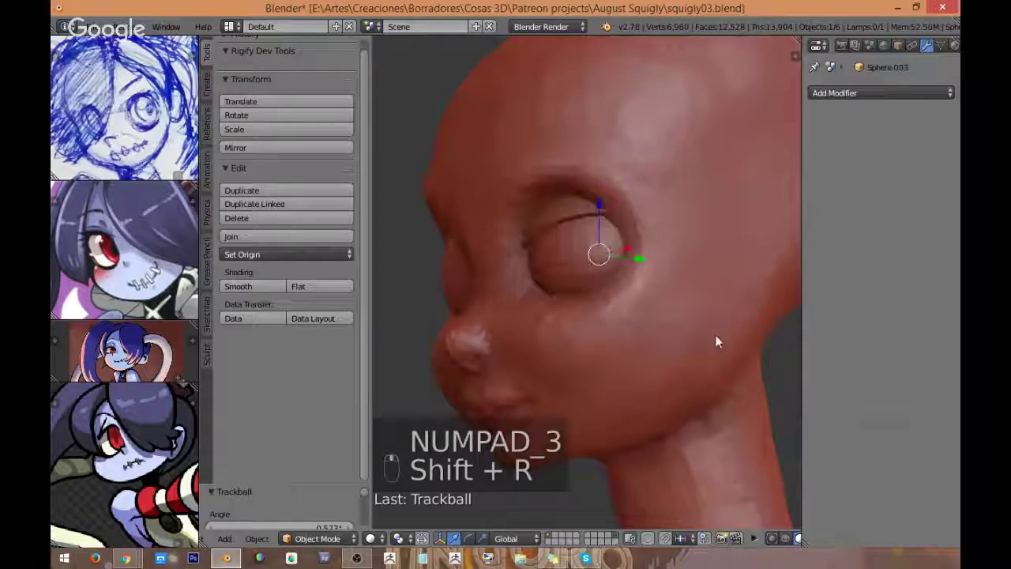
key("KP_1")
key("z")
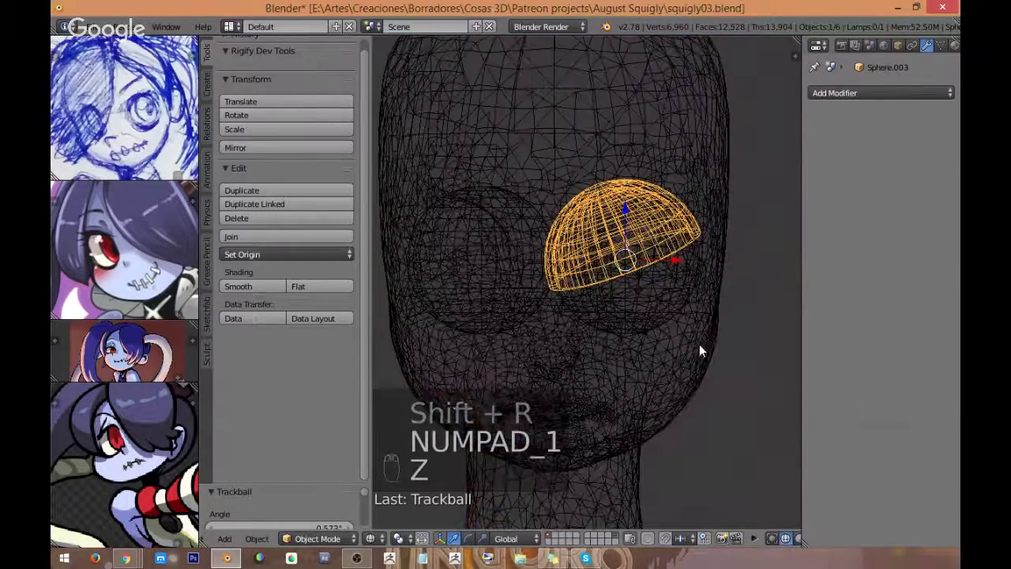
key("g")
right_click(724, 376)
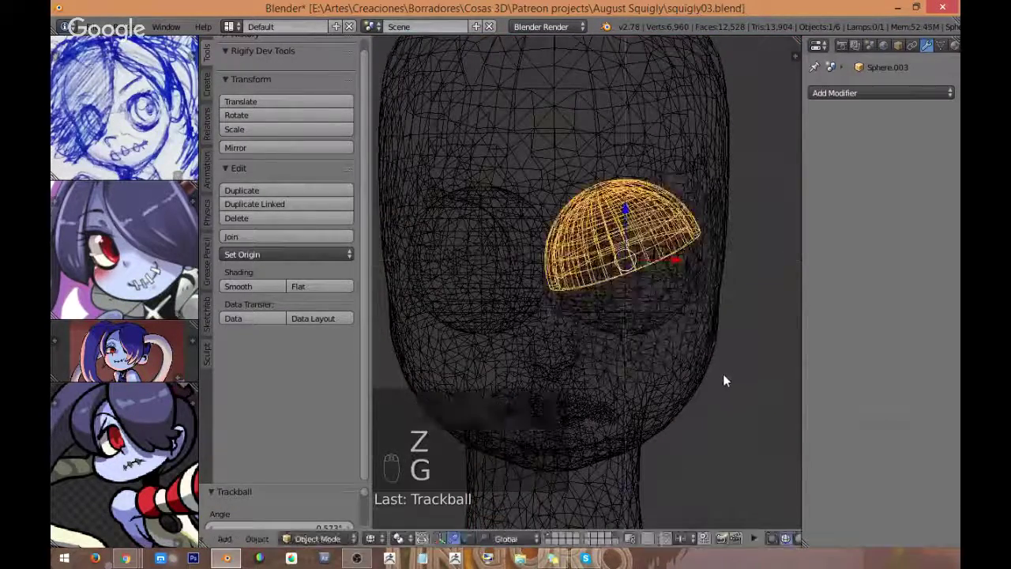
key("z")
Step: Duplicate the upper eyelid half sphere in place and rotate the copy 180° about the X axis as the lower eyelid
key("shift+d")
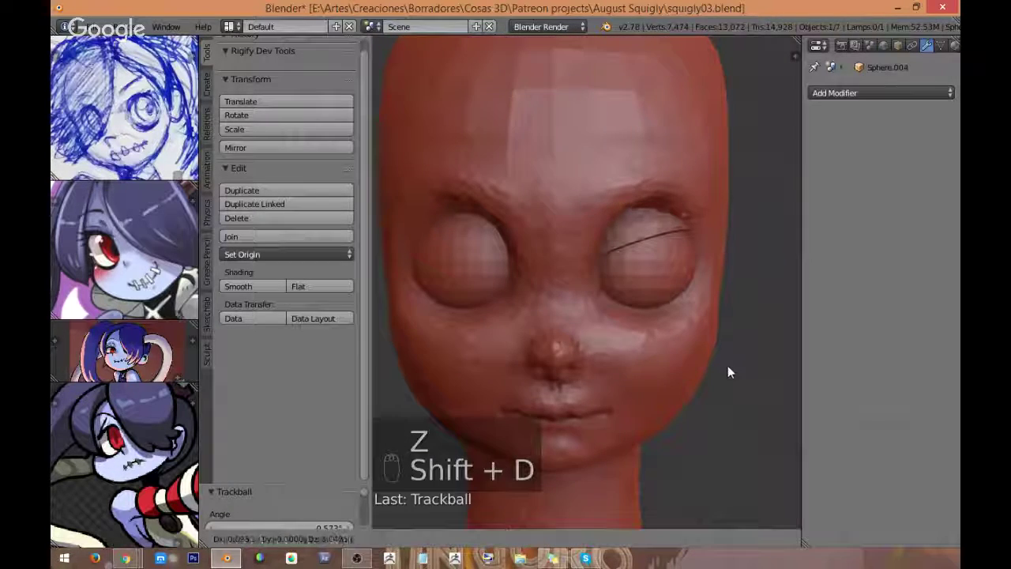
right_click(724, 363)
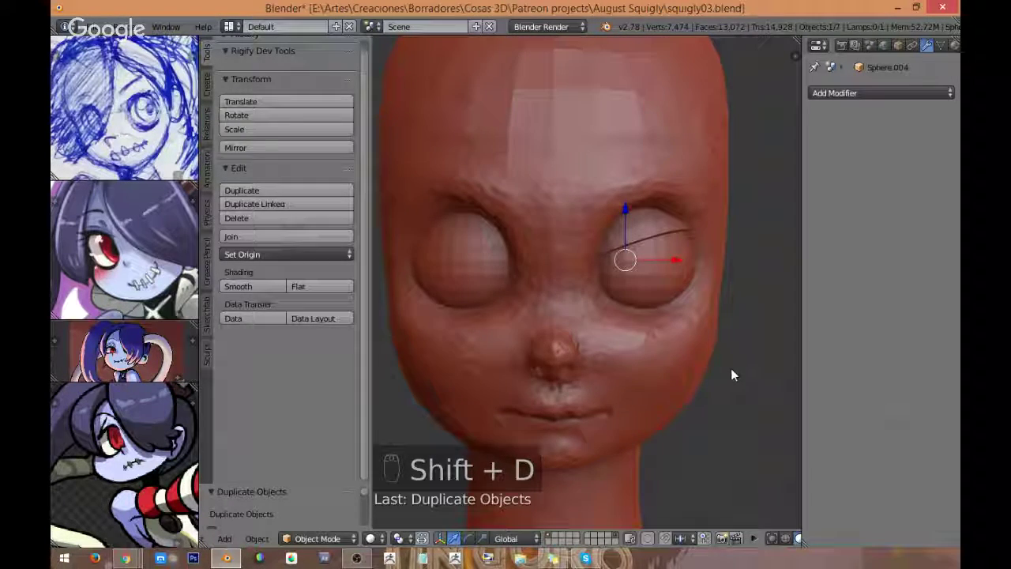
key("r")
key("x")
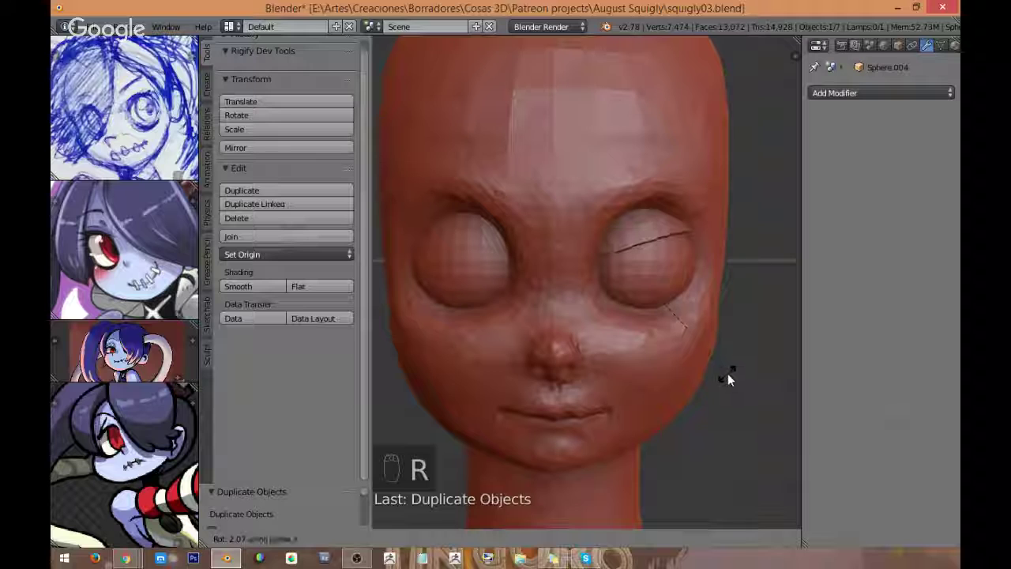
type("180")
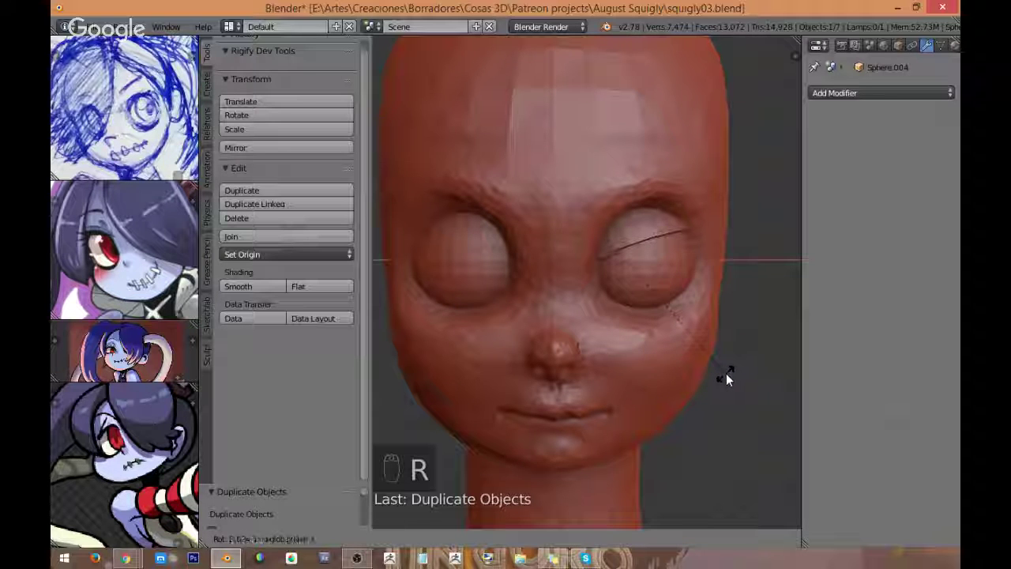
key("Return")
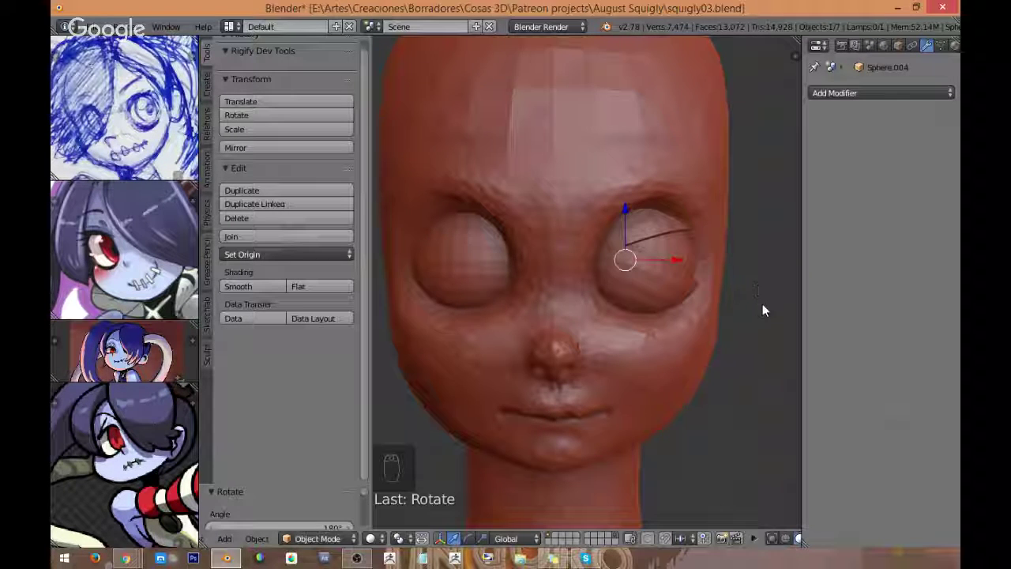
Step: Tilt the lower eyelid under the eyeball with several free rotations and one about the global Z axis
key("r")
key("r")
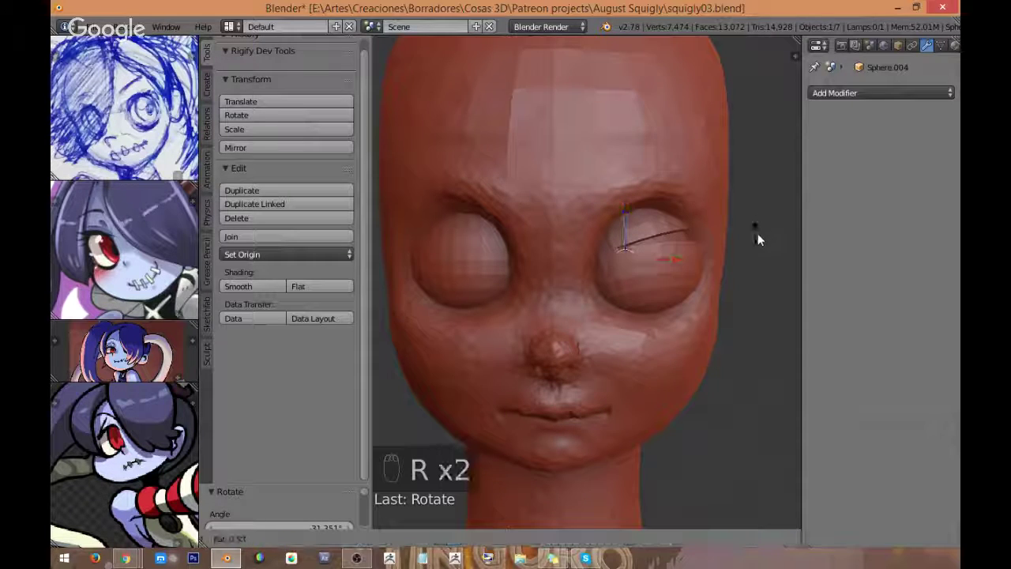
left_click(740, 334)
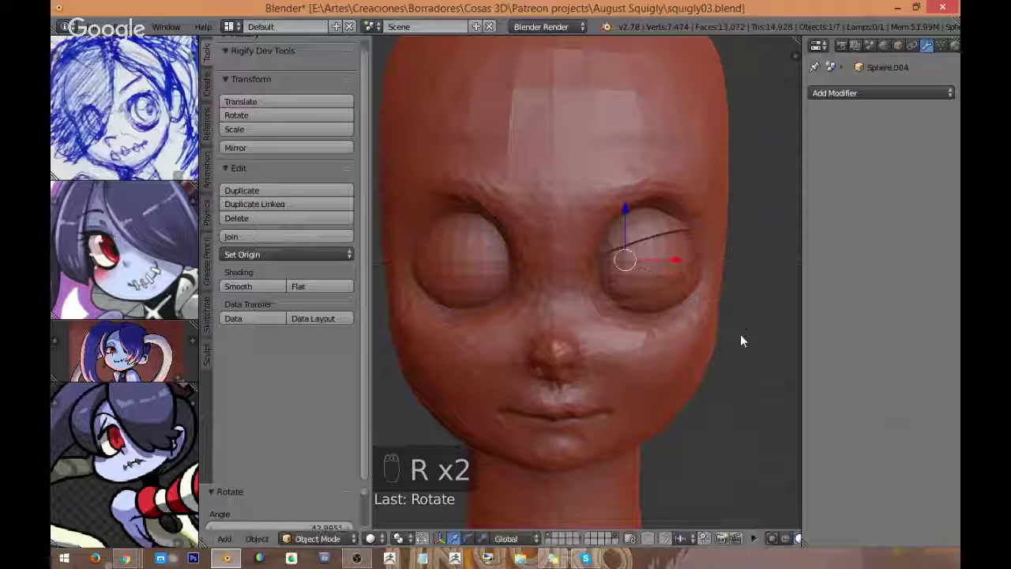
key("r")
left_click(739, 336)
key("r")
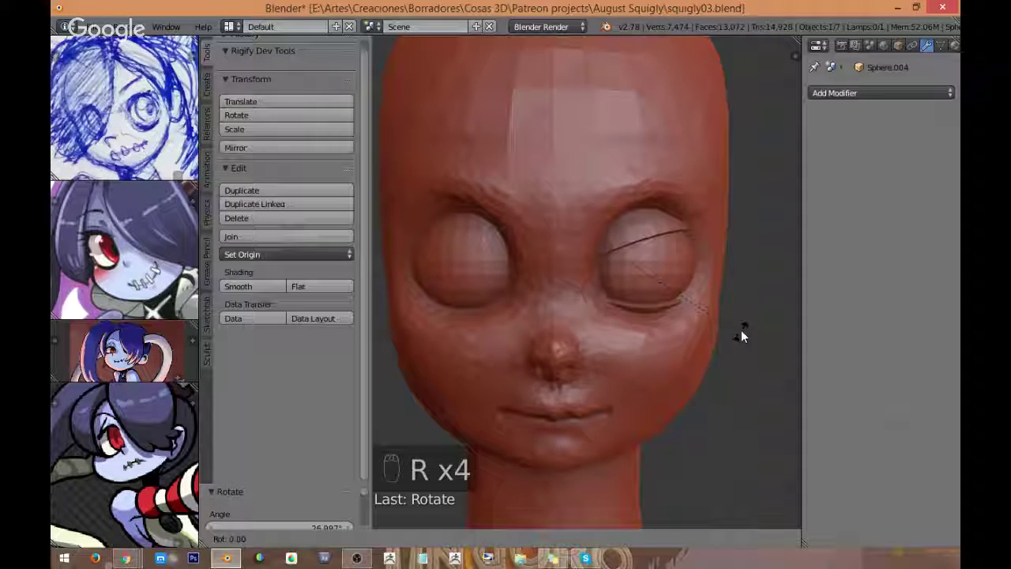
key("z")
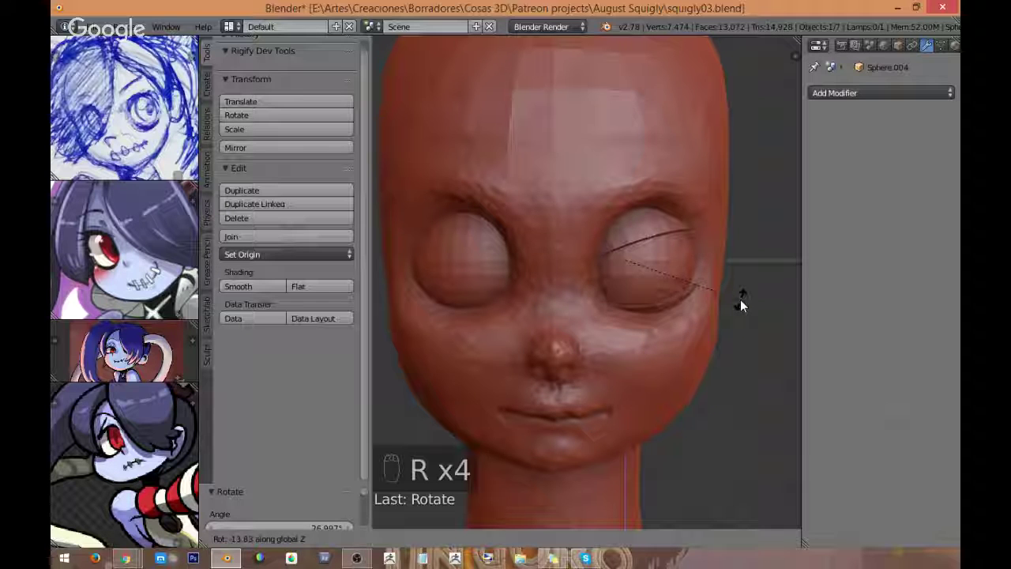
left_click(740, 306)
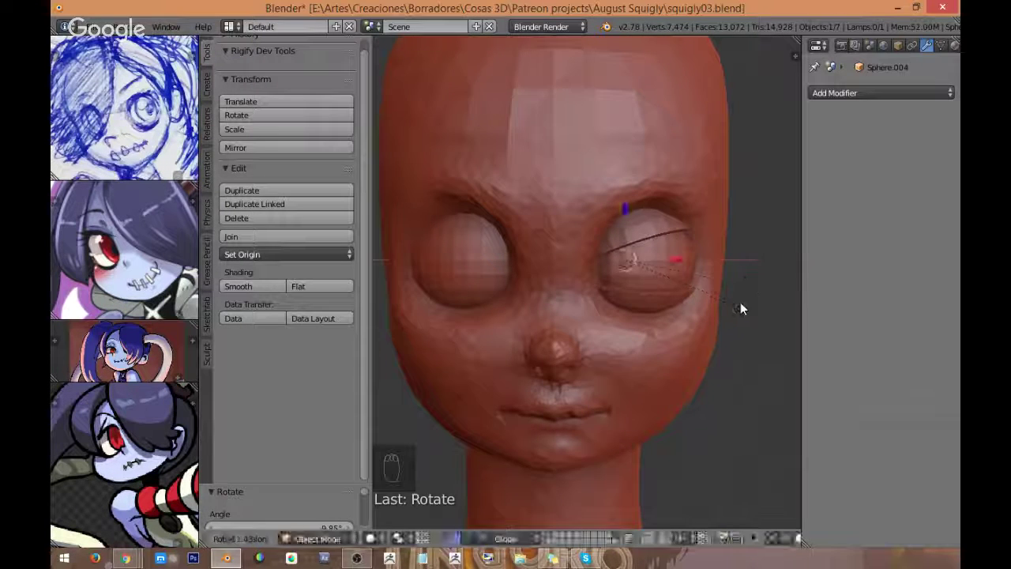
Step: Refine the lower eyelid's tilt with a rotation of about 7.3° and a trackball rotation of about 4°
key("r")
left_click(746, 285)
key("r")
key("r")
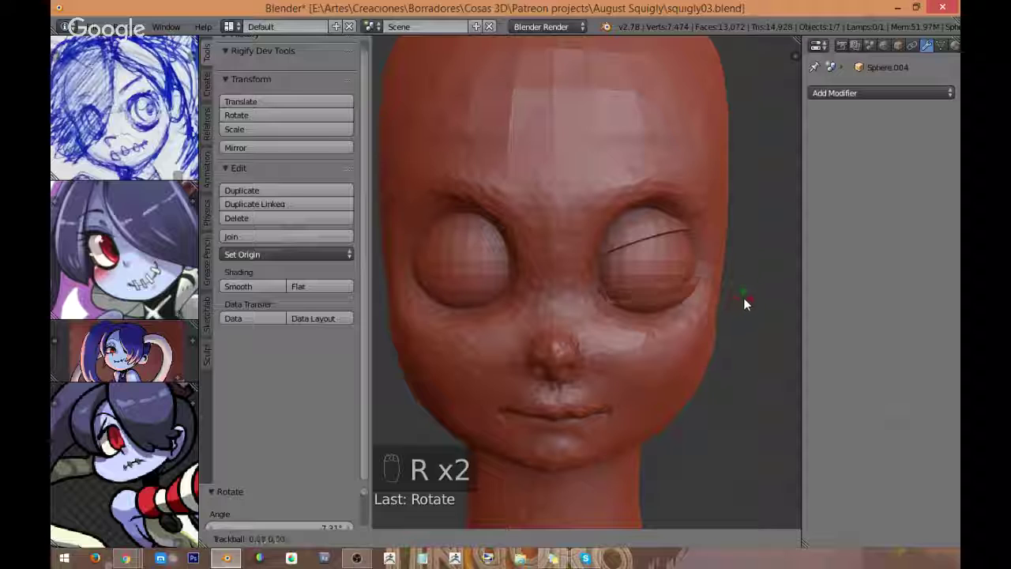
left_click(744, 293)
key("r")
key("r")
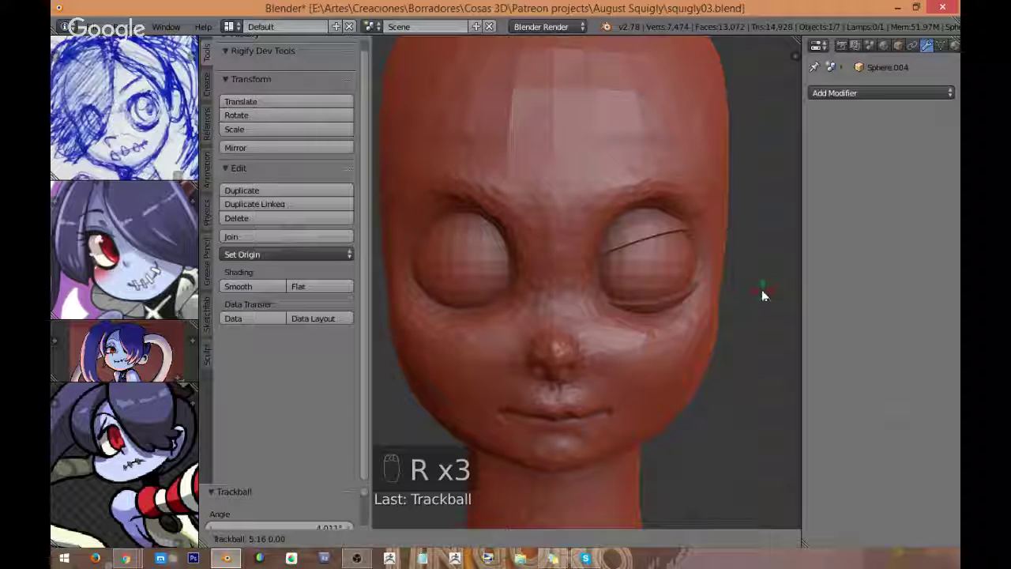
left_click(730, 277)
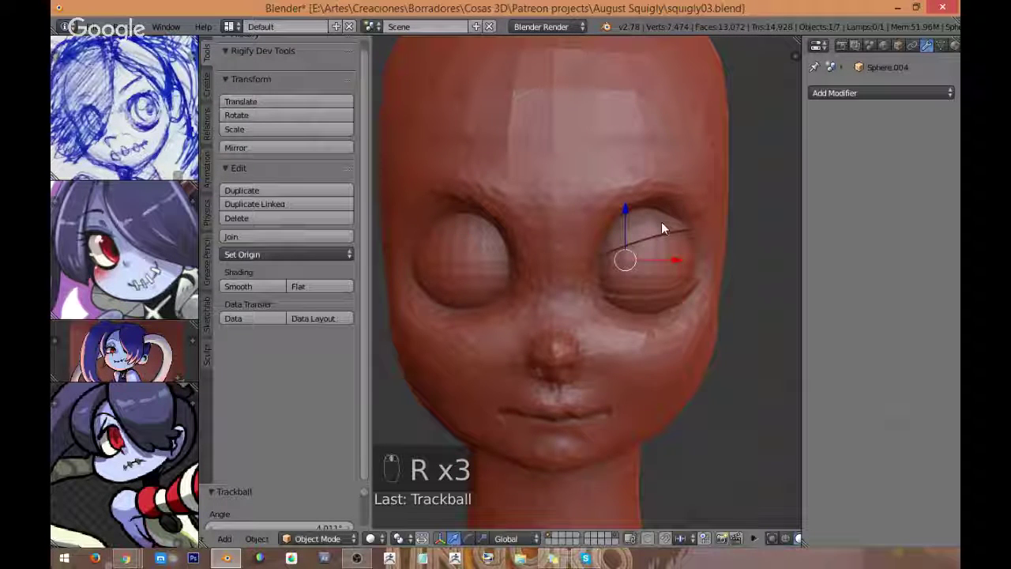
Step: Select the upper eyelid in the front view and rotate it so that its rim runs nearly level across the eyeball
key("KP_1")
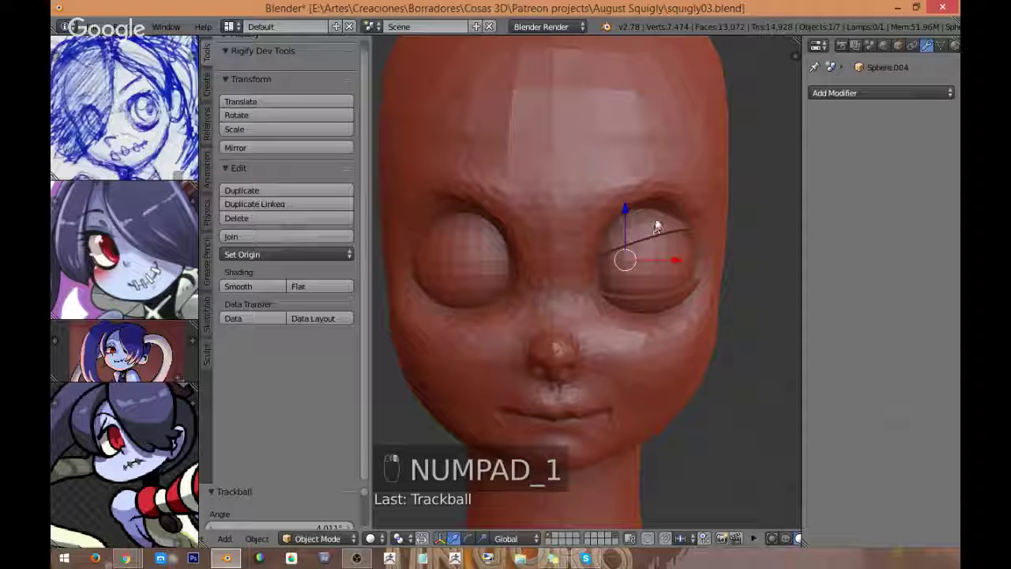
right_click(660, 226)
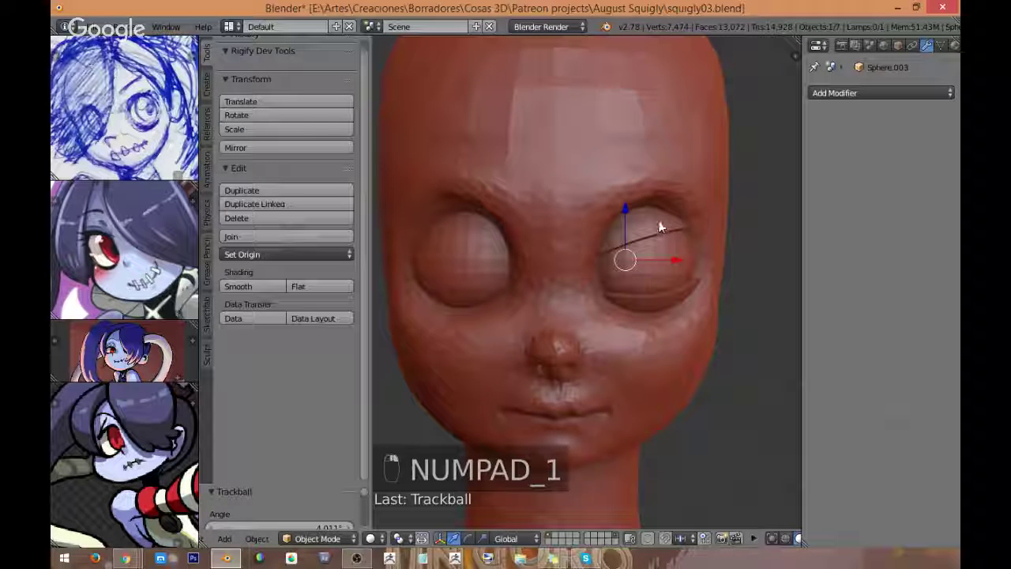
key("KP_1")
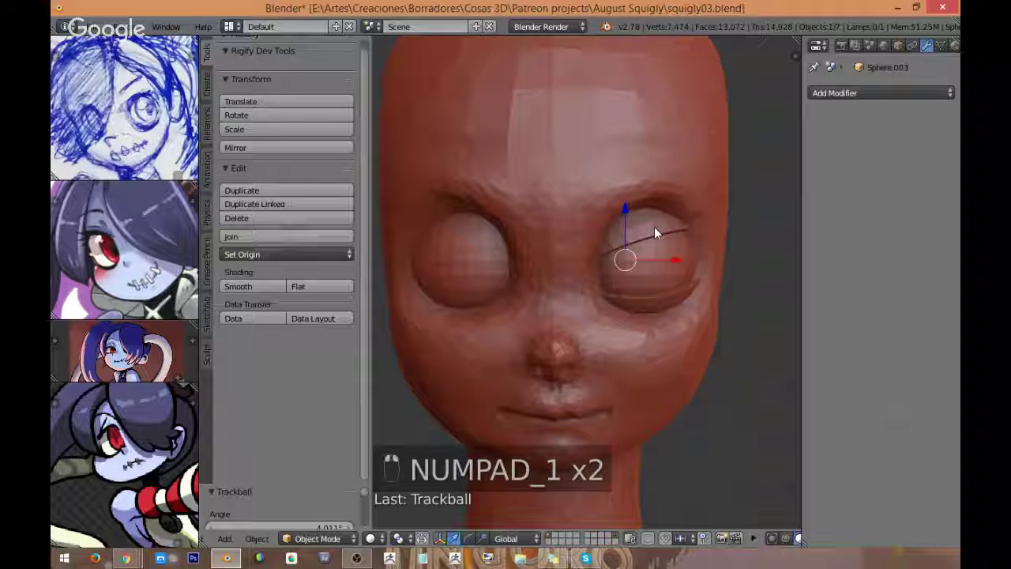
key("z")
key("z")
right_click(642, 255)
key("e")
key("e")
key("e")
key("r")
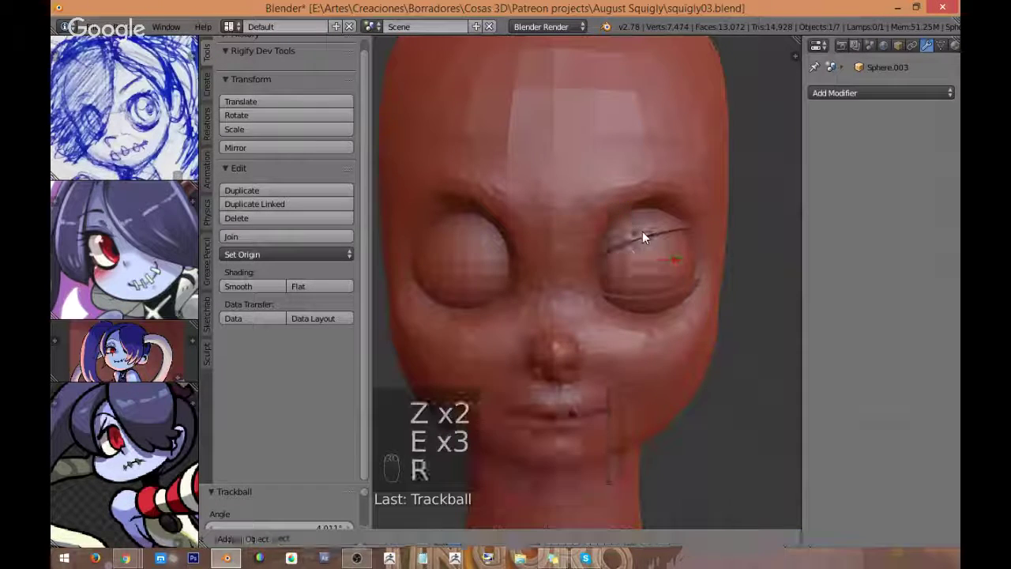
key("r")
left_click(743, 225)
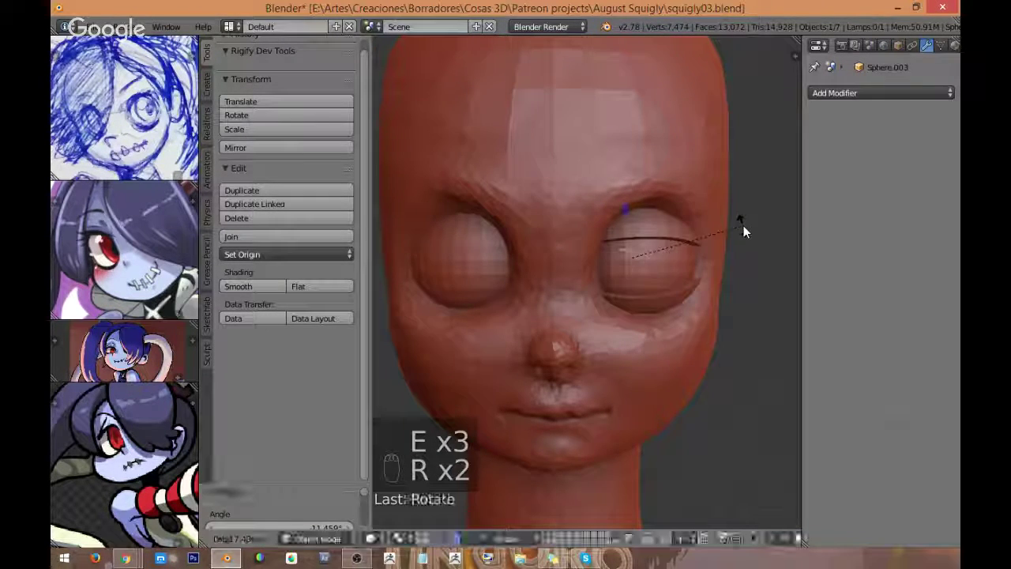
Step: Open the upper eyelid further with alternating trackball and view rotations, including one of about 13.5°
key("r")
left_click(746, 194)
key("r")
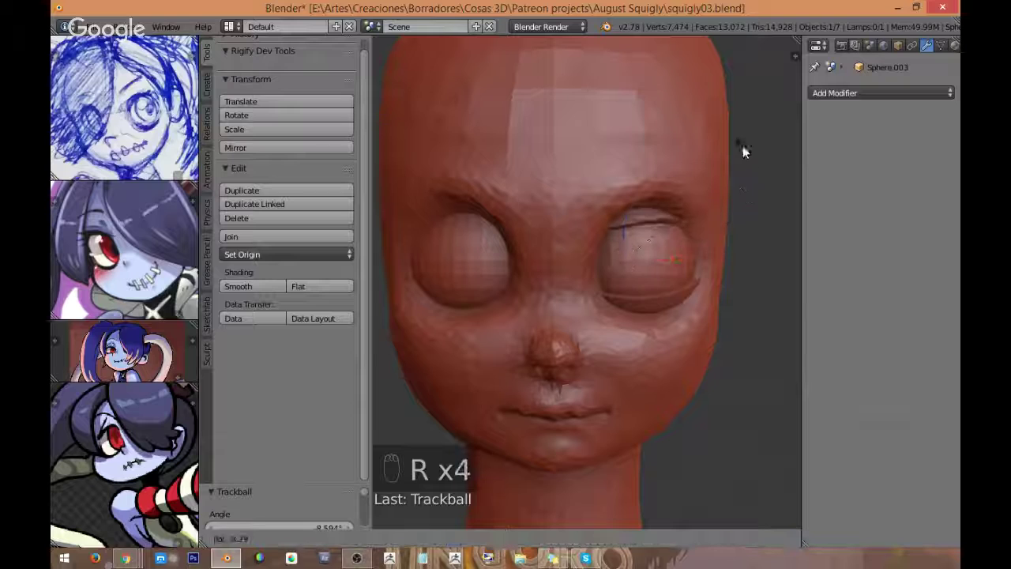
left_click(723, 182)
key("r")
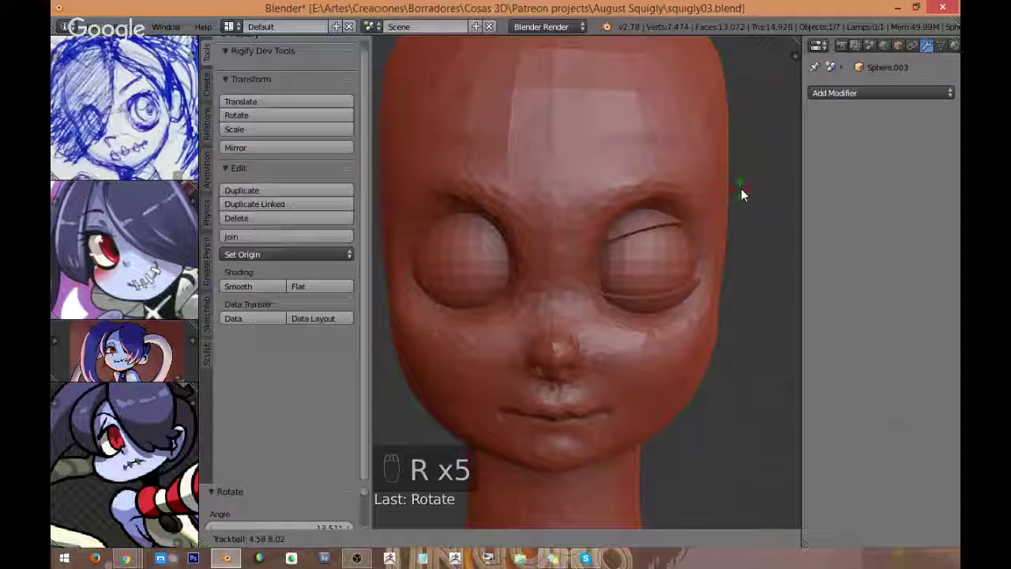
left_click(741, 192)
key("r")
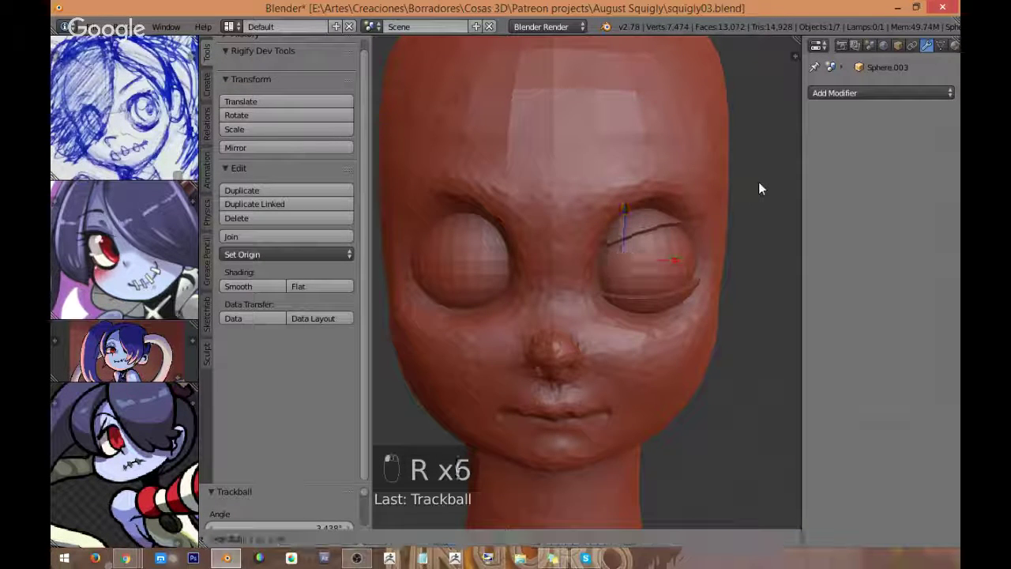
Step: Fine-tune the upper eyelid's slant toward the outer corner with small rotations, including about 7° and 10°
right_click(767, 176)
key("r")
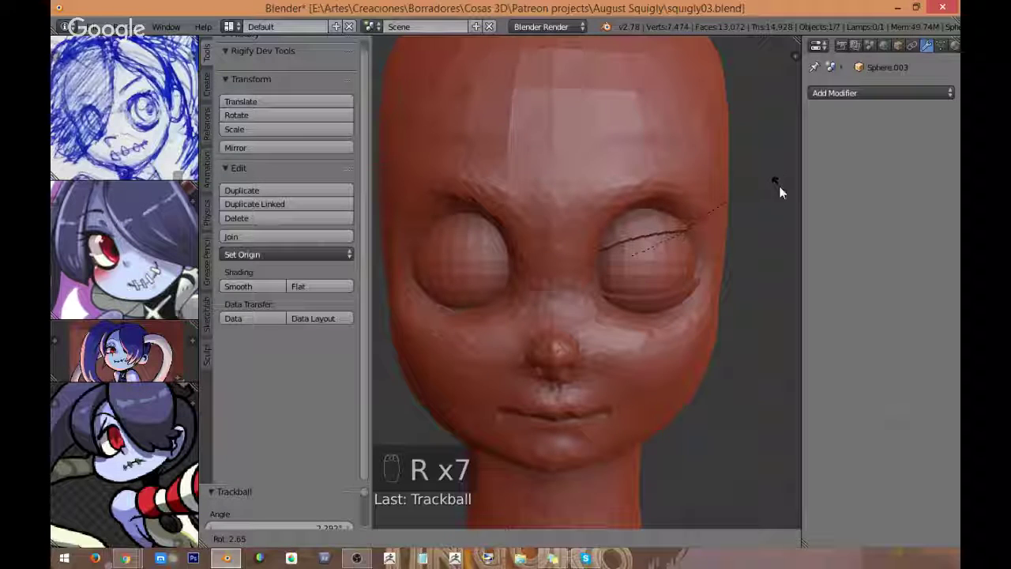
left_click(778, 187)
key("r")
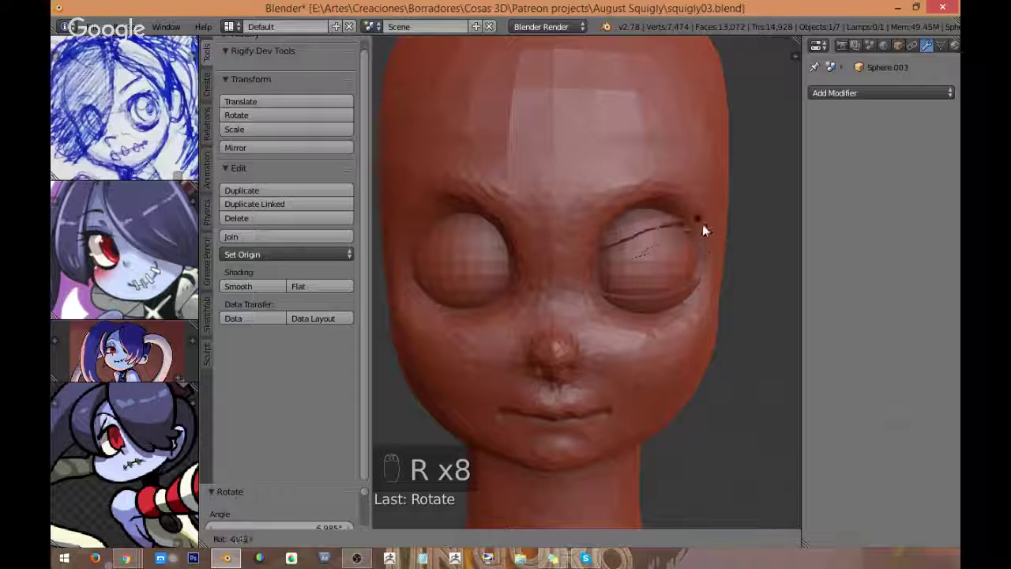
key("r")
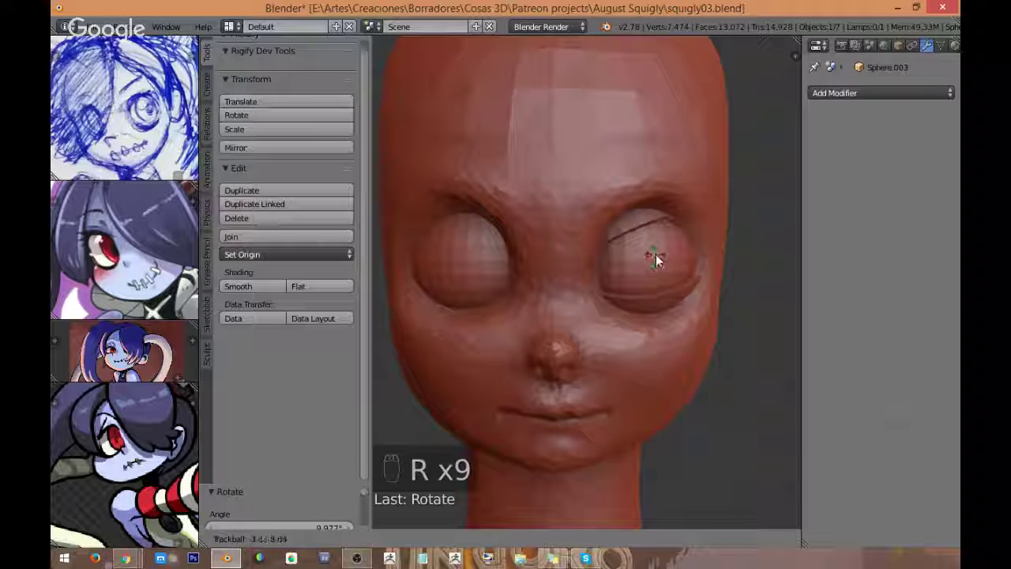
left_click(653, 261)
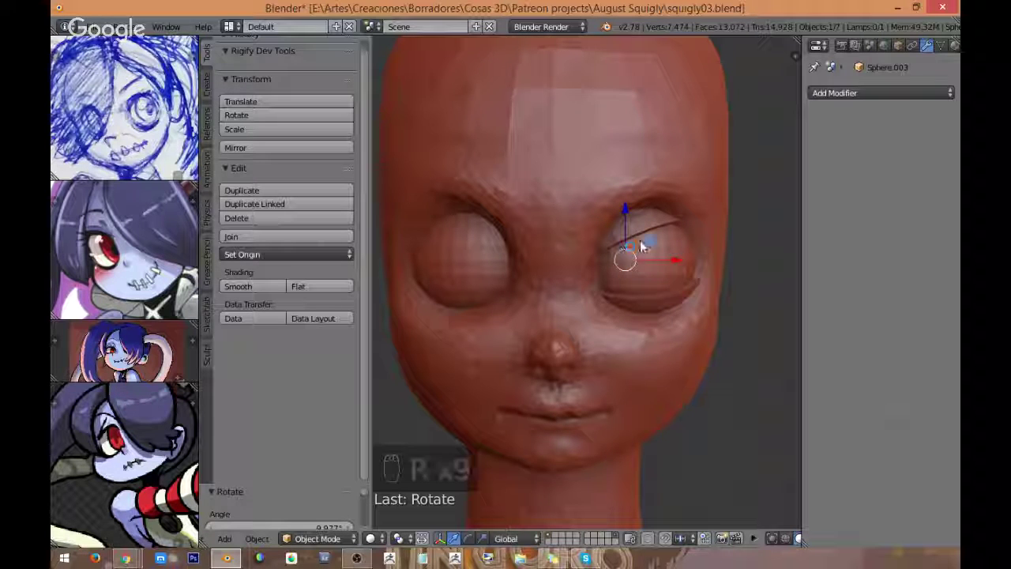
key("r")
left_click(656, 244)
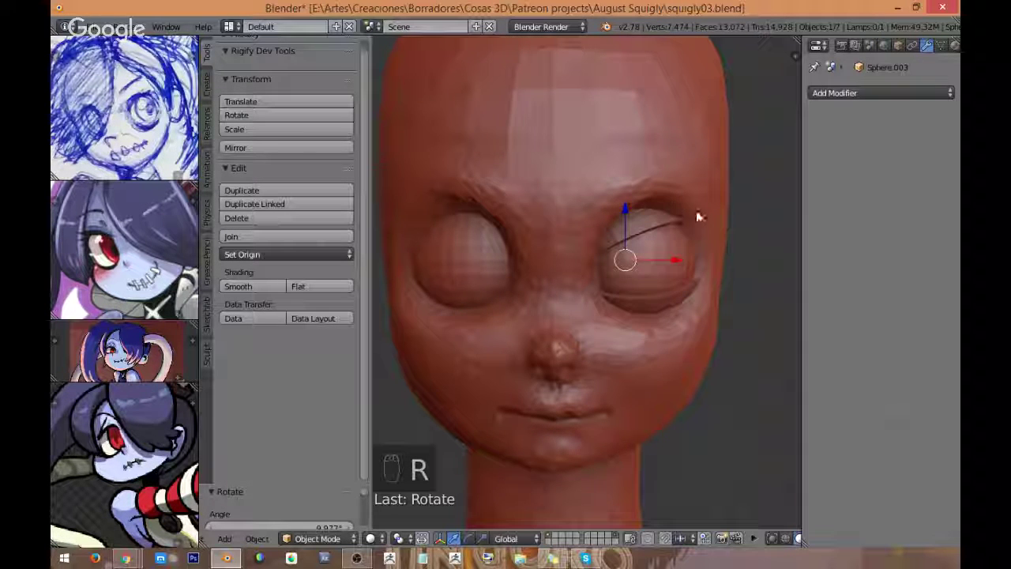
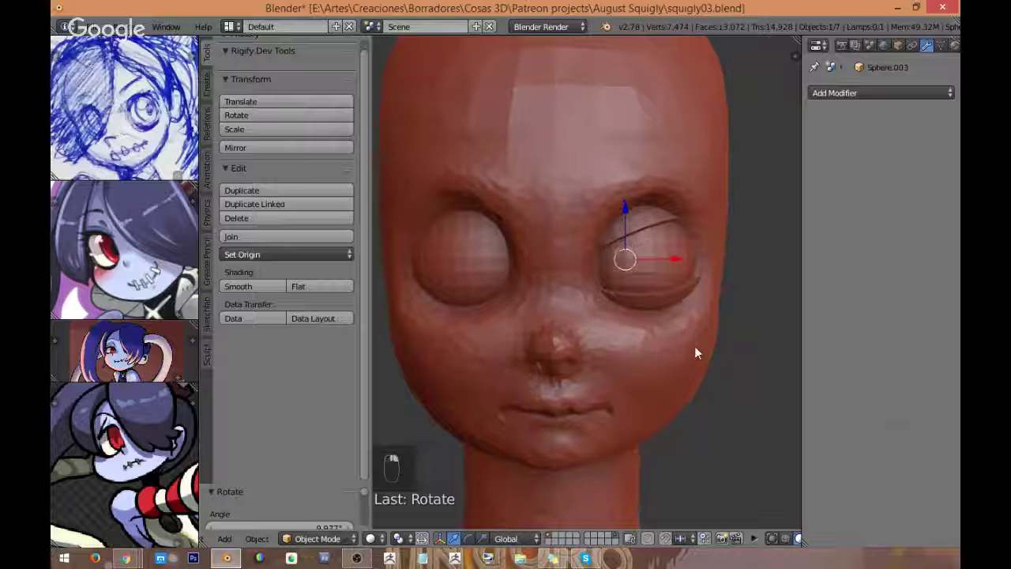
Step: Reshape the head's eye-socket rim around the eyelids in Sculpt Mode, using the Grab brush at a 107 px radius from front and side
right_click(662, 364)
key("KP_1")
left_click(319, 538)
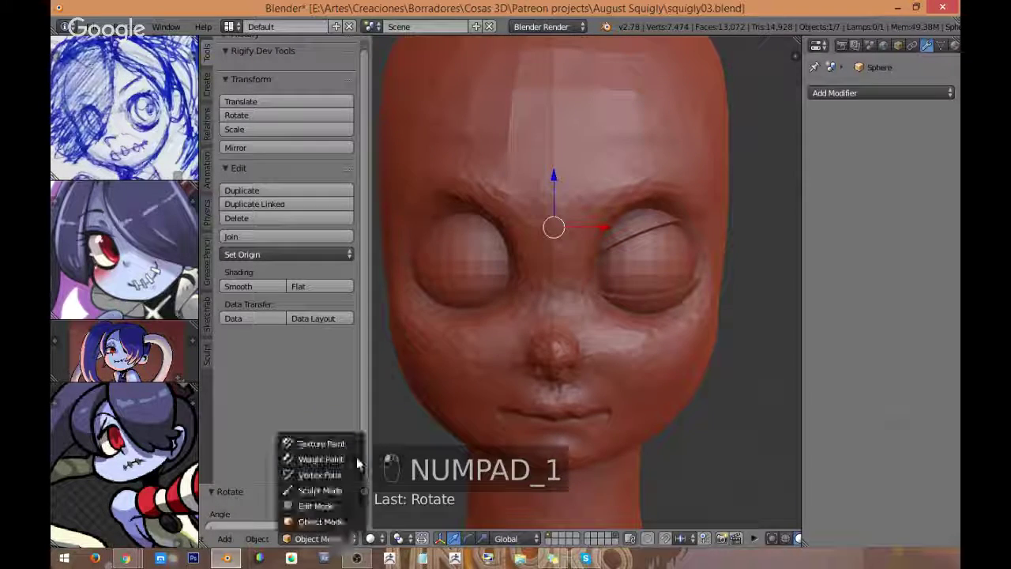
left_click(321, 490)
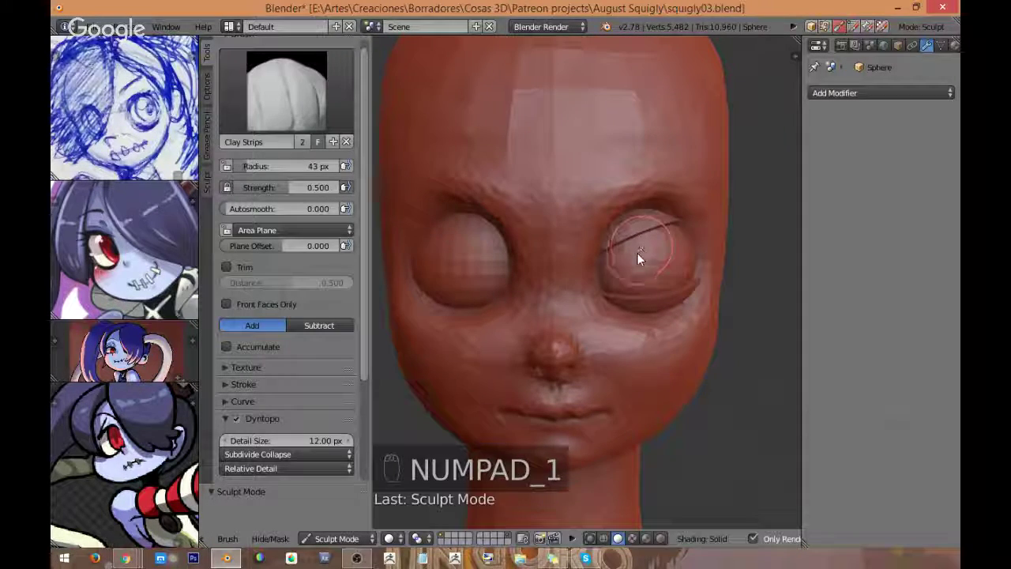
left_click(270, 114)
left_click(581, 190)
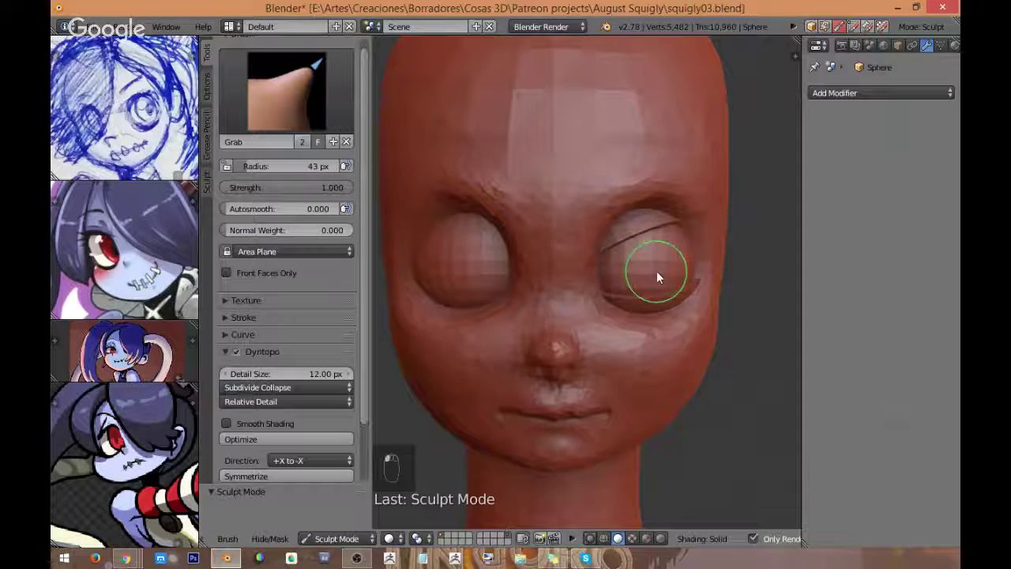
key("f")
left_click(701, 259)
left_click_drag(633, 211, 634, 201)
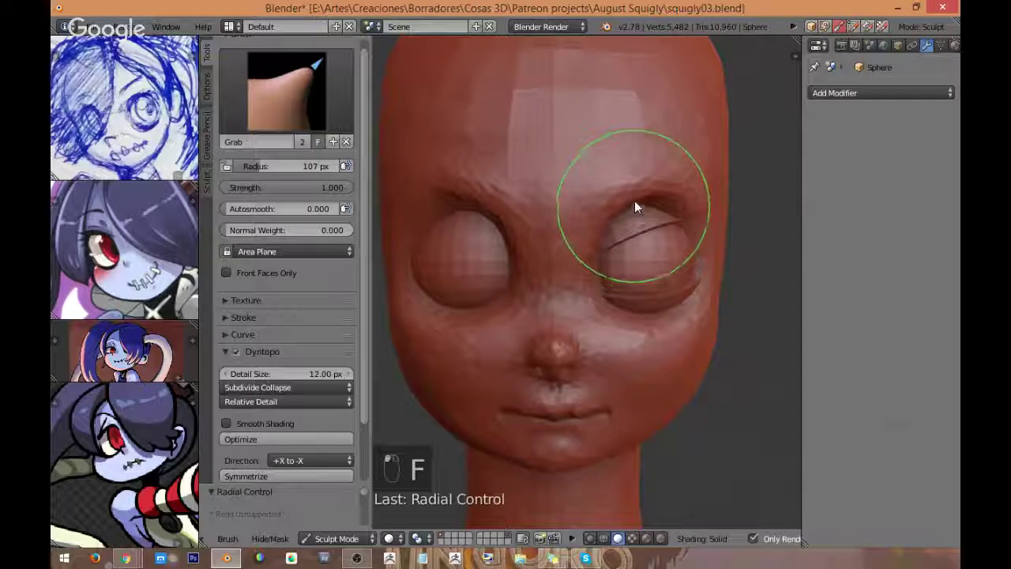
mouse_move(698, 212)
left_mouse_down()
mouse_move(672, 234)
mouse_move(692, 228)
mouse_move(684, 228)
mouse_move(754, 277)
left_mouse_up()
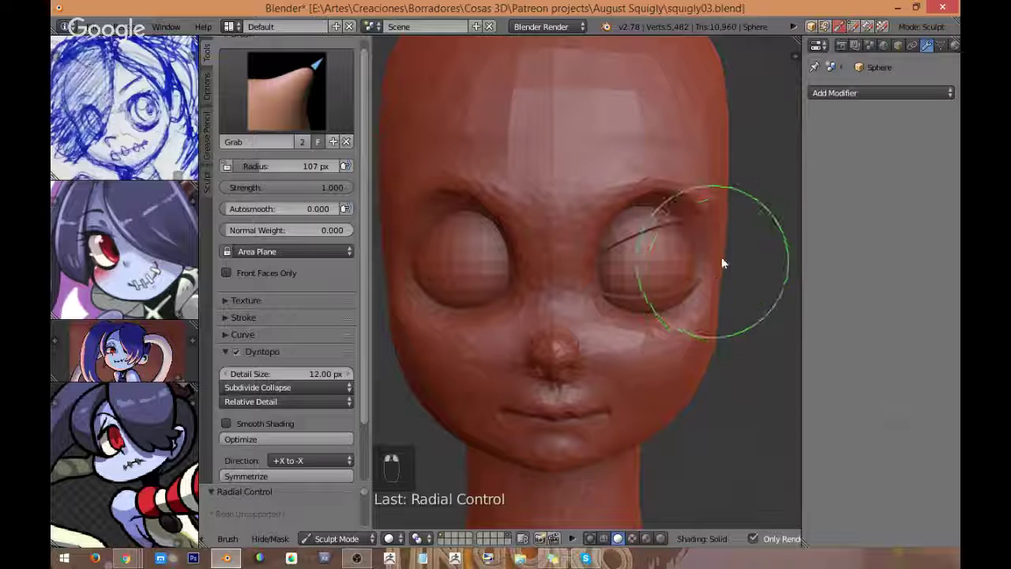
mouse_move(721, 257)
middle_mouse_down()
mouse_move(650, 253)
mouse_move(593, 232)
middle_mouse_up()
left_click_drag(588, 223, 582, 237)
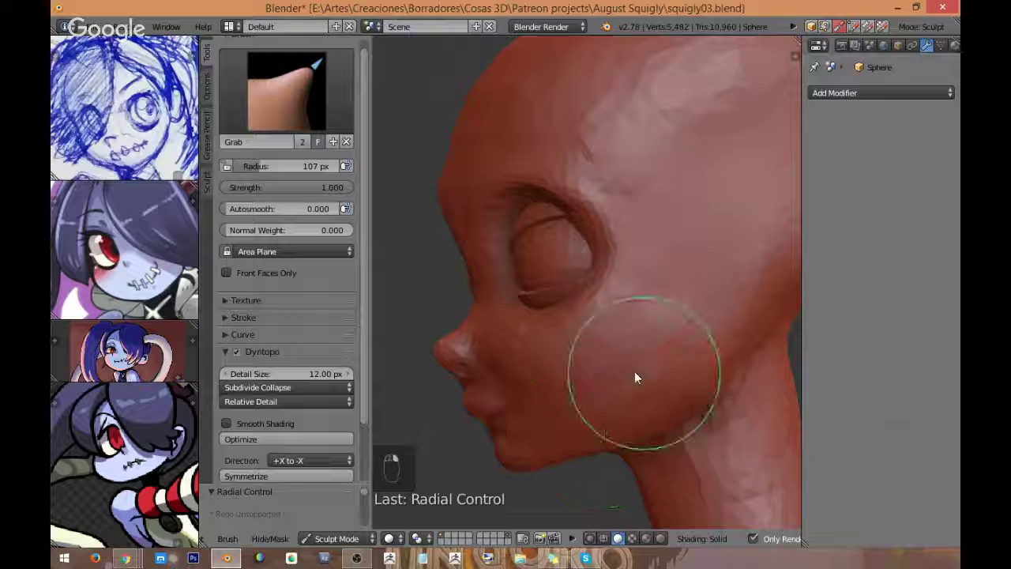
Step: Select the lower eyelid in the side view and tilt it slightly with a trackball rotation of about 2.9°
key("KP_3")
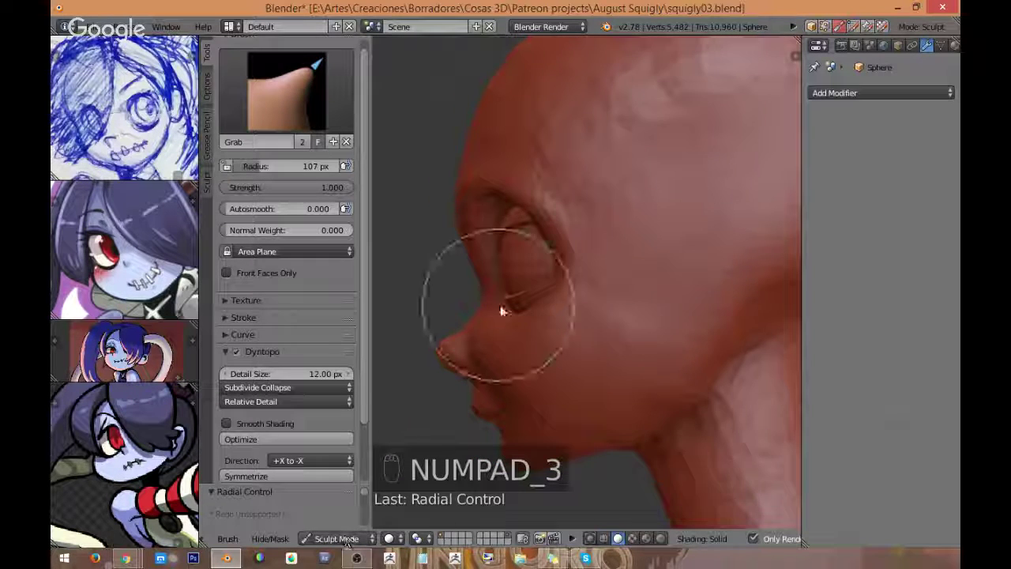
right_click(510, 299)
key("r")
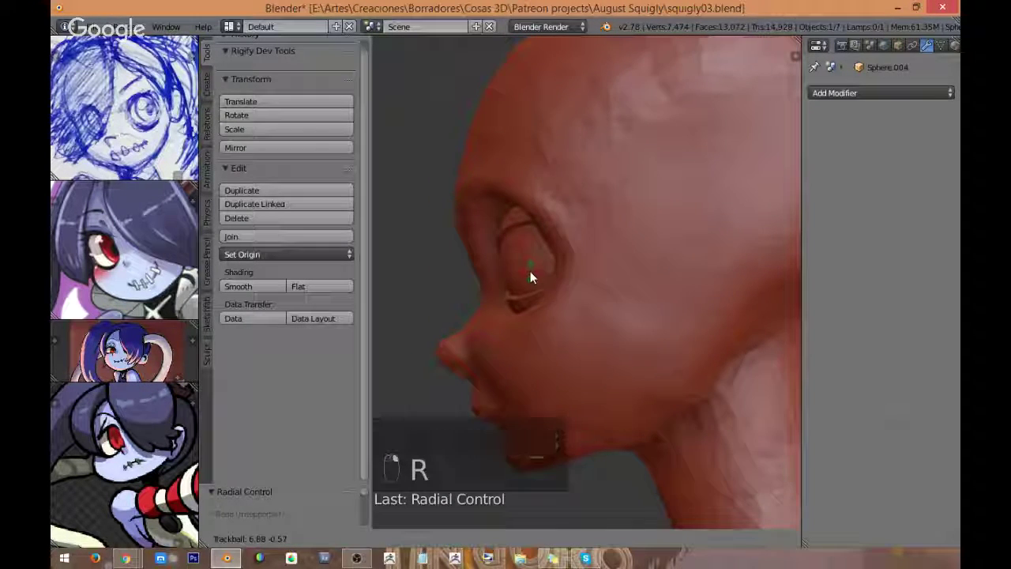
key("r")
left_click(520, 223)
Step: Reorient the upper eyelid in the front view with trackball rotations of about 15.5° and 8.6° and a view rotation of about 14°
right_click(509, 218)
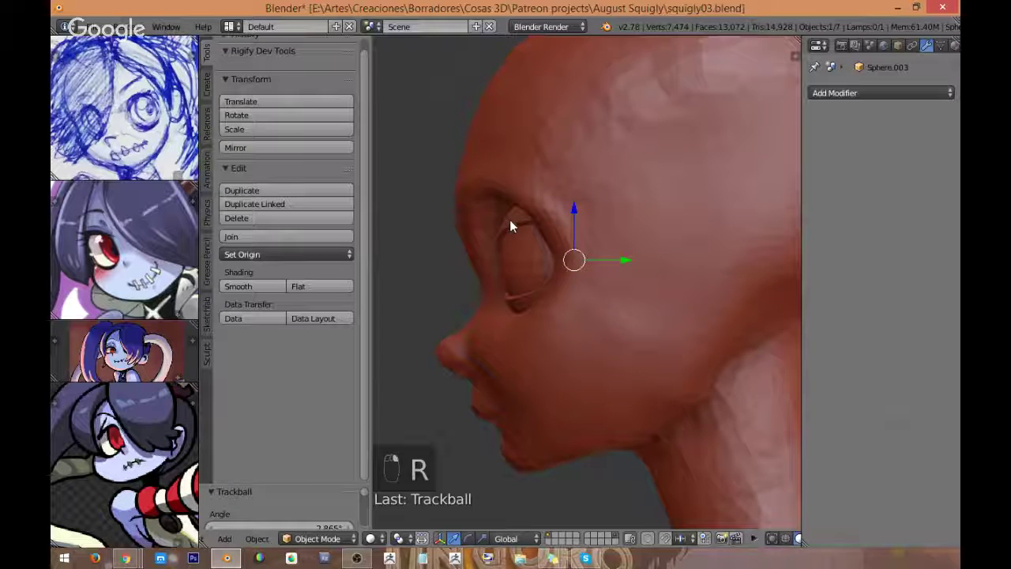
key("KP_1")
key("r")
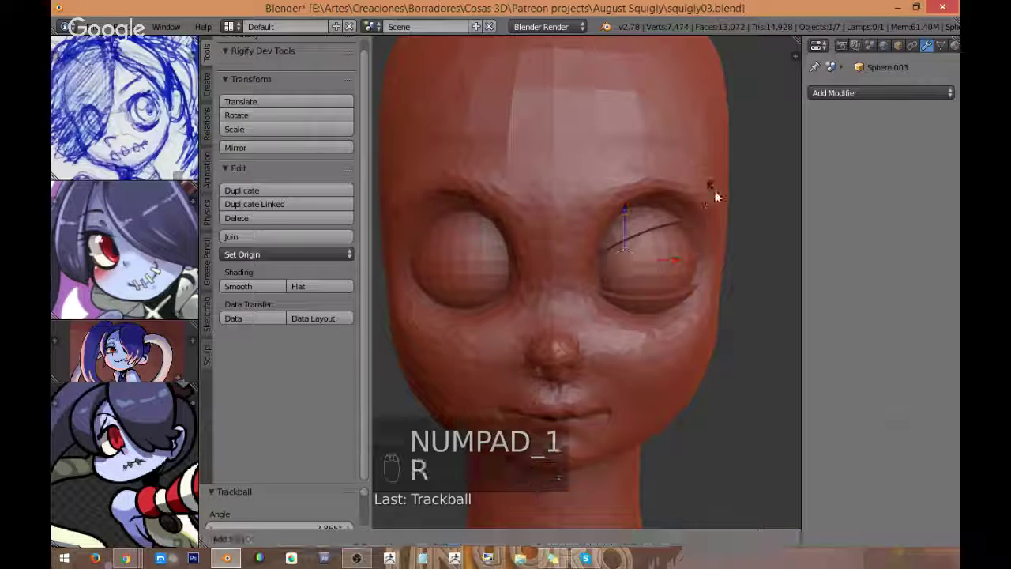
key("r")
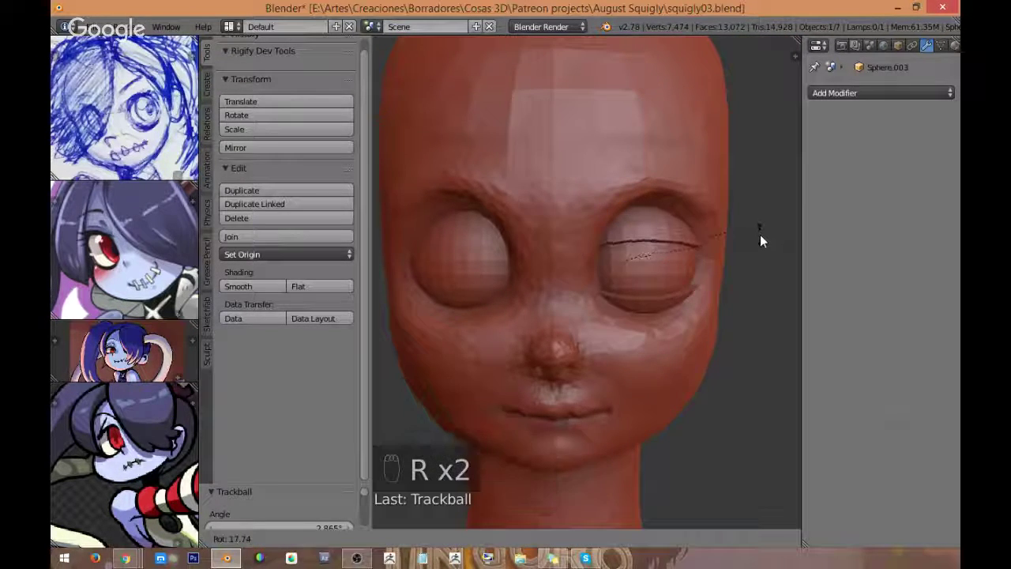
key("r")
left_click(747, 205)
left_click(746, 190)
key("r")
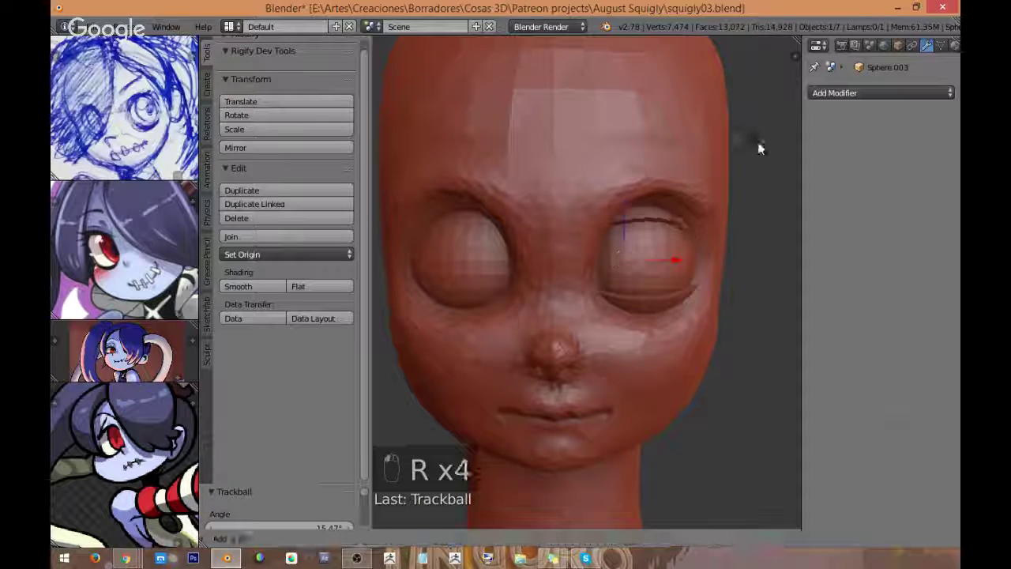
left_click(634, 223)
key("r")
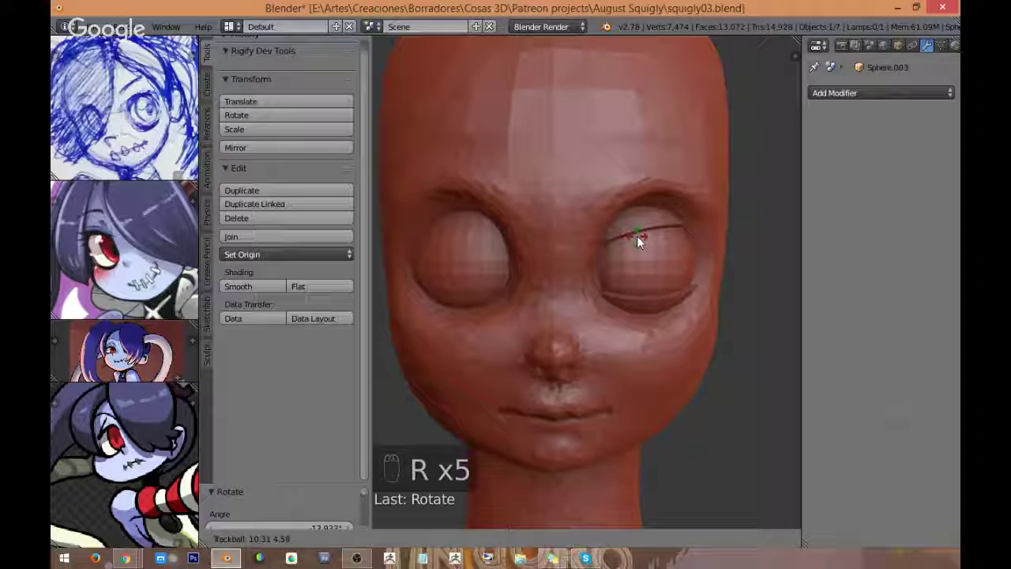
left_click(673, 259)
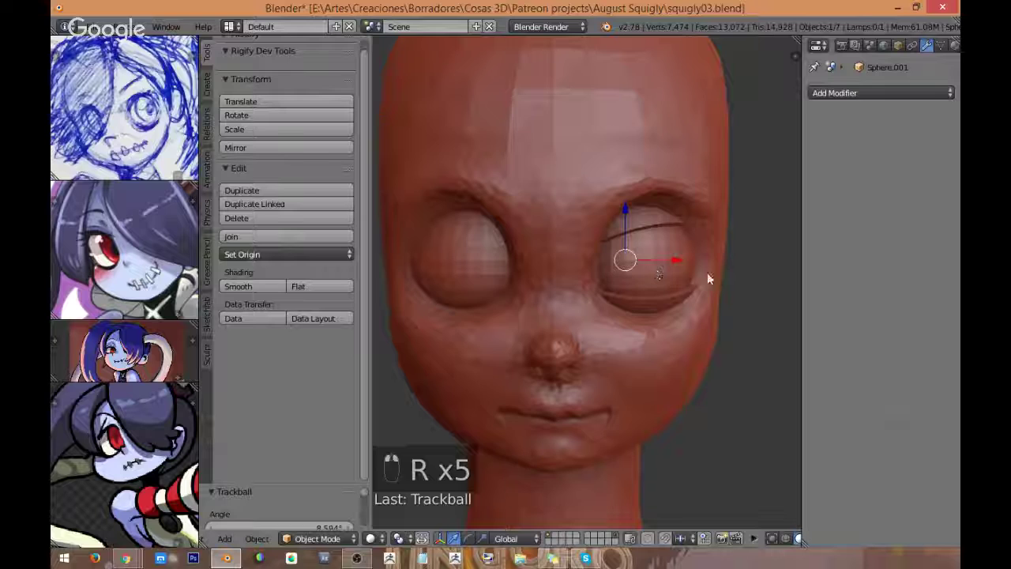
Step: Rotate the upper eyelid about 13° in the side view to lower its rim over the eyeball
middle_click_drag(708, 278, 608, 315)
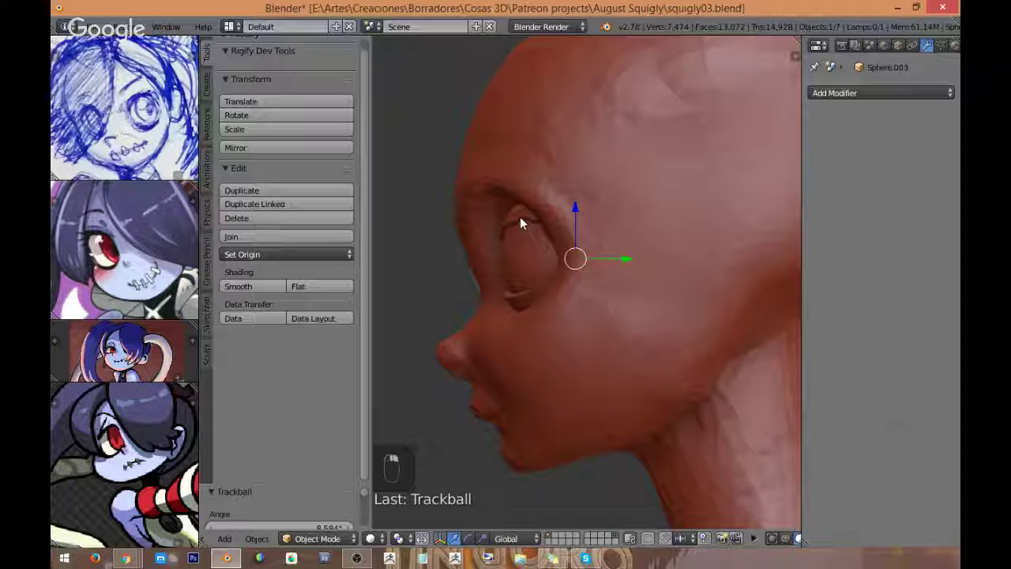
key("KP_3")
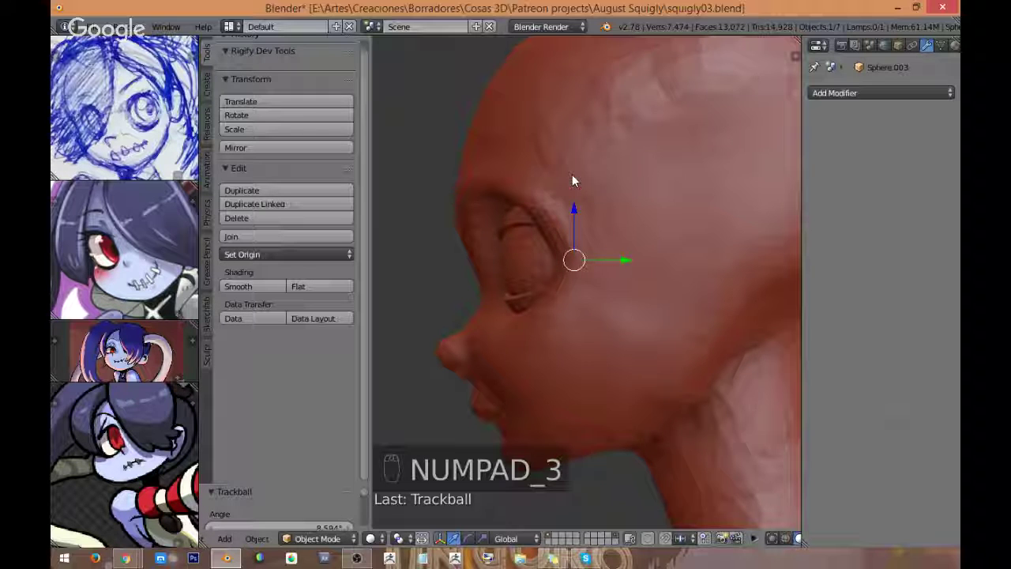
key("r")
left_click(482, 254)
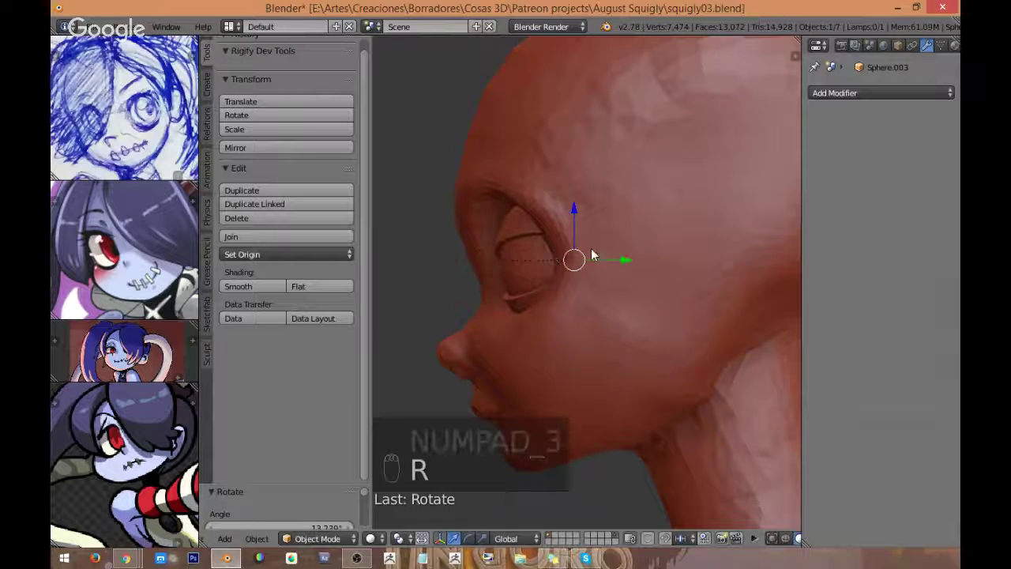
Step: Try to refit the upper eyelid in the side view with two small moves and a slight rotation
key("g")
left_click(583, 235)
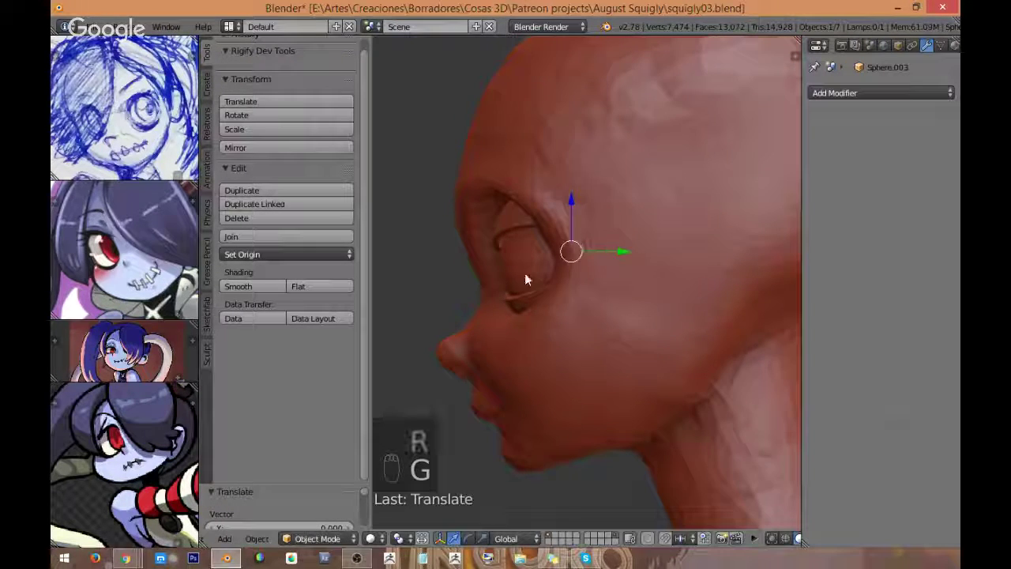
key("r")
left_click(527, 277)
key("g")
left_click(536, 268)
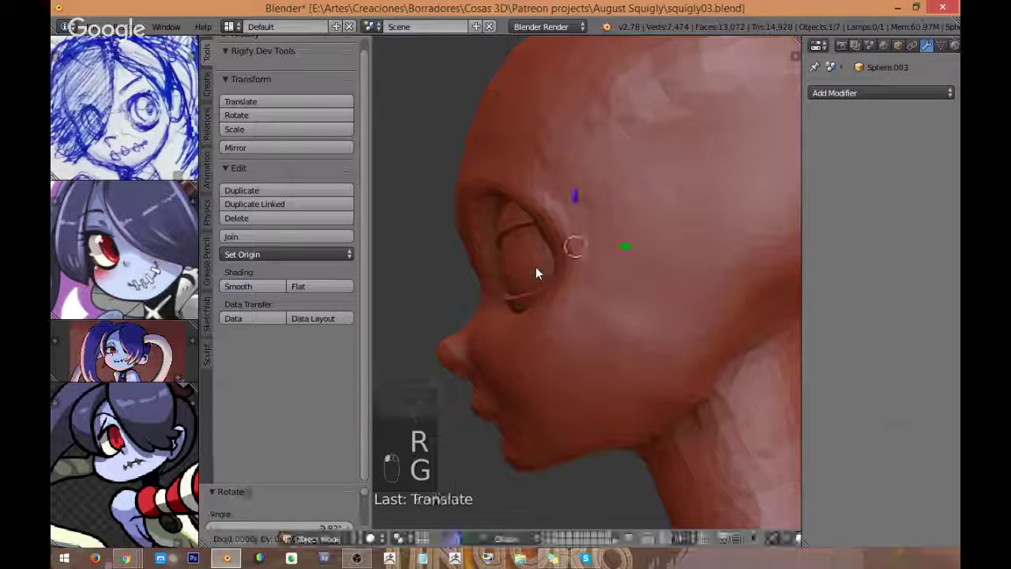
Step: Check the upper eyelid from the front and undo its latest moves and rotation
key("KP_1")
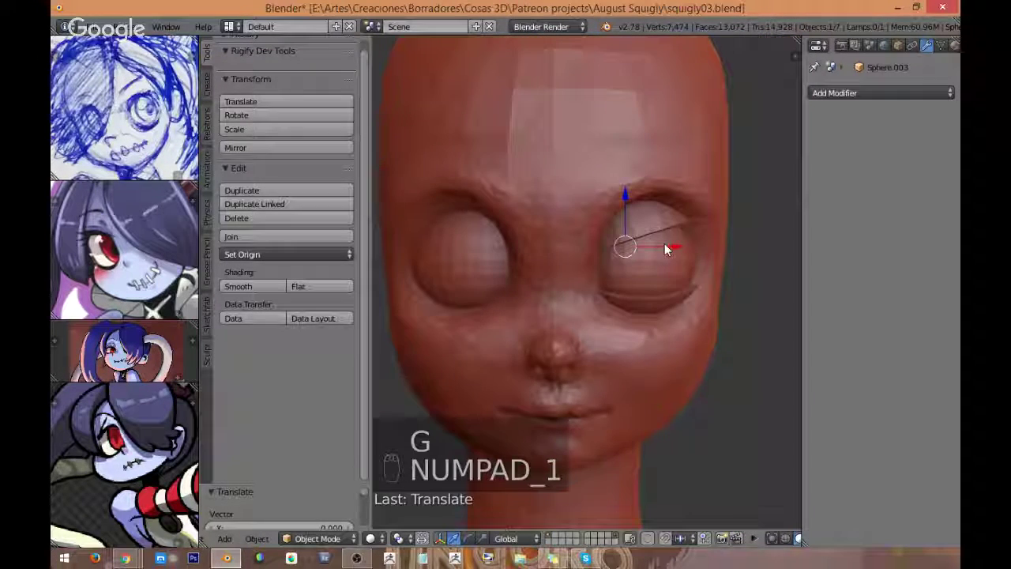
key("ctrl+z")
key("ctrl+z")
key("ctrl+z")
key("ctrl+z")
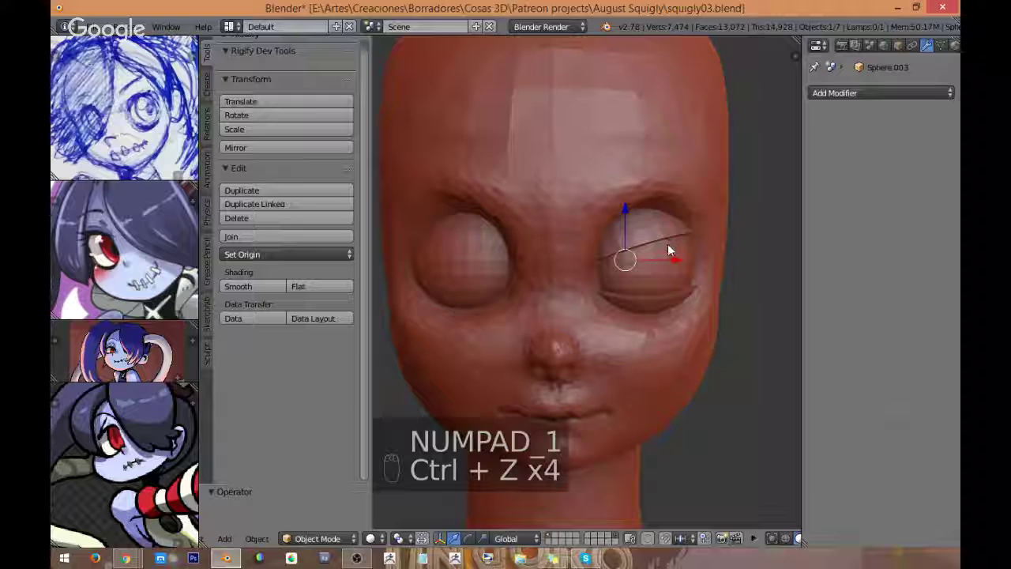
Step: Rotate the upper eyelid about 9° in the side view to raise its rim, and check it from the front
key("KP_3")
key("r")
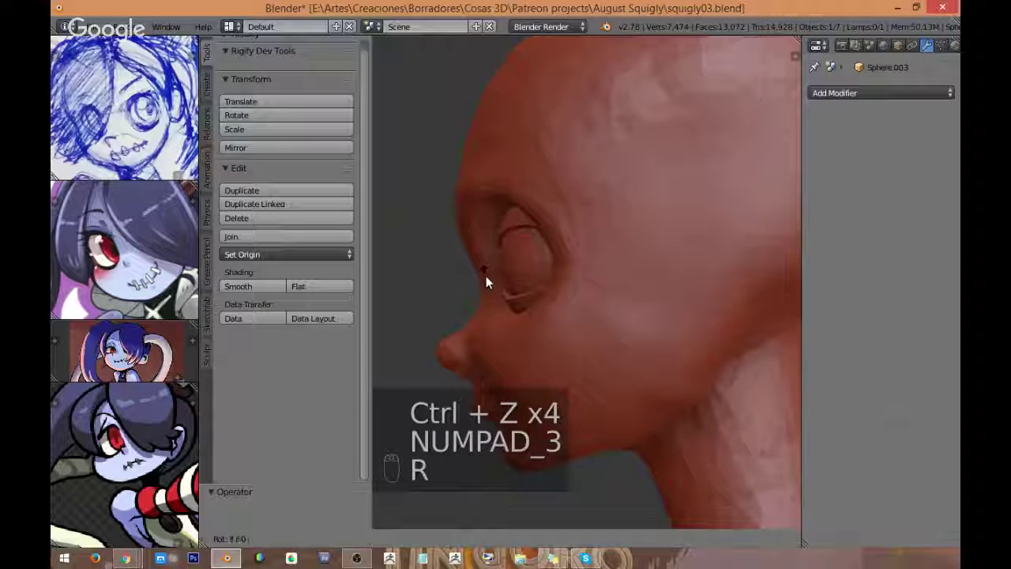
left_click(500, 285)
key("KP_1")
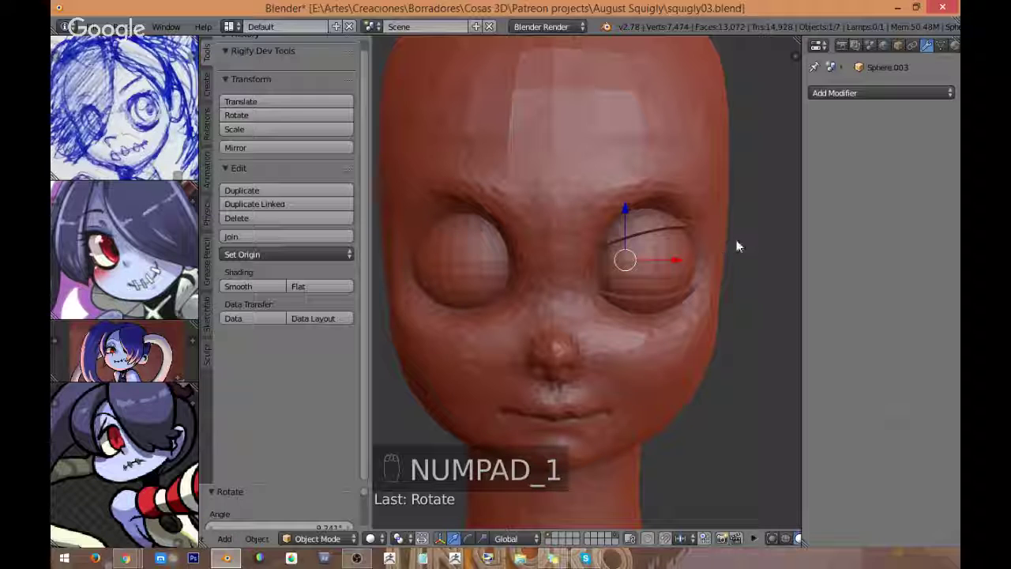
Step: Open the upper eyelid's mesh in Edit Mode and frame it up close in the front view
right_click(650, 229)
right_click(646, 225)
key("Tab")
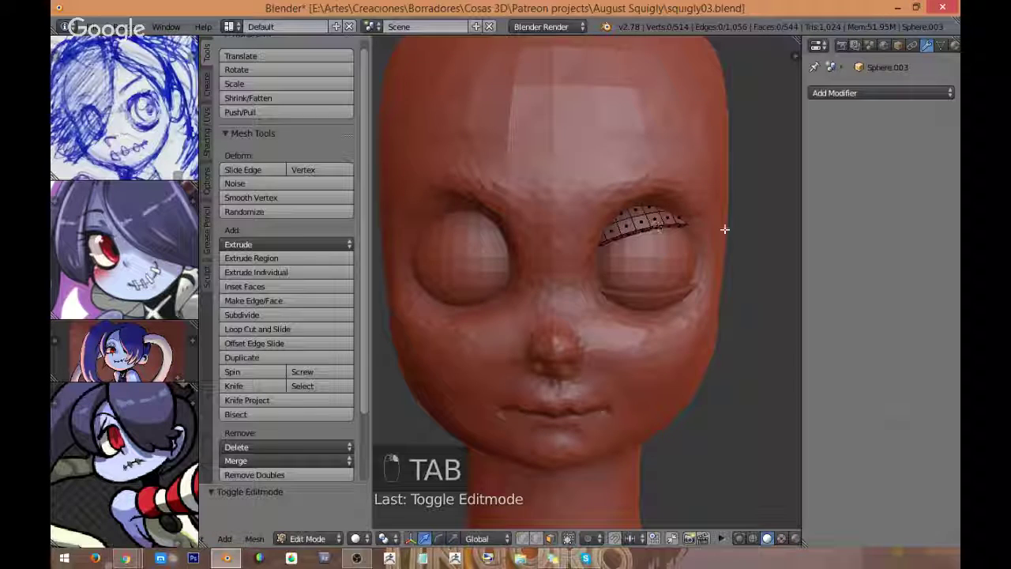
key("KP_1")
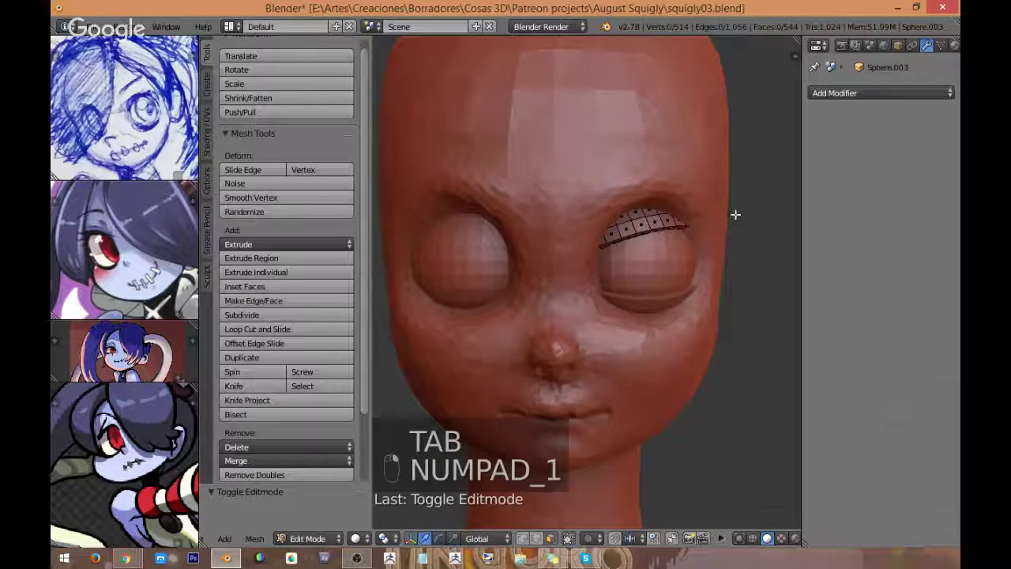
scroll(734, 214, "up", 3)
middle_click_drag(770, 188, 697, 216, "shift")
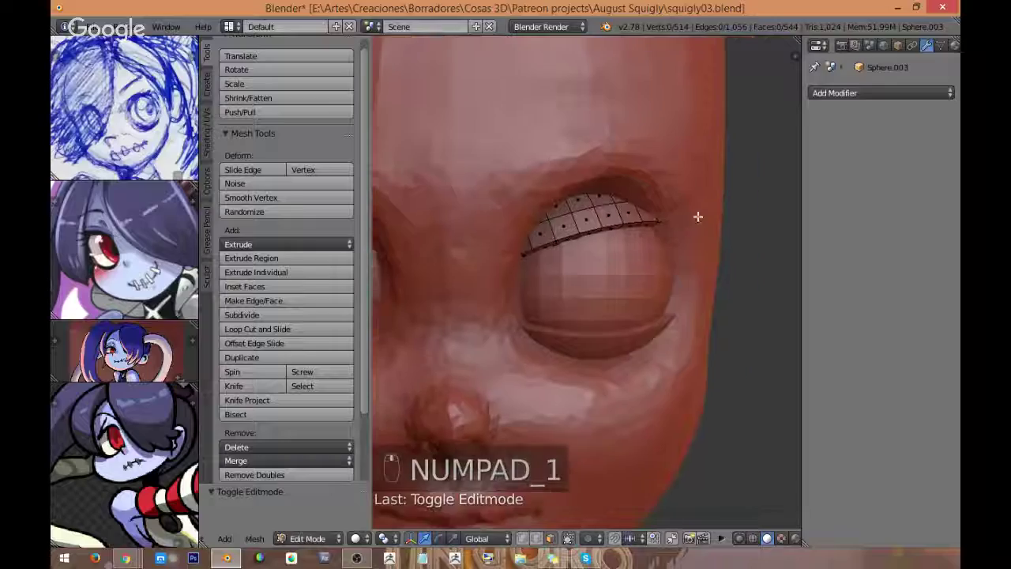
Step: Select the upper eyelid's outer corner faces and shift them slightly outward and down with proportional editing at a size of about 0.39
key("z")
key("z")
key("z")
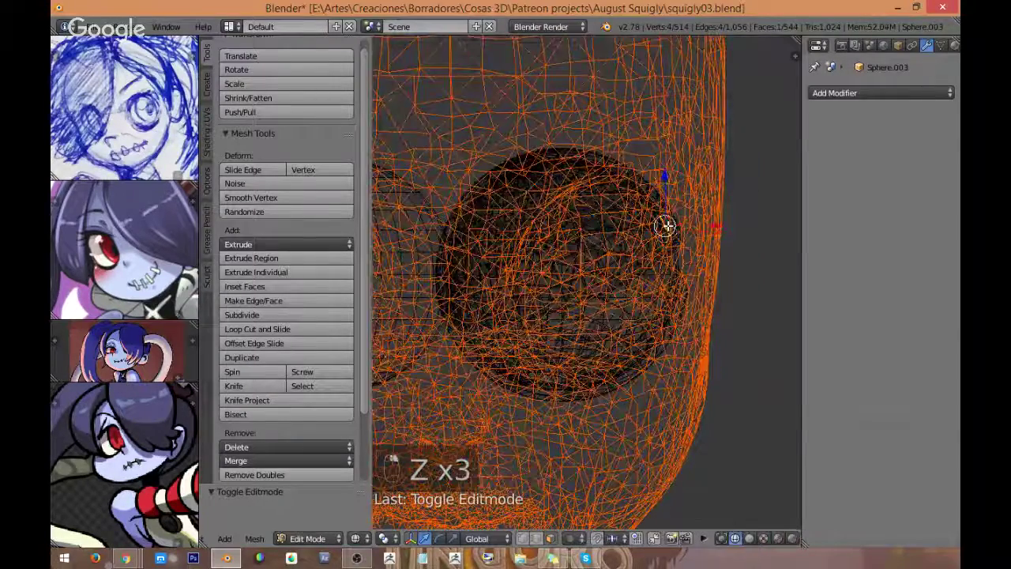
right_click(664, 225)
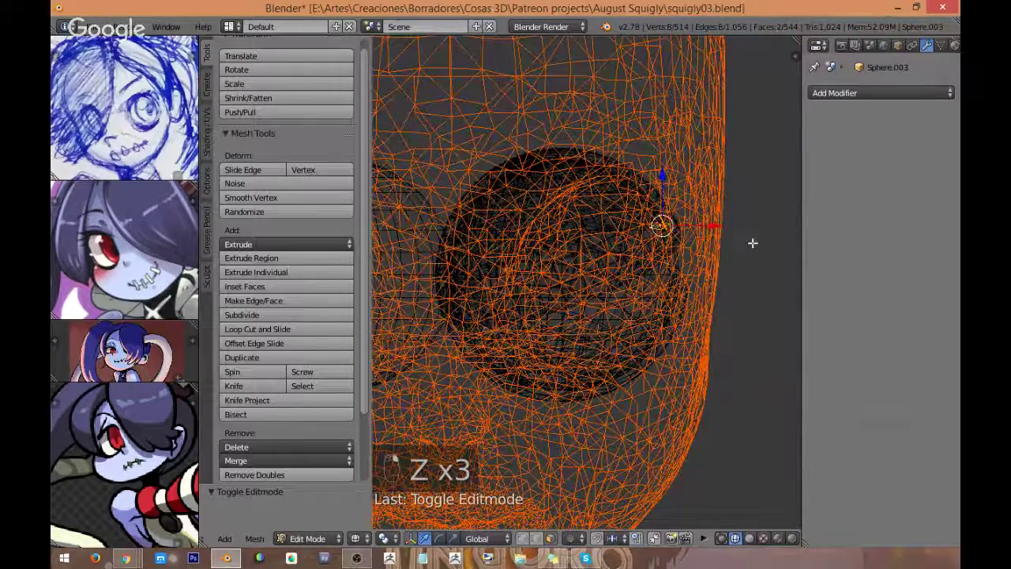
key("z")
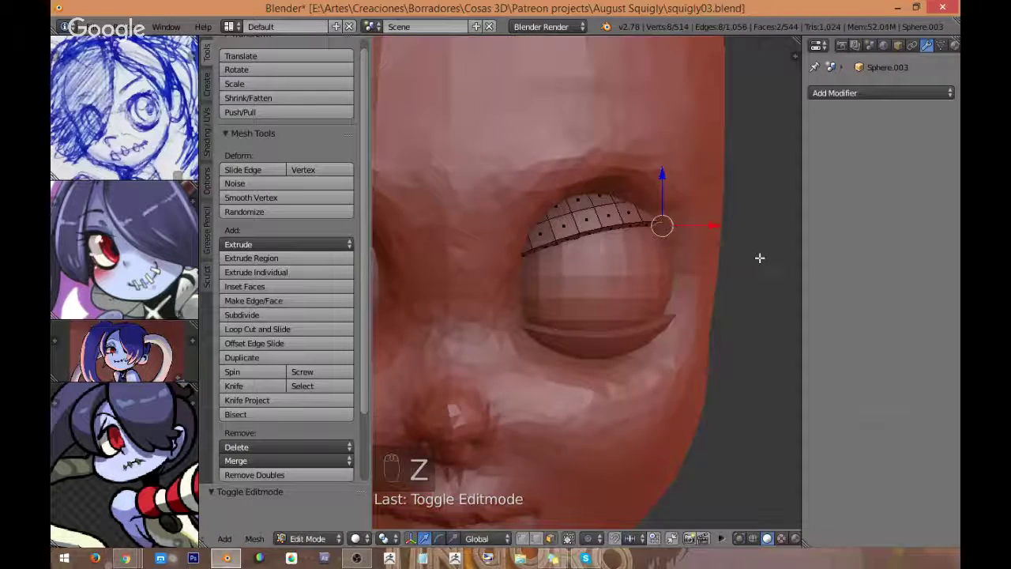
right_click_drag(760, 258, 751, 259)
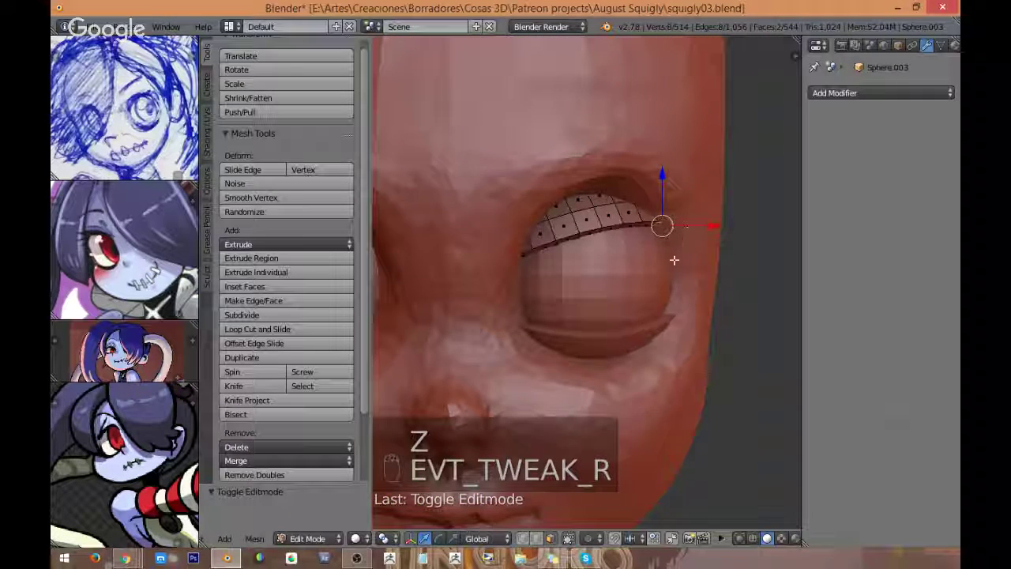
key("KP_2")
key("KP_1")
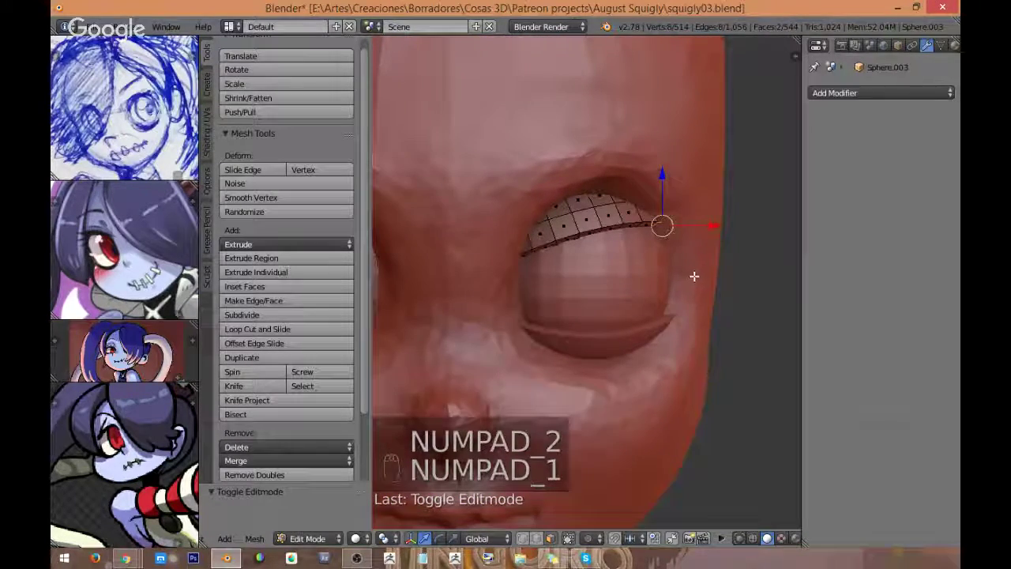
key("o")
key("g")
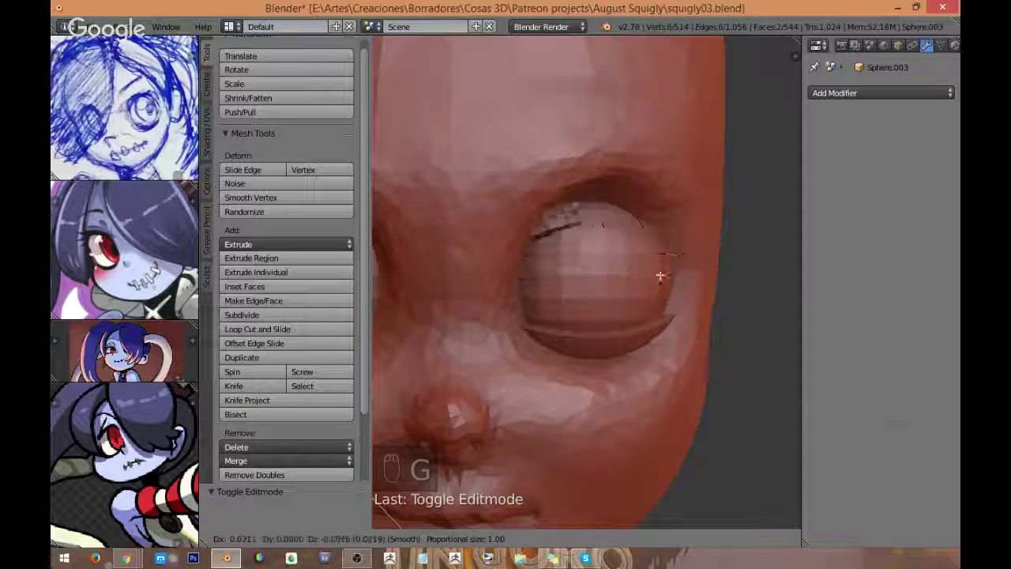
scroll(699, 272, "up", 8)
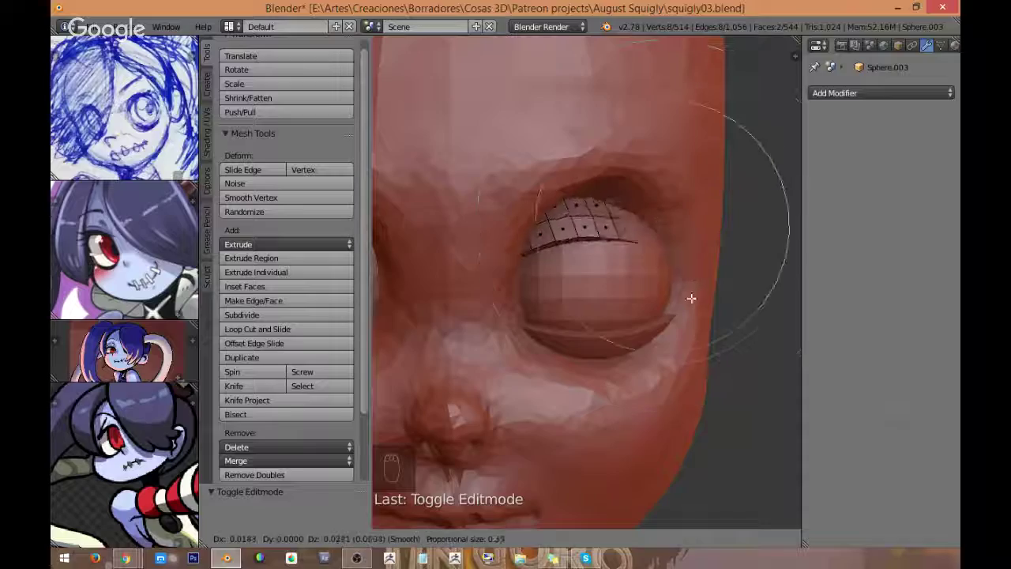
scroll(698, 297, "up", 1)
left_click(703, 283)
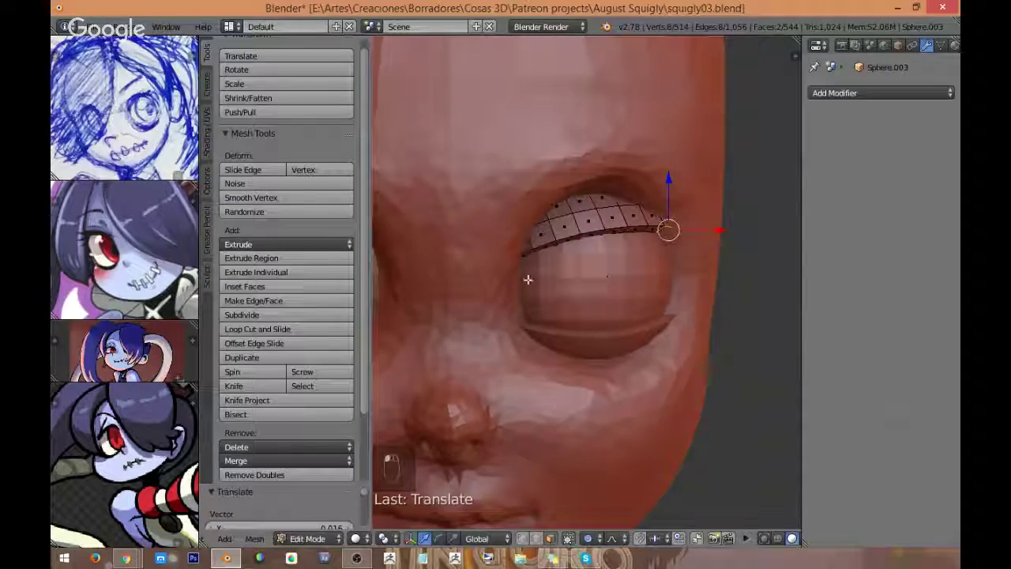
Step: Select the hidden faces at the upper eyelid's inner end and move them well down with proportional editing to curve the lid around the eye
key("z")
mouse_move(527, 280)
middle_mouse_down()
mouse_move(485, 251)
mouse_move(460, 323)
mouse_move(492, 334)
mouse_move(496, 402)
mouse_move(497, 388)
middle_mouse_up()
right_click(455, 299)
right_click(464, 311, "alt")
key("z")
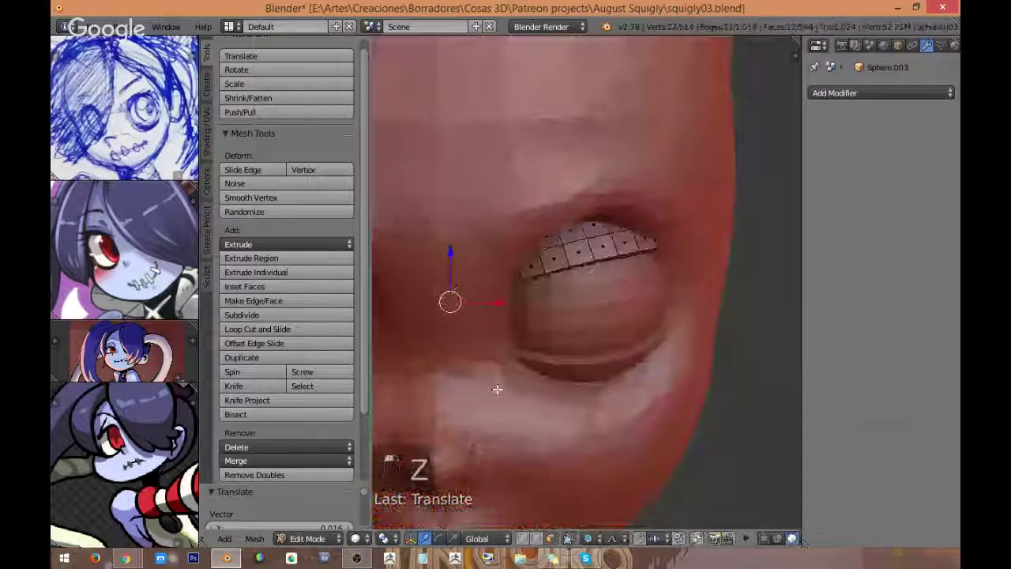
key("KP_1")
scroll(517, 356, "down", 3)
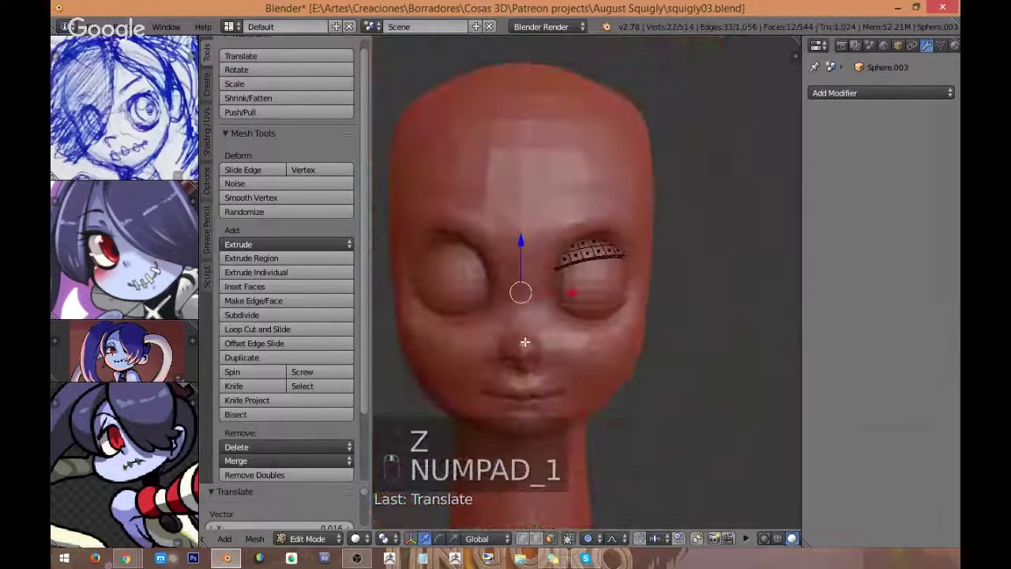
key("g")
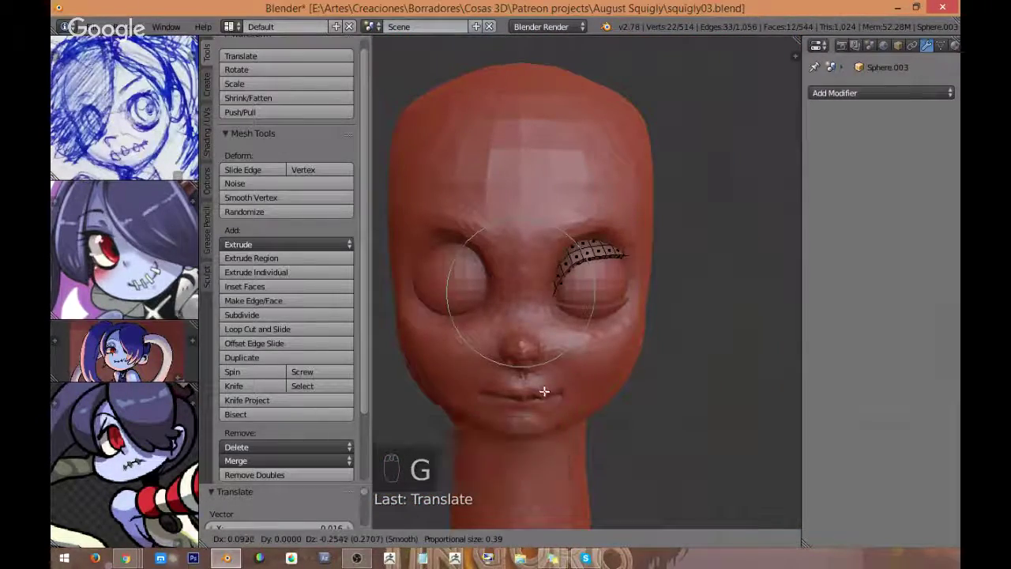
left_click(544, 389)
Step: Move individual rim faces along the upper eyelid's inner half with a smaller proportional falloff to round the lid around the eyeball
scroll(574, 346, "up", 2)
scroll(581, 260, "up", 2)
key("g")
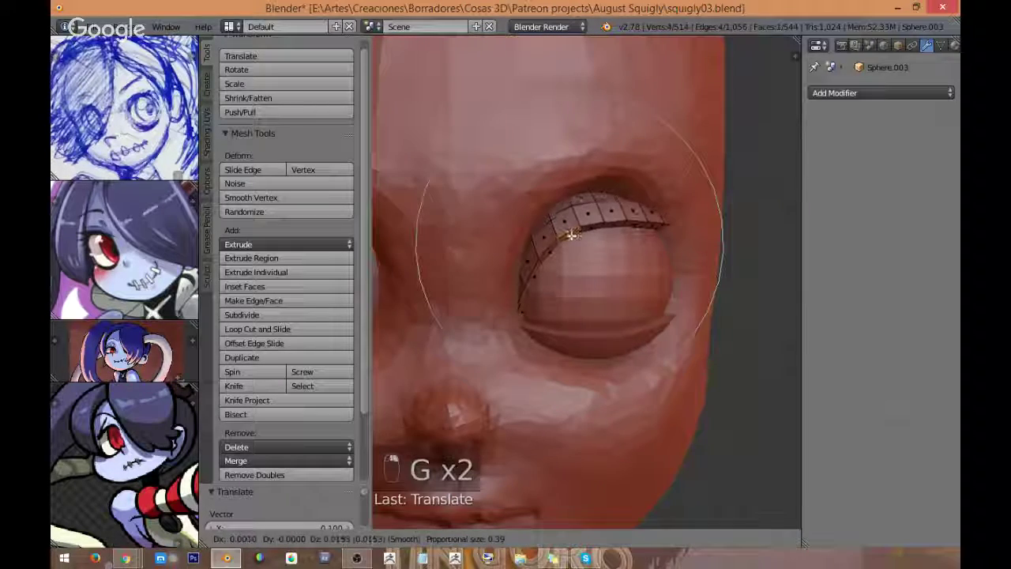
scroll(571, 229, "up", 3)
left_click(569, 230)
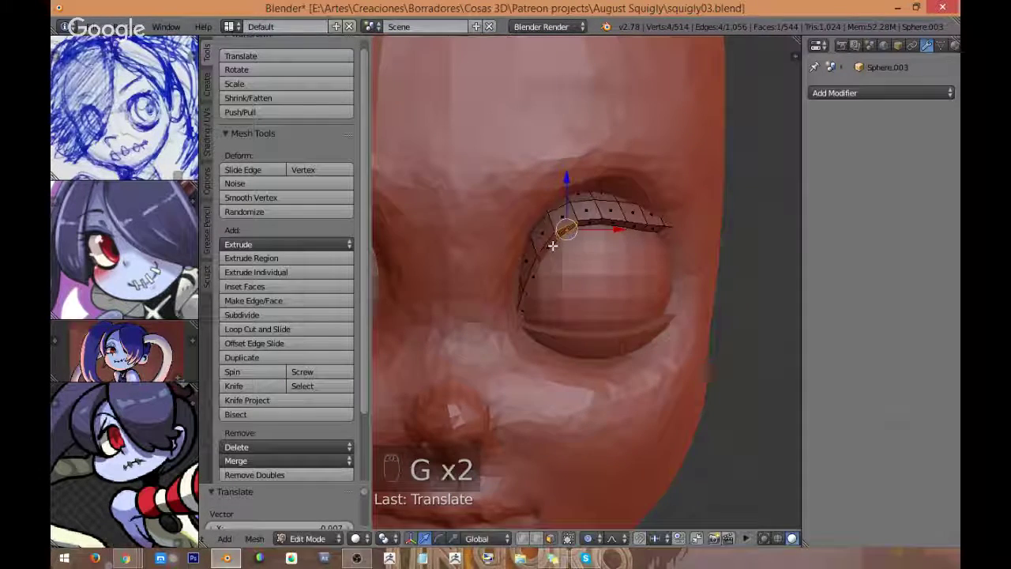
key("g")
left_click(545, 247)
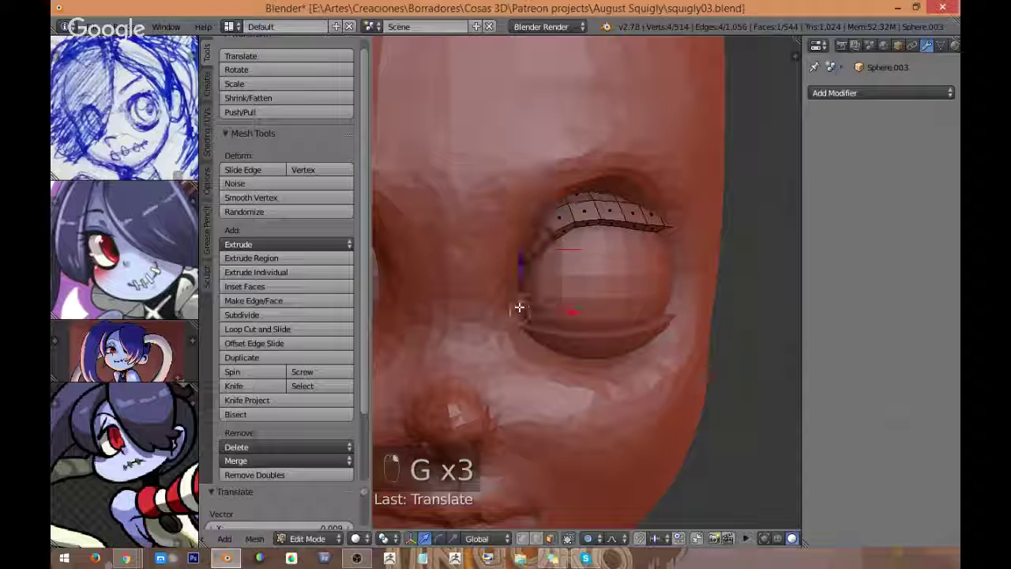
key("g")
scroll(523, 310, "up", 3)
left_click(540, 251)
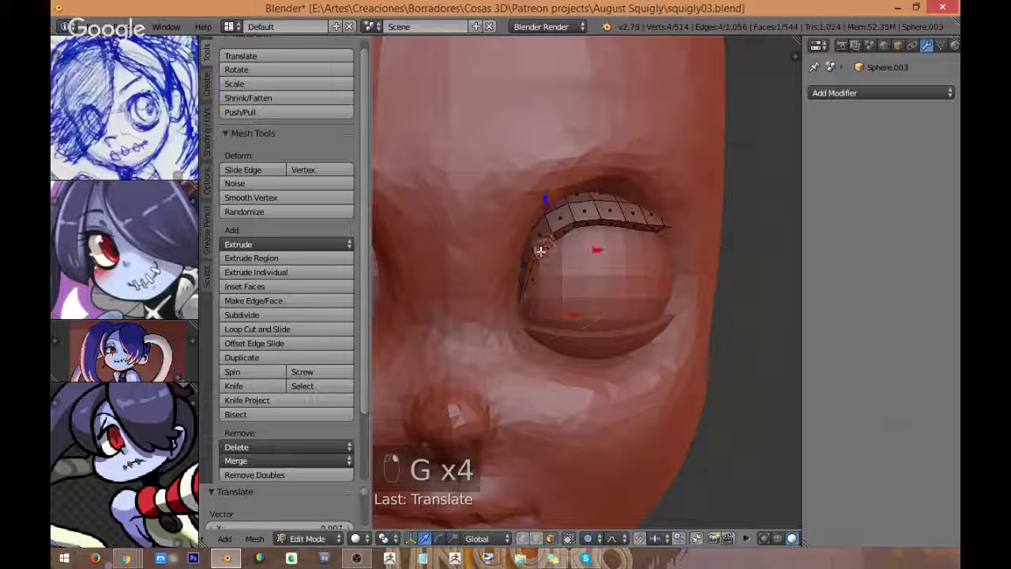
key("g")
left_click(539, 235)
Step: Raise the middle of the upper eyelid's rim and lower its outer corner face, using a proportional size of about 0.16
right_click(614, 219)
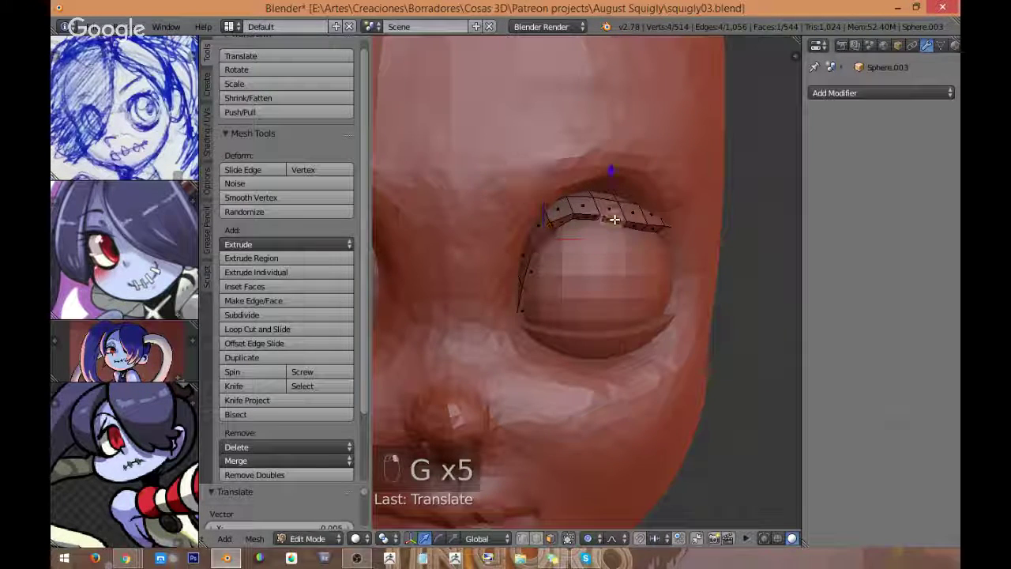
key("g")
scroll(618, 208, "up", 7)
left_click(619, 208)
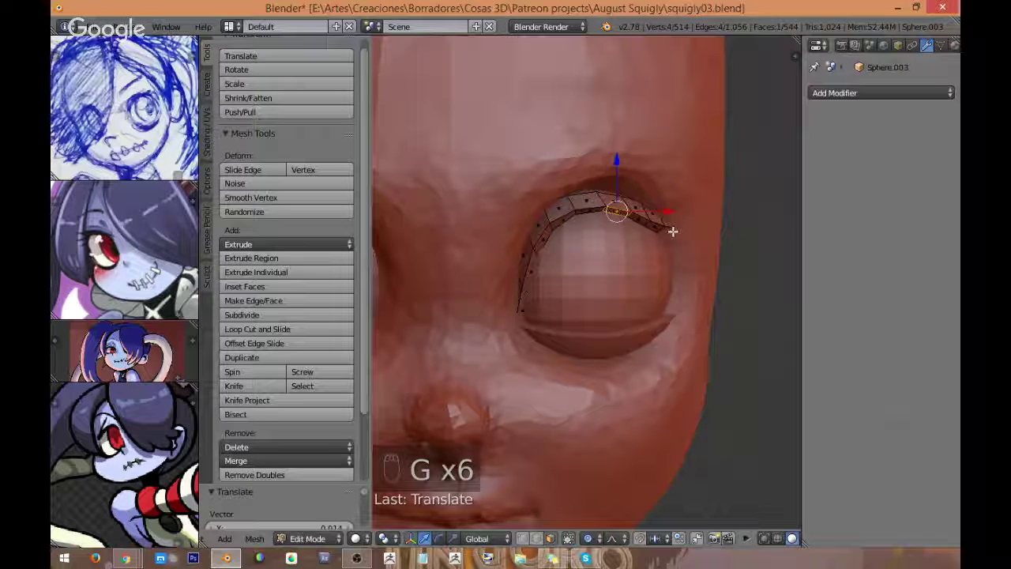
right_click(672, 229)
key("g")
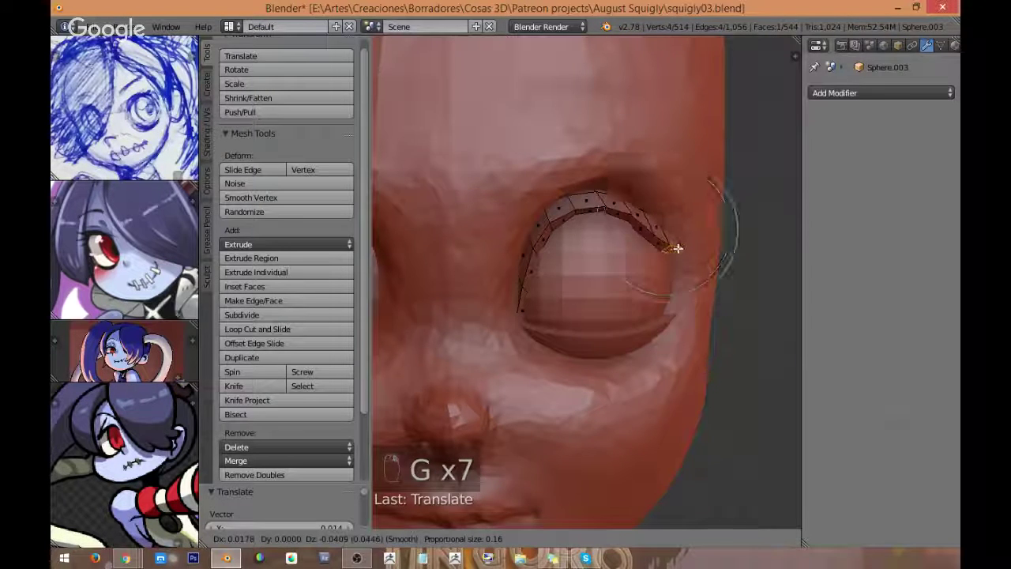
left_click(677, 247)
Step: From a side angle, nudge the upper eyelid's outer end face toward the eye socket with a proportional size of about 0.18
middle_click_drag(677, 247, 562, 186)
right_click(561, 189)
key("g")
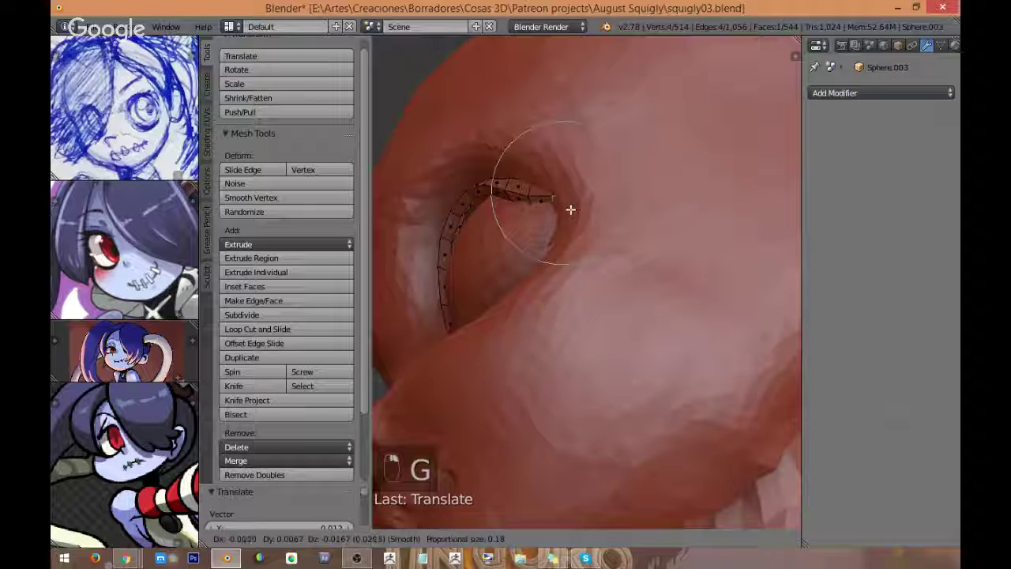
left_click(567, 204)
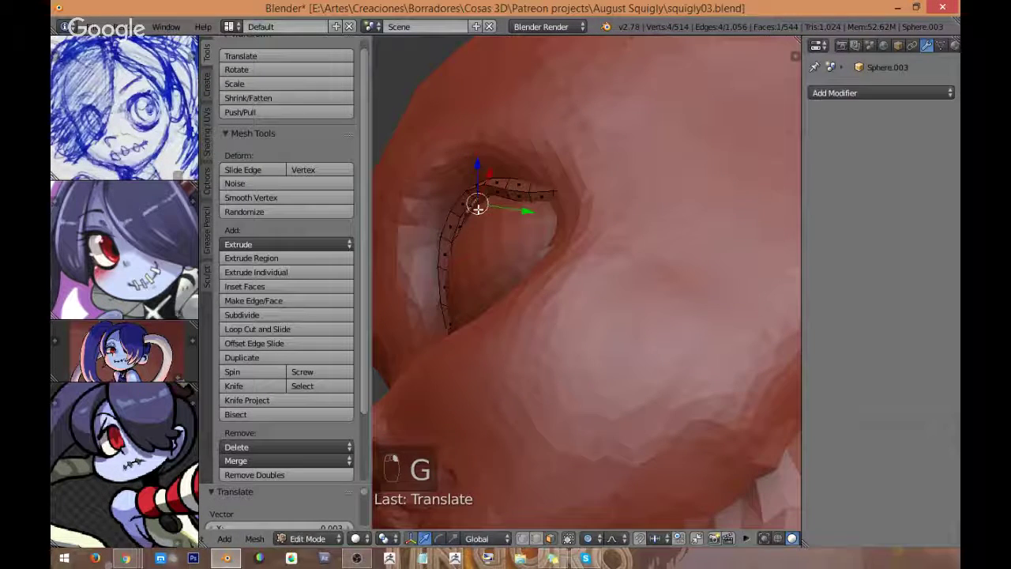
Step: Select three adjacent faces on the upper eyelid's rim and shift them closer to the eyeball with a proportional size of about 0.09
key("g")
left_click(484, 211)
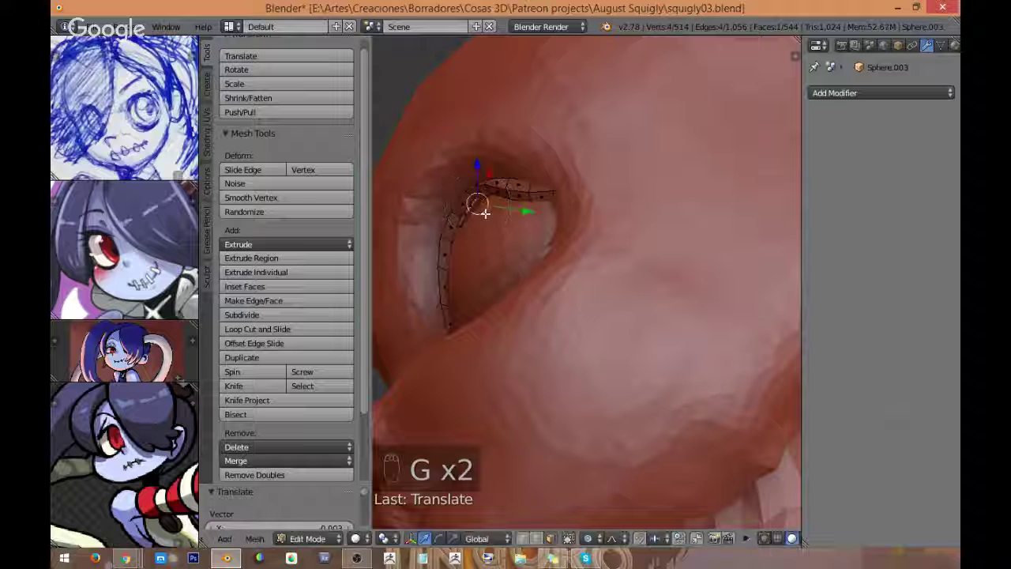
right_click(466, 208, "shift")
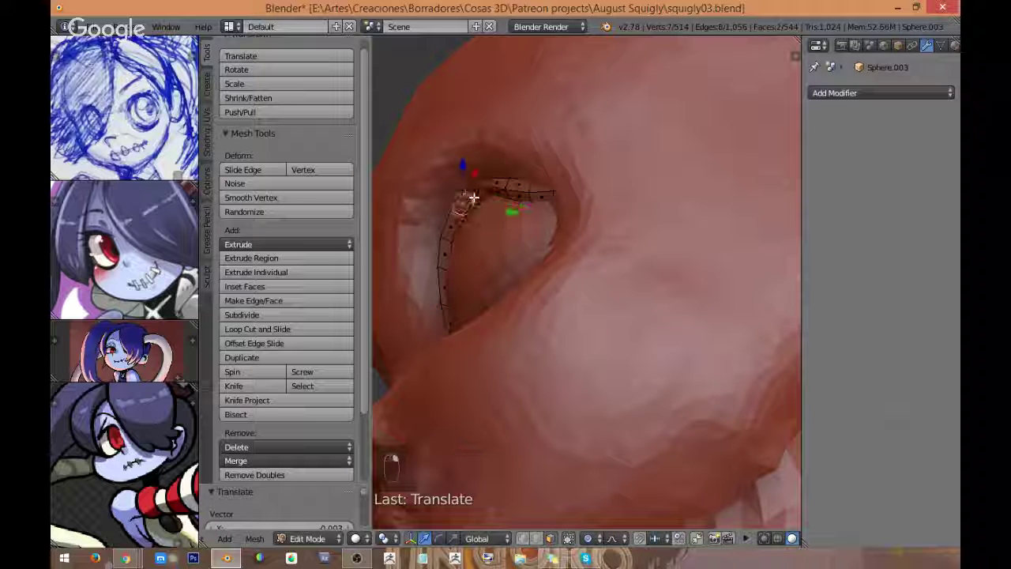
right_click(450, 216, "shift")
key("g")
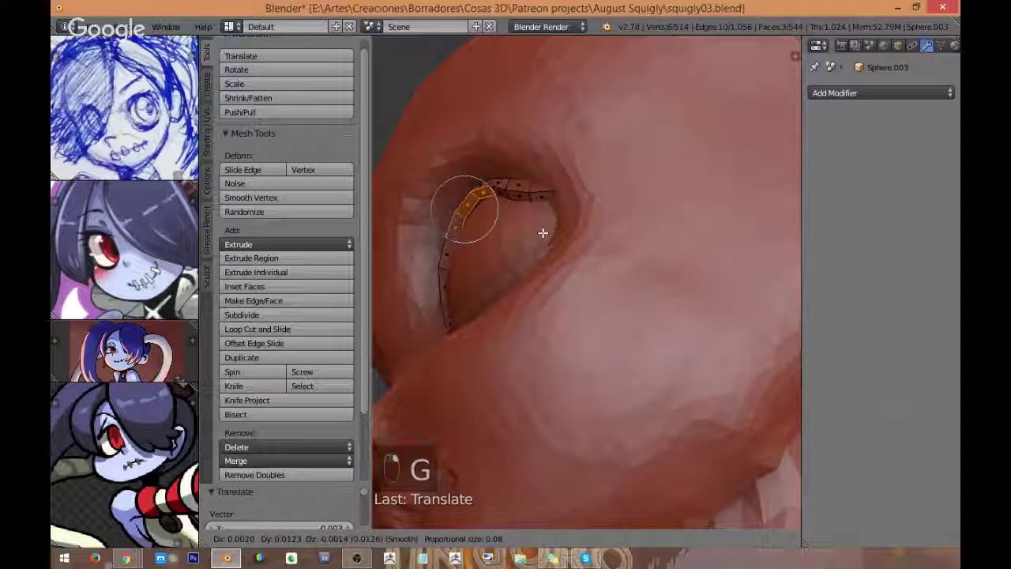
scroll(545, 237, "down", 5)
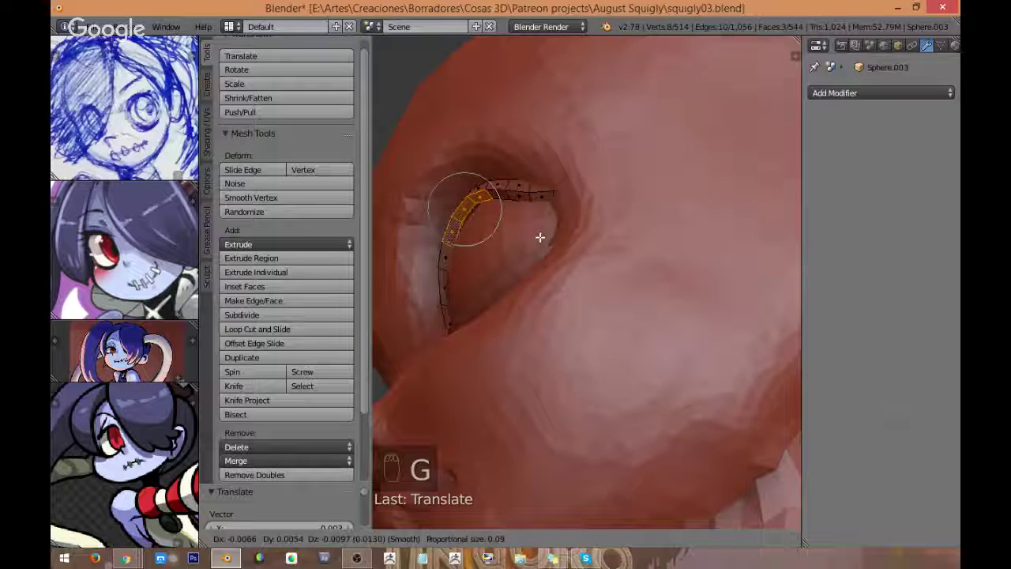
left_click(539, 237)
Step: Reposition the lowest face at the upper eyelid's inner corner against the eye socket
middle_click_drag(540, 237, 640, 282)
scroll(644, 292, "down", 5)
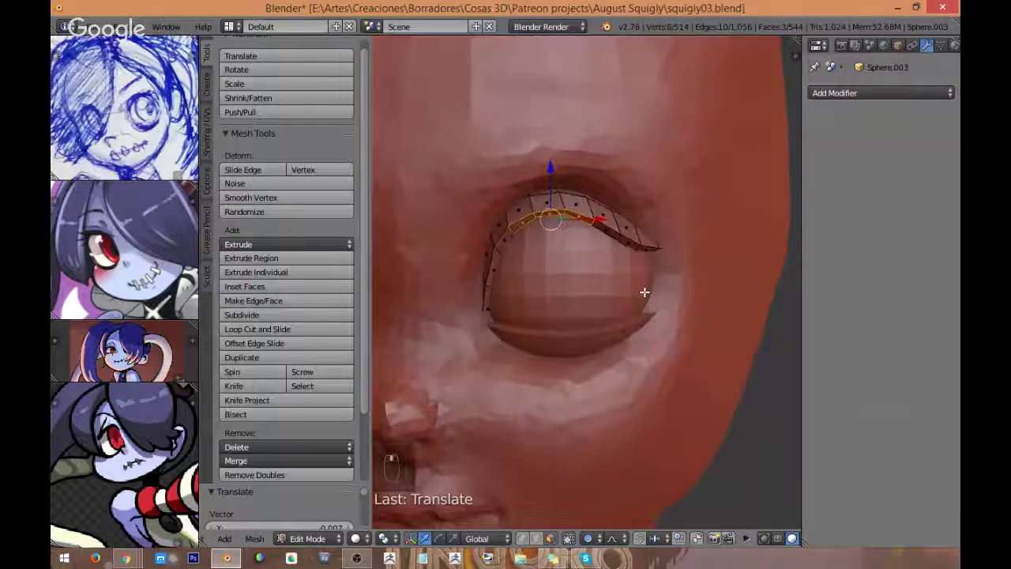
scroll(537, 302, "up", 5)
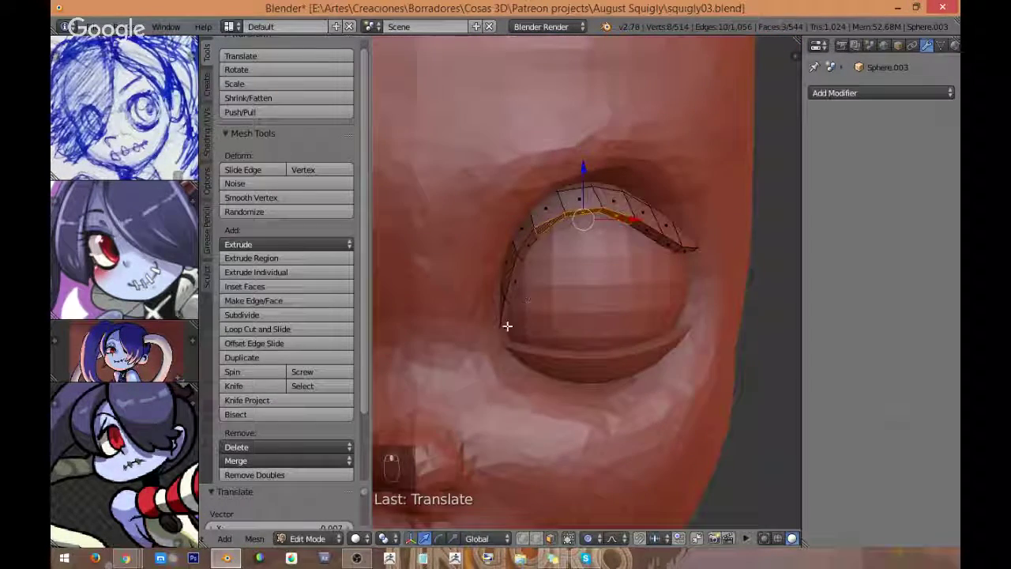
right_click(509, 330)
key("g")
middle_click_drag(556, 315, 645, 314)
left_click(543, 310)
Step: Switch mesh editing to the lower eyelid and raise its outer corner face with a proportional size of about 0.12
key("Tab")
key("Tab")
scroll(722, 328, "down", 5)
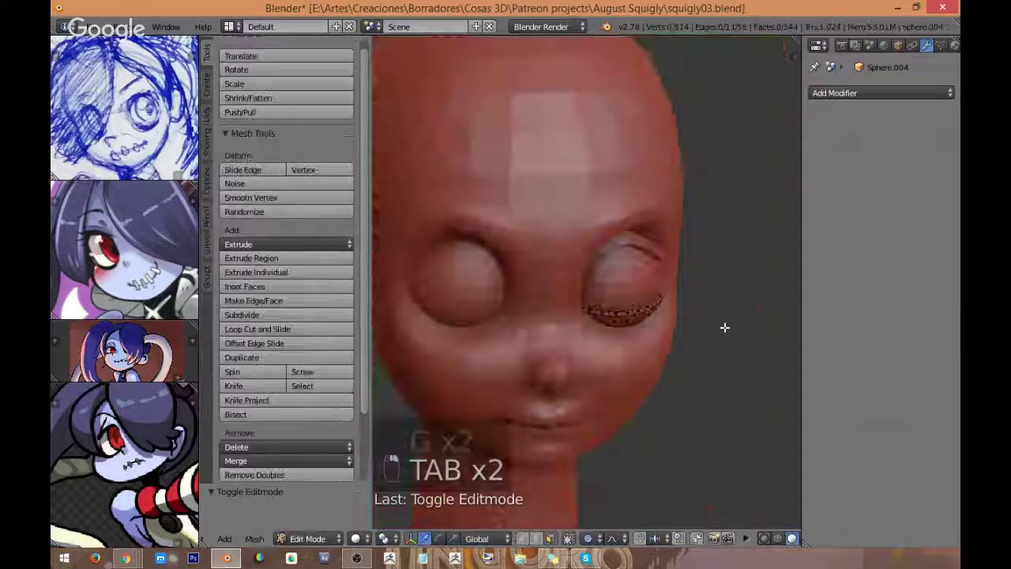
middle_click_drag(724, 327, 679, 314)
scroll(652, 307, "up", 4)
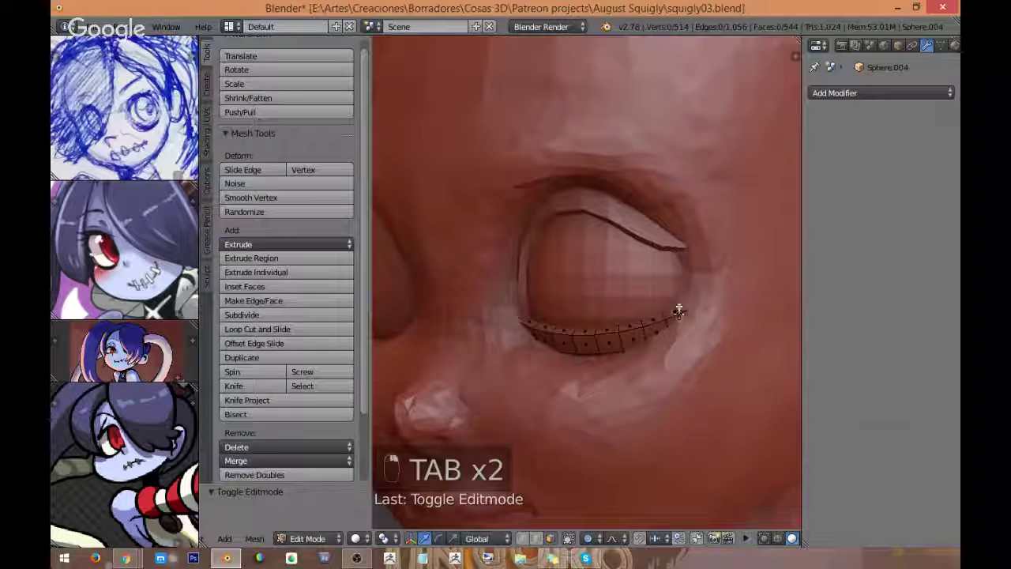
right_click(679, 310)
key("g")
scroll(685, 292, "up", 3)
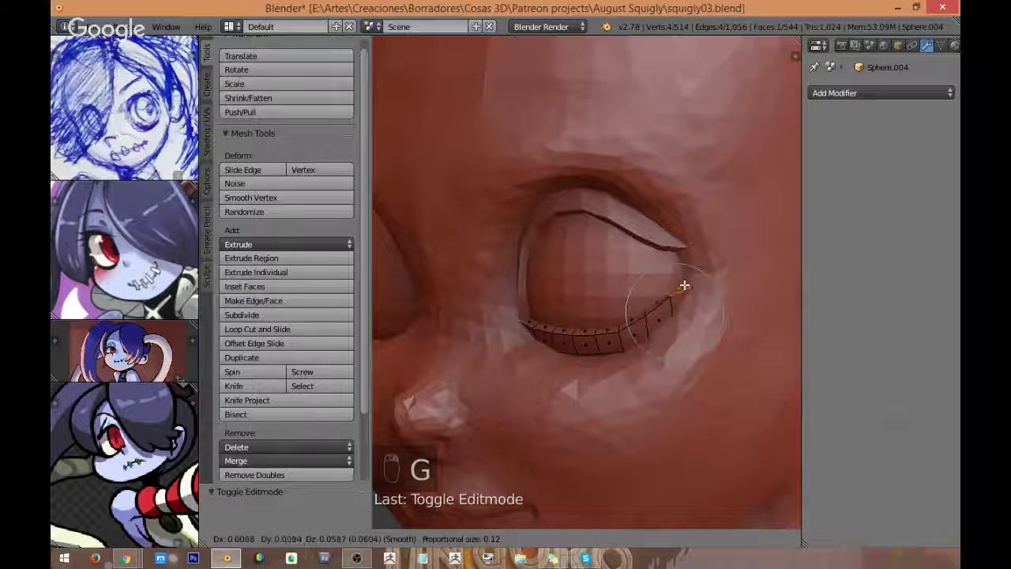
left_click(684, 295)
Step: Rotate the lower eyelid's outer corner face about 20 degrees and nudge it along the eye socket
middle_click_drag(683, 295, 719, 282)
left_click(728, 248)
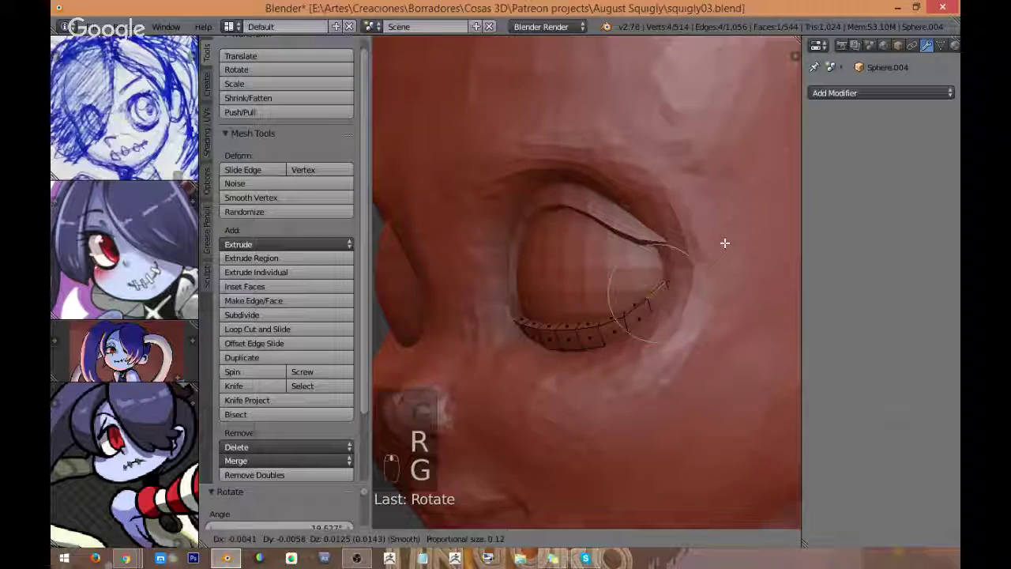
key("g")
left_click(591, 316)
middle_click_drag(591, 316, 645, 326)
scroll(636, 312, "down", 5)
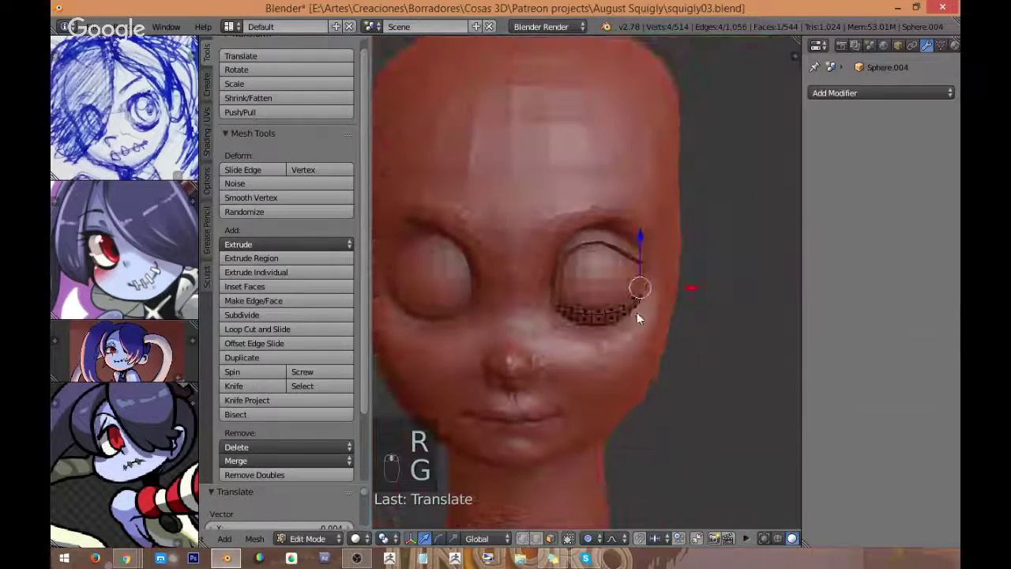
Step: Return to editing the upper eyelid and move its outer corner faces down to meet the lower eyelid's corner
key("Tab")
scroll(636, 311, "up", 3)
scroll(621, 252, "up", 2)
key("Tab")
scroll(621, 252, "up", 2)
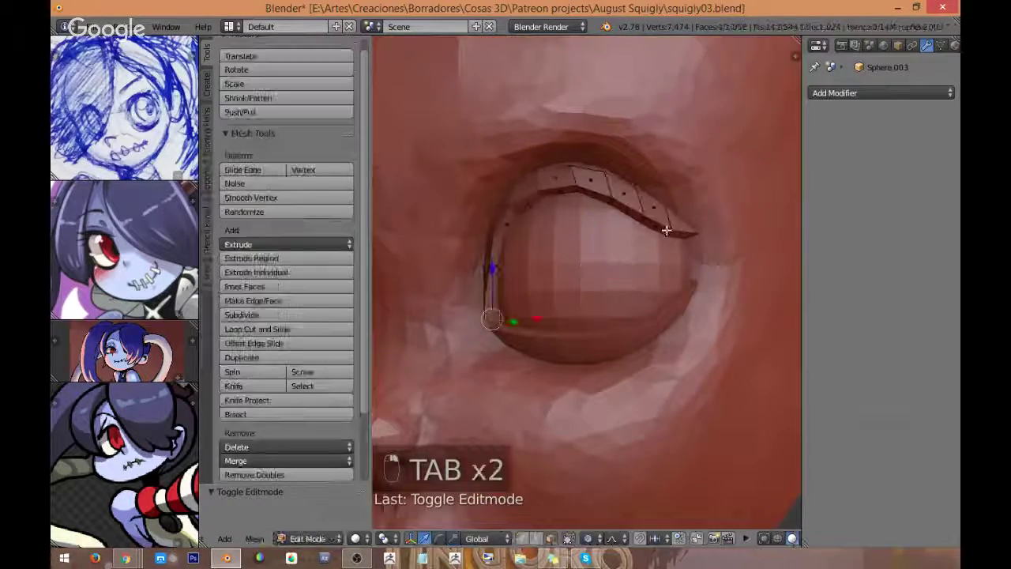
scroll(654, 221, "down", 1)
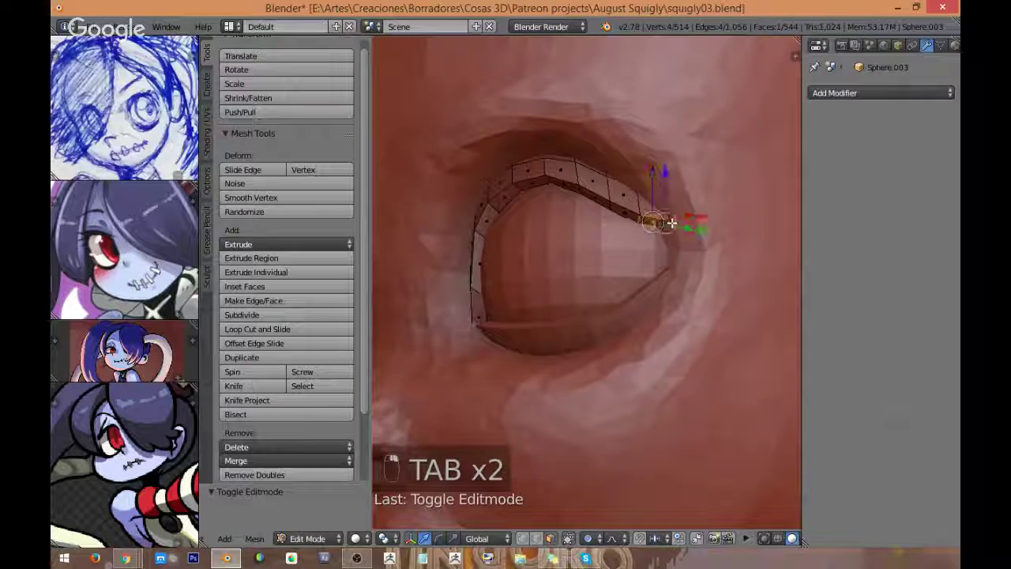
key("g")
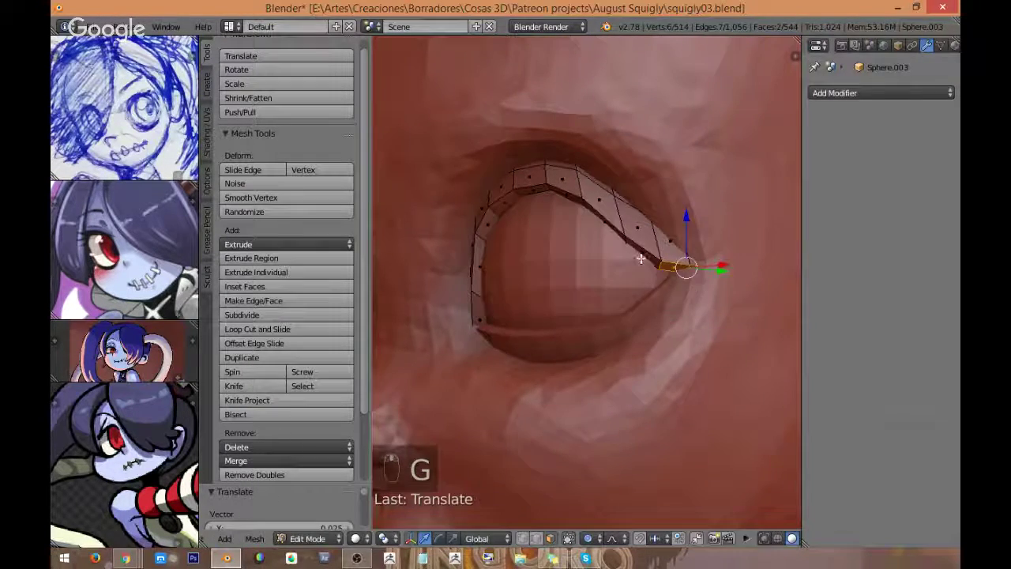
Step: Move the faces along the upper eyelid's outer slope and corner with proportional editing, narrowing the falloff to about 0.11
middle_click_drag(640, 258, 682, 241)
key("g")
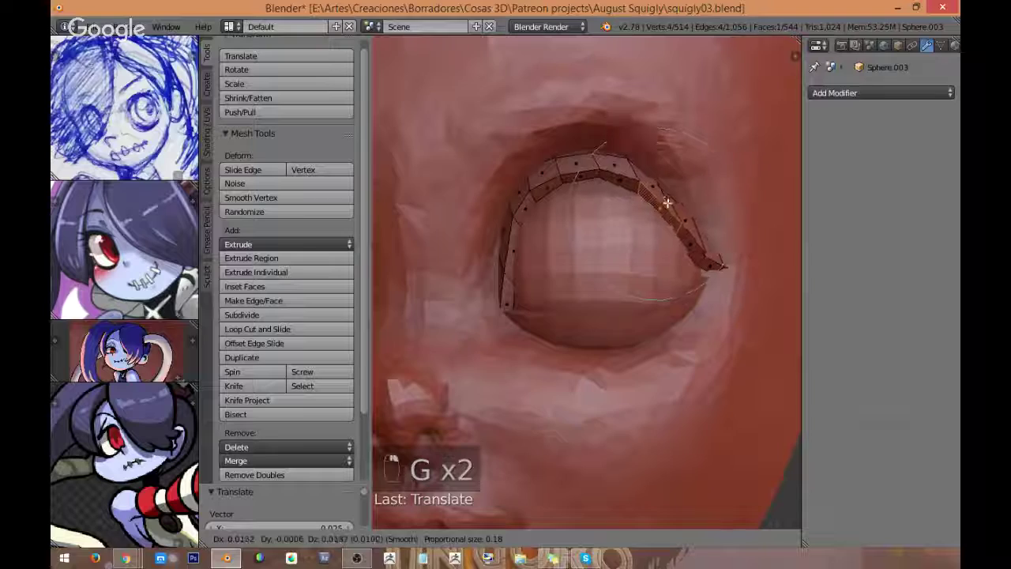
left_click(714, 262)
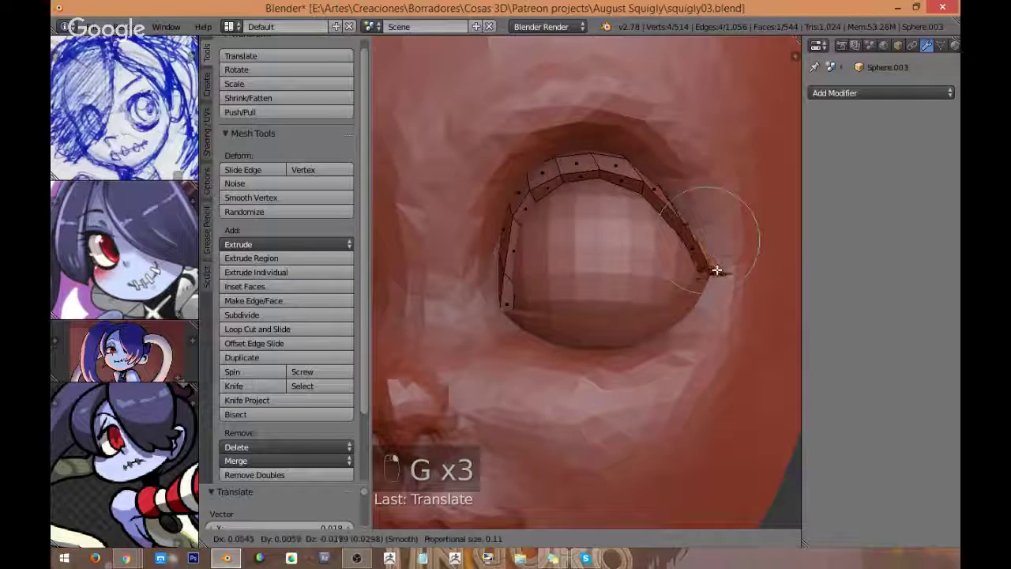
left_click(716, 271)
Step: Pull the upper face on the upper eyelid's outer slope up and outward toward the eye socket
middle_click_drag(742, 287, 661, 205)
left_click(670, 218)
right_click(654, 191)
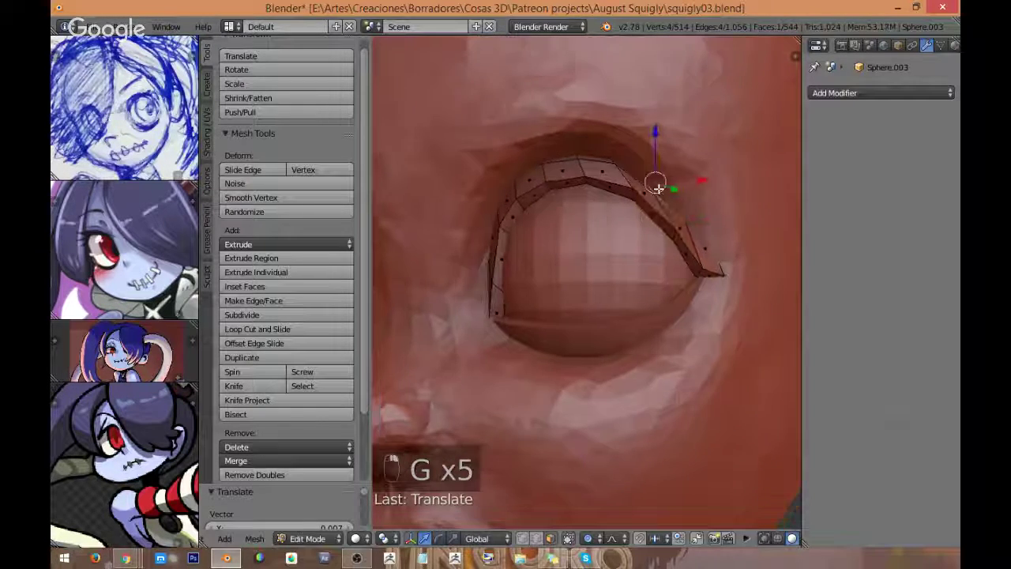
key("g")
scroll(667, 181, "down", 3)
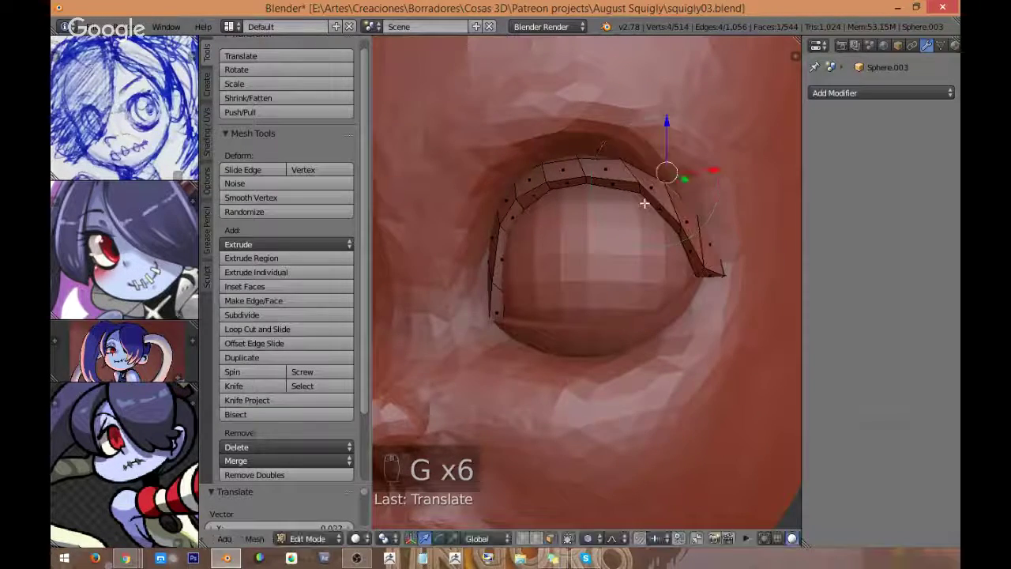
Step: Nudge the face at the crown of the upper eyelid with a proportional size of about 0.11 and finish mesh editing
middle_click_drag(644, 204, 667, 177)
key("g")
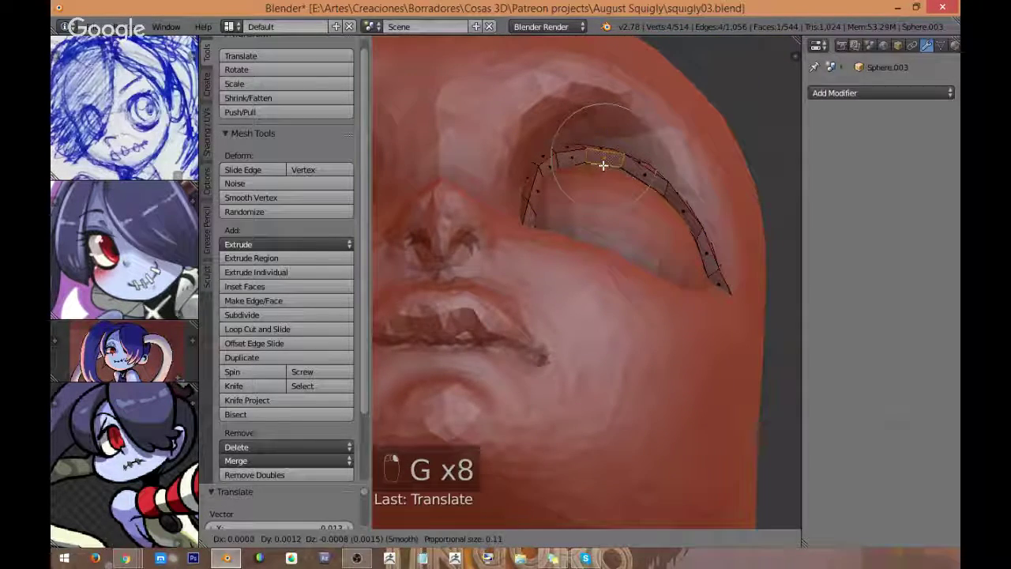
scroll(605, 168, "down", 4)
key("Tab")
Step: Select the lower eyelid together with the upper one and join them into a single object
middle_click_drag(584, 268, 535, 274)
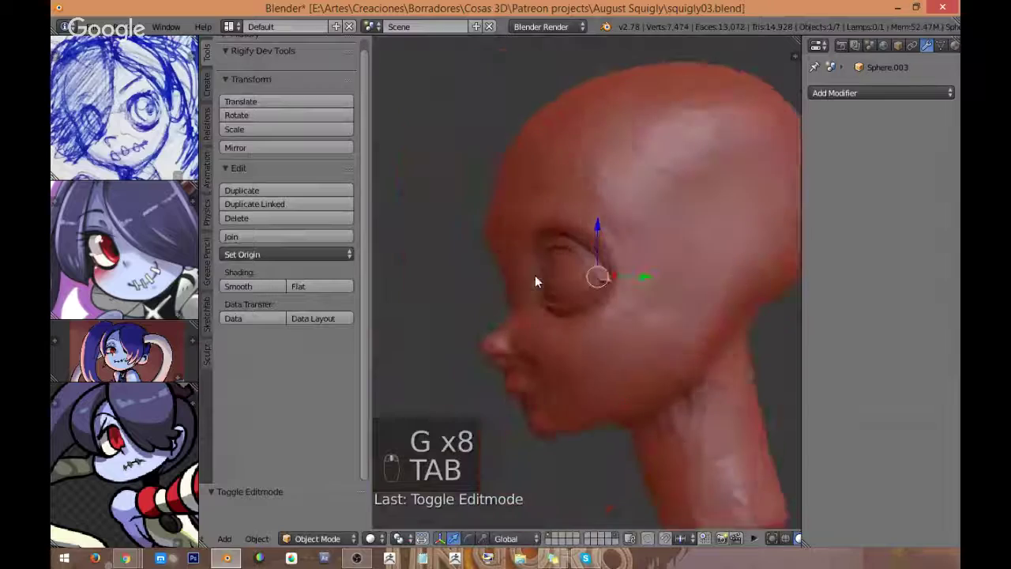
scroll(544, 292, "up", 4)
middle_click_drag(560, 332, 630, 309)
scroll(627, 311, "down", 1)
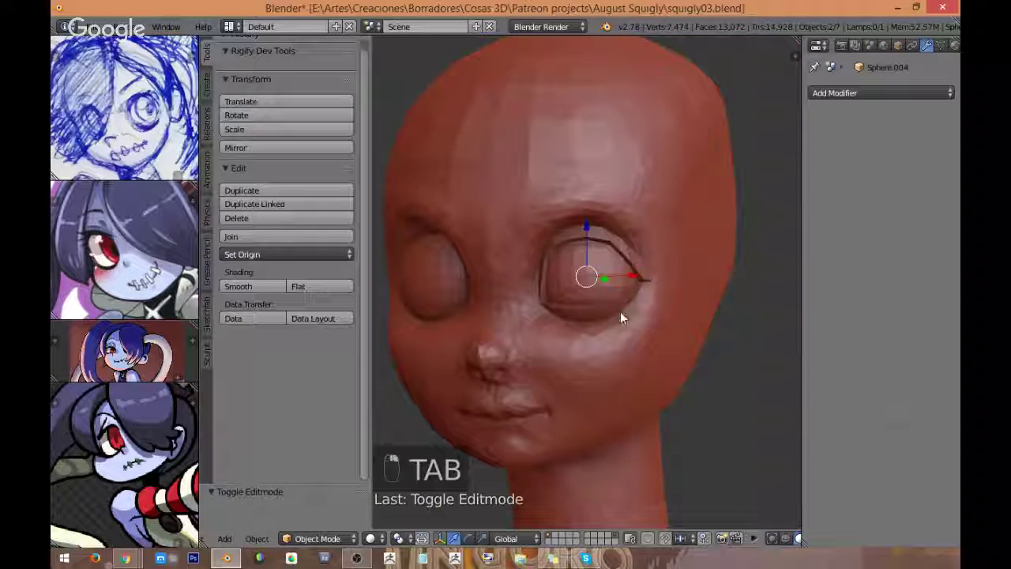
right_click(620, 314, "shift")
key("g")
left_click(621, 304)
key("ctrl+j")
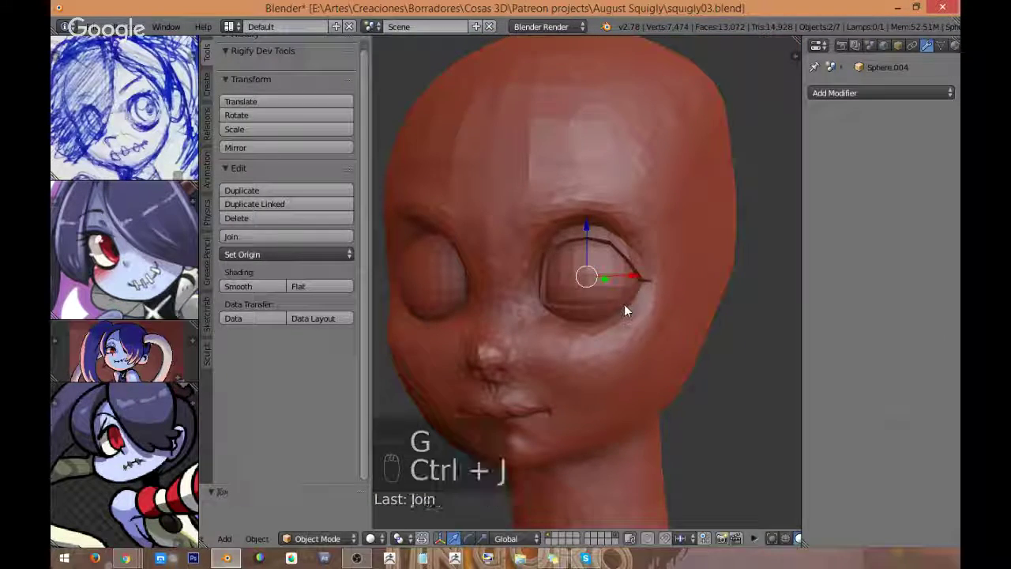
Step: Try to merge the joined eyelids with the head through a Boolean union while in Sculpt Mode
mouse_move(624, 304)
middle_mouse_down()
mouse_move(668, 300)
mouse_move(652, 293)
mouse_move(716, 256)
mouse_move(553, 197)
mouse_move(554, 215)
middle_mouse_up()
key("Tab")
key("Tab")
key("Tab")
key("KP_1")
right_click(610, 170, "shift")
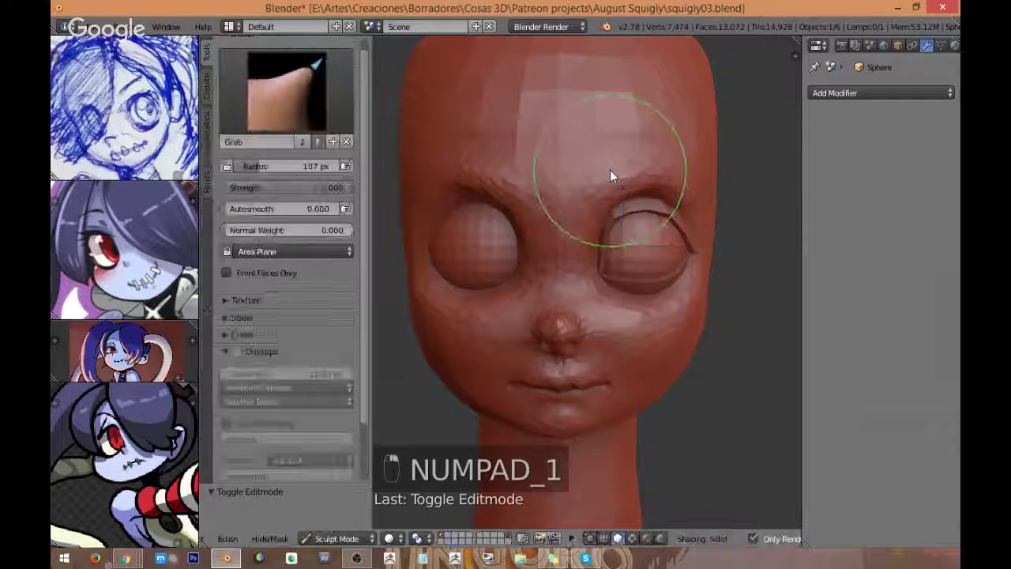
left_click(334, 538)
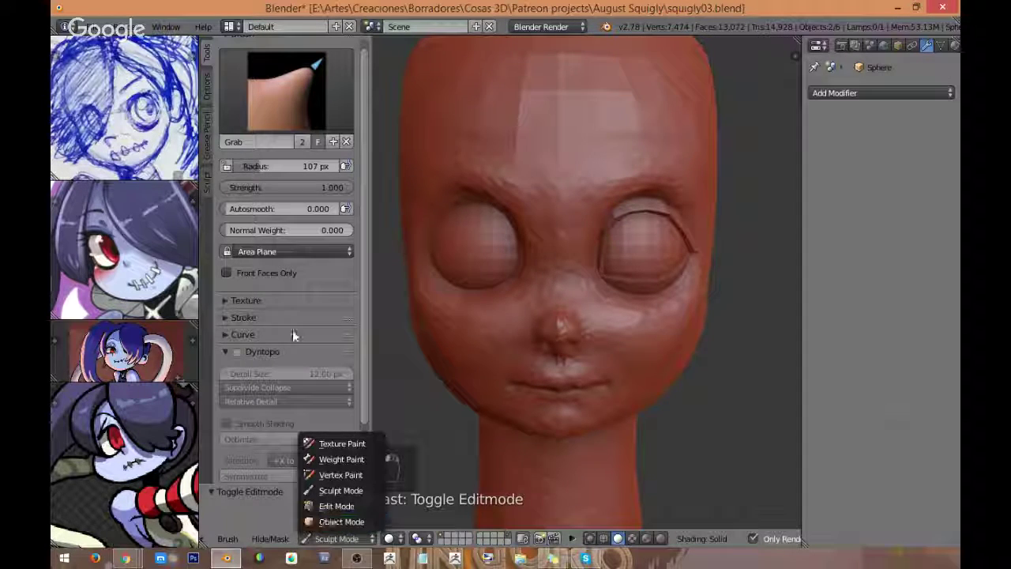
left_click(207, 177)
left_click(243, 151)
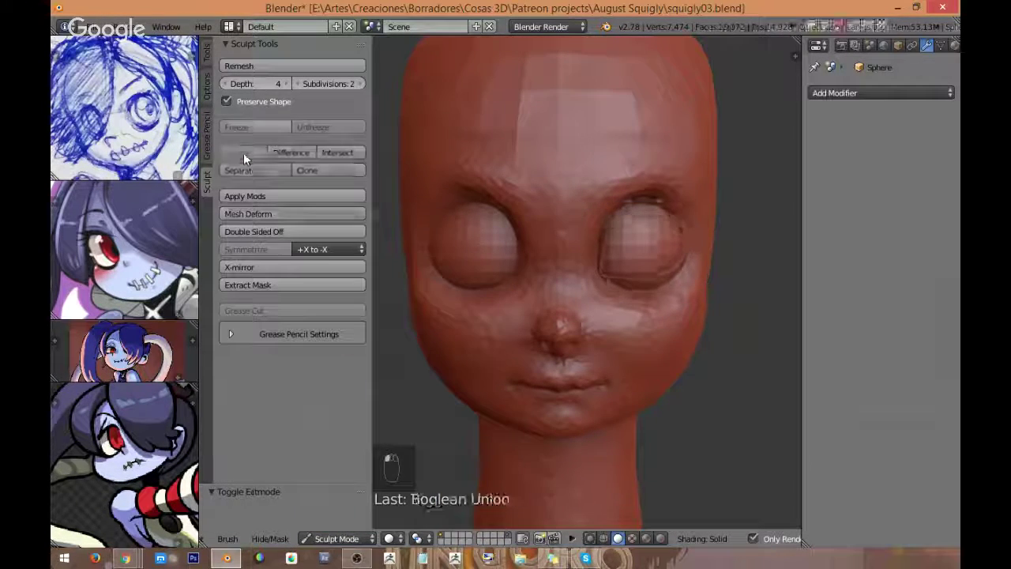
Step: Undo the Boolean union and bring back the separate joined eyelids in Object Mode
key("ctrl+z")
key("ctrl+z")
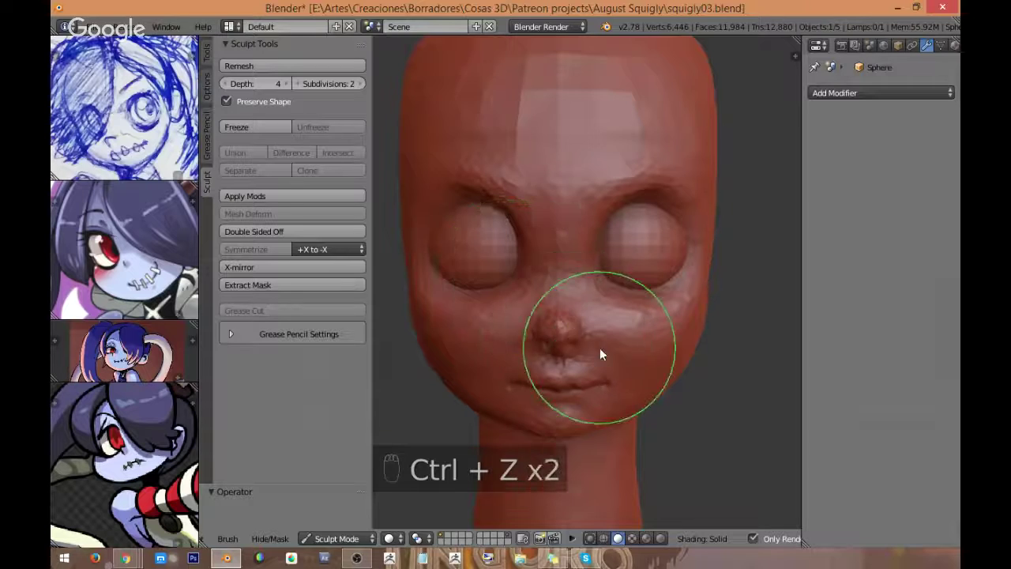
left_click(337, 538)
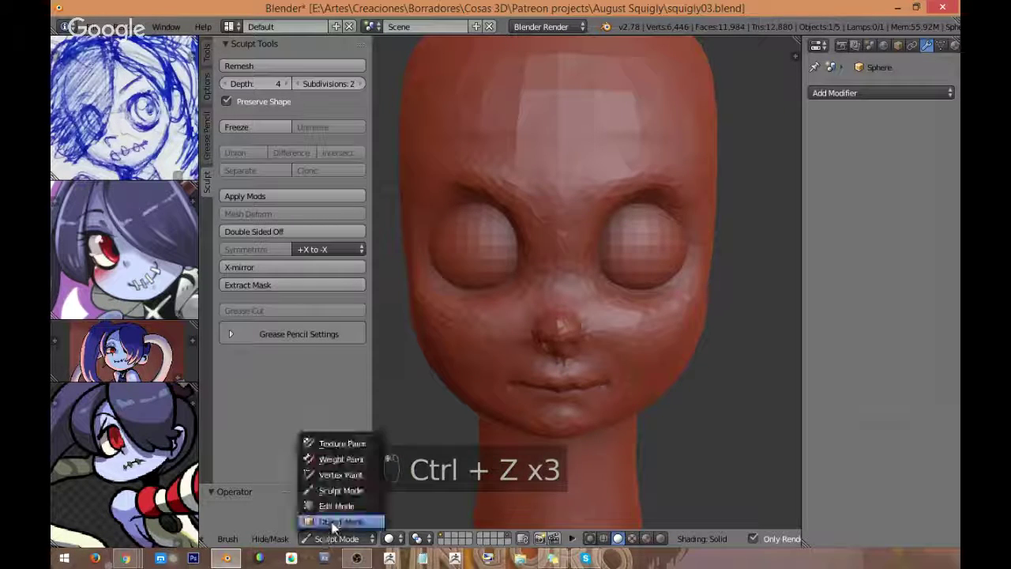
left_click(338, 522)
key("ctrl+z")
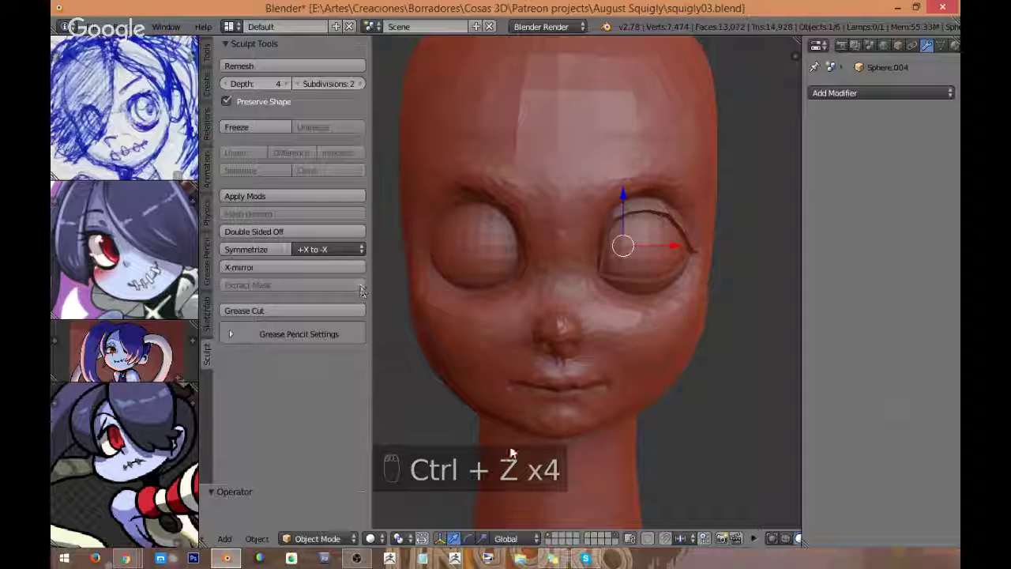
Step: Select the head along with the eyelids in Object Mode and merge them with a Boolean union
left_click(337, 538)
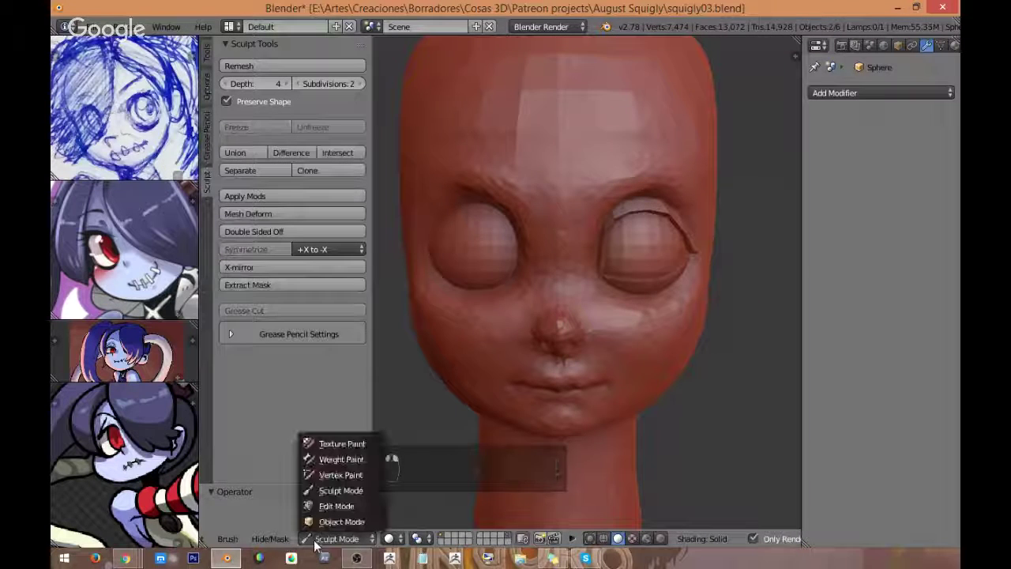
left_click(331, 521)
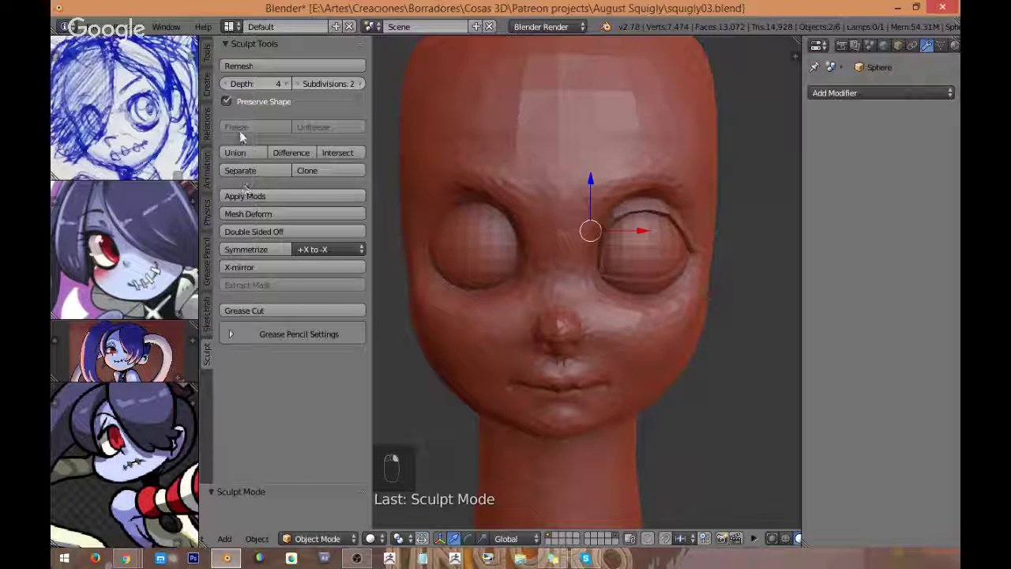
left_click(236, 152)
mouse_move(675, 215)
middle_mouse_down()
mouse_move(594, 188)
mouse_move(550, 212)
middle_mouse_up()
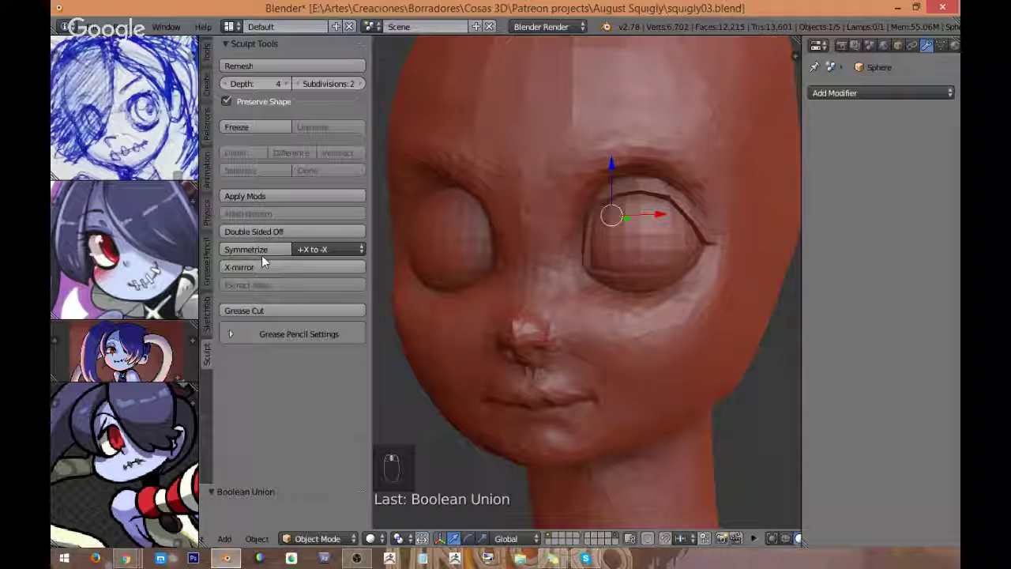
left_click(333, 541)
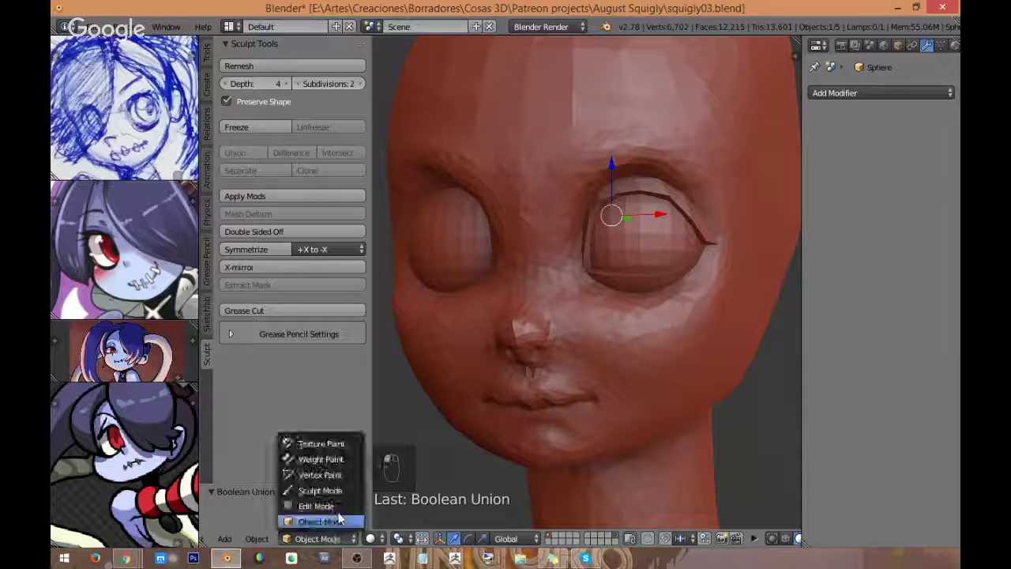
scroll(582, 376, "down", 4)
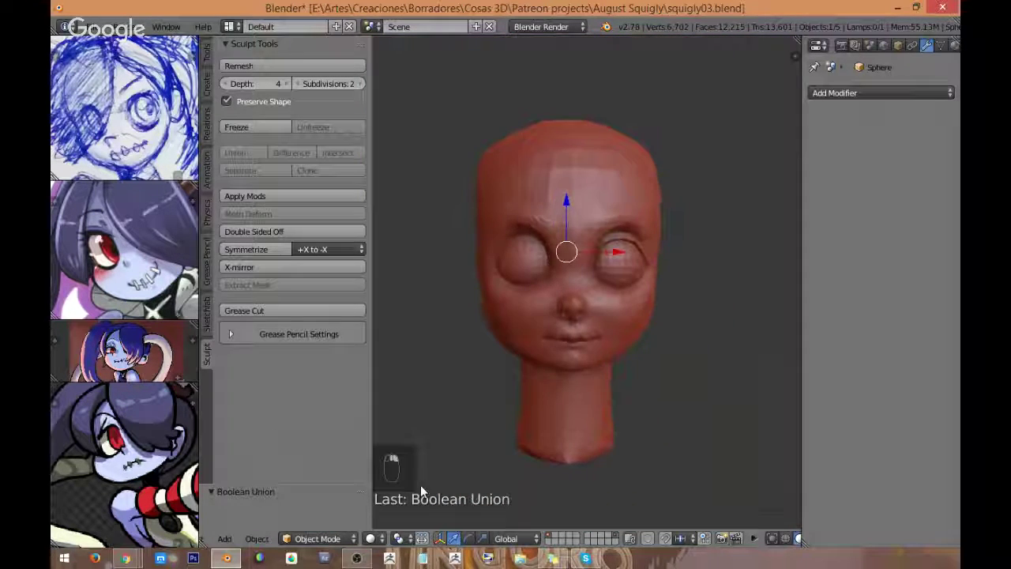
Step: Switch the merged head to Sculpt Mode for work around the eye
left_click(316, 538)
left_click(359, 485)
scroll(586, 357, "up", 3)
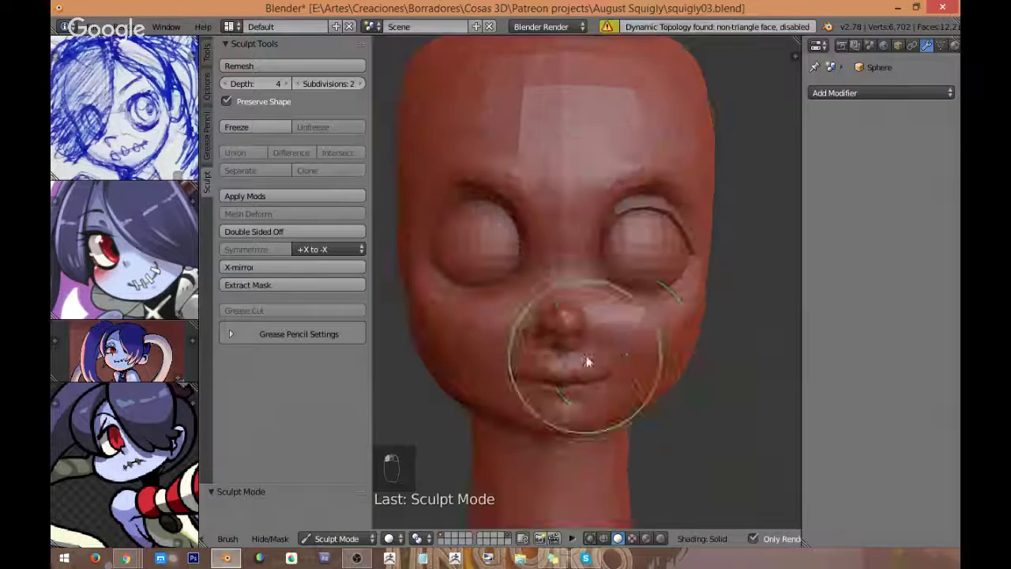
middle_click_drag(630, 343, 586, 354)
scroll(634, 304, "up", 3)
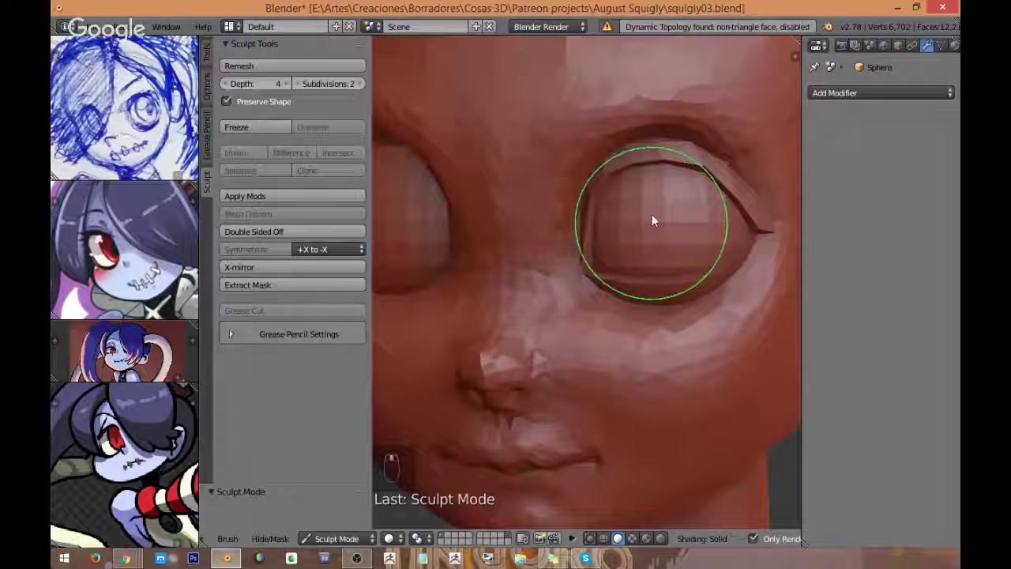
Step: Try a Grab stroke across the upper eyelid and undo it
left_click_drag(642, 133, 695, 157)
key("ctrl+z")
scroll(647, 156, "down", 4)
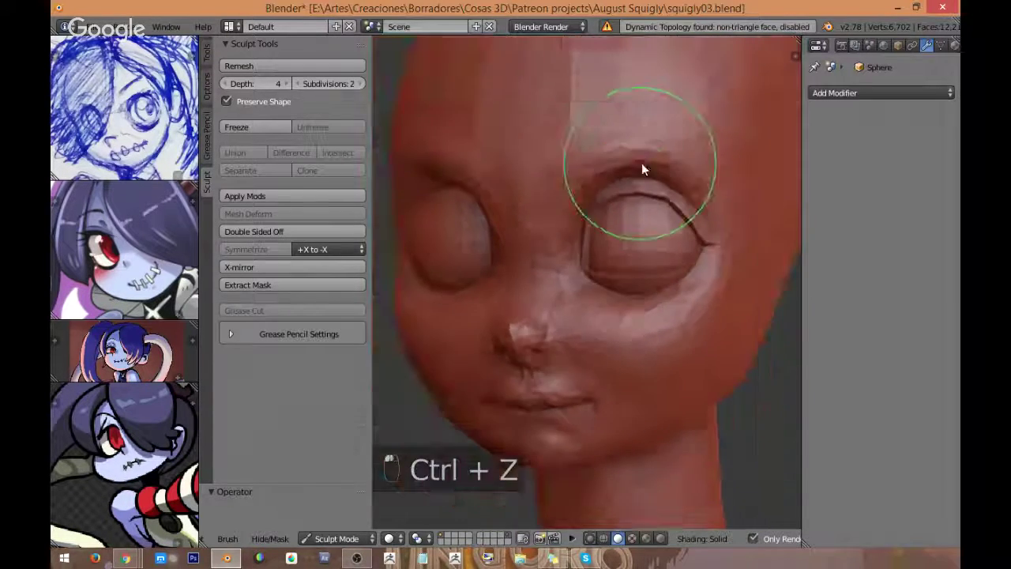
key("KP_1")
middle_click_drag(643, 205, 668, 184, "shift")
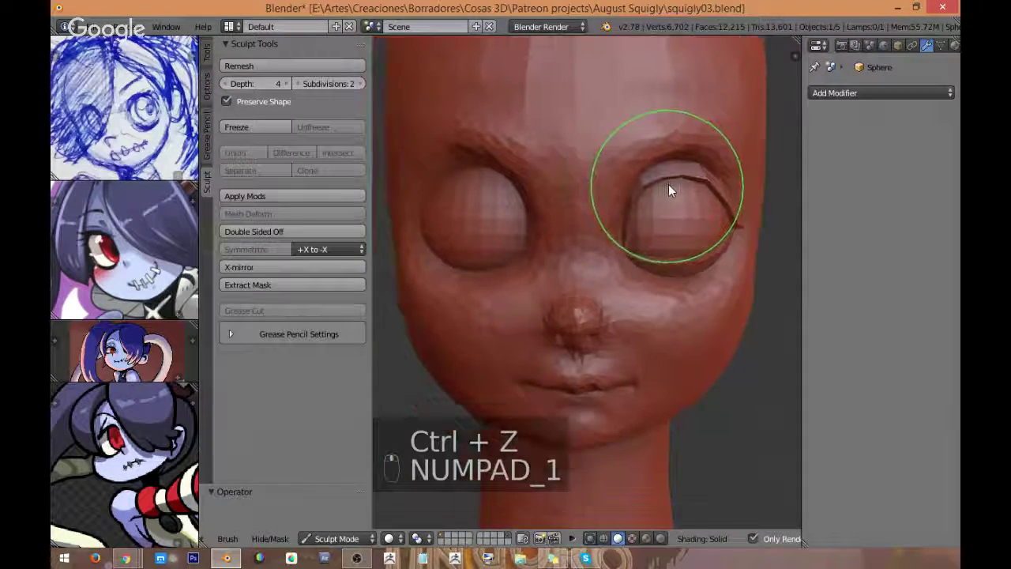
Step: Expand the sculpt symmetry settings to check the mirror axis and examine the eyelids on the head
left_click(203, 56)
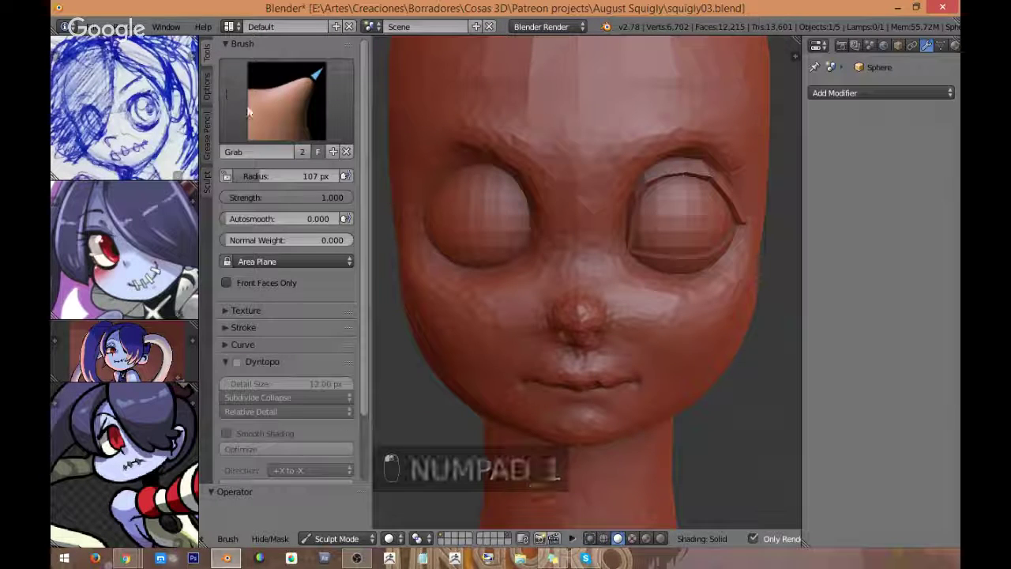
scroll(293, 353, "down", 3)
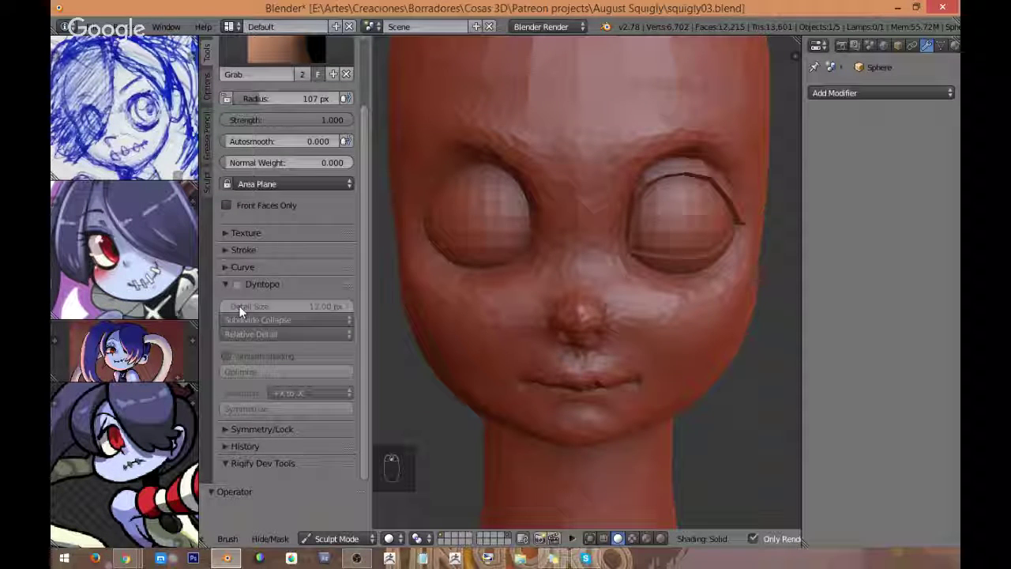
left_click(256, 432)
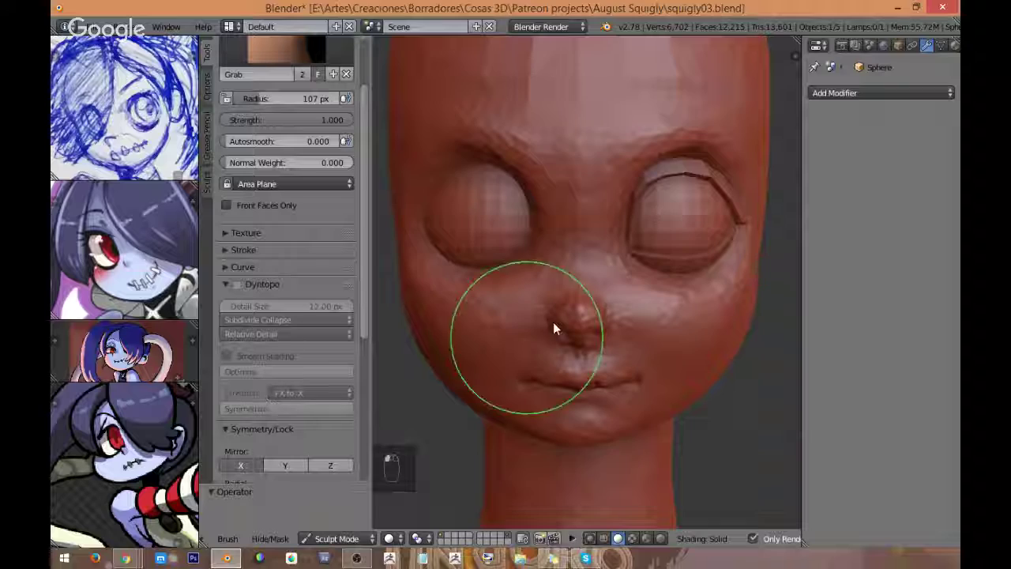
middle_click_drag(704, 221, 671, 233)
middle_click_drag(598, 244, 620, 245)
key("KP_1")
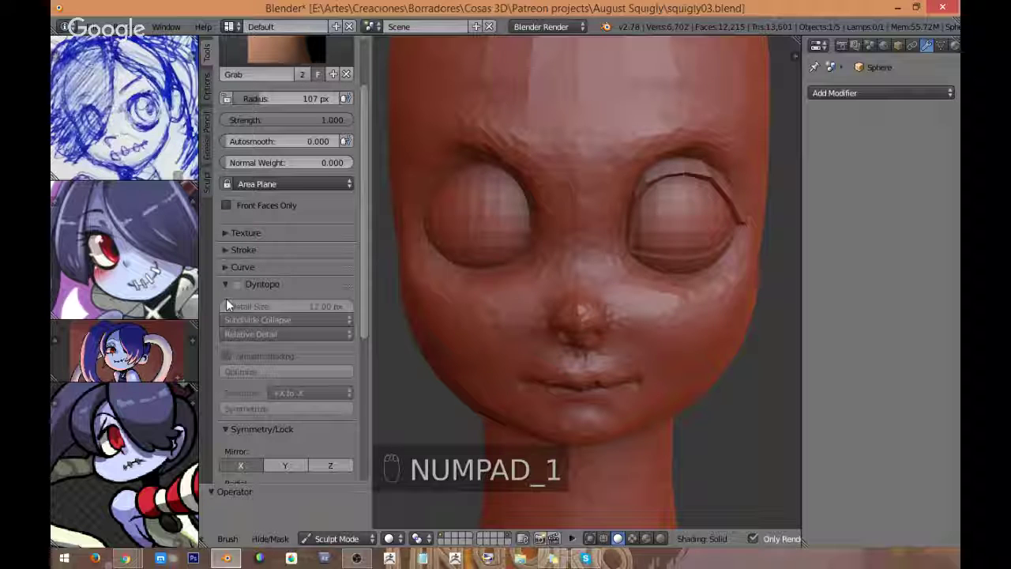
Step: Enable dynamic topology and symmetrize the head from +X to -X to copy the eyelids to the other eye
scroll(237, 268, "down", 2)
left_click(236, 238)
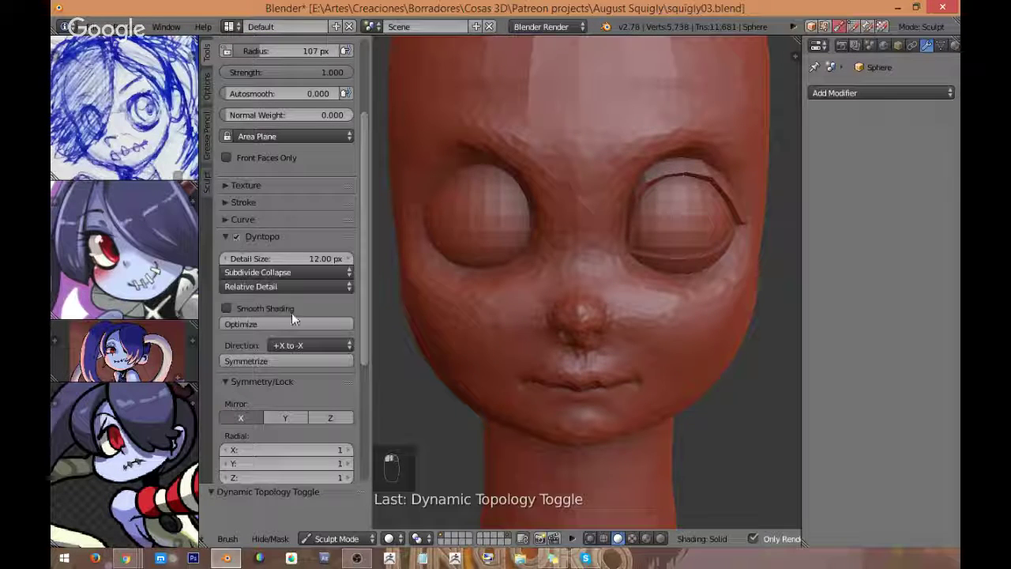
left_click(275, 359)
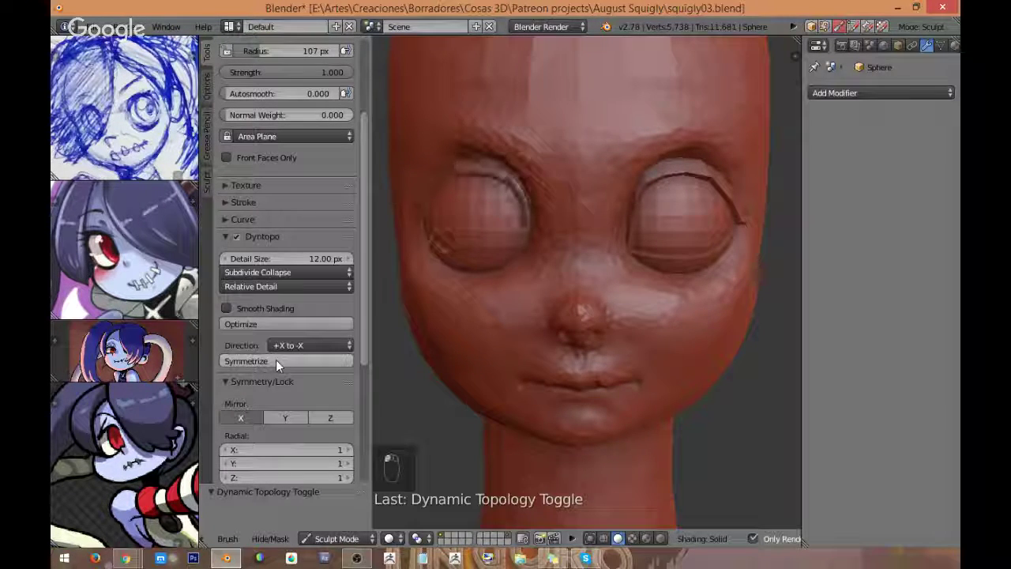
middle_click_drag(521, 344, 610, 329)
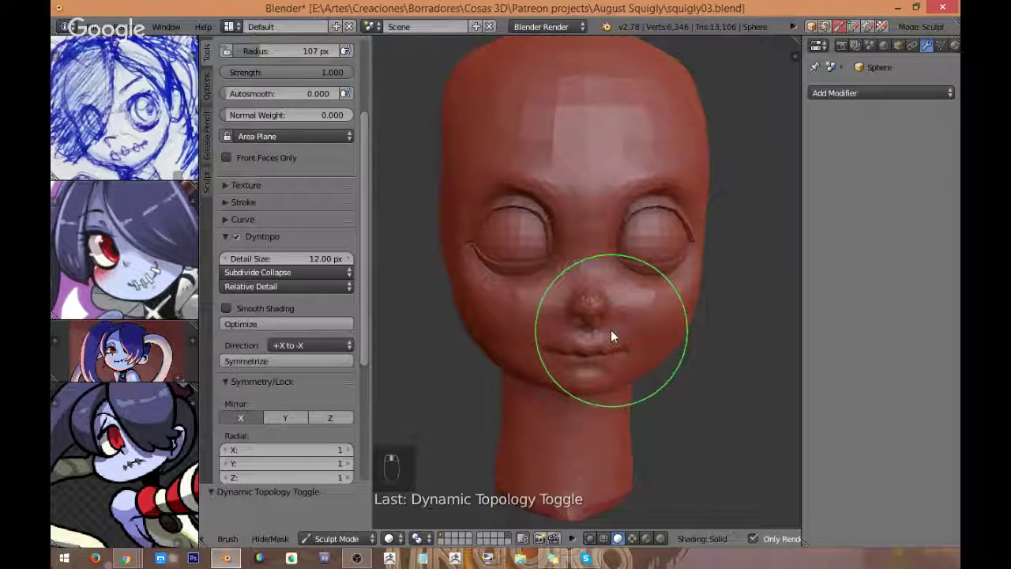
key("KP_1")
Step: Reduce the Grab brush radius to 61 px for sculpting around the mouth
scroll(615, 330, "up", 6)
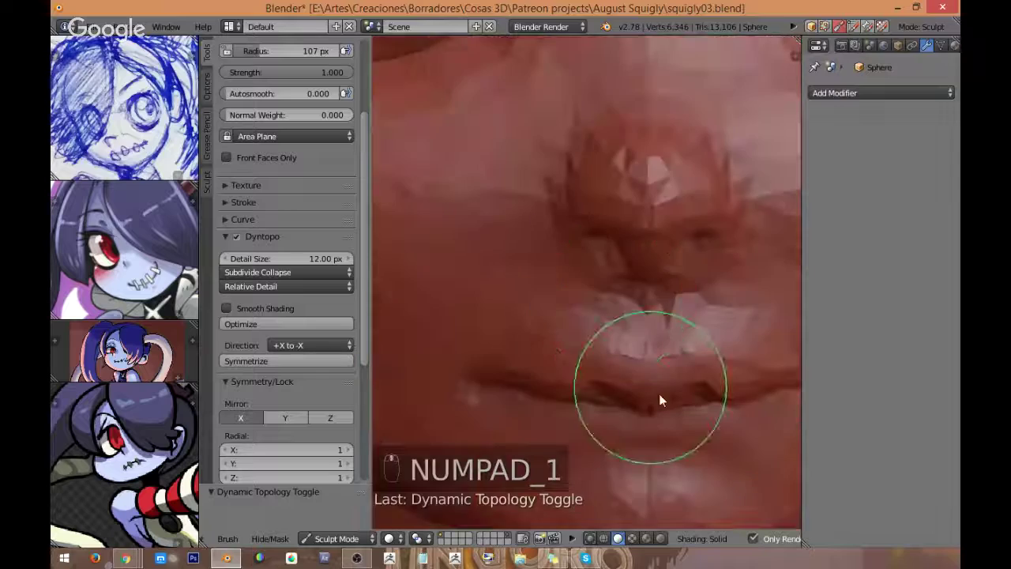
middle_click_drag(649, 474, 575, 299, "shift")
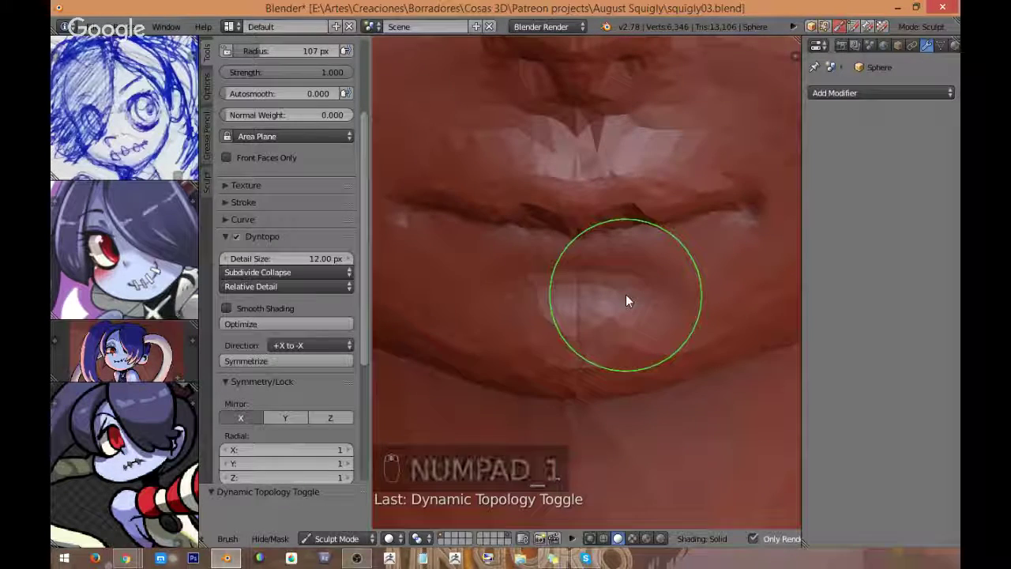
key("f")
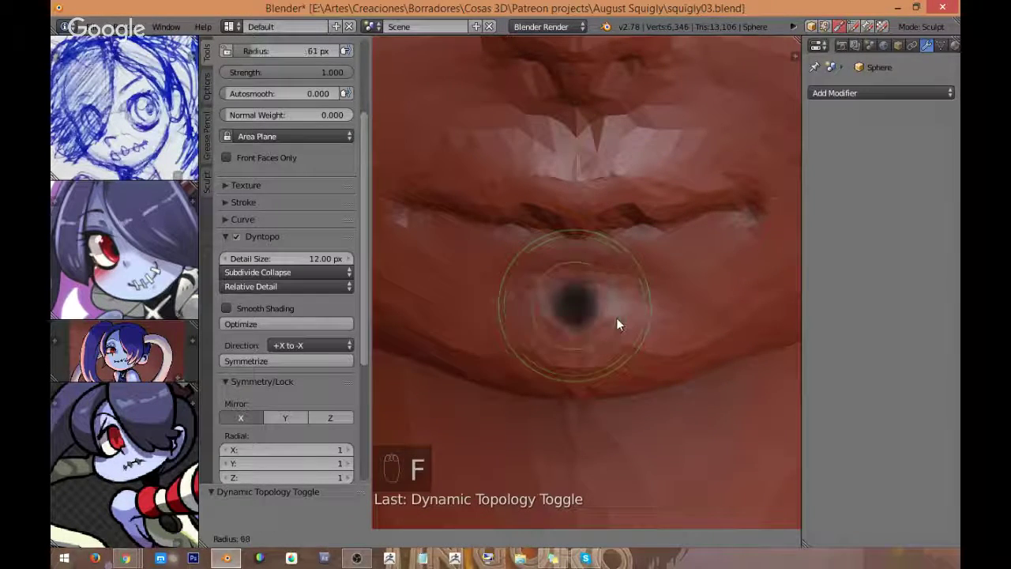
left_click(614, 322)
Step: Switch to the Clay Strips brush and smooth the surface of the chin below the lower lip
scroll(362, 137, "up", 2)
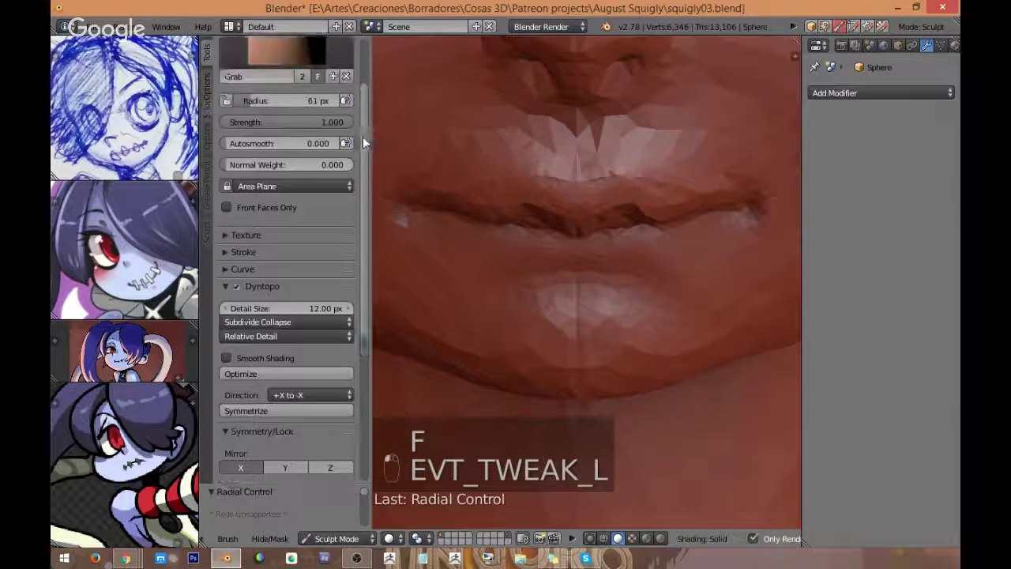
scroll(363, 142, "up", 3)
left_click(301, 108)
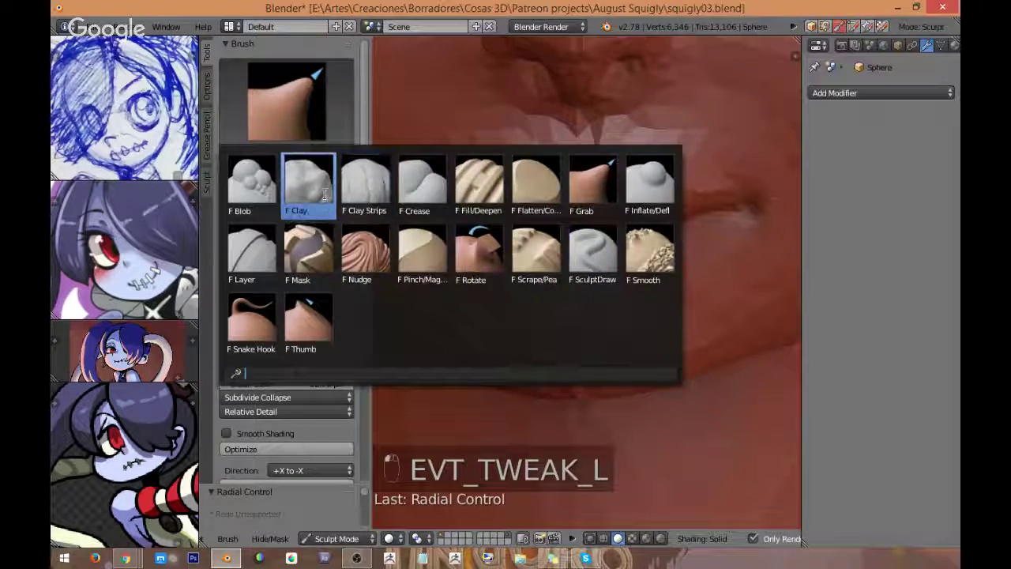
left_click(324, 196)
left_click(285, 101)
left_click(364, 181)
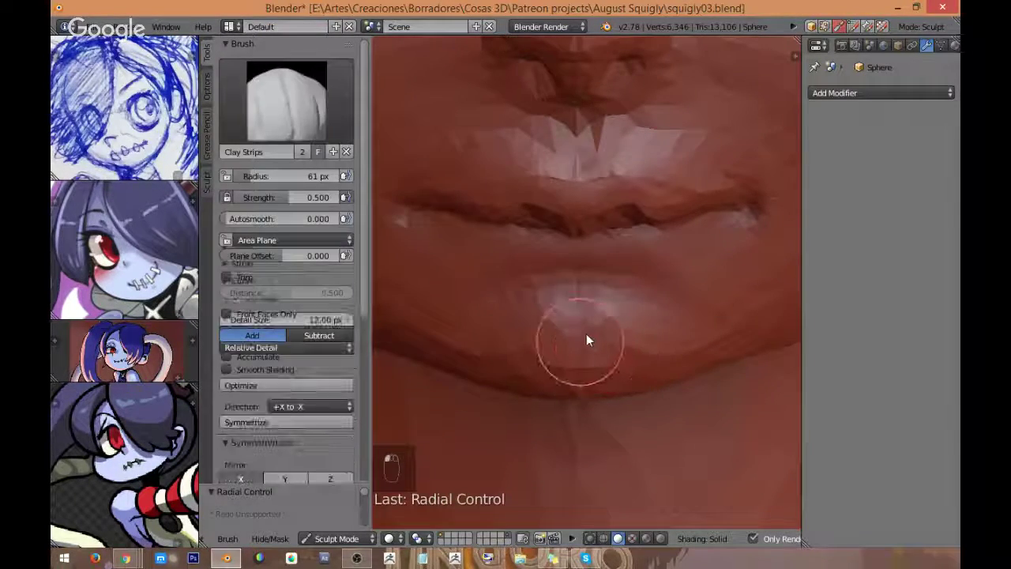
key("s")
left_click_drag(575, 324, 574, 393, "shift")
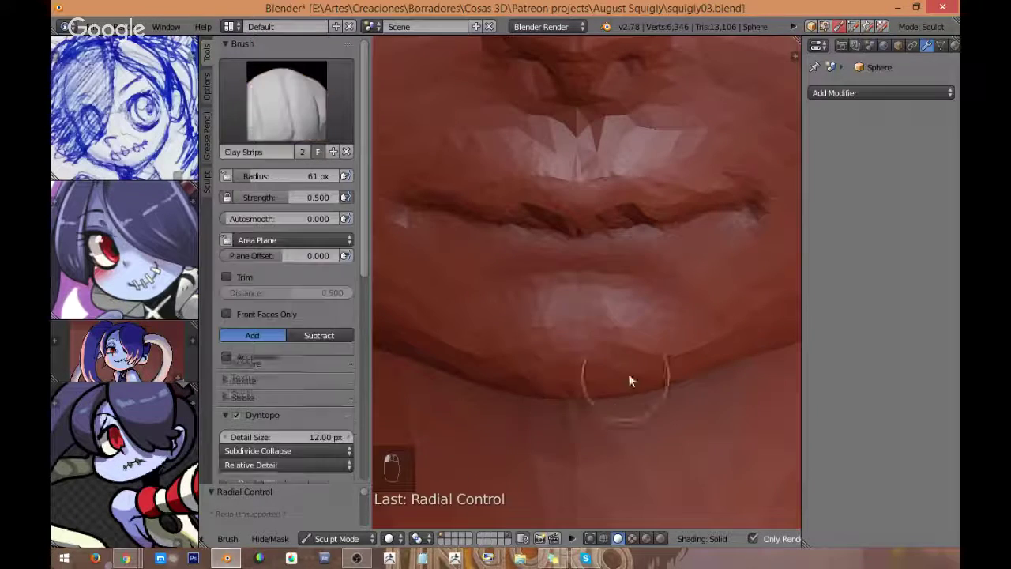
Step: Examine the nose, mouth and eyes of the head from the front and at an angle
scroll(687, 214, "down", 5)
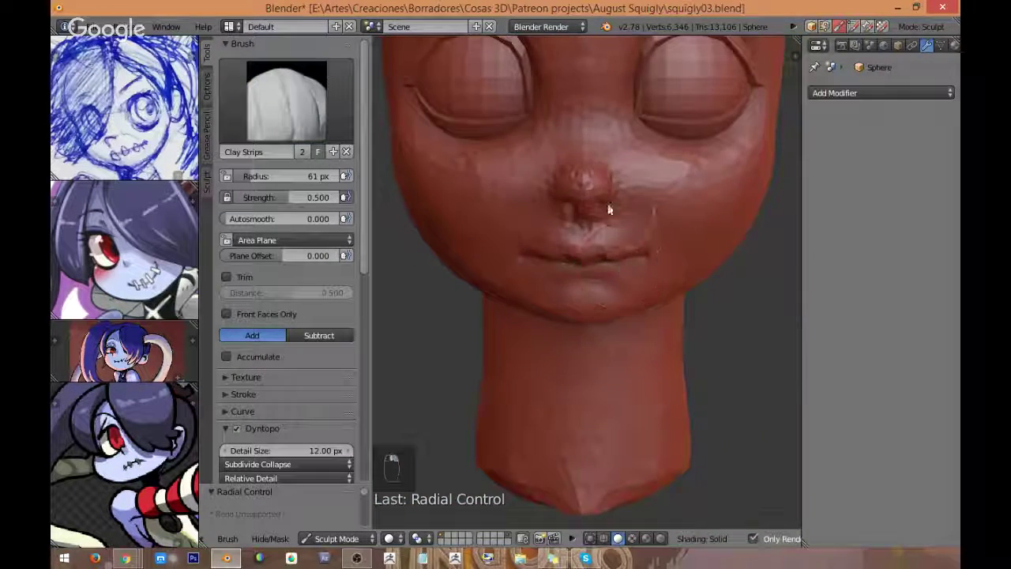
scroll(604, 219, "up", 6)
mouse_move(609, 158)
middle_mouse_down()
mouse_move(627, 203)
mouse_move(616, 277)
mouse_move(585, 201)
middle_mouse_up()
middle_click_drag(564, 153, 587, 164)
scroll(625, 207, "down", 5)
mouse_move(624, 213)
middle_mouse_down()
mouse_move(602, 207)
mouse_move(652, 223)
mouse_move(639, 209)
mouse_move(595, 207)
middle_mouse_up()
key("KP_1")
scroll(647, 217, "up", 4)
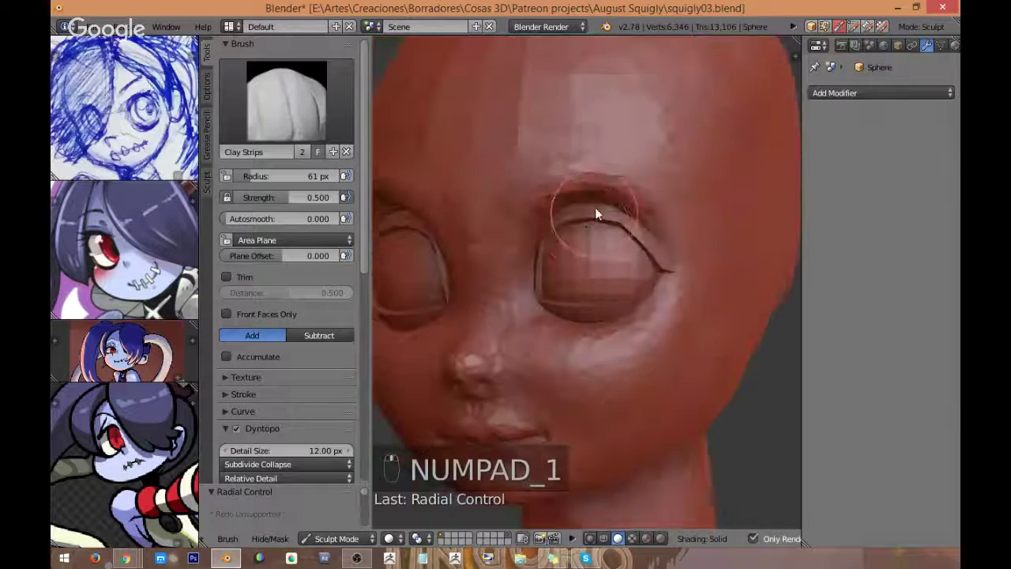
Step: Try a smoothing stroke across the edge of the upper eyelid and undo it
scroll(623, 149, "up", 6)
mouse_move(586, 114)
left_mouse_down("shift")
mouse_move(576, 116)
mouse_move(606, 126)
left_mouse_up("shift")
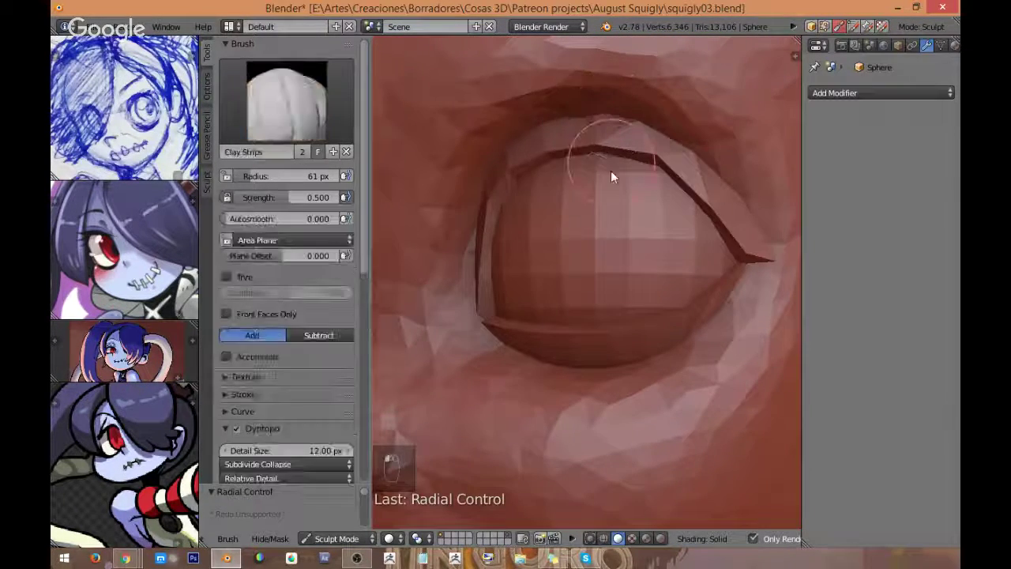
key("ctrl+z")
Step: Switch to the Grab brush with a radius of 86 px for adjusting the lower eyelid
middle_click_drag(607, 206, 621, 198)
key("KP_1")
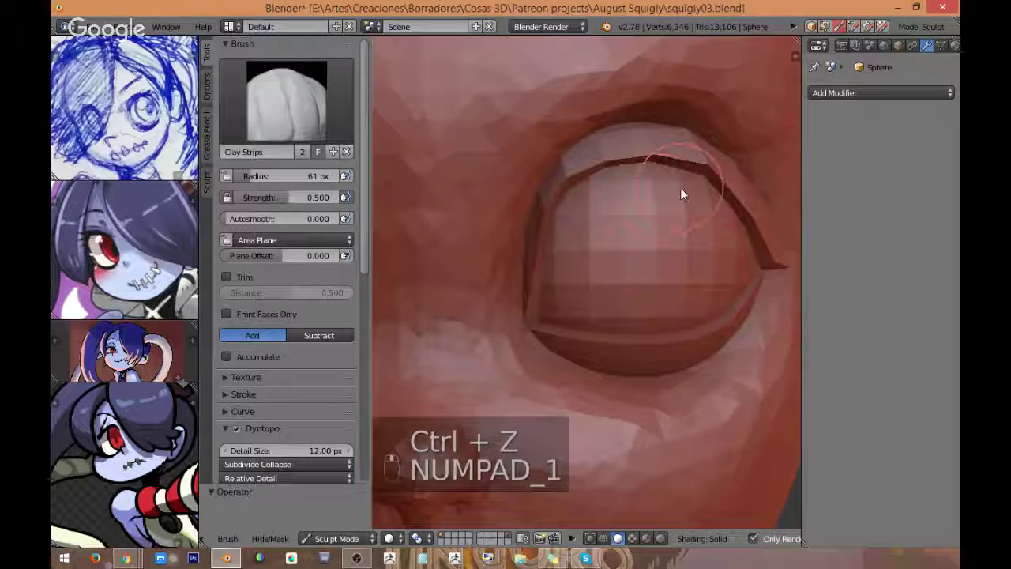
scroll(611, 292, "down", 4)
scroll(653, 253, "up", 1)
middle_click_drag(653, 253, 658, 234, "shift")
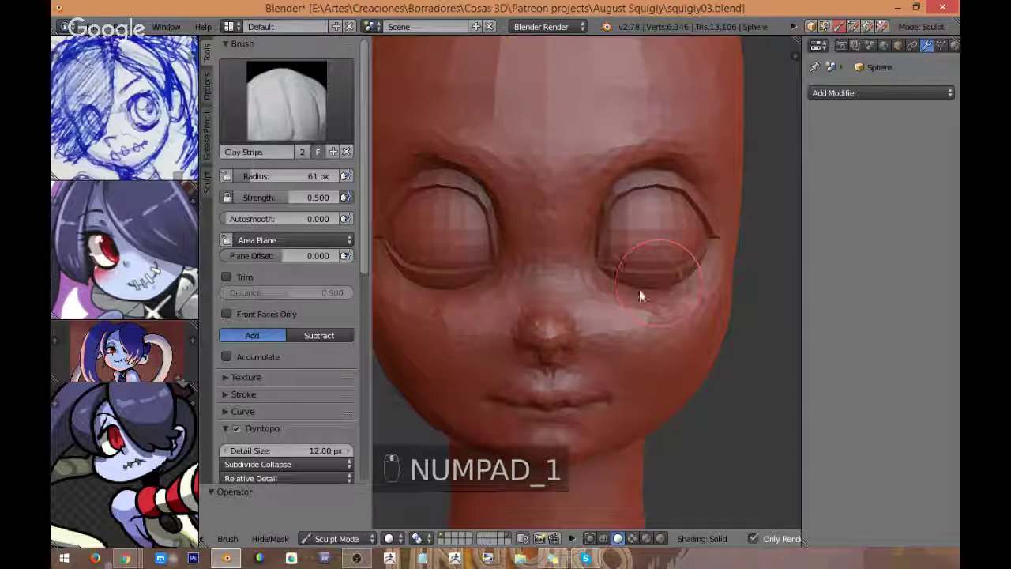
left_click(322, 120)
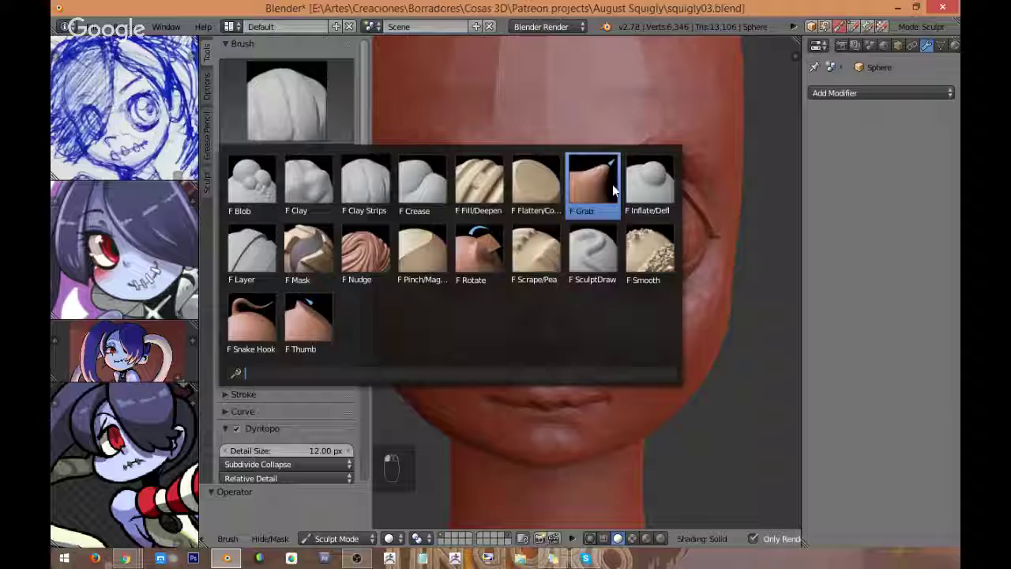
left_click(612, 184)
scroll(655, 233, "up", 3)
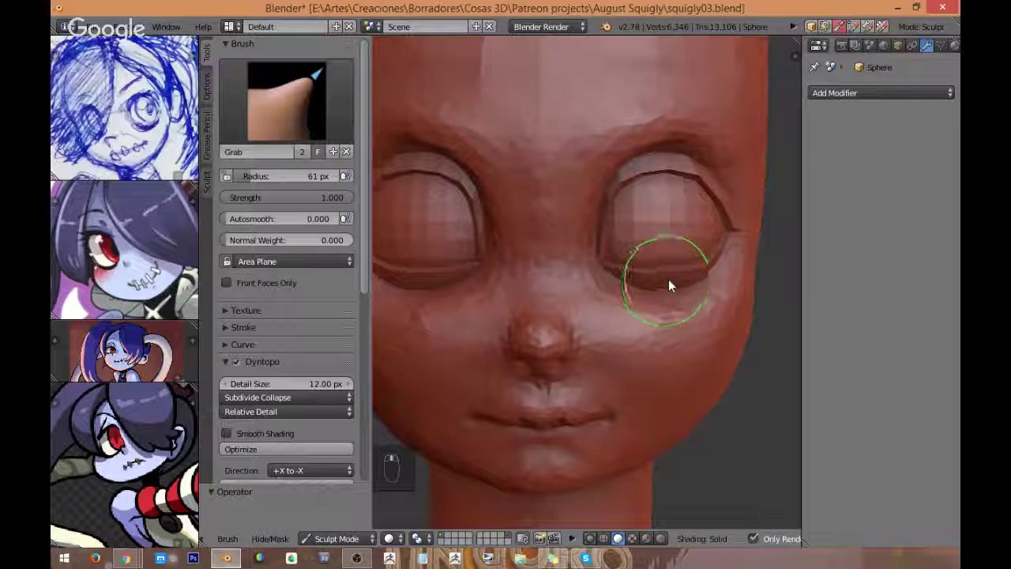
key("f")
left_click(679, 282)
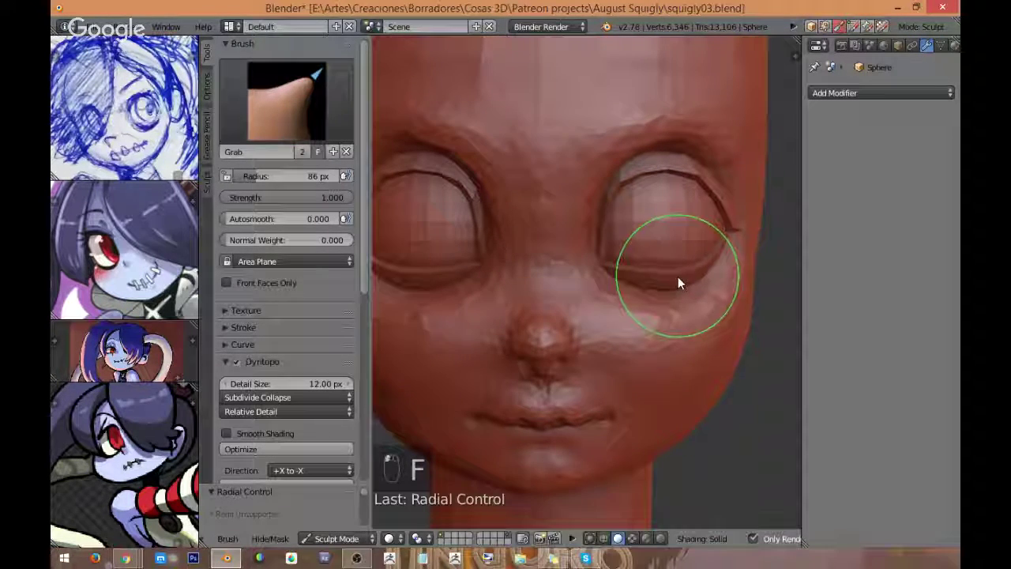
Step: Try Grab strokes on the outer and inner parts of the lower eyelid and undo them
mouse_move(677, 280)
left_mouse_down()
mouse_move(658, 269)
mouse_move(734, 256)
left_mouse_up()
scroll(679, 273, "up", 1)
key("ctrl+z")
scroll(688, 244, "up", 2)
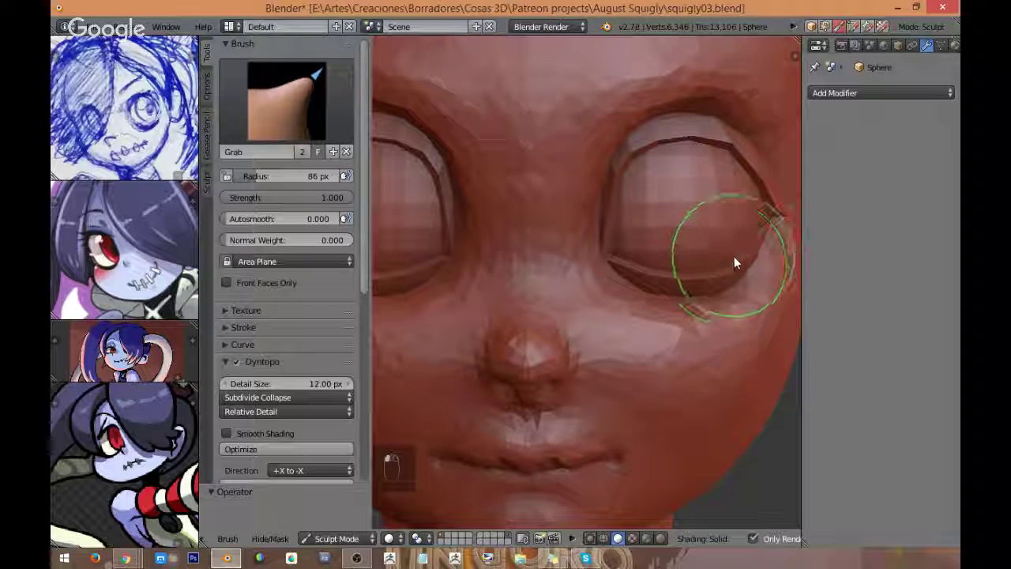
key("ctrl+z")
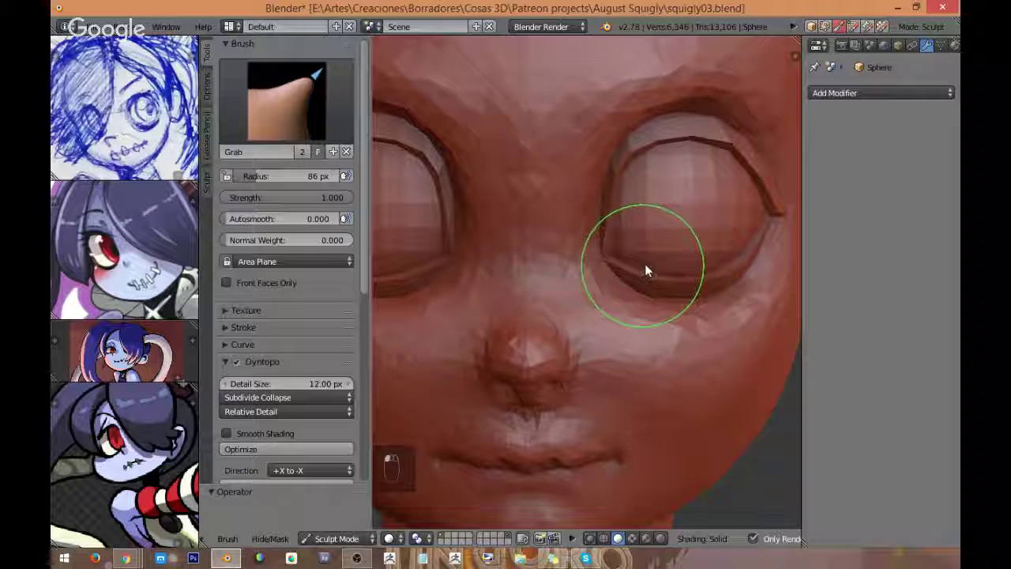
mouse_move(644, 270)
left_mouse_down()
mouse_move(655, 311)
mouse_move(621, 303)
mouse_move(698, 303)
left_mouse_up()
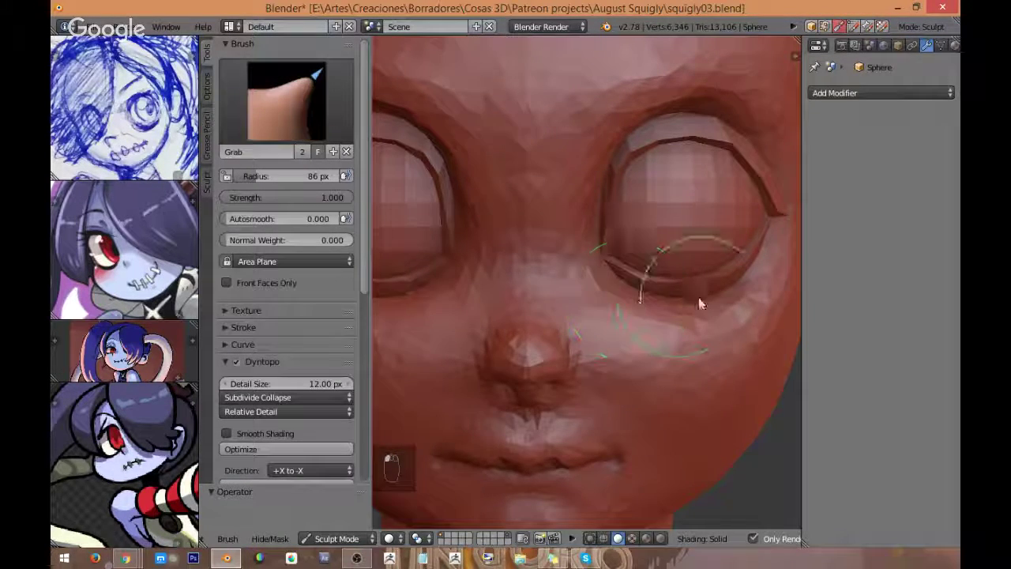
key("ctrl+z")
Step: Set the brush radius to 44 px and fill the seam beneath the lower eyelid with Clay Strips toward the outer corner
scroll(671, 296, "up", 6)
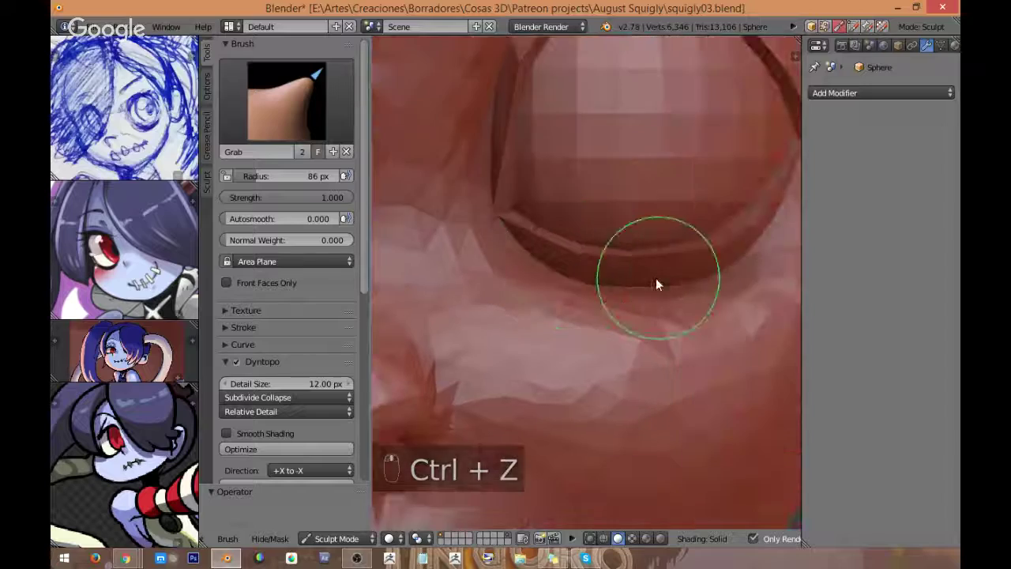
middle_click_drag(655, 278, 616, 273, "shift")
key("f")
left_click(574, 307)
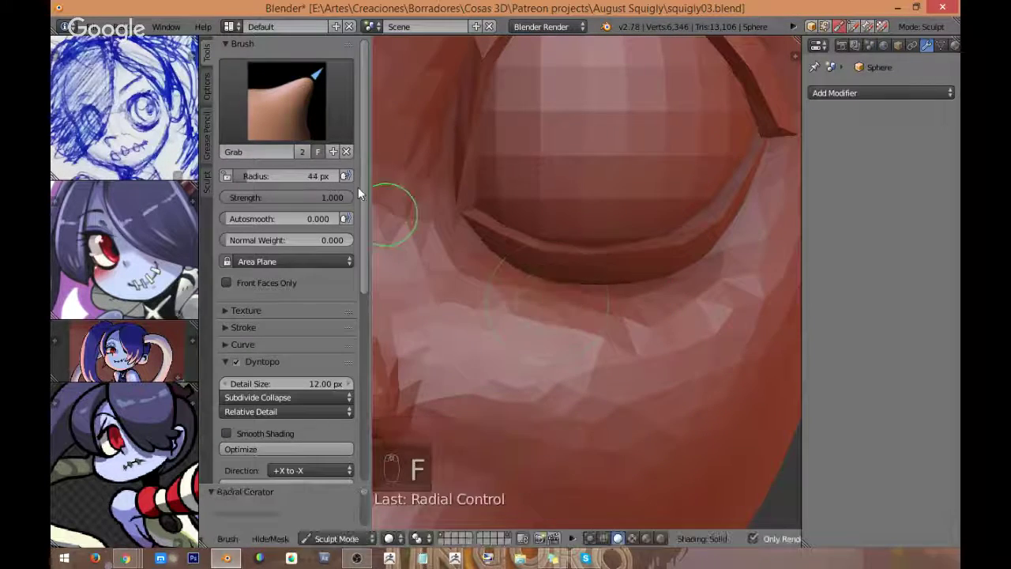
left_click(286, 101)
left_click(367, 180)
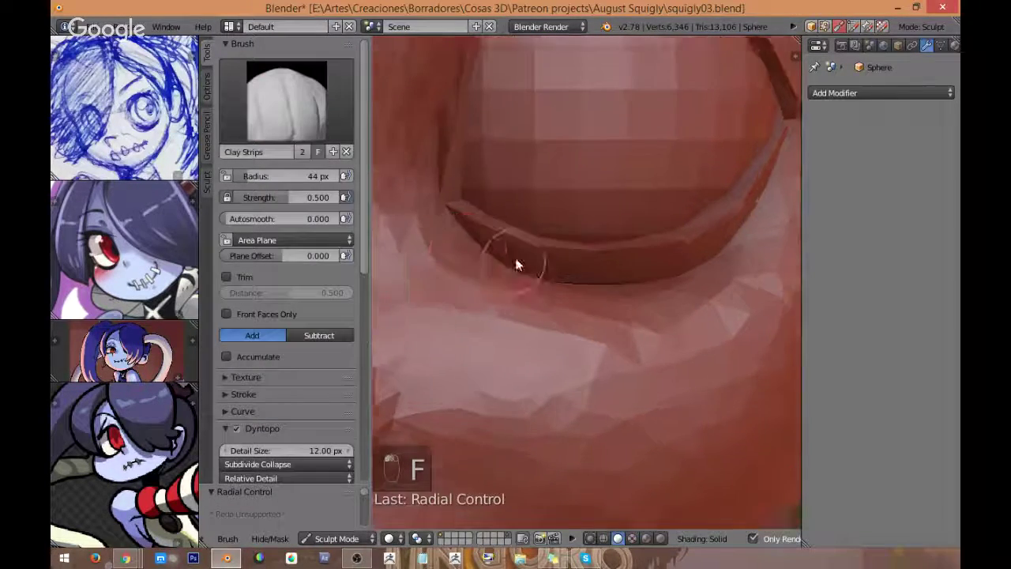
scroll(516, 265, "up", 2)
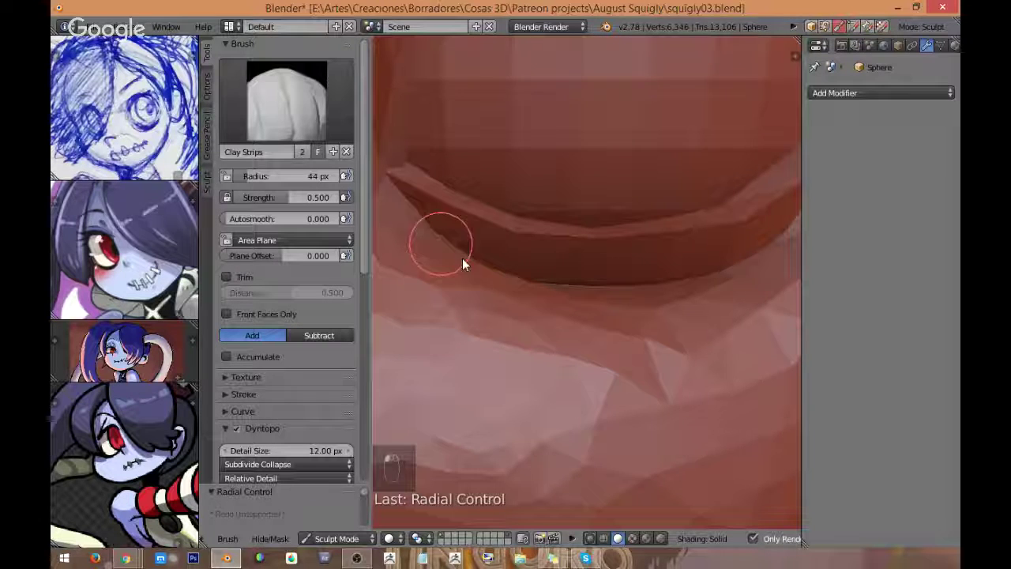
middle_click_drag(605, 289, 472, 307, "shift")
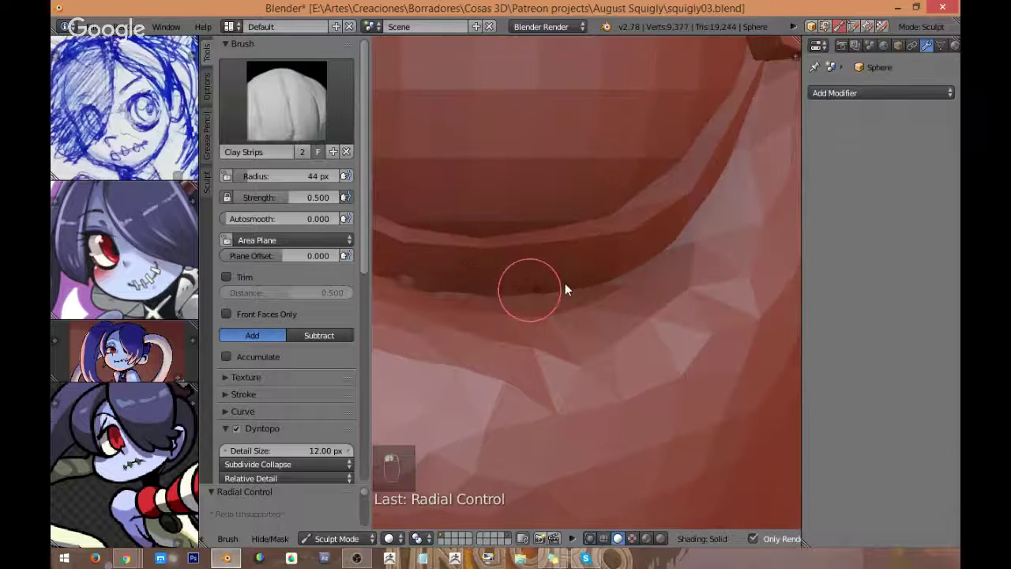
left_click_drag(565, 284, 613, 285)
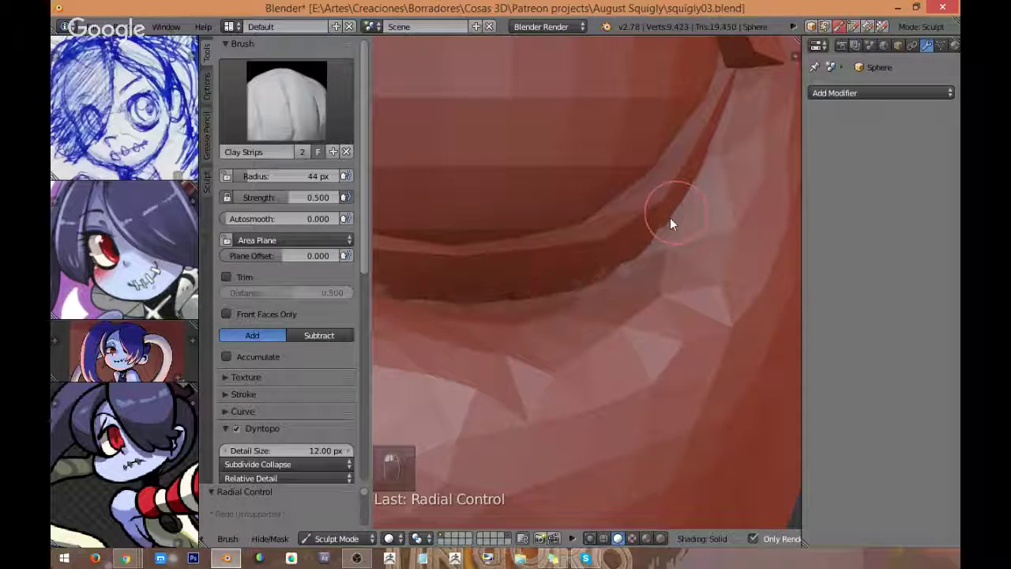
middle_click_drag(676, 213, 589, 288, "shift")
left_click_drag(598, 271, 646, 183)
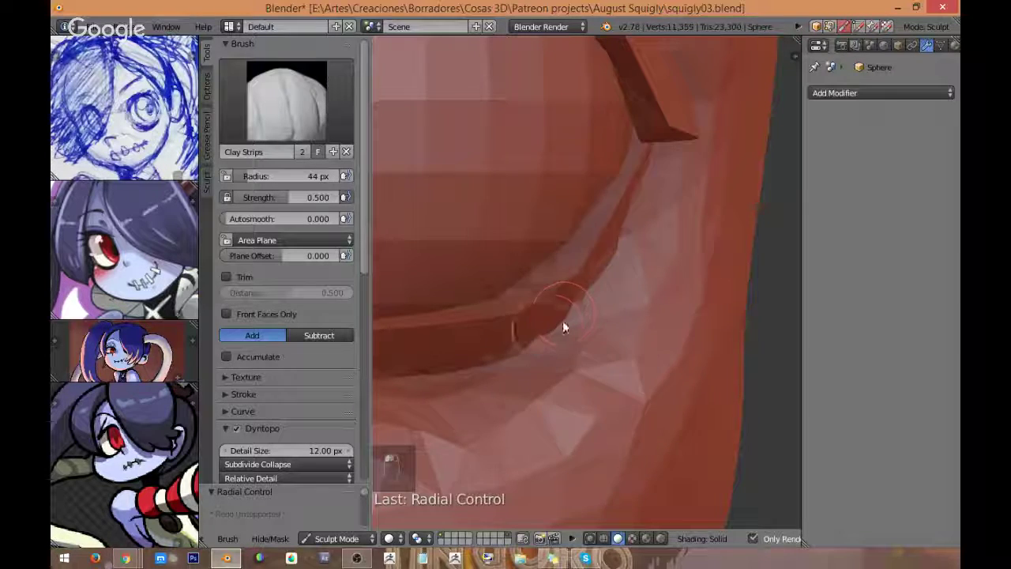
Step: Add more Clay Strips strokes along the lower eyelid seam to join it to the cheek
middle_click_drag(553, 334, 683, 242, "shift")
middle_click_drag(423, 278, 491, 288, "shift")
mouse_move(485, 291)
left_mouse_down()
mouse_move(555, 300)
mouse_move(679, 284)
left_mouse_up()
middle_click_drag(735, 259, 581, 302, "shift")
mouse_move(580, 303)
left_mouse_down()
mouse_move(680, 209)
mouse_move(567, 325)
left_mouse_up()
Step: Smooth the added clay along the seam of the lower eyelid
middle_click_drag(570, 327, 720, 295, "shift")
mouse_move(702, 286)
left_mouse_down("shift")
mouse_move(591, 293)
mouse_move(494, 275)
left_mouse_up("shift")
middle_click_drag(489, 279, 620, 326, "shift")
left_click_drag(620, 326, 478, 274, "shift")
Step: Fill the seam above the upper eyelid with Clay Strips from the inner corner to the outer corner
middle_click_drag(568, 330, 549, 527, "shift")
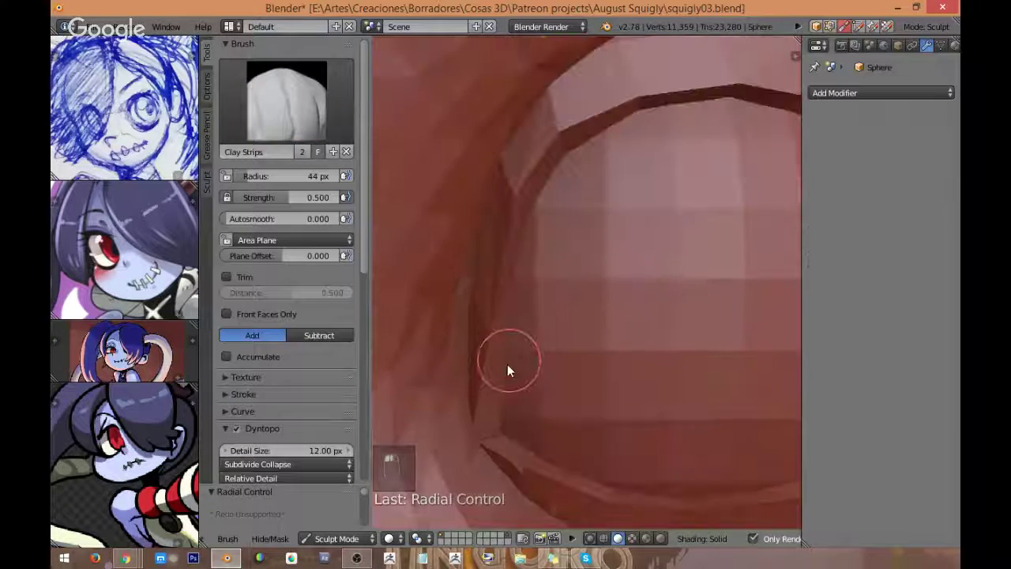
left_click_drag(458, 236, 545, 90)
middle_click_drag(561, 74, 465, 233, "shift")
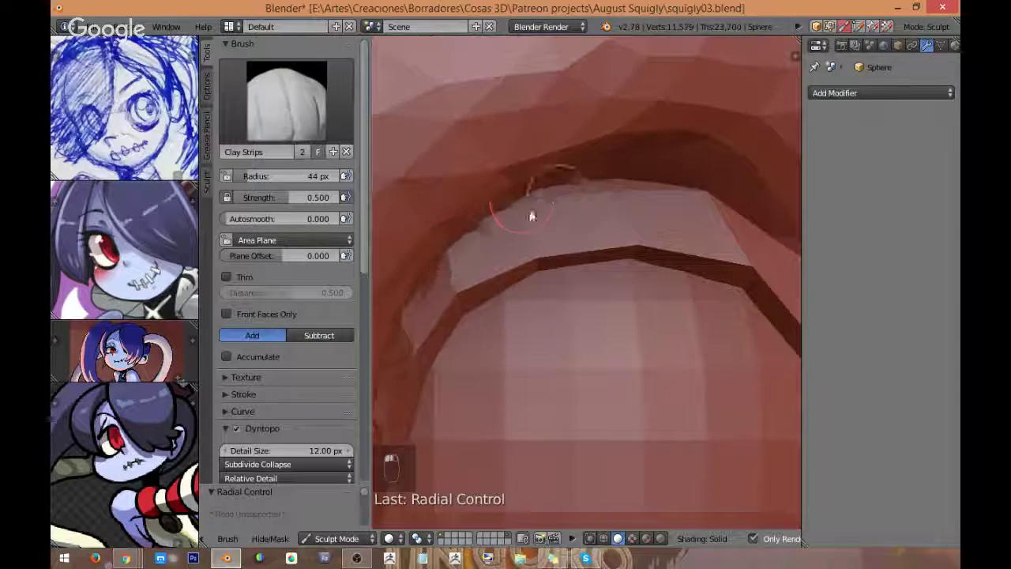
mouse_move(531, 213)
left_mouse_down()
mouse_move(598, 183)
mouse_move(705, 194)
left_mouse_up()
mouse_move(656, 188)
middle_mouse_down("shift")
mouse_move(532, 140)
mouse_move(530, 127)
middle_mouse_up("shift")
left_click_drag(545, 129, 728, 240)
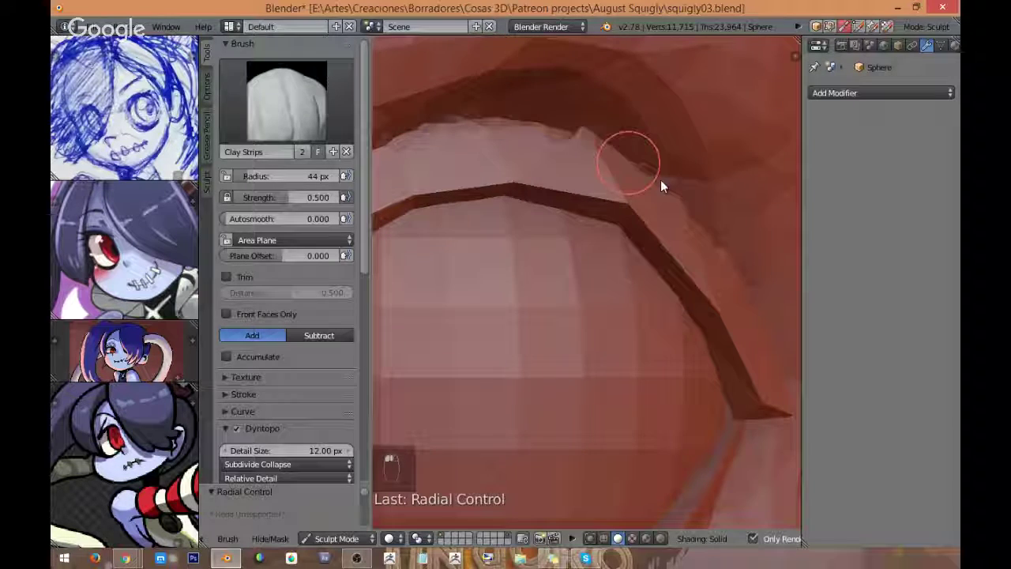
middle_click_drag(682, 193, 570, 150, "shift")
left_click_drag(587, 165, 704, 307)
middle_click_drag(704, 307, 618, 236)
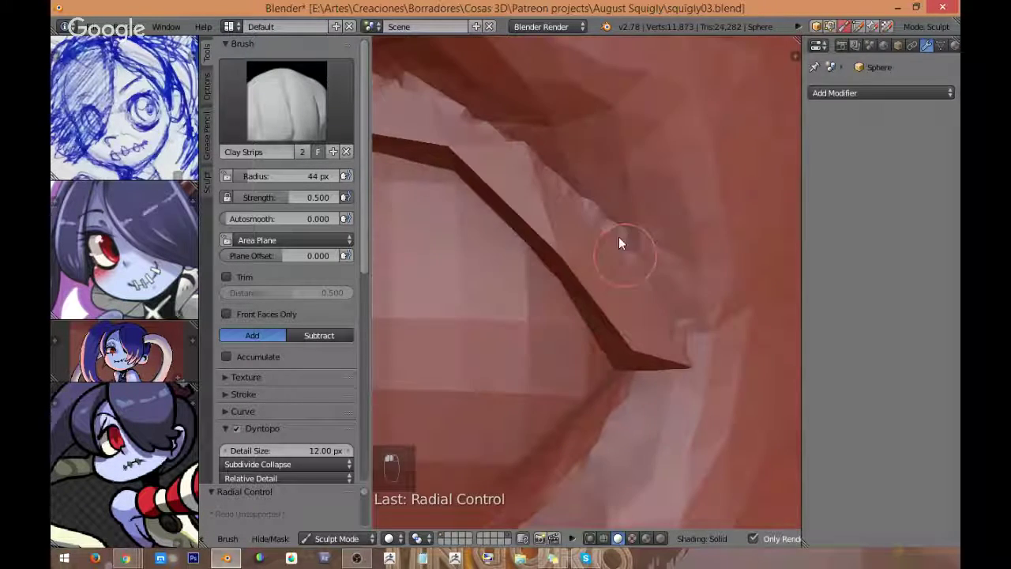
left_click_drag(618, 236, 691, 325)
Step: Smooth the clay along the upper eyelid seam and down the inner corner of the eye
scroll(663, 283, "down", 3)
mouse_move(637, 279)
left_mouse_down("shift")
mouse_move(525, 166)
mouse_move(552, 186)
left_mouse_up("shift")
middle_click_drag(557, 188, 702, 255, "shift")
left_click_drag(702, 255, 466, 226, "shift")
mouse_move(526, 205)
middle_mouse_down()
mouse_move(507, 259)
mouse_move(548, 153)
middle_mouse_up()
left_click_drag(491, 235, 491, 320, "shift")
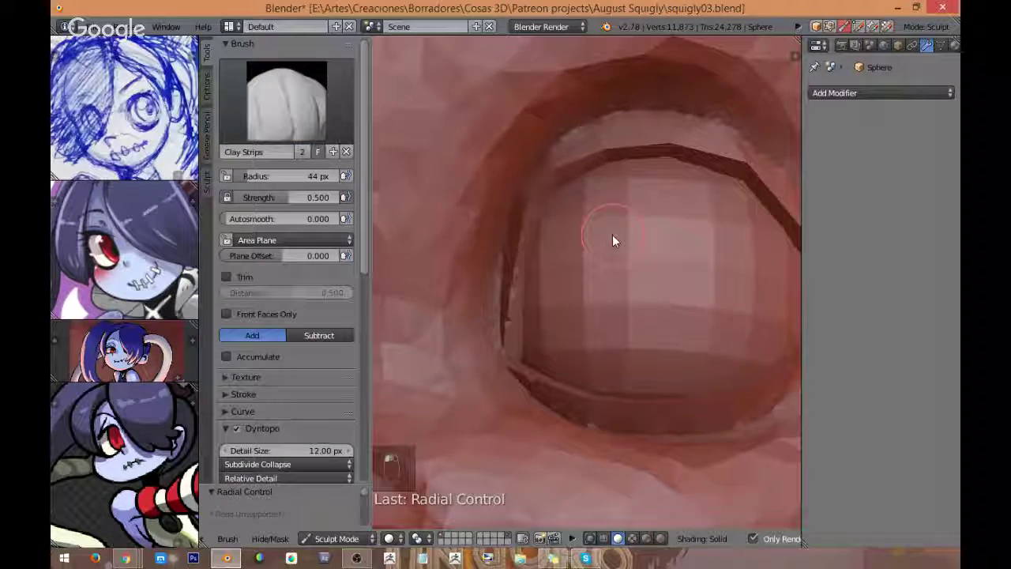
Step: Switch to the Grab brush at 87 px and reshape the eyelid's inner edge and upper outer curve, undoing the first stroke
key("KP_1")
scroll(706, 217, "down", 8)
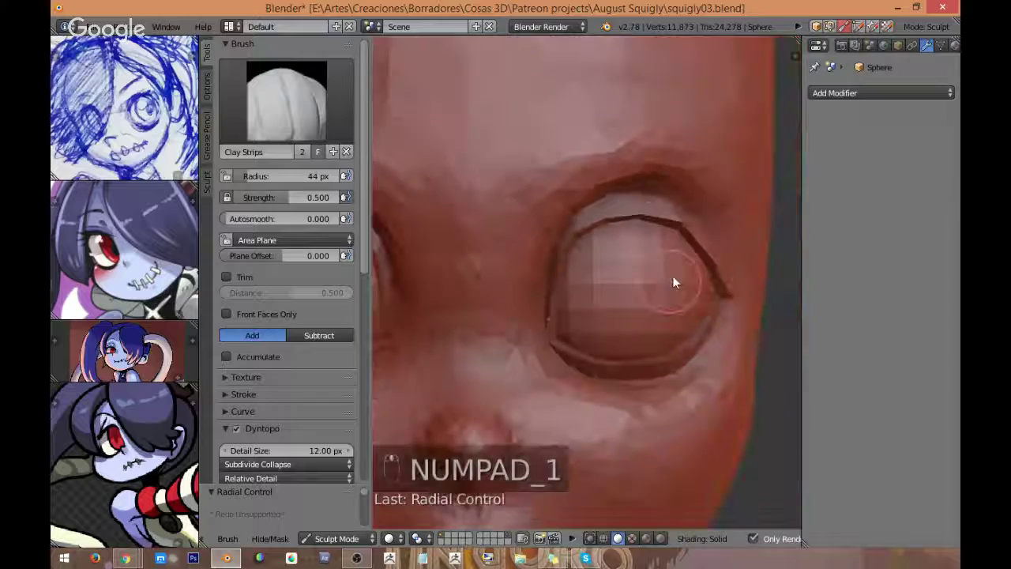
scroll(682, 269, "up", 4)
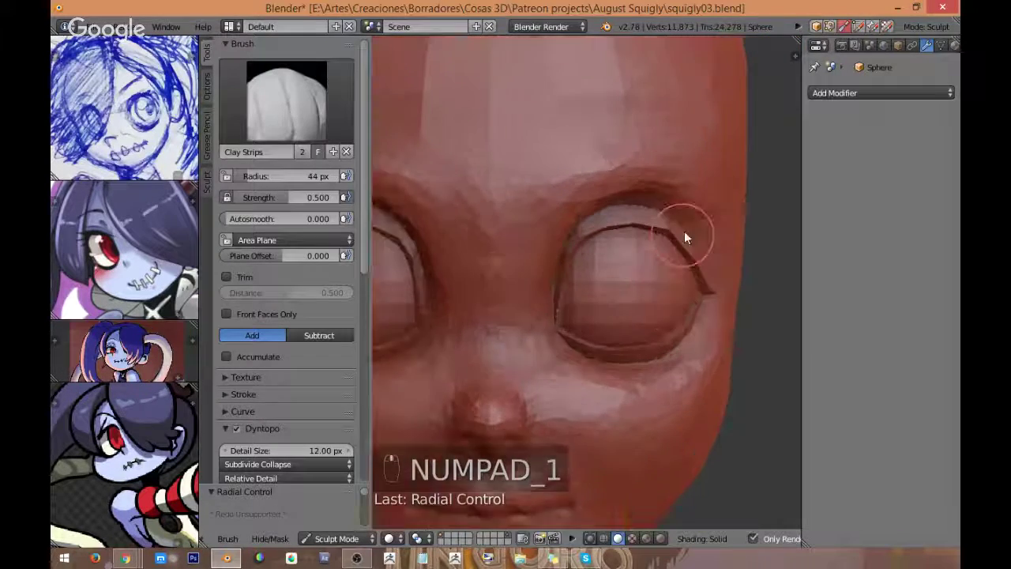
left_click(268, 103)
left_click(593, 184)
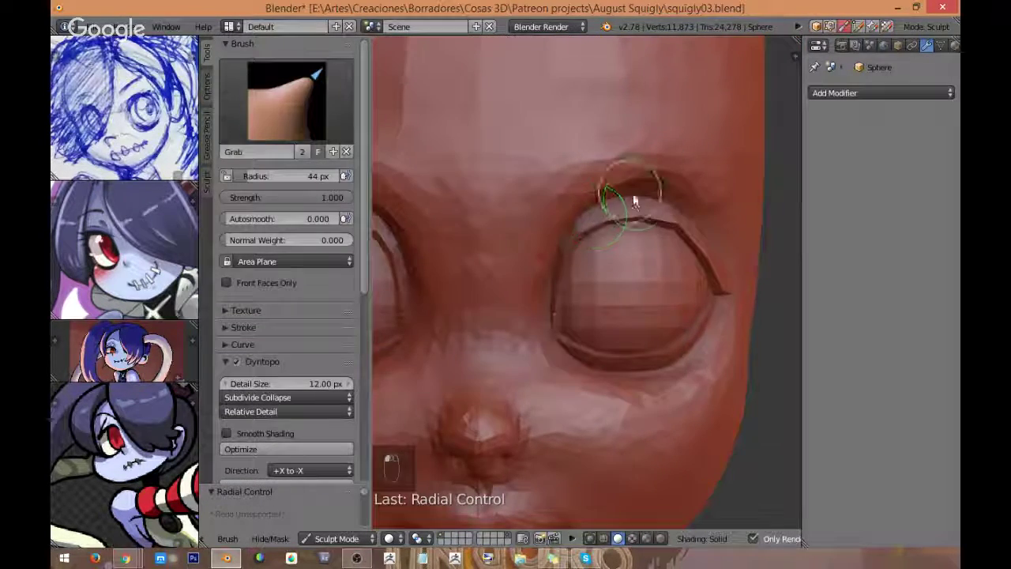
key("f")
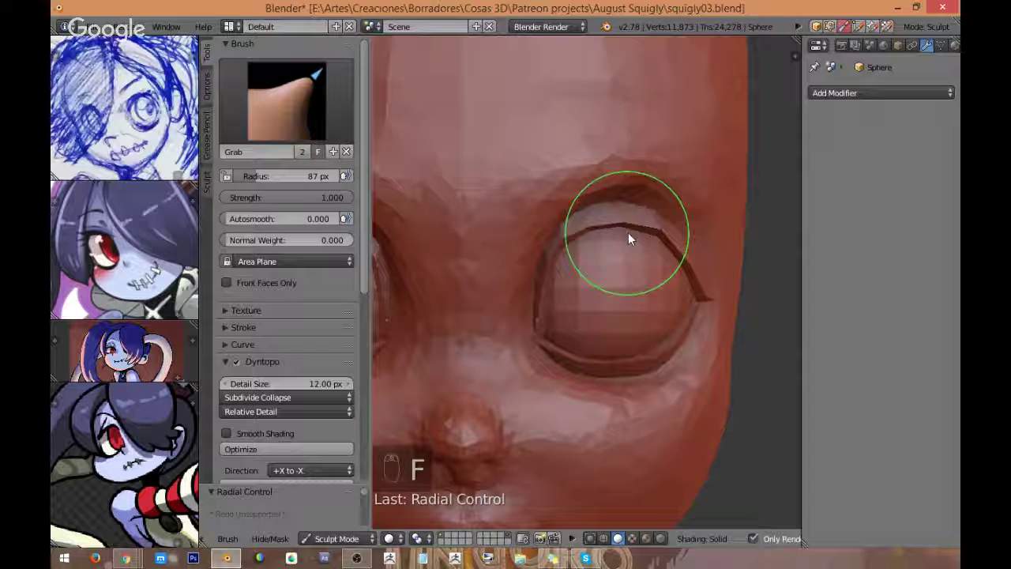
mouse_move(629, 232)
left_mouse_down()
mouse_move(613, 219)
mouse_move(565, 252)
left_mouse_up()
key("ctrl+z")
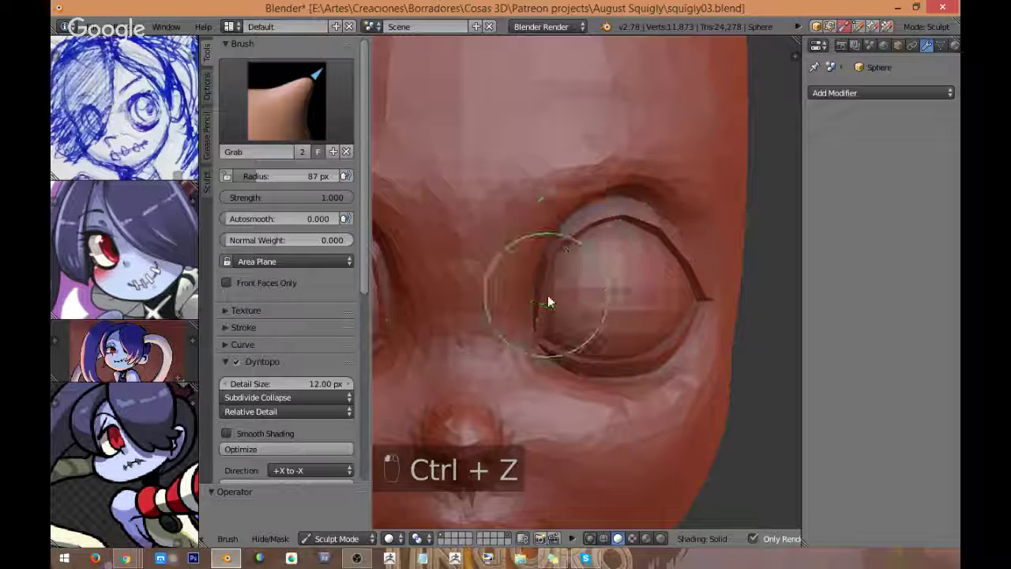
left_click_drag(546, 295, 543, 301)
left_click_drag(674, 254, 673, 212)
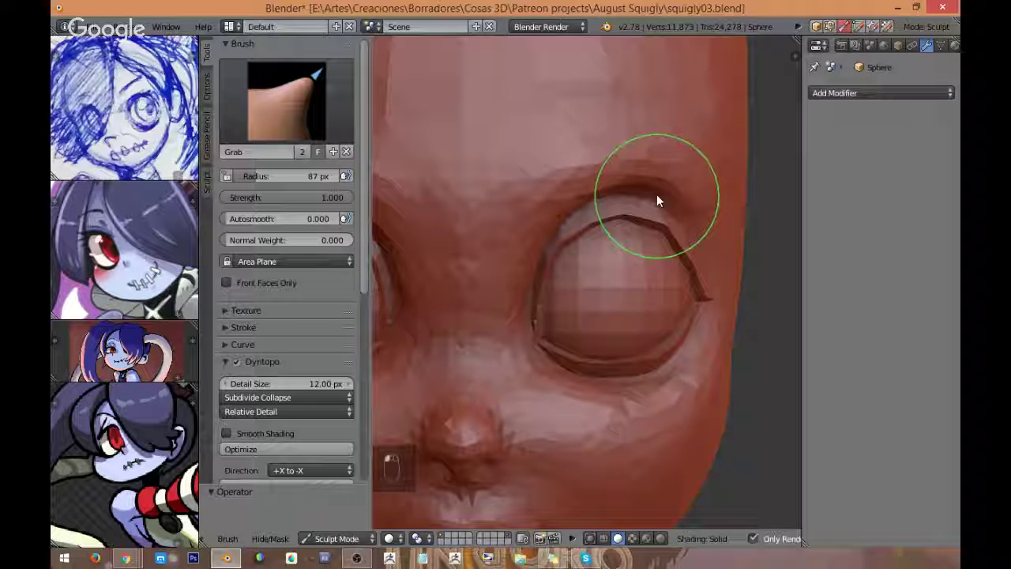
Step: Set the Grab brush radius to 56 px and try to reshape the upper eyelid's outer edge, undoing the stroke
middle_click_drag(663, 222, 675, 207)
scroll(673, 247, "up", 5)
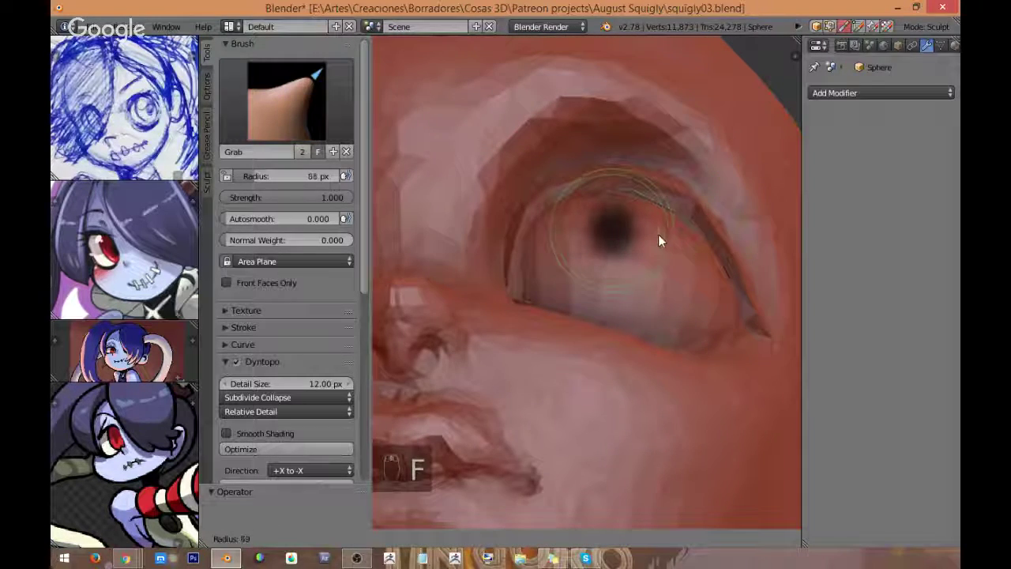
left_click(658, 233)
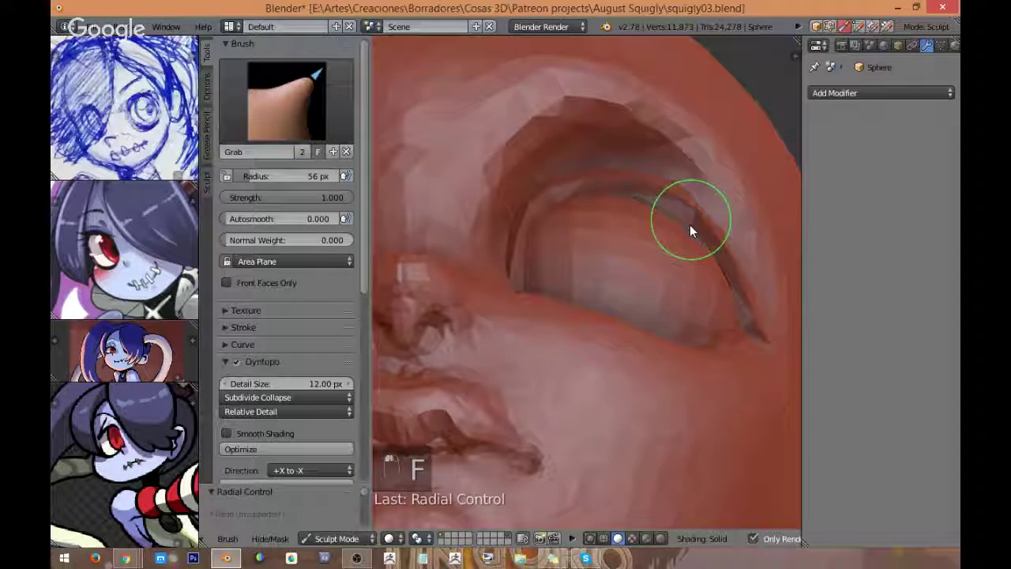
mouse_move(691, 225)
left_mouse_down()
mouse_move(632, 183)
mouse_move(640, 199)
left_mouse_up()
key("ctrl+z")
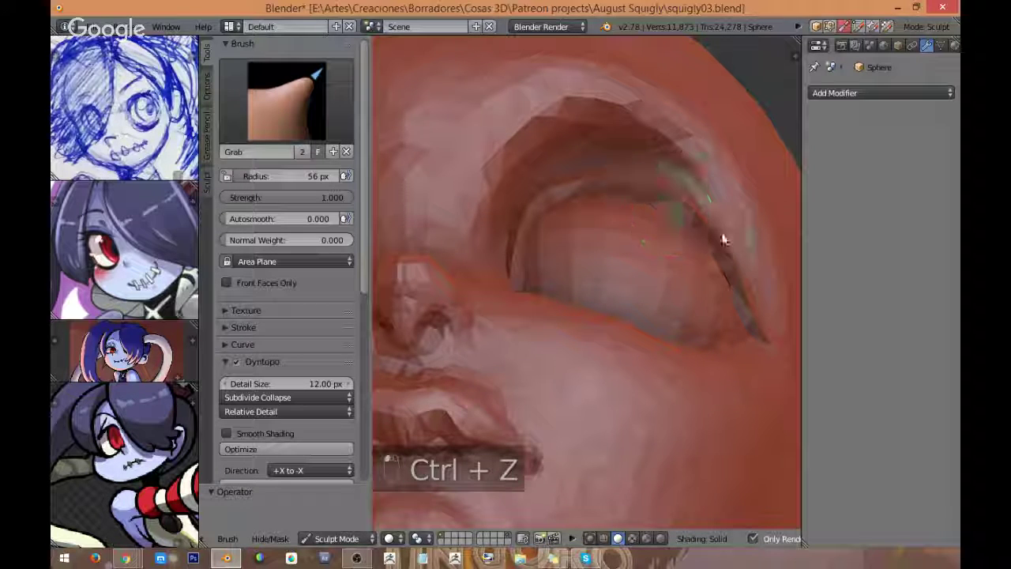
middle_click_drag(673, 213, 705, 251)
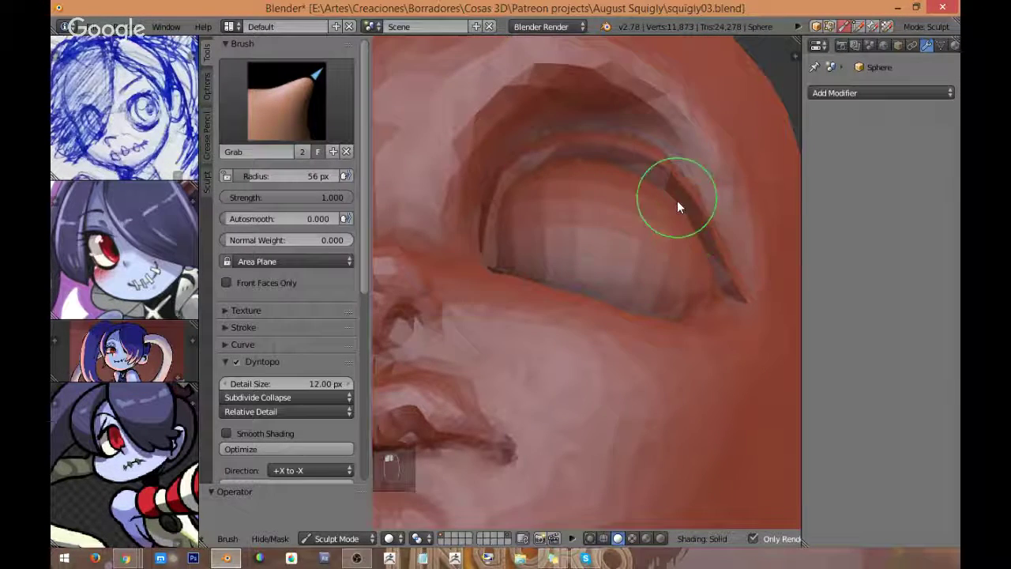
middle_click_drag(676, 200, 609, 311)
key("KP_1")
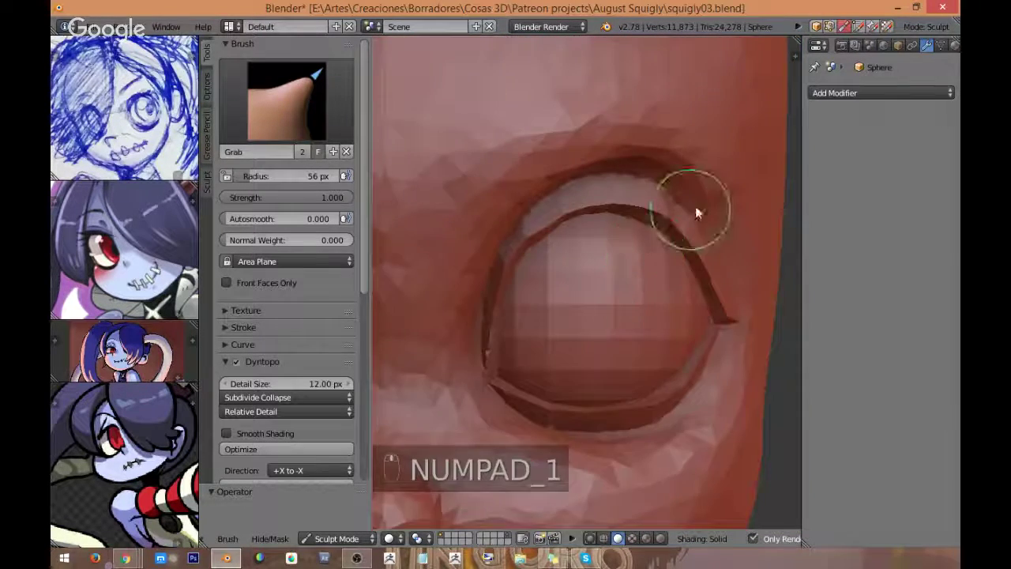
scroll(647, 266, "down", 3)
scroll(648, 270, "down", 5)
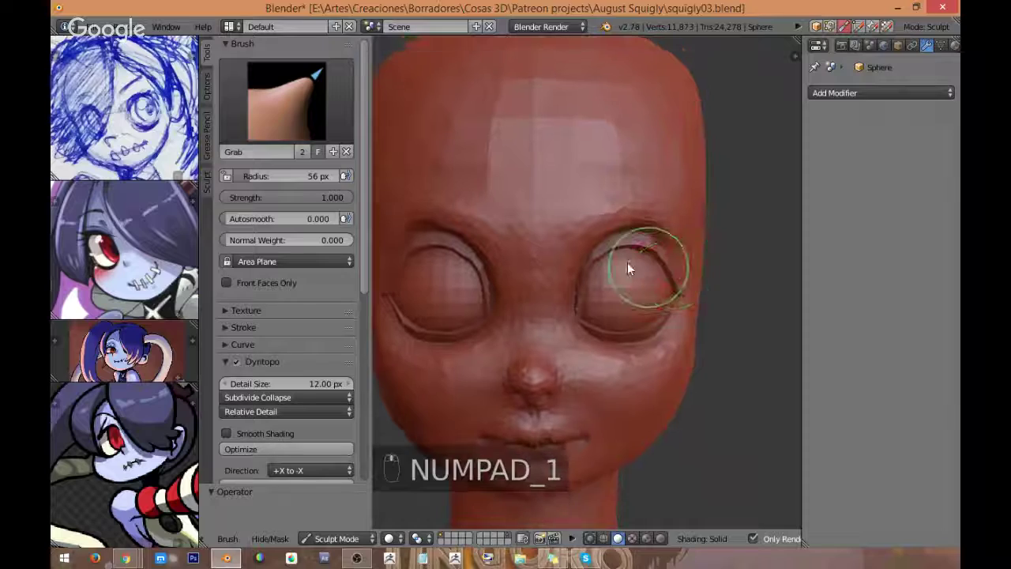
Step: Switch to Clay Strips at 56 px and build up the temple beside the eye's outer brow
left_click(292, 128)
left_click(363, 179)
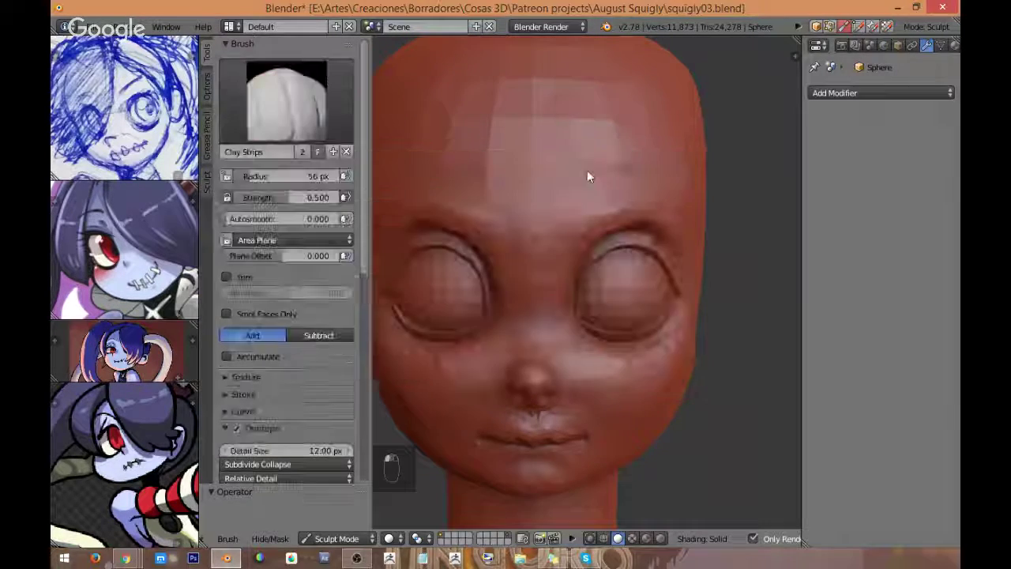
middle_click_drag(678, 188, 582, 167)
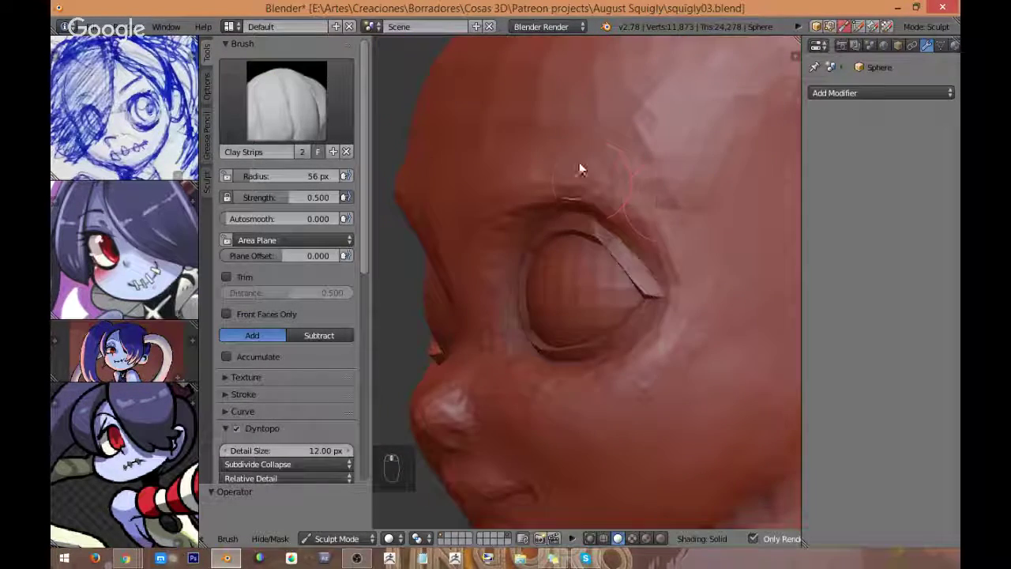
left_click_drag(627, 183, 672, 189)
middle_click_drag(672, 190, 600, 220)
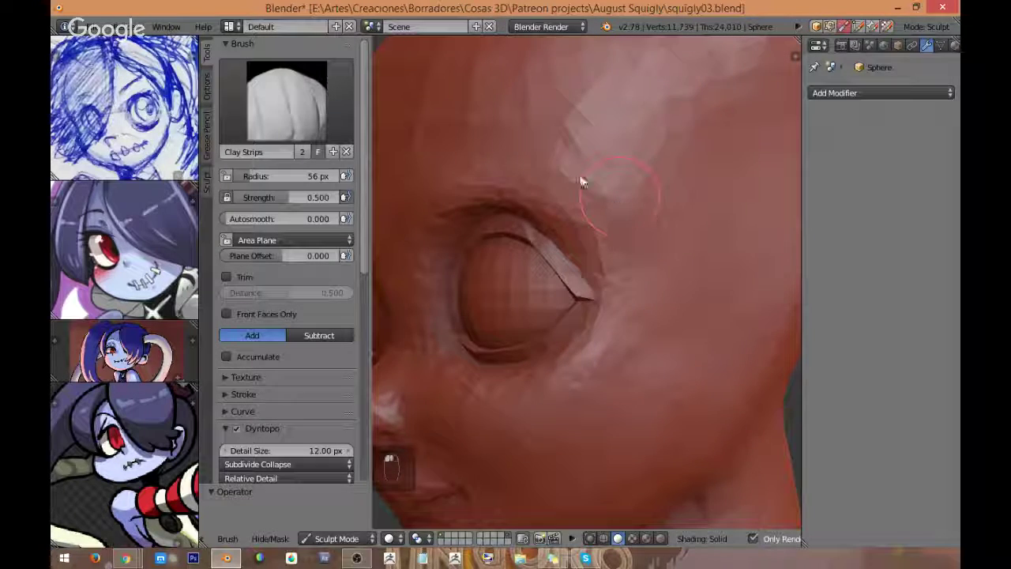
middle_click_drag(528, 167, 632, 166)
left_click_drag(632, 166, 557, 156)
scroll(620, 205, "down", 4)
mouse_move(651, 194)
middle_mouse_down()
mouse_move(619, 219)
mouse_move(604, 213)
middle_mouse_up()
scroll(620, 210, "down", 3)
scroll(631, 199, "up", 4)
mouse_move(631, 166)
middle_mouse_down()
mouse_move(607, 190)
mouse_move(595, 176)
middle_mouse_up()
left_click_drag(596, 177, 610, 217)
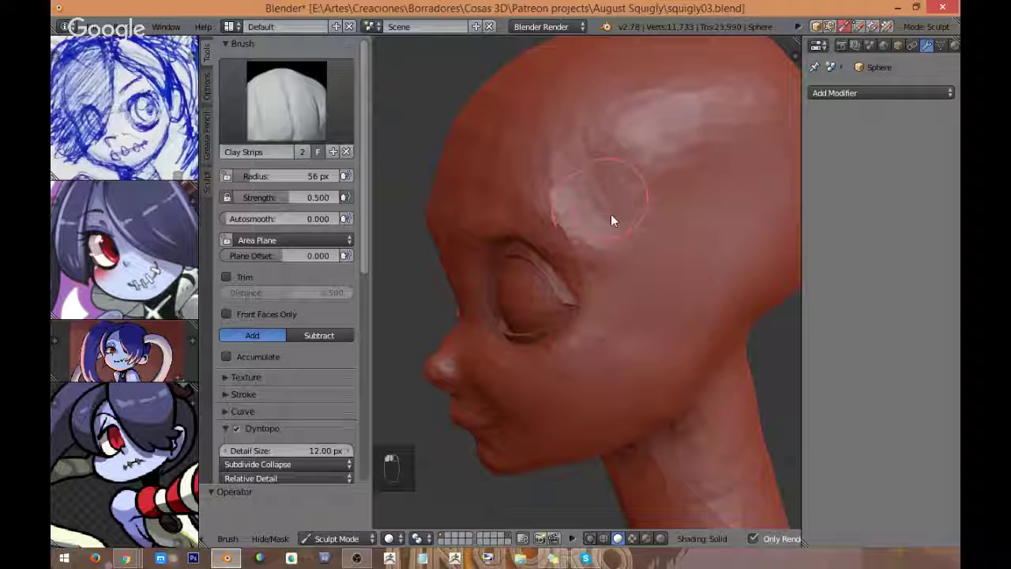
Step: Smooth the added clay across the temple, the side of the forehead and down toward the cheek
mouse_move(614, 182)
left_mouse_down("shift")
mouse_move(679, 182)
mouse_move(646, 262)
mouse_move(592, 224)
mouse_move(614, 197)
mouse_move(601, 205)
mouse_move(659, 180)
left_mouse_up("shift")
key("s")
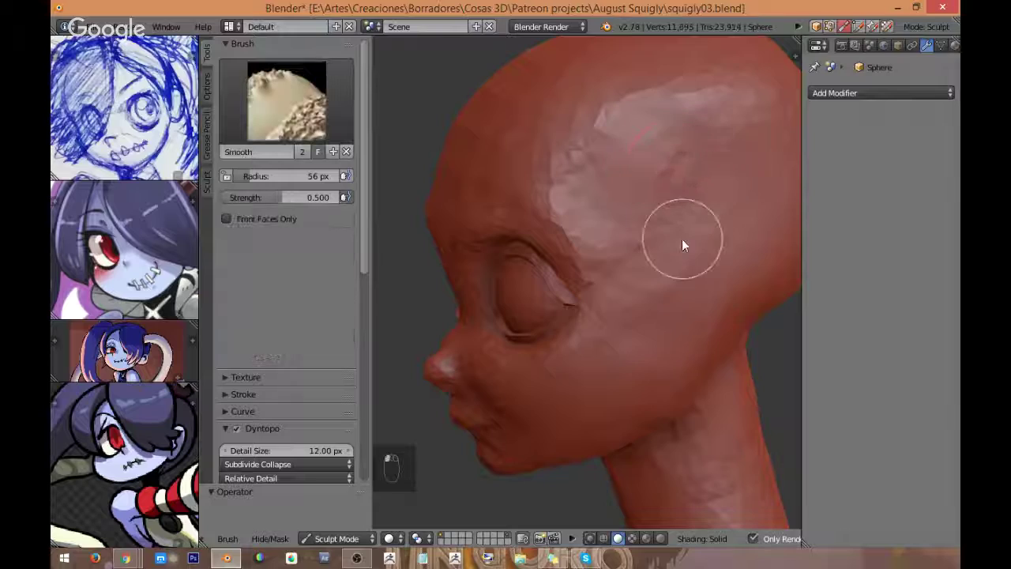
mouse_move(681, 238)
left_mouse_down()
mouse_move(639, 226)
mouse_move(598, 178)
mouse_move(581, 181)
left_mouse_up()
middle_click_drag(582, 181, 700, 166)
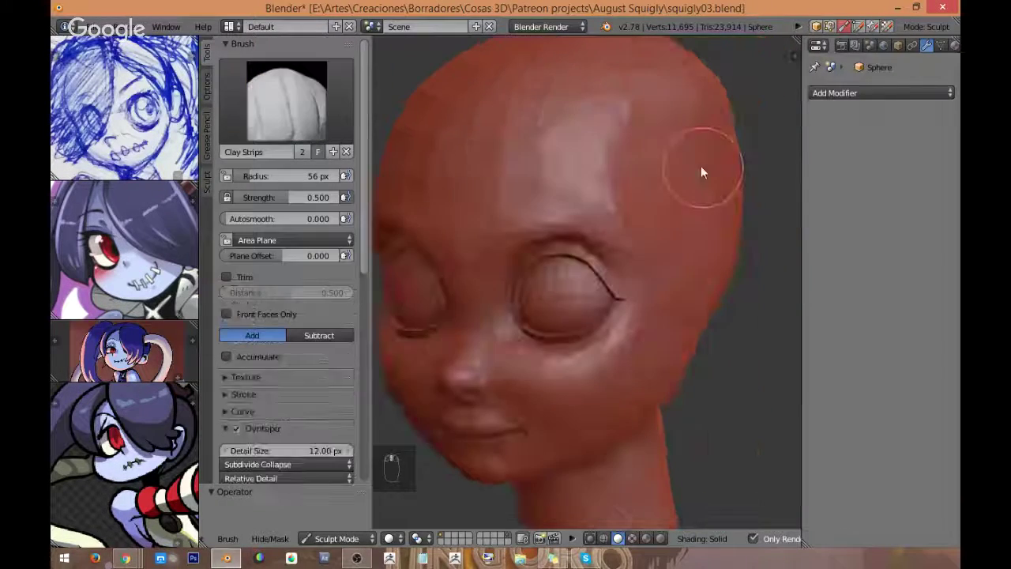
mouse_move(630, 191)
left_mouse_down("shift")
mouse_move(627, 205)
mouse_move(620, 178)
left_mouse_up("shift")
middle_click_drag(689, 205, 620, 199)
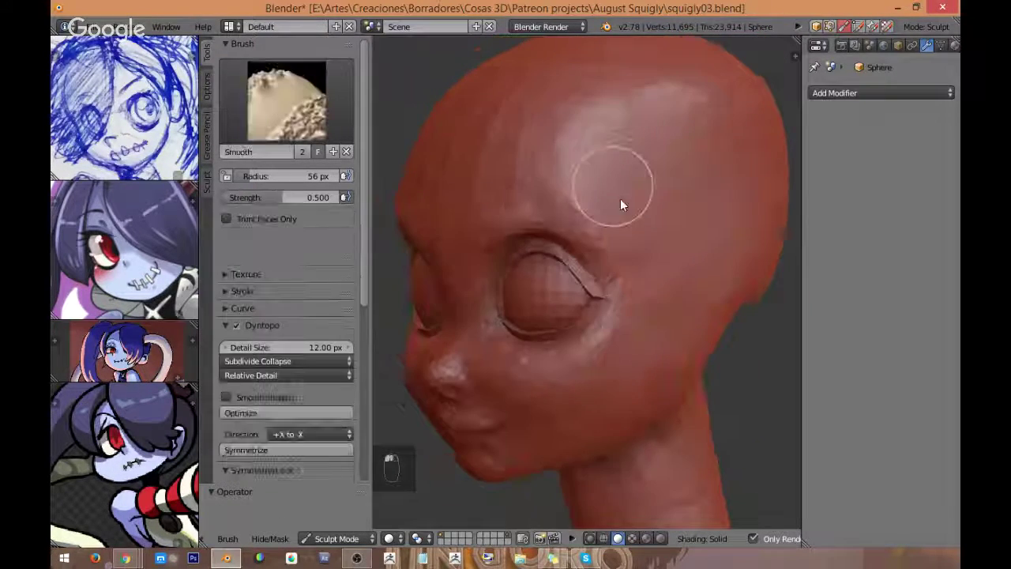
mouse_move(620, 199)
left_mouse_down("shift")
mouse_move(652, 253)
mouse_move(638, 120)
left_mouse_up("shift")
middle_click_drag(638, 120, 584, 180)
left_click_drag(584, 180, 628, 134, "shift")
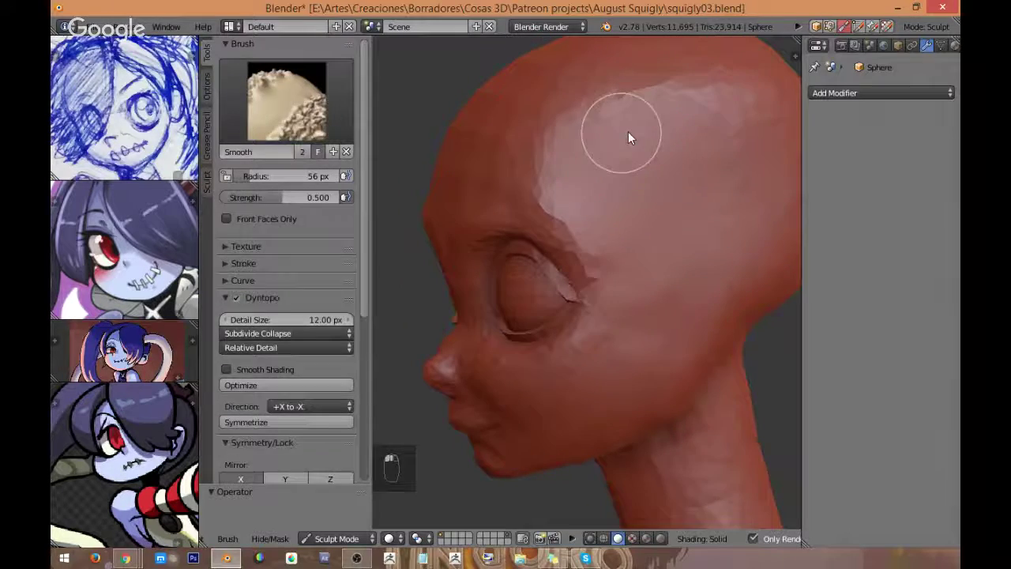
mouse_move(629, 134)
middle_mouse_down()
mouse_move(628, 190)
mouse_move(609, 153)
middle_mouse_up()
middle_click_drag(688, 232, 702, 207)
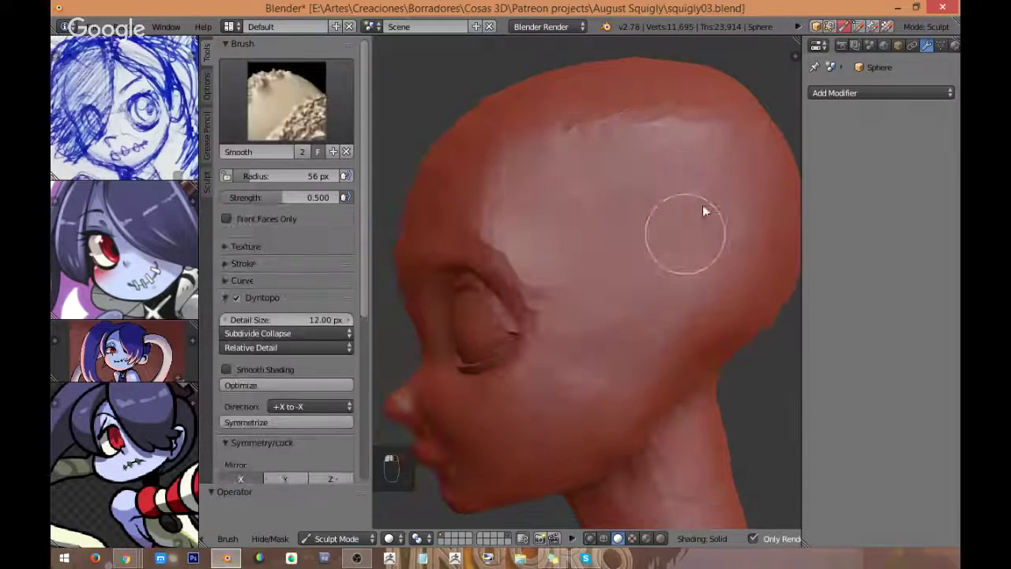
left_click_drag(702, 207, 599, 369, "shift")
middle_click_drag(599, 370, 614, 286)
middle_click_drag(572, 141, 713, 223)
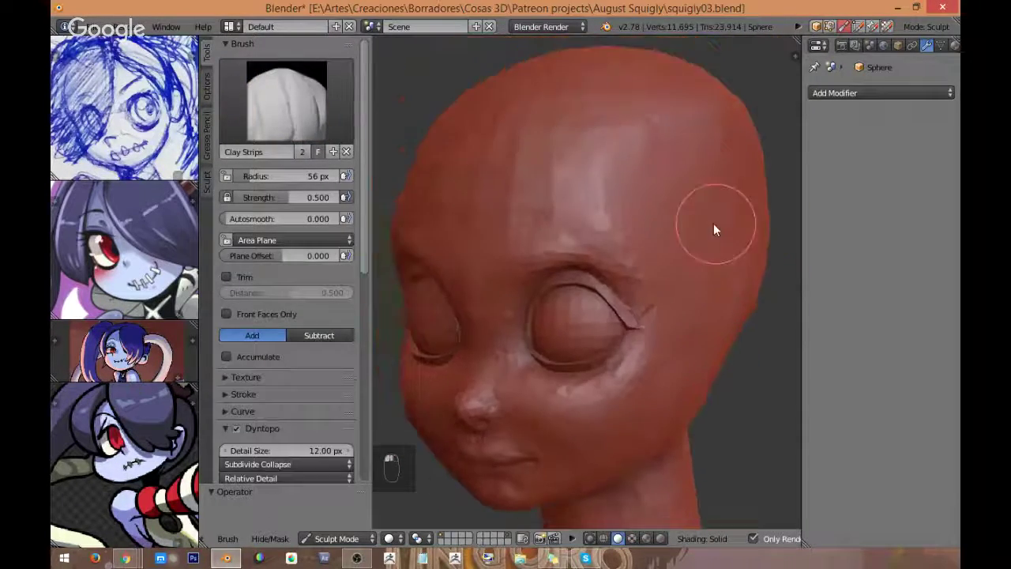
Step: Add clay on the side of the skull behind the temple and smooth it into the surface
mouse_move(681, 153)
middle_mouse_down()
mouse_move(727, 158)
mouse_move(591, 232)
mouse_move(675, 208)
middle_mouse_up()
mouse_move(676, 207)
left_mouse_down()
mouse_move(674, 225)
mouse_move(598, 226)
mouse_move(579, 257)
left_mouse_up()
middle_click_drag(595, 205, 663, 196)
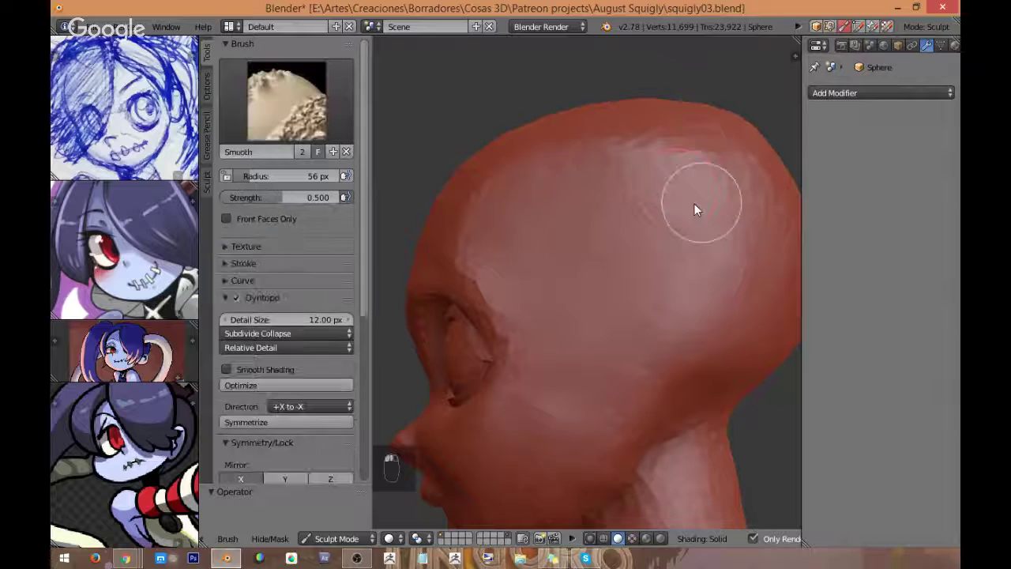
middle_click_drag(725, 209, 649, 189)
mouse_move(649, 190)
left_mouse_down("shift")
mouse_move(640, 192)
mouse_move(676, 277)
mouse_move(608, 368)
left_mouse_up("shift")
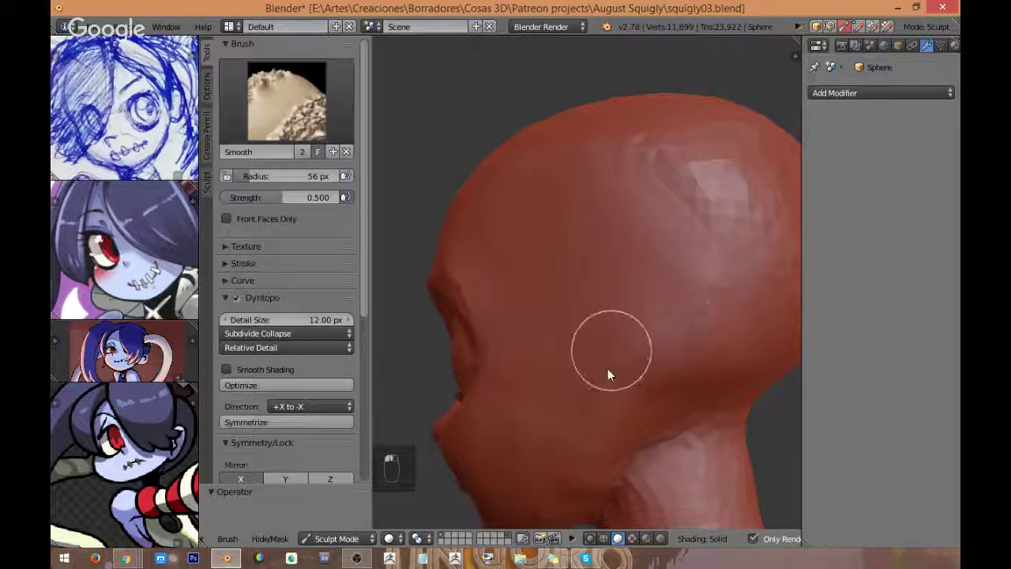
Step: Smooth the side and back of the cranium from several angles to even out its curvature
middle_click_drag(612, 339, 691, 215)
mouse_move(691, 215)
left_mouse_down("shift")
mouse_move(668, 275)
mouse_move(705, 262)
mouse_move(621, 266)
mouse_move(588, 239)
left_mouse_up("shift")
mouse_move(587, 161)
middle_mouse_down()
mouse_move(669, 264)
mouse_move(658, 276)
mouse_move(583, 267)
middle_mouse_up()
left_click_drag(633, 176, 594, 209, "shift")
middle_click_drag(660, 233, 597, 199)
mouse_move(695, 194)
left_mouse_down("shift")
mouse_move(719, 228)
mouse_move(712, 246)
left_mouse_up("shift")
middle_click_drag(712, 246, 743, 234)
mouse_move(715, 227)
left_mouse_down("shift")
mouse_move(692, 227)
mouse_move(649, 280)
mouse_move(626, 272)
left_mouse_up("shift")
middle_click_drag(624, 270, 689, 248)
Step: Switch to the Grab brush at 119 px and pull the upper side of the skull outward
key("KP_1")
scroll(675, 286, "down", 2)
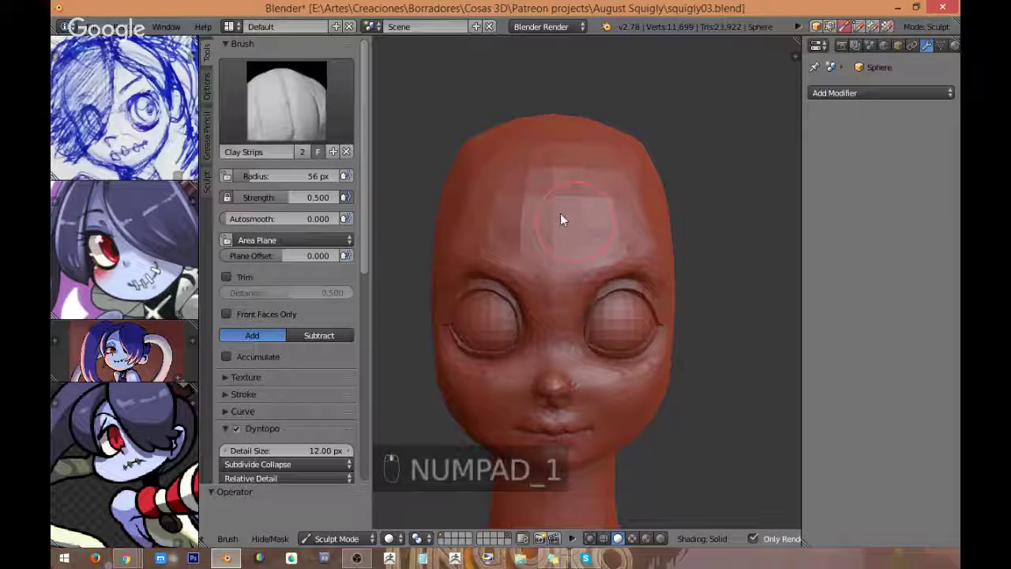
left_click(293, 114)
left_click(592, 175)
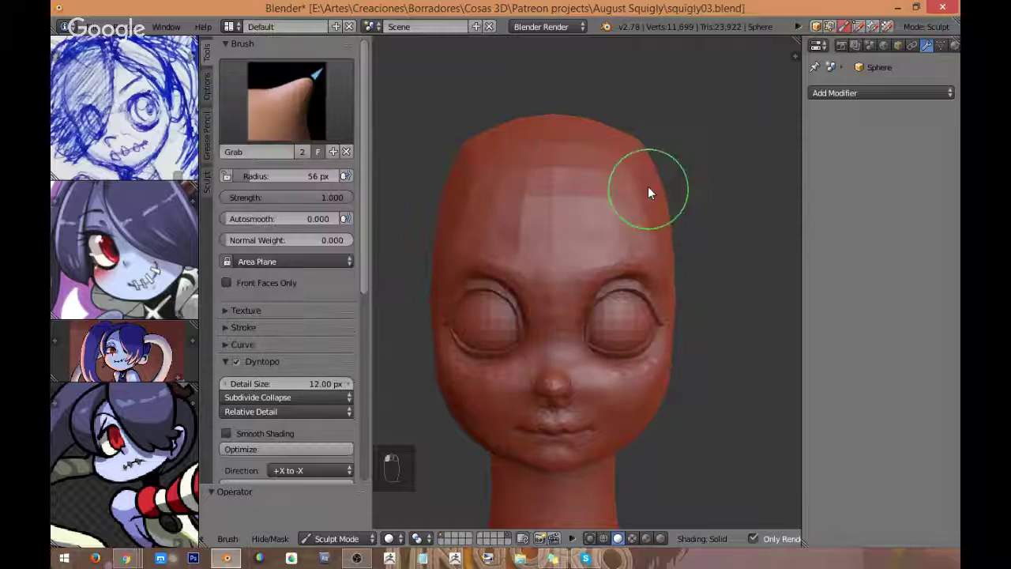
key("f")
left_click(707, 201)
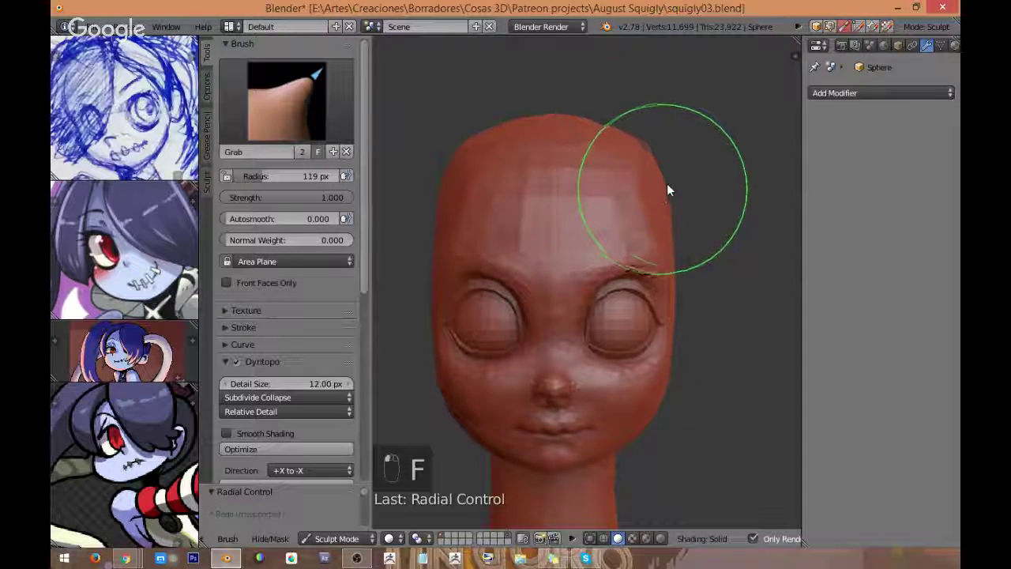
middle_click_drag(667, 187, 658, 207)
mouse_move(688, 169)
middle_mouse_down()
mouse_move(684, 192)
mouse_move(688, 153)
mouse_move(598, 87)
mouse_move(623, 127)
mouse_move(612, 98)
mouse_move(505, 106)
mouse_move(476, 147)
mouse_move(687, 200)
mouse_move(684, 268)
mouse_move(706, 216)
mouse_move(722, 226)
mouse_move(698, 267)
mouse_move(664, 194)
mouse_move(574, 229)
mouse_move(593, 174)
mouse_move(560, 198)
mouse_move(564, 172)
mouse_move(612, 178)
mouse_move(609, 162)
mouse_move(705, 176)
mouse_move(680, 207)
mouse_move(700, 195)
middle_mouse_up()
Step: Enlarge the Grab brush to 184 px and widen the cranium into a rounder outline
key("f")
left_click(734, 210)
left_click_drag(699, 189, 697, 205, "shift")
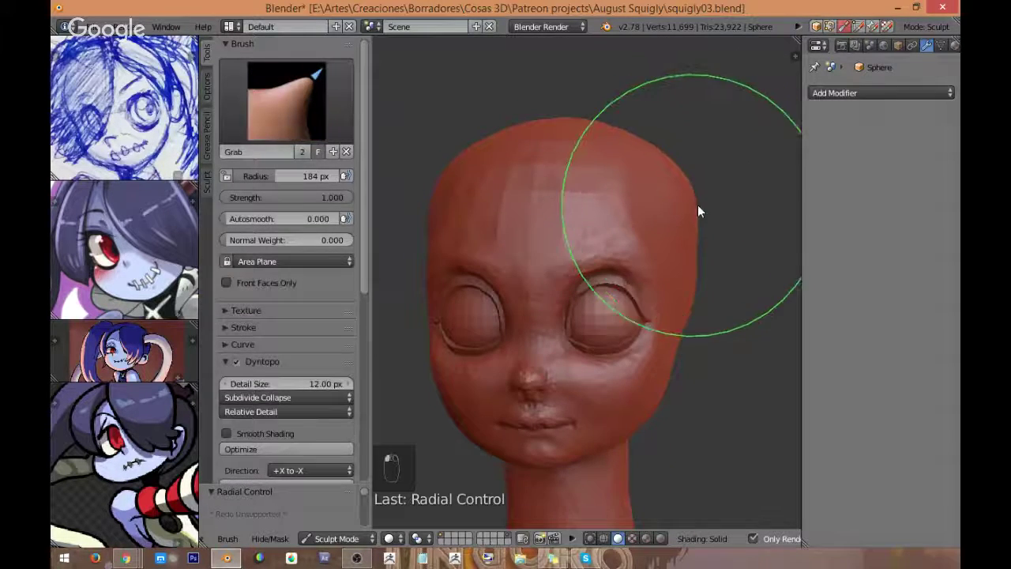
mouse_move(697, 205)
middle_mouse_down()
mouse_move(689, 182)
mouse_move(675, 312)
mouse_move(684, 302)
mouse_move(685, 320)
mouse_move(692, 300)
mouse_move(695, 309)
middle_mouse_up()
Step: Reduce the Grab brush radius and refine the cheek and jaw contours from the front
key("KP_1")
key("f")
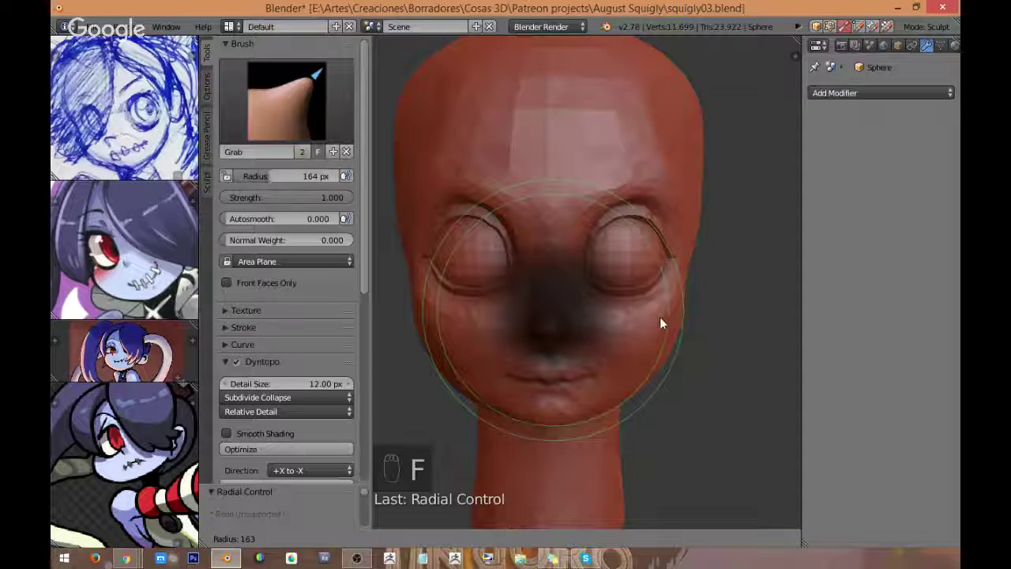
left_click(657, 317)
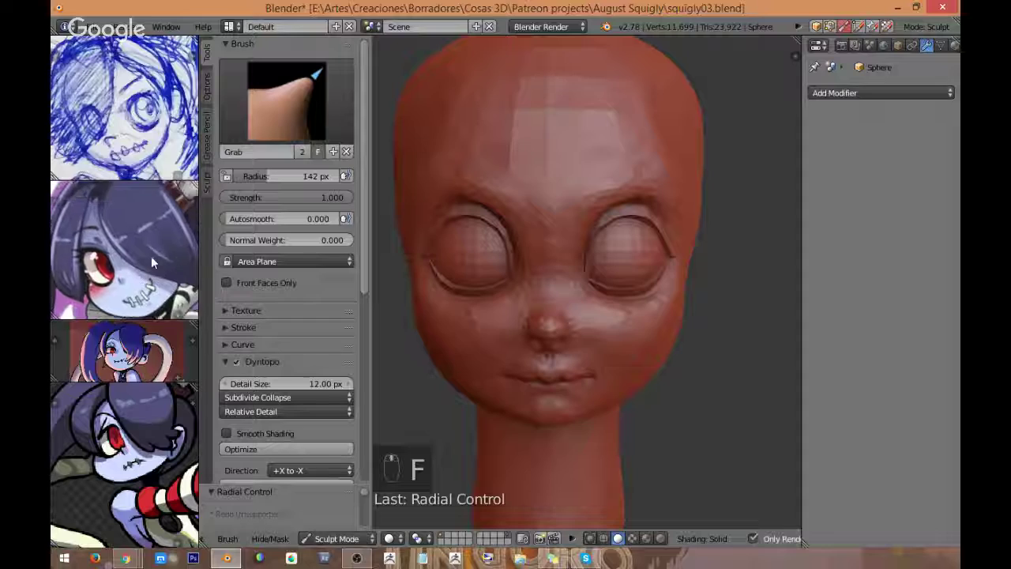
key("f")
left_click(678, 332)
mouse_move(677, 335)
middle_mouse_down()
mouse_move(642, 253)
mouse_move(644, 186)
middle_mouse_up()
Step: Try to reshape the outer brow and upper eyelid with the Grab brush reduced to 67 px, undoing the stroke
key("f")
left_click(637, 259)
scroll(644, 185, "up", 2)
key("f")
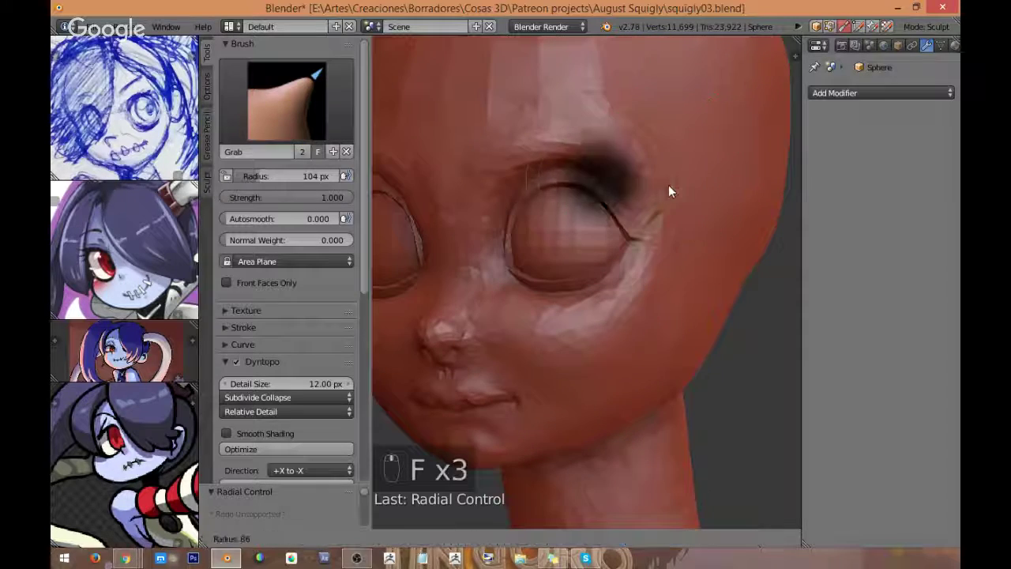
left_click(646, 191)
scroll(663, 190, "down", 2)
key("ctrl+z")
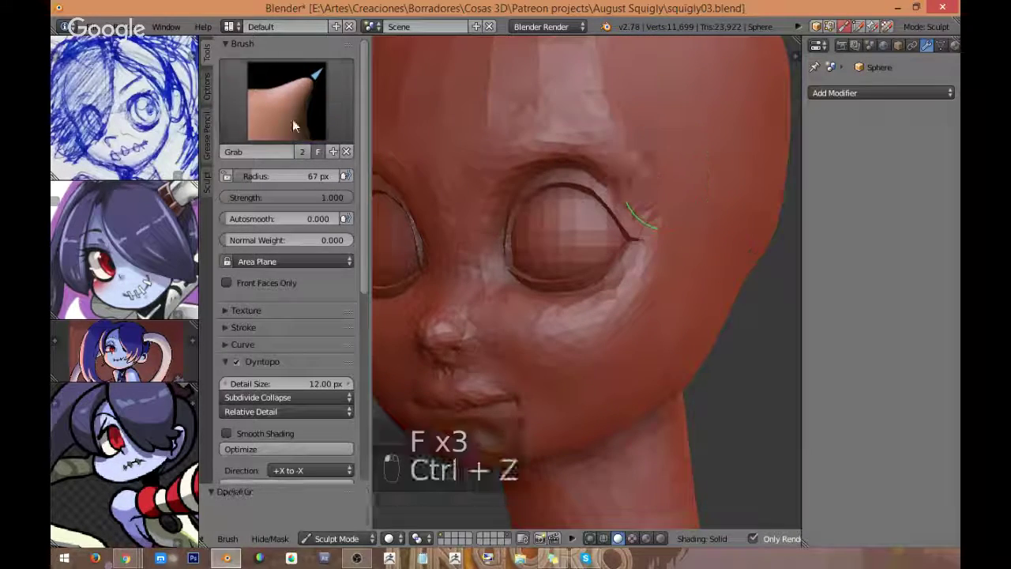
Step: Switch to Clay Strips at 38 px, build up the outer brow above the eye's outer corner, and smooth it
left_click(292, 119)
left_click(365, 182)
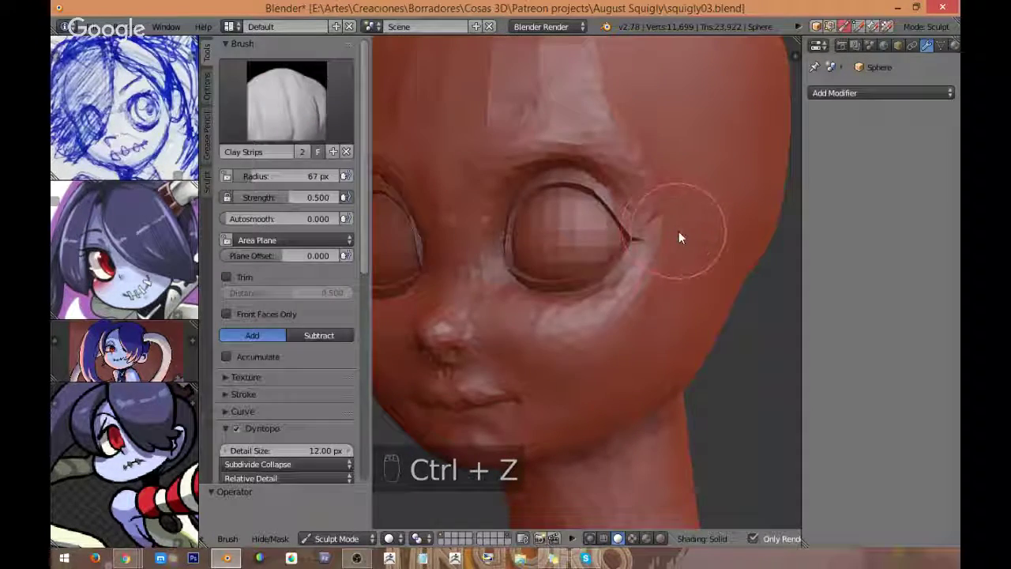
key("f")
left_click(641, 243)
scroll(655, 181, "down", 2)
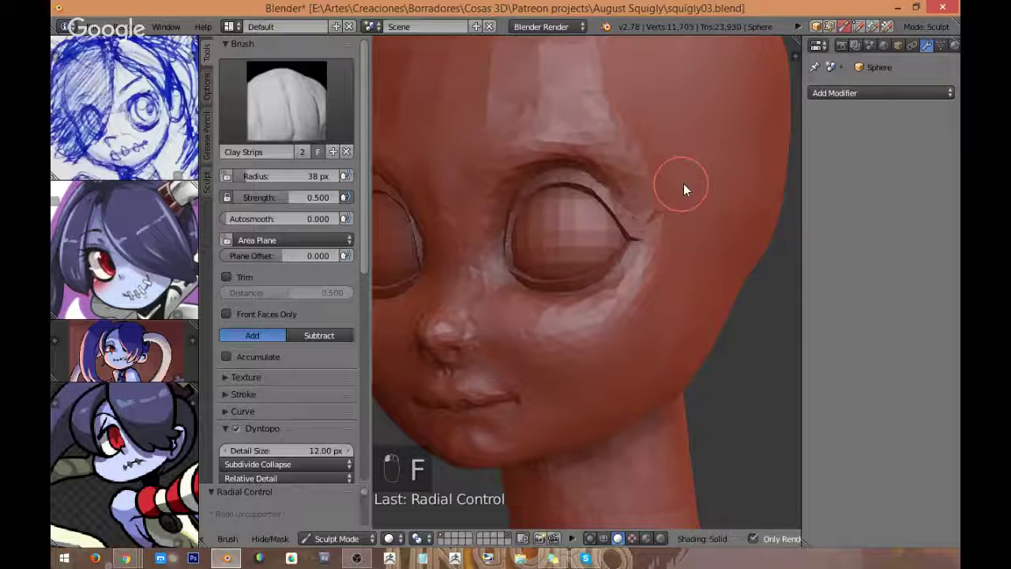
scroll(683, 183, "up", 3)
left_click_drag(649, 170, 699, 223)
middle_click_drag(665, 152, 685, 207, "shift")
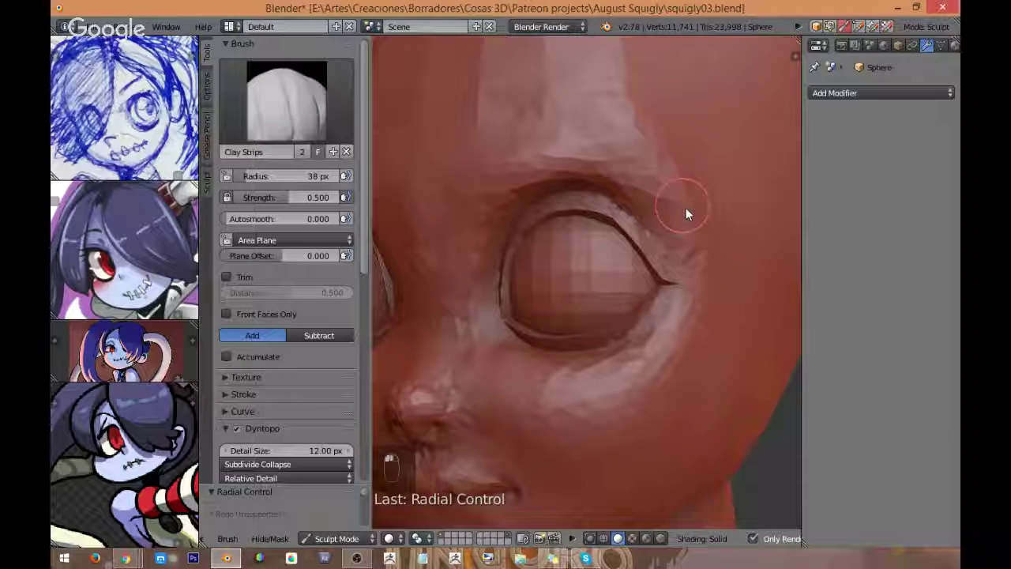
left_click_drag(672, 198, 702, 252)
mouse_move(689, 180)
left_mouse_down("shift")
mouse_move(666, 121)
mouse_move(637, 87)
left_mouse_up("shift")
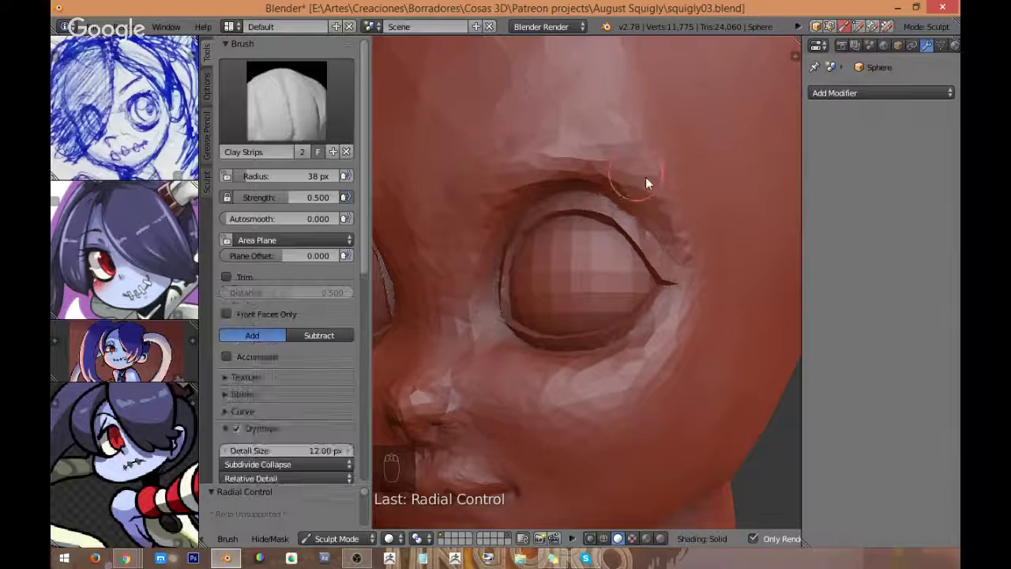
Step: Smooth the center of the forehead above the brows, undoing the last stroke
key("KP_1")
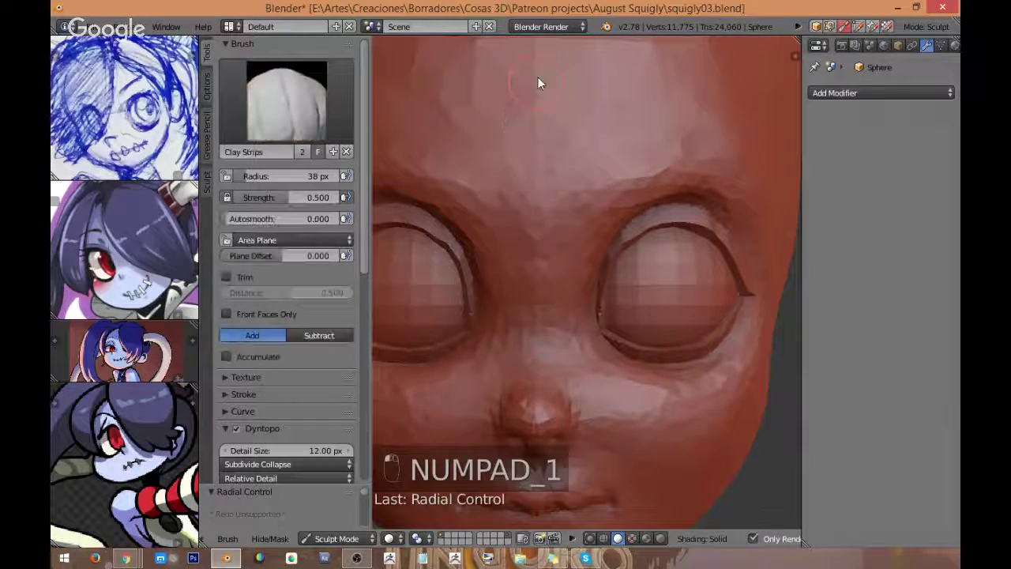
middle_click_drag(542, 84, 563, 244, "shift")
key("ctrl+z")
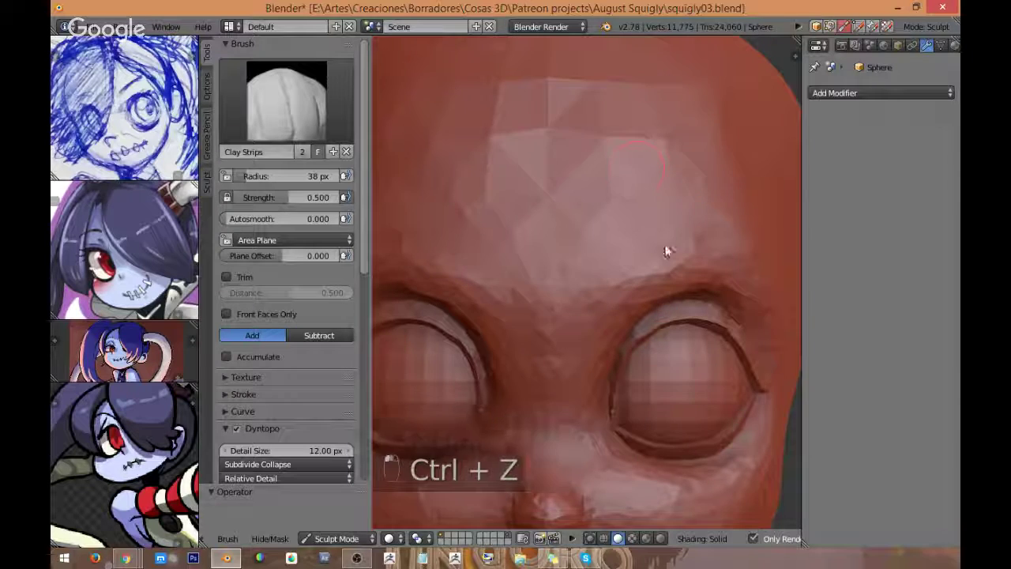
scroll(657, 172, "down", 5)
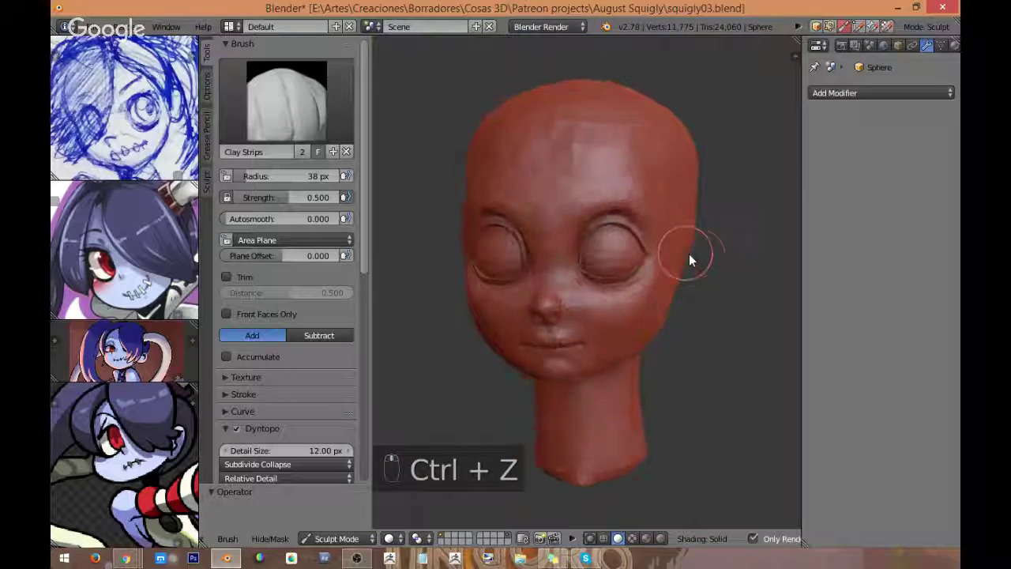
key("KP_1")
scroll(687, 221, "up", 4)
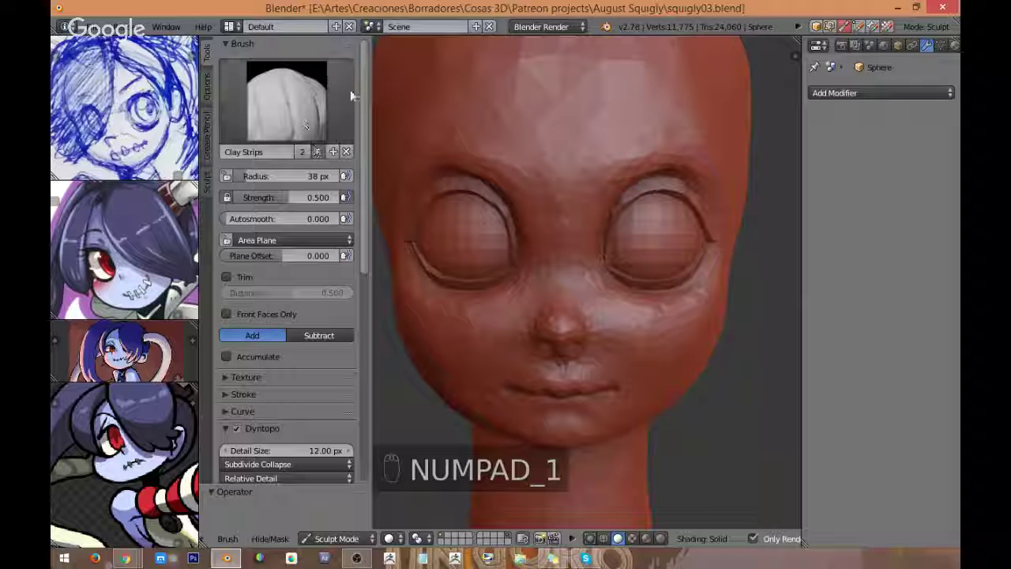
middle_click_drag(618, 254, 615, 243)
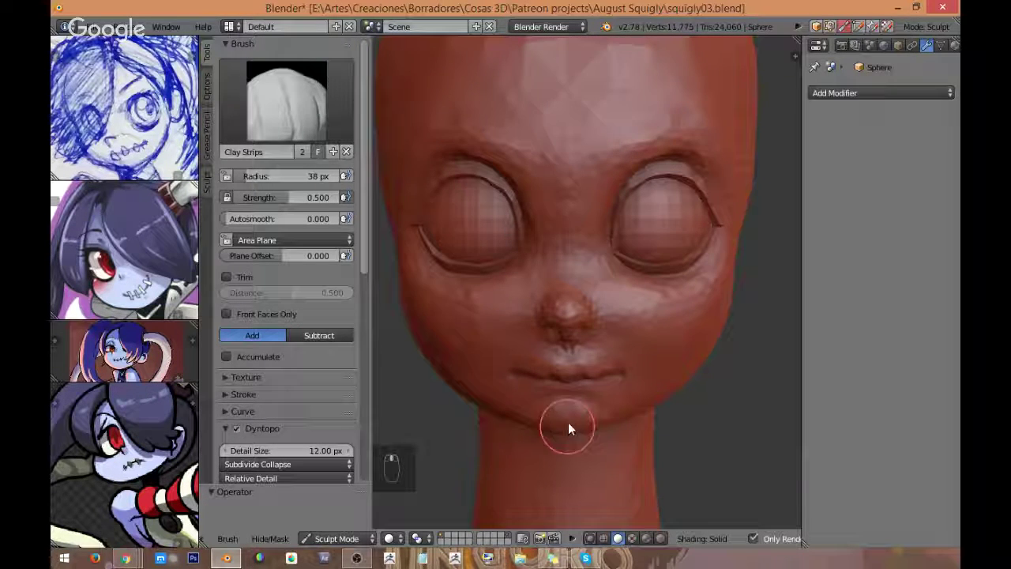
Step: Try to build up the area around the mouth and chin with Clay Strips, undoing the stroke
middle_click_drag(567, 422, 592, 338)
scroll(588, 342, "up", 1)
mouse_move(562, 379)
left_mouse_down()
mouse_move(581, 388)
mouse_move(579, 425)
mouse_move(582, 398)
left_mouse_up()
key("ctrl+z")
scroll(584, 364, "up", 1)
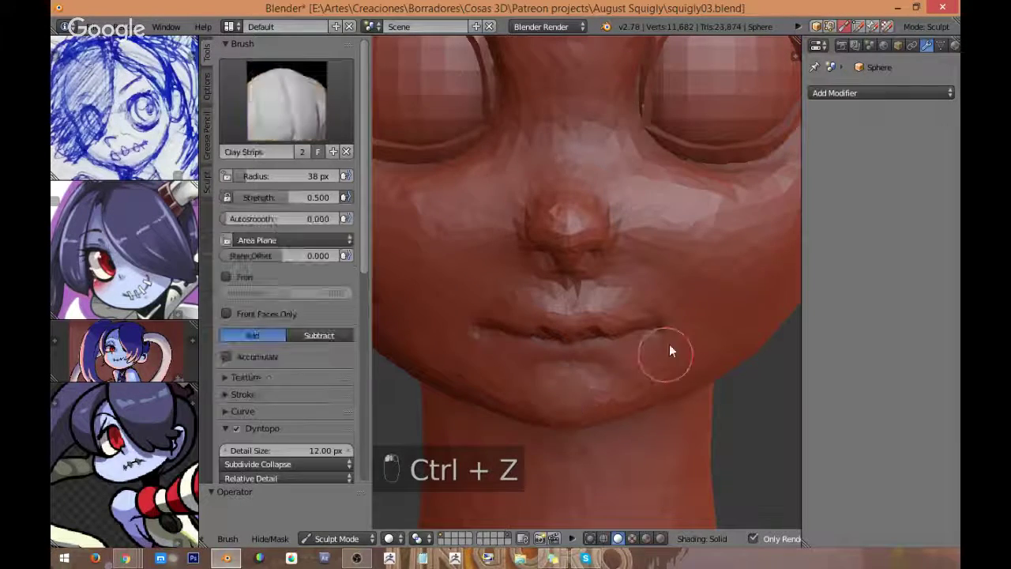
Step: Switch to the Grab brush and try to reshape the brow above the eye from the front, undoing the stroke
scroll(670, 351, "down", 2)
middle_click_drag(677, 357, 705, 327)
key("KP_1")
scroll(726, 243, "up", 2)
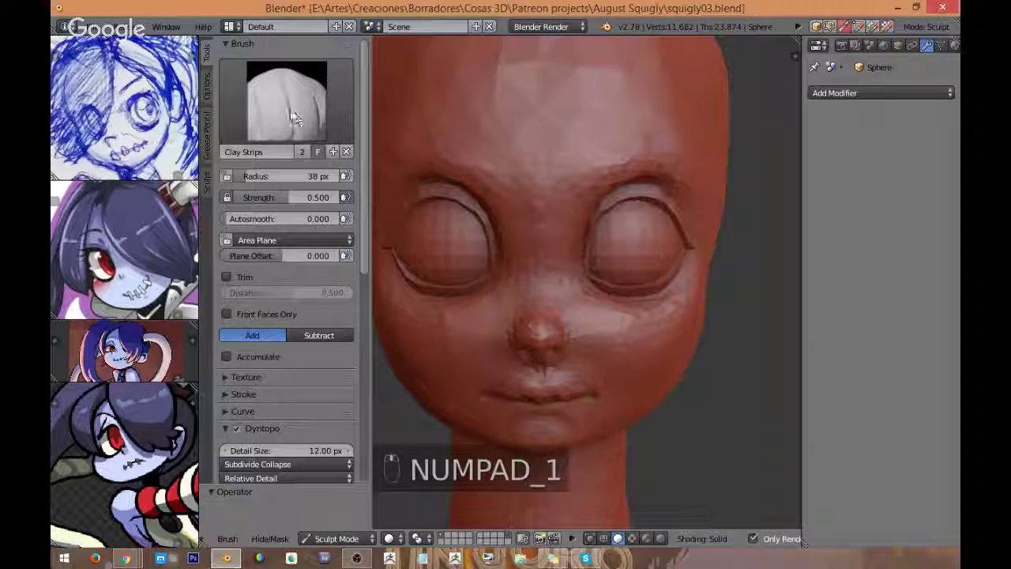
left_click(295, 113)
left_click(642, 183)
left_click(294, 113)
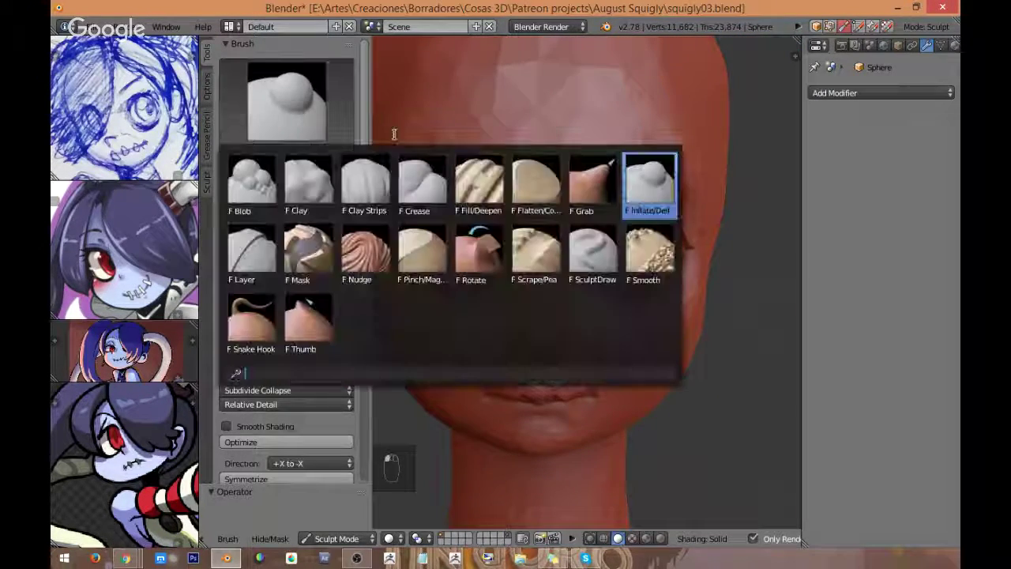
left_click(592, 183)
left_click_drag(646, 191, 632, 173)
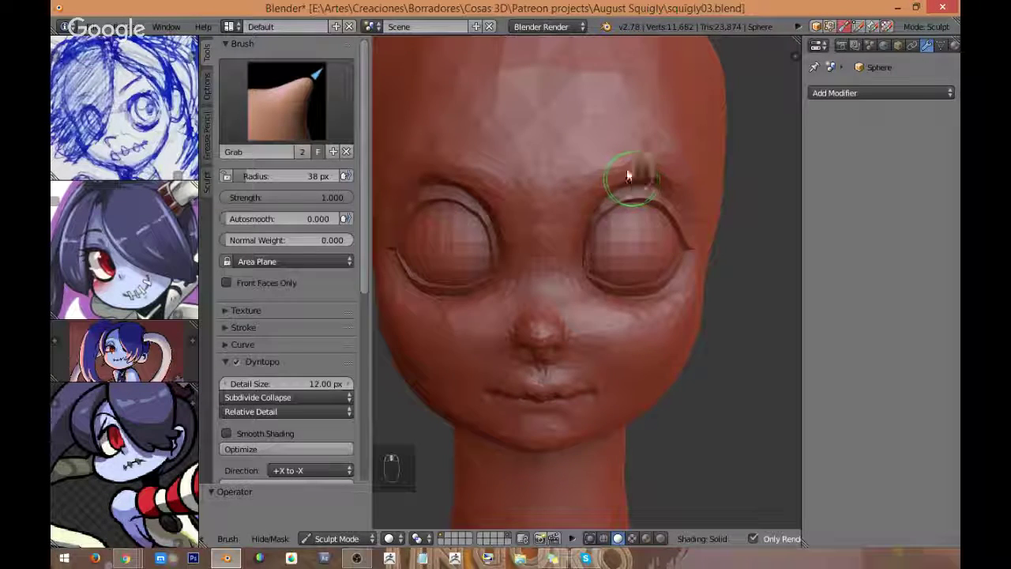
key("ctrl+z")
Step: Enlarge the Grab brush radius to 82 px, reshape the brow arch, and smooth the forehead above it
key("f")
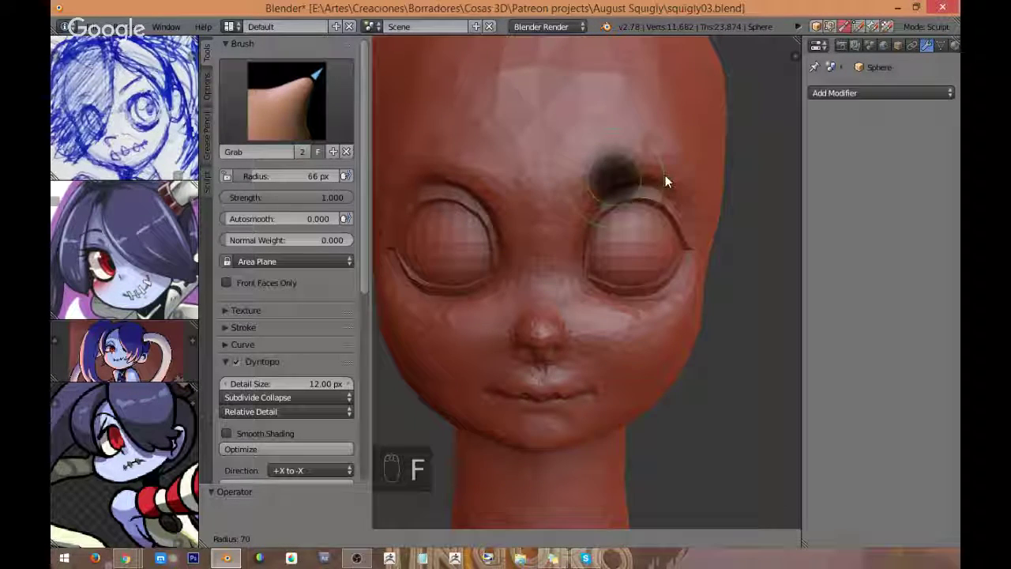
left_click(672, 173)
mouse_move(672, 177)
left_mouse_down()
mouse_move(630, 156)
mouse_move(683, 155)
mouse_move(696, 189)
mouse_move(680, 166)
left_mouse_up()
scroll(630, 139, "up", 2)
left_click_drag(629, 140, 624, 125)
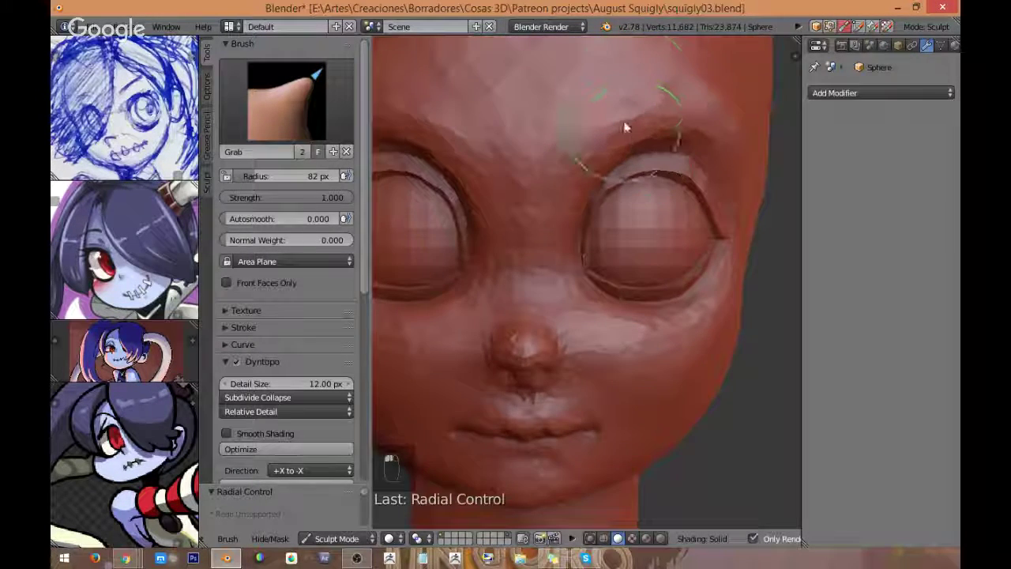
middle_click_drag(643, 106, 644, 166, "shift")
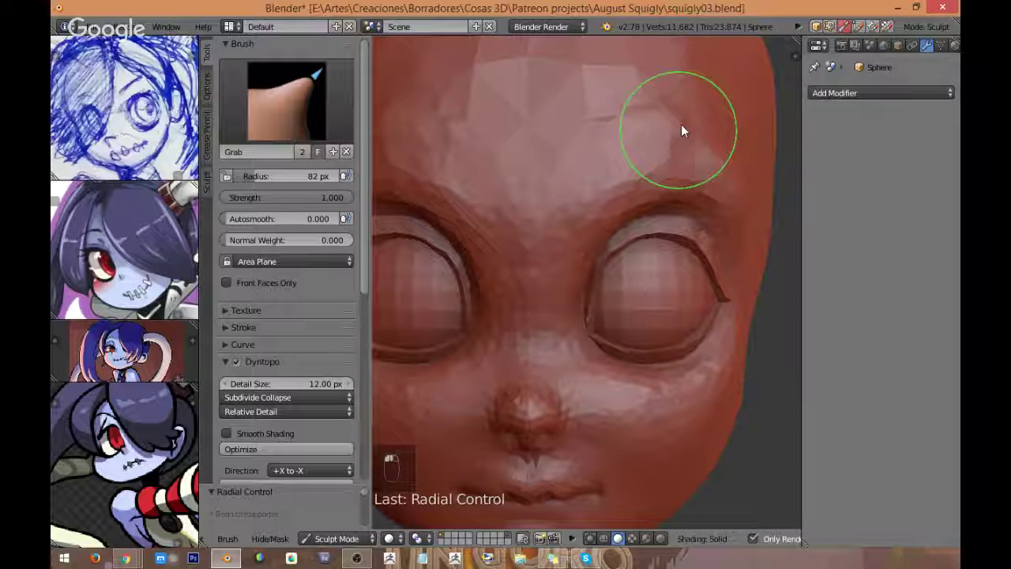
mouse_move(727, 116)
left_mouse_down("shift")
mouse_move(700, 103)
mouse_move(678, 138)
left_mouse_up("shift")
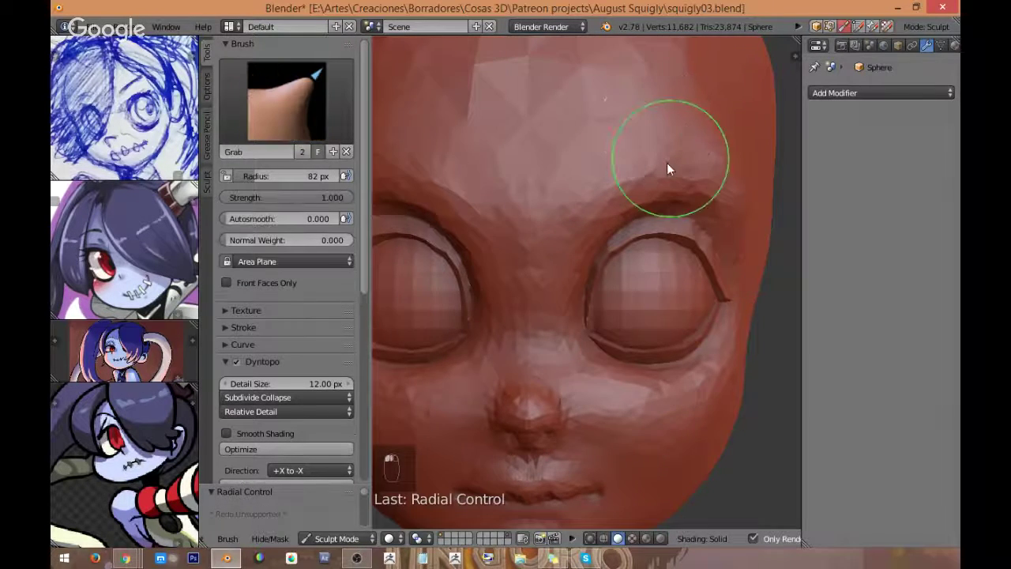
Step: Refine the inner edge and outer upper lid of the eye with the Grab brush from the front
scroll(632, 198, "down", 1)
mouse_move(623, 212)
left_mouse_down()
mouse_move(594, 251)
mouse_move(599, 245)
mouse_move(596, 280)
left_mouse_up()
left_click_drag(604, 239, 609, 204)
scroll(616, 227, "up", 1)
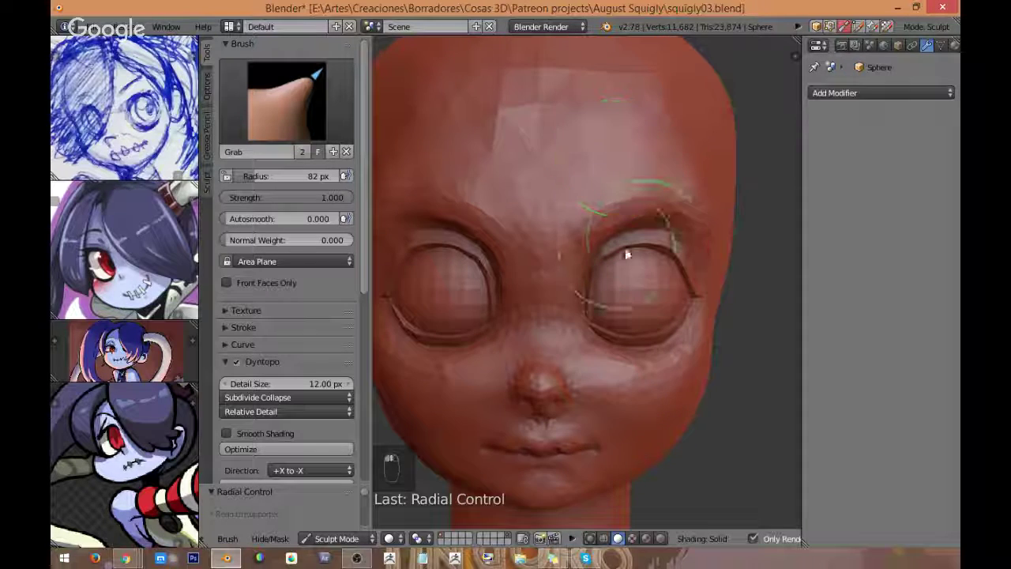
scroll(624, 250, "up", 1)
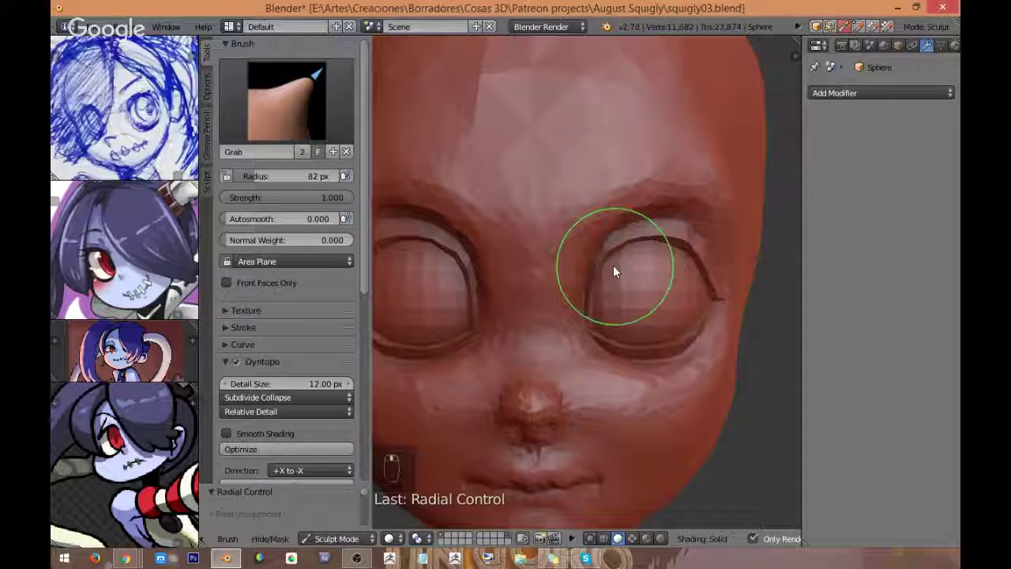
mouse_move(610, 263)
left_mouse_down()
mouse_move(604, 284)
mouse_move(645, 254)
mouse_move(715, 268)
mouse_move(711, 258)
left_mouse_up()
scroll(689, 262, "up", 1)
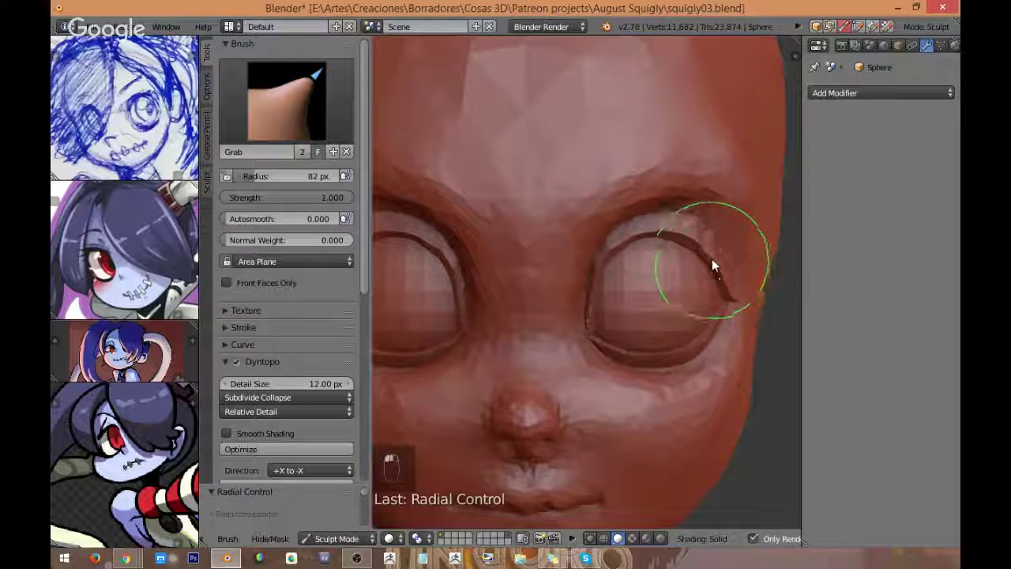
Step: Smooth the outer end of the brow and the fold above the upper eyelid from a three-quarter angle
mouse_move(711, 258)
middle_mouse_down()
mouse_move(738, 209)
mouse_move(657, 232)
mouse_move(599, 200)
middle_mouse_up()
scroll(629, 227, "up", 1)
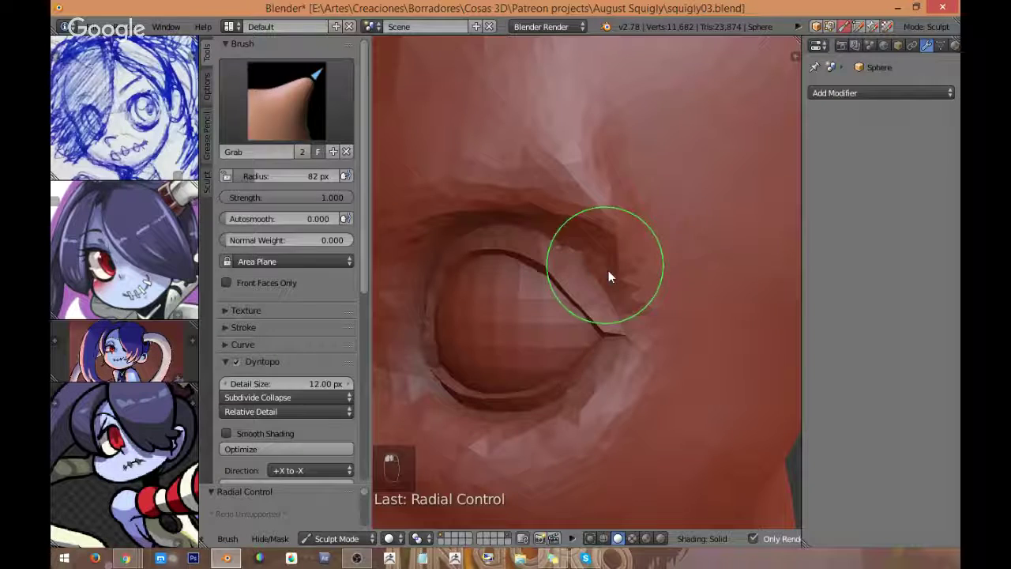
mouse_move(608, 270)
left_mouse_down("shift")
mouse_move(575, 200)
mouse_move(608, 236)
mouse_move(545, 188)
left_mouse_up("shift")
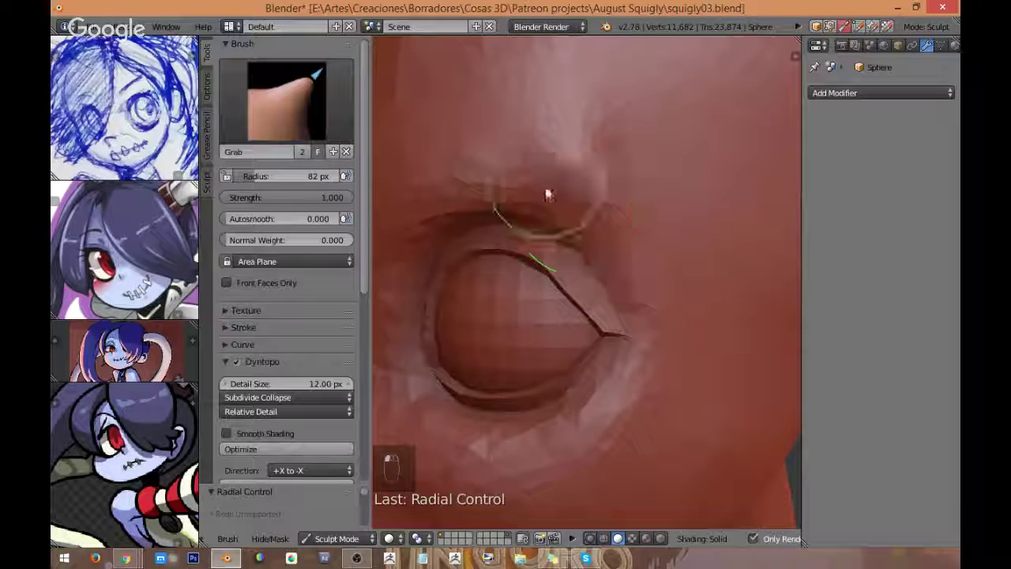
Step: Reshape the inner eye corners and the nose bridge with the Grab brush from the front
mouse_move(545, 188)
middle_mouse_down()
mouse_move(599, 238)
mouse_move(709, 212)
middle_mouse_up()
key("KP_1")
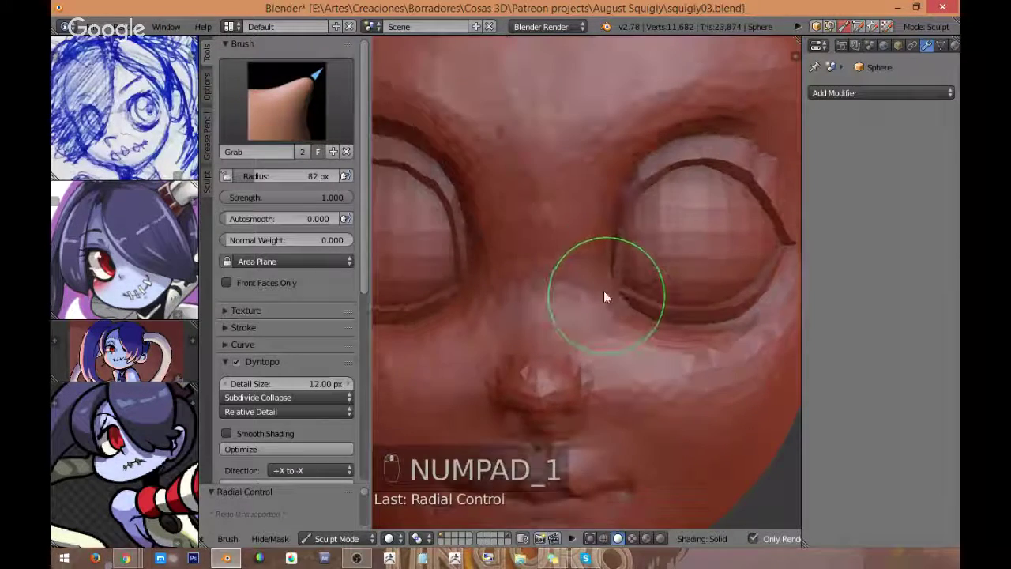
mouse_move(594, 289)
left_mouse_down()
mouse_move(598, 239)
mouse_move(614, 245)
left_mouse_up()
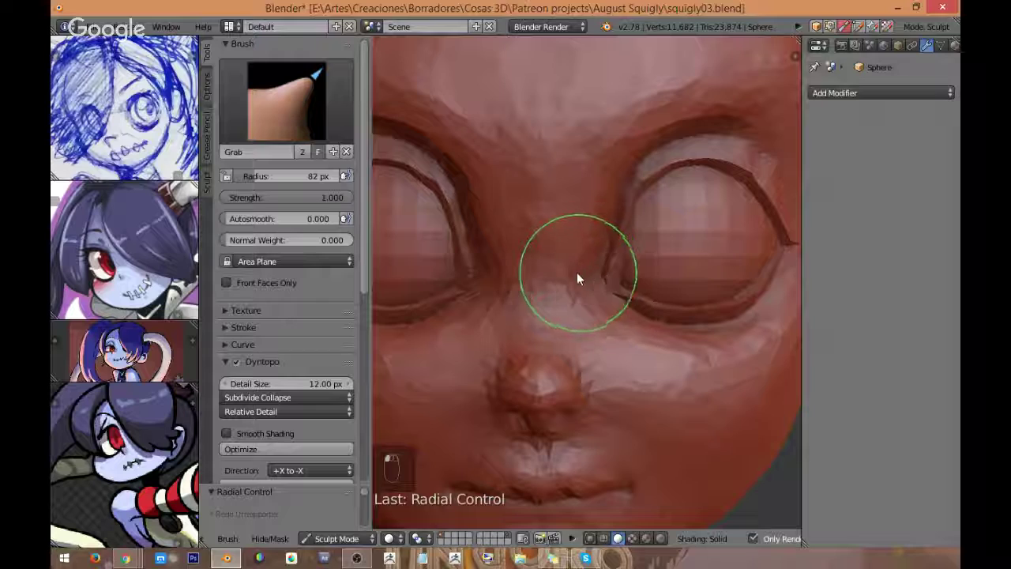
left_click_drag(577, 279, 588, 211)
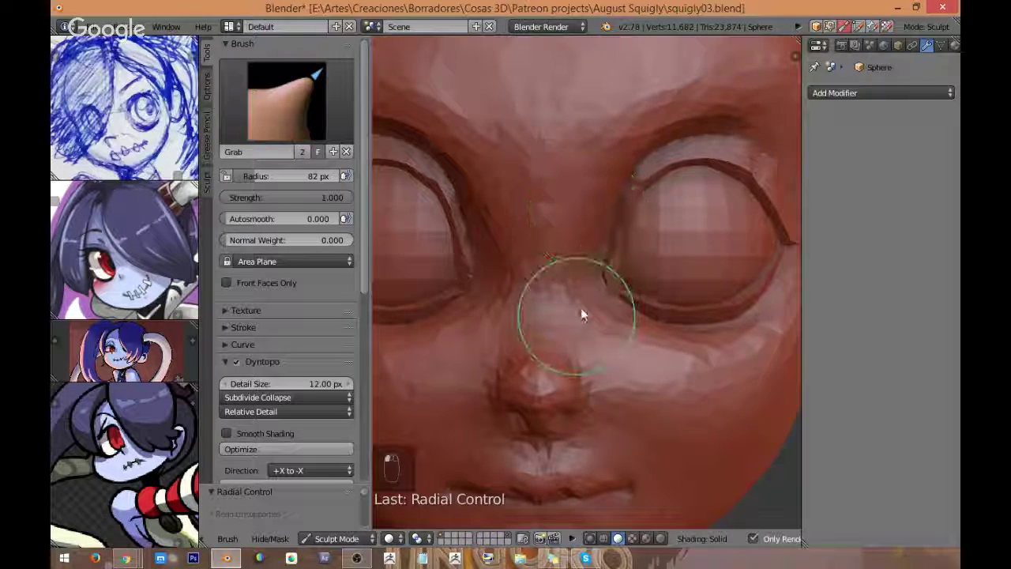
scroll(589, 314, "down", 2)
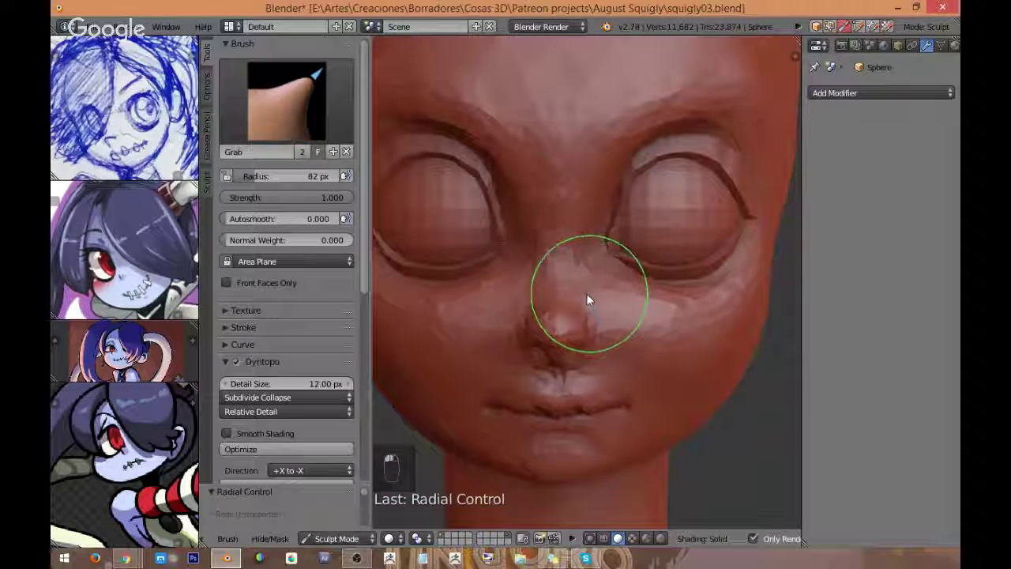
scroll(647, 304, "down", 1)
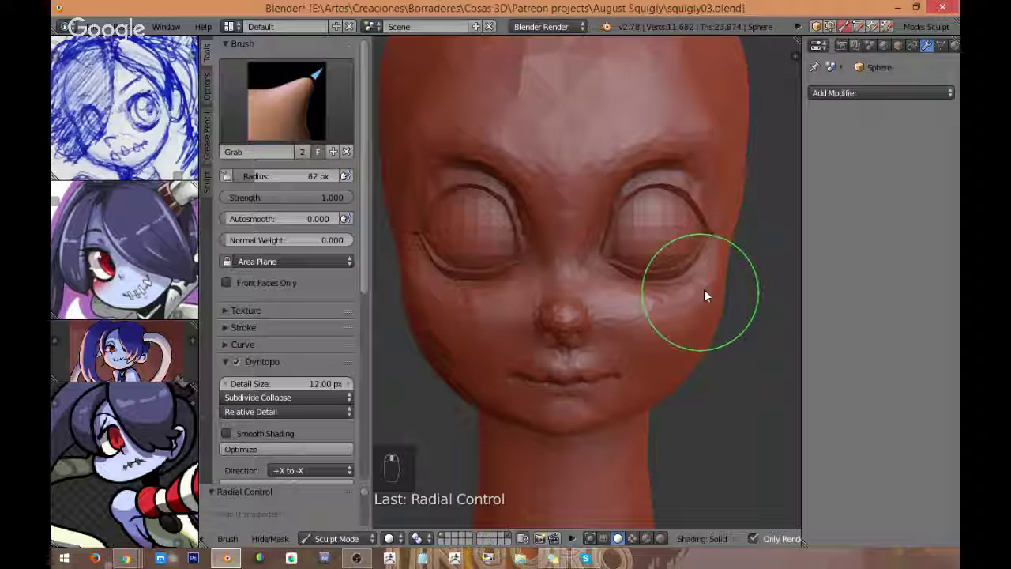
Step: Adjust the side contour of the head from cheek to temple with the Grab brush, undoing the last stroke
mouse_move(724, 292)
left_mouse_down()
mouse_move(689, 355)
mouse_move(732, 269)
mouse_move(721, 243)
mouse_move(723, 105)
left_mouse_up()
scroll(717, 289, "up", 2)
key("ctrl+z")
scroll(723, 285, "down", 3)
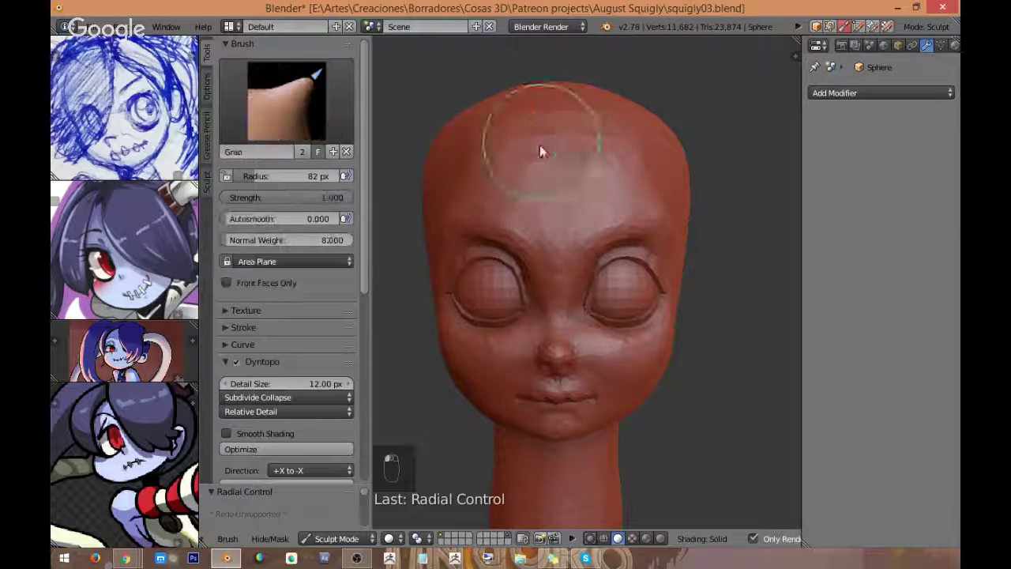
Step: Set the Grab brush radius to 132 px and reshape the forehead profile from the side
middle_click_drag(644, 104, 602, 158)
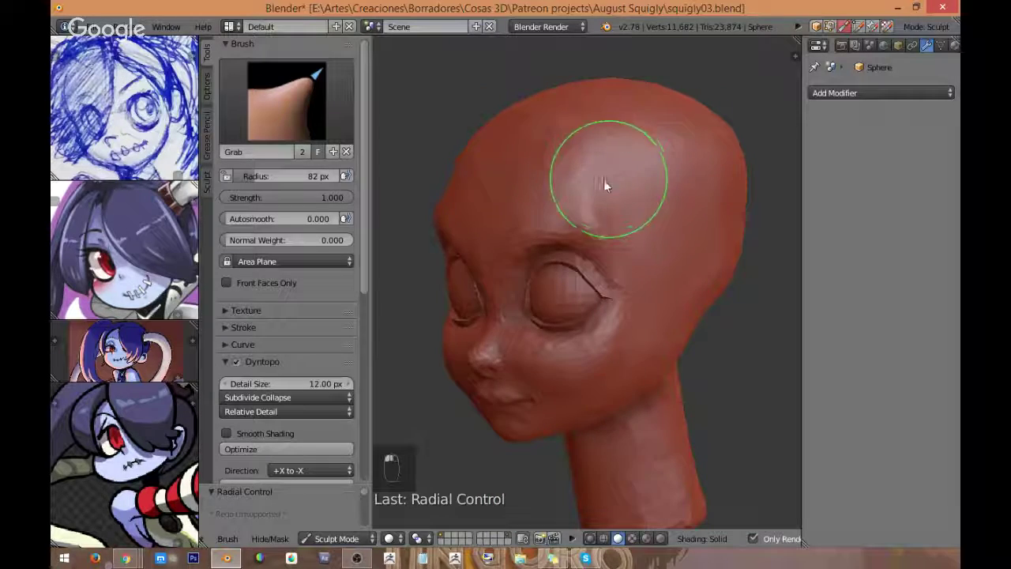
scroll(603, 179, "up", 2)
scroll(600, 158, "up", 2)
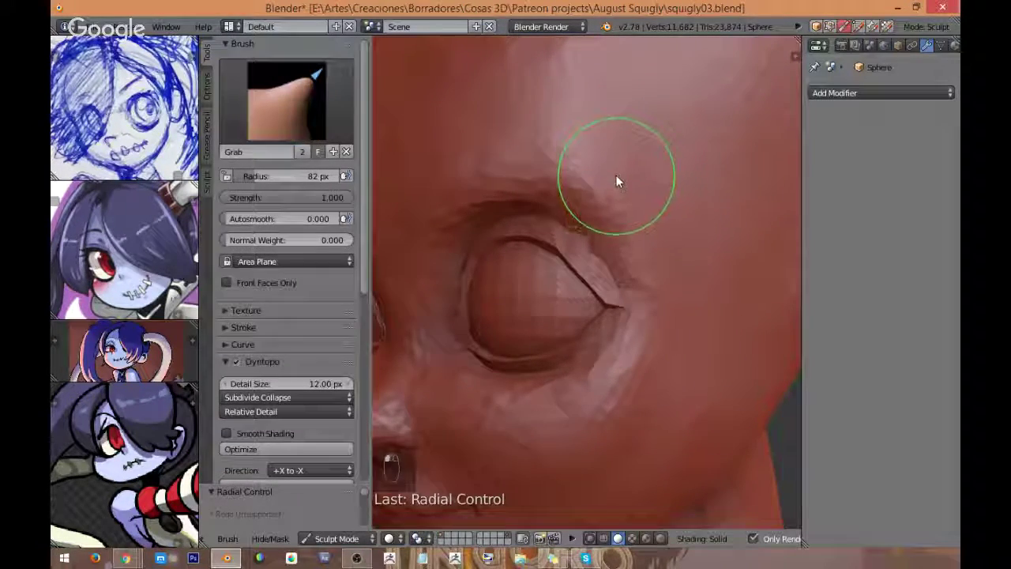
key("KP_1")
scroll(634, 265, "down", 5)
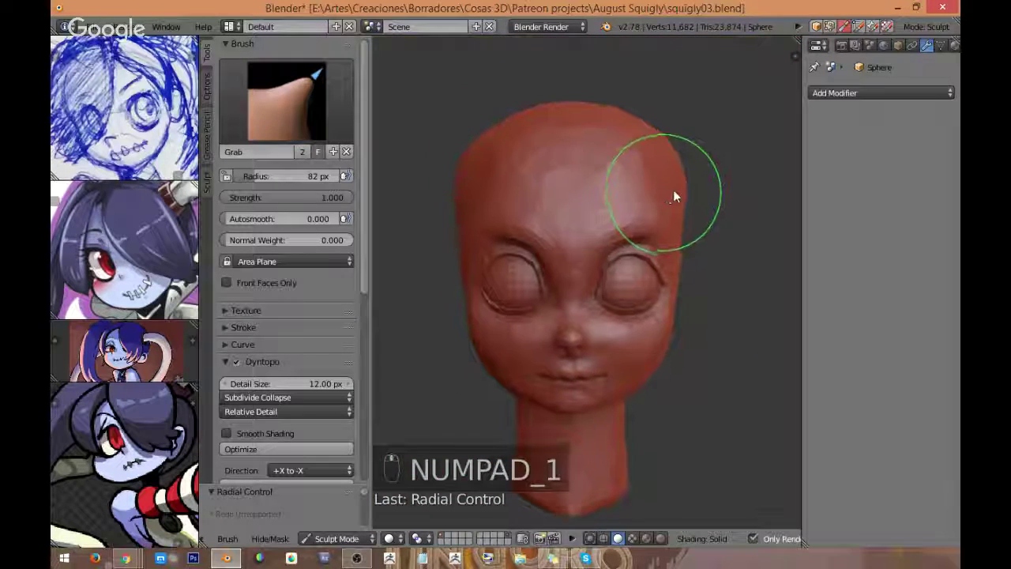
middle_click_drag(673, 194, 600, 184)
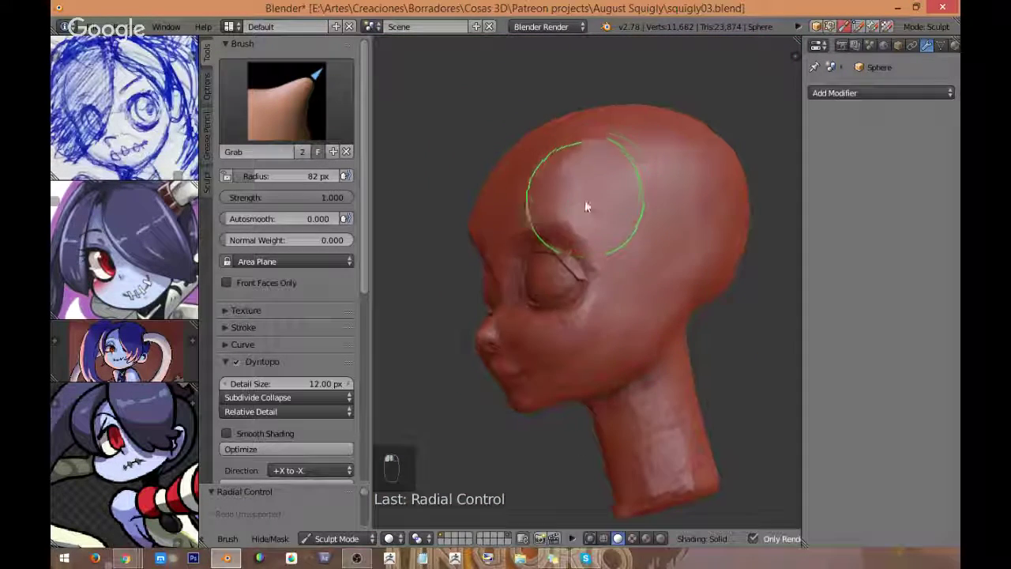
key("f")
left_click(634, 259)
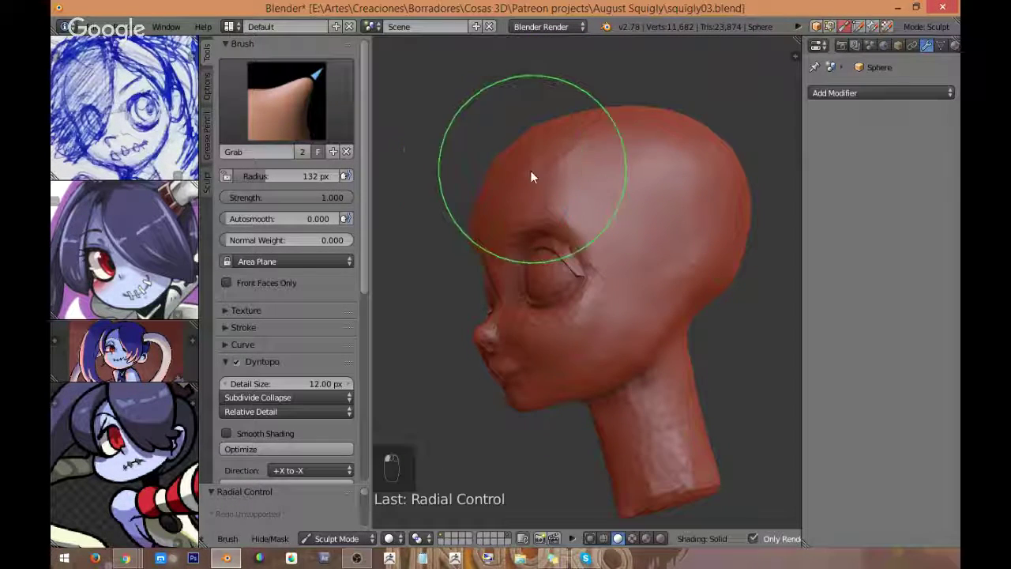
mouse_move(519, 139)
left_mouse_down()
mouse_move(566, 121)
mouse_move(498, 179)
mouse_move(532, 184)
left_mouse_up()
Step: Reduce the Grab brush radius to 89 px and adjust the eye outline at the outer upper and lower lids
mouse_move(533, 186)
middle_mouse_down()
mouse_move(632, 165)
mouse_move(623, 185)
mouse_move(587, 110)
mouse_move(579, 128)
middle_mouse_up()
key("f")
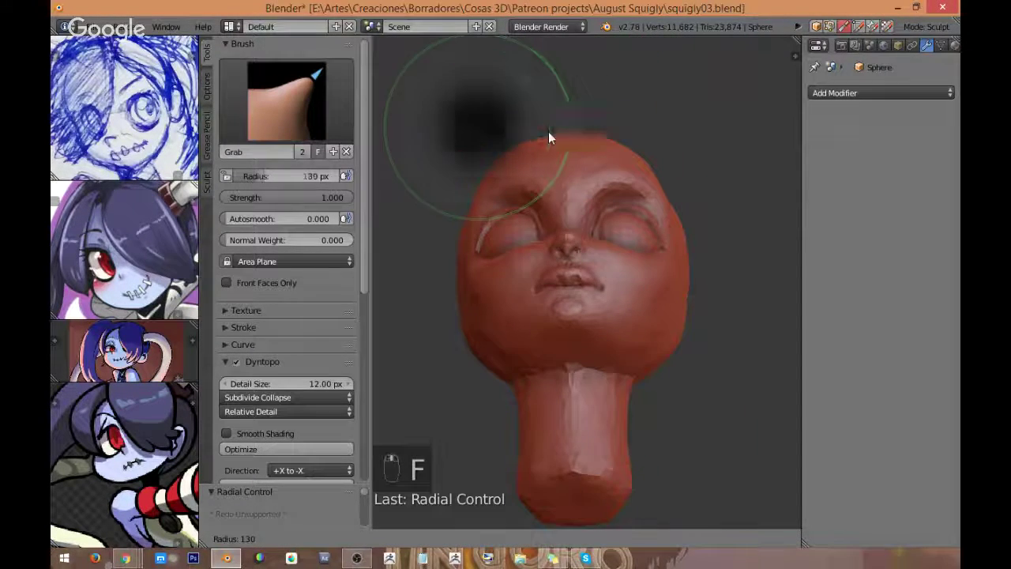
left_click(545, 131)
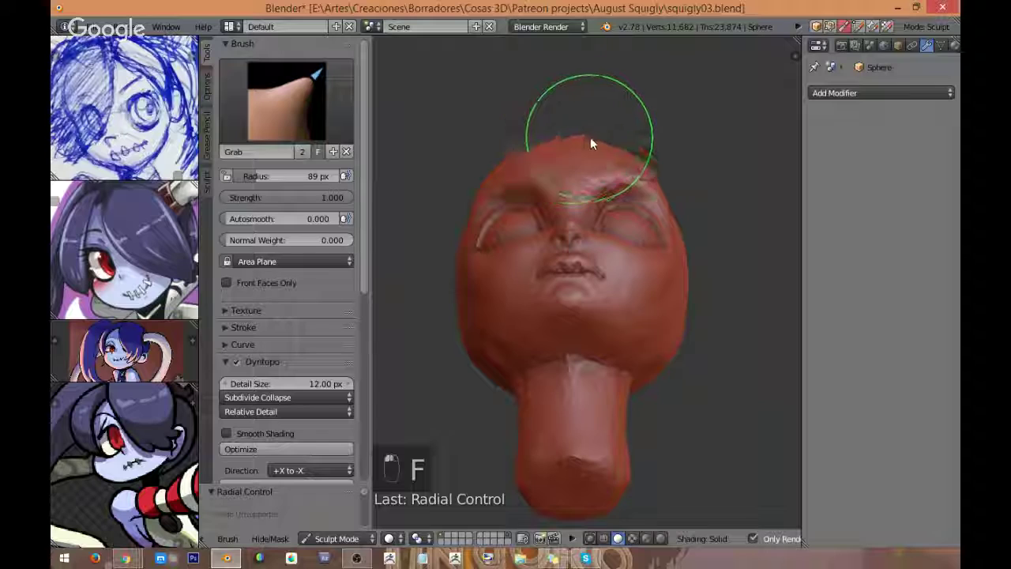
mouse_move(590, 136)
middle_mouse_down()
mouse_move(563, 167)
mouse_move(625, 138)
mouse_move(551, 173)
mouse_move(493, 167)
mouse_move(550, 147)
mouse_move(615, 180)
middle_mouse_up()
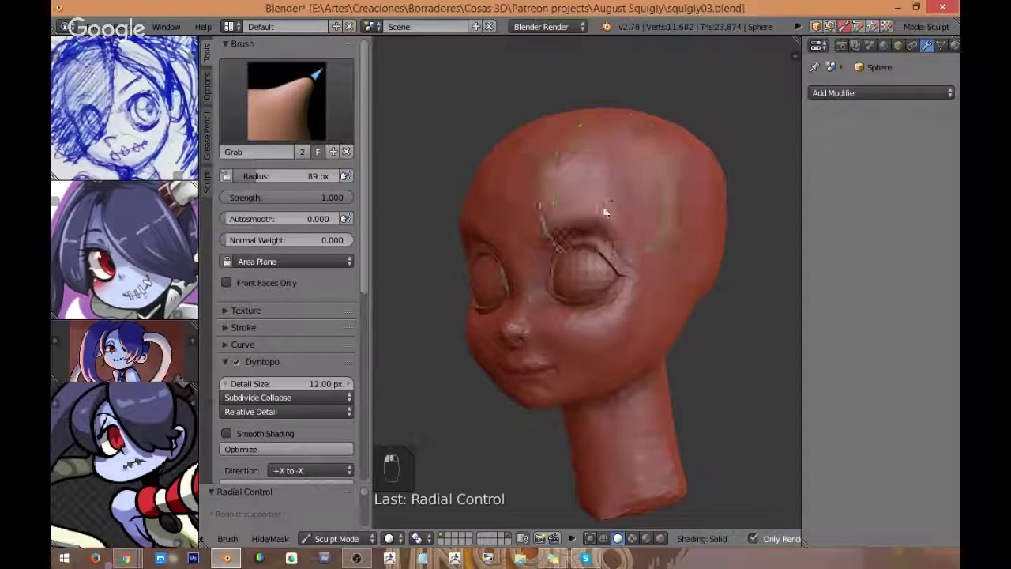
key("KP_1")
scroll(671, 219, "up", 1)
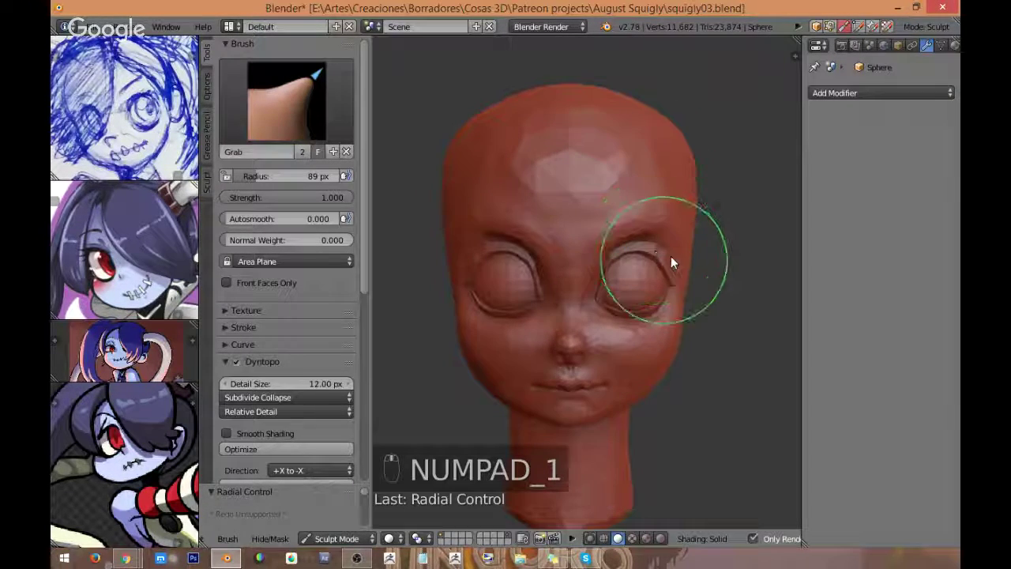
scroll(670, 256, "up", 2)
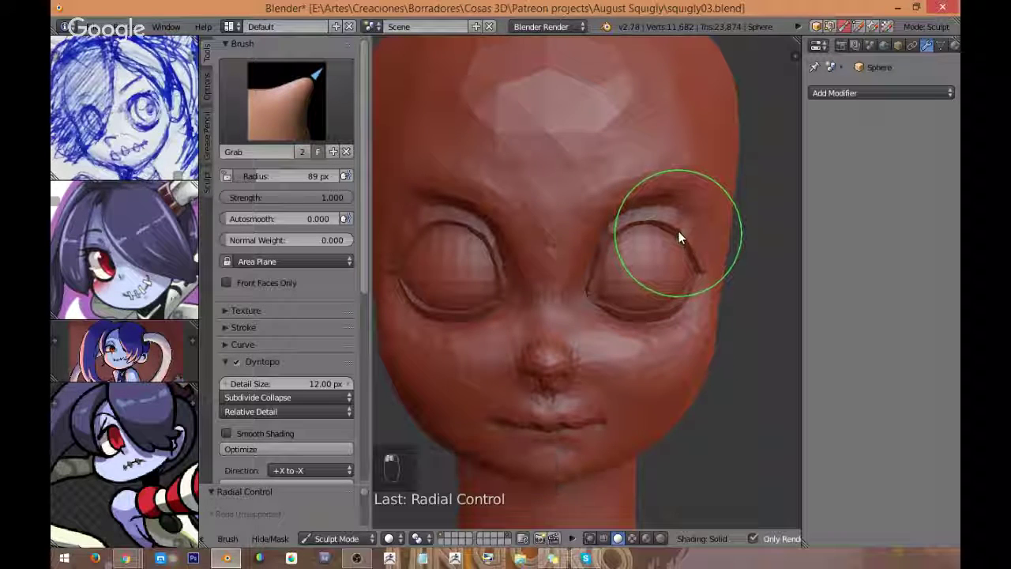
mouse_move(679, 231)
left_mouse_down()
mouse_move(681, 302)
mouse_move(648, 321)
left_mouse_up()
scroll(700, 282, "up", 2)
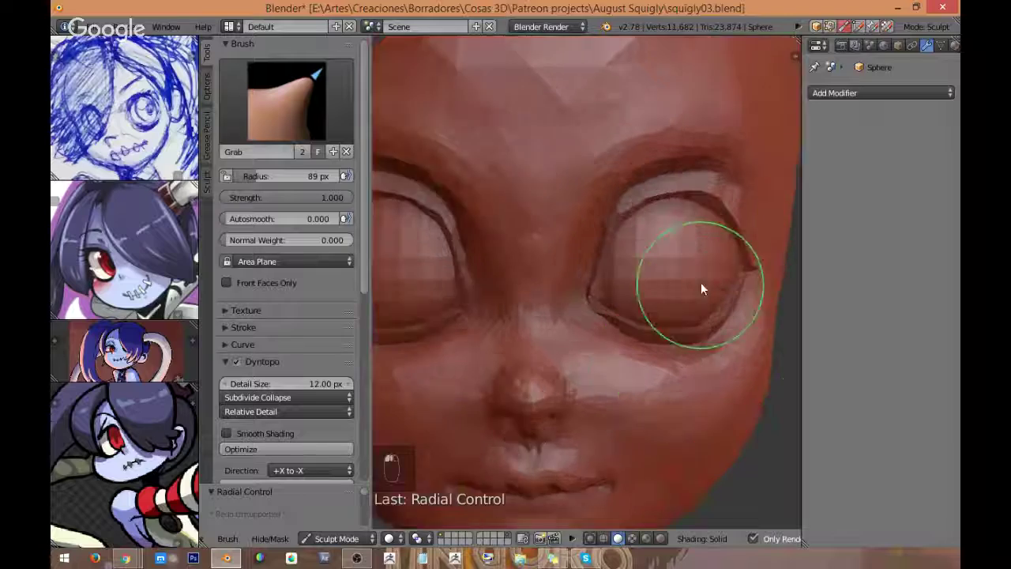
Step: Reduce the brush radius to 36 px and try to smooth the skin below the lower eyelid, undoing the strokes
scroll(671, 288, "up", 5)
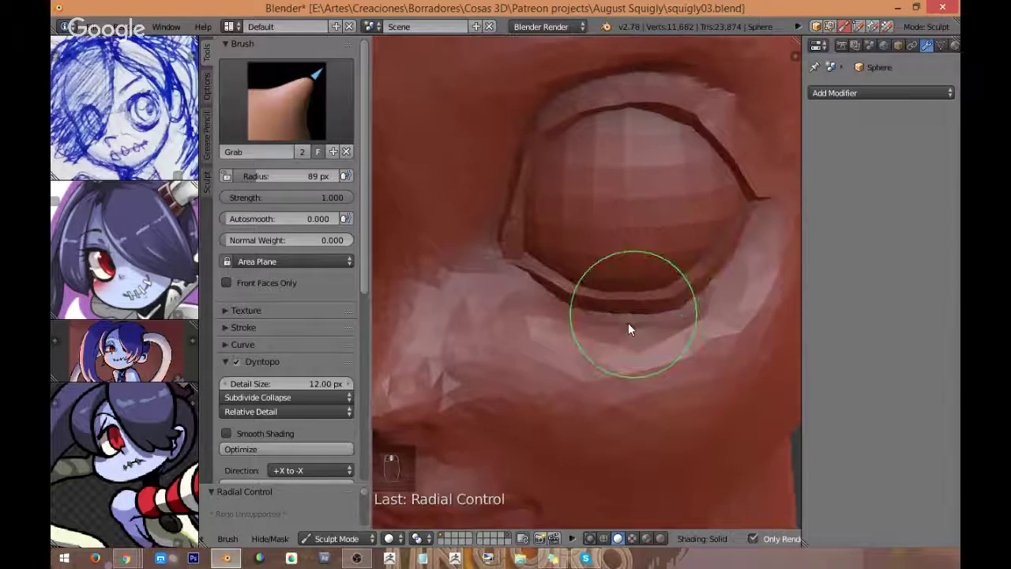
scroll(632, 327, "up", 1)
key("f")
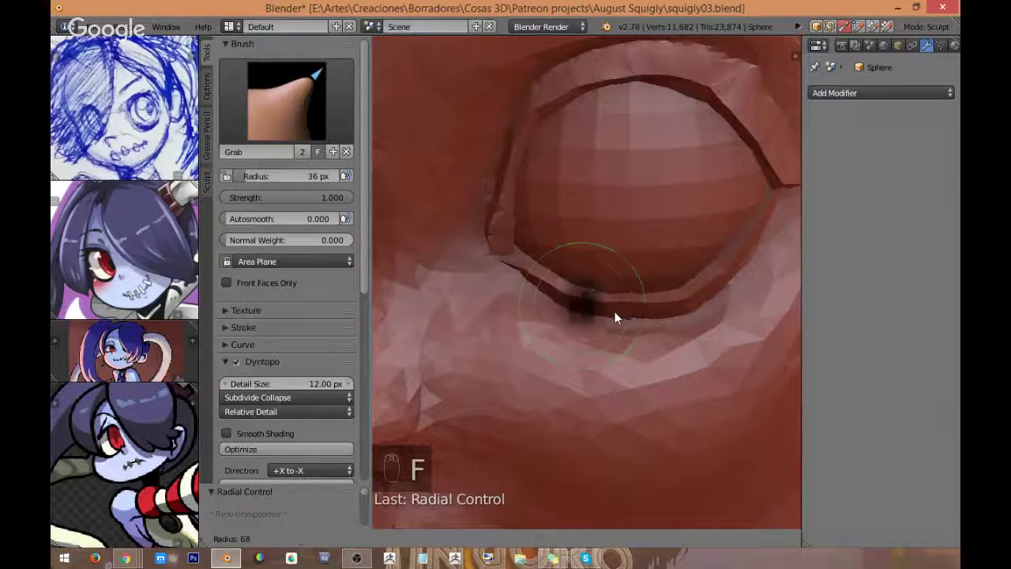
left_click(606, 311)
left_click_drag(556, 318, 578, 322, "shift")
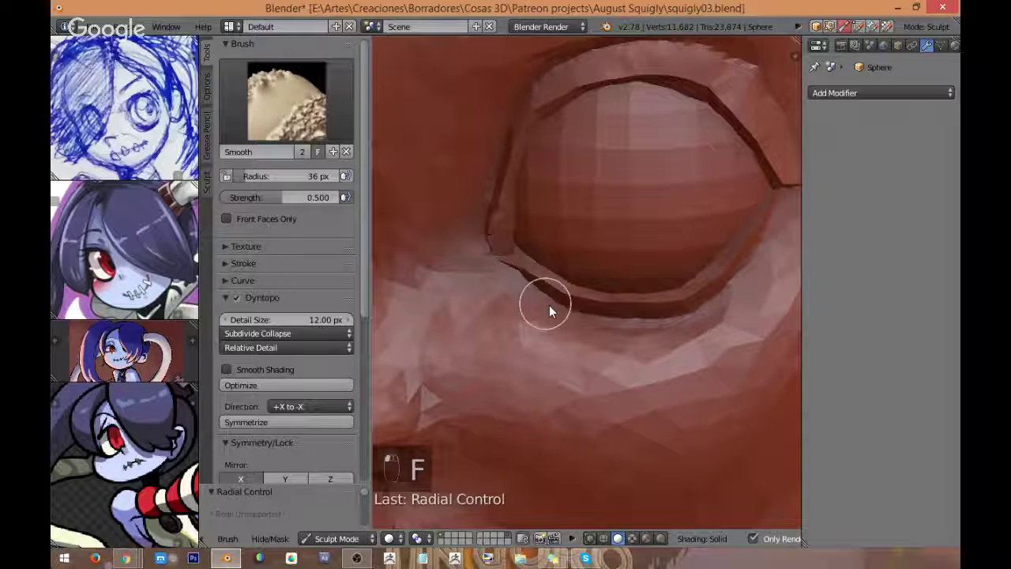
scroll(597, 315, "up", 2)
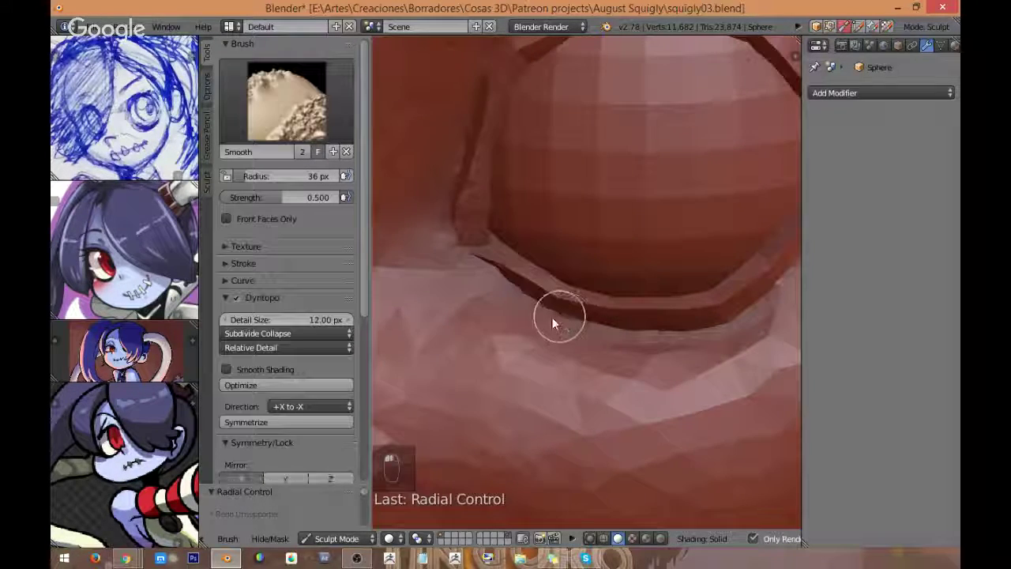
key("ctrl+z")
key("ctrl+z")
scroll(632, 322, "up", 3)
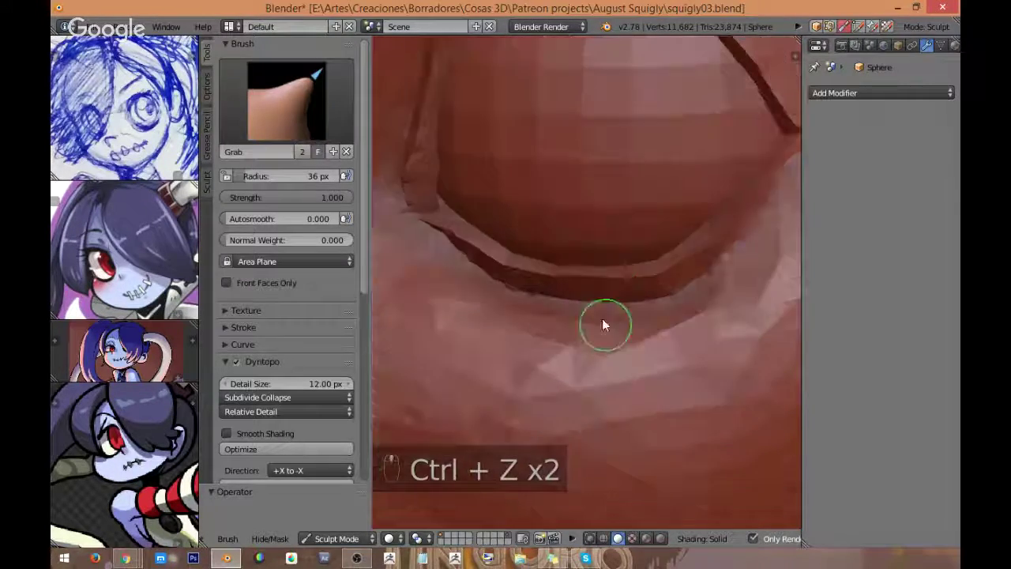
Step: Build up the skin along the lower eyelid edge with the Clay Strips brush at 36 px radius
left_click(302, 115)
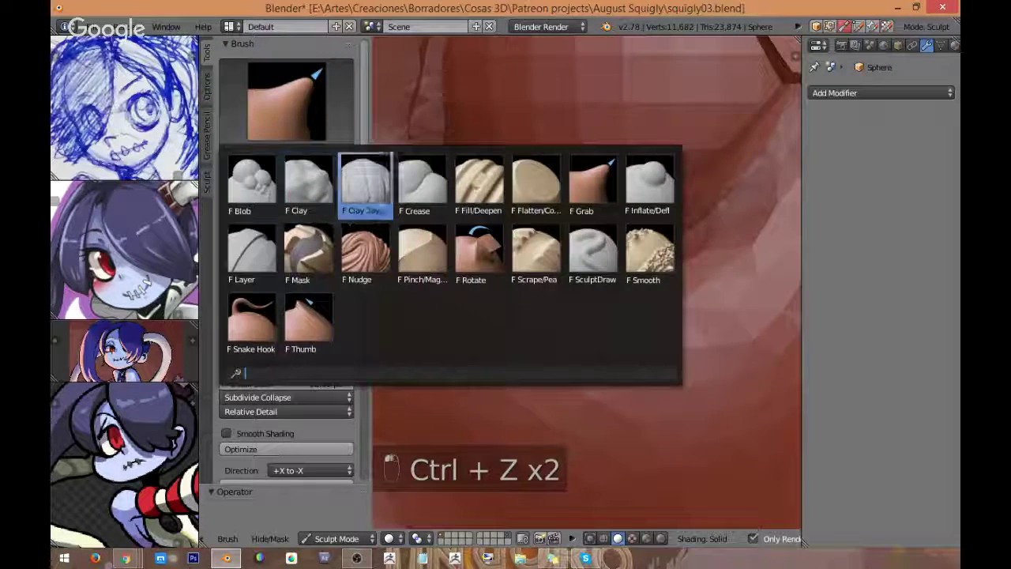
left_click(364, 180)
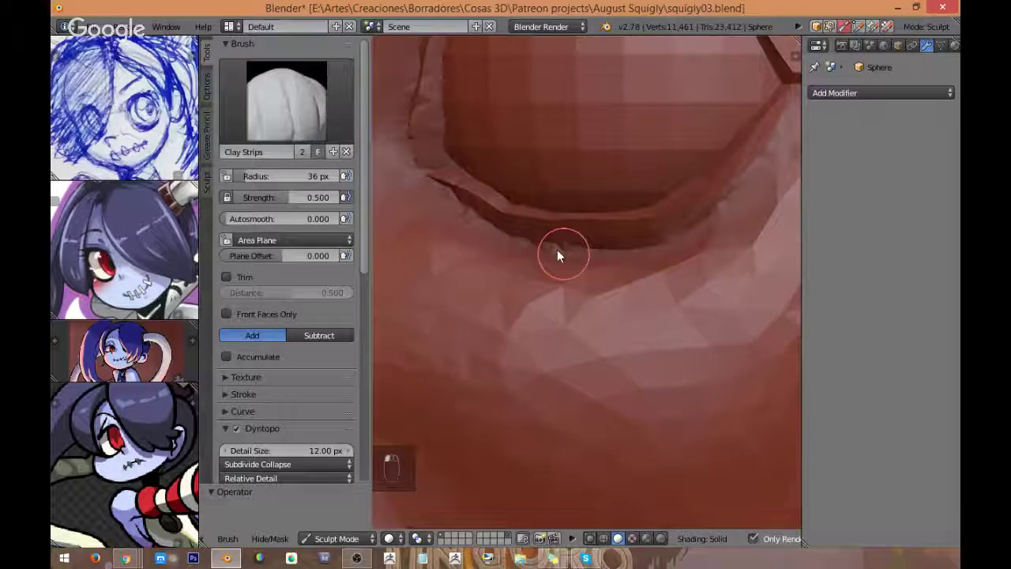
scroll(557, 249, "up", 1)
mouse_move(557, 250)
left_mouse_down()
mouse_move(468, 217)
mouse_move(563, 242)
mouse_move(520, 235)
mouse_move(698, 206)
left_mouse_up()
mouse_move(700, 206)
middle_mouse_down("shift")
mouse_move(585, 270)
mouse_move(547, 211)
middle_mouse_up("shift")
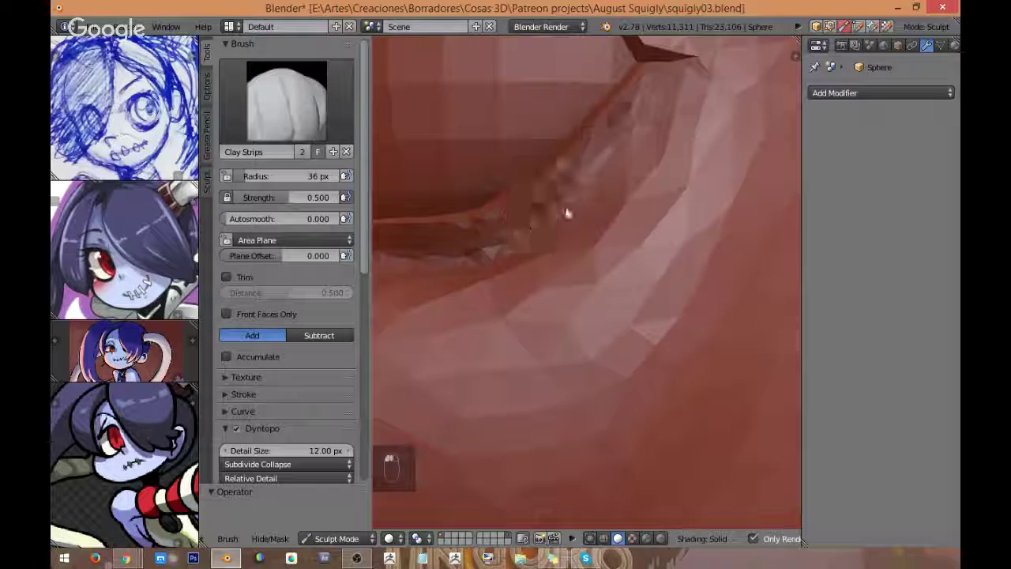
mouse_move(512, 276)
middle_mouse_down()
mouse_move(612, 240)
mouse_move(566, 277)
middle_mouse_up()
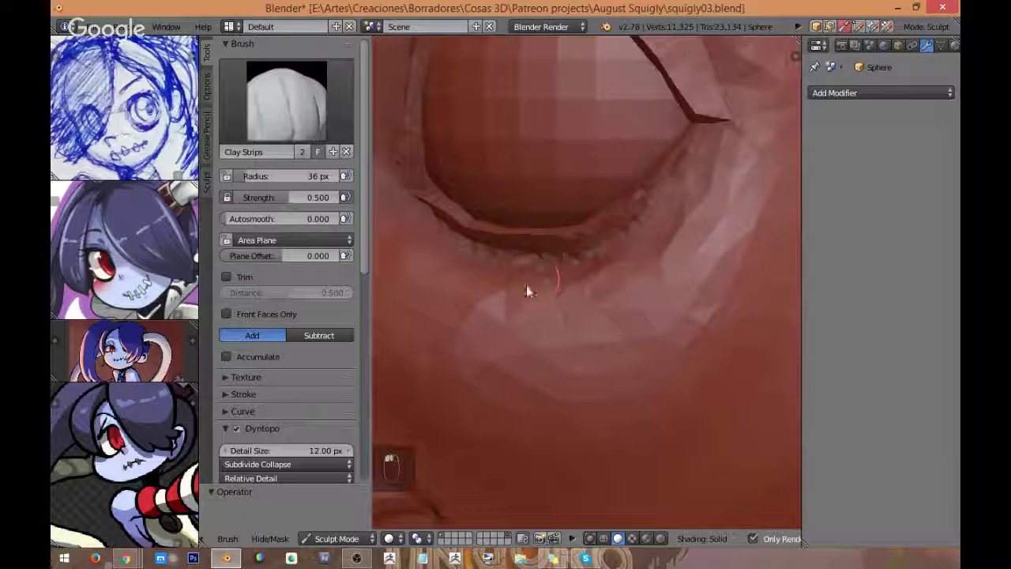
left_click_drag(635, 250, 495, 282)
middle_click_drag(513, 277, 509, 232)
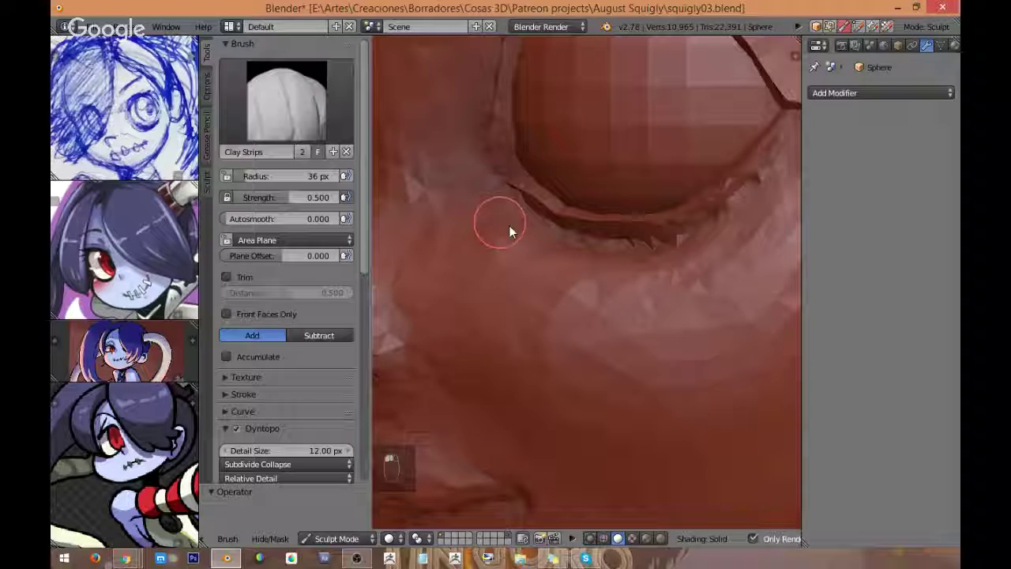
Step: Smooth the jagged skin below the lower eyelid and undo the latest strokes there
left_click_drag(578, 260, 508, 231, "shift")
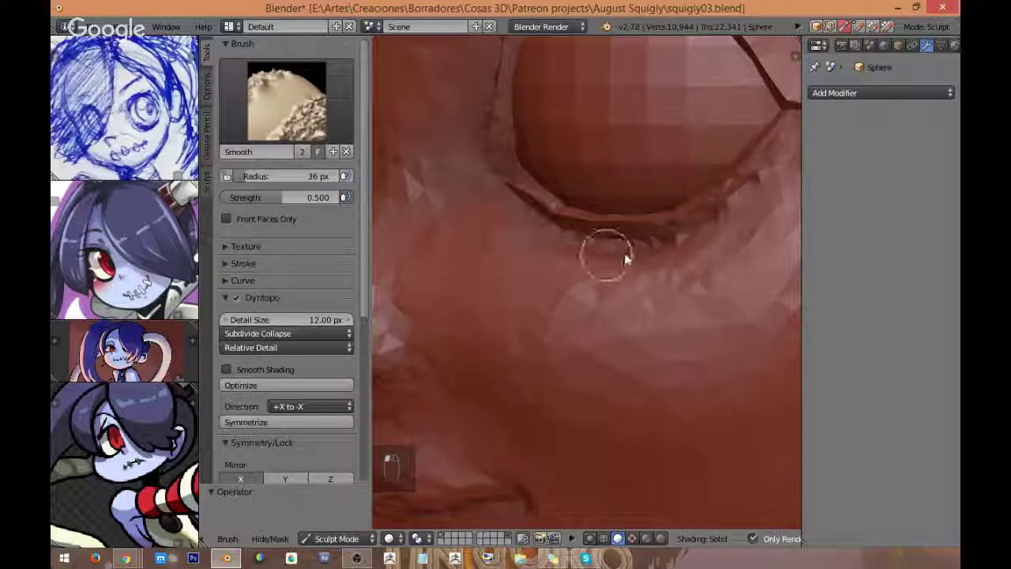
mouse_move(708, 235)
middle_mouse_down()
mouse_move(625, 271)
mouse_move(668, 216)
mouse_move(644, 289)
middle_mouse_up()
scroll(474, 308, "down", 4)
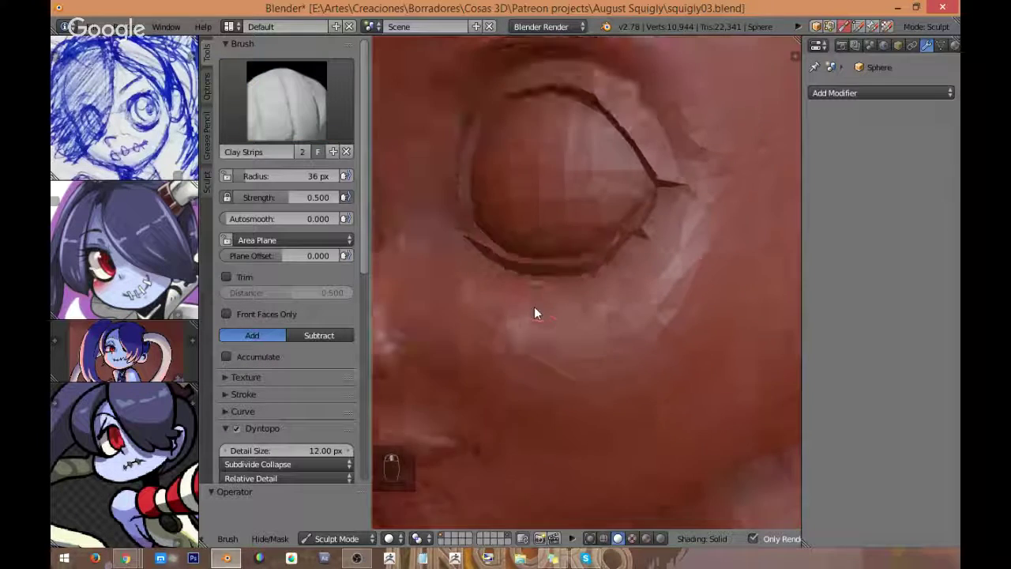
scroll(506, 284, "up", 2)
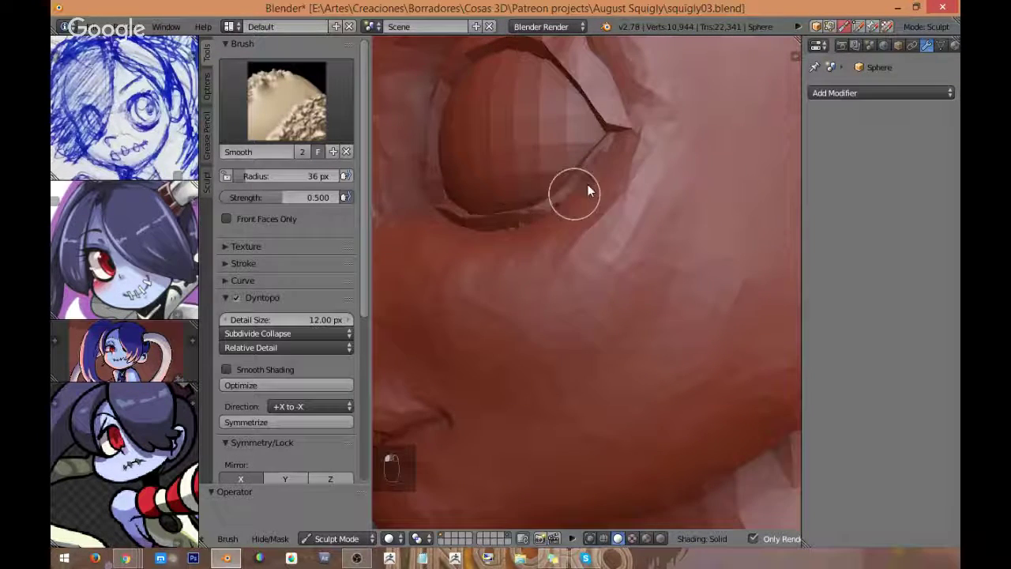
middle_click_drag(586, 184, 638, 241)
key("ctrl+z")
scroll(740, 209, "up", 4)
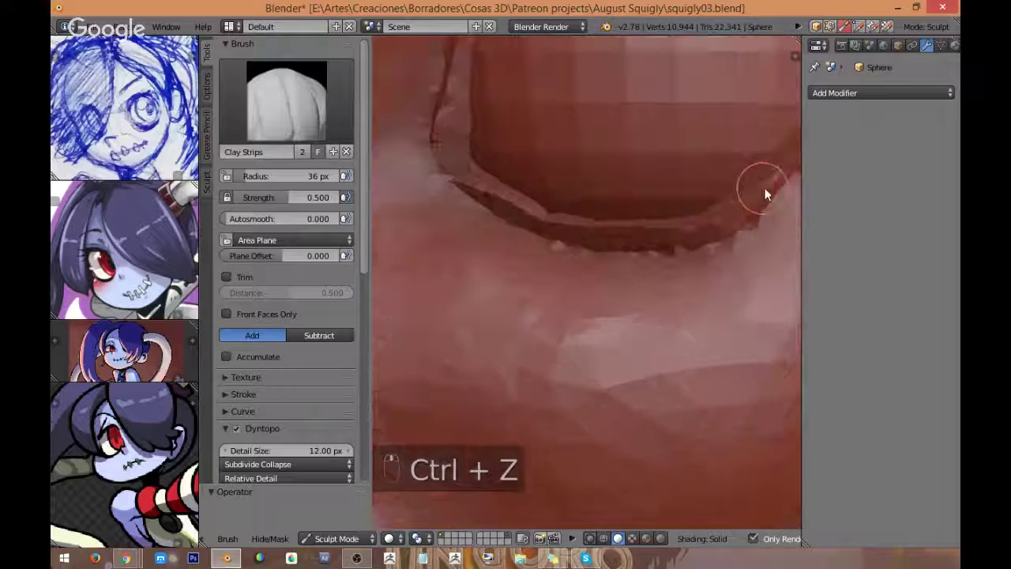
key("ctrl+z")
key("ctrl+z")
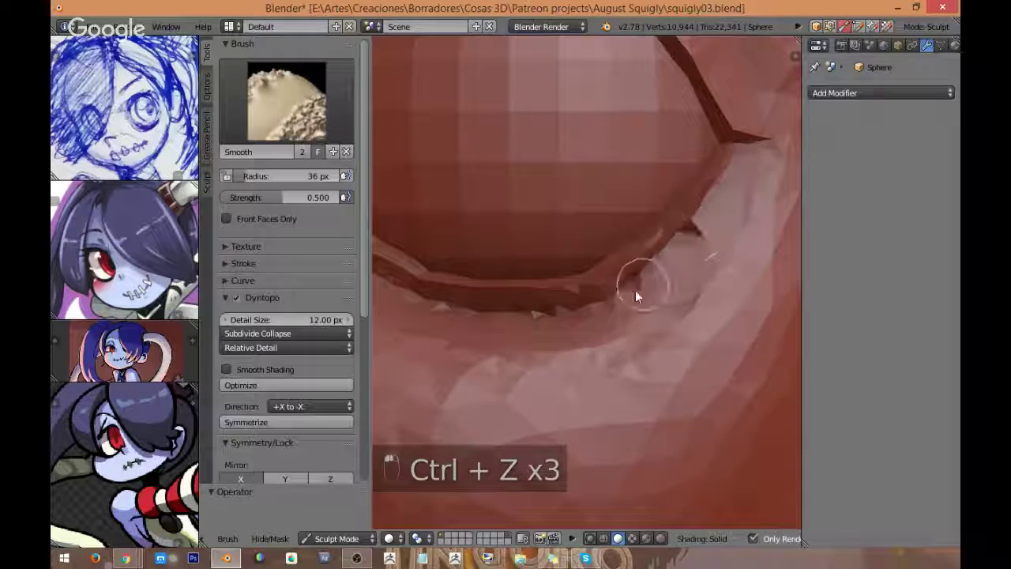
Step: Add Clay Strips strokes along the outer half of the lower eyelid and smooth the added skin
mouse_move(619, 294)
middle_mouse_down()
mouse_move(661, 207)
mouse_move(573, 190)
mouse_move(573, 243)
middle_mouse_up()
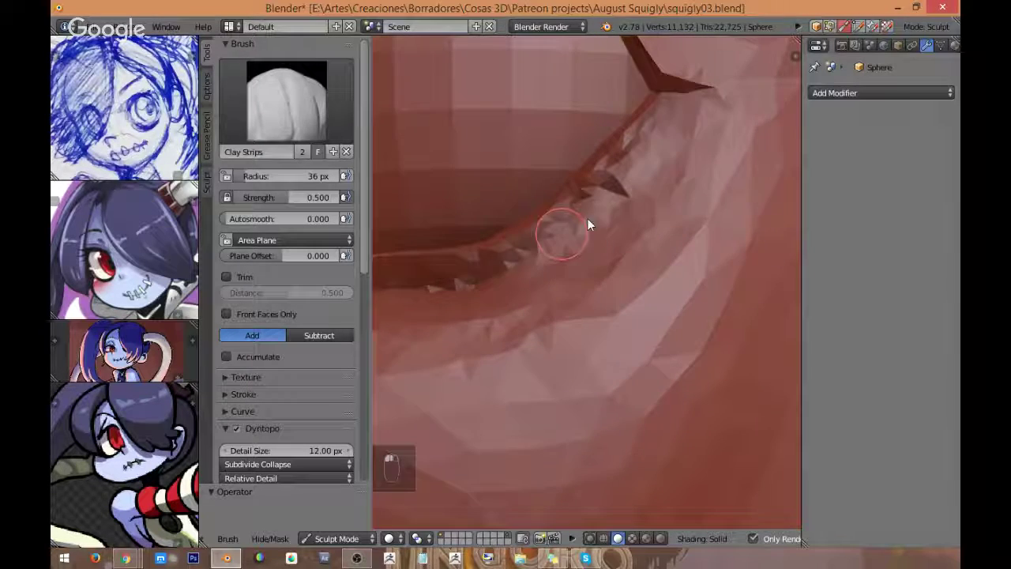
left_click_drag(587, 219, 552, 245)
mouse_move(583, 244)
middle_mouse_down()
mouse_move(594, 221)
mouse_move(640, 212)
mouse_move(633, 247)
middle_mouse_up()
left_click_drag(546, 239, 629, 242, "shift")
scroll(589, 303, "down", 3)
middle_click_drag(589, 304, 604, 275)
left_click_drag(571, 274, 549, 278, "shift")
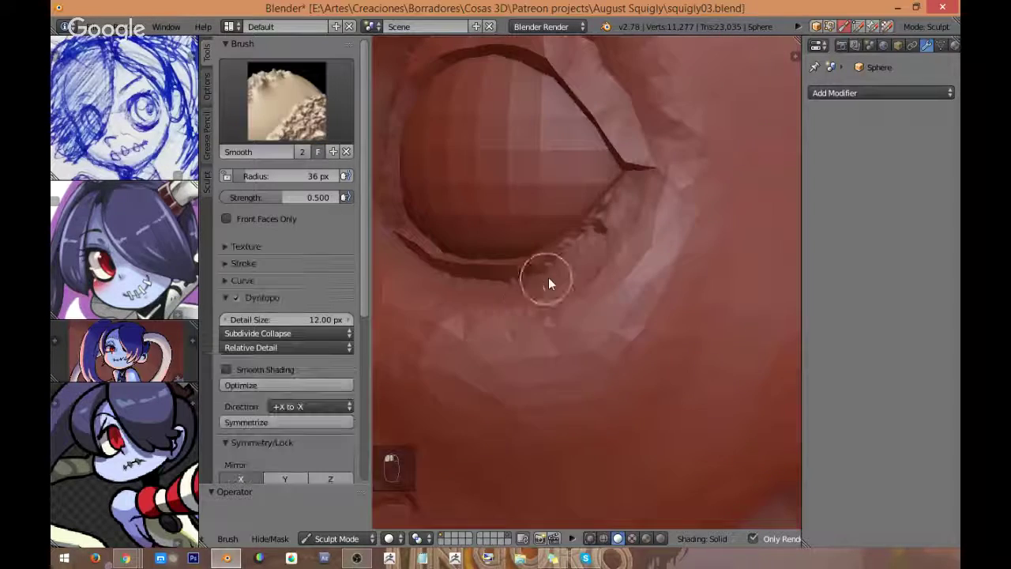
Step: Smooth the outer corner and rim of the lower eyelid, undoing one of the strokes
left_click_drag(648, 199, 597, 257, "shift")
middle_click_drag(597, 256, 668, 278)
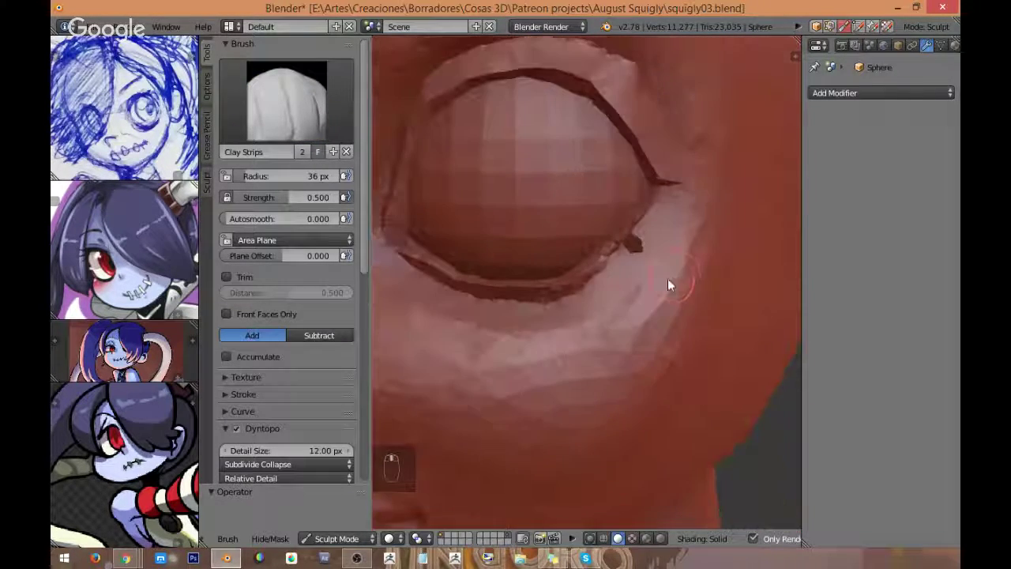
key("ctrl+z")
mouse_move(656, 279)
left_mouse_down("shift")
mouse_move(657, 234)
mouse_move(497, 330)
mouse_move(573, 301)
left_mouse_up("shift")
mouse_move(573, 300)
middle_mouse_down()
mouse_move(516, 280)
mouse_move(647, 244)
mouse_move(652, 229)
mouse_move(612, 301)
mouse_move(645, 351)
mouse_move(570, 368)
mouse_move(498, 270)
middle_mouse_up()
left_click_drag(499, 270, 589, 277, "shift")
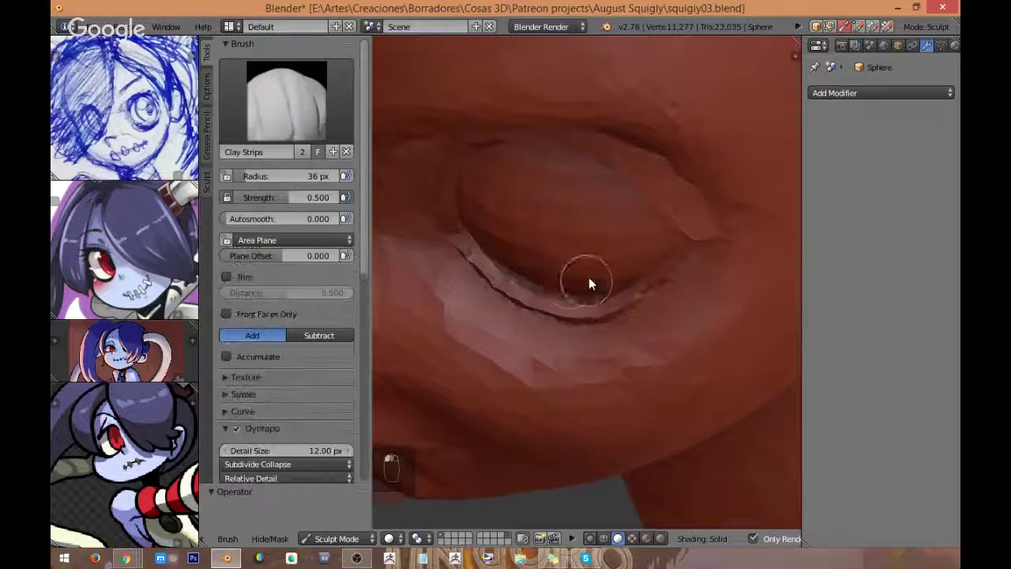
middle_click_drag(588, 278, 568, 291)
Step: Set the Grab brush to 77 px radius and pull the lower eyelid rim and skin together, undoing the last stroke
left_click(309, 117)
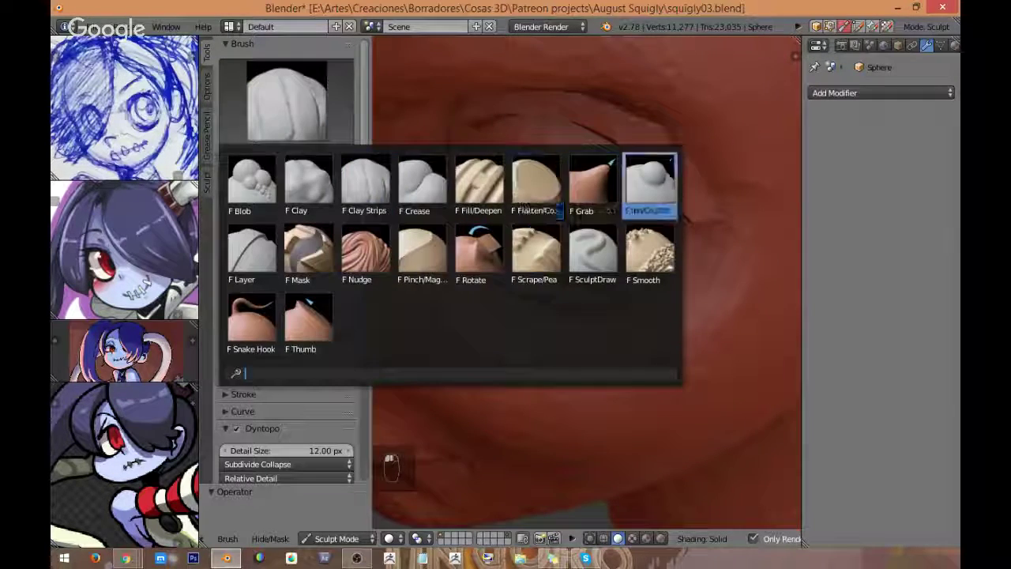
left_click(593, 190)
key("g")
key("f")
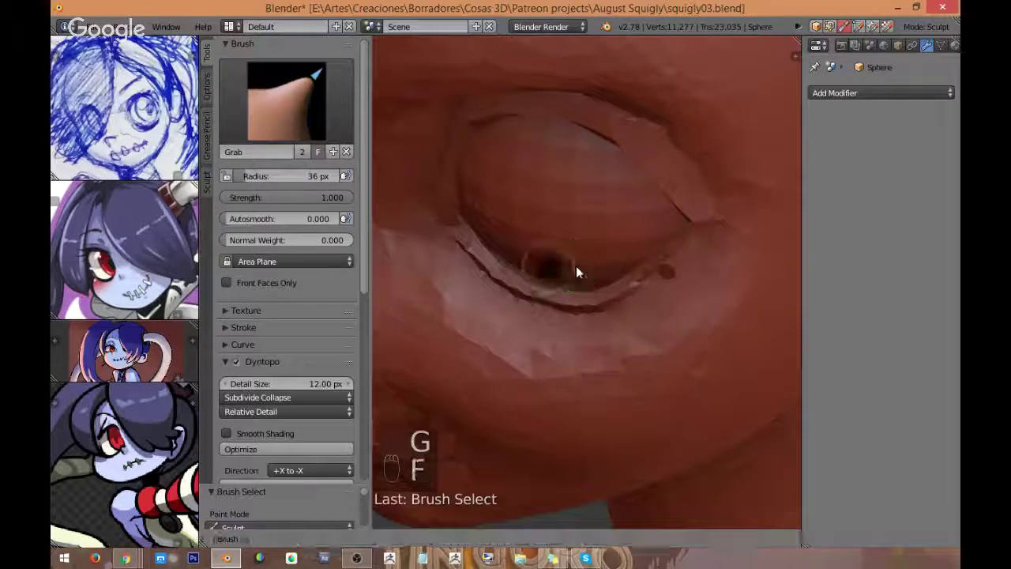
left_click(609, 266)
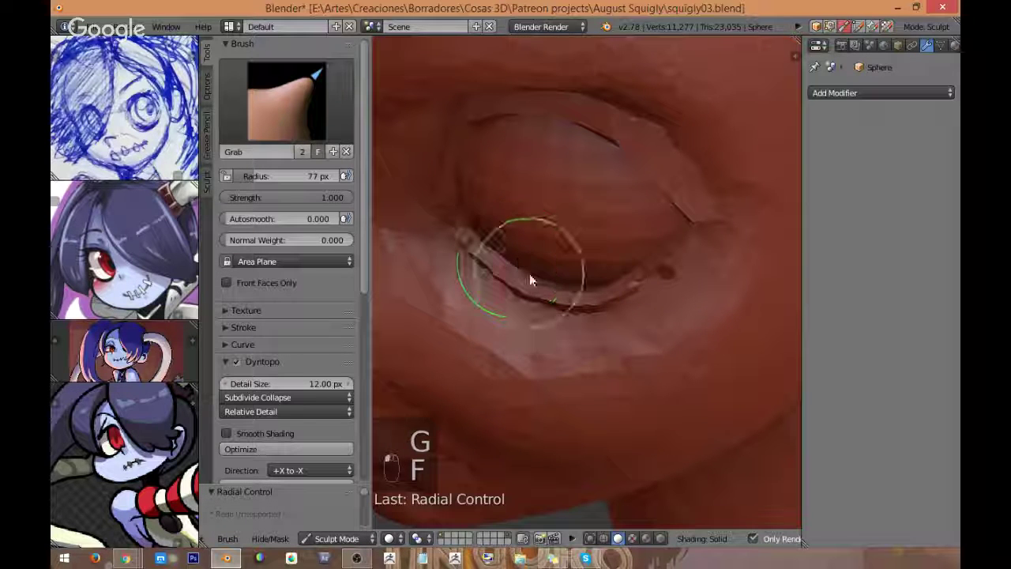
mouse_move(529, 278)
left_mouse_down()
mouse_move(602, 285)
mouse_move(633, 255)
mouse_move(670, 268)
mouse_move(670, 252)
left_mouse_up()
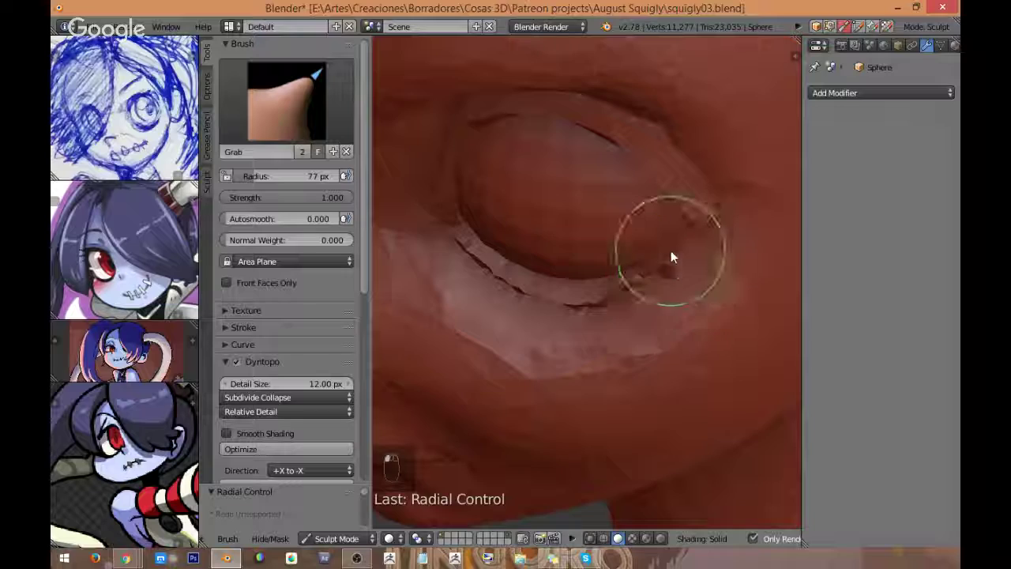
middle_click_drag(671, 252, 699, 273)
left_click_drag(699, 273, 686, 282)
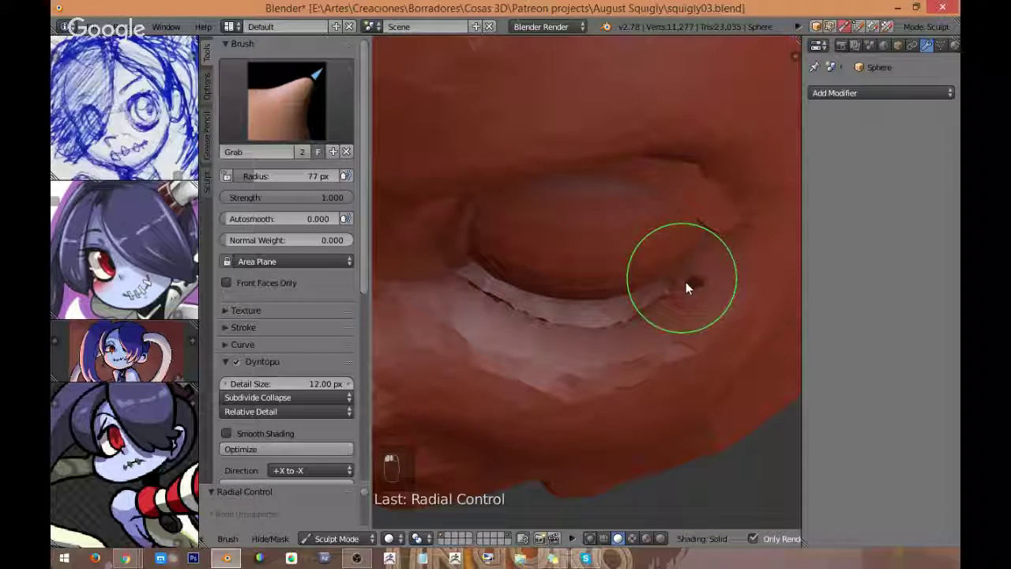
key("ctrl+z")
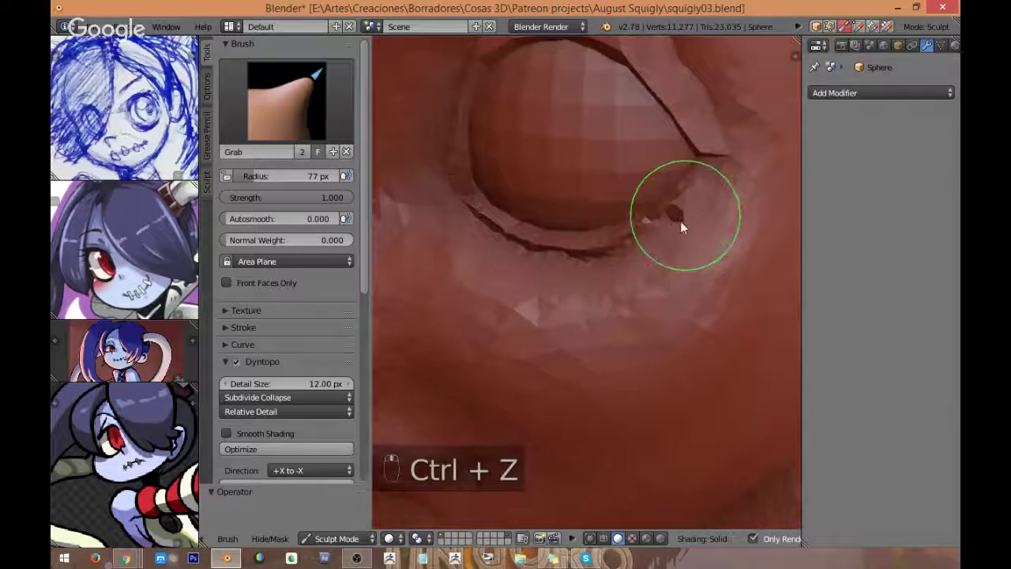
Step: Inspect the hole near the outer lower eyelid and undo the six most recent changes
middle_click_drag(680, 220, 624, 315)
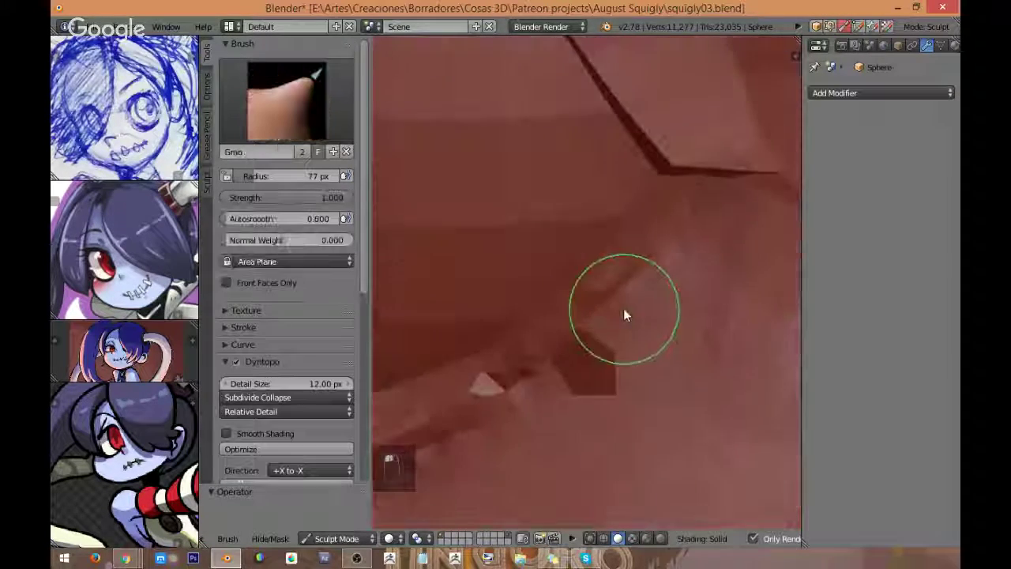
mouse_move(651, 275)
middle_mouse_down()
mouse_move(589, 339)
mouse_move(693, 264)
mouse_move(675, 334)
mouse_move(620, 335)
mouse_move(544, 244)
mouse_move(544, 352)
mouse_move(618, 339)
mouse_move(616, 315)
mouse_move(699, 350)
mouse_move(681, 391)
mouse_move(637, 332)
mouse_move(591, 305)
mouse_move(593, 259)
mouse_move(666, 322)
mouse_move(756, 286)
mouse_move(655, 309)
mouse_move(740, 277)
middle_mouse_up()
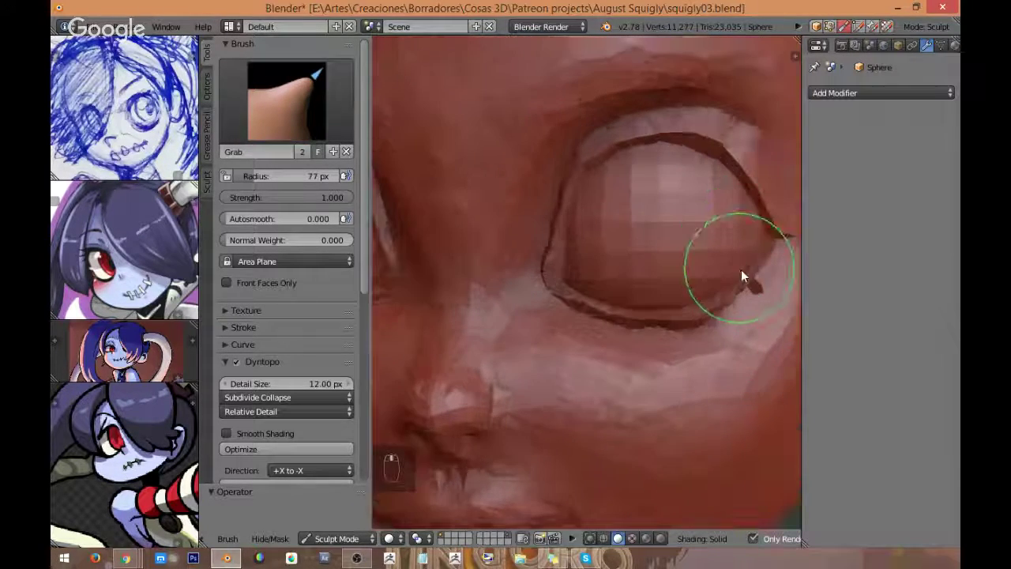
key("ctrl+z")
key("ctrl+z")
key("ctrl+z")
key("ctrl+z")
key("ctrl+z")
key("ctrl+z")
mouse_move(736, 319)
middle_mouse_down()
mouse_move(716, 336)
mouse_move(664, 211)
mouse_move(717, 213)
mouse_move(631, 221)
middle_mouse_up()
Step: Switch the head mesh to Edit Mode with edge selection and select the border edges of the hole by the outer lower eyelid
key("Tab")
scroll(733, 186, "up", 5)
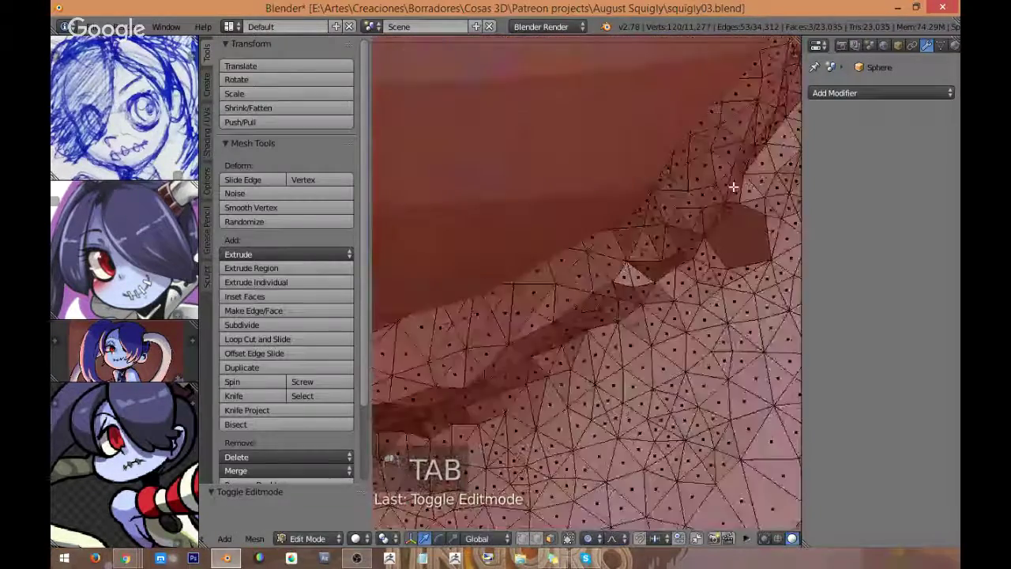
scroll(742, 191, "up", 2)
scroll(628, 263, "down", 2)
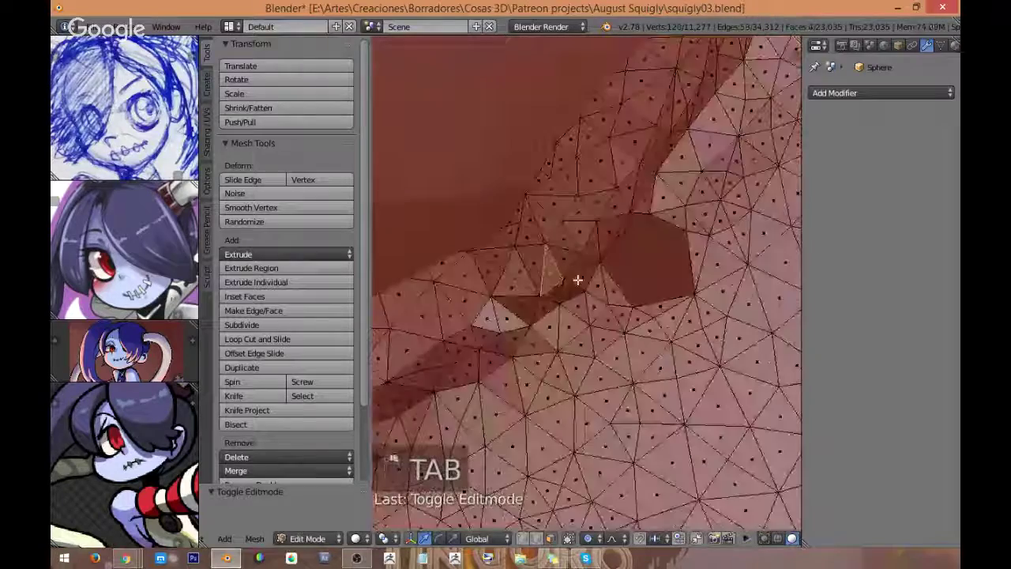
key("ctrl+Tab")
left_click(618, 297)
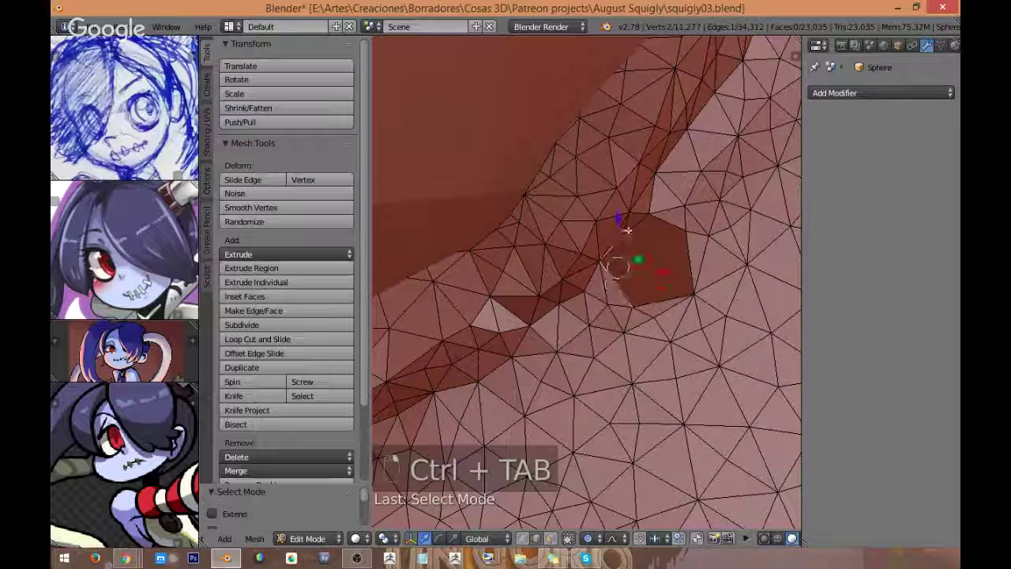
right_click(672, 289)
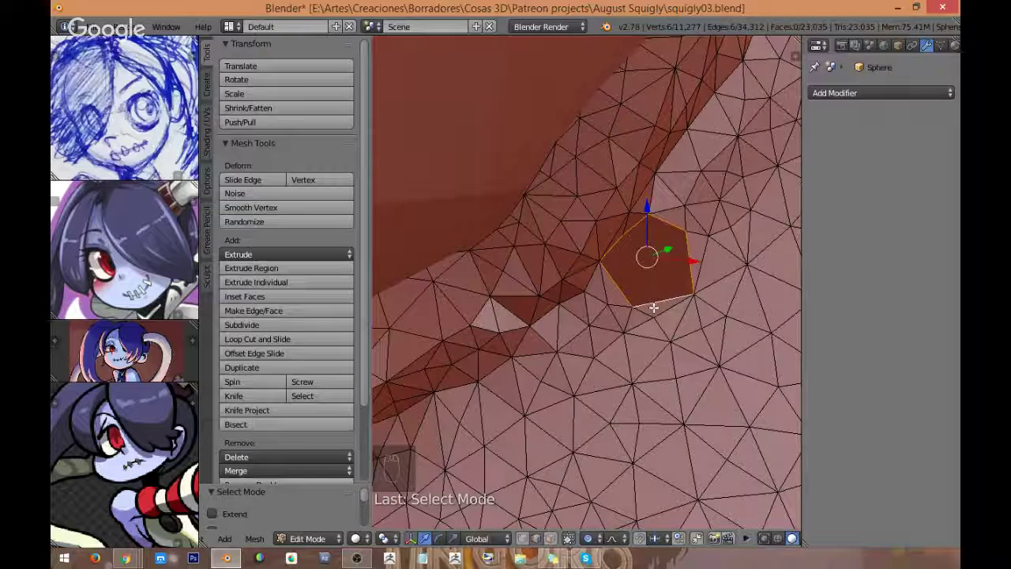
Step: Close the hole by extruding its border in place, scaling it inward to about 0.265 and merging it at center
key("shift+e")
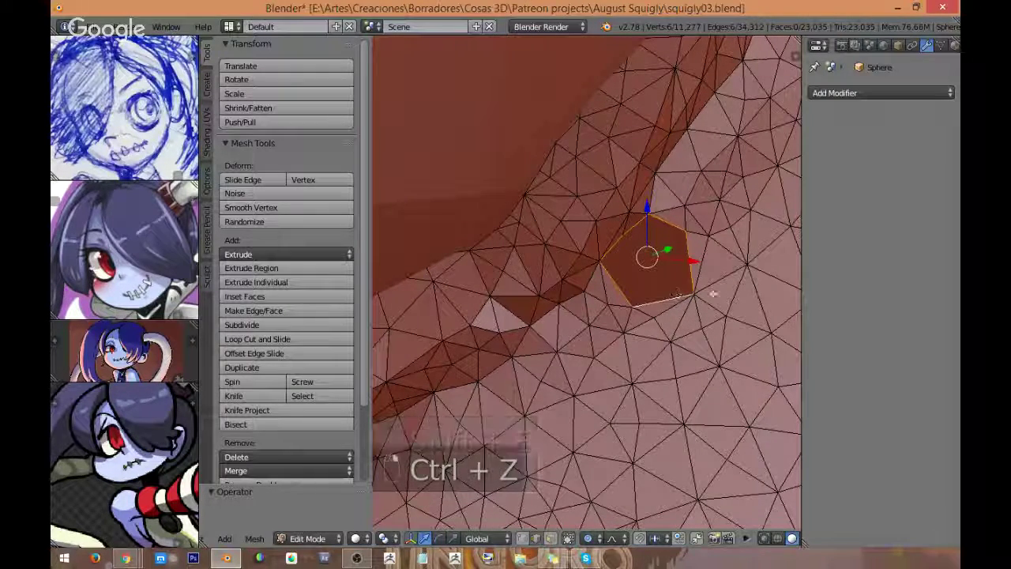
key("e")
right_click(704, 280)
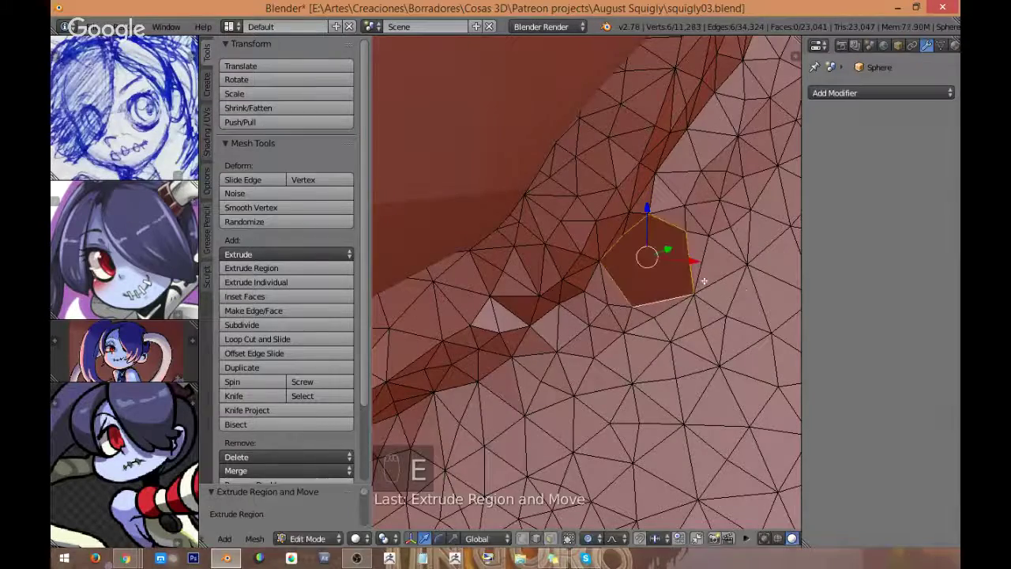
key("s")
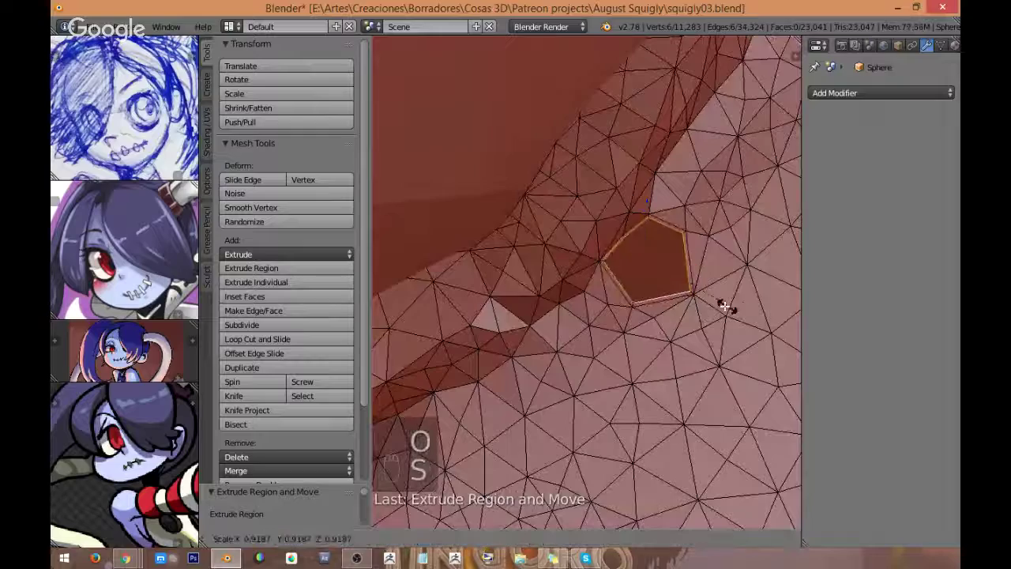
left_click(678, 280)
key("alt+m")
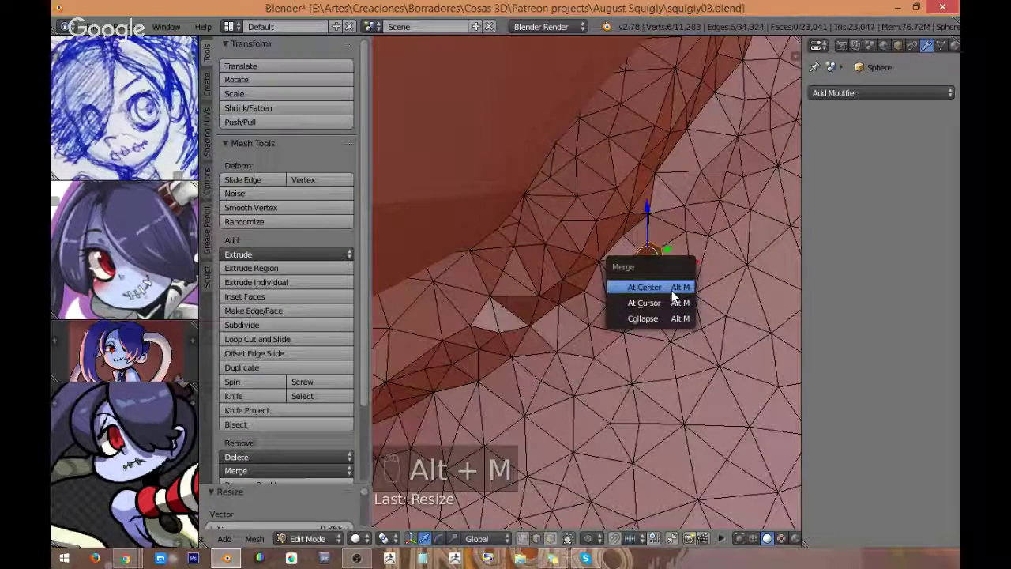
left_click(670, 288)
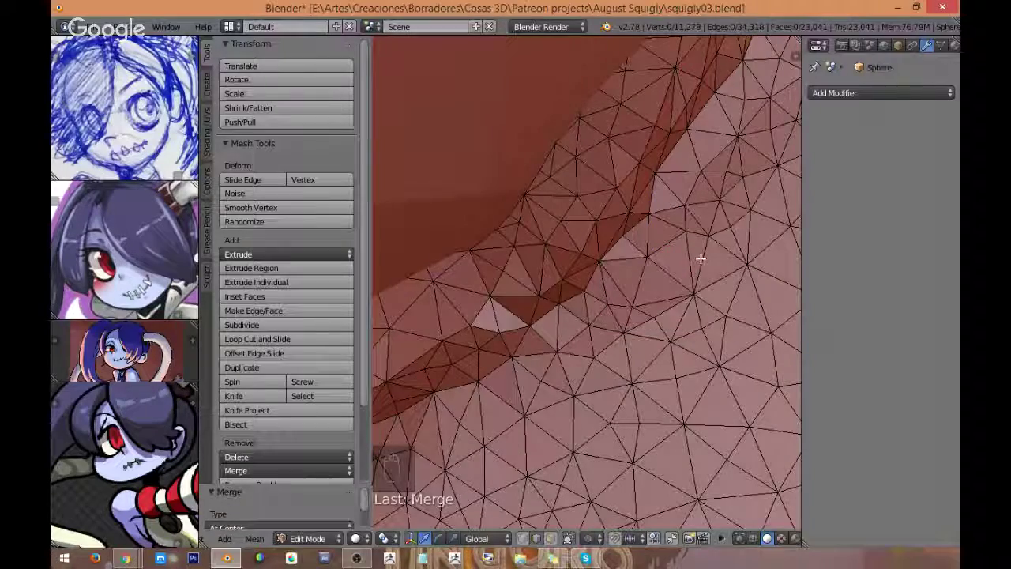
Step: Select the border edges of the matching hole below the opposite eye's outer lower lid
scroll(671, 268, "down", 6)
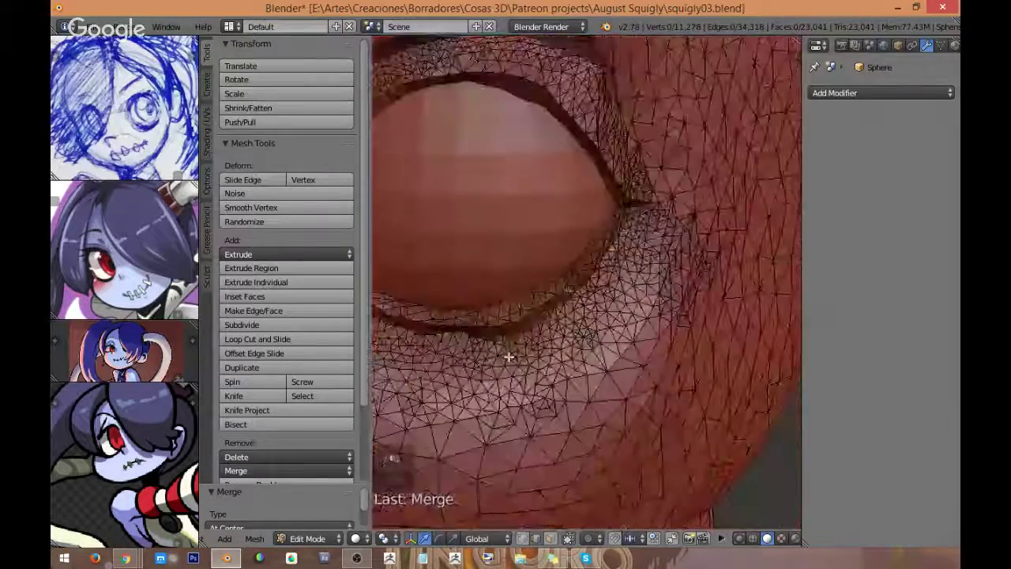
scroll(542, 315, "down", 3)
middle_click_drag(542, 316, 595, 253)
scroll(515, 289, "up", 3)
scroll(632, 205, "up", 6)
middle_click_drag(677, 163, 604, 304, "shift")
right_click(610, 247)
left_click(610, 249)
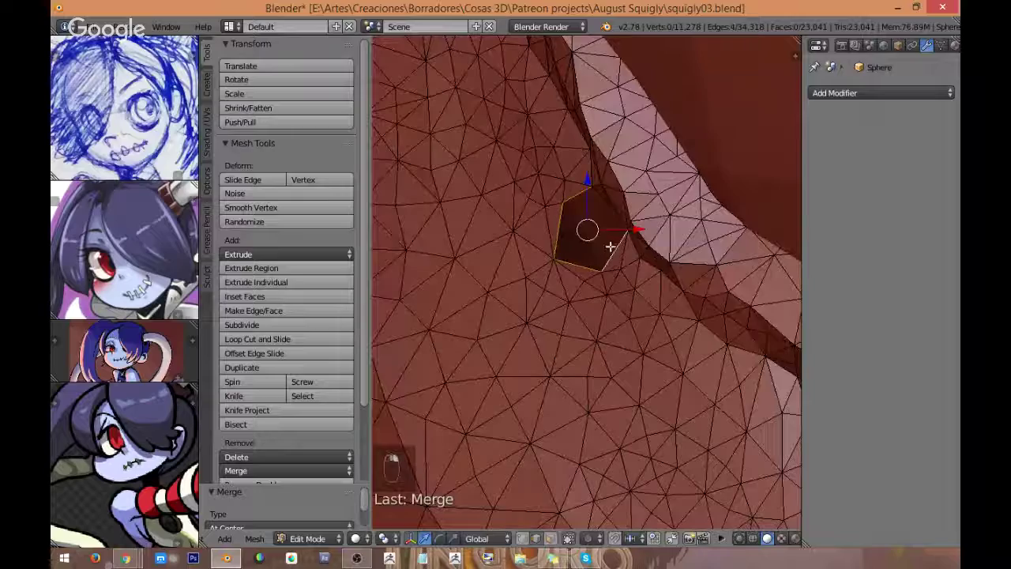
mouse_move(632, 225)
middle_mouse_down()
mouse_move(655, 198)
mouse_move(648, 232)
middle_mouse_up()
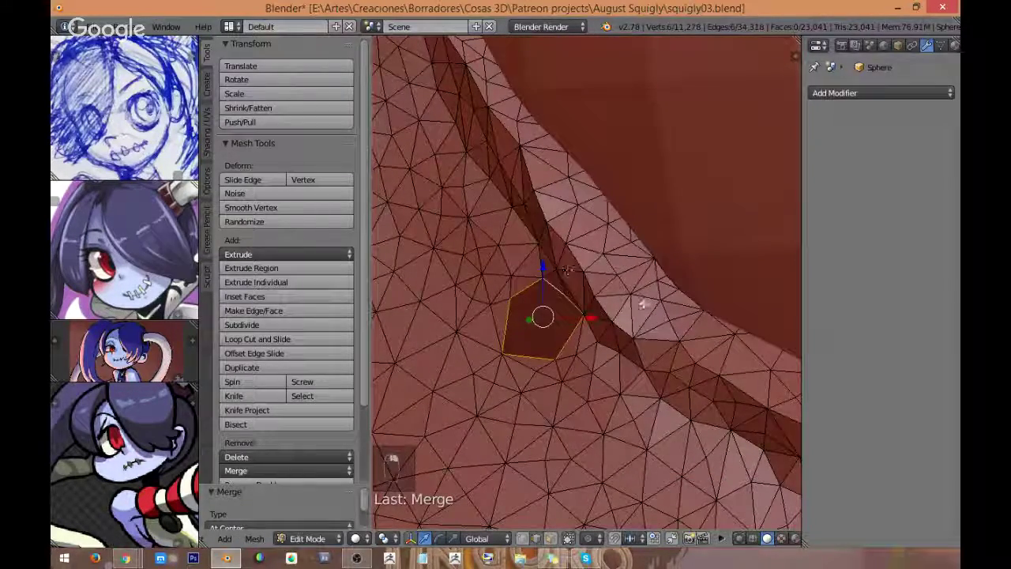
Step: Close the selected hole by extruding its border in place, scaling it to 0.568 and merging at center, and return to Sculpt Mode
key("e")
right_click(729, 297)
key("s")
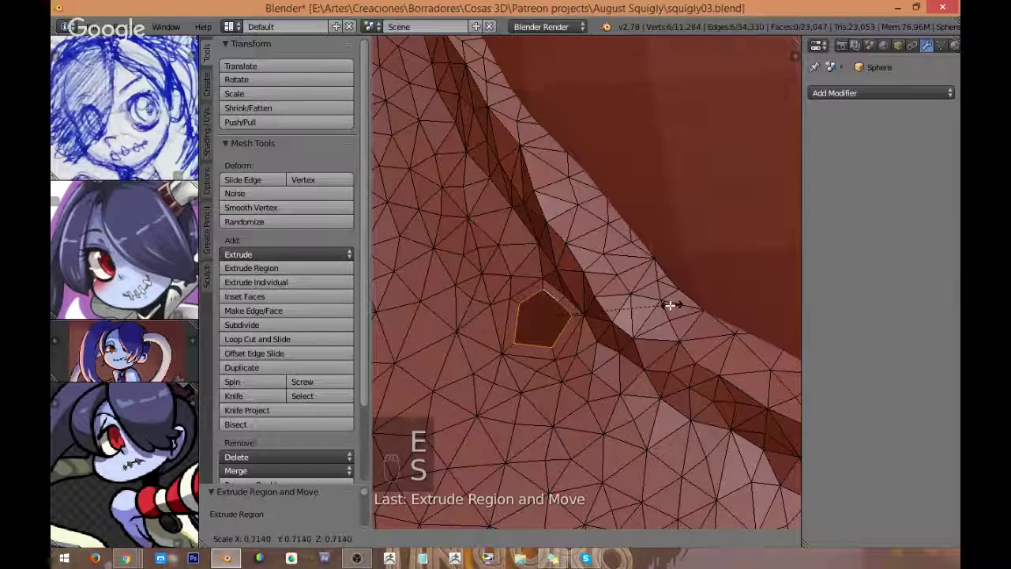
left_click(651, 307)
key("alt+m")
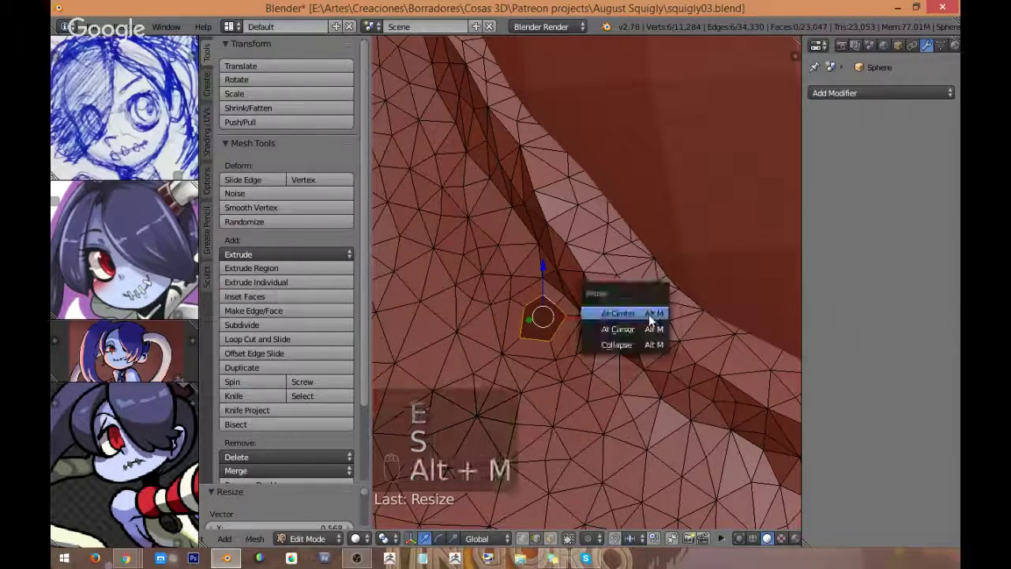
left_click(641, 313)
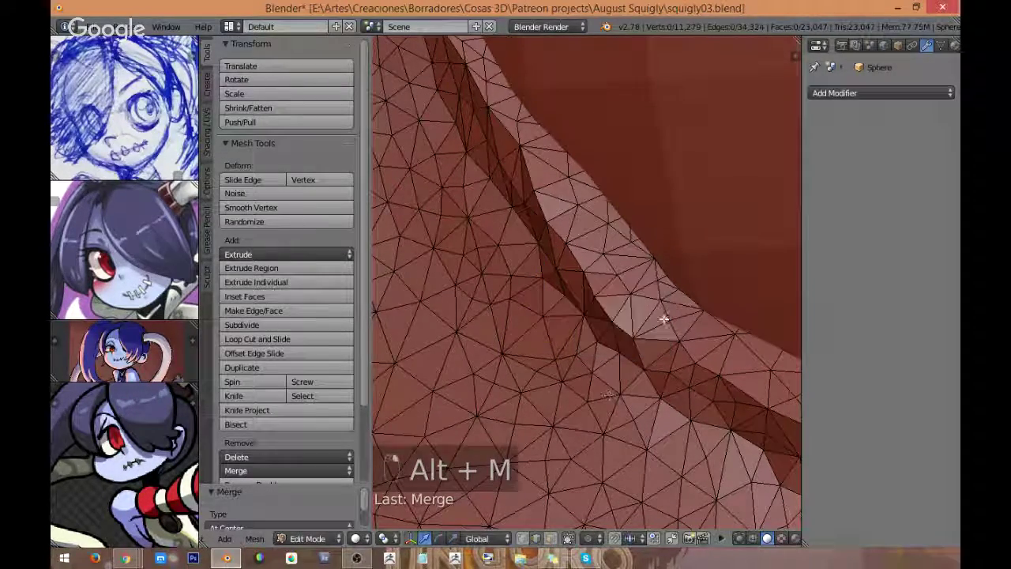
key("Tab")
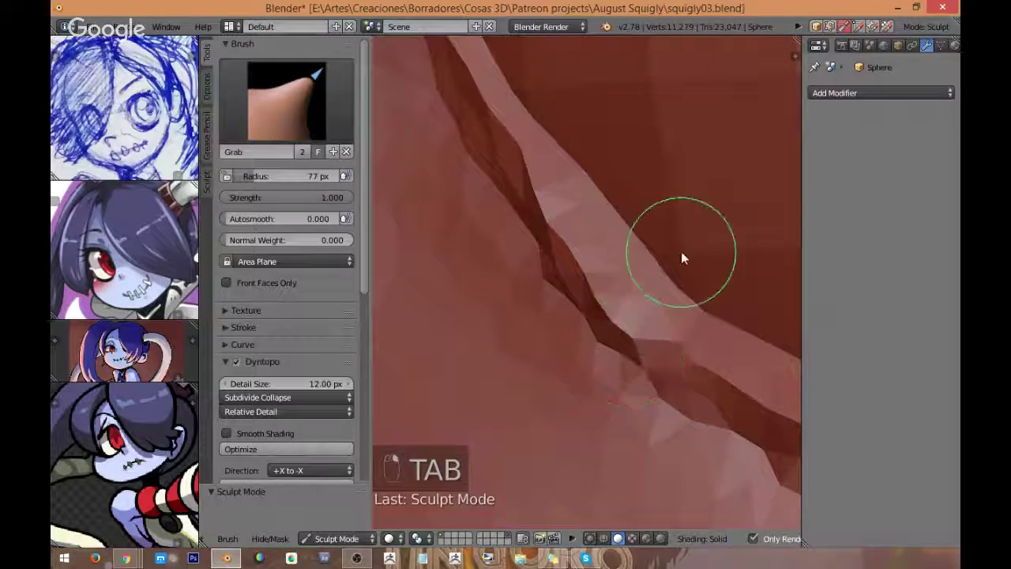
Step: Flatten the outer part of the lower eyelid rim using the Flatten/Contrast brush at a 43 px radius
middle_click_drag(681, 251, 532, 231)
left_click_drag(446, 250, 462, 287, "shift")
mouse_move(466, 290)
middle_mouse_down()
mouse_move(550, 352)
mouse_move(721, 300)
mouse_move(672, 264)
mouse_move(623, 271)
mouse_move(643, 299)
mouse_move(702, 277)
mouse_move(623, 266)
mouse_move(665, 307)
mouse_move(658, 279)
mouse_move(444, 286)
middle_mouse_up()
left_click(286, 101)
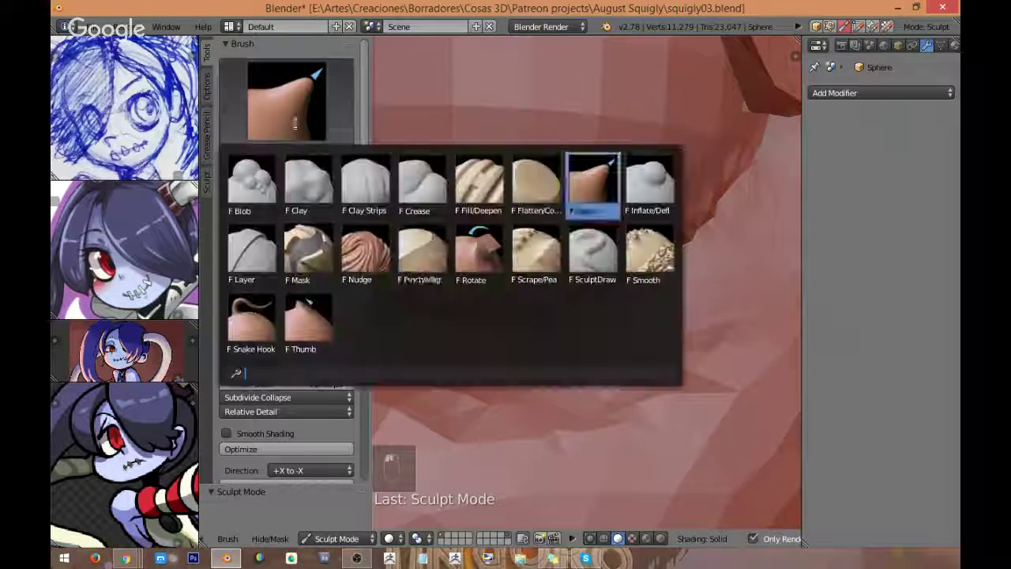
left_click(521, 211)
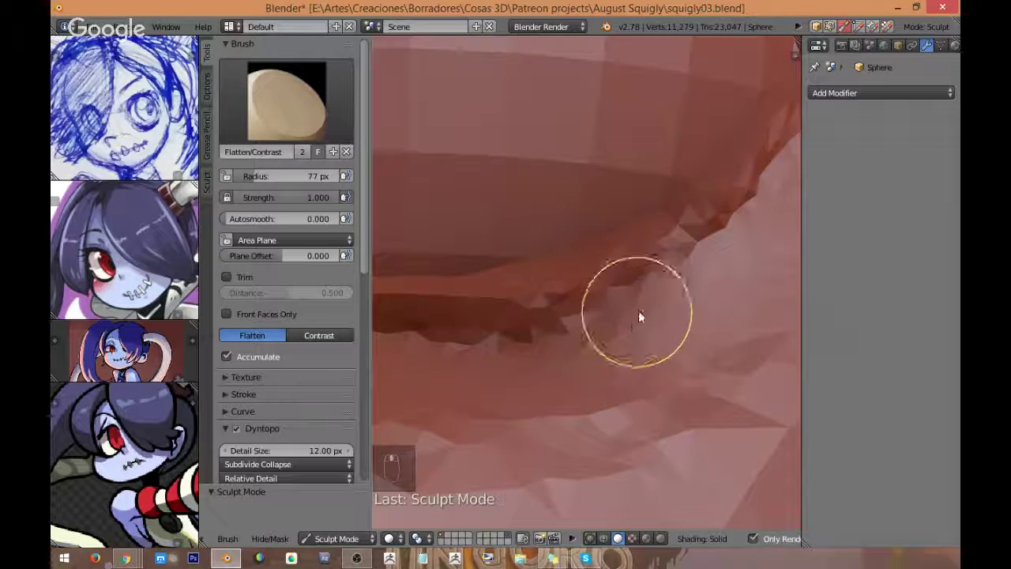
key("f")
left_click(609, 313)
mouse_move(692, 239)
left_mouse_down()
mouse_move(604, 292)
mouse_move(668, 197)
mouse_move(700, 211)
left_mouse_up()
left_click_drag(483, 356, 581, 308)
mouse_move(581, 308)
middle_mouse_down()
mouse_move(575, 332)
mouse_move(545, 273)
mouse_move(559, 243)
middle_mouse_up()
scroll(543, 275, "down", 2)
scroll(573, 237, "up", 2)
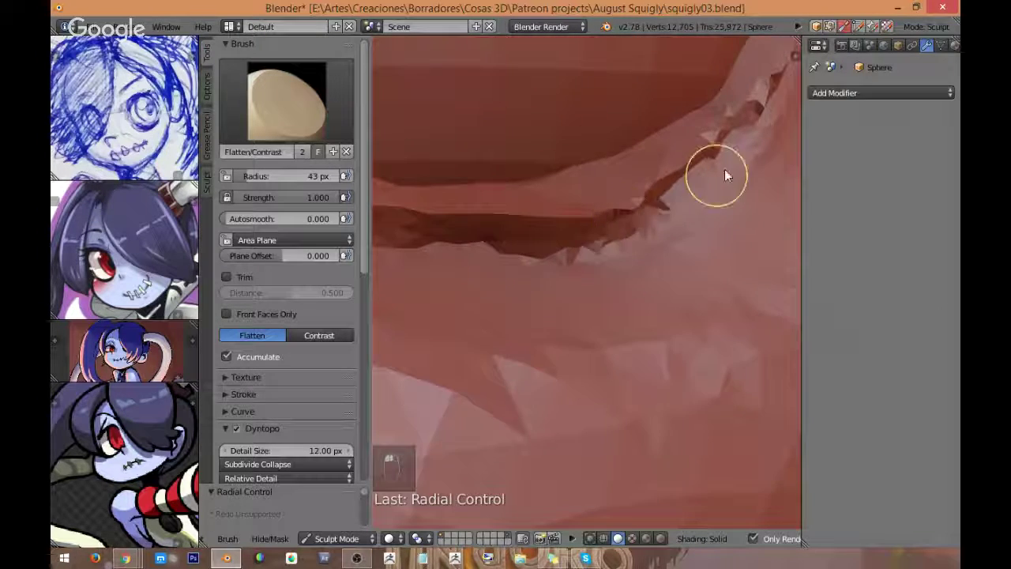
Step: Try smoothing and flattening the lower eyelid's outer edge up to the eye corner, and undo the last three changes
middle_click_drag(724, 170, 634, 237)
scroll(601, 259, "down", 2)
left_click_drag(543, 291, 649, 210, "shift")
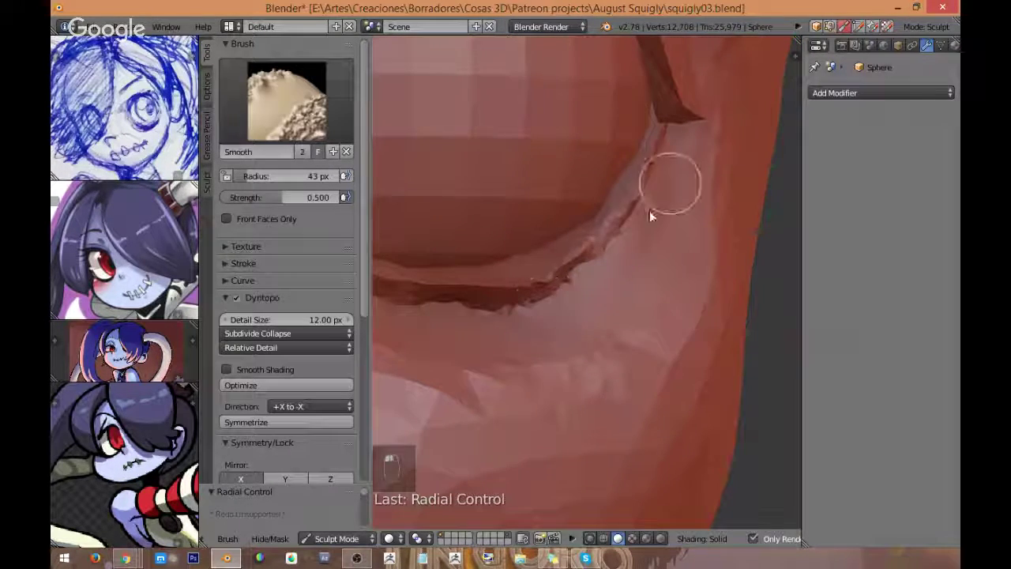
middle_click_drag(535, 303, 574, 217)
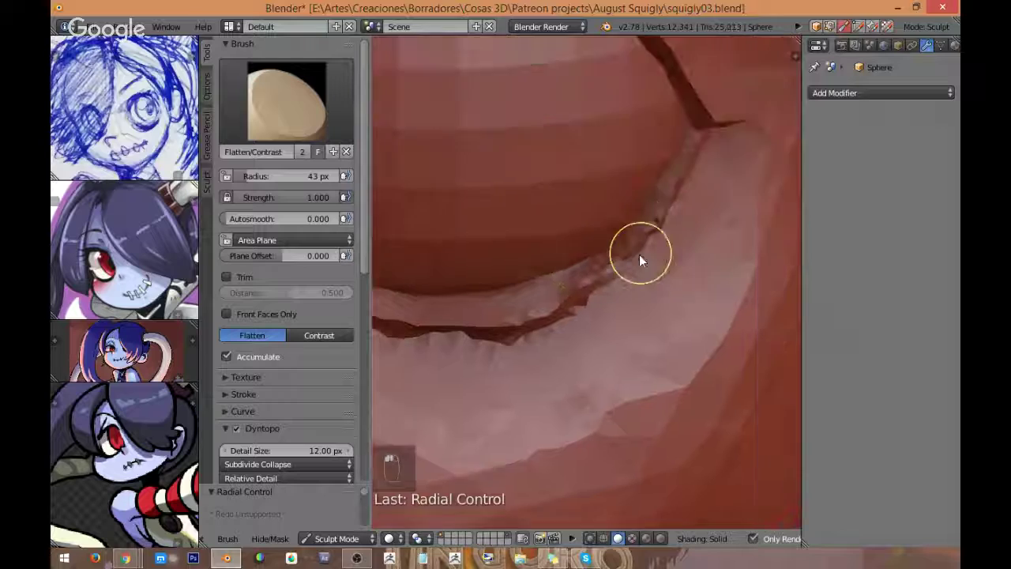
key("ctrl+z")
key("ctrl+z")
key("ctrl+z")
middle_click_drag(694, 207, 658, 240)
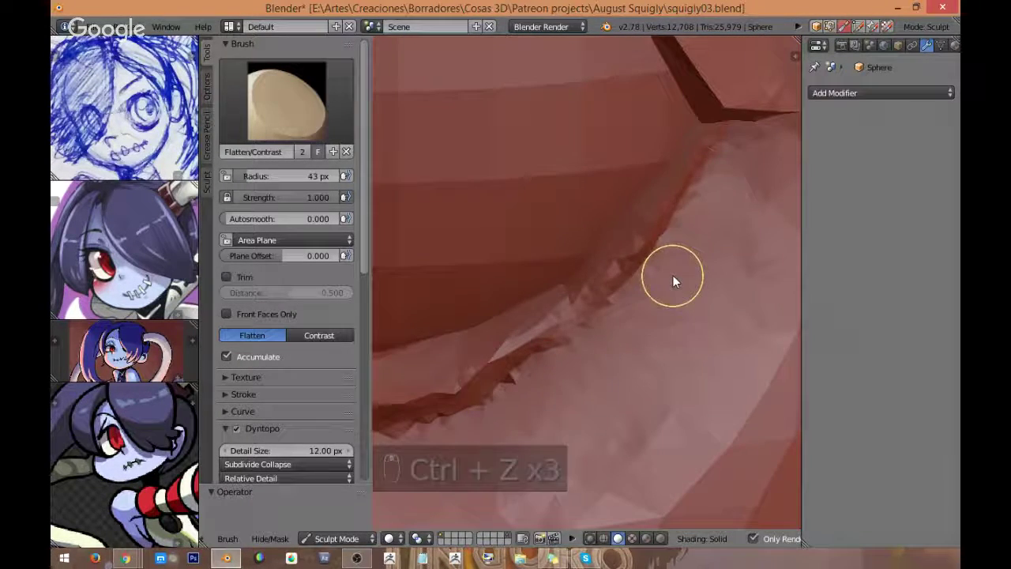
Step: Set the Flatten/Contrast brush strength to 0.790, flatten the outer lower eyelid rim and smooth its jagged edge
key("shift+f")
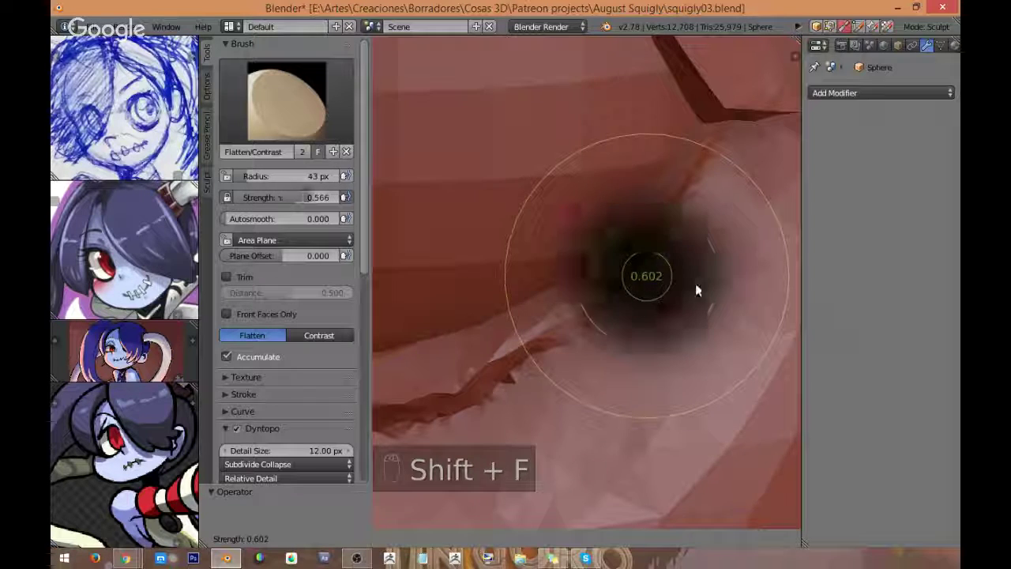
left_click(695, 285)
mouse_move(629, 271)
left_mouse_down()
mouse_move(690, 211)
mouse_move(715, 168)
left_mouse_up()
mouse_move(613, 304)
left_mouse_down("shift")
mouse_move(713, 173)
mouse_move(580, 330)
left_mouse_up("shift")
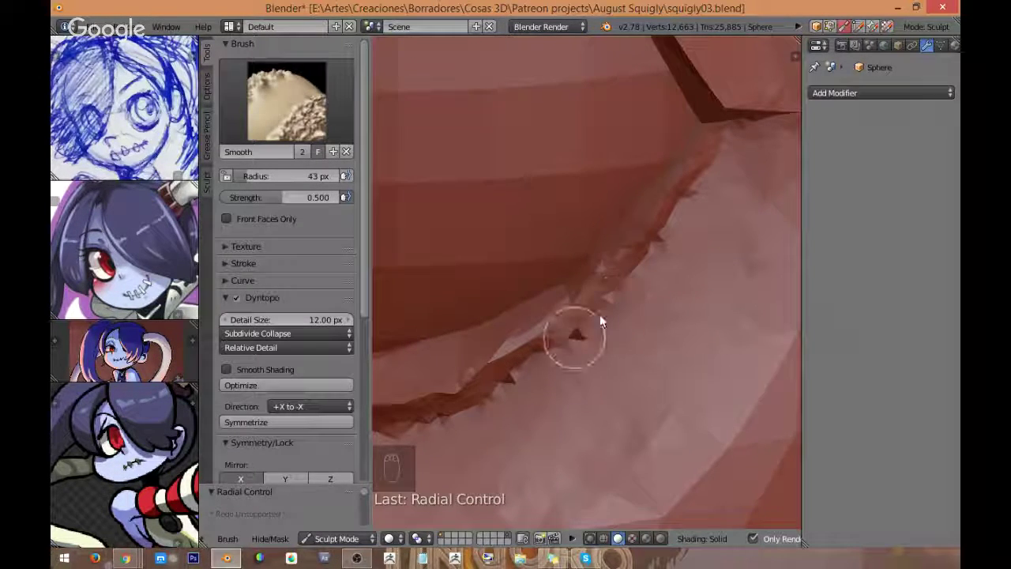
Step: Smooth the jagged rim from the outer lower eyelid toward the middle of the lid and check the whole face
mouse_move(581, 330)
middle_mouse_down()
mouse_move(648, 260)
mouse_move(705, 262)
mouse_move(697, 307)
mouse_move(641, 299)
middle_mouse_up()
key("shift")
left_click_drag(595, 319, 501, 350, "shift")
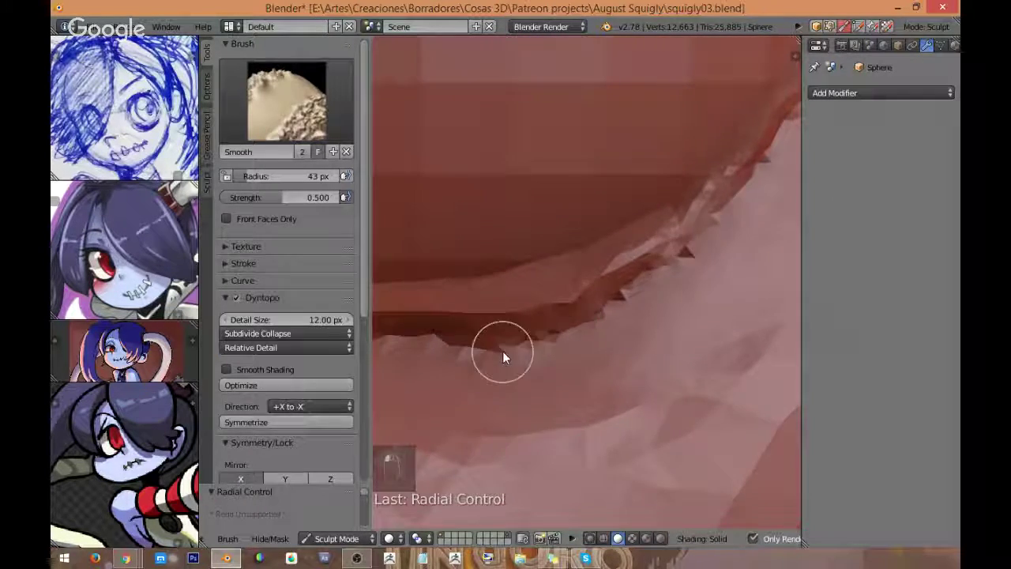
mouse_move(501, 349)
middle_mouse_down()
mouse_move(587, 293)
mouse_move(627, 327)
mouse_move(640, 288)
mouse_move(662, 275)
mouse_move(597, 292)
mouse_move(573, 310)
mouse_move(586, 344)
mouse_move(571, 334)
middle_mouse_up()
key("shift")
key("shift")
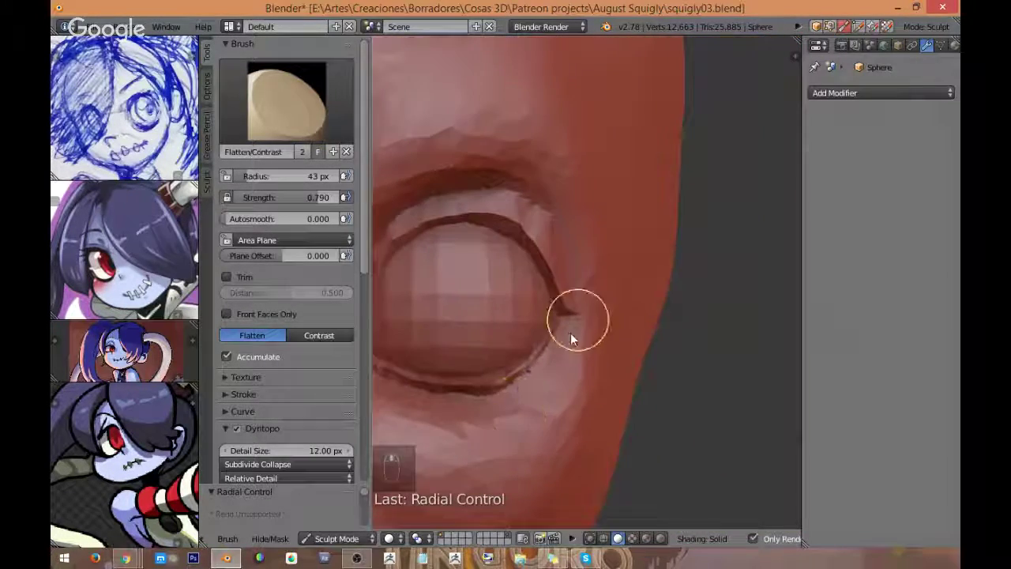
scroll(571, 334, "down", 8)
middle_click_drag(652, 317, 591, 293)
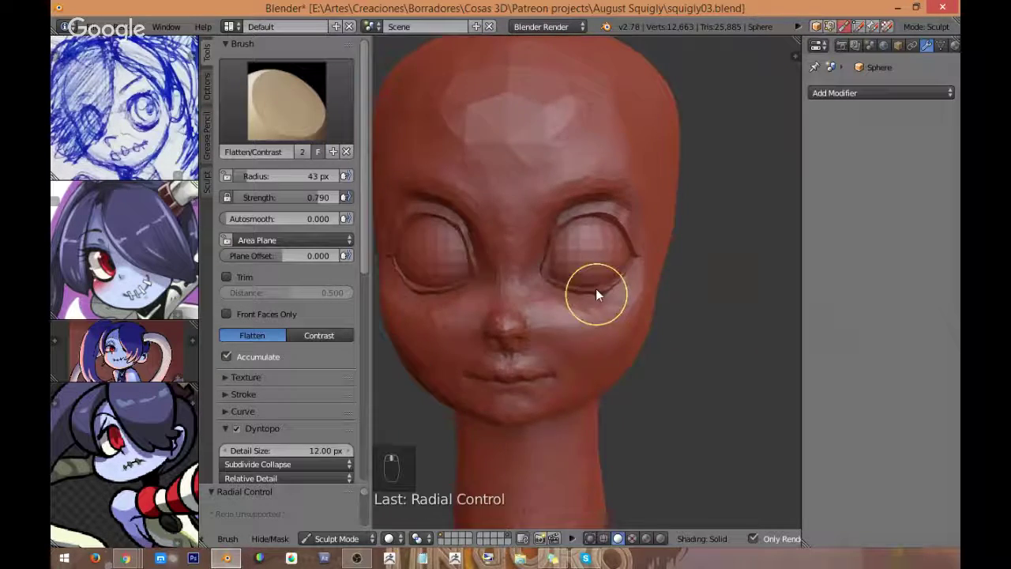
Step: Smooth the crease below the eyeball and the spikes near the outer lower eyelid
scroll(593, 304, "up", 7)
key("shift")
mouse_move(550, 318)
left_mouse_down("shift")
mouse_move(676, 280)
mouse_move(650, 300)
mouse_move(575, 313)
mouse_move(649, 296)
mouse_move(591, 292)
left_mouse_up("shift")
mouse_move(679, 261)
middle_mouse_down()
mouse_move(622, 284)
mouse_move(701, 279)
middle_mouse_up()
scroll(703, 279, "up", 6)
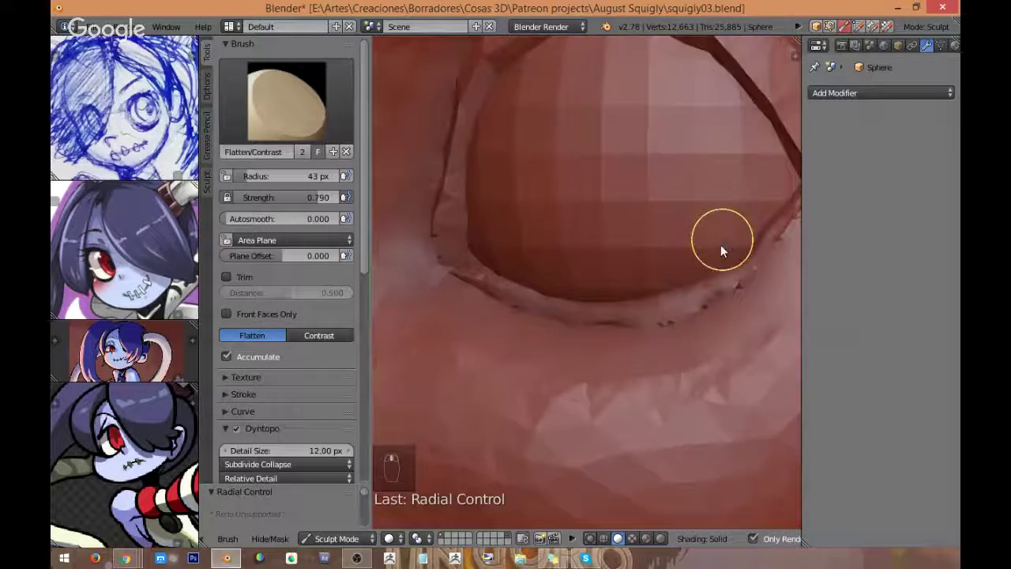
middle_click_drag(723, 232, 721, 251)
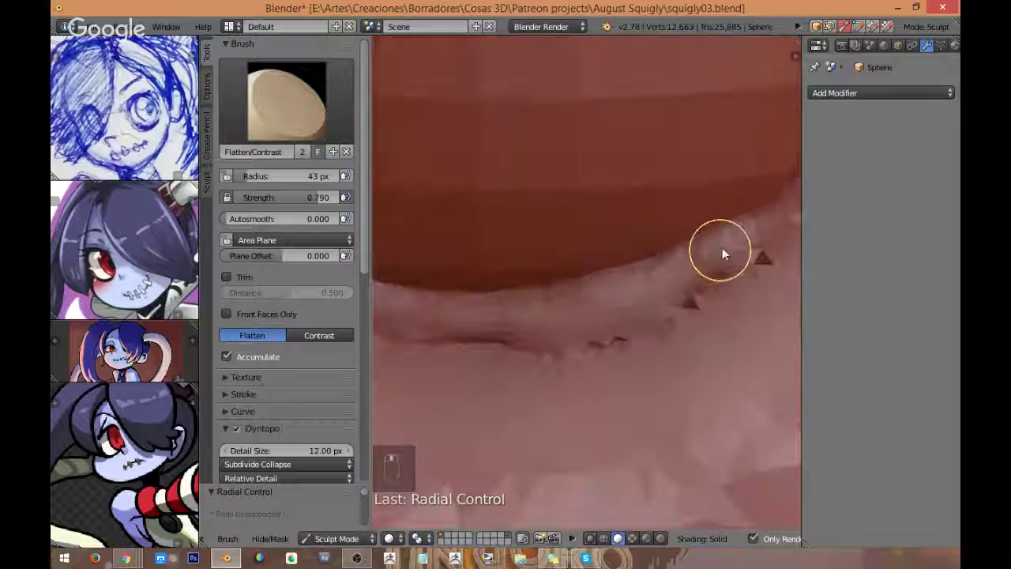
mouse_move(713, 286)
middle_mouse_down()
mouse_move(655, 301)
mouse_move(675, 239)
mouse_move(682, 246)
mouse_move(743, 192)
mouse_move(580, 333)
middle_mouse_up()
left_click_drag(510, 355, 517, 345, "shift")
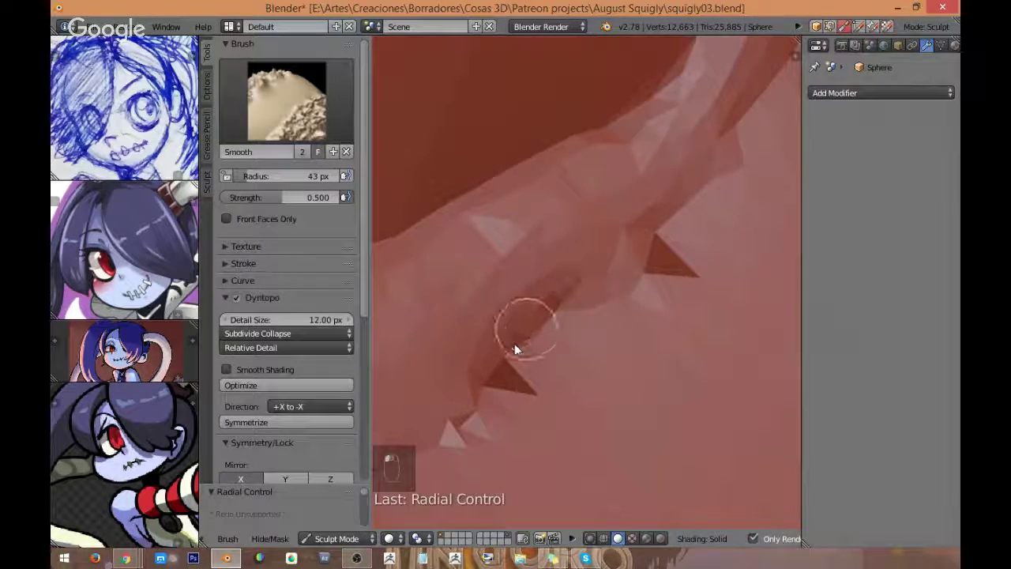
Step: Smooth the remaining crease along the lower eyelid from its middle toward the inner corner
middle_click_drag(517, 345, 629, 289)
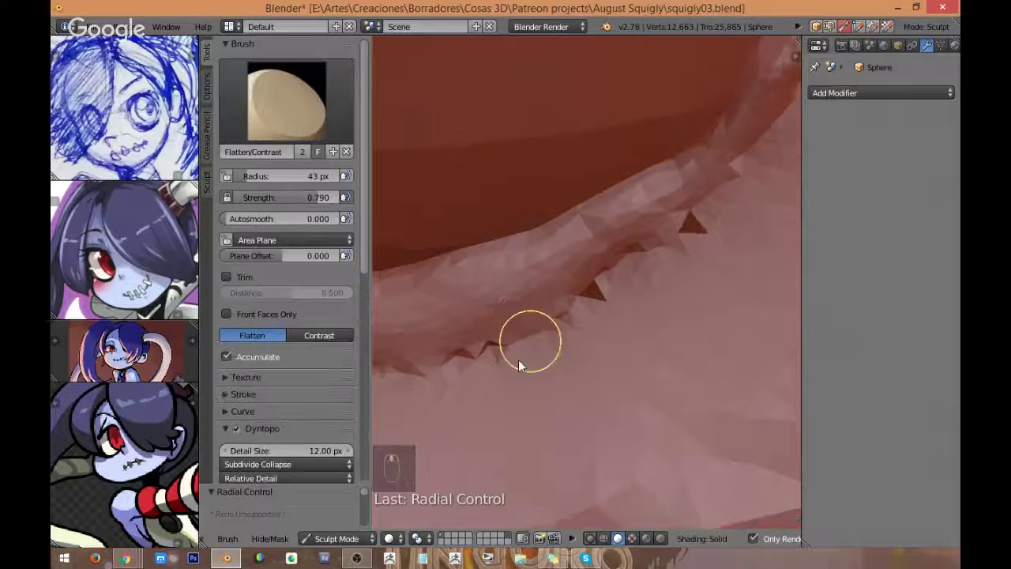
scroll(505, 357, "down", 4)
left_click_drag(416, 323, 542, 313, "shift")
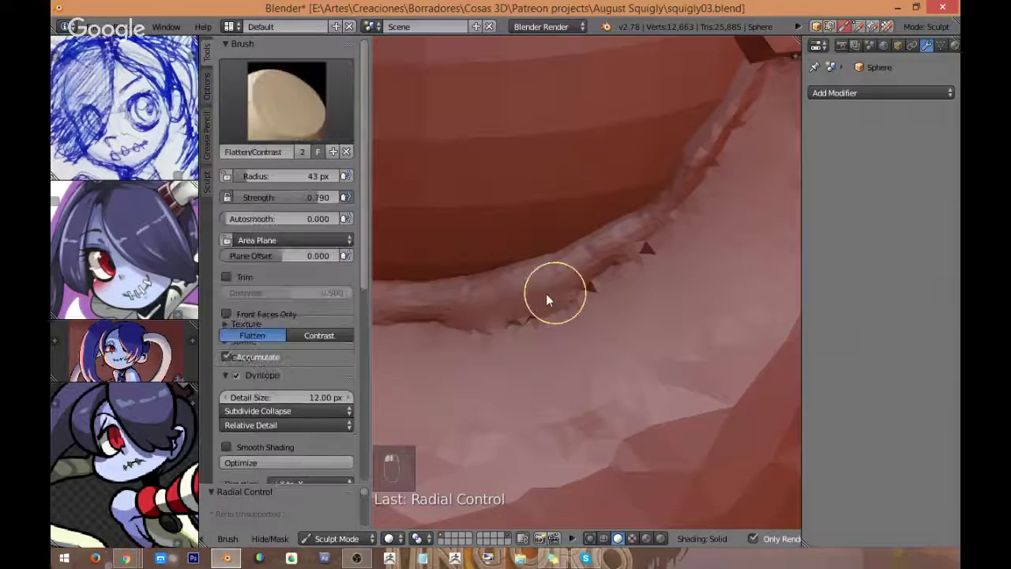
mouse_move(546, 293)
middle_mouse_down()
mouse_move(602, 284)
mouse_move(576, 260)
middle_mouse_up()
left_click_drag(463, 244, 458, 236, "shift")
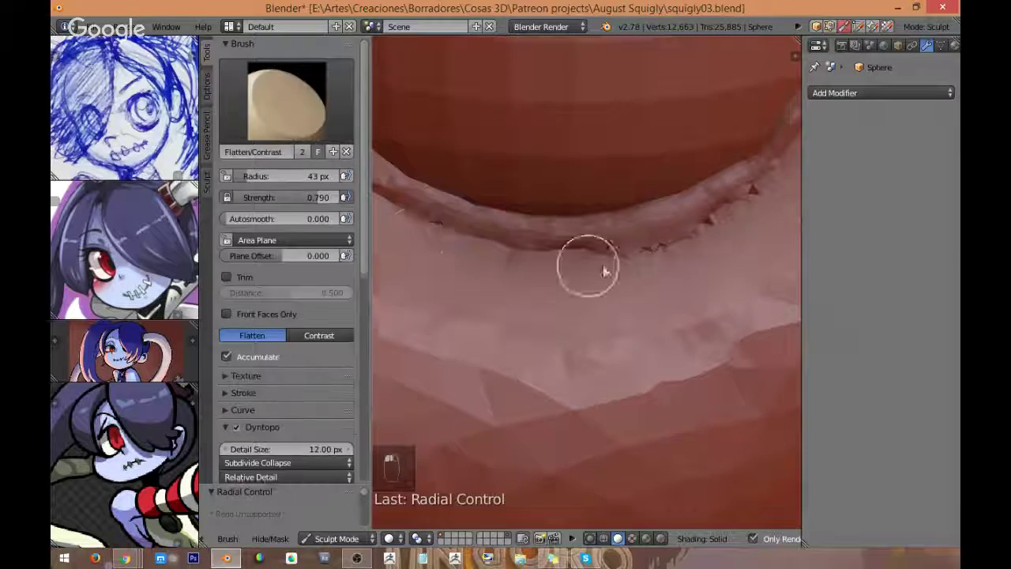
mouse_move(589, 266)
middle_mouse_down()
mouse_move(649, 271)
mouse_move(614, 286)
mouse_move(520, 371)
mouse_move(600, 309)
mouse_move(553, 321)
mouse_move(630, 246)
mouse_move(601, 248)
mouse_move(592, 292)
mouse_move(535, 226)
mouse_move(608, 265)
mouse_move(668, 262)
middle_mouse_up()
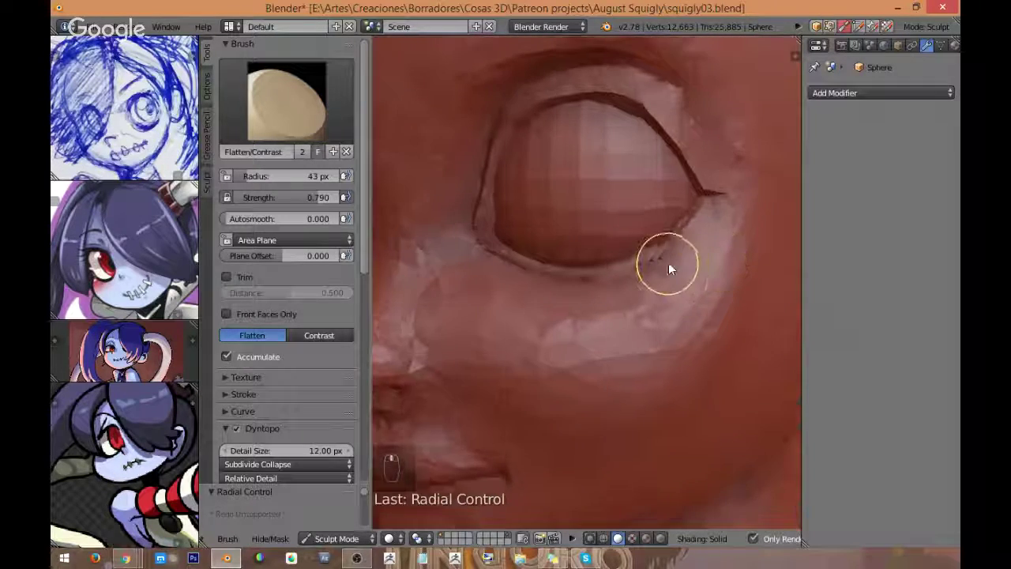
Step: Undo the last seventeen changes made to the lower eyelid
key("ctrl+z")
key("ctrl+z")
key("ctrl+z")
key("ctrl+z")
key("ctrl+z")
key("ctrl+z")
key("ctrl+z")
key("ctrl+z")
key("ctrl+z")
key("ctrl+z")
key("ctrl+z")
key("ctrl+z")
key("ctrl+z")
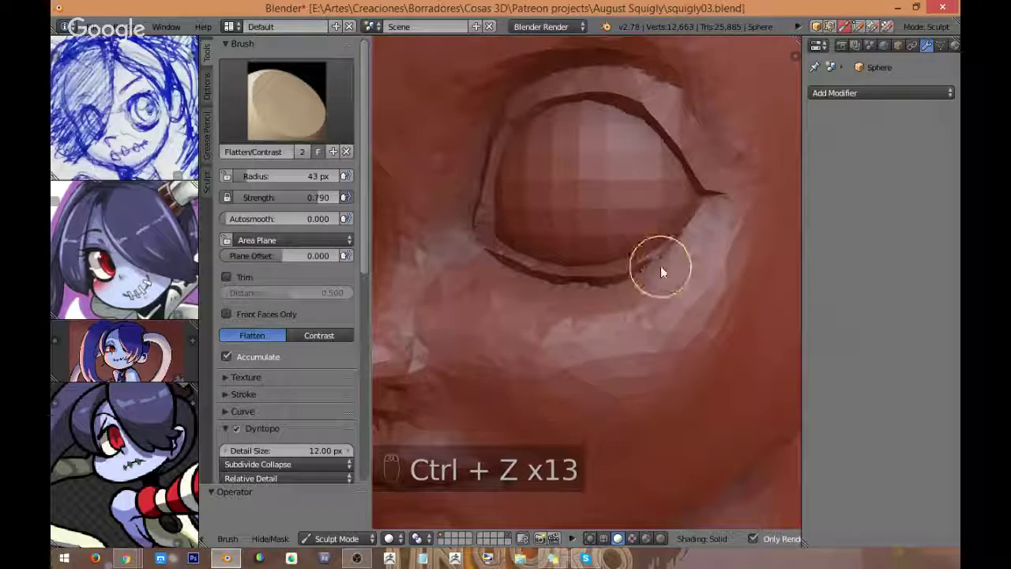
key("ctrl+z")
key("s")
key("shift+t")
mouse_move(616, 278)
middle_mouse_down()
mouse_move(700, 242)
mouse_move(600, 283)
mouse_move(607, 258)
mouse_move(582, 282)
mouse_move(424, 242)
middle_mouse_up()
key("ctrl+z")
key("ctrl+z")
key("ctrl+z")
scroll(582, 279, "up", 2)
Step: Try inflating the lower eyelid rim with the Inflate/Deflate brush at strength 0.500, and undo the last four changes
left_click(286, 101)
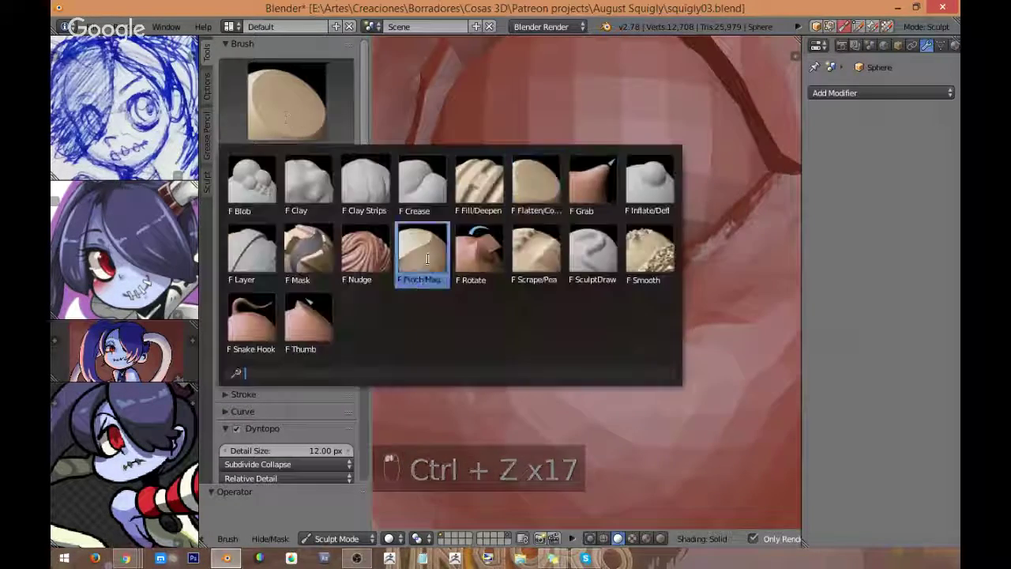
left_click(631, 184)
mouse_move(552, 251)
middle_mouse_down()
mouse_move(505, 308)
mouse_move(425, 279)
middle_mouse_up()
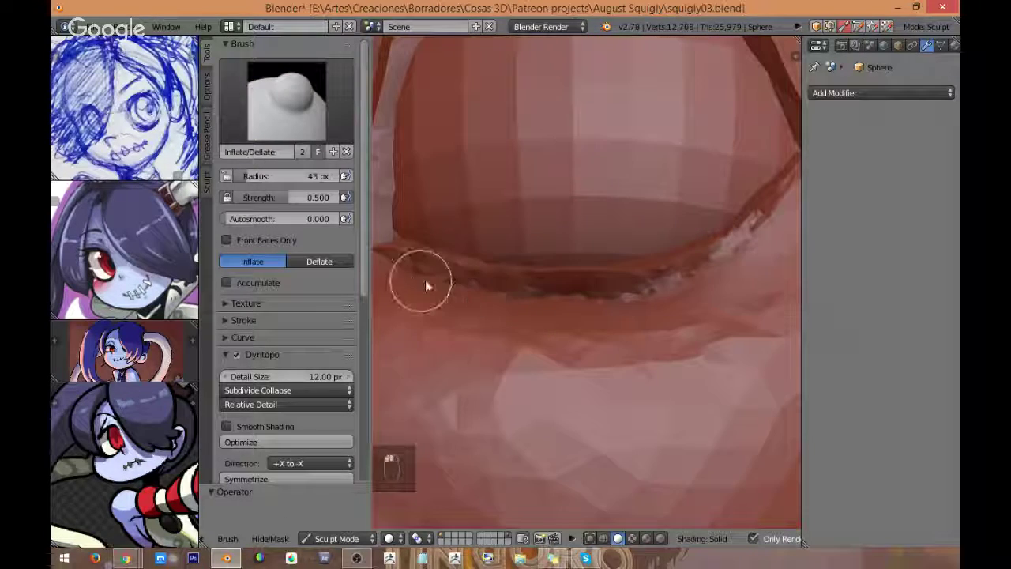
mouse_move(425, 280)
left_mouse_down()
mouse_move(539, 299)
mouse_move(655, 296)
mouse_move(688, 278)
mouse_move(493, 289)
mouse_move(413, 263)
left_mouse_up()
key("ctrl+z")
key("ctrl+z")
key("ctrl+z")
key("ctrl+z")
Step: Show the whole face in front view and save the file as a new version named squigly04.blend
scroll(605, 327, "down", 5)
scroll(593, 321, "down", 2)
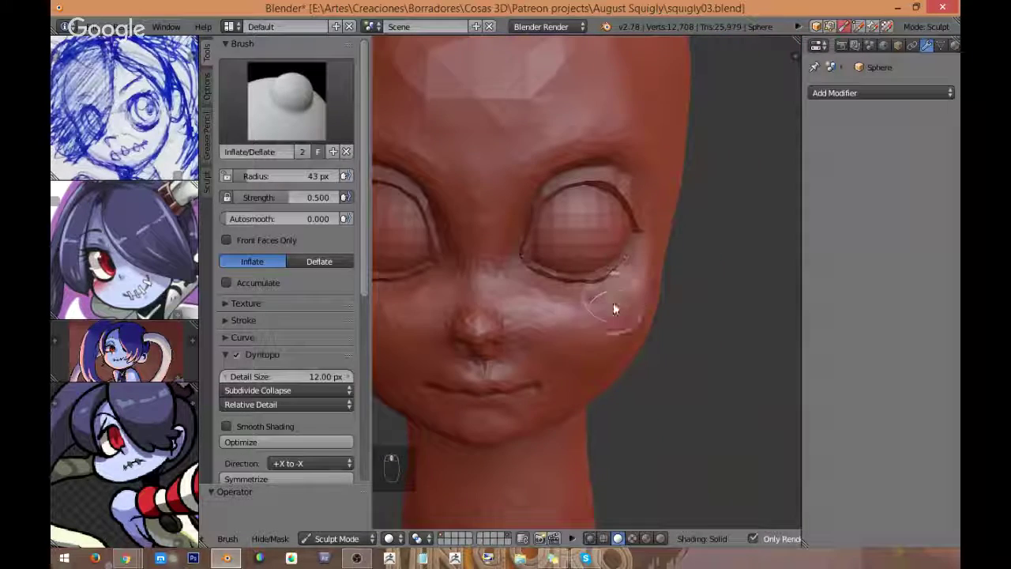
key("KP_1")
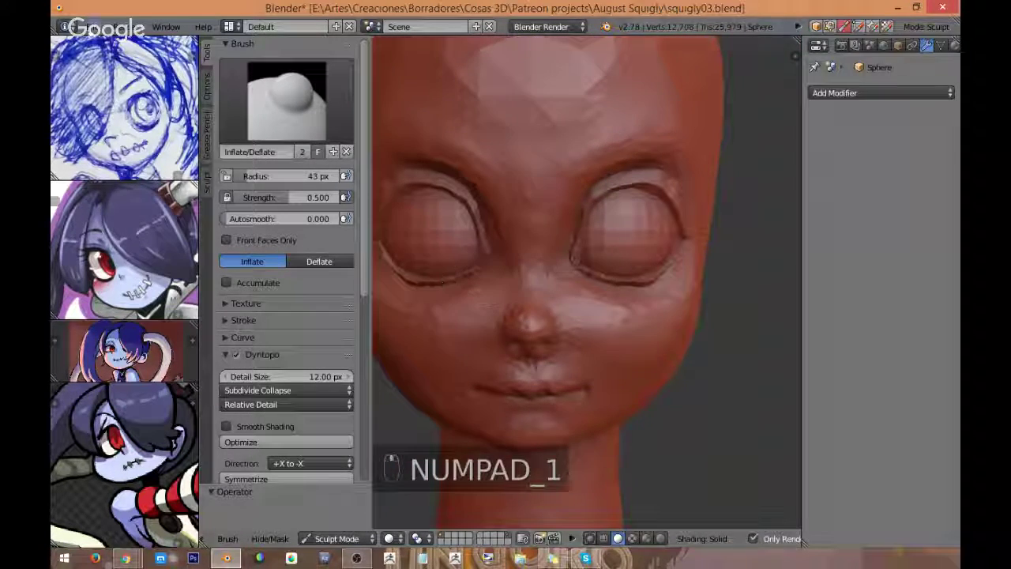
left_click(89, 26)
left_click(133, 143)
left_click(855, 80)
left_click(909, 63)
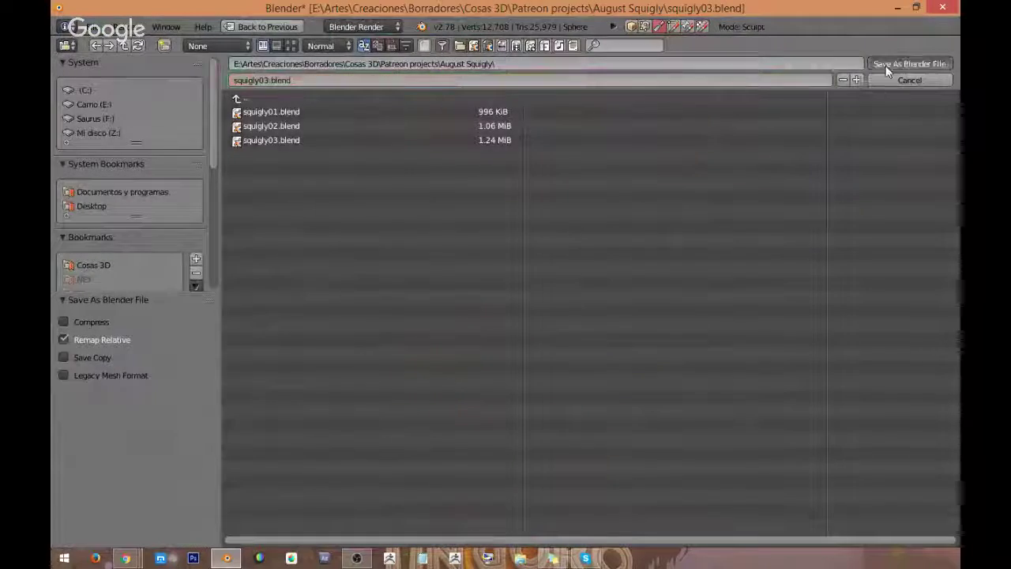
Step: Try remeshing the head with depth 4, subdivisions 2 and Preserve Shape enabled, and undo the remesh
left_click(206, 89)
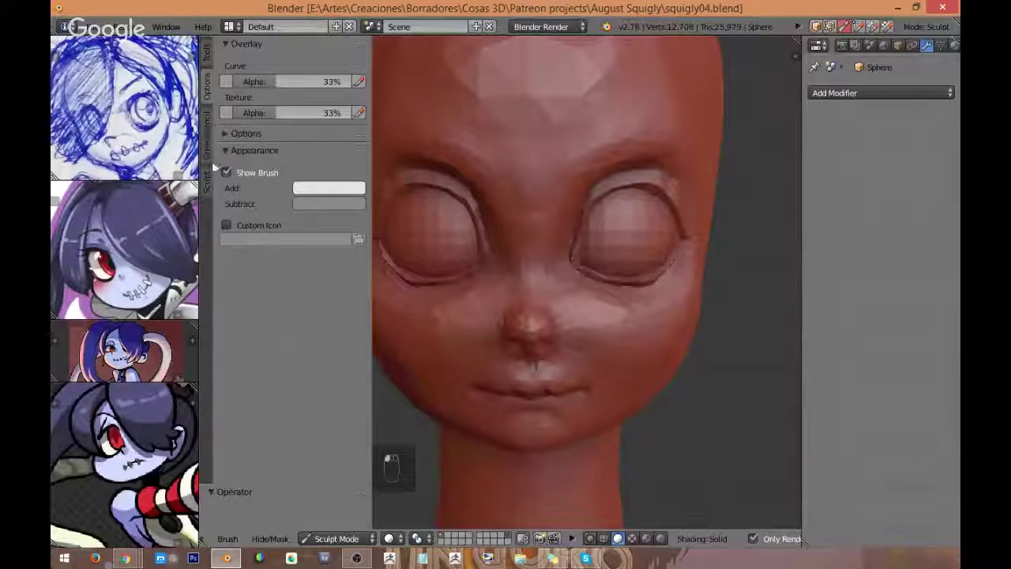
left_click(207, 134)
left_click(207, 180)
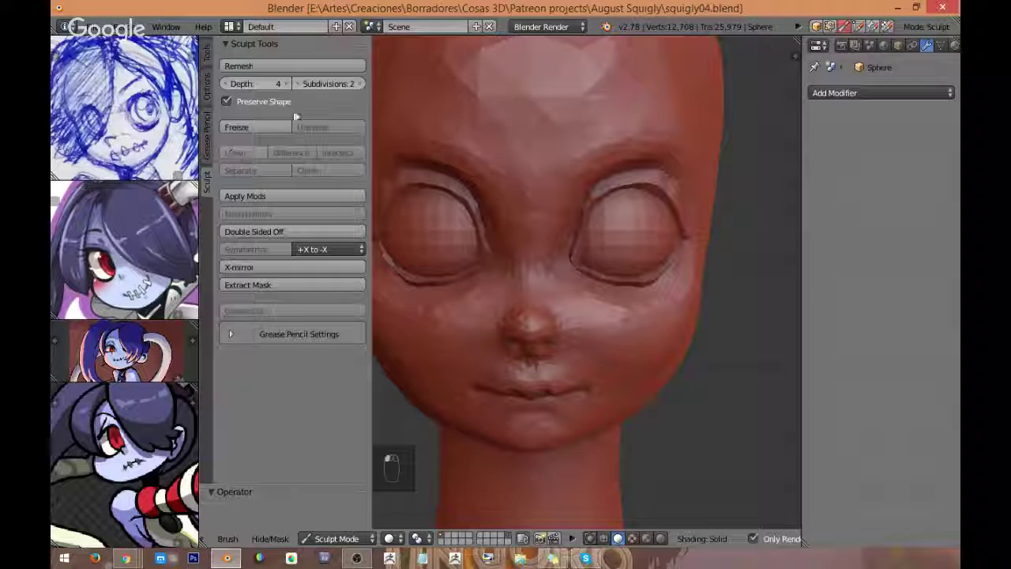
left_click(347, 66)
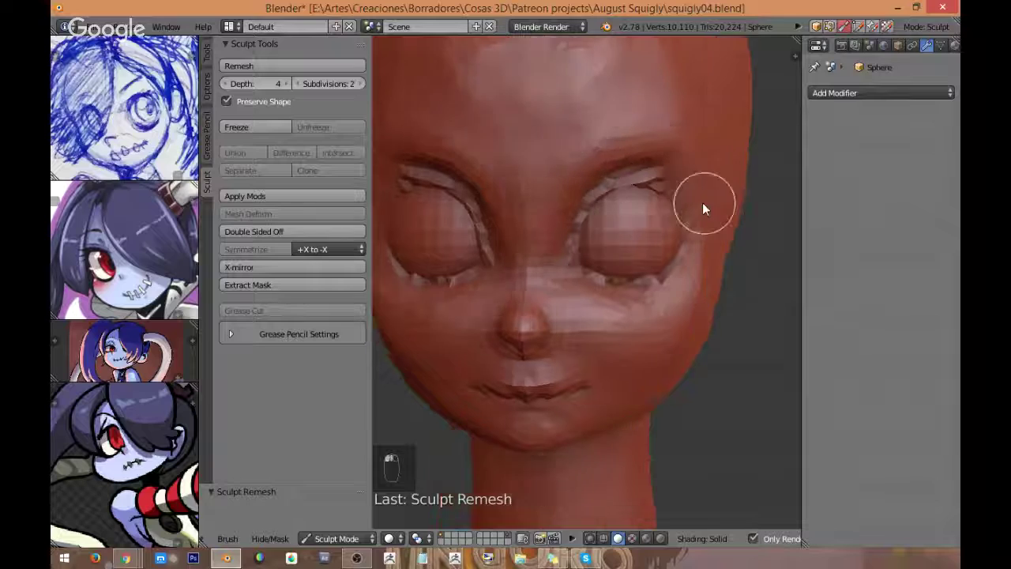
key("ctrl+z")
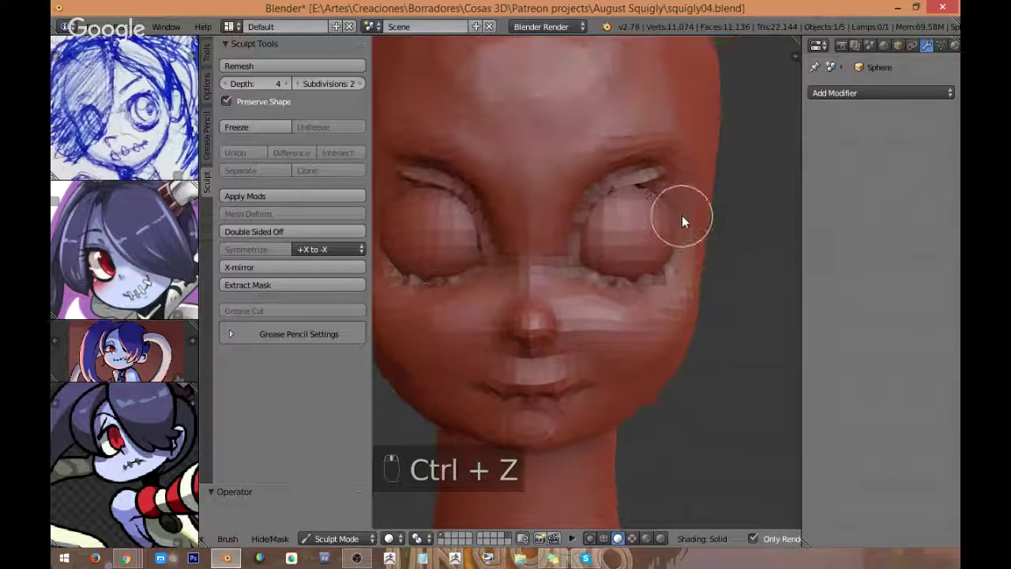
key("ctrl+z")
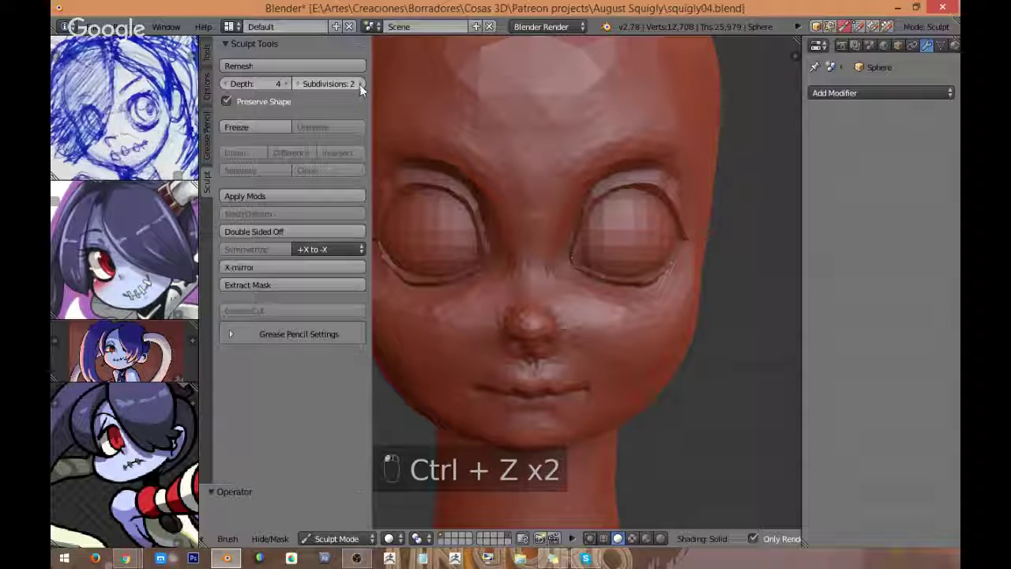
Step: Set the remesh subdivisions to 4, try remeshing the head again and undo the remesh
left_click(359, 84)
left_click(360, 84)
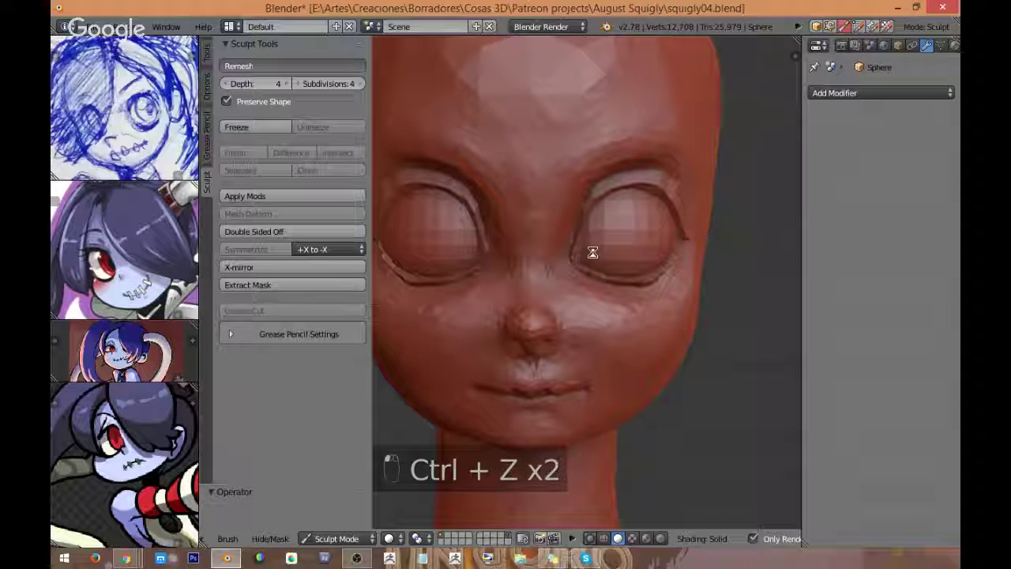
mouse_move(593, 252)
middle_mouse_down()
mouse_move(648, 260)
mouse_move(603, 263)
mouse_move(704, 257)
mouse_move(654, 241)
mouse_move(655, 252)
middle_mouse_up()
key("ctrl+z")
key("ctrl+z")
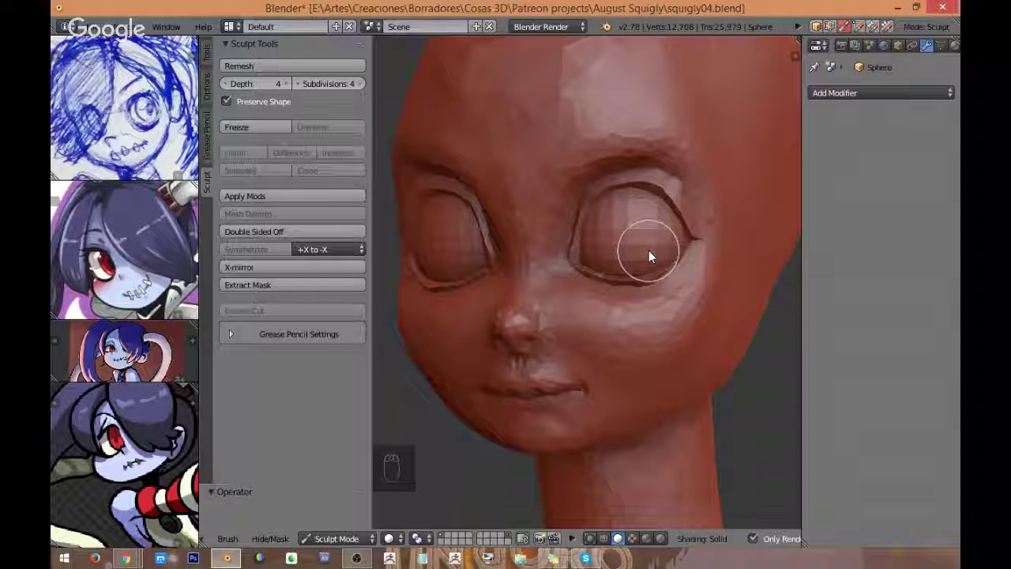
Step: Set the remesh depth to 5
left_click(285, 84)
left_click(285, 84)
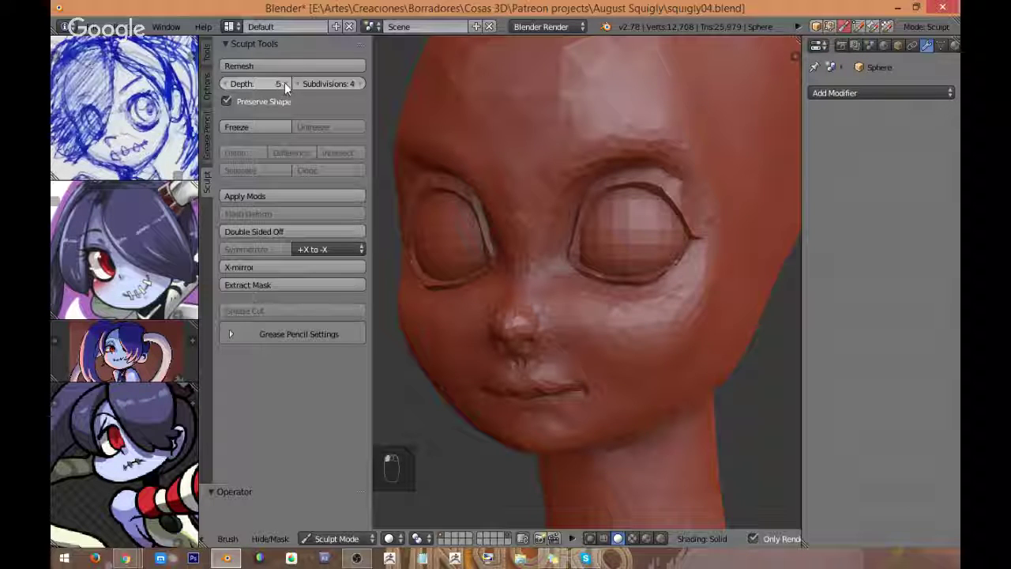
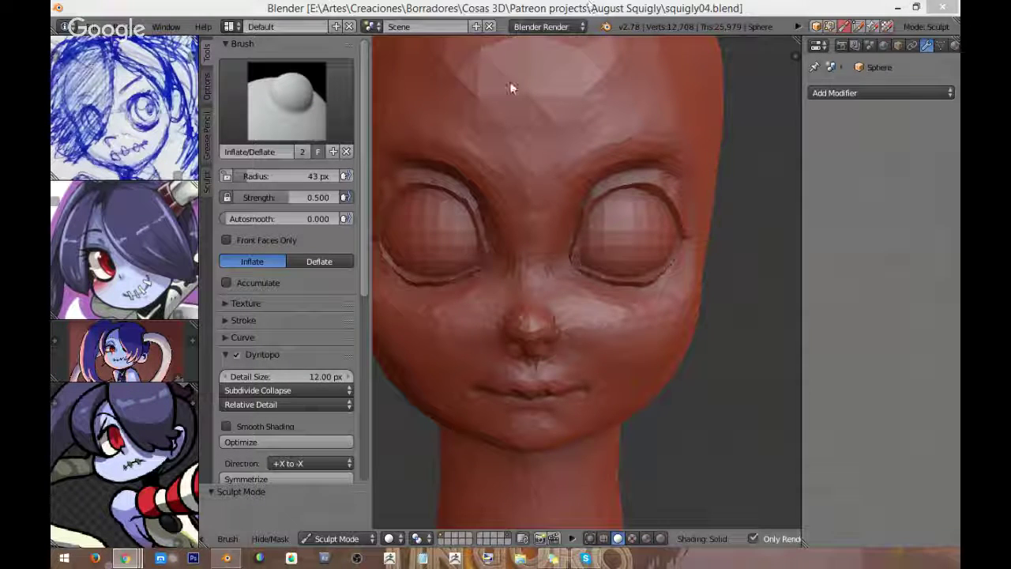
Step: Bring up the remesh settings and widen the tool area so the options are easier to read
left_click(206, 182)
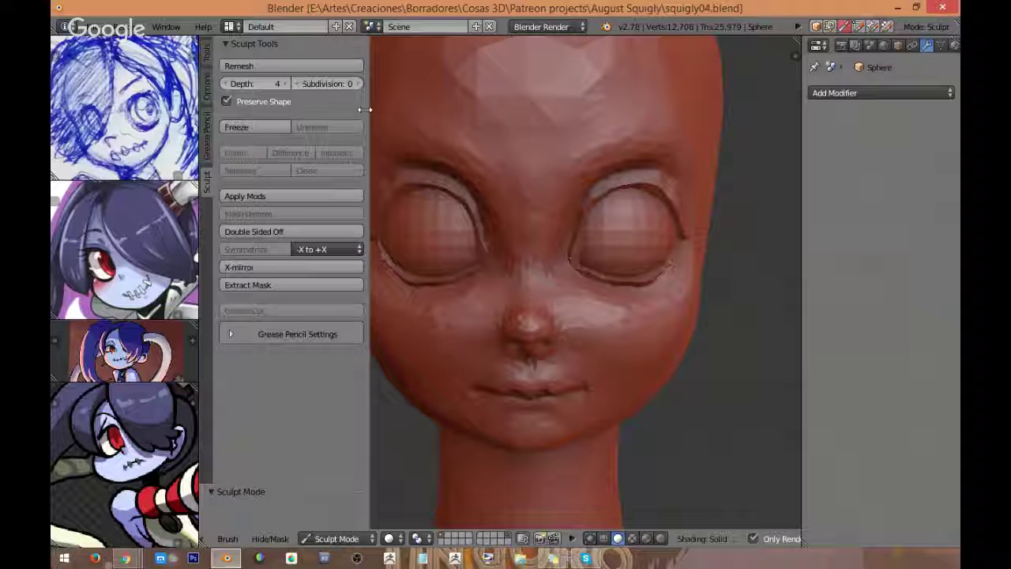
left_click_drag(372, 108, 389, 106)
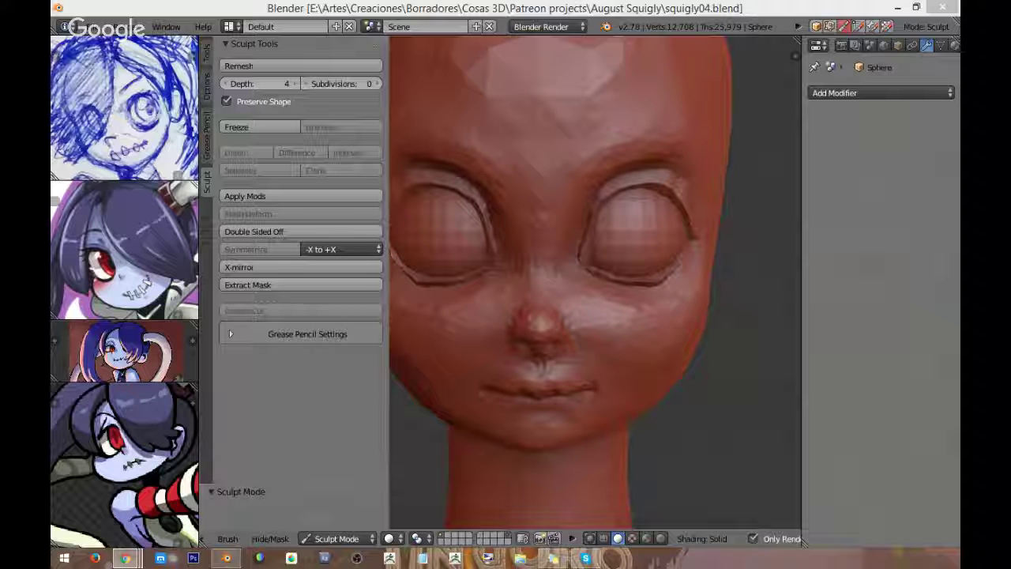
Step: Try inflating the lower eyelid rim near the outer eye corner to close the gap
middle_click_drag(745, 260, 781, 251)
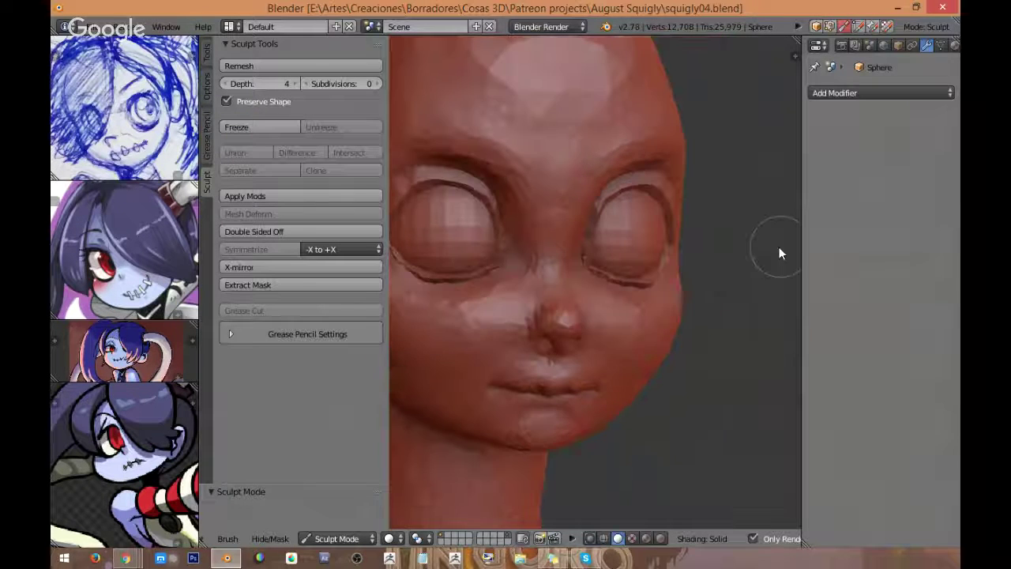
scroll(778, 246, "up", 8)
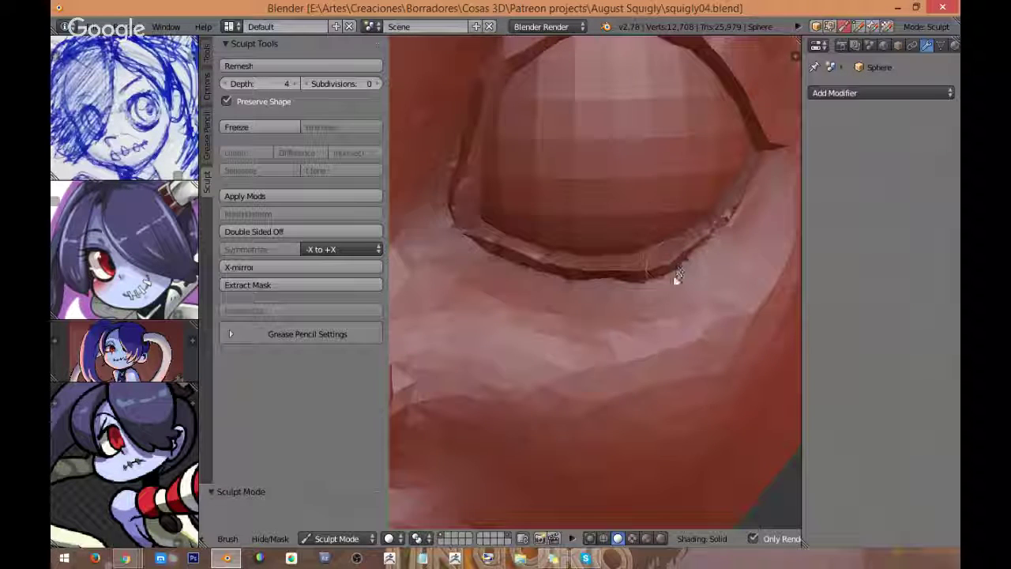
left_click_drag(678, 271, 675, 285)
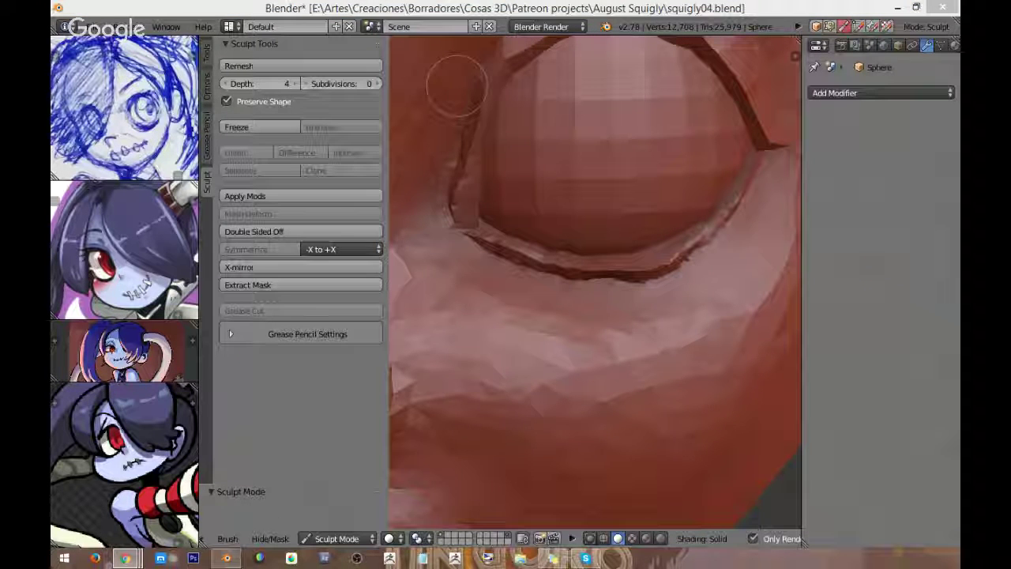
left_click(678, 236)
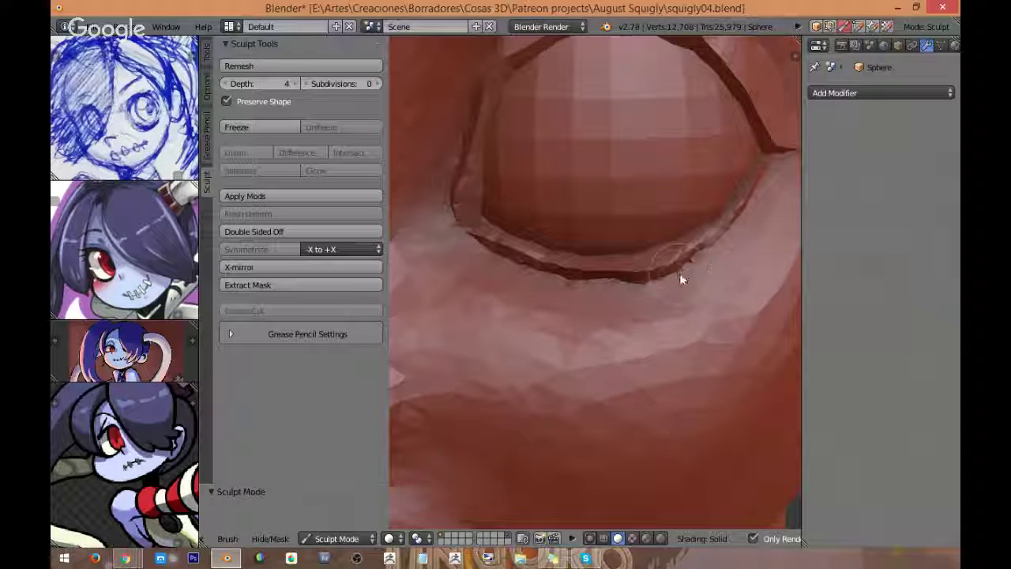
mouse_move(680, 277)
middle_mouse_down()
mouse_move(710, 212)
mouse_move(721, 273)
mouse_move(588, 359)
middle_mouse_up()
scroll(563, 374, "down", 4)
scroll(567, 355, "down", 2)
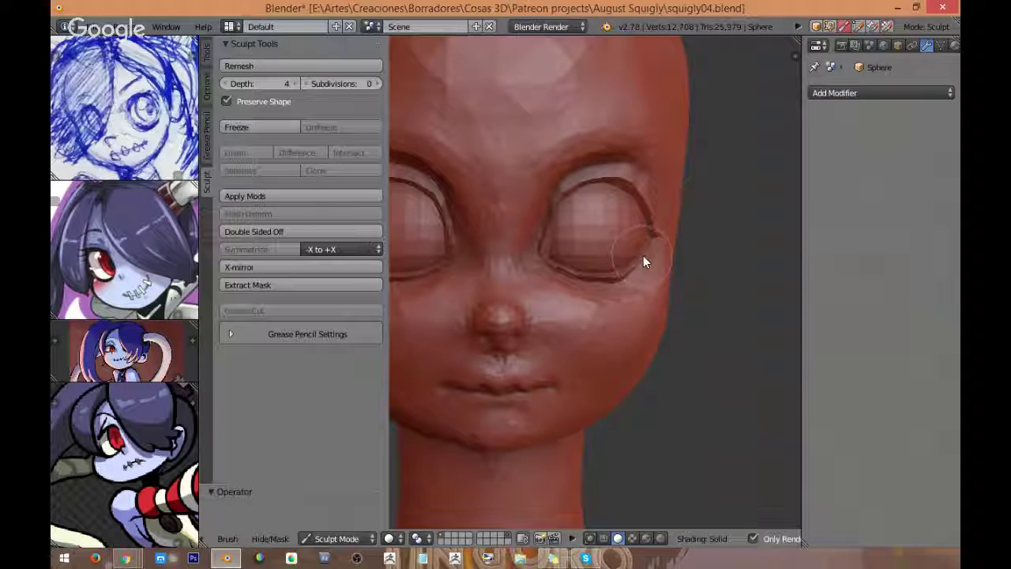
mouse_move(622, 243)
middle_mouse_down()
mouse_move(593, 242)
mouse_move(632, 264)
mouse_move(611, 268)
mouse_move(591, 244)
middle_mouse_up()
scroll(654, 214, "up", 5)
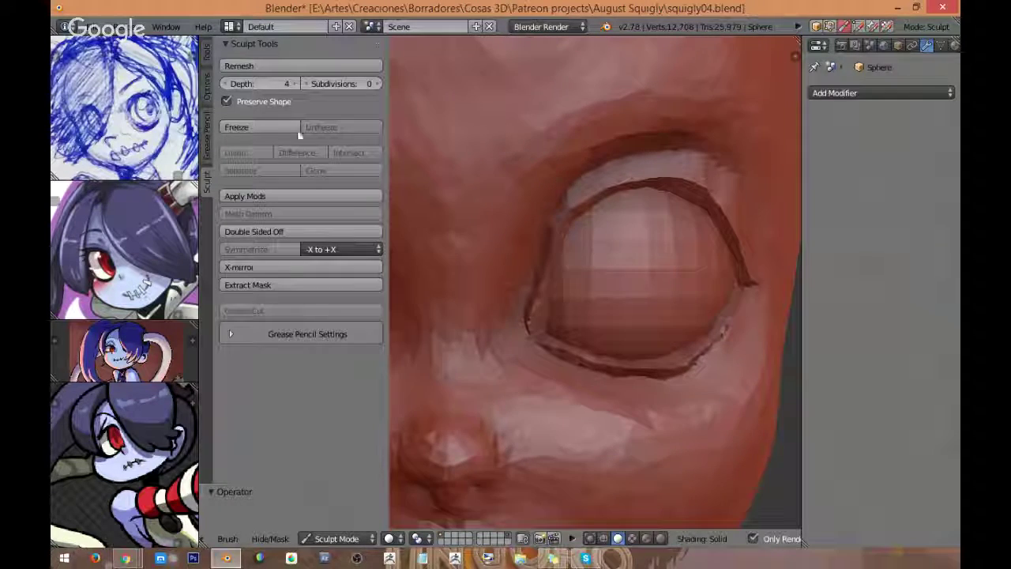
Step: Switch to the Grab brush with a 64 px radius and undo the last change
left_click(211, 52)
left_click(295, 106)
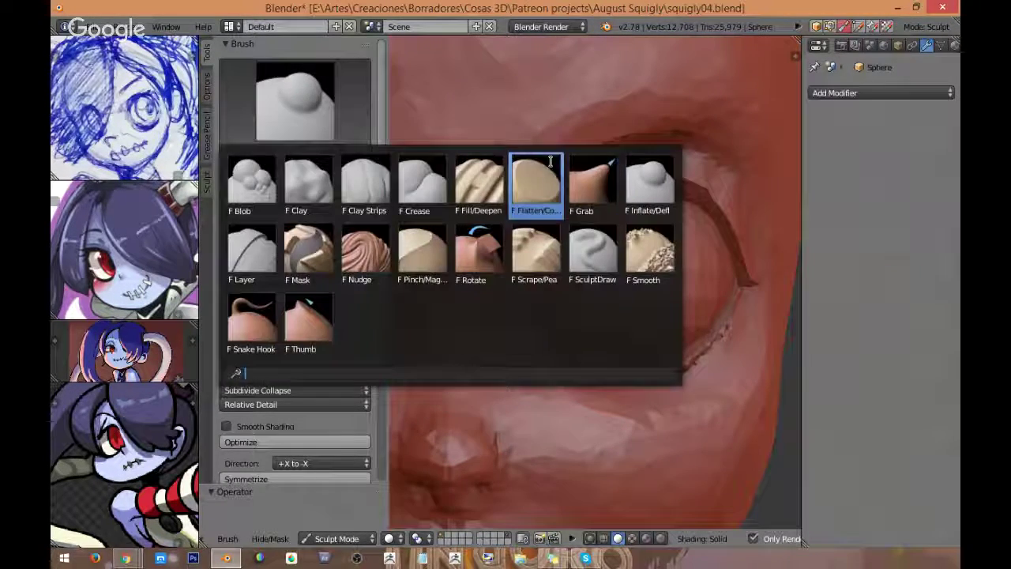
left_click(600, 184)
scroll(574, 258, "down", 2)
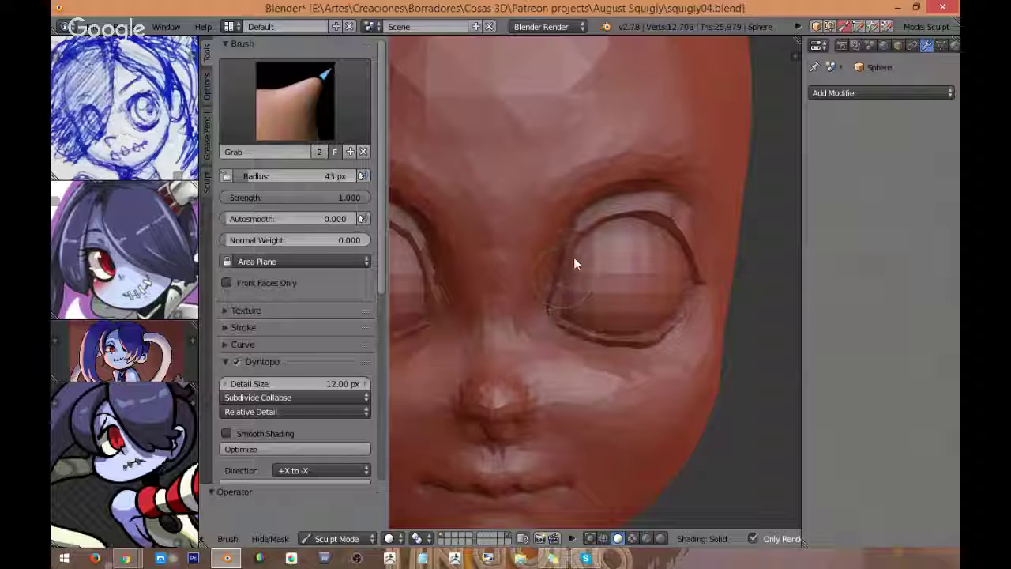
key("f")
left_click(615, 265)
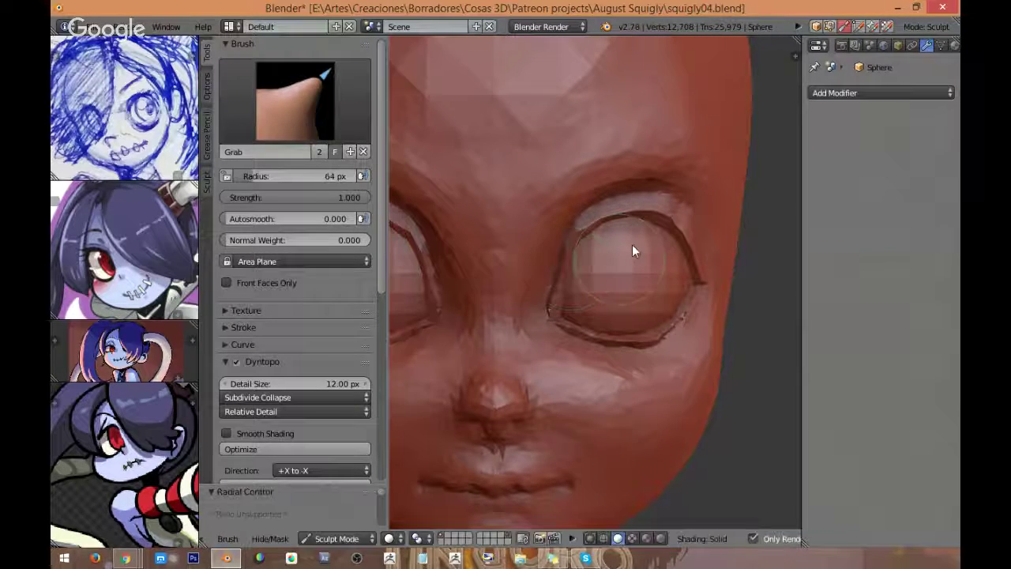
mouse_move(693, 205)
middle_mouse_down()
mouse_move(659, 234)
mouse_move(658, 330)
mouse_move(683, 313)
mouse_move(688, 337)
mouse_move(712, 311)
mouse_move(644, 248)
mouse_move(576, 328)
mouse_move(594, 295)
mouse_move(570, 276)
mouse_move(577, 292)
mouse_move(442, 297)
middle_mouse_up()
key("ctrl+z")
Step: Switch to the Clay Strips brush and examine the gap along the lower eyelid
scroll(711, 298, "up", 3)
key("x")
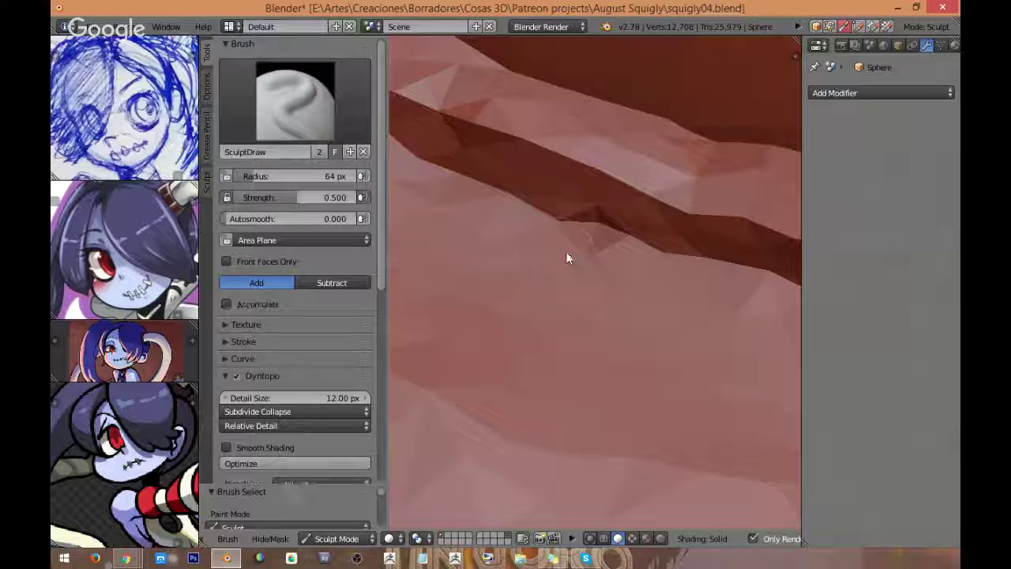
left_click(297, 126)
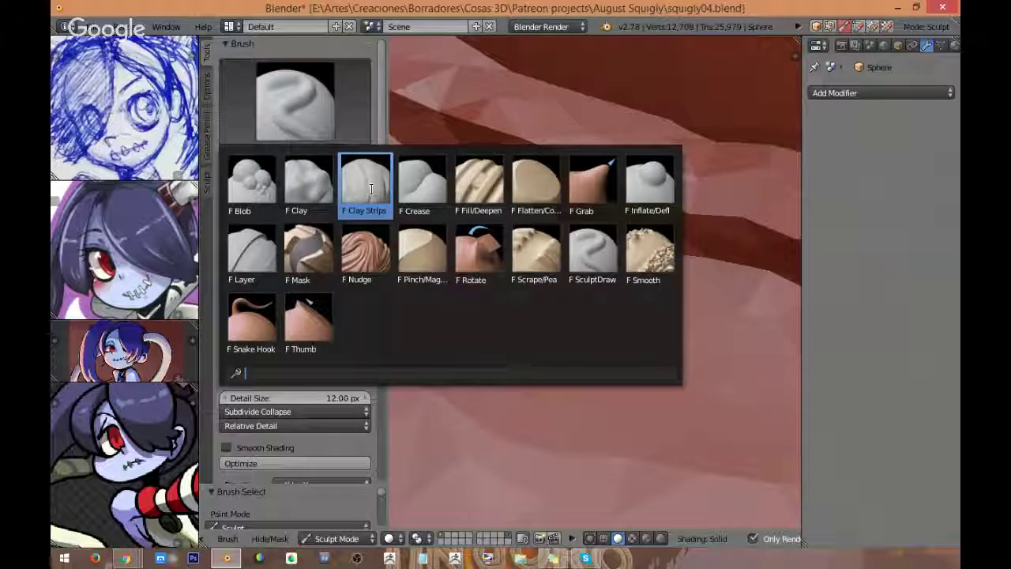
left_click(370, 189)
scroll(375, 281, "down", 4)
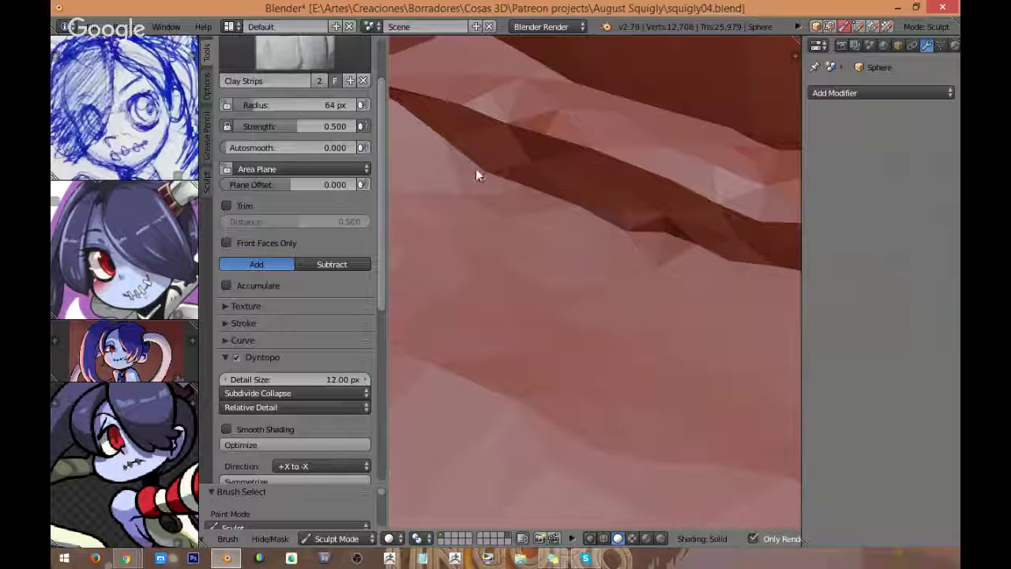
scroll(690, 257, "down", 6)
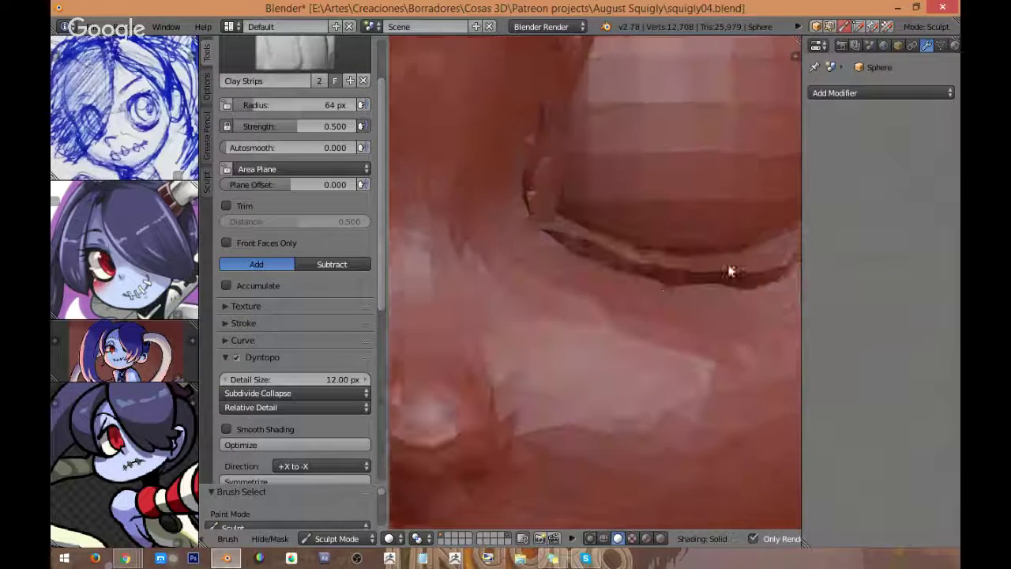
middle_click_drag(674, 292, 591, 354)
mouse_move(672, 285)
middle_mouse_down()
mouse_move(616, 332)
mouse_move(674, 297)
mouse_move(584, 292)
middle_mouse_up()
scroll(681, 267, "down", 5)
scroll(674, 298, "up", 2)
scroll(635, 304, "down", 2)
Step: Pull the fold above the upper eyelid slightly backward with the Grab brush in a side view
left_click(295, 55)
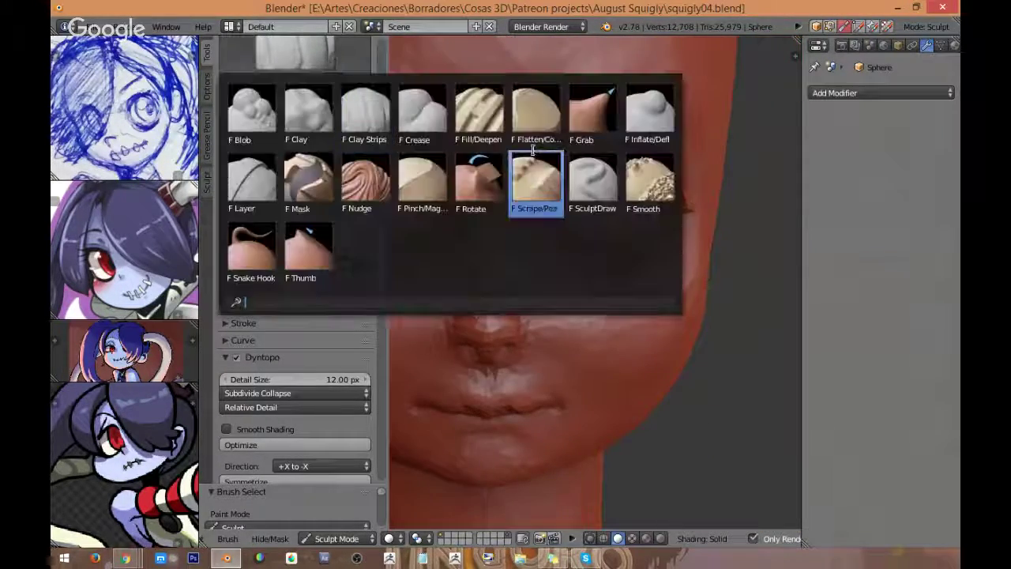
left_click(604, 121)
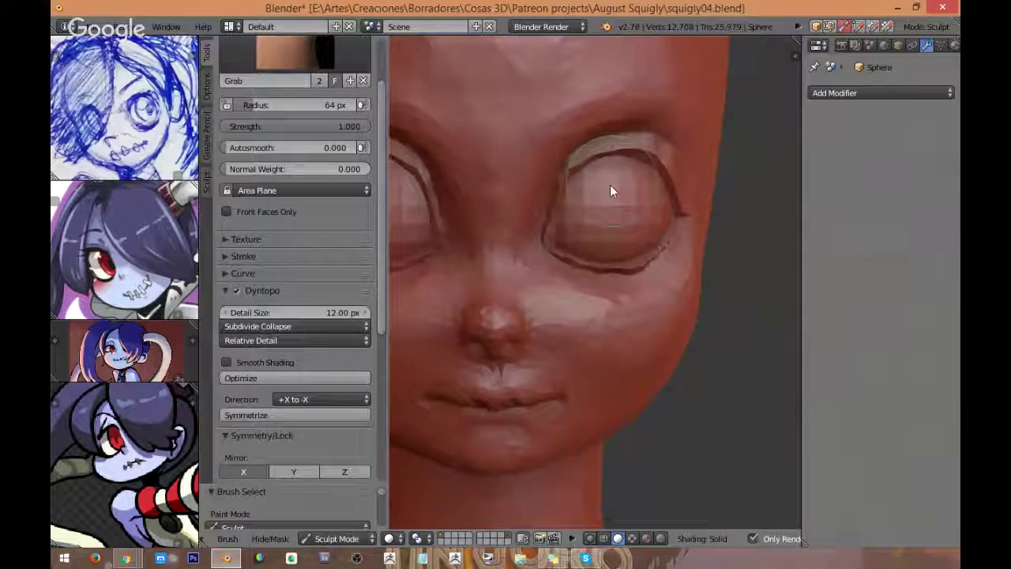
scroll(609, 184, "down", 3)
scroll(624, 198, "up", 4)
middle_click_drag(619, 182, 605, 219)
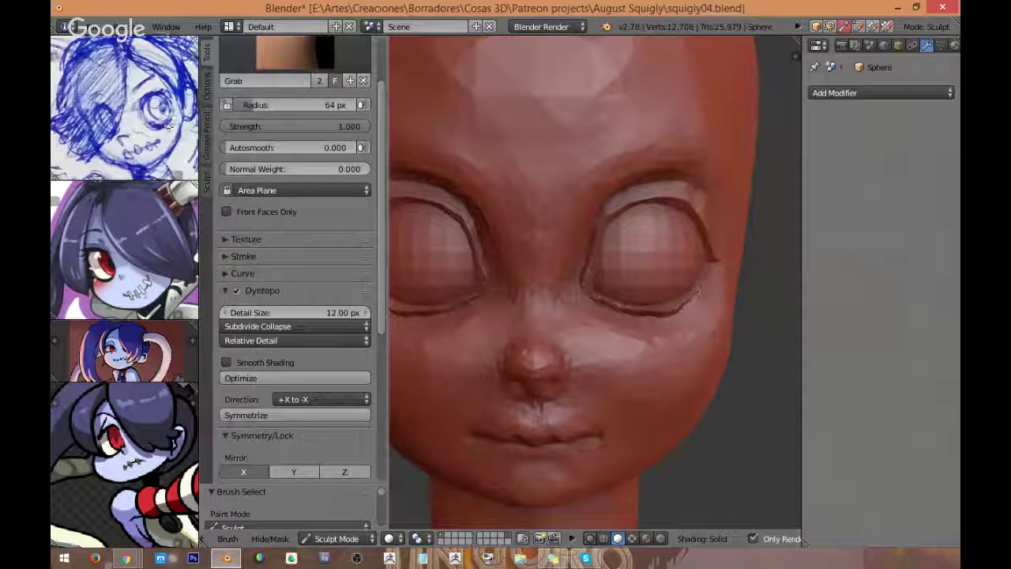
mouse_move(629, 184)
middle_mouse_down()
mouse_move(620, 165)
mouse_move(661, 139)
mouse_move(621, 210)
mouse_move(586, 204)
mouse_move(560, 232)
mouse_move(587, 187)
middle_mouse_up()
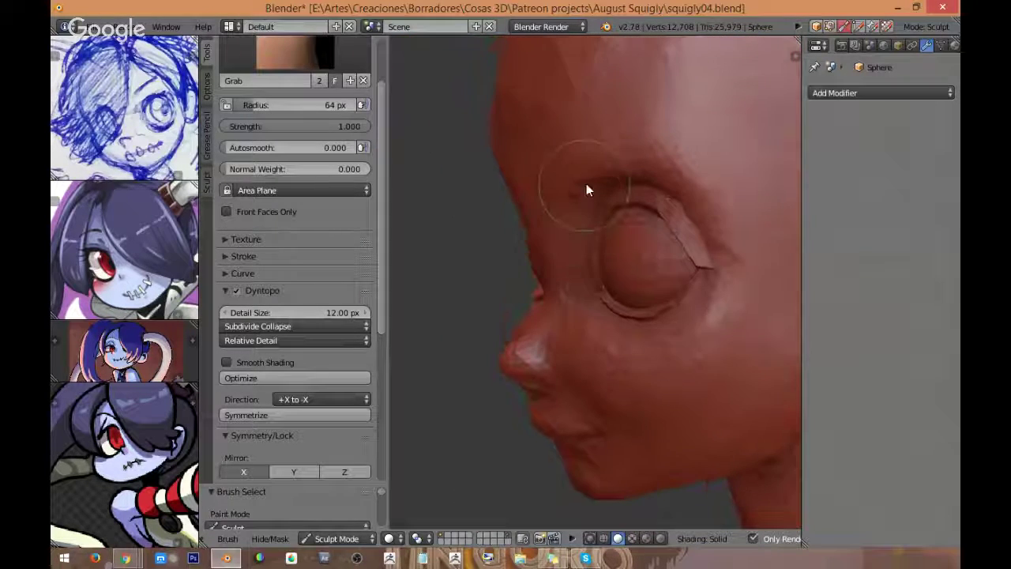
left_click_drag(614, 167, 640, 166)
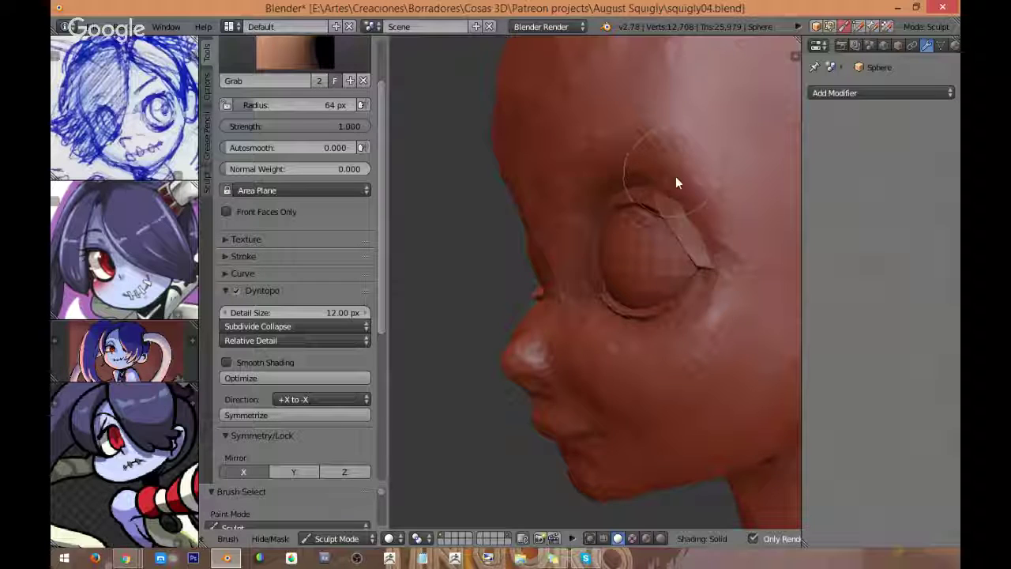
Step: Build up the inner part of the upper eyelid crease with the Clay Strips brush at a 43 px radius
mouse_move(675, 176)
middle_mouse_down()
mouse_move(568, 281)
mouse_move(576, 203)
middle_mouse_up()
scroll(674, 172, "up", 4)
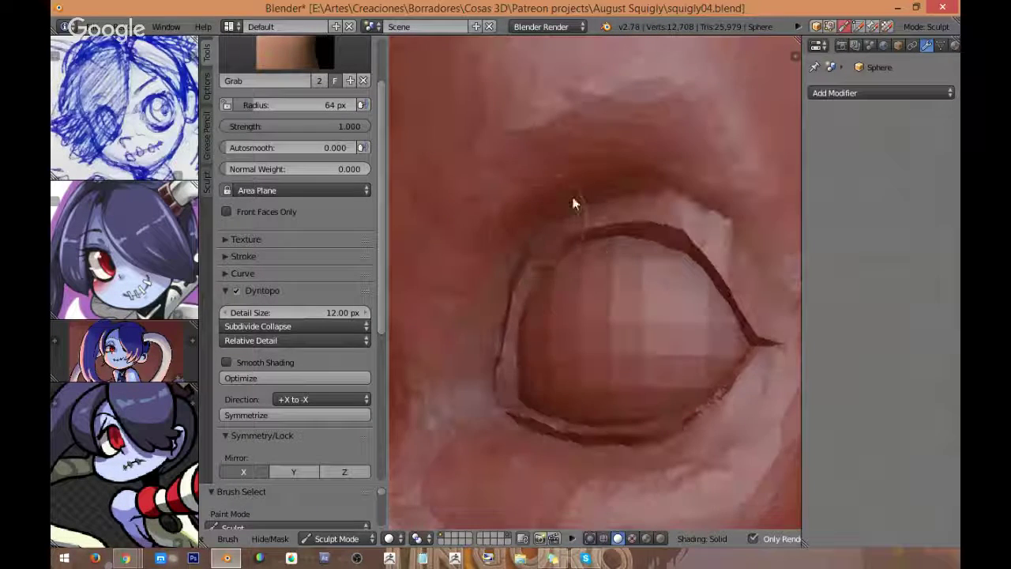
middle_click_drag(670, 187, 594, 195)
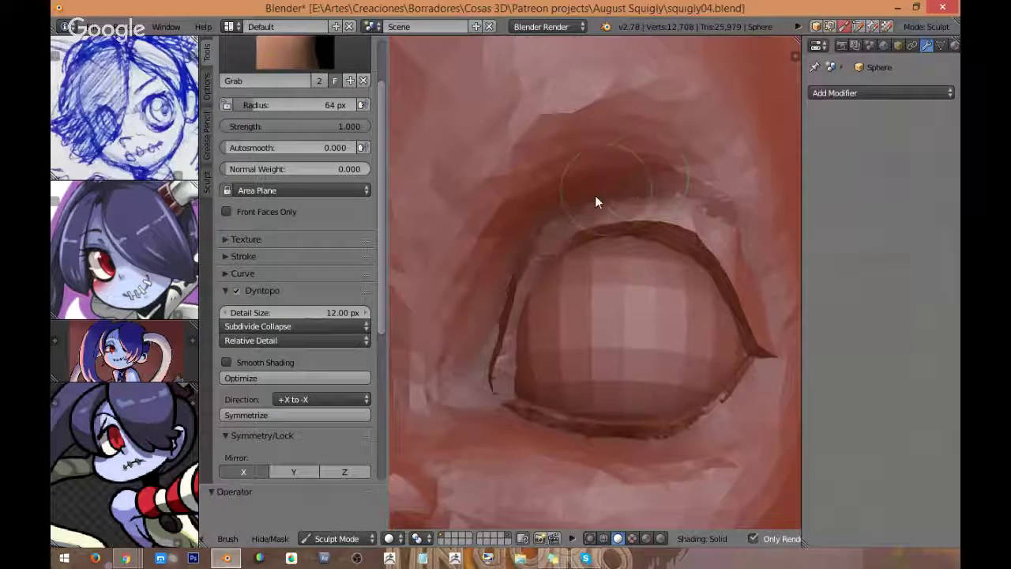
scroll(490, 192, "up", 3)
mouse_move(640, 139)
middle_mouse_down()
mouse_move(579, 202)
mouse_move(593, 214)
mouse_move(490, 170)
middle_mouse_up()
left_click(294, 53)
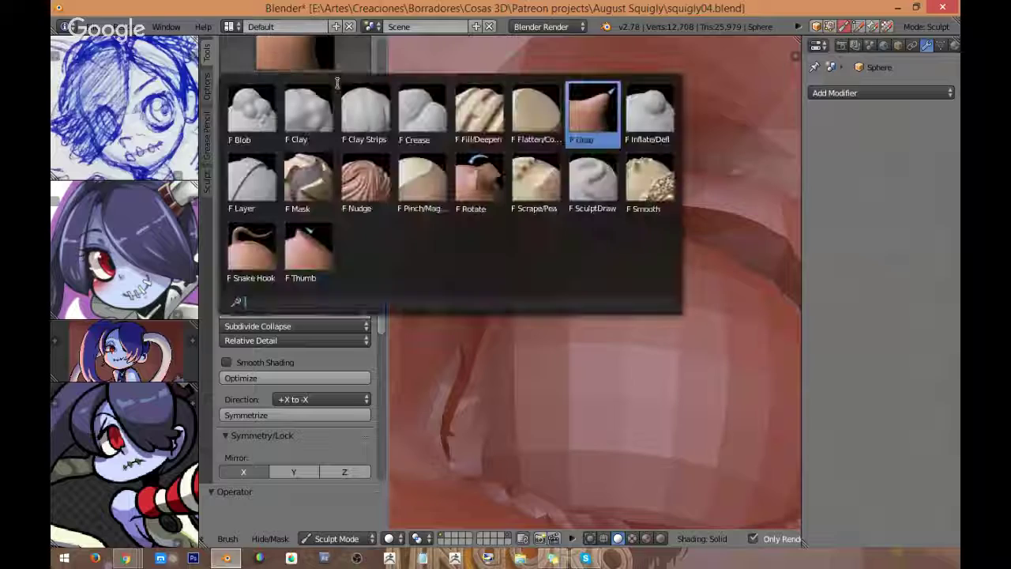
left_click(370, 117)
mouse_move(403, 123)
middle_mouse_down()
mouse_move(544, 181)
mouse_move(521, 189)
middle_mouse_up()
key("f")
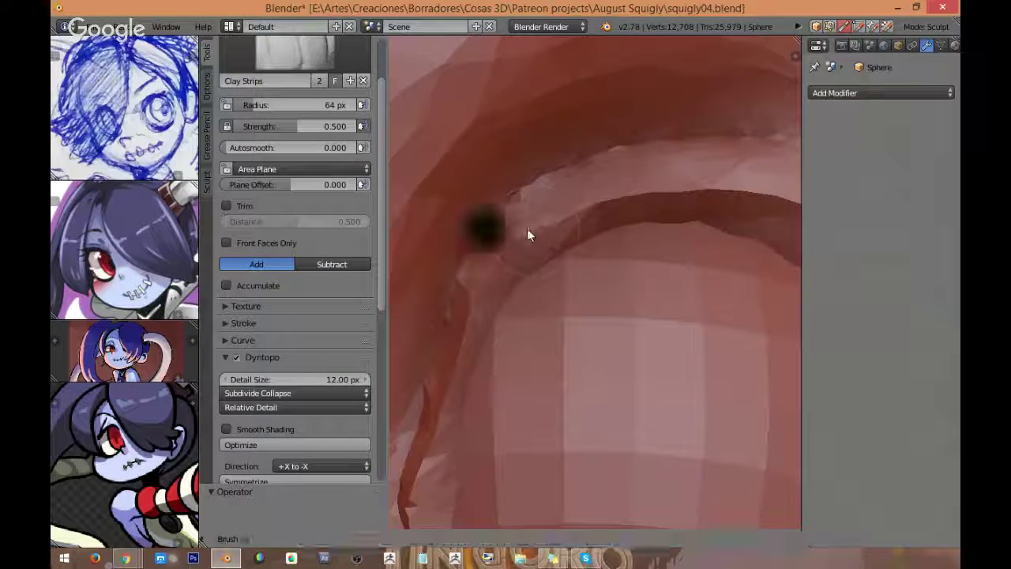
left_click(502, 213)
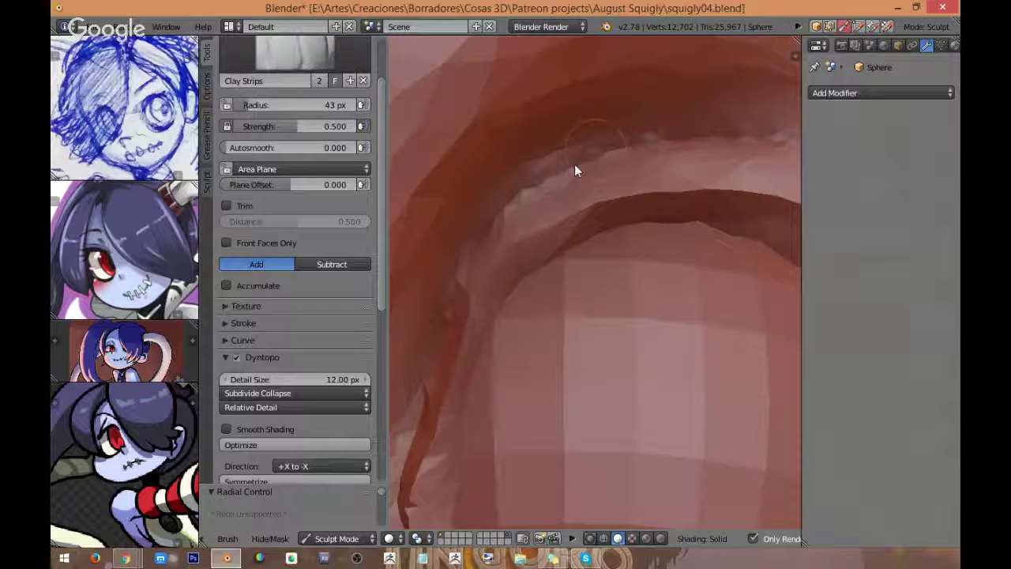
middle_click_drag(576, 169, 600, 181)
left_click_drag(600, 181, 706, 180)
Step: Continue the Clay Strips buildup along the upper eyelid crease where it bends toward the outer eye corner
mouse_move(706, 174)
middle_mouse_down()
mouse_move(620, 192)
mouse_move(535, 153)
mouse_move(571, 165)
middle_mouse_up()
middle_click_drag(681, 171, 642, 169)
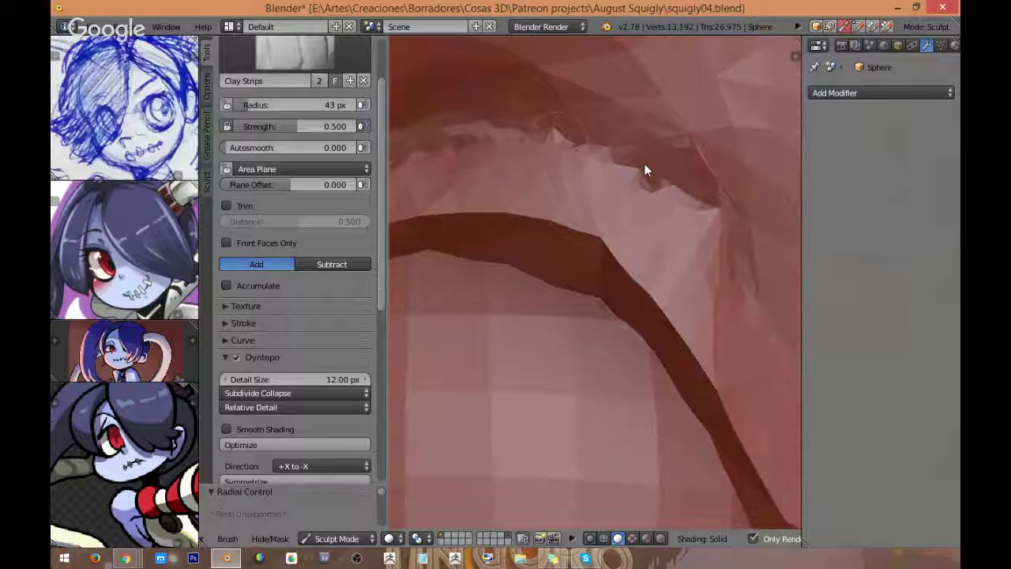
left_click_drag(642, 169, 609, 157)
middle_click_drag(609, 157, 691, 265)
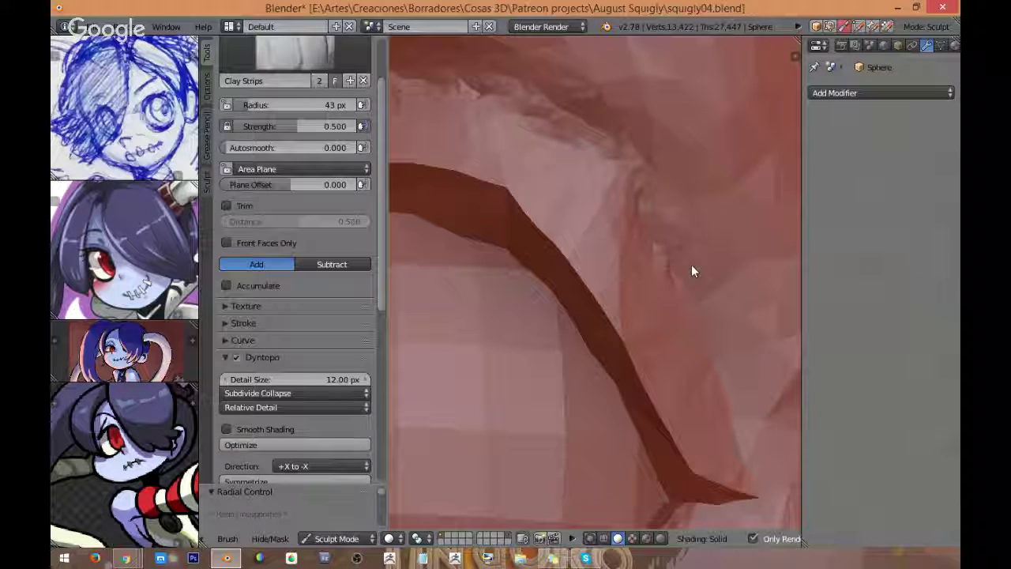
mouse_move(693, 271)
left_mouse_down()
mouse_move(651, 180)
mouse_move(643, 255)
mouse_move(634, 226)
left_mouse_up()
mouse_move(634, 226)
middle_mouse_down()
mouse_move(734, 250)
mouse_move(631, 202)
middle_mouse_up()
mouse_move(632, 201)
left_mouse_down()
mouse_move(738, 383)
mouse_move(606, 172)
mouse_move(621, 204)
left_mouse_up()
Step: Add clay strips down the outer side of the eyelid fold to just above the outer eye corner
scroll(697, 237, "up", 5)
middle_click_drag(742, 206, 639, 160)
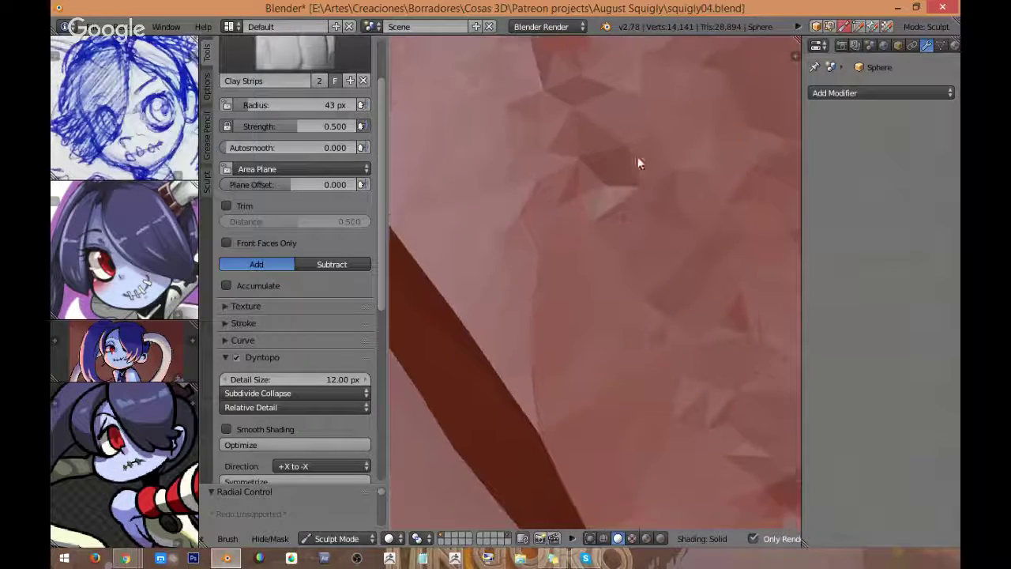
scroll(639, 161, "down", 2)
left_click_drag(571, 170, 721, 394)
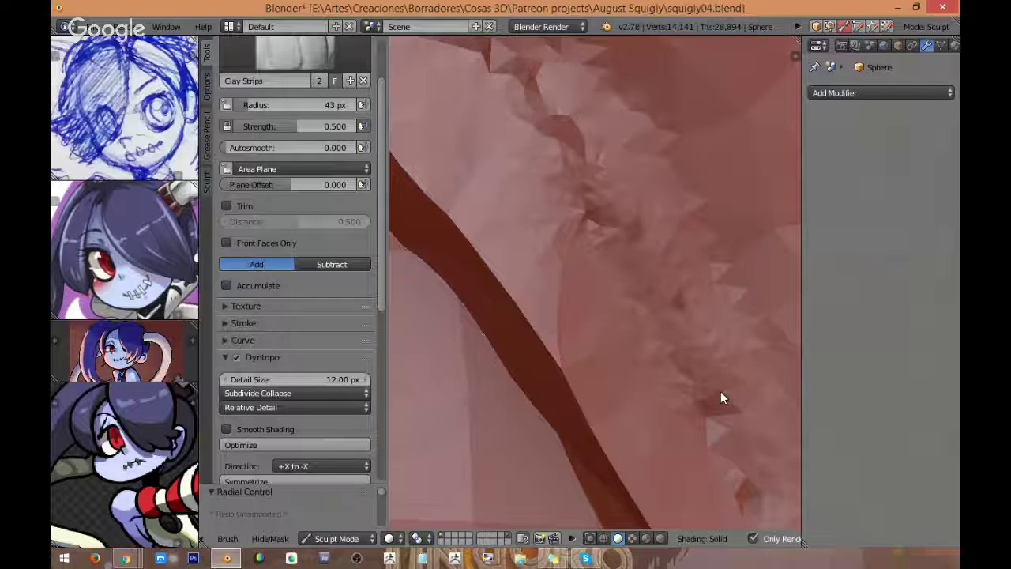
middle_click_drag(696, 342, 638, 231, "shift")
left_click_drag(638, 229, 687, 387)
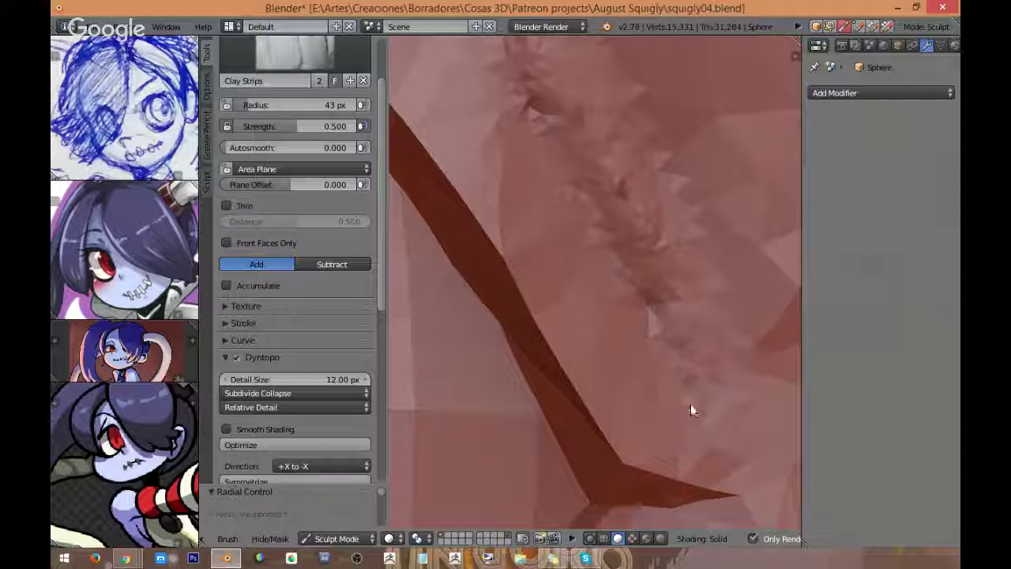
mouse_move(690, 404)
middle_mouse_down()
mouse_move(627, 239)
mouse_move(648, 222)
middle_mouse_up()
left_click_drag(648, 222, 587, 185)
Step: Add clay strips along the top of the upper eyelid crease, working from the outer bend toward the inner side
middle_click_drag(587, 185, 663, 221, "shift")
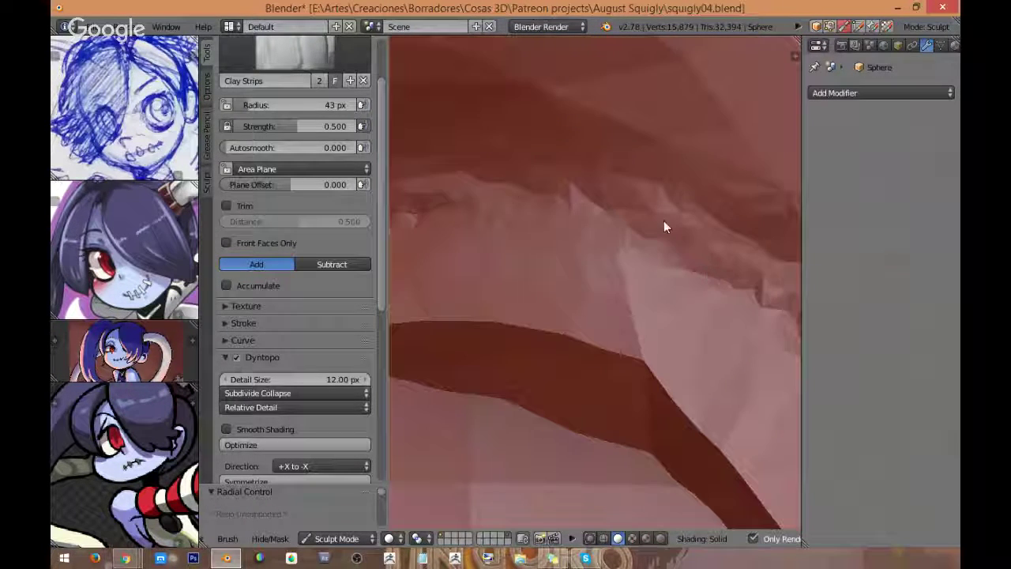
left_click_drag(583, 189, 507, 207)
middle_click_drag(605, 215, 688, 185)
left_click_drag(552, 179, 458, 199)
mouse_move(529, 221)
middle_mouse_down()
mouse_move(581, 222)
mouse_move(638, 150)
middle_mouse_up()
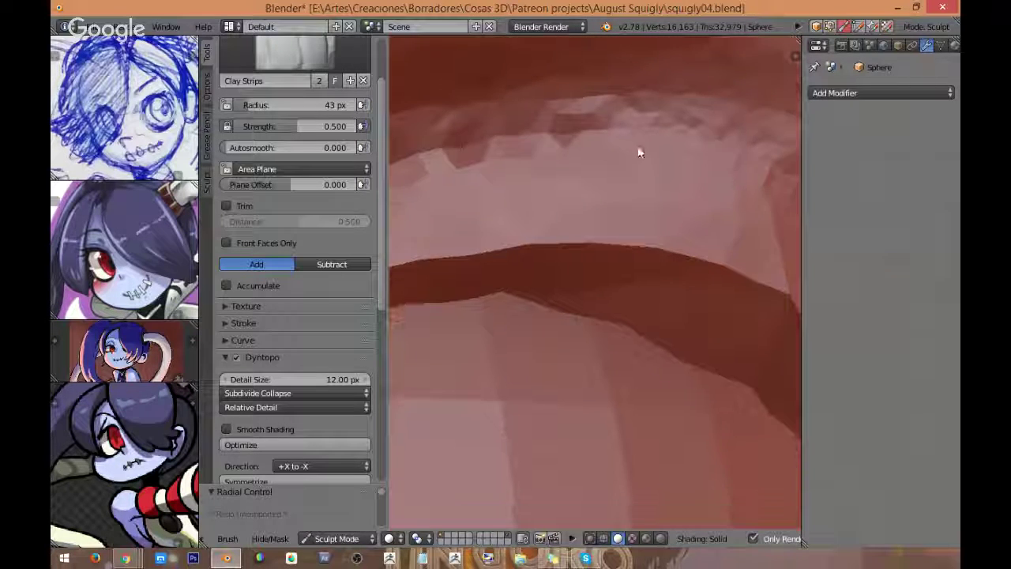
left_click_drag(640, 153, 564, 135)
middle_click_drag(564, 135, 677, 147)
left_click_drag(605, 126, 500, 169)
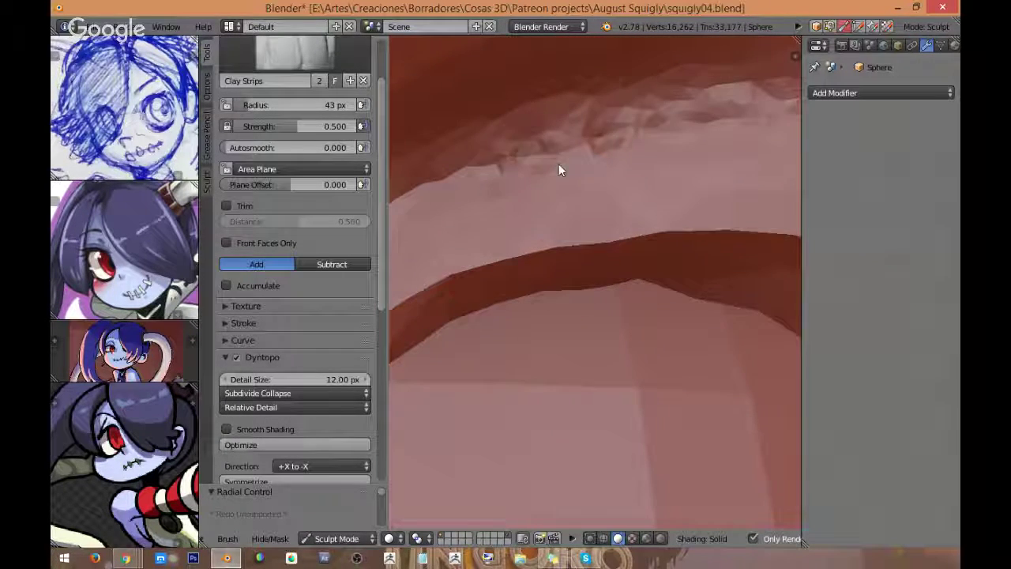
Step: Continue the Clay Strips buildup around the inner bend of the upper eyelid crease
mouse_move(558, 164)
middle_mouse_down()
mouse_move(662, 150)
mouse_move(668, 136)
middle_mouse_up()
left_click_drag(553, 131, 442, 188)
middle_click_drag(539, 146, 619, 135)
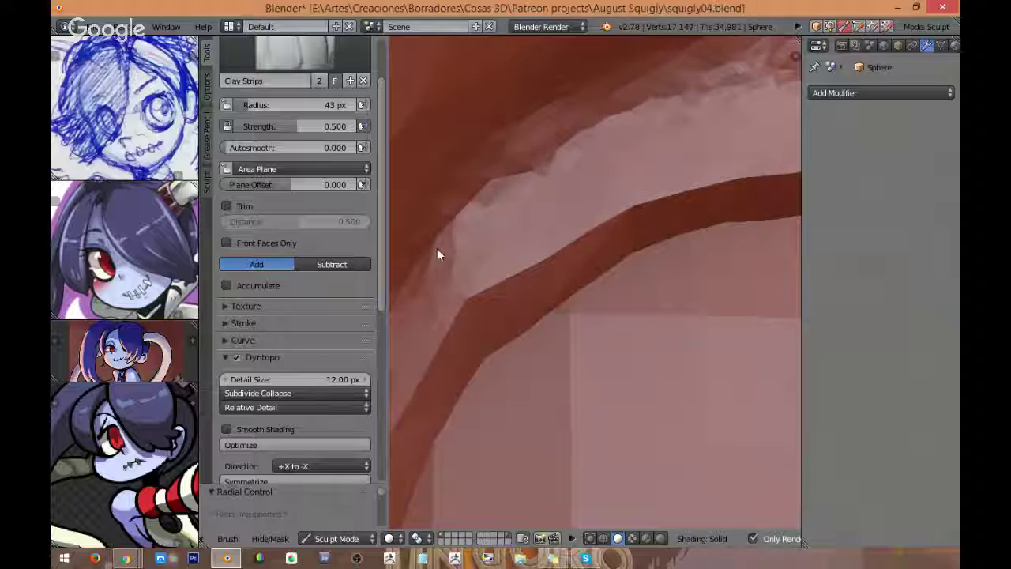
left_click_drag(436, 248, 433, 259)
scroll(475, 250, "down", 3)
scroll(496, 272, "up", 3)
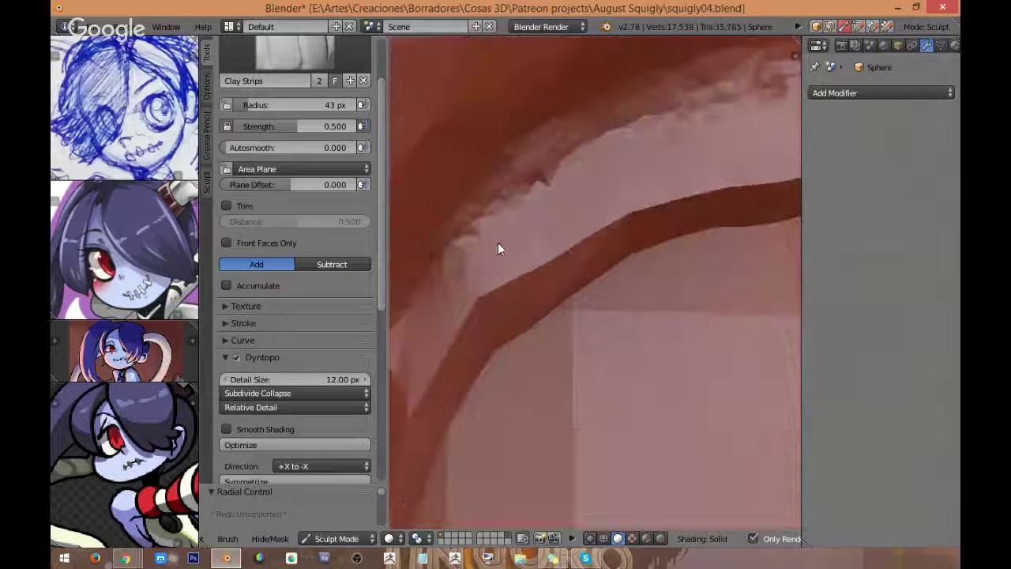
middle_click_drag(428, 309, 512, 254, "shift")
scroll(513, 253, "up", 1)
left_click_drag(496, 200, 436, 301)
middle_click_drag(497, 209, 574, 118, "shift")
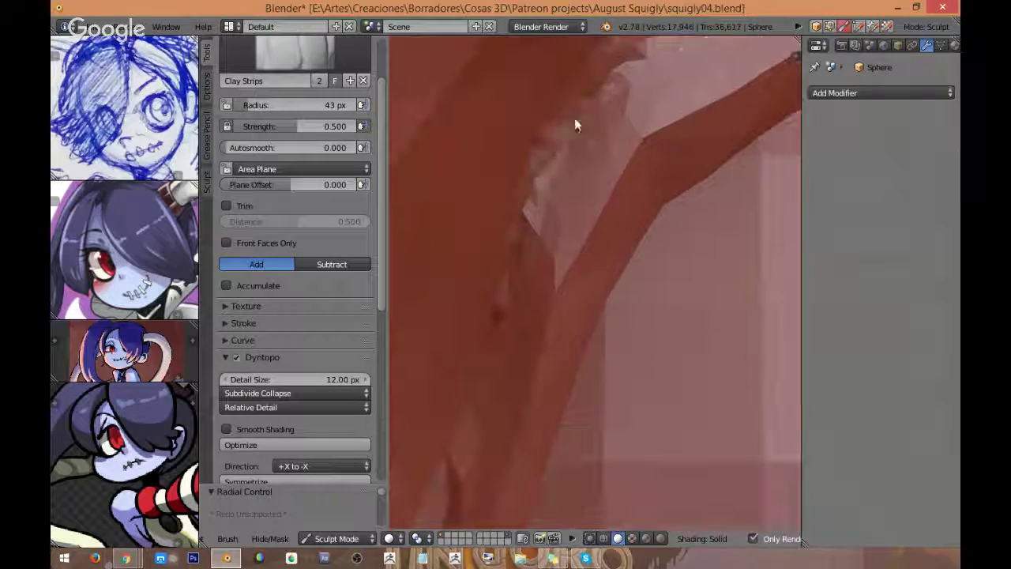
Step: Build up clay strips down the inner side of the eye opening toward the inner eye corner
left_click_drag(531, 203, 465, 394)
middle_click_drag(508, 249, 548, 148, "shift")
left_click_drag(541, 170, 503, 282)
middle_click_drag(502, 316, 544, 185, "shift")
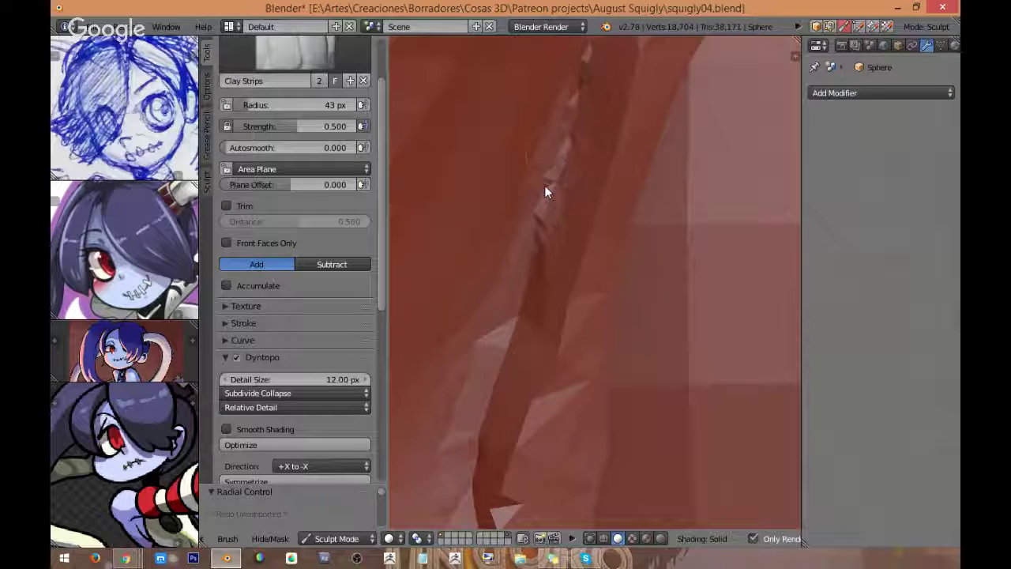
left_click_drag(544, 185, 480, 398)
mouse_move(480, 398)
middle_mouse_down("shift")
mouse_move(582, 132)
mouse_move(541, 270)
middle_mouse_up("shift")
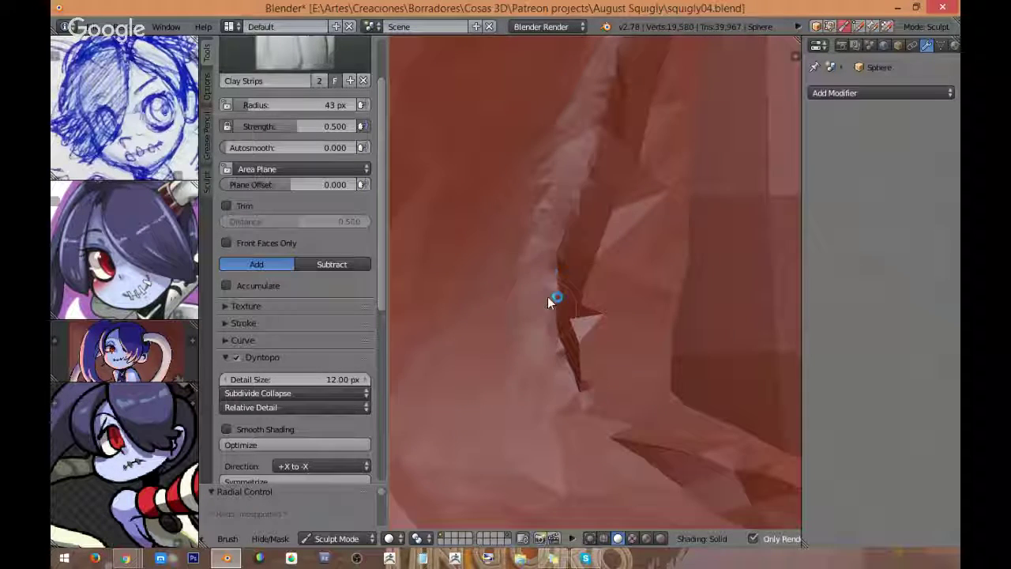
Step: Thicken and even out the eyelid edge just above the inner eye corner with repeated strokes
left_click_drag(563, 218, 552, 316)
scroll(587, 245, "down", 3)
scroll(591, 243, "up", 2)
left_click_drag(615, 156, 546, 305)
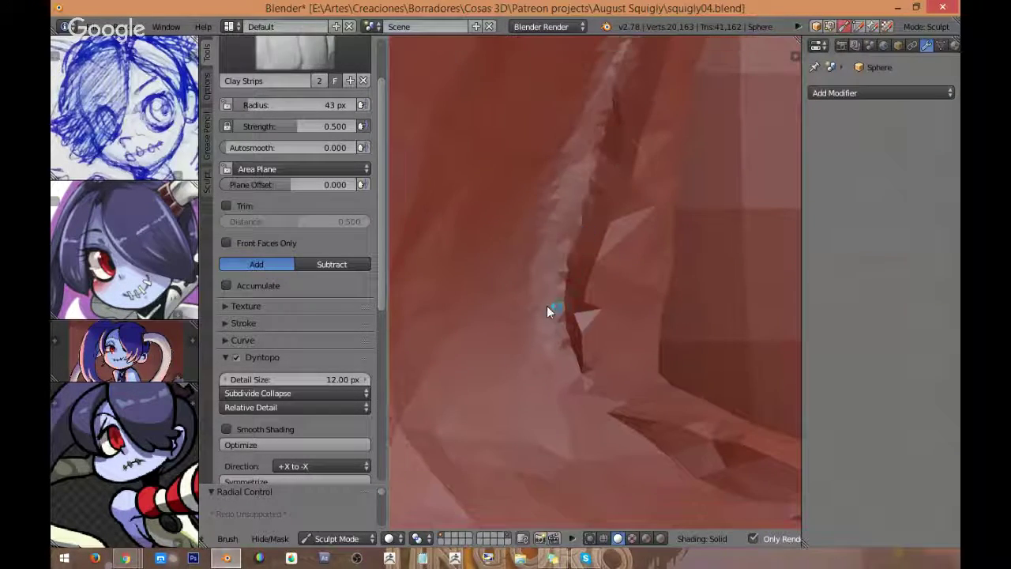
middle_click_drag(608, 82, 534, 281, "shift")
left_click_drag(583, 96, 542, 298)
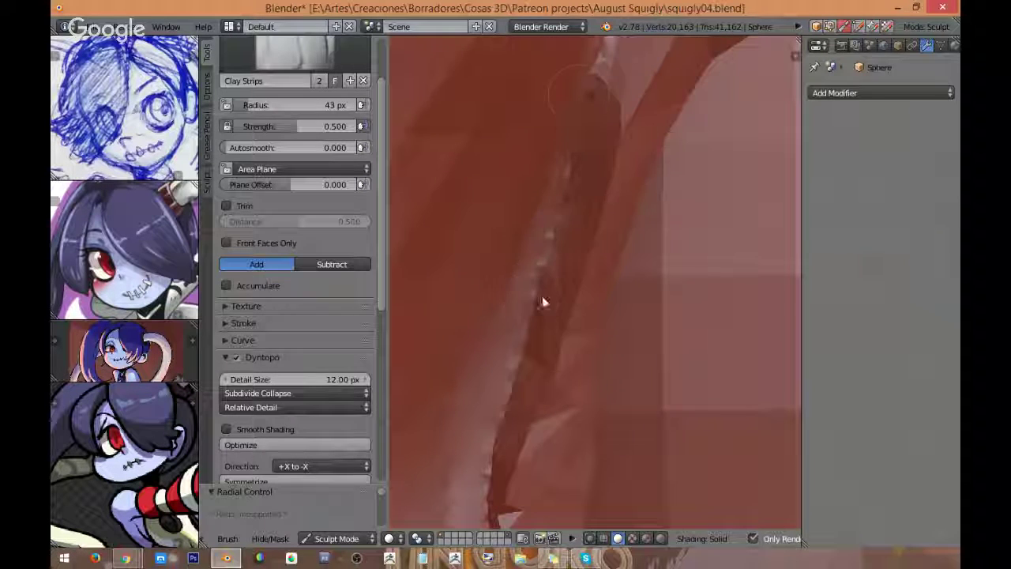
Step: Try another Clay Strips stroke on the inner bend of the upper eyelid crease
middle_click_drag(557, 187, 528, 265, "shift")
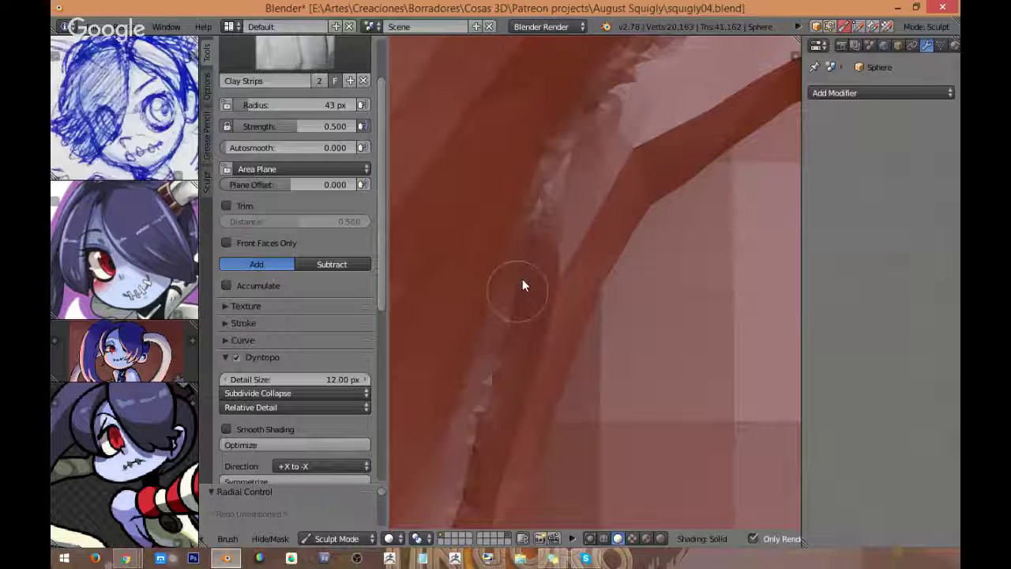
middle_click_drag(560, 165, 501, 287, "shift")
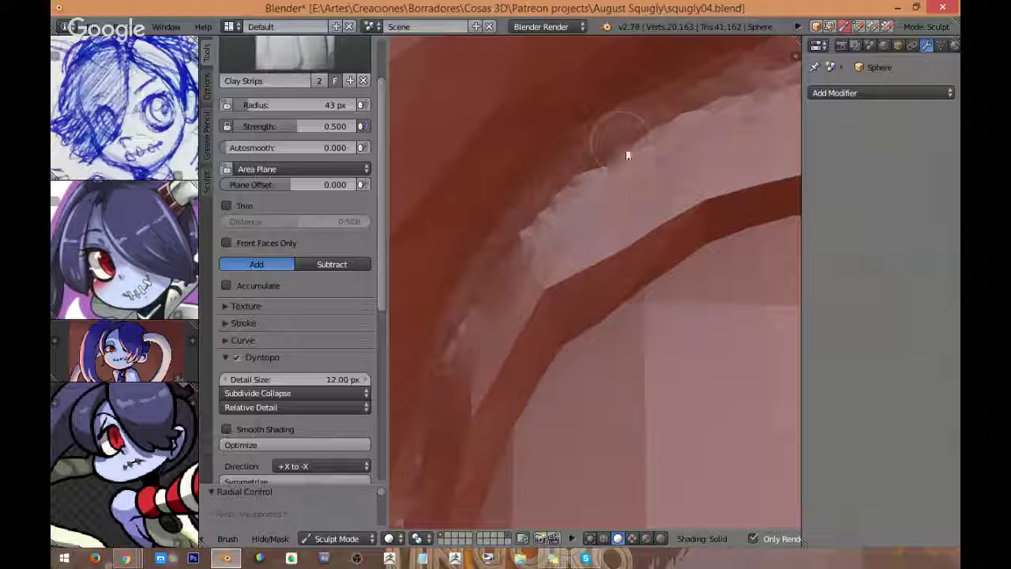
scroll(575, 230, "down", 4)
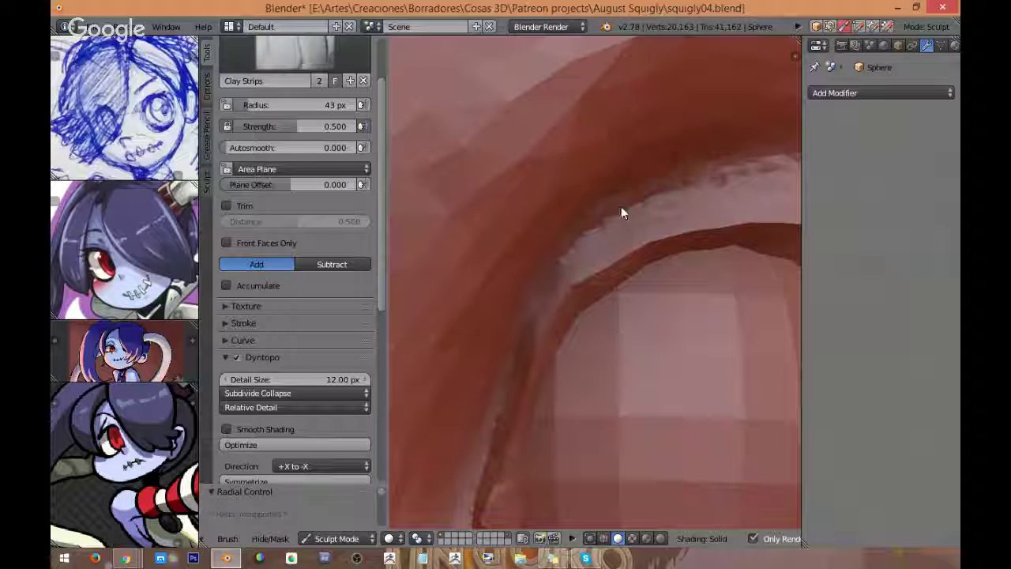
left_click_drag(539, 290, 524, 347)
key("ctrl+z")
scroll(570, 264, "up", 1)
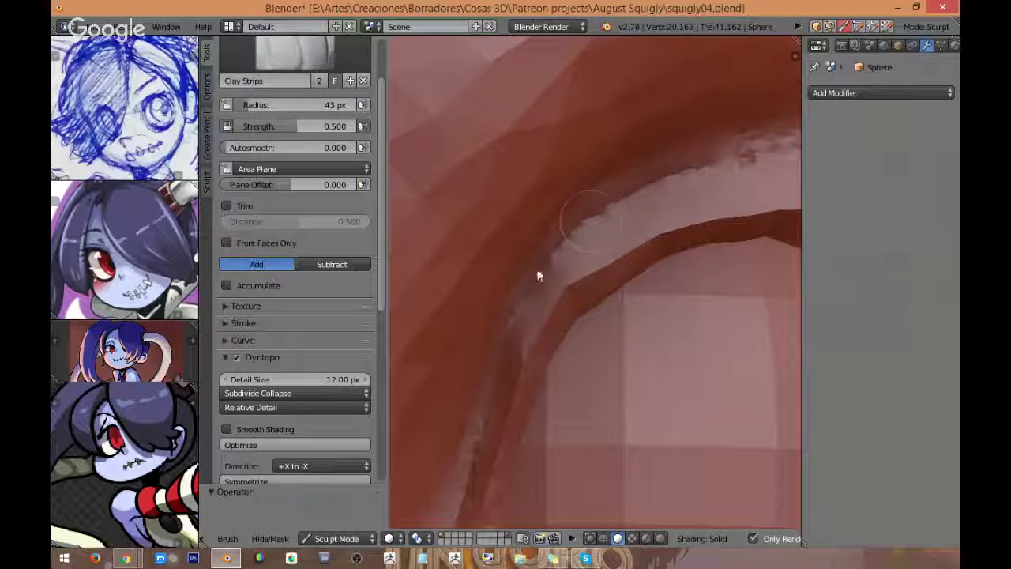
Step: Set the Clay Strips strength to 0.933 and try the Scrape/Peaks brush on the inner bend of the upper eyelid crease
left_click_drag(244, 127, 302, 126)
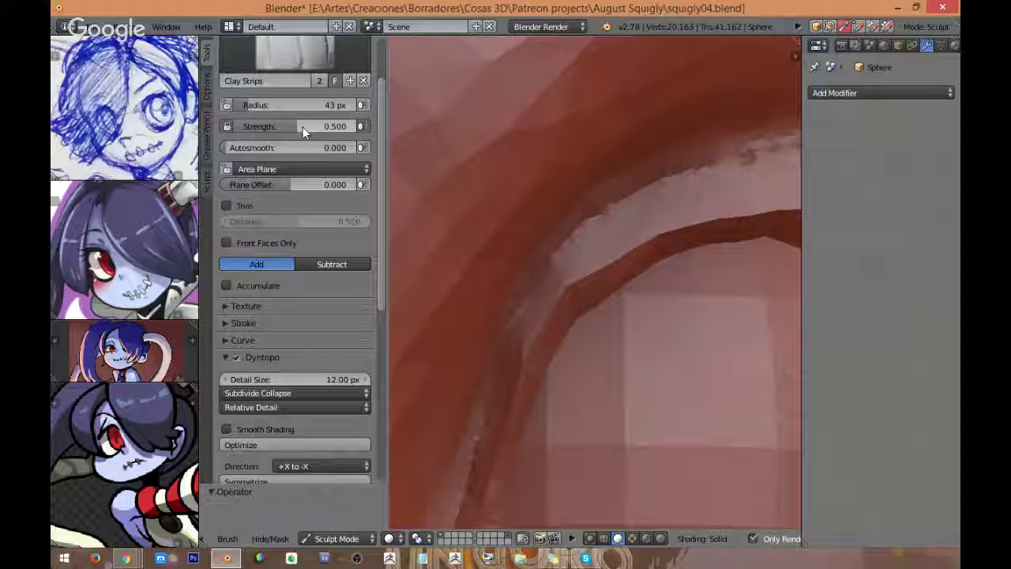
scroll(486, 219, "up", 2)
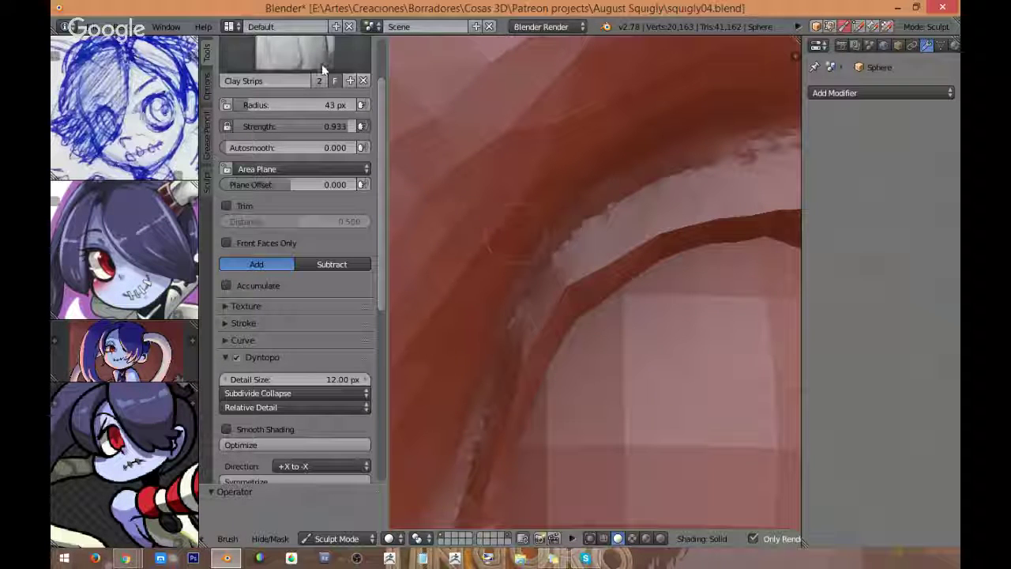
key("space")
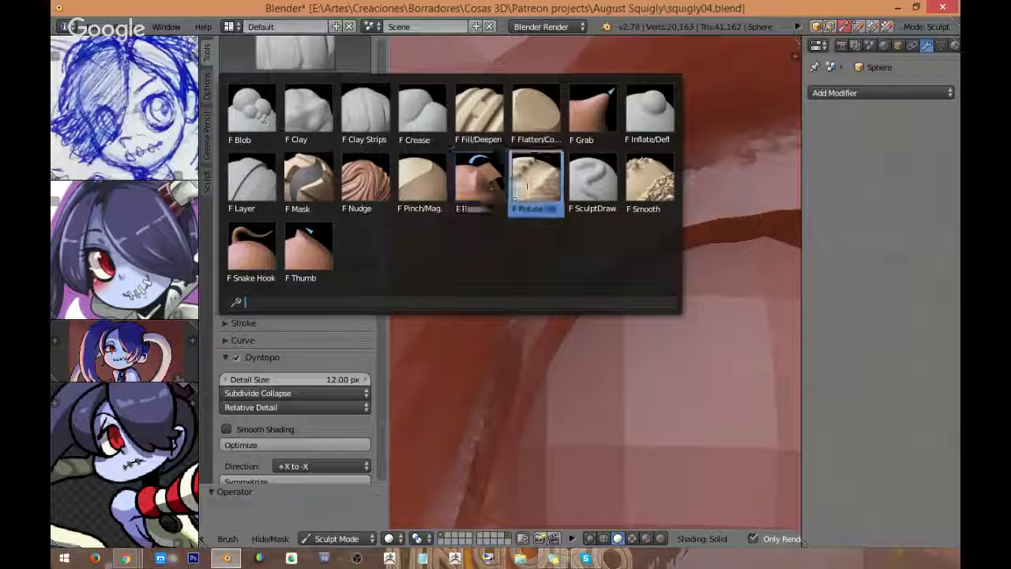
left_click(535, 183)
mouse_move(544, 271)
left_mouse_down()
mouse_move(591, 226)
mouse_move(566, 213)
mouse_move(569, 250)
mouse_move(511, 318)
mouse_move(563, 252)
mouse_move(538, 269)
left_mouse_up()
scroll(565, 241, "up", 1)
scroll(424, 315, "down", 4)
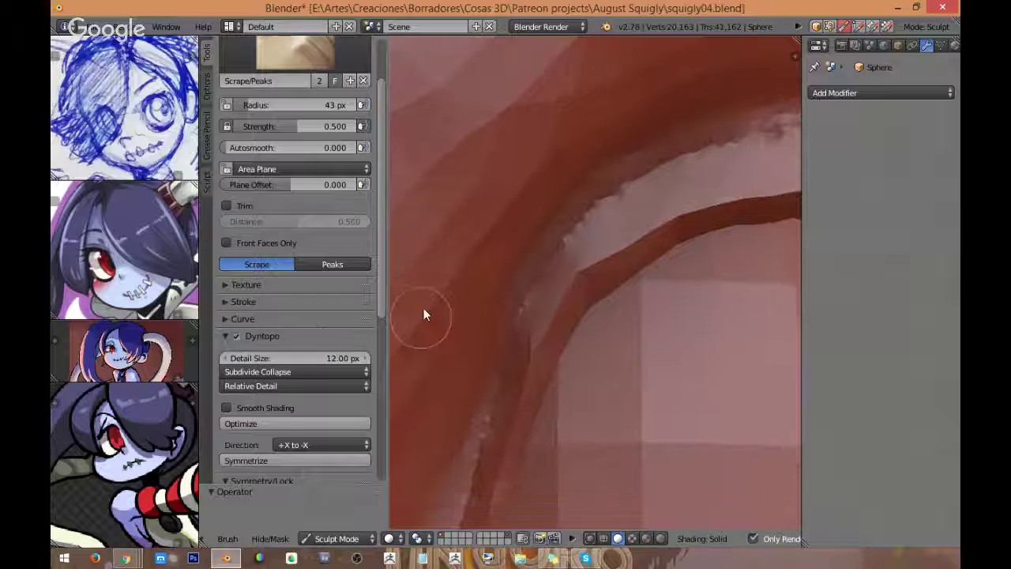
Step: Return to the Clay Strips brush and build up the outer part of the lower eyelid edge
scroll(490, 319, "down", 2)
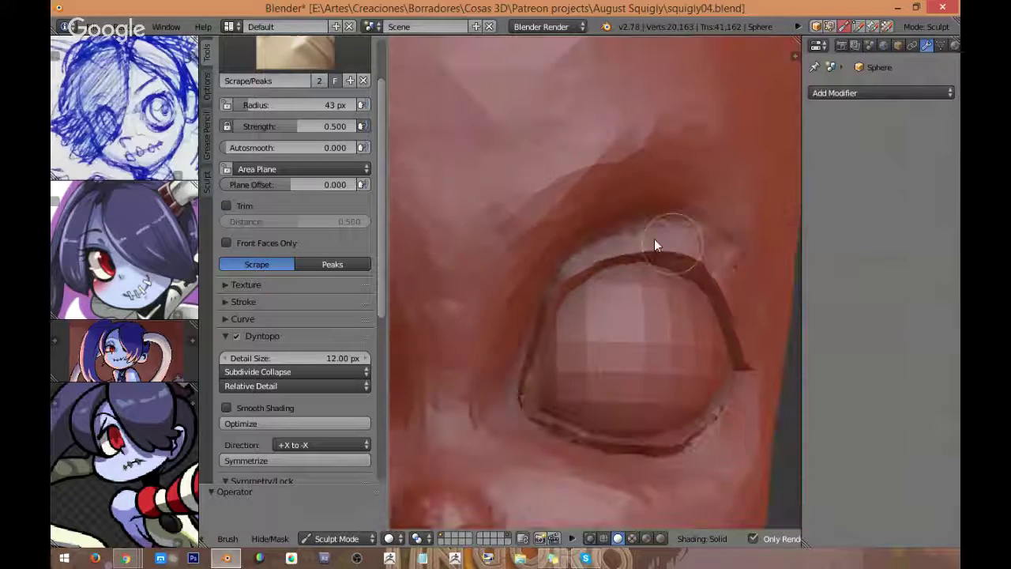
mouse_move(654, 239)
middle_mouse_down()
mouse_move(666, 196)
mouse_move(701, 170)
mouse_move(727, 180)
mouse_move(673, 157)
middle_mouse_up()
scroll(666, 196, "up", 2)
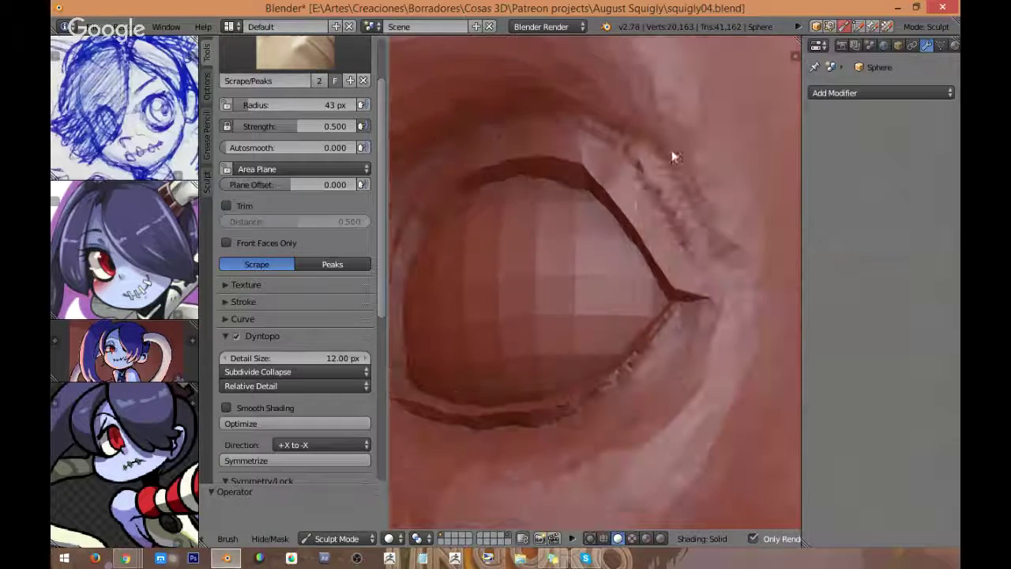
mouse_move(657, 331)
middle_mouse_down()
mouse_move(666, 361)
mouse_move(668, 293)
mouse_move(629, 263)
mouse_move(557, 247)
middle_mouse_up()
scroll(670, 294, "up", 4)
key("space")
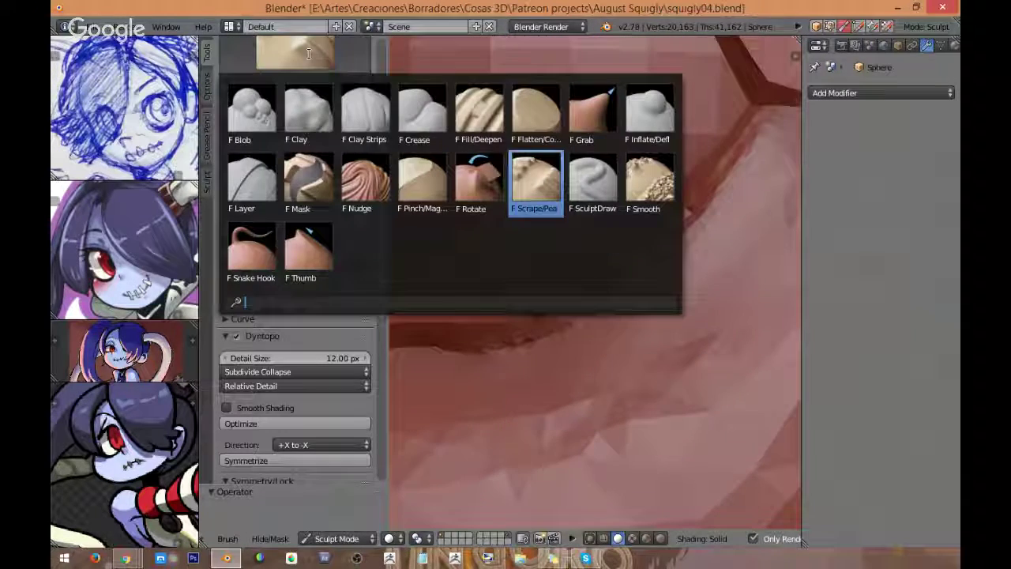
left_click(405, 125)
scroll(631, 257, "up", 3)
middle_click_drag(631, 257, 678, 222)
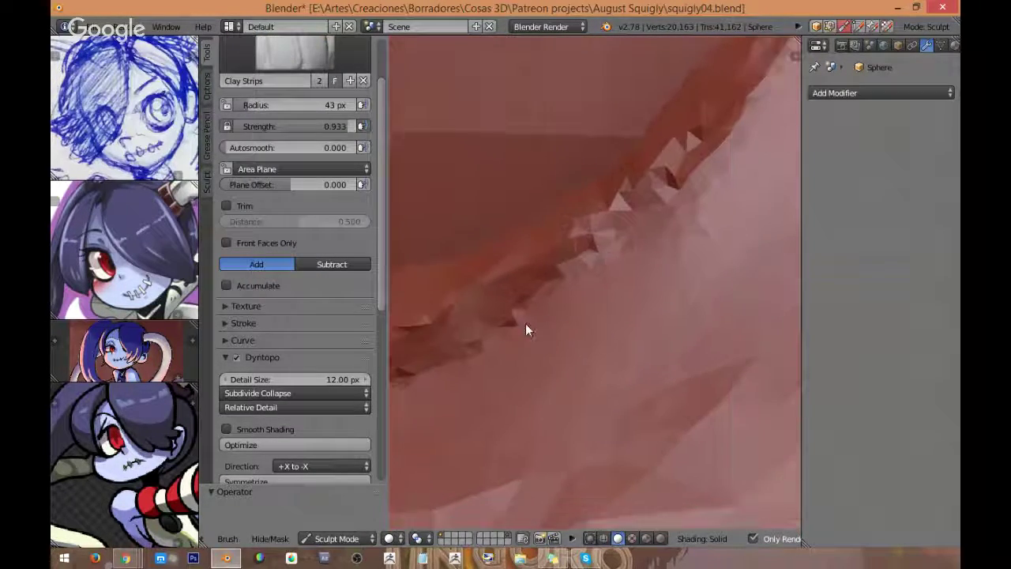
left_click_drag(571, 280, 660, 217)
middle_click_drag(660, 216, 536, 297, "shift")
left_click_drag(536, 297, 589, 227)
middle_click_drag(589, 228, 475, 347, "shift")
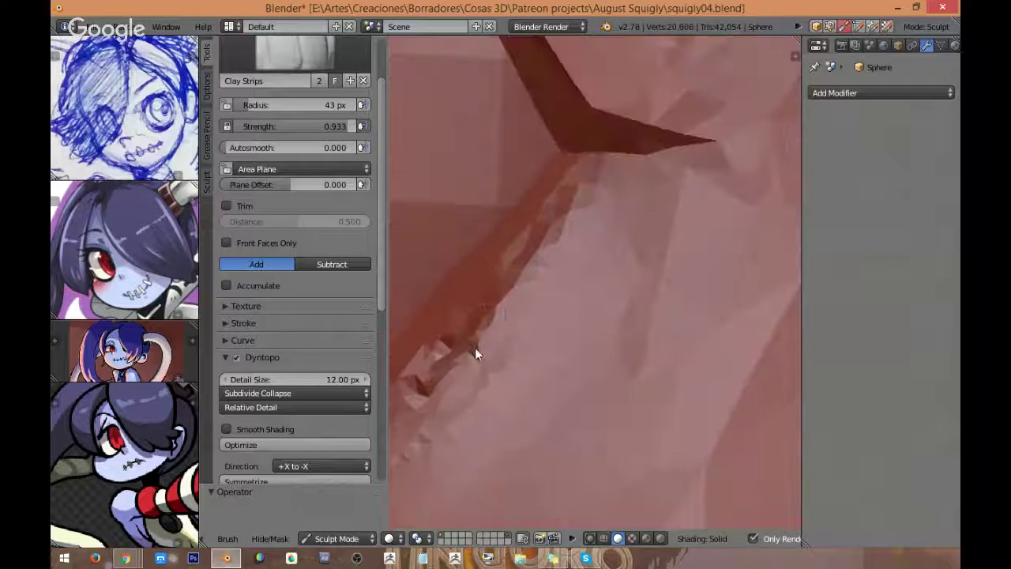
Step: Extend the Clay Strips buildup from below the outer eye corner toward the middle of the lower eyelid
left_click_drag(534, 281, 620, 170)
middle_click_drag(620, 170, 692, 170)
left_click_drag(603, 283, 452, 356)
middle_click_drag(452, 357, 683, 219)
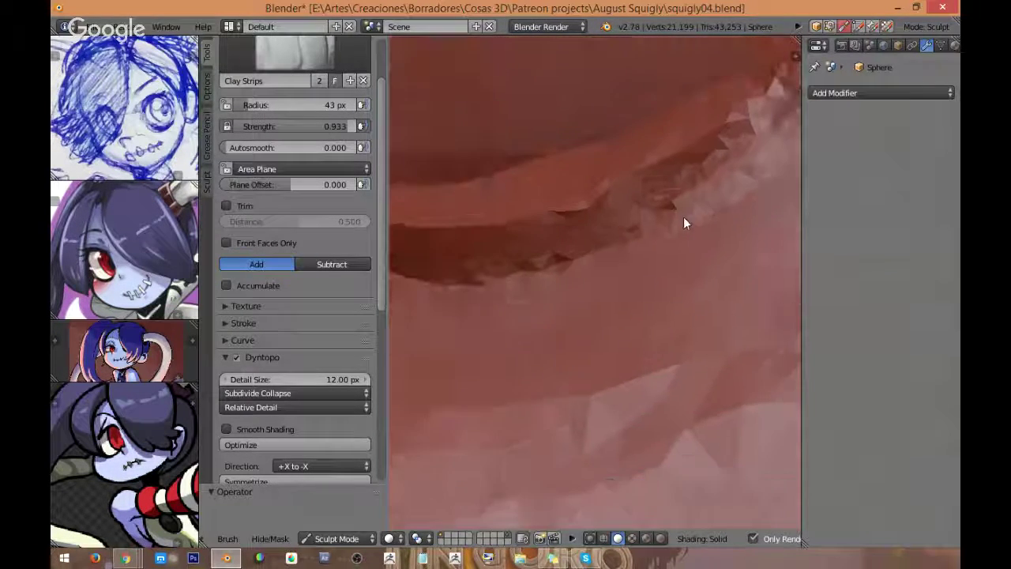
left_click_drag(527, 277, 677, 203)
mouse_move(677, 203)
middle_mouse_down()
mouse_move(585, 249)
mouse_move(559, 241)
middle_mouse_up()
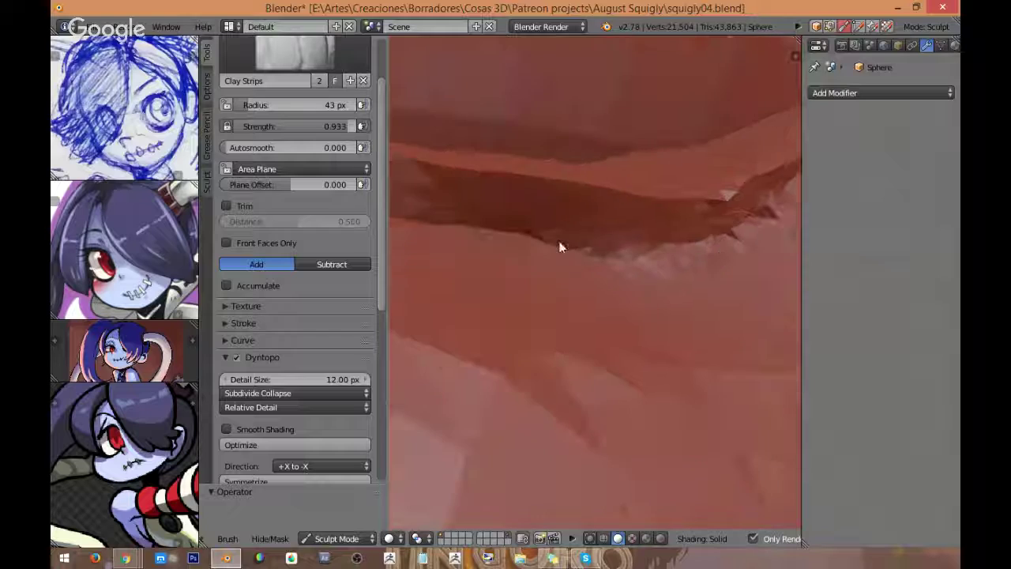
Step: Add clay strips along the inner half of the lower eyelid edge up to the inner eye corner
left_click_drag(629, 257, 468, 238)
middle_click_drag(468, 239, 706, 289)
left_click_drag(706, 289, 460, 251)
middle_click_drag(461, 251, 695, 309)
left_click_drag(631, 286, 505, 235)
middle_click_drag(505, 236, 707, 323)
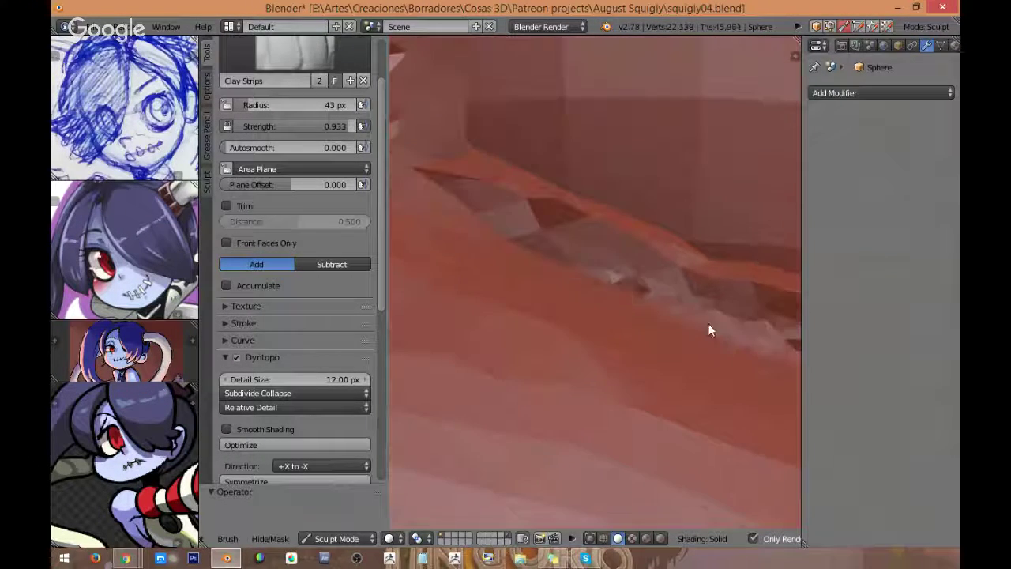
left_click_drag(679, 290, 517, 240)
left_click_drag(597, 274, 496, 226)
mouse_move(571, 218)
middle_mouse_down()
mouse_move(587, 356)
mouse_move(555, 310)
mouse_move(576, 213)
middle_mouse_up()
mouse_move(561, 249)
middle_mouse_down()
mouse_move(598, 158)
mouse_move(605, 191)
middle_mouse_up()
mouse_move(534, 236)
middle_mouse_down()
mouse_move(648, 138)
mouse_move(589, 137)
mouse_move(691, 270)
mouse_move(745, 253)
mouse_move(639, 395)
mouse_move(474, 356)
middle_mouse_up()
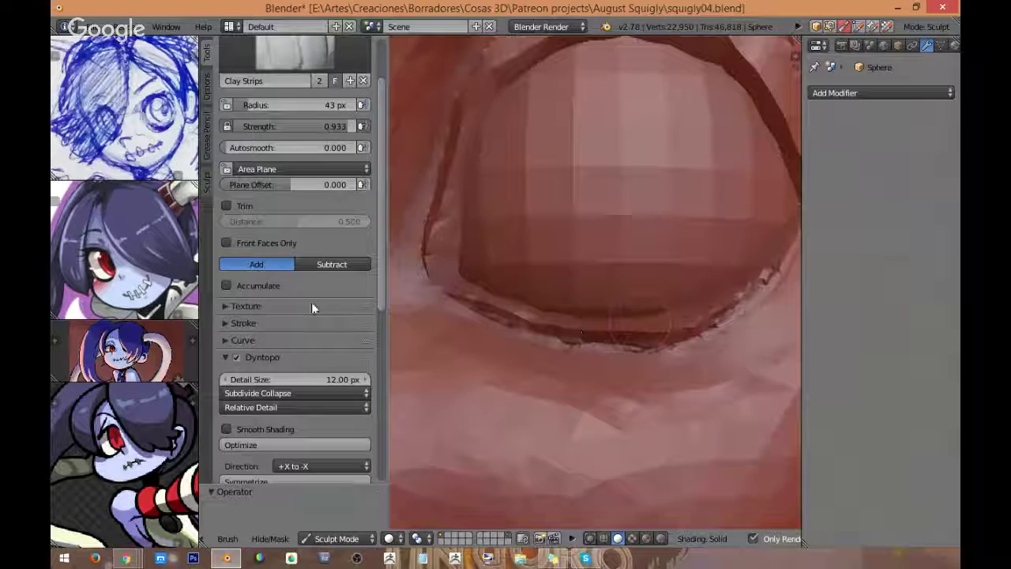
Step: Turn off Dyntopo and soften the eyelid edge along the inner side of the eye with the Smooth brush
left_click(236, 357)
mouse_move(421, 311)
middle_mouse_down()
mouse_move(496, 282)
mouse_move(494, 191)
mouse_move(548, 266)
mouse_move(569, 214)
mouse_move(598, 197)
mouse_move(580, 199)
middle_mouse_up()
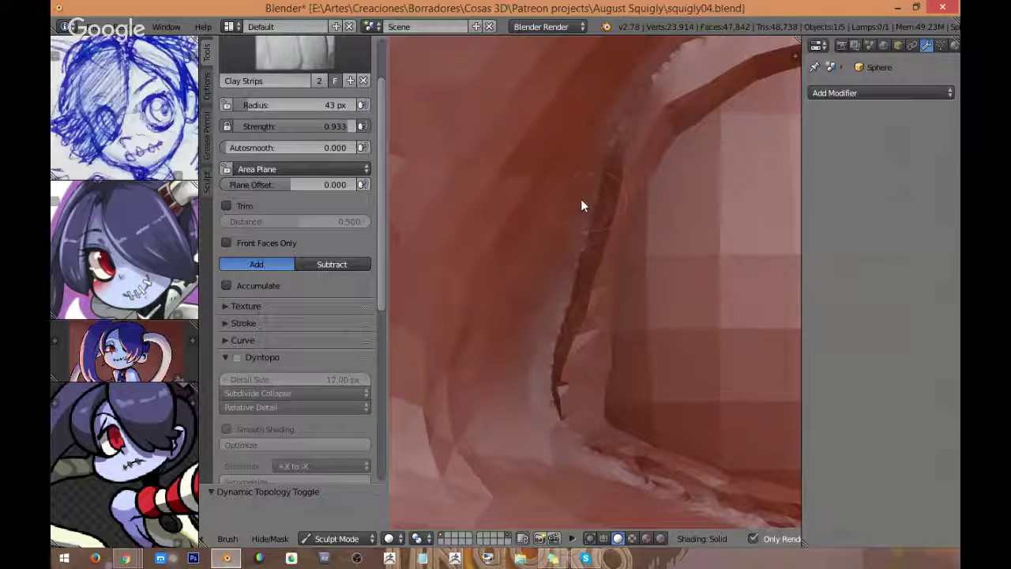
left_click(294, 56)
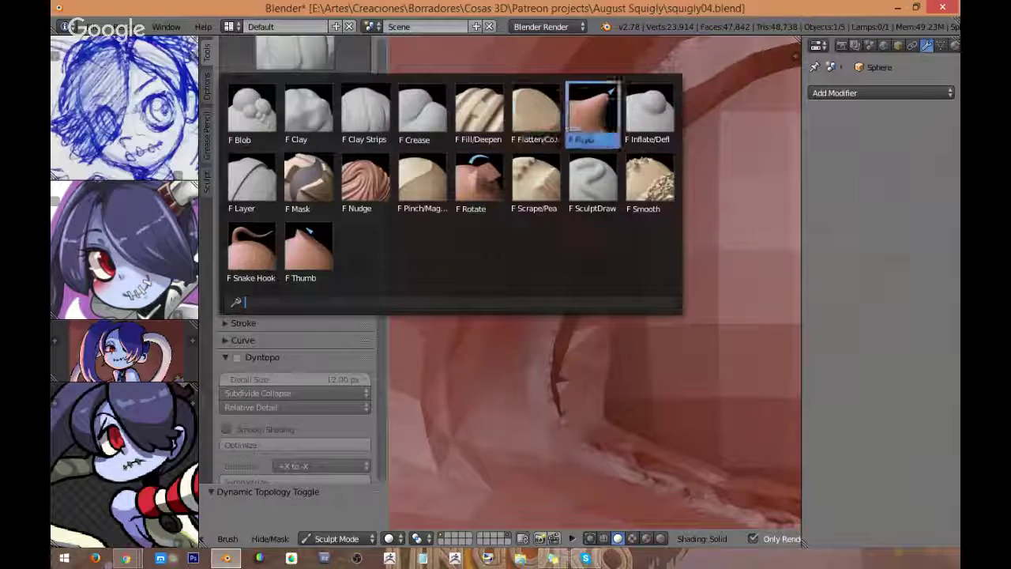
left_click(646, 180)
scroll(600, 184, "up", 2)
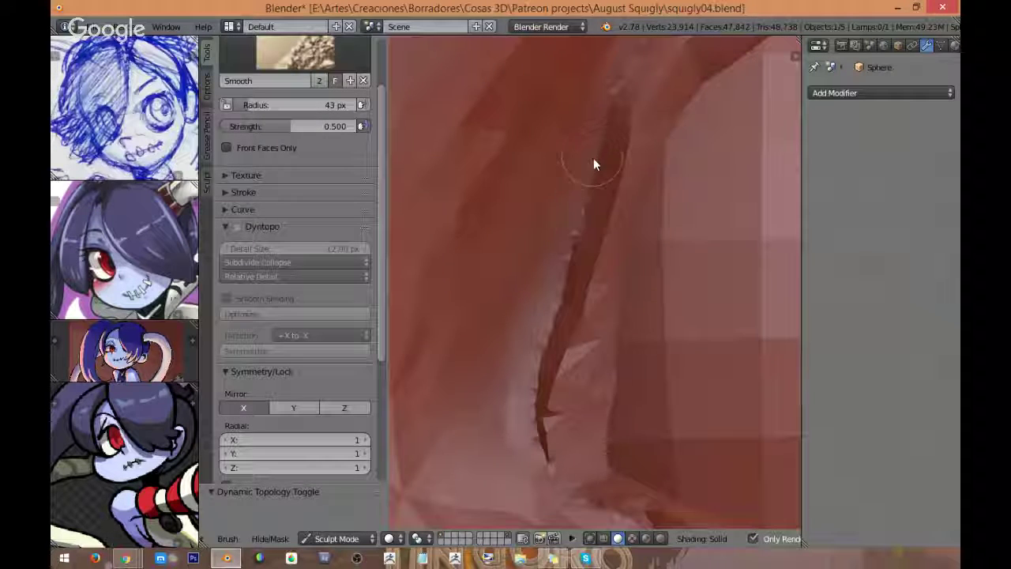
left_click_drag(593, 158, 535, 390)
mouse_move(535, 390)
middle_mouse_down()
mouse_move(568, 346)
mouse_move(562, 370)
middle_mouse_up()
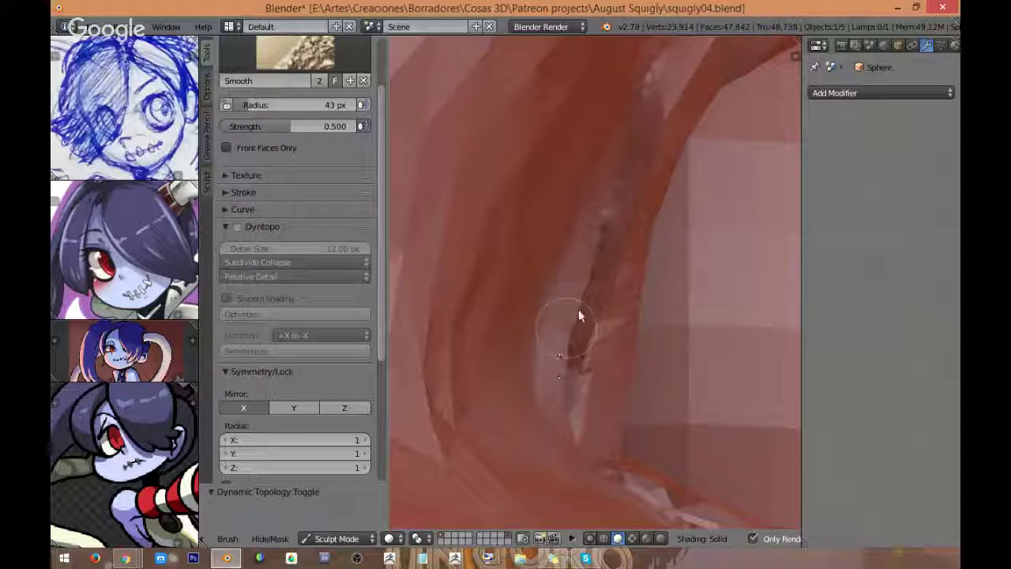
scroll(584, 292, "up", 2)
mouse_move(547, 418)
left_mouse_down()
mouse_move(570, 320)
mouse_move(542, 464)
mouse_move(600, 210)
left_mouse_up()
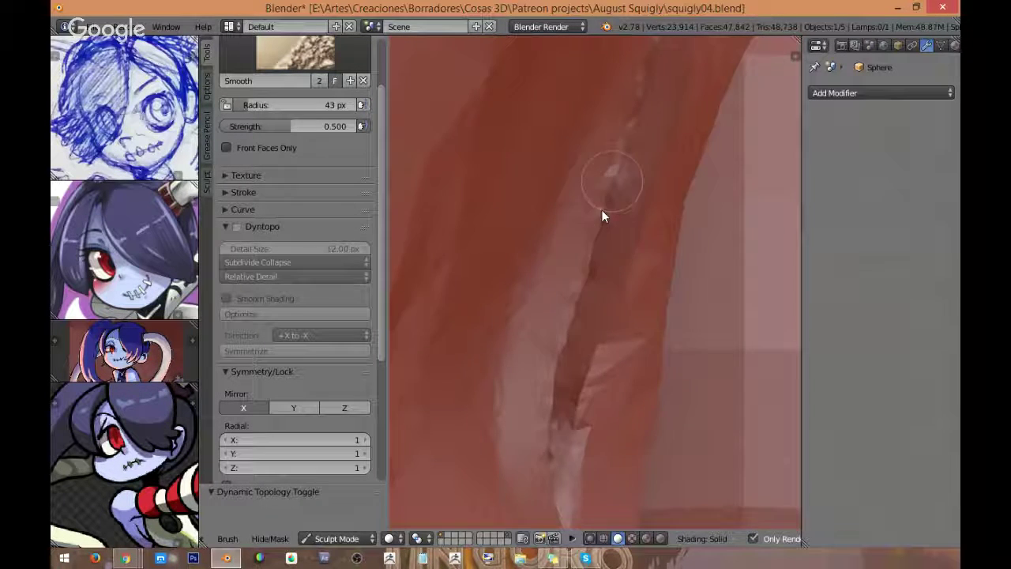
middle_click_drag(602, 214, 546, 271)
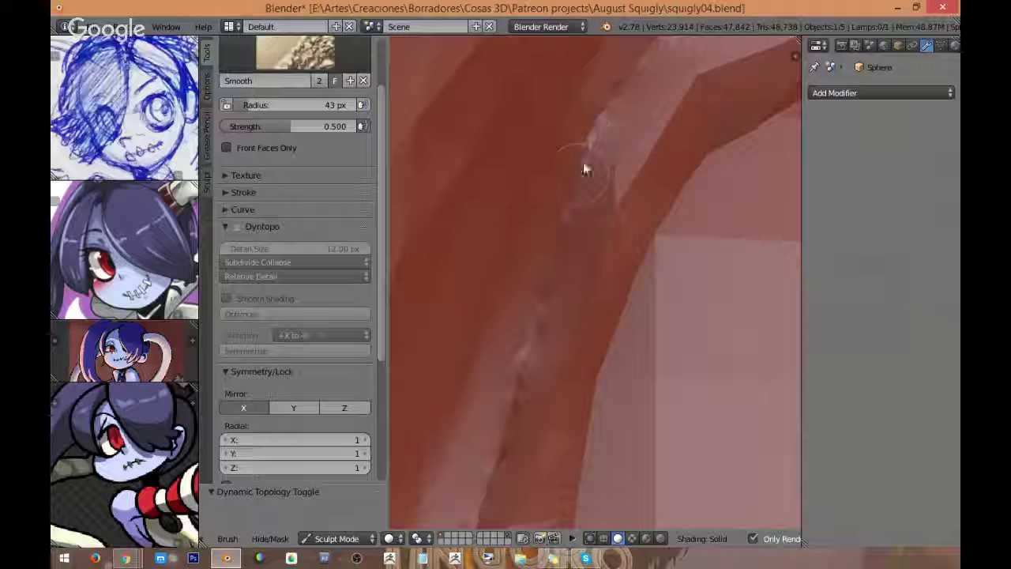
Step: Raise the Smooth brush strength to 1.000 and smooth the rough eyelid edge along the inner and upper side of the eye
middle_click_drag(582, 165, 577, 228)
left_click_drag(298, 130, 361, 127)
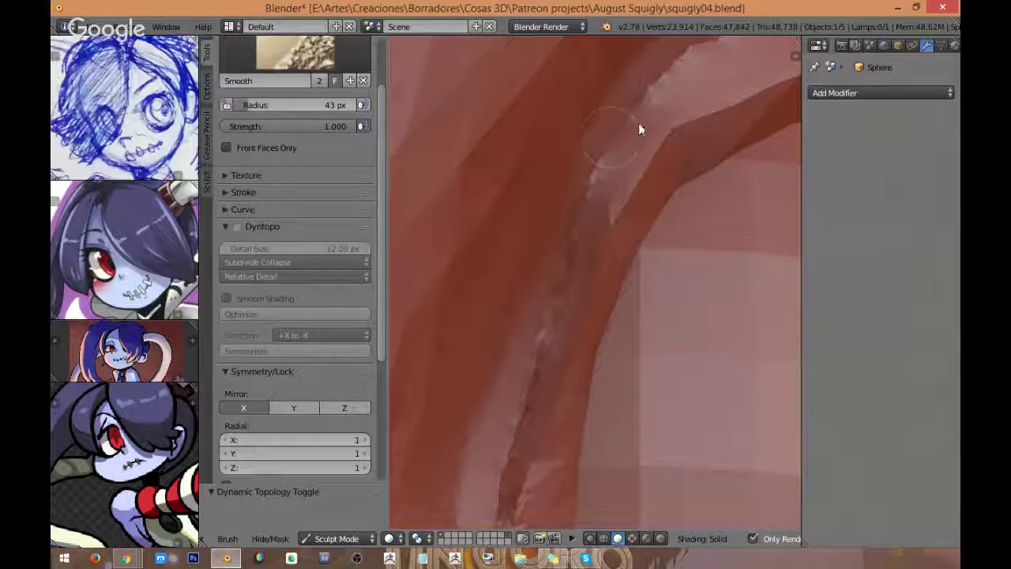
middle_click_drag(638, 122, 553, 239)
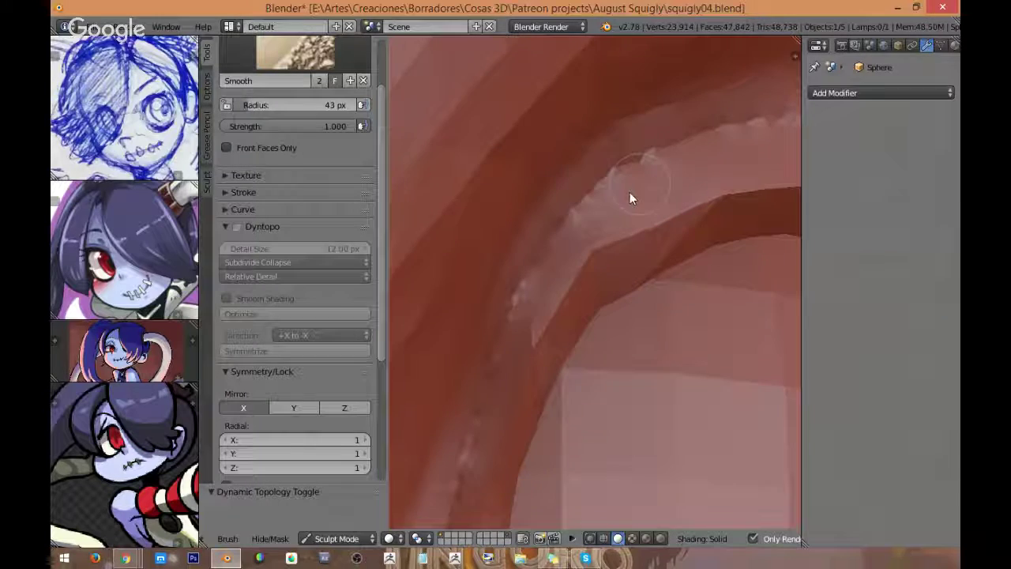
middle_click_drag(630, 192, 618, 179)
key("z")
mouse_move(598, 179)
left_mouse_down()
mouse_move(630, 142)
mouse_move(629, 164)
left_mouse_up()
key("z")
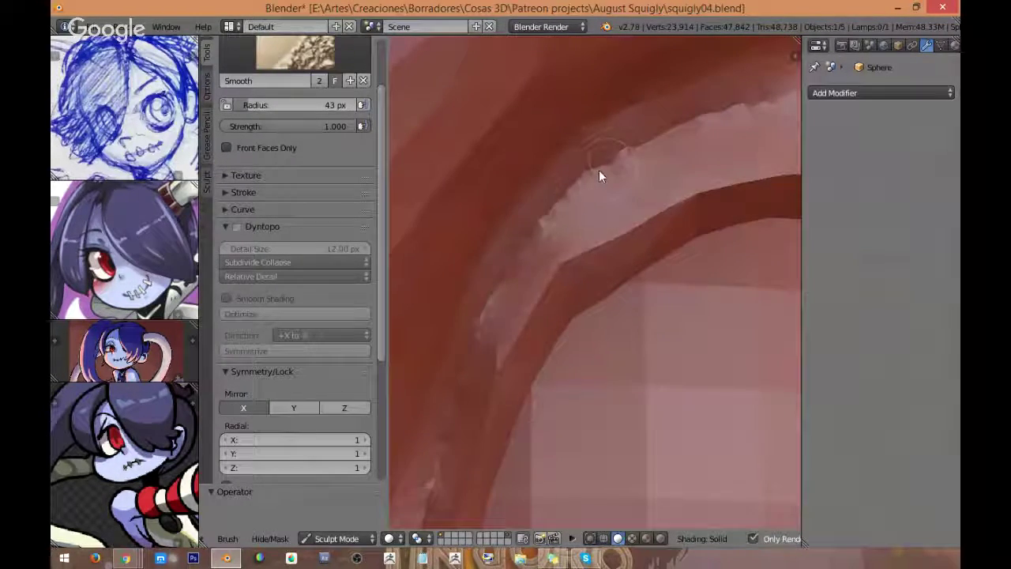
Step: Examine the mesh density around the eye opening in wireframe display, then return to solid shading
key("z")
scroll(649, 200, "down", 5)
scroll(649, 195, "down", 6)
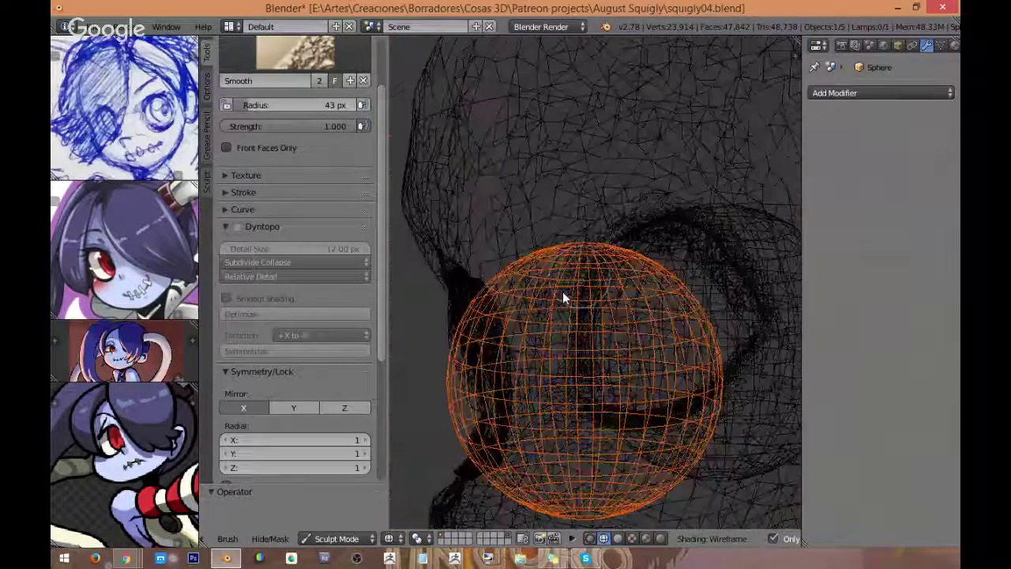
scroll(562, 291, "down", 2)
middle_click_drag(562, 291, 709, 164)
scroll(647, 231, "up", 4)
scroll(709, 164, "up", 1)
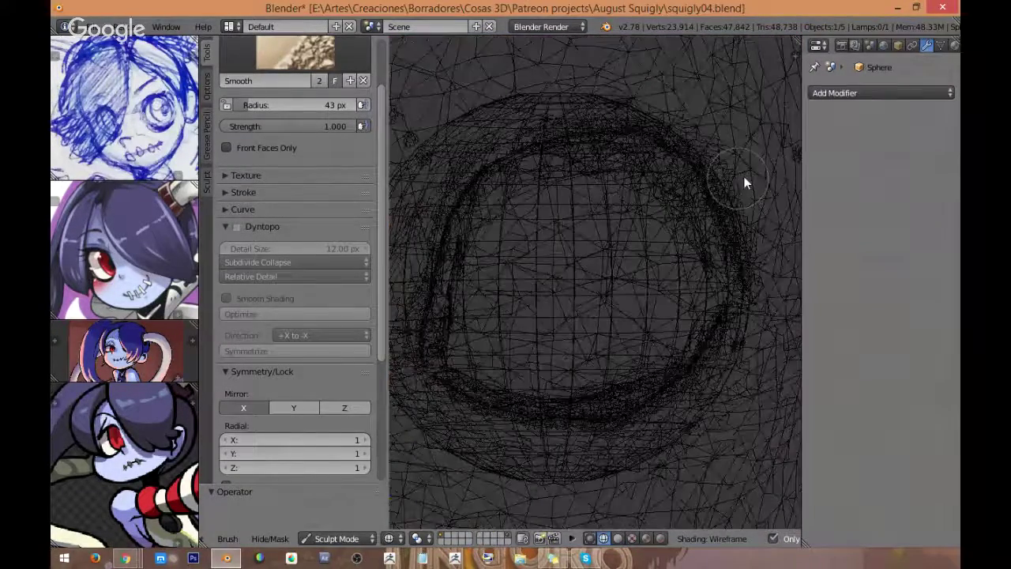
key("Tab")
middle_click_drag(604, 165, 593, 183)
key("z")
scroll(604, 154, "up", 3)
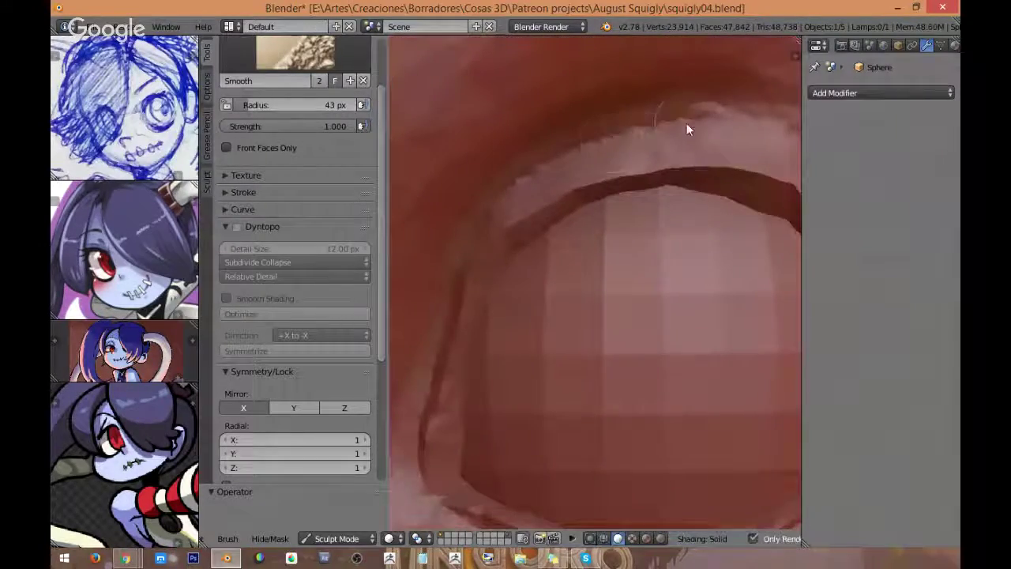
Step: Smooth the eyelid edge around the upper lid, outer eye corner, lower lid and inner side of the eye
mouse_move(684, 136)
middle_mouse_down()
mouse_move(584, 219)
mouse_move(516, 226)
middle_mouse_up()
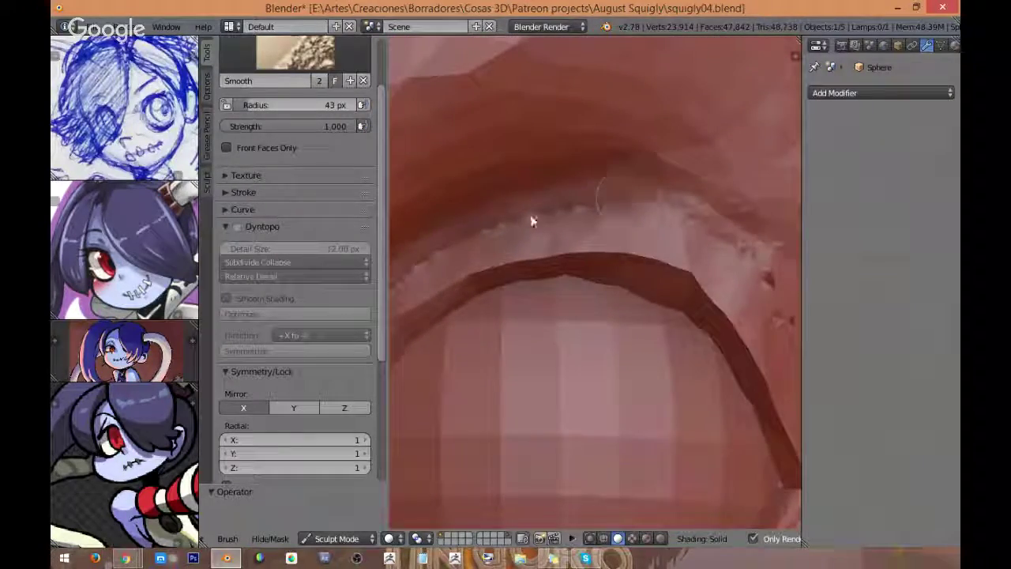
mouse_move(607, 209)
middle_mouse_down()
mouse_move(616, 210)
mouse_move(598, 174)
mouse_move(623, 258)
middle_mouse_up()
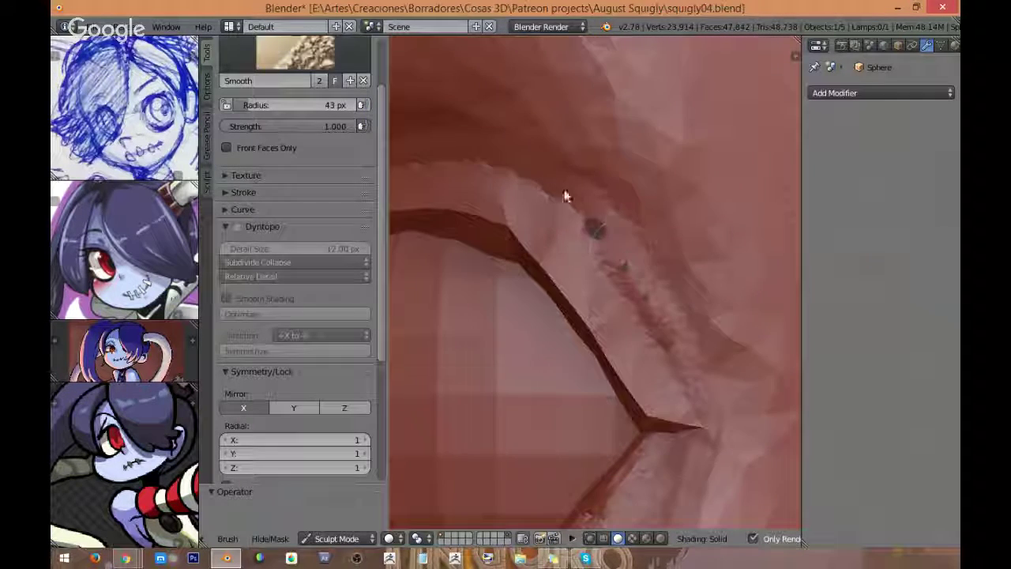
mouse_move(564, 196)
middle_mouse_down()
mouse_move(627, 241)
mouse_move(654, 315)
mouse_move(702, 263)
mouse_move(613, 395)
mouse_move(764, 187)
middle_mouse_up()
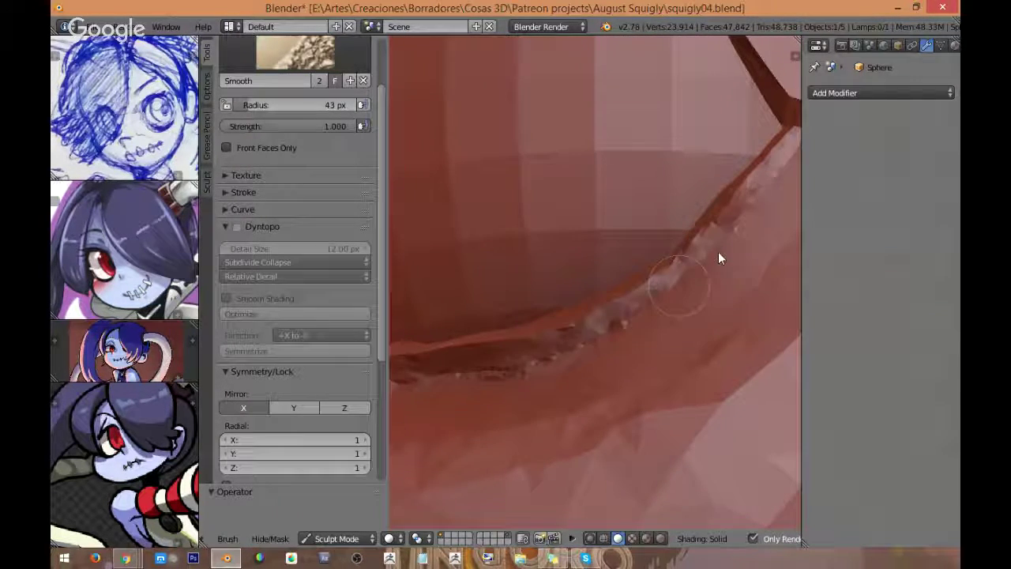
mouse_move(718, 254)
middle_mouse_down()
mouse_move(616, 300)
mouse_move(634, 255)
middle_mouse_up()
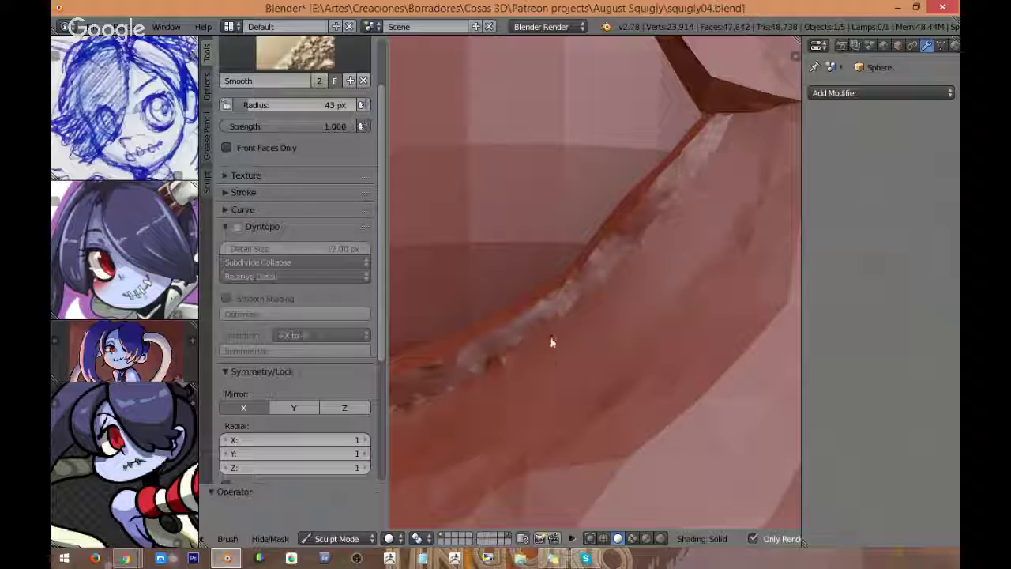
mouse_move(476, 378)
middle_mouse_down()
mouse_move(615, 282)
mouse_move(621, 323)
mouse_move(598, 321)
middle_mouse_up()
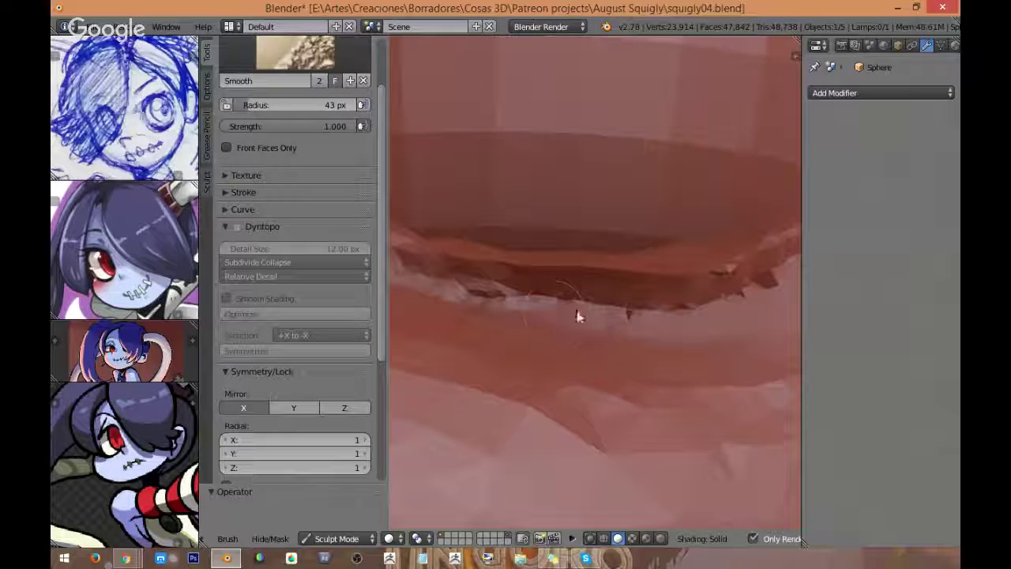
mouse_move(492, 302)
middle_mouse_down()
mouse_move(598, 316)
mouse_move(510, 295)
mouse_move(675, 334)
mouse_move(656, 336)
mouse_move(664, 303)
mouse_move(553, 244)
mouse_move(541, 345)
mouse_move(520, 203)
mouse_move(529, 276)
mouse_move(577, 219)
mouse_move(562, 279)
mouse_move(586, 251)
mouse_move(567, 248)
mouse_move(614, 236)
mouse_move(581, 254)
mouse_move(571, 300)
middle_mouse_up()
key("z")
key("z")
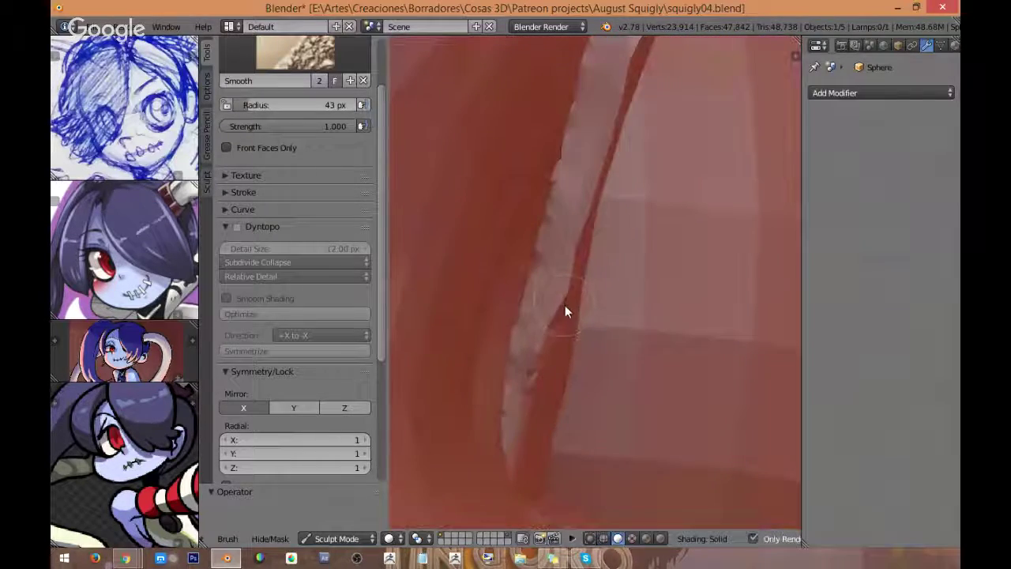
Step: Turn Dyntopo back on and smooth the jagged outer half of the lower eyelid edge
left_click(237, 227)
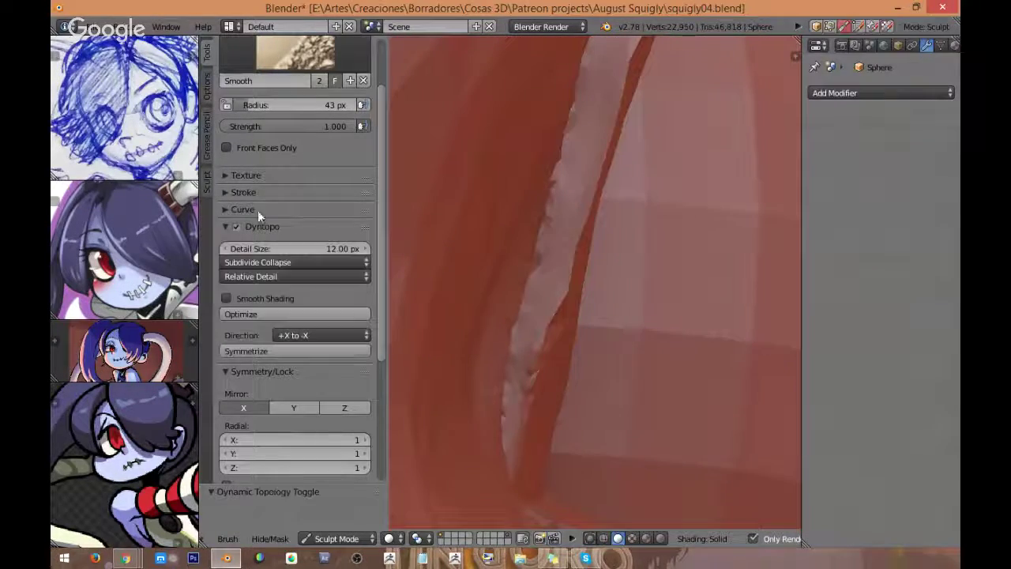
middle_click_drag(508, 211, 582, 239)
scroll(585, 242, "down", 4)
mouse_move(605, 300)
middle_mouse_down()
mouse_move(653, 228)
mouse_move(661, 236)
mouse_move(656, 308)
mouse_move(682, 296)
mouse_move(604, 264)
mouse_move(593, 236)
mouse_move(541, 232)
mouse_move(525, 259)
mouse_move(508, 223)
mouse_move(523, 189)
mouse_move(526, 215)
middle_mouse_up()
scroll(541, 232, "up", 6)
scroll(537, 221, "down", 9)
middle_click_drag(698, 283, 595, 248)
scroll(710, 165, "up", 6)
mouse_move(710, 164)
middle_mouse_down()
mouse_move(693, 174)
mouse_move(710, 225)
mouse_move(697, 202)
middle_mouse_up()
scroll(697, 207, "up", 4)
middle_click_drag(675, 310, 655, 300)
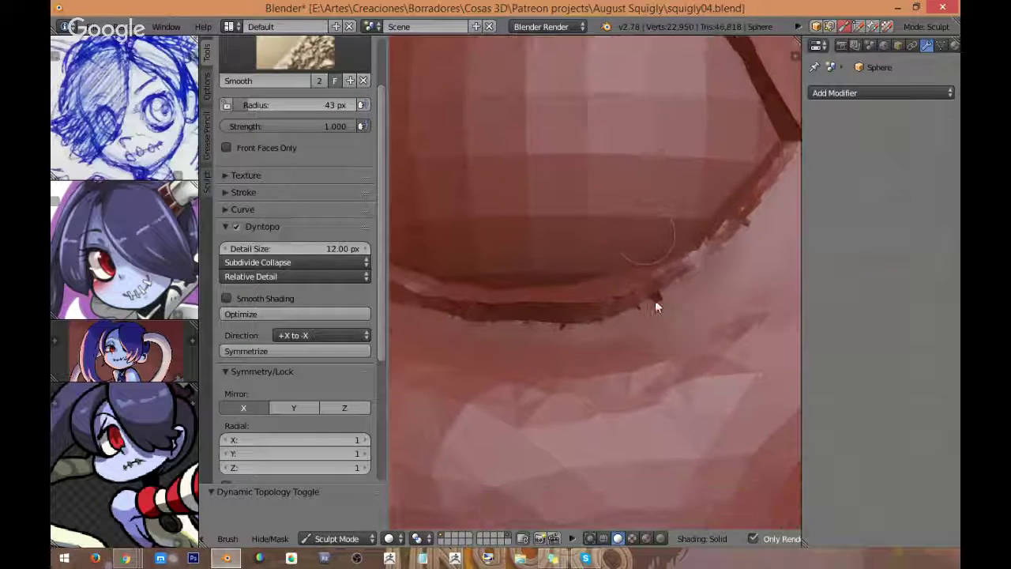
left_click_drag(655, 300, 671, 278)
middle_click_drag(671, 284, 614, 334)
mouse_move(614, 334)
left_mouse_down()
mouse_move(597, 334)
mouse_move(626, 320)
left_mouse_up()
mouse_move(685, 305)
middle_mouse_down()
mouse_move(627, 310)
mouse_move(616, 346)
mouse_move(632, 311)
middle_mouse_up()
Step: Enter Edit Mode and fill a small hole in the lower eyelid edge with a new face
key("Tab")
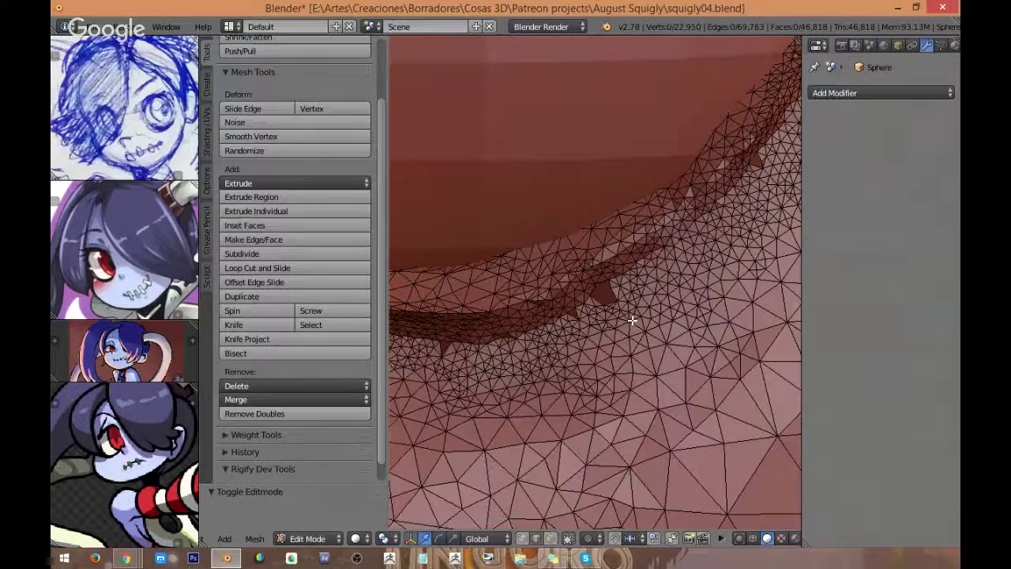
middle_click_drag(631, 320, 582, 284)
right_click(619, 214, "alt")
key("f")
Step: Select the border of the small gap beside the larger hole in the lower eyelid and fill it with a face
right_click(586, 296)
right_click(566, 290, "alt")
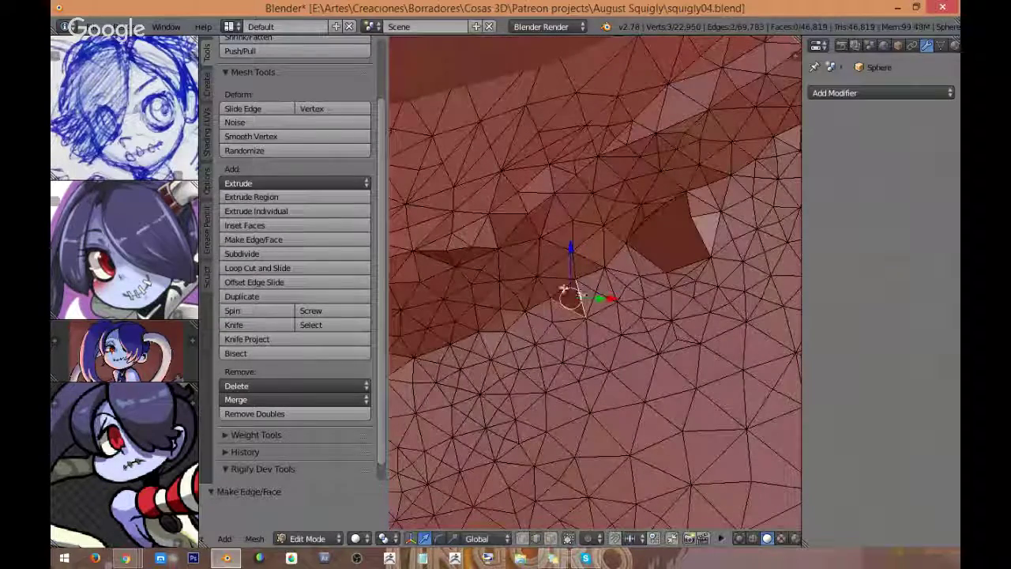
right_click(621, 289, "shift")
middle_click_drag(631, 283, 621, 311)
right_click(610, 323, "shift")
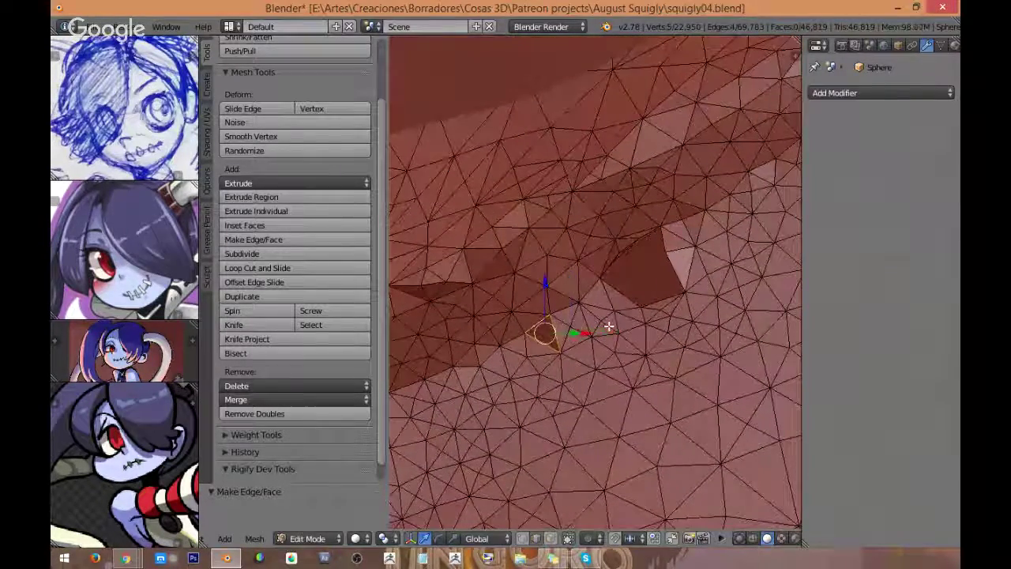
key("f")
Step: Select the border edges of the remaining larger hole in the lower eyelid, undoing the last operation
right_click(634, 291)
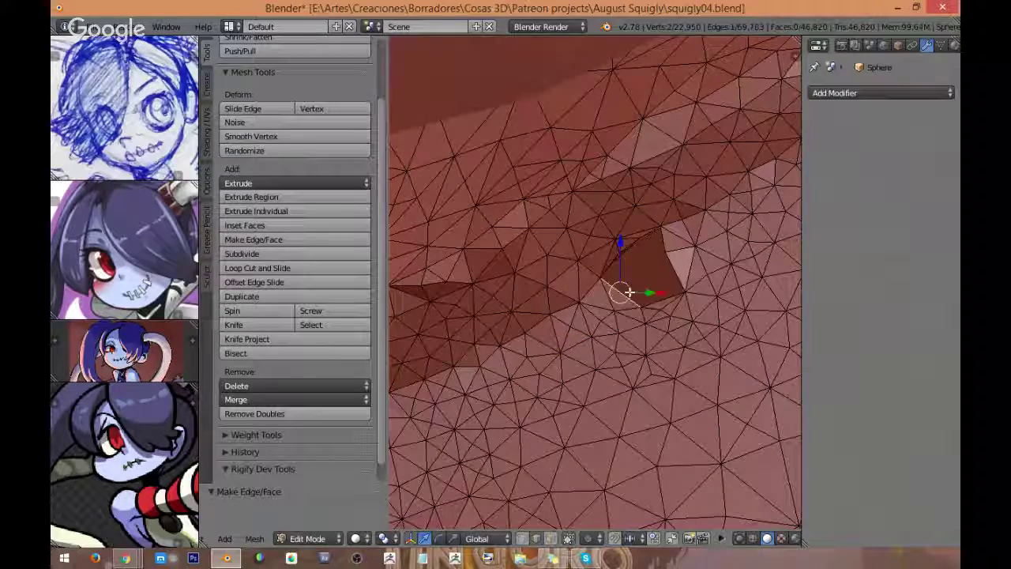
right_click(638, 284, "shift")
middle_click_drag(664, 247, 595, 316)
middle_click_drag(635, 250, 693, 223)
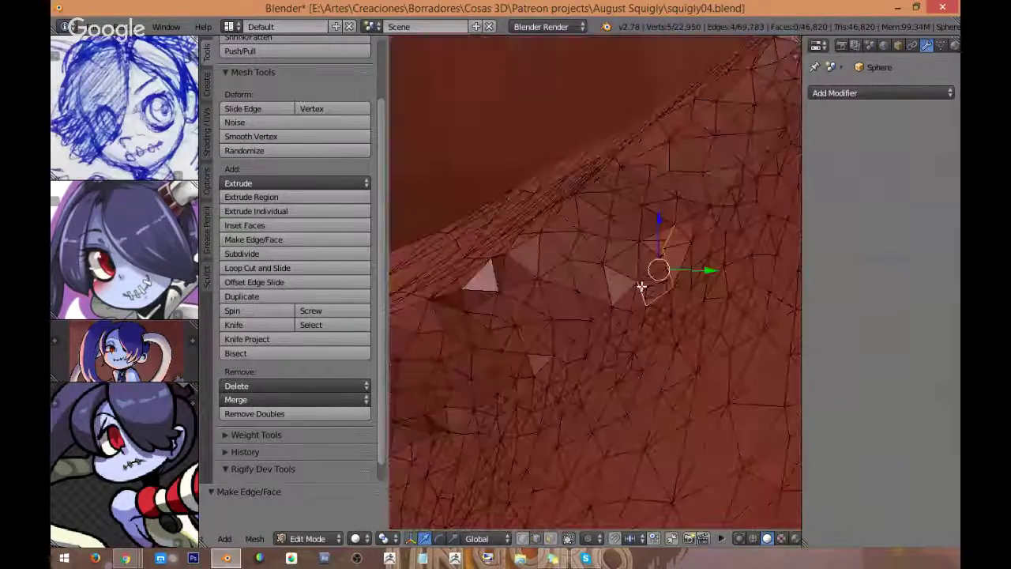
middle_click_drag(654, 296, 669, 314)
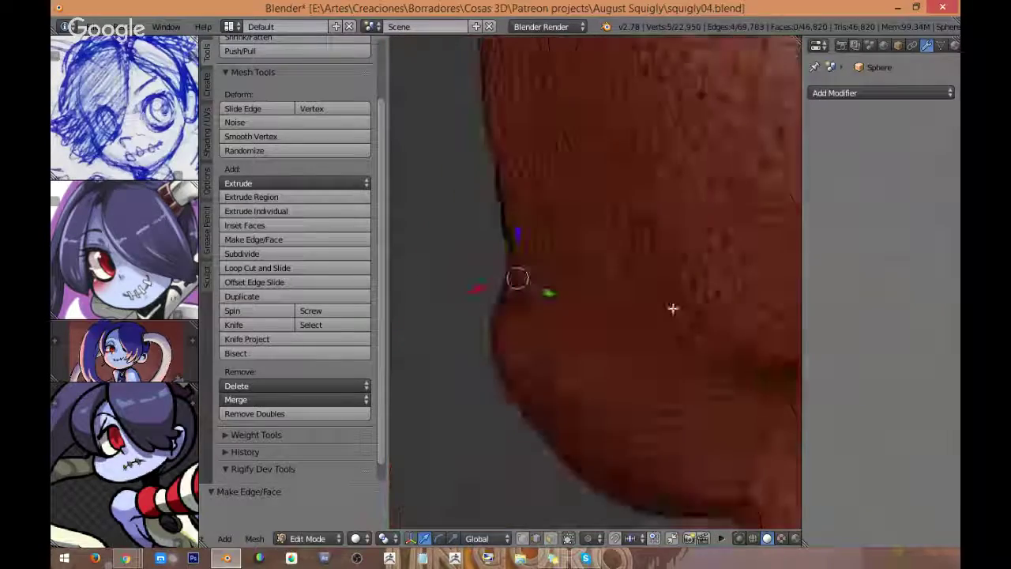
scroll(672, 308, "down", 6)
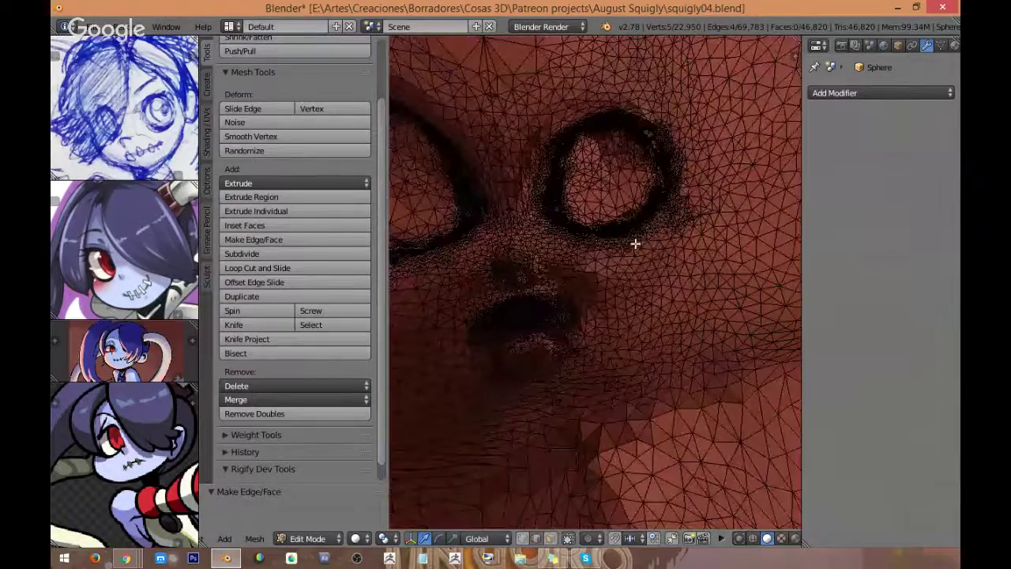
key("ctrl+z")
Step: Examine the lower eyelid and the inside of the eye socket from several angles for holes and stray geometry
middle_click_drag(656, 303, 583, 167)
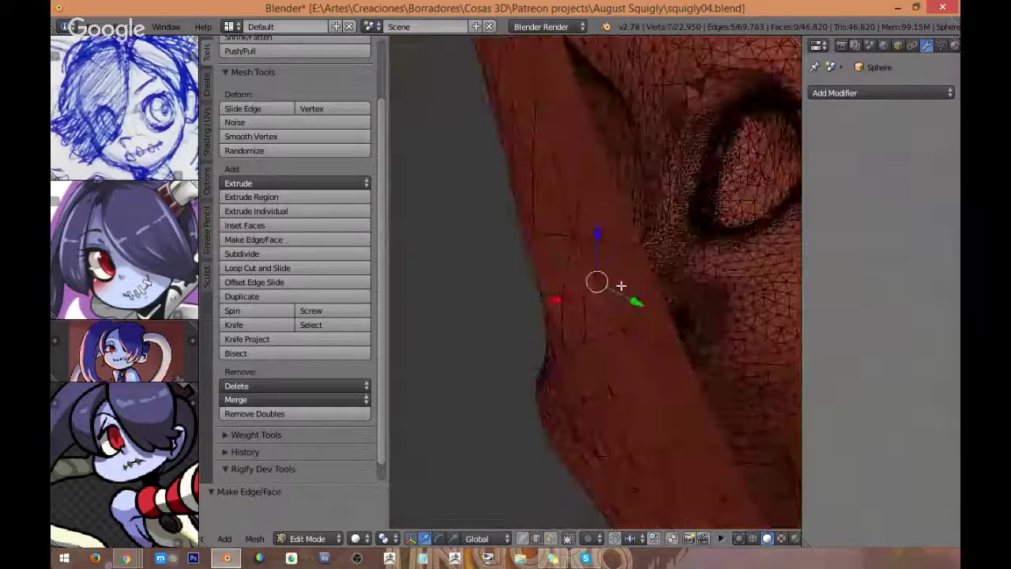
middle_click_drag(596, 263, 567, 219)
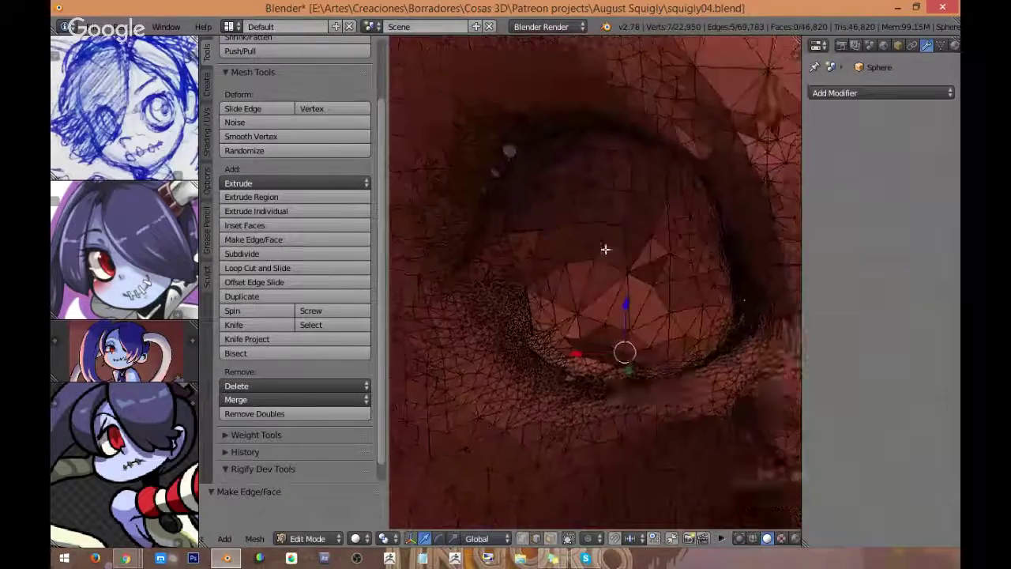
middle_click_drag(645, 188, 691, 208)
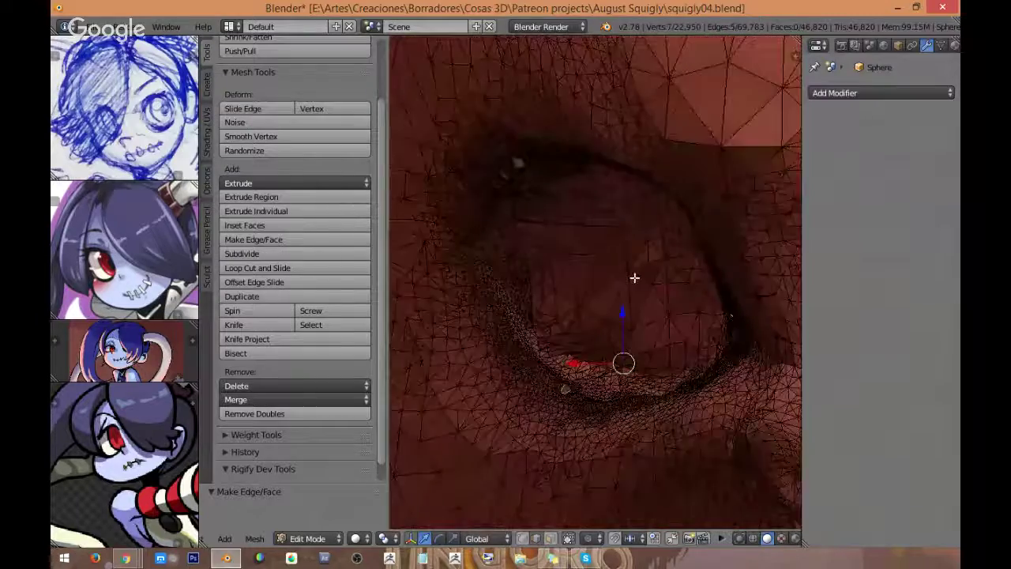
middle_click_drag(629, 271, 627, 296)
middle_click_drag(611, 213, 631, 290)
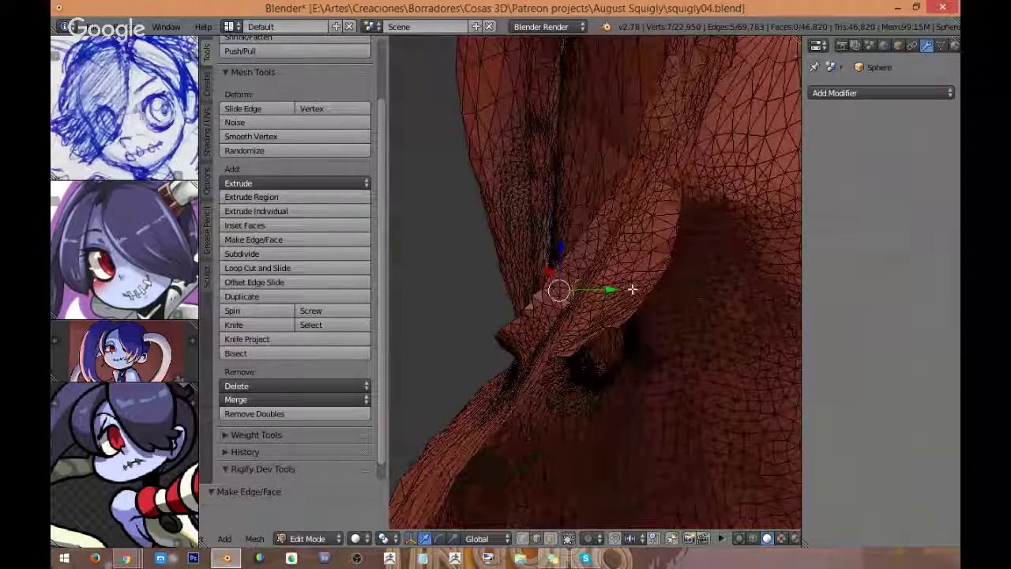
scroll(634, 287, "up", 4)
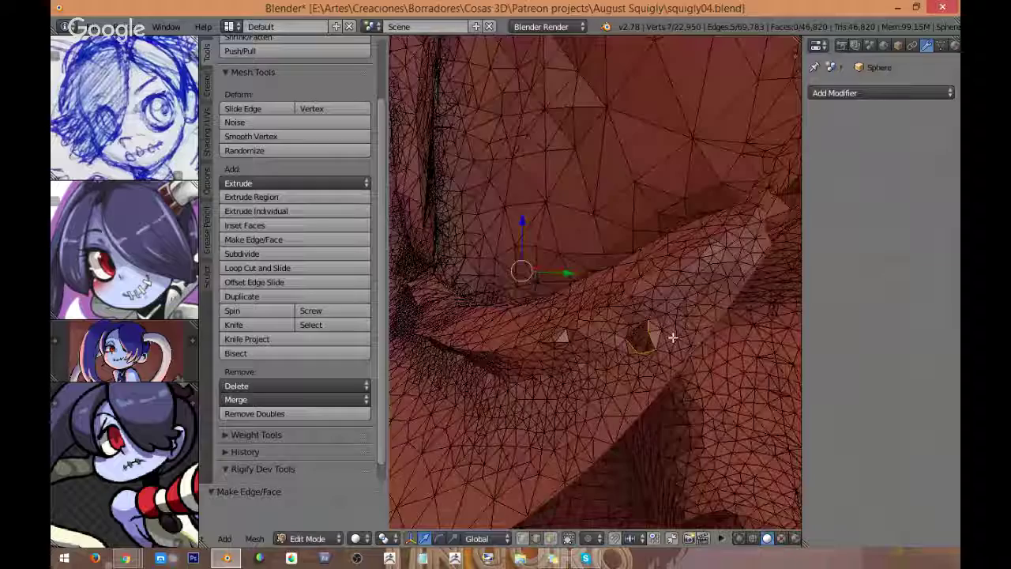
middle_click_drag(672, 337, 565, 297)
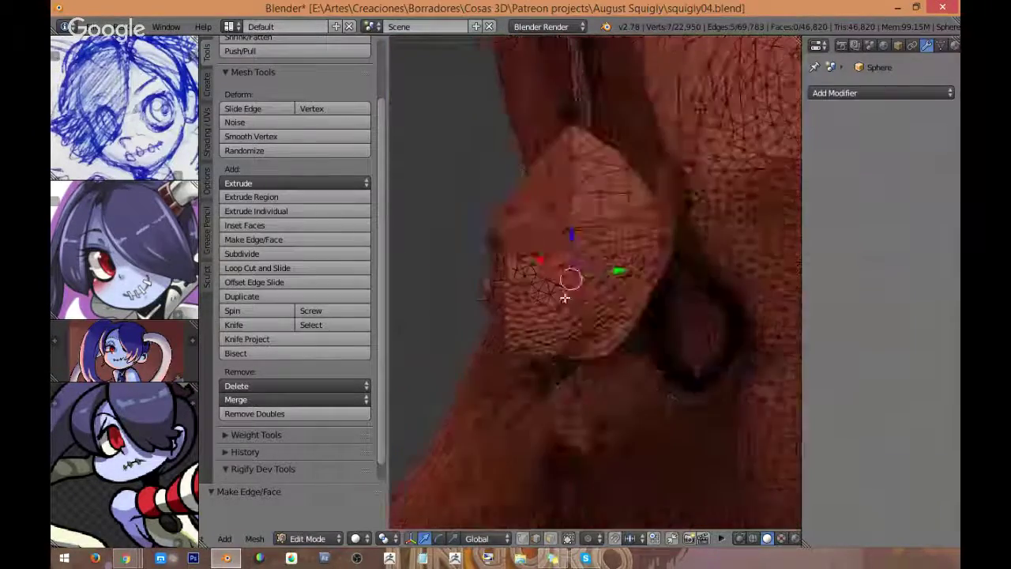
middle_click_drag(616, 337, 610, 357)
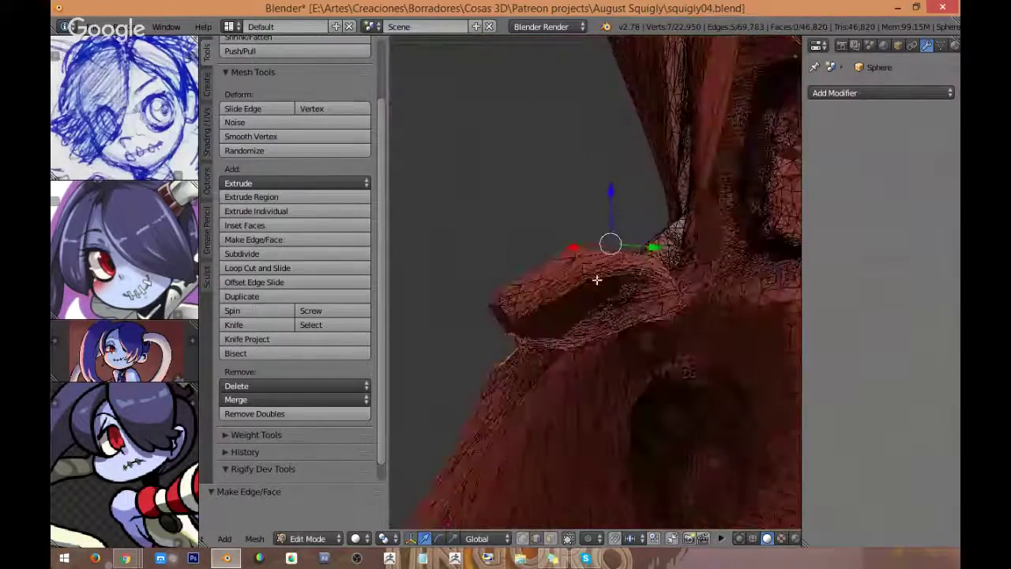
middle_click_drag(619, 284, 650, 305)
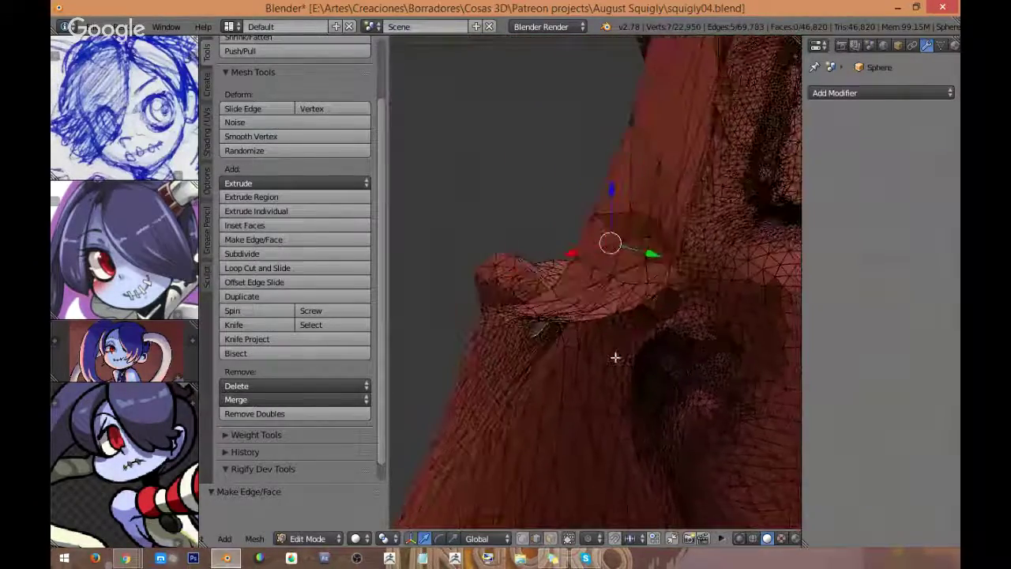
middle_click_drag(615, 358, 638, 360)
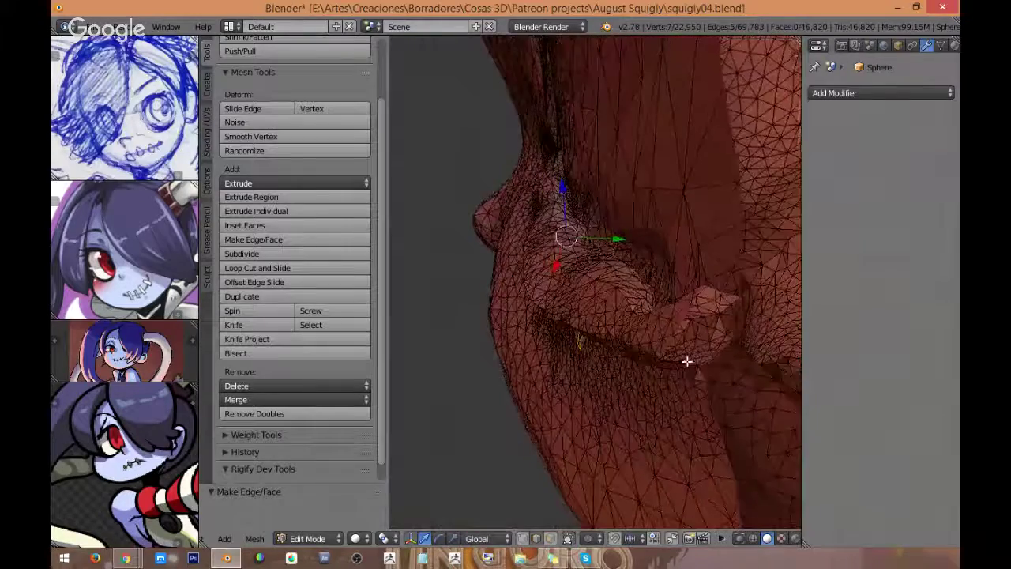
middle_click_drag(649, 379, 646, 385)
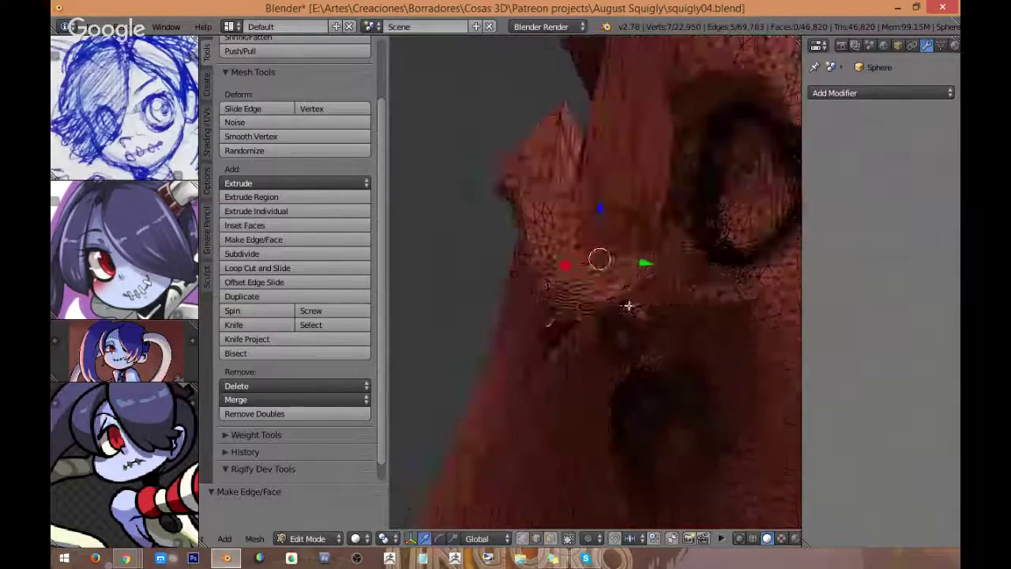
middle_click_drag(628, 304, 704, 306)
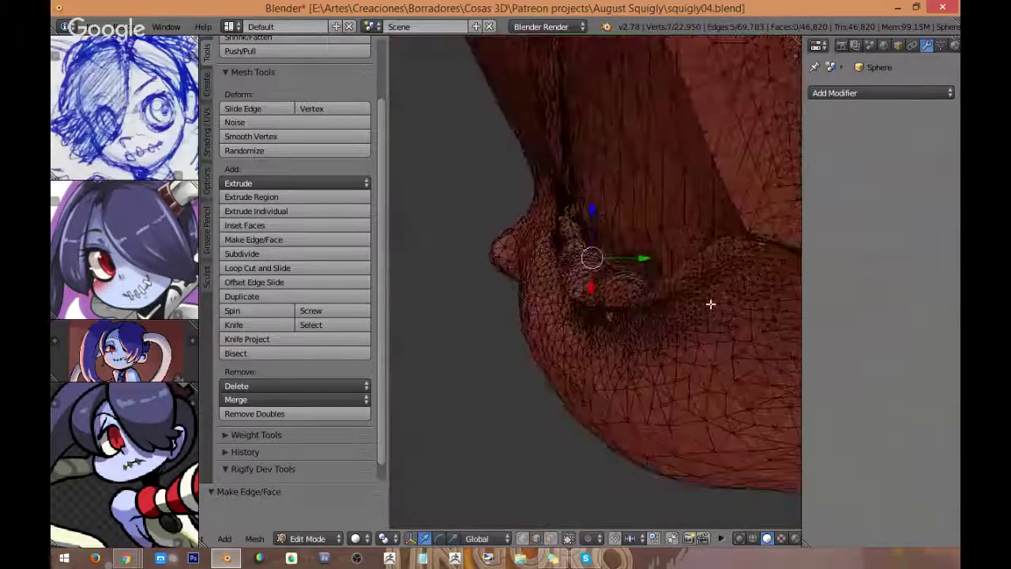
scroll(710, 304, "up", 8)
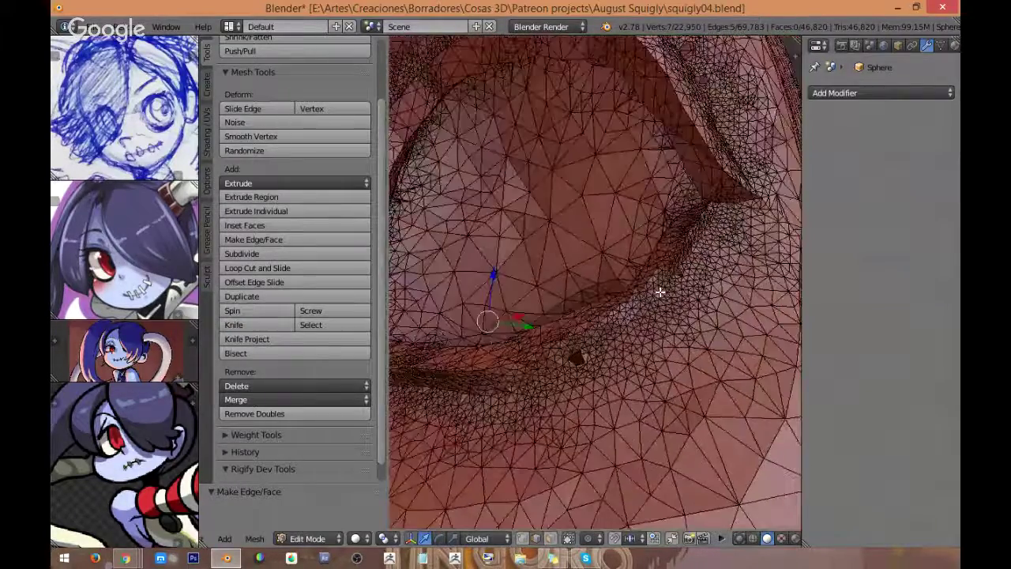
middle_click_drag(659, 292, 602, 371)
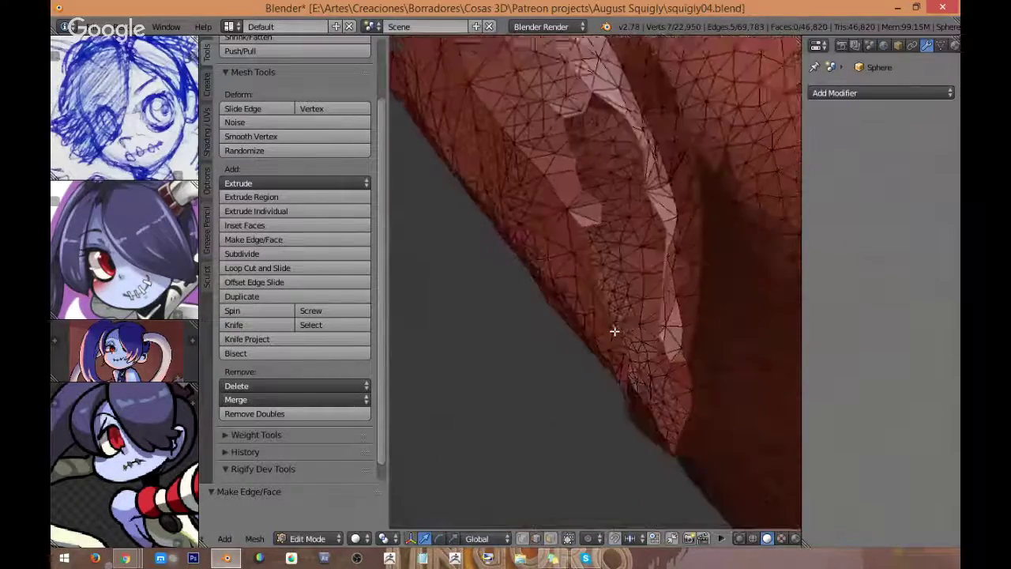
middle_click_drag(606, 379, 707, 304)
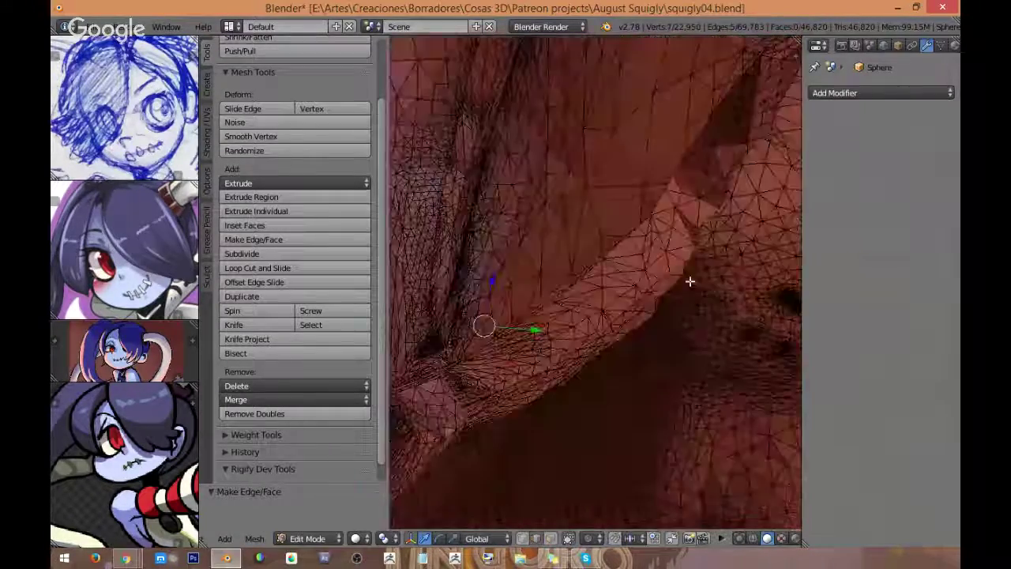
Step: Select the border edges of the small open hole below the lower eyelid's edge
middle_click_drag(665, 321, 679, 304)
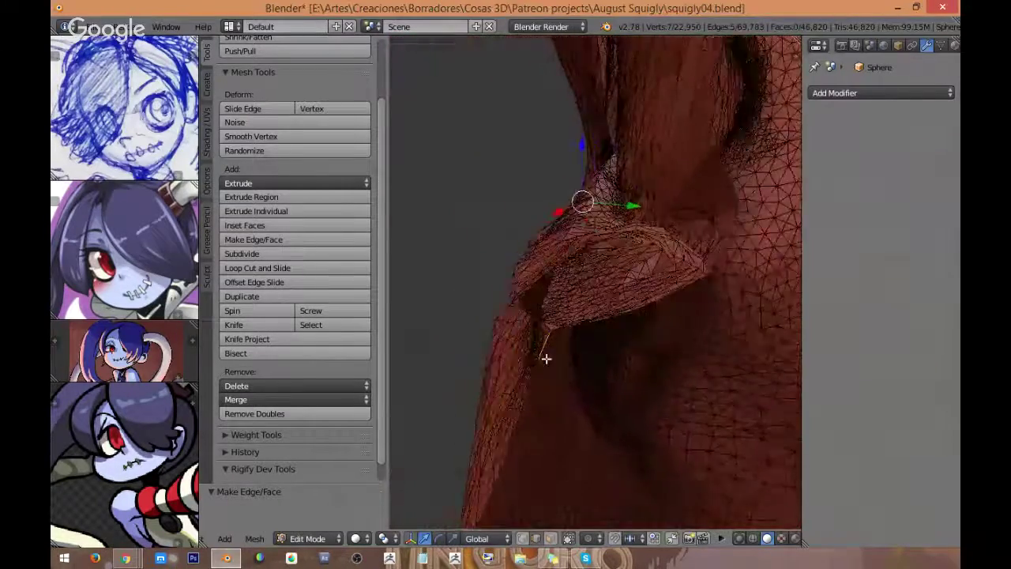
middle_click_drag(601, 274, 670, 272)
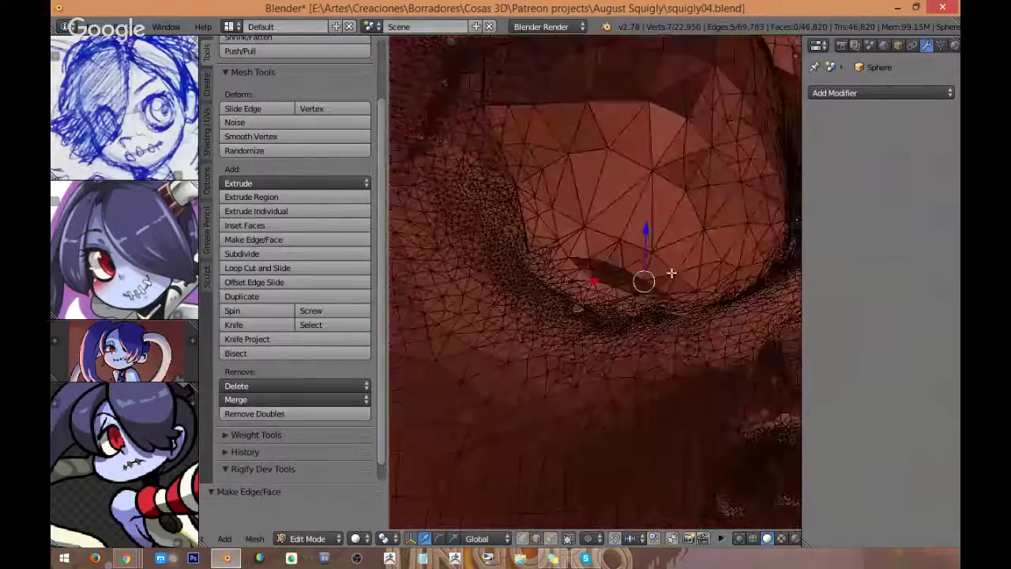
middle_click_drag(638, 311, 602, 380)
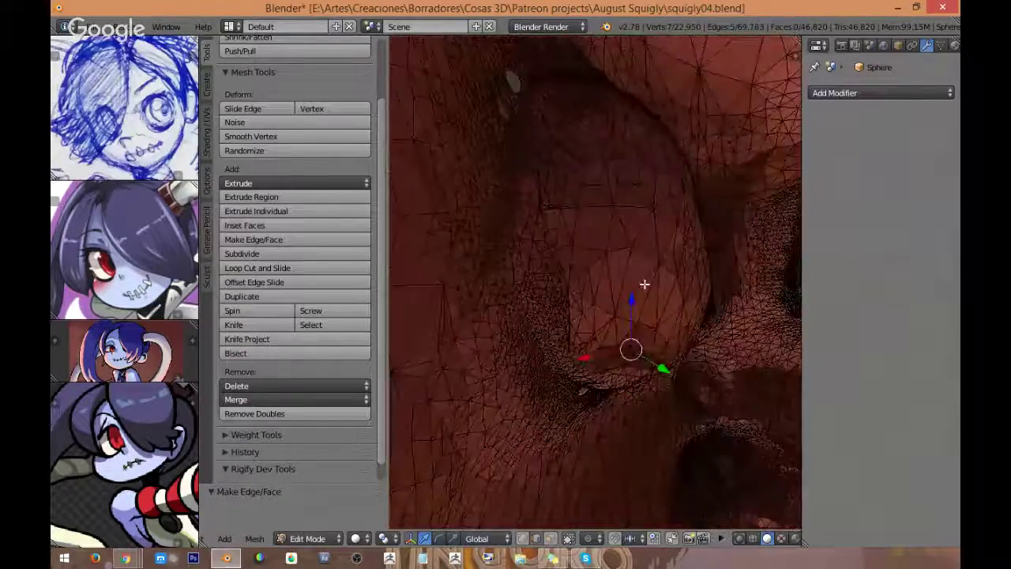
middle_click_drag(676, 293, 684, 282)
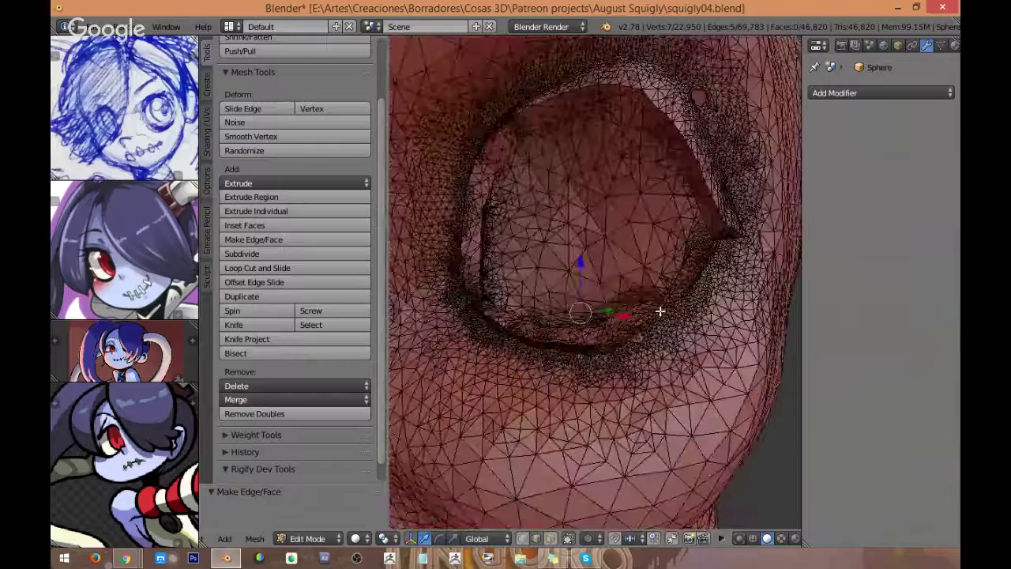
middle_click_drag(635, 343, 673, 294)
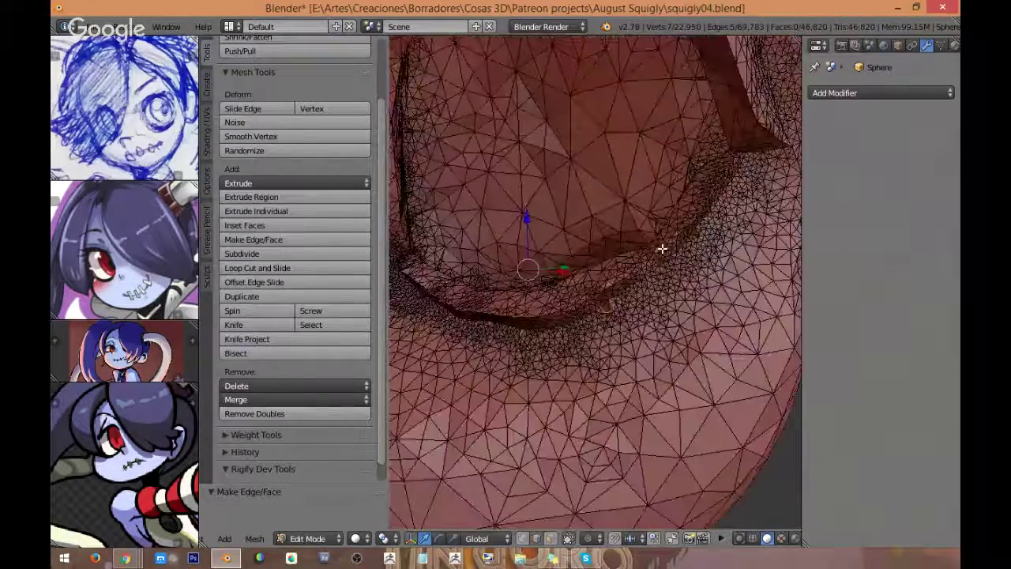
middle_click_drag(642, 275, 604, 344)
right_click(615, 319, "alt")
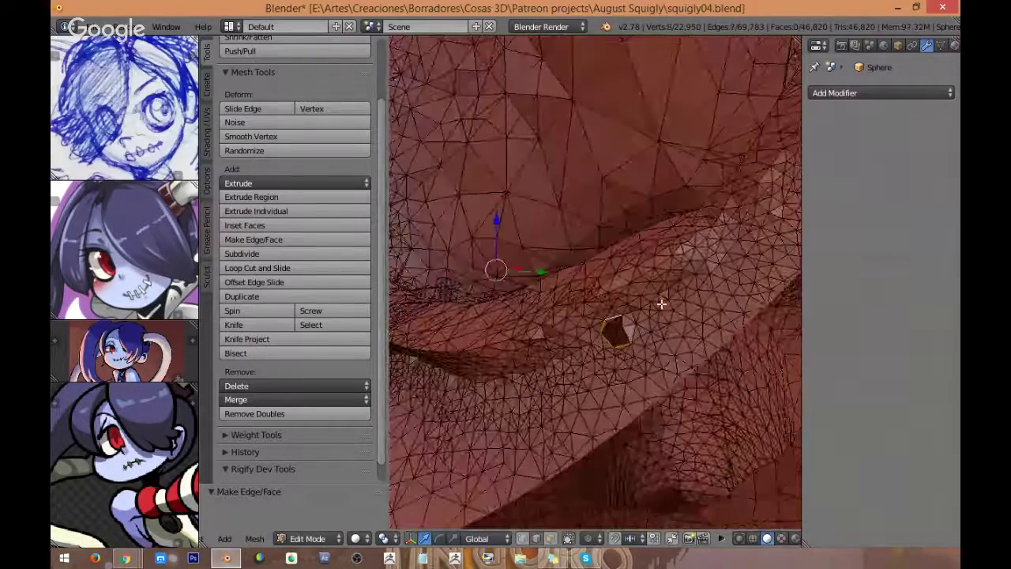
Step: Try to extrude the hole's border edges in place and scale the new loop inward
key("e")
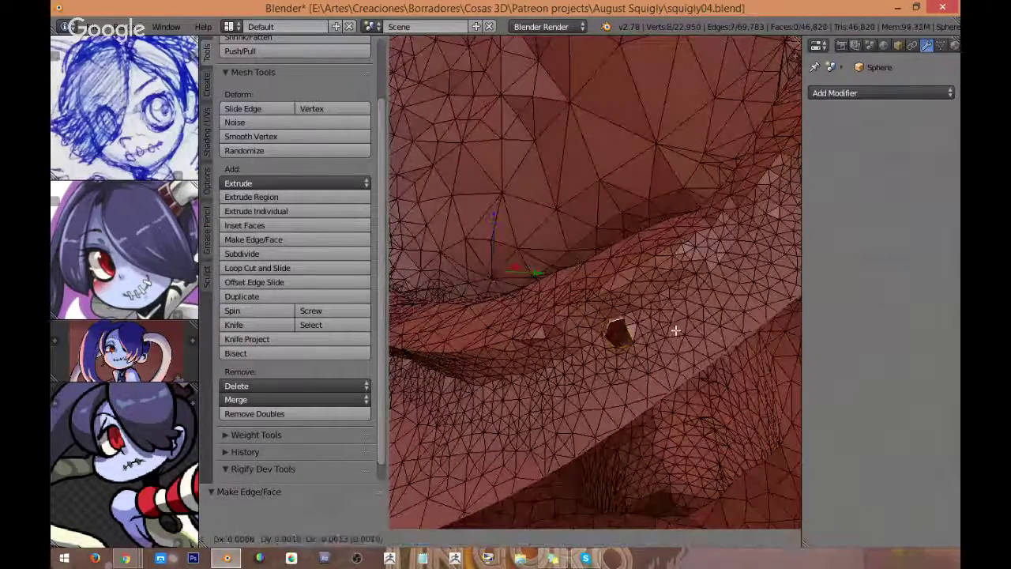
right_click(688, 326)
key("s")
left_click(689, 319)
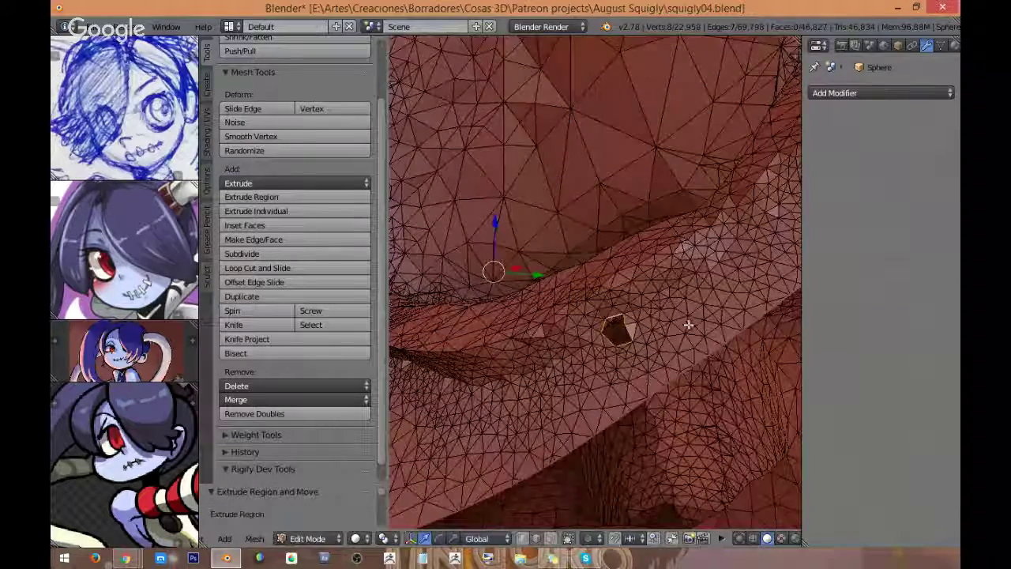
Step: Set the pivot point to Median Point, and undo the trial extrusion after moving it along the global Y axis
middle_click_drag(702, 324, 691, 353)
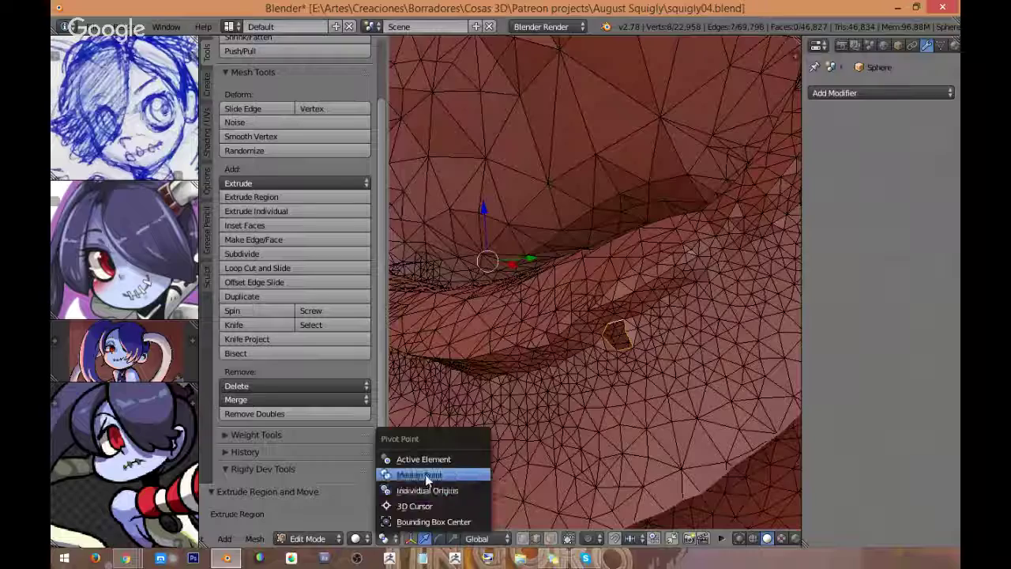
left_click(419, 475)
key("g")
key("y")
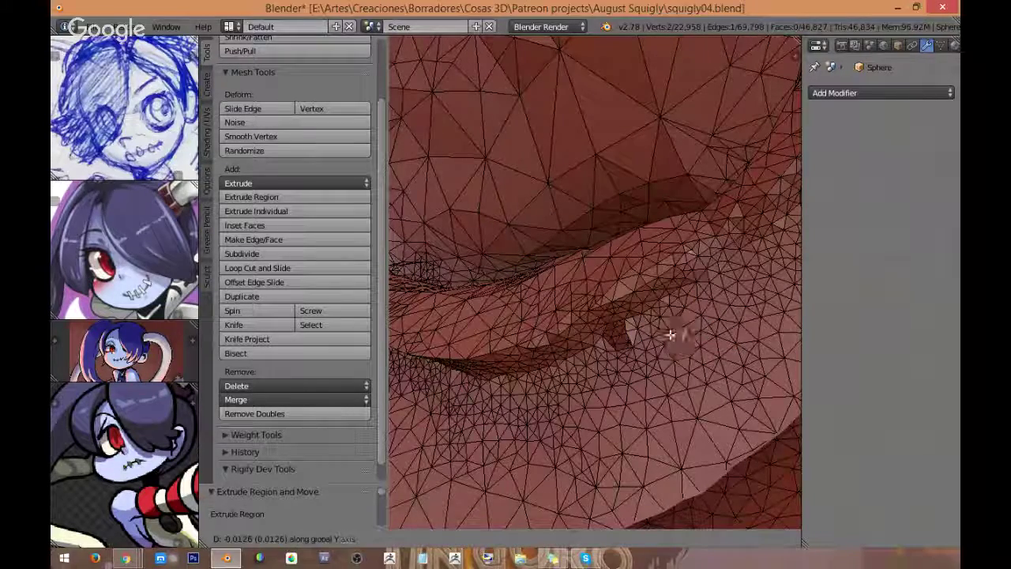
left_click(673, 358)
key("ctrl+z")
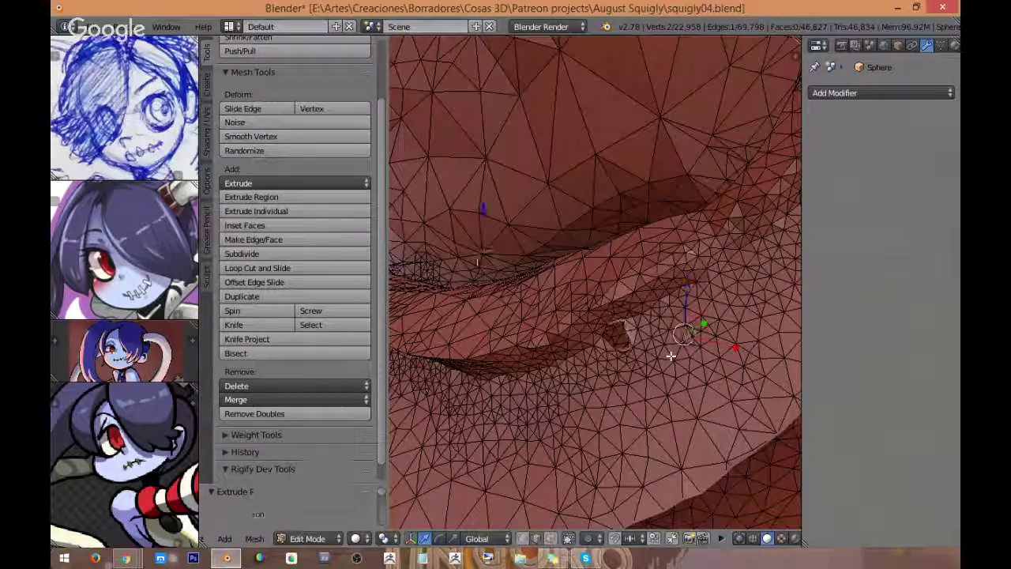
Step: Close the hole below the lower eyelid by extruding only its border, scaling it inward and merging the vertices at center
scroll(571, 334, "up", 5)
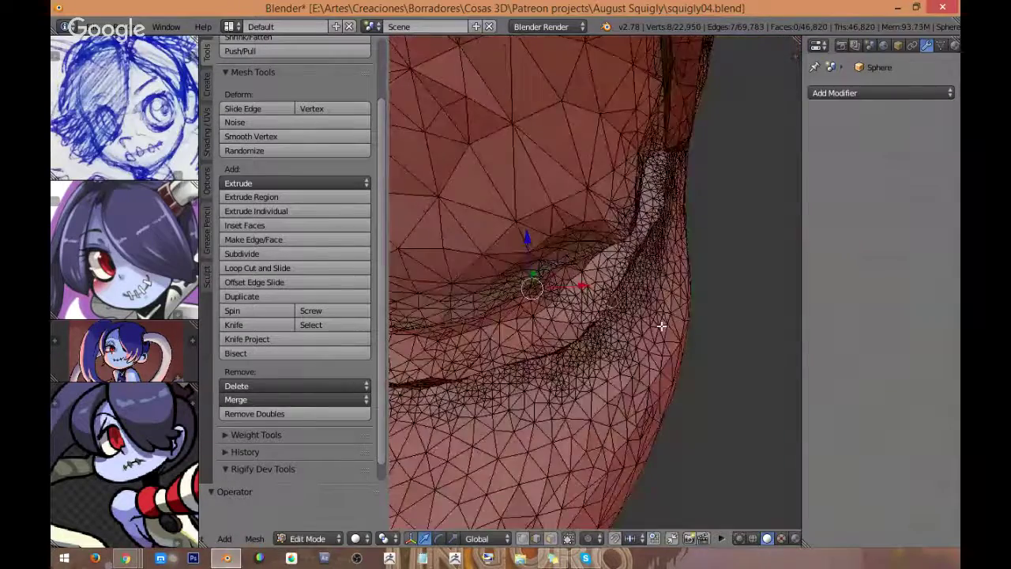
scroll(591, 302, "down", 6)
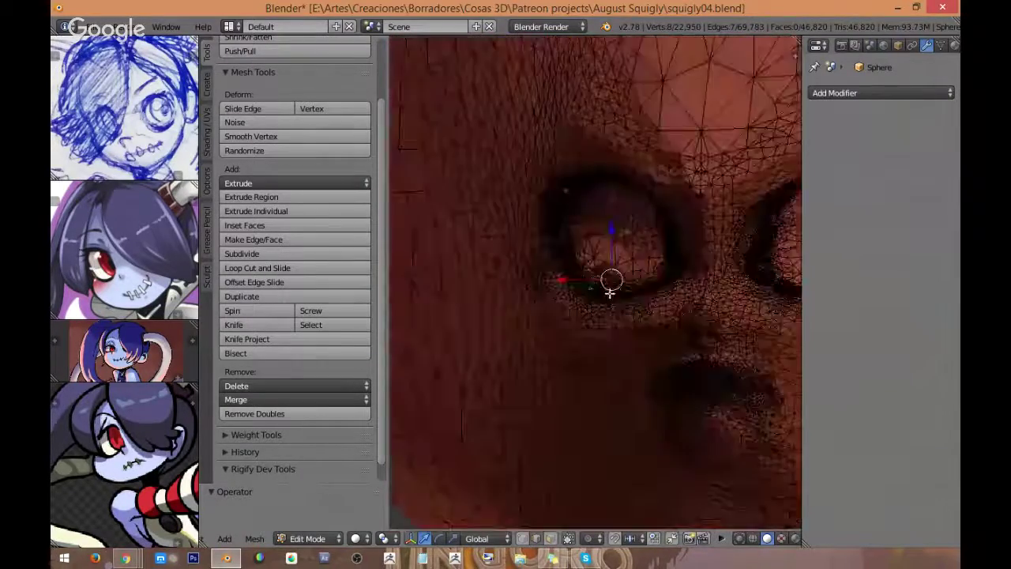
scroll(600, 280, "up", 5)
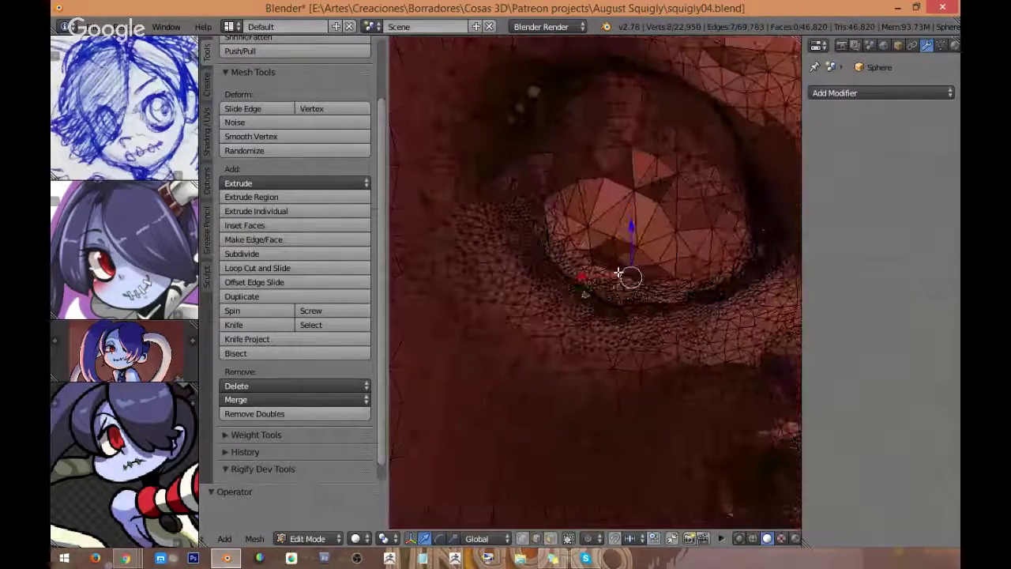
middle_click_drag(577, 276, 750, 307)
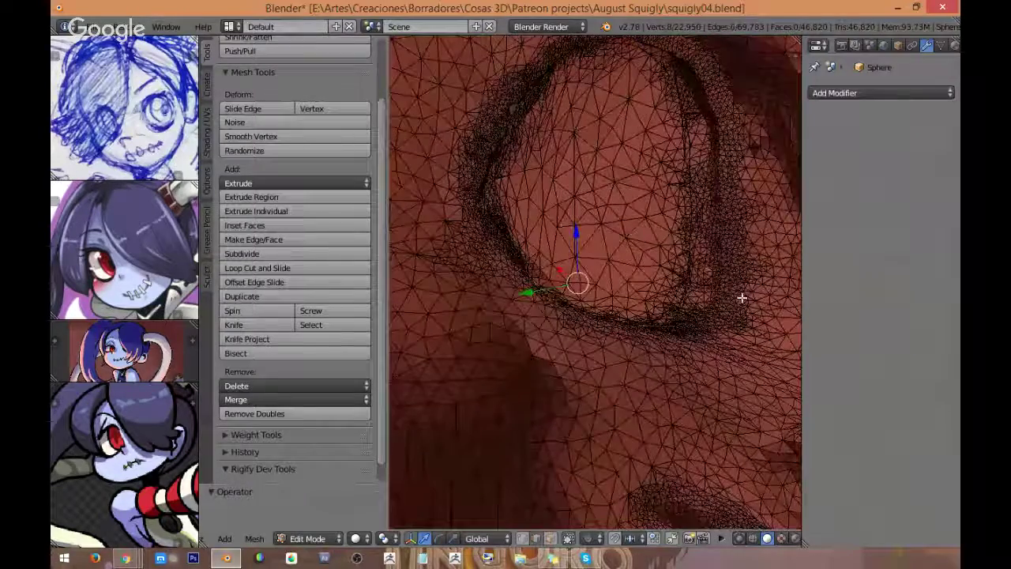
middle_click_drag(478, 267, 582, 193)
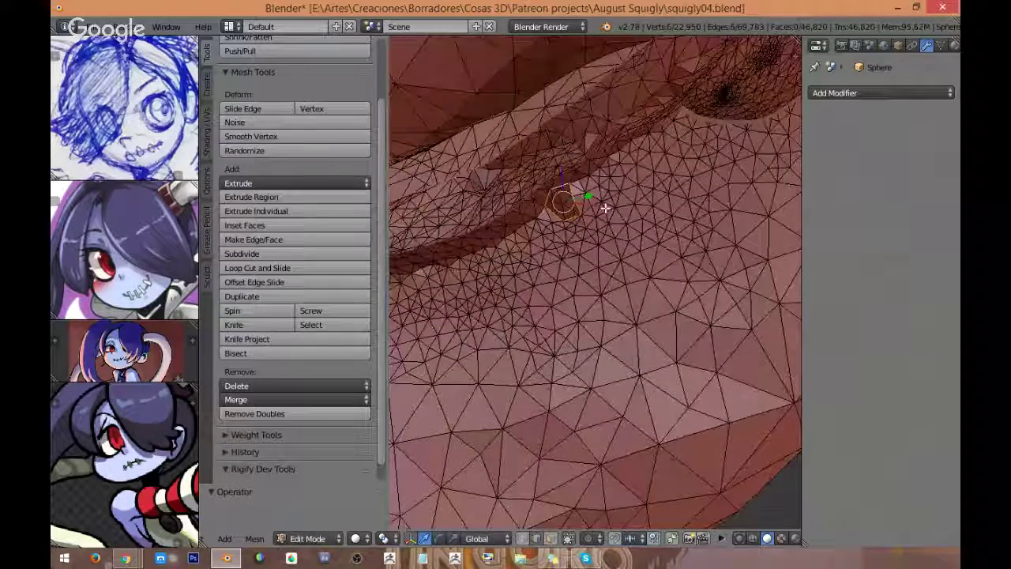
key("e")
left_click(605, 208)
key("s")
left_click(605, 217)
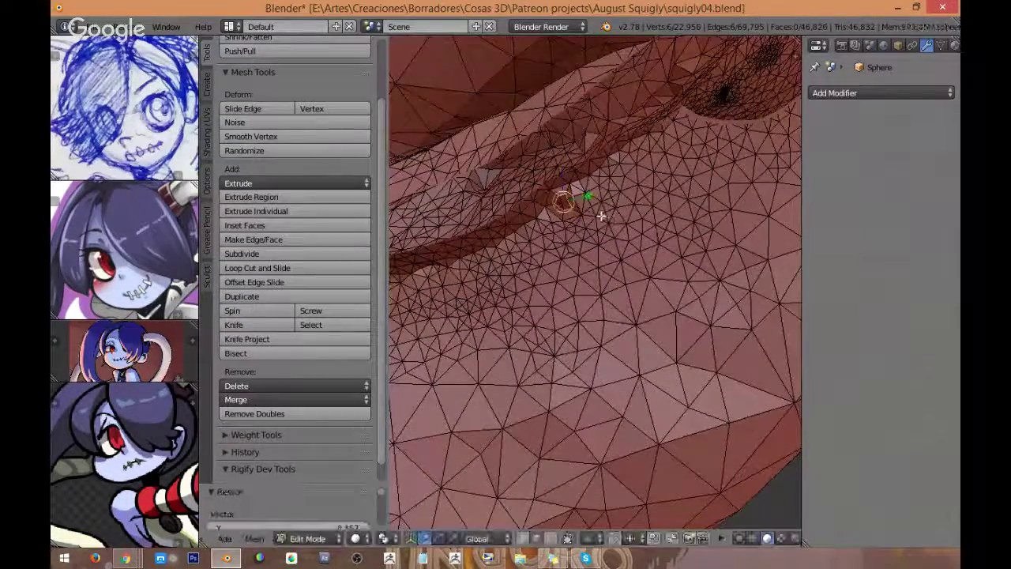
key("alt+m")
left_click(605, 216)
Step: Select the vertices of the edge beside the newly closed hole under the lower eyelid
middle_click_drag(604, 216, 624, 240)
right_click(625, 212)
scroll(623, 241, "up", 2)
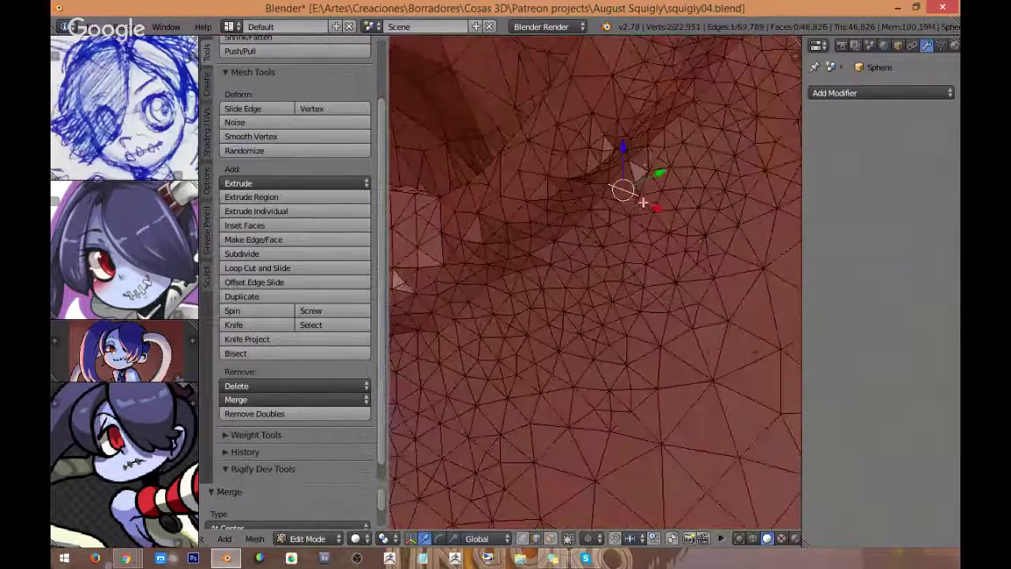
Step: Fill the small four-vertex hole in the crease below the eye with a face and clear the selection
middle_click_drag(643, 163, 612, 189)
right_click(620, 187, "shift")
right_click(620, 193, "shift")
right_click(615, 187, "shift")
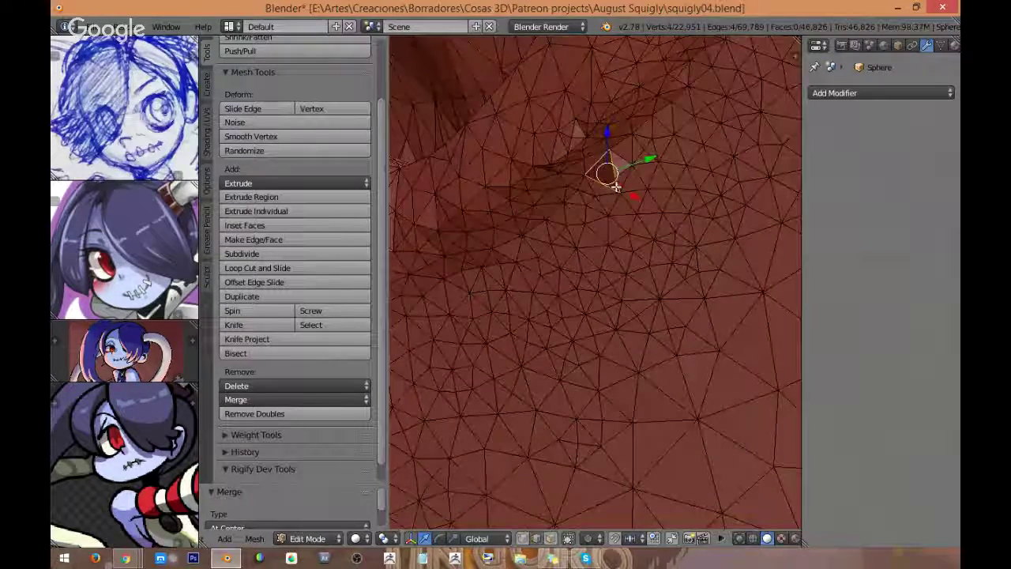
key("f")
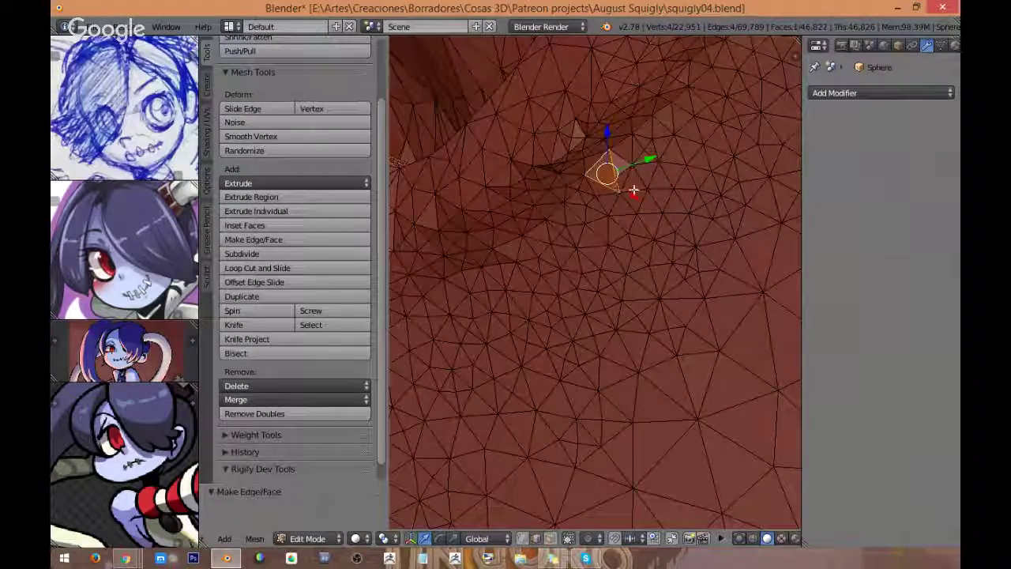
scroll(612, 182, "down", 4)
key("a")
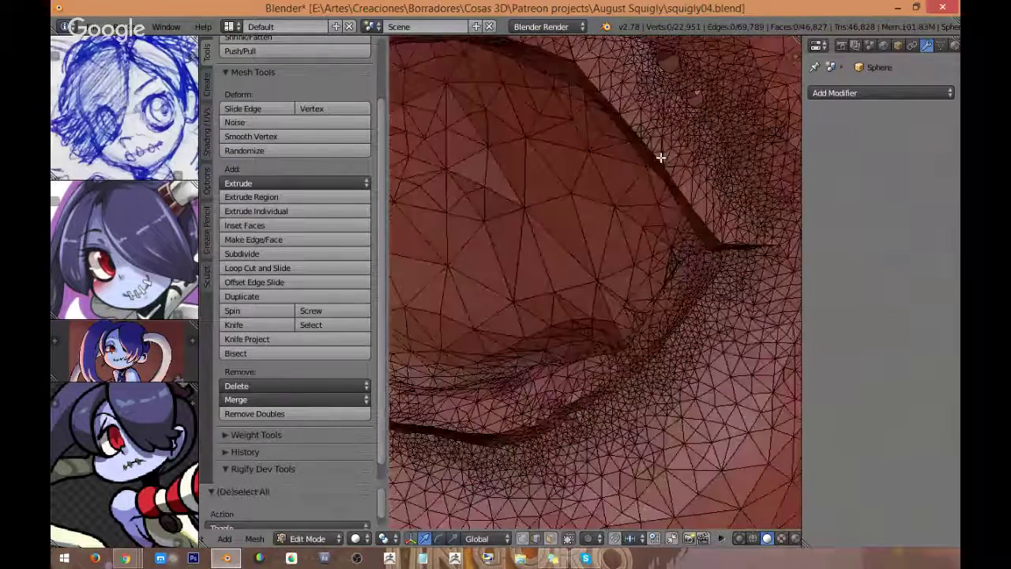
Step: Select the complete boundary loop of the largest hole along the upper eyelid ridge
middle_click_drag(660, 157, 604, 234)
middle_click_drag(590, 145, 582, 75)
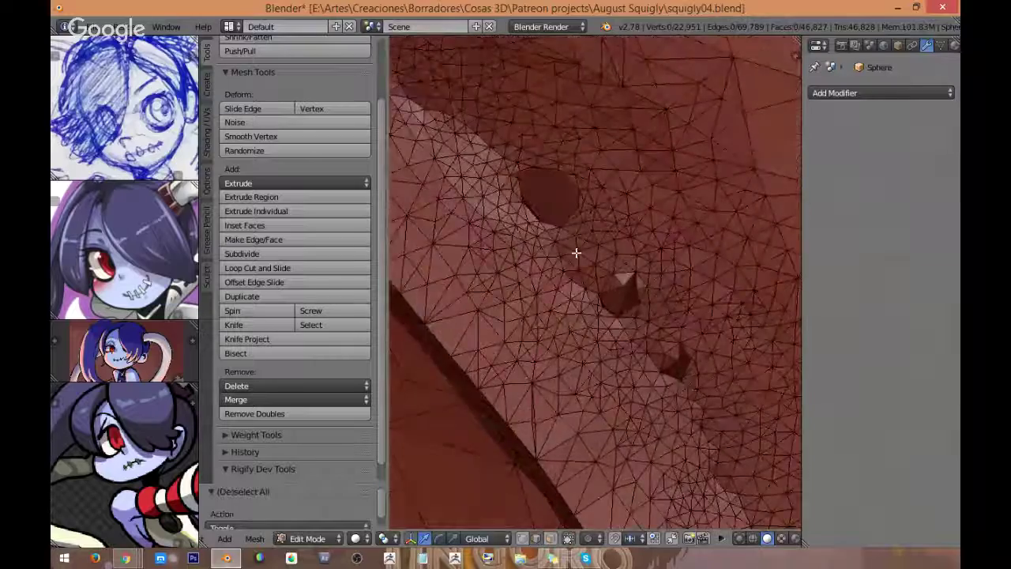
right_click(561, 182, "alt")
middle_click_drag(582, 201, 520, 335, "shift")
key("ctrl+z")
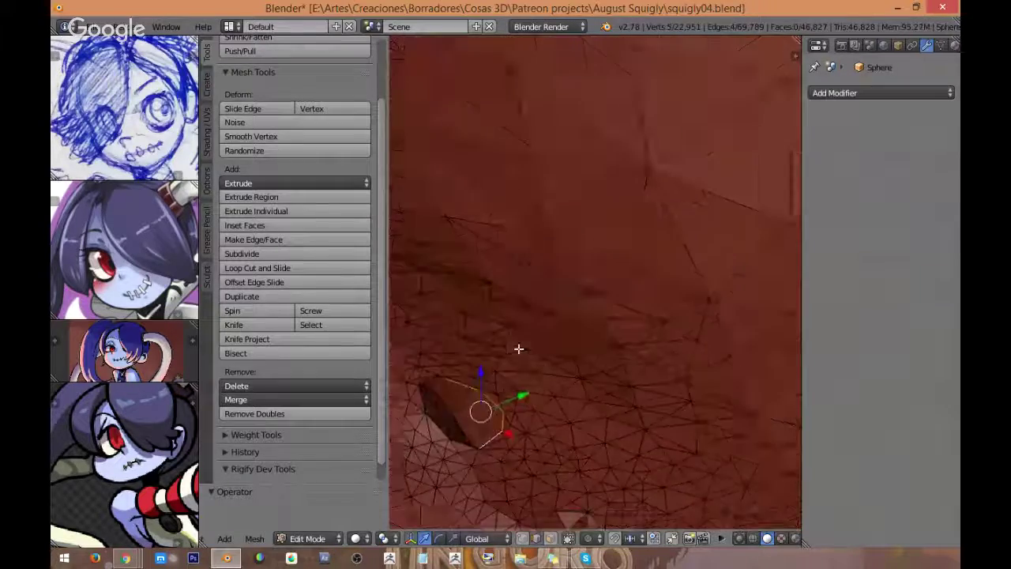
middle_click_drag(583, 284, 546, 330)
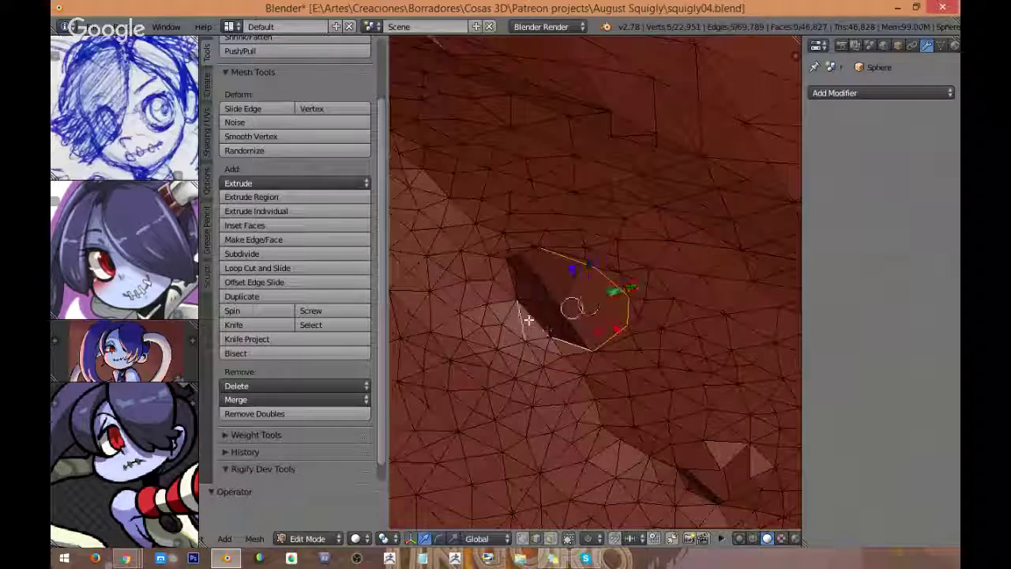
right_click(529, 319, "shift")
right_click(513, 286, "shift")
right_click(511, 262, "shift")
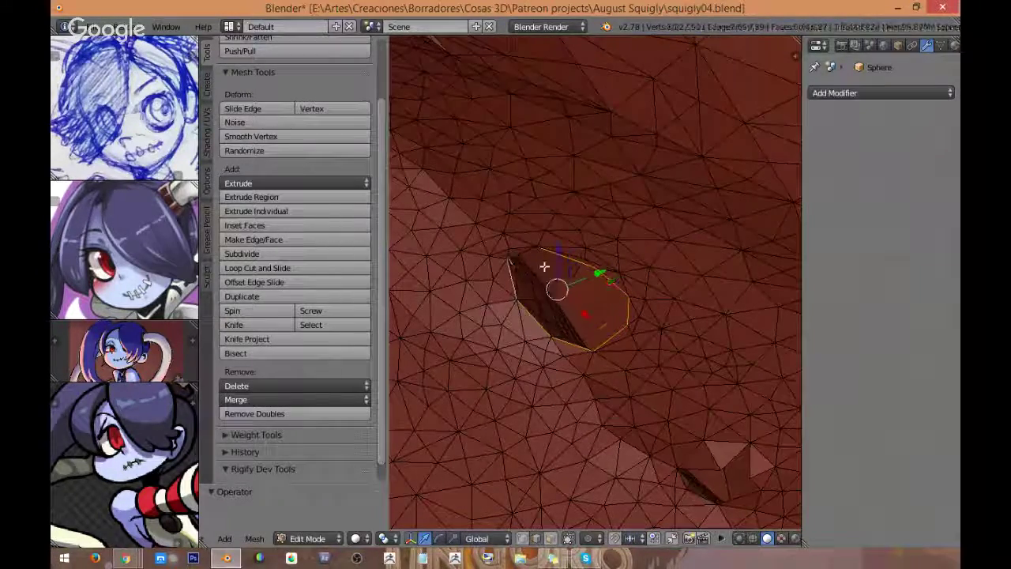
Step: Extrude the largest hole's boundary in place and scale the new ring inward
key("e")
right_click(704, 334)
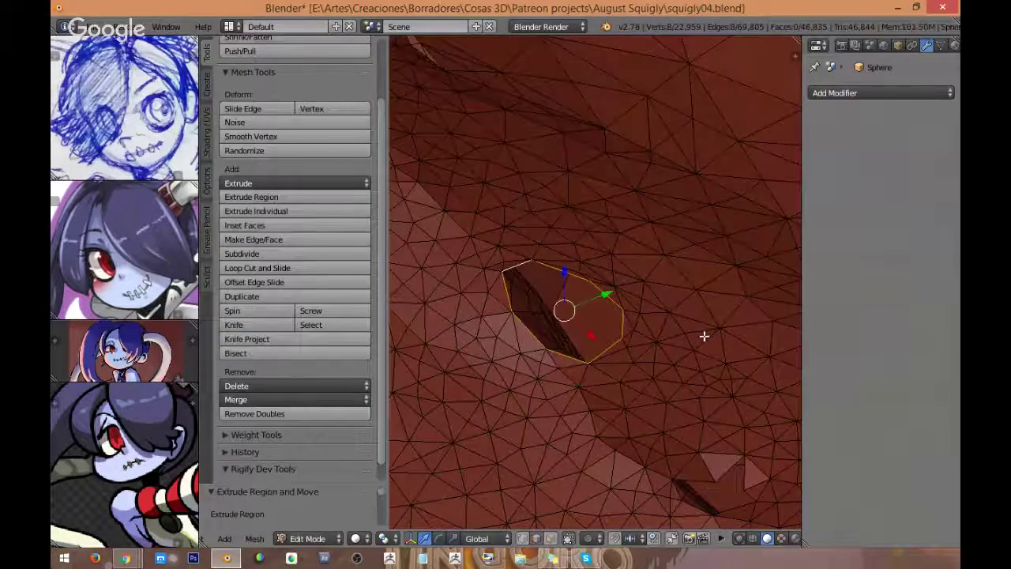
key("s")
left_click(595, 320)
Step: Try to merge the scaled ring's vertices at the cursor
key("alt+m")
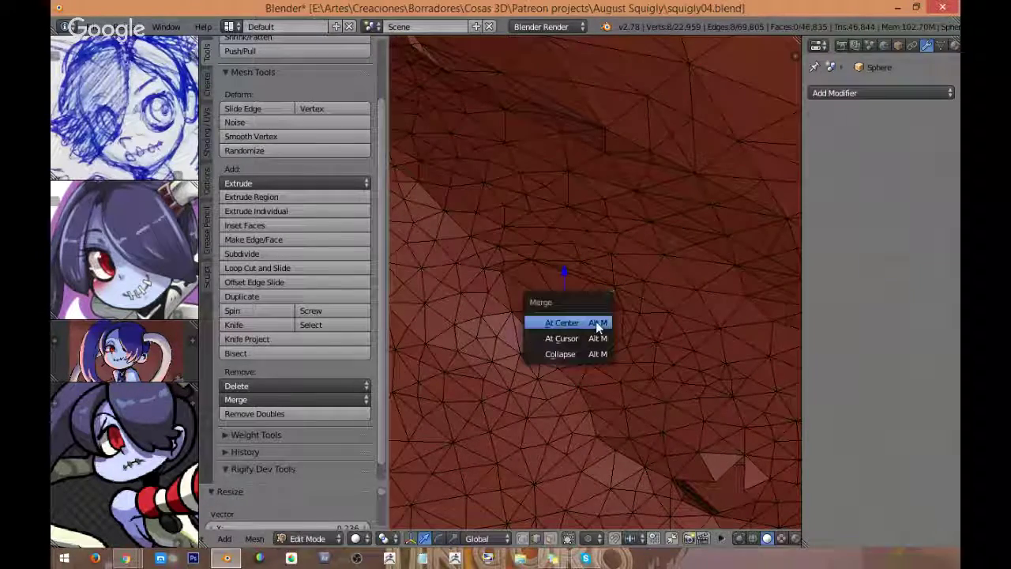
left_click(591, 341)
middle_click_drag(591, 340, 526, 253)
mouse_move(636, 244)
middle_mouse_down()
mouse_move(548, 251)
mouse_move(623, 252)
mouse_move(624, 241)
middle_mouse_up()
scroll(656, 240, "down", 6)
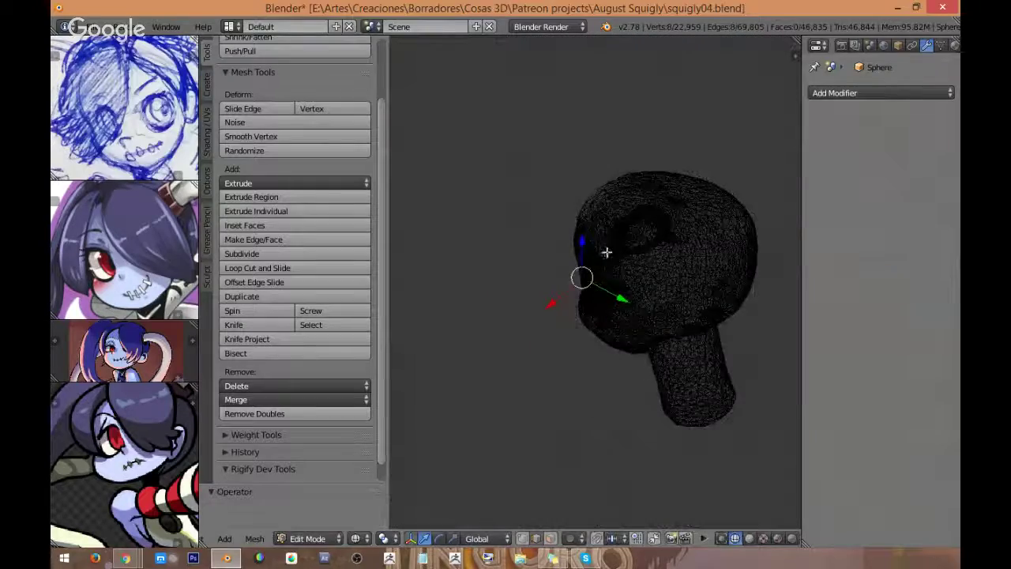
Step: Merge the scaled ring's vertices at center to close the largest hole
middle_click_drag(607, 252, 604, 195)
scroll(624, 240, "up", 8)
scroll(604, 195, "up", 8)
middle_click_drag(527, 43, 603, 245, "shift")
scroll(594, 253, "up", 3)
key("alt+m")
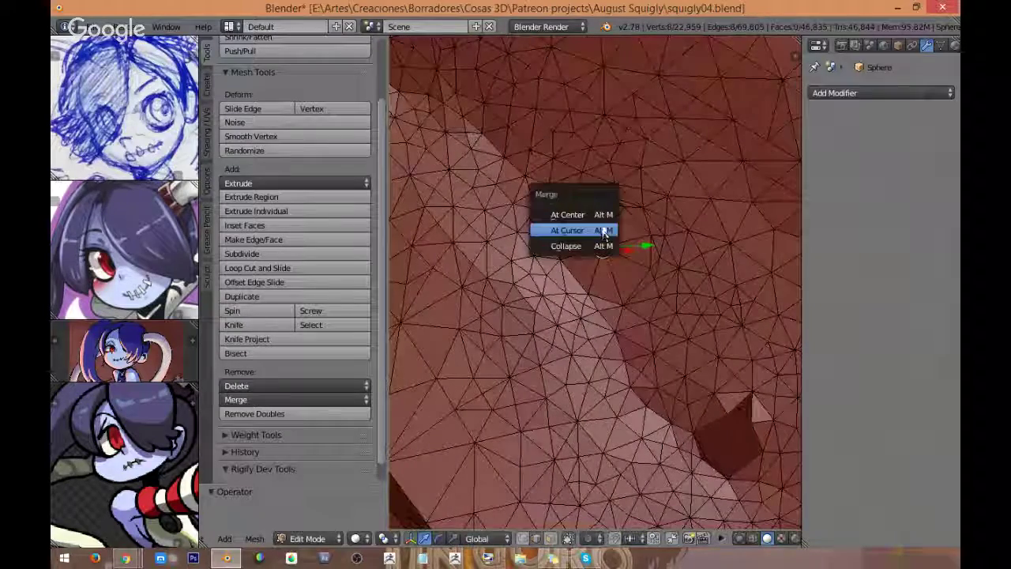
left_click(600, 215)
scroll(631, 261, "down", 3)
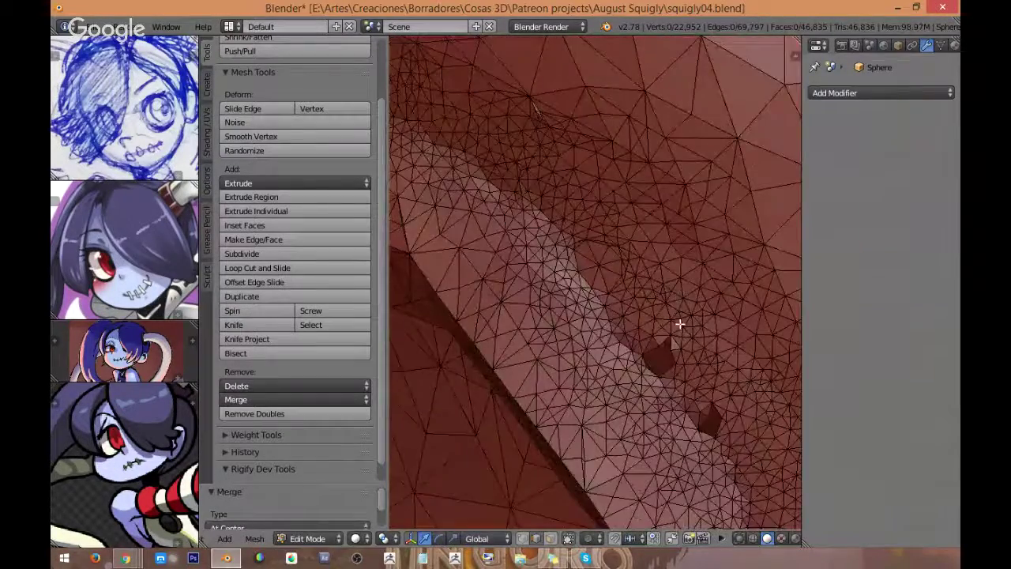
Step: Select the seven-vertex boundary loop of the next hole down the eyelid ridge
scroll(585, 237, "up", 3)
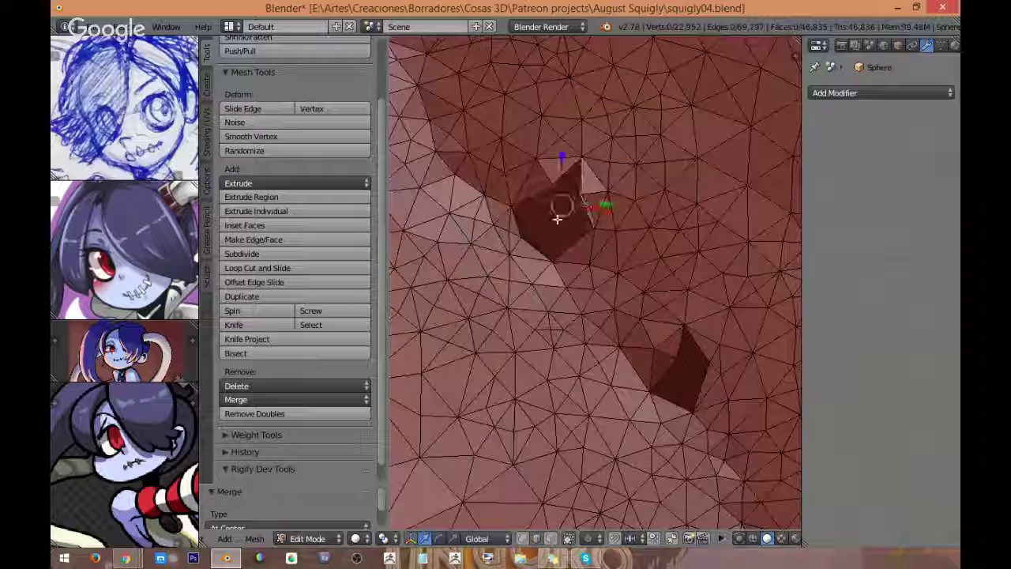
right_click(526, 238, "alt")
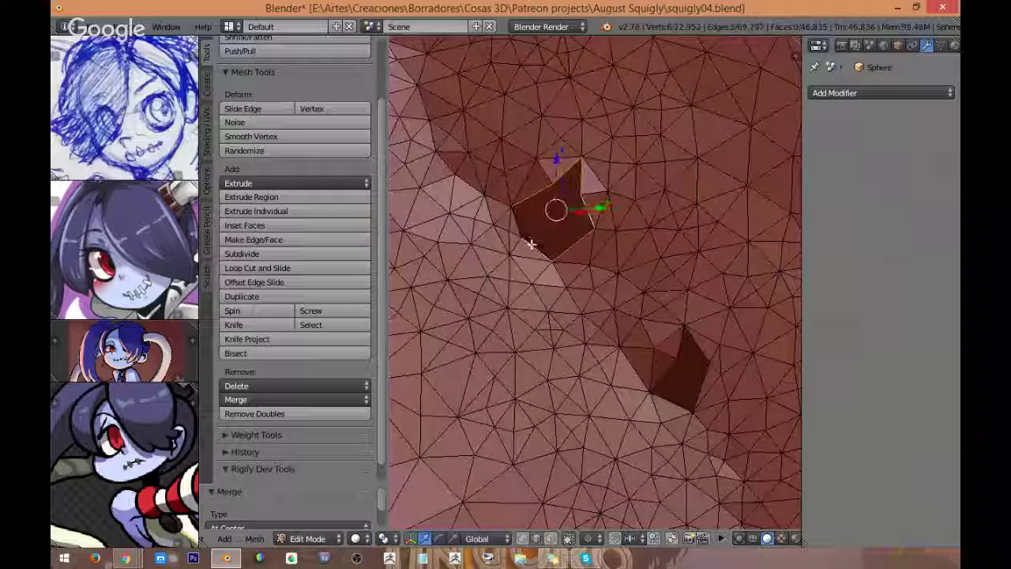
right_click(591, 234)
key("ctrl+z")
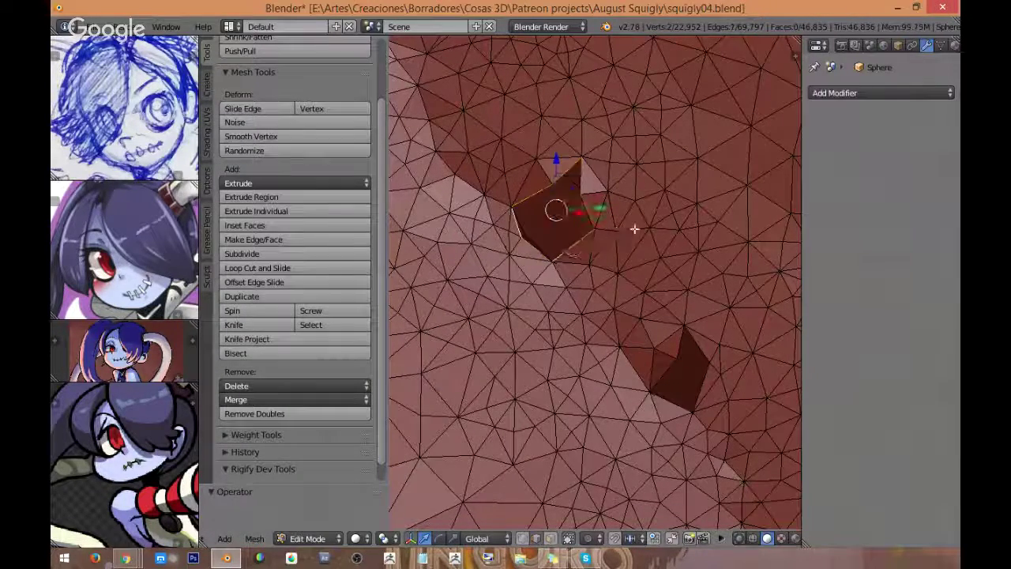
key("w")
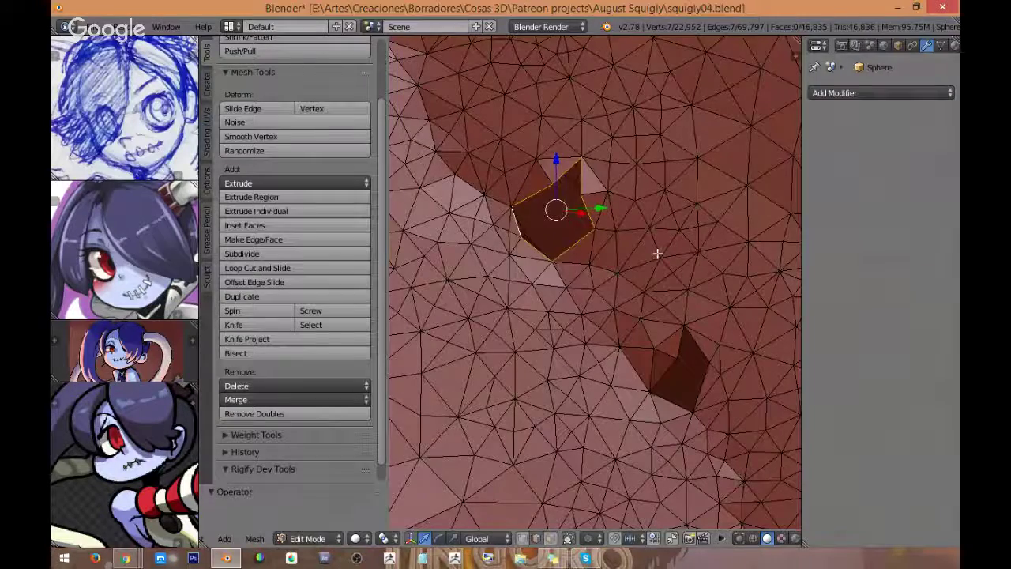
Step: Extrude the seven-vertex boundary in place, scale it inward and merge it at center to close the hole
key("e")
right_click(668, 257)
key("s")
left_click(615, 233)
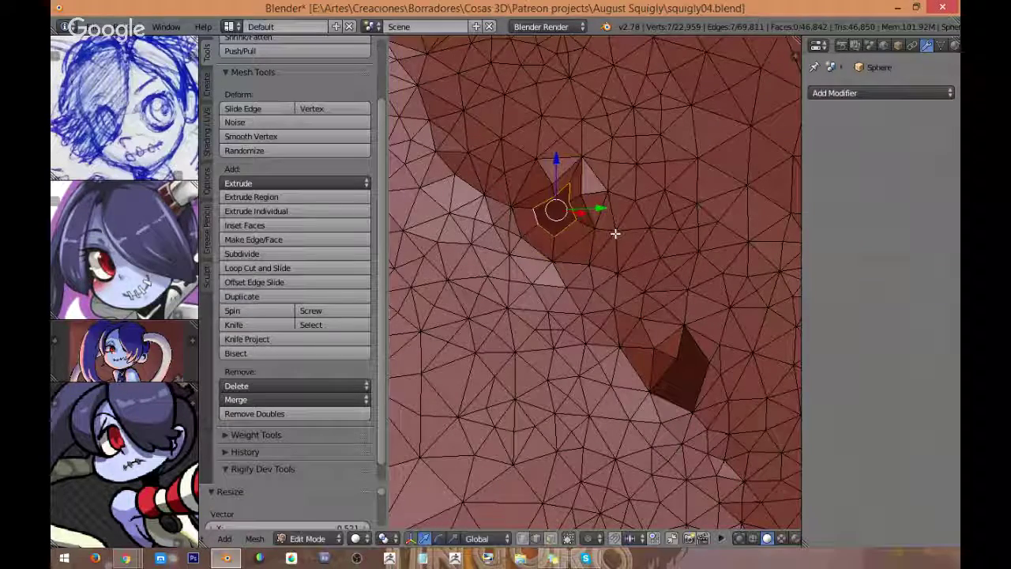
key("alt+m")
left_click(613, 235)
Step: Select the five-vertex boundary loop of the last hole on the eyelid ridge
middle_click_drag(641, 273, 587, 291, "shift")
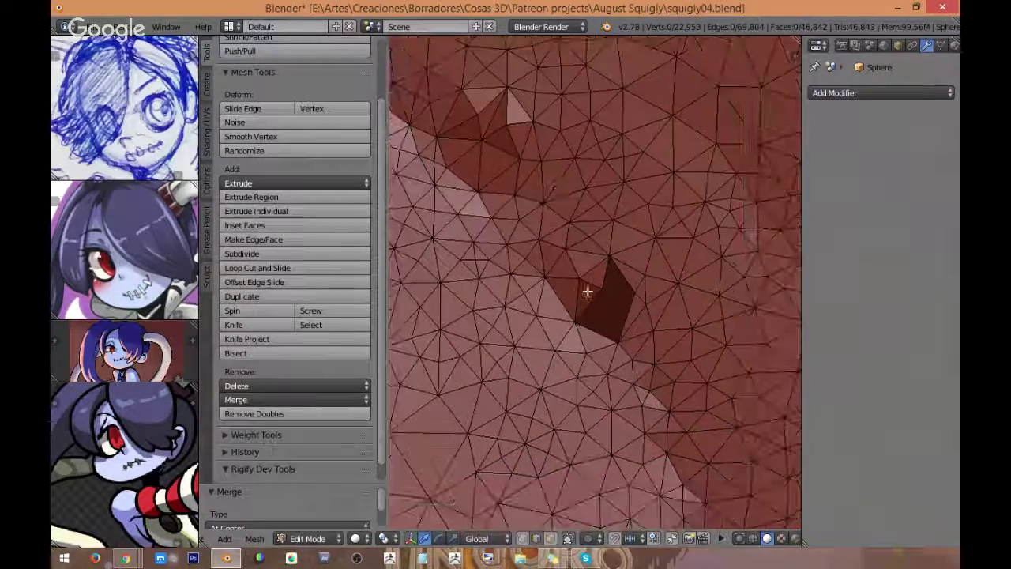
right_click(589, 293)
right_click(615, 330, "shift")
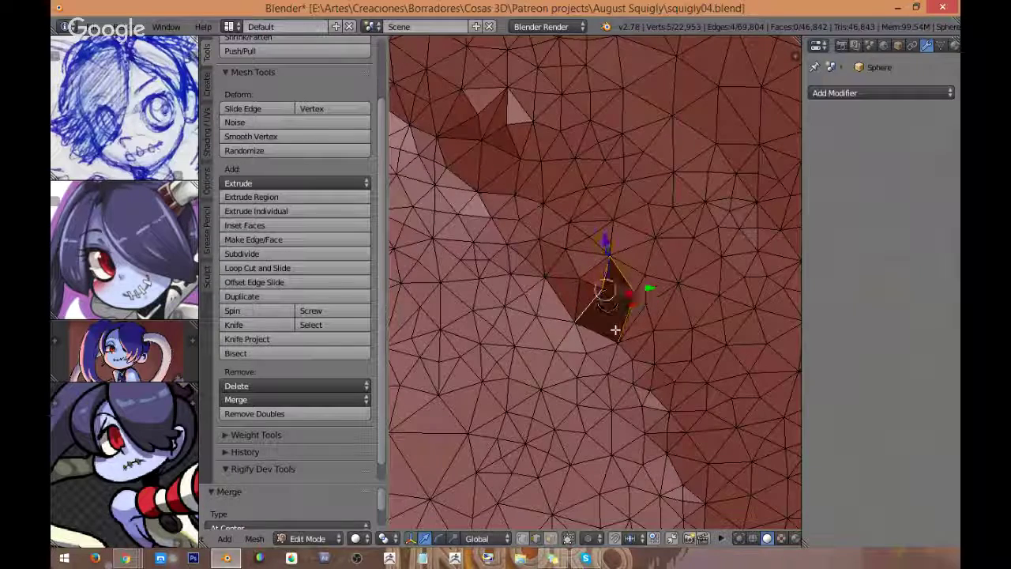
right_click(602, 334, "shift")
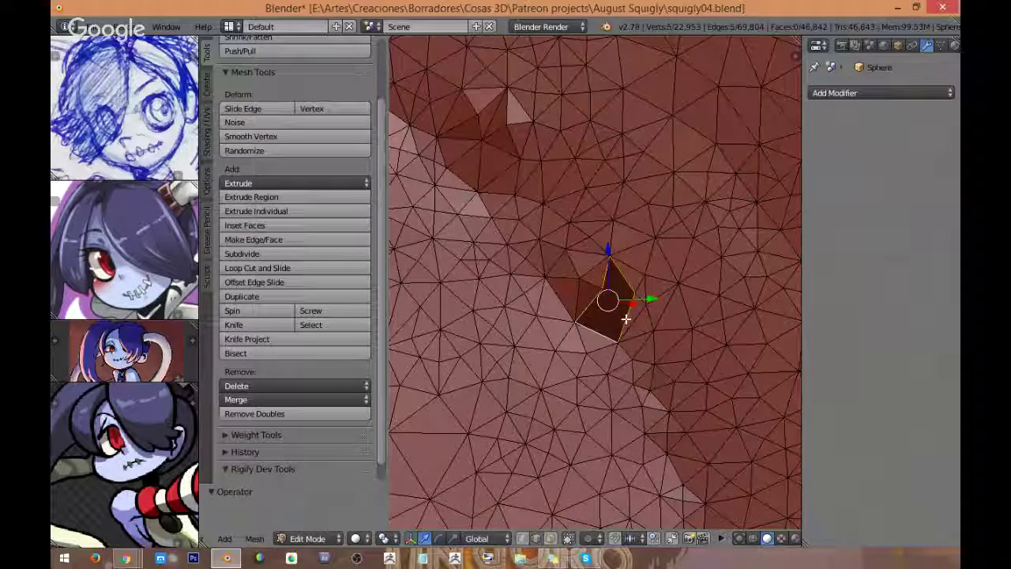
Step: Extrude the five-vertex boundary, scale it inward and merge it at center to close the last hole
key("e")
left_click(645, 338)
key("s")
right_click(661, 303)
key("ctrl+z")
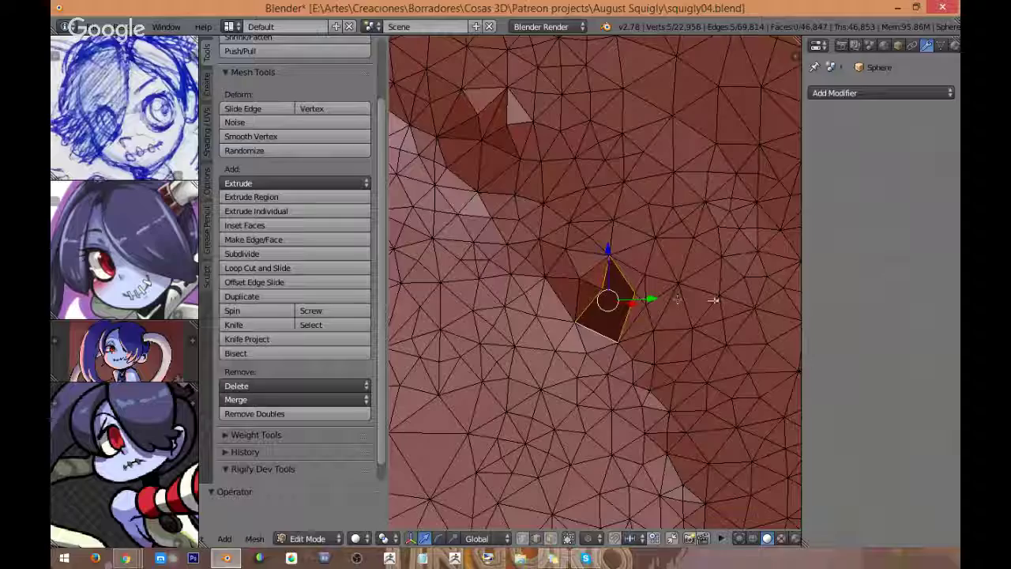
key("s")
left_click(647, 298)
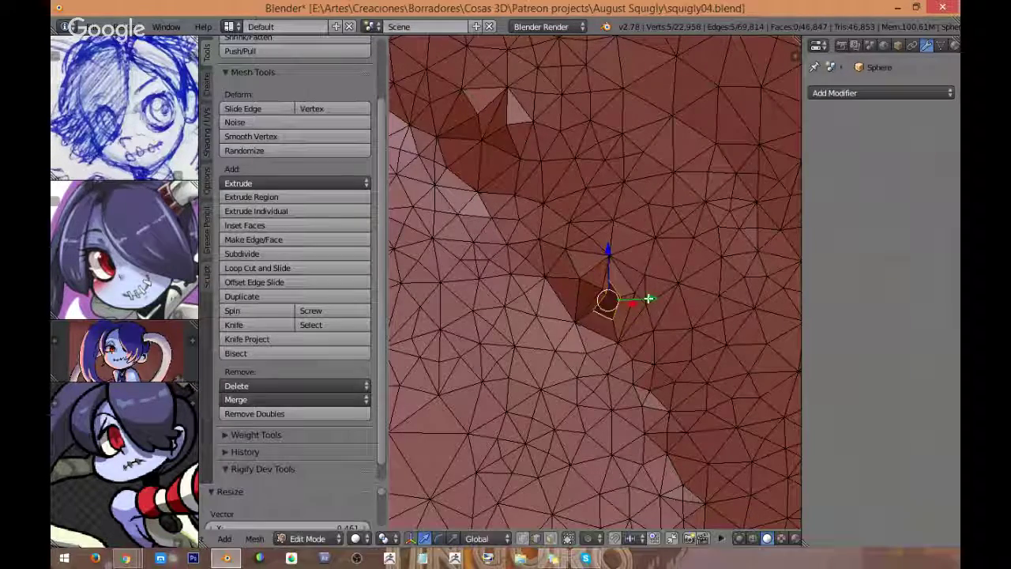
key("alt+m")
left_click(648, 295)
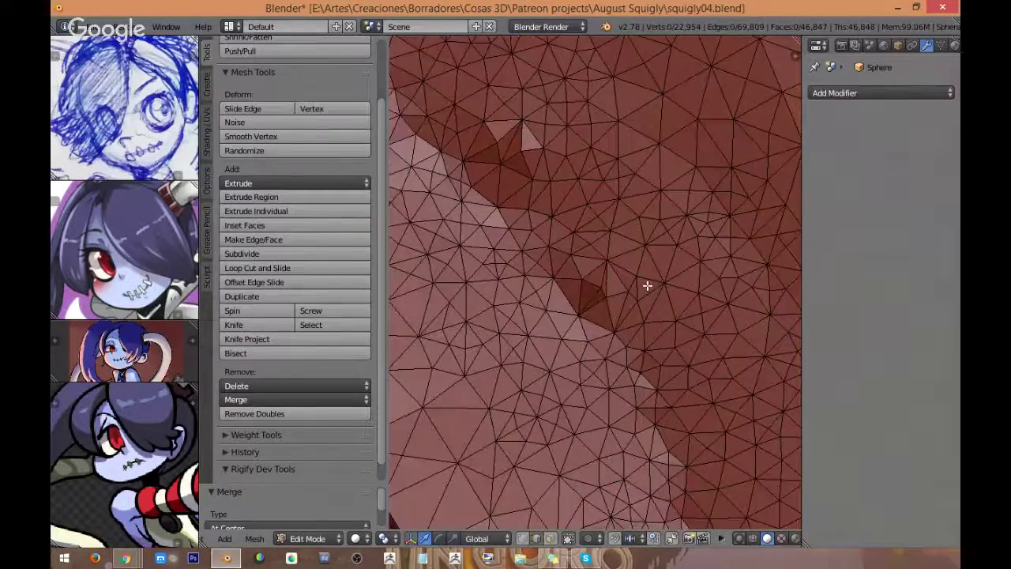
Step: Examine the patched eye area from farther out and from the side, toggling wireframe display and Edit Mode
scroll(647, 285, "down", 8)
mouse_move(641, 302)
middle_mouse_down()
mouse_move(500, 263)
mouse_move(653, 263)
mouse_move(609, 245)
mouse_move(576, 293)
mouse_move(665, 260)
mouse_move(651, 278)
mouse_move(718, 232)
mouse_move(639, 234)
mouse_move(578, 268)
mouse_move(529, 257)
mouse_move(560, 342)
mouse_move(587, 342)
mouse_move(620, 287)
mouse_move(537, 313)
mouse_move(574, 325)
mouse_move(636, 312)
mouse_move(573, 306)
mouse_move(655, 293)
mouse_move(621, 300)
mouse_move(602, 210)
mouse_move(624, 285)
mouse_move(653, 278)
mouse_move(537, 242)
mouse_move(542, 205)
mouse_move(487, 212)
mouse_move(567, 265)
mouse_move(584, 171)
mouse_move(600, 156)
mouse_move(644, 309)
mouse_move(632, 273)
mouse_move(582, 347)
mouse_move(708, 369)
mouse_move(652, 342)
mouse_move(609, 345)
mouse_move(612, 325)
mouse_move(554, 326)
mouse_move(541, 300)
middle_mouse_up()
scroll(665, 213, "up", 3)
scroll(664, 213, "down", 3)
key("l")
key("z")
key("z")
key("Tab")
key("Tab")
key("a")
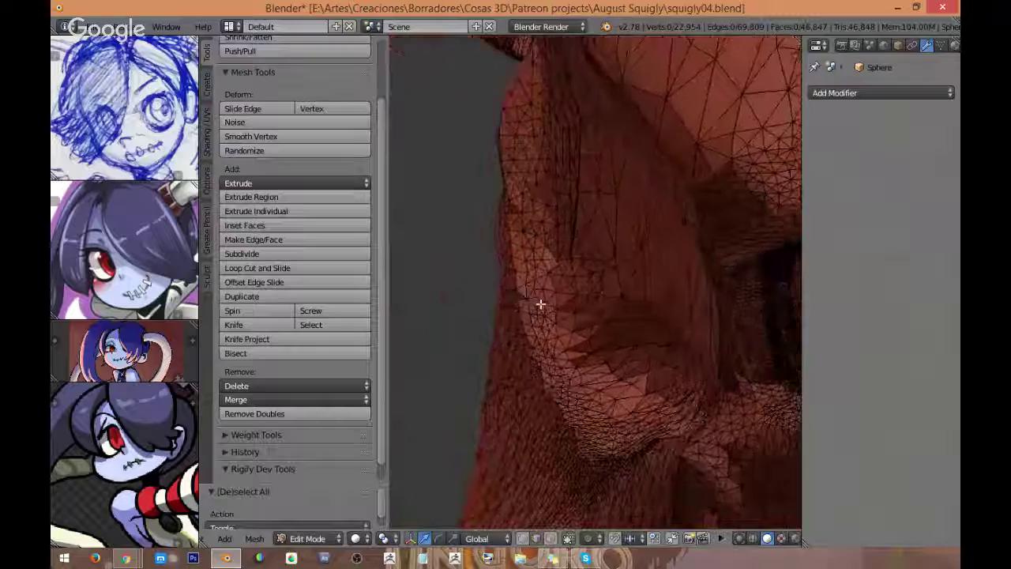
Step: Circle-select a patch of the folded rim beside the eye and switch to face selection mode
key("ctrl+Tab")
left_click(558, 313)
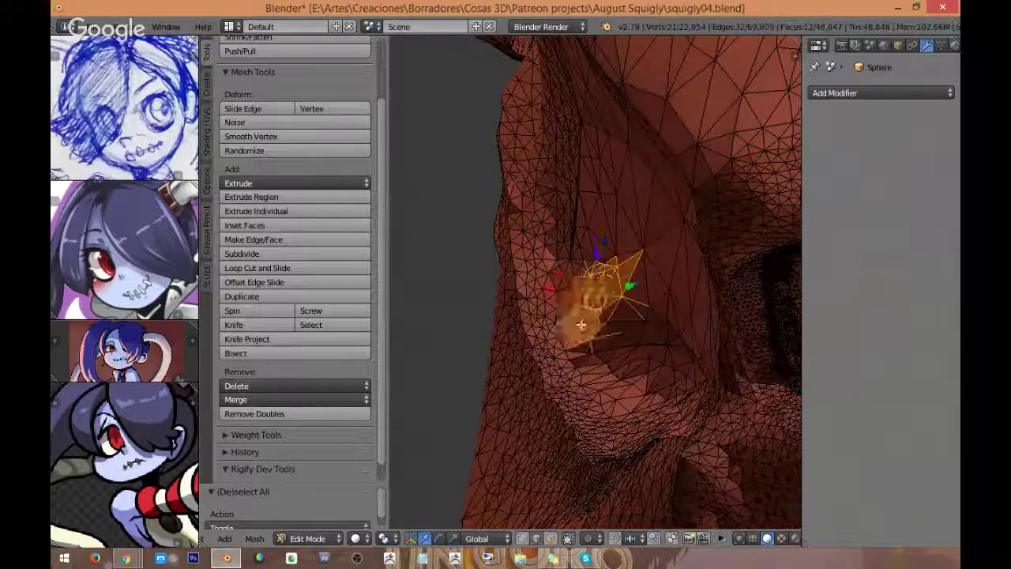
left_click_drag(553, 306, 565, 283)
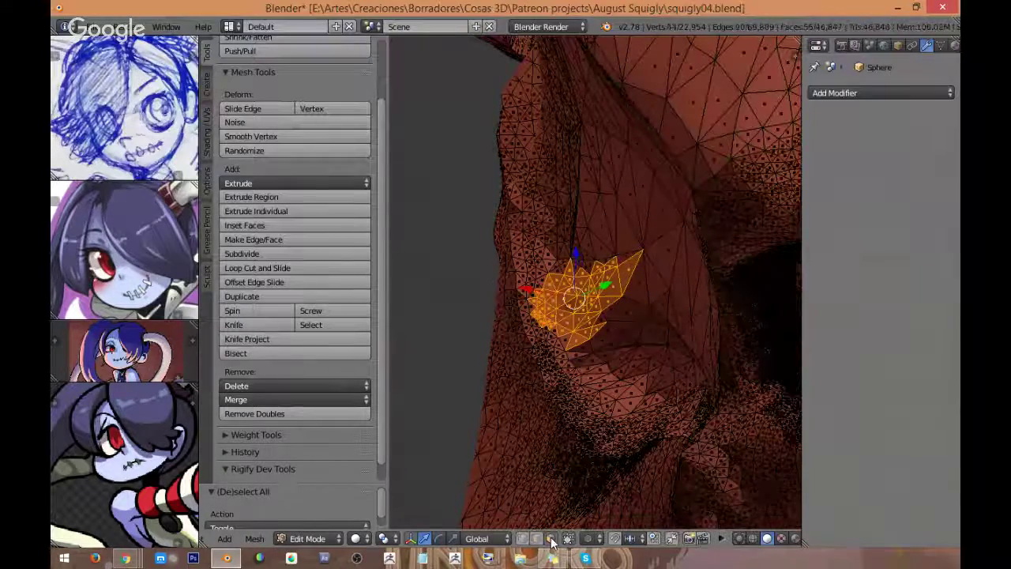
Step: Try to replace the selected rim patch with a single face using Make Edge/Face
middle_click_drag(574, 321, 576, 358)
key("f")
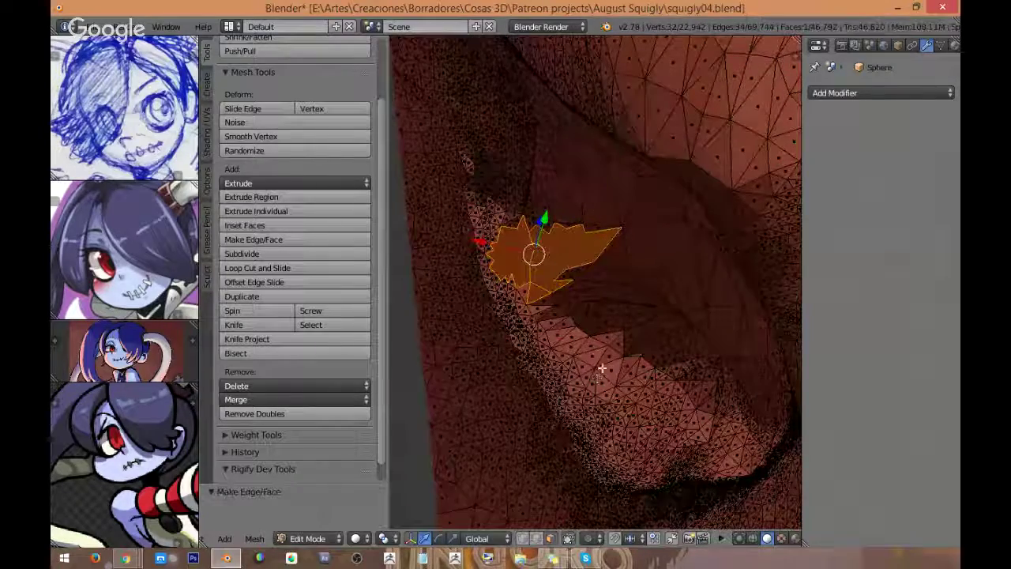
key("ctrl+z")
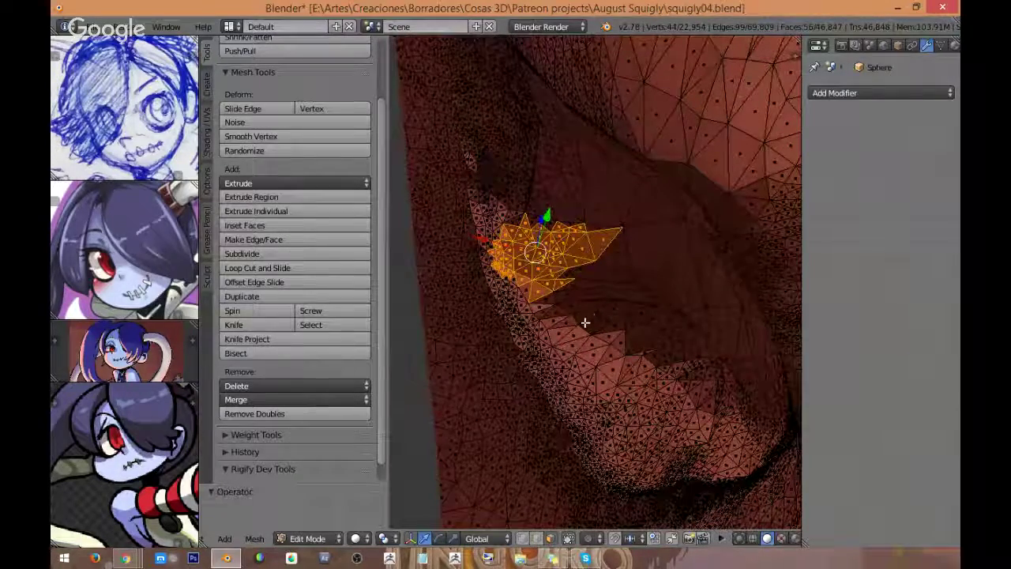
Step: Extend the face selection up and down along the folded rim beside the eye
left_click_drag(526, 308, 522, 307)
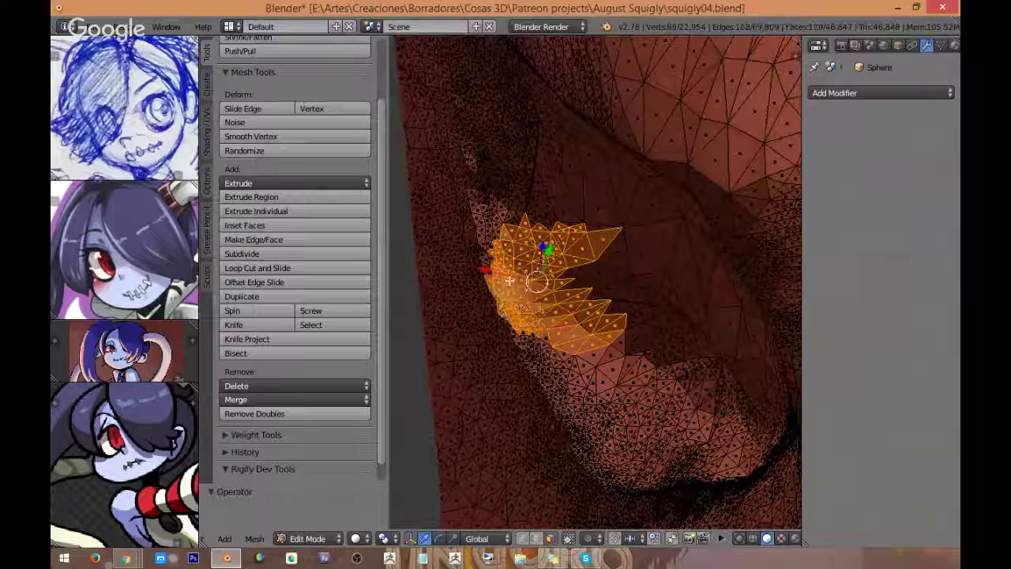
left_click_drag(509, 266, 503, 237)
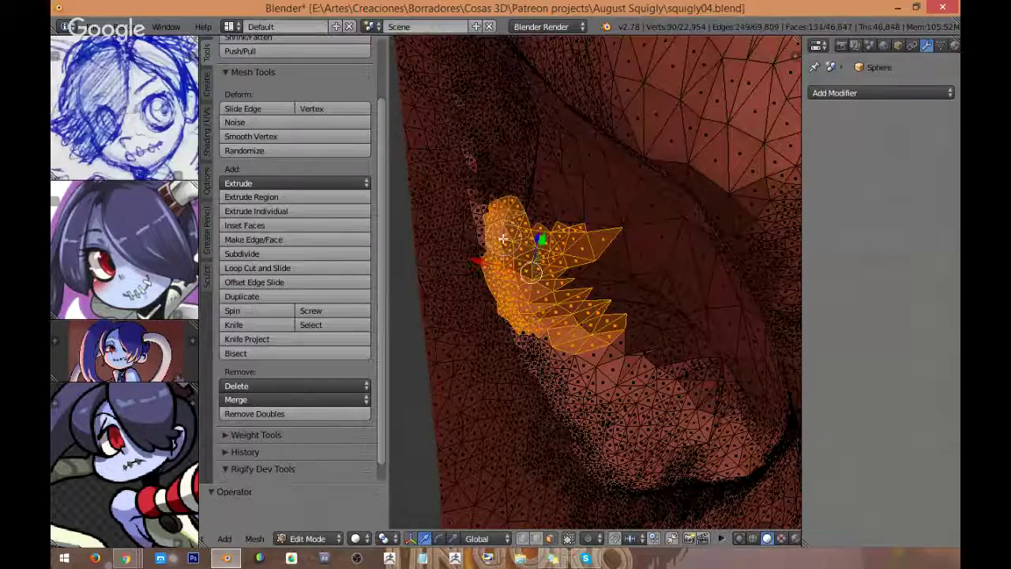
middle_click_drag(477, 237, 477, 256)
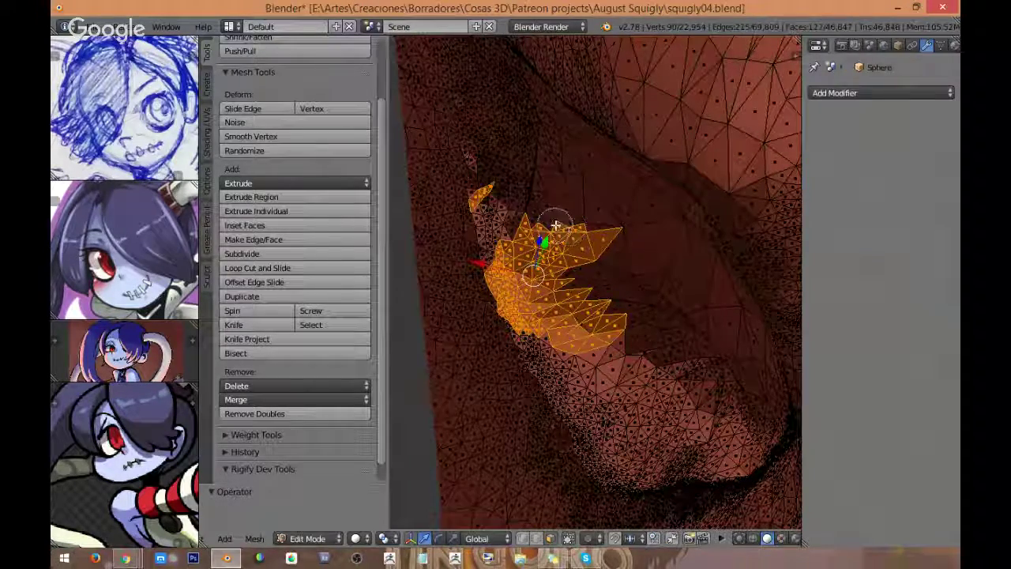
left_click_drag(512, 234, 498, 194)
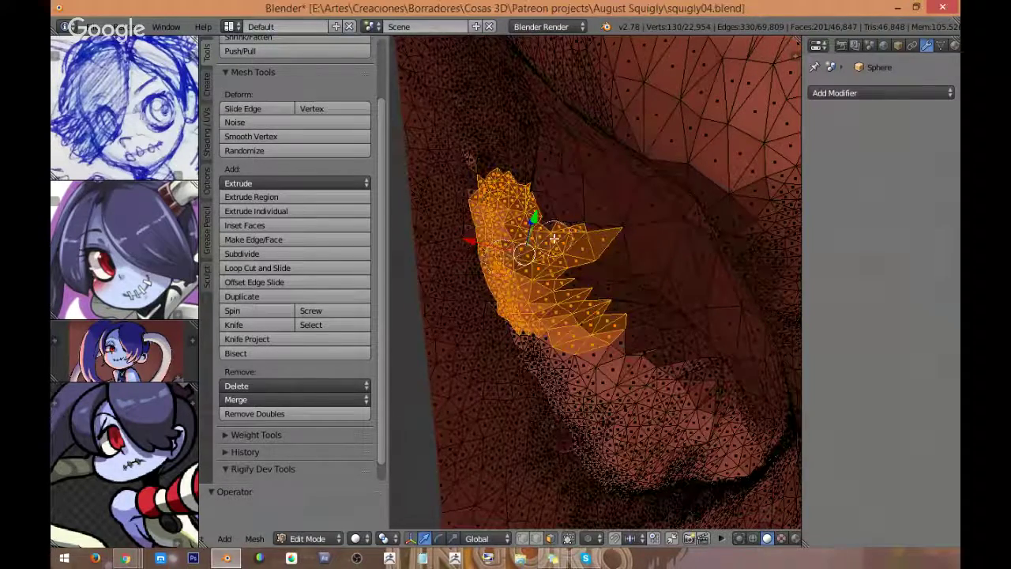
middle_click_drag(554, 236, 614, 277)
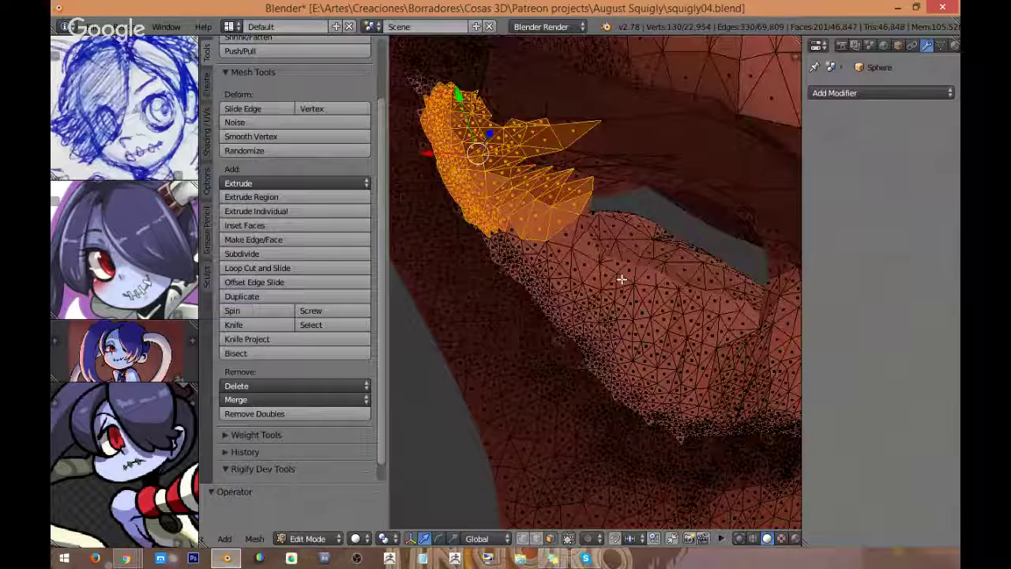
left_click_drag(553, 290, 521, 258)
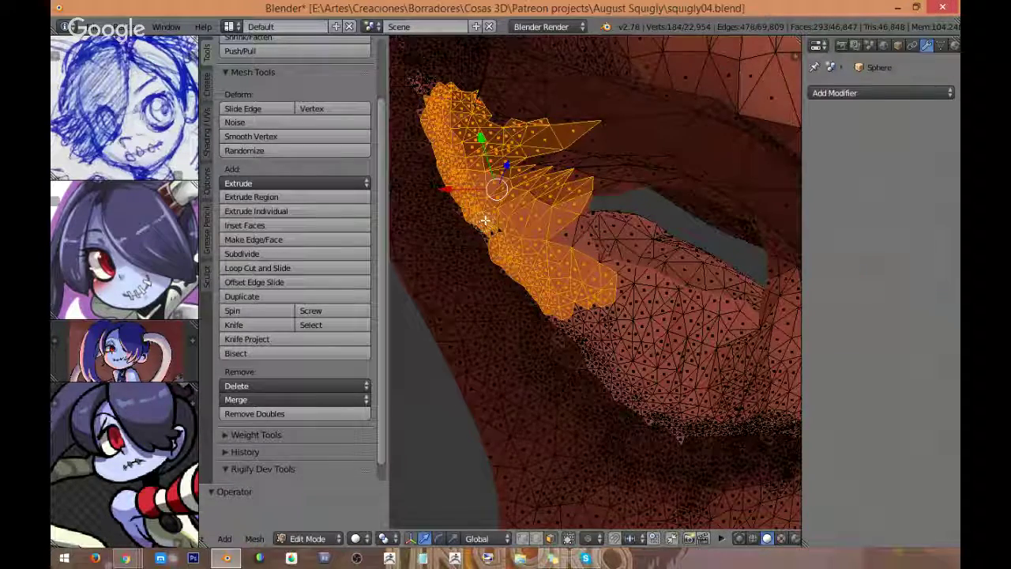
Step: Circle-select the remaining faces along the folded rim beside the eye and check the selection from the side
mouse_move(485, 221)
middle_mouse_down()
mouse_move(526, 210)
mouse_move(489, 198)
mouse_move(705, 345)
mouse_move(704, 324)
mouse_move(561, 274)
mouse_move(551, 257)
mouse_move(583, 269)
middle_mouse_up()
key("c")
left_click(567, 259)
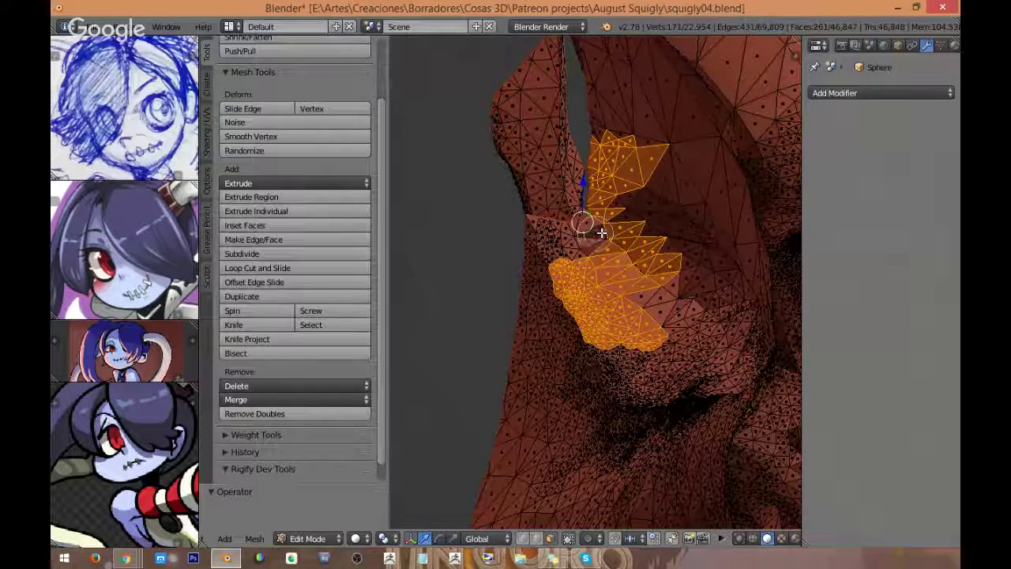
left_click(577, 253)
right_click(576, 253)
mouse_move(570, 253)
middle_mouse_down()
mouse_move(589, 247)
mouse_move(528, 265)
middle_mouse_up()
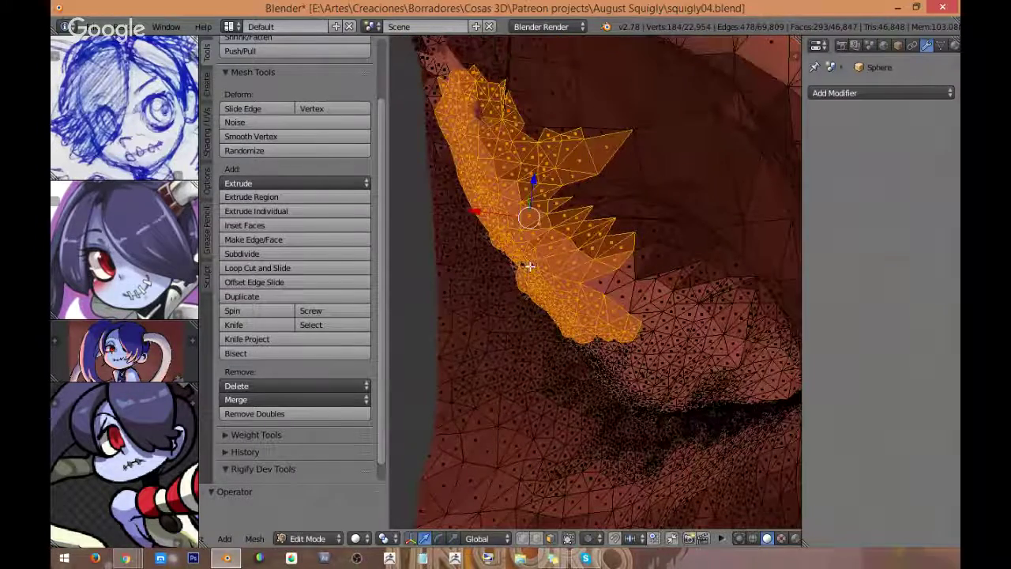
Step: Delete the selected faces of the folded rim, undoing the first deletion by edges and removing them as faces instead
key("x")
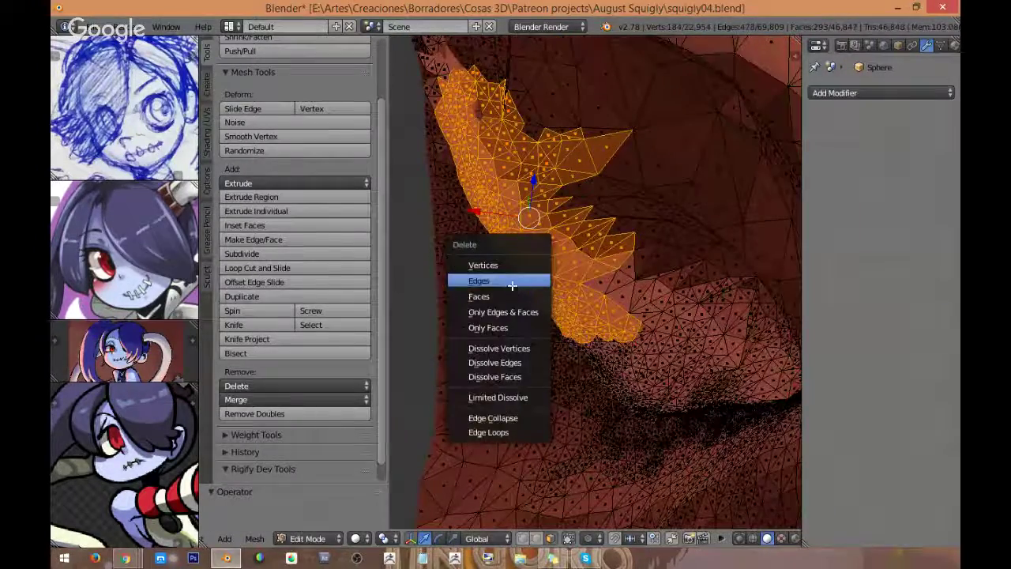
left_click(515, 280)
key("ctrl+z")
key("x")
left_click(527, 273)
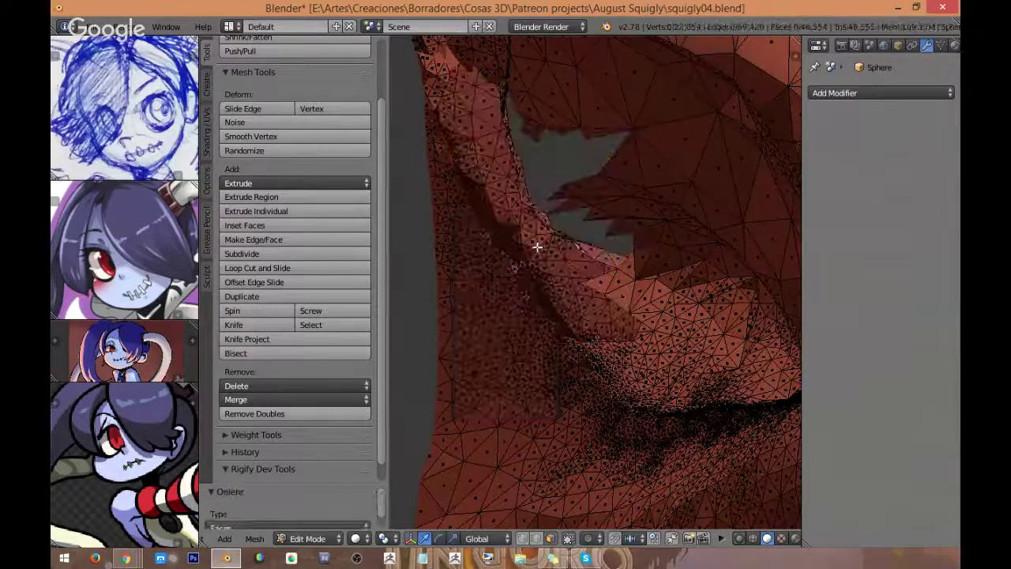
Step: Select the stray faces left beside the opened rim one by one and delete them
middle_click_drag(537, 241, 573, 248)
right_click(572, 246)
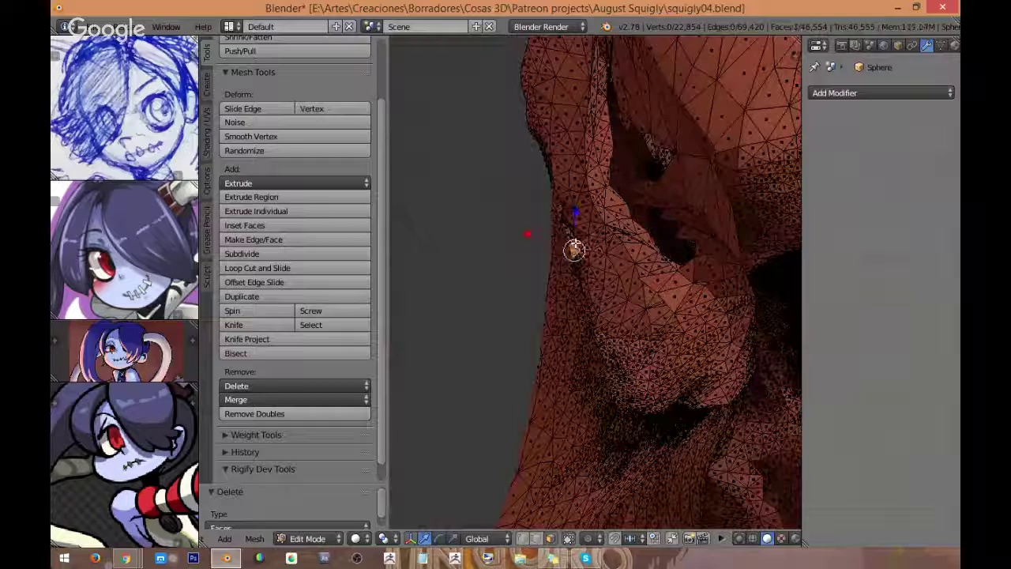
right_click(567, 235, "shift")
right_click(564, 227, "shift")
right_click(561, 221, "shift")
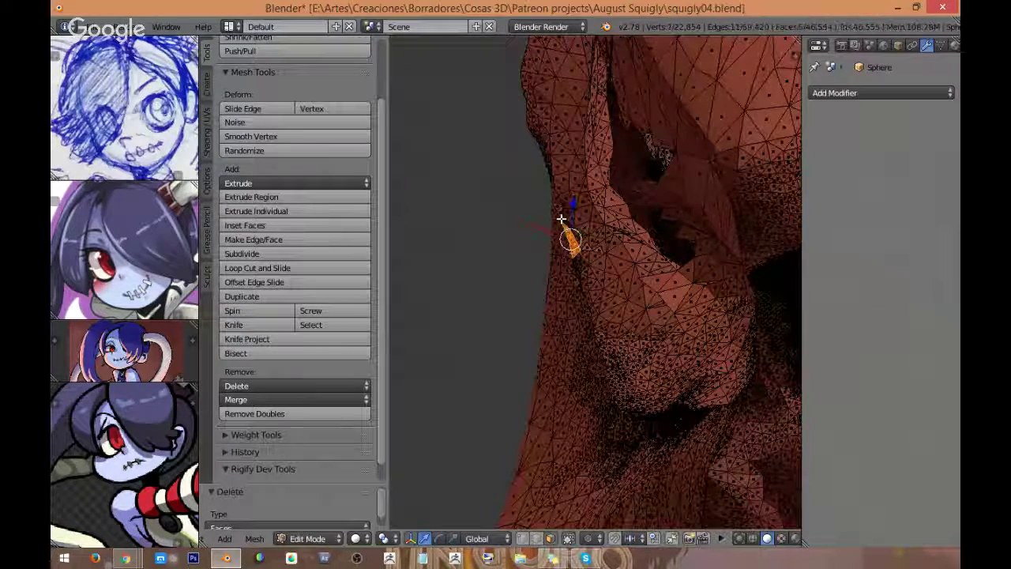
right_click(590, 246, "shift")
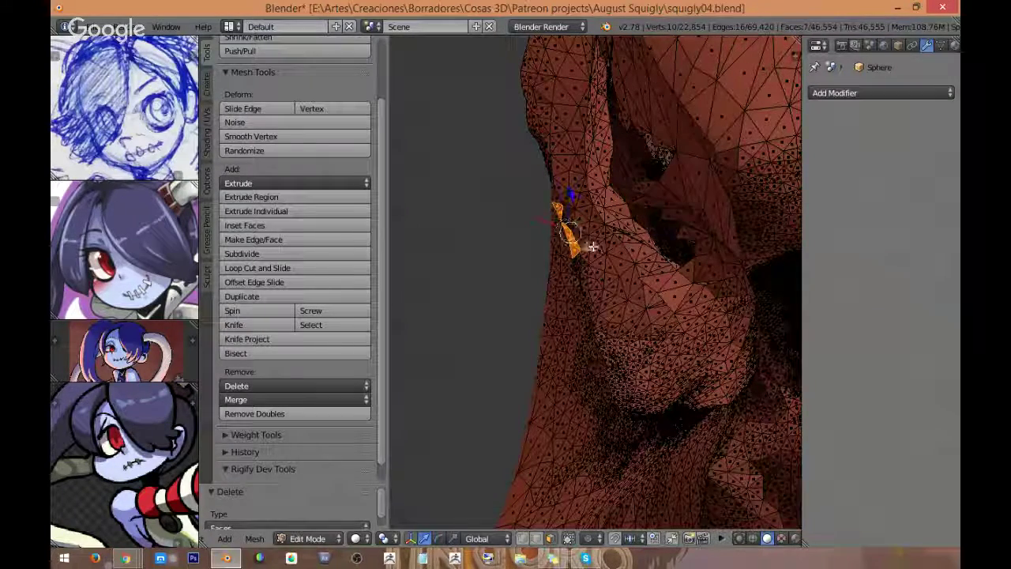
right_click(597, 251, "shift")
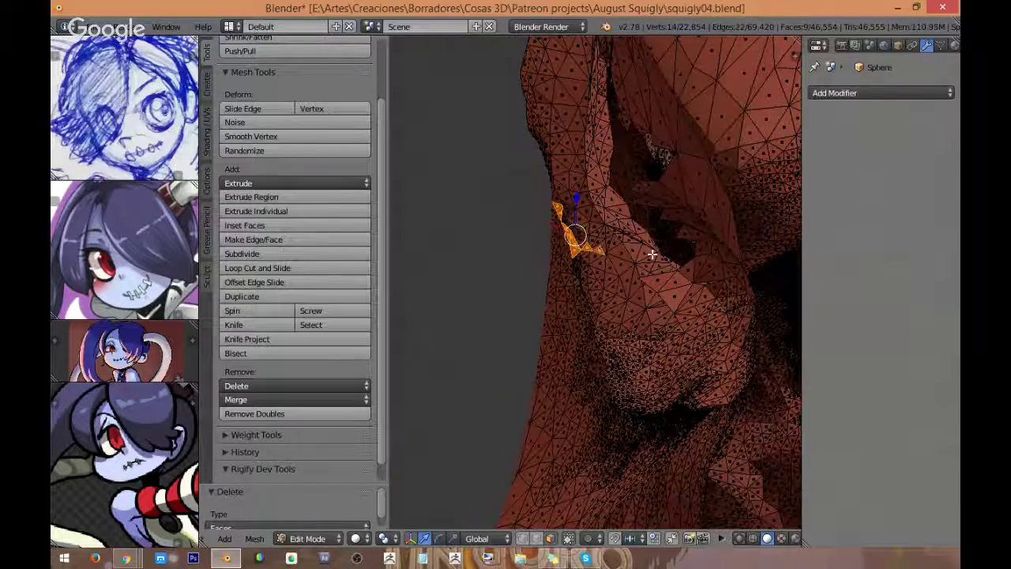
middle_click_drag(651, 253, 642, 266)
key("x")
left_click(583, 245)
middle_click_drag(553, 255, 616, 374)
key("x")
left_click(600, 282)
right_click(639, 327)
right_click(632, 323)
key("a")
right_click_drag(614, 372, 592, 378)
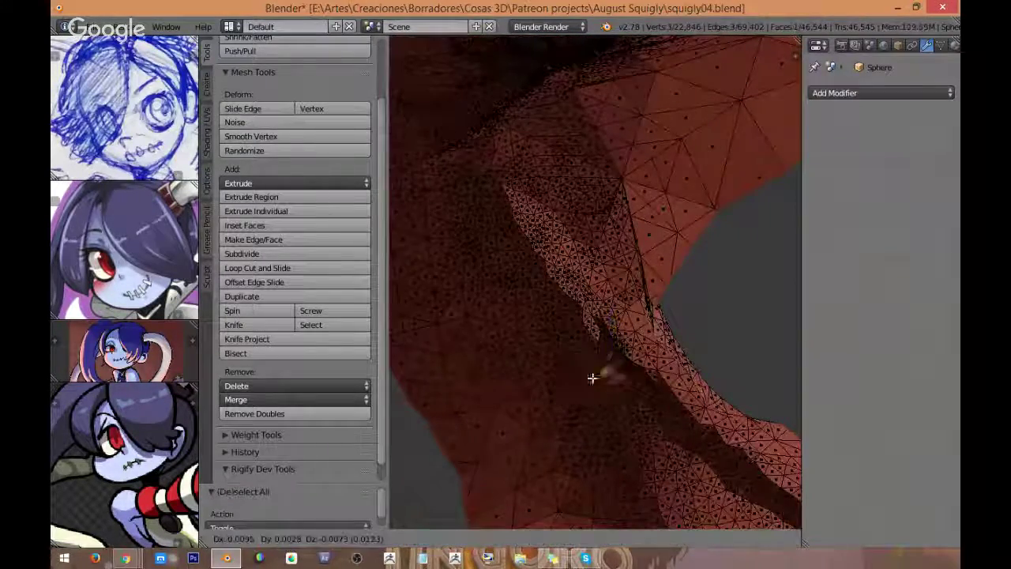
left_click(614, 384)
Step: Examine the eye socket and its folded rim from the front, the side and inside the head
middle_click_drag(613, 384, 794, 322)
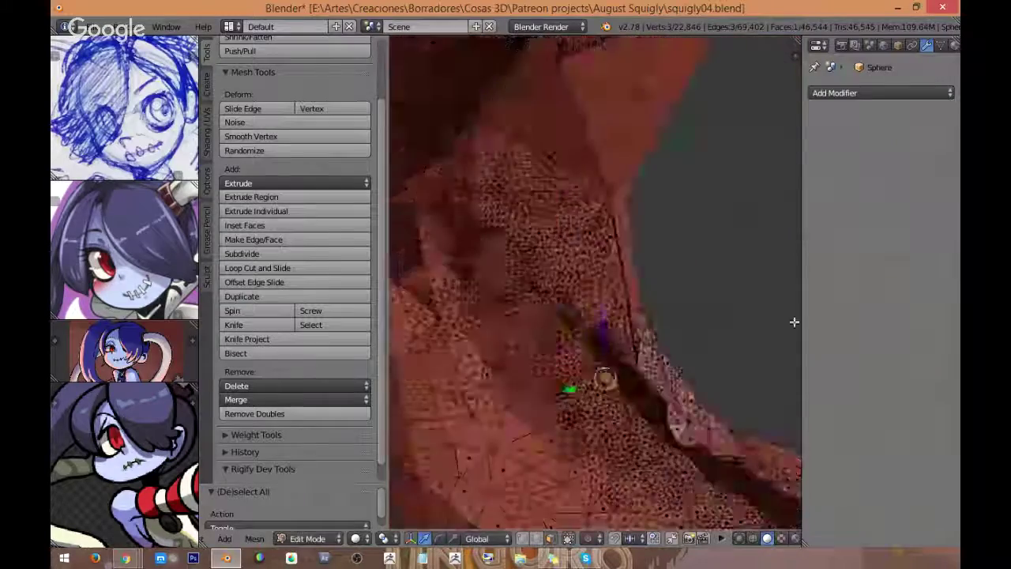
middle_click_drag(680, 290, 601, 303)
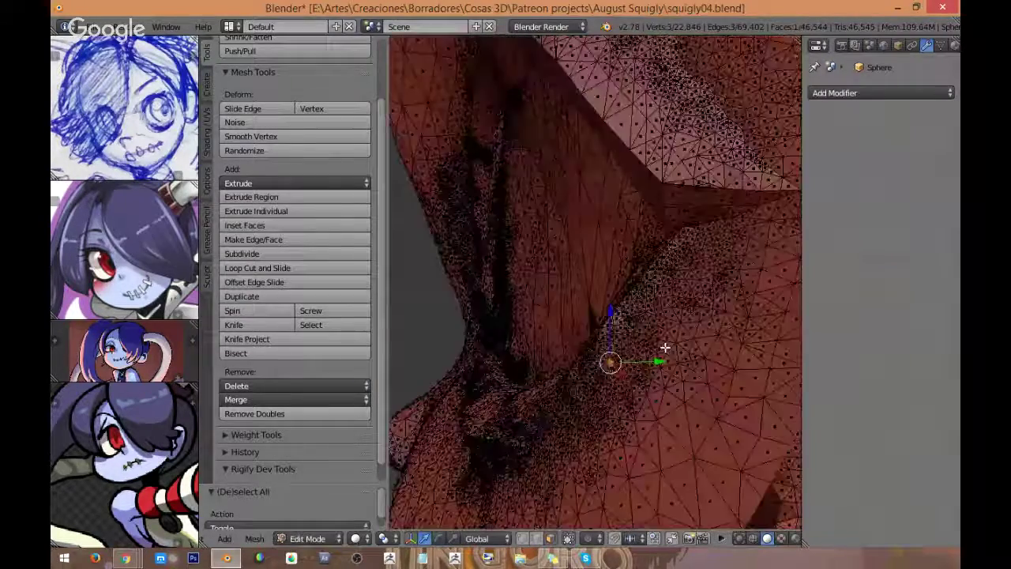
middle_click_drag(484, 355, 550, 313)
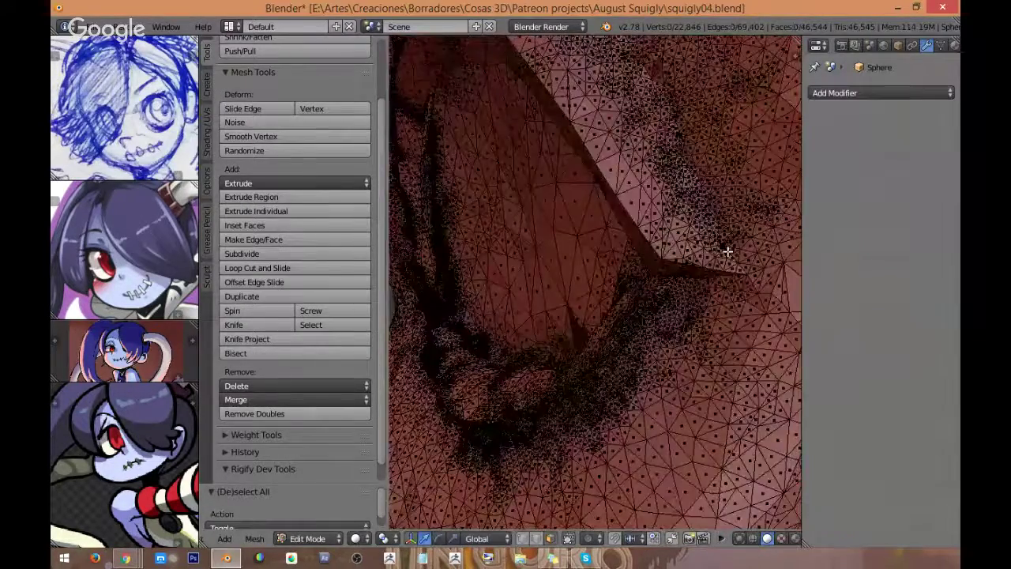
middle_click_drag(558, 274, 581, 316)
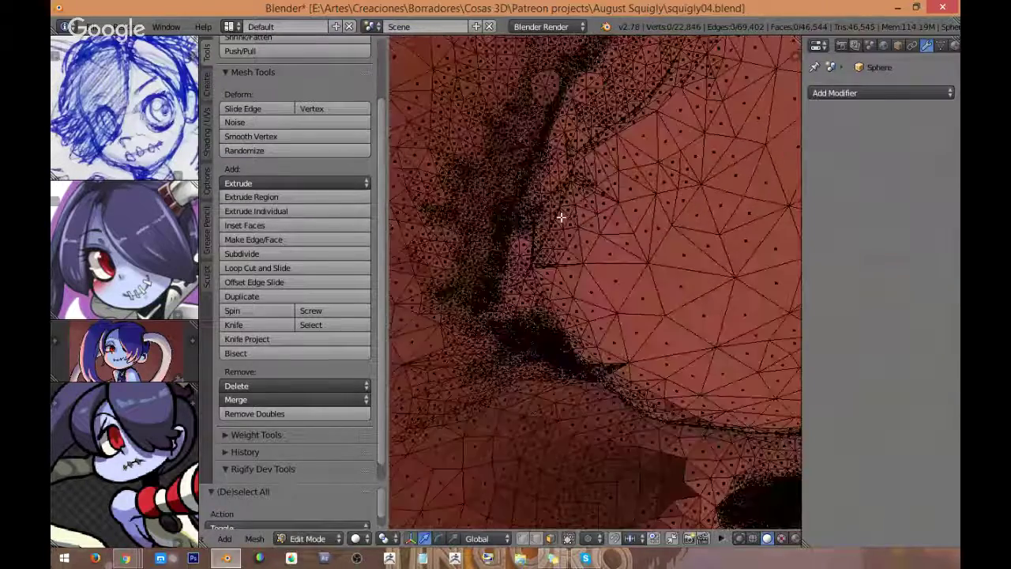
scroll(611, 195, "down", 5)
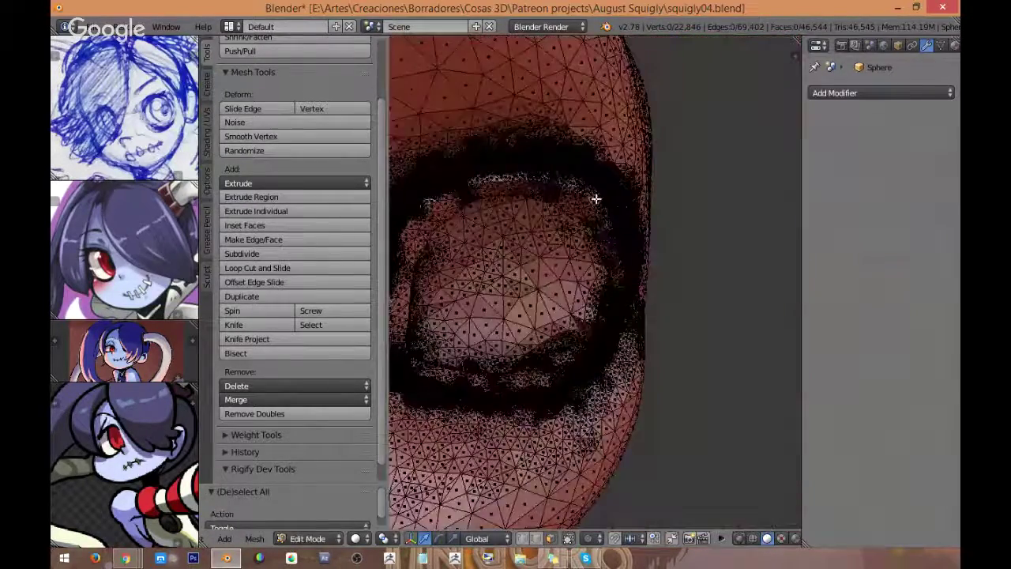
scroll(518, 225, "up", 8)
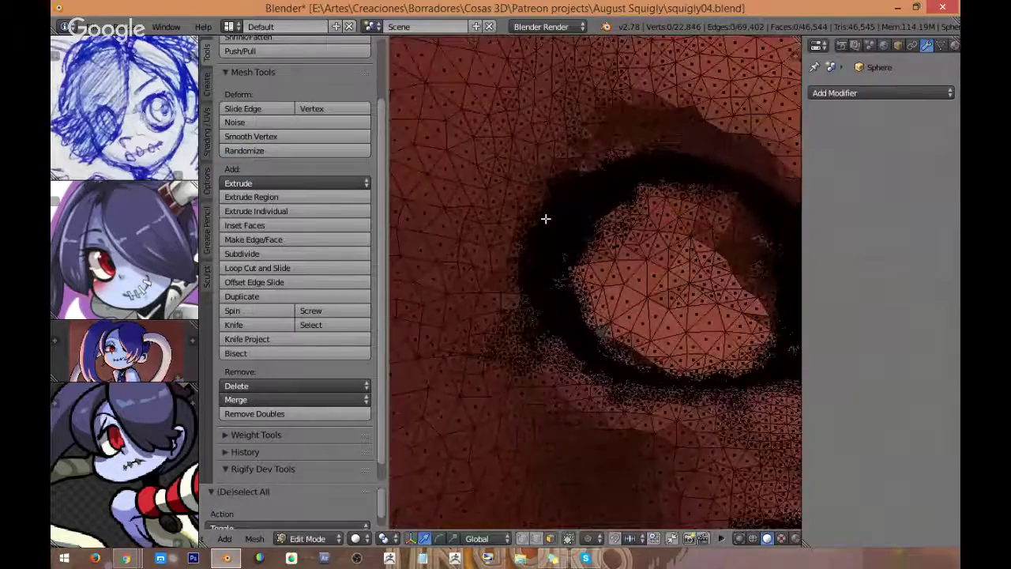
middle_click_drag(659, 221, 606, 237)
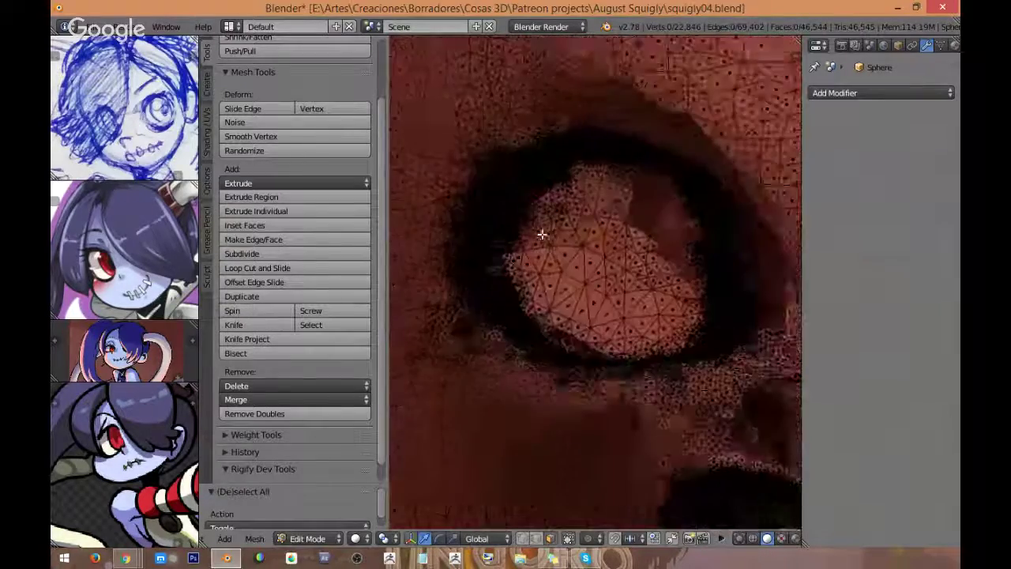
middle_click_drag(565, 202, 566, 247)
middle_click_drag(602, 184, 614, 189)
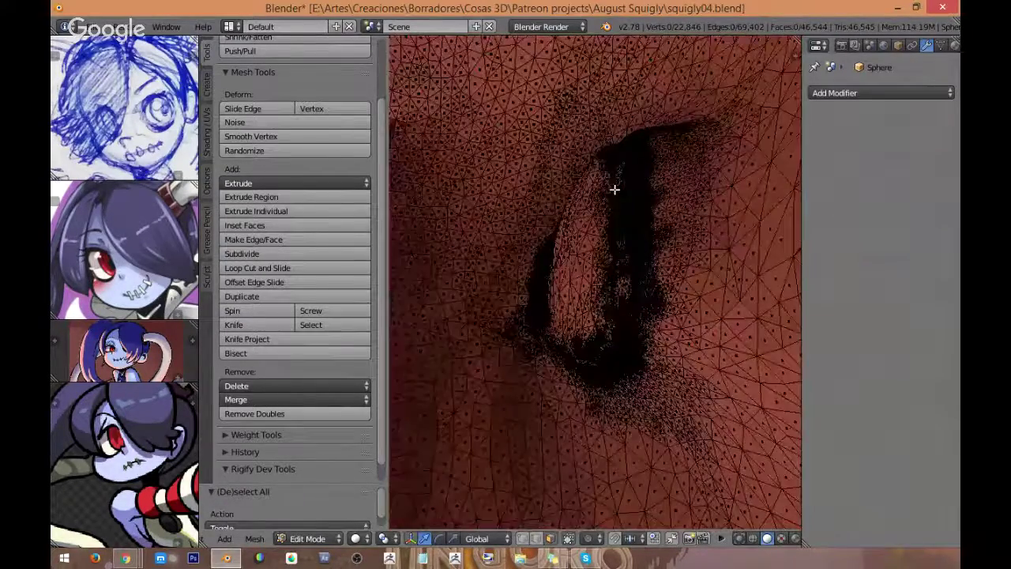
middle_click_drag(489, 312, 609, 332)
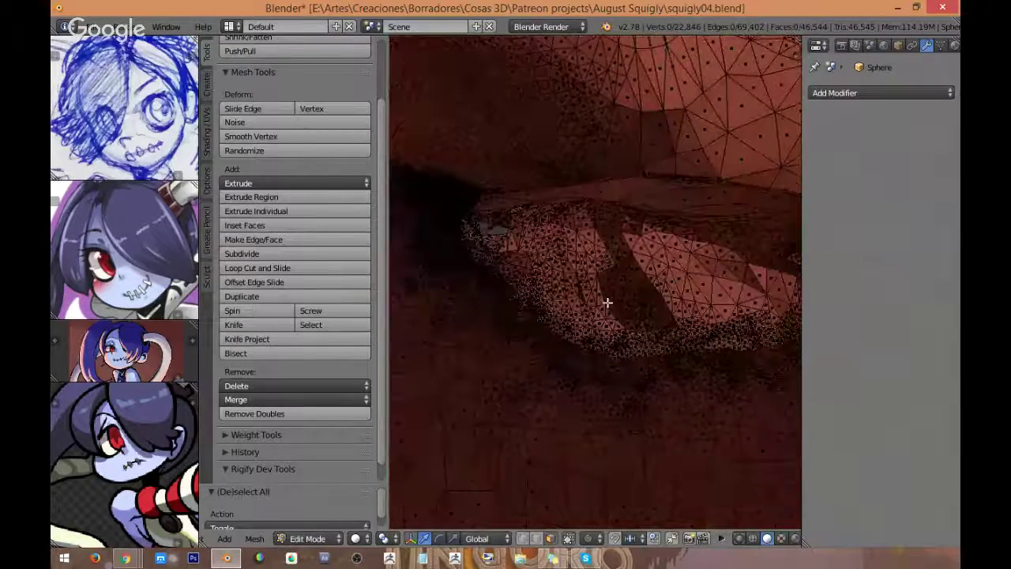
Step: Circle-select a patch of faces at the lower corner of the eye socket
middle_click_drag(606, 274, 638, 311)
key("l")
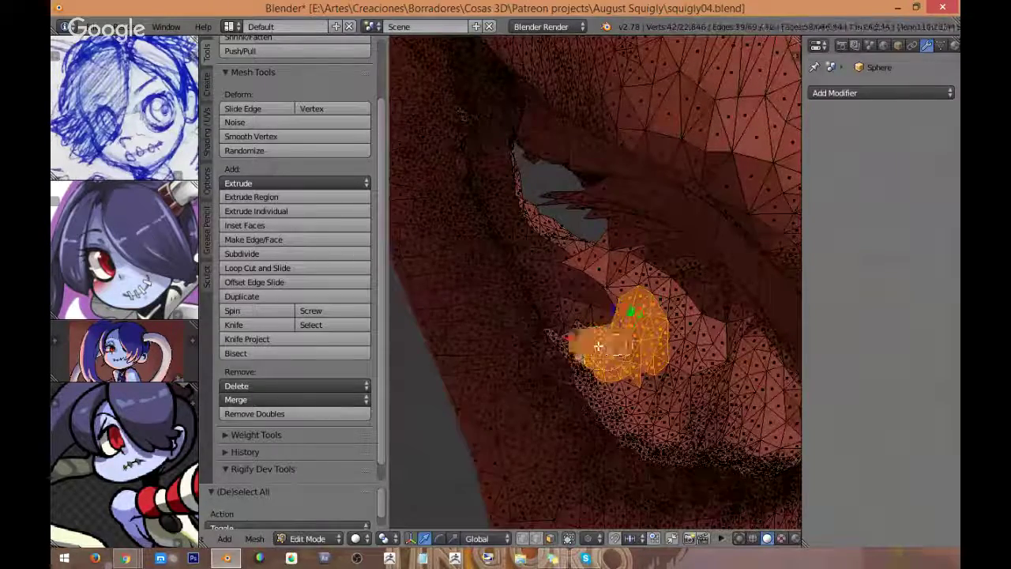
key("l")
key("l")
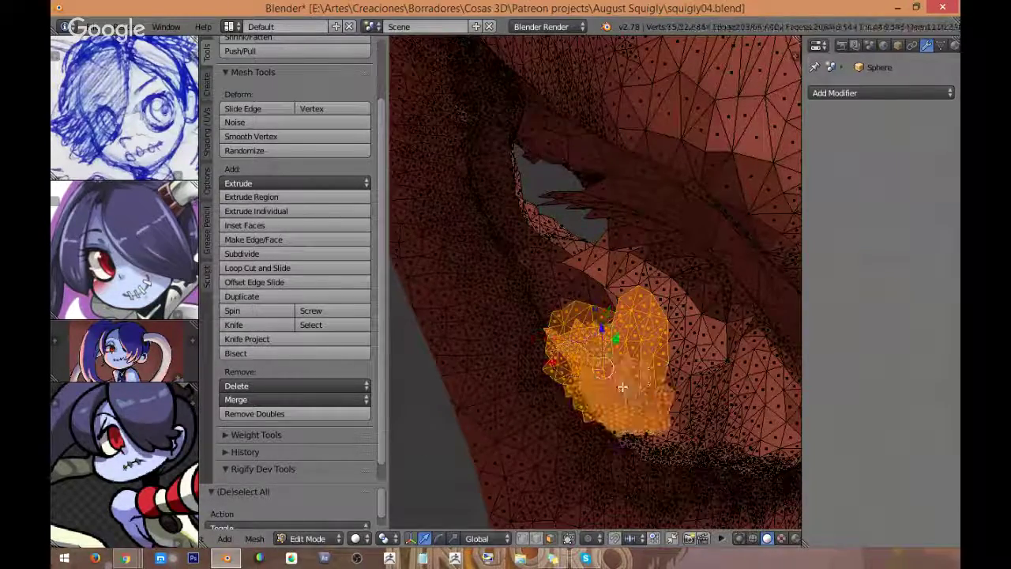
Step: Lasso-select the whole eye socket and surrounding faces through the mesh in wireframe display, and return to solid shading
middle_click_drag(658, 377, 511, 215)
left_click_drag(705, 404, 698, 196, "ctrl")
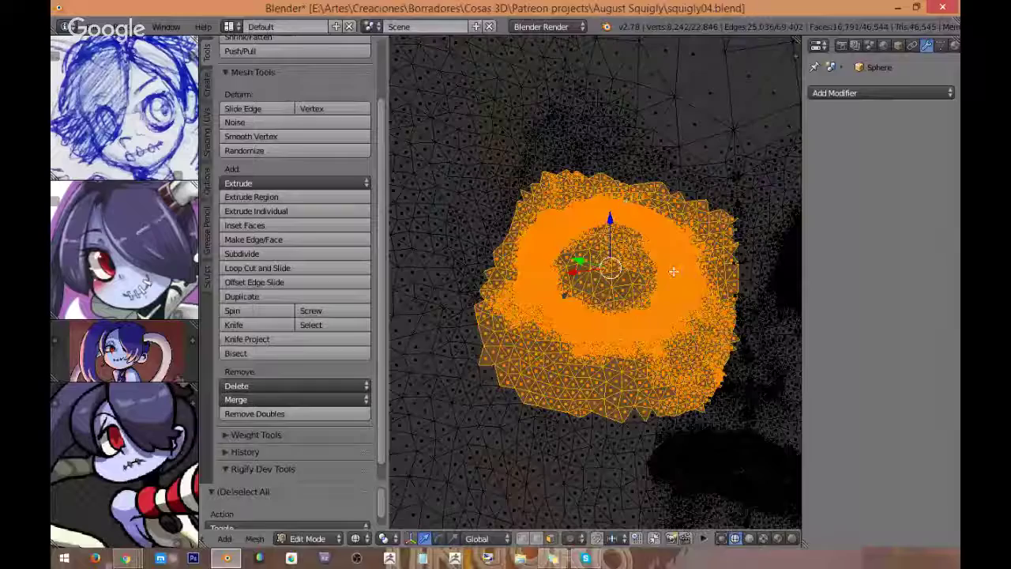
mouse_move(672, 271)
middle_mouse_down()
mouse_move(681, 266)
mouse_move(717, 347)
middle_mouse_up()
mouse_move(716, 347)
left_mouse_down("ctrl")
mouse_move(535, 417)
mouse_move(582, 388)
left_mouse_up("ctrl")
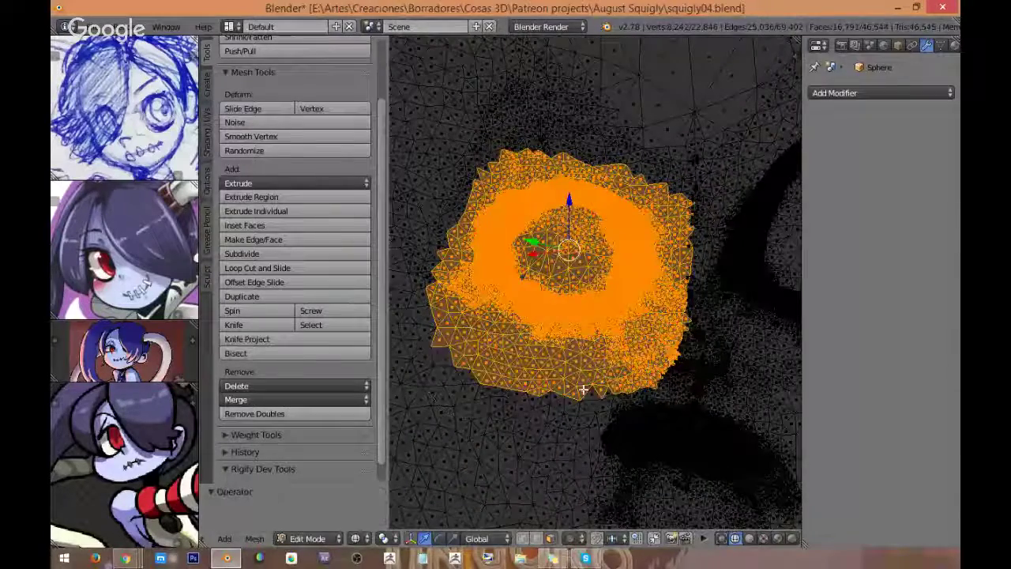
mouse_move(581, 388)
middle_mouse_down()
mouse_move(616, 401)
mouse_move(632, 363)
mouse_move(583, 359)
middle_mouse_up()
key("x")
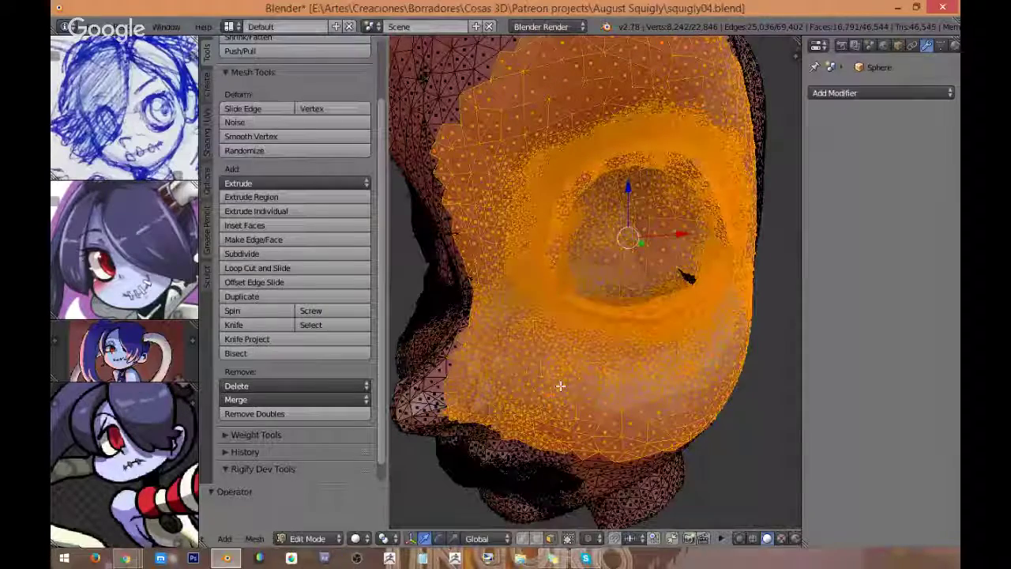
Step: Circle-deselect the faces on the cheek, beside the nose and on the forehead around the eye
key("c")
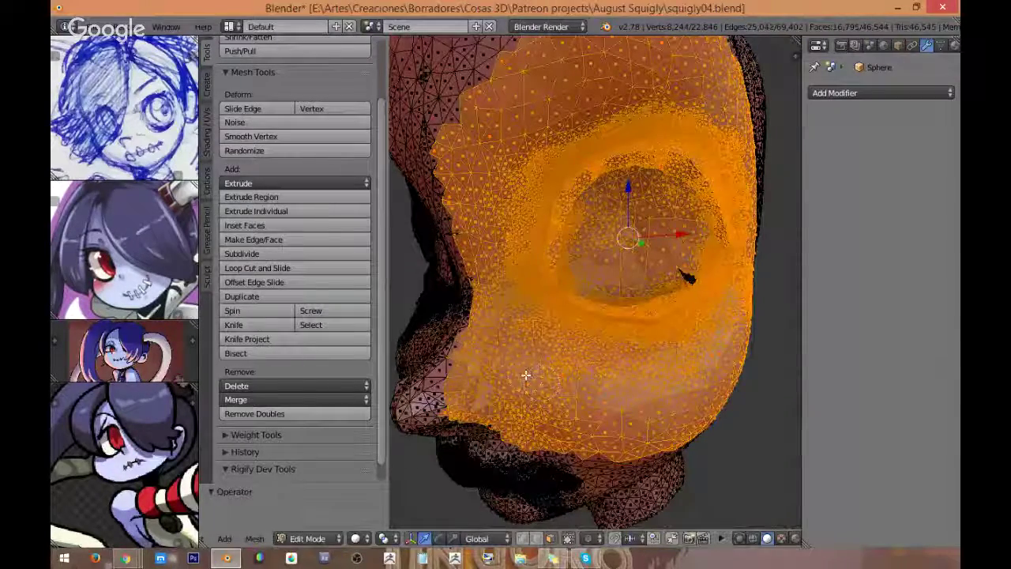
mouse_move(489, 380)
middle_mouse_down()
mouse_move(467, 407)
mouse_move(564, 462)
mouse_move(515, 444)
middle_mouse_up()
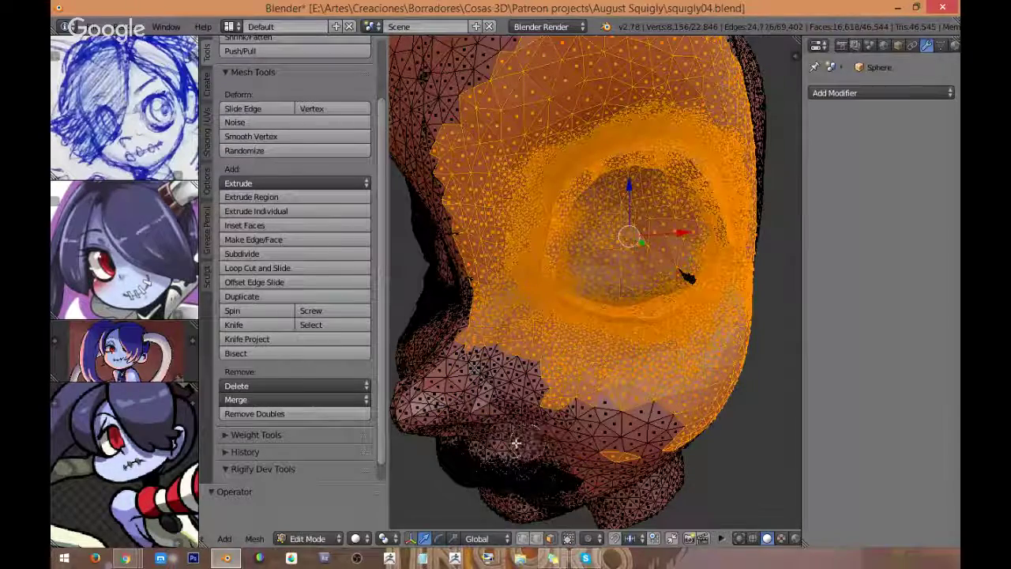
mouse_move(553, 359)
middle_mouse_down()
mouse_move(592, 442)
mouse_move(655, 439)
mouse_move(680, 379)
mouse_move(668, 340)
middle_mouse_up()
left_click_drag(604, 340, 490, 345)
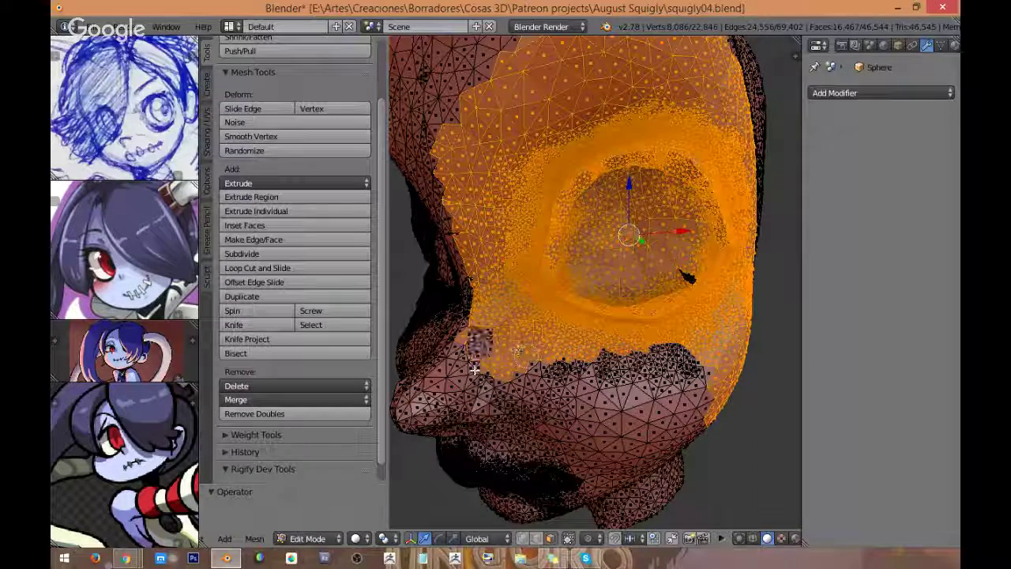
mouse_move(474, 365)
middle_mouse_down()
mouse_move(466, 178)
mouse_move(458, 140)
mouse_move(446, 139)
mouse_move(494, 83)
mouse_move(598, 95)
mouse_move(578, 126)
mouse_move(695, 87)
mouse_move(719, 59)
mouse_move(544, 63)
mouse_move(601, 40)
middle_mouse_up()
right_click(659, 71)
Step: Circle-deselect the cheek faces below the outer corner of the eye
mouse_move(707, 165)
middle_mouse_down()
mouse_move(717, 163)
mouse_move(523, 116)
mouse_move(469, 173)
mouse_move(444, 159)
mouse_move(672, 170)
mouse_move(588, 209)
mouse_move(726, 224)
mouse_move(699, 201)
mouse_move(747, 316)
mouse_move(770, 427)
mouse_move(726, 437)
mouse_move(715, 482)
mouse_move(734, 498)
mouse_move(758, 442)
mouse_move(772, 440)
mouse_move(638, 327)
mouse_move(688, 350)
middle_mouse_up()
key("c")
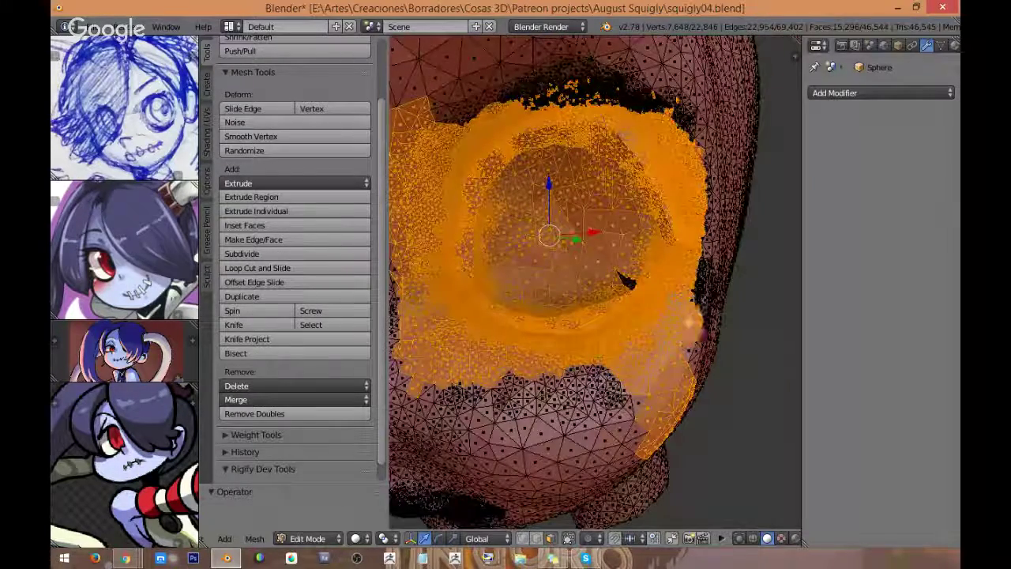
middle_click_drag(663, 345, 699, 314)
middle_click_drag(636, 333, 661, 454)
right_click(751, 396)
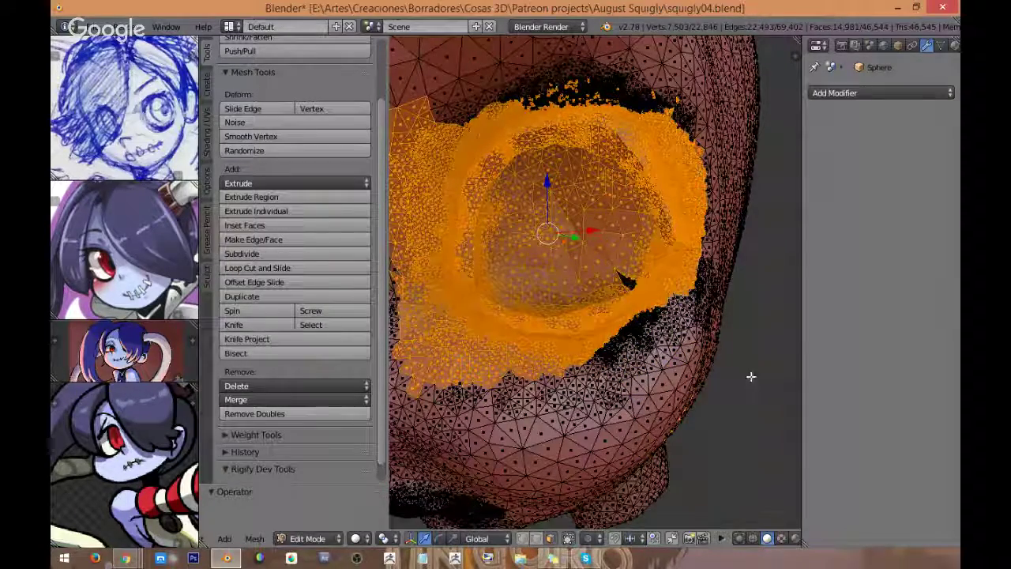
Step: Circle-deselect the faces of the lower eyelid and the skin just beneath it
middle_click_drag(742, 373, 649, 313)
key("c")
middle_click(642, 392)
right_click(641, 391)
mouse_move(467, 280)
middle_mouse_down()
mouse_move(609, 327)
mouse_move(626, 395)
mouse_move(675, 345)
mouse_move(643, 308)
mouse_move(625, 329)
mouse_move(550, 348)
middle_mouse_up()
scroll(603, 331, "up", 2)
key("c")
middle_click_drag(527, 389, 624, 368)
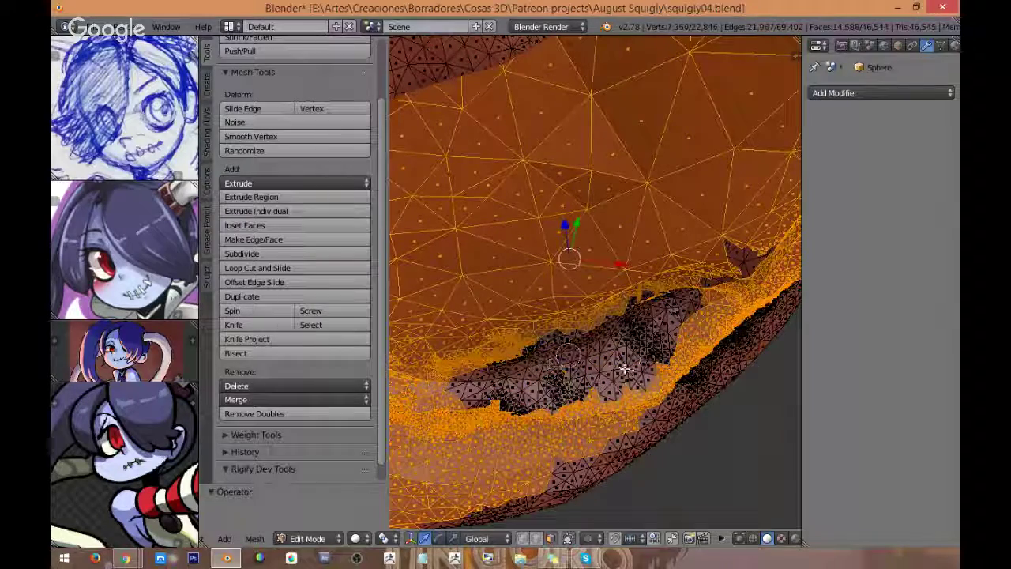
mouse_move(563, 373)
middle_mouse_down()
mouse_move(580, 309)
mouse_move(558, 379)
mouse_move(573, 348)
mouse_move(599, 367)
middle_mouse_up()
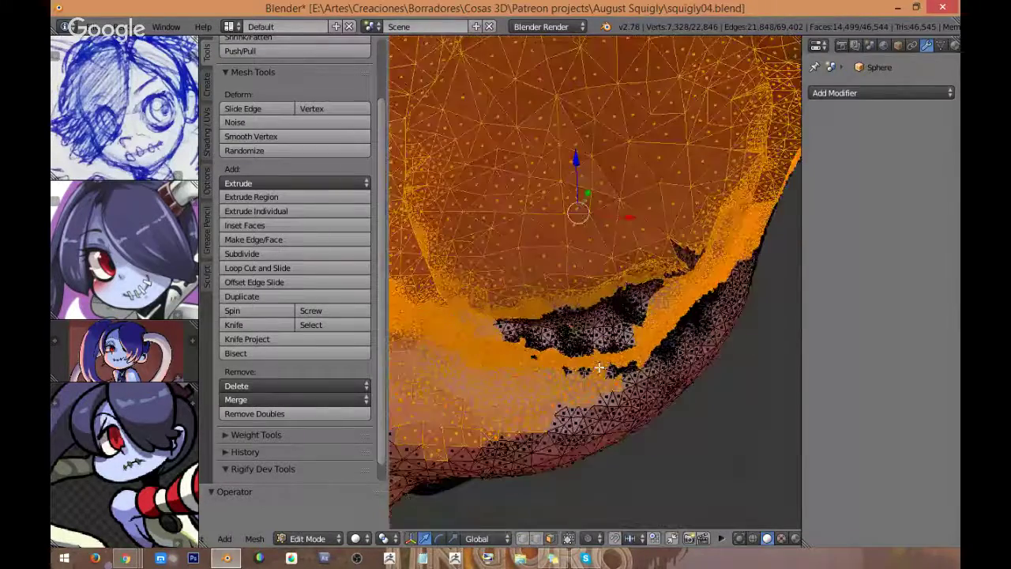
Step: Try to circle-deselect the eyelid rim faces from a side view, and undo that deselection
mouse_move(523, 330)
middle_mouse_down()
mouse_move(627, 334)
mouse_move(536, 347)
mouse_move(553, 340)
mouse_move(568, 340)
mouse_move(483, 376)
mouse_move(525, 374)
mouse_move(548, 387)
mouse_move(524, 349)
mouse_move(528, 284)
mouse_move(513, 213)
middle_mouse_up()
key("c")
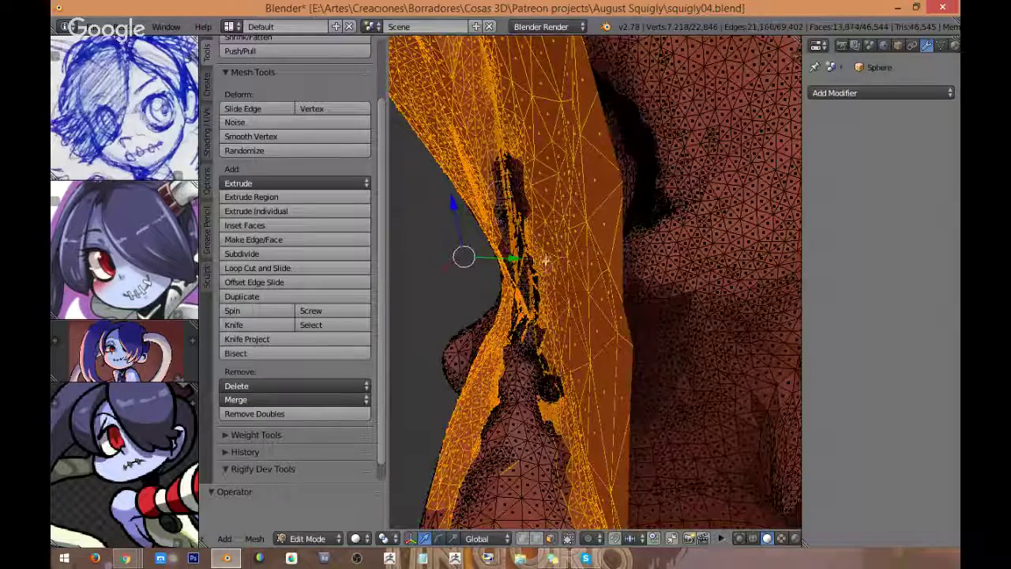
middle_click_drag(546, 259, 415, 269)
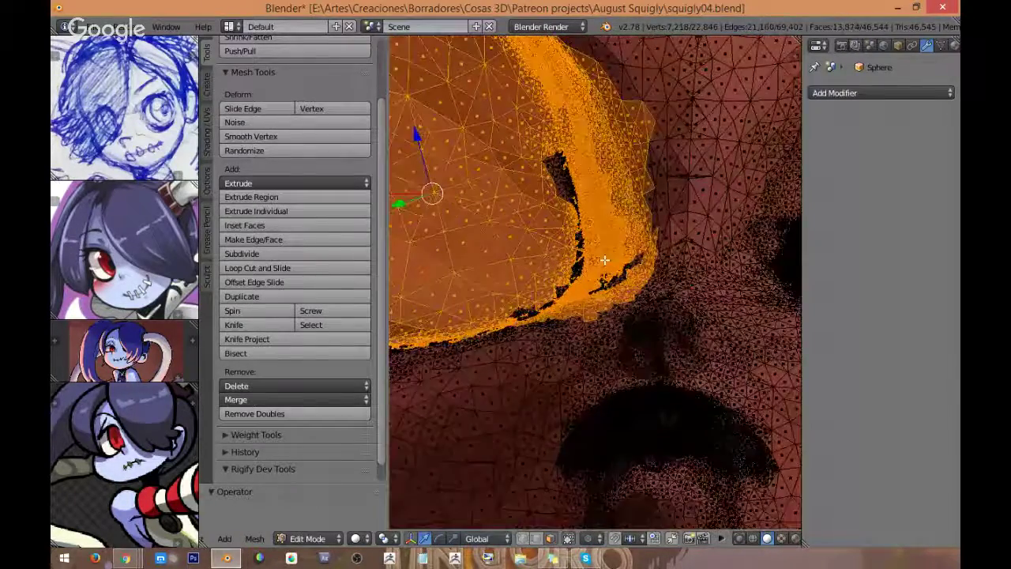
key("ctrl+z")
Step: Circle-deselect the ring of eyelid rim faces around the eye opening from the front
middle_click_drag(604, 259, 503, 266)
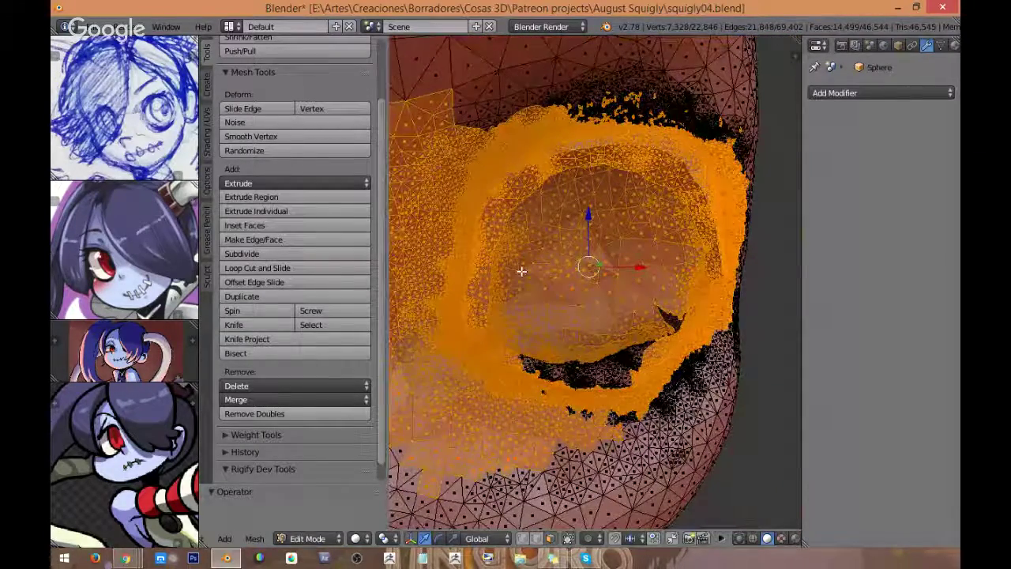
key("c")
mouse_move(479, 300)
middle_mouse_down()
mouse_move(461, 304)
mouse_move(465, 193)
mouse_move(537, 145)
mouse_move(617, 137)
middle_mouse_up()
mouse_move(711, 195)
middle_mouse_down()
mouse_move(723, 304)
mouse_move(665, 375)
mouse_move(516, 416)
middle_mouse_up()
middle_click_drag(516, 365, 469, 325)
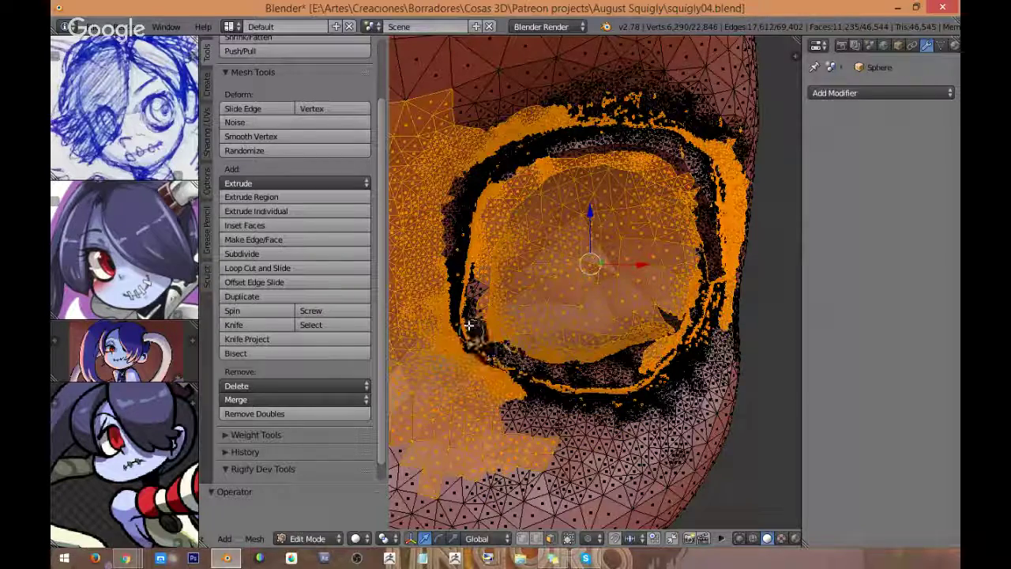
Step: Circle-deselect the faces of the upper eyelid and of the skin from the brow down to the eye's outer corner
mouse_move(463, 238)
middle_mouse_down()
mouse_move(477, 170)
mouse_move(532, 135)
mouse_move(633, 100)
mouse_move(713, 120)
mouse_move(742, 196)
mouse_move(745, 244)
mouse_move(653, 237)
middle_mouse_up()
scroll(744, 243, "up", 1)
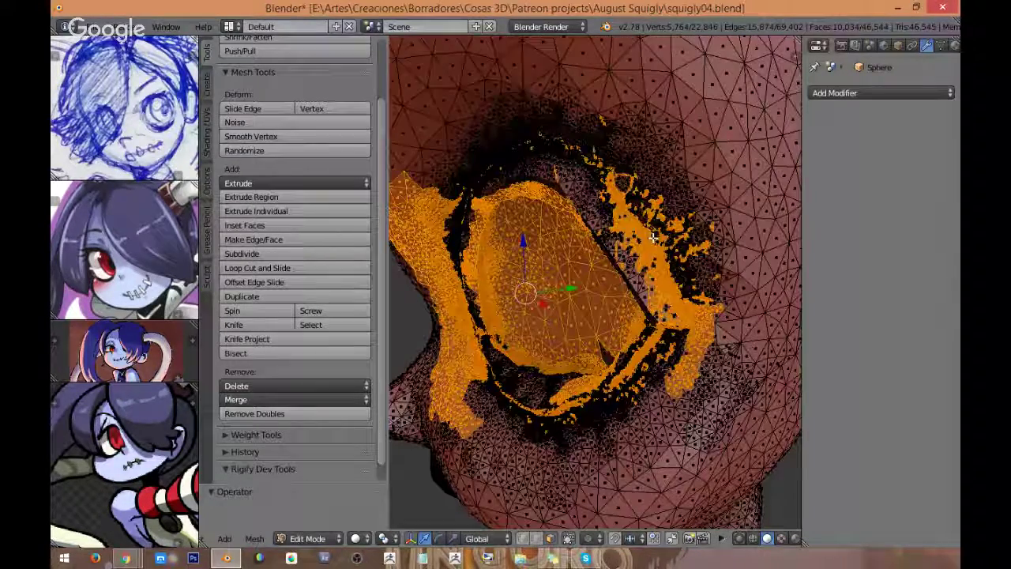
mouse_move(653, 237)
left_mouse_down()
mouse_move(596, 158)
mouse_move(608, 162)
mouse_move(598, 145)
left_mouse_up()
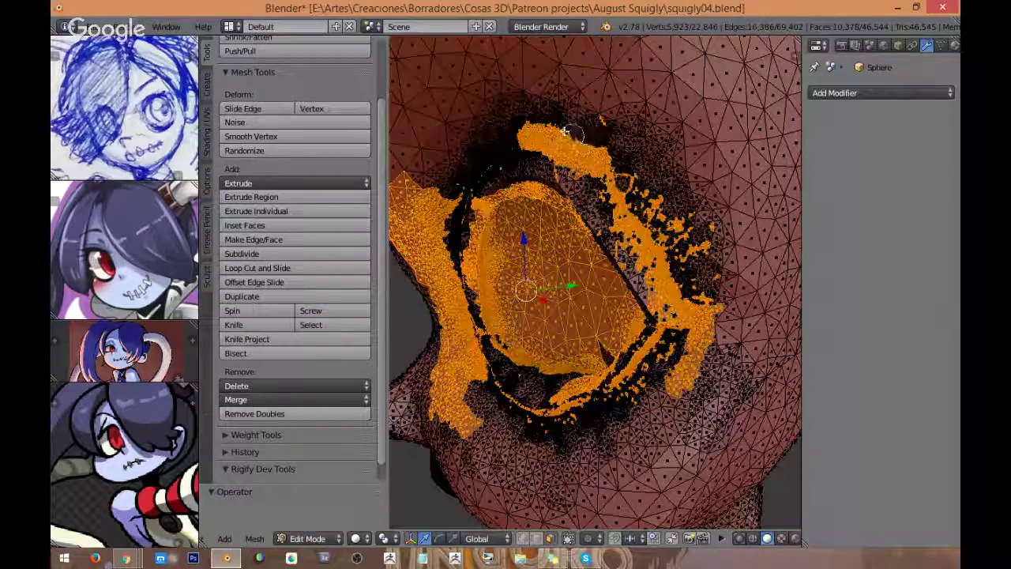
mouse_move(597, 147)
middle_mouse_down()
mouse_move(528, 139)
mouse_move(575, 169)
mouse_move(608, 169)
mouse_move(592, 125)
mouse_move(632, 237)
mouse_move(662, 202)
mouse_move(662, 284)
middle_mouse_up()
mouse_move(696, 219)
middle_mouse_down()
mouse_move(711, 348)
mouse_move(679, 379)
mouse_move(687, 314)
mouse_move(691, 332)
mouse_move(720, 301)
middle_mouse_up()
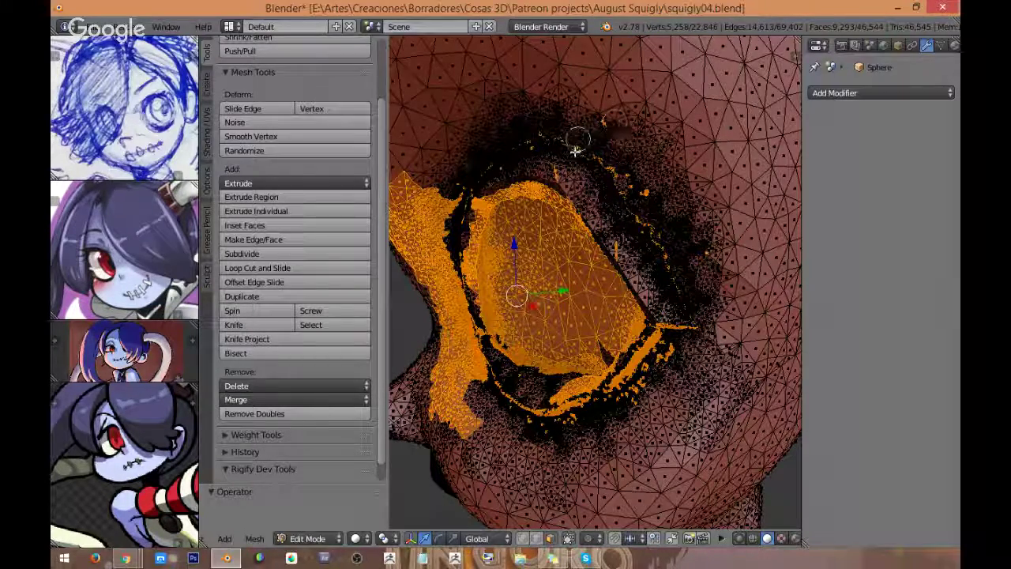
mouse_move(539, 142)
middle_mouse_down()
mouse_move(592, 136)
mouse_move(704, 309)
middle_mouse_up()
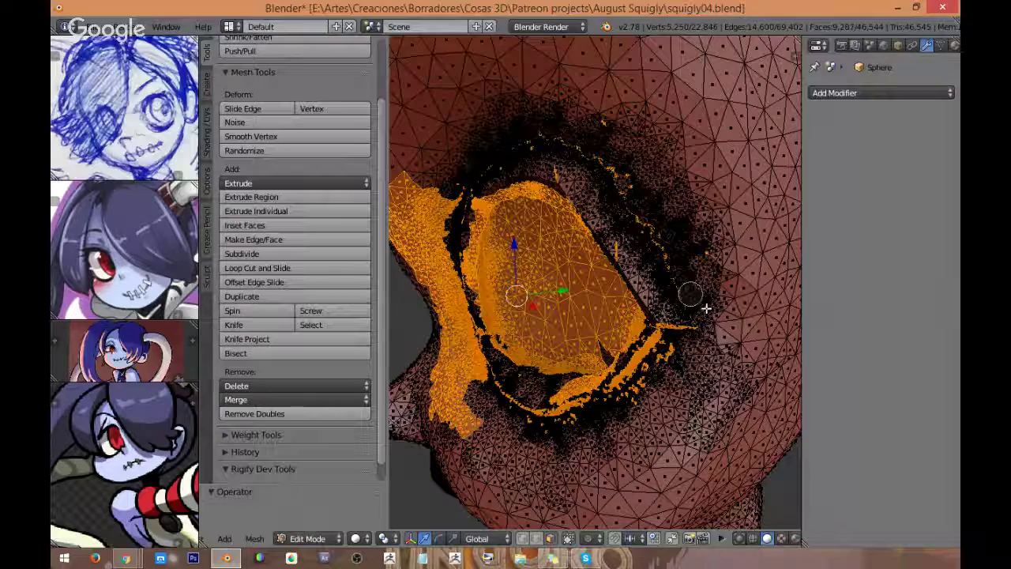
right_click(703, 237)
Step: Circle-deselect the rim faces beside the socket at the outer corner of the eye
middle_click_drag(621, 363, 671, 343)
scroll(672, 342, "up", 8)
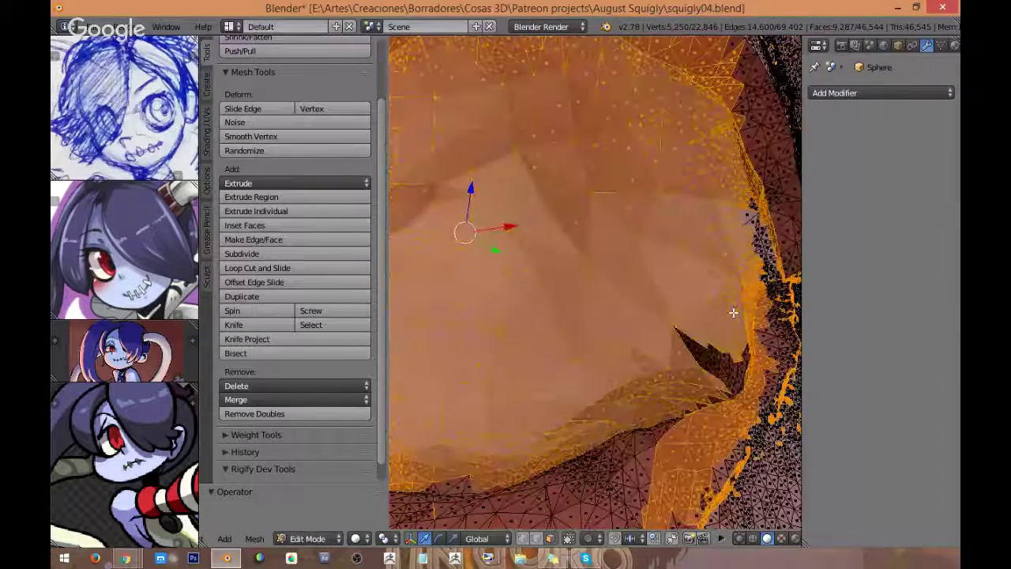
mouse_move(640, 299)
middle_mouse_down()
mouse_move(663, 300)
mouse_move(638, 298)
mouse_move(629, 272)
mouse_move(649, 247)
mouse_move(656, 206)
mouse_move(670, 218)
mouse_move(661, 249)
mouse_move(680, 267)
mouse_move(668, 297)
mouse_move(602, 335)
mouse_move(586, 383)
mouse_move(605, 399)
mouse_move(624, 367)
mouse_move(581, 410)
mouse_move(573, 402)
mouse_move(645, 348)
mouse_move(623, 357)
mouse_move(692, 316)
mouse_move(692, 188)
mouse_move(720, 144)
mouse_move(715, 177)
middle_mouse_up()
right_click(670, 219)
key("c")
mouse_move(680, 286)
middle_mouse_down()
mouse_move(603, 344)
mouse_move(606, 400)
mouse_move(575, 443)
mouse_move(546, 458)
mouse_move(580, 350)
mouse_move(523, 296)
mouse_move(585, 308)
mouse_move(605, 276)
mouse_move(630, 267)
mouse_move(599, 305)
mouse_move(431, 292)
mouse_move(490, 321)
mouse_move(510, 314)
mouse_move(564, 334)
mouse_move(560, 315)
mouse_move(677, 273)
mouse_move(449, 225)
mouse_move(487, 259)
mouse_move(556, 286)
mouse_move(491, 228)
mouse_move(510, 255)
mouse_move(537, 266)
mouse_move(524, 272)
middle_mouse_up()
right_click(580, 351)
Step: Circle-deselect the folded rim faces along the nose side of the eye socket
scroll(580, 350, "down", 3)
key("c")
left_click_drag(488, 222, 478, 205)
mouse_move(478, 204)
middle_mouse_down()
mouse_move(469, 203)
mouse_move(498, 215)
middle_mouse_up()
mouse_move(498, 141)
middle_mouse_down()
mouse_move(496, 158)
mouse_move(500, 120)
mouse_move(514, 203)
mouse_move(533, 131)
mouse_move(488, 295)
middle_mouse_up()
right_click(519, 168)
scroll(488, 295, "down", 5)
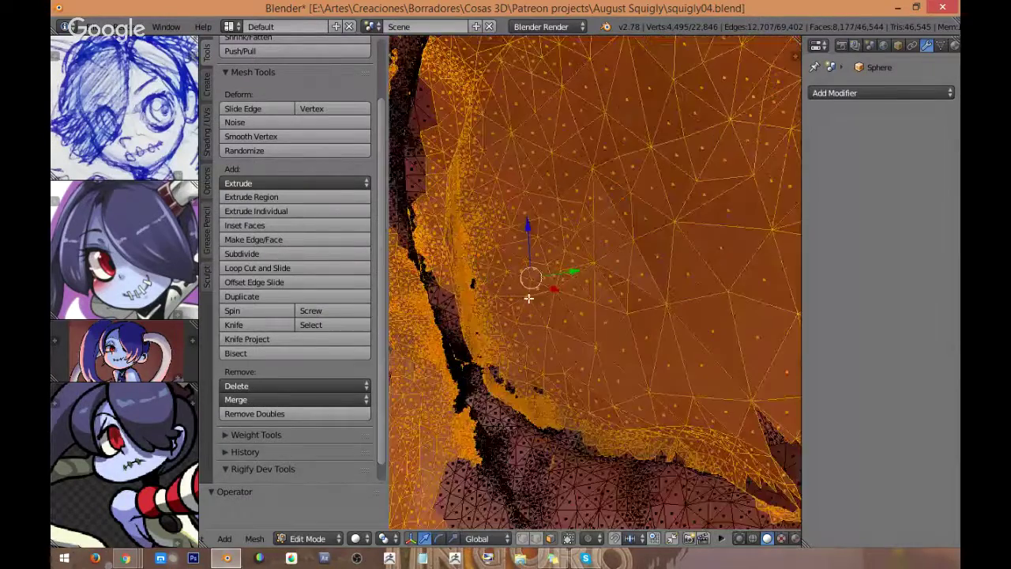
Step: Deselect the remaining skin faces beside the nose and the scattered faces around the inner corner of the eye
mouse_move(412, 173)
left_mouse_down("ctrl")
mouse_move(534, 100)
mouse_move(395, 206)
mouse_move(419, 260)
mouse_move(541, 113)
mouse_move(546, 120)
left_mouse_up("ctrl")
mouse_move(478, 192)
left_mouse_down("ctrl")
mouse_move(426, 371)
mouse_move(525, 472)
mouse_move(560, 359)
mouse_move(523, 323)
mouse_move(496, 201)
left_mouse_up("ctrl")
scroll(495, 207, "up", 6)
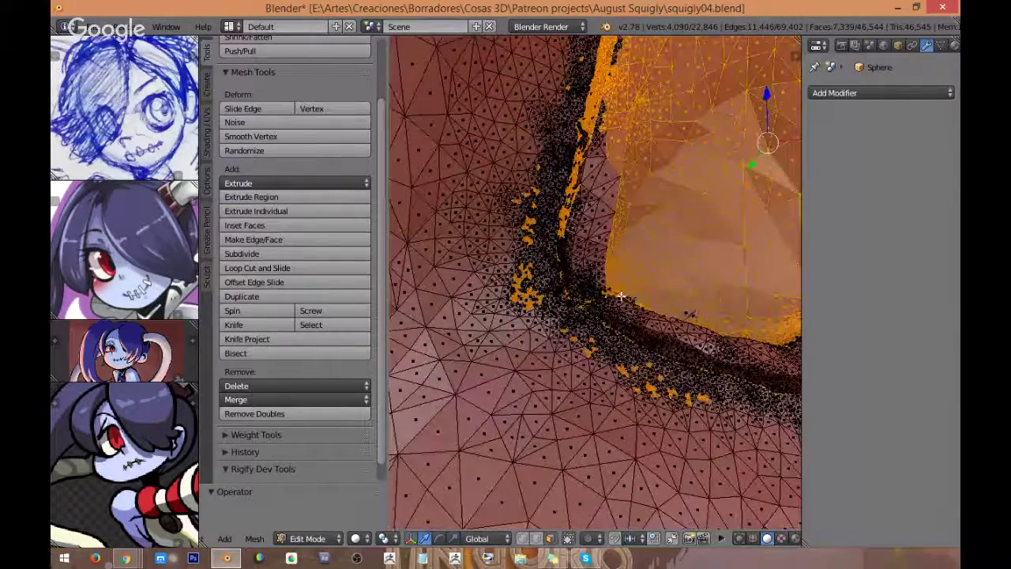
mouse_move(596, 359)
middle_mouse_down()
mouse_move(566, 328)
mouse_move(665, 384)
mouse_move(708, 390)
mouse_move(616, 384)
middle_mouse_up()
middle_click_drag(536, 292, 522, 262)
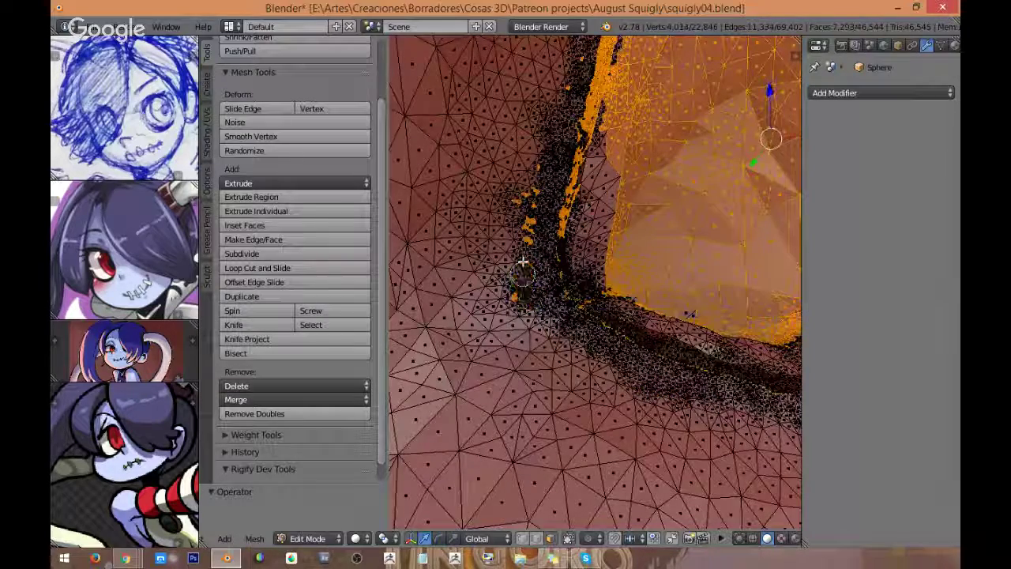
mouse_move(519, 308)
middle_mouse_down()
mouse_move(517, 252)
mouse_move(544, 176)
middle_mouse_up()
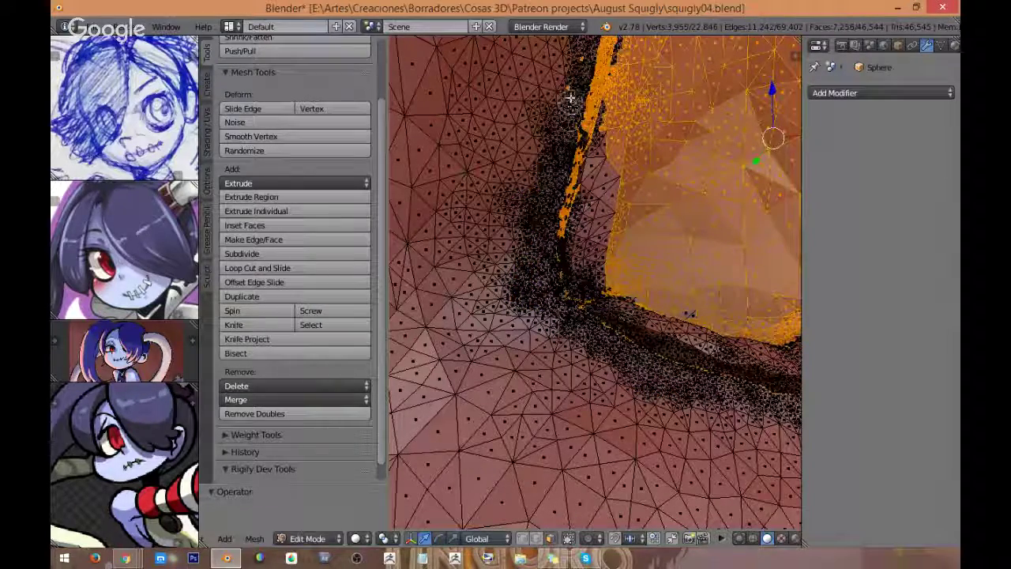
middle_click_drag(587, 52, 620, 171)
Step: Circle-deselect the strip of rim faces running along the inner side of the eye socket
scroll(645, 270, "down", 7)
scroll(621, 172, "up", 8)
mouse_move(496, 248)
middle_mouse_down()
mouse_move(546, 366)
mouse_move(598, 199)
mouse_move(623, 150)
mouse_move(646, 132)
mouse_move(581, 237)
middle_mouse_up()
key("c")
mouse_move(545, 288)
middle_mouse_down()
mouse_move(598, 220)
mouse_move(609, 135)
mouse_move(623, 177)
mouse_move(652, 197)
mouse_move(691, 187)
mouse_move(616, 135)
mouse_move(513, 172)
mouse_move(448, 364)
middle_mouse_up()
key("Escape")
Step: Circle-deselect the rim faces above the socket's upper edge and the stray faces under the upper eyelid
key("c")
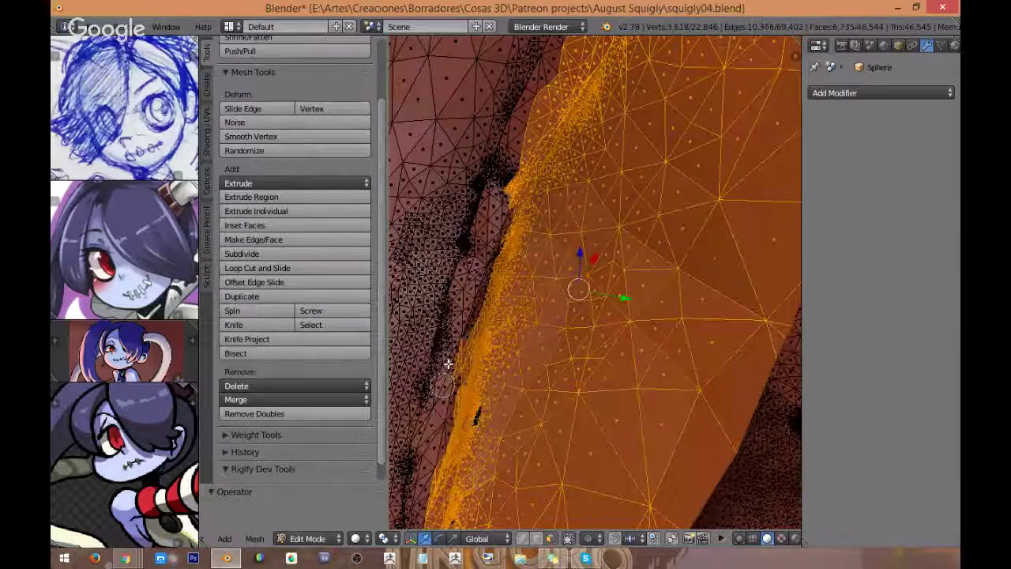
mouse_move(503, 207)
middle_mouse_down()
mouse_move(537, 128)
mouse_move(495, 226)
mouse_move(558, 137)
mouse_move(579, 60)
mouse_move(566, 105)
mouse_move(616, 109)
mouse_move(563, 218)
mouse_move(562, 206)
middle_mouse_up()
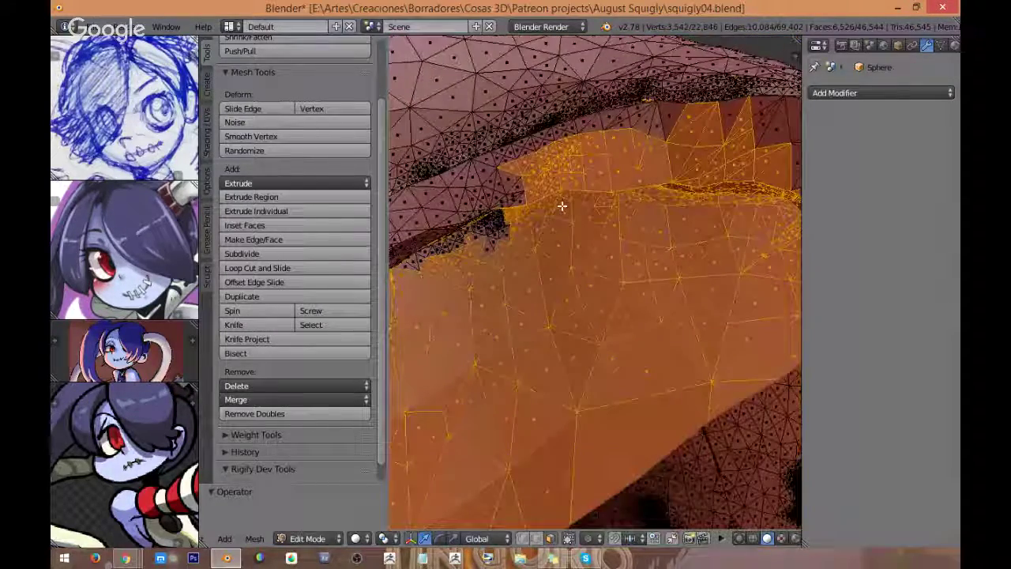
mouse_move(585, 164)
middle_mouse_down()
mouse_move(537, 154)
mouse_move(599, 184)
middle_mouse_up()
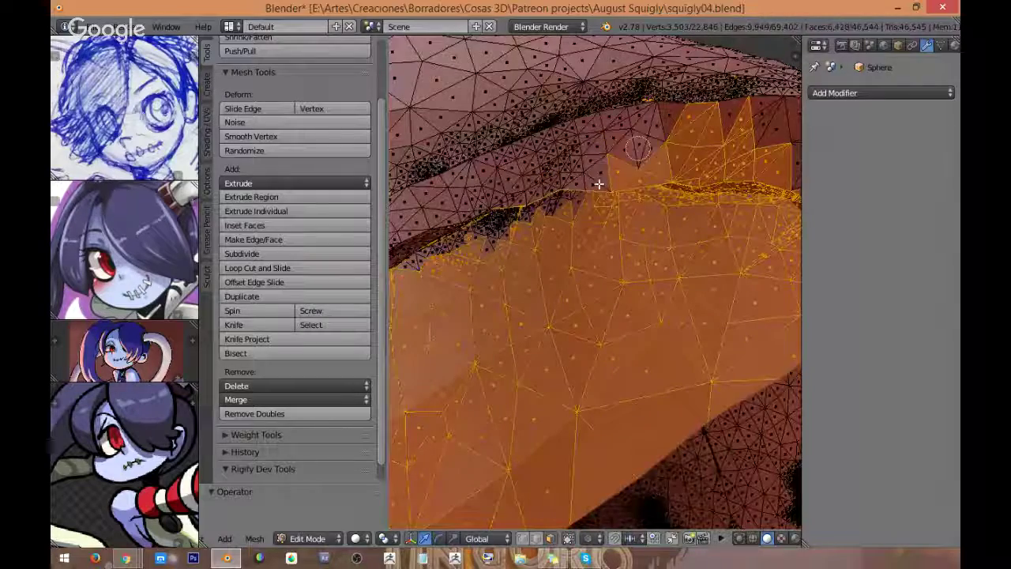
middle_click_drag(677, 160, 668, 225)
key("c")
middle_click(684, 297)
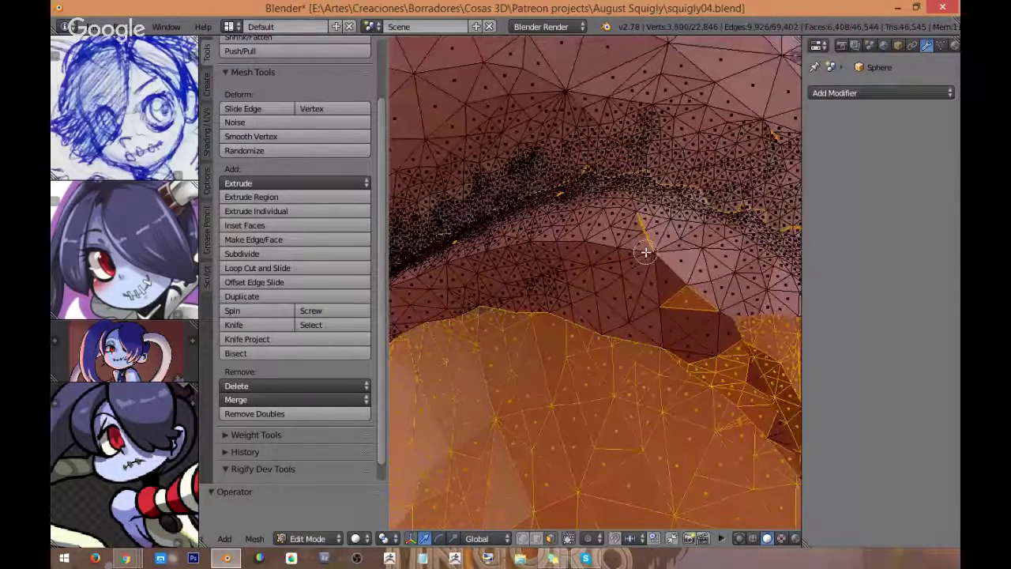
middle_click(684, 302)
key("Escape")
Step: Circle-select the missing socket faces near the upper outer edge to add them back to the selection
mouse_move(684, 292)
middle_mouse_down()
mouse_move(677, 260)
mouse_move(710, 292)
mouse_move(592, 205)
mouse_move(602, 215)
mouse_move(583, 186)
mouse_move(545, 196)
middle_mouse_up()
key("c")
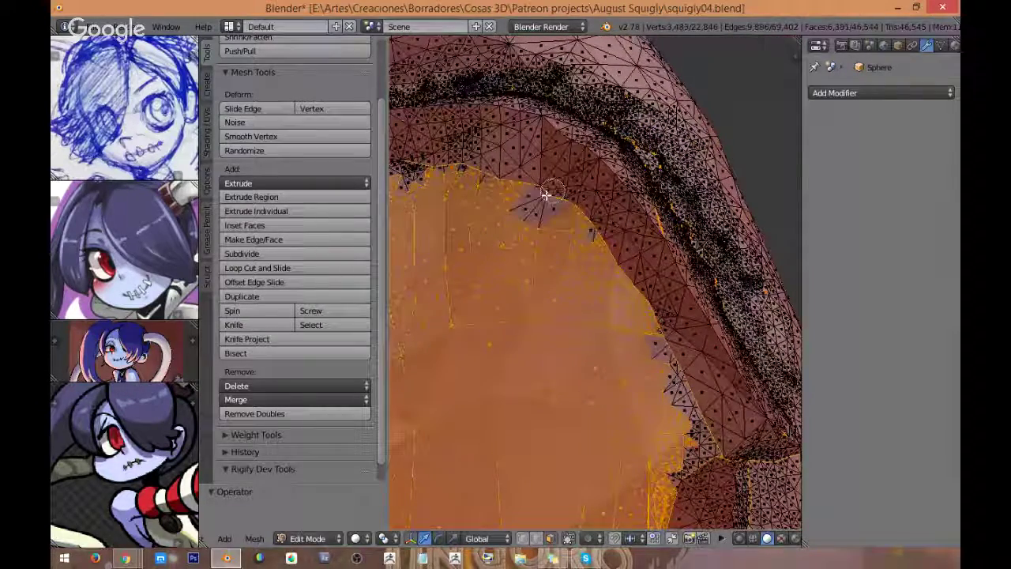
middle_click_drag(606, 195, 584, 165)
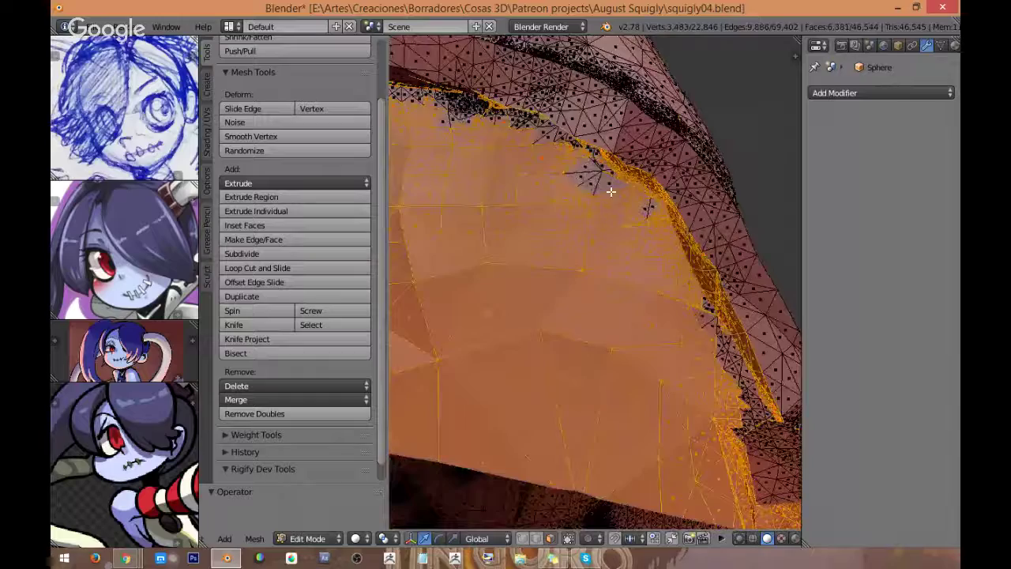
mouse_move(584, 165)
left_mouse_down()
mouse_move(582, 176)
mouse_move(619, 197)
left_mouse_up()
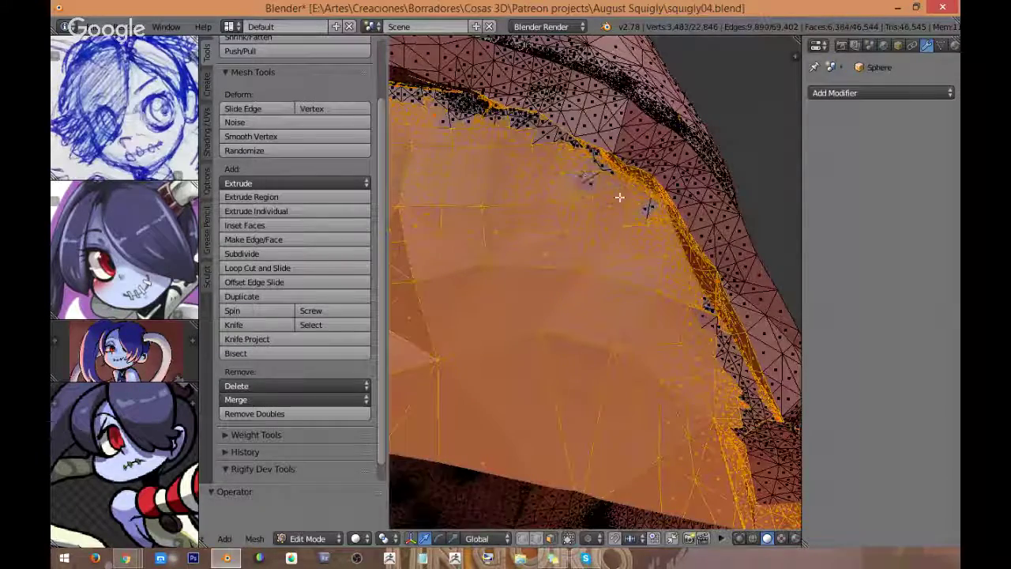
middle_click_drag(579, 181, 576, 228)
scroll(537, 265, "up", 2)
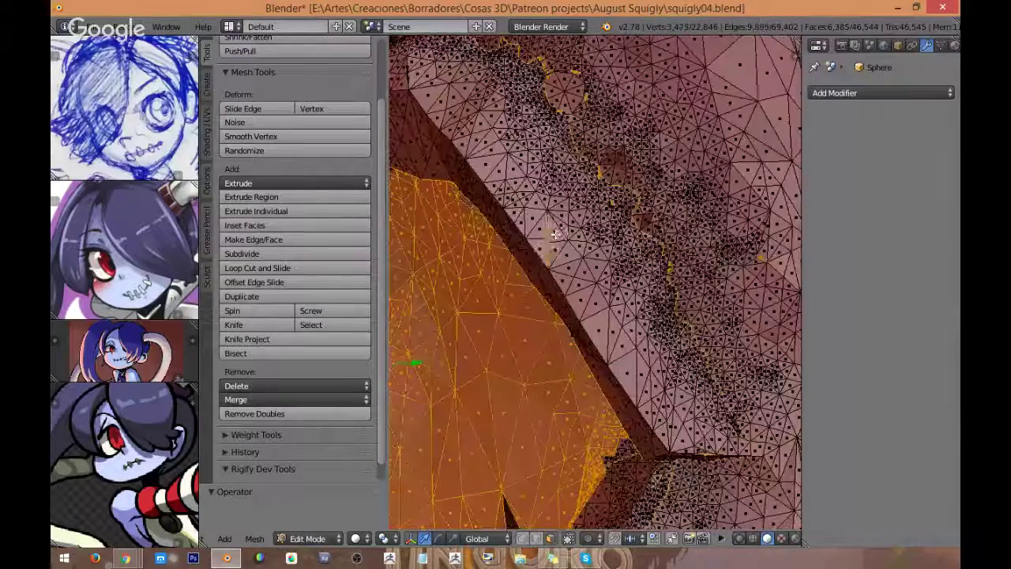
Step: Circle-deselect the isolated stray faces on the upper eyelid and on the skin above it
key("c")
middle_click(543, 231)
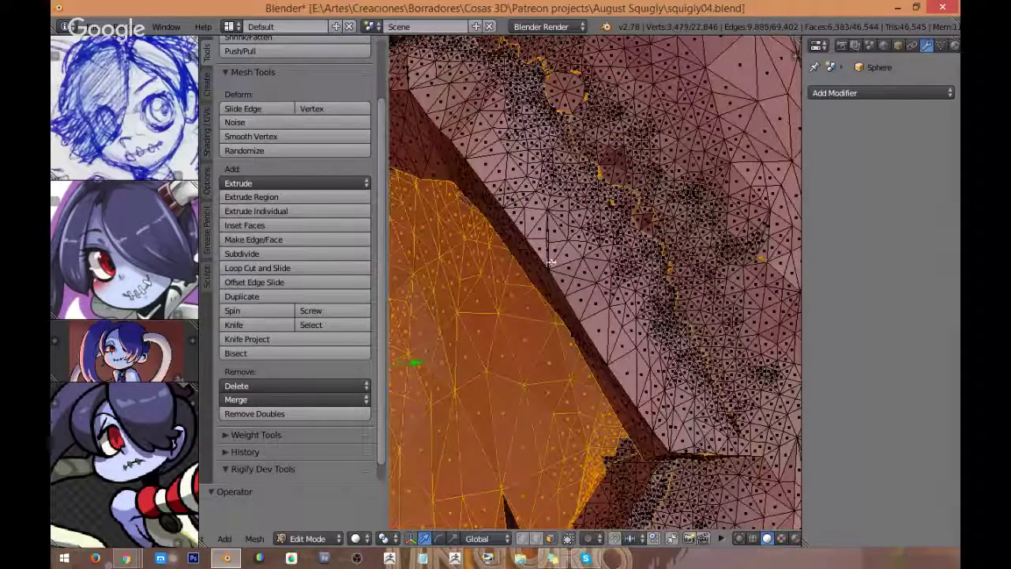
middle_click(760, 266)
key("Escape")
mouse_move(598, 141)
middle_mouse_down()
mouse_move(589, 190)
mouse_move(579, 165)
mouse_move(582, 277)
middle_mouse_up()
key("c")
middle_click(580, 166)
key("Escape")
Step: Deselect the small stray faces along the upper eyelid crease down to the outer corner of the eye
scroll(580, 167, "down", 4)
scroll(579, 174, "up", 4)
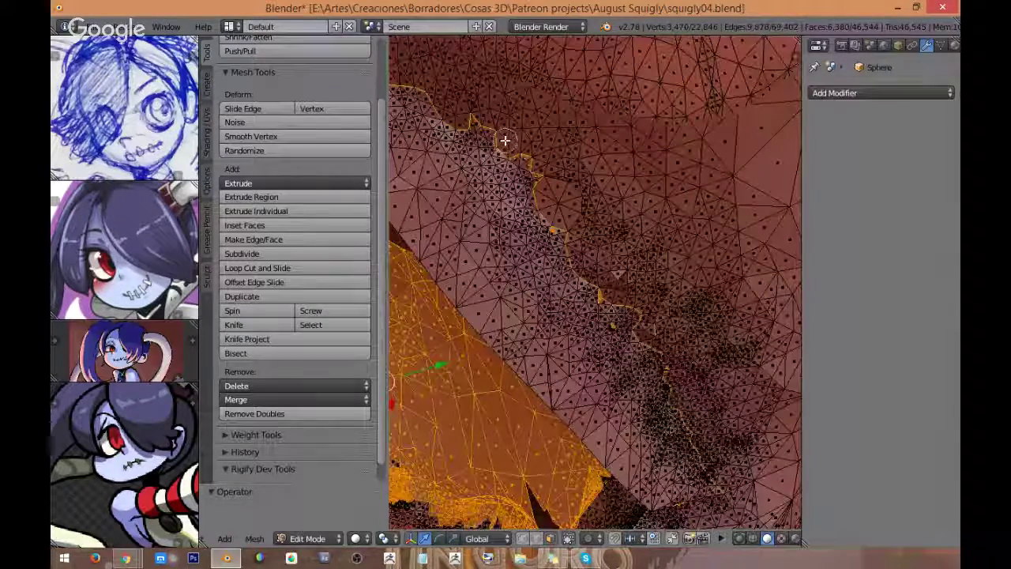
middle_click_drag(540, 161, 568, 218)
mouse_move(568, 218)
left_mouse_down("ctrl+shift")
mouse_move(558, 198)
mouse_move(591, 256)
left_mouse_up("ctrl+shift")
middle_click_drag(606, 232, 645, 228)
mouse_move(613, 277)
left_mouse_down("ctrl+shift")
mouse_move(632, 282)
mouse_move(623, 286)
left_mouse_up("ctrl+shift")
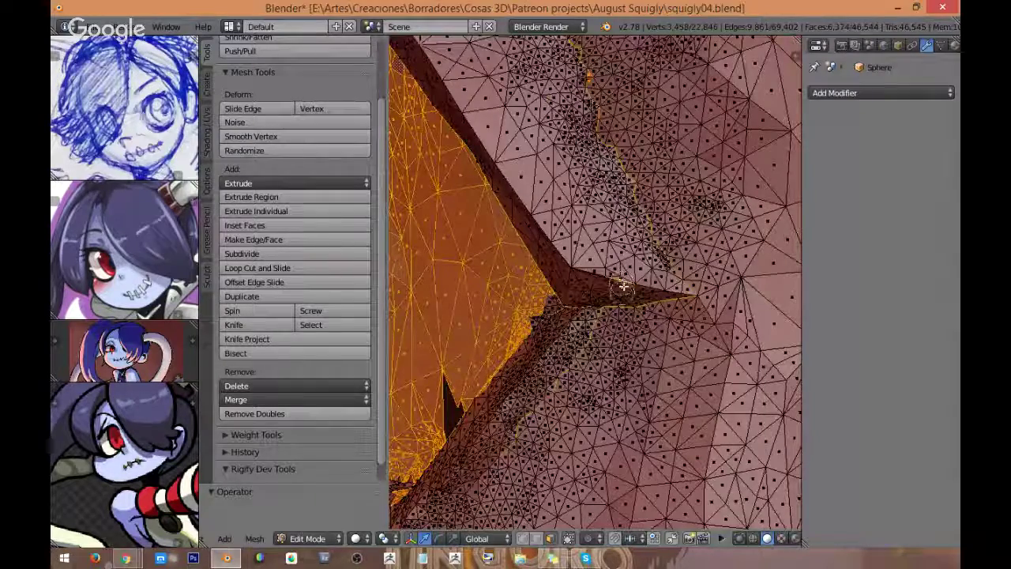
middle_click_drag(627, 270, 646, 288)
Step: Deselect the rim faces just below the outer corner of the eye from a side view
scroll(675, 303, "up", 2)
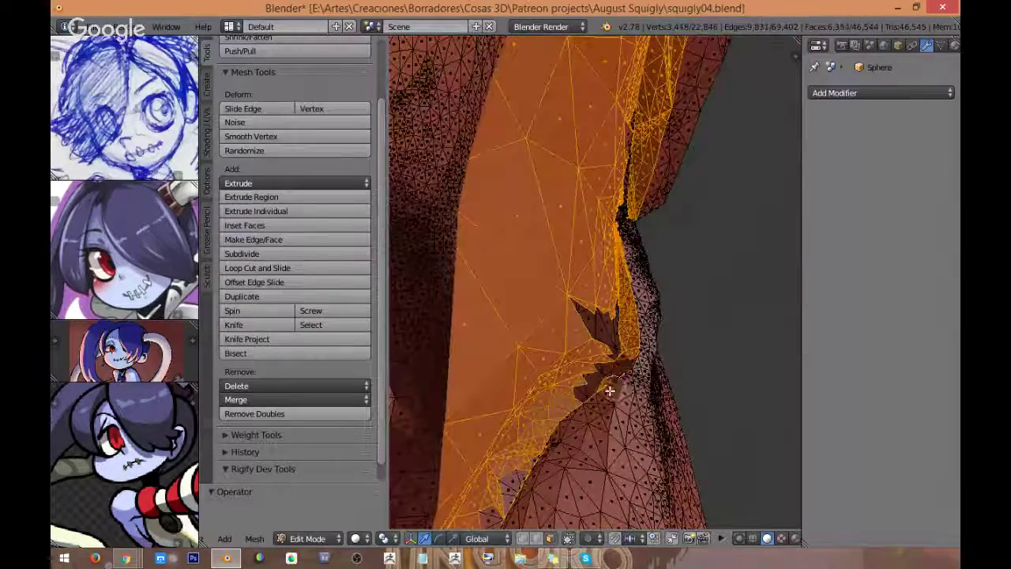
left_click_drag(609, 388, 622, 384, "ctrl+shift")
mouse_move(622, 384)
middle_mouse_down()
mouse_move(636, 410)
mouse_move(641, 378)
mouse_move(668, 411)
middle_mouse_up()
key("c")
mouse_move(626, 447)
middle_mouse_down()
mouse_move(631, 418)
mouse_move(668, 395)
mouse_move(632, 377)
middle_mouse_up()
middle_click_drag(551, 363, 548, 368)
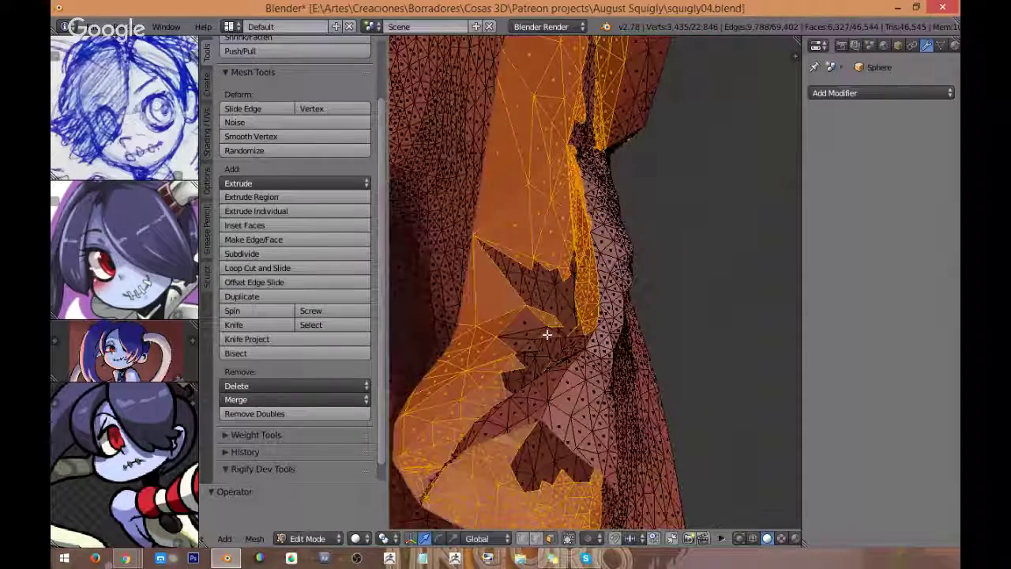
Step: Adjust the selection of individual faces at the socket's jagged edge near the outer corner, using wireframe display for hidden faces
right_click(545, 335, "shift")
right_click(529, 327, "shift")
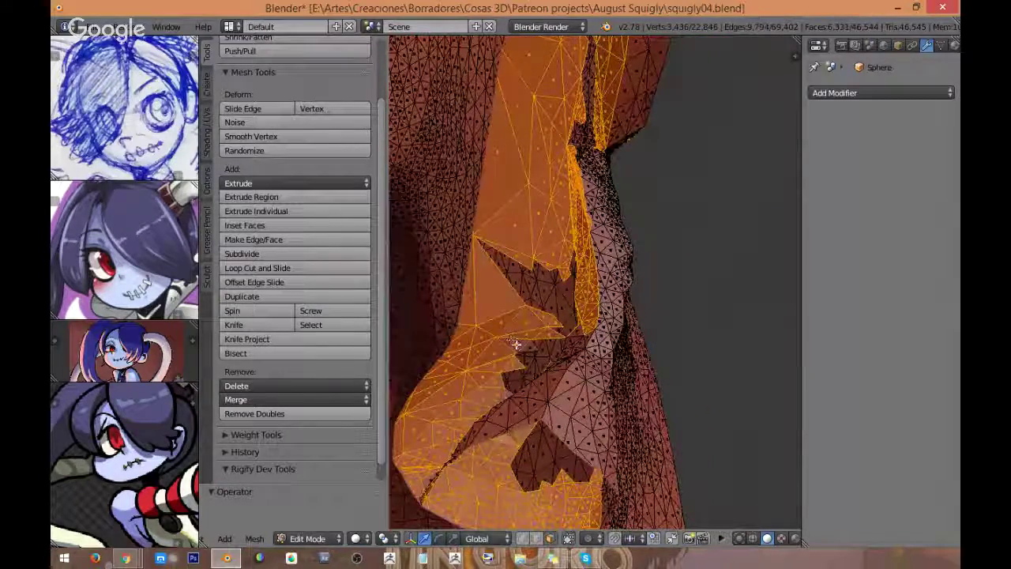
middle_click_drag(516, 344, 619, 392)
right_click(621, 392, "shift")
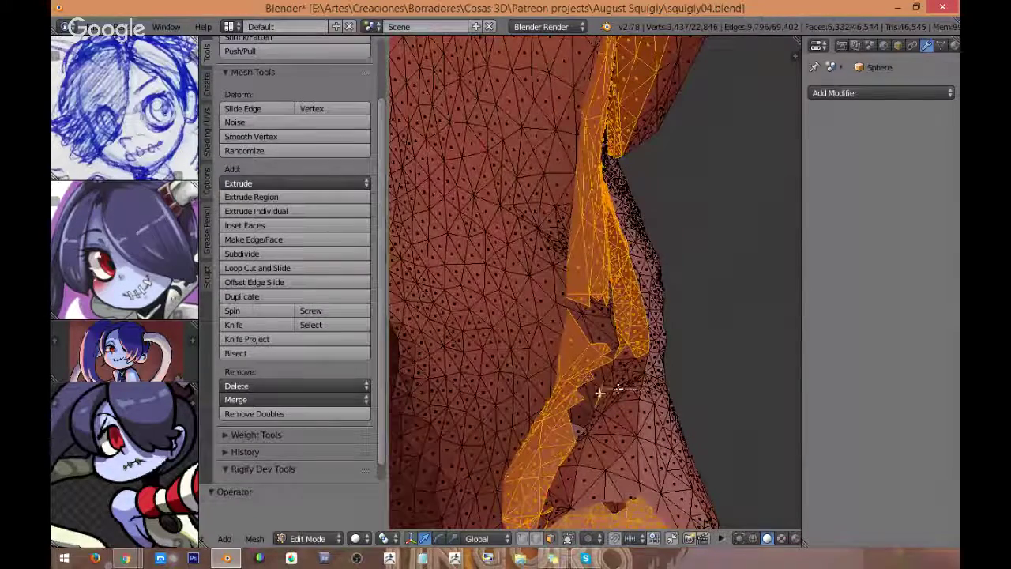
key("z")
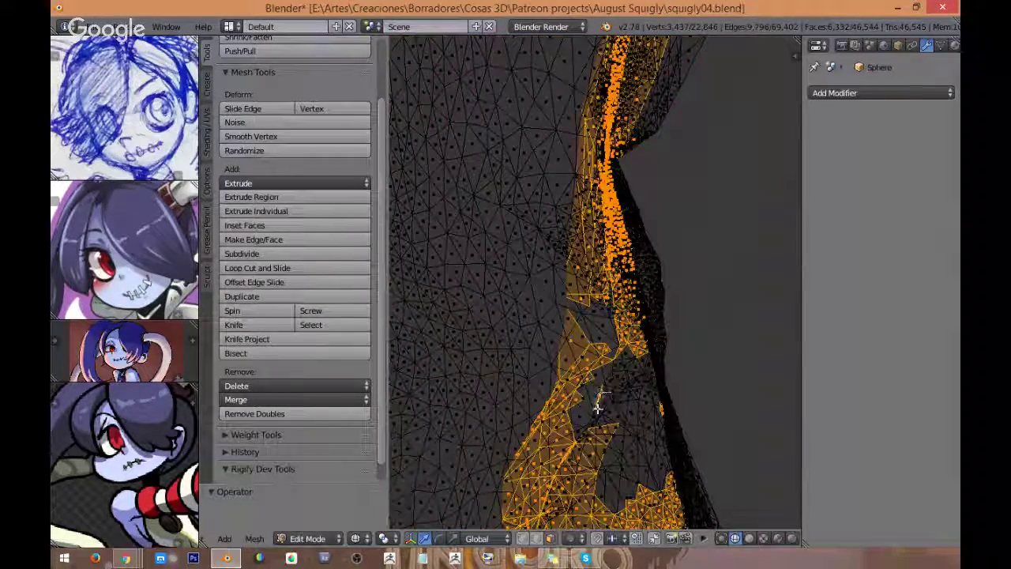
right_click(598, 399, "shift")
key("z")
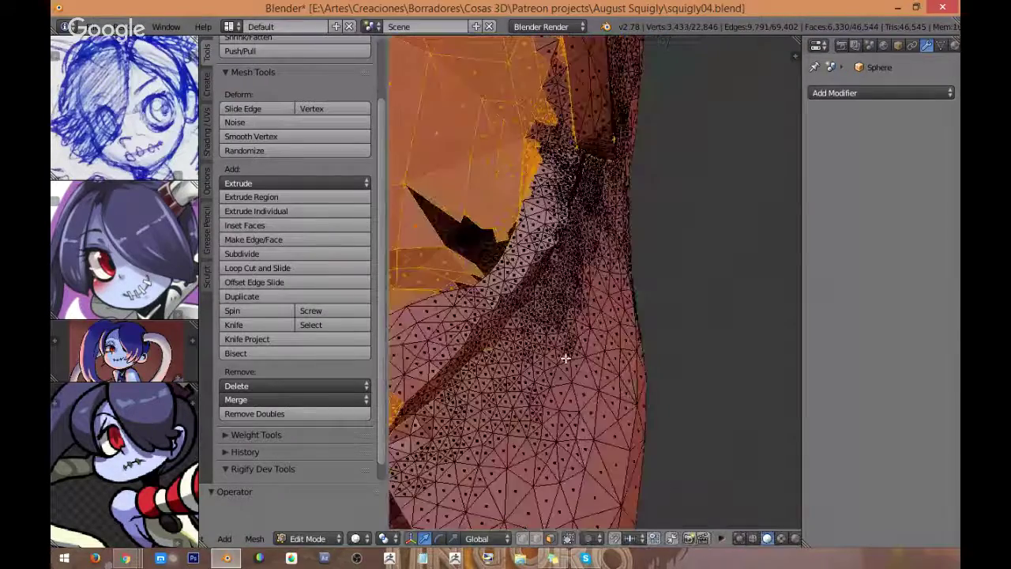
Step: Circle-deselect the narrow strip of eyelid faces standing in front of the socket at the outer corner
middle_click_drag(501, 363, 560, 367)
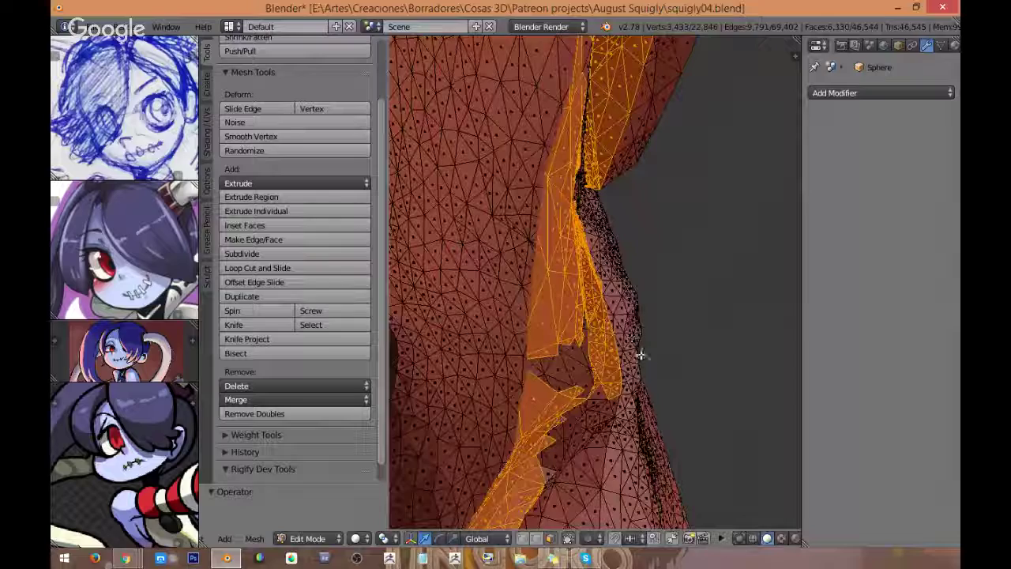
key("c")
mouse_move(622, 355)
middle_mouse_down()
mouse_move(593, 347)
mouse_move(606, 394)
middle_mouse_up()
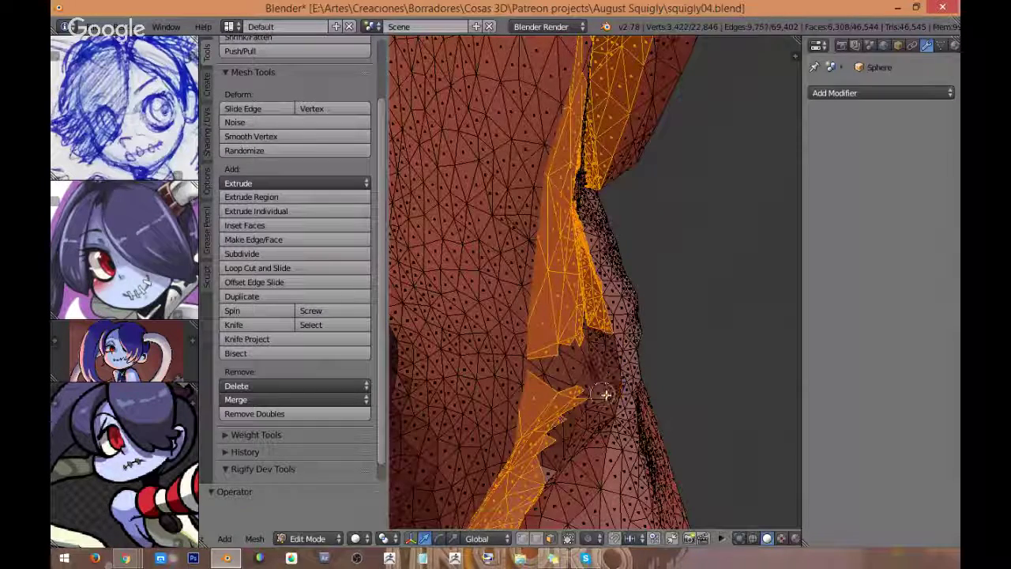
middle_click_drag(594, 313, 588, 267)
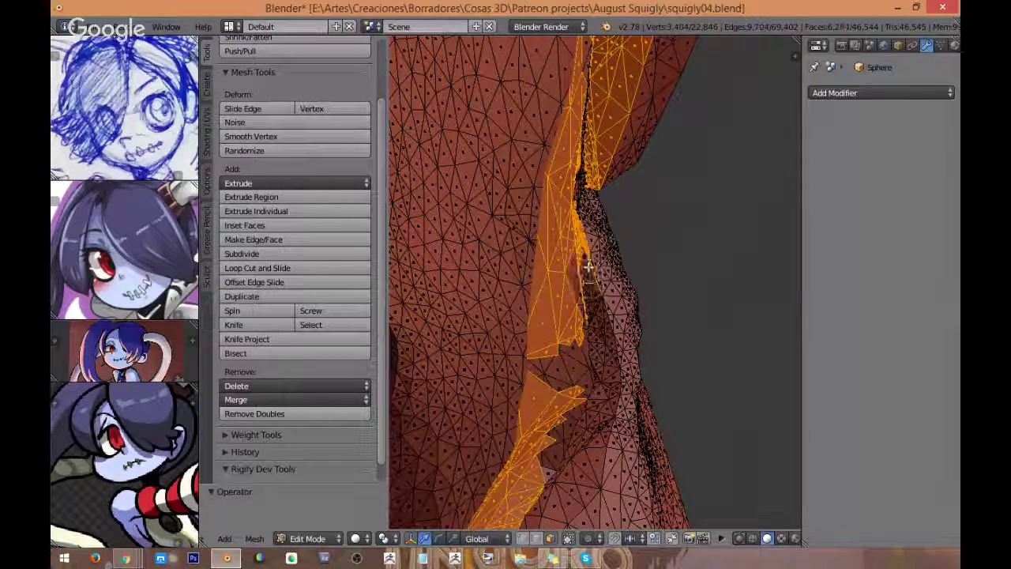
middle_click_drag(581, 216, 584, 229)
right_click(586, 237)
middle_click_drag(589, 251, 598, 271)
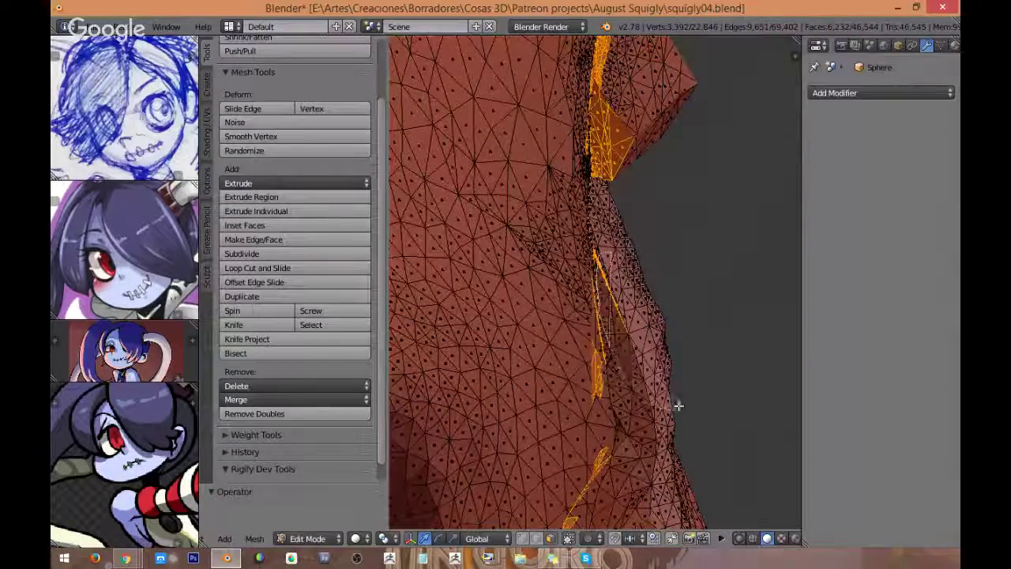
Step: Circle-deselect the folded rim faces along the socket's lower inner edge on the nose side
scroll(676, 405, "up", 2)
middle_click_drag(677, 406, 571, 302)
scroll(552, 315, "down", 3)
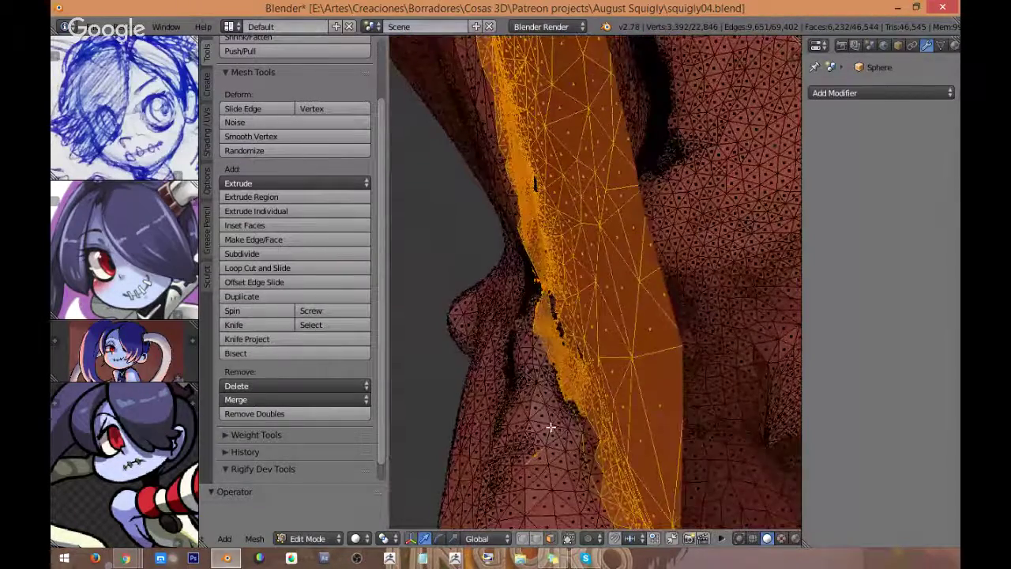
middle_click_drag(580, 418, 564, 398)
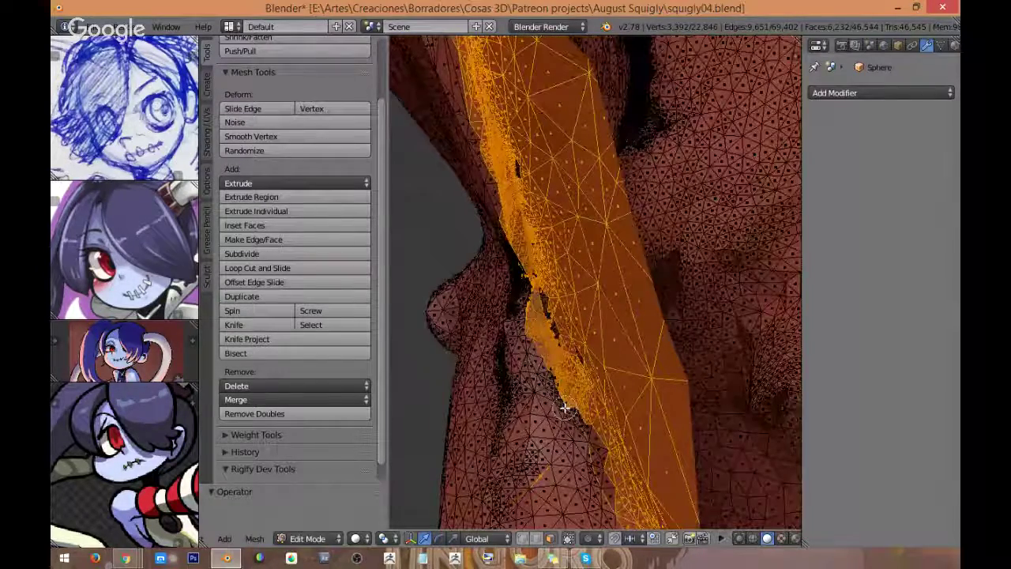
mouse_move(536, 304)
middle_mouse_down()
mouse_move(523, 304)
mouse_move(576, 286)
mouse_move(555, 316)
mouse_move(597, 359)
mouse_move(588, 380)
mouse_move(591, 354)
mouse_move(565, 323)
mouse_move(658, 305)
mouse_move(634, 397)
mouse_move(509, 369)
mouse_move(632, 376)
mouse_move(553, 319)
mouse_move(659, 388)
mouse_move(573, 235)
mouse_move(568, 135)
mouse_move(517, 158)
mouse_move(563, 138)
middle_mouse_up()
middle_click_drag(738, 83, 671, 142)
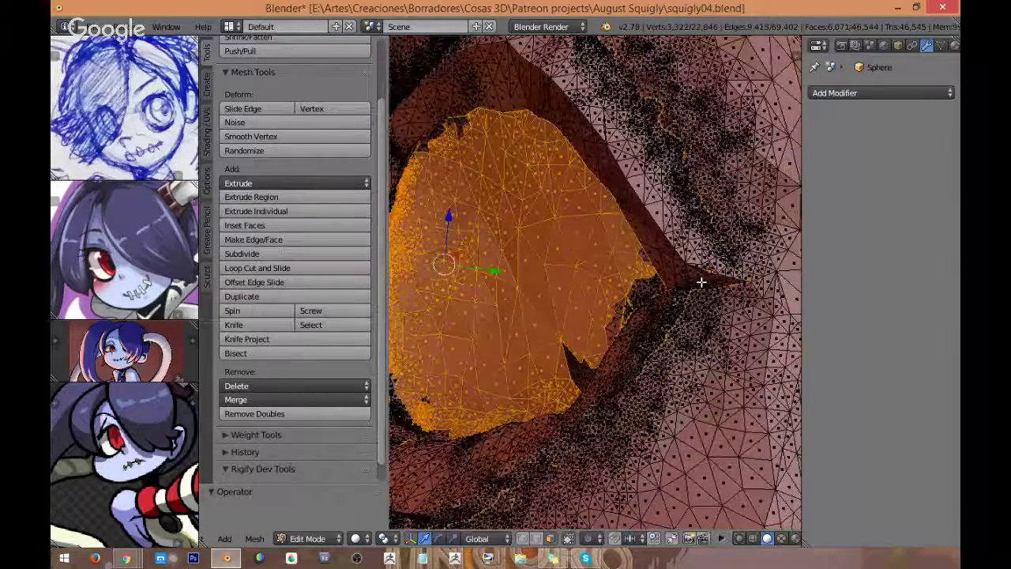
Step: Delete the selected inner eye socket faces from the head mesh
middle_click_drag(700, 281, 541, 282)
scroll(541, 282, "down", 2)
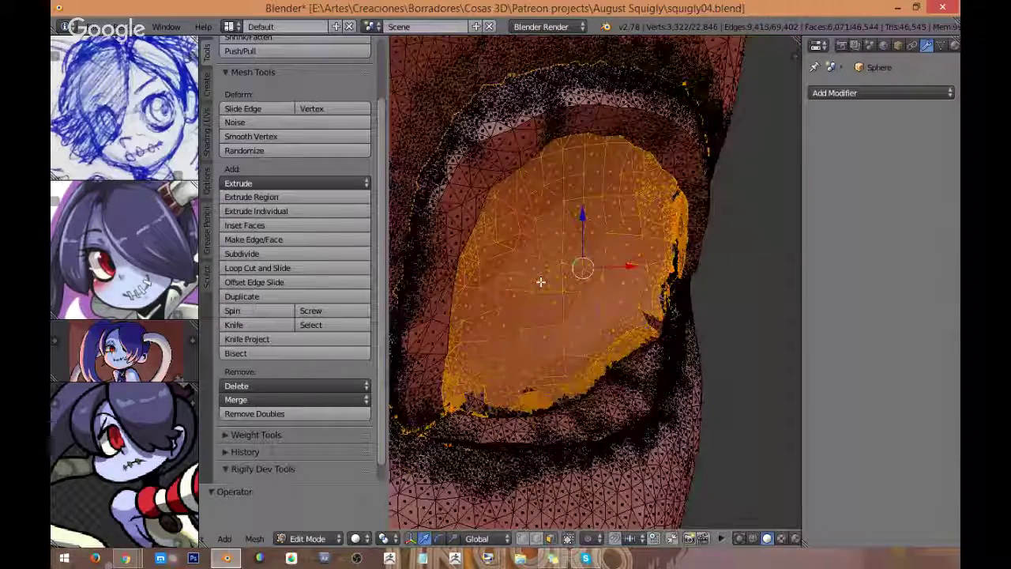
key("x")
left_click(548, 280)
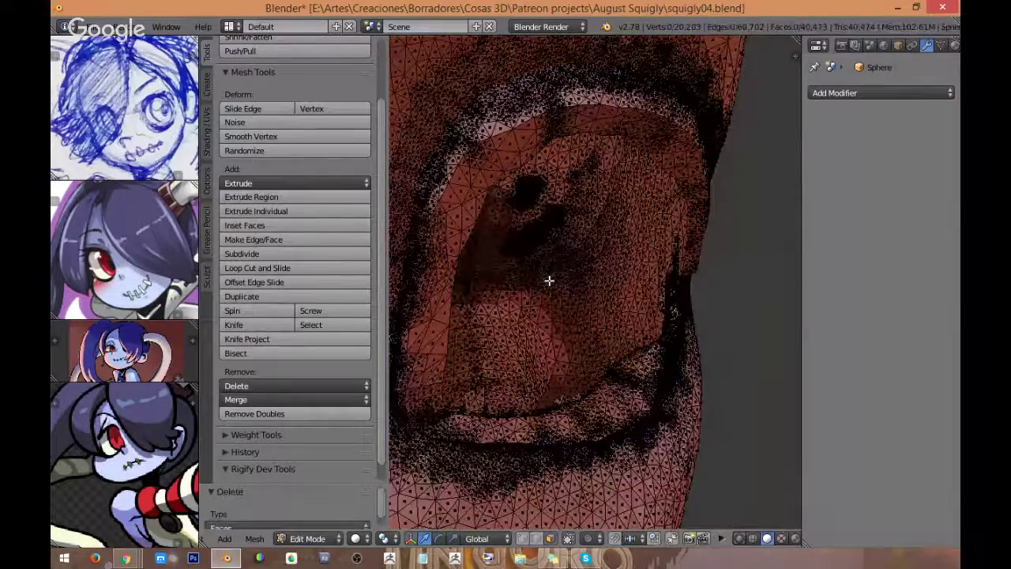
Step: Select all geometry linked to the head, invert the selection and delete the detached leftover faces
middle_click_drag(549, 280, 567, 368)
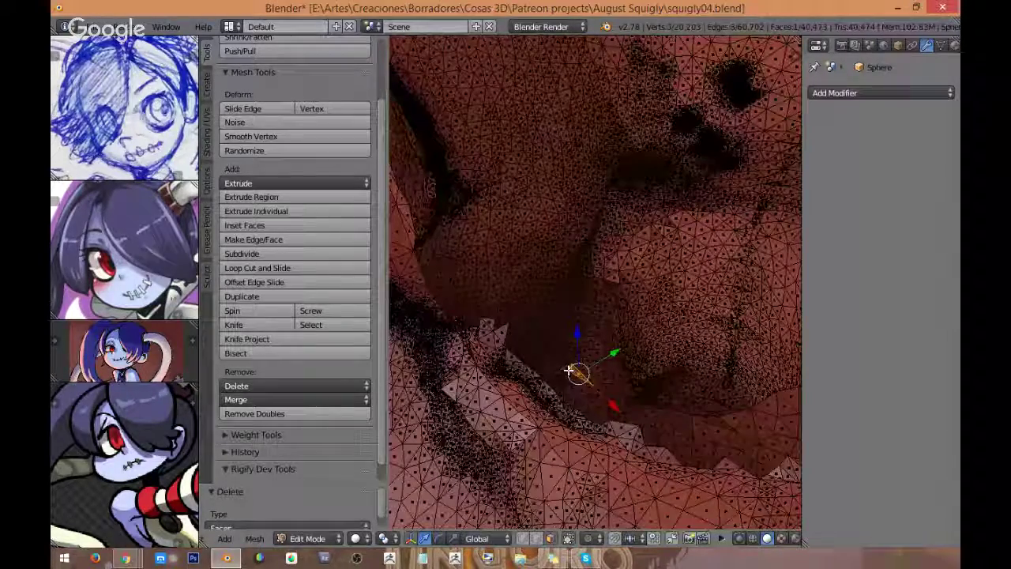
key("l")
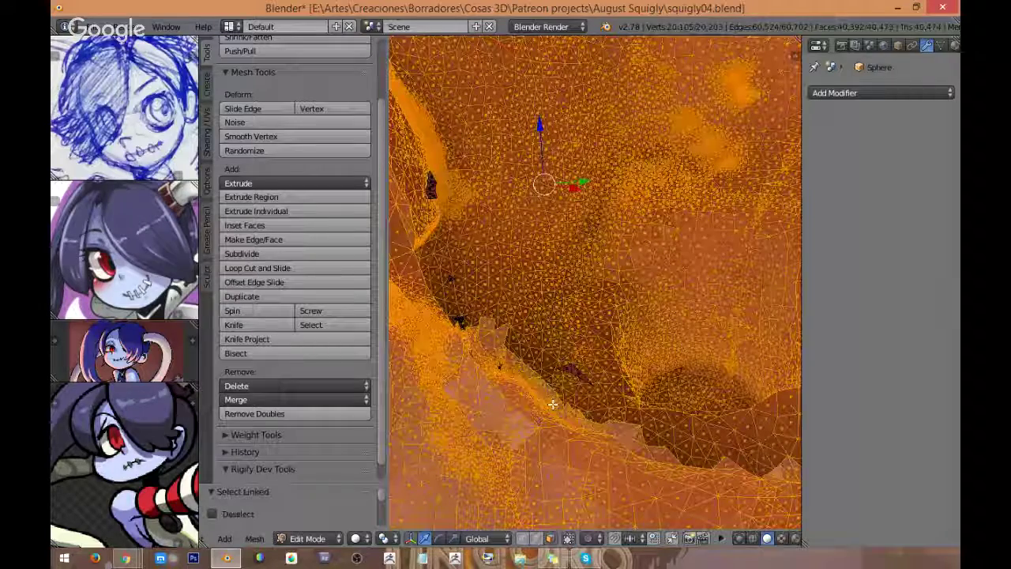
key("ctrl+i")
key("x")
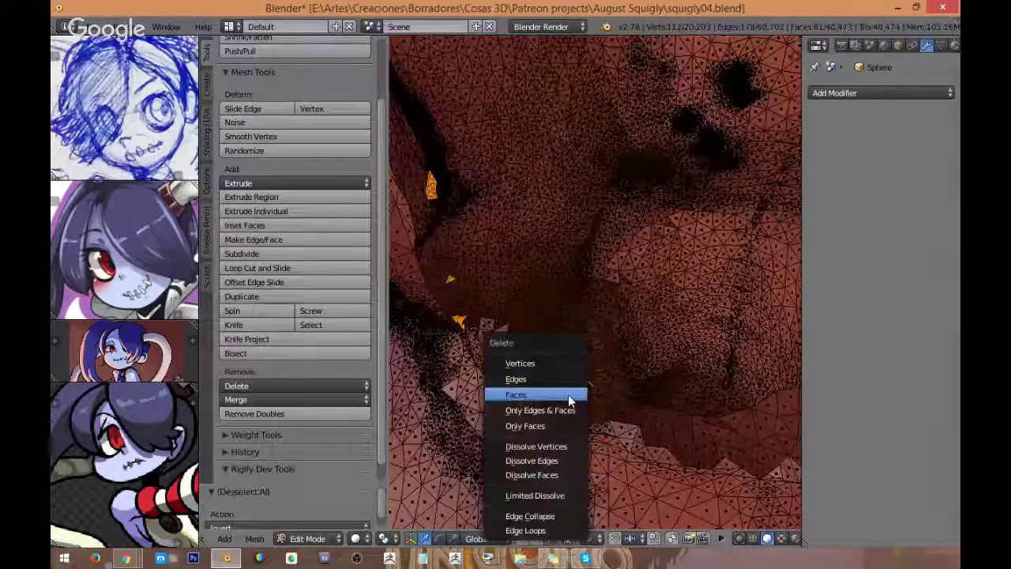
left_click(568, 396)
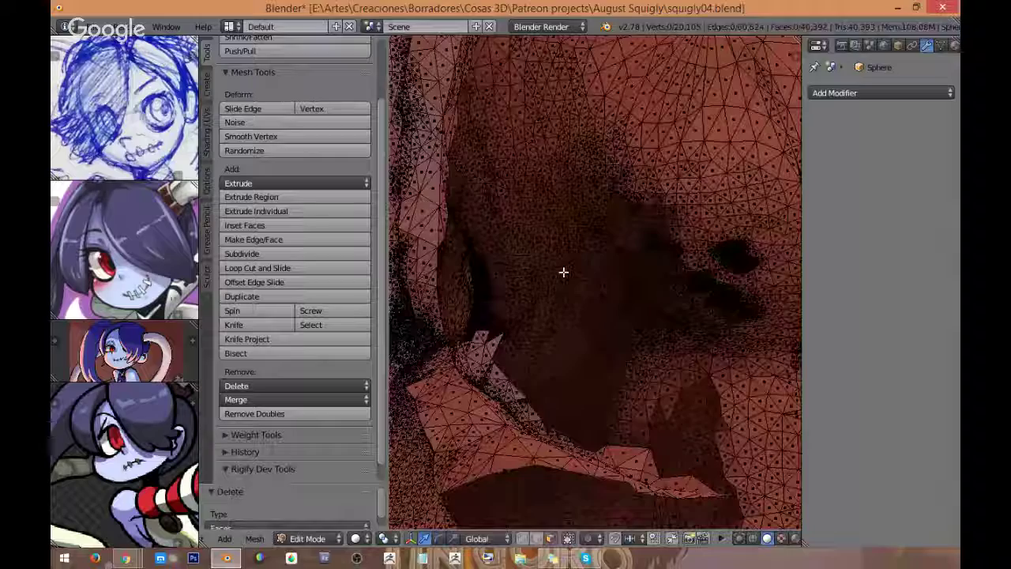
Step: Clear the selection, change to edge selection mode and select the first boundary edges along the socket hole's rim
key("a")
middle_click_drag(563, 272, 545, 287)
key("a")
key("ctrl+Tab")
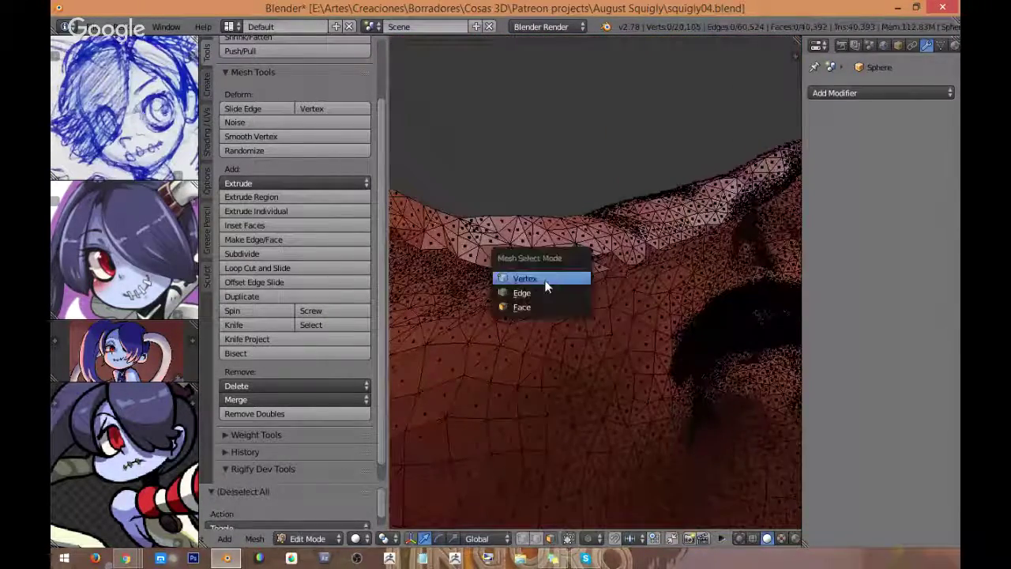
left_click(544, 291)
right_click(535, 267, "alt")
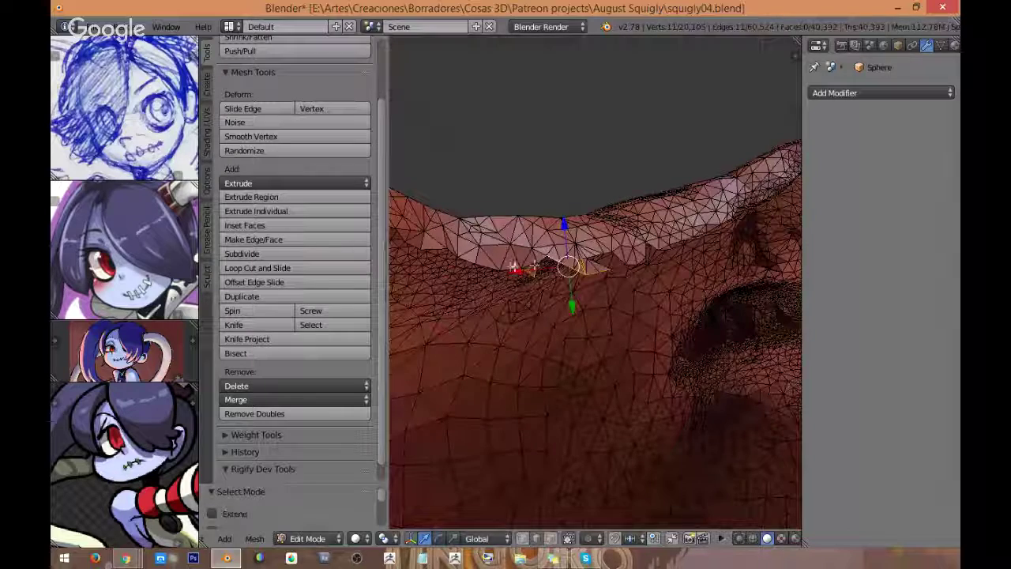
right_click(525, 252, "alt+shift")
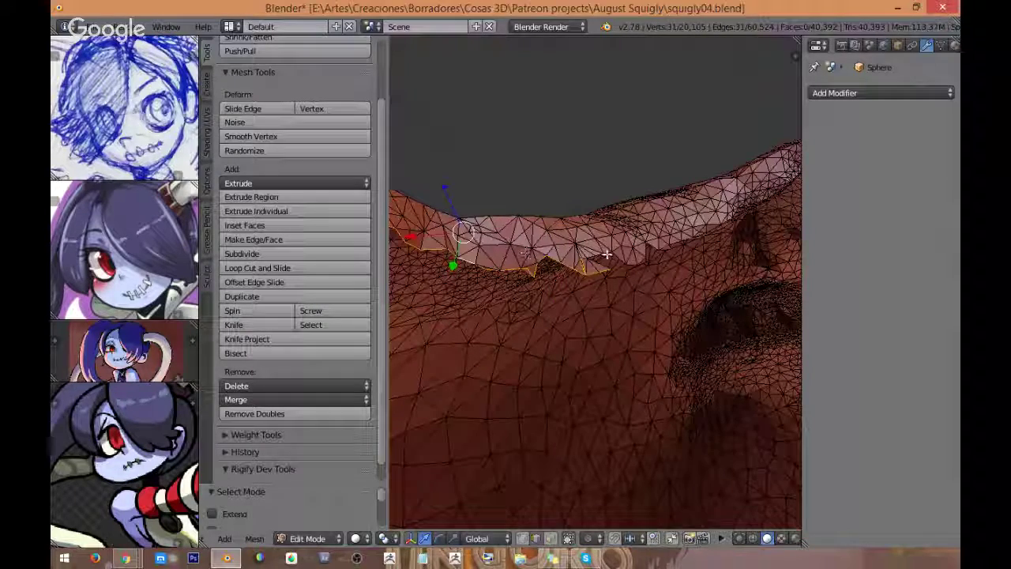
Step: Add the adjoining jagged boundary edges along the socket hole's rim to the selection
middle_click_drag(606, 253, 603, 252)
right_click(660, 248, "alt+shift")
mouse_move(665, 245)
middle_mouse_down()
mouse_move(638, 218)
mouse_move(649, 234)
mouse_move(604, 264)
mouse_move(645, 320)
mouse_move(656, 244)
middle_mouse_up()
right_click(615, 273, "alt+shift")
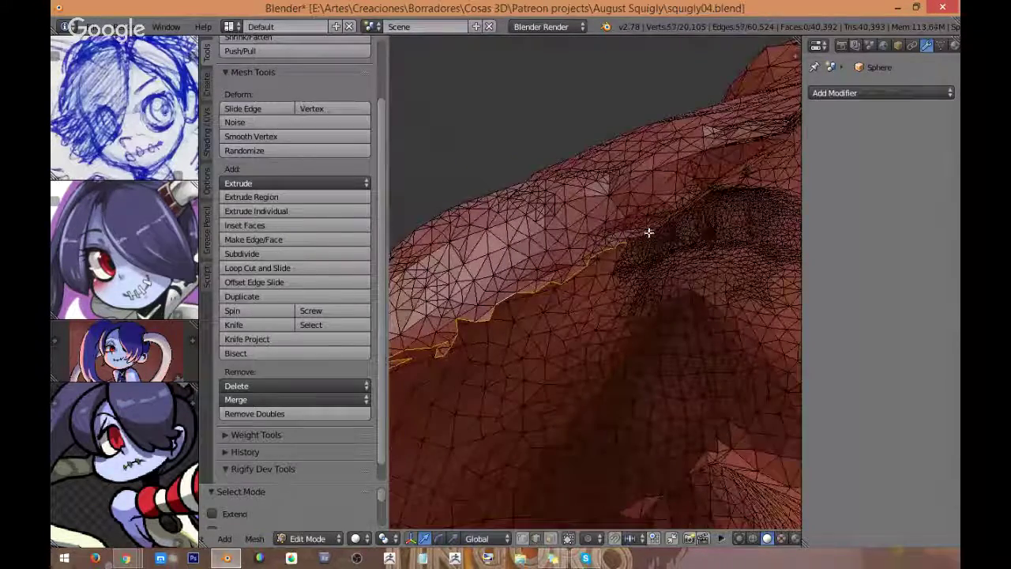
right_click(646, 229, "alt+shift")
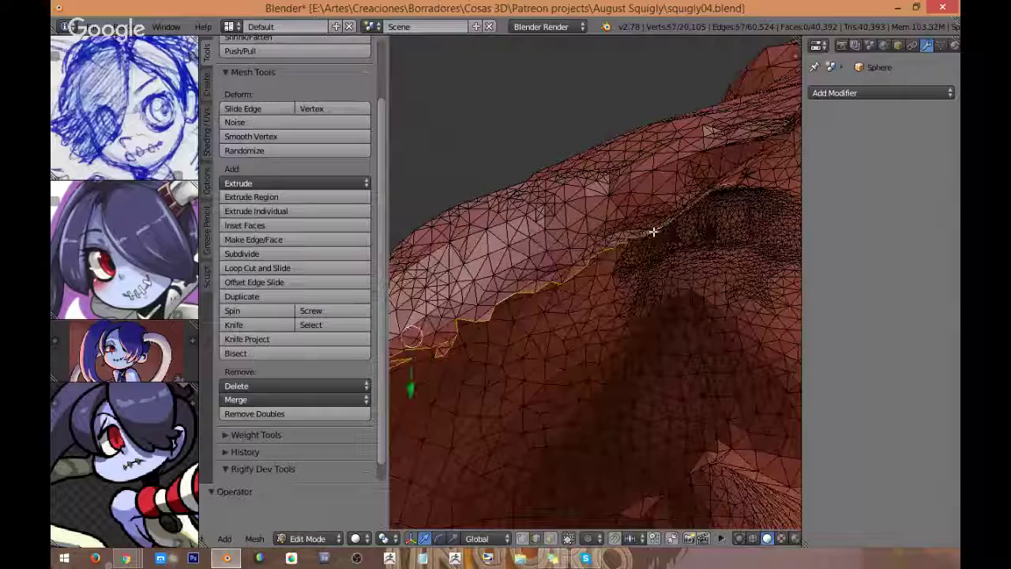
Step: Extend the boundary selection around the socket's jagged corner, adding the single edges that bridge its spiky faces
middle_click_drag(646, 229, 529, 286)
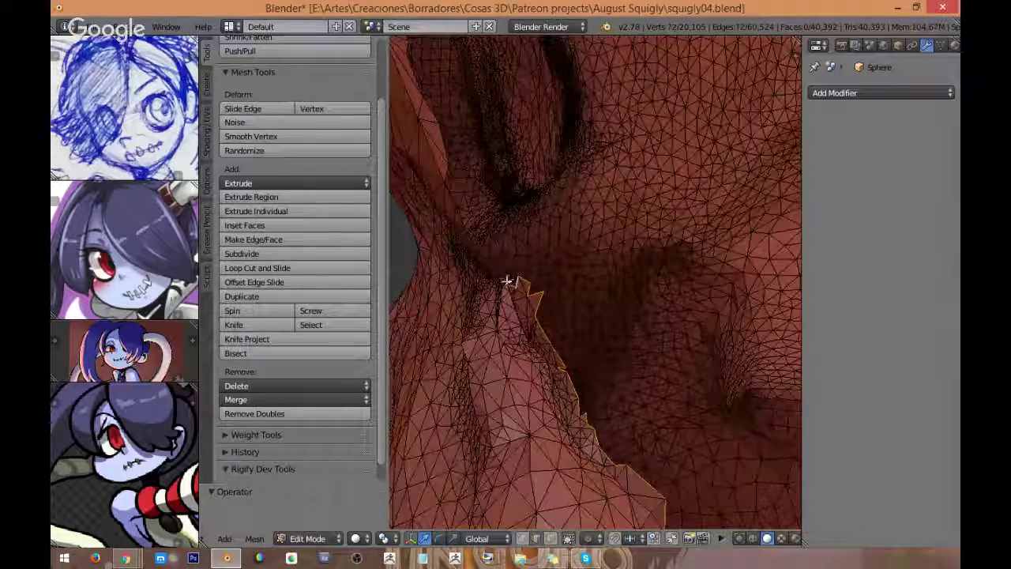
right_click(508, 280, "alt+shift")
middle_click_drag(512, 280, 634, 284)
right_click(465, 309, "alt+shift")
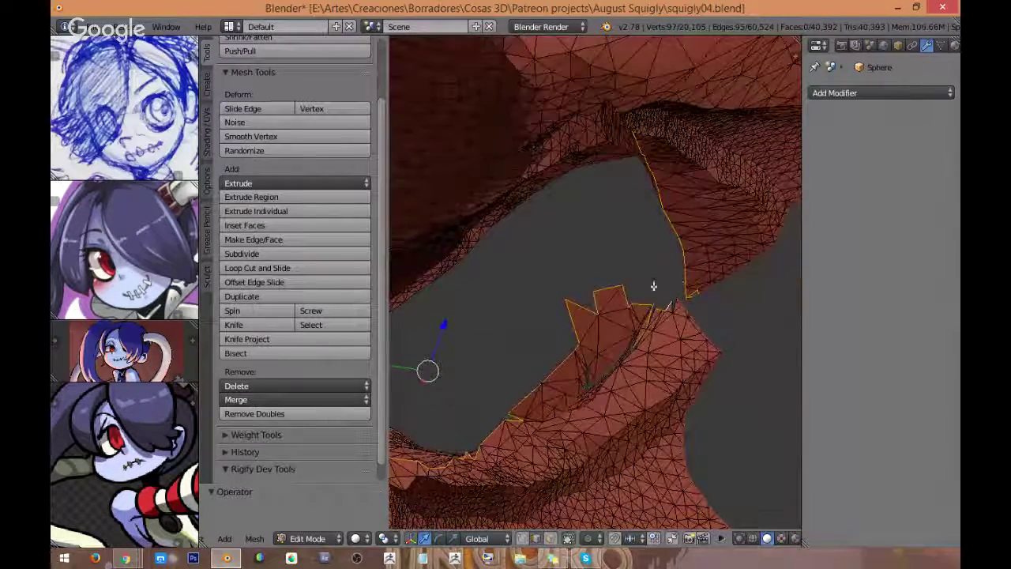
right_click(656, 314, "shift")
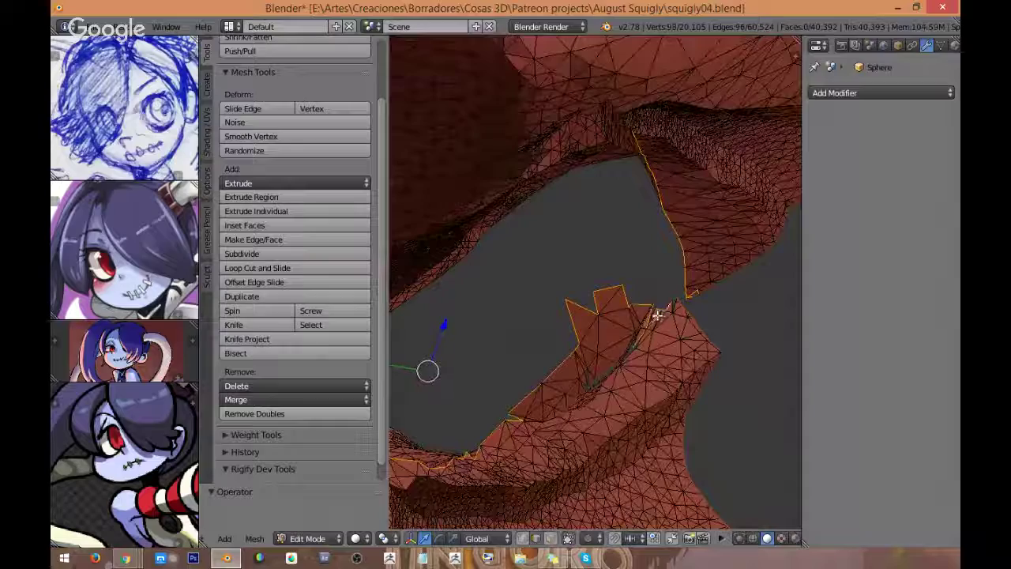
right_click(677, 304, "shift")
Step: Continue the edge selection up the side and over the top of the hole to complete the boundary loop
middle_click_drag(676, 304, 618, 188)
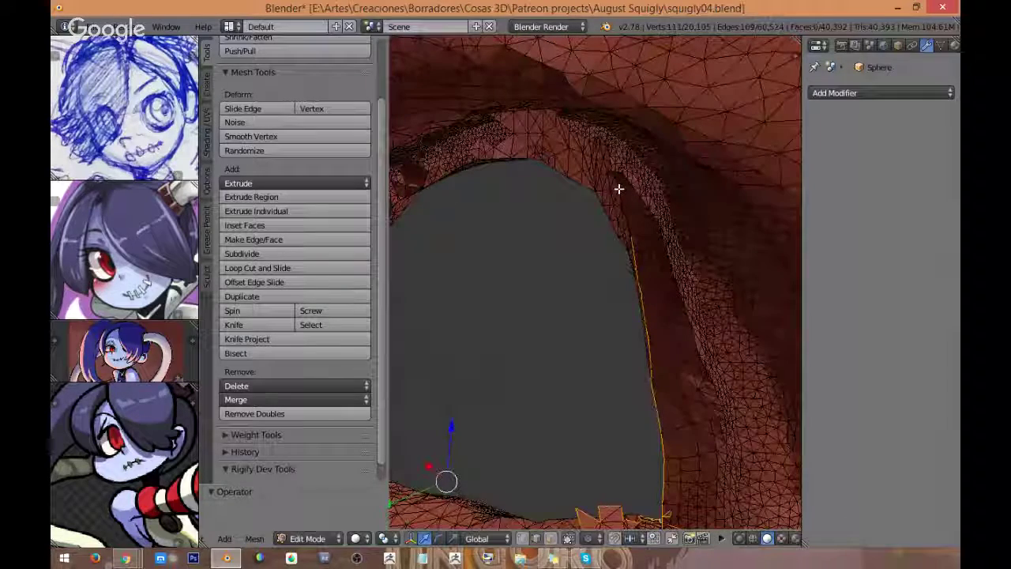
right_click(618, 195, "ctrl")
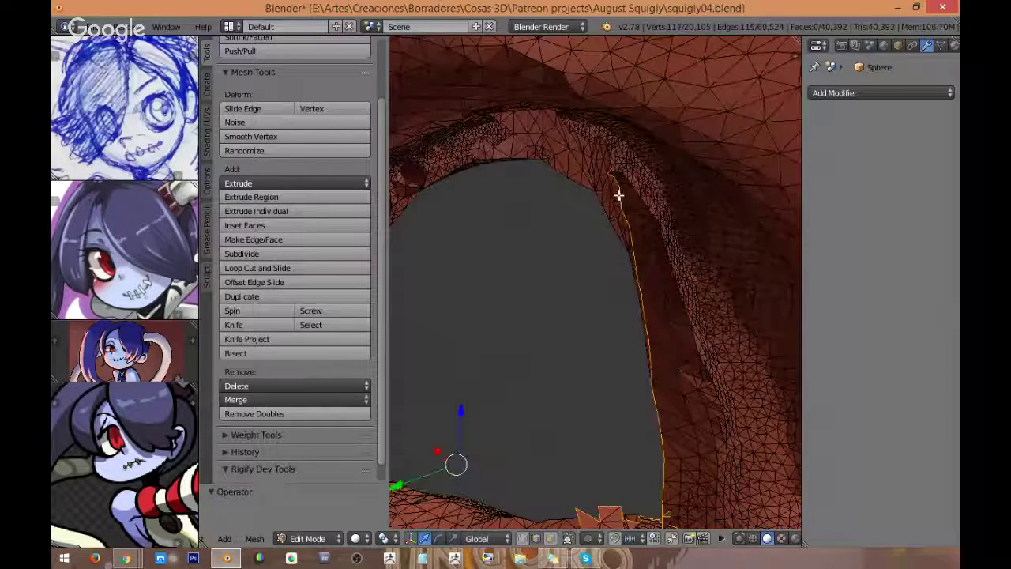
right_click(605, 150, "ctrl")
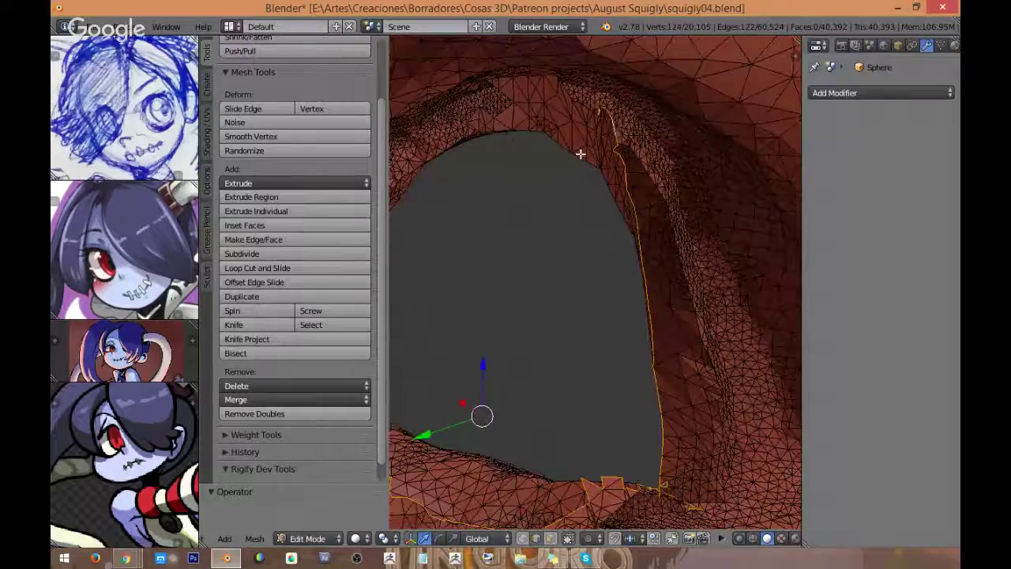
middle_click_drag(581, 154, 691, 164)
middle_click_drag(587, 170, 631, 248)
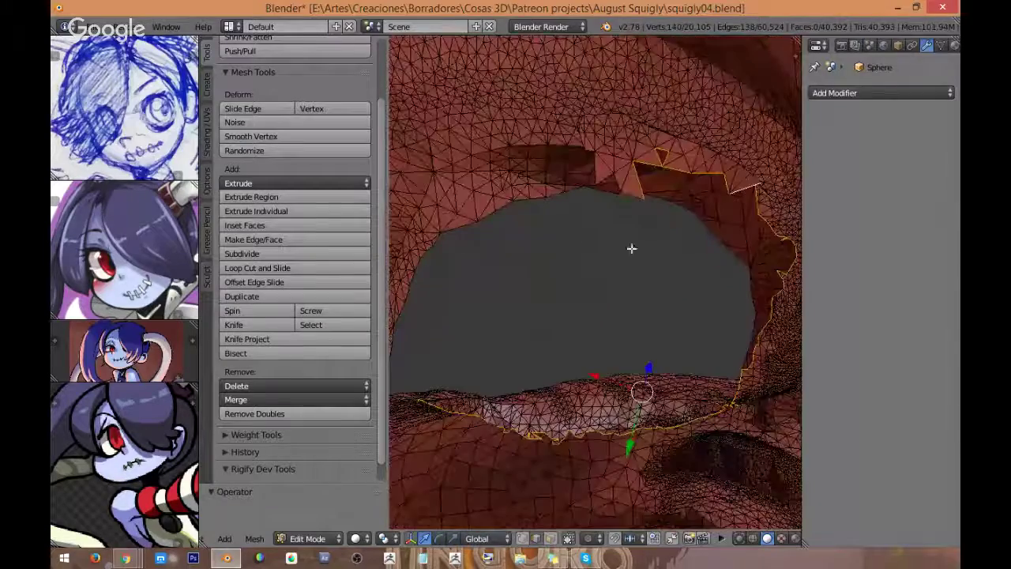
middle_click_drag(623, 178, 550, 185)
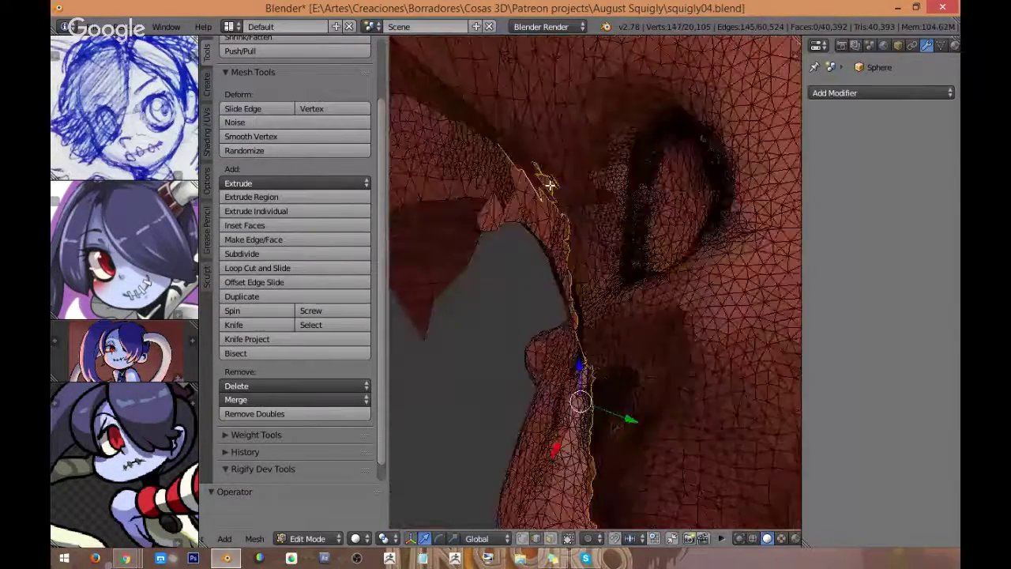
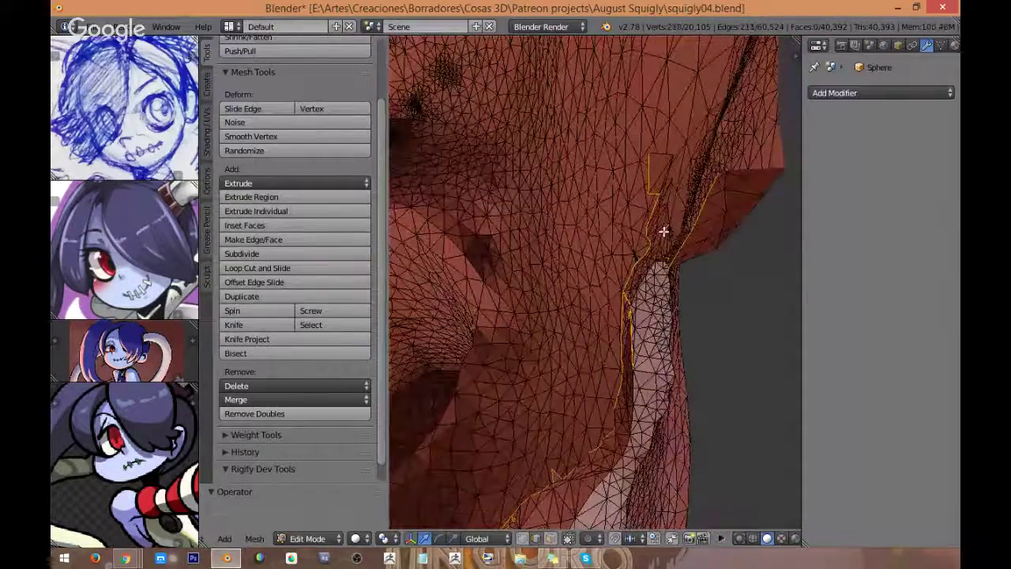
right_click(667, 199, "shift")
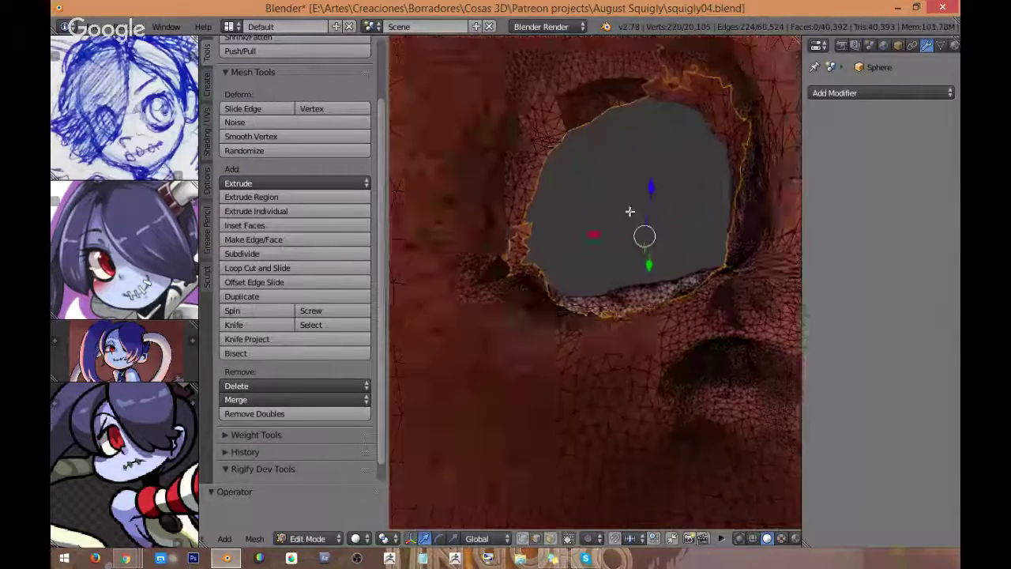
Step: Extrude the socket's boundary loop into the head and scale the extruded edge down to a small opening
middle_click_drag(652, 188, 585, 202)
key("e")
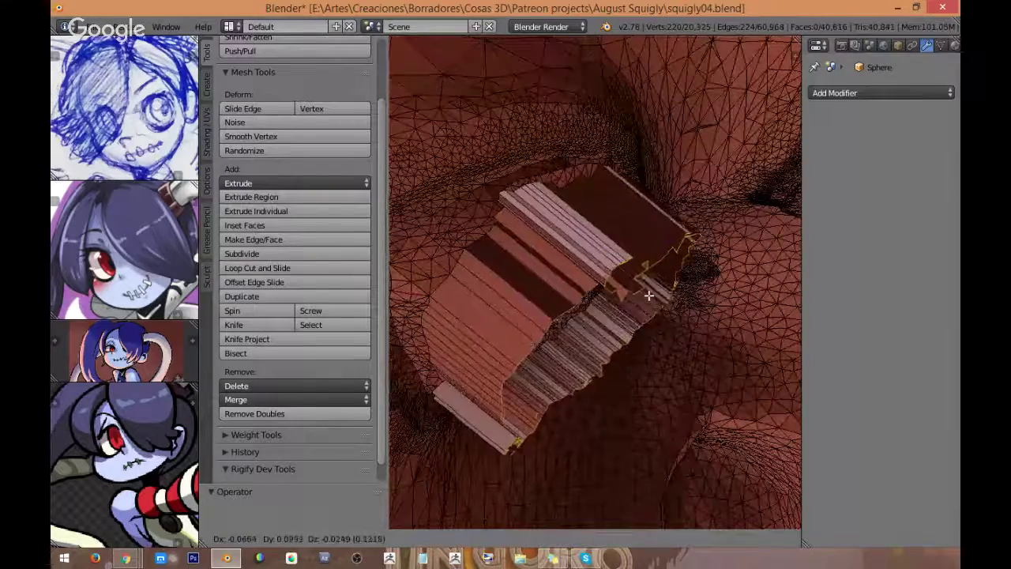
left_click(780, 338)
key("s")
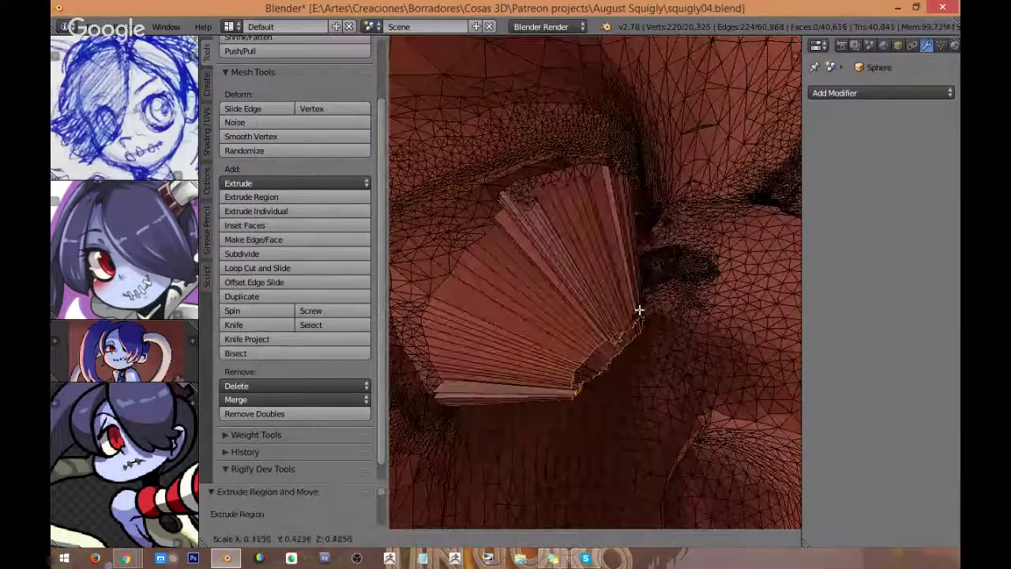
left_click(638, 309)
Step: Make faces from the selected extruded edges and reposition the small opening behind the eye
key("f")
middle_click_drag(632, 306, 579, 195)
middle_click_drag(675, 307, 679, 321)
key("g")
left_click(608, 264)
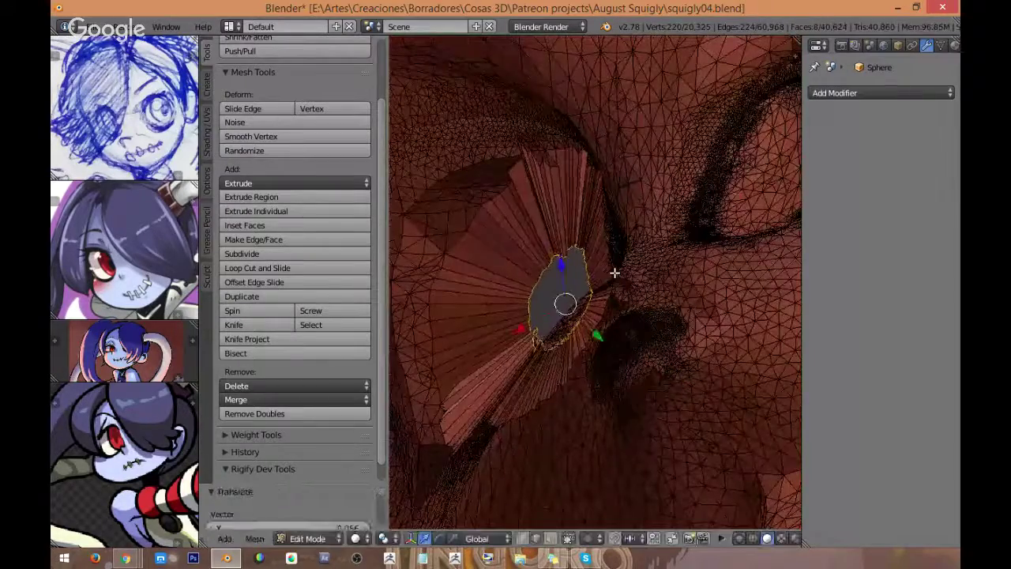
Step: Apply Beautify Faces to the geometry at the socket's small inner opening
middle_click_drag(613, 270, 570, 274)
key("ctrl+f")
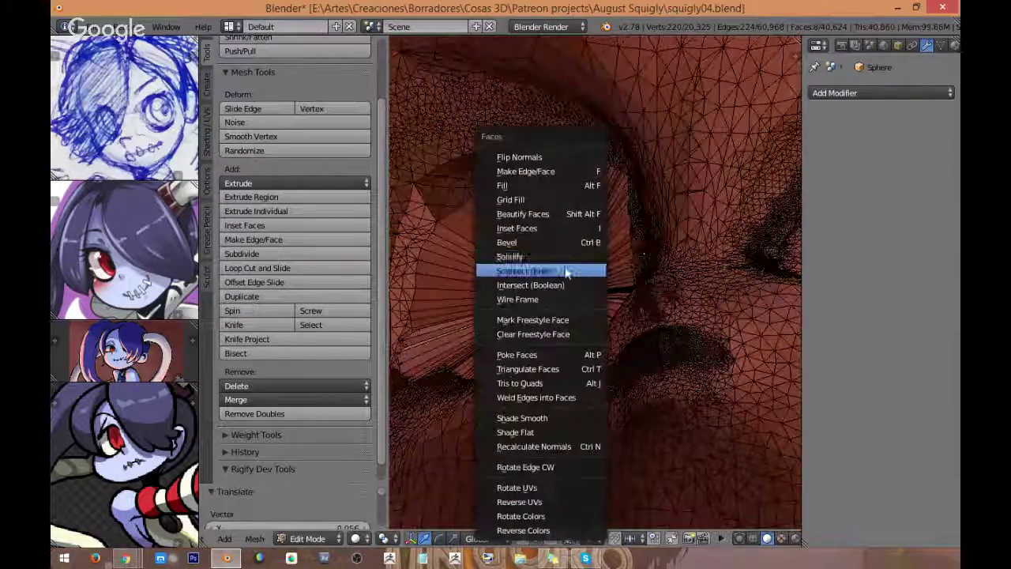
left_click(568, 214)
middle_click_drag(609, 240, 603, 264)
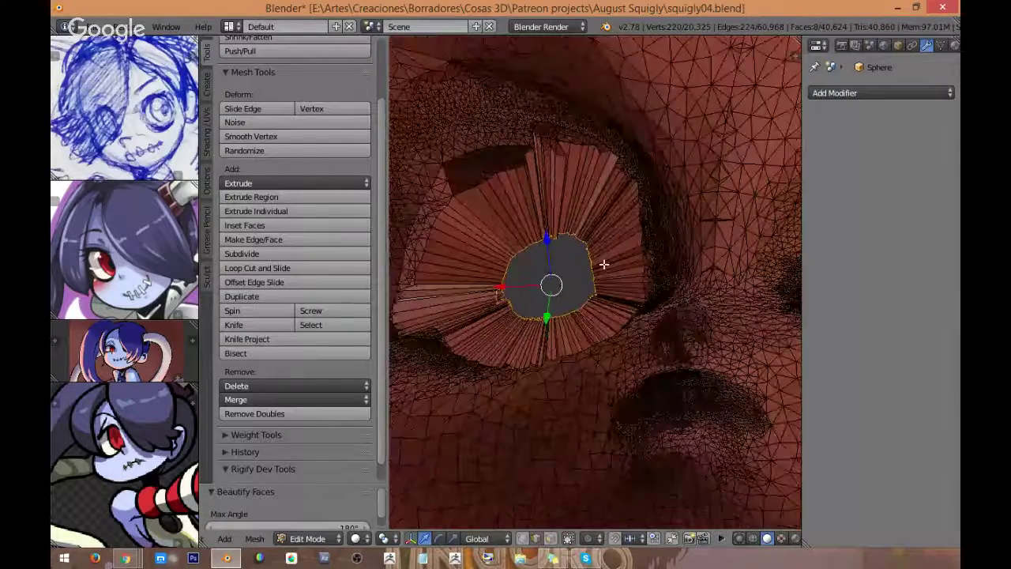
Step: Extrude the inner opening's edge again, scale it to about 0.43 and merge it at center to close the socket
key("e")
left_click(605, 272)
key("s")
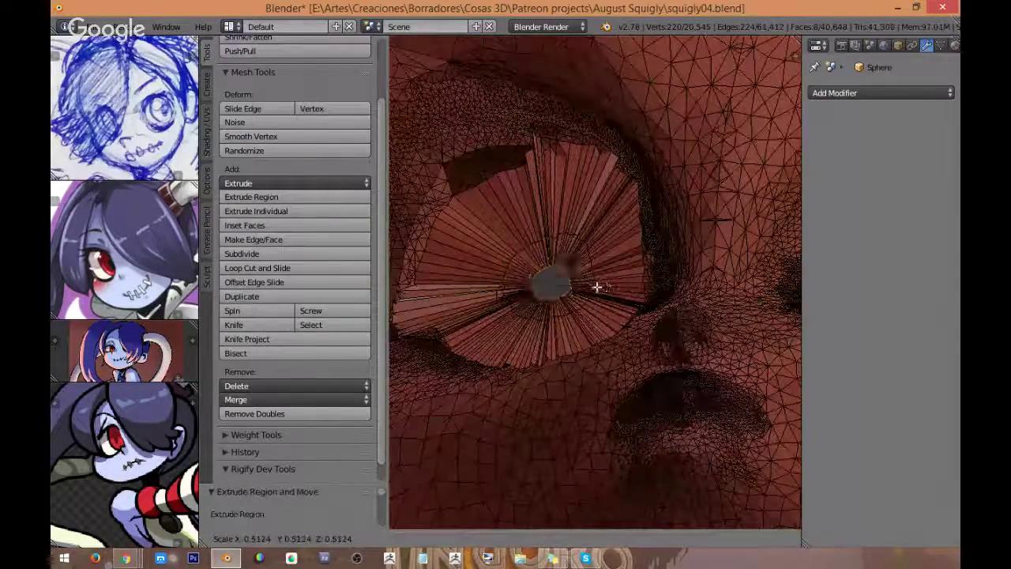
left_click(598, 287)
key("alt+m")
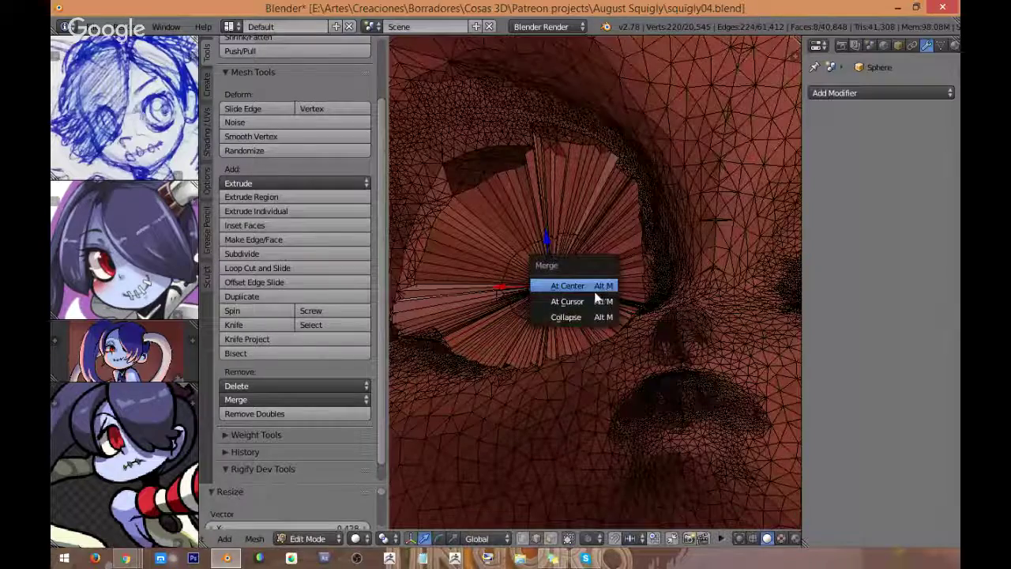
left_click(603, 286)
mouse_move(524, 258)
middle_mouse_down()
mouse_move(722, 228)
mouse_move(684, 219)
mouse_move(711, 198)
mouse_move(635, 183)
mouse_move(704, 210)
mouse_move(672, 206)
middle_mouse_up()
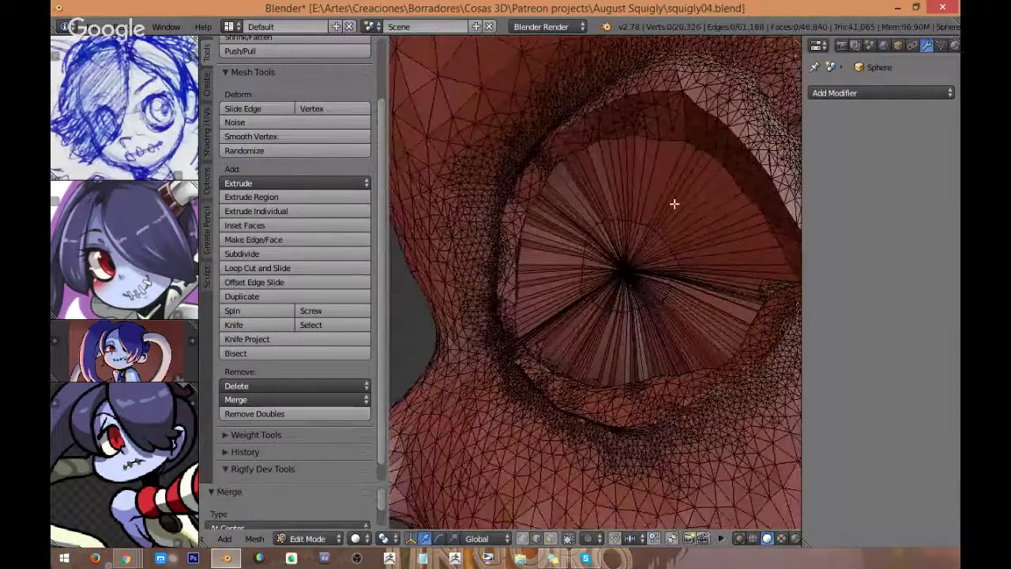
Step: Return to Sculpt Mode, enable Dyntopo and symmetrize the head from +X to -X
key("Tab")
mouse_move(689, 240)
middle_mouse_down()
mouse_move(680, 271)
mouse_move(643, 283)
mouse_move(656, 279)
mouse_move(673, 239)
middle_mouse_up()
scroll(673, 241, "down", 2)
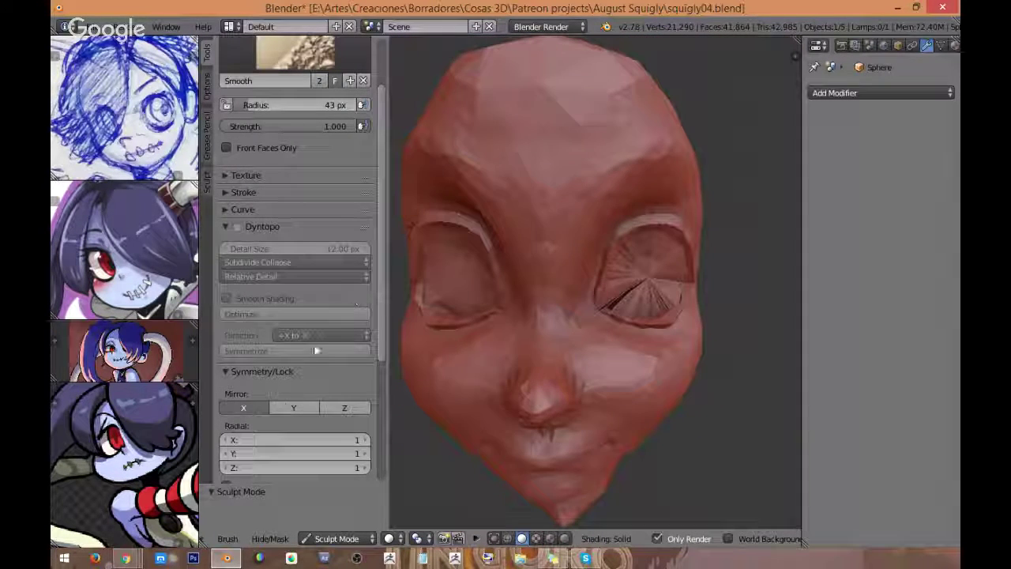
scroll(274, 351, "down", 3)
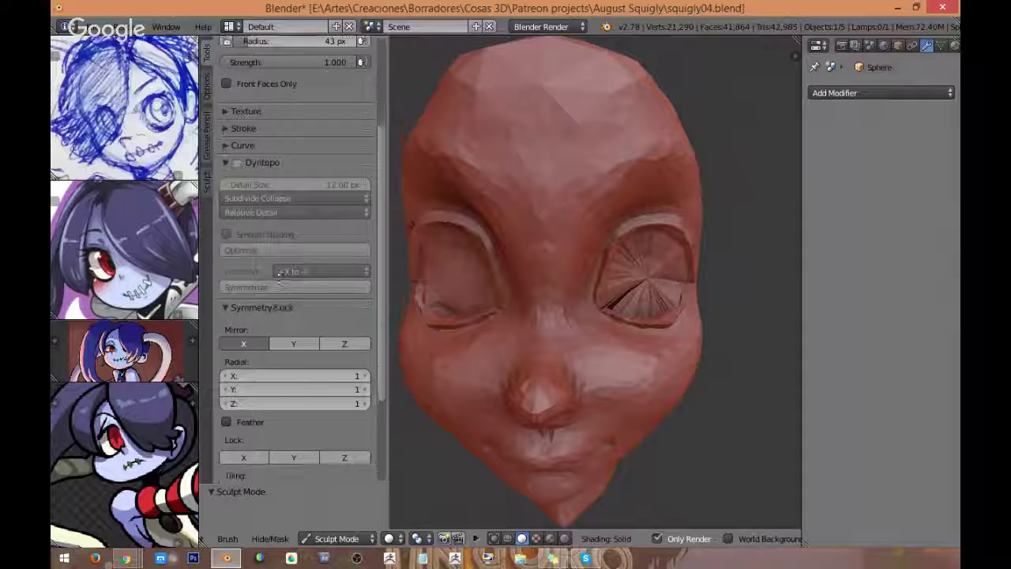
left_click(235, 133)
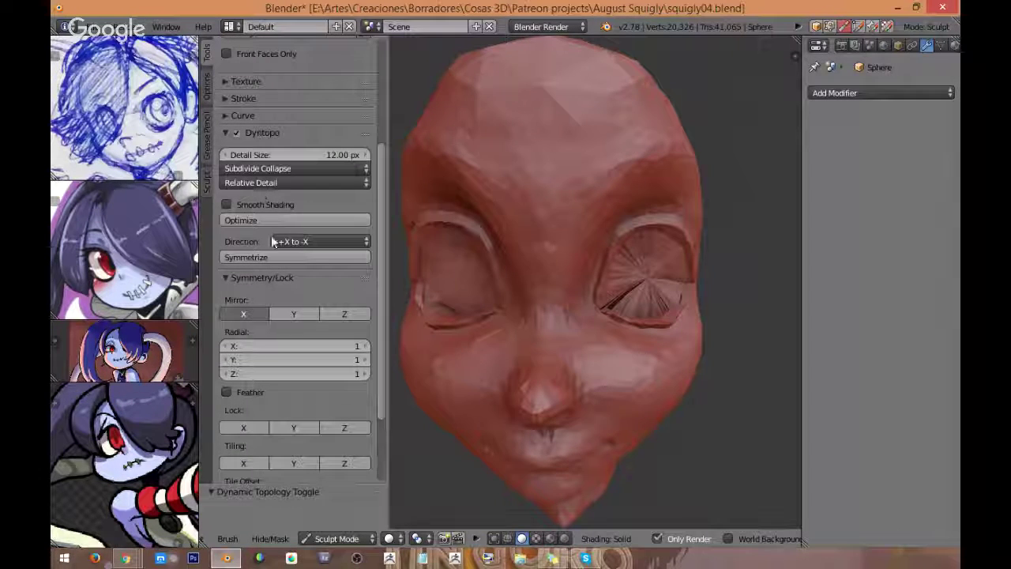
left_click(286, 261)
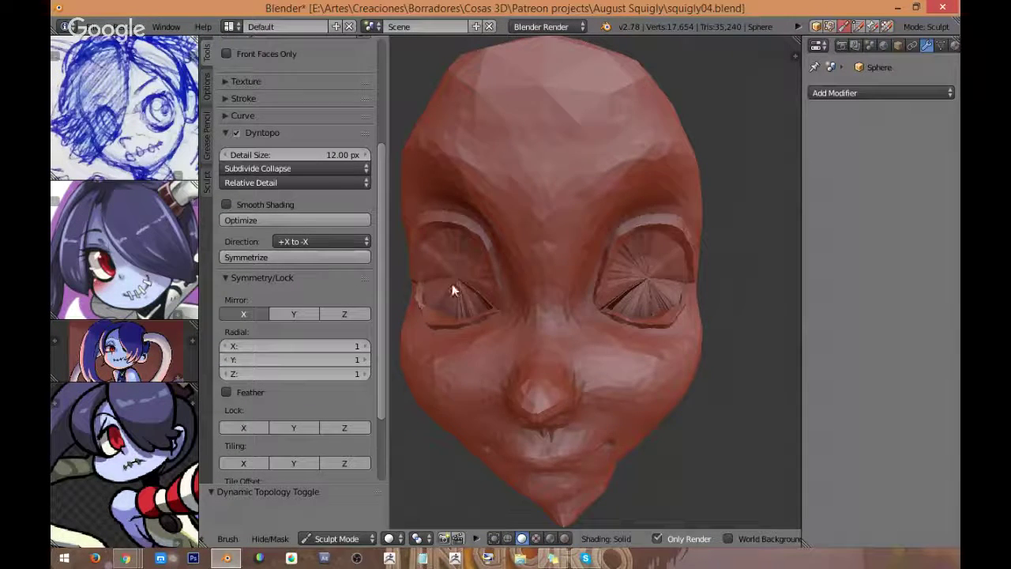
Step: Smooth the lower rim of the eye socket with the Smooth brush
mouse_move(451, 286)
middle_mouse_down()
mouse_move(687, 284)
mouse_move(645, 250)
mouse_move(612, 259)
mouse_move(577, 227)
mouse_move(581, 250)
mouse_move(548, 289)
mouse_move(639, 292)
mouse_move(636, 281)
mouse_move(574, 356)
mouse_move(546, 359)
middle_mouse_up()
scroll(609, 258, "up", 3)
left_click_drag(545, 359, 582, 338)
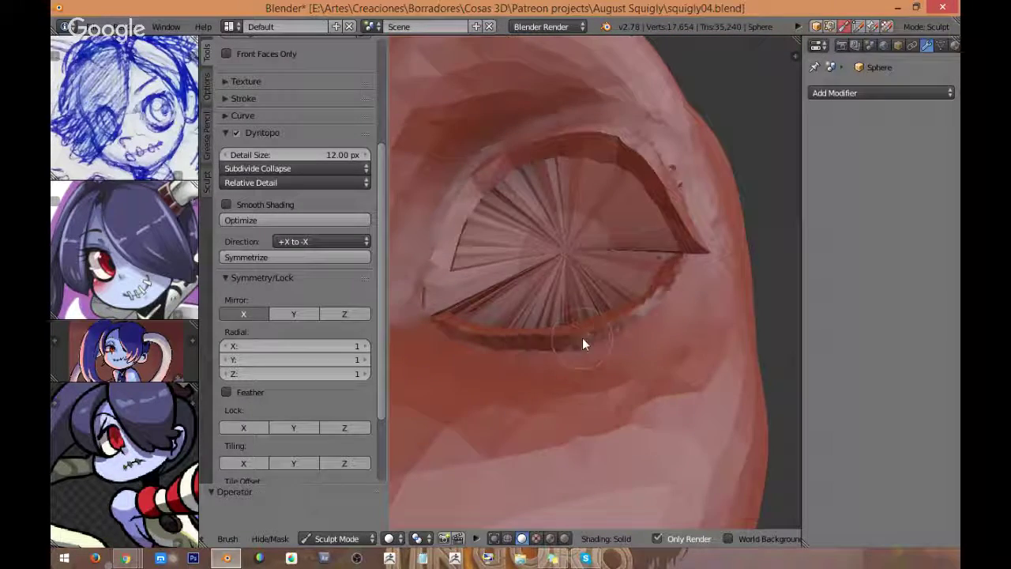
mouse_move(582, 338)
middle_mouse_down()
mouse_move(598, 362)
mouse_move(649, 357)
middle_mouse_up()
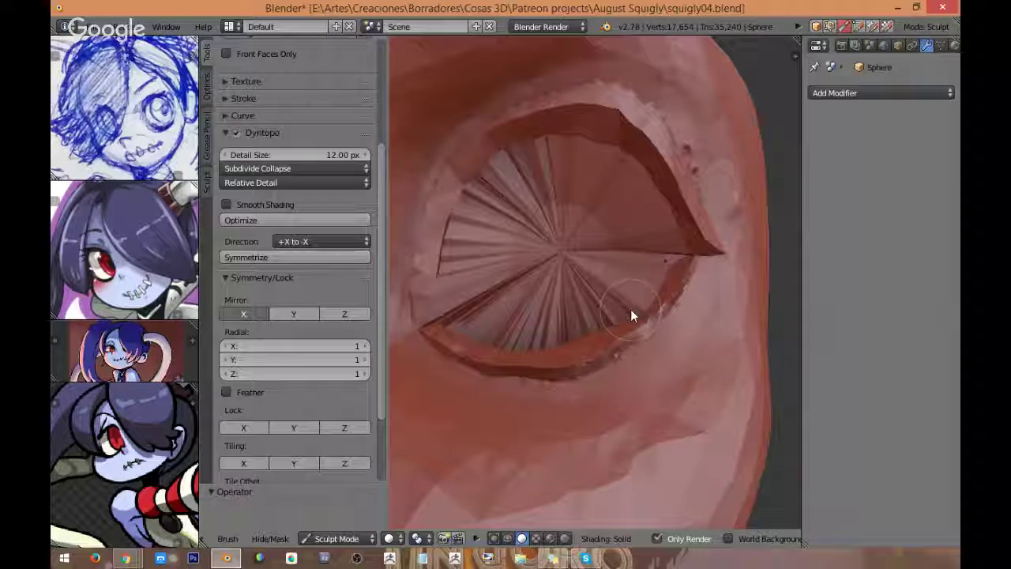
mouse_move(662, 293)
middle_mouse_down()
mouse_move(651, 271)
mouse_move(669, 291)
mouse_move(721, 281)
middle_mouse_up()
mouse_move(552, 242)
middle_mouse_down()
mouse_move(603, 260)
mouse_move(615, 283)
mouse_move(627, 258)
middle_mouse_up()
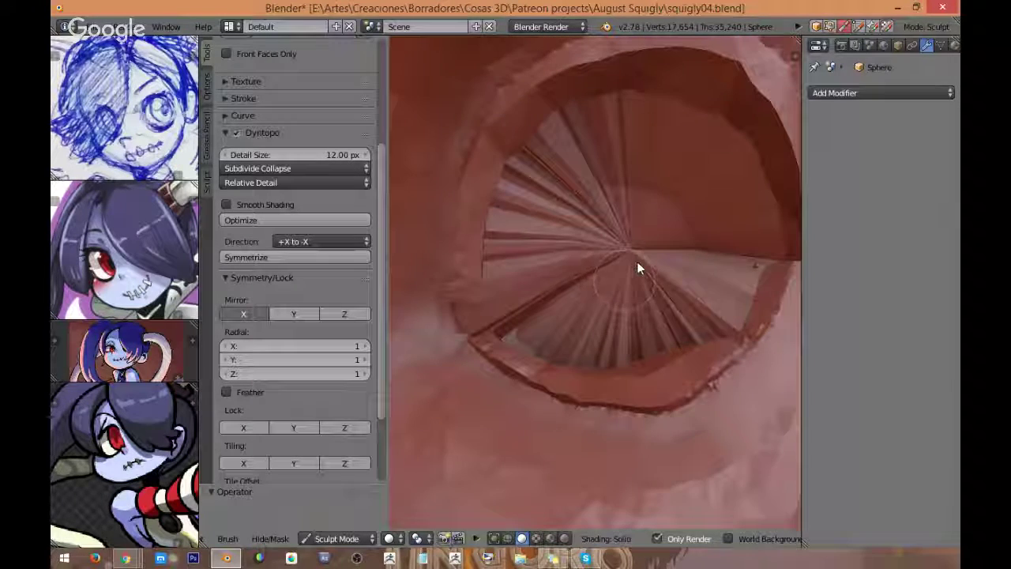
Step: Switch to the Clay Strips brush and sculpt over the radial creases on the socket's inner wall
scroll(379, 199, "up", 2)
scroll(383, 194, "up", 4)
left_click(294, 98)
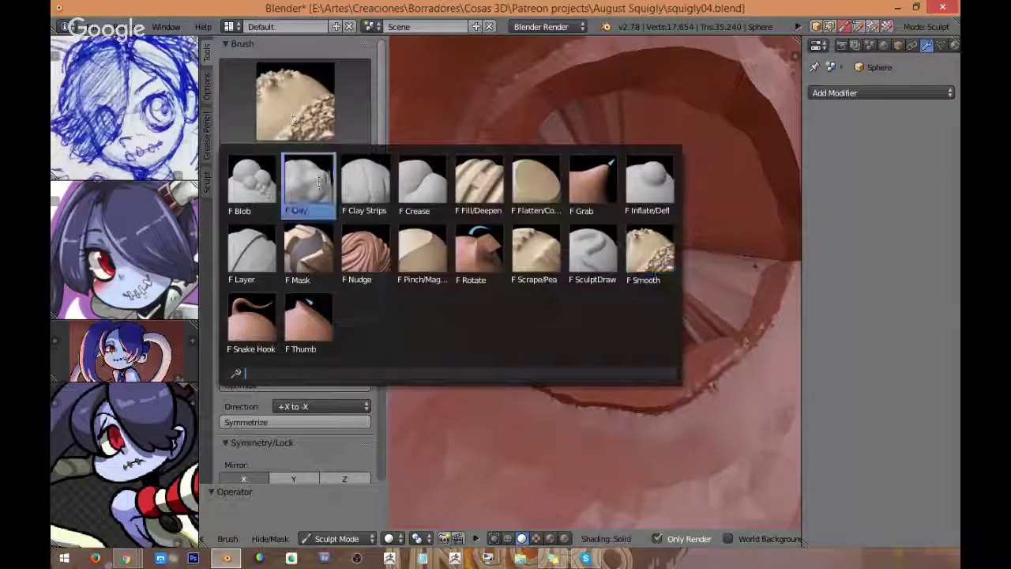
left_click(366, 180)
mouse_move(630, 230)
left_mouse_down()
mouse_move(575, 279)
mouse_move(621, 225)
left_mouse_up()
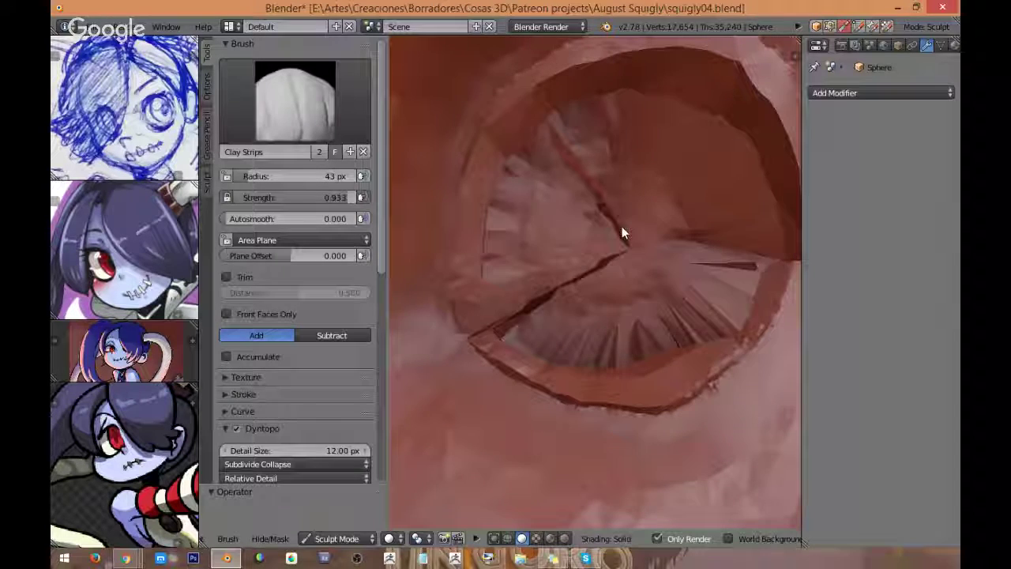
middle_click_drag(621, 226, 519, 221)
left_click_drag(520, 221, 537, 177)
middle_click_drag(538, 178, 568, 145)
left_click_drag(569, 145, 567, 173)
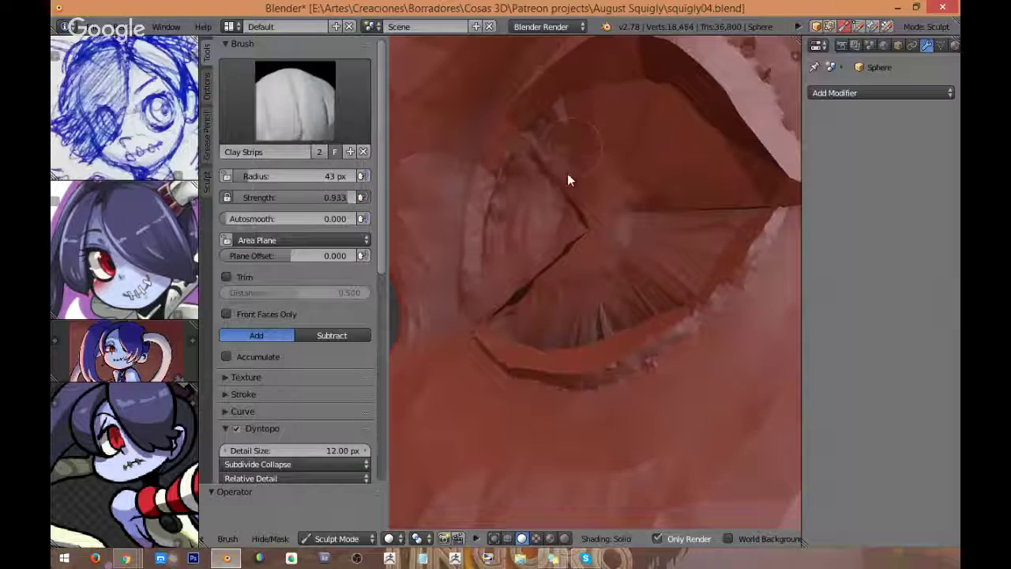
Step: Try a close-up Clay Strips stroke down the inner side of the socket wall and undo it
scroll(567, 173, "up", 2)
middle_click_drag(567, 173, 537, 195)
left_click_drag(501, 198, 504, 315)
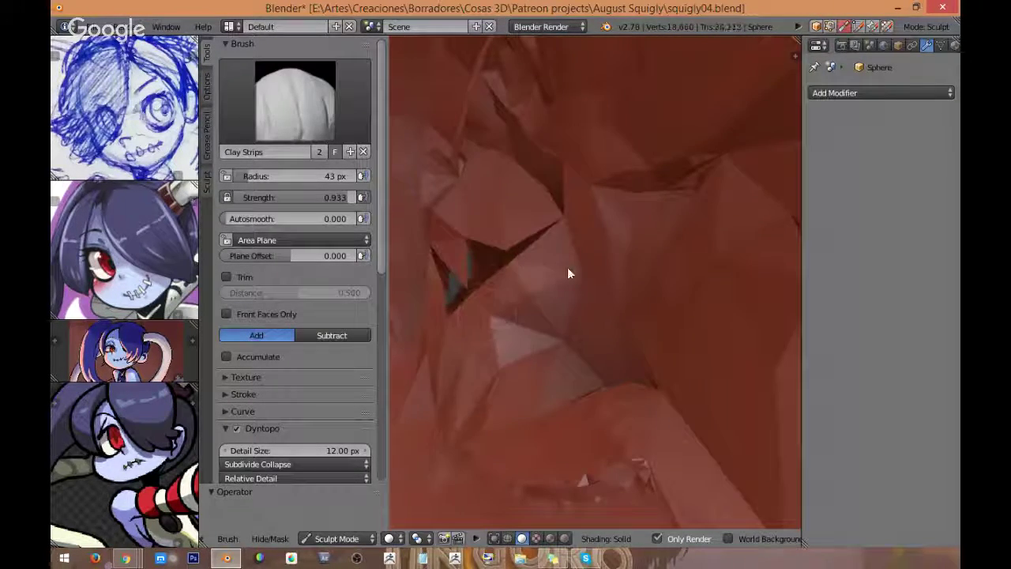
scroll(569, 270, "down", 3)
middle_click_drag(577, 288, 695, 255)
key("ctrl+z")
scroll(643, 224, "up", 2)
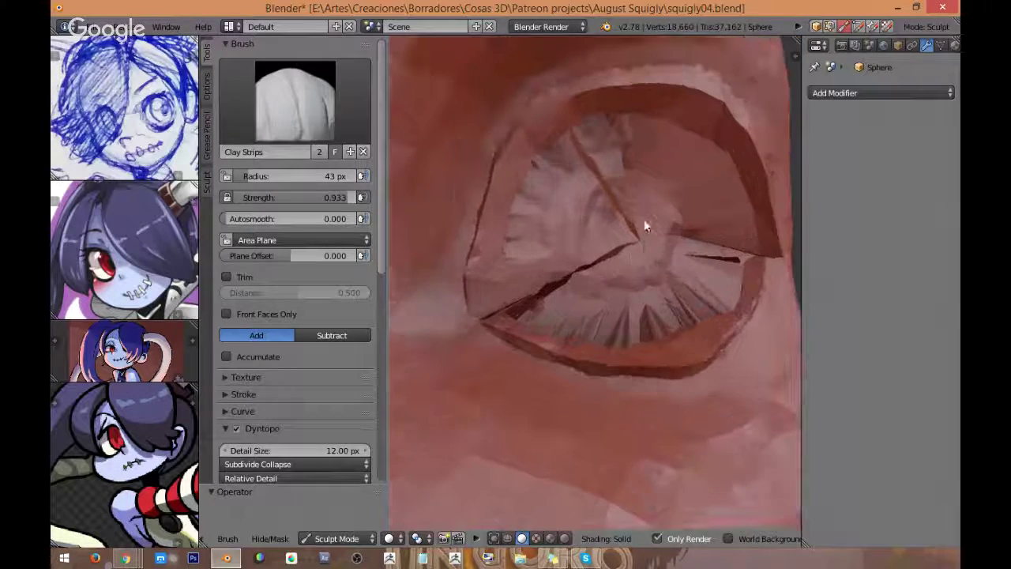
Step: Build up the center of the socket's inner wall with Clay Strips and soften the remaining radial creases
scroll(575, 296, "up", 2)
left_click_drag(617, 265, 582, 275)
mouse_move(582, 276)
middle_mouse_down()
mouse_move(650, 214)
mouse_move(671, 267)
mouse_move(674, 316)
middle_mouse_up()
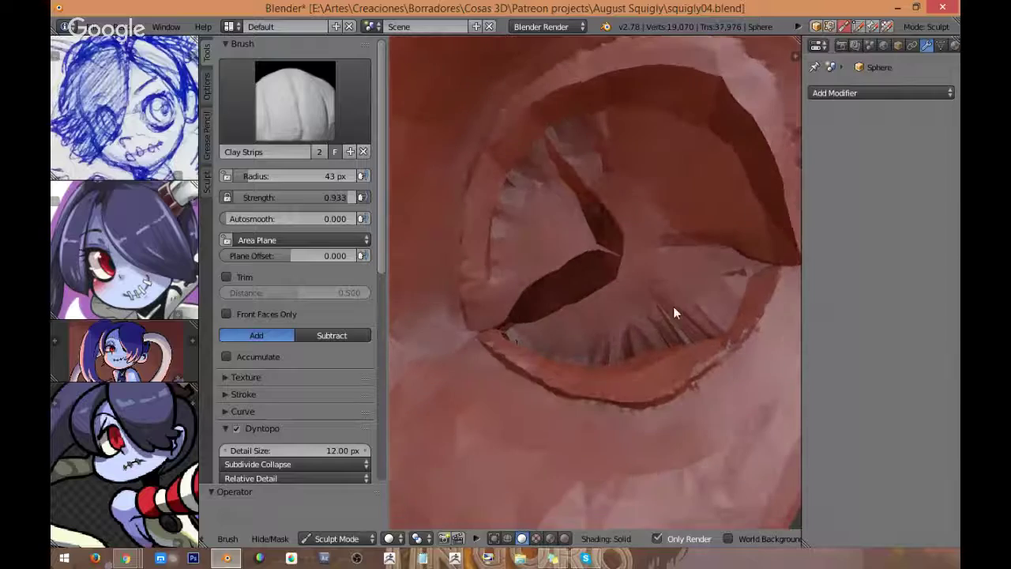
mouse_move(708, 287)
middle_mouse_down()
mouse_move(724, 246)
mouse_move(666, 162)
mouse_move(712, 138)
mouse_move(672, 224)
mouse_move(537, 205)
middle_mouse_up()
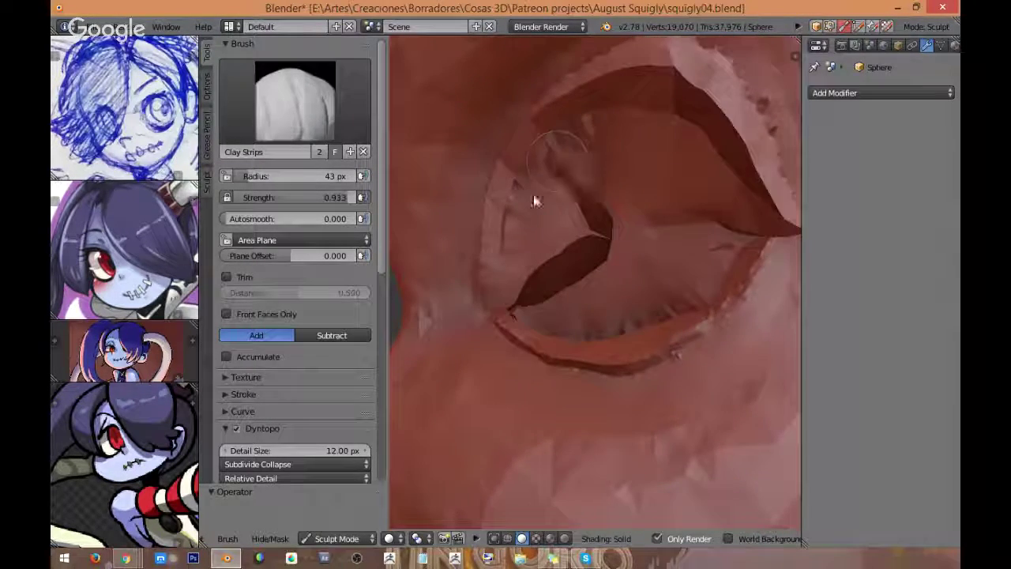
scroll(545, 185, "up", 2)
mouse_move(572, 155)
middle_mouse_down()
mouse_move(621, 150)
mouse_move(526, 224)
mouse_move(537, 323)
mouse_move(526, 323)
mouse_move(614, 365)
mouse_move(690, 320)
middle_mouse_up()
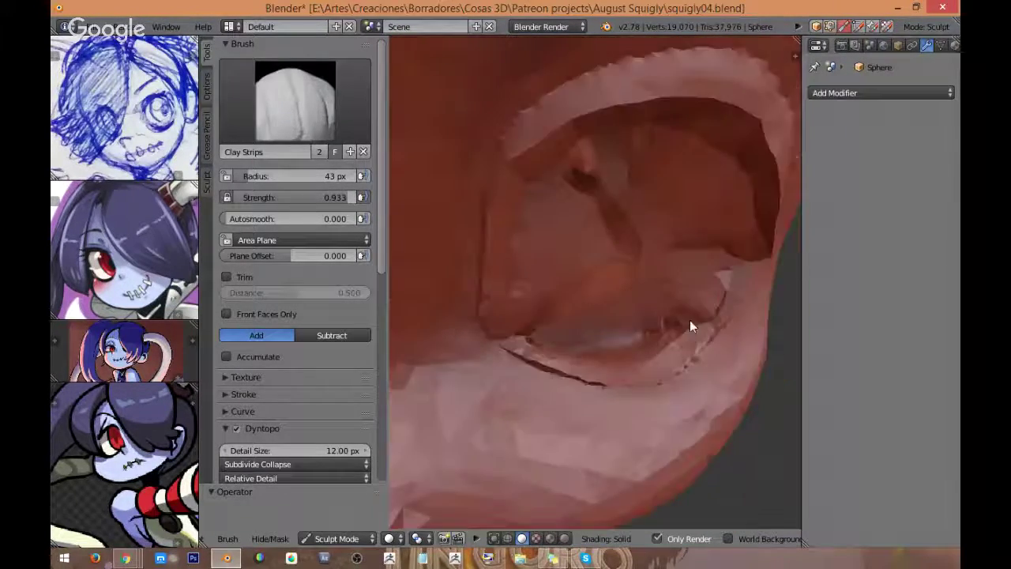
mouse_move(720, 276)
middle_mouse_down()
mouse_move(697, 267)
mouse_move(645, 279)
mouse_move(647, 252)
middle_mouse_up()
mouse_move(677, 210)
middle_mouse_down()
mouse_move(695, 214)
mouse_move(623, 246)
mouse_move(664, 214)
mouse_move(625, 220)
mouse_move(592, 259)
mouse_move(677, 240)
mouse_move(734, 246)
mouse_move(612, 250)
middle_mouse_up()
scroll(592, 259, "down", 6)
scroll(636, 203, "up", 5)
middle_click_drag(635, 204, 613, 228)
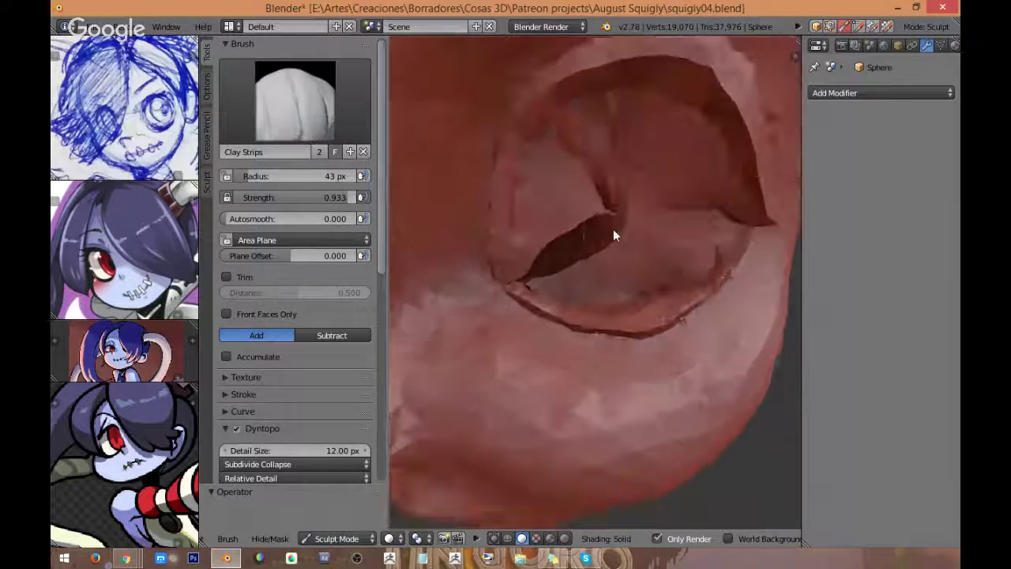
Step: In Edit Mode, extrude the edge loop around the gap in the socket, scale it to about 0.62 and merge it at center
key("Tab")
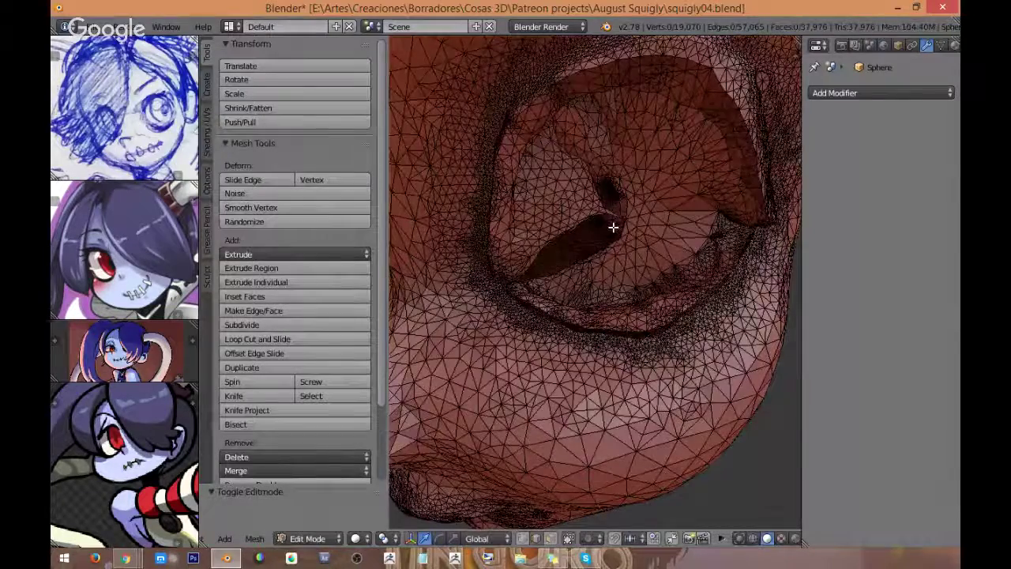
scroll(608, 225, "up", 3)
right_click(580, 230)
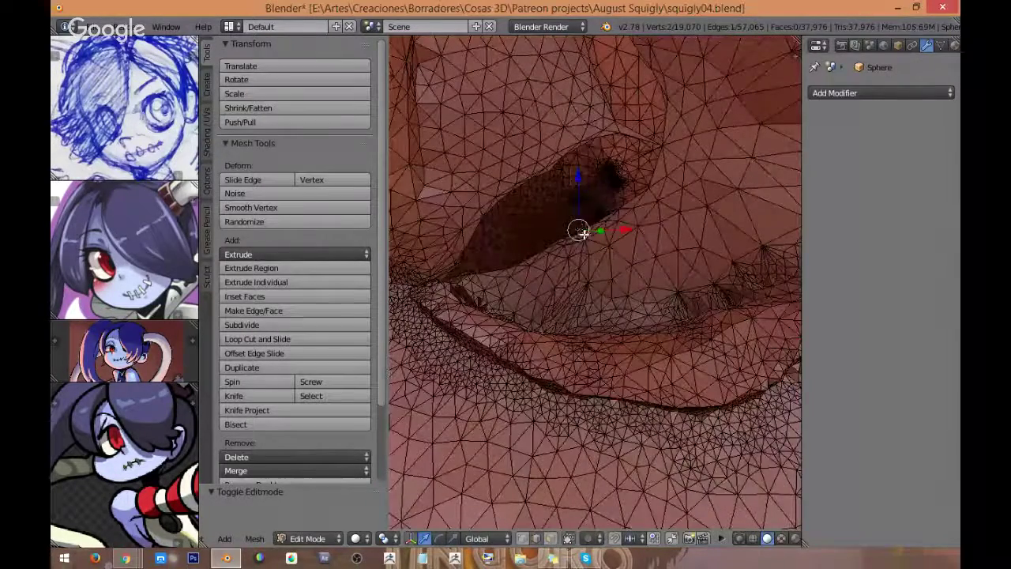
middle_click_drag(579, 228, 578, 232)
right_click(517, 189)
right_click(519, 189, "shift")
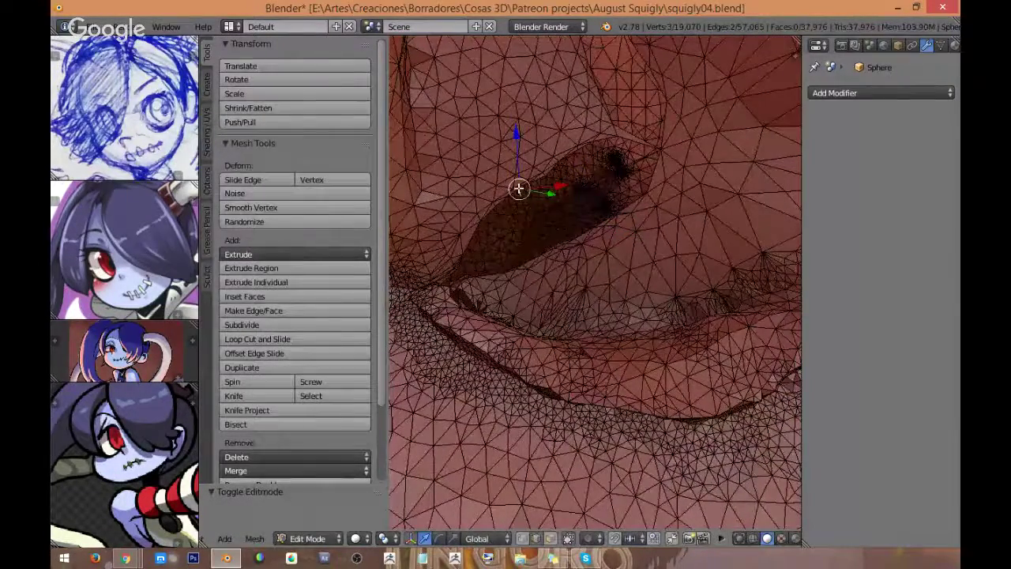
middle_click_drag(519, 190, 558, 247)
scroll(486, 181, "up", 2)
right_click(471, 174)
right_click(469, 174, "alt")
left_click(643, 285)
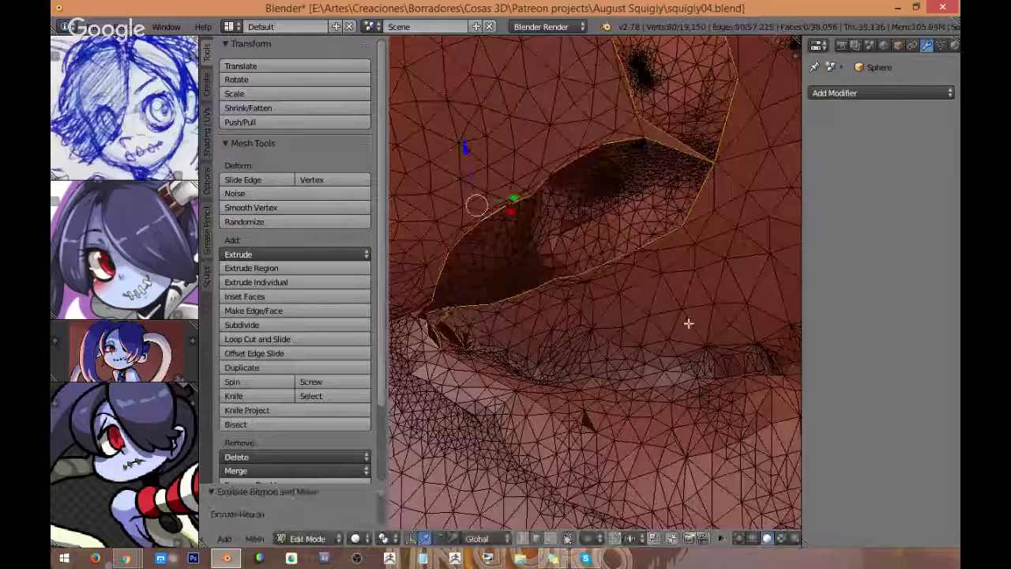
key("s")
left_click(613, 271)
key("alt+m")
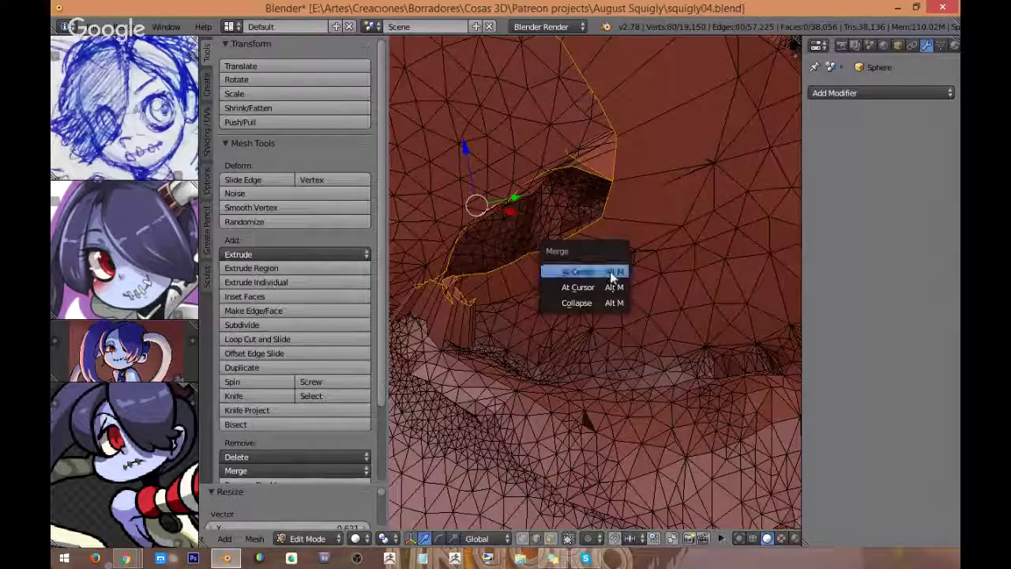
left_click(610, 274)
scroll(556, 218, "down", 3)
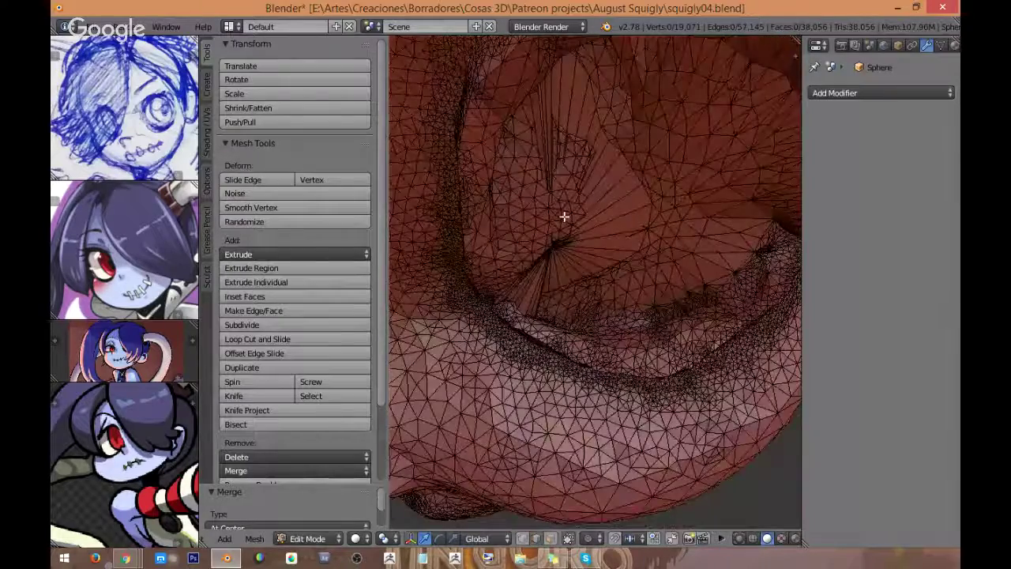
middle_click_drag(563, 214, 545, 233)
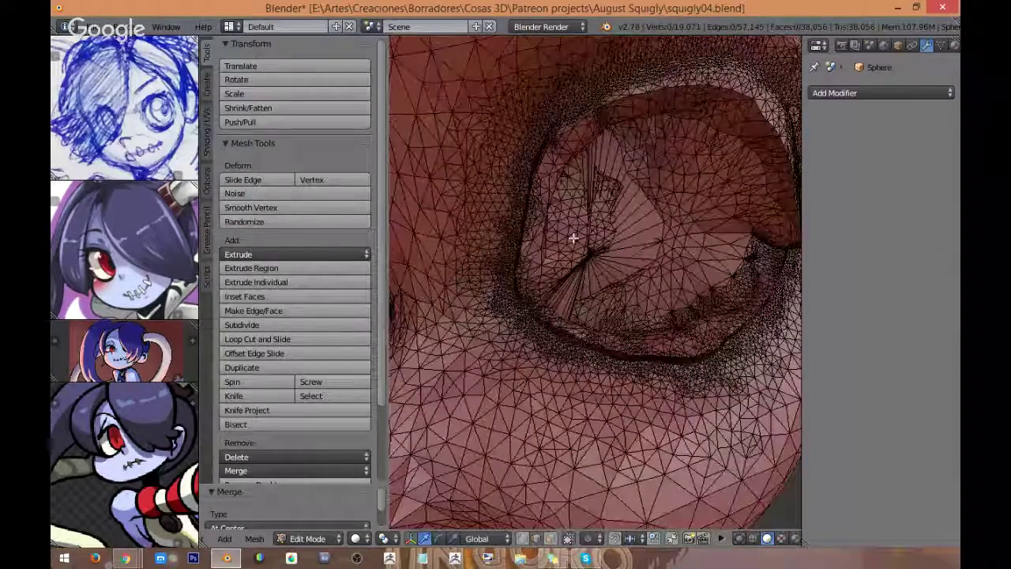
Step: Return to Sculpt Mode, optimize the dynamic topology and symmetrize the head from +X to -X
key("Tab")
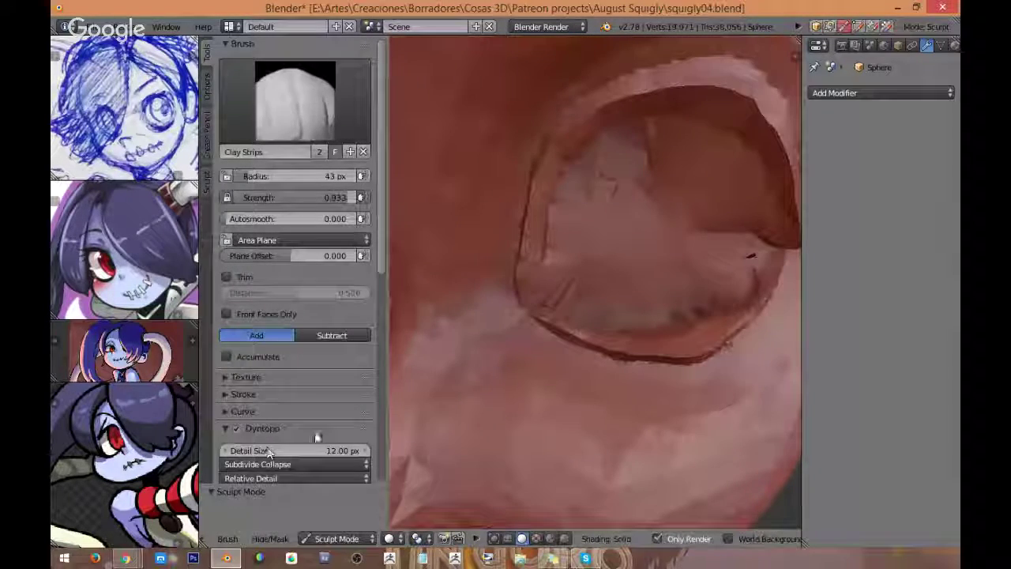
scroll(318, 399, "down", 2)
scroll(277, 442, "up", 1)
scroll(277, 442, "down", 2)
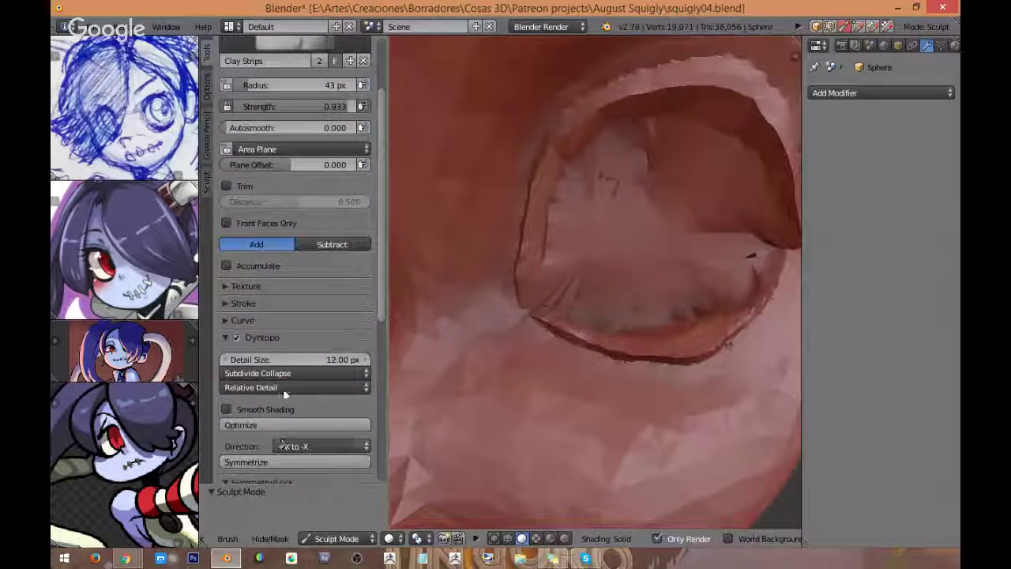
left_click(276, 427)
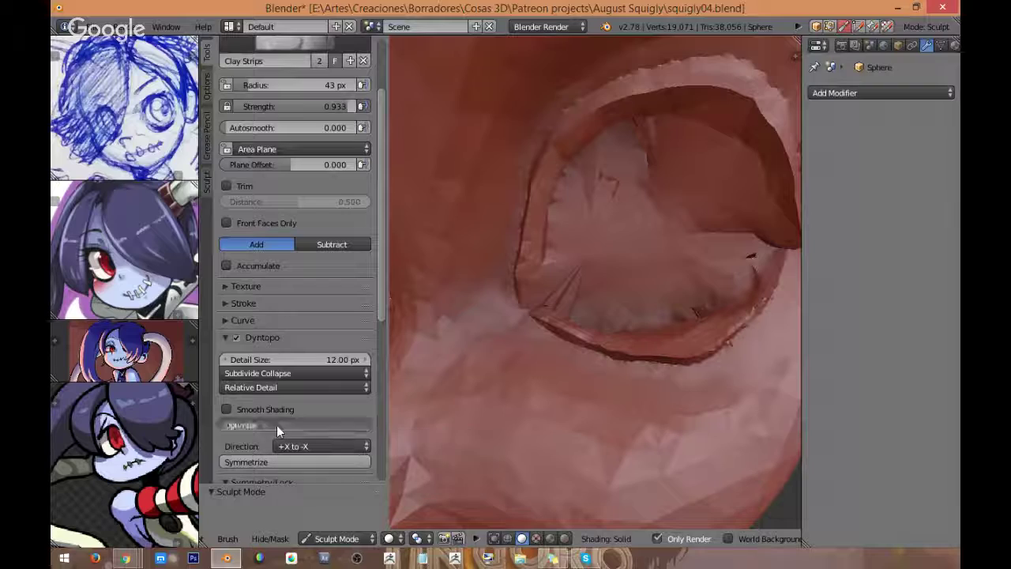
left_click(264, 464)
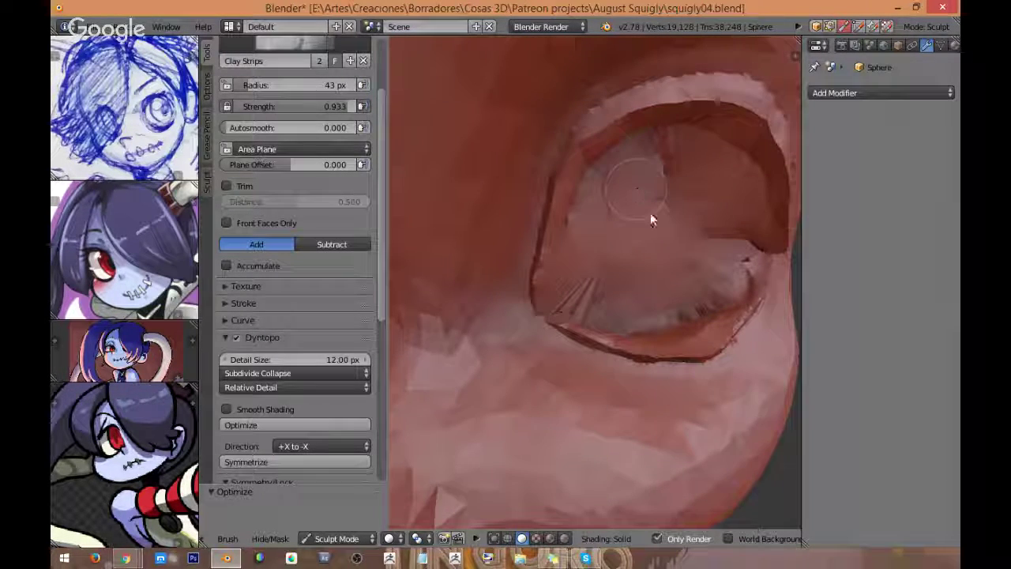
Step: Sculpt over the upper inner wall of the eye socket to blend the merged faces
mouse_move(628, 180)
left_mouse_down()
mouse_move(650, 212)
mouse_move(591, 259)
mouse_move(597, 284)
mouse_move(620, 175)
mouse_move(717, 181)
left_mouse_up()
mouse_move(717, 180)
middle_mouse_down()
mouse_move(689, 143)
mouse_move(640, 155)
mouse_move(650, 165)
mouse_move(609, 176)
mouse_move(623, 181)
mouse_move(591, 197)
middle_mouse_up()
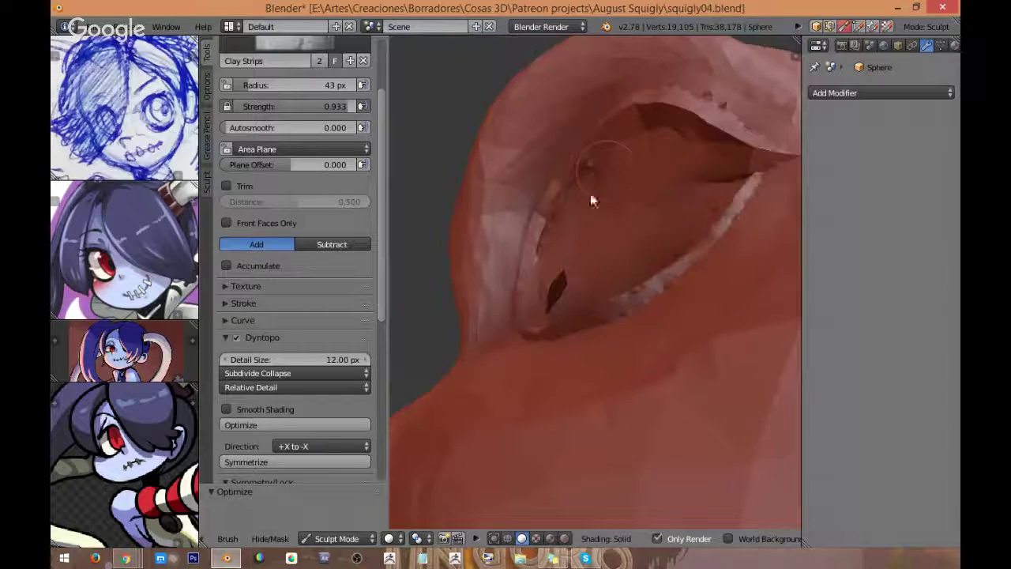
scroll(591, 197, "up", 3)
mouse_move(572, 141)
middle_mouse_down()
mouse_move(703, 248)
mouse_move(682, 232)
mouse_move(690, 286)
mouse_move(645, 287)
mouse_move(644, 239)
middle_mouse_up()
mouse_move(621, 294)
middle_mouse_down()
mouse_move(672, 274)
mouse_move(688, 240)
mouse_move(697, 293)
mouse_move(587, 350)
mouse_move(581, 284)
mouse_move(655, 244)
mouse_move(575, 332)
mouse_move(666, 279)
mouse_move(654, 301)
mouse_move(687, 236)
mouse_move(671, 260)
mouse_move(679, 239)
mouse_move(598, 275)
middle_mouse_up()
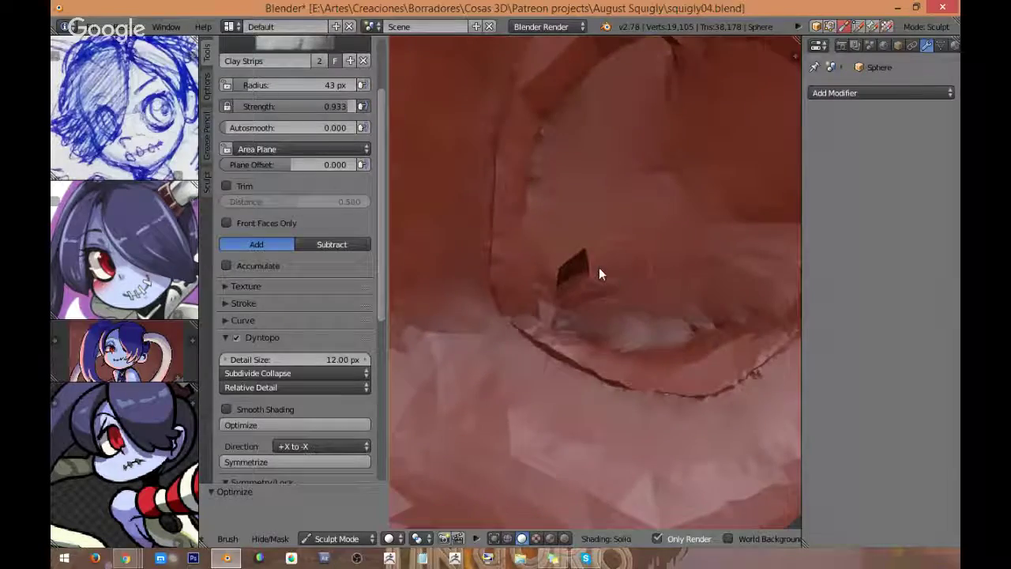
Step: Examine the edge loop around the small hole near the socket's inner corner in Edit Mode and return to Sculpt Mode
key("Tab")
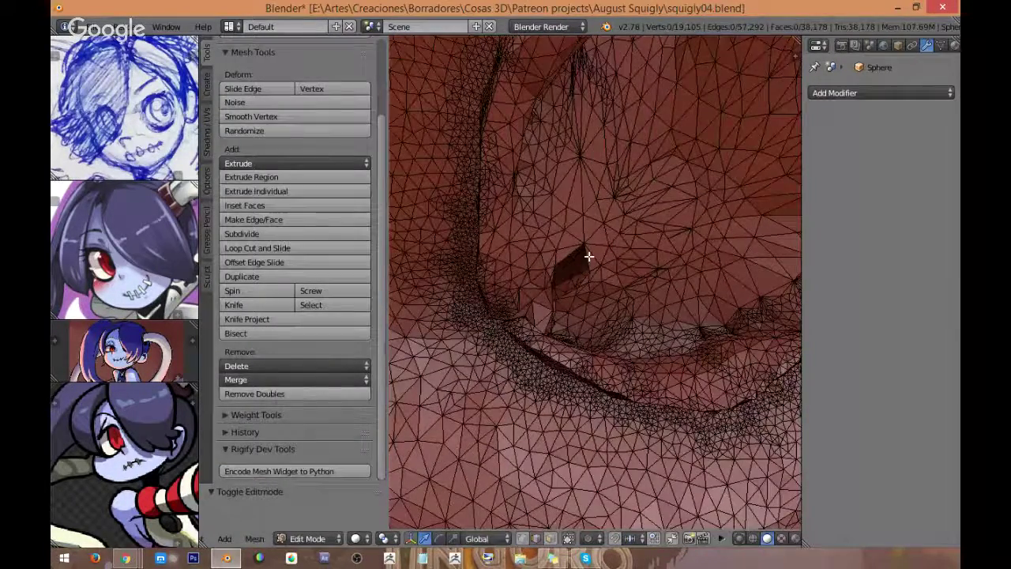
scroll(587, 254, "up", 3)
right_click(585, 249)
key("a")
right_click(585, 249, "alt")
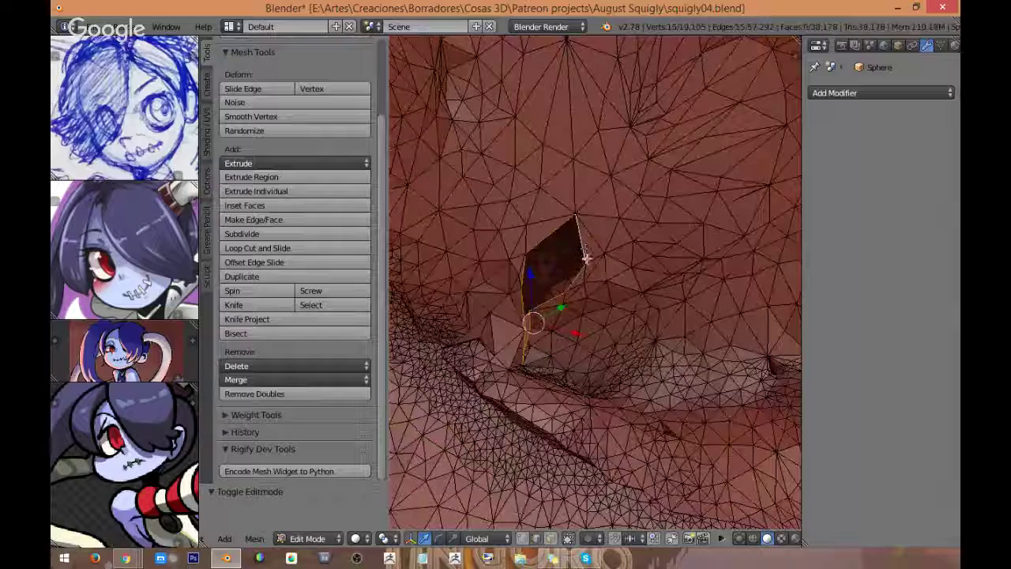
mouse_move(559, 315)
middle_mouse_down()
mouse_move(544, 308)
mouse_move(527, 319)
mouse_move(539, 337)
mouse_move(503, 317)
mouse_move(510, 332)
mouse_move(429, 336)
mouse_move(477, 339)
mouse_move(461, 340)
mouse_move(467, 306)
mouse_move(506, 266)
mouse_move(498, 321)
mouse_move(618, 374)
mouse_move(618, 402)
mouse_move(574, 360)
mouse_move(623, 366)
mouse_move(692, 289)
mouse_move(726, 284)
mouse_move(726, 234)
mouse_move(695, 260)
mouse_move(611, 282)
mouse_move(567, 177)
mouse_move(733, 231)
mouse_move(495, 297)
mouse_move(686, 167)
mouse_move(726, 190)
mouse_move(586, 143)
mouse_move(591, 181)
mouse_move(643, 135)
mouse_move(674, 177)
mouse_move(642, 198)
middle_mouse_up()
key("Tab")
key("Tab")
key("Tab")
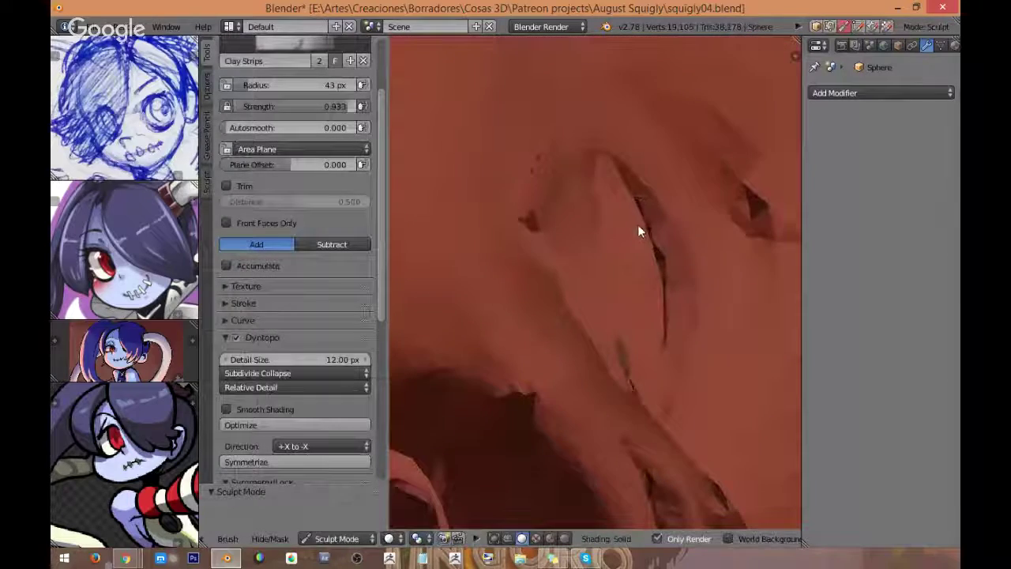
Step: Sculpt over the narrow folds on the back of the socket wall from inside the head
left_click_drag(638, 206, 624, 208)
middle_click_drag(625, 208, 612, 264)
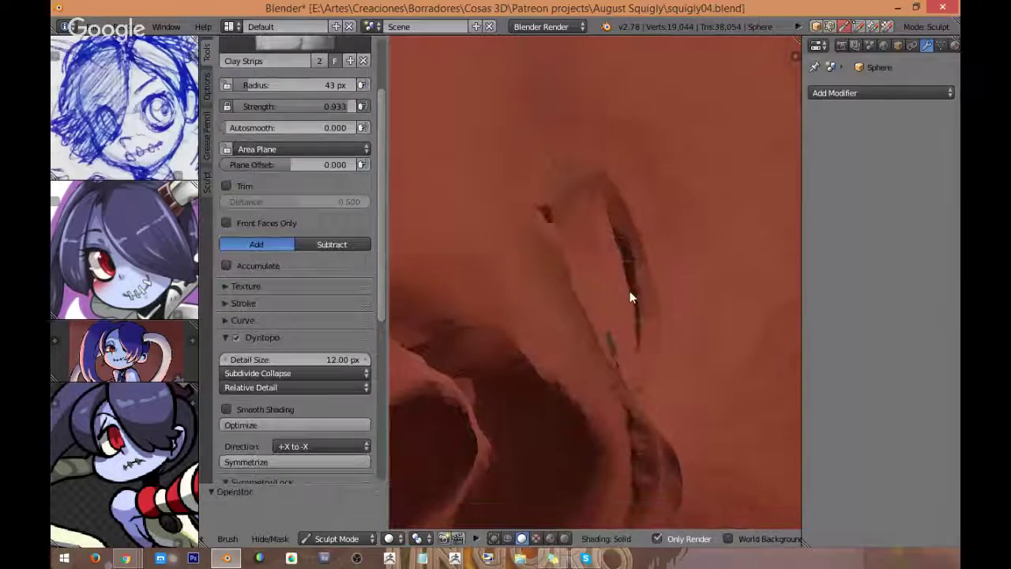
mouse_move(634, 294)
left_mouse_down()
mouse_move(627, 237)
mouse_move(600, 269)
mouse_move(605, 236)
mouse_move(615, 233)
left_mouse_up()
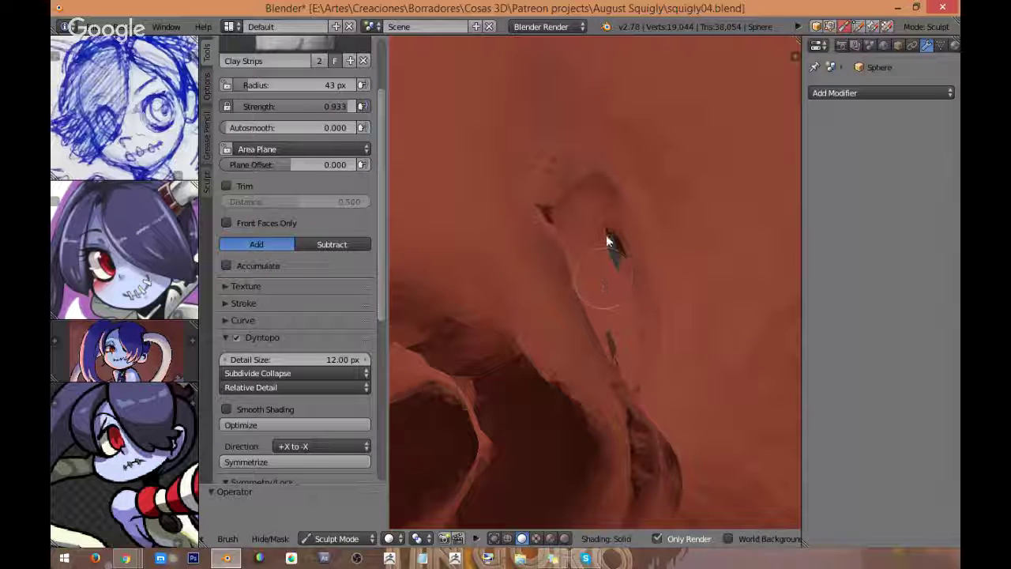
Step: Soften the bumps along the lower part of the socket wall from inside the head
mouse_move(540, 338)
middle_mouse_down()
mouse_move(670, 309)
mouse_move(682, 350)
middle_mouse_up()
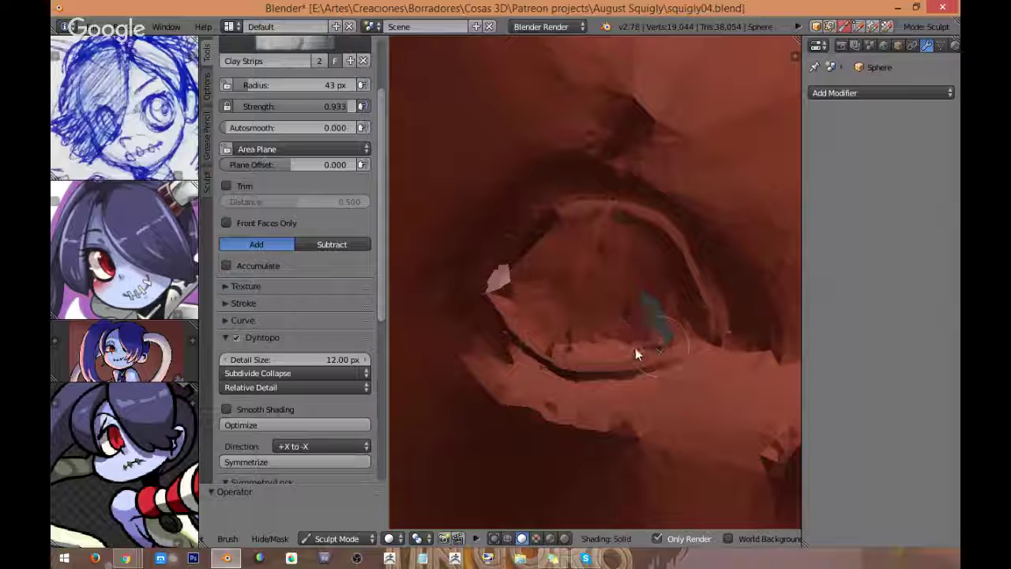
left_click_drag(617, 340, 563, 353)
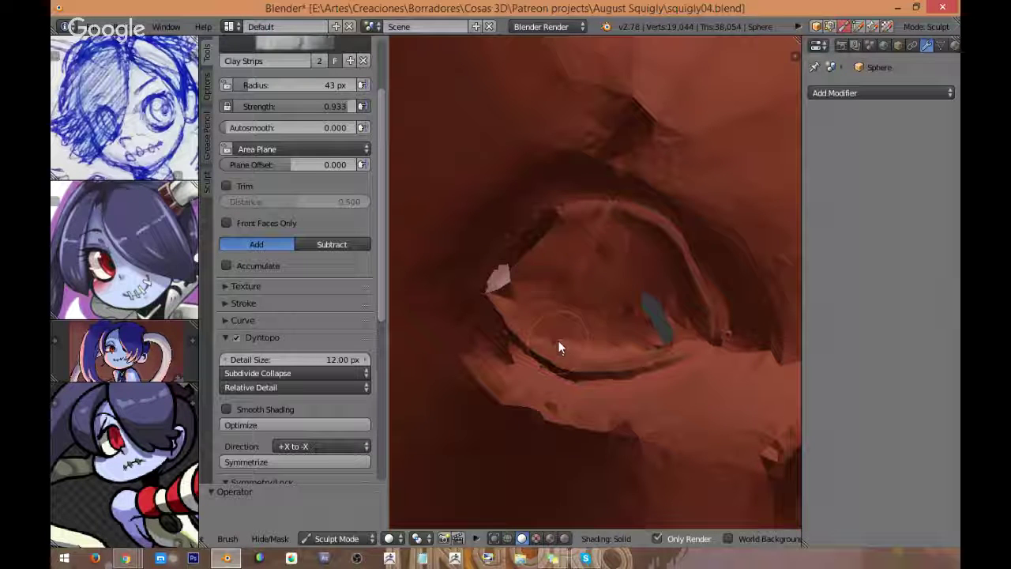
middle_click_drag(566, 334, 638, 352)
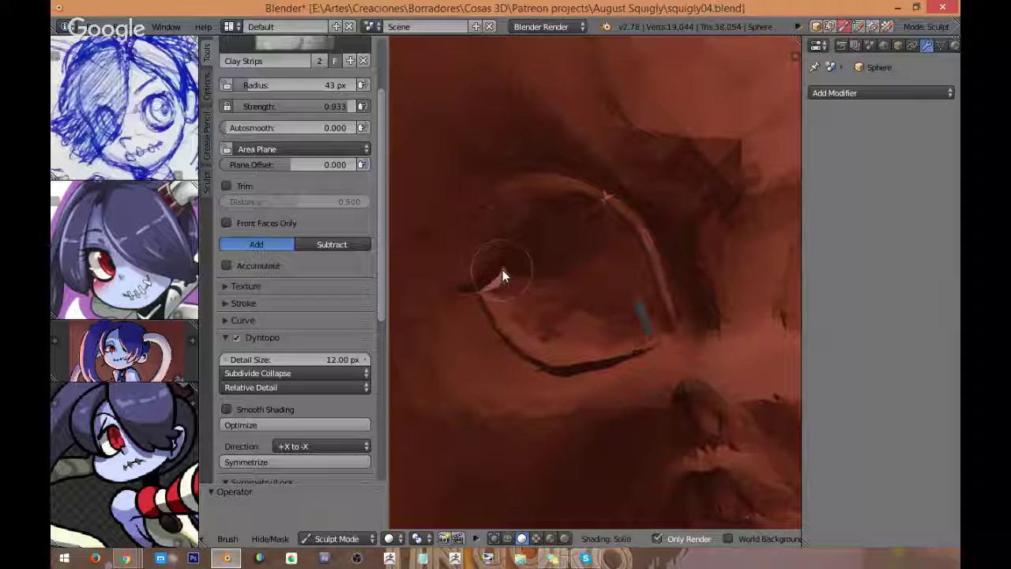
middle_click_drag(492, 281, 531, 330)
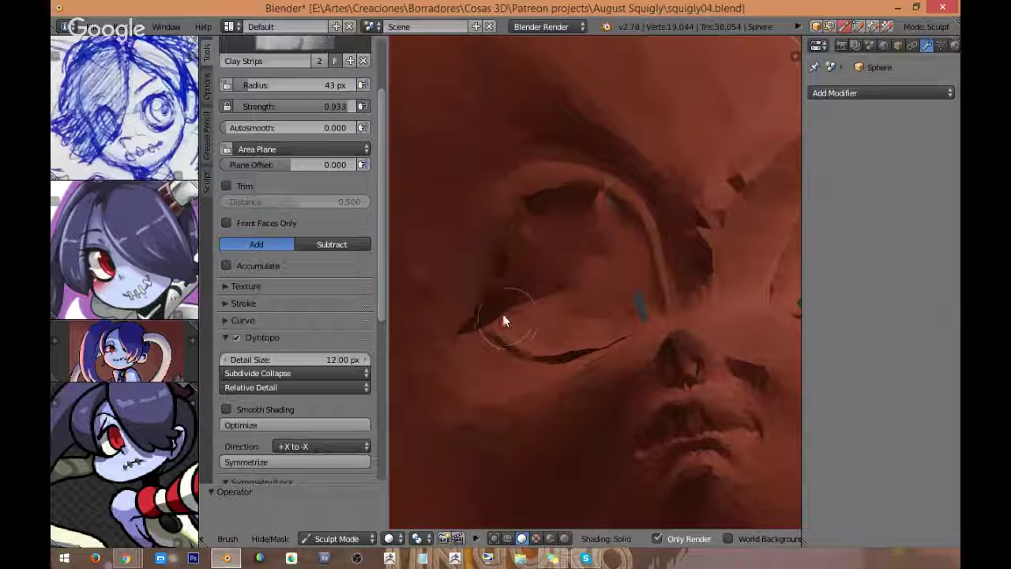
mouse_move(574, 287)
middle_mouse_down()
mouse_move(716, 270)
mouse_move(628, 198)
mouse_move(617, 209)
mouse_move(616, 270)
mouse_move(594, 283)
middle_mouse_up()
scroll(593, 286, "up", 3)
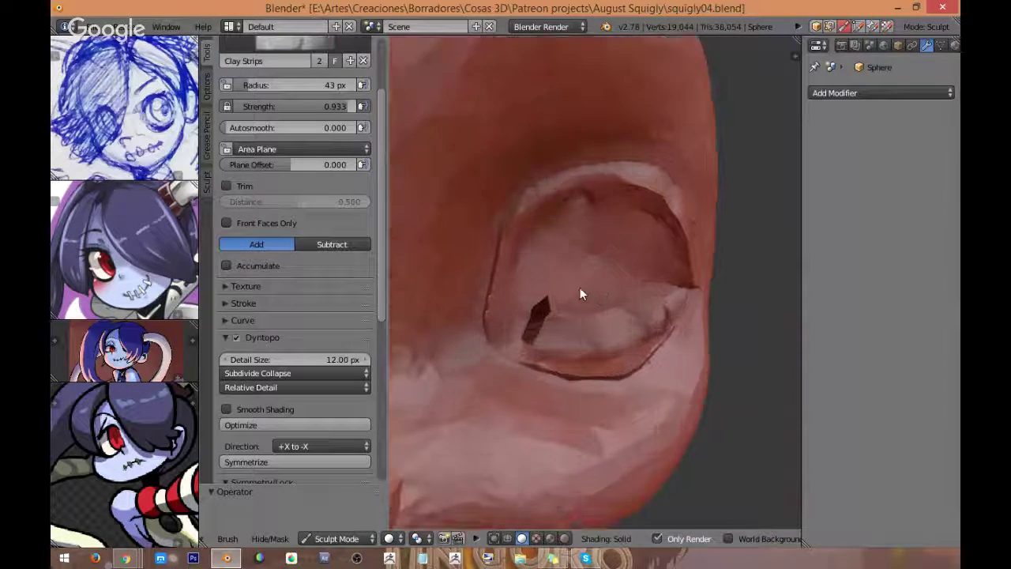
Step: Delete the stray edge at the fold in the eye socket's upper inner wall in Edit Mode
scroll(567, 231, "up", 5)
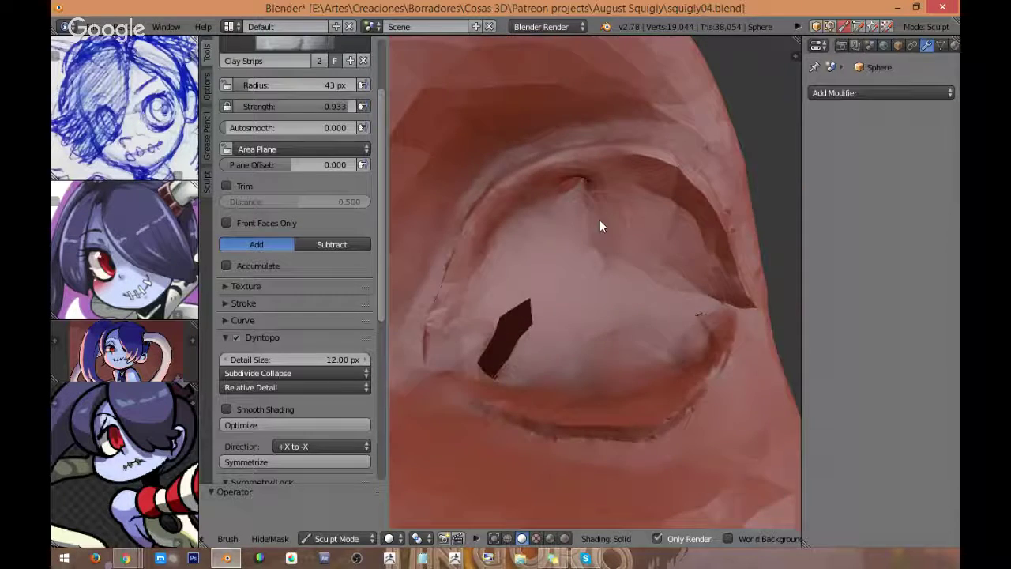
mouse_move(671, 168)
middle_mouse_down()
mouse_move(519, 198)
mouse_move(578, 244)
mouse_move(629, 216)
mouse_move(615, 226)
mouse_move(684, 255)
mouse_move(561, 153)
mouse_move(559, 202)
middle_mouse_up()
key("Tab")
right_click(559, 202)
key("x")
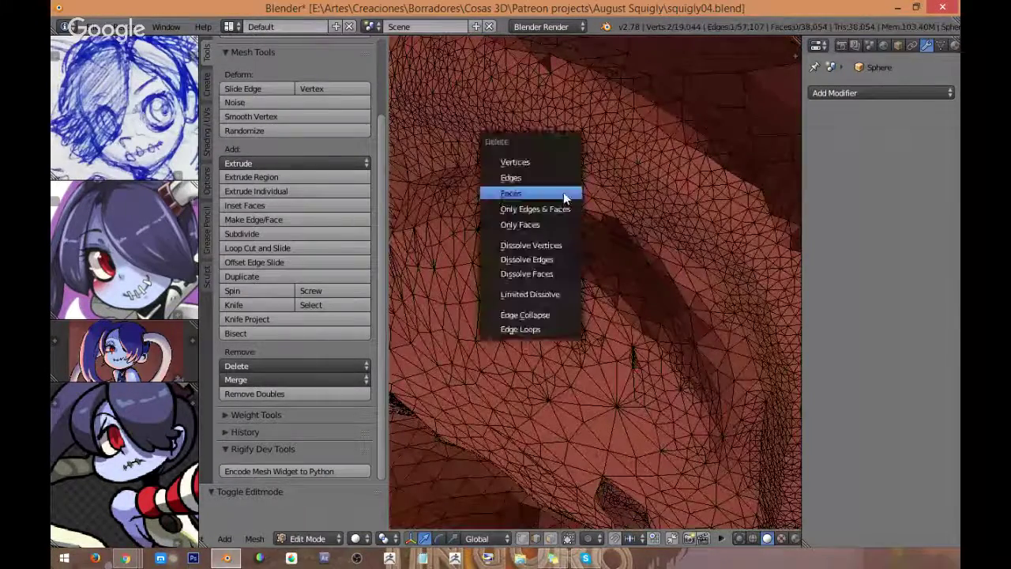
left_click(544, 175)
Step: Delete the stray faces beside the gap at the socket's upper rim in face select mode and return to Sculpt Mode
key("ctrl+Tab")
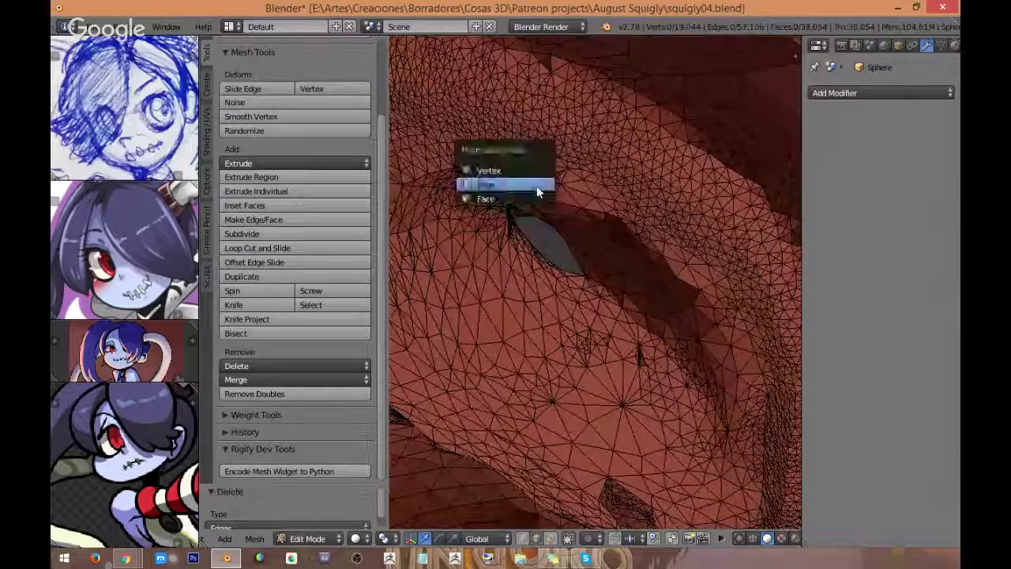
left_click(533, 196)
right_click(528, 187)
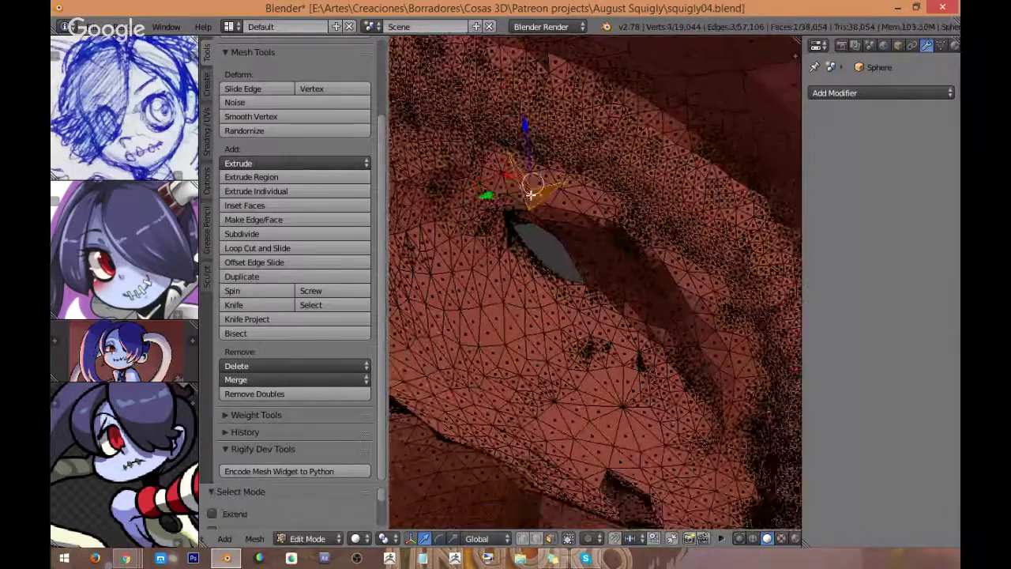
key("x")
left_click(527, 214)
middle_click_drag(527, 214, 624, 206)
scroll(623, 206, "down", 3)
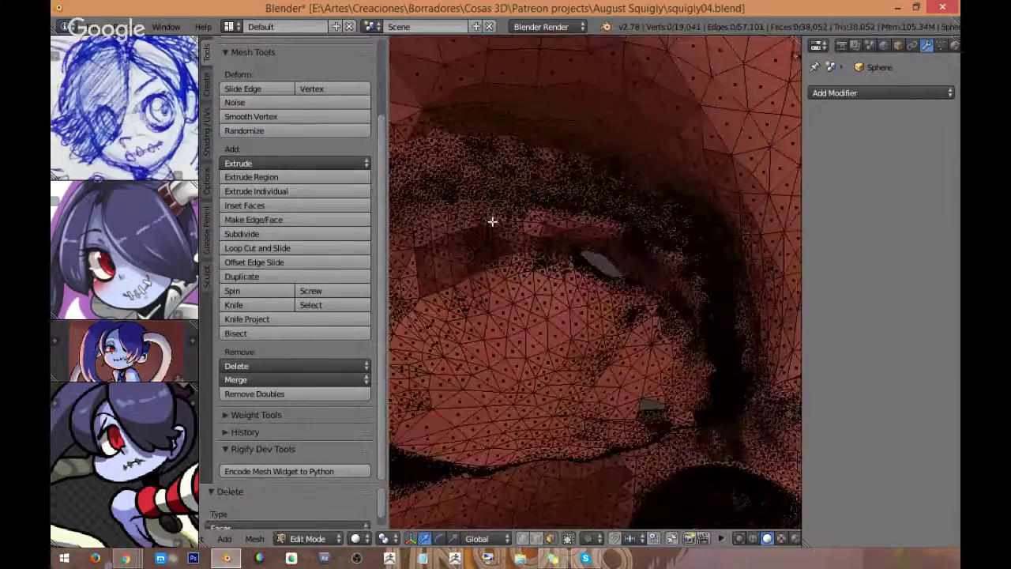
mouse_move(492, 221)
middle_mouse_down()
mouse_move(516, 244)
mouse_move(638, 246)
mouse_move(646, 211)
mouse_move(613, 246)
mouse_move(566, 249)
mouse_move(586, 246)
middle_mouse_up()
key("Tab")
scroll(639, 246, "down", 2)
scroll(612, 251, "down", 6)
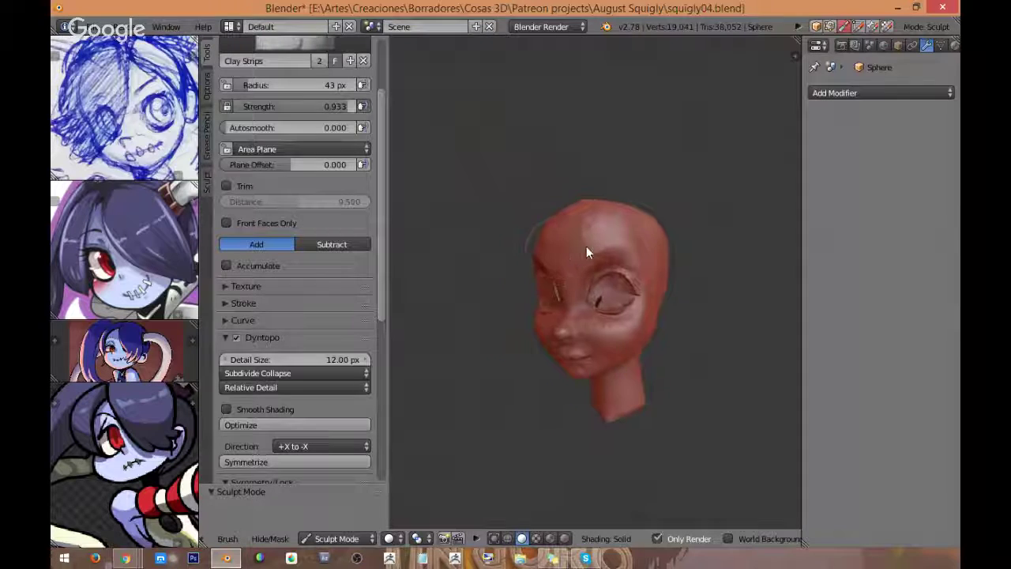
Step: Save the scene as a new incremental file named squigly05.blend
left_click(82, 26)
left_click(113, 151)
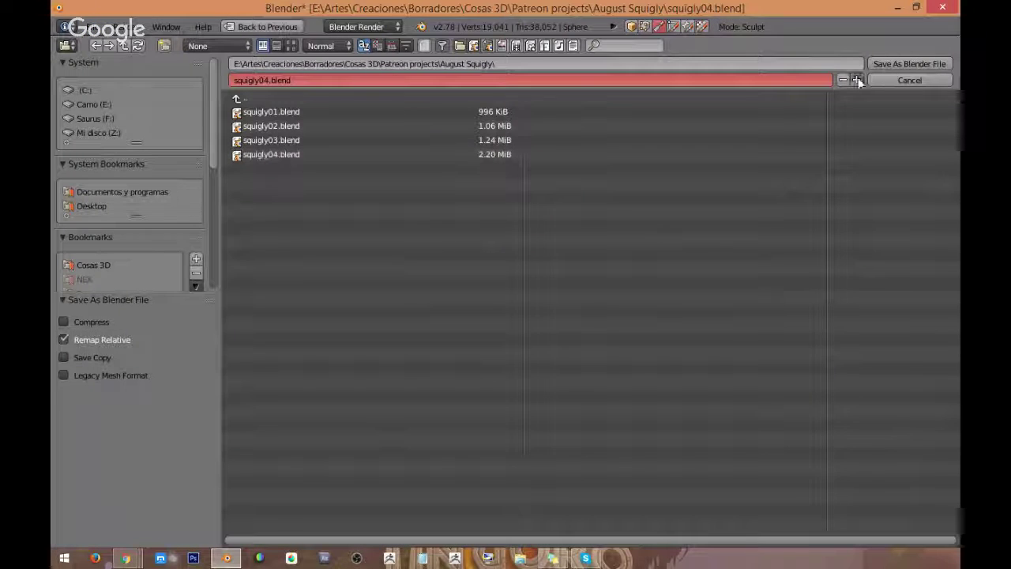
left_click(857, 79)
left_click(882, 61)
Step: Open the earlier version squigly03.blend
left_click(82, 26)
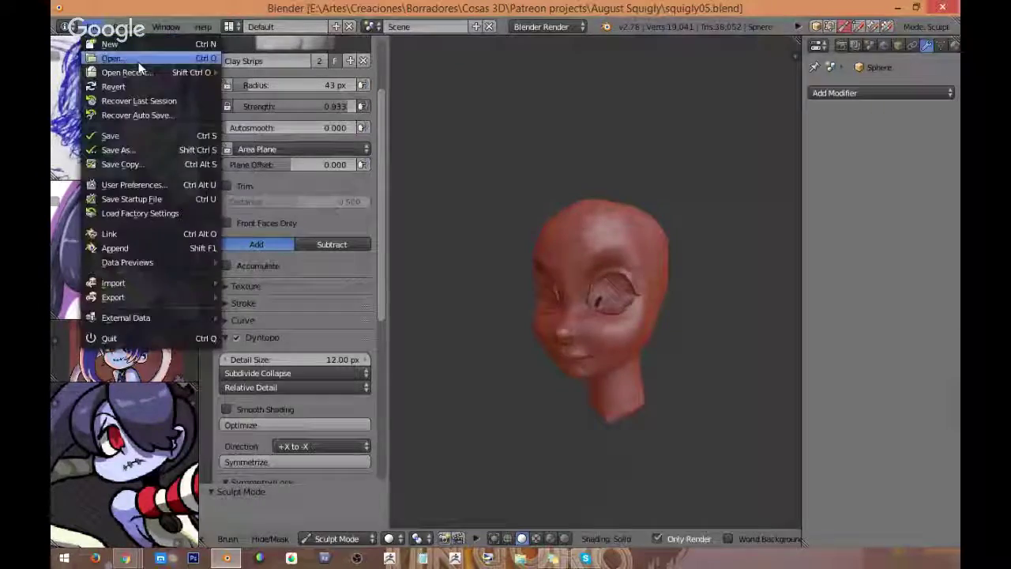
left_click(138, 65)
left_click(327, 140)
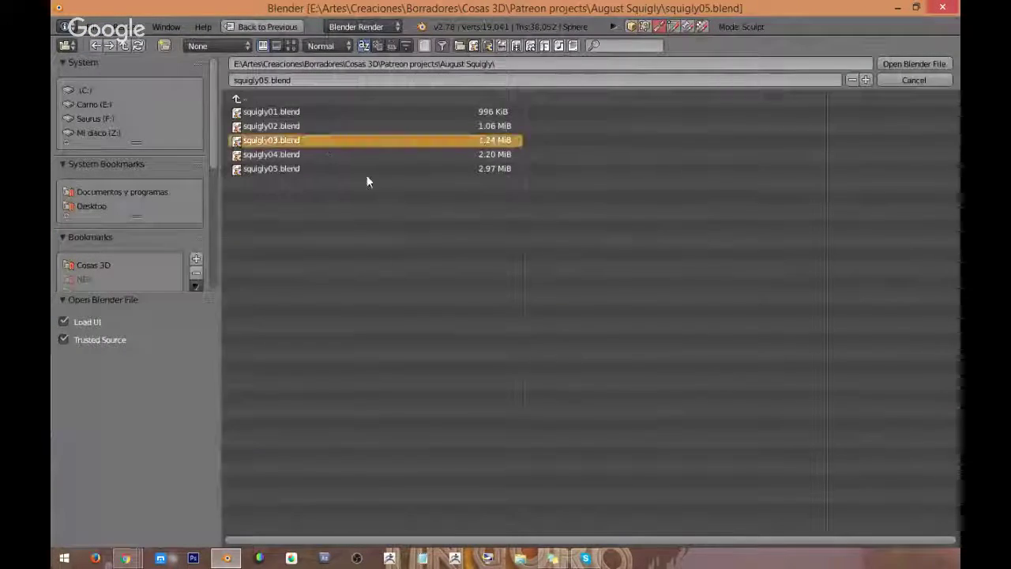
key("Return")
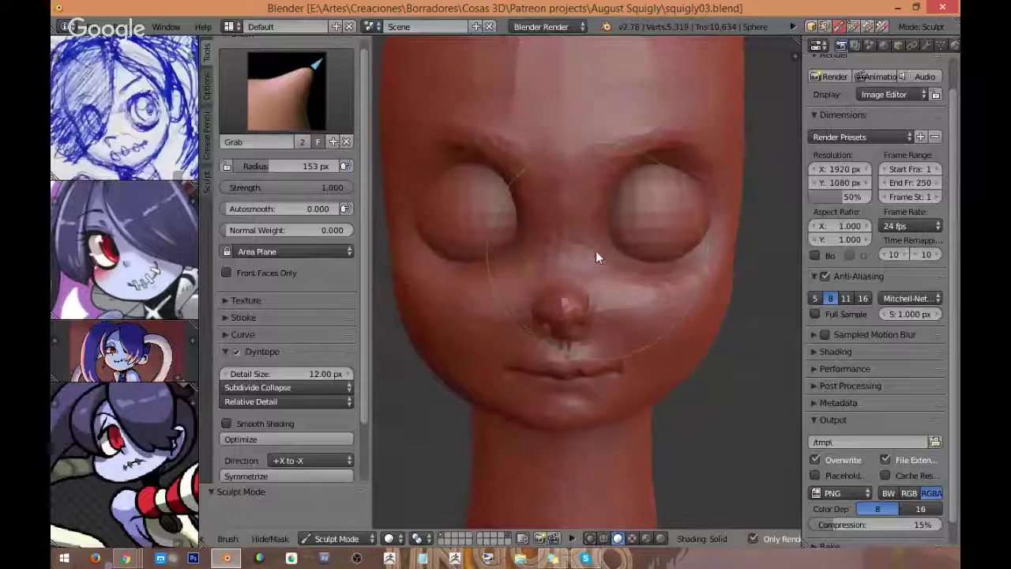
Step: Examine the earlier head's eye sockets, eyeballs and overall shape from the front, at an angle and from above
scroll(596, 250, "down", 2)
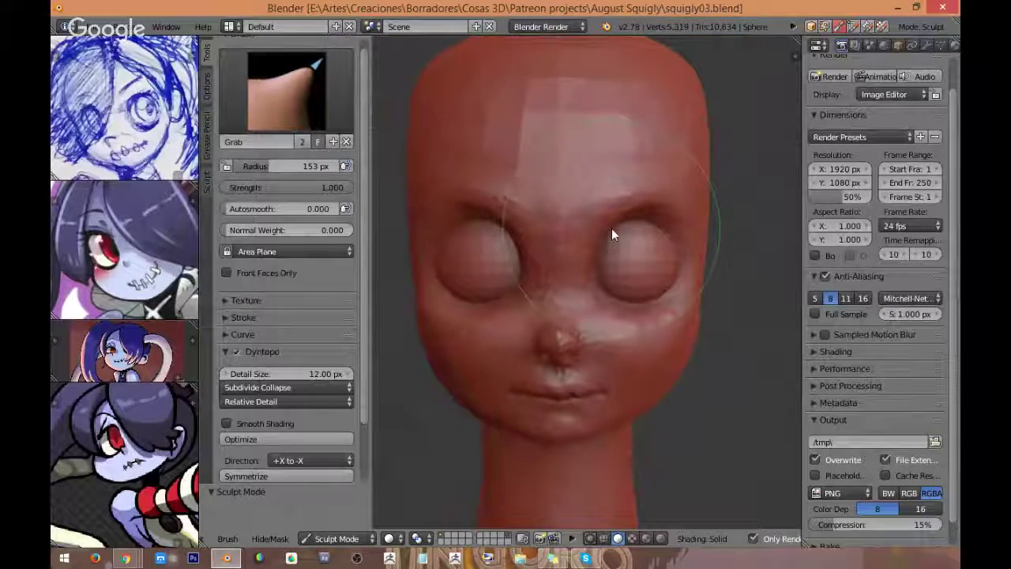
scroll(590, 178, "up", 2)
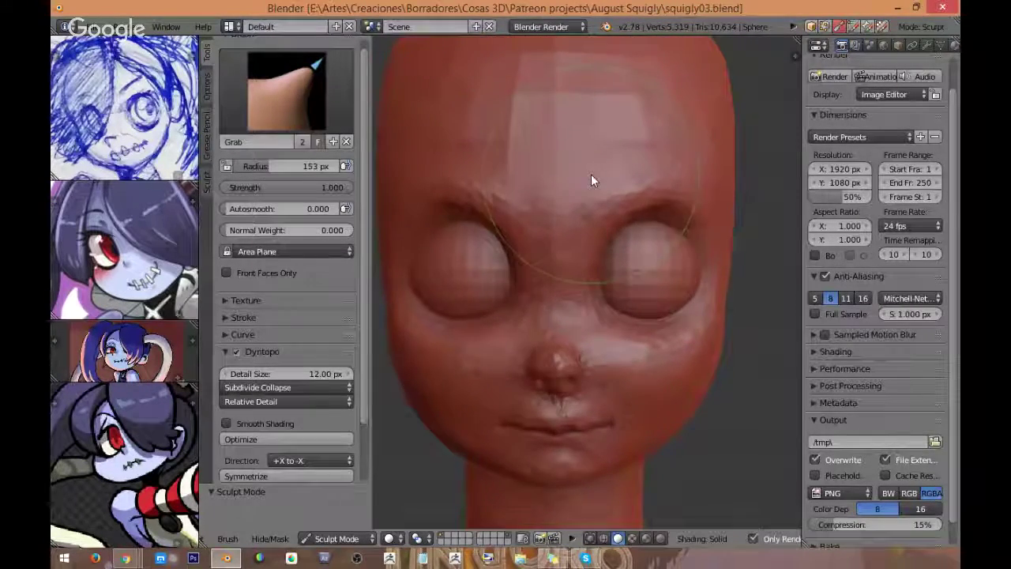
mouse_move(653, 247)
middle_mouse_down()
mouse_move(661, 228)
mouse_move(566, 212)
mouse_move(621, 231)
middle_mouse_up()
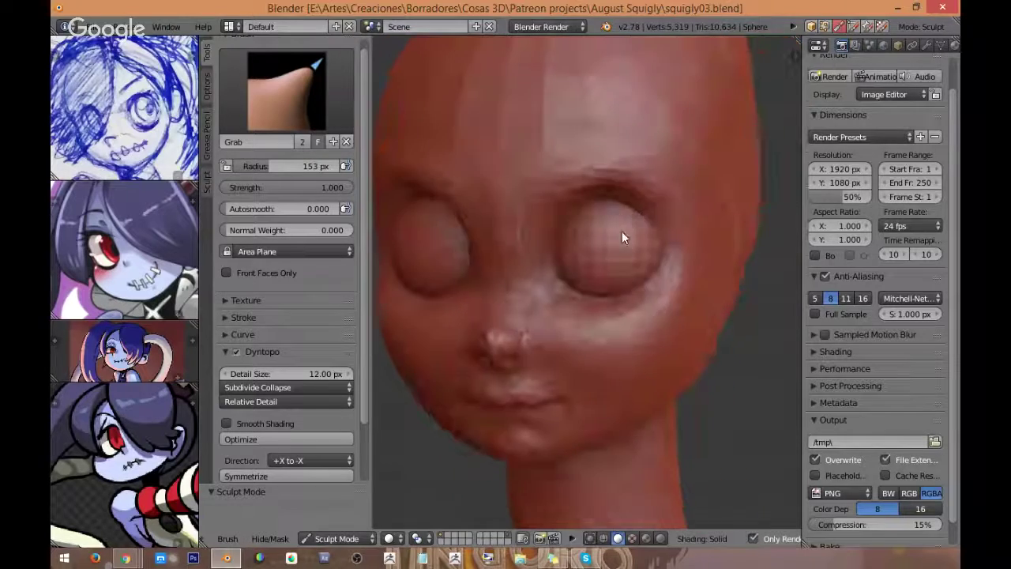
key("KP_1")
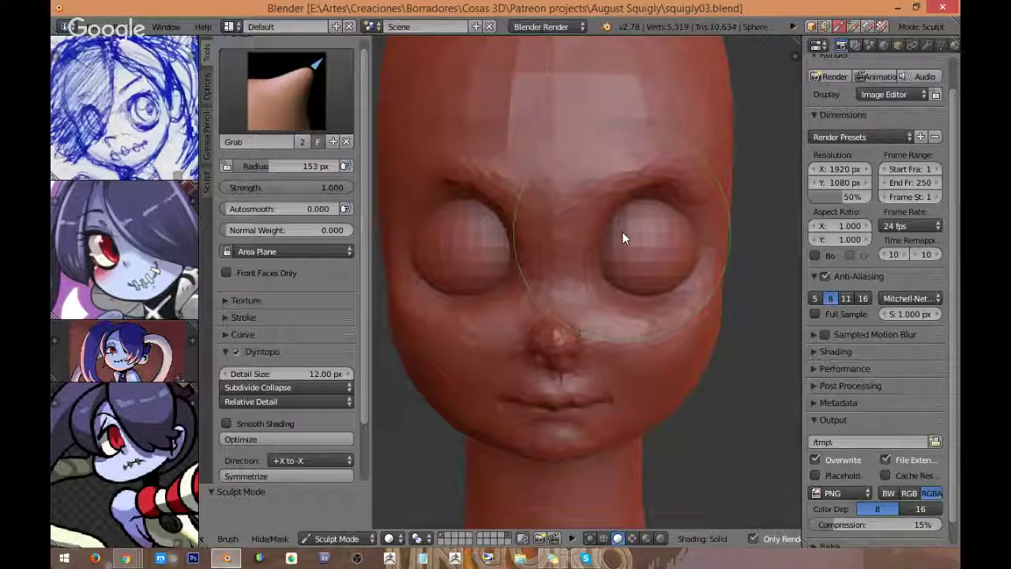
scroll(682, 221, "down", 2)
scroll(682, 221, "up", 2)
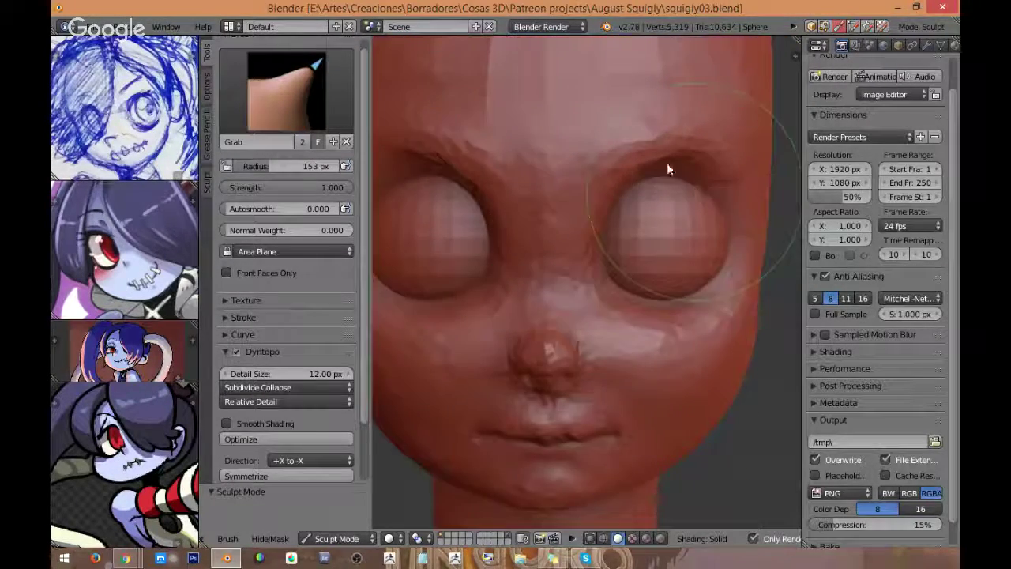
scroll(629, 261, "down", 2)
mouse_move(666, 162)
middle_mouse_down()
mouse_move(629, 261)
mouse_move(663, 129)
mouse_move(675, 183)
mouse_move(655, 237)
mouse_move(660, 271)
mouse_move(686, 208)
middle_mouse_up()
key("KP_1")
scroll(678, 257, "down", 3)
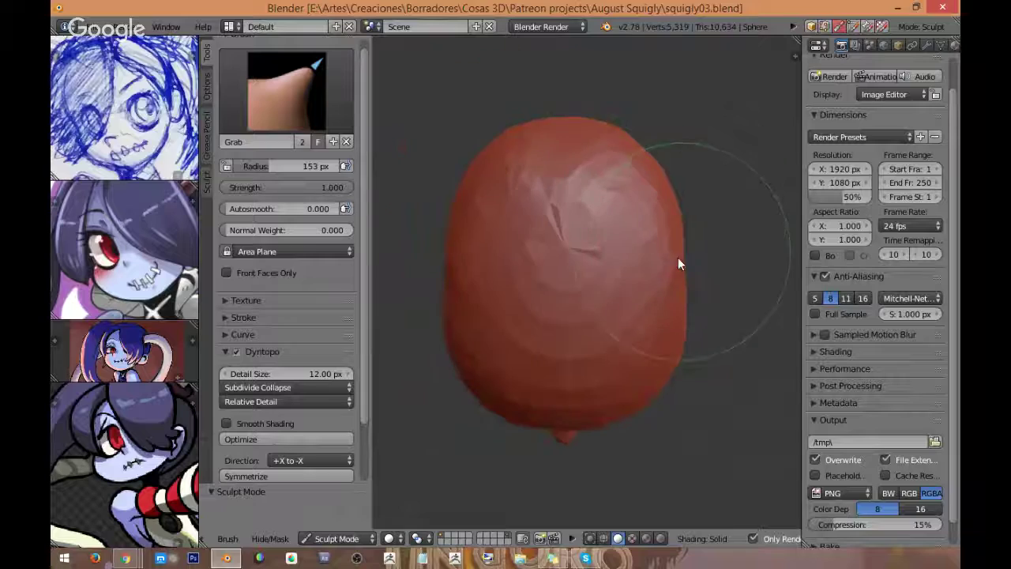
Step: Set the Grab brush radius to 199 px and reshape the back of the head
key("f")
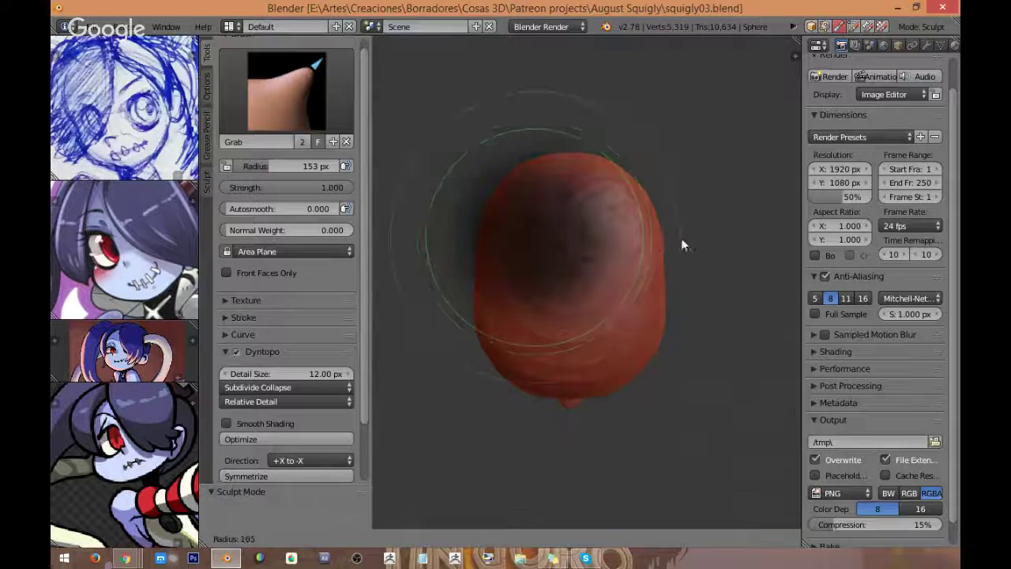
left_click(675, 254)
mouse_move(639, 193)
middle_mouse_down()
mouse_move(652, 246)
mouse_move(639, 261)
mouse_move(635, 255)
mouse_move(634, 271)
mouse_move(651, 278)
mouse_move(601, 279)
mouse_move(601, 244)
middle_mouse_up()
Step: Set the Grab brush radius to 136 px and round out the crown and back of the skull
key("f")
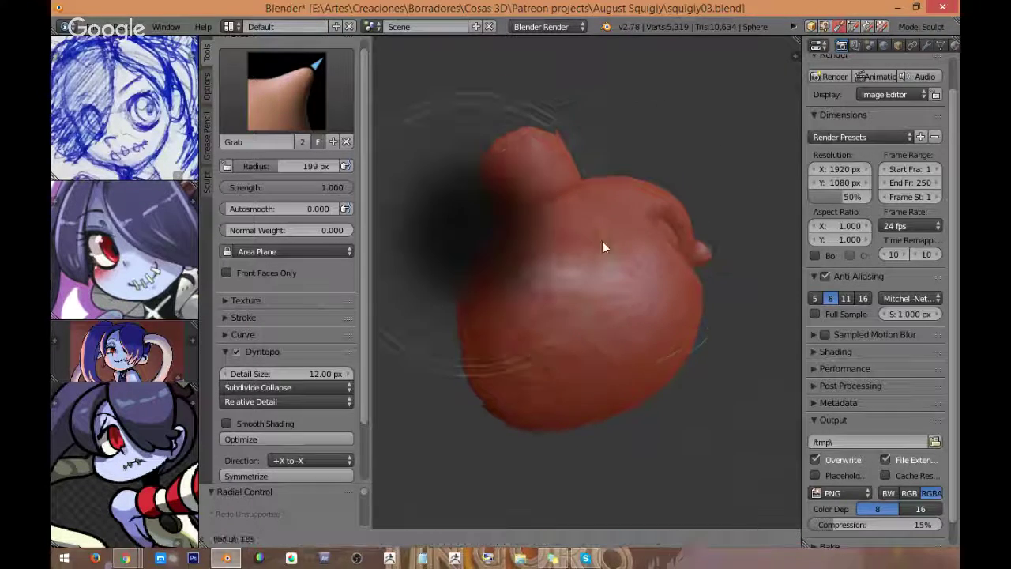
left_click(570, 247)
middle_click_drag(593, 236, 556, 236)
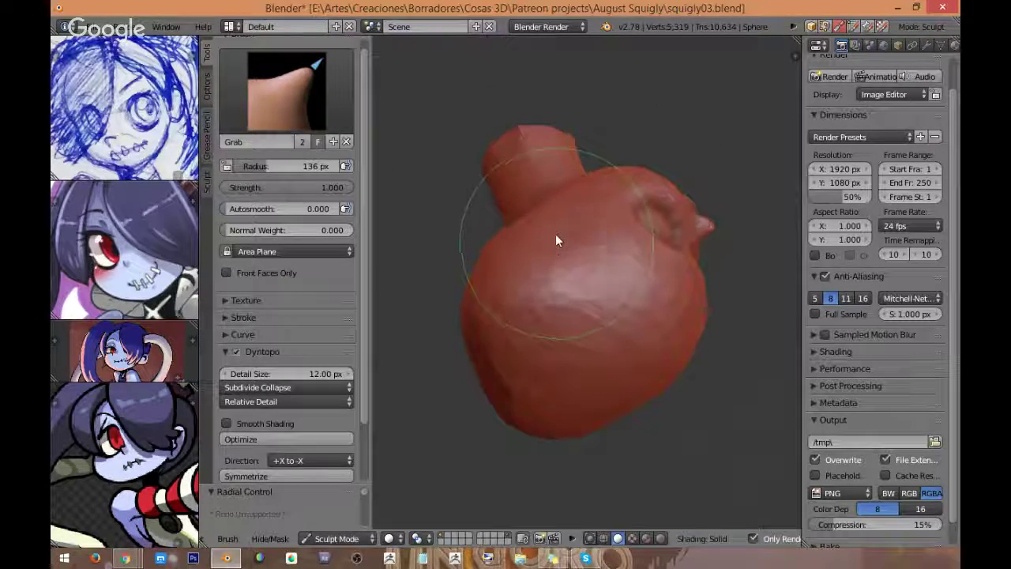
middle_click_drag(526, 272, 545, 241)
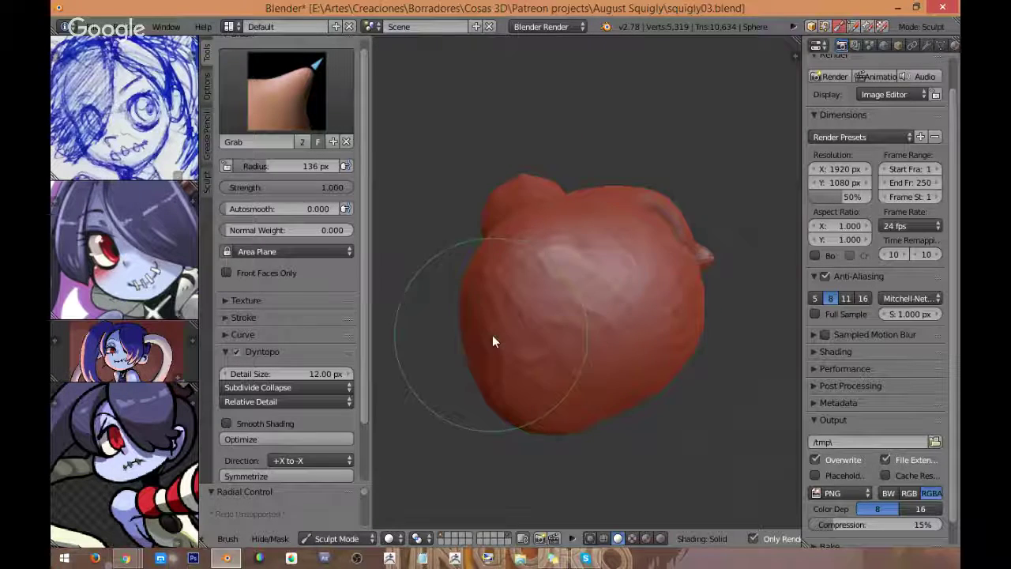
middle_click_drag(492, 339, 531, 277)
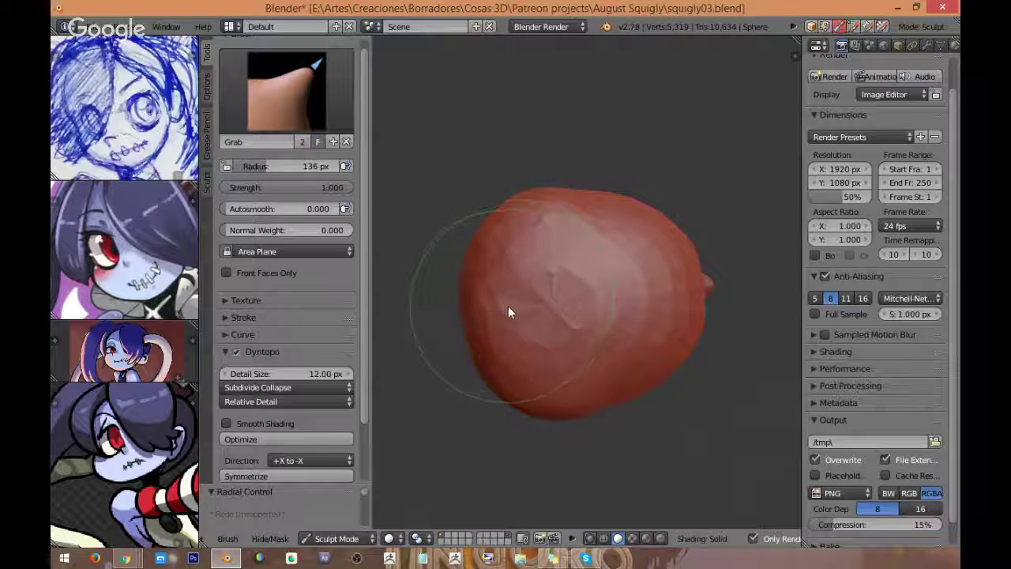
middle_click_drag(503, 318, 533, 273)
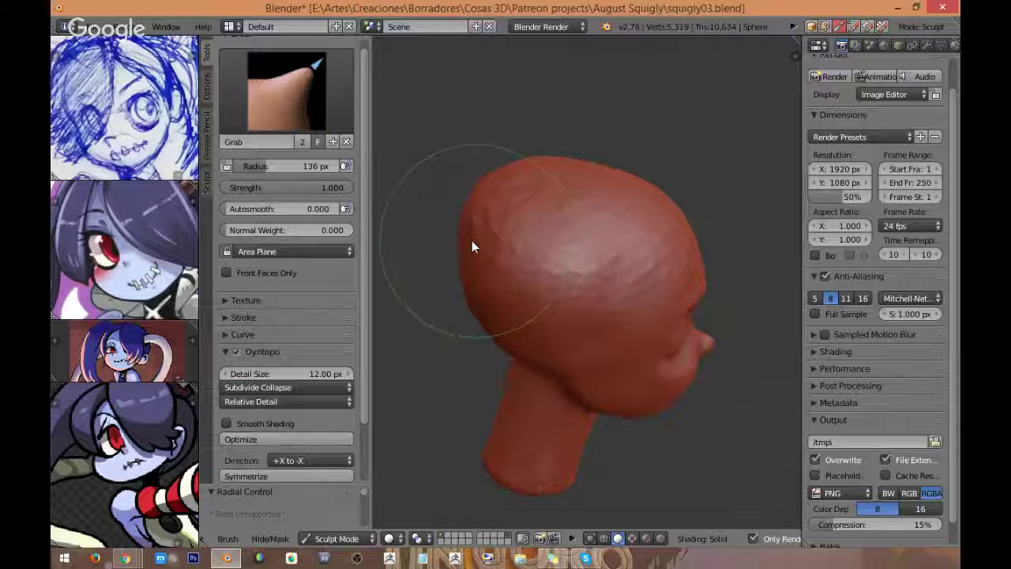
middle_click_drag(537, 209, 535, 282)
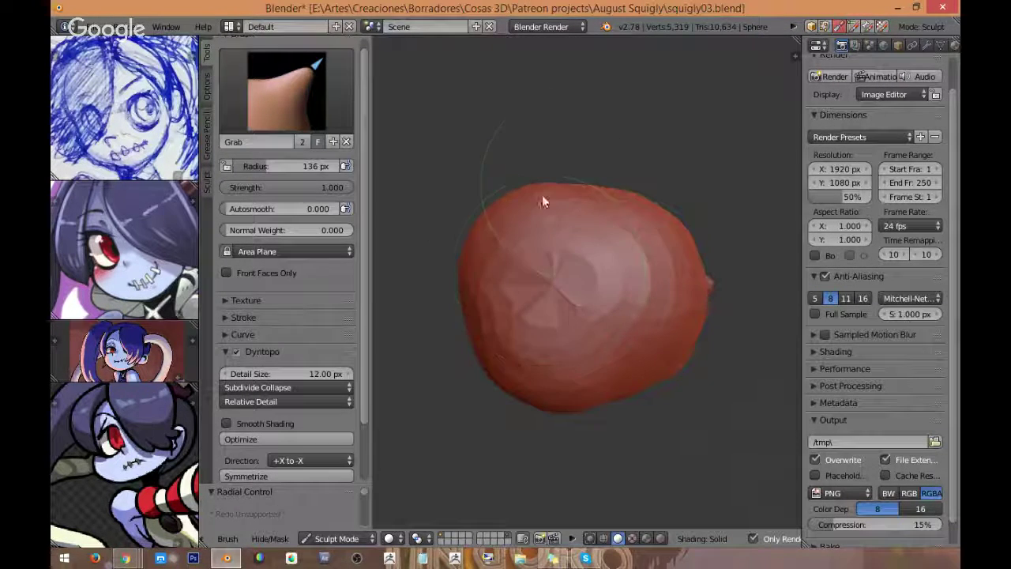
mouse_move(577, 184)
middle_mouse_down()
mouse_move(606, 226)
mouse_move(574, 216)
mouse_move(505, 273)
middle_mouse_up()
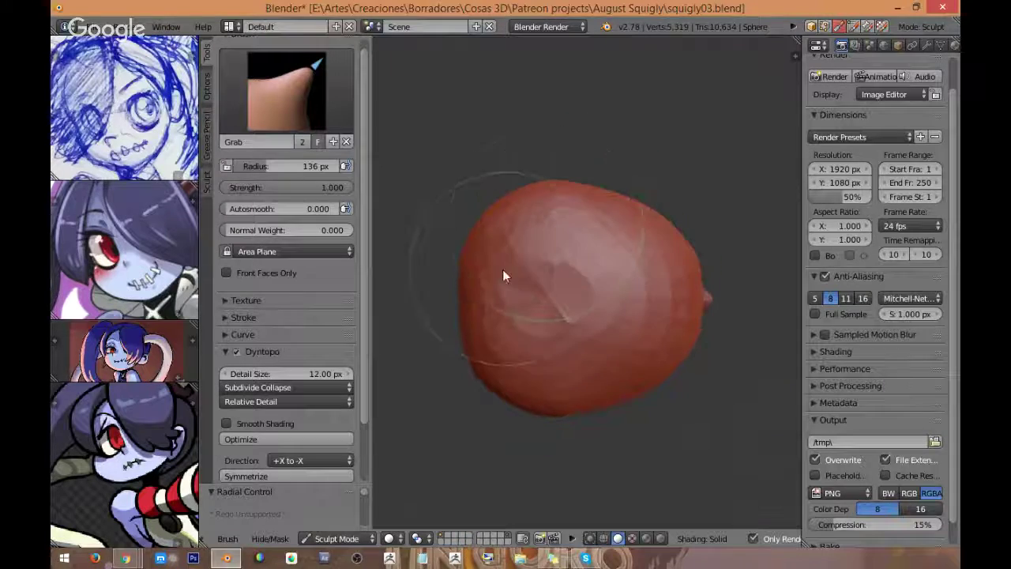
mouse_move(489, 318)
middle_mouse_down()
mouse_move(550, 234)
mouse_move(483, 216)
middle_mouse_up()
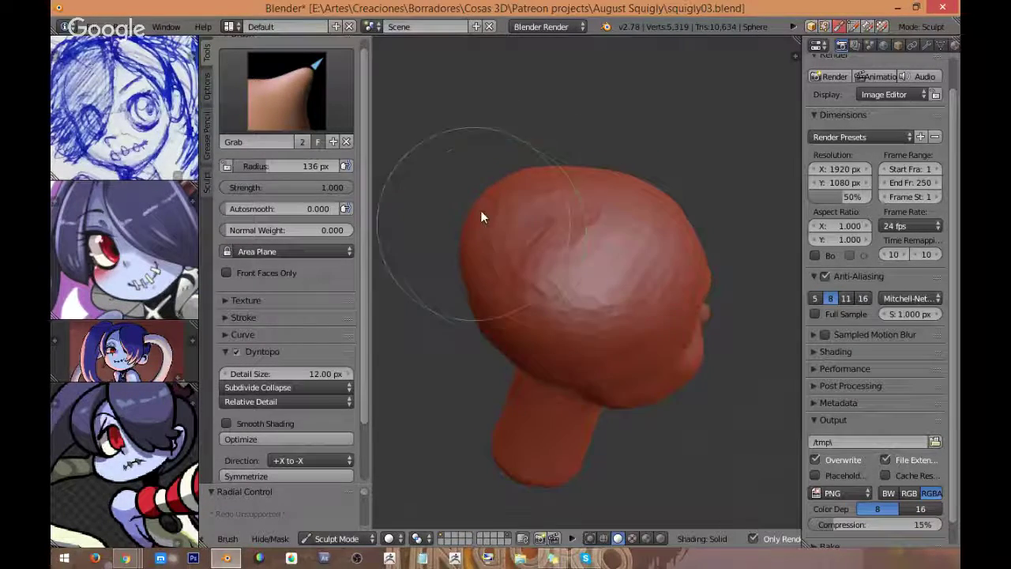
mouse_move(470, 267)
middle_mouse_down()
mouse_move(577, 234)
mouse_move(494, 244)
mouse_move(597, 260)
mouse_move(607, 223)
mouse_move(624, 244)
mouse_move(602, 227)
middle_mouse_up()
Step: Refine the contour of the skull's sides and upper back with the Grab brush, checking it against the face
scroll(608, 251, "up", 3)
scroll(613, 231, "up", 1)
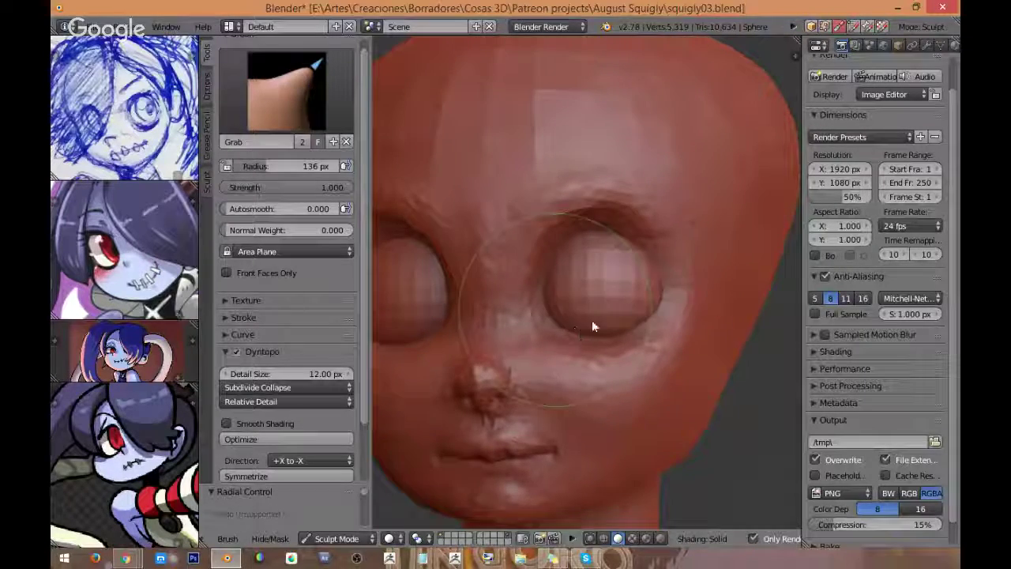
mouse_move(592, 319)
middle_mouse_down()
mouse_move(616, 254)
mouse_move(661, 253)
mouse_move(714, 175)
middle_mouse_up()
scroll(660, 254, "down", 3)
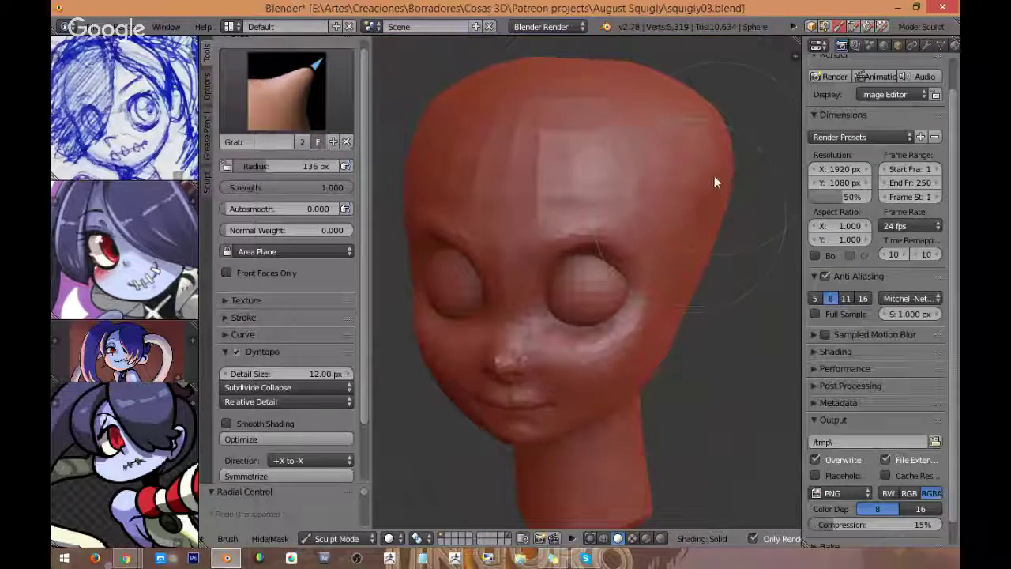
scroll(642, 181, "up", 2)
mouse_move(644, 190)
middle_mouse_down()
mouse_move(661, 221)
mouse_move(640, 243)
mouse_move(719, 166)
middle_mouse_up()
middle_click_drag(706, 249, 649, 259)
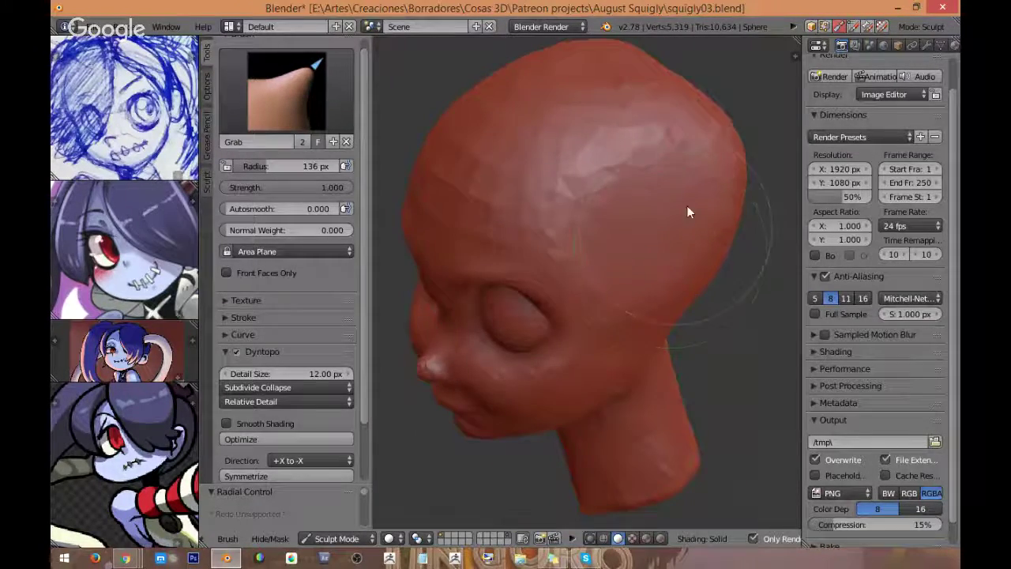
middle_click_drag(661, 208, 688, 135)
mouse_move(688, 222)
middle_mouse_down()
mouse_move(690, 121)
mouse_move(715, 275)
mouse_move(654, 295)
mouse_move(654, 311)
mouse_move(711, 248)
mouse_move(699, 273)
mouse_move(697, 221)
mouse_move(662, 279)
mouse_move(668, 250)
middle_mouse_up()
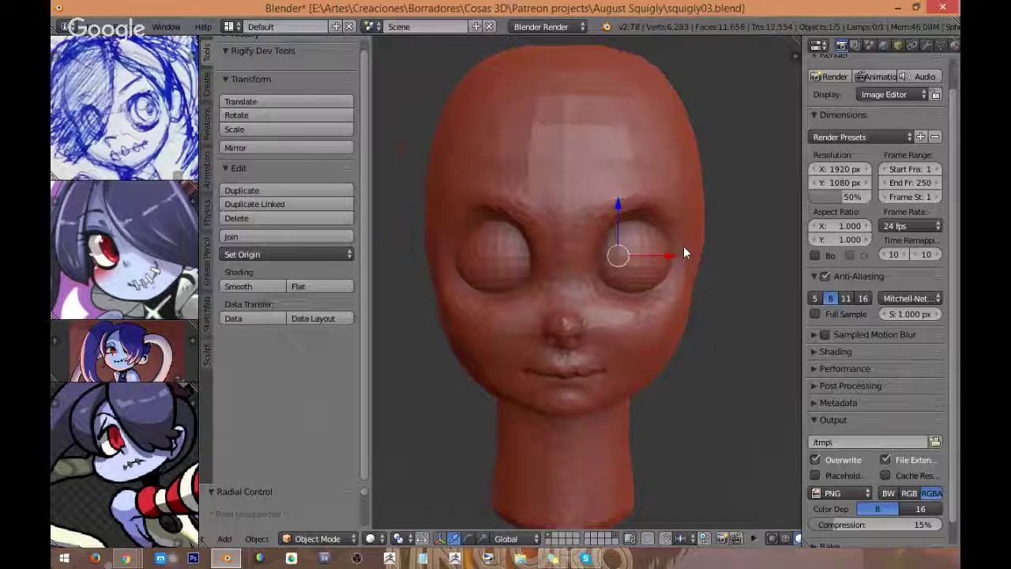
middle_click_drag(683, 246, 593, 286)
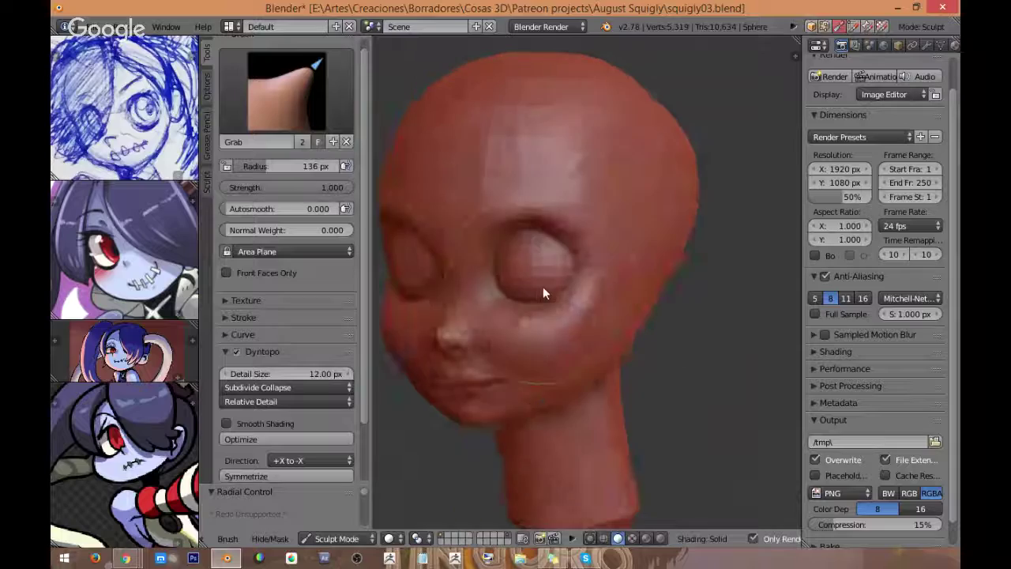
Step: Switch to Object Mode and rotate the eyeball about 90 degrees in the side view
left_click(285, 89)
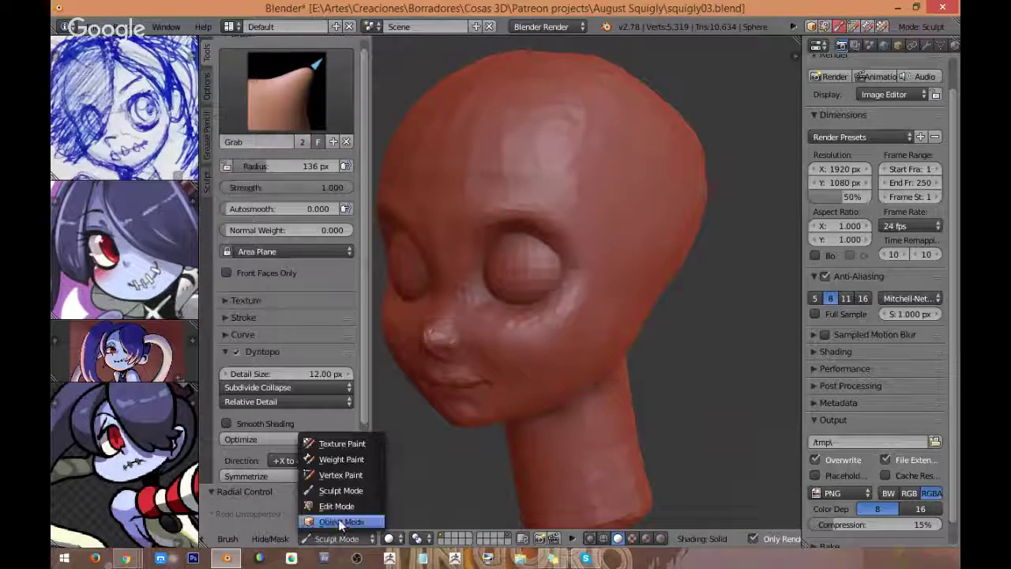
left_click(342, 521)
scroll(520, 256, "up", 4)
key("z")
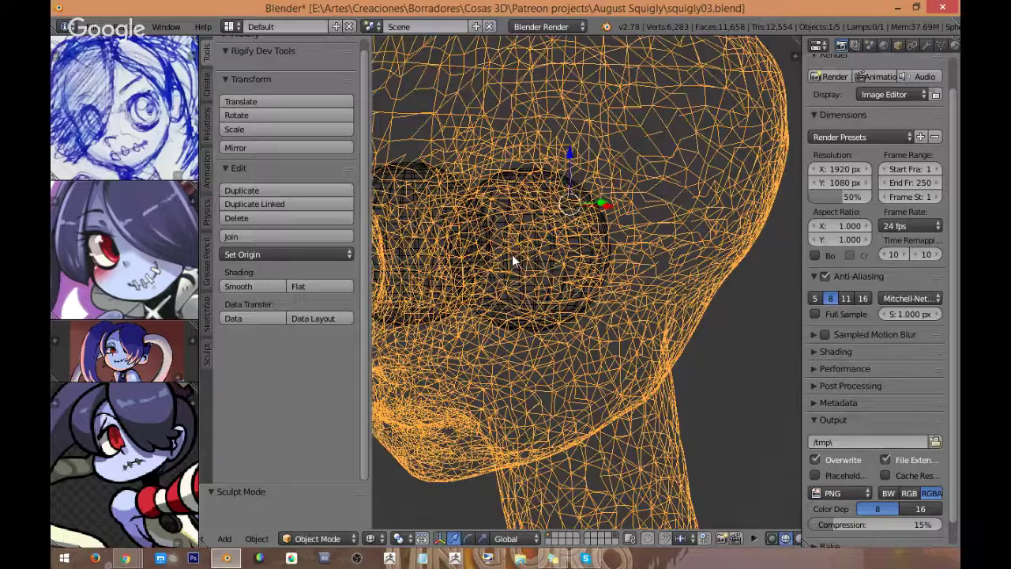
key("z")
key("KP_3")
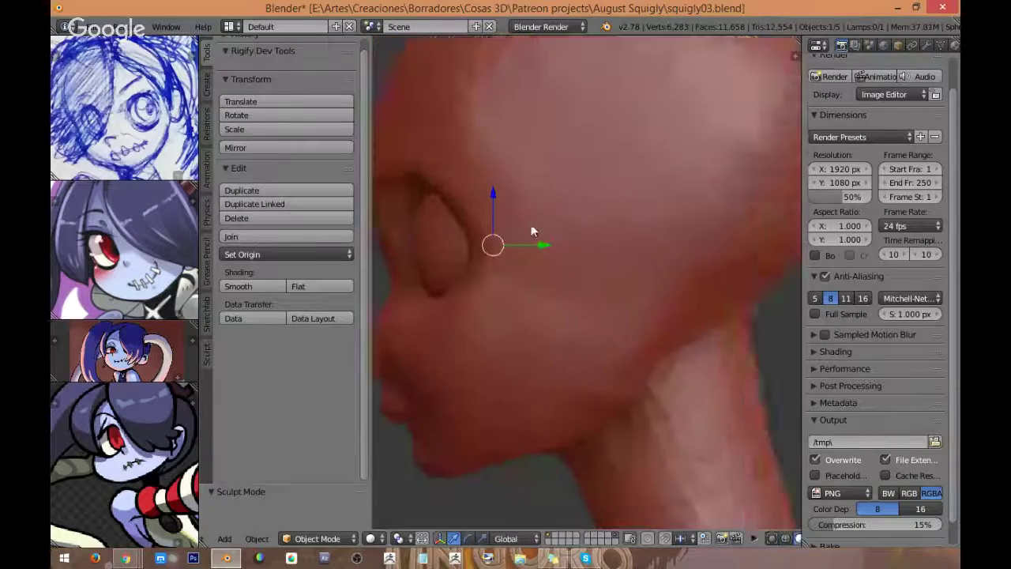
key("r")
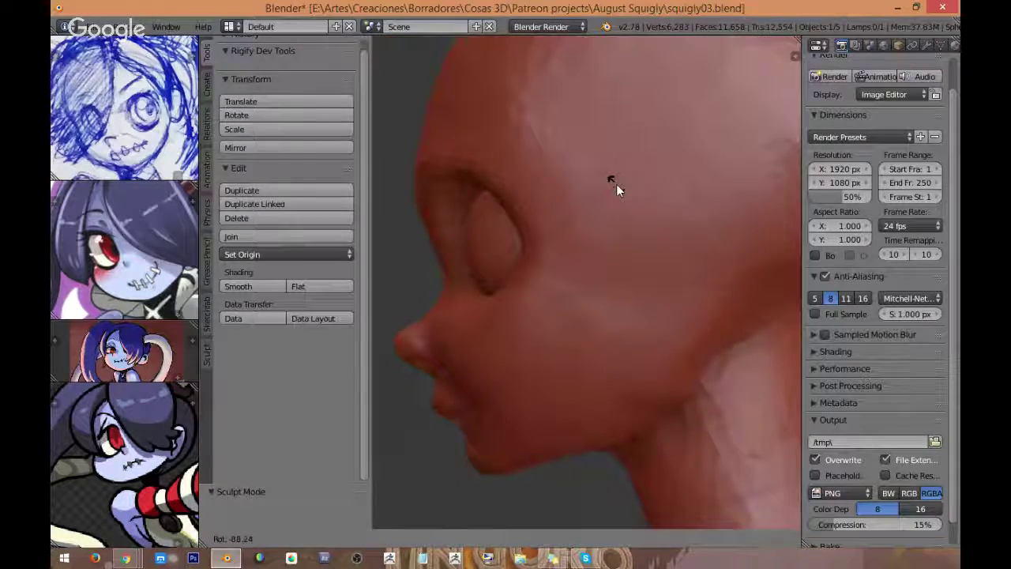
left_click(618, 176)
key("KP_1")
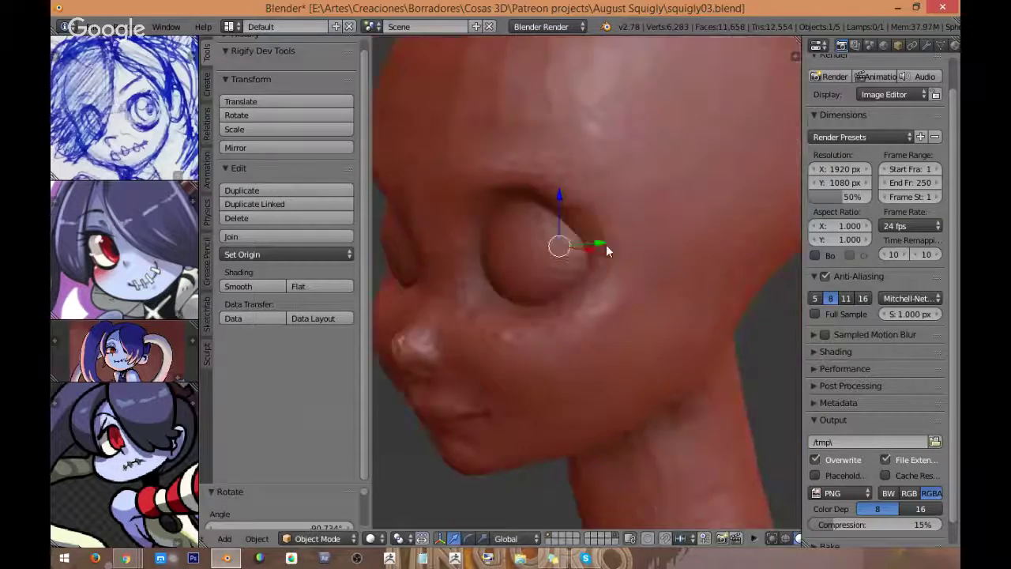
Step: Add the second eyeball to the selection so that both eyeballs are selected in the front view
middle_click_drag(531, 265, 585, 283, "shift")
right_click(604, 270, "shift")
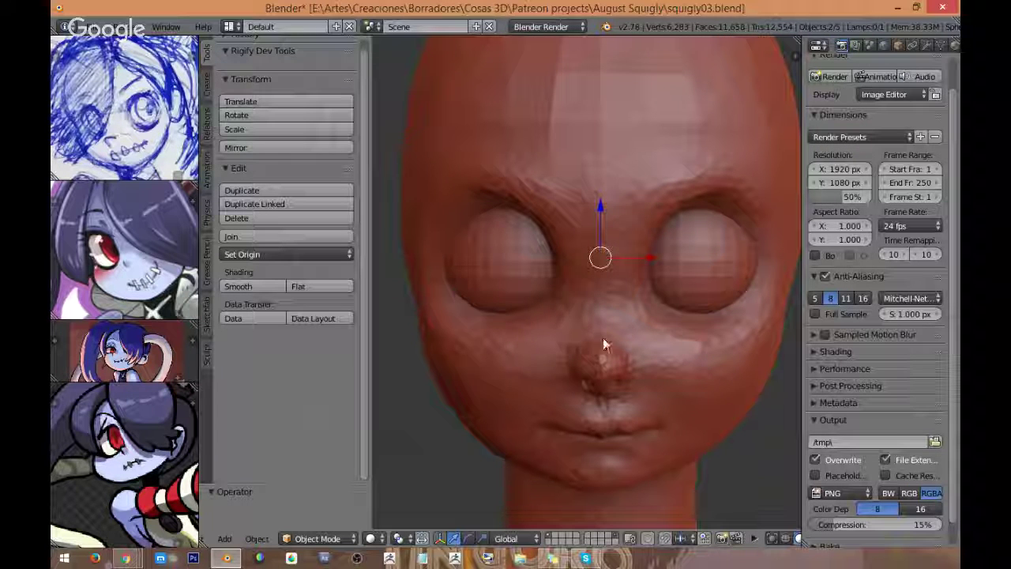
middle_click_drag(601, 329, 590, 295, "shift")
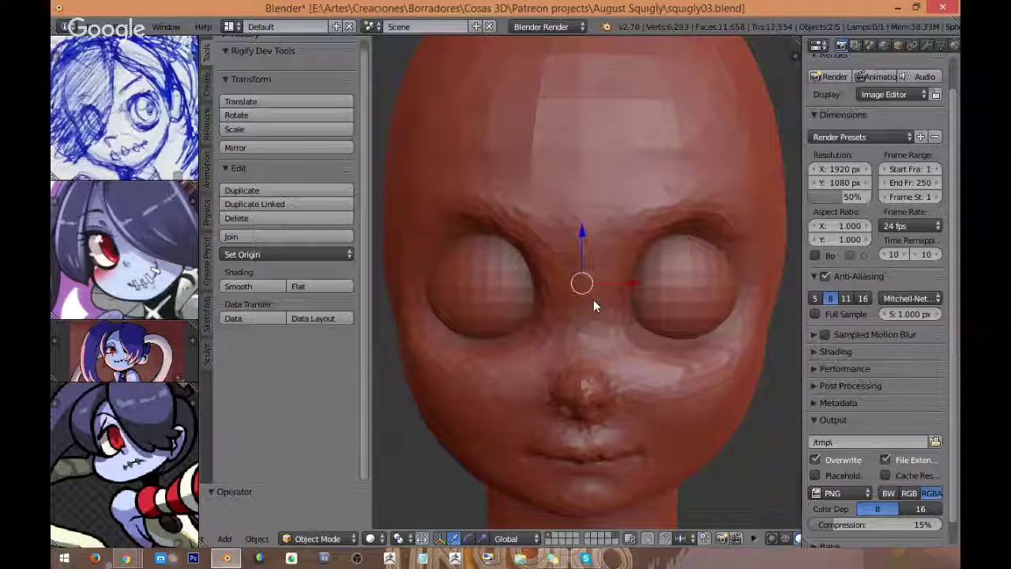
type("rx")
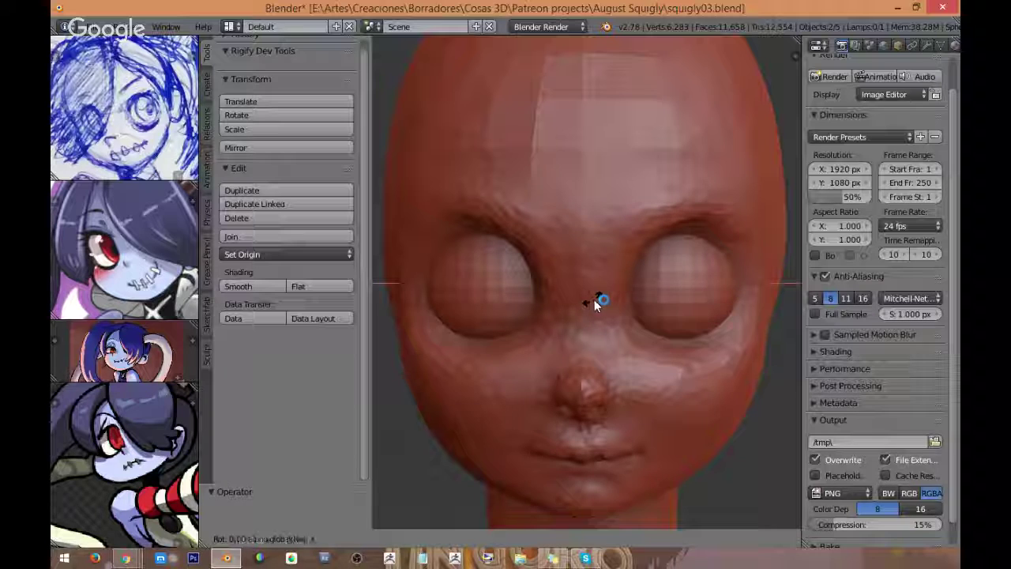
type("180")
key("Return")
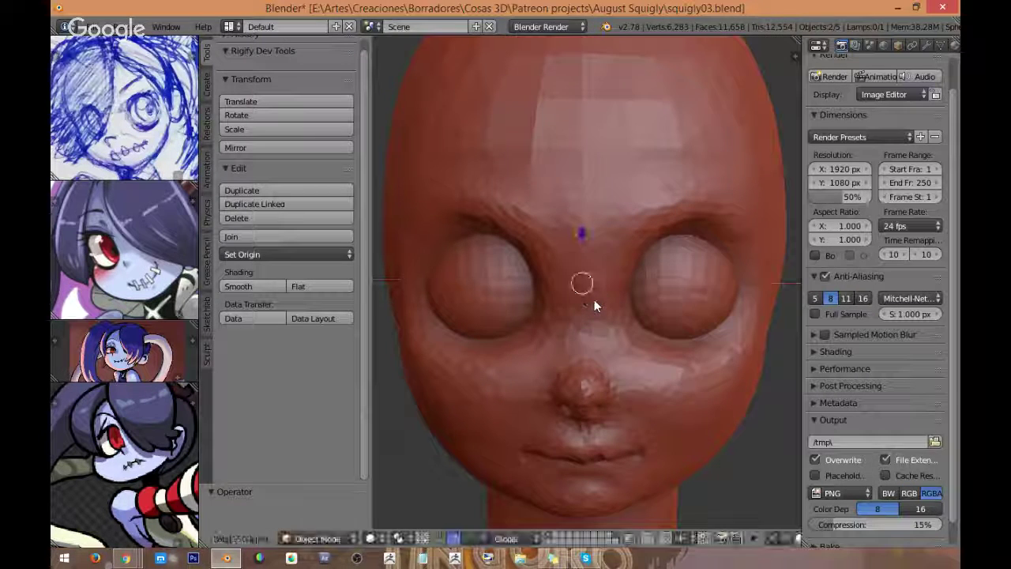
key("r")
key("x")
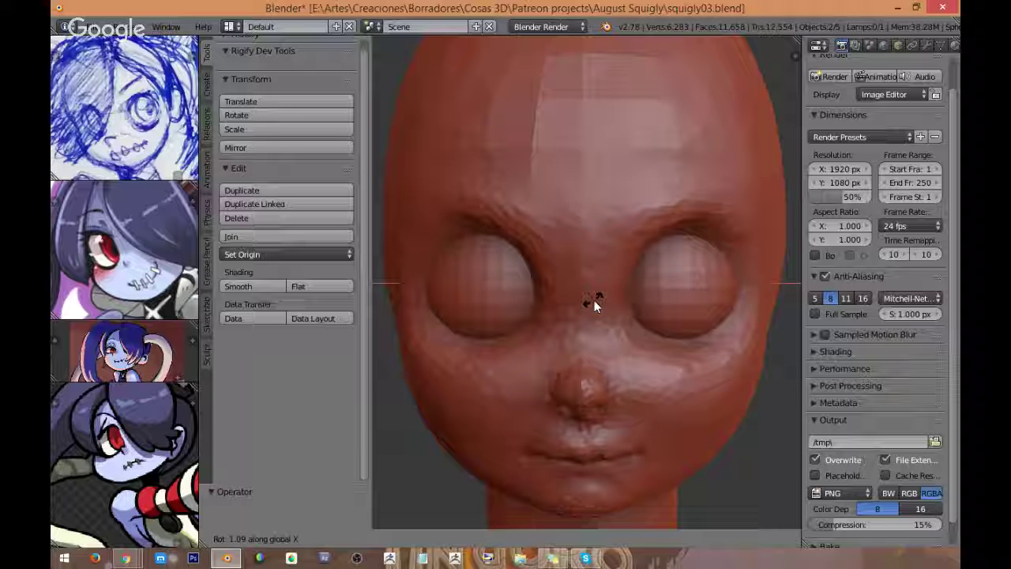
key("Escape")
Step: Rotate both eyeballs 90 degrees about the global X axis
key("r")
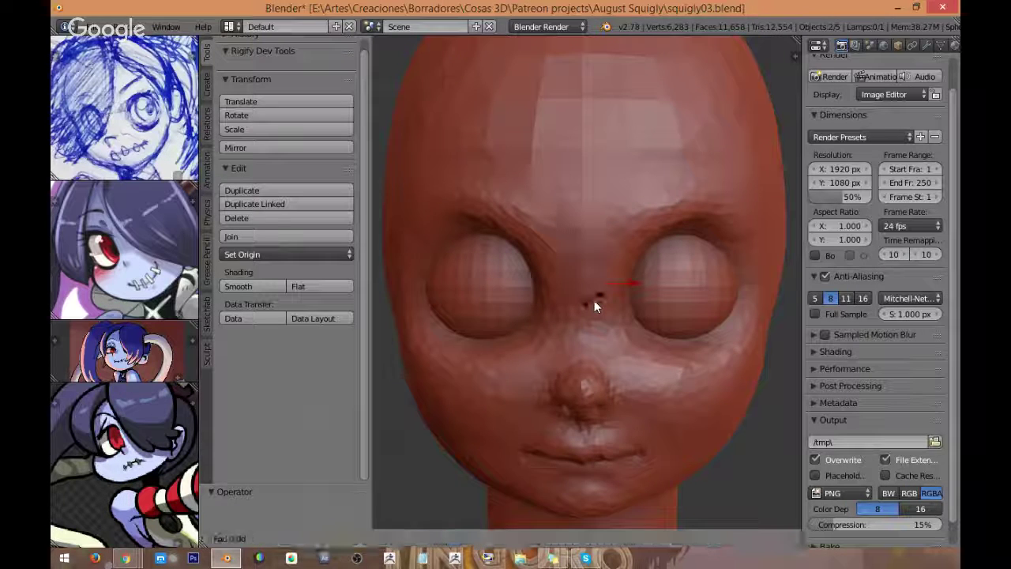
key("x")
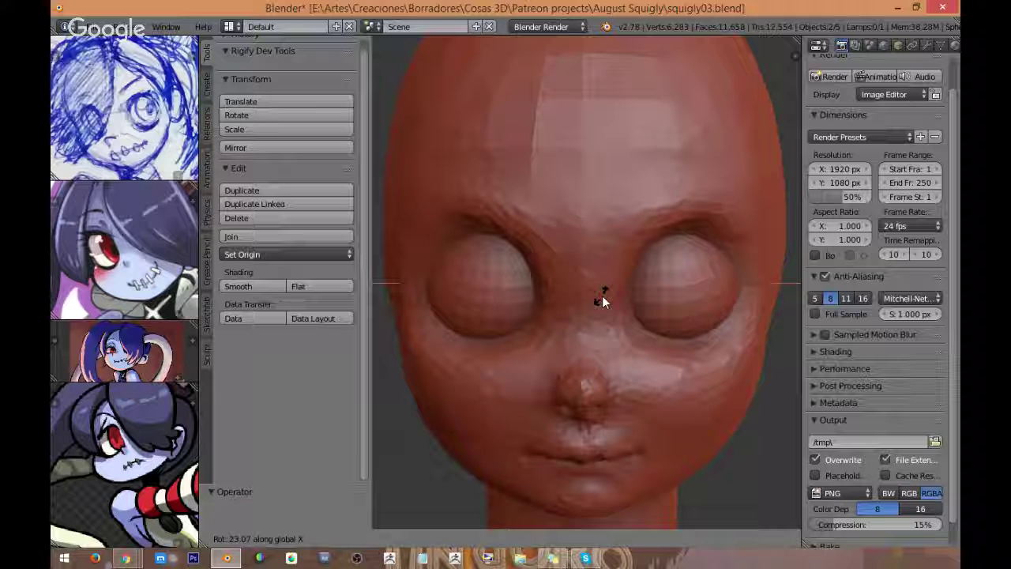
type("90")
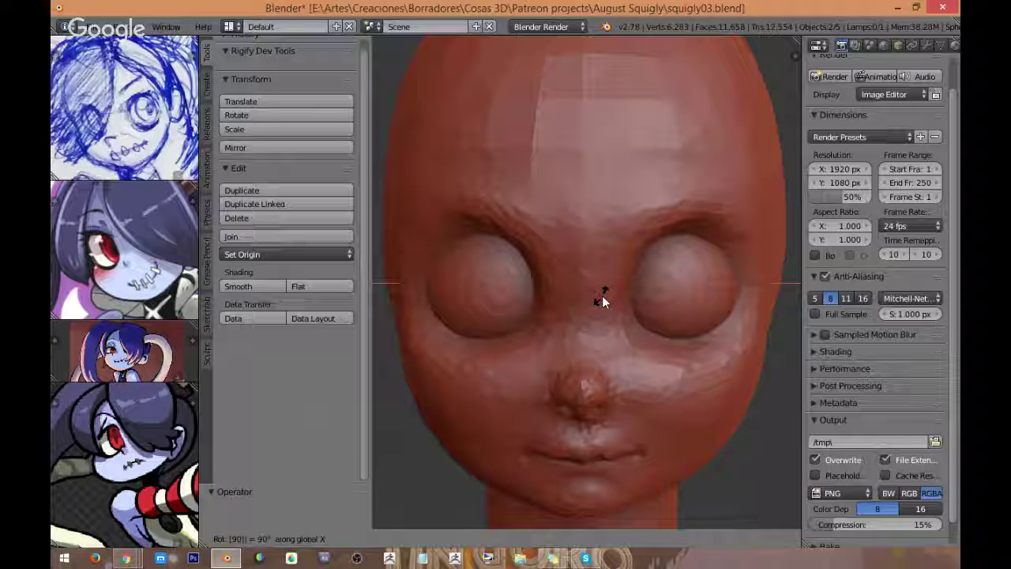
key("Return")
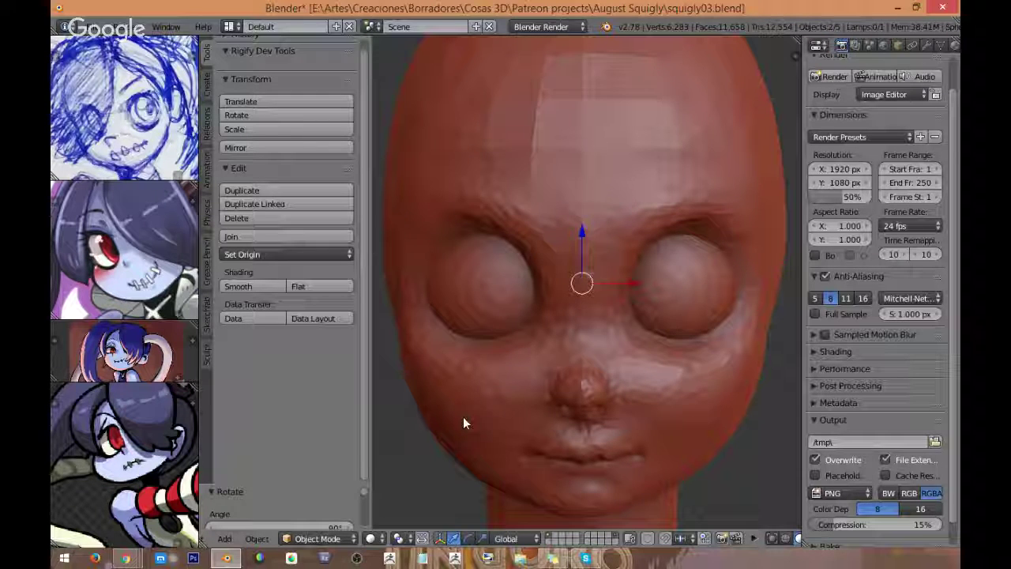
Step: Select only the eyeball on the viewer's right and display the model in wireframe
middle_click_drag(685, 287, 658, 287)
right_click(674, 299)
scroll(658, 287, "up", 1)
key("z")
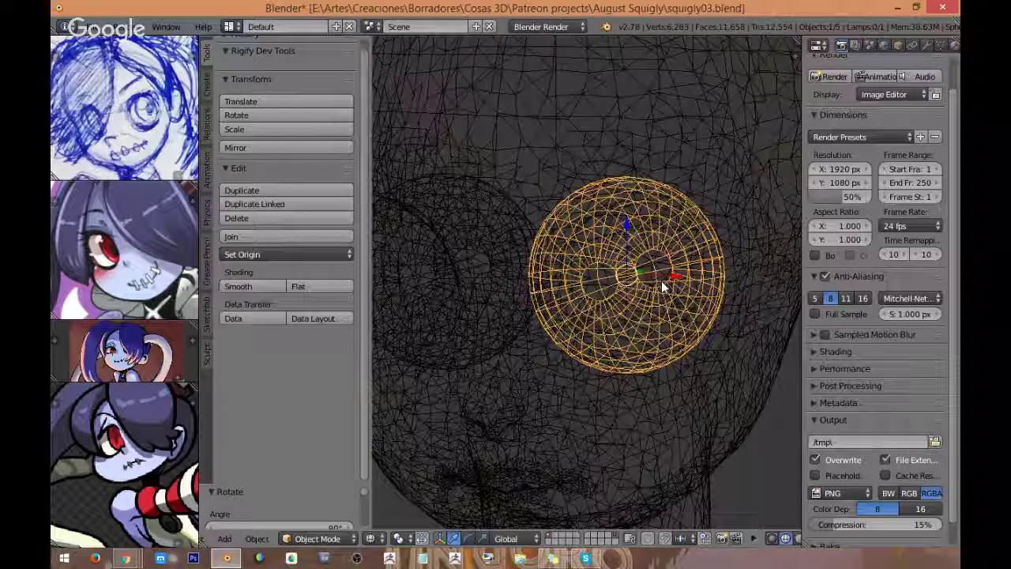
Step: Save the scene as a new version named squigly06.blend in the same folder
key("ctrl+shift+s")
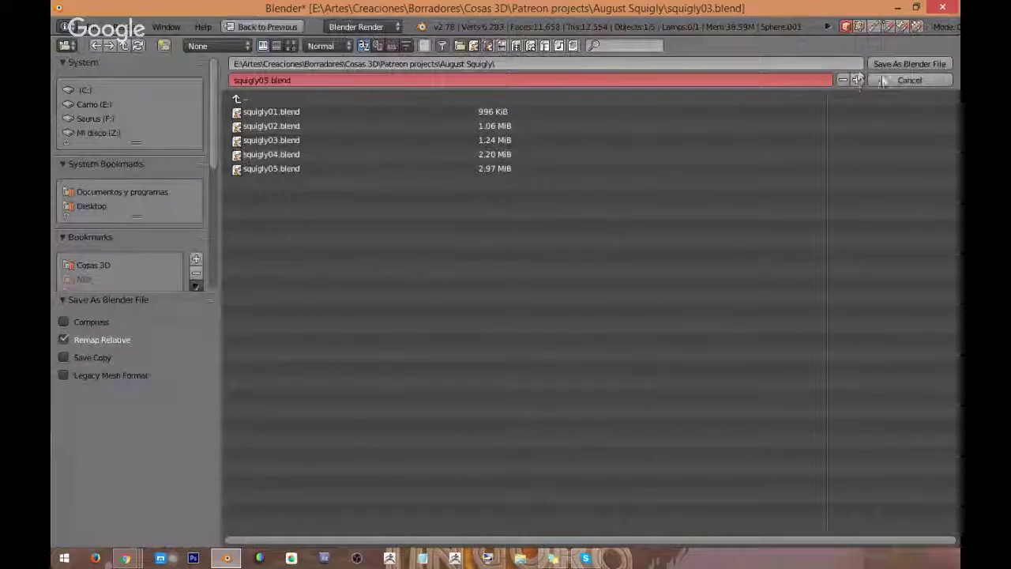
left_click(856, 79)
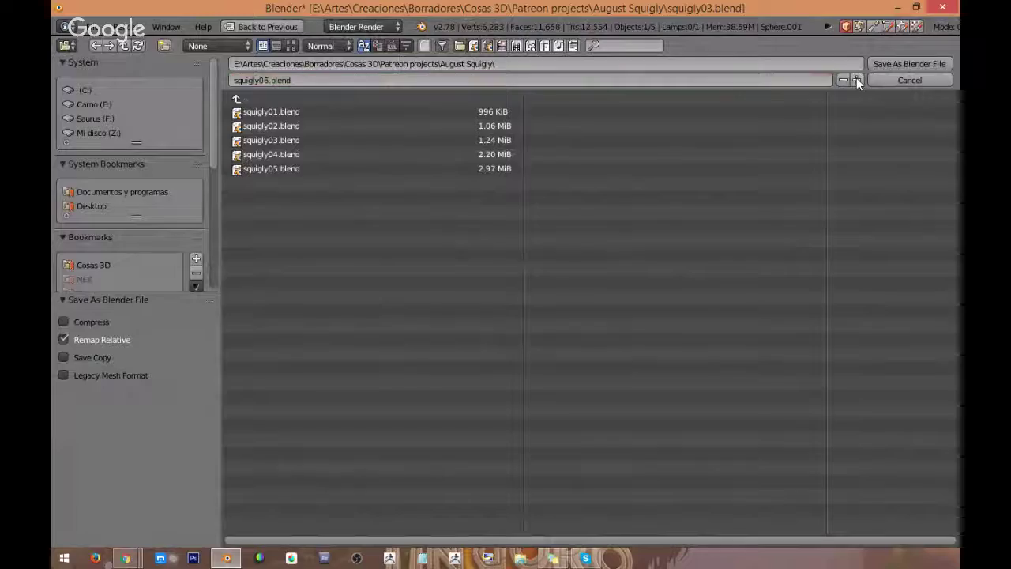
left_click(909, 64)
Step: Duplicate the selected eyeball in place and rotate the copy 90 degrees in the side view
middle_click_drag(682, 267, 603, 241)
key("z")
scroll(634, 236, "up", 2)
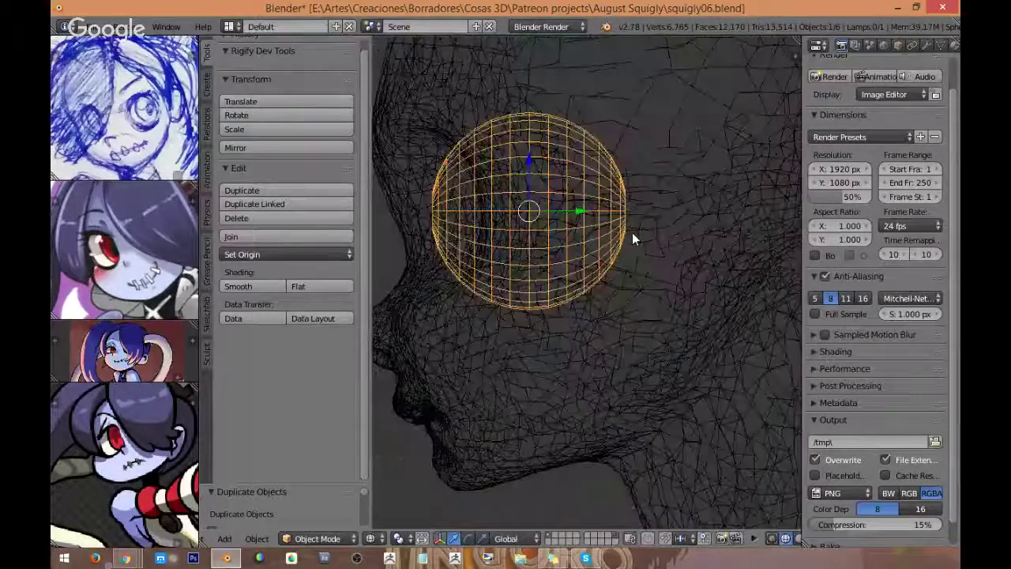
key("z")
key("z")
middle_click_drag(591, 320, 576, 345)
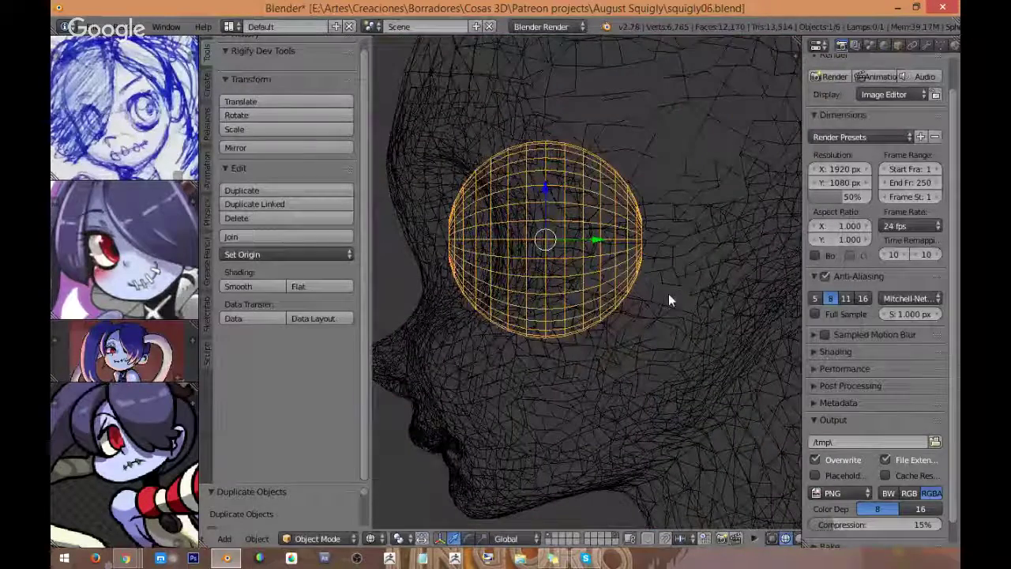
key("r")
left_click(485, 378)
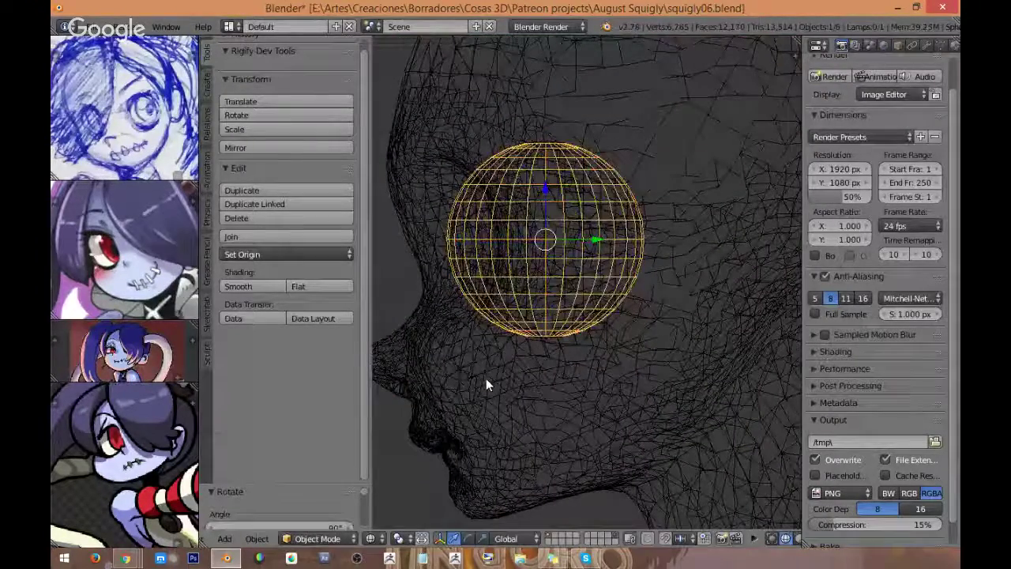
Step: Delete the faces of the duplicated sphere's lower half to leave an upper eyelid shell, and return to Object Mode
scroll(506, 281, "up", 1)
key("Tab")
key("ctrl+Tab")
left_click(478, 278)
key("a")
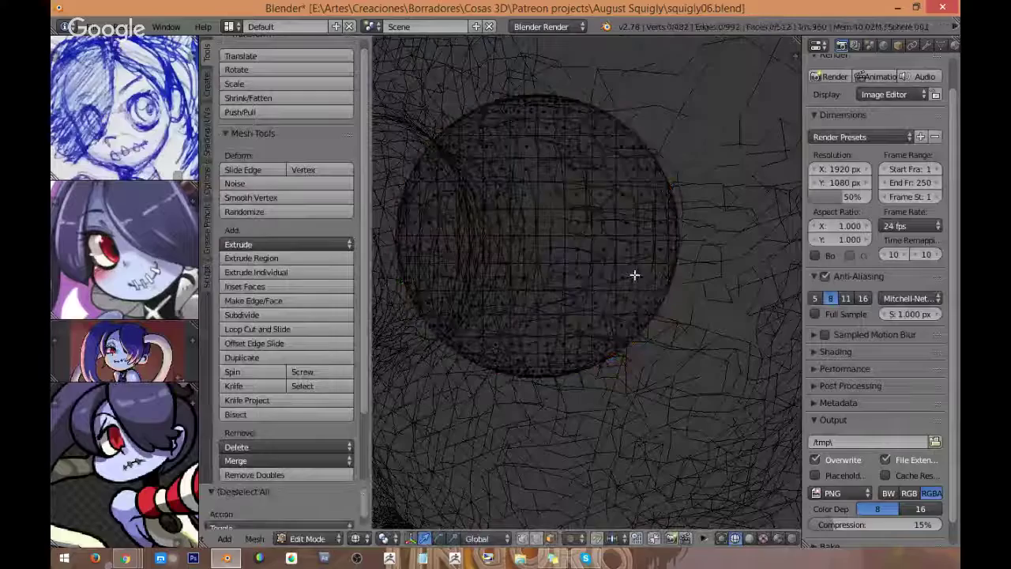
mouse_move(706, 250)
left_mouse_down("ctrl")
mouse_move(422, 237)
mouse_move(422, 401)
mouse_move(709, 327)
mouse_move(715, 249)
left_mouse_up("ctrl")
key("x")
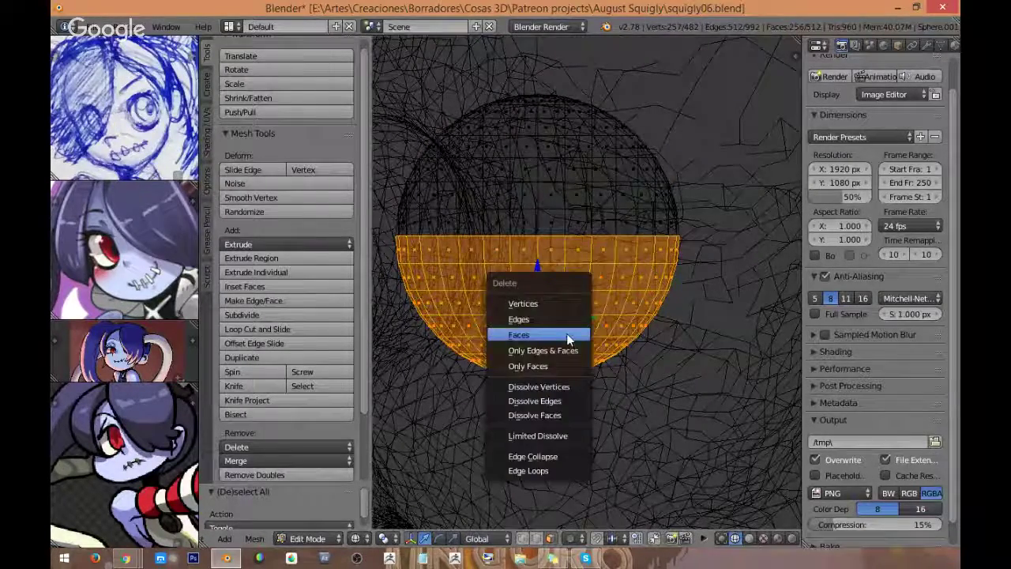
left_click(567, 338)
key("z")
scroll(631, 316, "down", 2)
key("Tab")
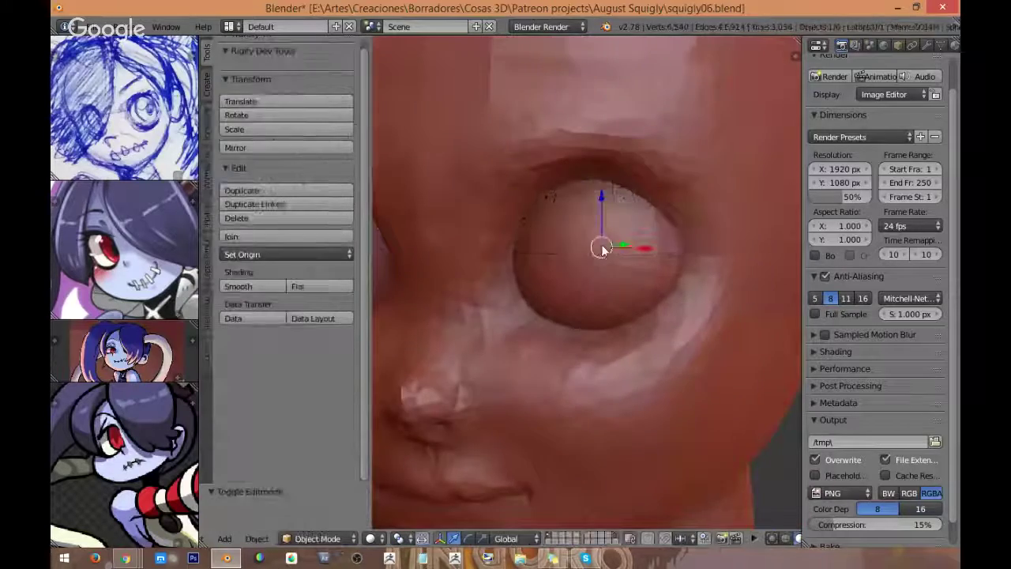
Step: Add a Solidify modifier to the eyelid shell with thickness 0.0680 and offset 1.0000
key("KP_1")
middle_click_drag(648, 236, 616, 256, "shift")
key("Tab")
key("Tab")
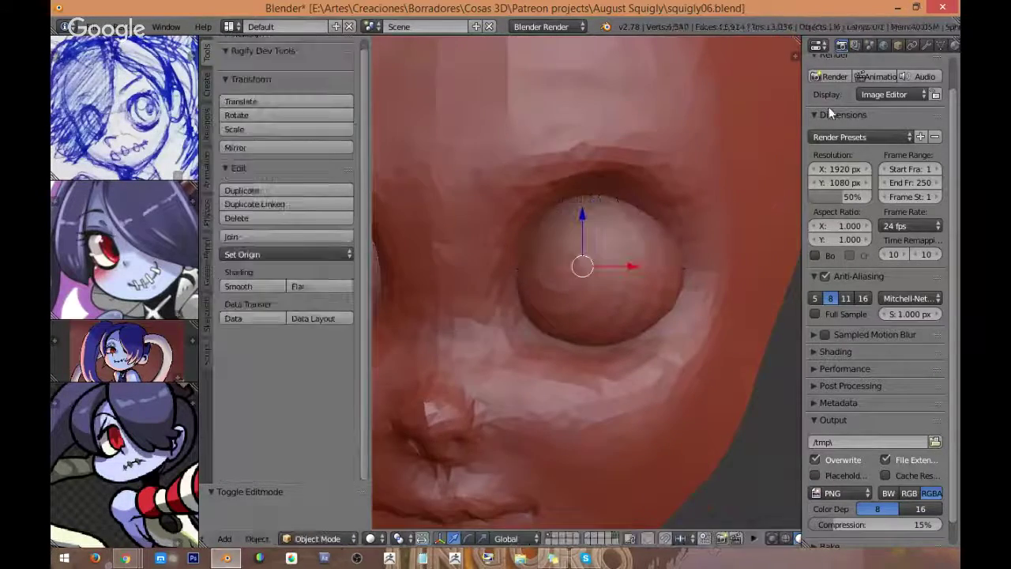
left_click(927, 46)
left_click(834, 94)
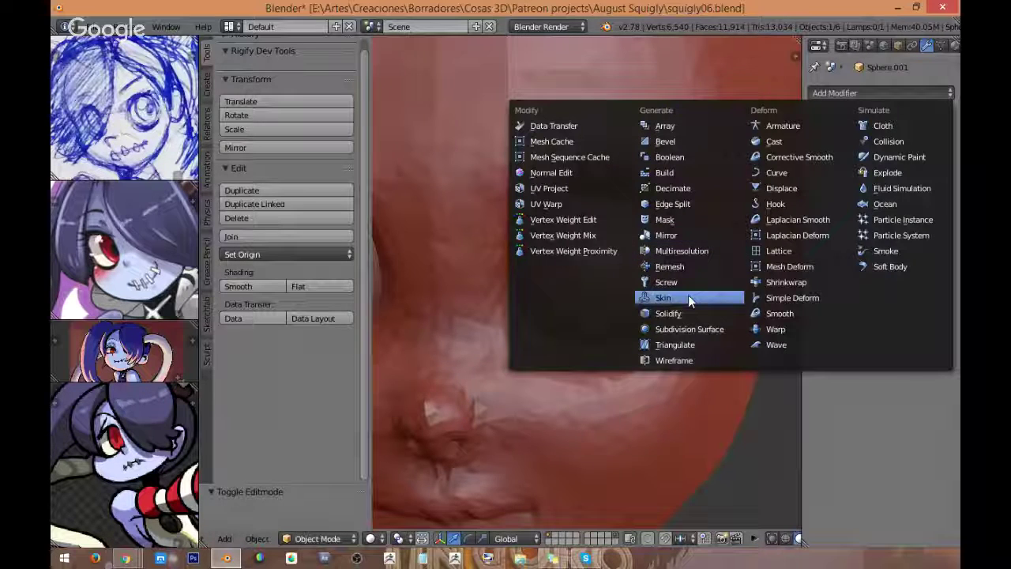
left_click(668, 314)
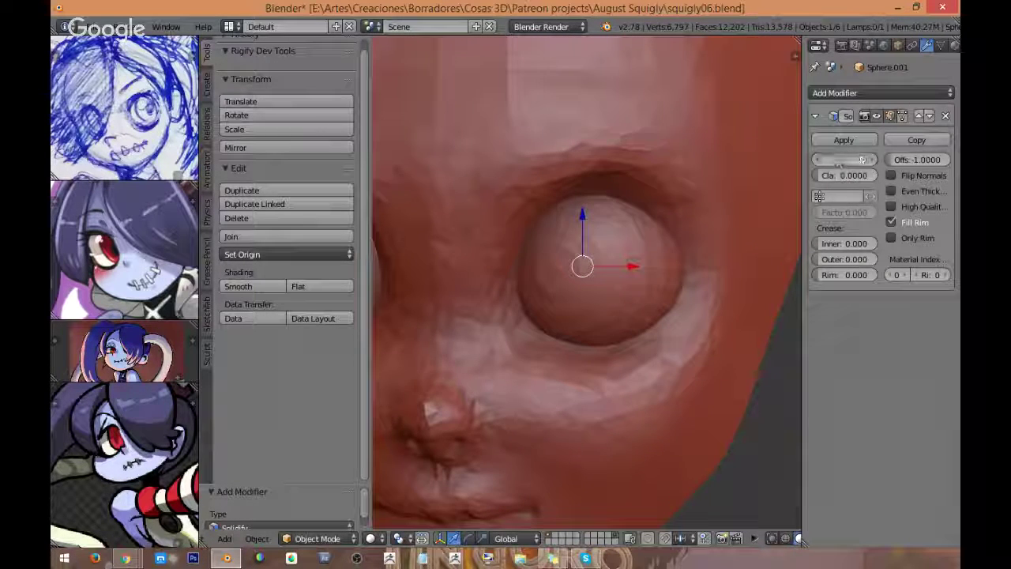
left_click_drag(837, 161, 816, 162)
left_click_drag(898, 159, 949, 159)
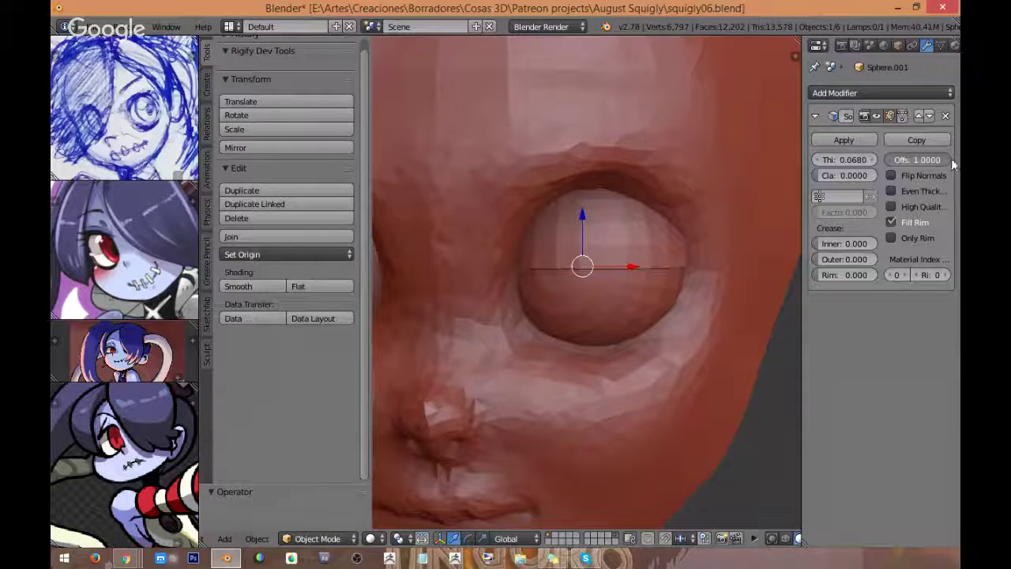
middle_click_drag(508, 247, 653, 252)
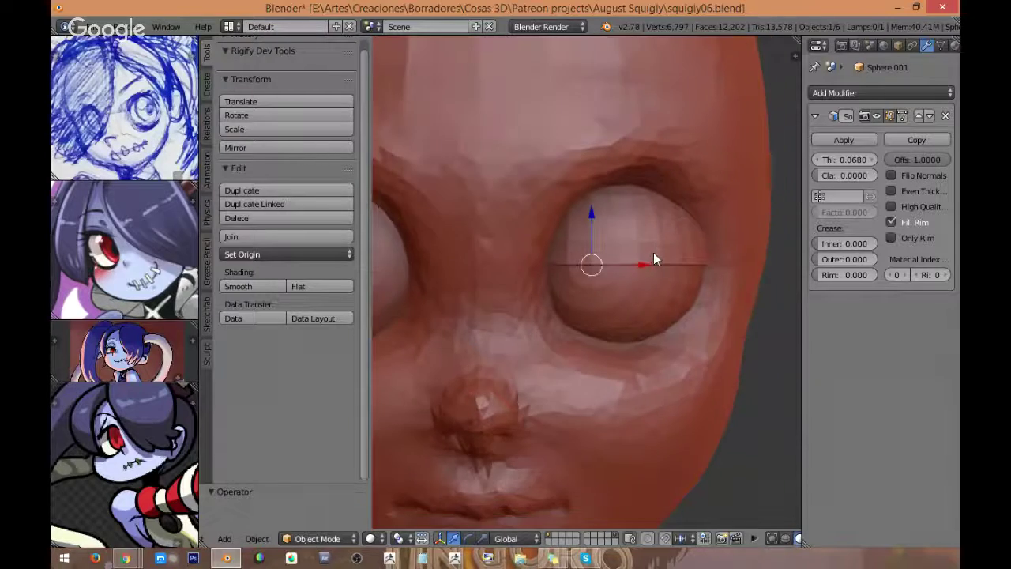
Step: Select the vertices at the eyelid rim's nose-side end and pull them down with smooth proportional editing
key("Tab")
key("ctrl+Tab")
left_click(608, 237)
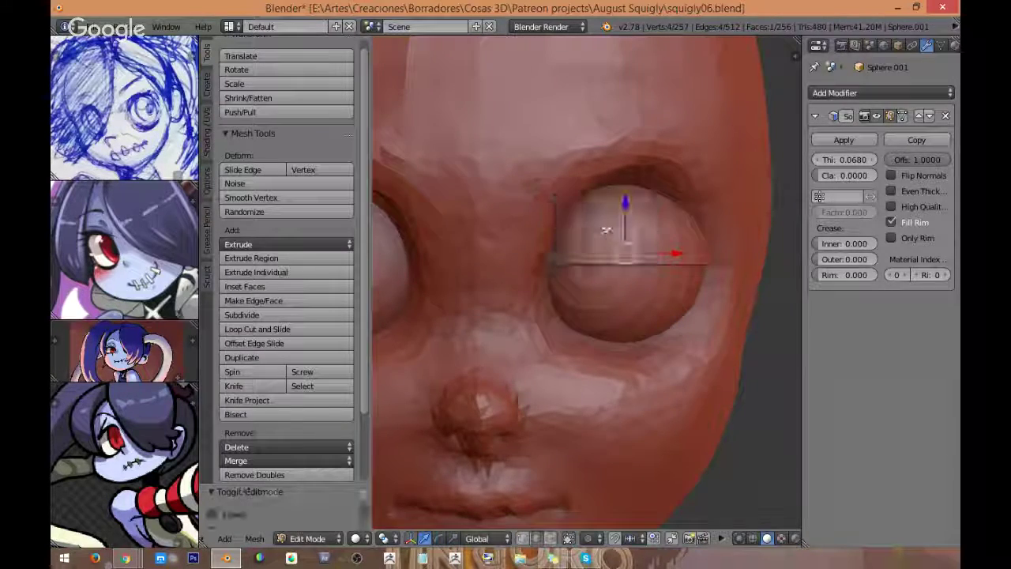
key("ctrl+Tab")
left_click(600, 229)
right_click(536, 251)
key("z")
right_click(538, 261)
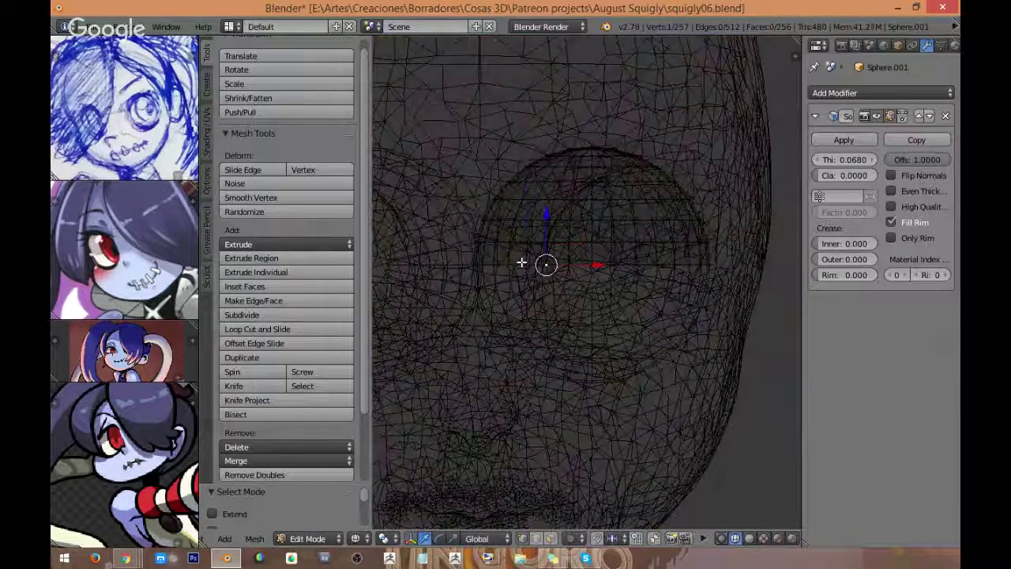
right_click(504, 262)
key("z")
key("z")
mouse_move(492, 248)
left_mouse_down("ctrl")
mouse_move(514, 289)
mouse_move(486, 261)
left_mouse_up("ctrl")
key("z")
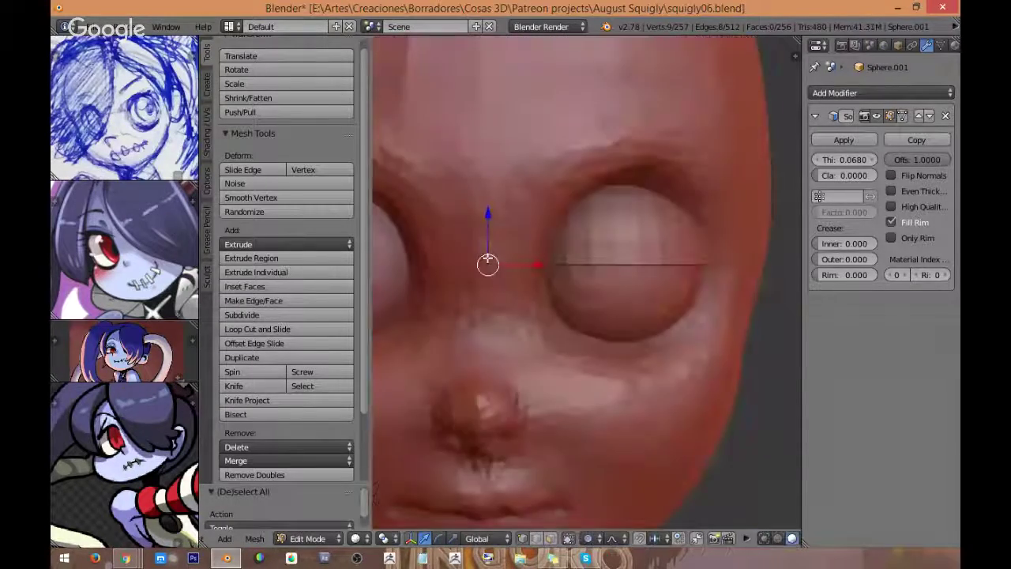
key("g")
scroll(493, 292, "up", 14)
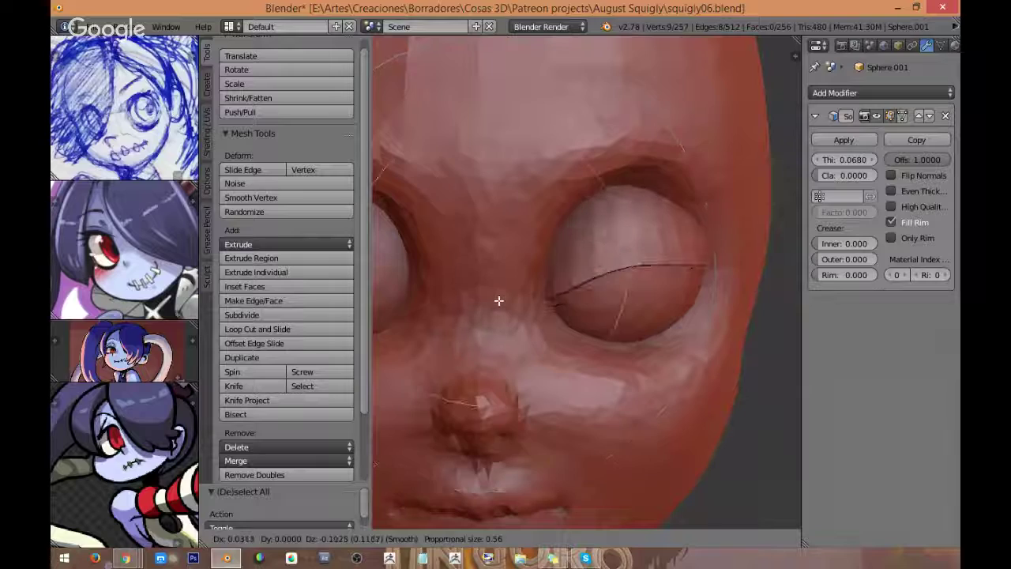
left_click(502, 338)
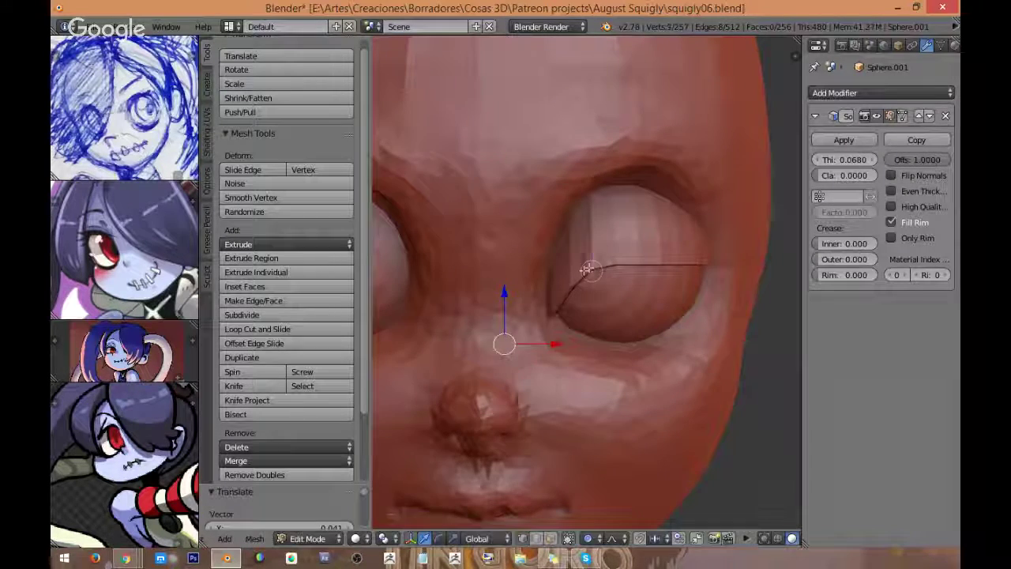
Step: Raise the middle of the eyelid rim into an arch over the eyeball with proportional editing
right_click(588, 269)
key("g")
left_click(587, 257)
right_click(632, 251)
key("g")
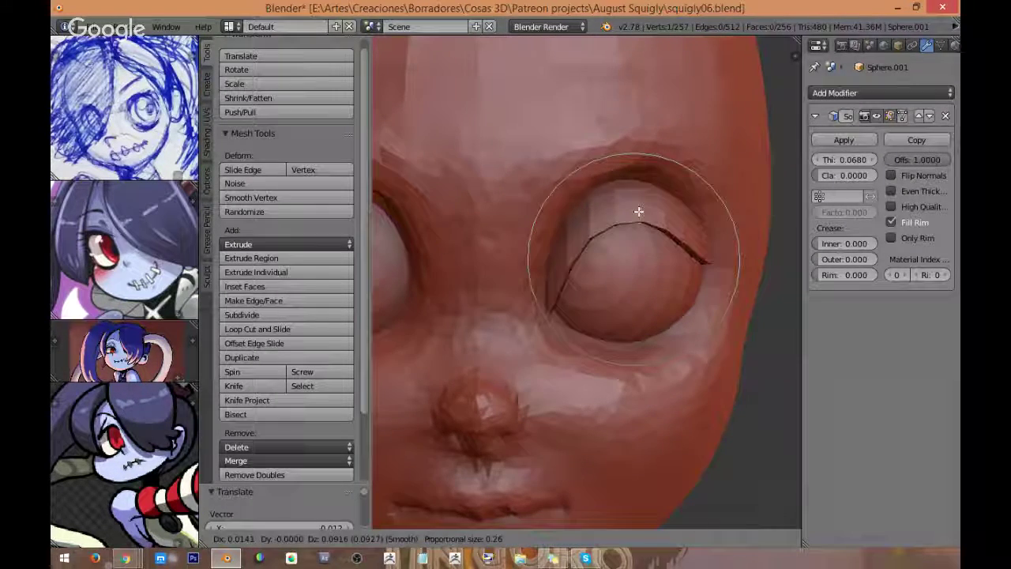
left_click(640, 192)
Step: Move the rim vertices on the nose side up and outward to round that half of the eyelid arch
right_click(595, 223)
key("g")
left_click(581, 217)
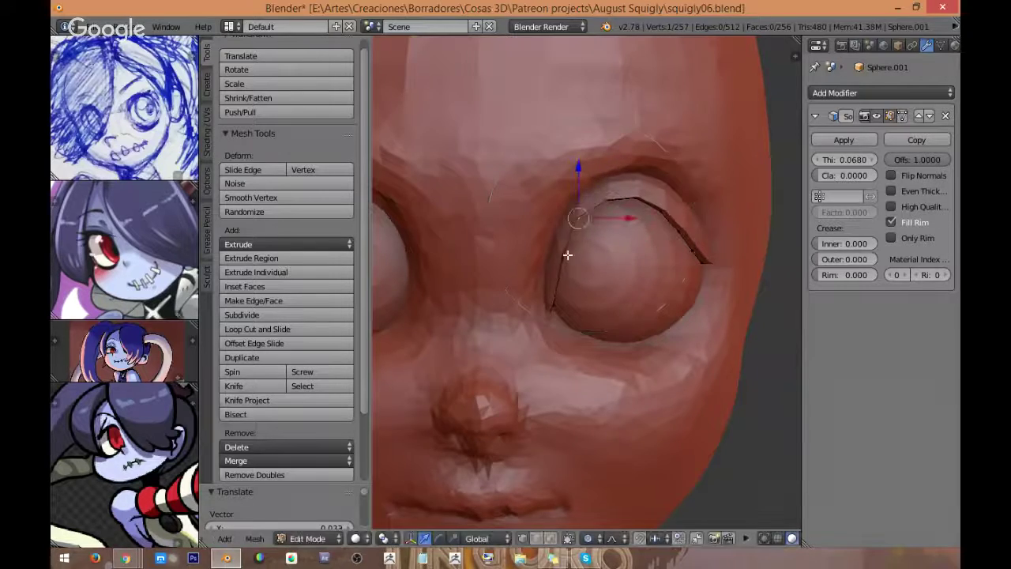
left_click(560, 259)
Step: Shift the rim's outer side slightly outward and lower the eyelid's outer corner
right_click(689, 230)
key("g")
left_click(695, 230)
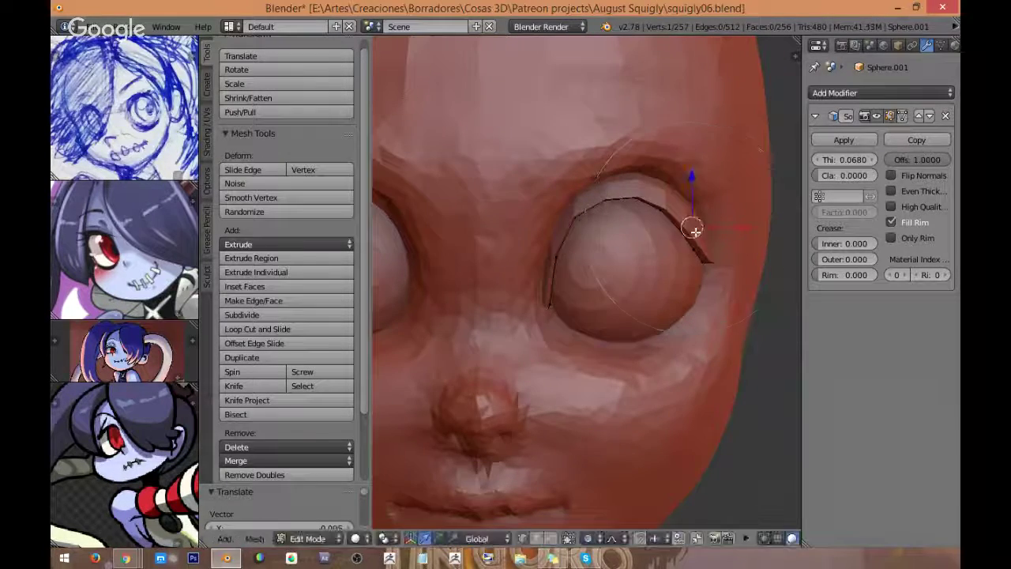
right_click(712, 258)
key("g")
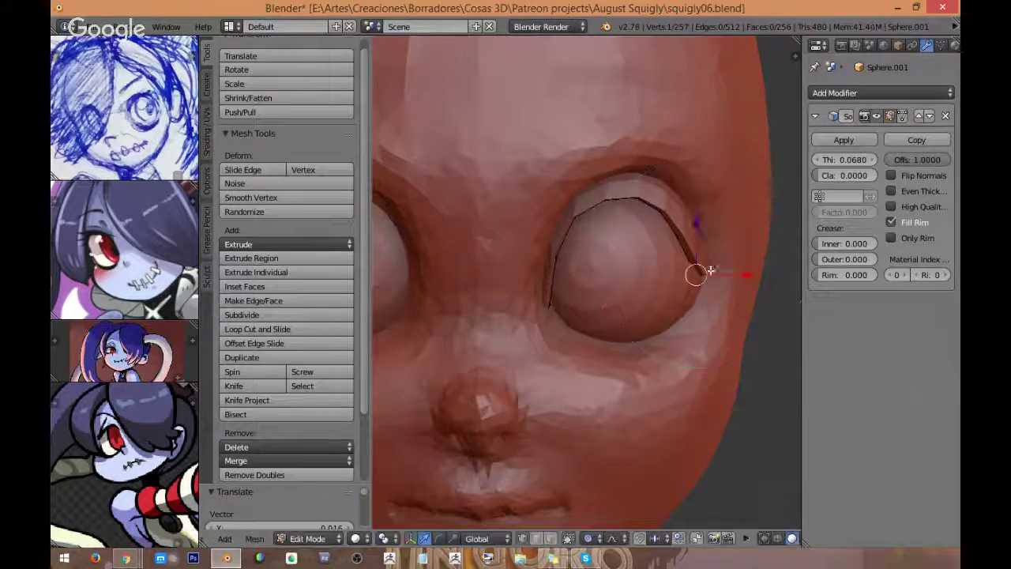
Step: Nudge the eyelid rim's nose side outward and raise a vertex in the upper part of the lid
right_click(556, 255)
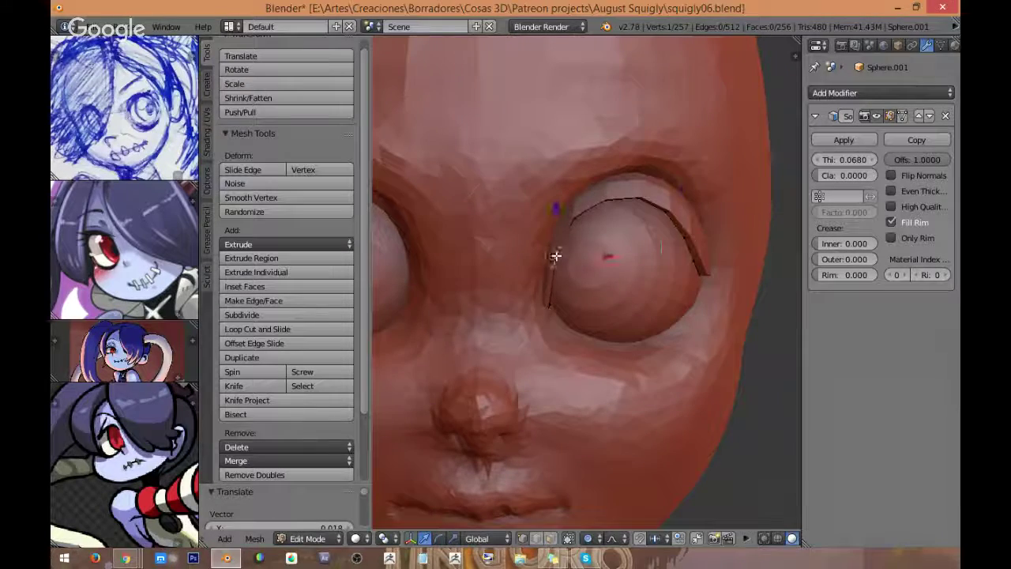
key("g")
left_click(553, 261)
right_click(601, 199)
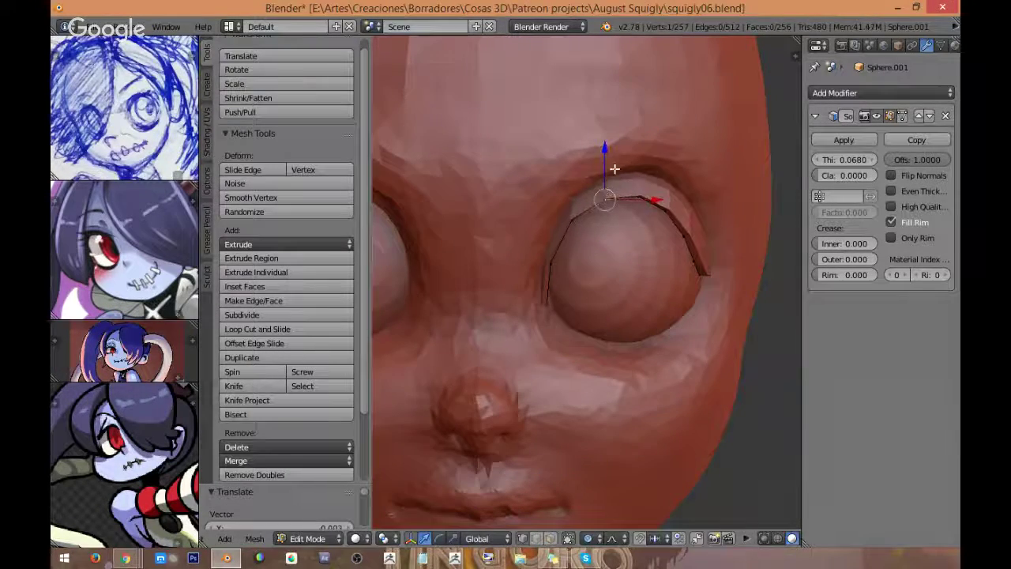
left_click(601, 169)
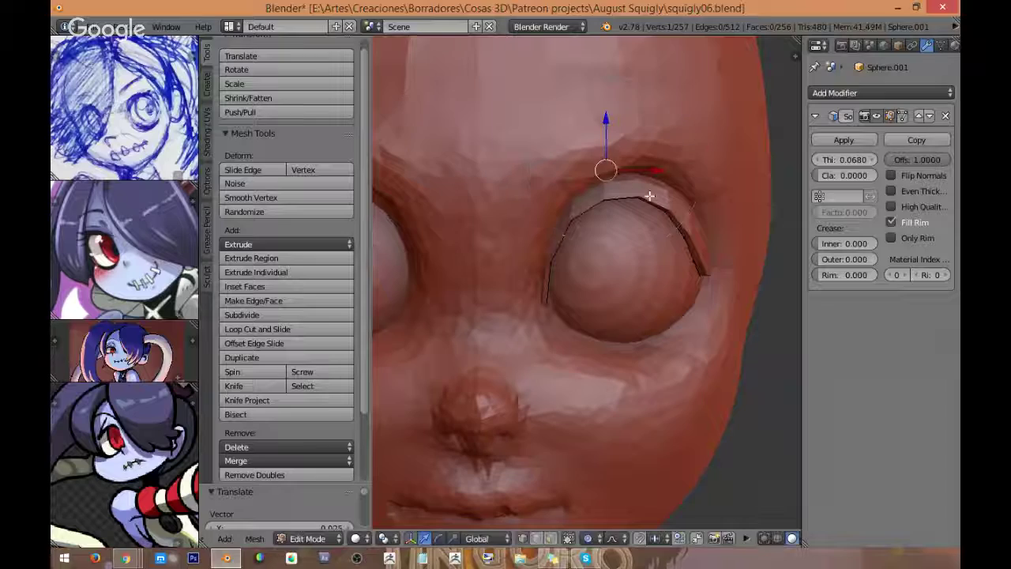
Step: Reposition the rim vertex on the upper outer part of the eyelid arch with proportional editing
right_click(662, 195)
key("g")
scroll(677, 208, "down", 4)
left_click(684, 211)
scroll(684, 210, "down", 2)
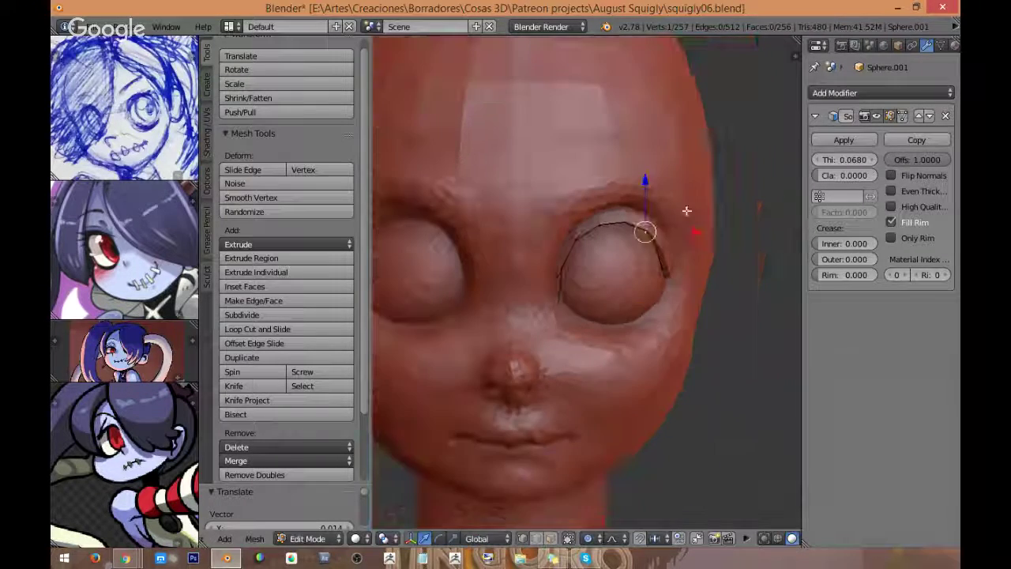
key("g")
left_click(664, 248)
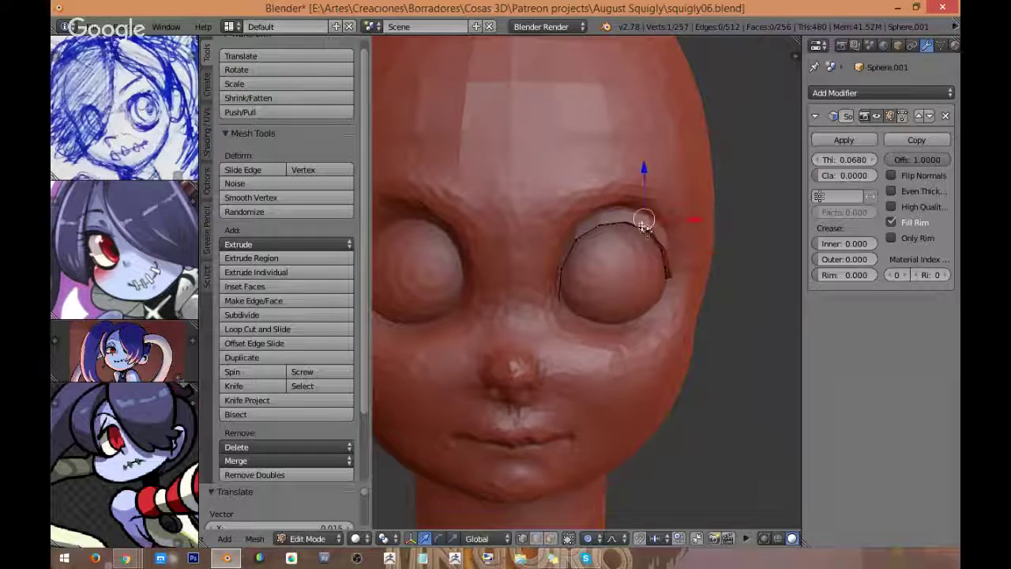
Step: Nudge the nose-side rim vertices of the eyelid so that edge follows the eyeball's curve
key("g")
key("g")
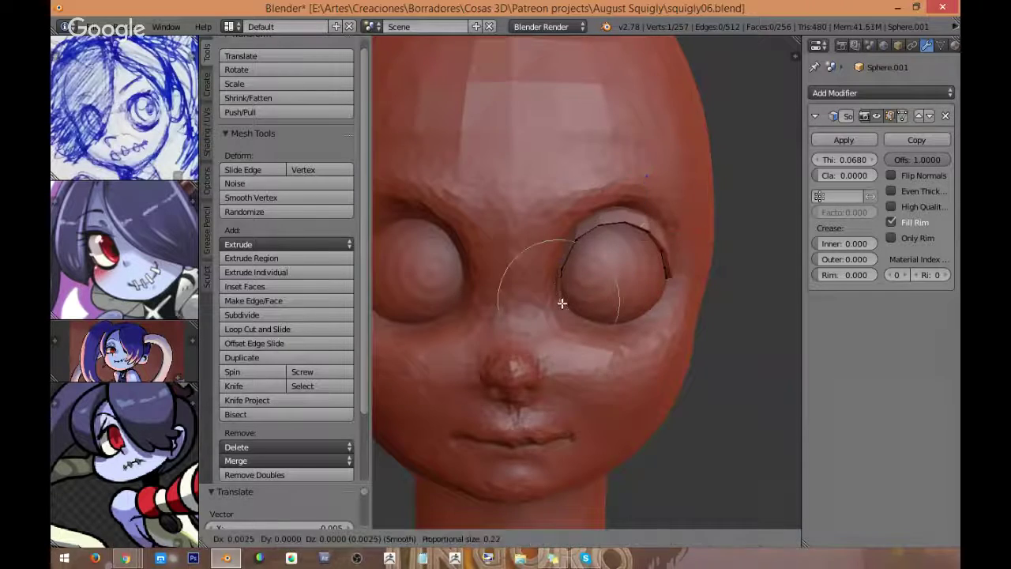
scroll(566, 304, "up", 6)
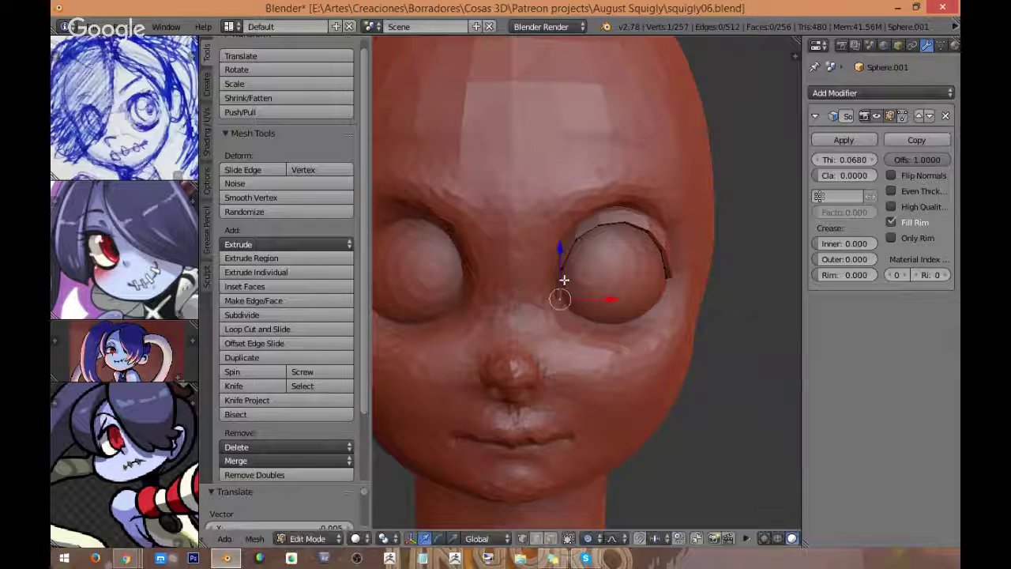
scroll(563, 280, "up", 5)
key("g")
left_click(549, 304)
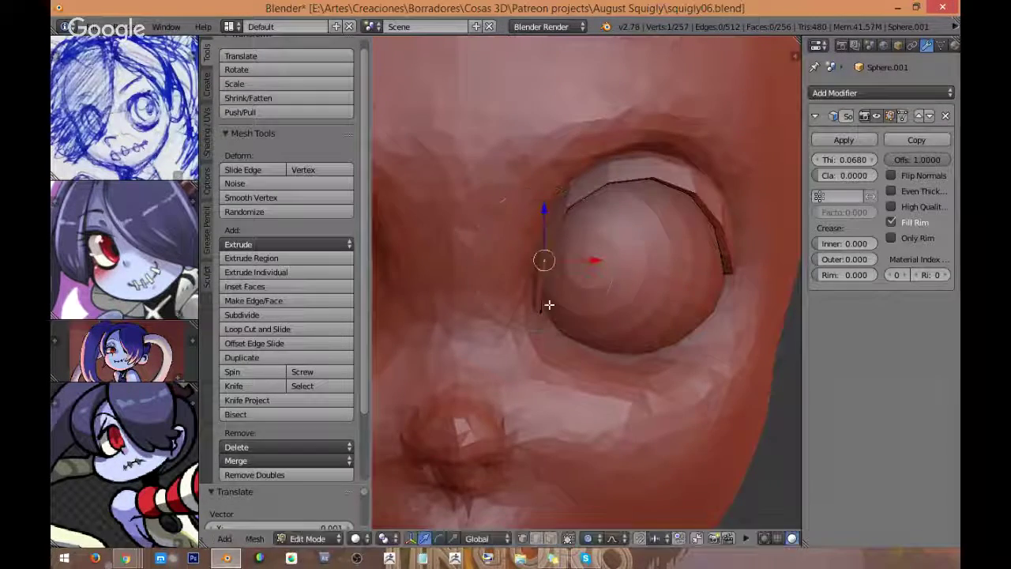
Step: Move the lowest nose-side rim vertex slightly up and toward the eyeball with a proportional size of 0.15
right_click(549, 311)
key("g")
right_click(542, 310)
right_click(540, 310)
key("g")
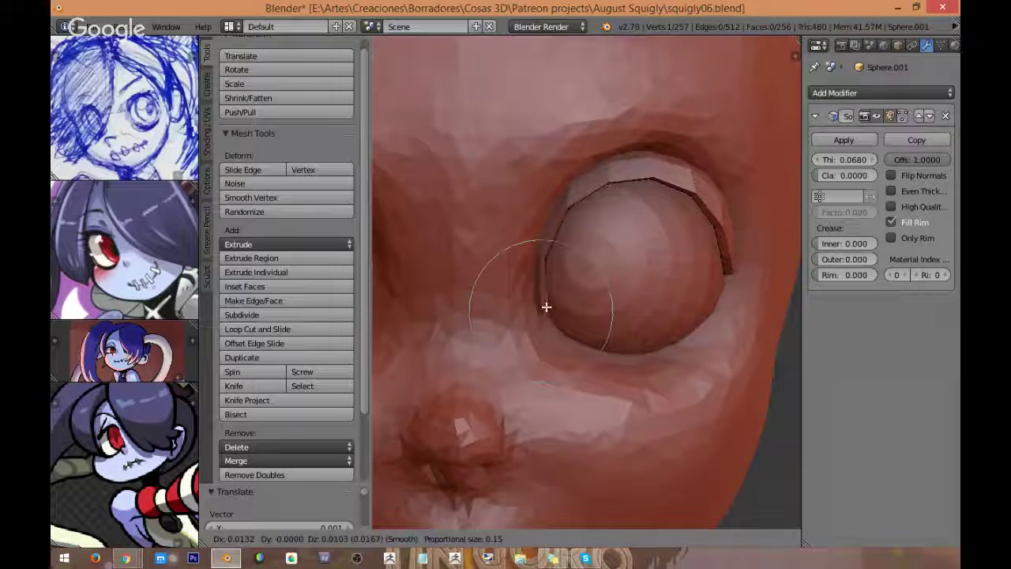
left_click(546, 306)
Step: Working from the side, push the upper front vertices of the eyelid rim back and down toward the eyeball
middle_click_drag(645, 285, 577, 252)
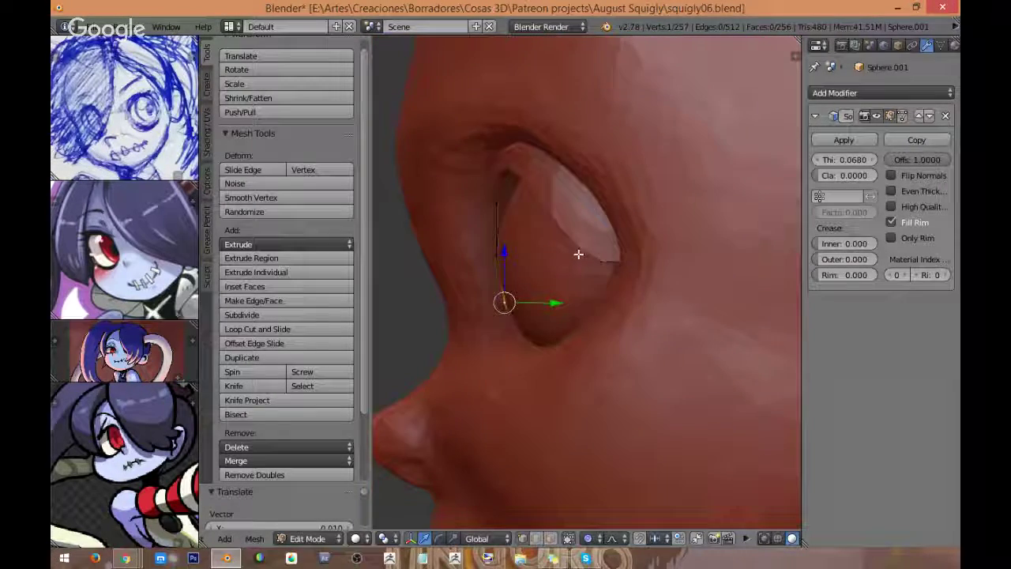
right_click(505, 178)
key("g")
left_click(521, 193)
middle_click_drag(524, 192, 513, 192)
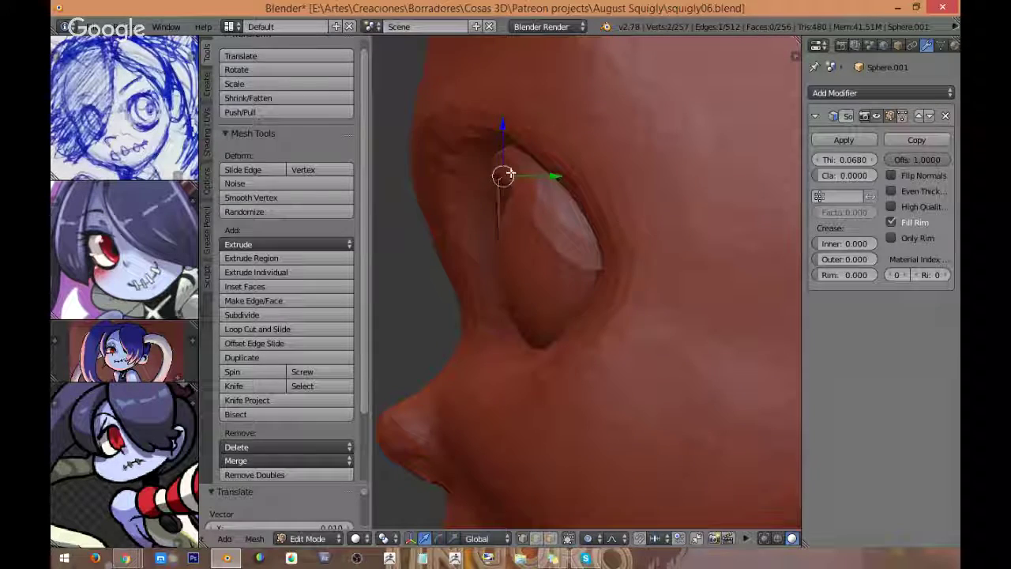
key("g")
scroll(523, 187, "down", 2)
left_click(524, 189)
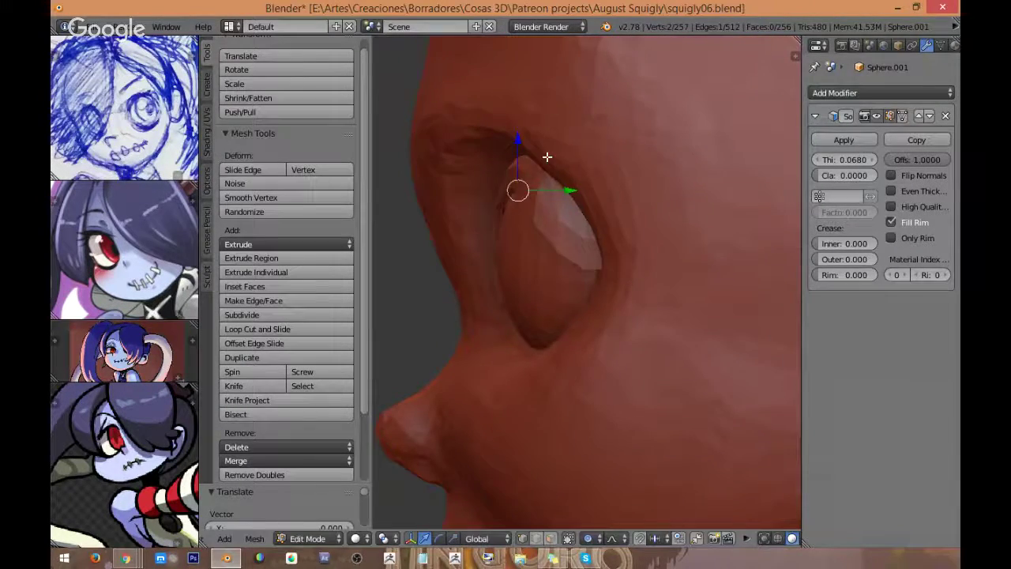
Step: Select a loop of vertices at the top of the eyelid and move it forward and up with proportional size 0.07
key("z")
right_click(547, 157)
key("z")
key("z")
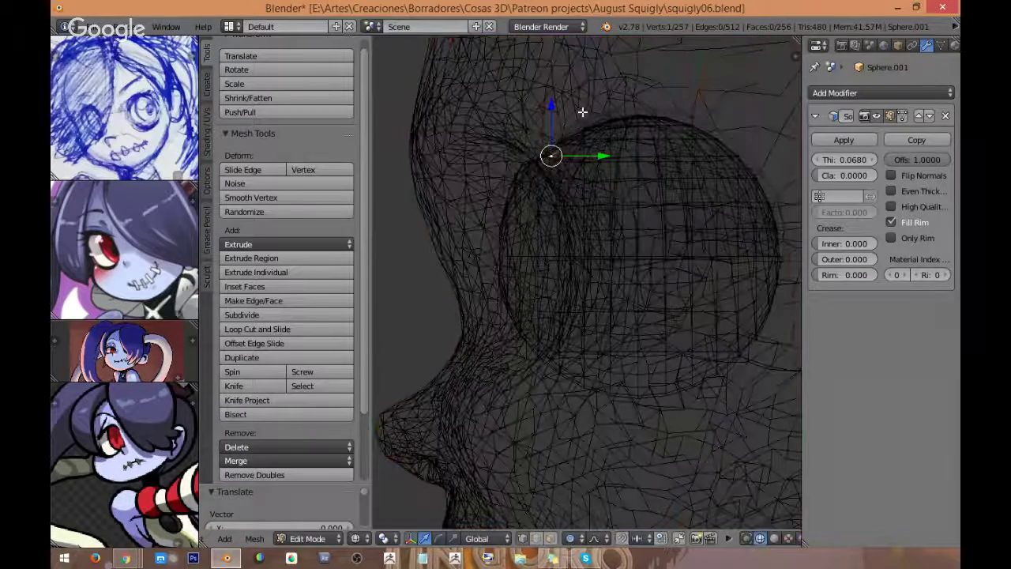
key("z")
key("g")
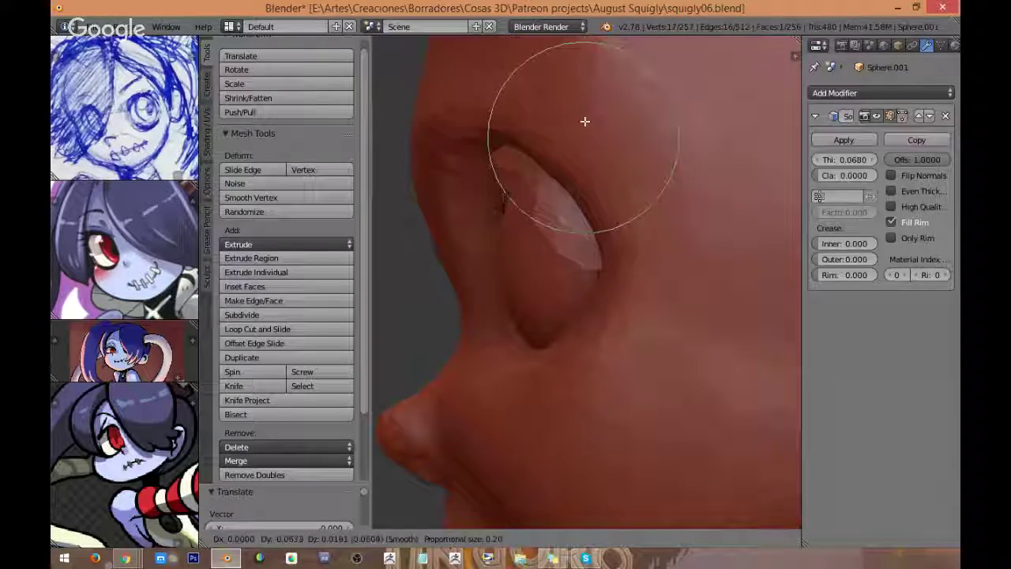
scroll(588, 121, "up", 2)
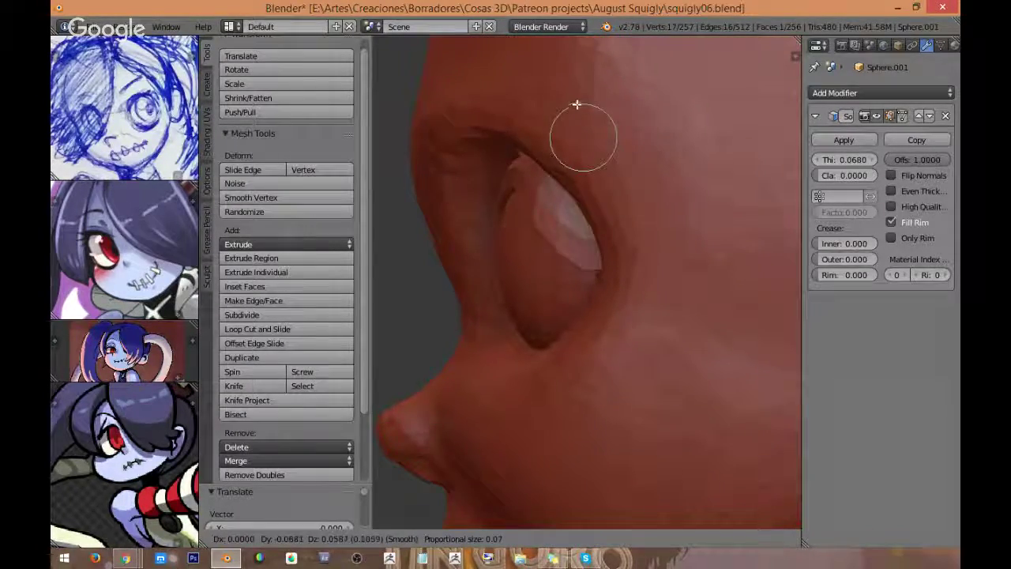
left_click(577, 104)
Step: Move a short run of vertices at the eyelid's top slightly forward and up with proportional editing
key("z")
right_click(542, 154)
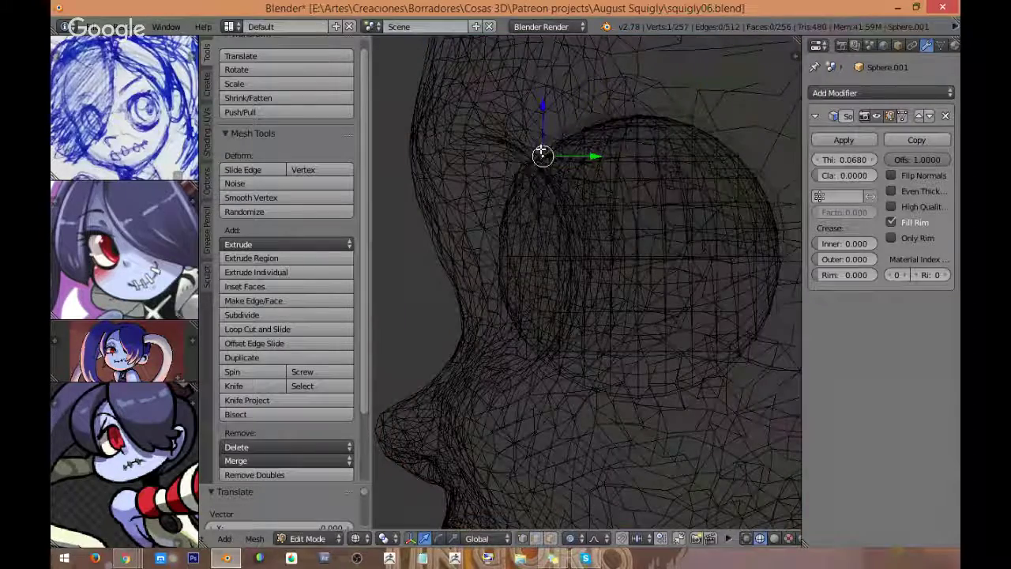
key("z")
key("z")
mouse_move(543, 154)
middle_mouse_down()
mouse_move(544, 171)
mouse_move(546, 158)
middle_mouse_up()
key("z")
key("g")
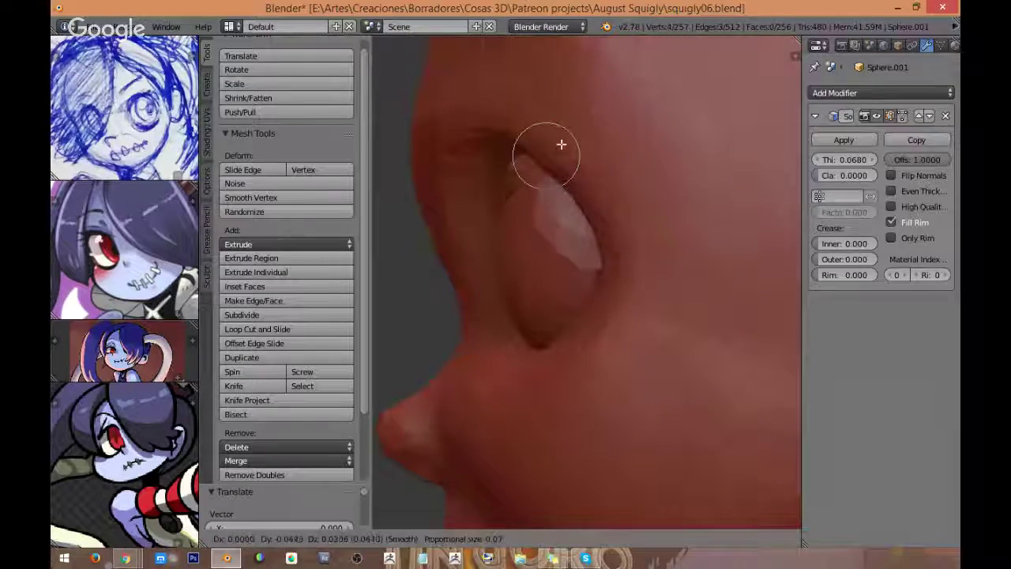
left_click(556, 136)
Step: Working from below, adjust the edge on the eyelid's upper outer rim to follow the eyeball more closely
middle_click_drag(555, 135, 629, 215)
key("z")
key("z")
left_click_drag(634, 214, 664, 208)
middle_click_drag(664, 208, 692, 197)
right_click(698, 223, "shift")
key("g")
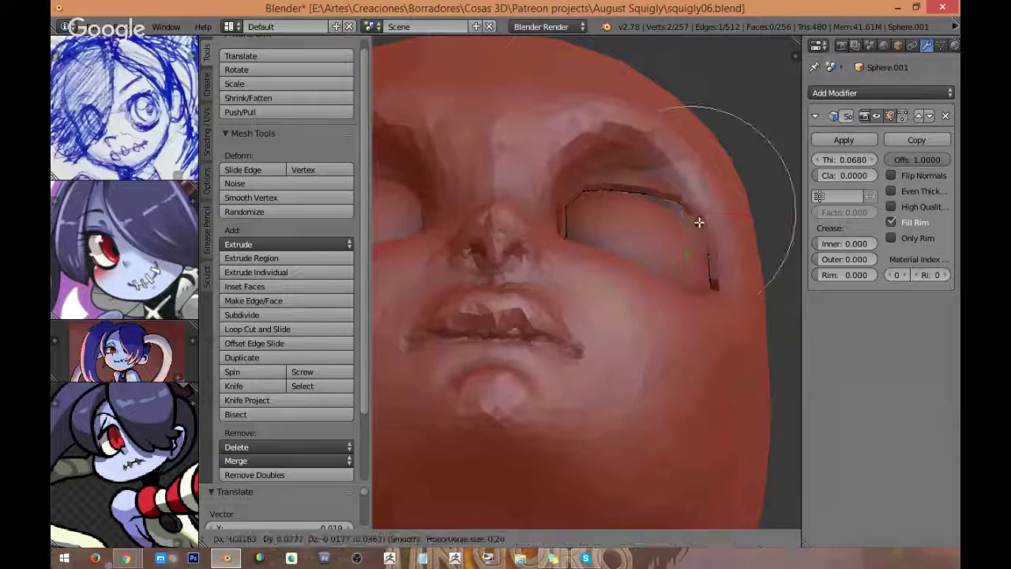
scroll(693, 224, "up", 6)
left_click(693, 224)
middle_click_drag(693, 224, 649, 256)
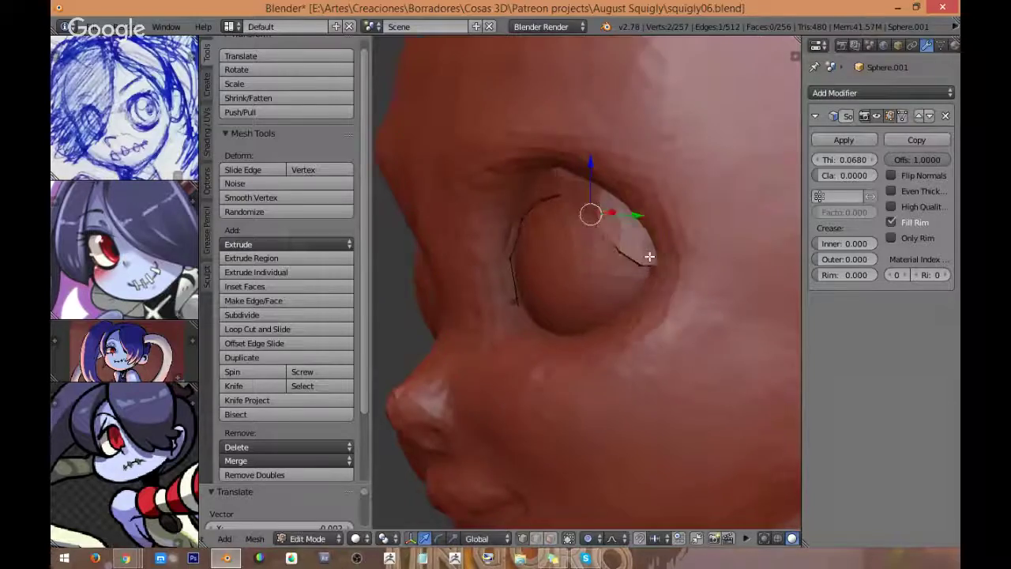
Step: Select the seven vertices along the eyelid's outer end and lower them in front view with a proportional size of 0.15
key("z")
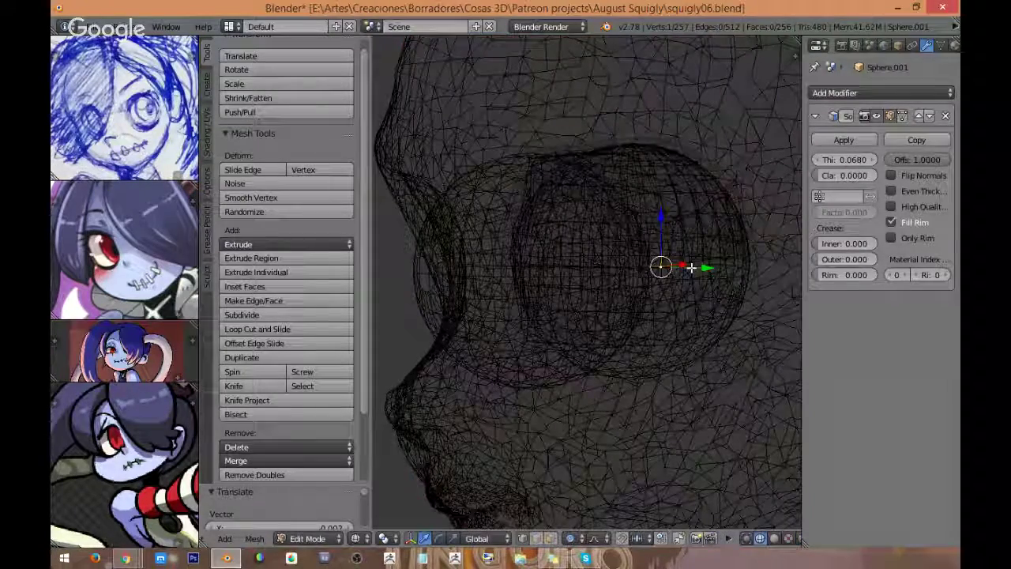
key("a")
mouse_move(785, 265)
left_mouse_down("ctrl")
mouse_move(654, 272)
mouse_move(710, 309)
left_mouse_up("ctrl")
left_click_drag(758, 254, 738, 308, "ctrl")
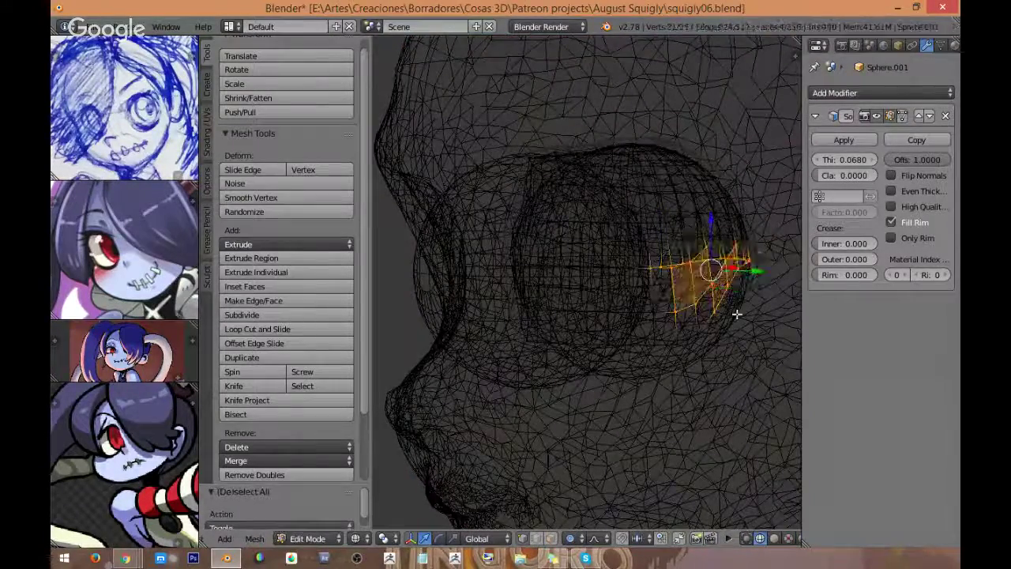
mouse_move(737, 314)
middle_mouse_down()
mouse_move(638, 286)
mouse_move(699, 305)
mouse_move(717, 256)
middle_mouse_up()
key("a")
mouse_move(725, 247)
left_mouse_down("ctrl")
mouse_move(699, 255)
mouse_move(717, 300)
left_mouse_up("ctrl")
key("z")
middle_click_drag(720, 307, 730, 291)
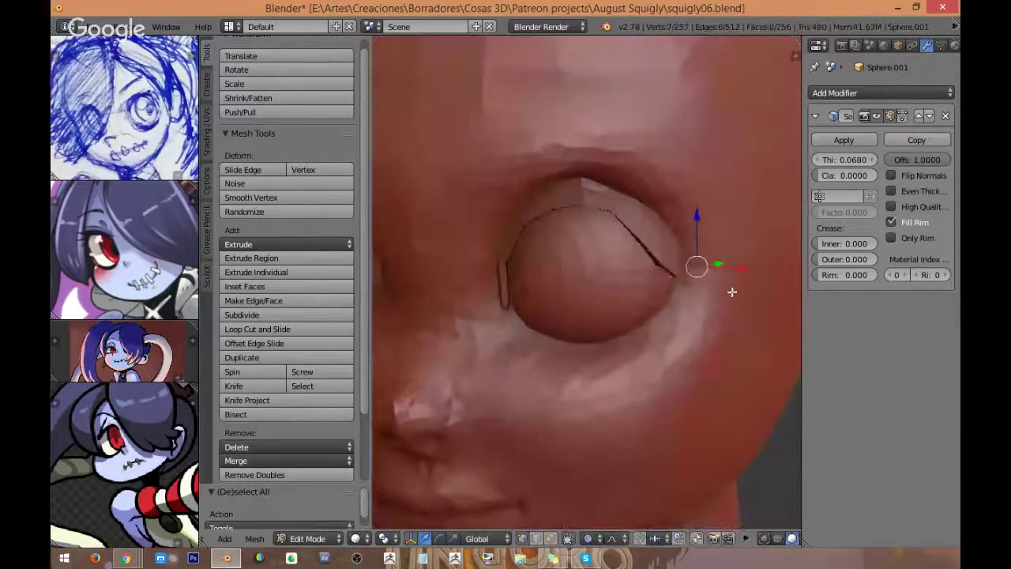
key("KP_1")
key("g")
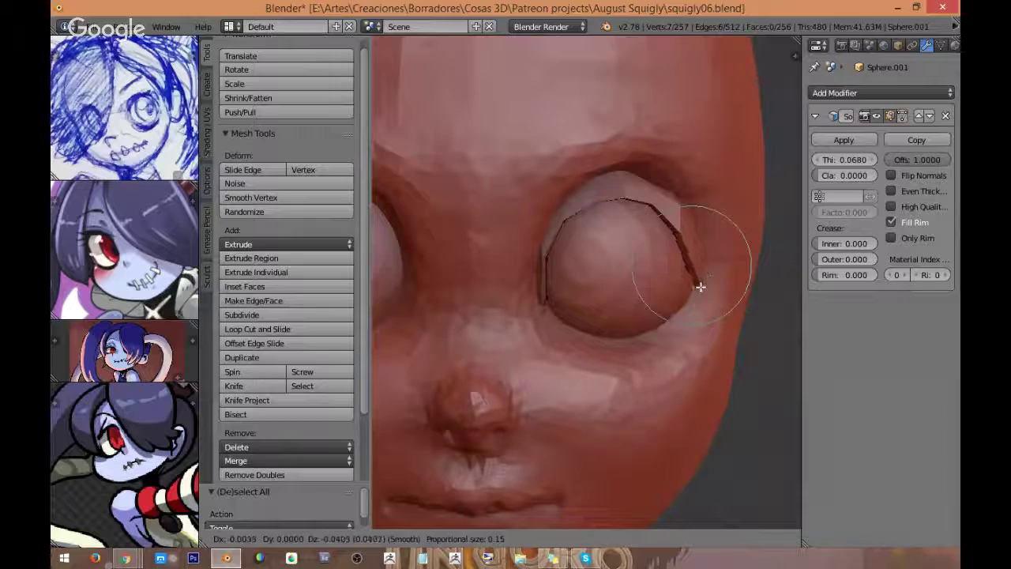
left_click(700, 287)
Step: Raise the rim vertex above the eyelid's outer corner slightly outward with a wider proportional influence
right_click(674, 229)
key("g")
scroll(679, 216, "down", 5)
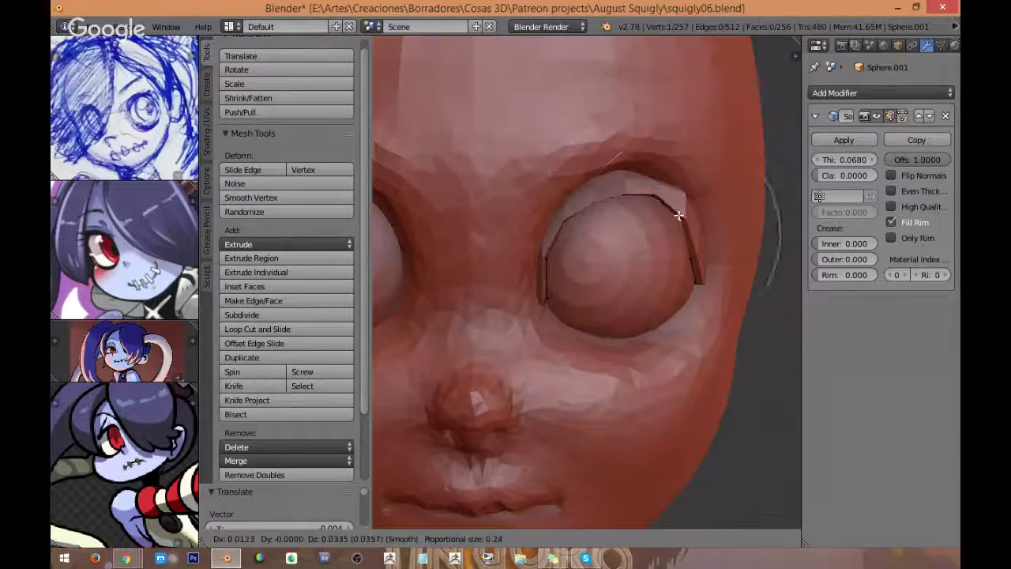
left_click(679, 216)
Step: Select the edge row at the eyelid's outer end and raise it with proportional editing
key("a")
key("z")
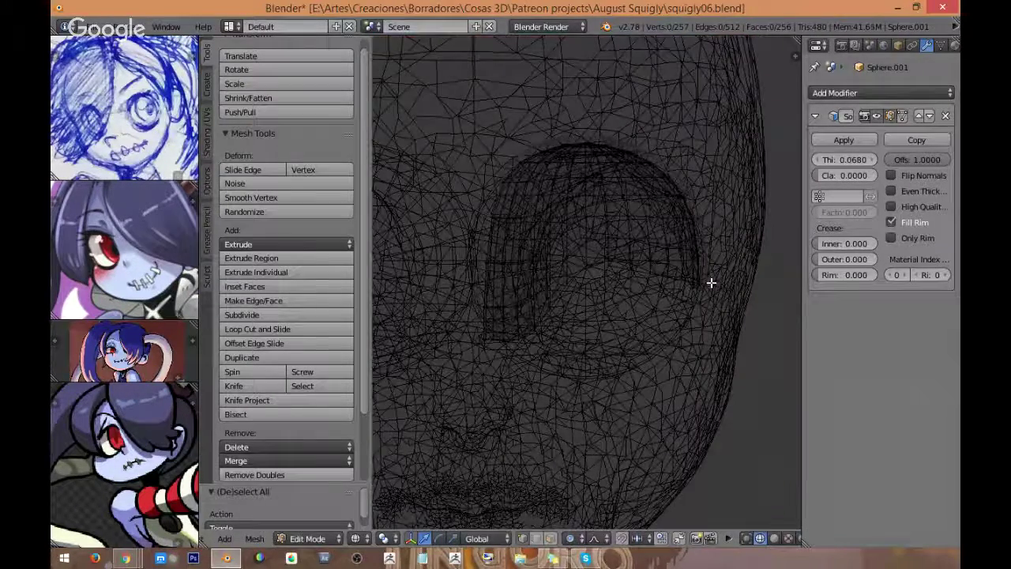
right_click(710, 284, "alt")
key("z")
key("g")
scroll(714, 259, "up", 2)
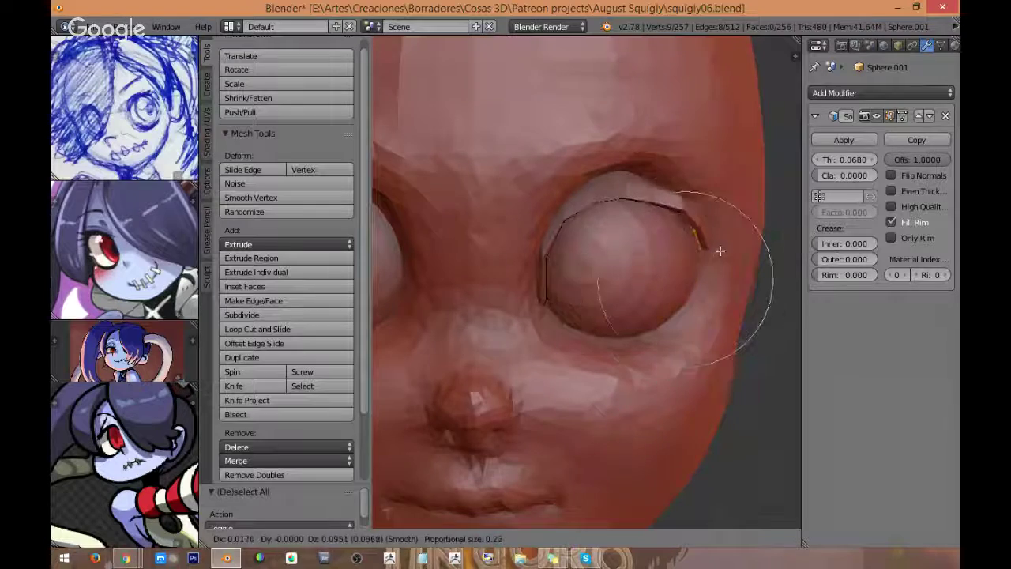
left_click(708, 267)
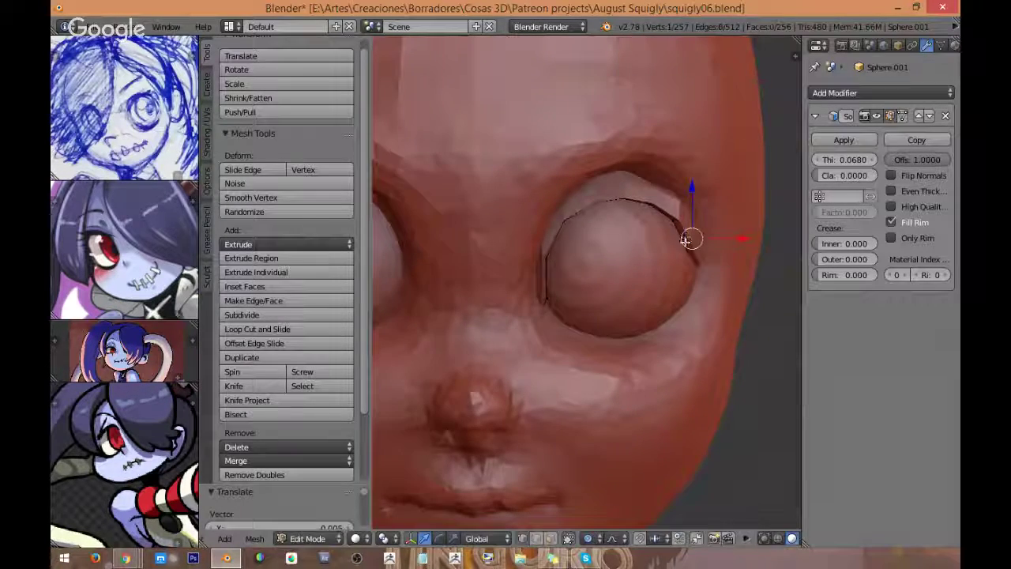
Step: Pull the two rim vertices above the outer corner inward to tighten that side of the arch
key("g")
left_click(684, 241)
right_click(677, 222)
key("g")
left_click(669, 223)
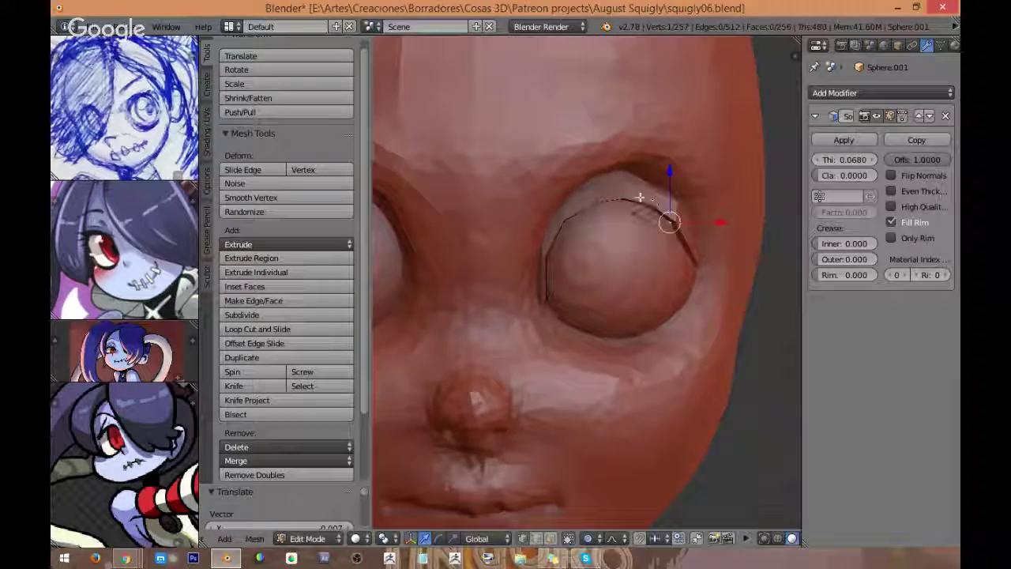
Step: Nudge the rim vertex beside the top of the eyelid arch slightly to smooth the curve
right_click(641, 193)
scroll(628, 212, "down", 5)
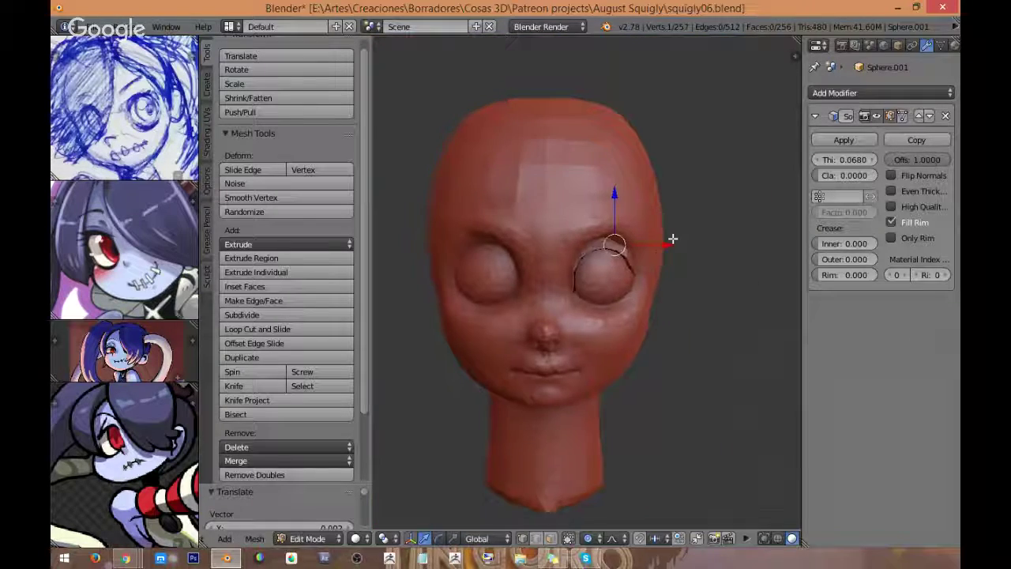
scroll(672, 235, "up", 4)
key("Tab")
key("Tab")
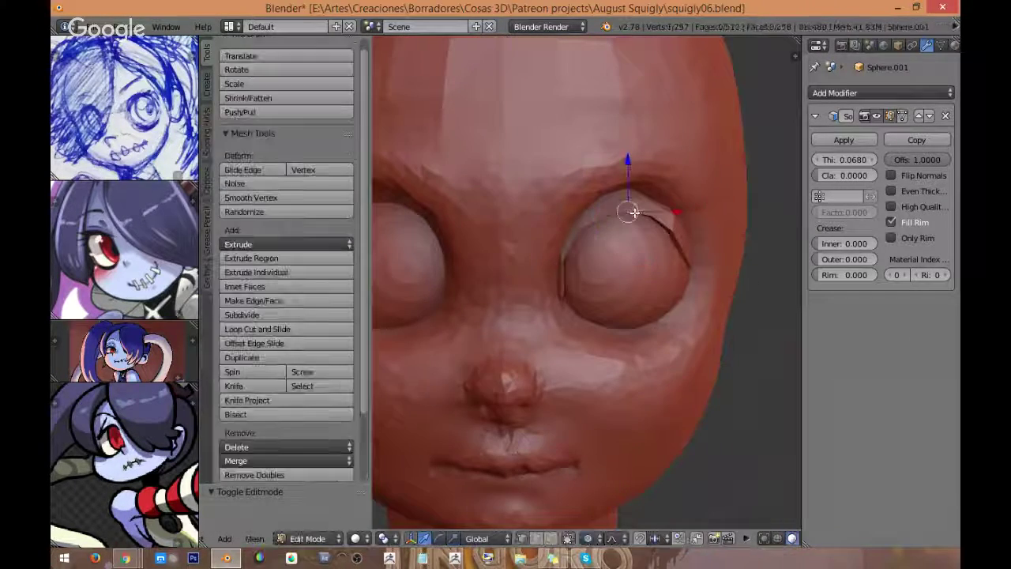
key("g")
left_click(637, 209)
Step: Set the eyelid's Solidify thickness to 0.1750 and offset to -0.0118 in Object Mode
middle_click_drag(636, 208, 514, 235)
scroll(501, 282, "up", 3)
key("Tab")
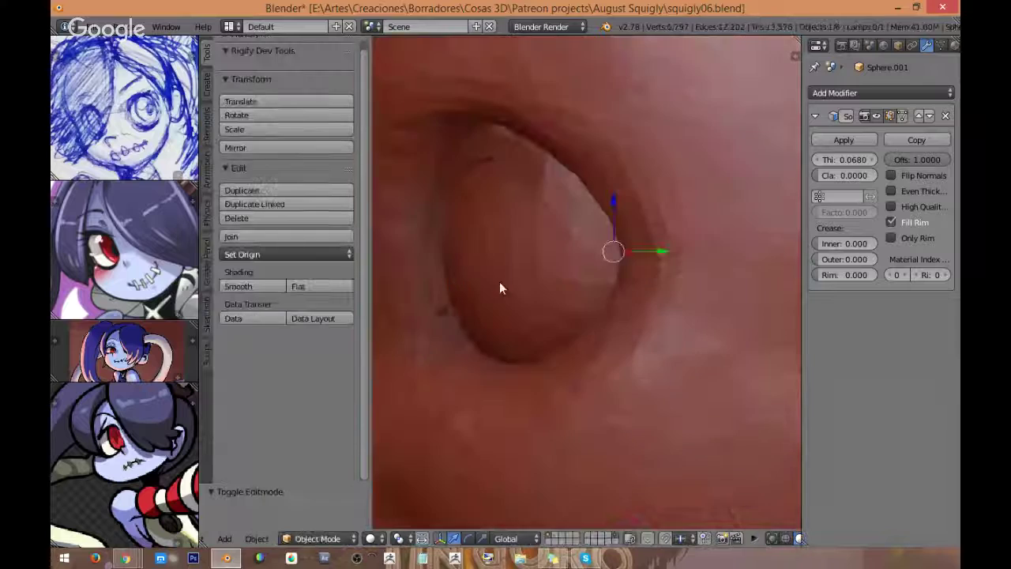
middle_click_drag(499, 283, 523, 240)
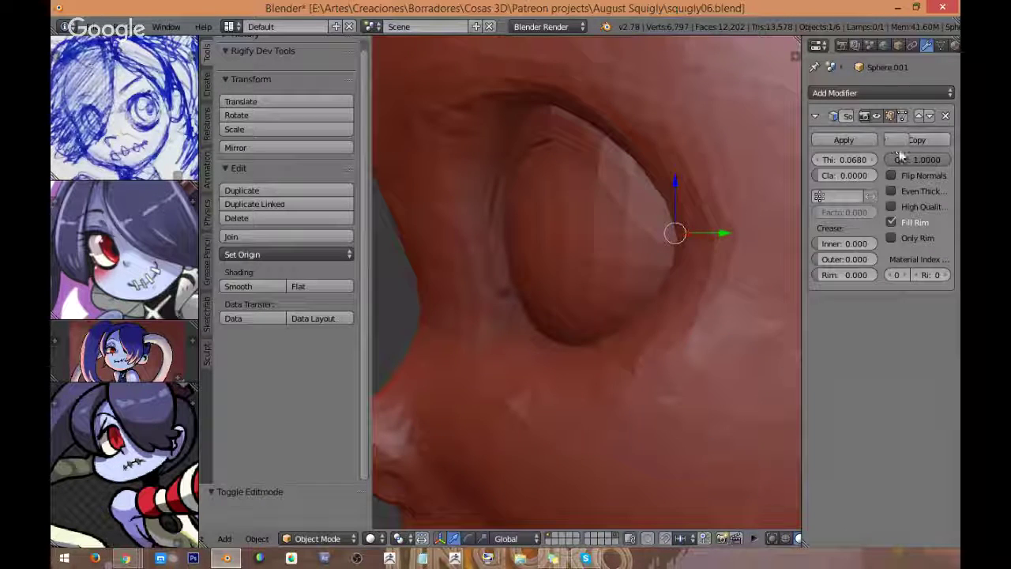
mouse_move(905, 158)
left_mouse_down()
mouse_move(856, 158)
mouse_move(905, 159)
left_mouse_up()
scroll(598, 233, "down", 4)
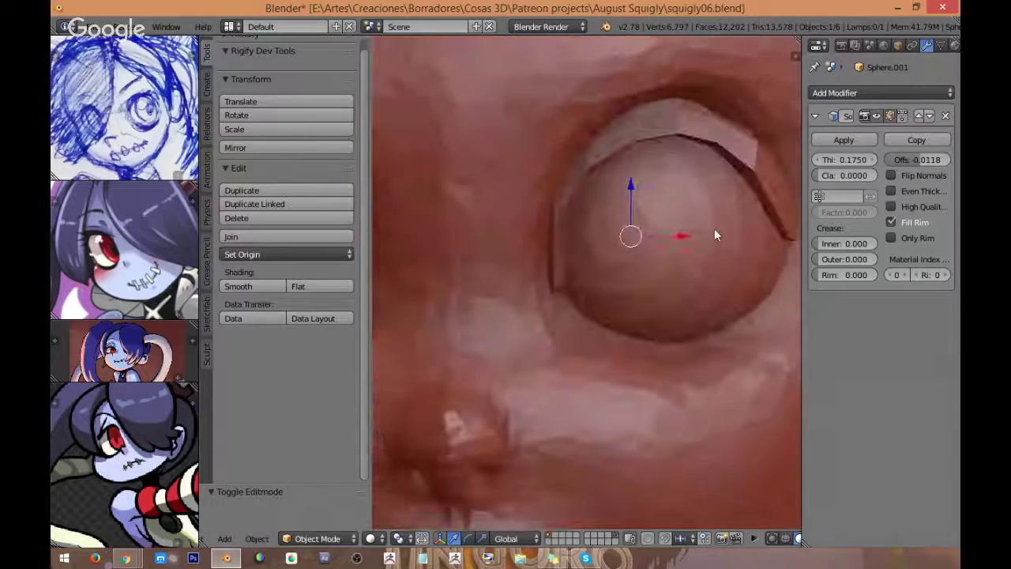
Step: Check the thickened eyelid against the whole head and save squigly06.blend
mouse_move(713, 232)
middle_mouse_down()
mouse_move(661, 229)
mouse_move(695, 228)
middle_mouse_up()
scroll(585, 233, "up", 5)
scroll(670, 232, "down", 5)
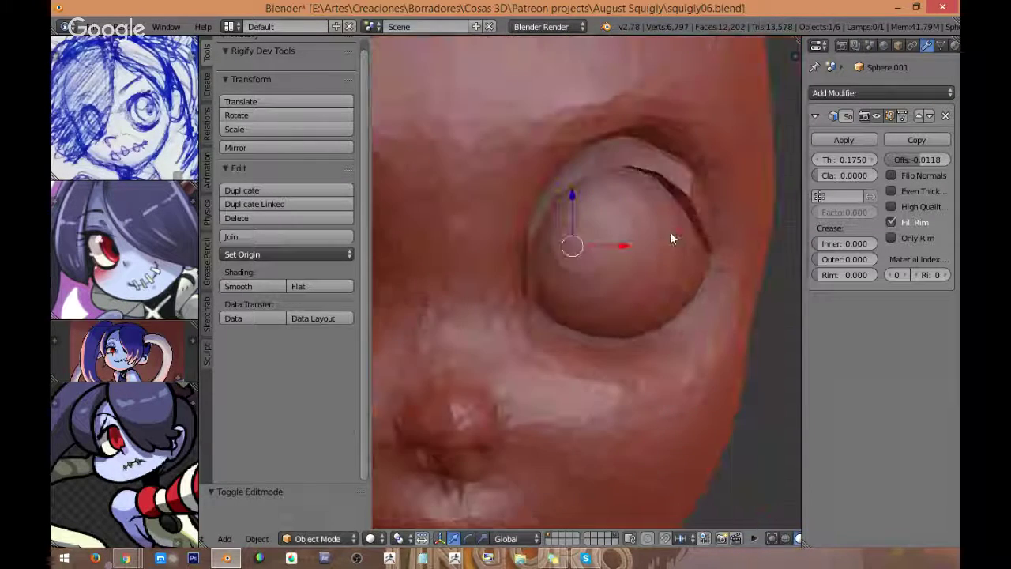
scroll(679, 241, "down", 3)
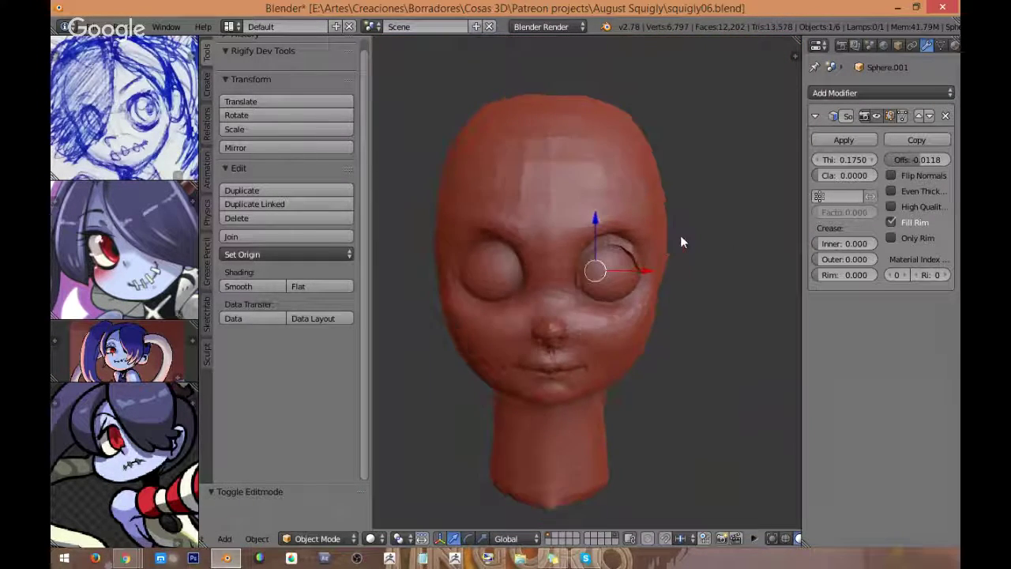
left_click(90, 27)
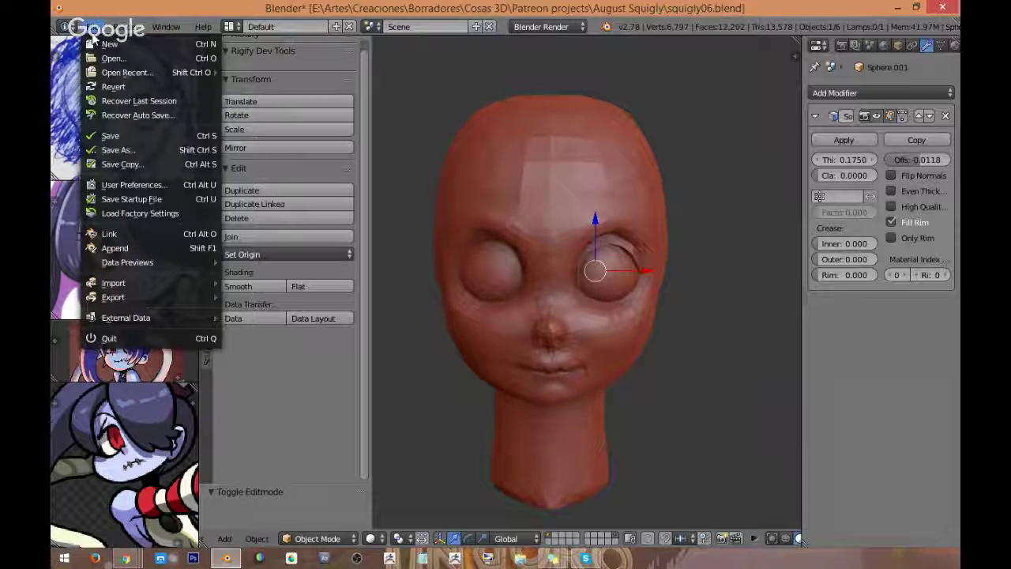
left_click(110, 136)
Step: Examine the thickened eyelid up close against the eyeball and head in wireframe and solid shading
scroll(623, 234, "up", 3)
middle_click_drag(624, 234, 625, 200)
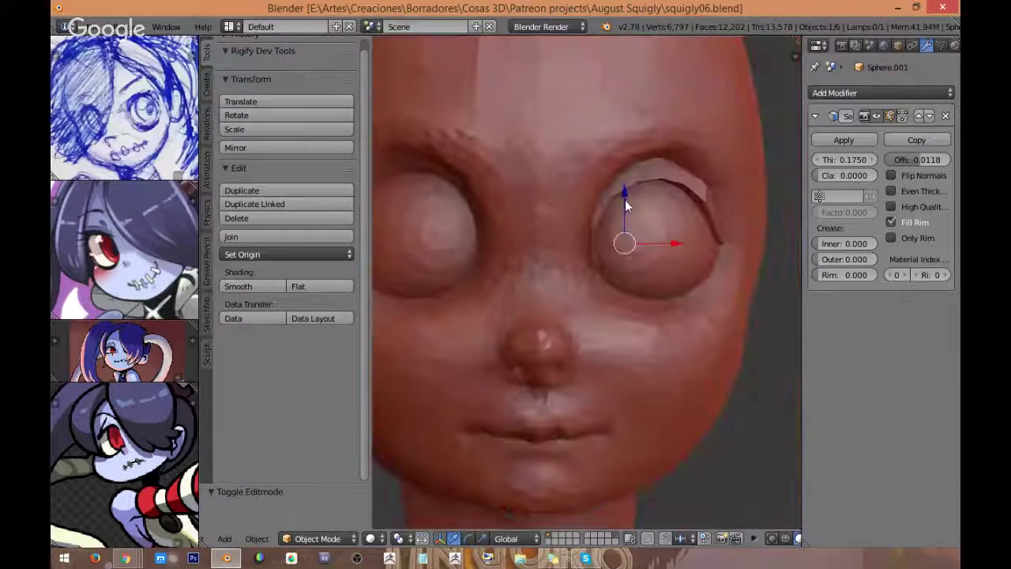
key("z")
right_click(703, 195)
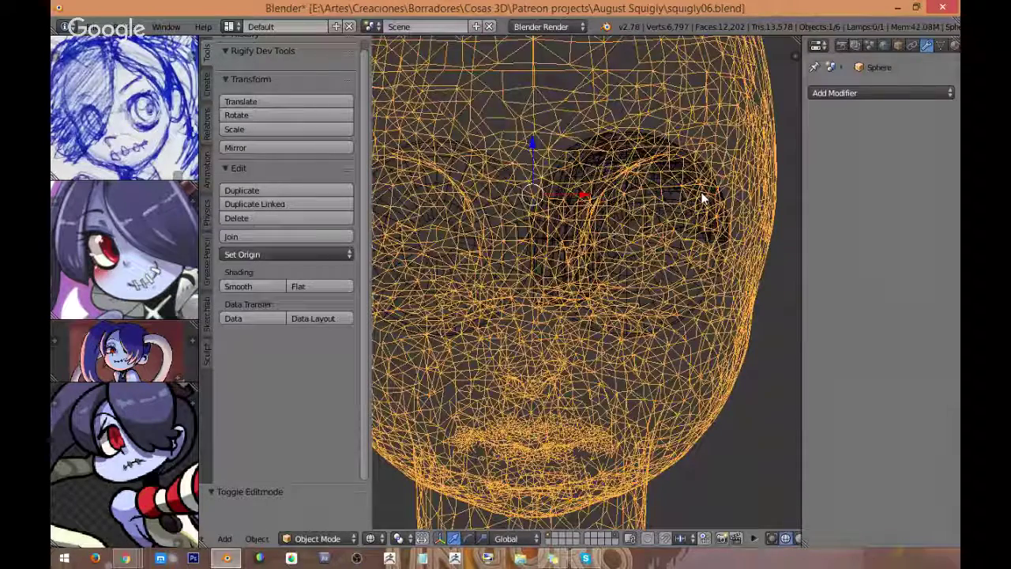
right_click(719, 189)
key("z")
key("z")
key("z")
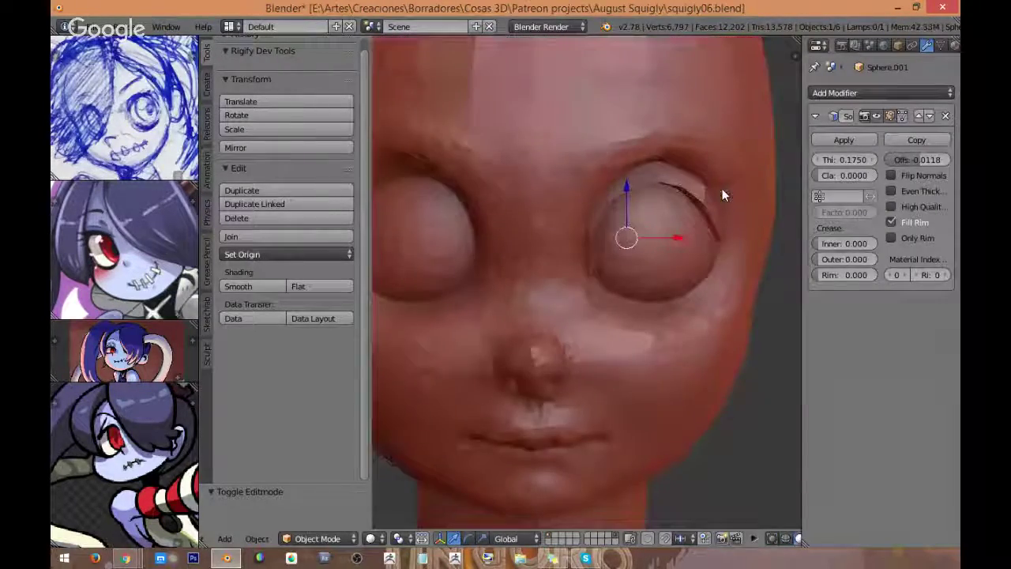
Step: Try to merge the thickened eyelid and the head into one mesh with a Boolean Union
right_click(631, 418)
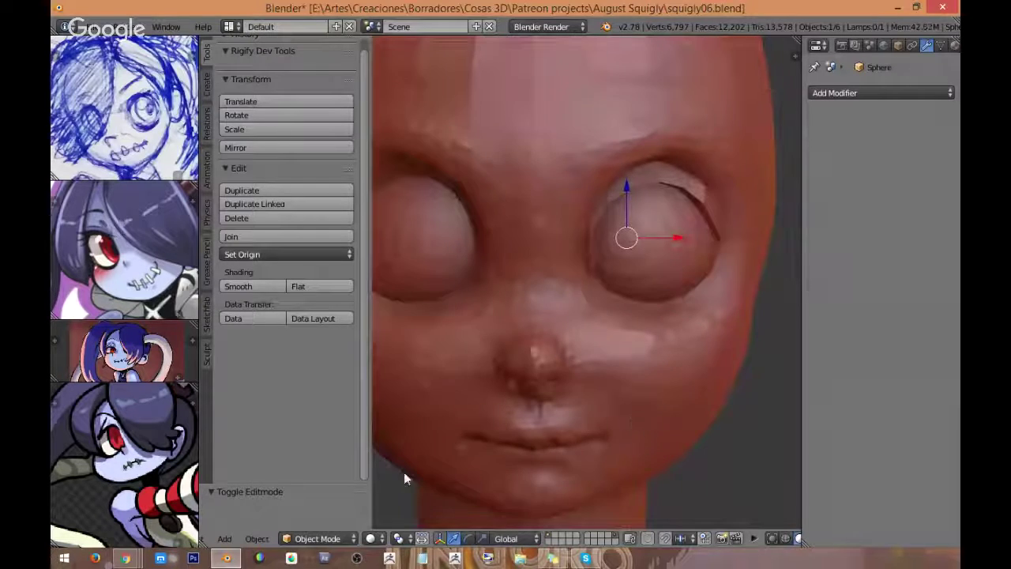
scroll(561, 384, "down", 4)
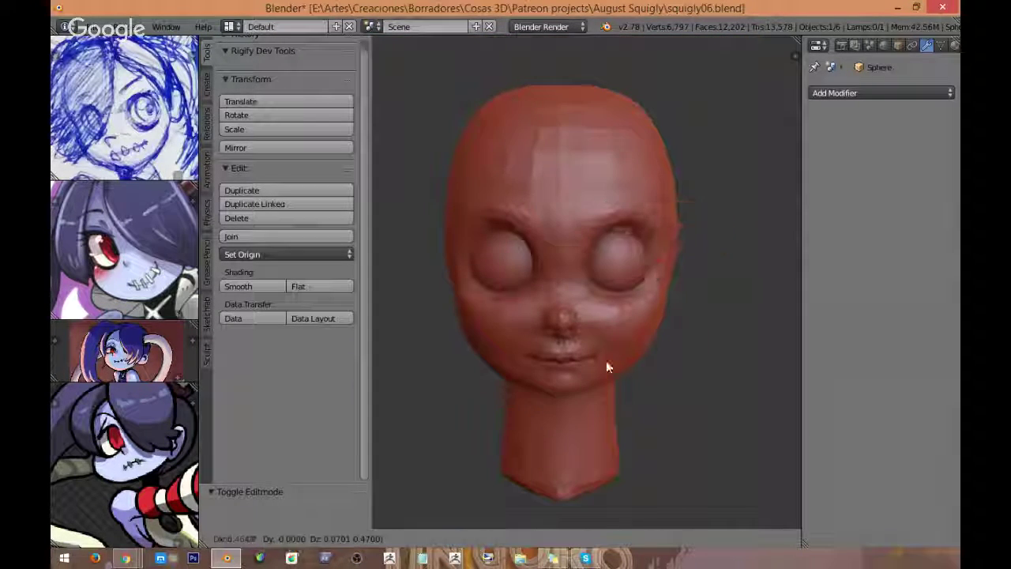
right_click(638, 336, "shift")
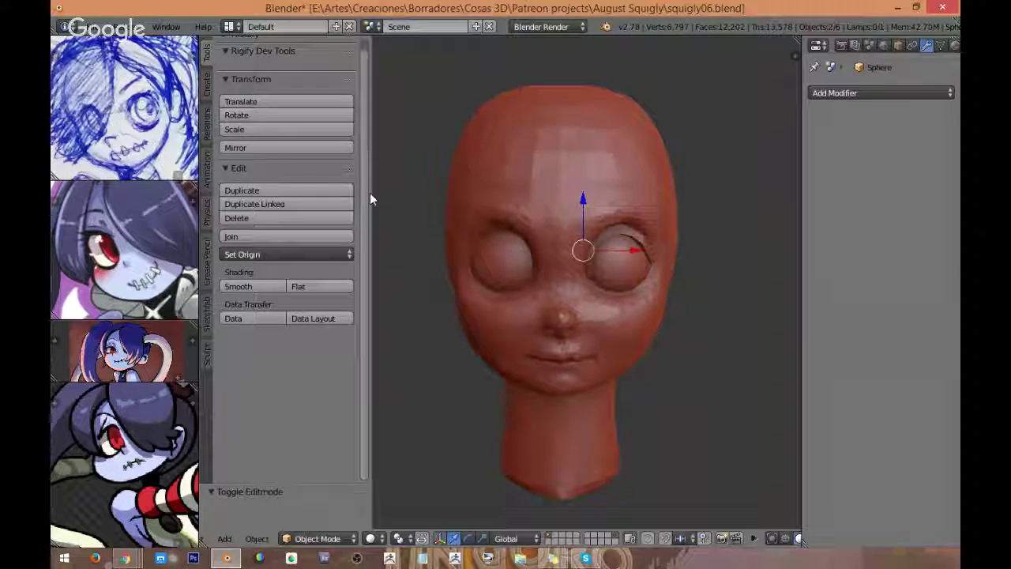
left_click(208, 353)
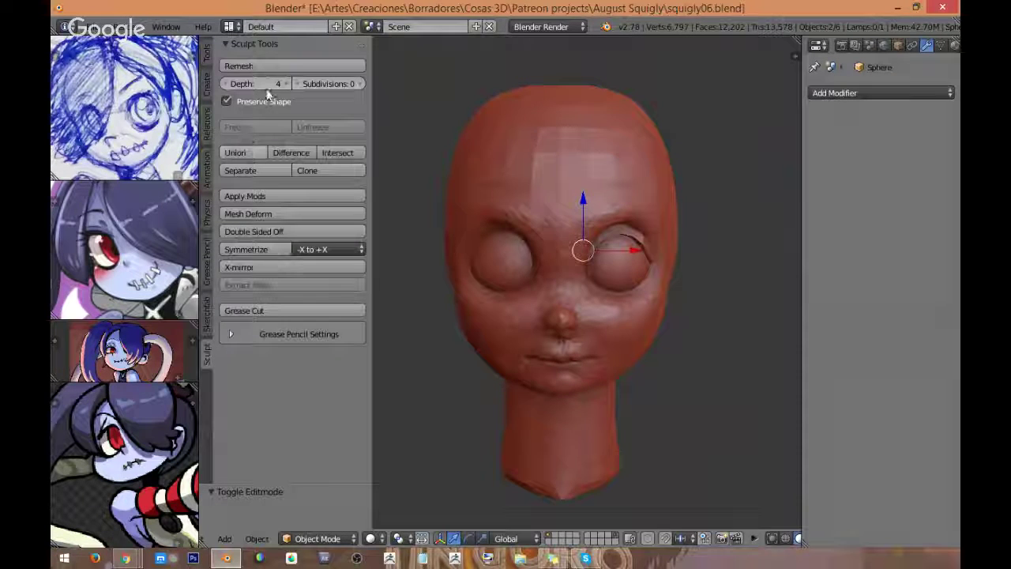
left_click(251, 150)
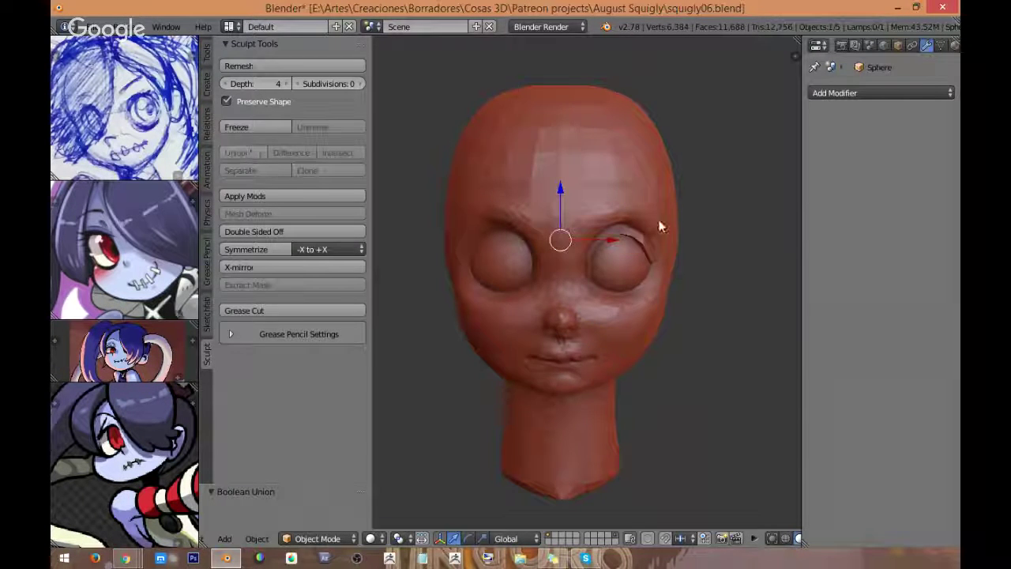
Step: Check the merged eyelid from the front, the side and inside the head, and undo the Boolean Union
scroll(675, 233, "up", 3)
middle_click_drag(687, 238, 576, 228)
scroll(605, 226, "up", 2)
scroll(607, 227, "down", 5)
scroll(545, 229, "up", 3)
scroll(524, 276, "up", 3)
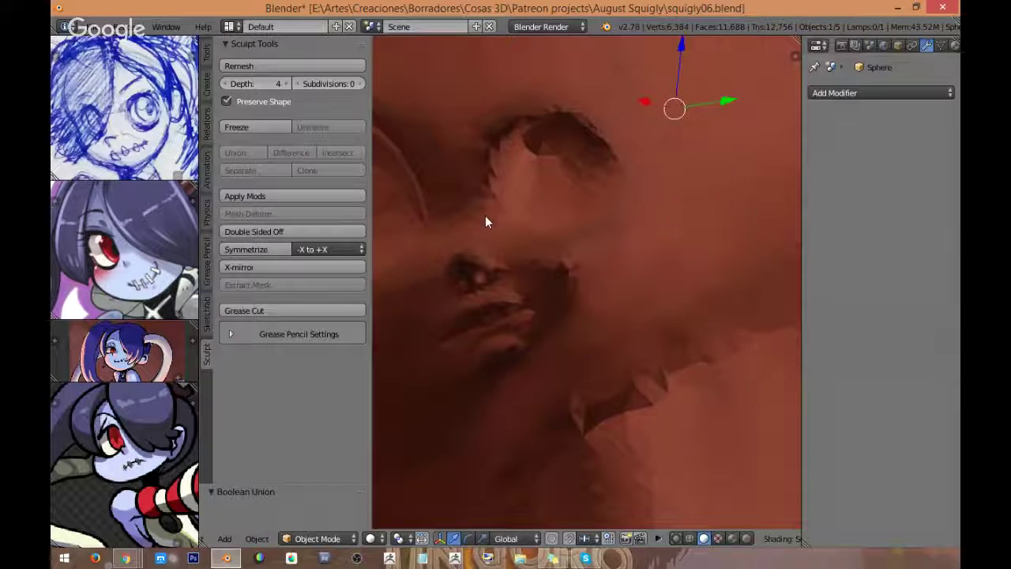
middle_click_drag(485, 222, 590, 275)
key("KP_1")
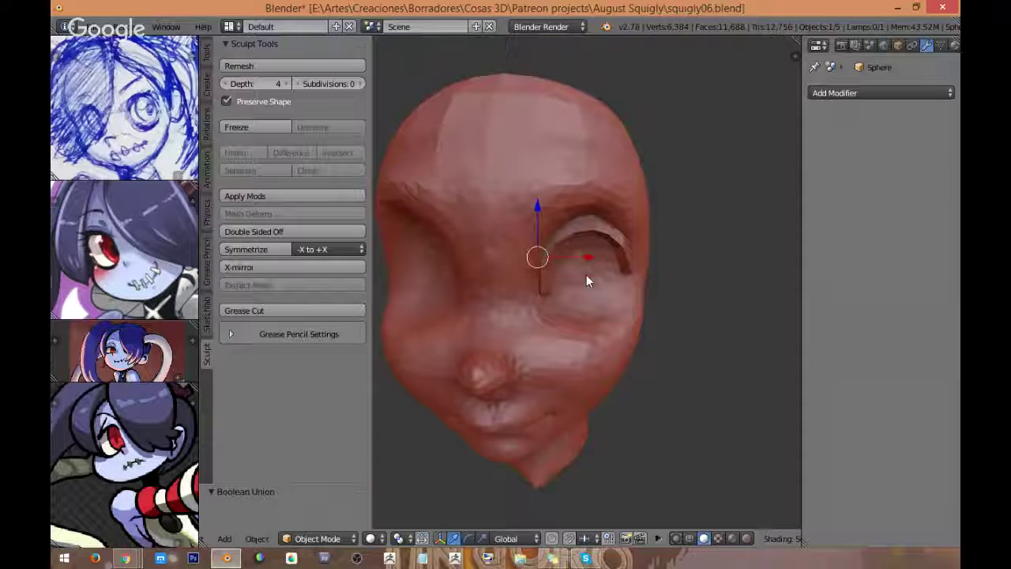
scroll(600, 265, "down", 3)
scroll(600, 261, "up", 3)
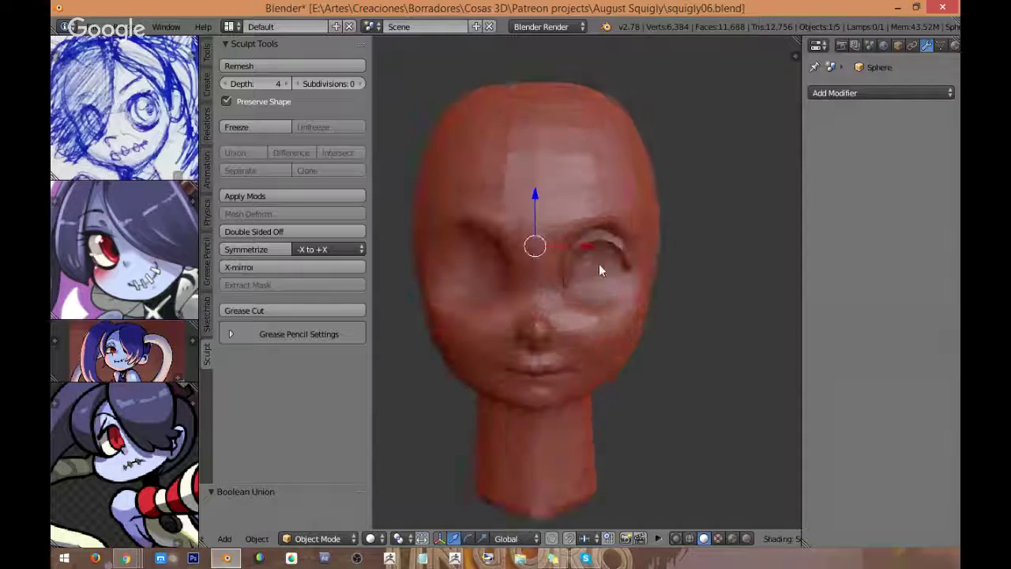
scroll(604, 265, "up", 4)
key("ctrl+z")
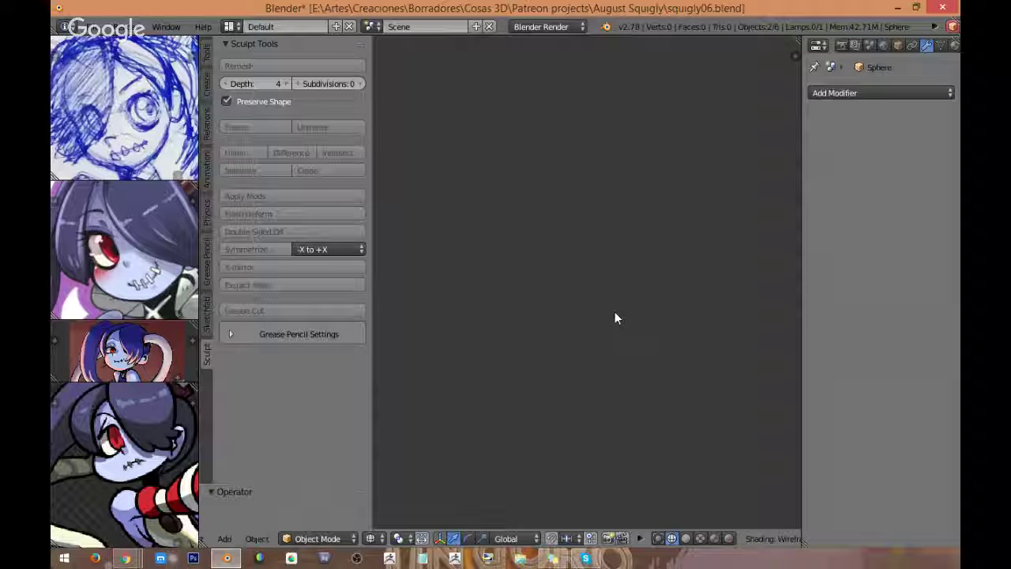
key("ctrl+z")
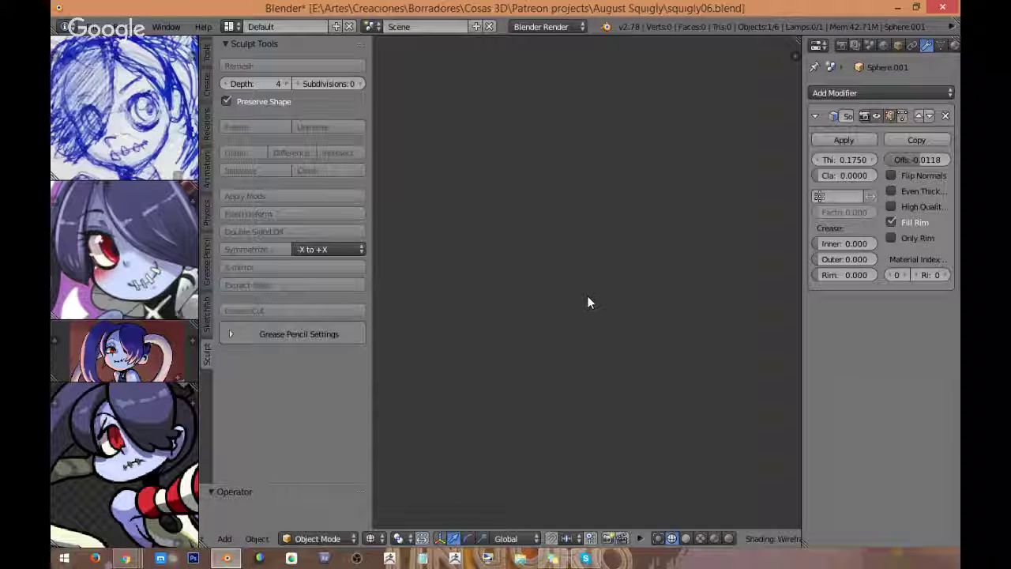
Step: Turn off Only Render and leave local view to bring the head and eyeballs back in front view
middle_click_drag(802, 542, 519, 543)
left_click(546, 540)
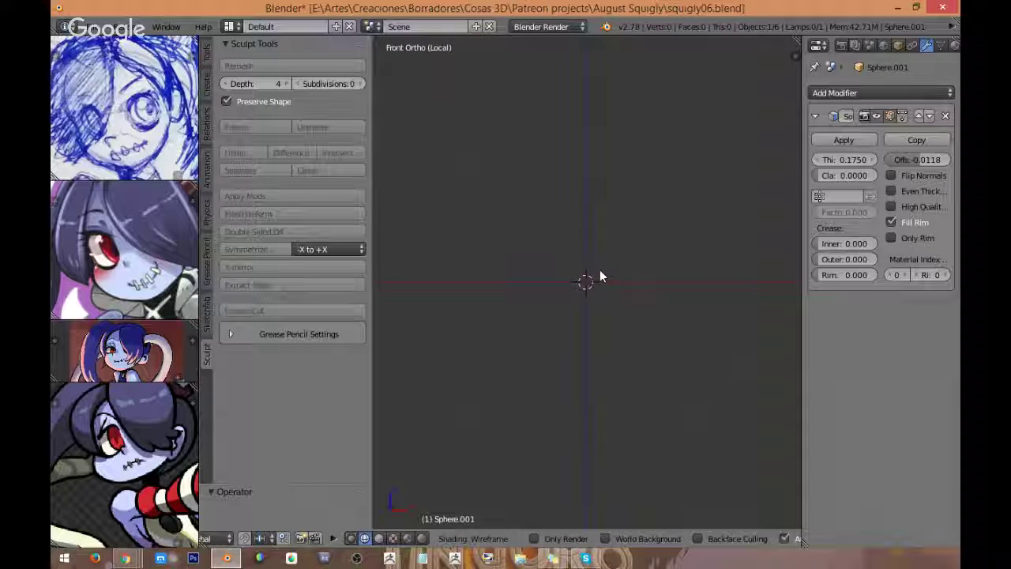
middle_click_drag(600, 273, 562, 368)
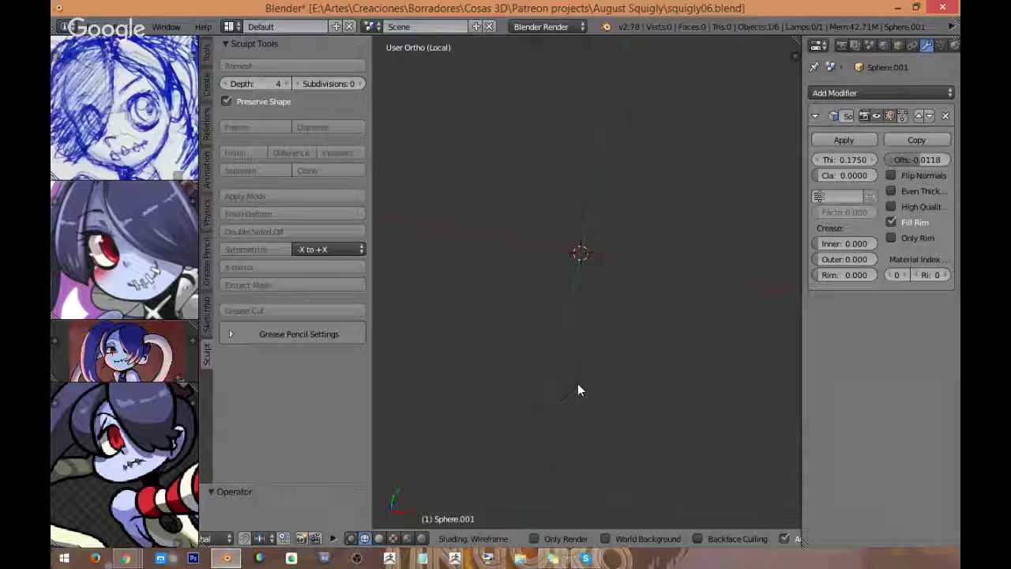
mouse_move(577, 389)
middle_mouse_down()
mouse_move(629, 289)
mouse_move(641, 300)
mouse_move(661, 534)
mouse_move(893, 532)
mouse_move(695, 508)
mouse_move(673, 498)
mouse_move(693, 476)
middle_mouse_up()
scroll(661, 534, "up", 5)
mouse_move(618, 332)
middle_mouse_down()
mouse_move(611, 342)
mouse_move(604, 327)
mouse_move(703, 331)
middle_mouse_up()
key("KP_Divide")
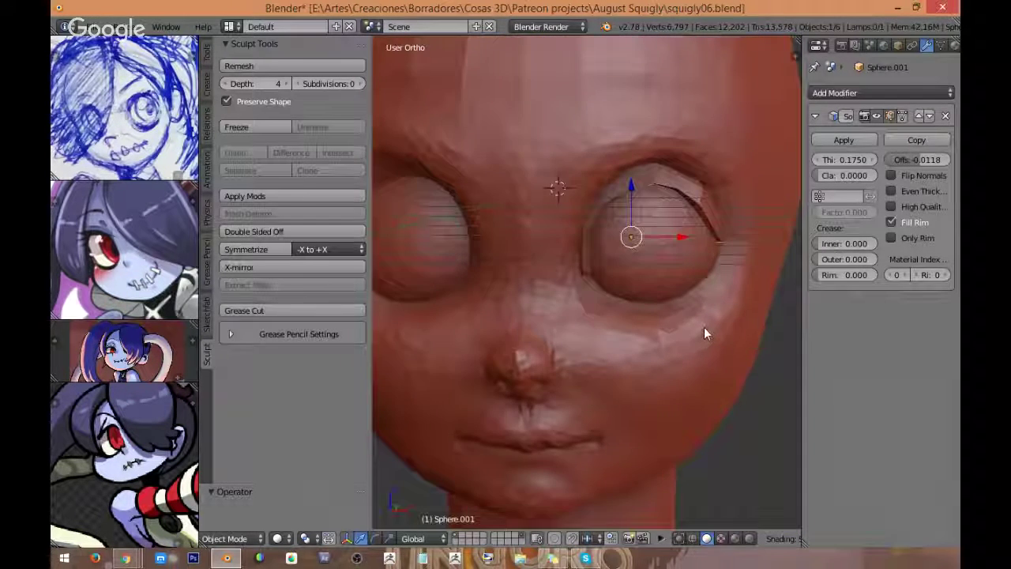
key("KP_1")
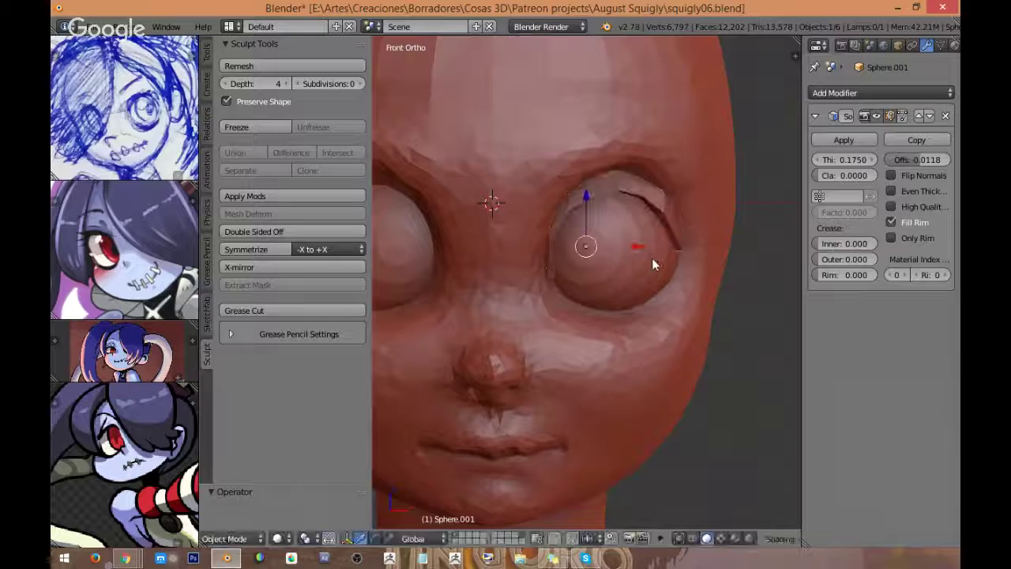
Step: Duplicate the solidified eyelid in place and rotate the copy about 230° in front view
middle_click_drag(651, 258, 672, 254)
scroll(642, 246, "up", 1)
key("KP_1")
right_click(654, 231)
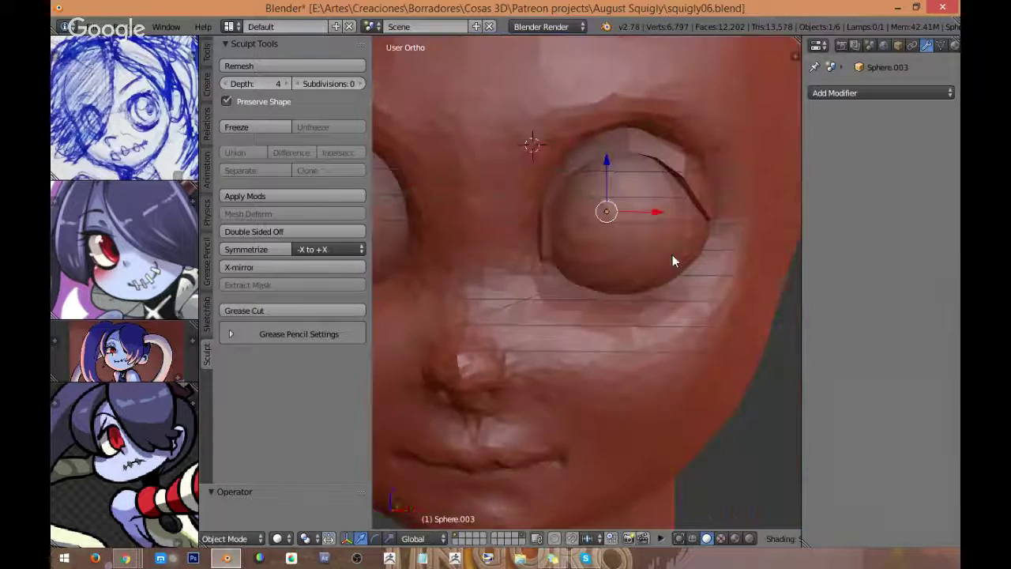
right_click(692, 161)
middle_click_drag(664, 184, 672, 183)
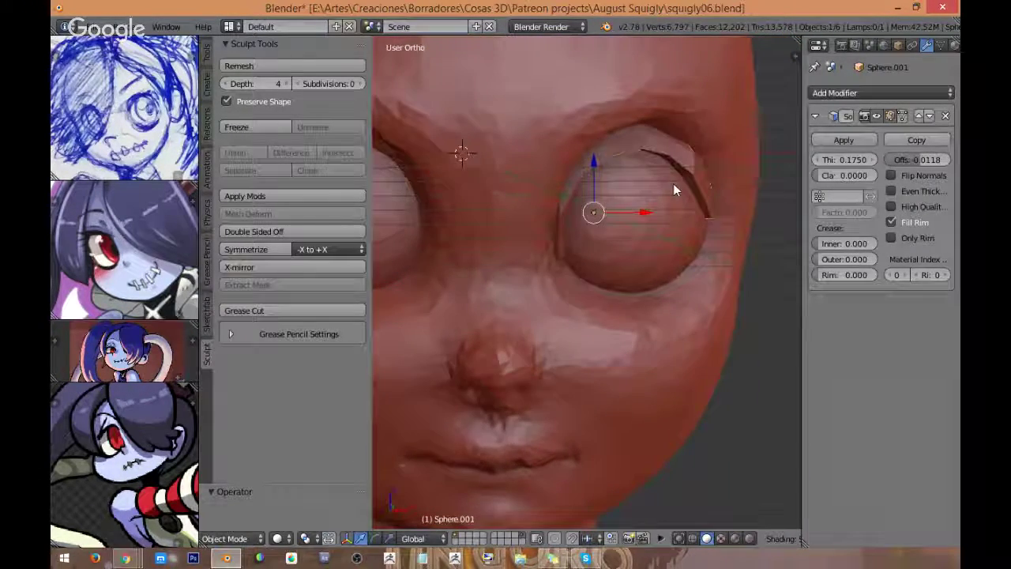
key("KP_1")
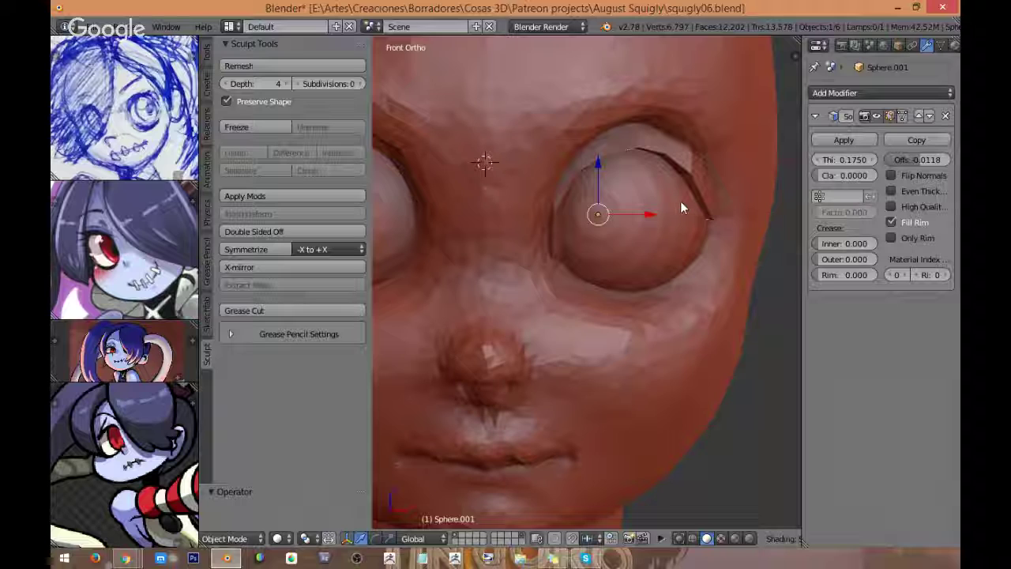
key("shift+d")
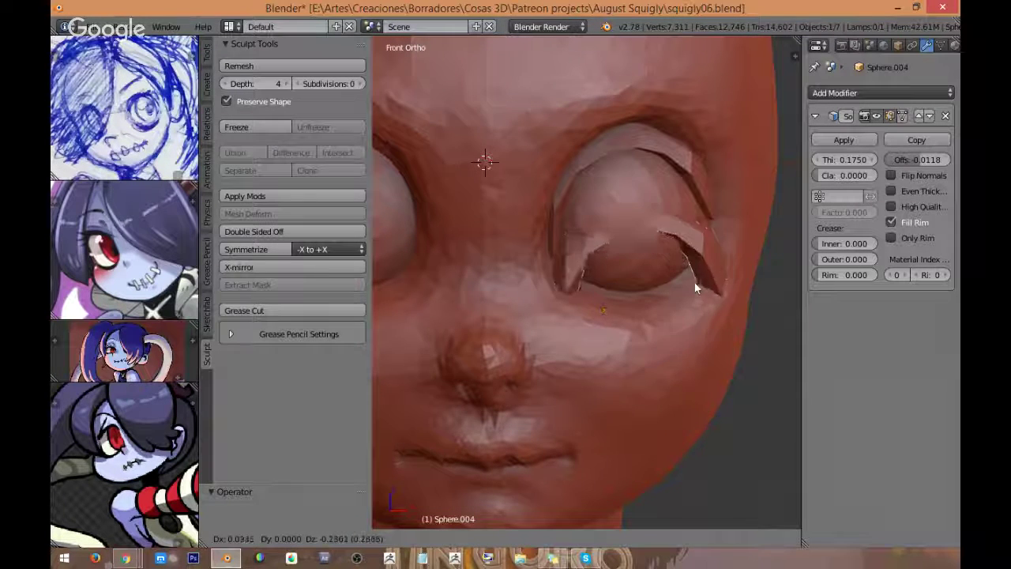
right_click(694, 266)
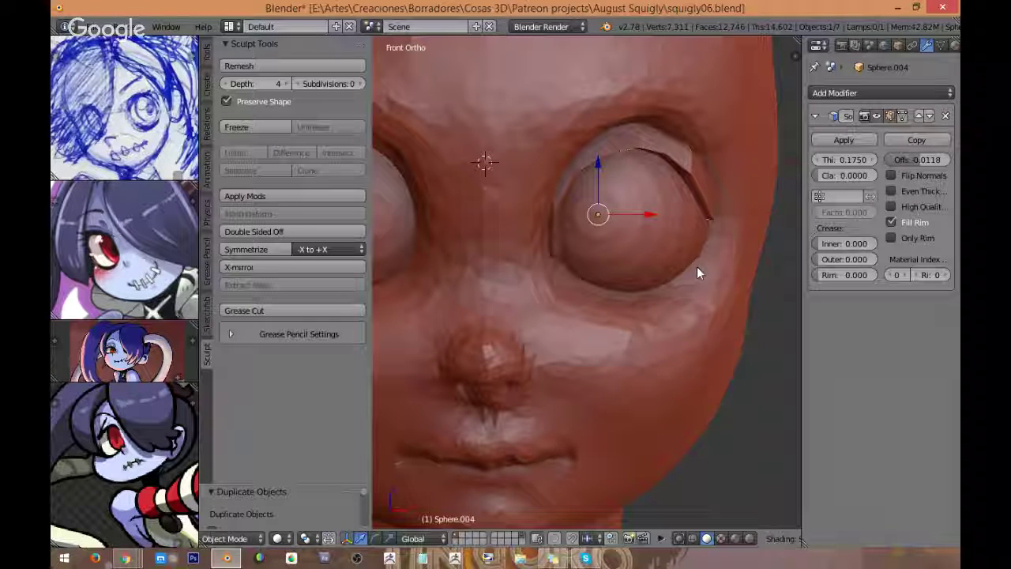
key("r")
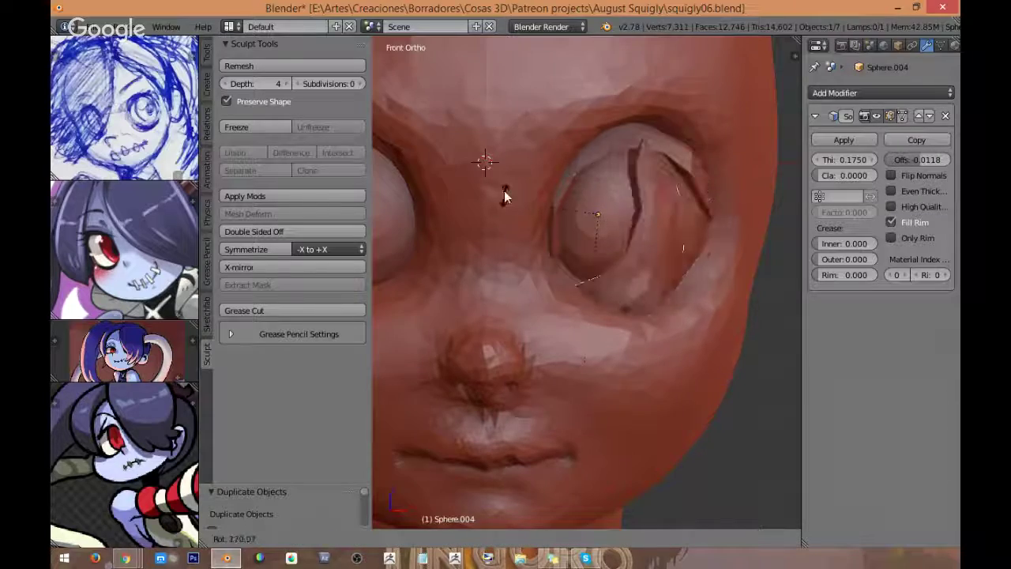
left_click(585, 183)
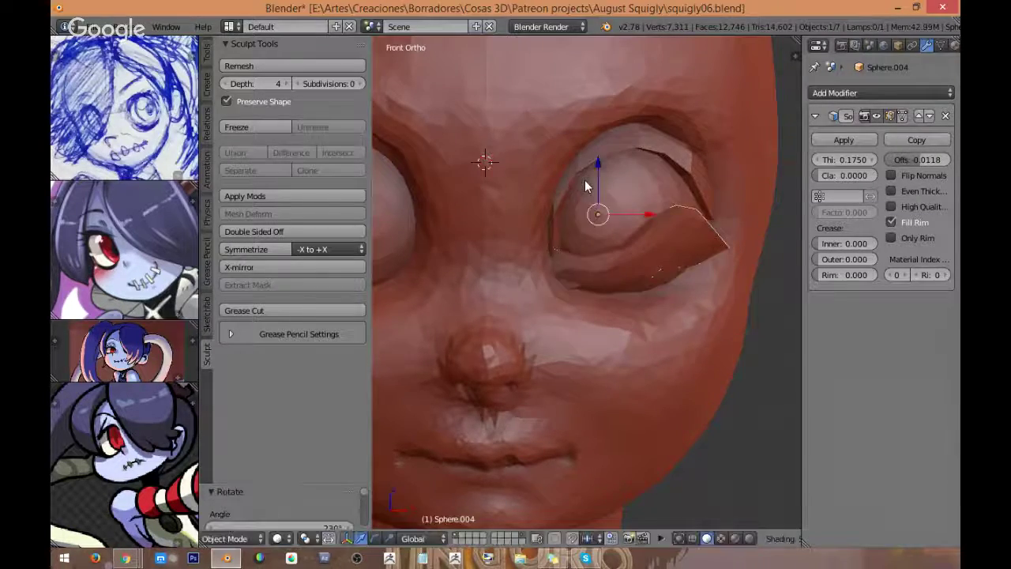
Step: Turn the copied eyelid about 180° from the original and move it below the eye
key("z")
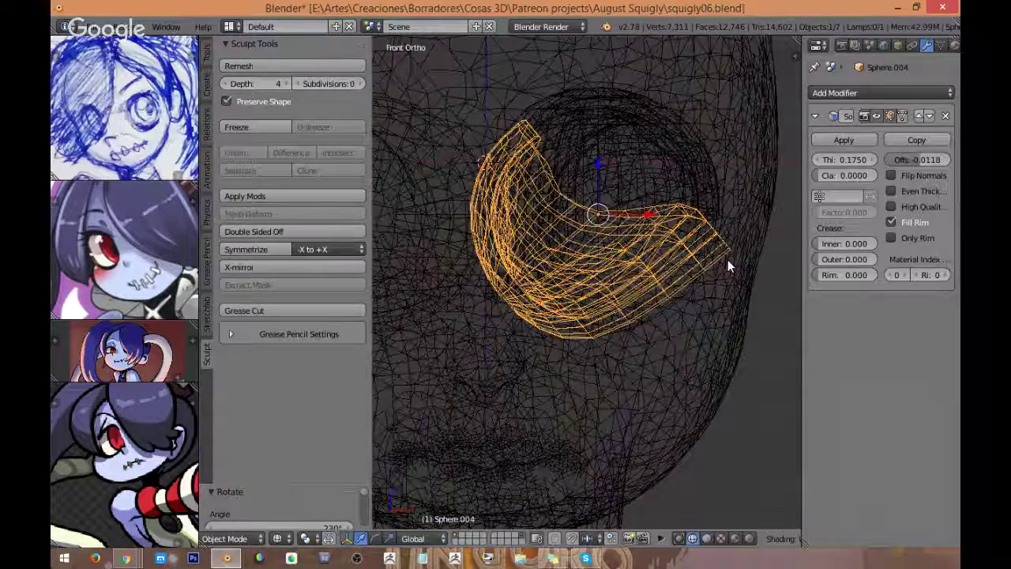
key("r")
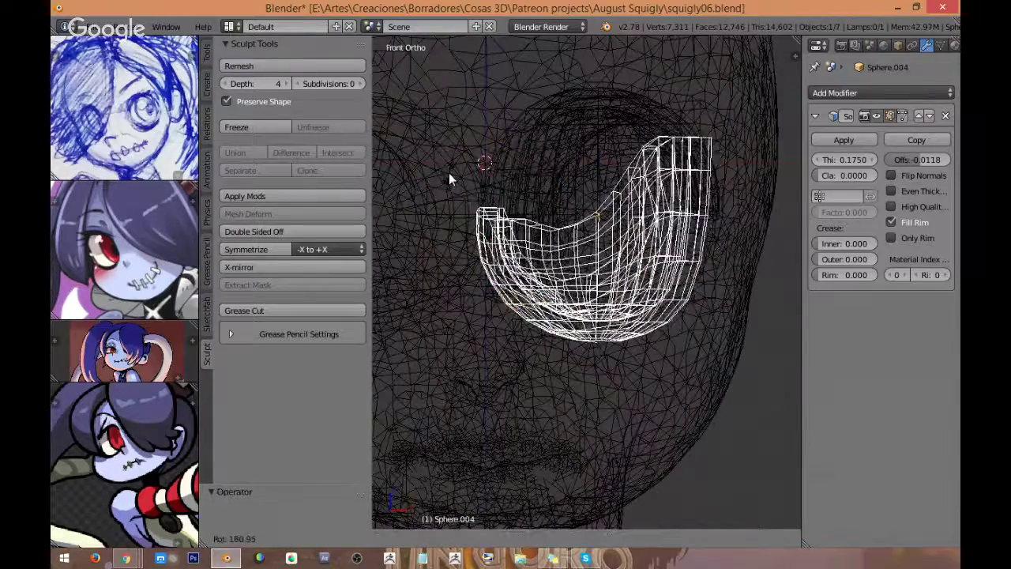
left_click(449, 175)
key("g")
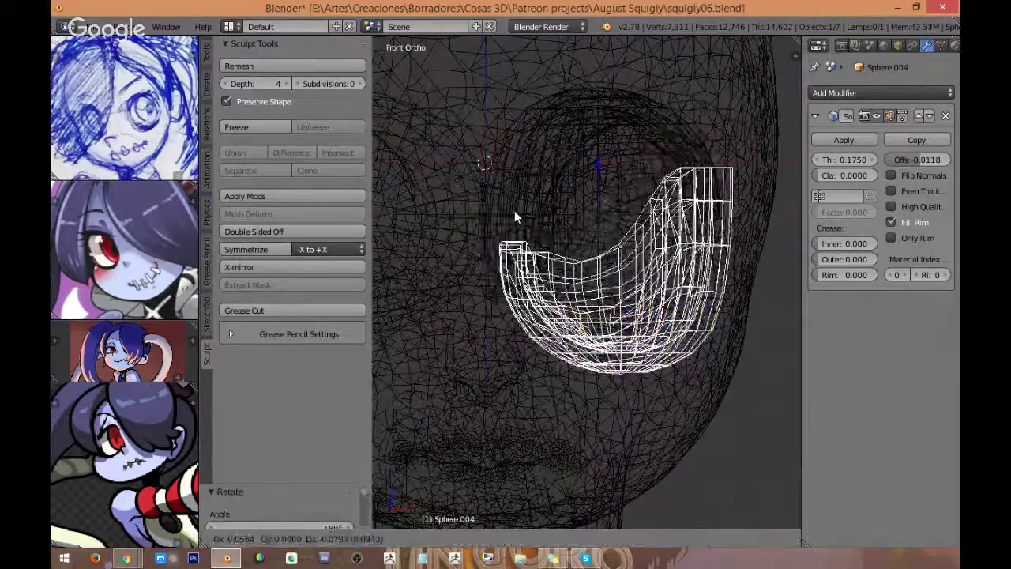
left_click(510, 217)
Step: Check the lower eyelid copy in wireframe and solid shading and rotate it about 42° in front view
key("z")
scroll(718, 224, "up", 1)
middle_click_drag(718, 231, 600, 229)
key("KP_1")
scroll(685, 235, "down", 2)
key("z")
scroll(668, 240, "up", 1)
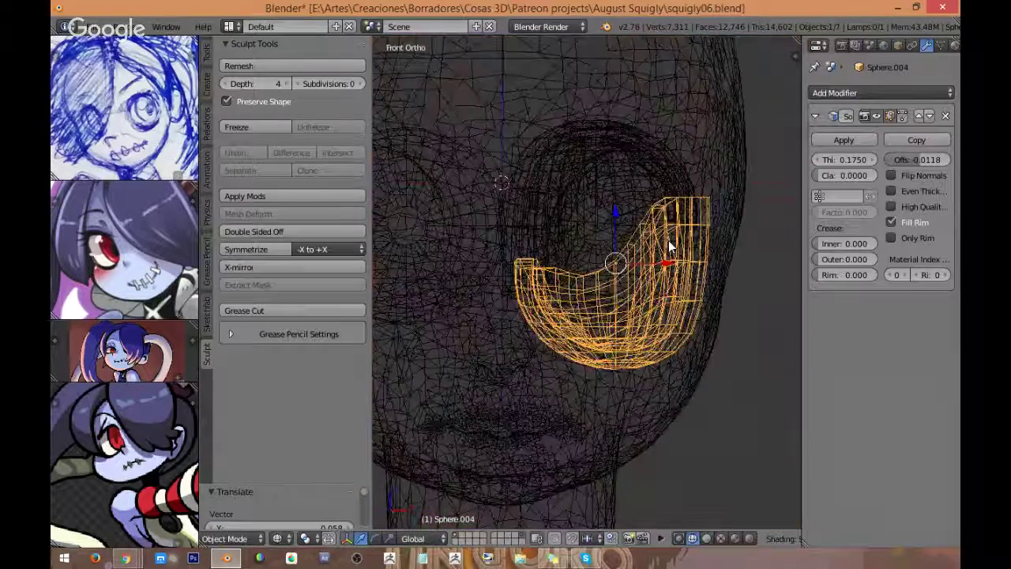
key("z")
key("r")
left_click(732, 332)
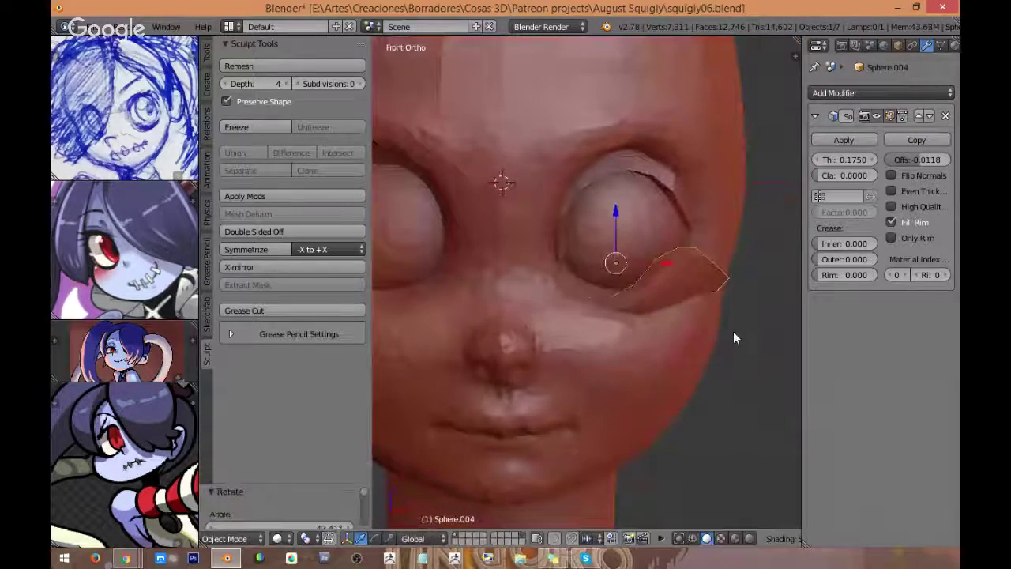
Step: Tilt the eyelid copy with a free rotation and shift it slightly toward the eyeball's lower edge
key("r")
key("r")
left_click(718, 267)
scroll(716, 259, "up", 3)
middle_click_drag(716, 260, 644, 351)
left_click(664, 302)
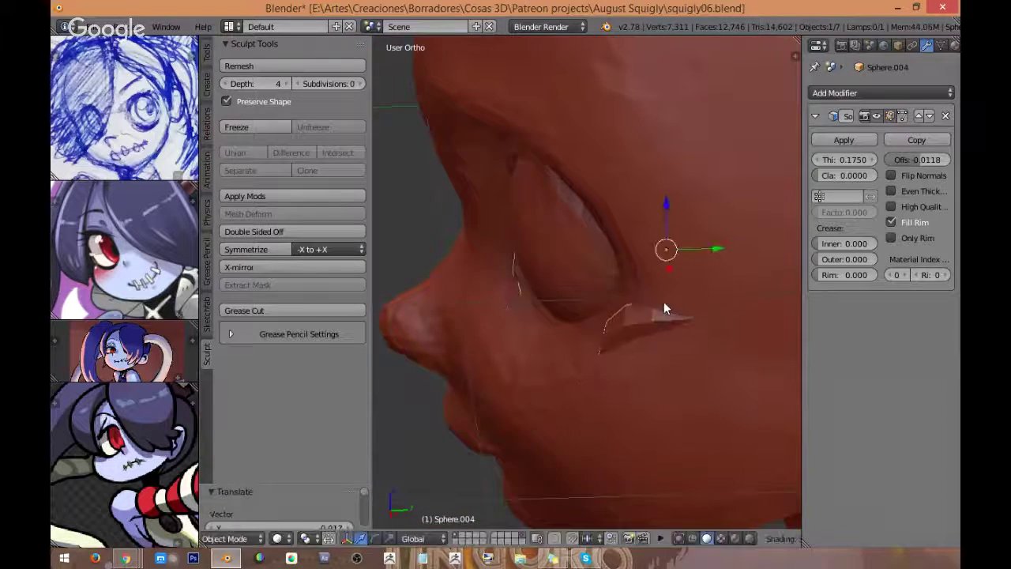
Step: Rotate the eyelid copy from an angled view and move it in close around the eyeball
middle_click_drag(663, 300, 759, 238)
key("r")
left_click(741, 208)
key("g")
left_click(713, 165)
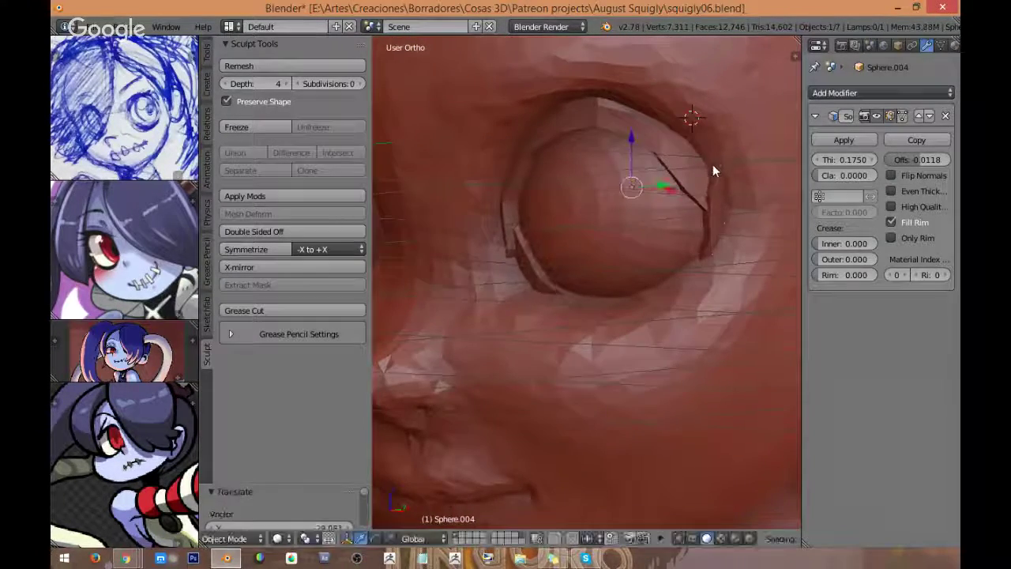
Step: Rotate and reposition the eyelid copy again to fit it along the lower inner corner of the eye
middle_click_drag(712, 165, 769, 226)
key("r")
left_click(698, 144)
key("g")
left_click(691, 150)
scroll(687, 154, "down", 3)
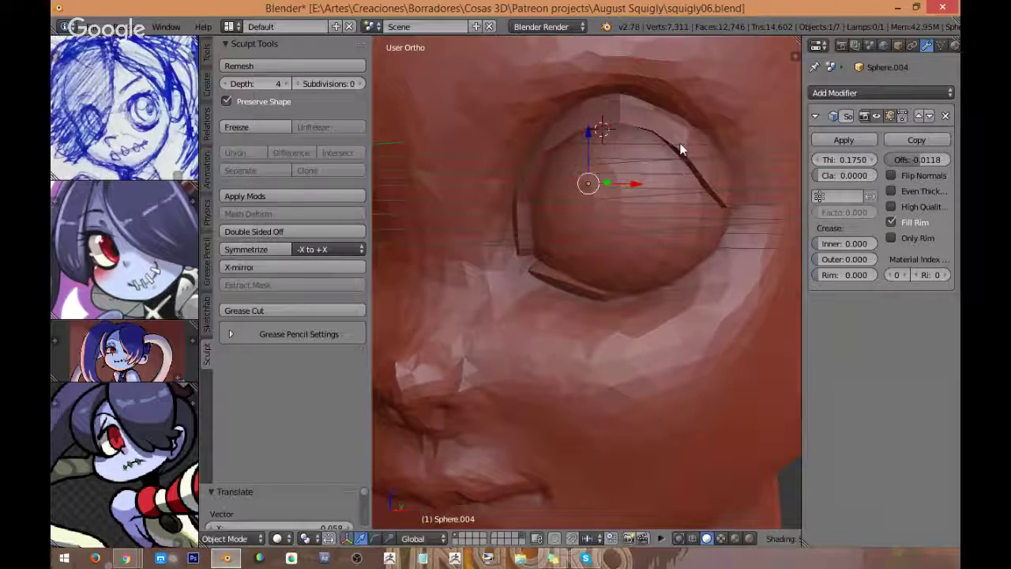
Step: Delete the duplicated lower eyelid
key("KP_1")
scroll(694, 177, "down", 2)
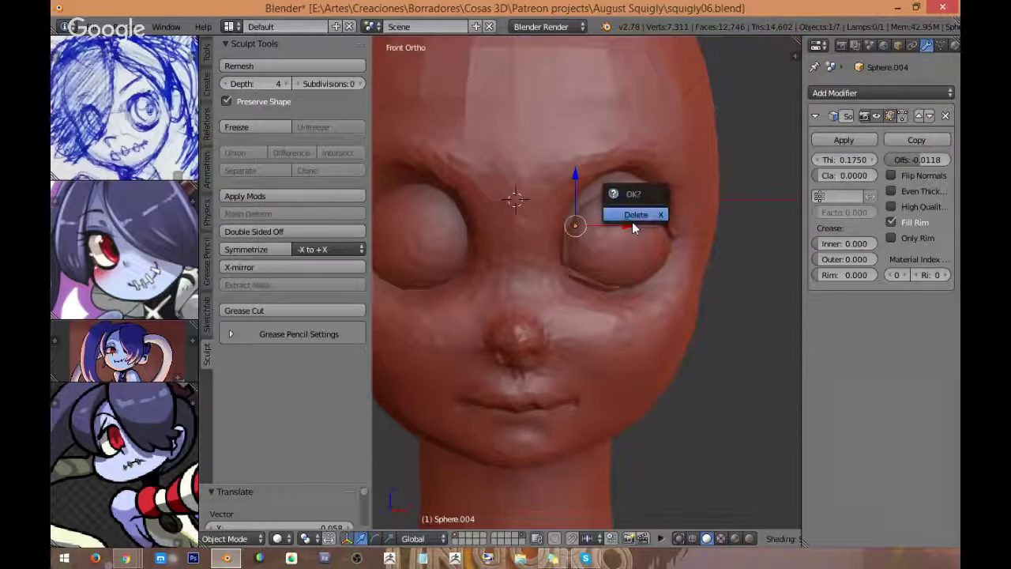
left_click(634, 215)
Step: Duplicate the eyeball in place and clear the copy's rotation
right_click(647, 246)
middle_click_drag(650, 251, 563, 243)
key("KP_3")
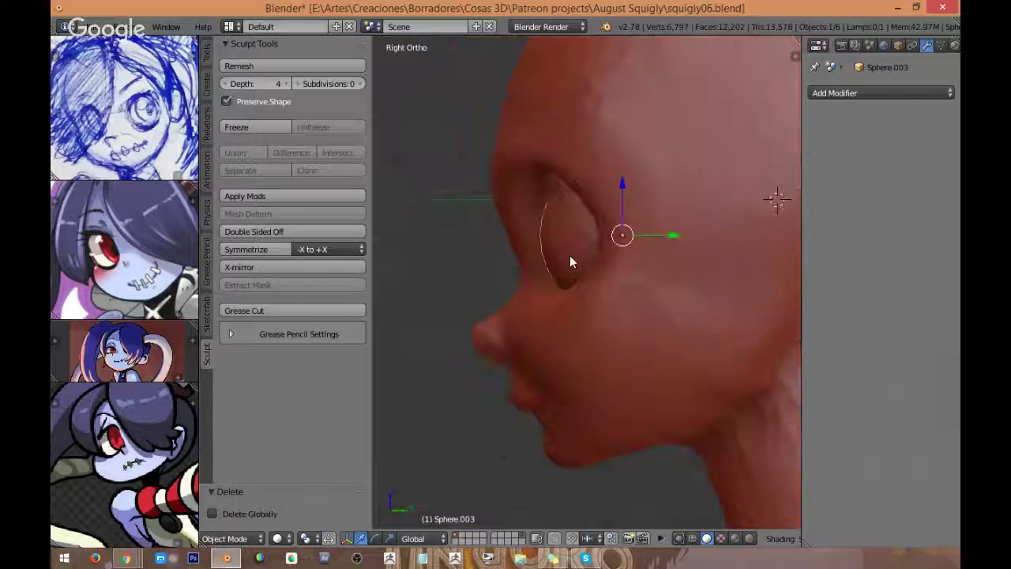
key("shift+d")
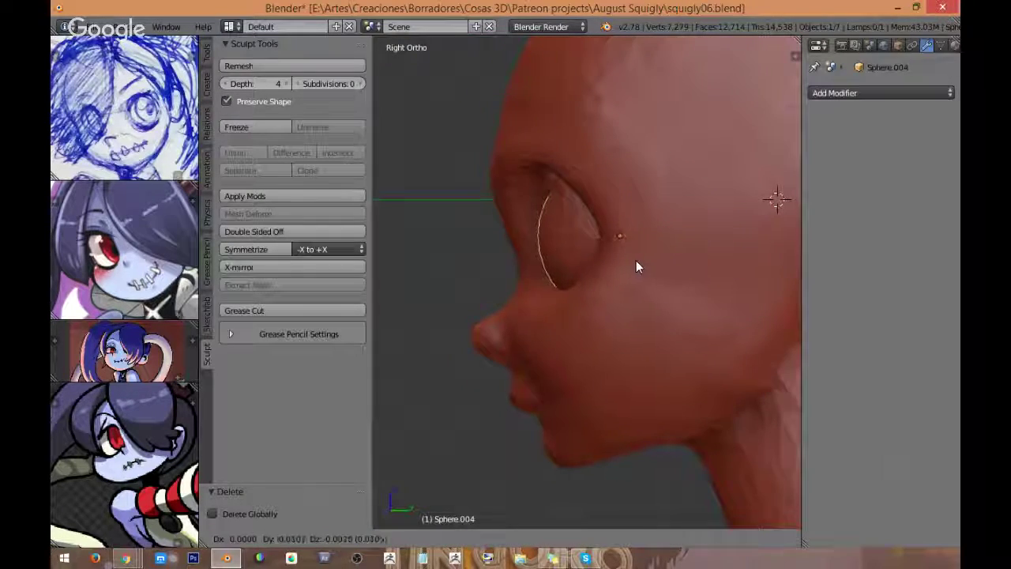
right_click(597, 262)
key("z")
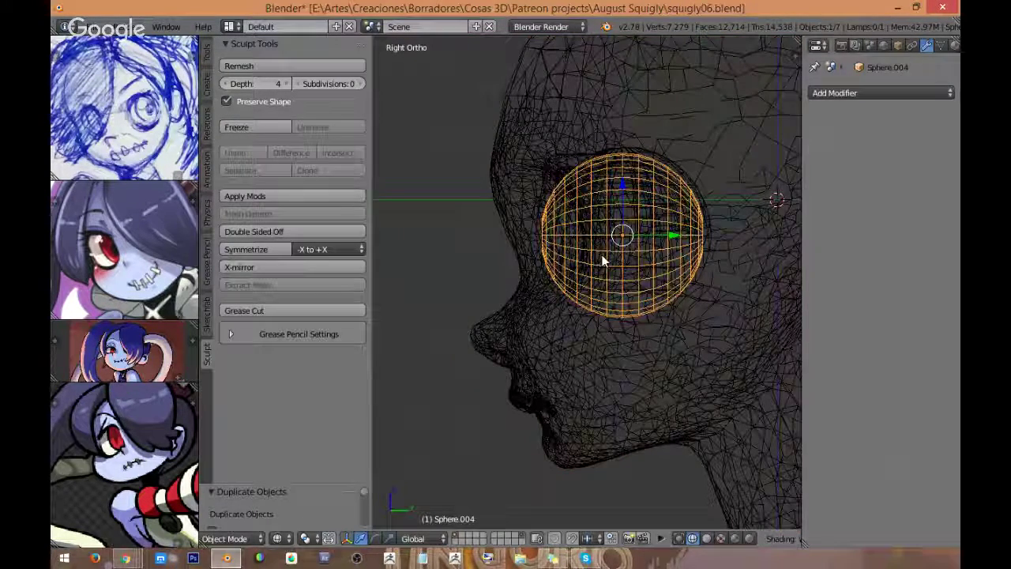
key("alt+r")
middle_click_drag(595, 236, 579, 250, "shift")
Step: Delete the faces of the duplicated sphere's upper half, leaving a lower half-sphere for the lower eyelid
key("Tab")
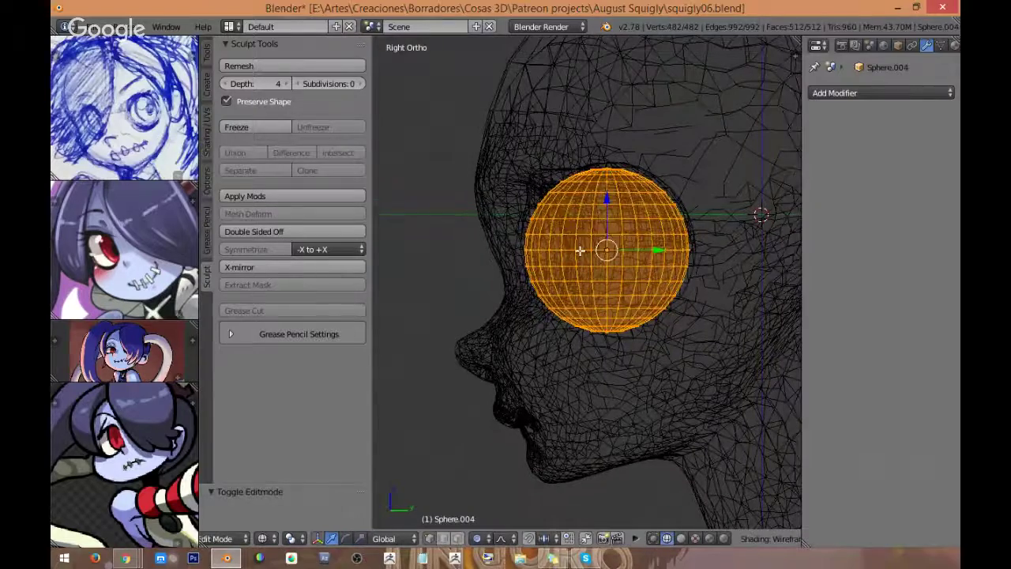
key("ctrl+Tab")
left_click(598, 255)
key("a")
mouse_move(636, 150)
left_mouse_down("ctrl")
mouse_move(424, 194)
mouse_move(468, 239)
mouse_move(636, 248)
mouse_move(672, 163)
mouse_move(679, 170)
left_mouse_up("ctrl")
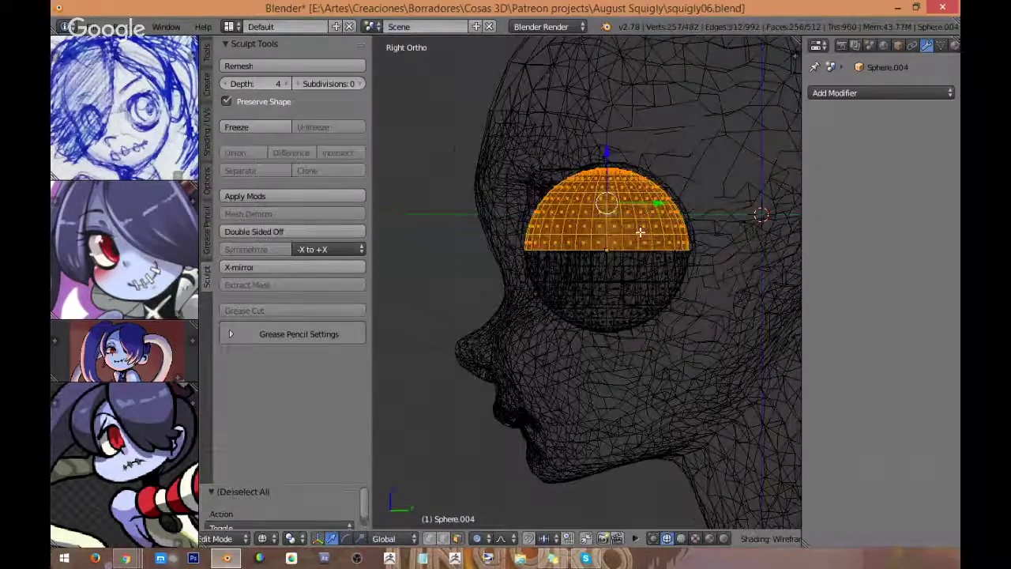
scroll(639, 240, "up", 2)
key("x")
left_click(640, 241)
middle_click_drag(463, 222, 530, 218)
key("KP_1")
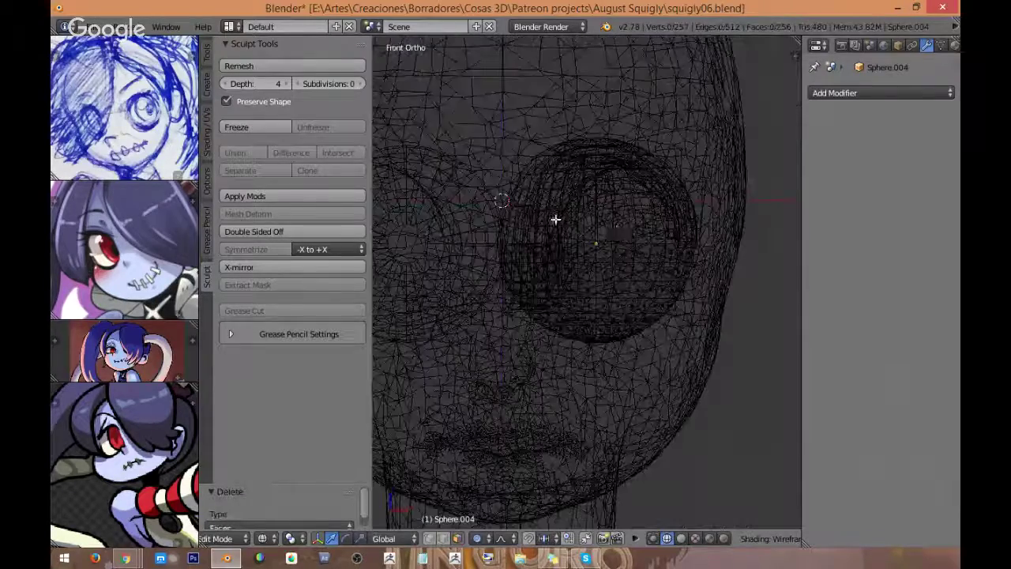
Step: Add a Solidify modifier to the lower half-sphere and set its thickness to 0.1750, as on the upper eyelid
key("z")
scroll(621, 252, "up", 3)
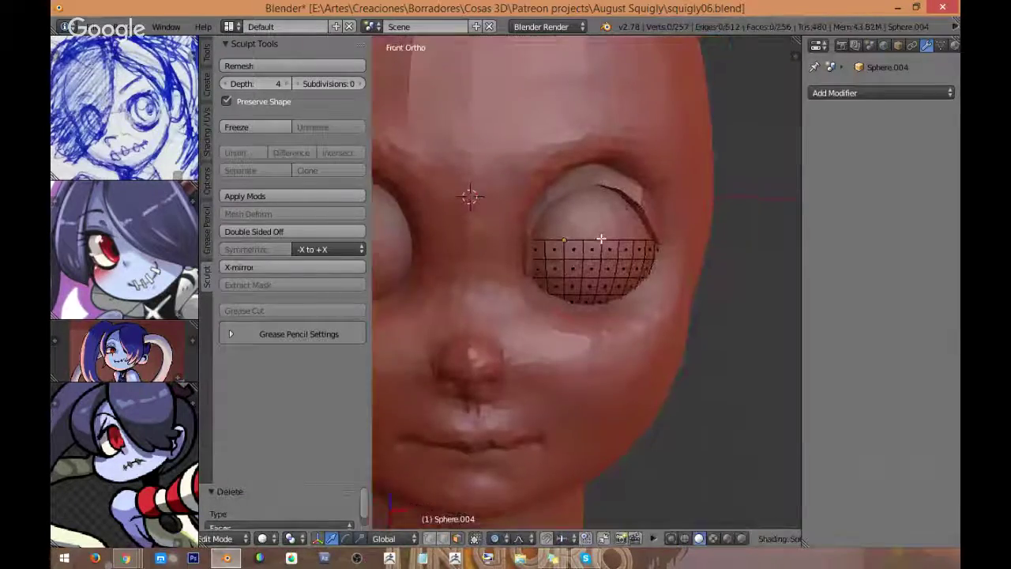
key("Tab")
left_click(891, 92)
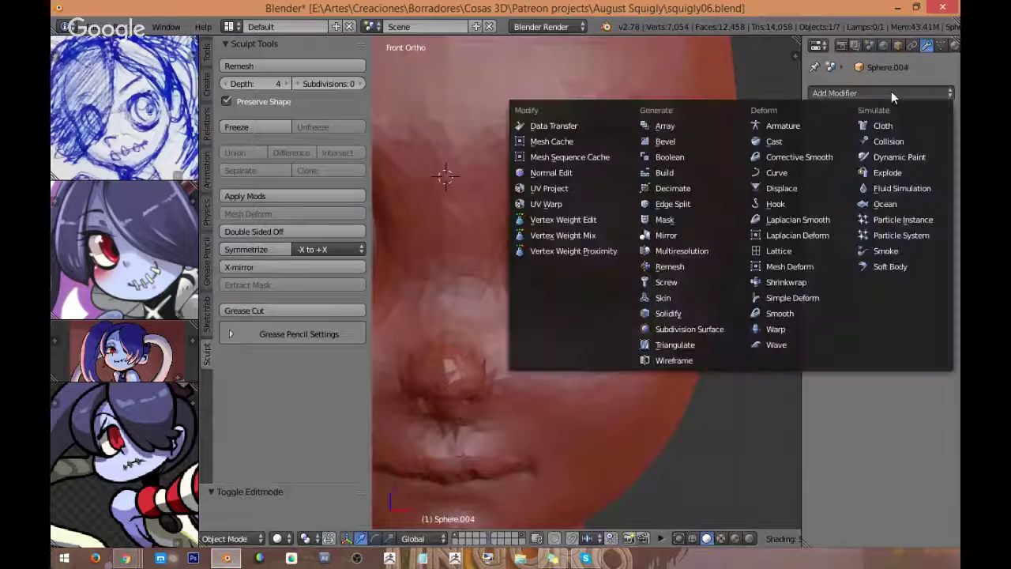
left_click(683, 314)
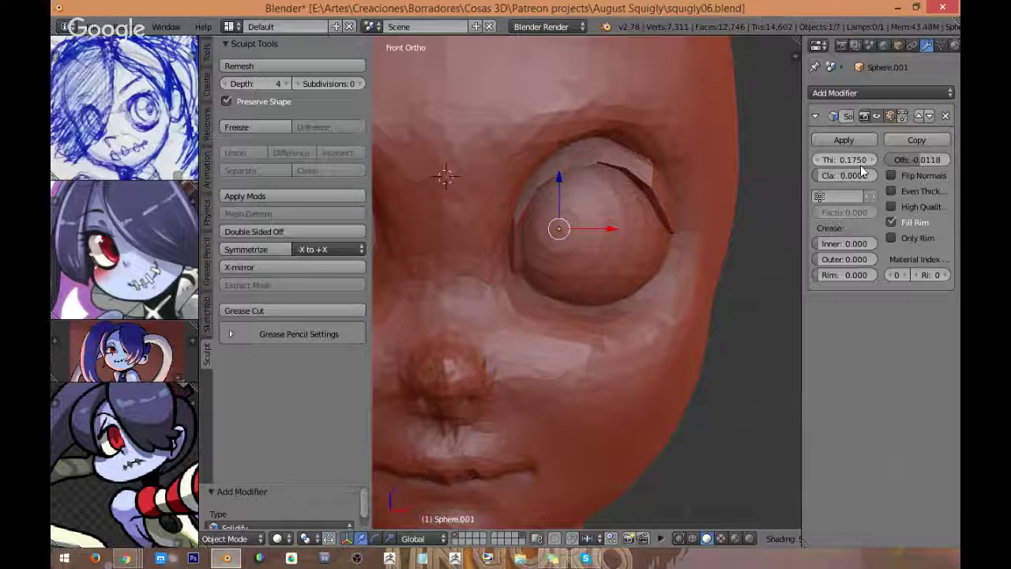
right_click(621, 286)
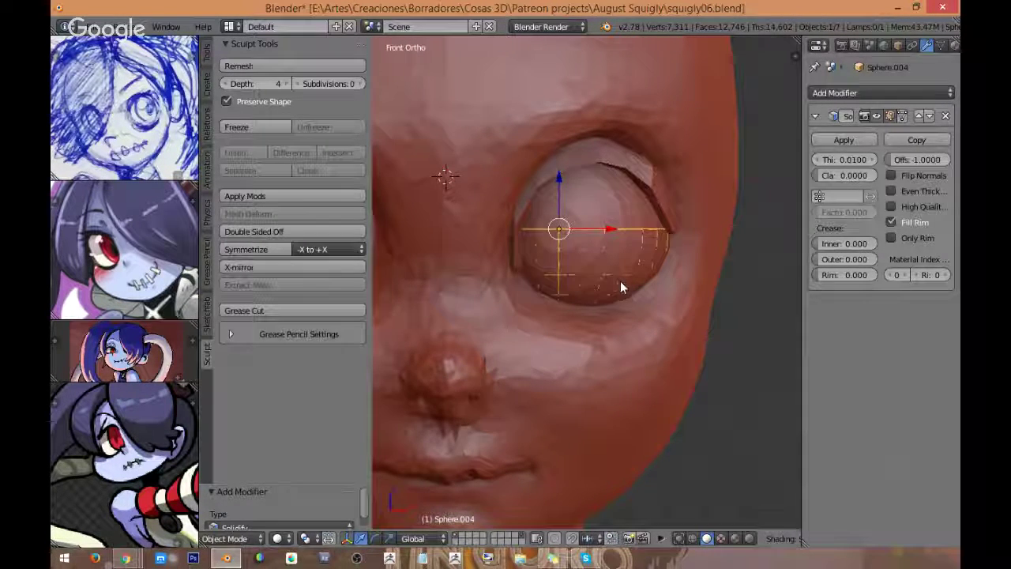
left_click_drag(856, 158, 881, 158)
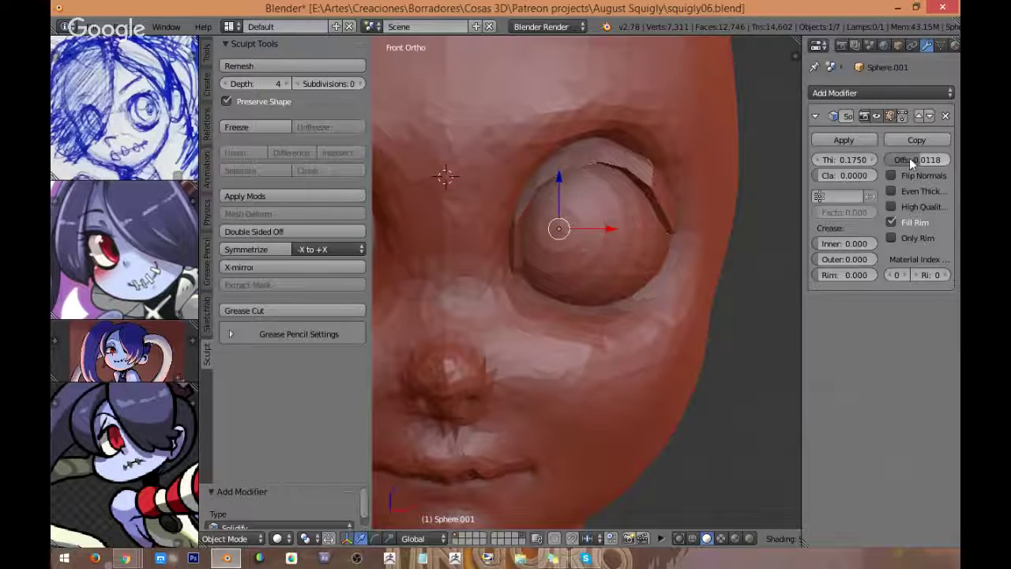
Step: Set the lower eyelid's Solidify offset to -0.0118, matching the upper eyelid
right_click(612, 275)
key("ctrl+v")
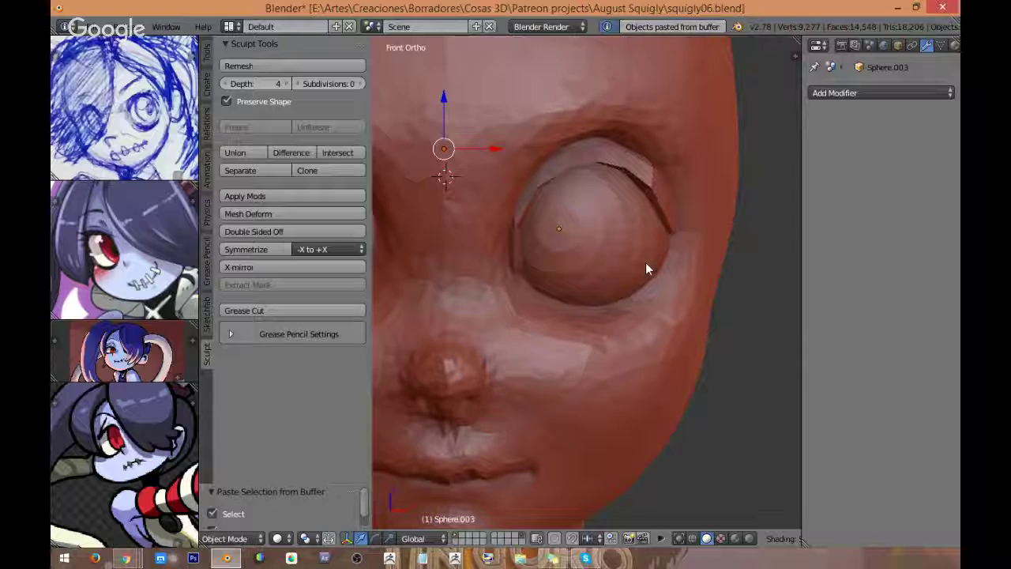
middle_click_drag(645, 262, 617, 265)
right_click(617, 264)
key("x")
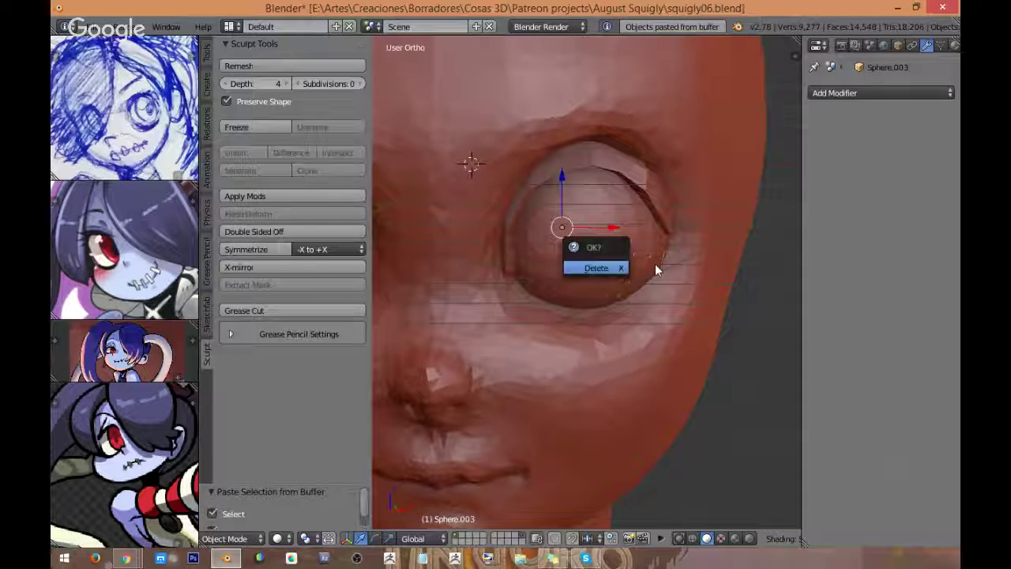
key("Escape")
key("z")
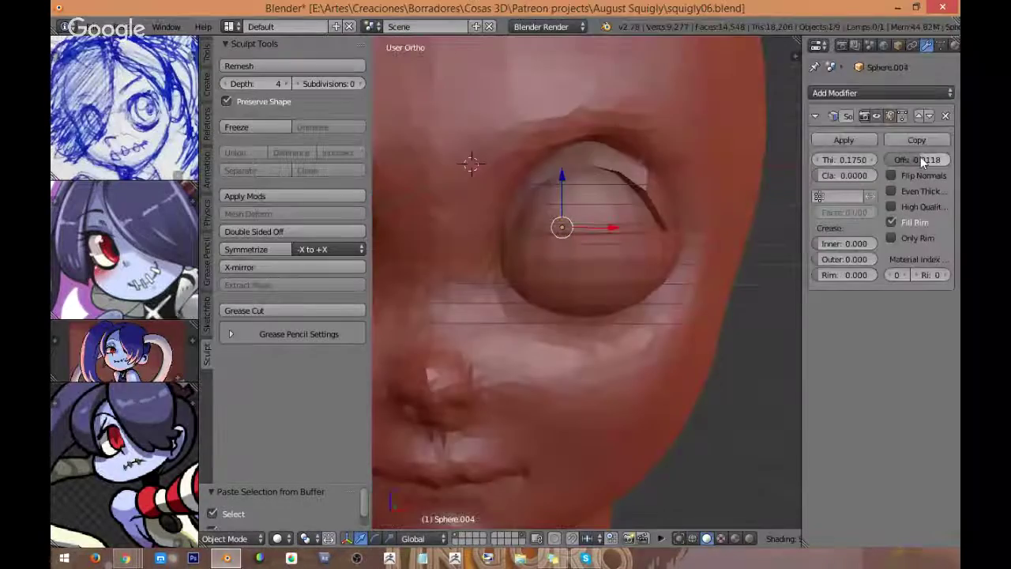
Step: Try to pull the lower eyelid's rim vertices down with proportional editing
scroll(700, 225, "up", 4)
key("KP_1")
scroll(652, 199, "up", 4)
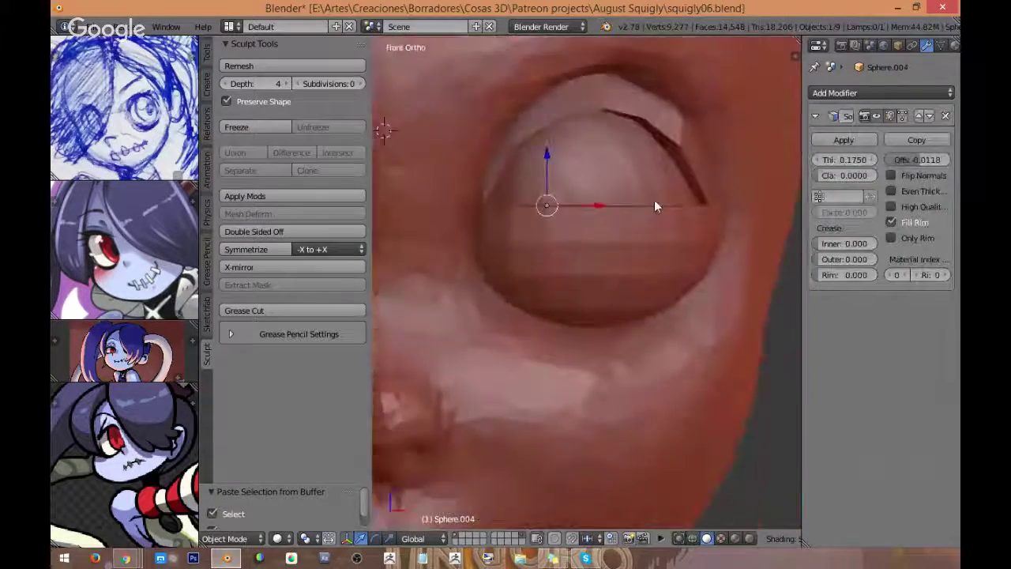
key("Tab")
scroll(635, 194, "down", 2)
key("ctrl+Tab")
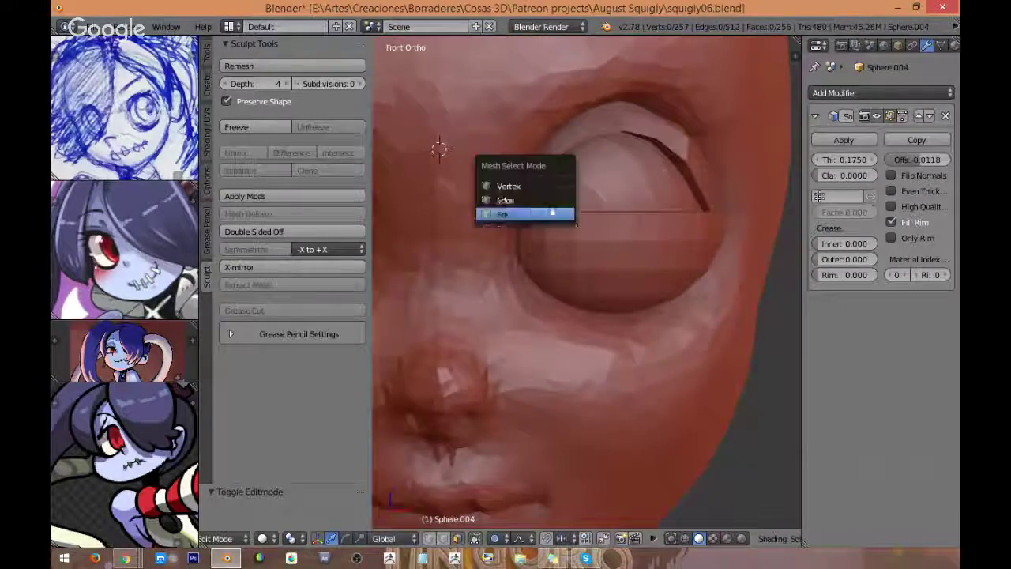
left_click(557, 213)
key("g")
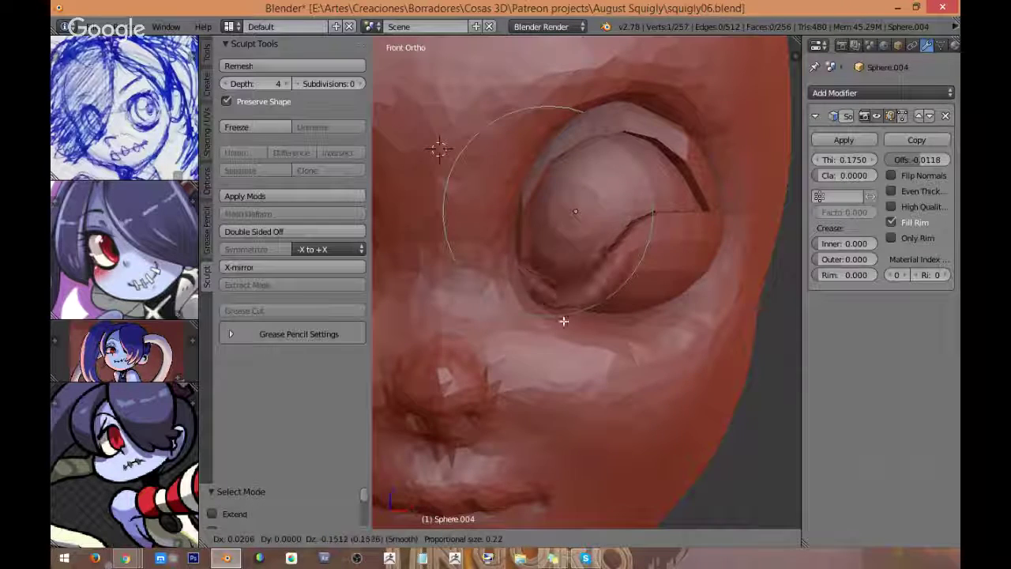
left_click(572, 297)
right_click(642, 221)
key("g")
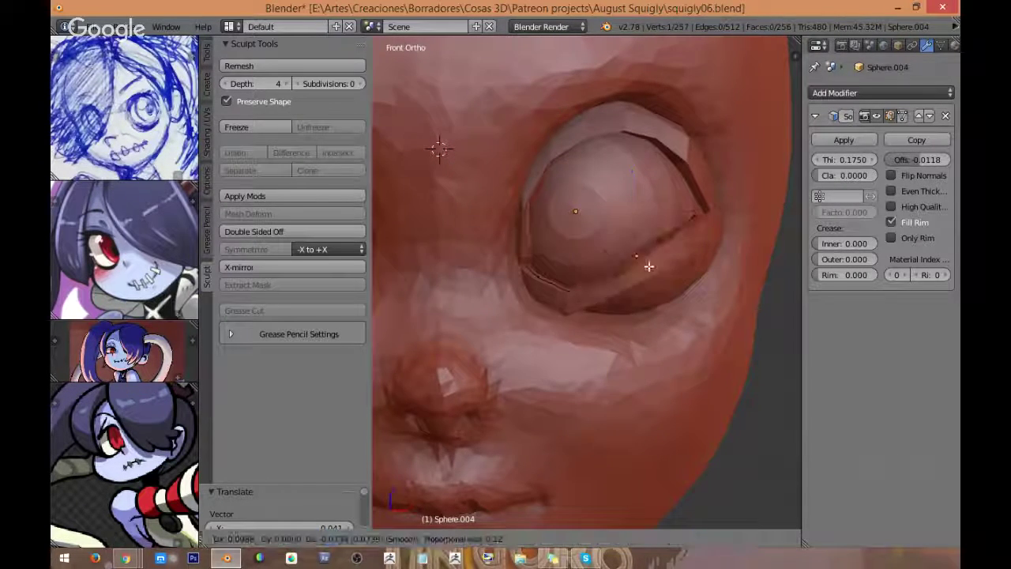
left_click(647, 290)
key("ctrl+z")
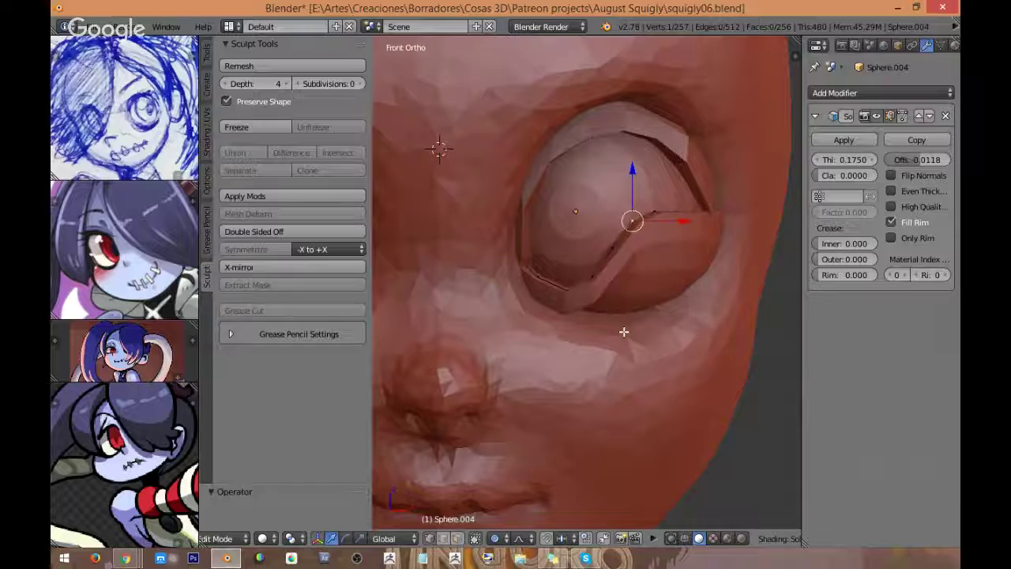
key("ctrl+z")
key("Tab")
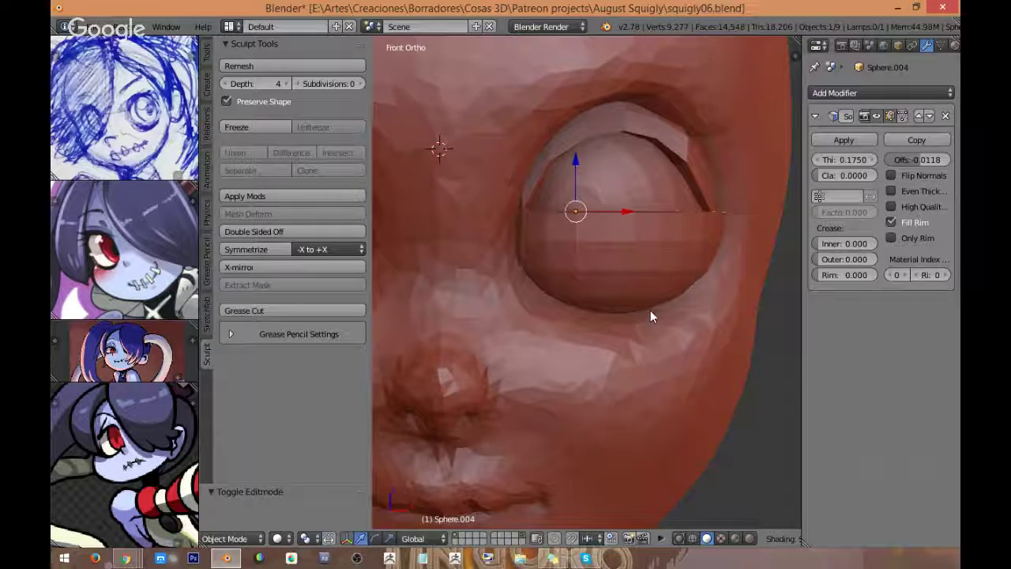
Step: Rotate the lower eyelid about the global X axis to swing its rim below the middle of the eyeball
key("r")
key("x")
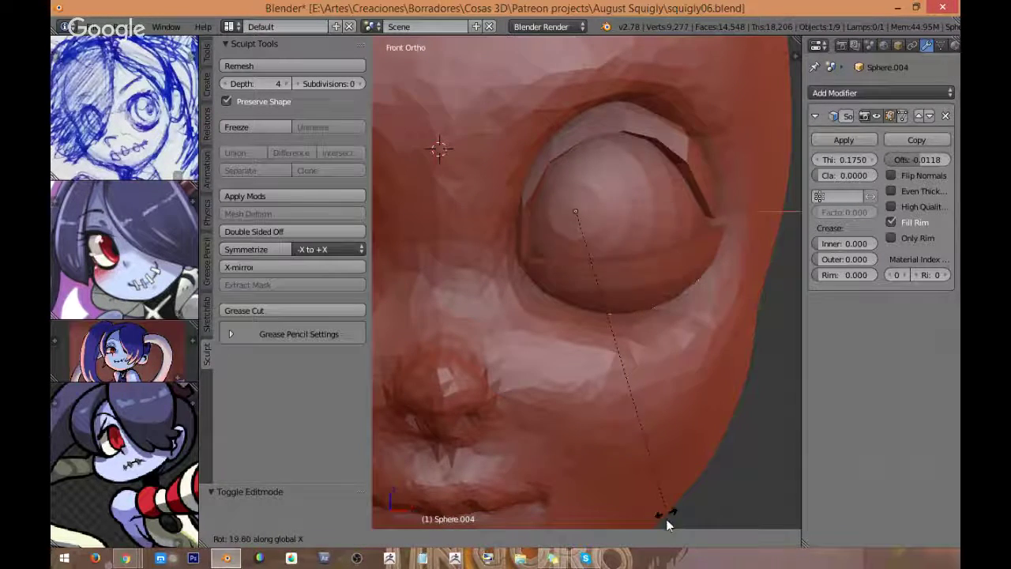
left_click(675, 269)
scroll(641, 267, "down", 4)
middle_click_drag(630, 266, 646, 262, "shift")
scroll(646, 265, "up", 4)
Step: Pull the middle and outer parts of the lower eyelid's rim downward with proportional editing
key("Tab")
right_click(647, 267)
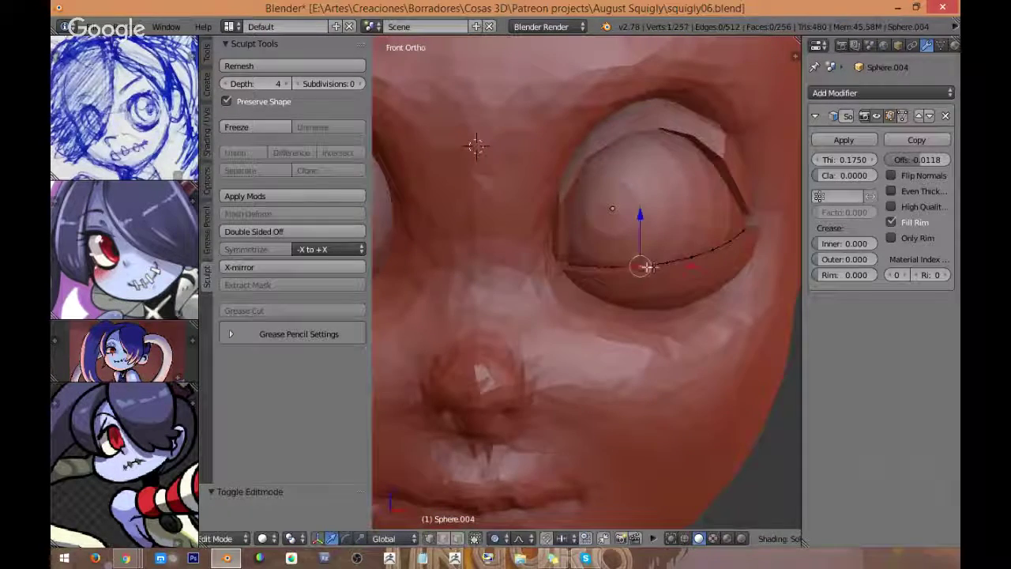
key("g")
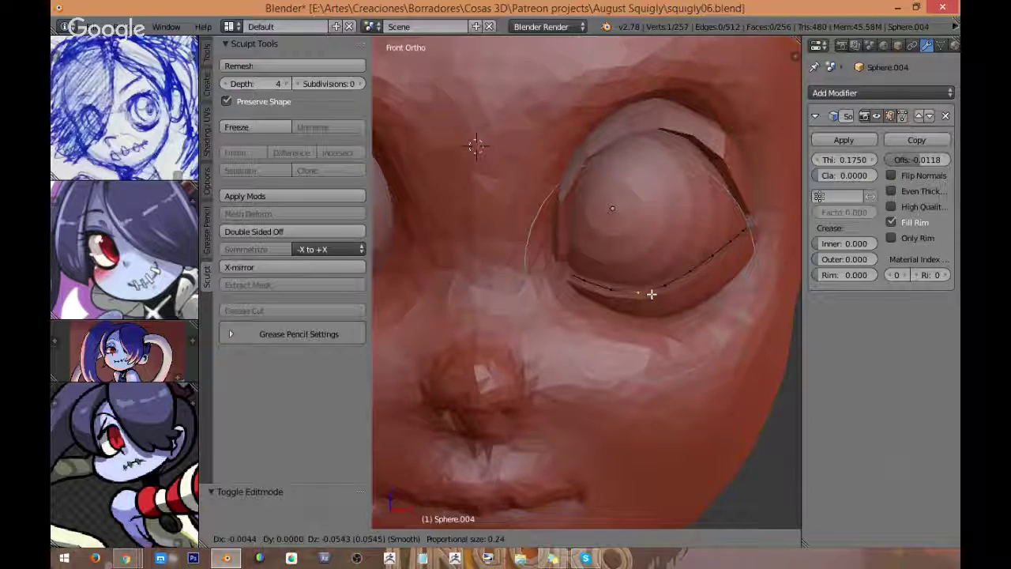
left_click_drag(712, 257, 710, 279)
Step: Reposition the lower eyelid's rim vertices from an angled view so the lid follows the eyeball's curve
middle_click_drag(709, 279, 740, 305)
key("g")
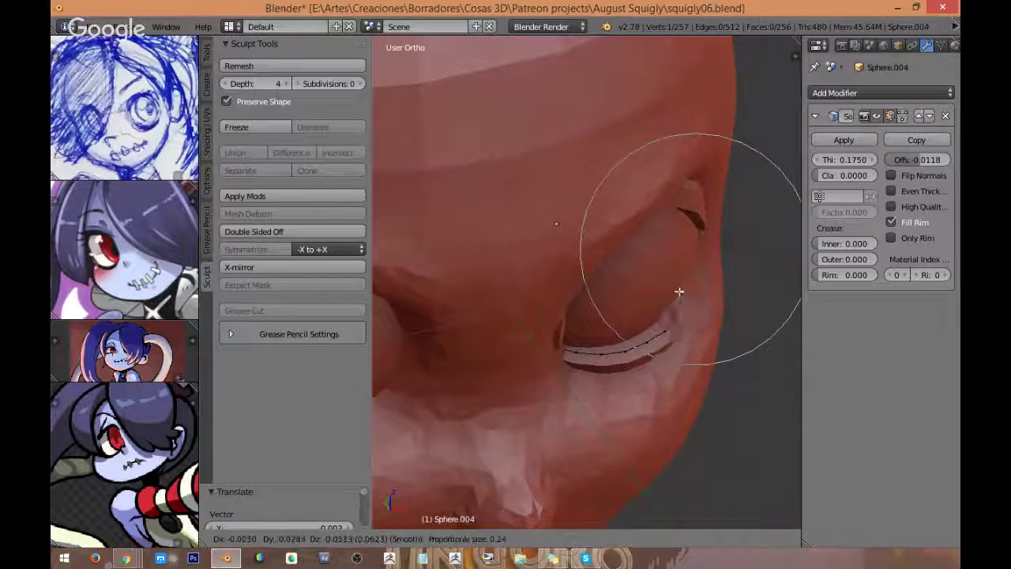
left_click(679, 292)
key("g")
left_click(670, 316)
key("g")
left_click(664, 323)
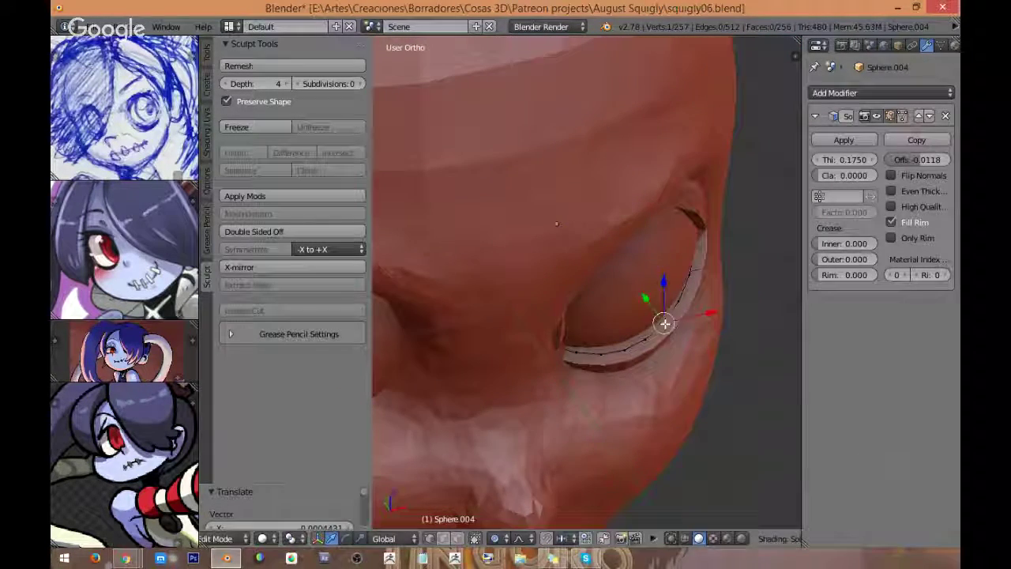
key("g")
left_click(598, 345)
Step: Stretch the upper eyelid's outer corner outward and down, and nudge the rim vertex above it slightly outward
key("KP_1")
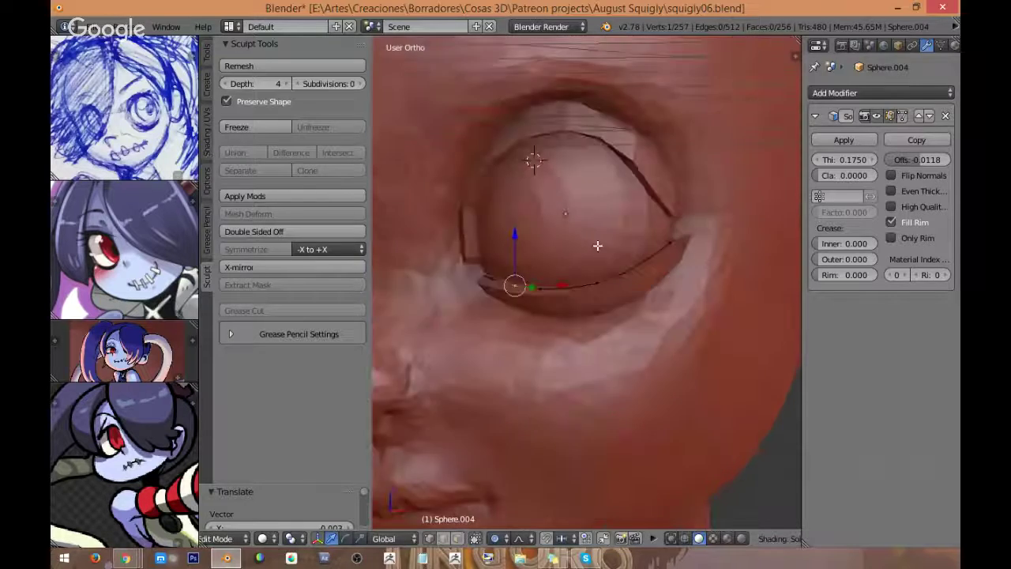
scroll(596, 244, "up", 2)
key("Tab")
right_click(696, 202)
key("Tab")
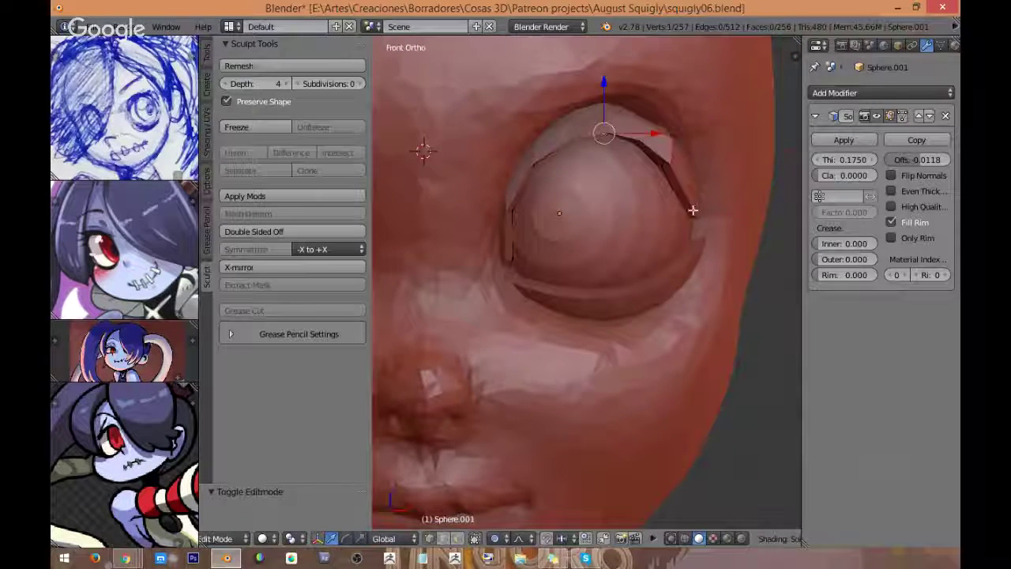
key("g")
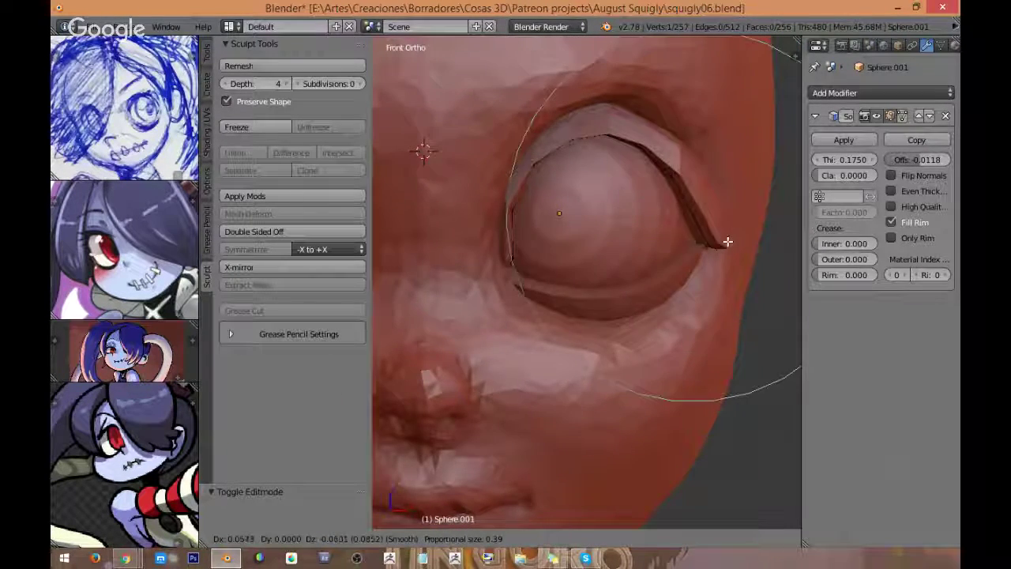
left_click(717, 256)
key("g")
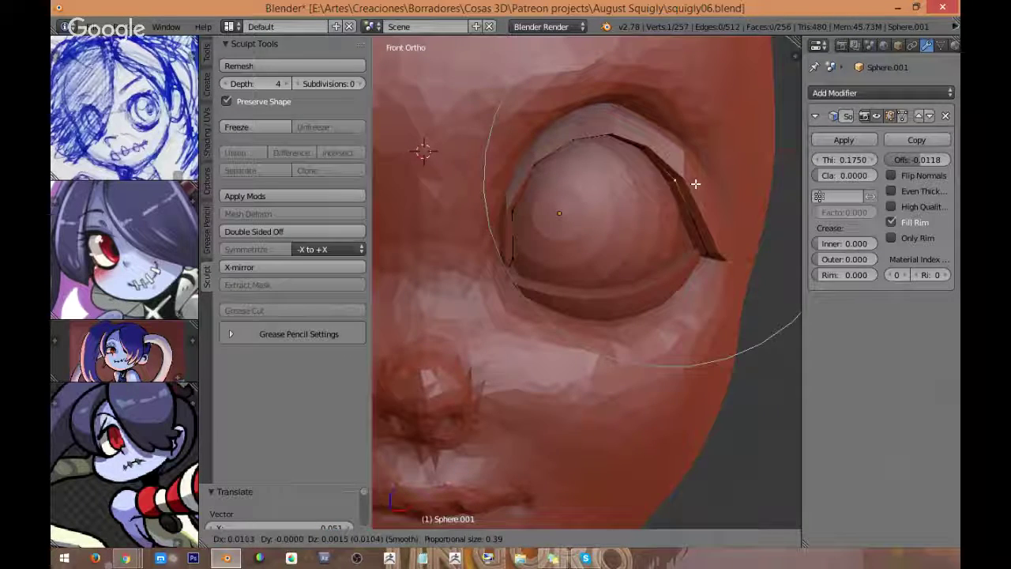
left_click(695, 185)
Step: Shift the upper eyelid's outer corner slightly inward and raise the outer part of its rim
right_click(718, 260)
key("g")
left_click(712, 260)
scroll(711, 259, "down", 4)
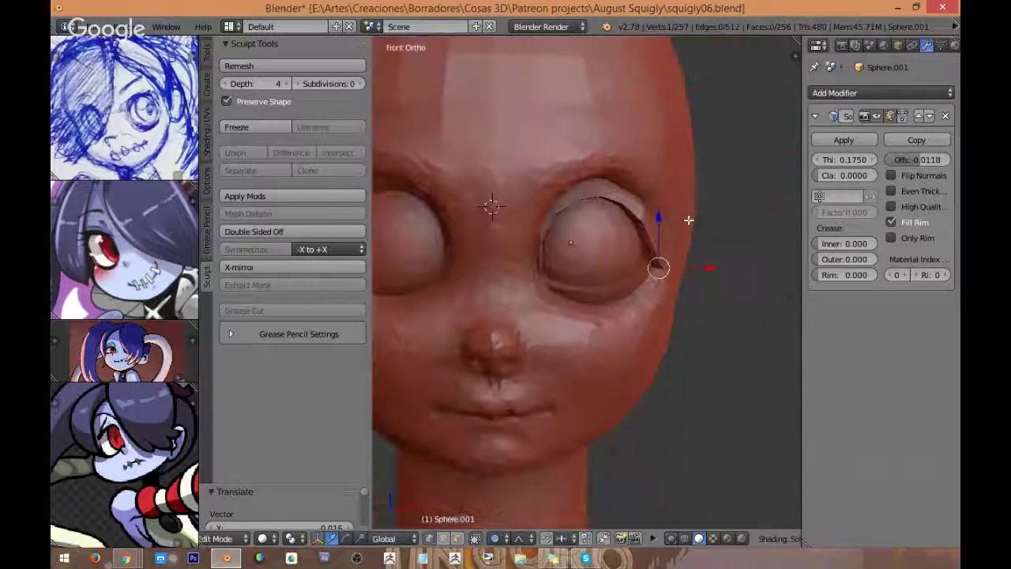
scroll(691, 240, "up", 1)
key("g")
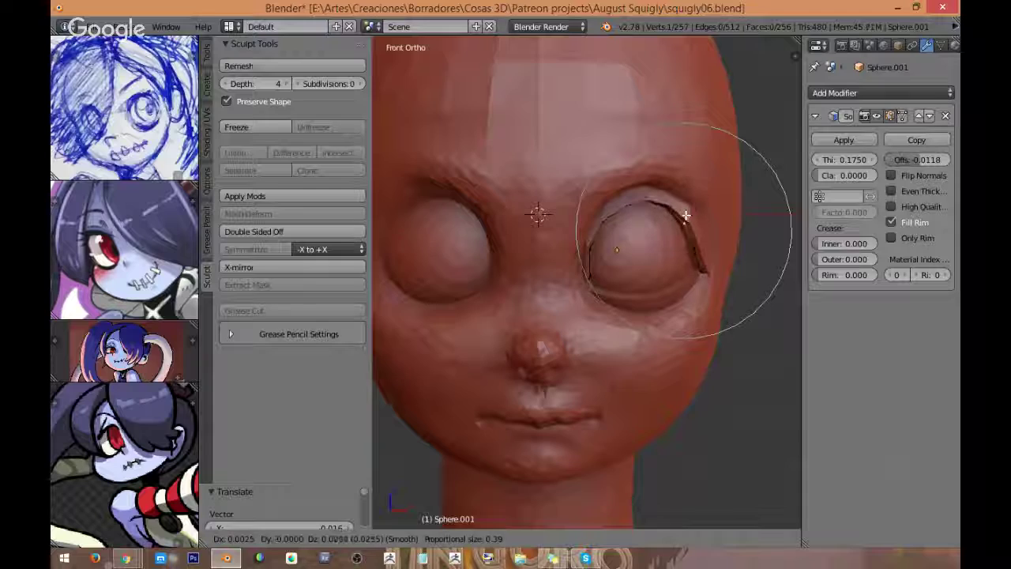
left_click(689, 216)
Step: Move the lower eyelid's outer rim vertex slightly inward to meet the upper eyelid's corner
scroll(690, 213, "up", 3)
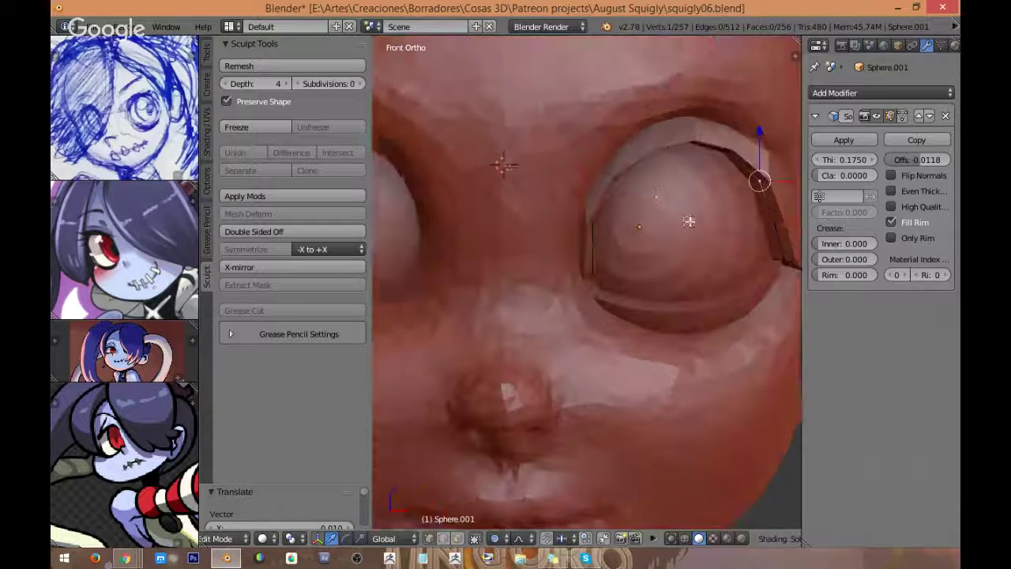
key("Tab")
right_click(688, 313)
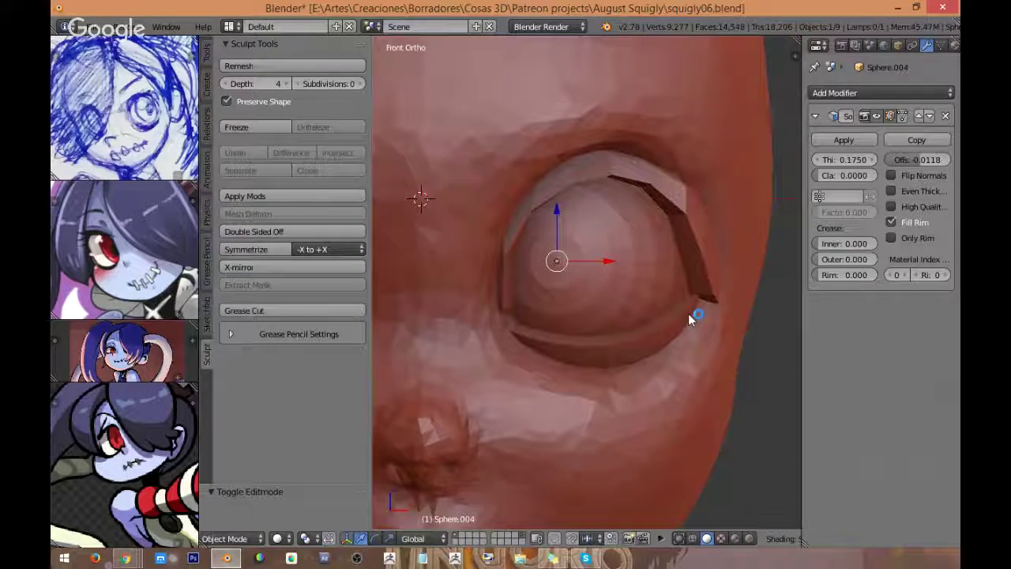
key("Tab")
right_click(695, 287)
key("g")
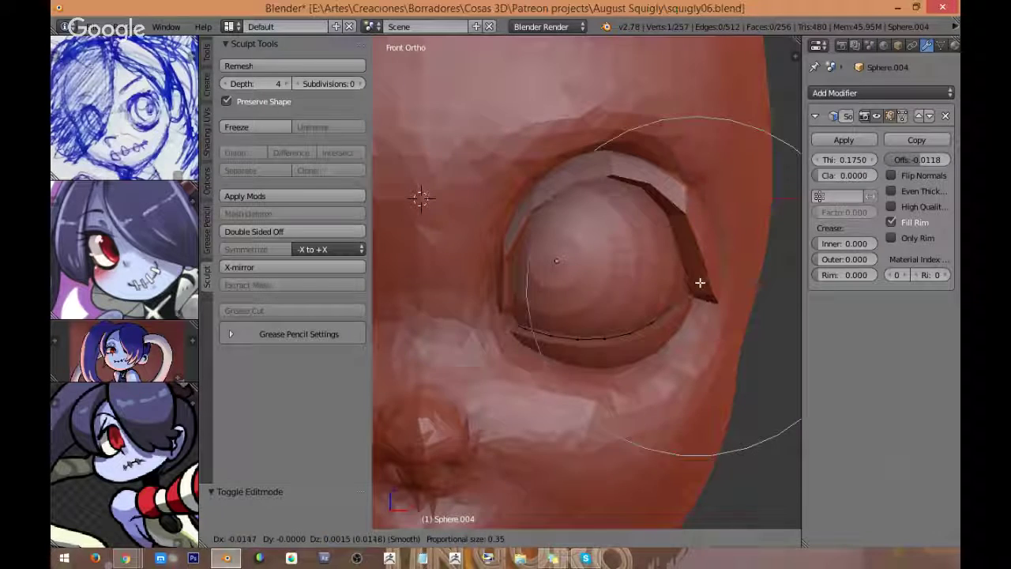
left_click(700, 282)
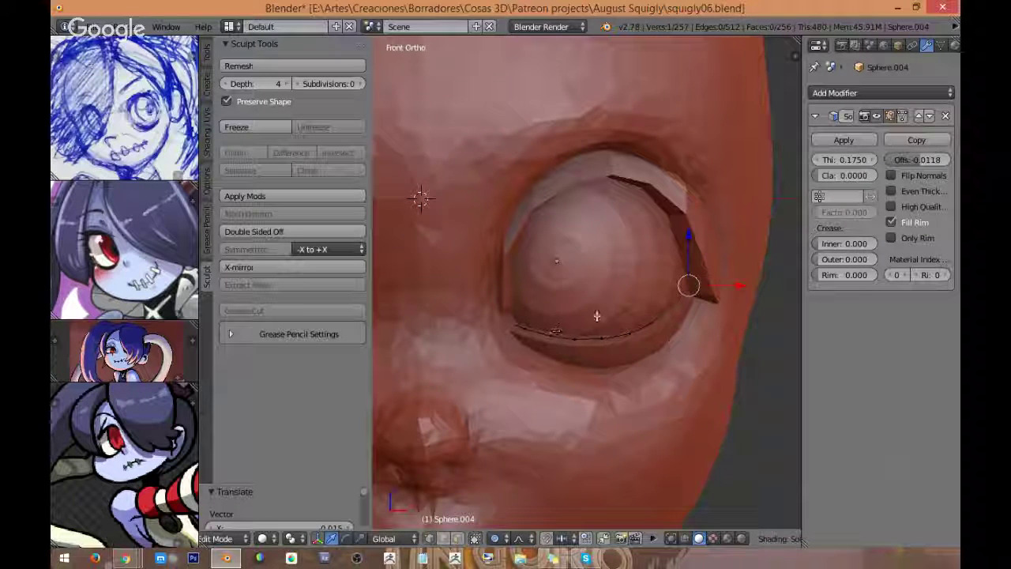
Step: Switch to editing the upper eyelid and nudge its outer rim vertex with proportional editing, near the eye's outer corner
scroll(672, 264, "up", 1)
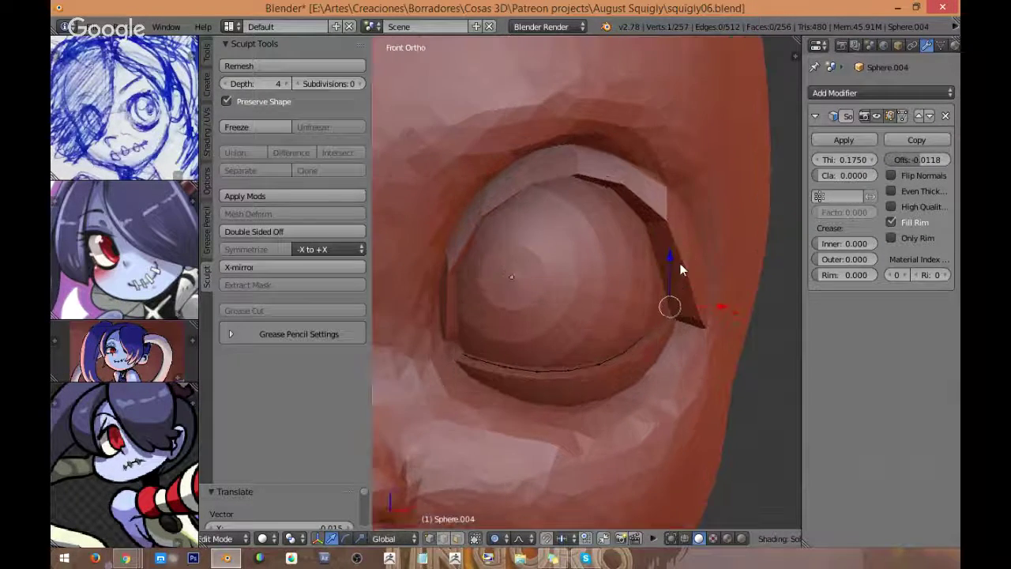
key("Tab")
right_click(618, 194)
key("Tab")
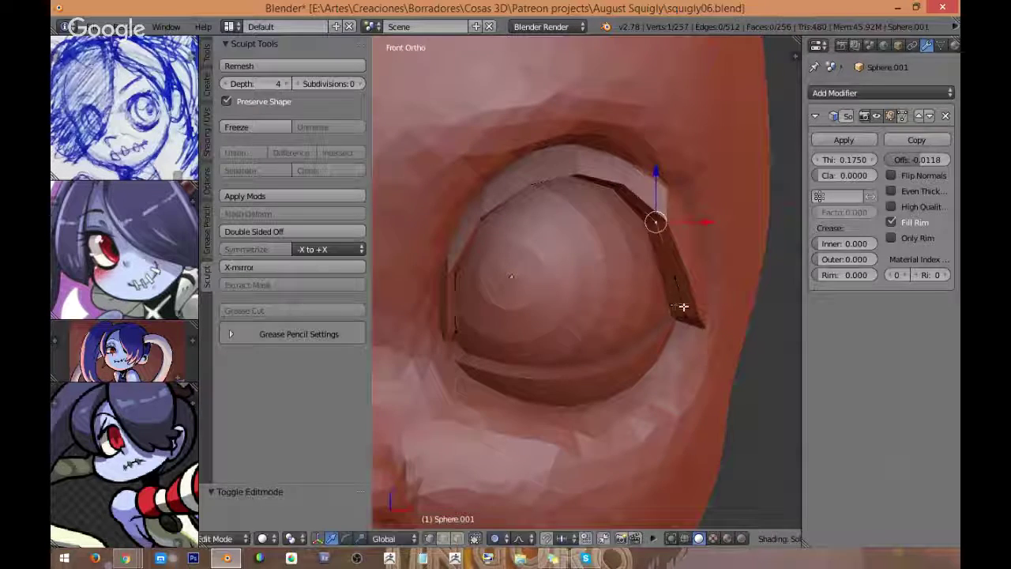
key("g")
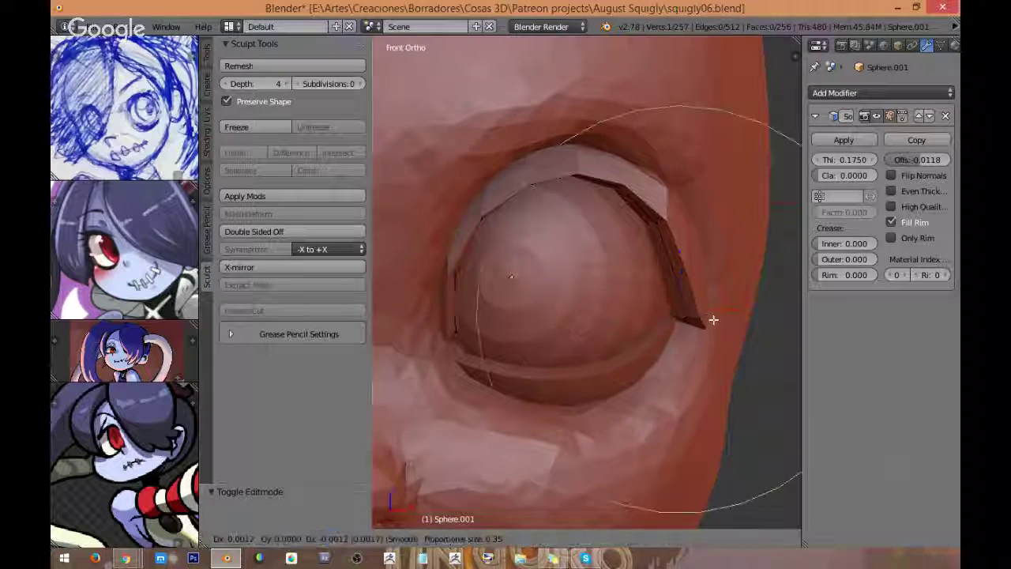
left_click(709, 316)
scroll(709, 316, "down", 5)
key("Tab")
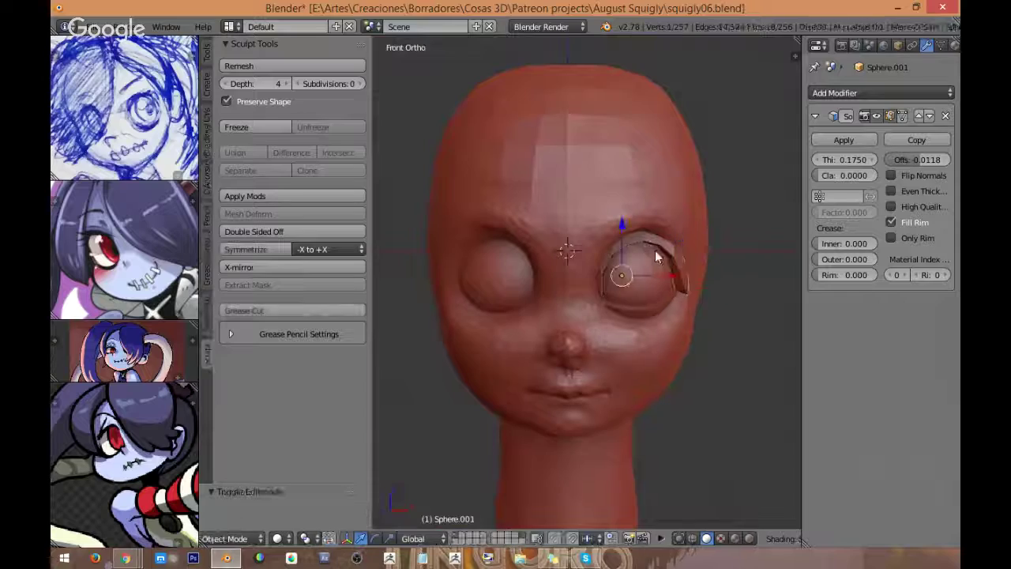
Step: Reposition the upper eyelid's outer rim vertex from the side view, checking the lid against the eyeball in wireframe
middle_click_drag(689, 249, 545, 276)
key("Tab")
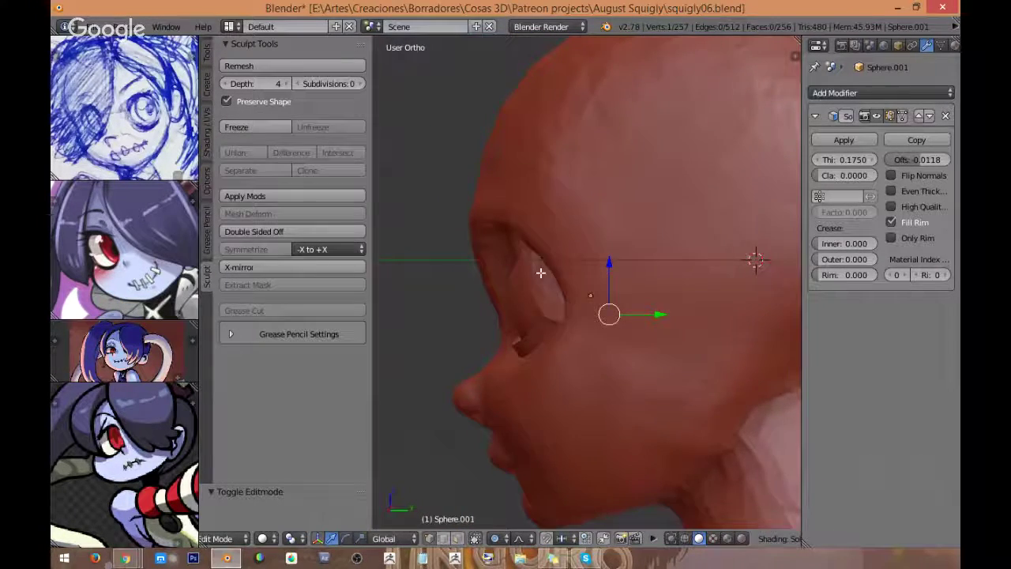
key("KP_3")
key("z")
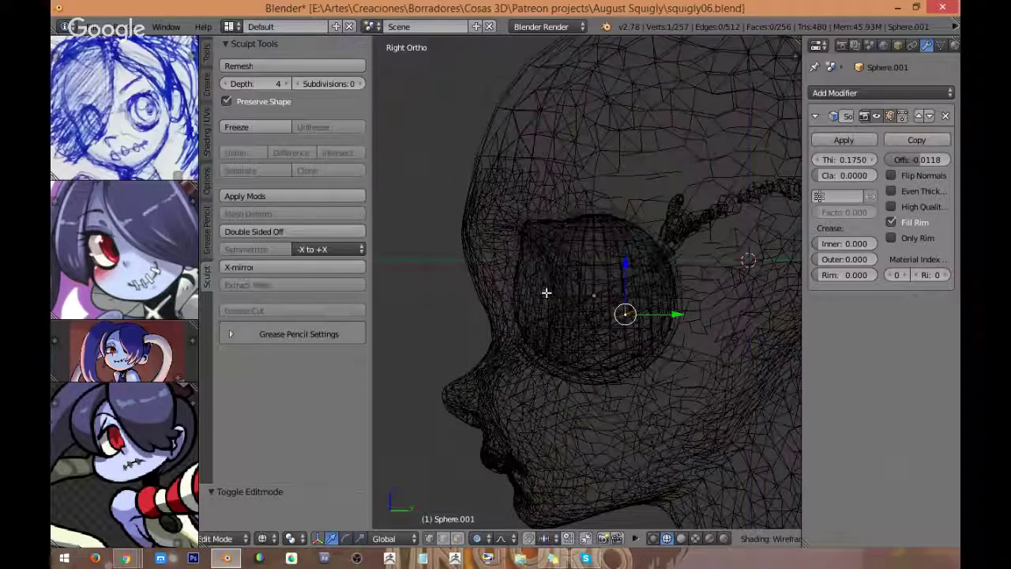
key("z")
key("g")
scroll(561, 289, "up", 1)
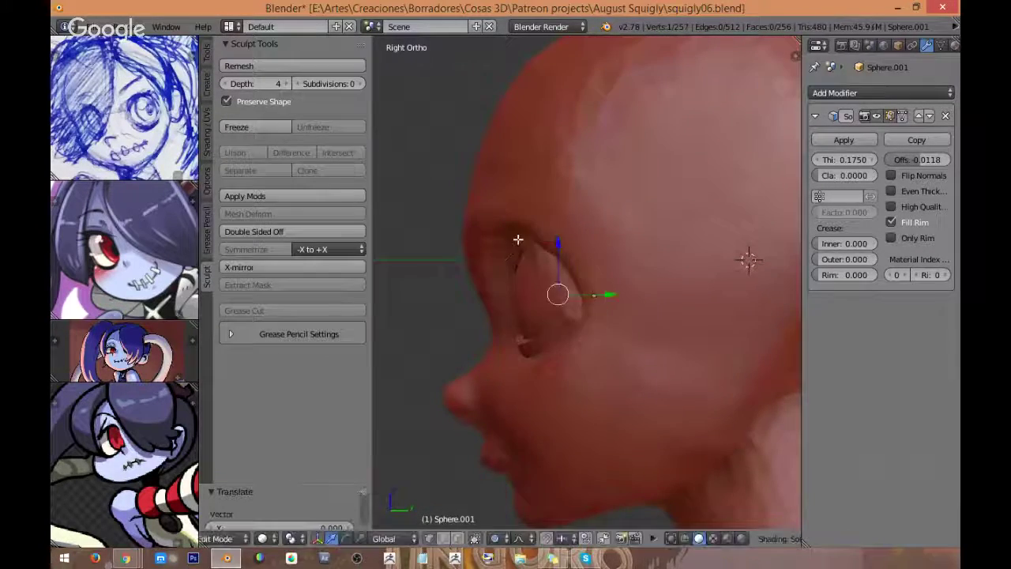
Step: Reshape the upper eyelid's front rim in side view with proportional size 0.22, pulling the front vertex forward and slightly up
scroll(521, 252, "up", 3)
key("g")
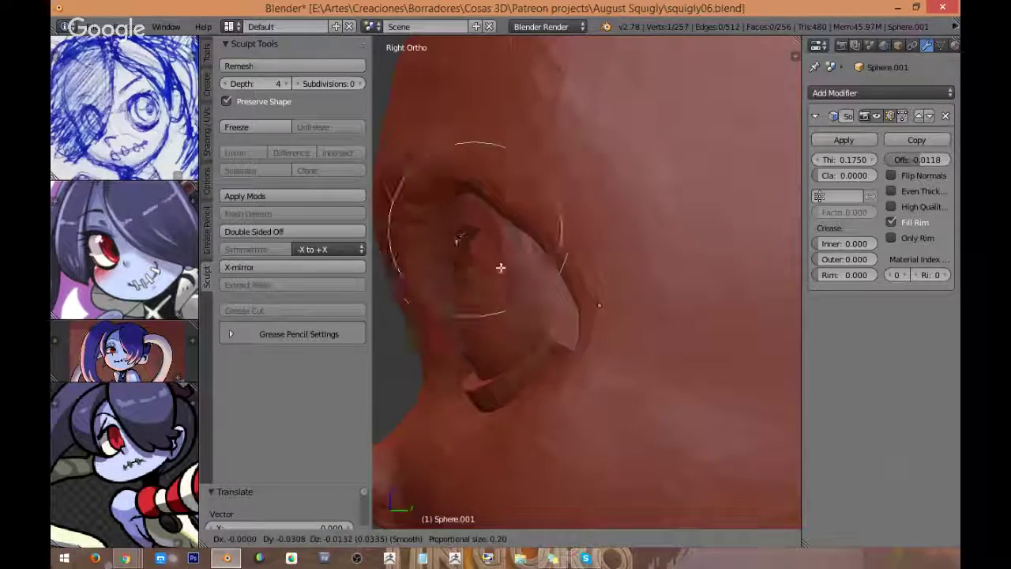
scroll(503, 268, "down", 2)
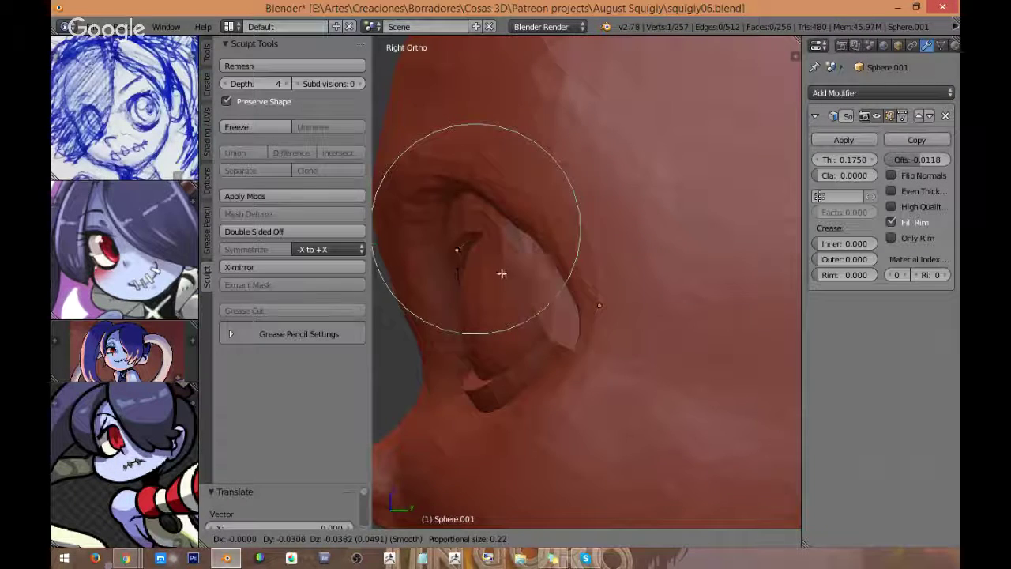
left_click(502, 271)
key("g")
left_click(488, 241)
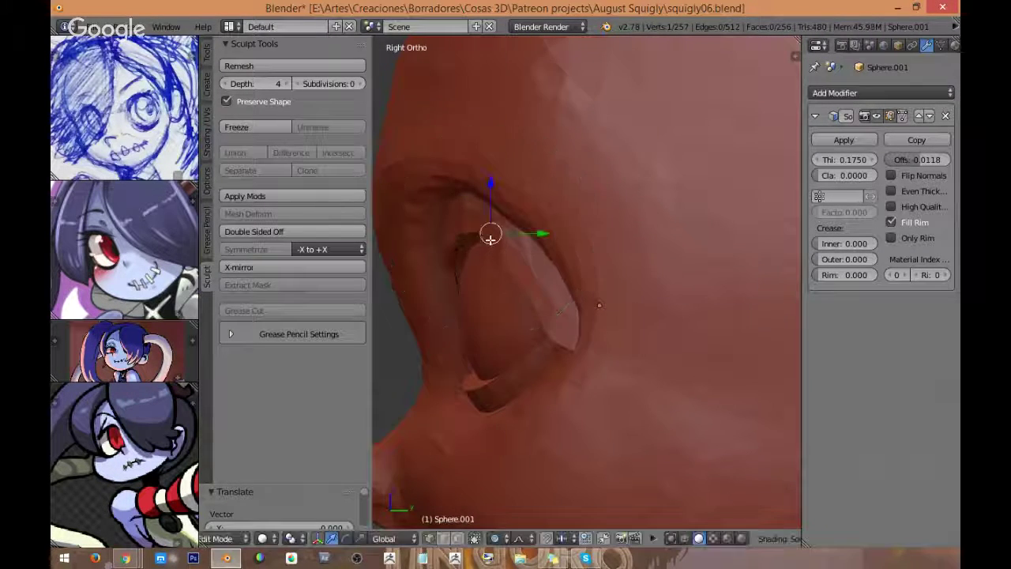
right_click(472, 237)
key("g")
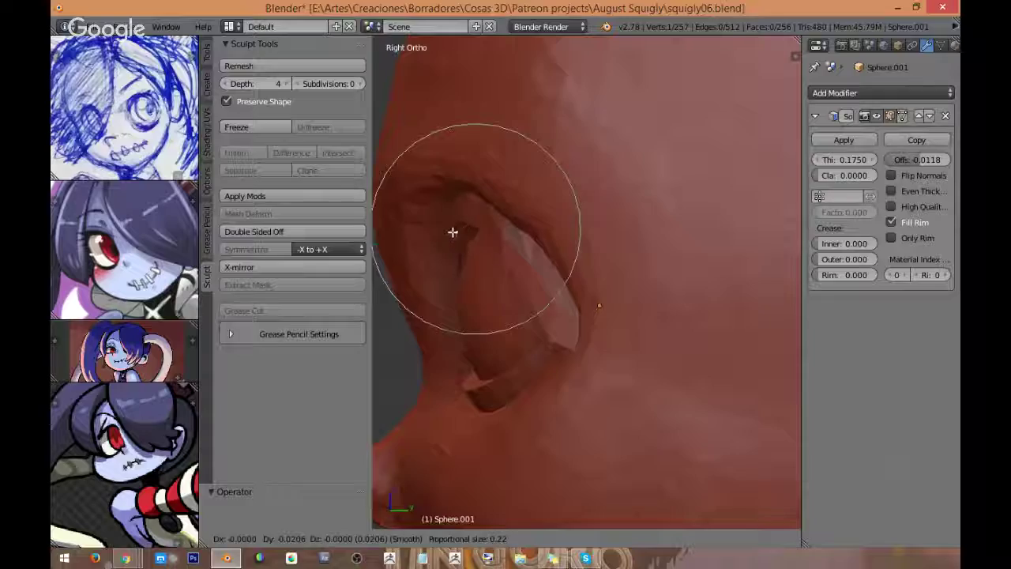
left_click(451, 228)
Step: Box-select the vertices along the top of the upper eyelid in wireframe and shift them slightly in side view
key("z")
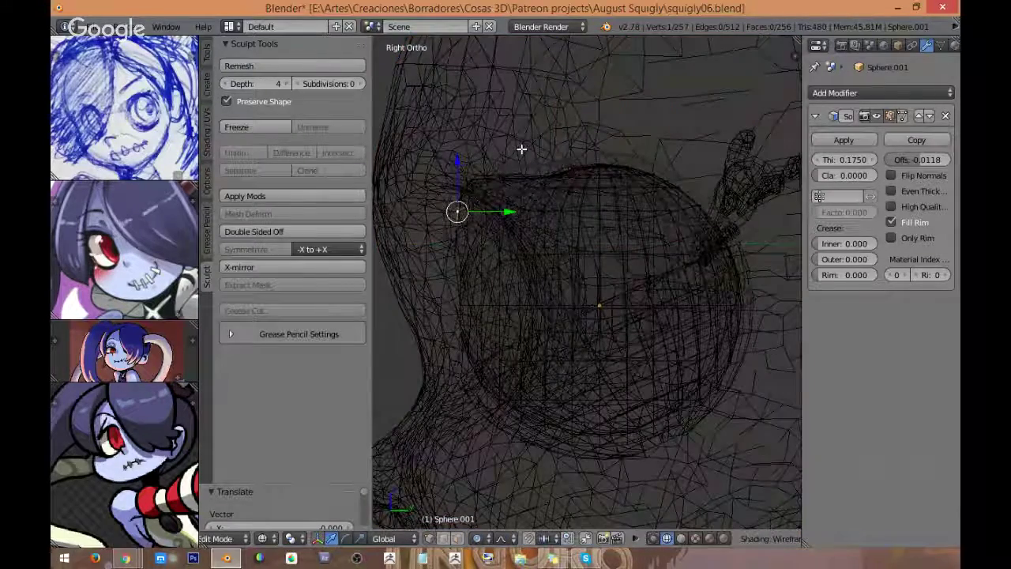
key("a")
key("b")
left_click_drag(472, 152, 589, 202)
key("g")
left_click(576, 187)
key("z")
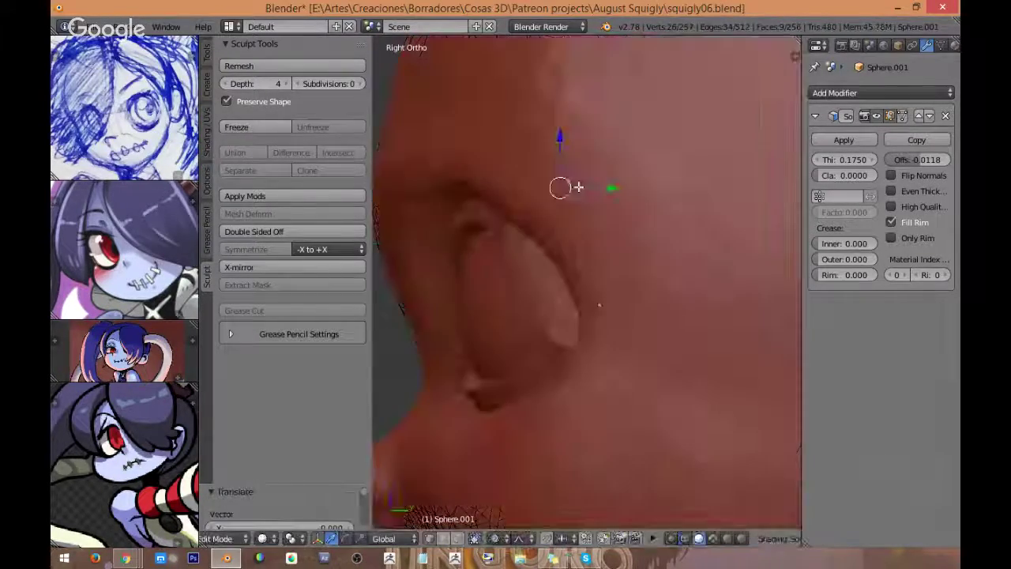
key("g")
left_click(575, 189)
Step: Lower the upper eyelid's front rim vertex in side view with proportional size 0.18
right_click(454, 237)
key("g")
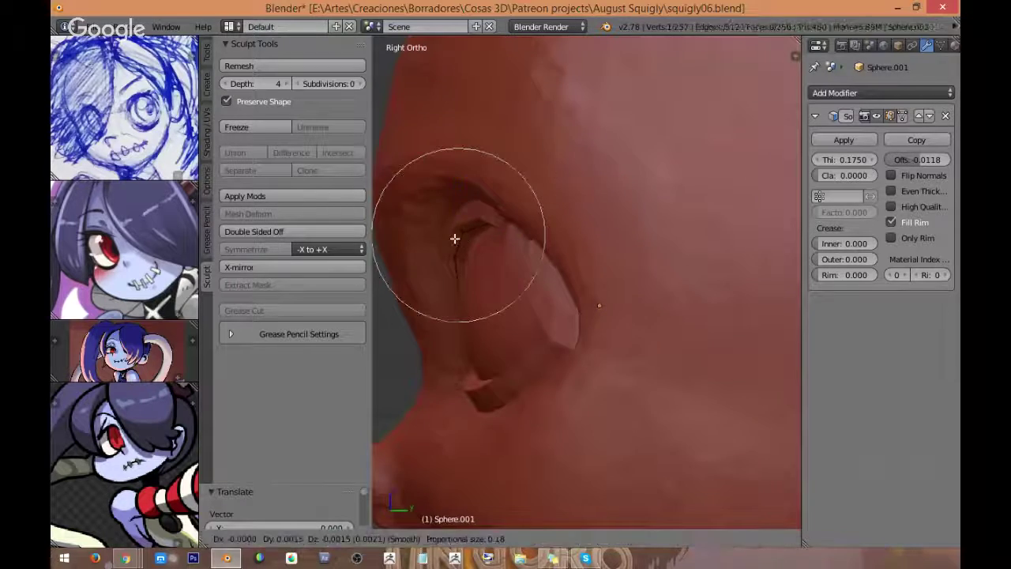
left_click(457, 257)
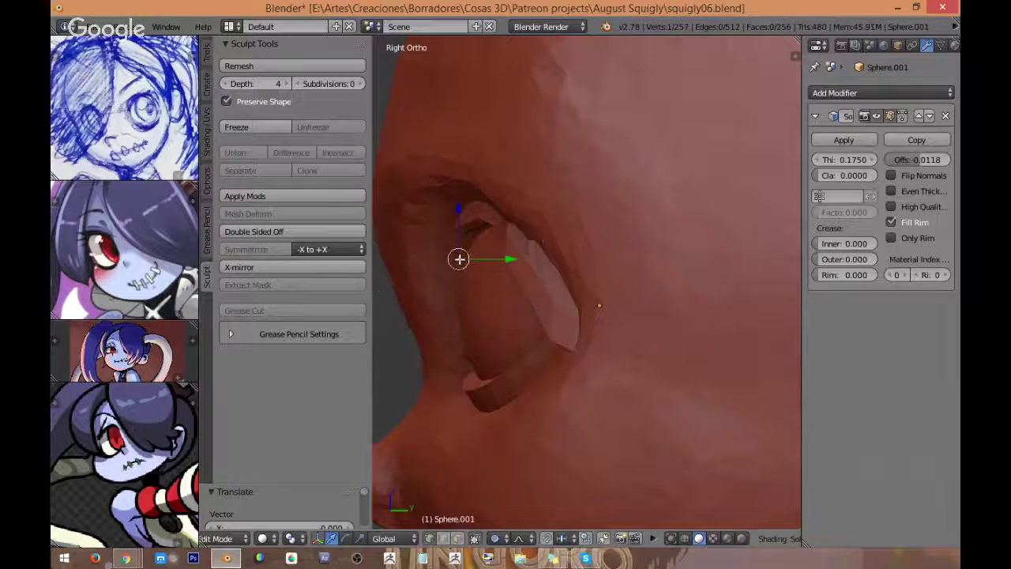
Step: Leave eyelid editing, select the head mesh in front view, and open the viewport shading options
middle_click_drag(458, 257, 692, 241)
scroll(578, 297, "down", 4)
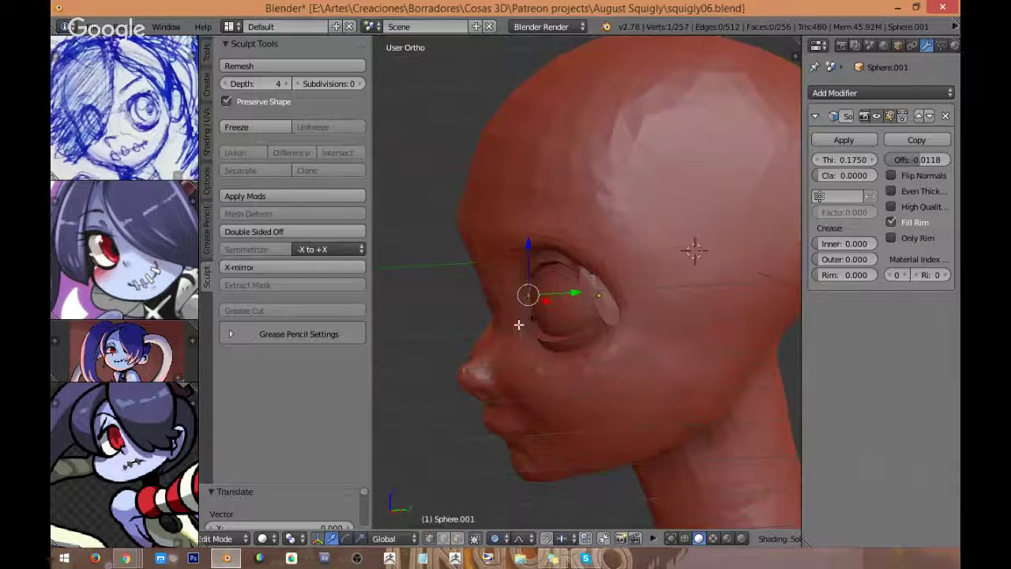
key("Tab")
right_click(504, 315)
key("KP_1")
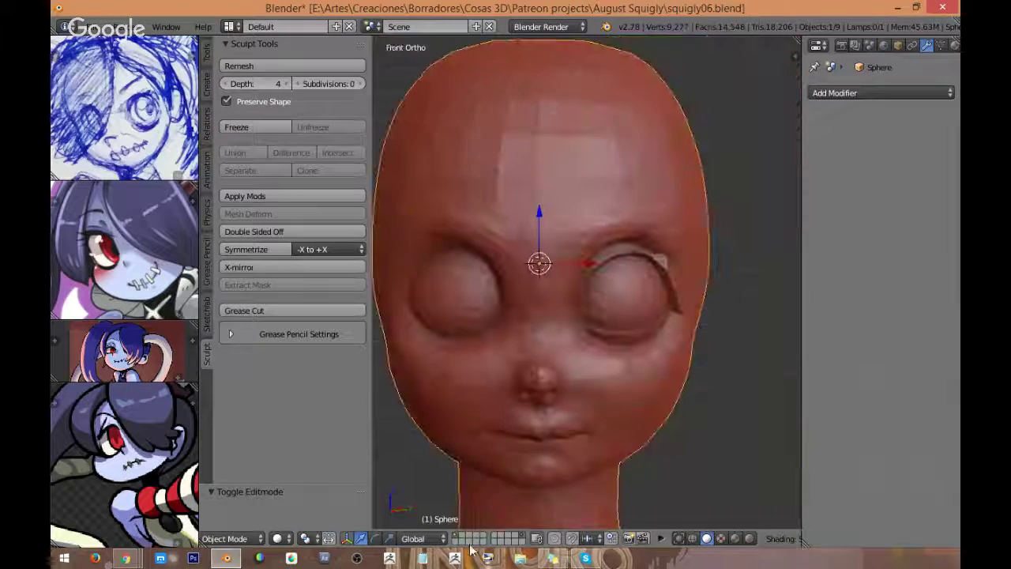
left_click(277, 538)
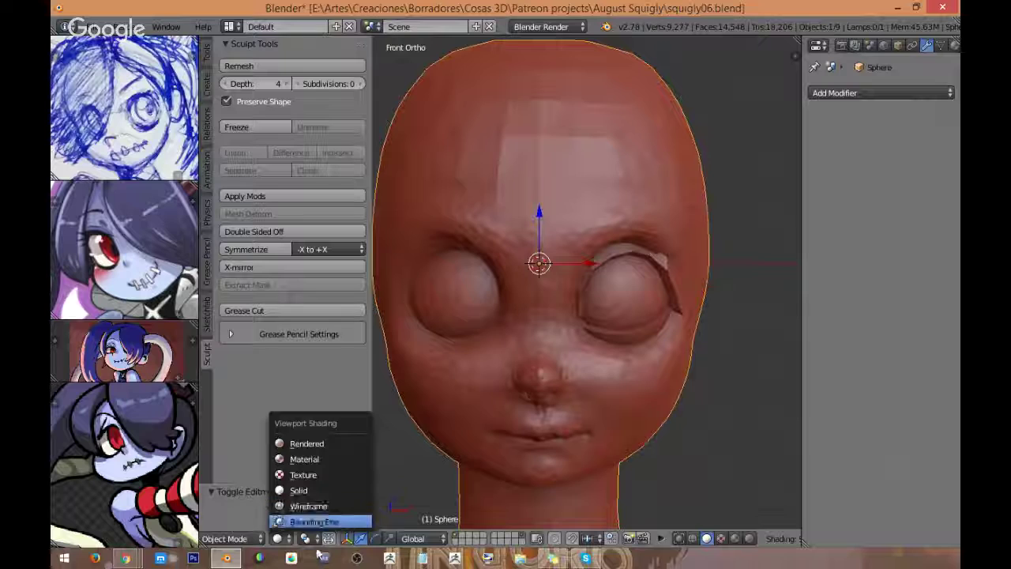
Step: Put the head mesh into Sculpt Mode and set the Grab brush radius to 129 px
left_click(237, 538)
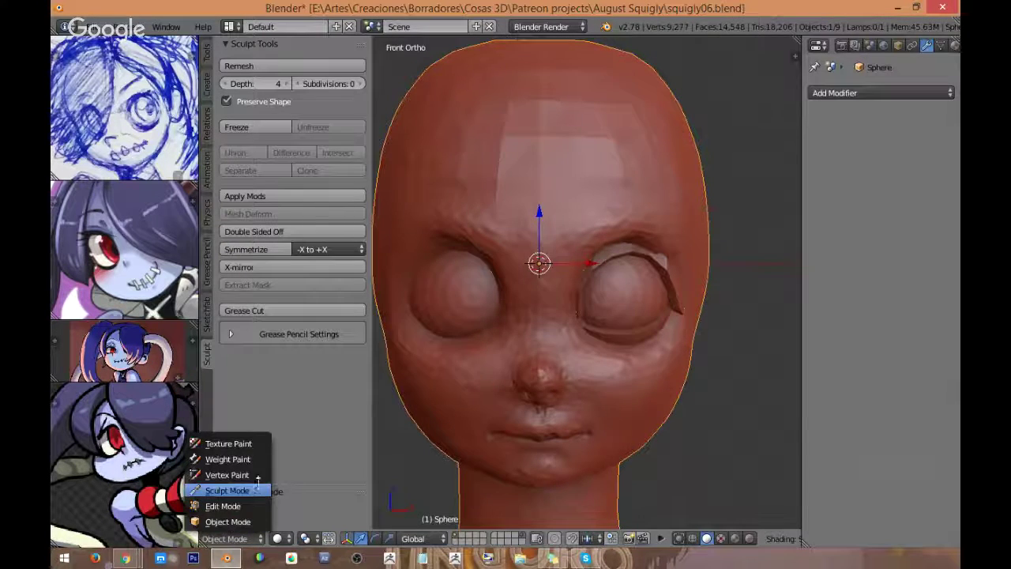
left_click(233, 490)
left_click(209, 58)
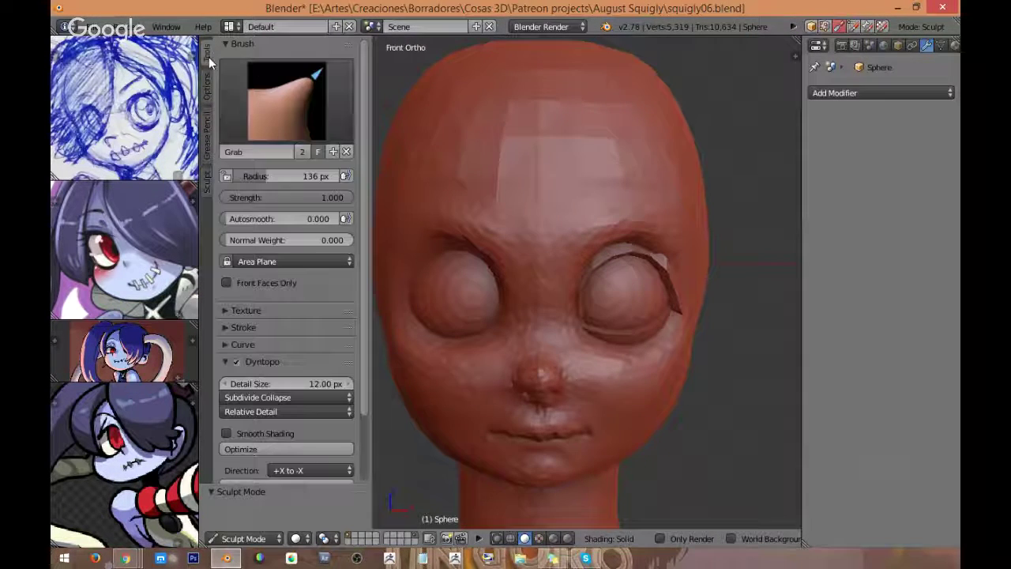
mouse_move(667, 292)
middle_mouse_down()
mouse_move(647, 285)
mouse_move(550, 300)
middle_mouse_up()
scroll(541, 307, "up", 5)
key("f")
left_click(561, 334)
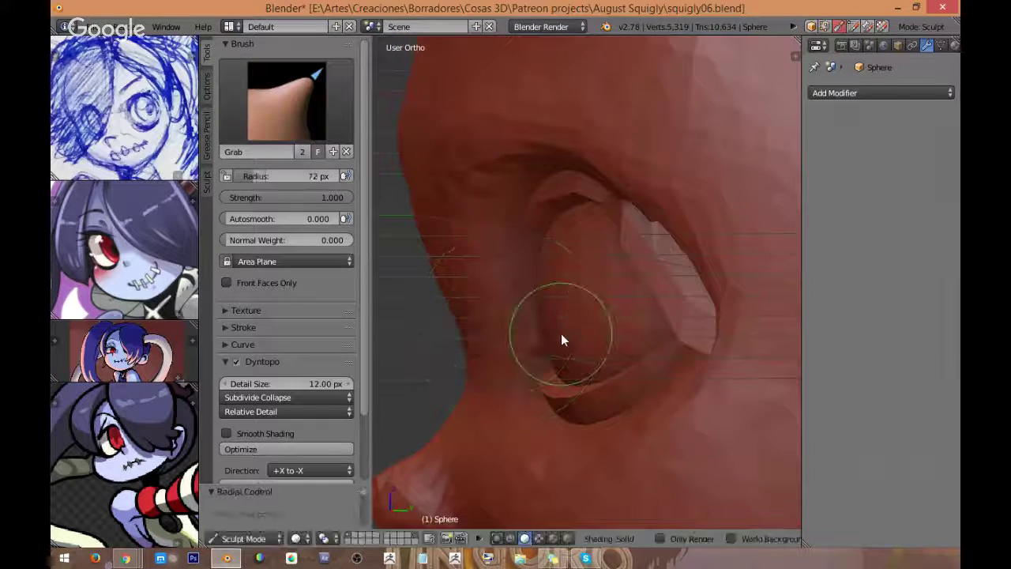
key("f")
left_click(609, 341)
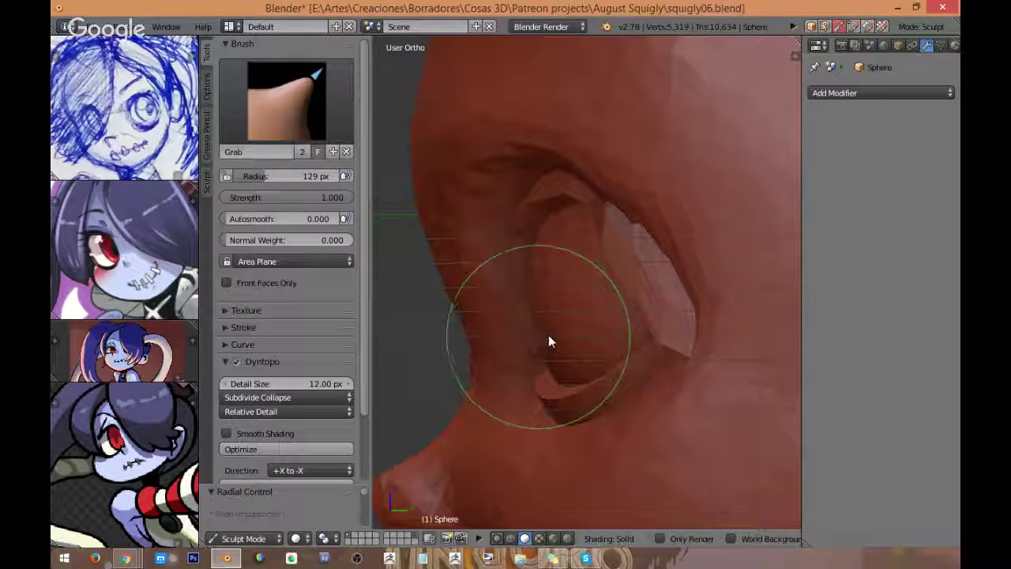
Step: Reshape the inner rim of the character's left eye socket beside the nose bridge with Grab strokes
middle_click_drag(558, 322, 653, 325)
scroll(616, 308, "up", 4)
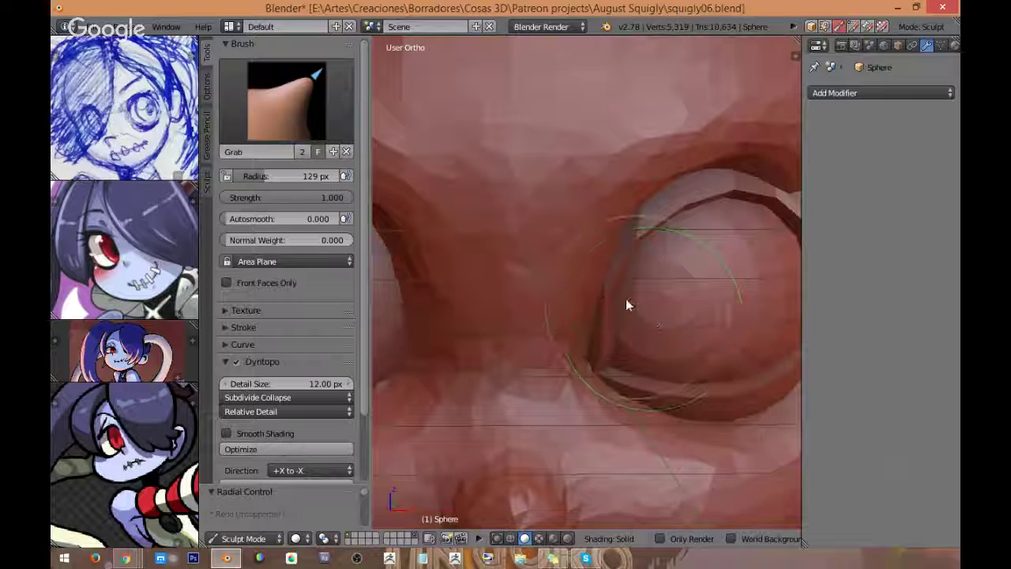
left_click_drag(599, 262, 588, 306)
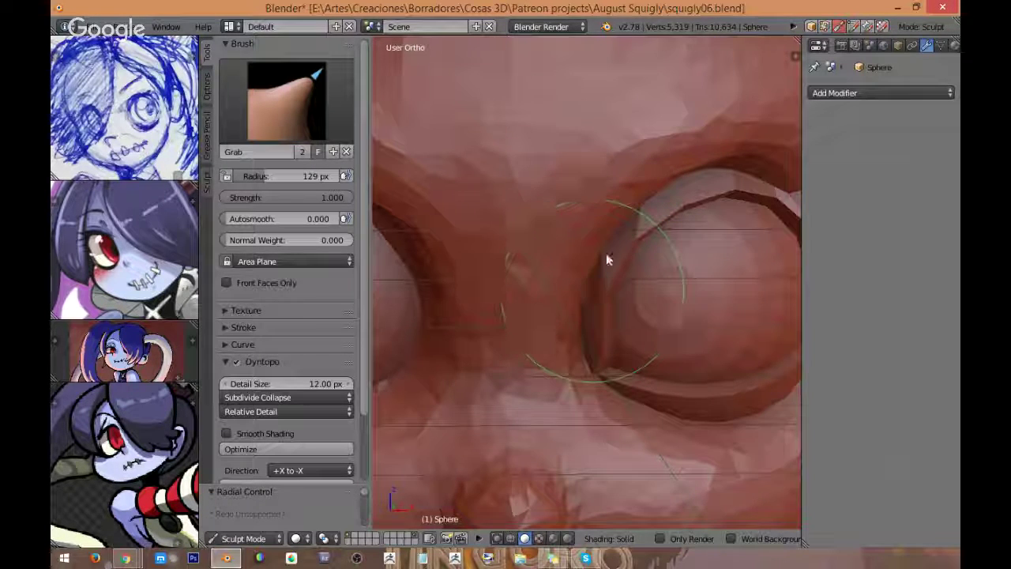
left_click_drag(622, 243, 606, 264)
Step: Move the character's left eyeball along the Y axis to adjust its depth in the socket
key("Tab")
right_click(650, 291)
key("g")
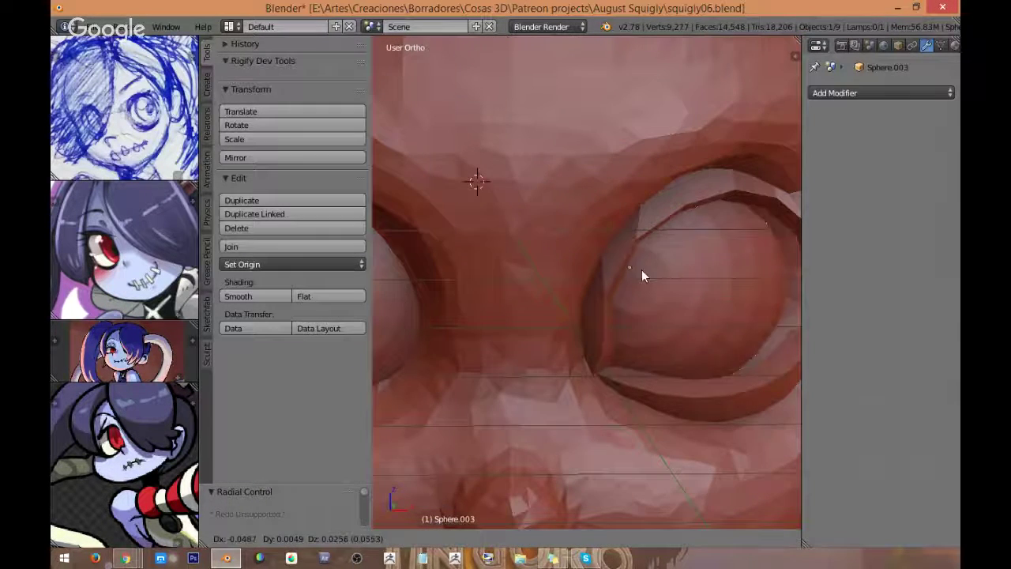
key("y")
left_click(653, 314)
Step: Sculpt the head again with the Grab brush, refining the left eye's inner corner and the side of the nose bridge
right_click(556, 243)
key("Tab")
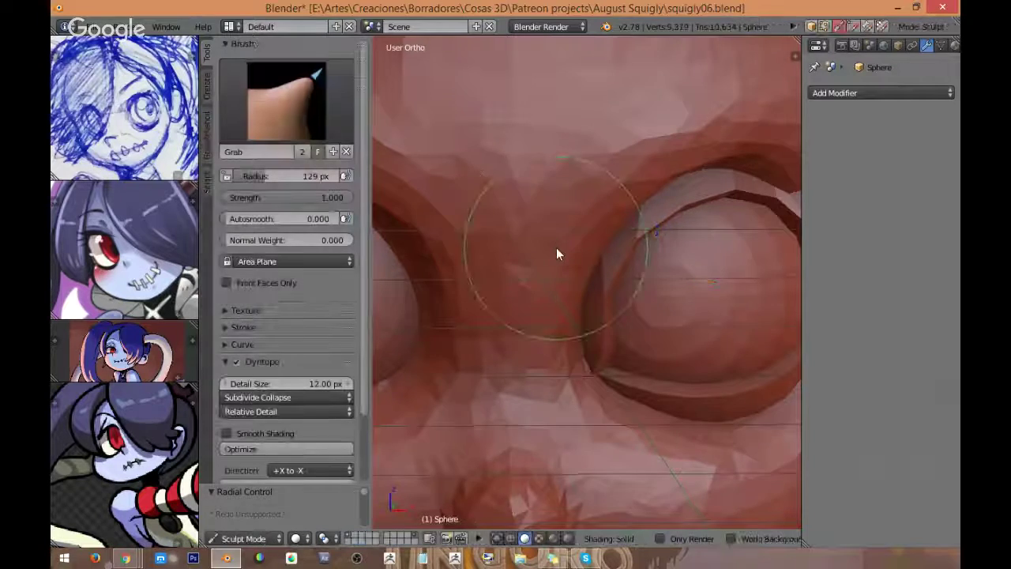
middle_click_drag(629, 300, 531, 299)
mouse_move(530, 299)
left_mouse_down()
mouse_move(521, 296)
mouse_move(537, 292)
left_mouse_up()
middle_click_drag(539, 288, 578, 307)
scroll(577, 328, "up", 2)
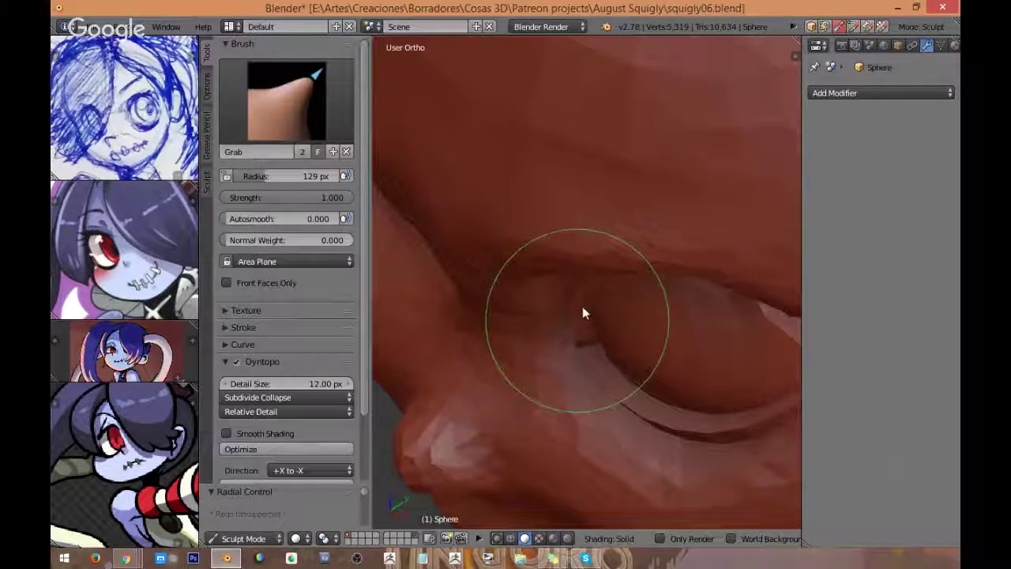
left_click_drag(582, 307, 585, 291)
mouse_move(586, 290)
middle_mouse_down()
mouse_move(606, 218)
mouse_move(561, 229)
mouse_move(566, 273)
mouse_move(544, 300)
mouse_move(655, 259)
mouse_move(604, 300)
mouse_move(616, 293)
middle_mouse_up()
scroll(657, 246, "down", 3)
scroll(649, 285, "down", 2)
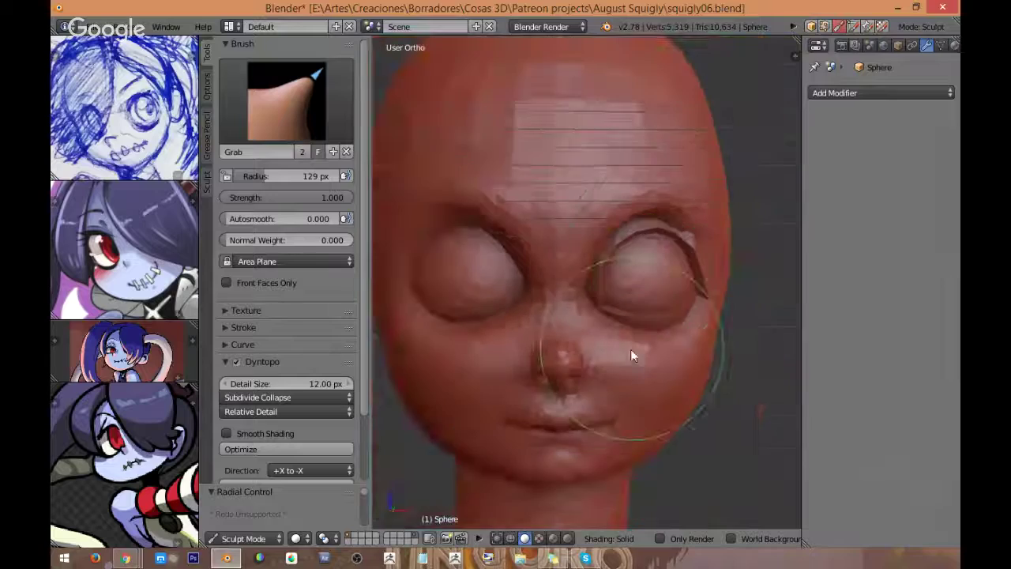
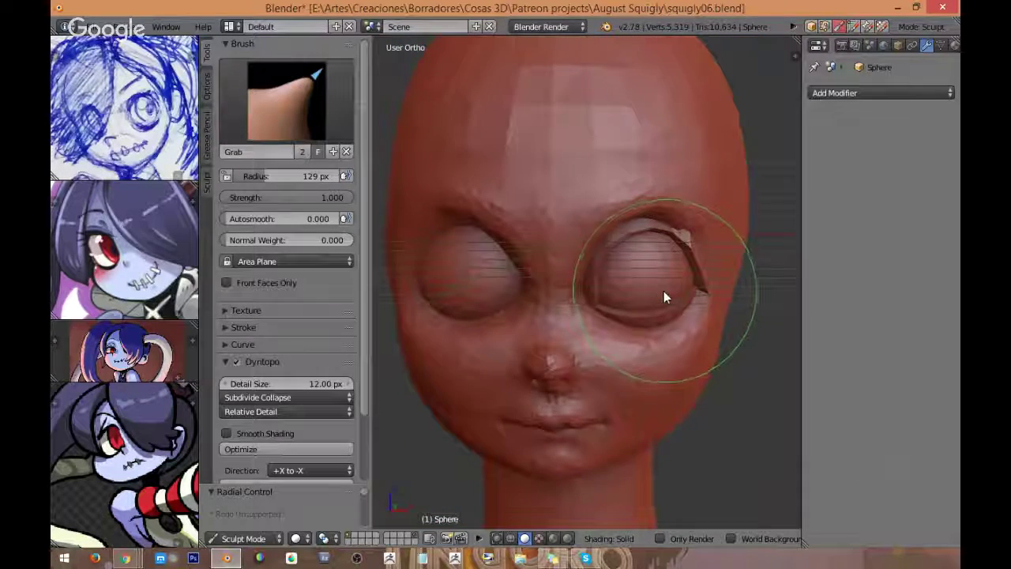
scroll(667, 286, "up", 2)
key("KP_1")
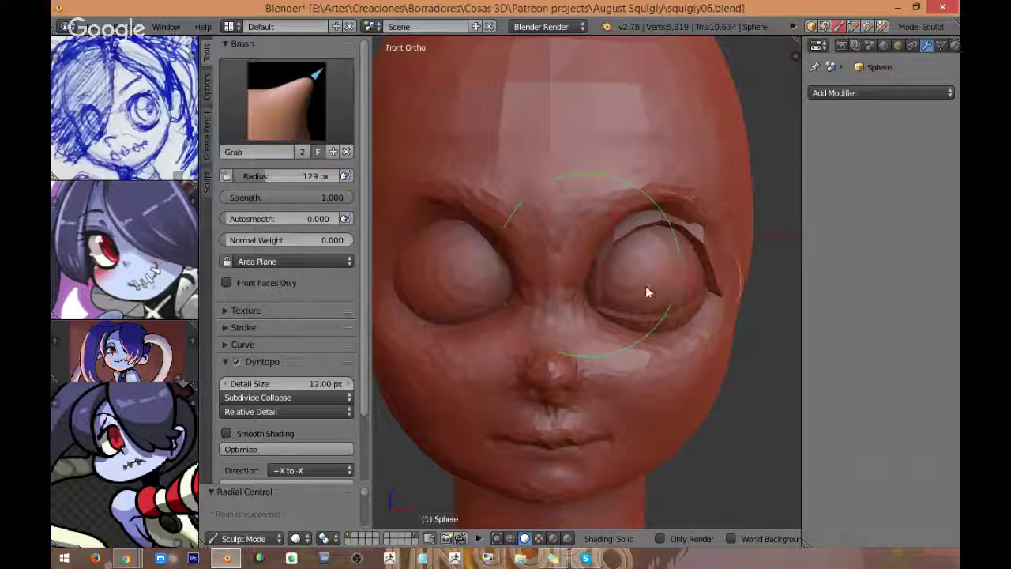
scroll(649, 276, "down", 1)
scroll(651, 274, "up", 1)
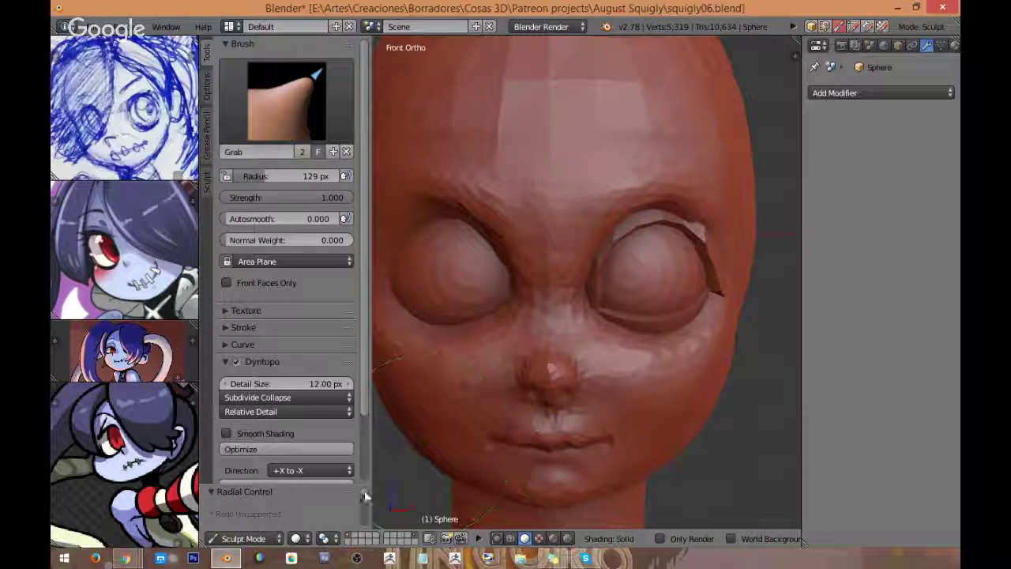
left_click(244, 538)
left_click(237, 522)
right_click(610, 240)
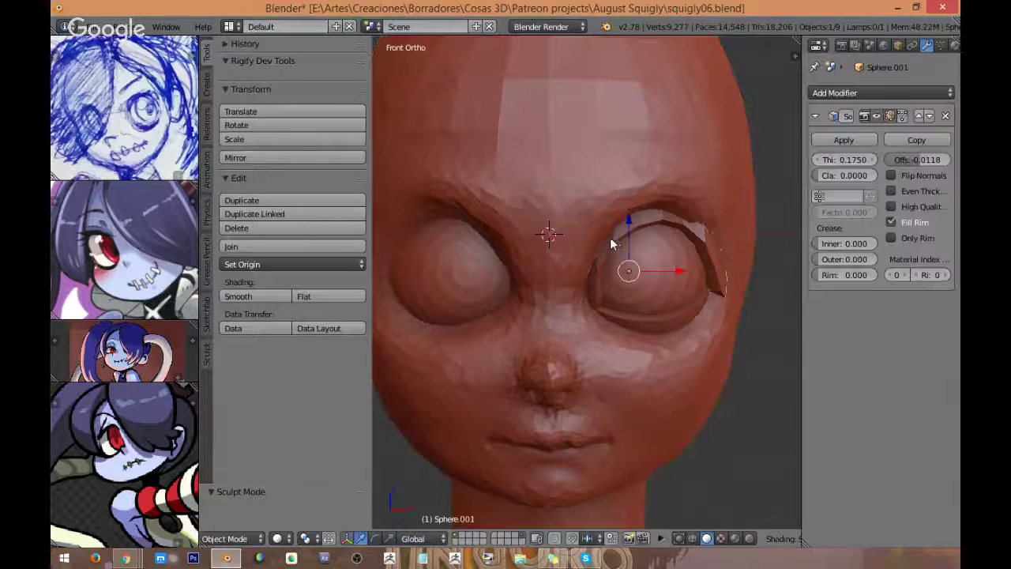
key("g")
right_click(627, 250)
middle_click_drag(602, 248, 583, 247, "shift")
key("g")
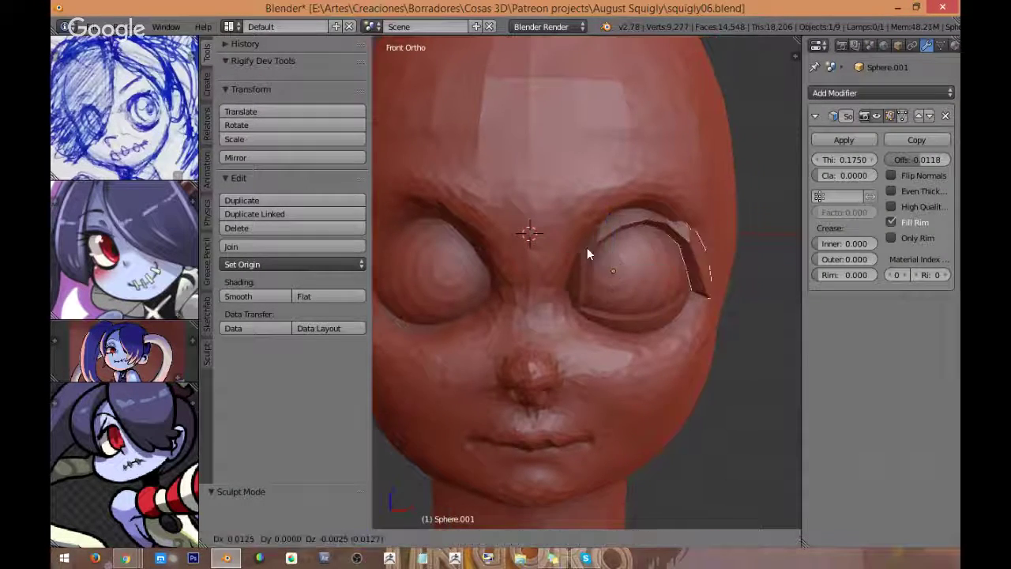
right_click(624, 255)
right_click(653, 269)
middle_click_drag(628, 283, 608, 285, "shift")
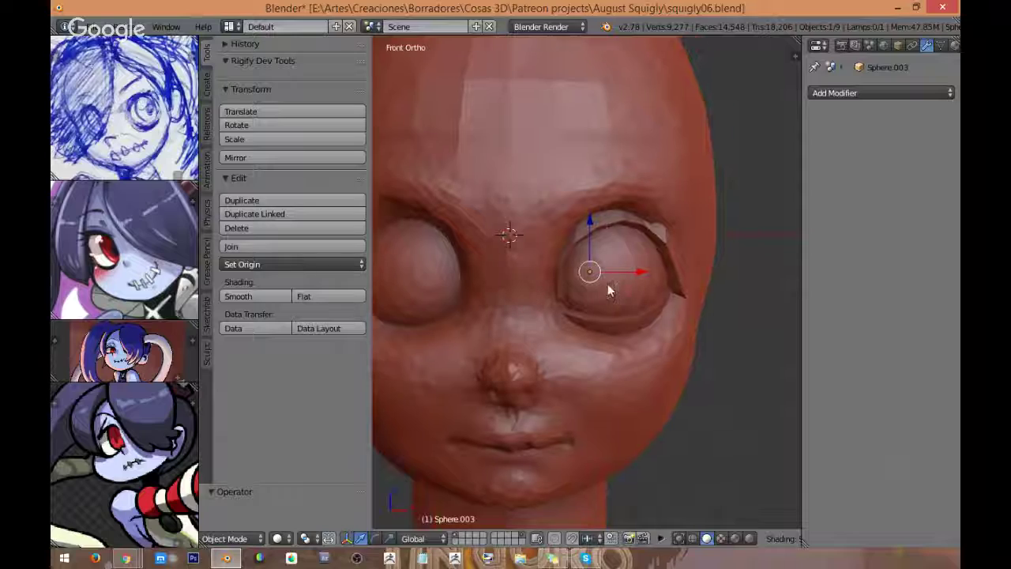
right_click(617, 220)
middle_click_drag(617, 221, 527, 251)
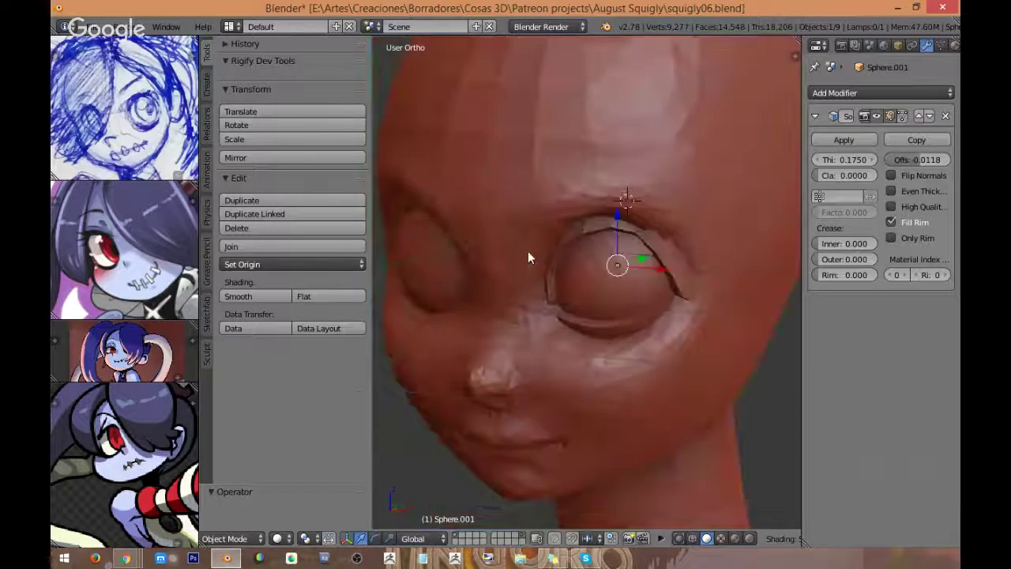
scroll(528, 250, "up", 3)
Step: Pull the left eye's inner socket edge forward with the Grab brush on the head in the right side view
right_click(505, 305)
key("ctrl+Tab")
mouse_move(613, 264)
middle_mouse_down()
mouse_move(526, 276)
mouse_move(548, 295)
mouse_move(564, 300)
mouse_move(566, 290)
middle_mouse_up()
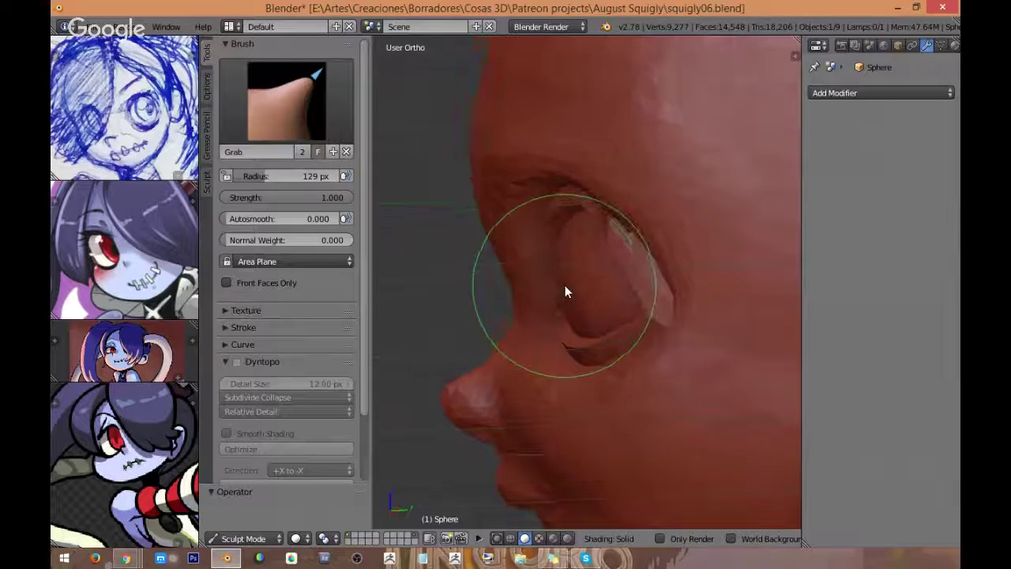
key("KP_3")
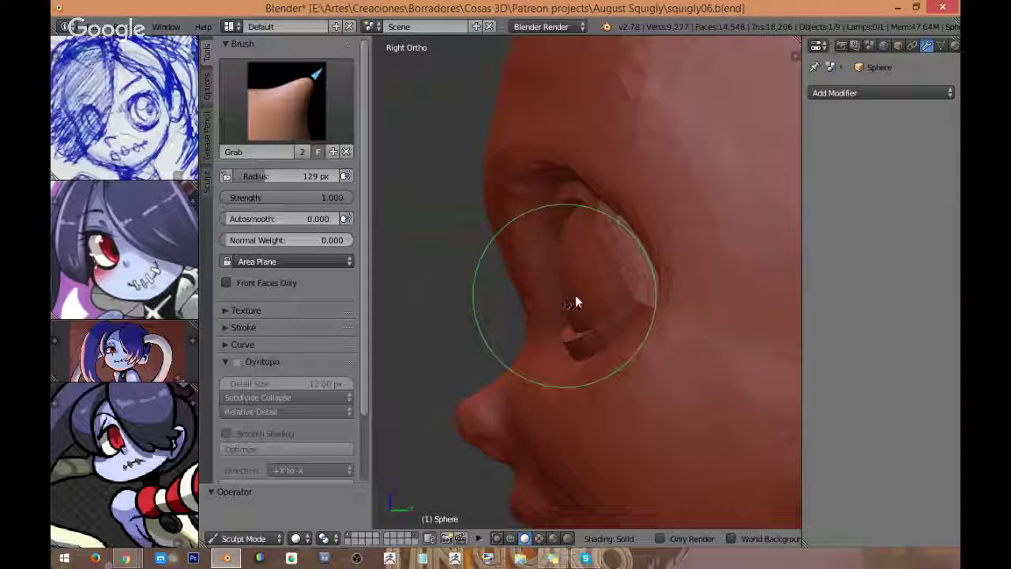
mouse_move(574, 298)
left_mouse_down()
mouse_move(595, 287)
mouse_move(582, 266)
mouse_move(589, 251)
mouse_move(592, 323)
mouse_move(548, 350)
mouse_move(516, 314)
left_mouse_up()
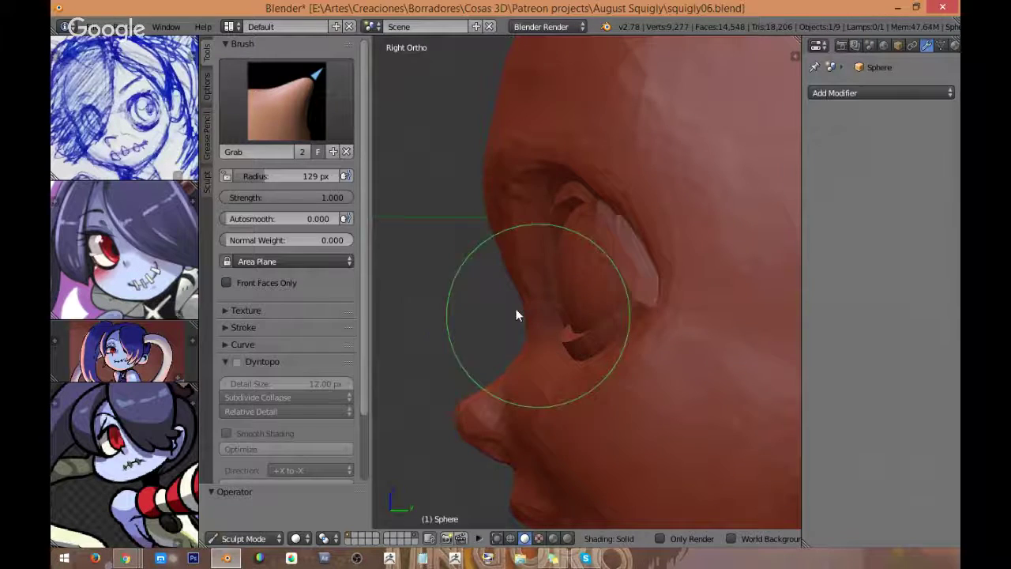
Step: Select the vertices at the left upper eyelid's inner end in Edit Mode and move them toward the eye corner
mouse_move(517, 315)
middle_mouse_down()
mouse_move(556, 316)
mouse_move(540, 296)
mouse_move(622, 239)
mouse_move(542, 276)
mouse_move(558, 244)
mouse_move(537, 270)
mouse_move(575, 253)
mouse_move(565, 266)
mouse_move(596, 290)
mouse_move(553, 316)
mouse_move(574, 291)
mouse_move(597, 295)
mouse_move(561, 293)
middle_mouse_up()
right_click(568, 295)
key("Tab")
right_click(577, 288, "shift")
key("z")
key("z")
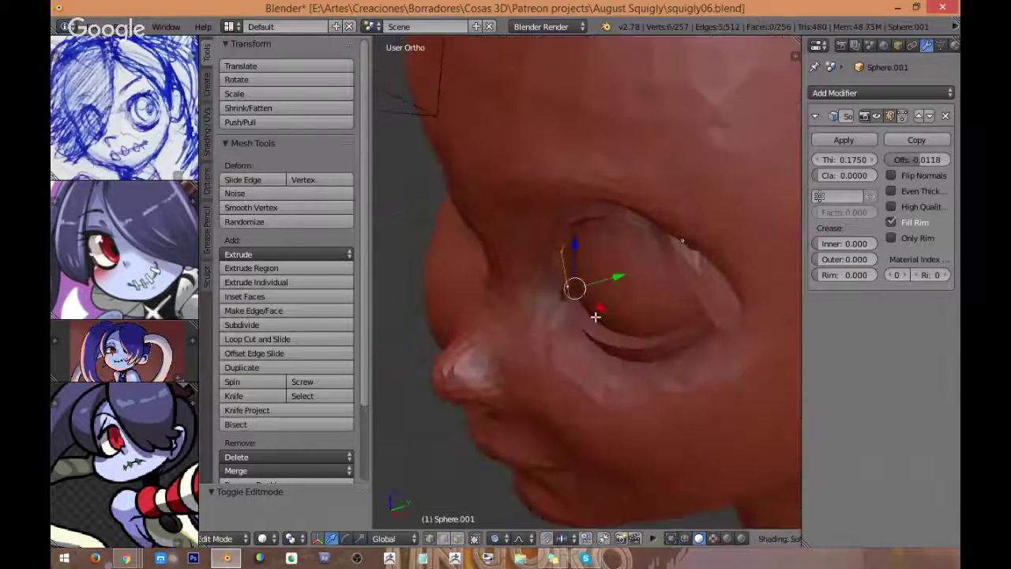
key("g")
left_click(602, 303)
middle_click_drag(636, 289, 618, 250)
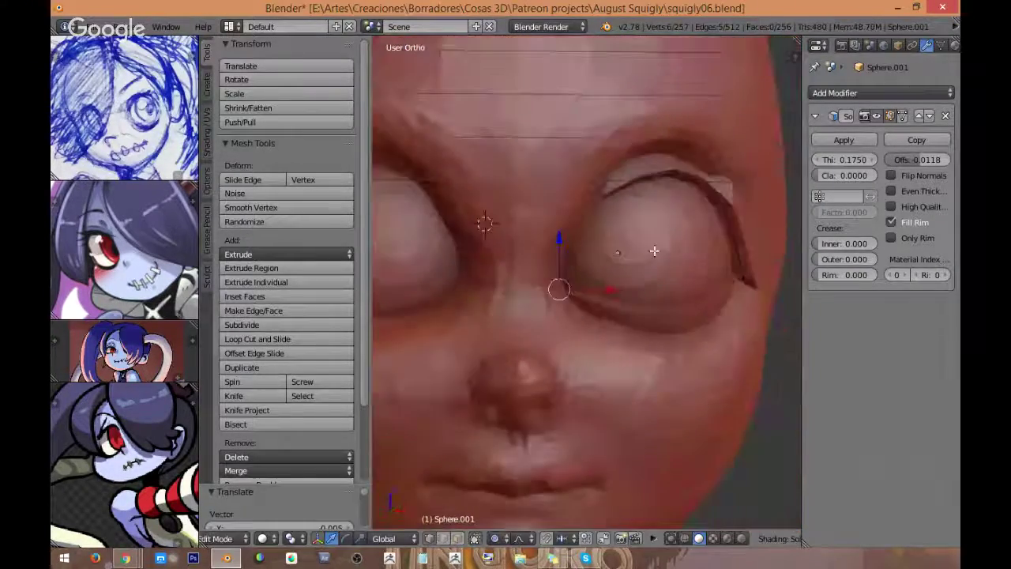
Step: Reposition vertices along the upper eyelid's inner edge with smooth proportional editing, fitting the edge to the socket in front view
right_click(581, 222)
key("g")
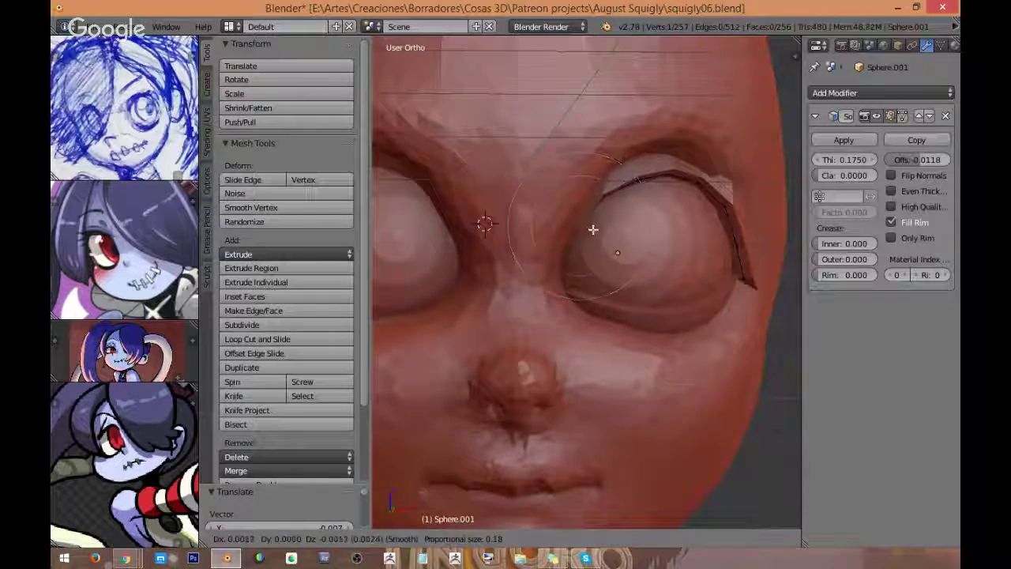
left_click(596, 233)
key("KP_1")
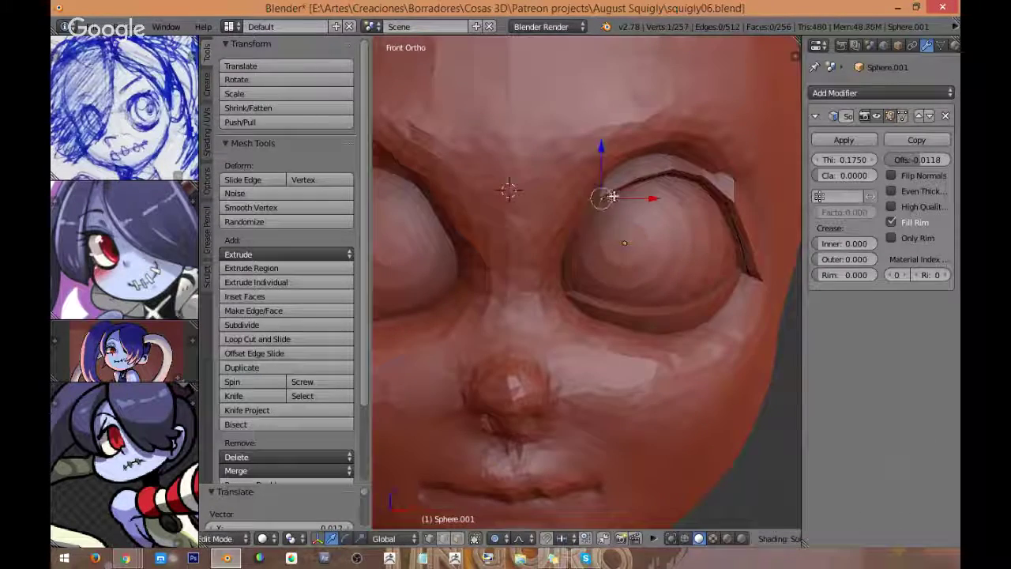
key("g")
left_click(618, 197)
key("g")
left_click(616, 189)
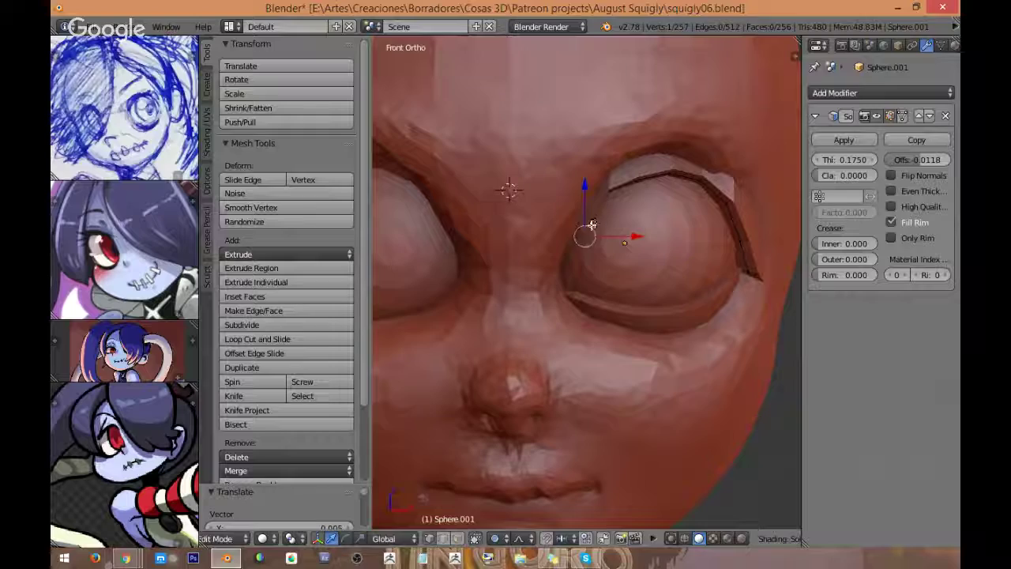
Step: Adjust the lower part of the upper eyelid's inner edge with a proportional size of 0.10, and finish editing the mesh
key("g")
left_click(589, 216)
key("g")
scroll(568, 254, "down", 3)
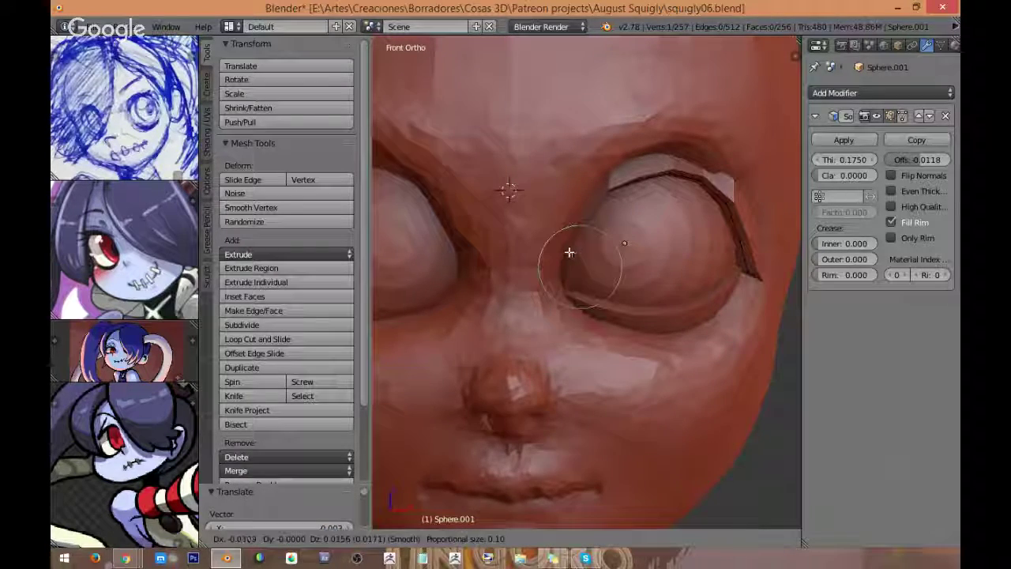
left_click(567, 253)
key("Tab")
Step: Reshape the lower eyelid's inner corner by moving its vertices with smooth proportional editing, and return to Object Mode
right_click(580, 298)
key("Tab")
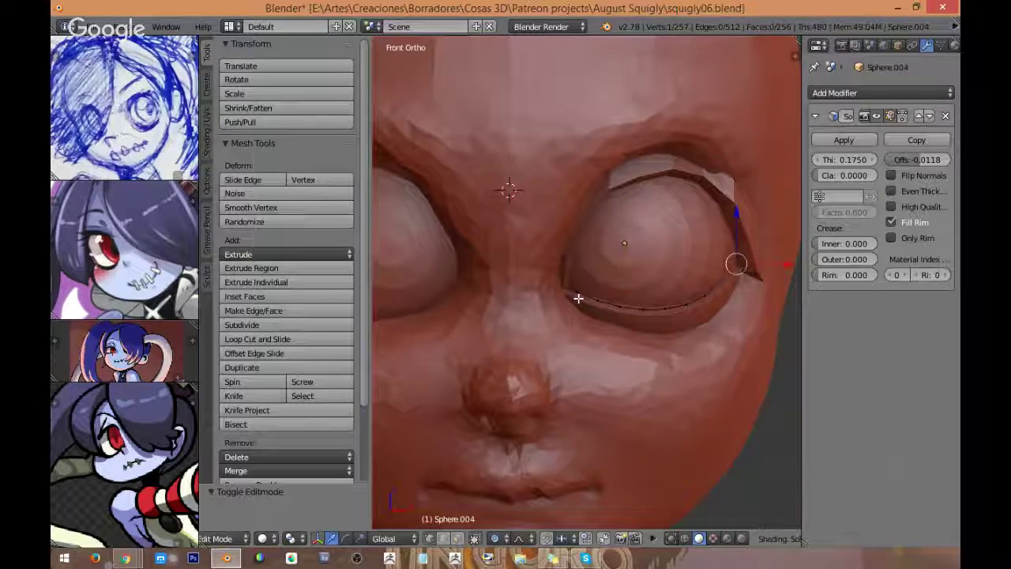
right_click(577, 293)
scroll(566, 288, "up", 3)
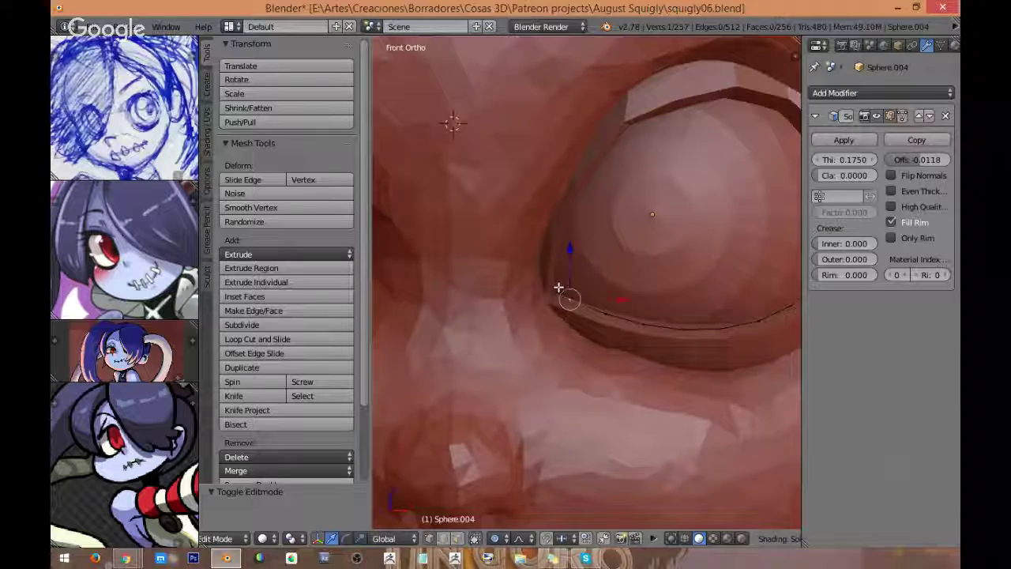
key("g")
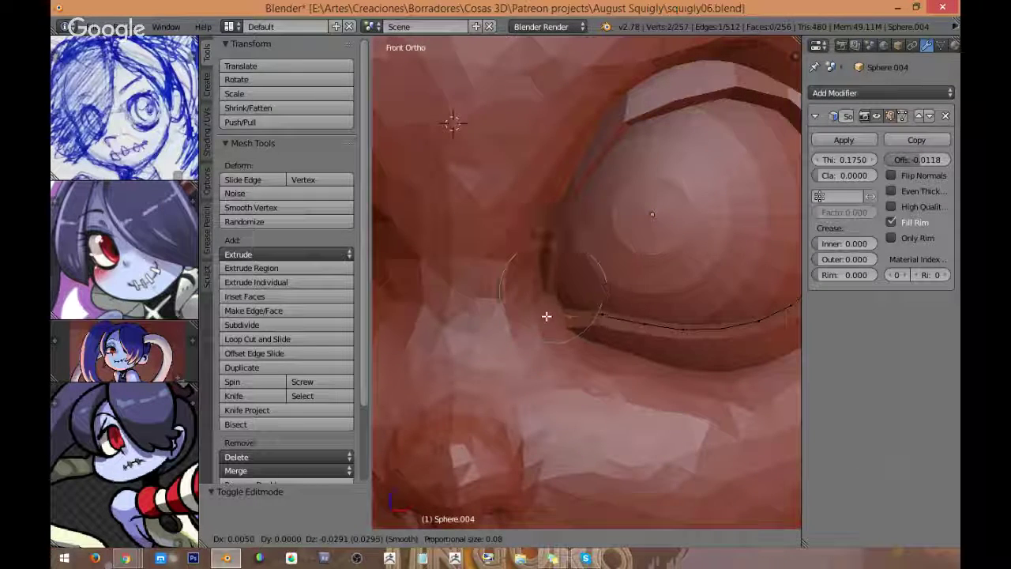
scroll(546, 319, "up", 3)
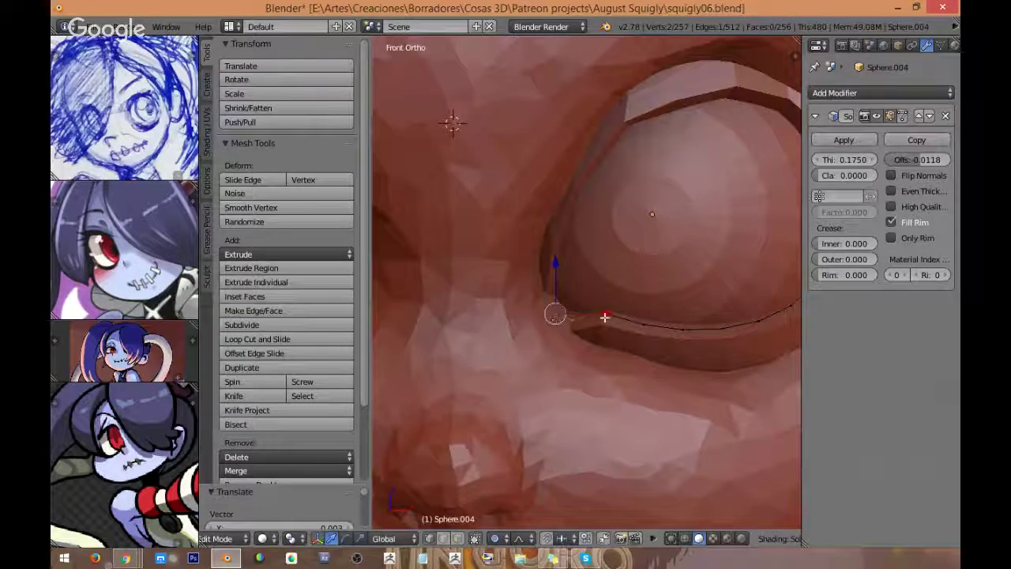
left_click(605, 305)
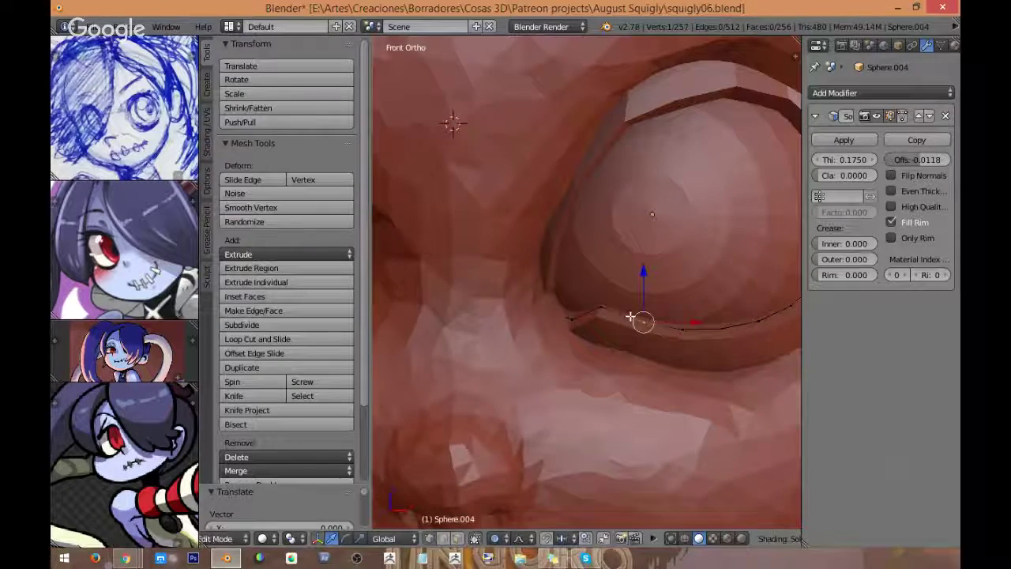
scroll(628, 309, "down", 8)
middle_click_drag(668, 237, 674, 297, "shift")
key("Tab")
Step: Examine how the upper and lower eyelids fit the eyeball and socket from angled views and the front
scroll(676, 266, "down", 2)
scroll(632, 260, "up", 2)
middle_click_drag(632, 259, 653, 309)
right_click(718, 295)
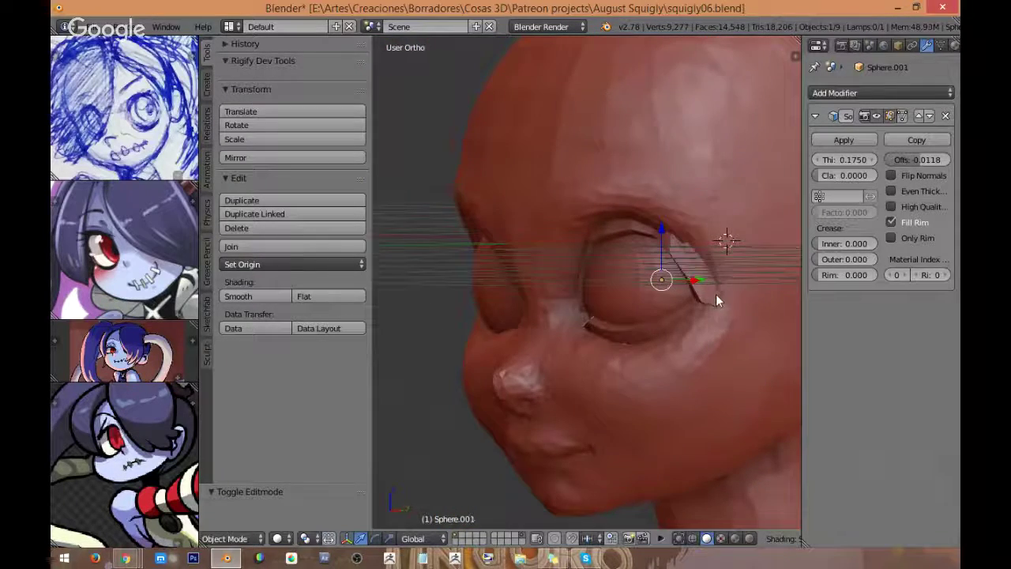
middle_click_drag(715, 293, 642, 226)
scroll(641, 226, "up", 2)
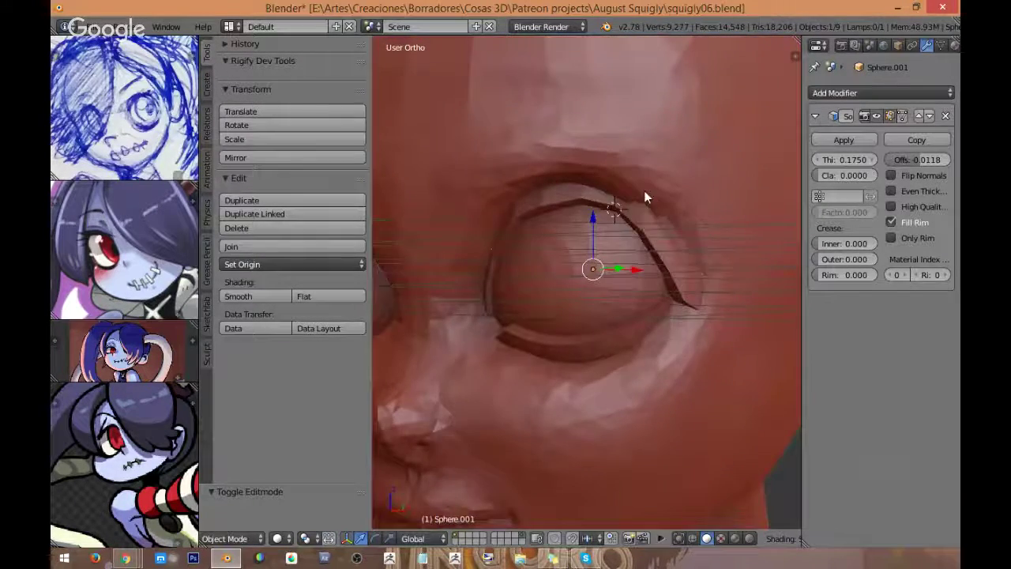
middle_click_drag(643, 190, 673, 197)
key("KP_1")
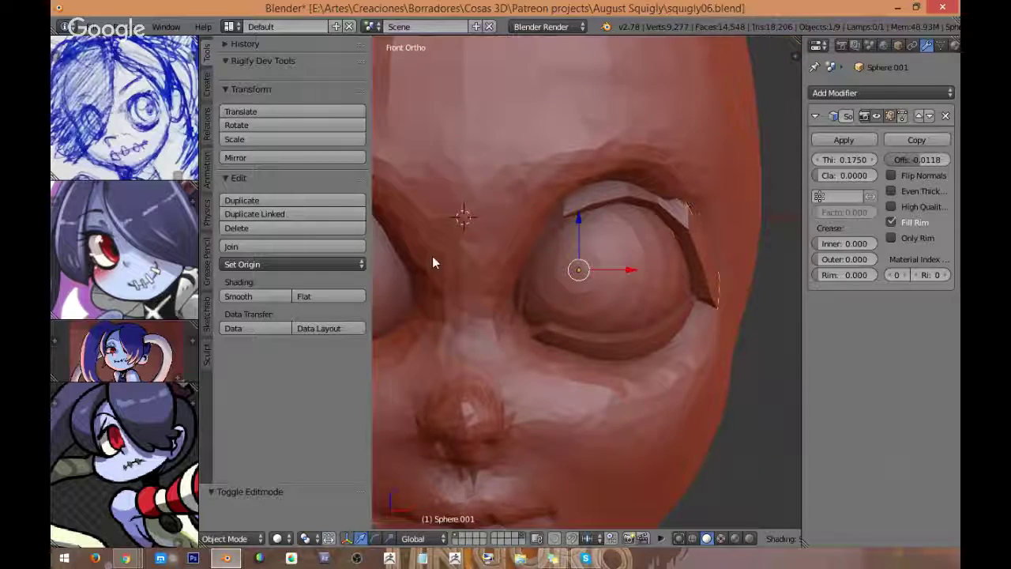
Step: Sculpt the head's outer eye socket with the Grab brush at 129 px radius, reshaping the skin beside the upper eyelid's outer end
right_click(645, 431)
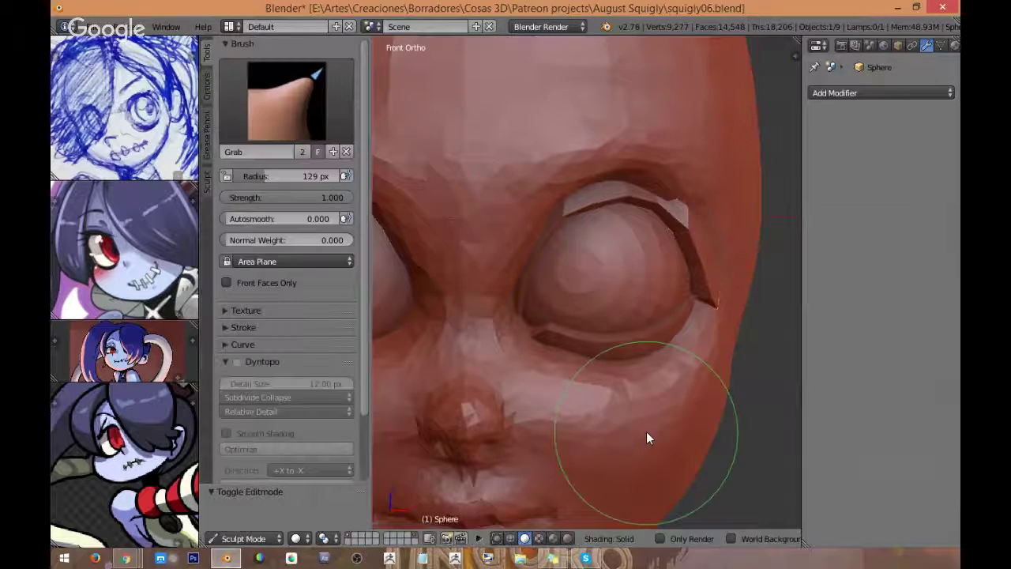
key("ctrl+z")
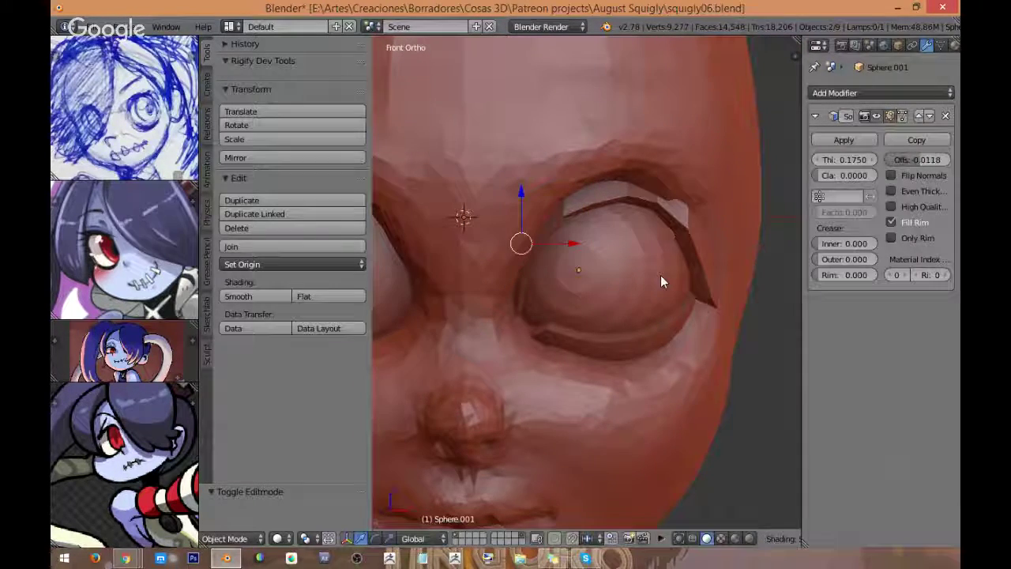
key("ctrl+shift+z")
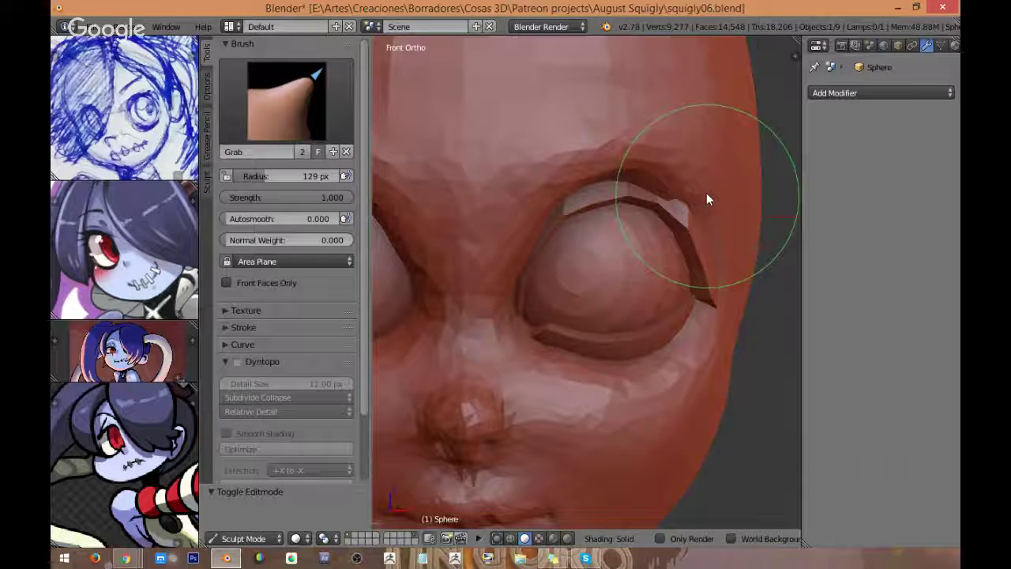
mouse_move(704, 212)
left_mouse_down()
mouse_move(657, 173)
mouse_move(696, 196)
mouse_move(665, 189)
mouse_move(735, 287)
mouse_move(707, 218)
mouse_move(732, 313)
left_mouse_up()
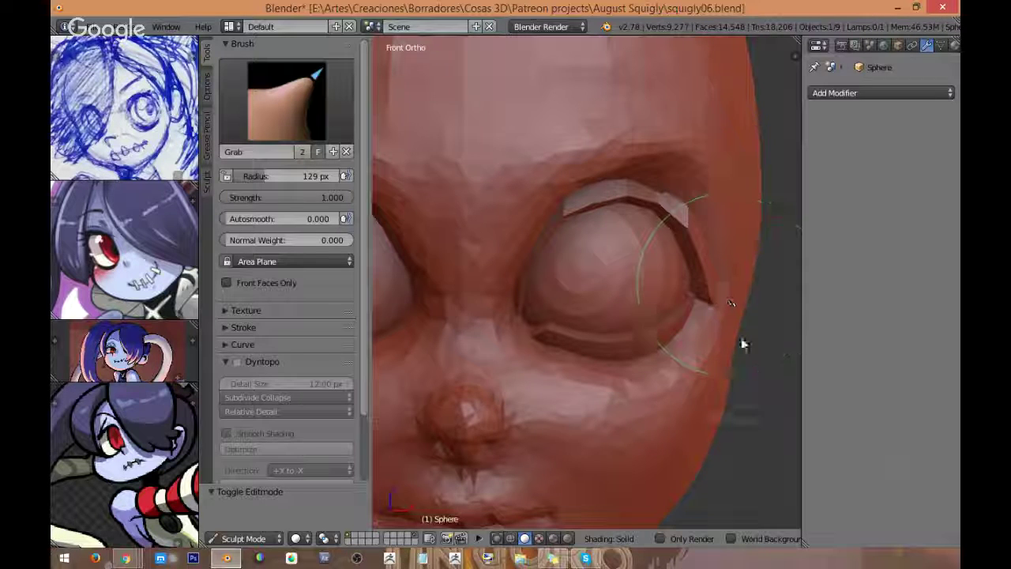
Step: Save the scene as a new incremental version named squigly07.blend
scroll(740, 320, "down", 4)
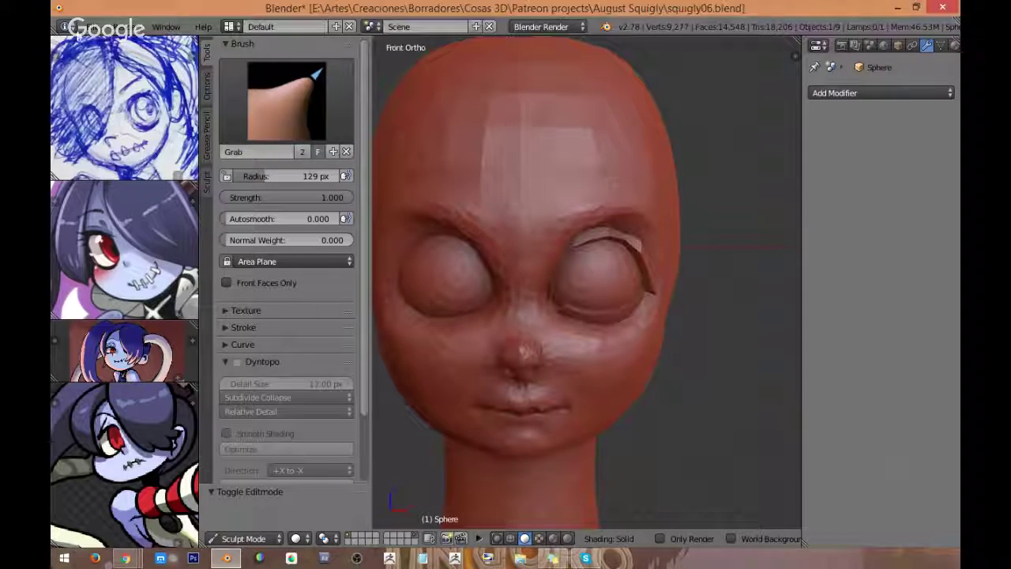
left_click(84, 26)
left_click(119, 149)
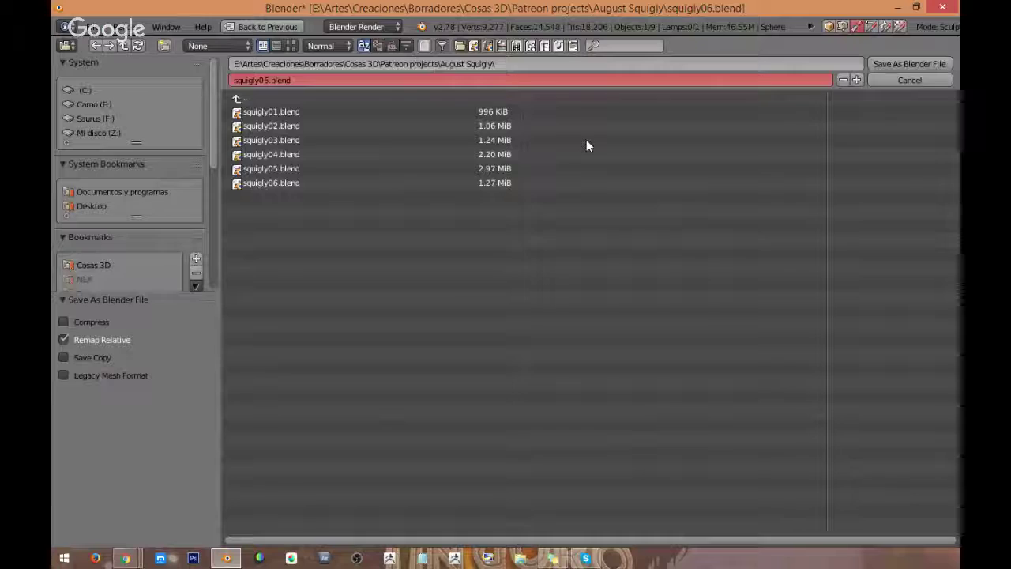
left_click(856, 80)
left_click(881, 64)
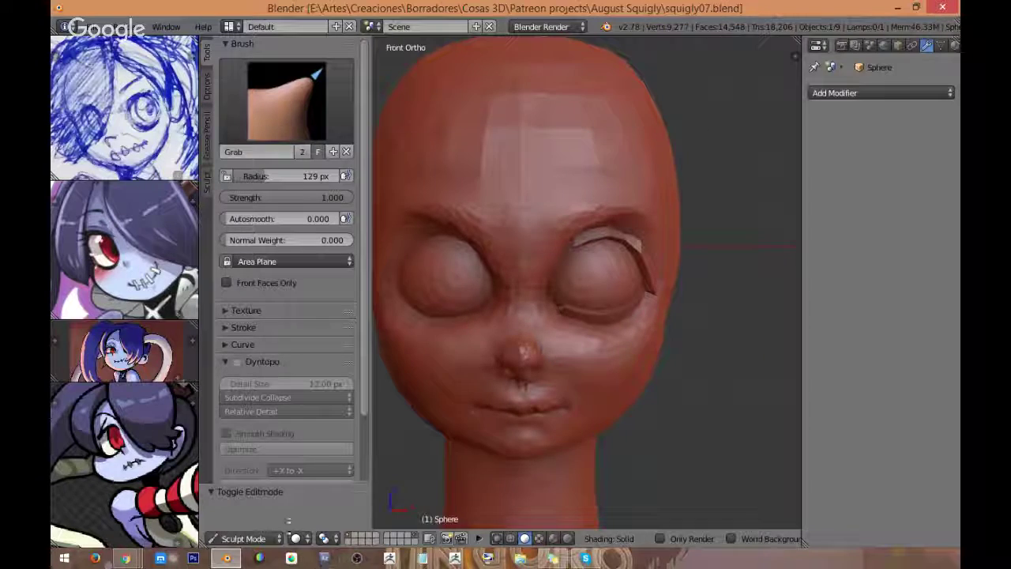
Step: Return to Object Mode and merge the upper eyelid into the head with a Boolean Union
left_click(245, 537)
left_click(251, 523)
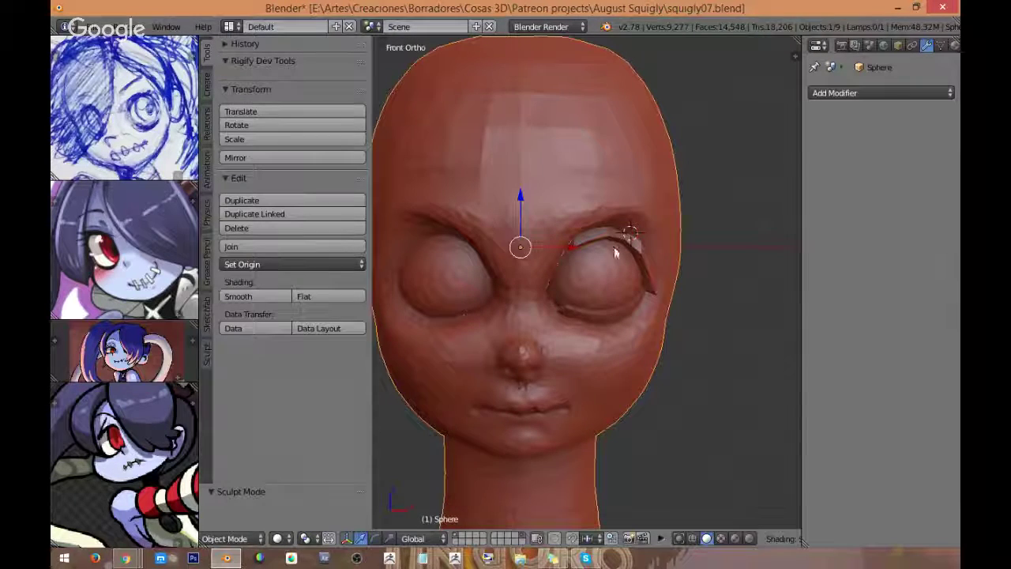
right_click(643, 251)
middle_click_drag(662, 228, 726, 277, "shift")
right_click(717, 252, "shift")
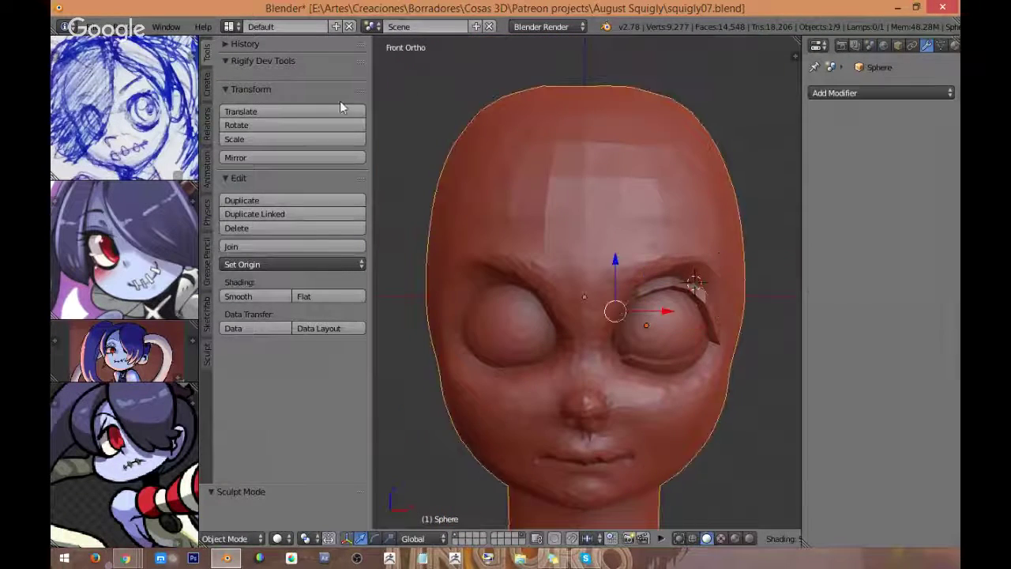
left_click(206, 355)
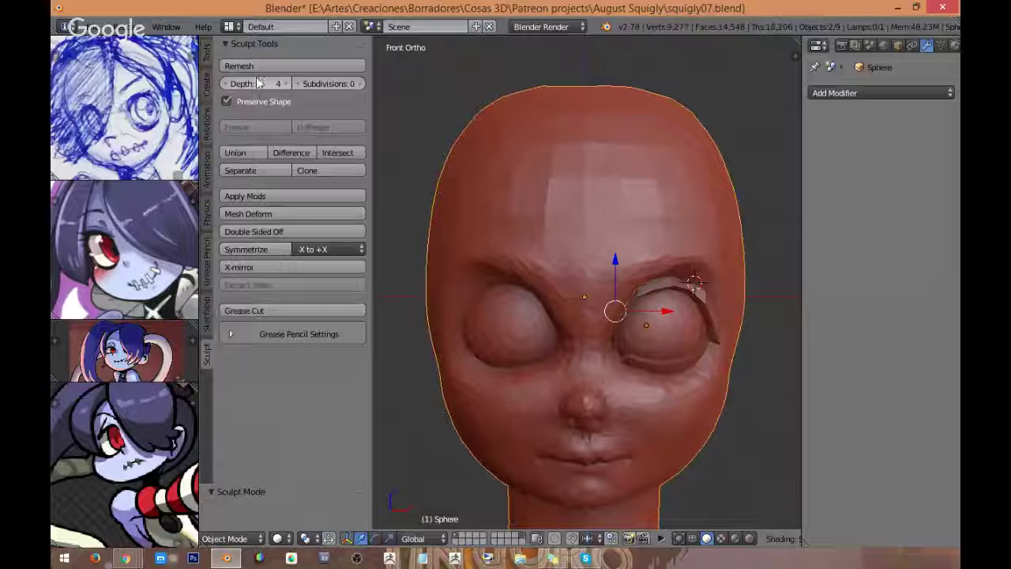
left_click(254, 150)
Step: Inspect the eye area and the lower eyelid mesh on its own in local view, and restore the full scene
middle_click_drag(728, 304, 672, 311)
scroll(672, 310, "up", 2)
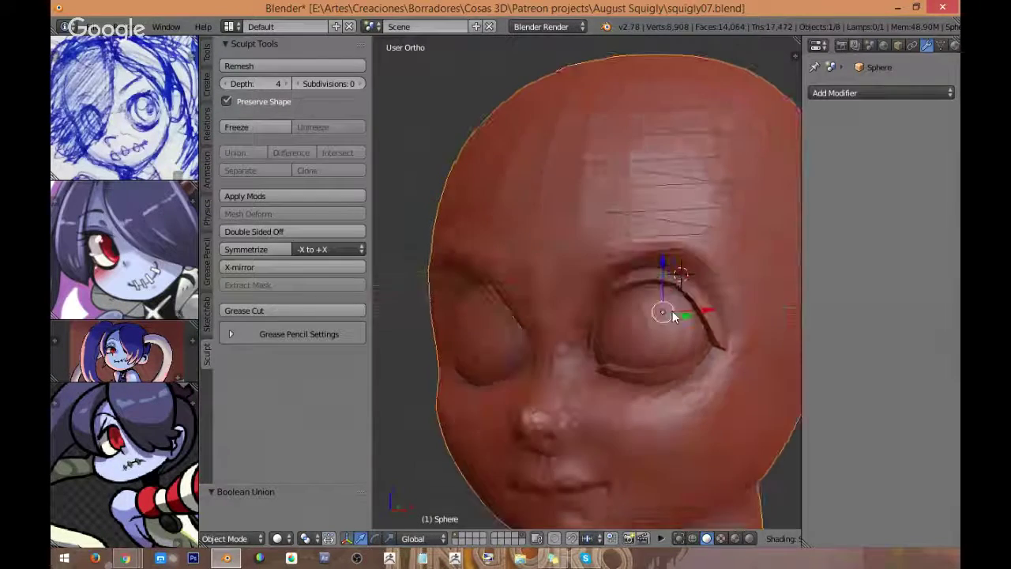
right_click(747, 355)
middle_click_drag(748, 355, 631, 351)
key("KP_Divide")
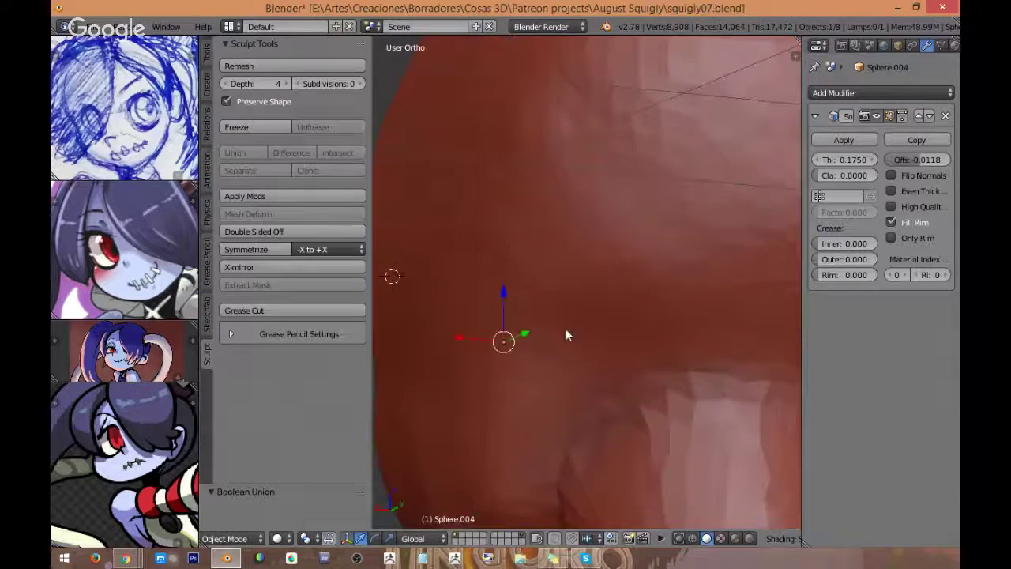
middle_click_drag(609, 382, 646, 336)
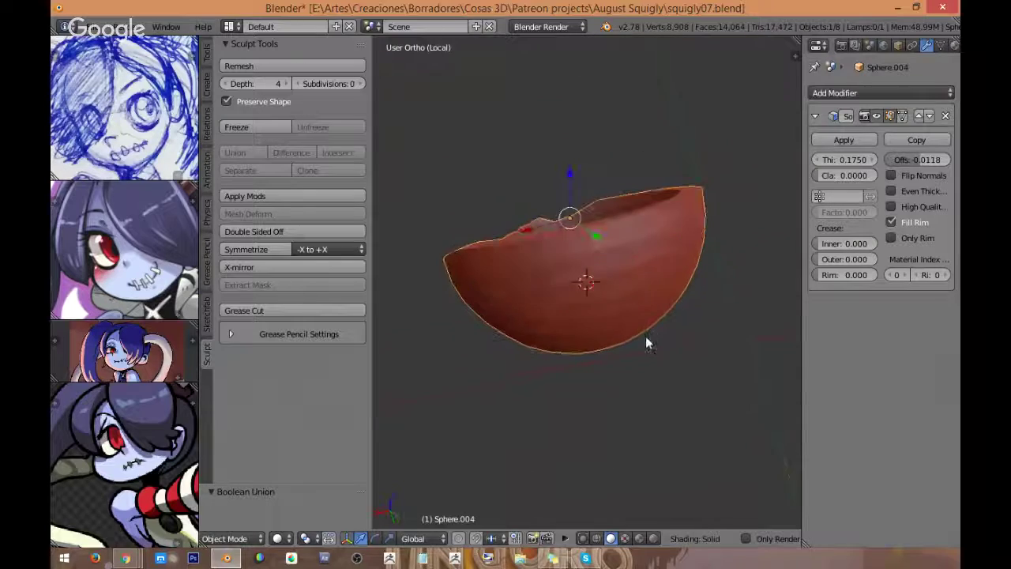
key("KP_Divide")
Step: Isolate the head in local view and examine the merged upper eyelid from inside the mesh and from the front
middle_click_drag(474, 318, 616, 321)
right_click(606, 304)
scroll(596, 285, "down", 2)
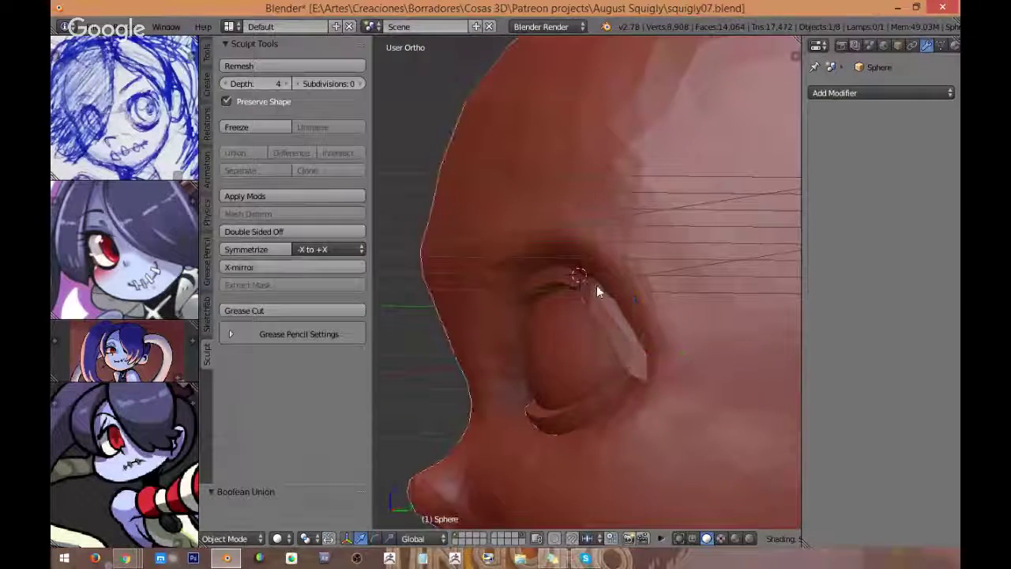
key("KP_Divide")
middle_click_drag(660, 293, 537, 261)
scroll(543, 260, "up", 5)
scroll(543, 268, "down", 5)
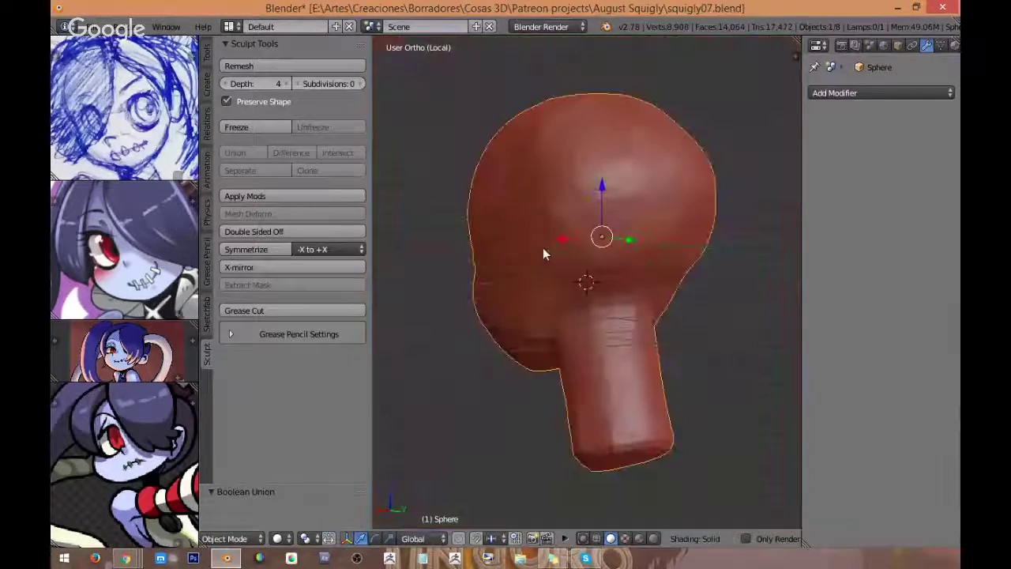
scroll(544, 252, "up", 6)
key("KP_5")
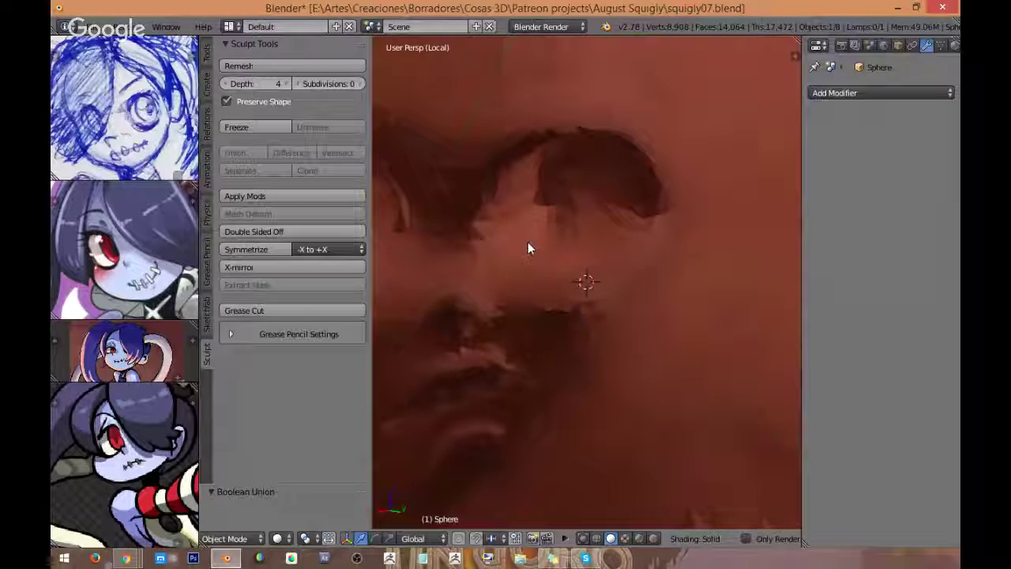
mouse_move(510, 253)
middle_mouse_down()
mouse_move(479, 210)
mouse_move(452, 267)
mouse_move(616, 350)
mouse_move(582, 271)
mouse_move(544, 295)
mouse_move(478, 242)
mouse_move(602, 237)
mouse_move(621, 264)
mouse_move(546, 320)
mouse_move(537, 367)
mouse_move(577, 233)
mouse_move(573, 155)
mouse_move(577, 182)
mouse_move(712, 281)
mouse_move(656, 233)
mouse_move(693, 293)
mouse_move(636, 248)
middle_mouse_up()
scroll(634, 251, "down", 5)
key("KP_5")
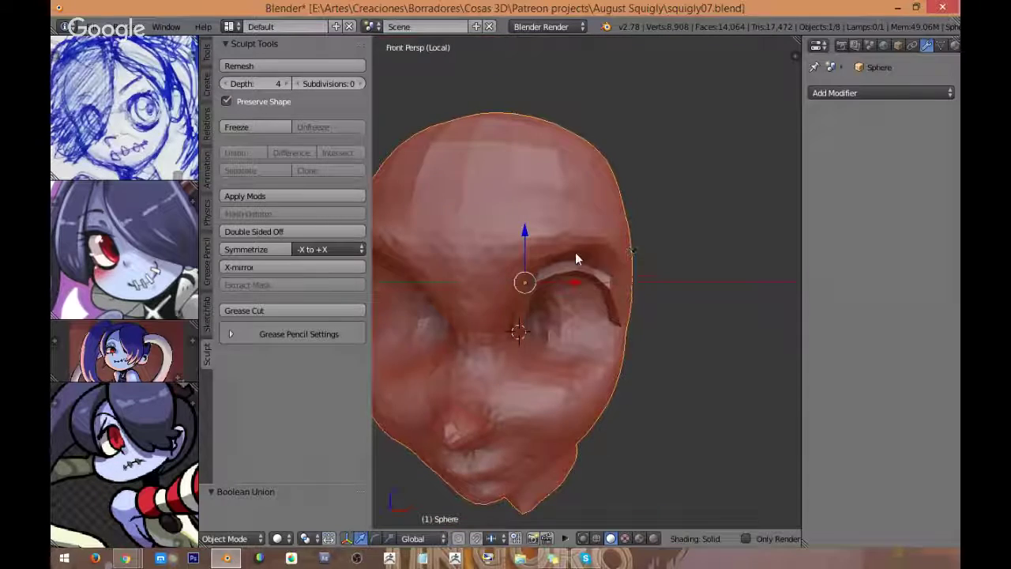
key("KP_1")
middle_click_drag(574, 255, 619, 210, "shift")
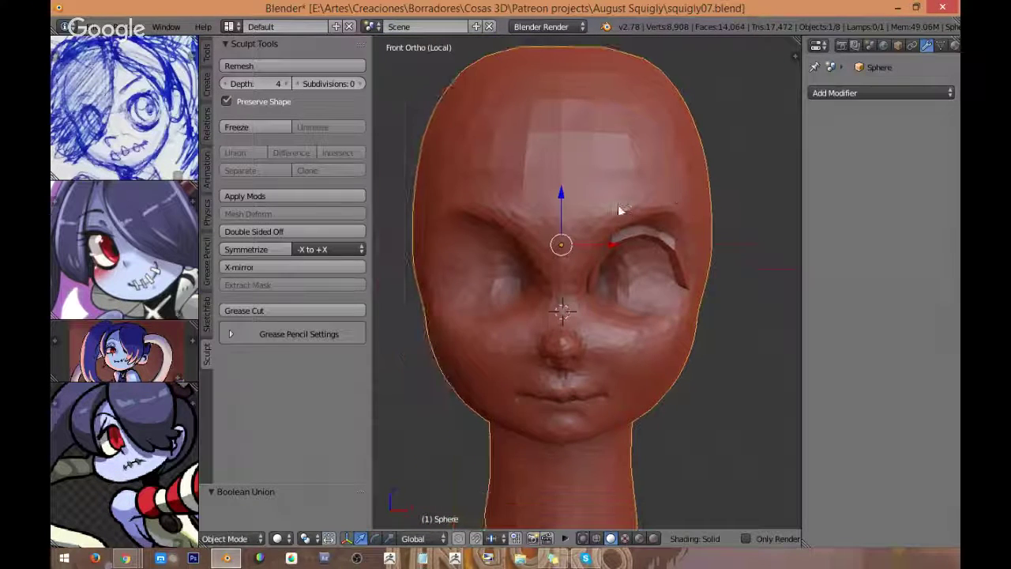
Step: Switch the head to Sculpt Mode, enable Dyntopo, and symmetrize the mesh from +X to -X
left_click(208, 85)
left_click(207, 60)
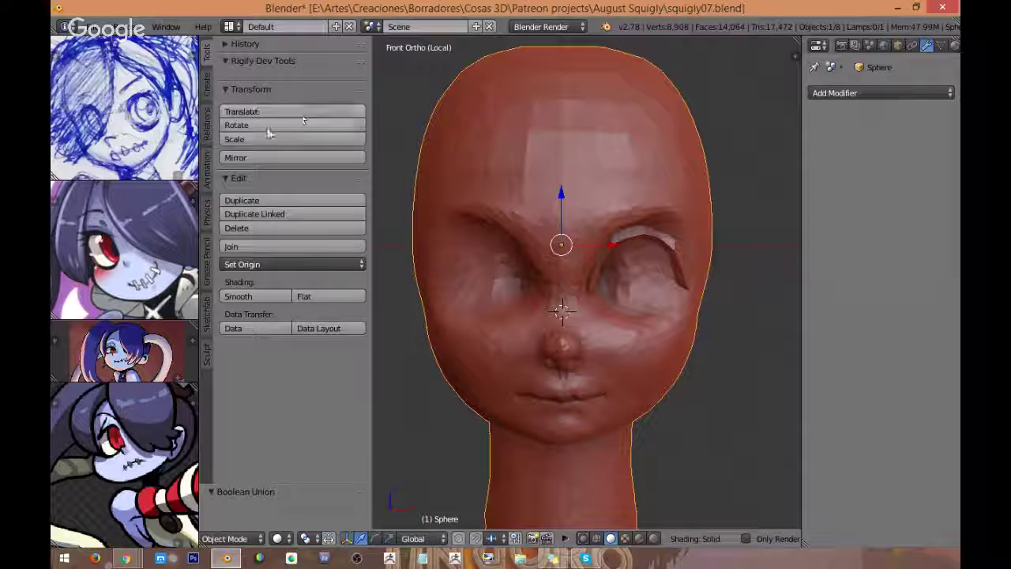
left_click(227, 539)
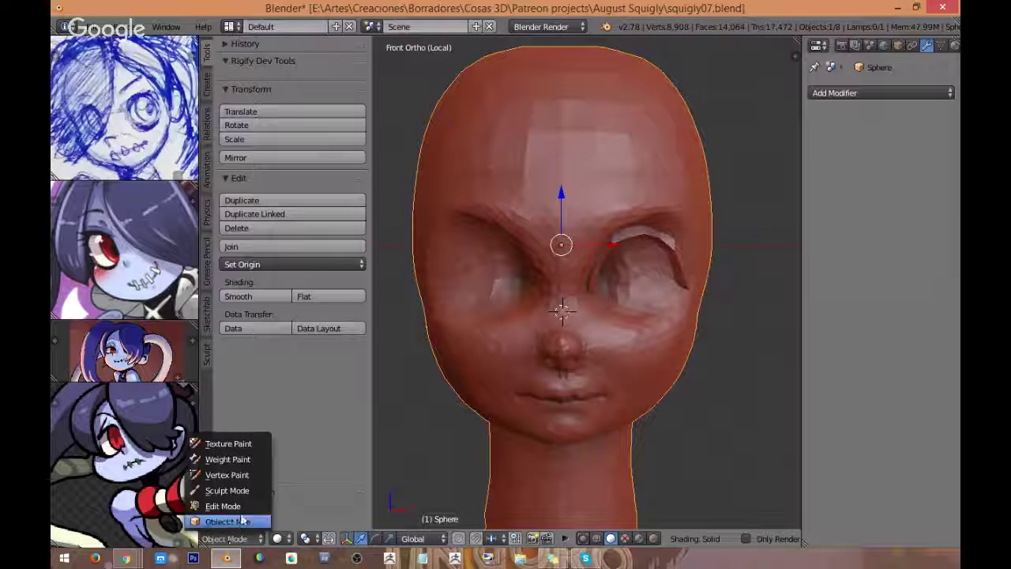
left_click(227, 490)
scroll(252, 332, "down", 3)
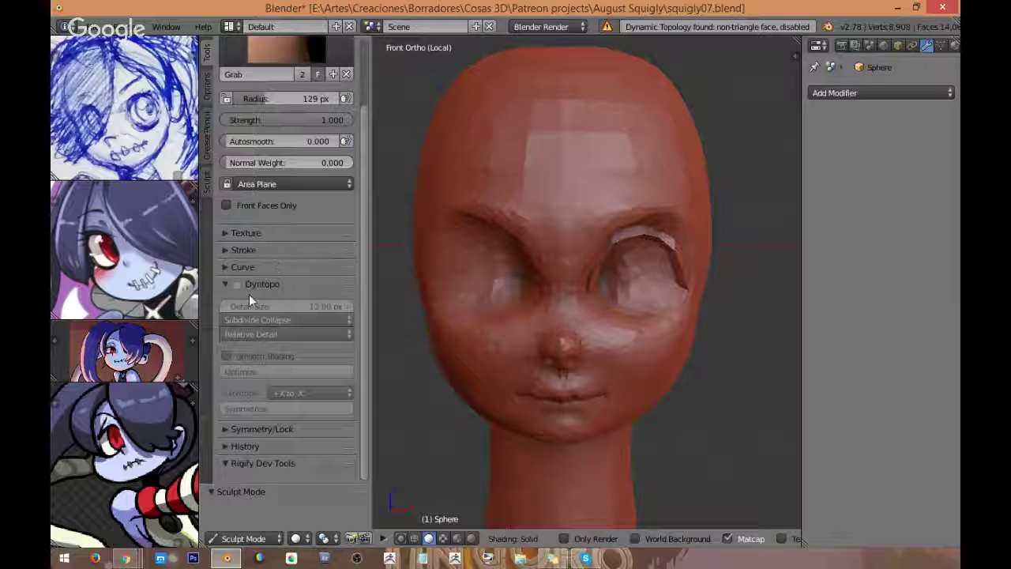
left_click(236, 285)
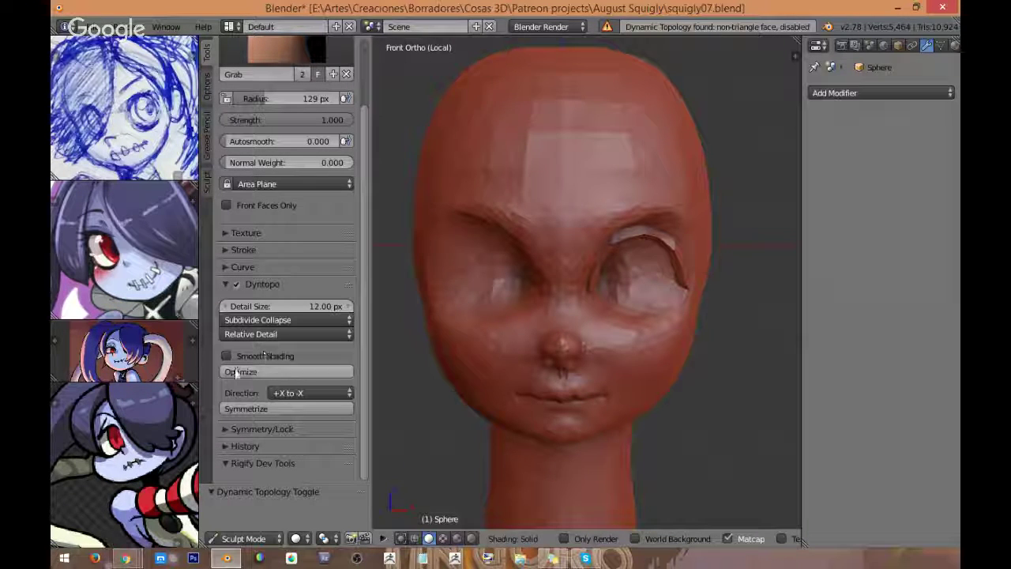
left_click(253, 410)
Step: Check the symmetrized head around the eyes and nose, then leave local view and review it with the eyeballs
scroll(574, 371, "up", 6)
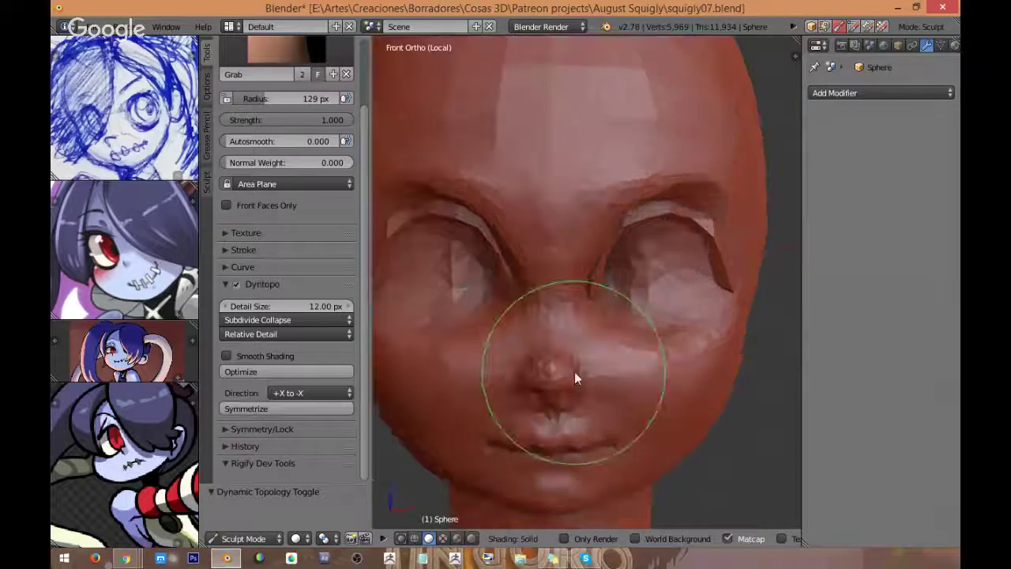
scroll(610, 363, "down", 2)
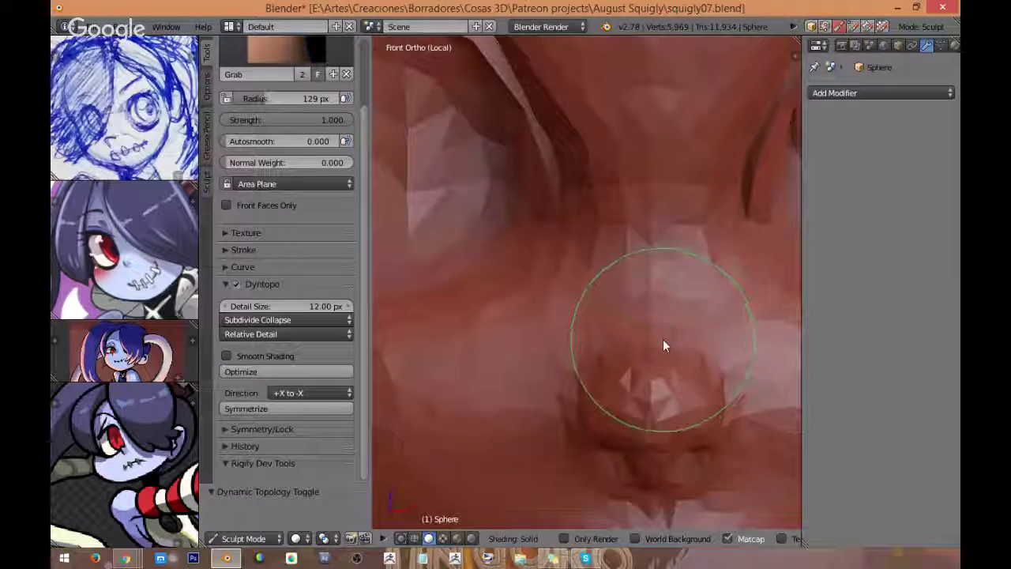
scroll(664, 370, "down", 6)
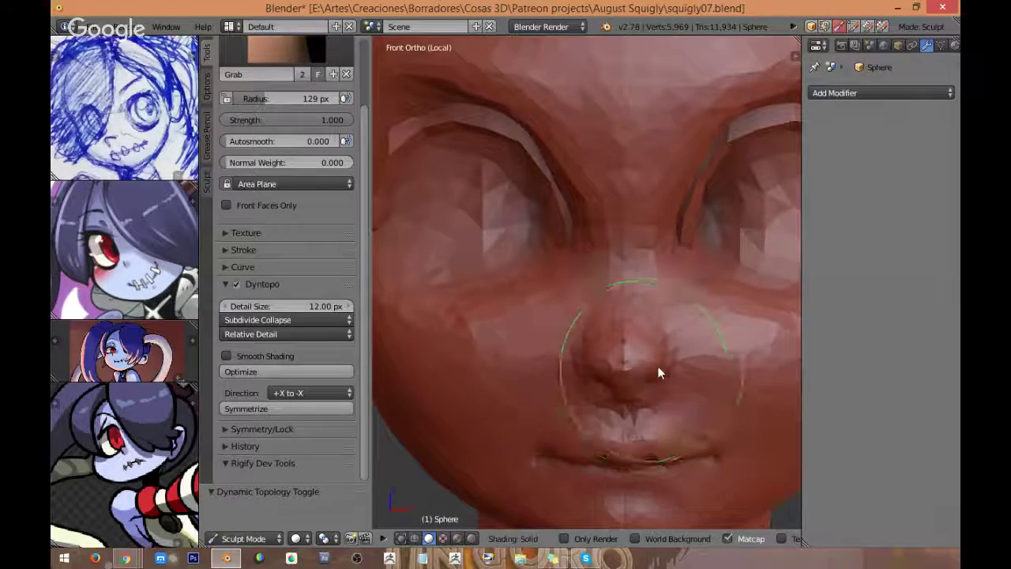
key("KP_Divide")
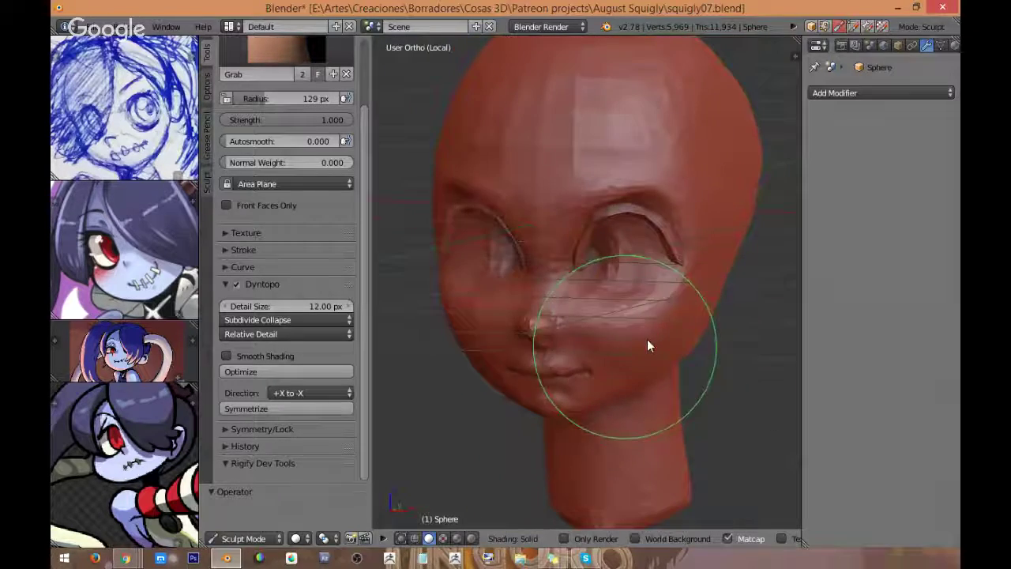
scroll(649, 335, "up", 5)
mouse_move(585, 395)
middle_mouse_down()
mouse_move(650, 419)
mouse_move(634, 309)
mouse_move(678, 319)
middle_mouse_up()
key("Tab")
right_click(649, 425)
scroll(664, 356, "down", 3)
scroll(664, 355, "down", 1)
right_click(661, 339)
key("Tab")
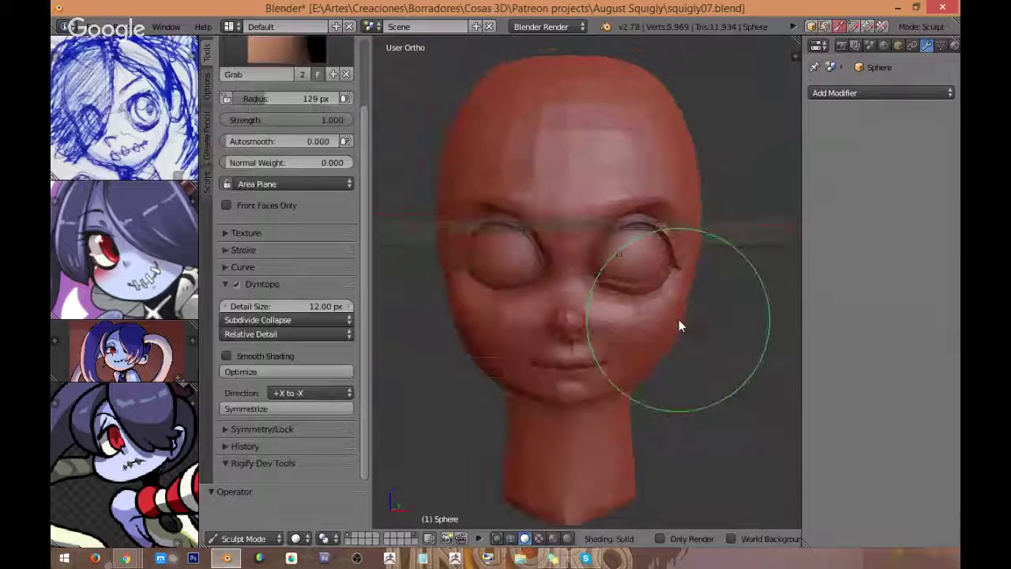
Step: Return to Object Mode and merge the lower eyelid into the head with a Boolean Union
left_click(253, 538)
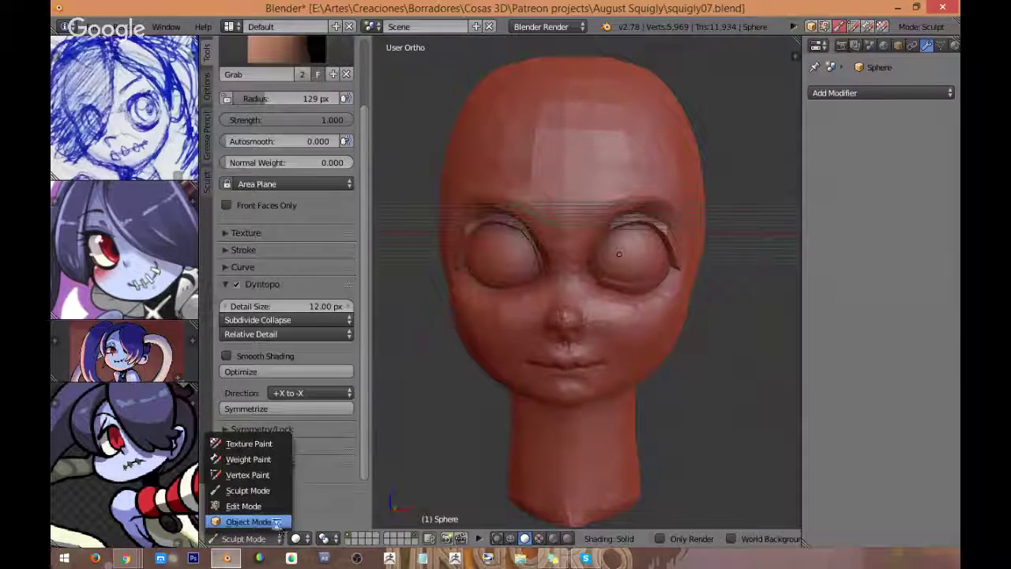
left_click(237, 521)
right_click(638, 299)
key("z")
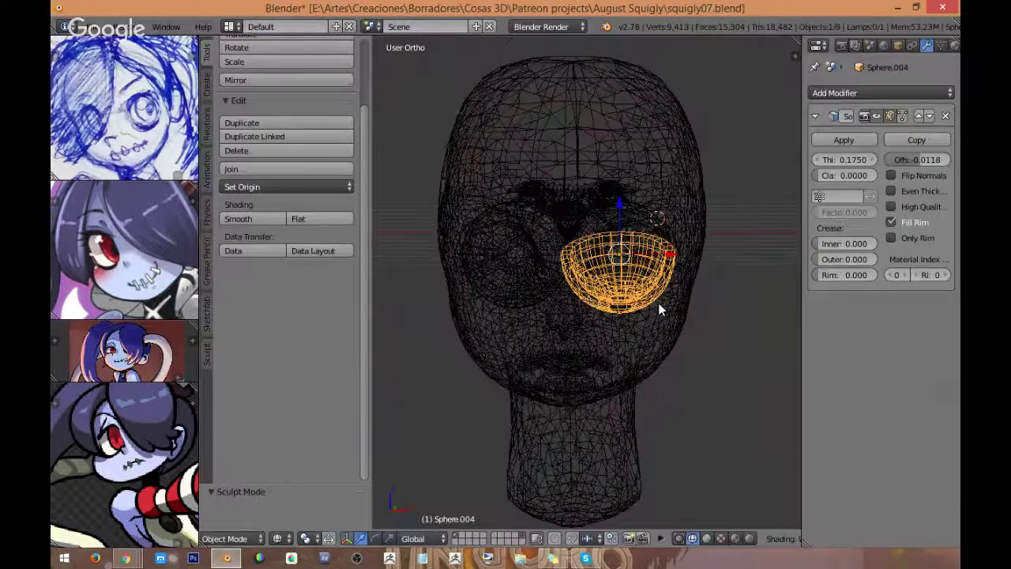
key("z")
right_click(658, 302)
middle_click_drag(657, 302, 661, 342)
scroll(263, 215, "up", 3)
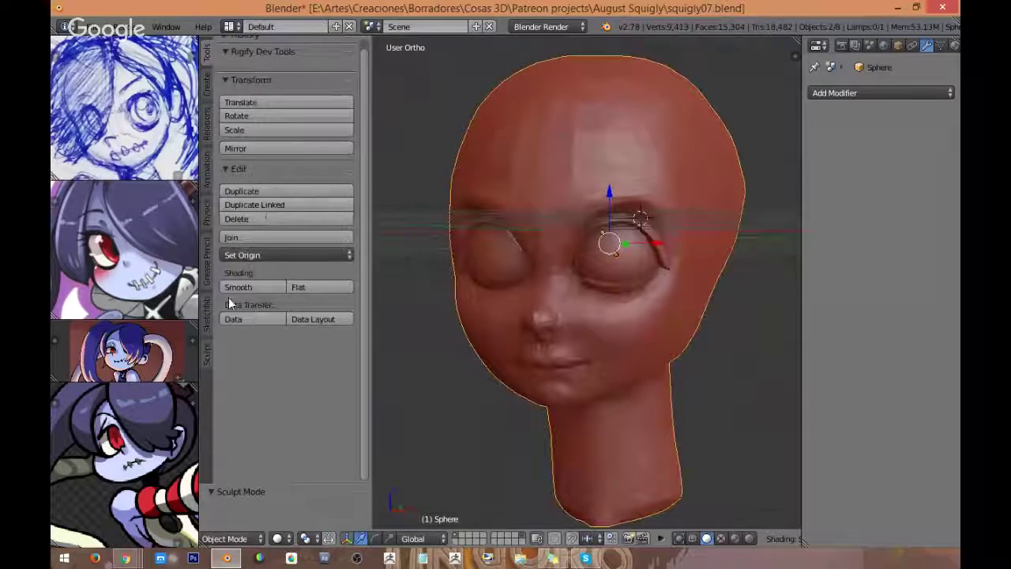
left_click(208, 353)
left_click(235, 152)
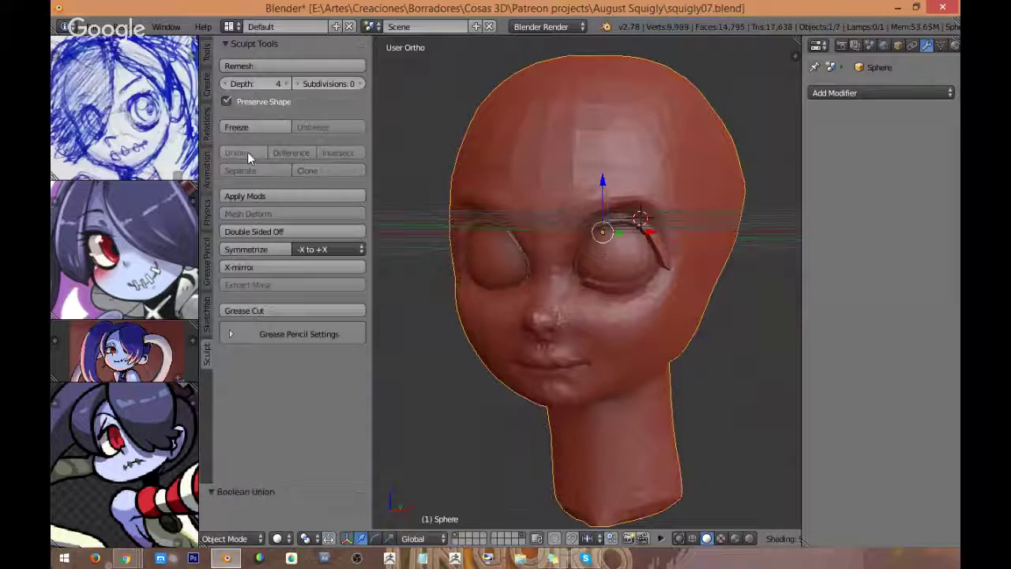
Step: Isolate the head in local view and examine the merged lower eyelid from inside the mesh in perspective
middle_click_drag(600, 316, 509, 303)
key("KP_Divide")
scroll(557, 286, "up", 4)
key("KP_5")
scroll(506, 261, "up", 2)
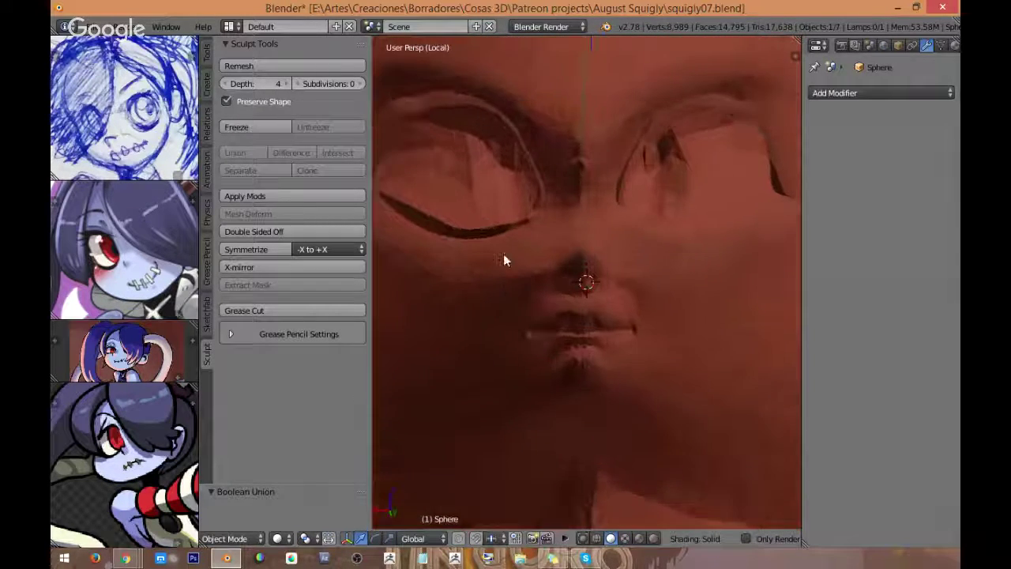
Step: Set the isolated head to front orthographic view, switch it to Sculpt Mode and enable Dyntopo
middle_click_drag(503, 257, 623, 196)
scroll(579, 234, "up", 3)
key("KP_1")
scroll(603, 210, "down", 8)
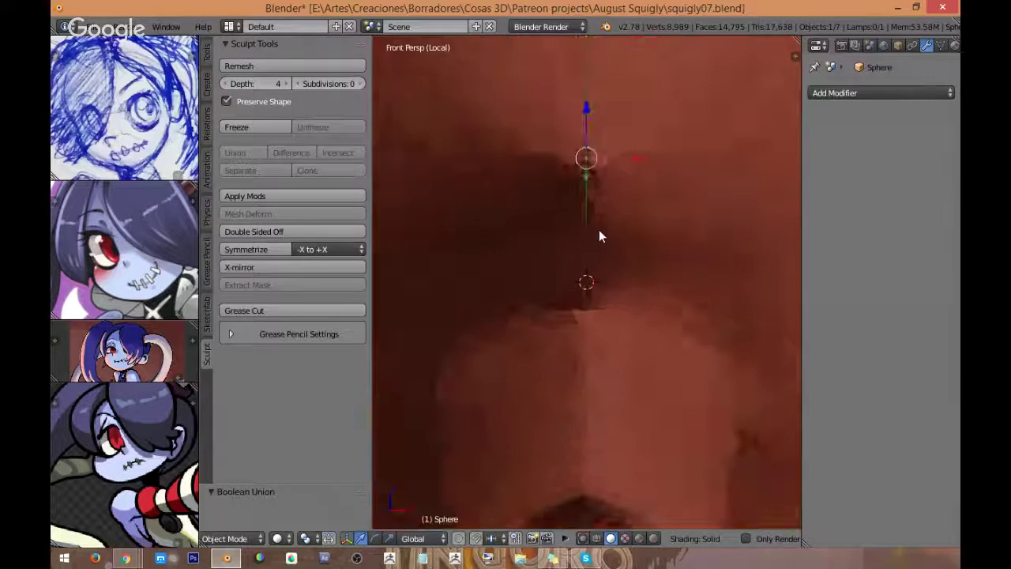
key("KP_5")
scroll(605, 234, "up", 5)
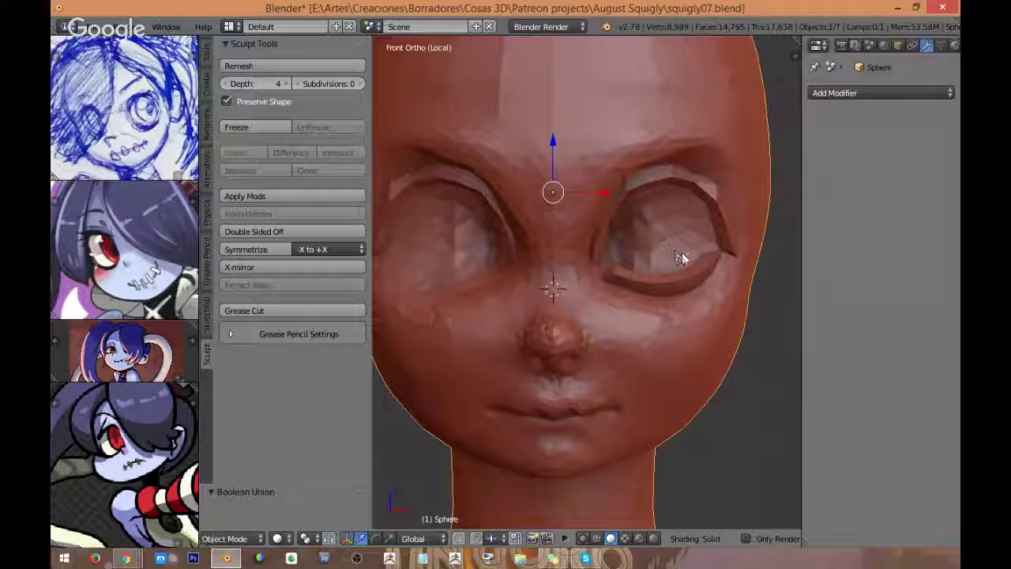
left_click(208, 57)
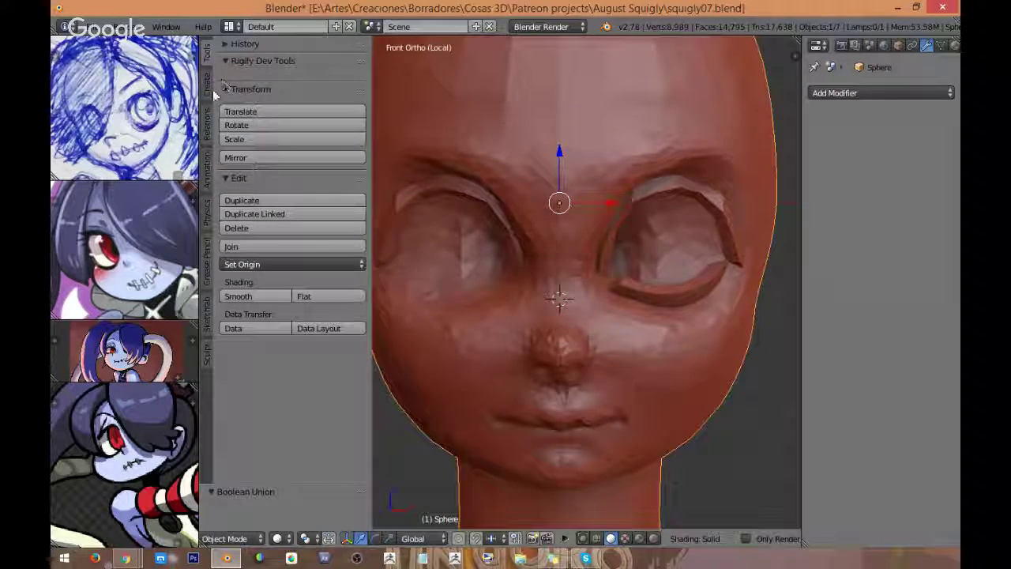
left_click(241, 538)
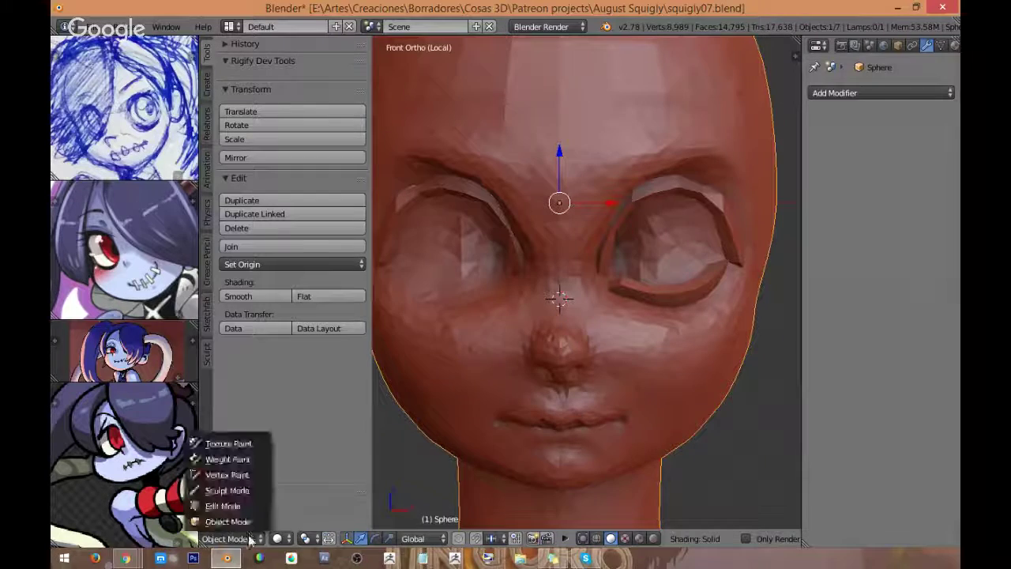
left_click(247, 490)
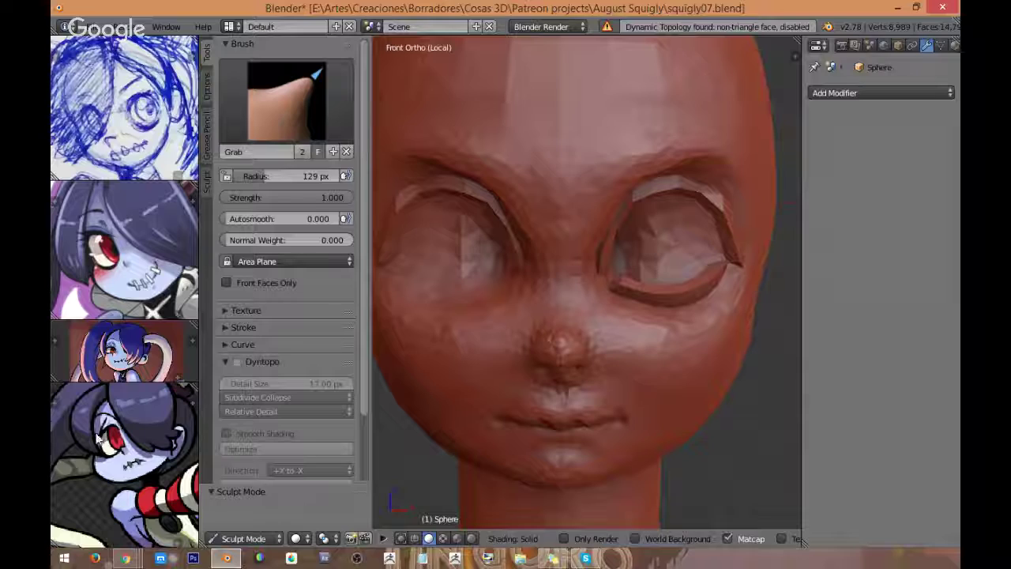
left_click(236, 361)
Step: Symmetrize the head from +X to -X, then leave local view and check the eyelids against the eyeball from the front
scroll(246, 442, "down", 2)
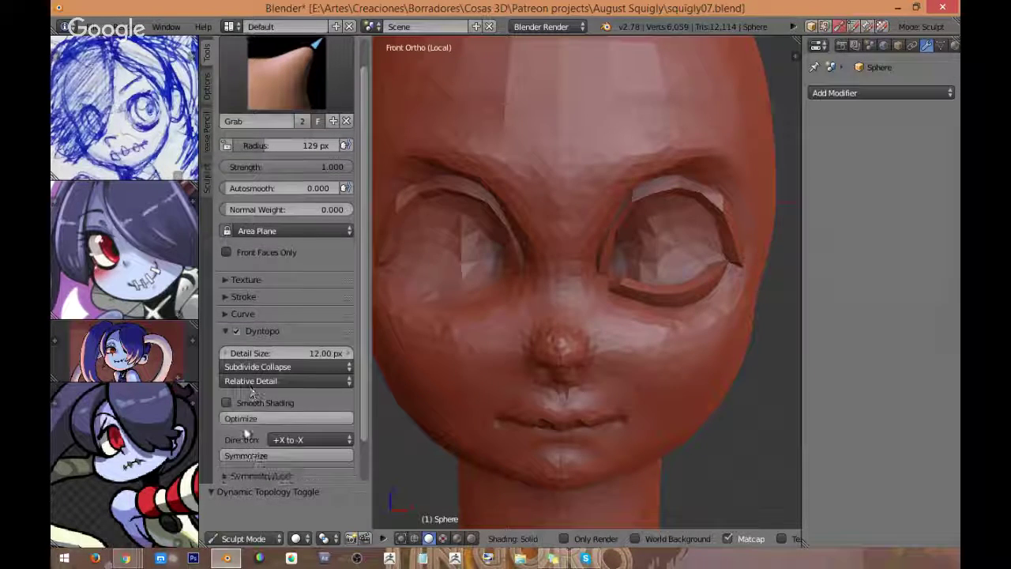
left_click(251, 455)
scroll(596, 310, "down", 3)
middle_click_drag(595, 309, 636, 286)
key("KP_Divide")
key("KP_1")
scroll(659, 283, "up", 8)
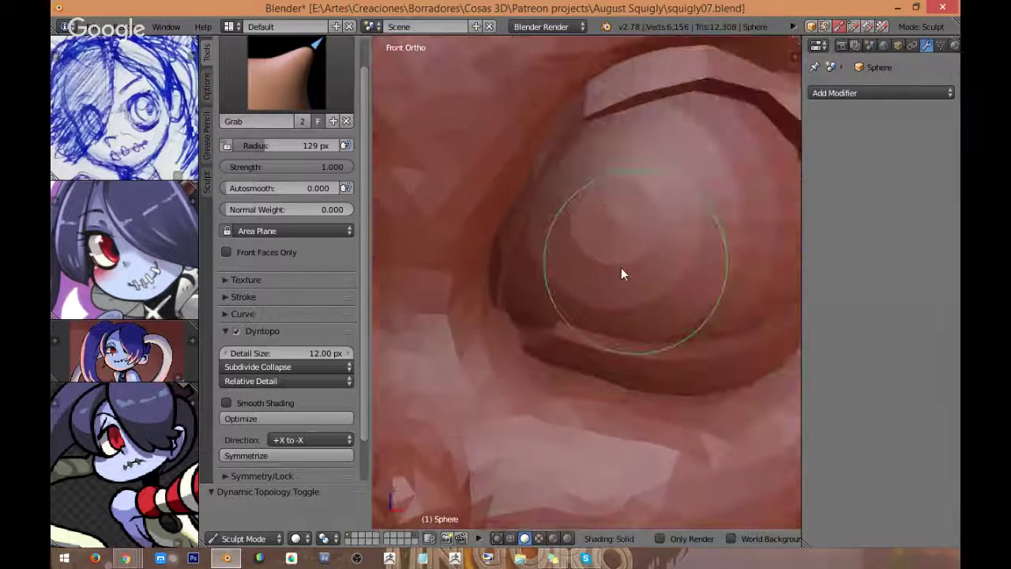
Step: Save the project as a new file named squigly08.blend
left_click(84, 26)
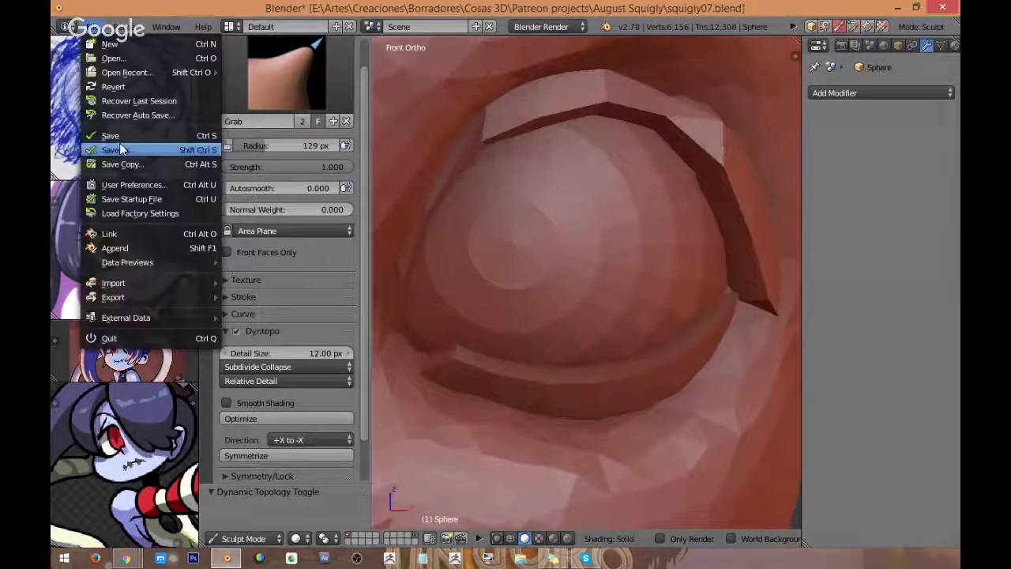
left_click(119, 142)
left_click(856, 80)
left_click(909, 63)
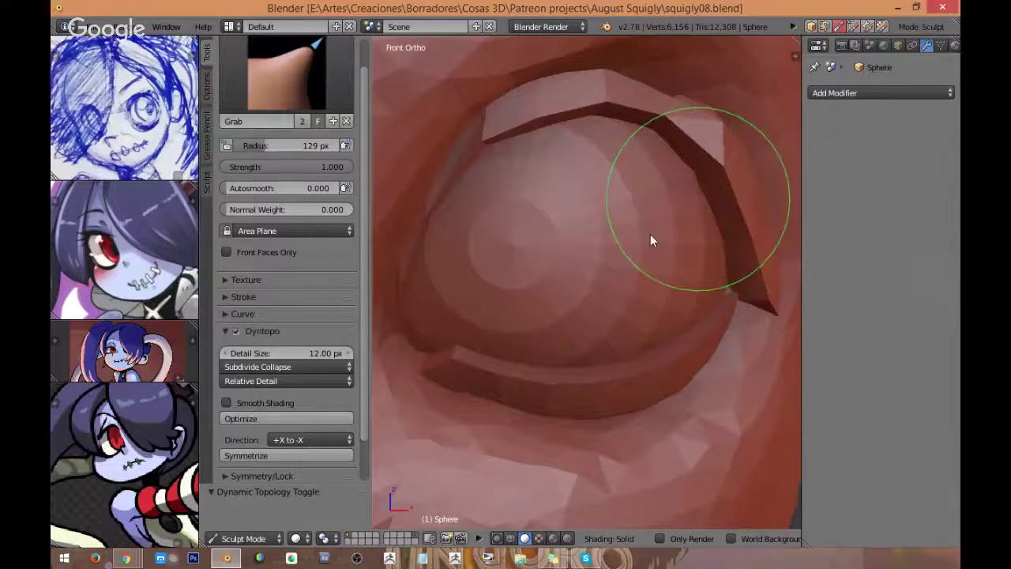
Step: Blend the lower eyelid's bottom seam into the cheek using the Clay Strips brush at a 59 px radius
scroll(637, 224, "down", 4)
scroll(587, 311, "up", 4)
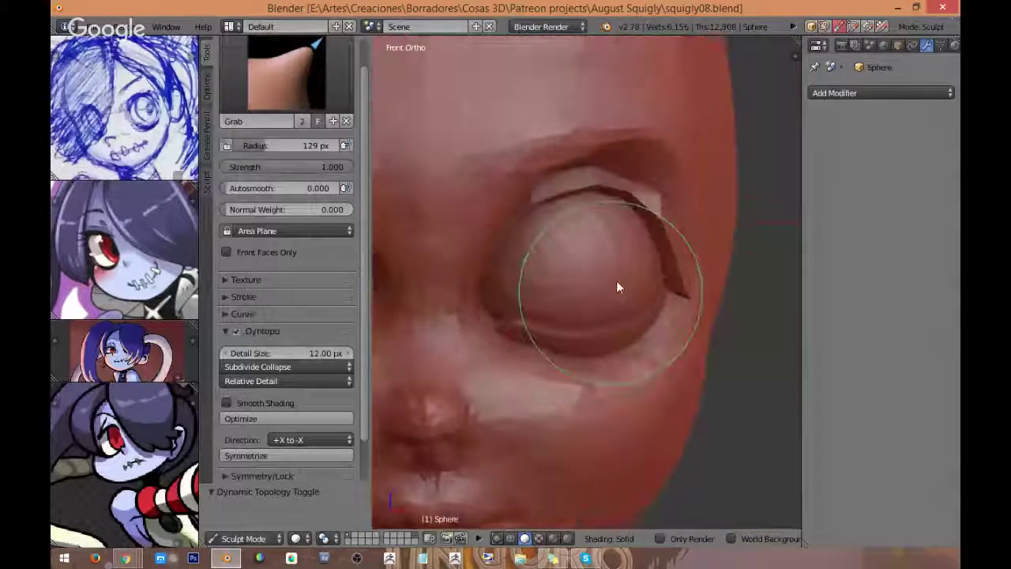
scroll(580, 275, "up", 2)
left_click(286, 75)
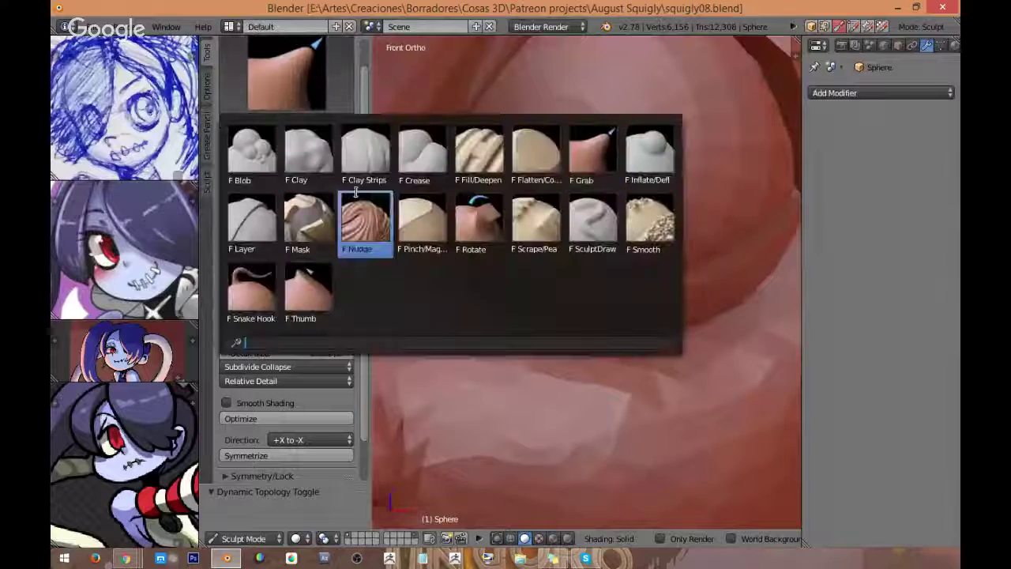
left_click(362, 155)
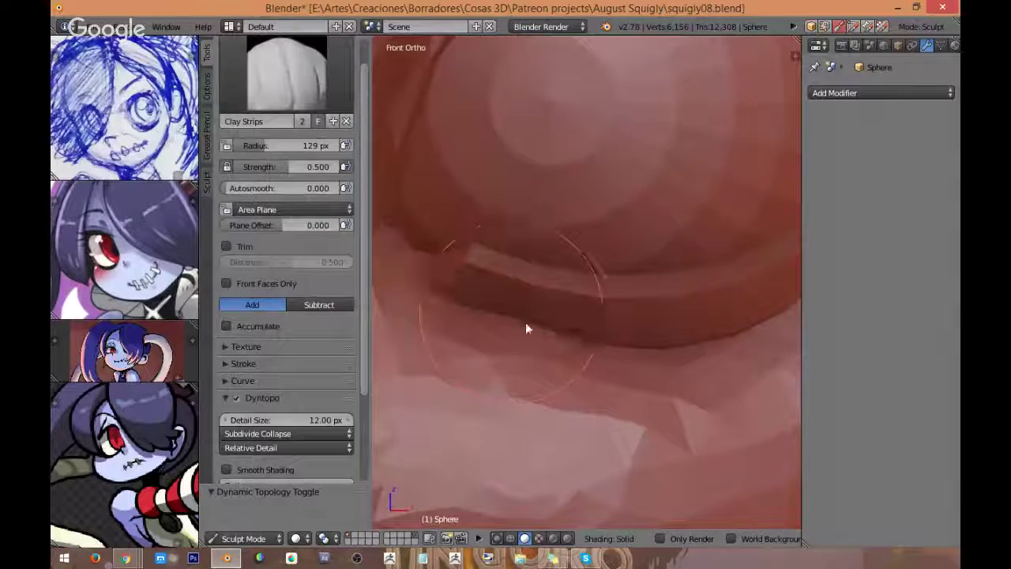
key("f")
left_click(456, 317)
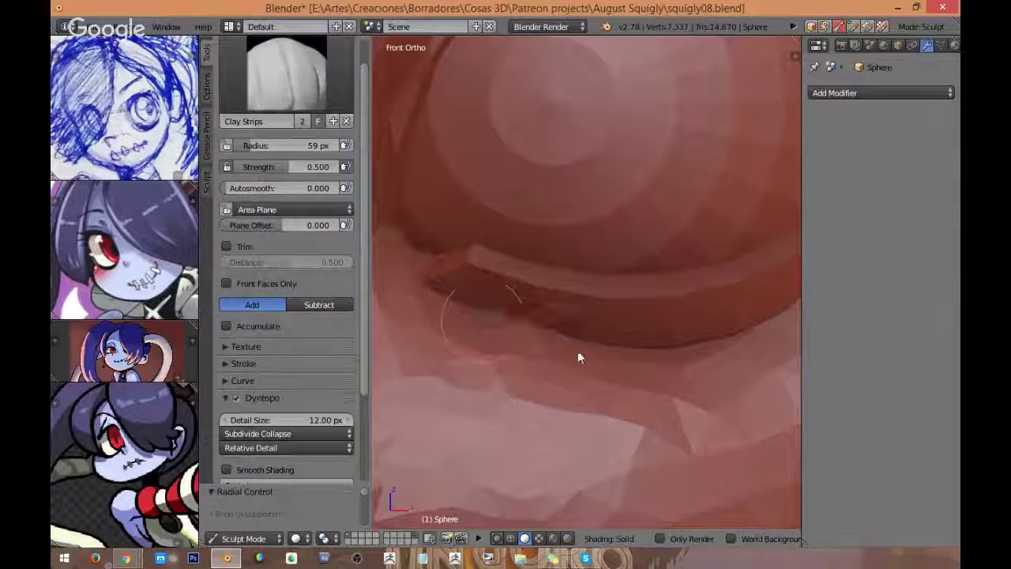
mouse_move(577, 358)
left_mouse_down()
mouse_move(564, 340)
mouse_move(688, 350)
mouse_move(474, 330)
left_mouse_up()
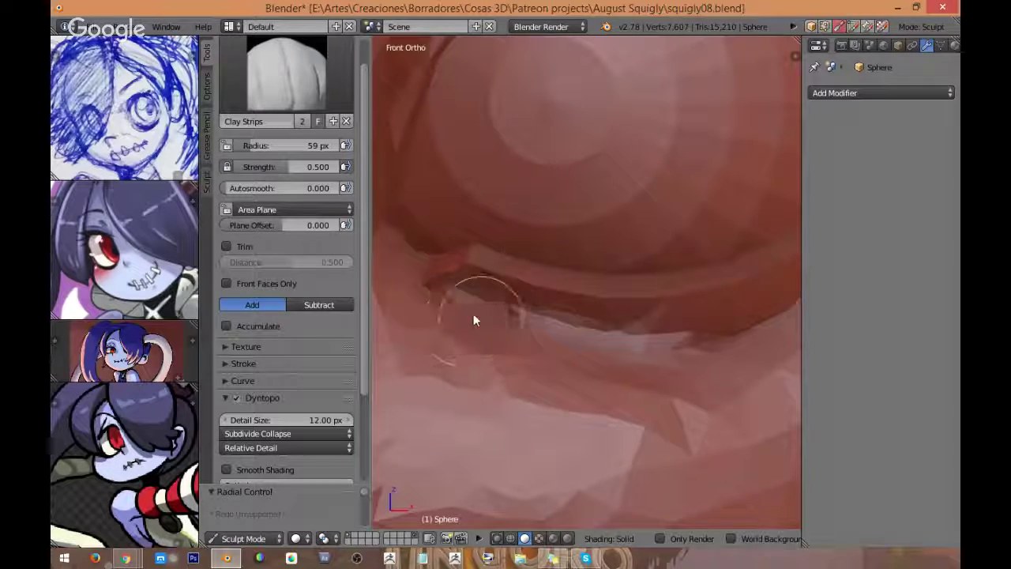
middle_click_drag(708, 343, 545, 332, "shift")
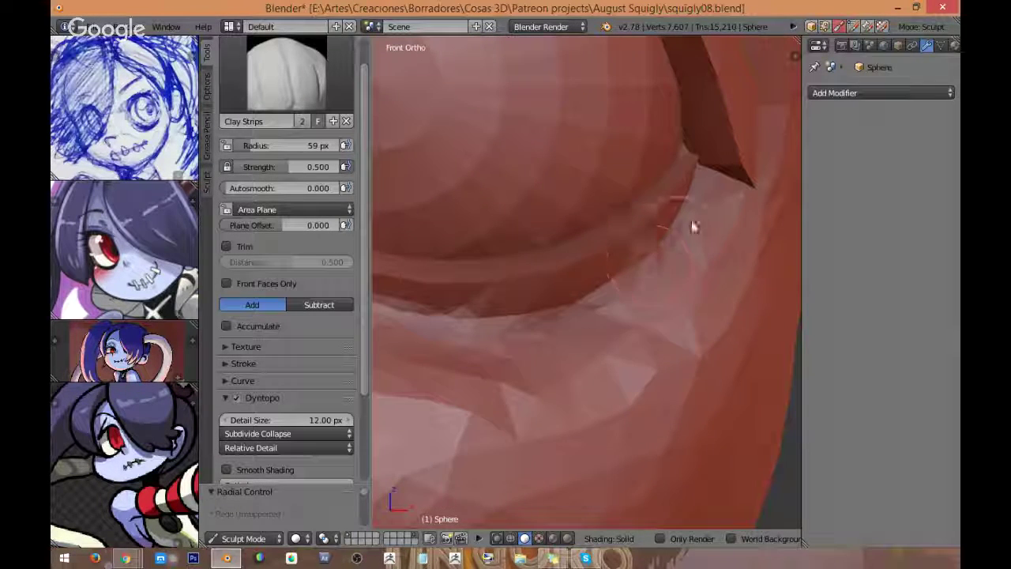
middle_click_drag(632, 289, 625, 281, "shift")
middle_click_drag(496, 322, 604, 278, "shift")
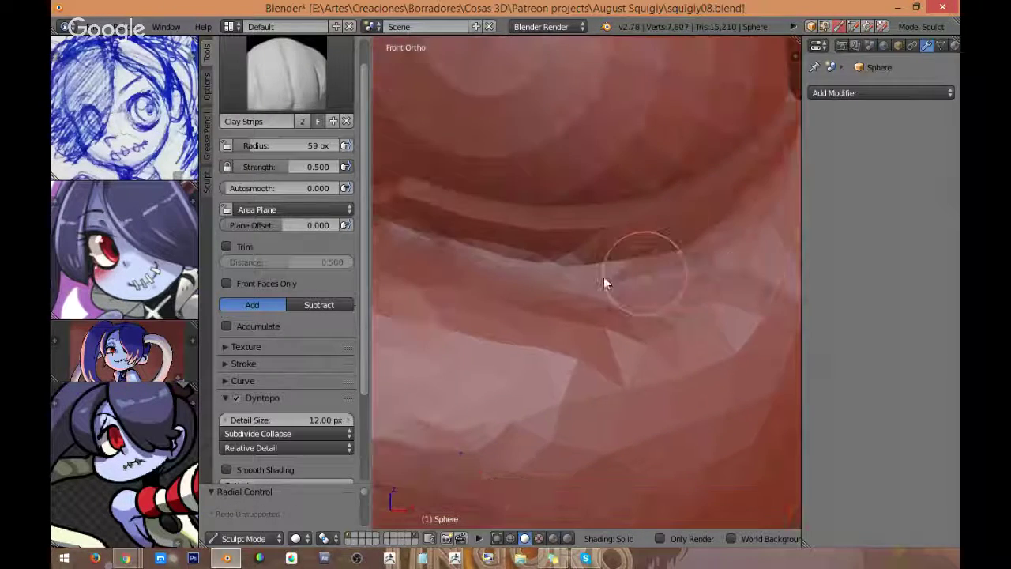
scroll(571, 367, "down", 4)
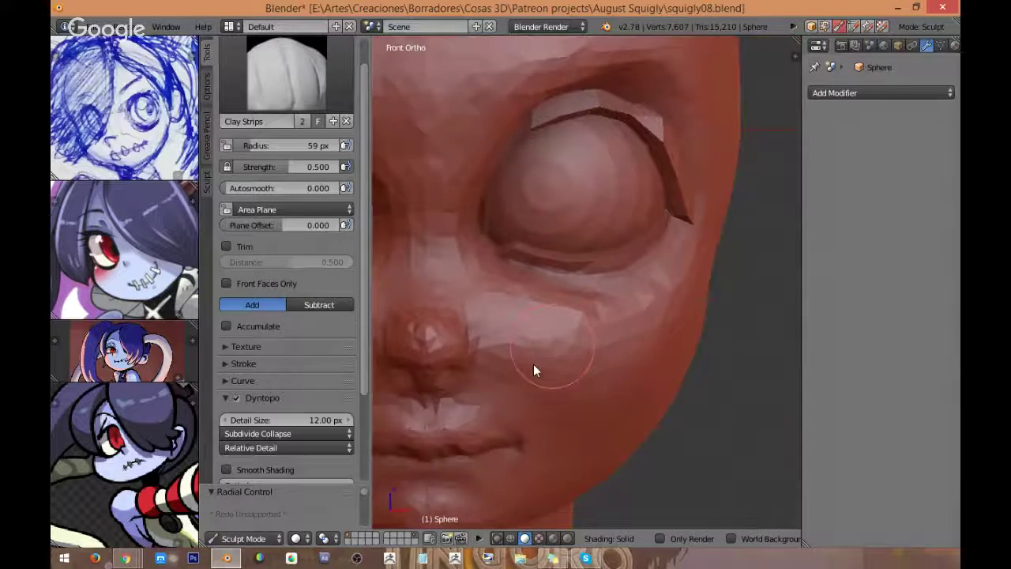
Step: Fill the seam along the inner side of the eye with Clay Strips, from the inner corner up to the upper eyelid
scroll(551, 282, "up", 5)
scroll(537, 205, "up", 3)
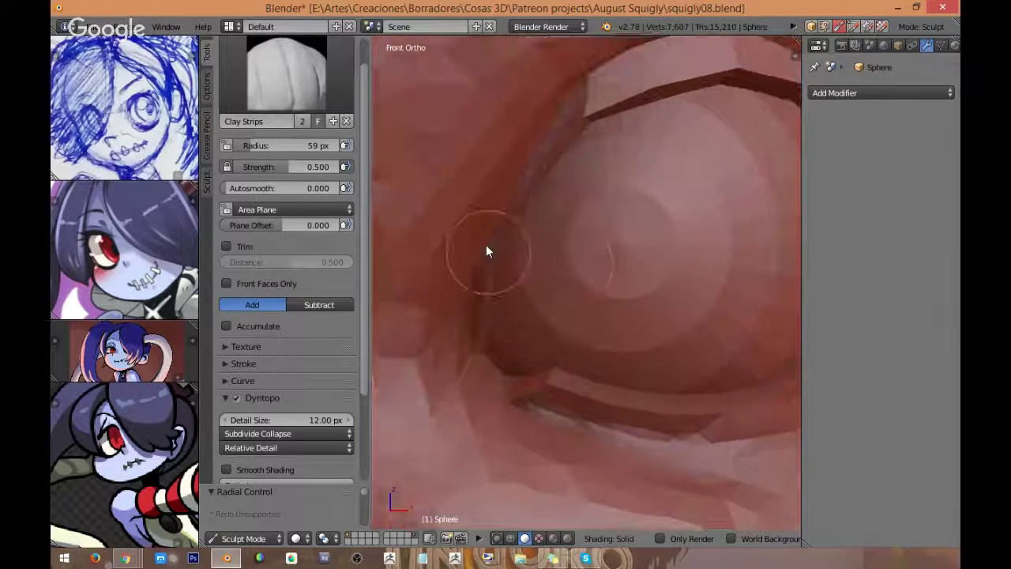
scroll(458, 267, "down", 1)
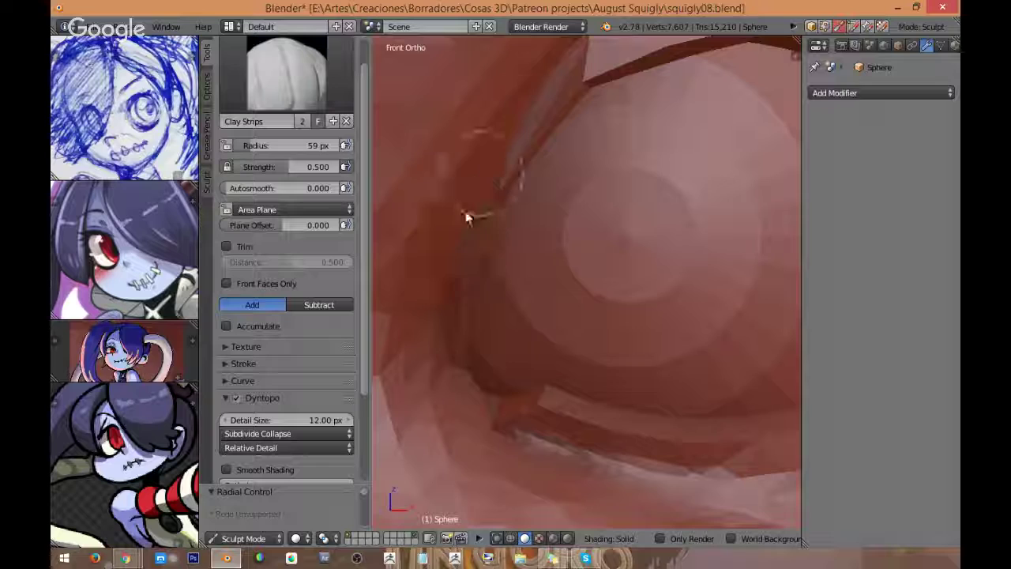
middle_click_drag(537, 215, 499, 354)
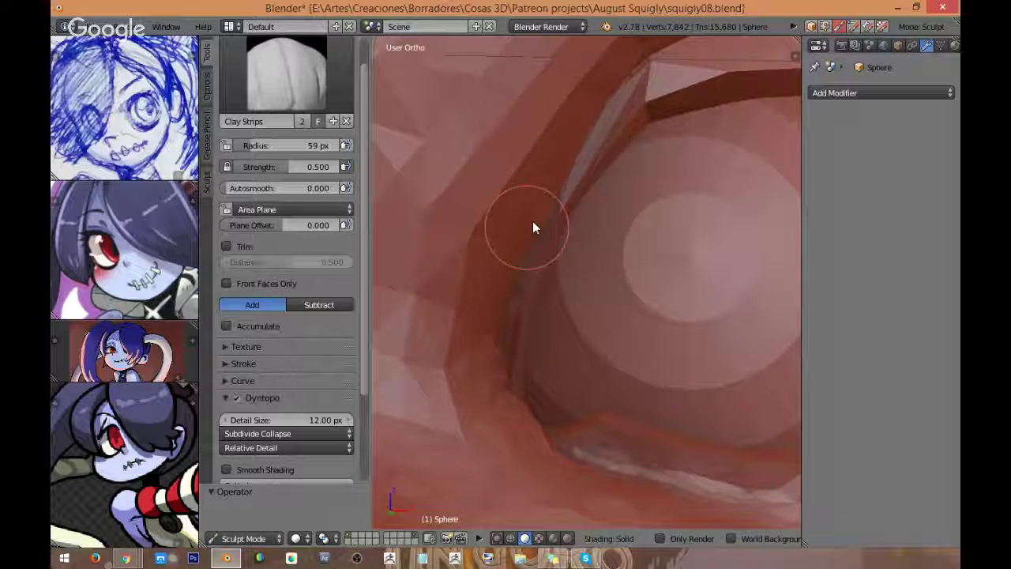
scroll(529, 237, "up", 3)
left_click_drag(452, 338, 485, 182)
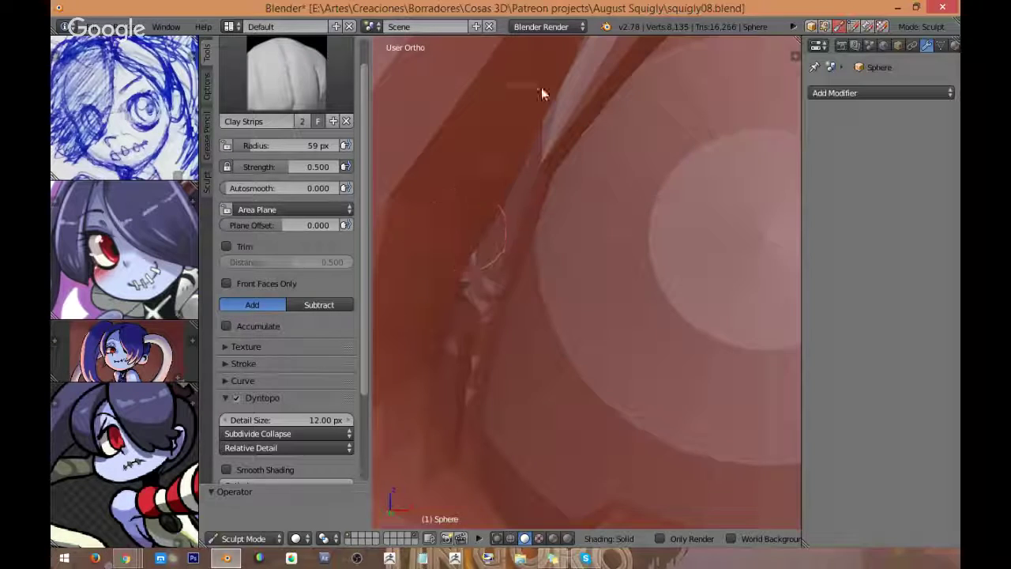
middle_click_drag(498, 213, 463, 313, "shift")
left_click_drag(484, 239, 577, 89)
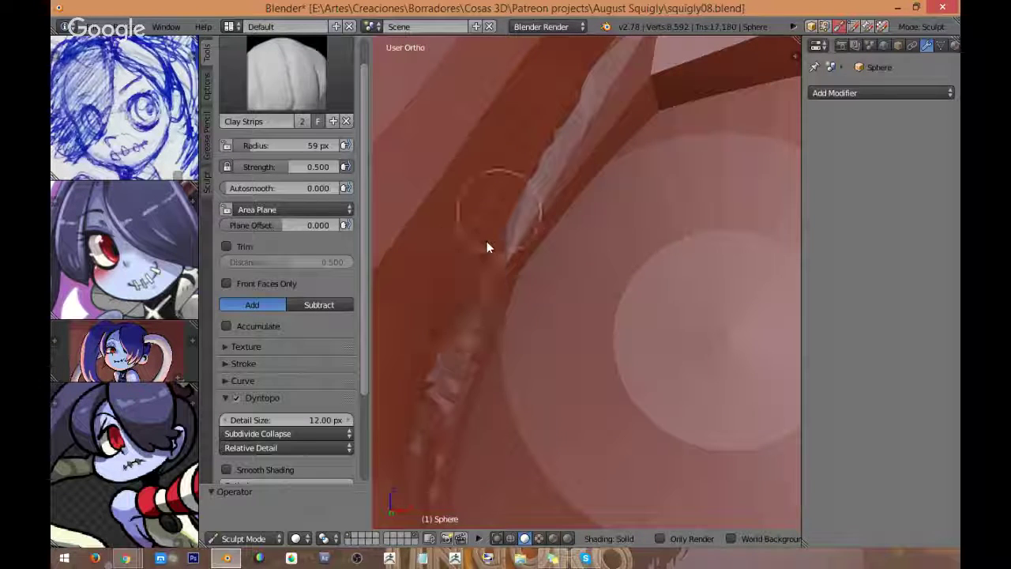
left_click_drag(487, 242, 497, 233)
left_click_drag(441, 355, 499, 244)
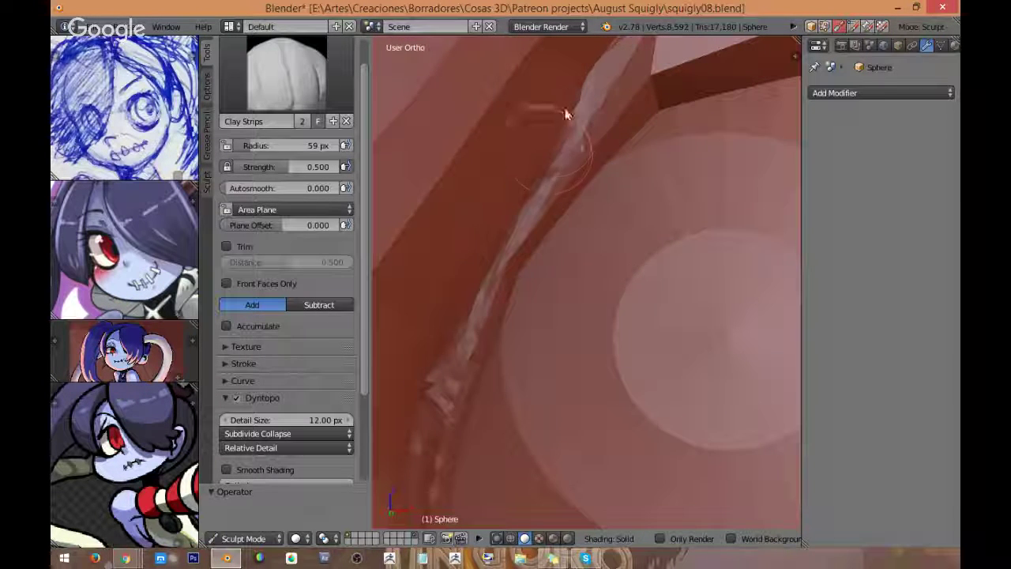
middle_click_drag(565, 115, 476, 306, "shift")
Step: Add Clay Strips strokes along the top edge of the upper eyelid to blend it into the eye socket
middle_click_drag(697, 87, 533, 218)
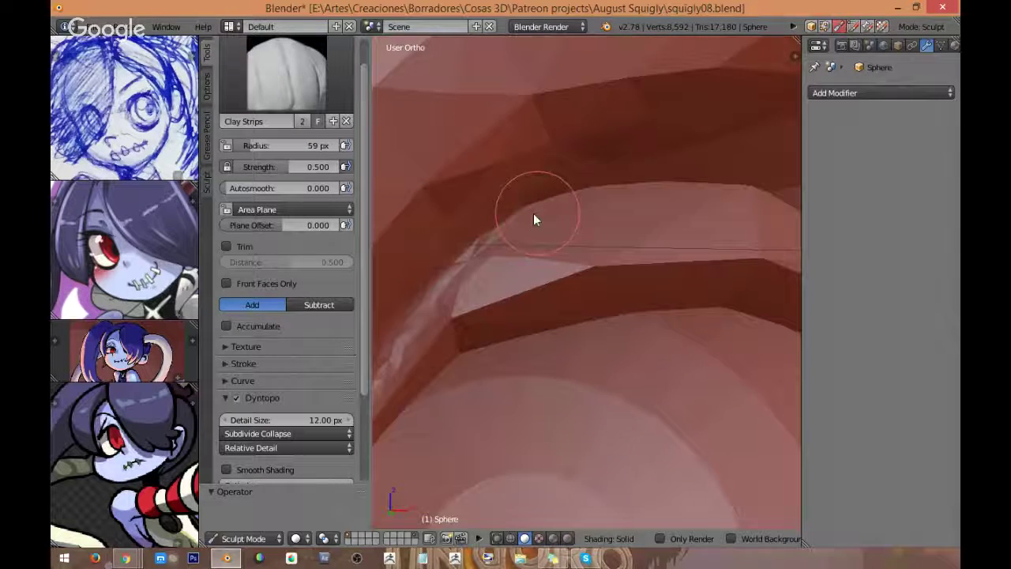
mouse_move(660, 183)
middle_mouse_down()
mouse_move(684, 191)
mouse_move(469, 192)
middle_mouse_up()
left_click_drag(503, 169, 600, 170)
mouse_move(632, 186)
middle_mouse_down()
mouse_move(665, 220)
mouse_move(563, 176)
mouse_move(499, 175)
middle_mouse_up()
left_click_drag(591, 228, 623, 238)
mouse_move(624, 238)
middle_mouse_down()
mouse_move(521, 228)
mouse_move(557, 300)
middle_mouse_up()
left_click_drag(557, 301, 436, 224)
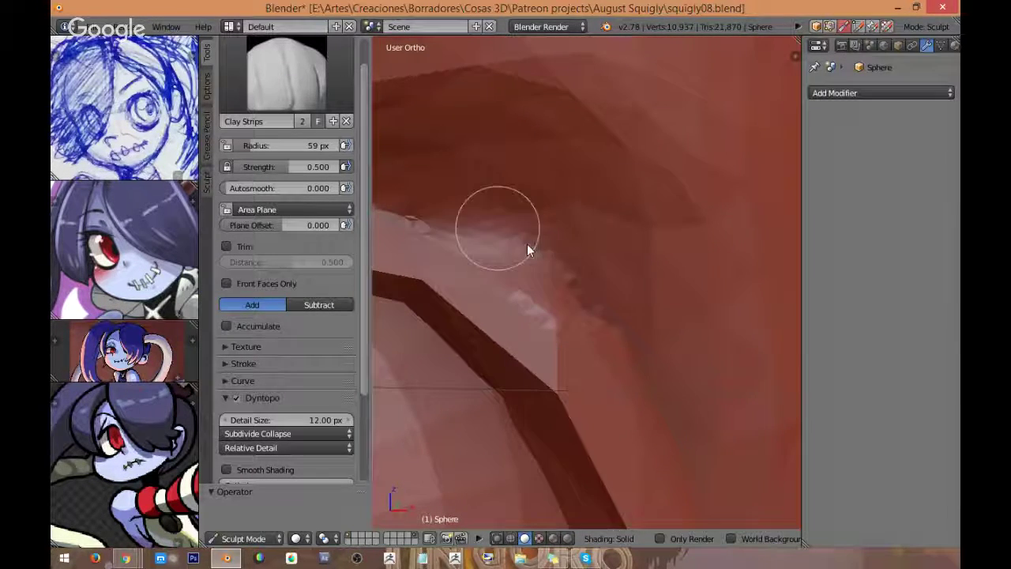
Step: Blend the outer part of the upper eyelid into the side of the face with Clay Strips down toward the outer corner
middle_click_drag(527, 250, 587, 217)
middle_click_drag(639, 296, 623, 263)
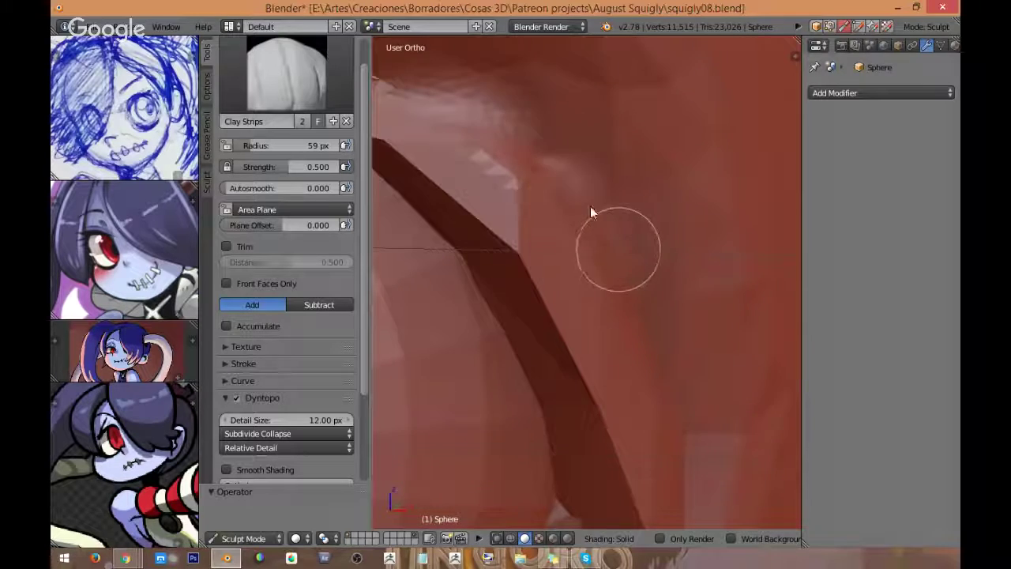
mouse_move(559, 165)
middle_mouse_down()
mouse_move(643, 303)
mouse_move(587, 196)
middle_mouse_up()
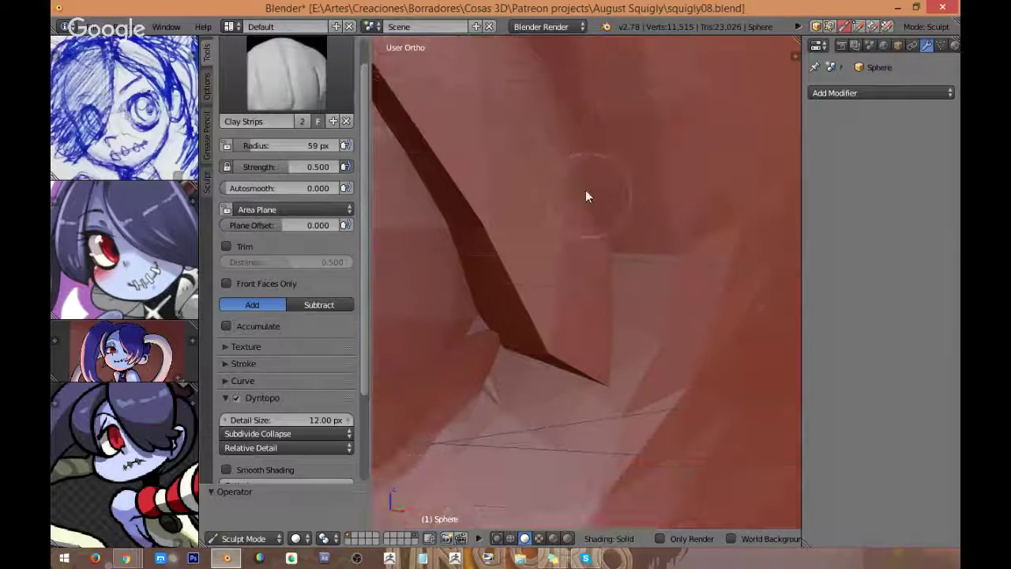
mouse_move(620, 294)
middle_mouse_down()
mouse_move(604, 278)
mouse_move(627, 232)
middle_mouse_up()
left_click_drag(627, 232, 652, 318)
mouse_move(600, 264)
middle_mouse_down()
mouse_move(566, 391)
mouse_move(623, 270)
middle_mouse_up()
Step: From the front view, build up the recess just above the upper eyelid with Clay Strips
key("KP_1")
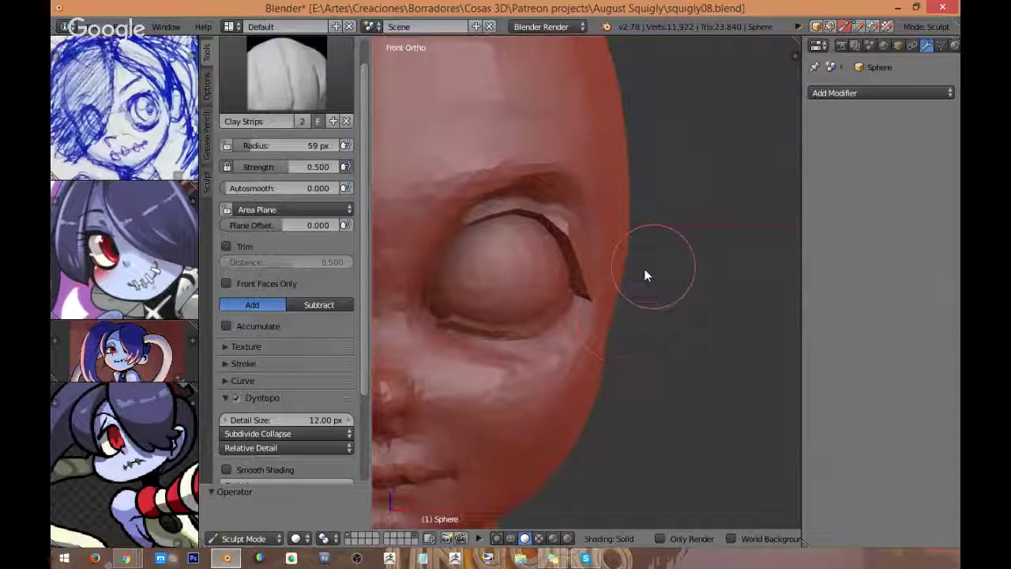
middle_click_drag(572, 305, 666, 271, "shift")
middle_click_drag(677, 165, 581, 373, "ctrl")
left_click_drag(586, 205, 587, 181)
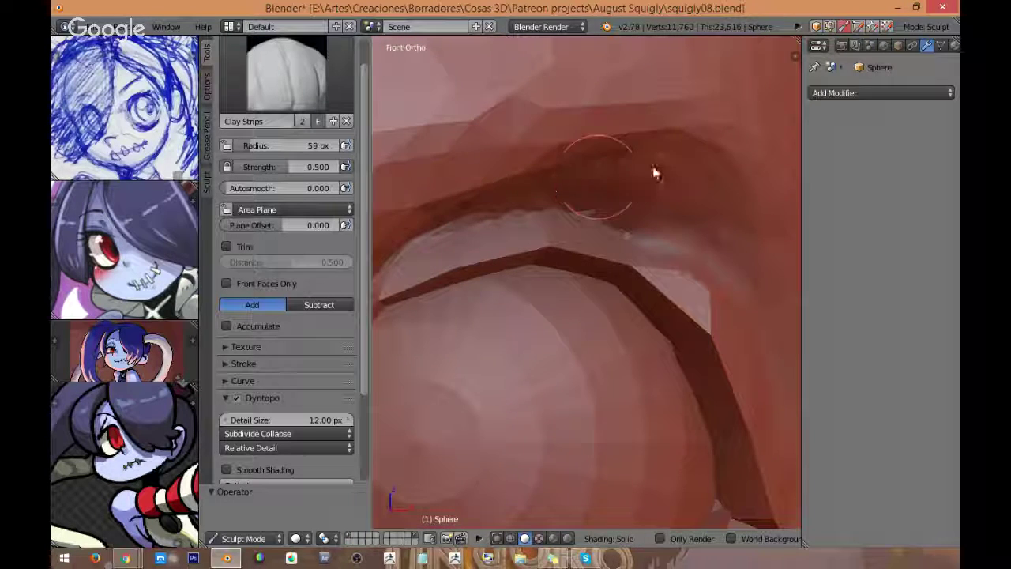
middle_click_drag(674, 150, 602, 228, "shift")
Step: Enlarge the Clay Strips radius to 95 px and fill the hollow between the brow and upper eyelid toward its outer end
key("f")
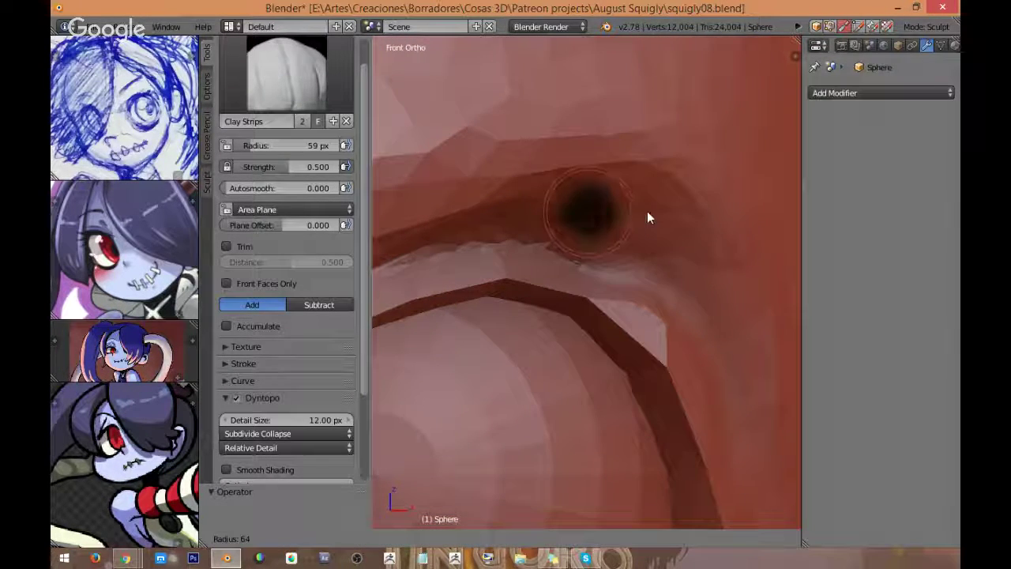
left_click(519, 196)
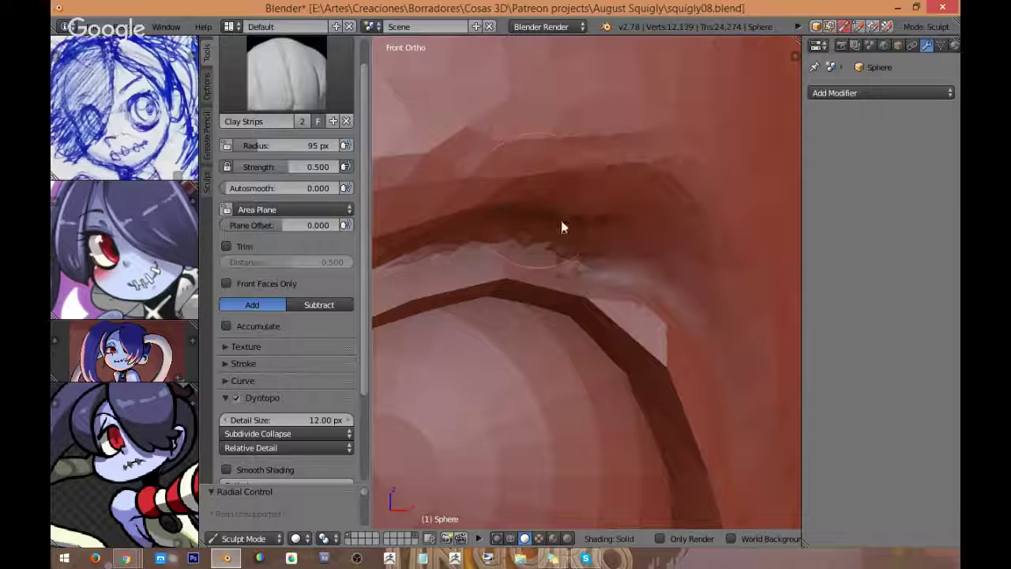
left_click_drag(616, 254, 606, 223)
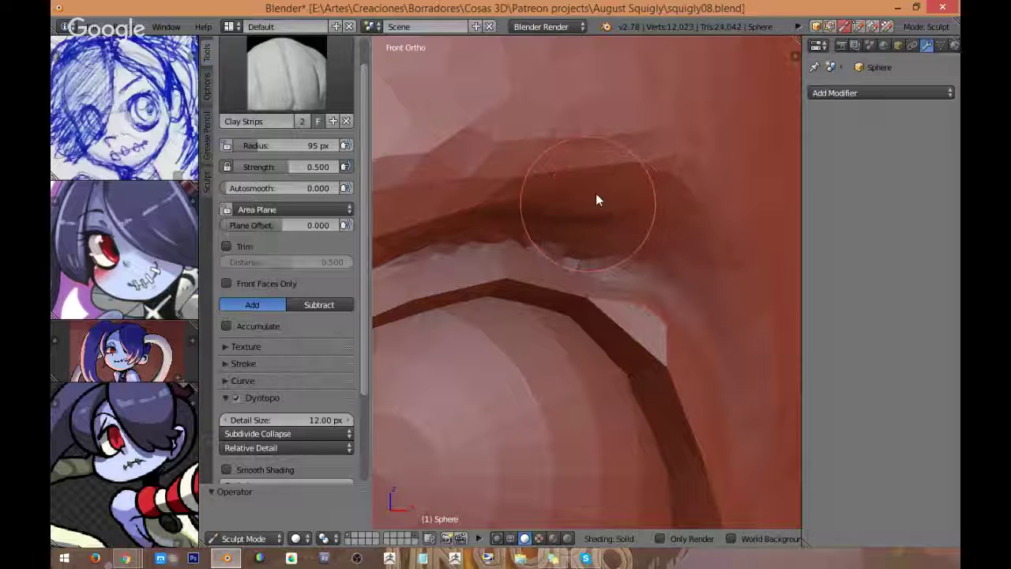
scroll(596, 194, "up", 2)
mouse_move(521, 184)
left_mouse_down()
mouse_move(593, 197)
mouse_move(475, 167)
left_mouse_up()
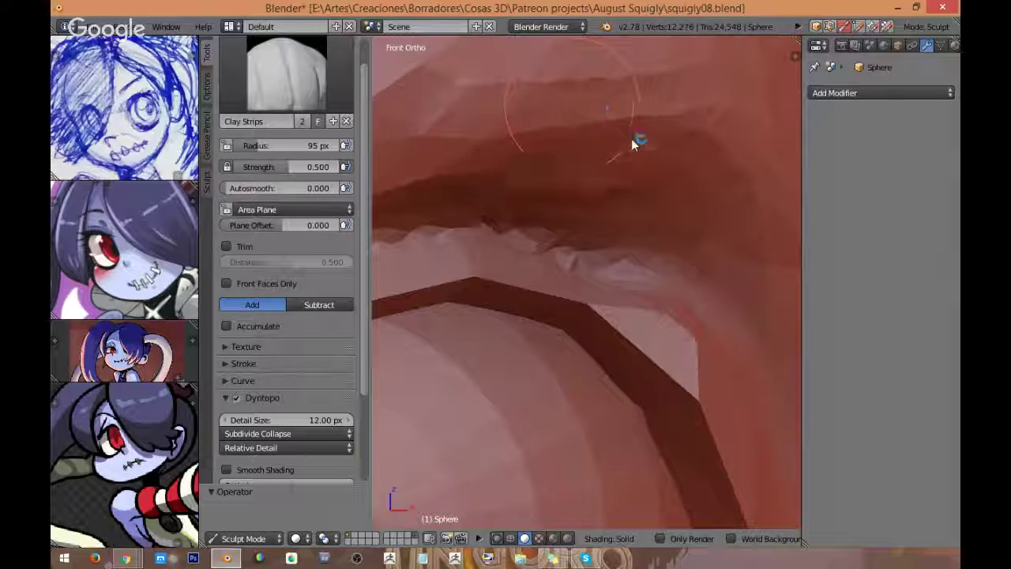
middle_click_drag(654, 175, 605, 196, "shift")
left_click_drag(632, 252, 586, 195)
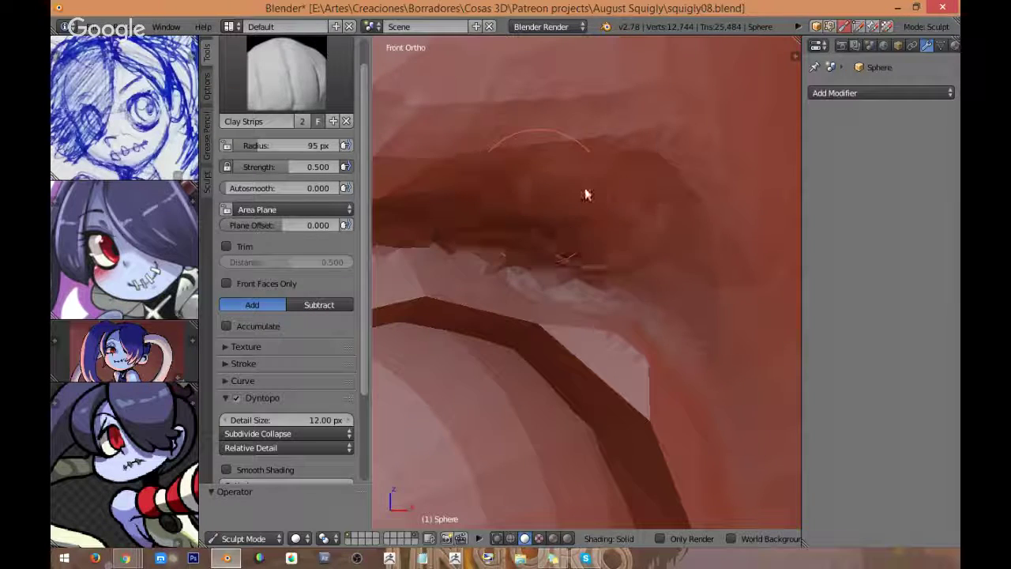
left_click_drag(721, 227, 728, 230)
scroll(715, 229, "down", 3)
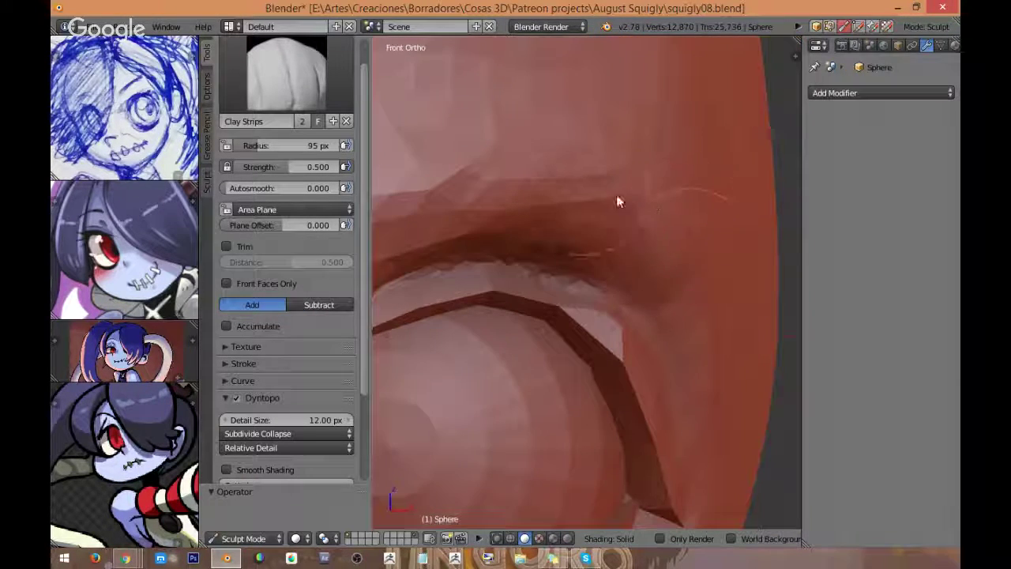
Step: Add a long Clay Strips stroke along the fold above the upper eyelid, from its outer end toward the nose
middle_click_drag(644, 185, 696, 211, "shift")
left_click_drag(696, 211, 465, 186)
middle_click_drag(465, 187, 551, 192, "shift")
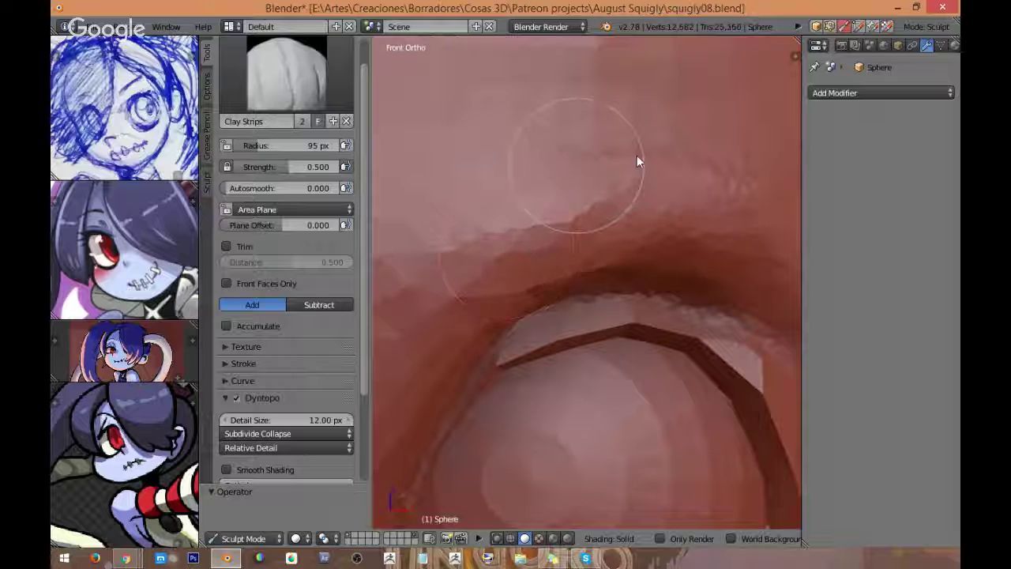
Step: Examine both blended eye sockets and the overall face shape from the front
middle_click_drag(734, 172, 666, 152, "shift")
scroll(729, 210, "down", 7)
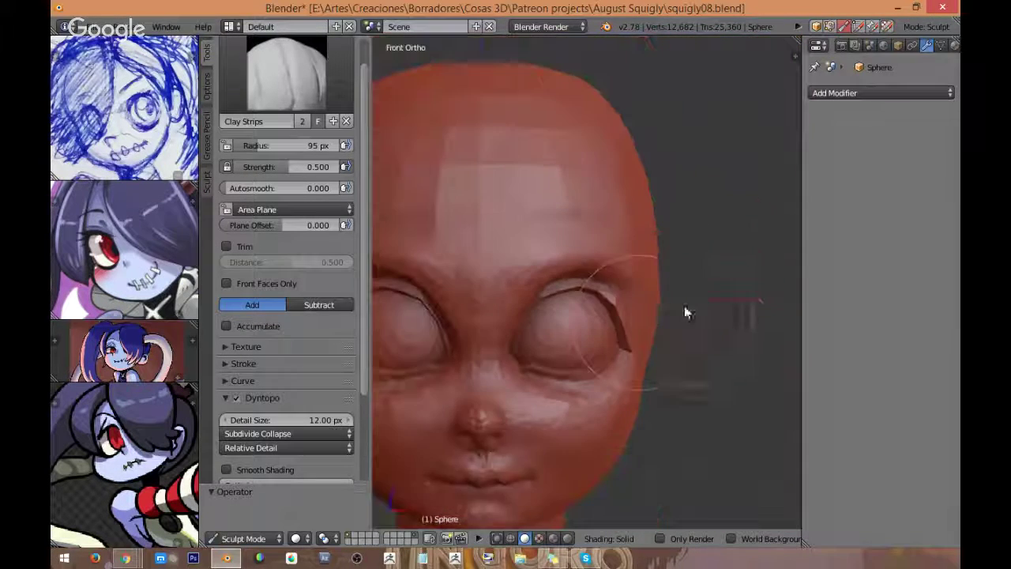
middle_click_drag(683, 305, 724, 279, "shift")
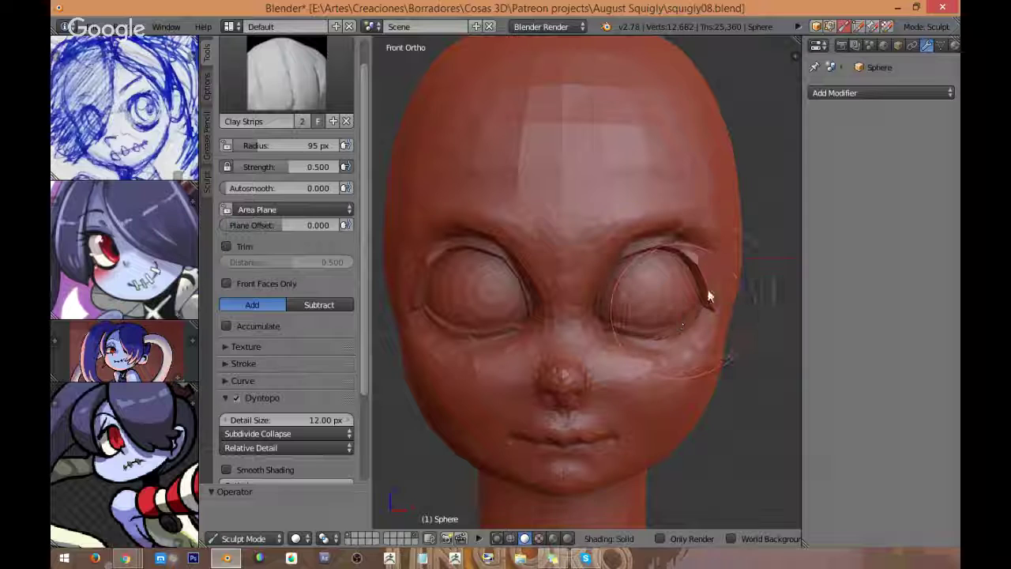
middle_click_drag(680, 255, 675, 231, "shift")
scroll(631, 310, "down", 4)
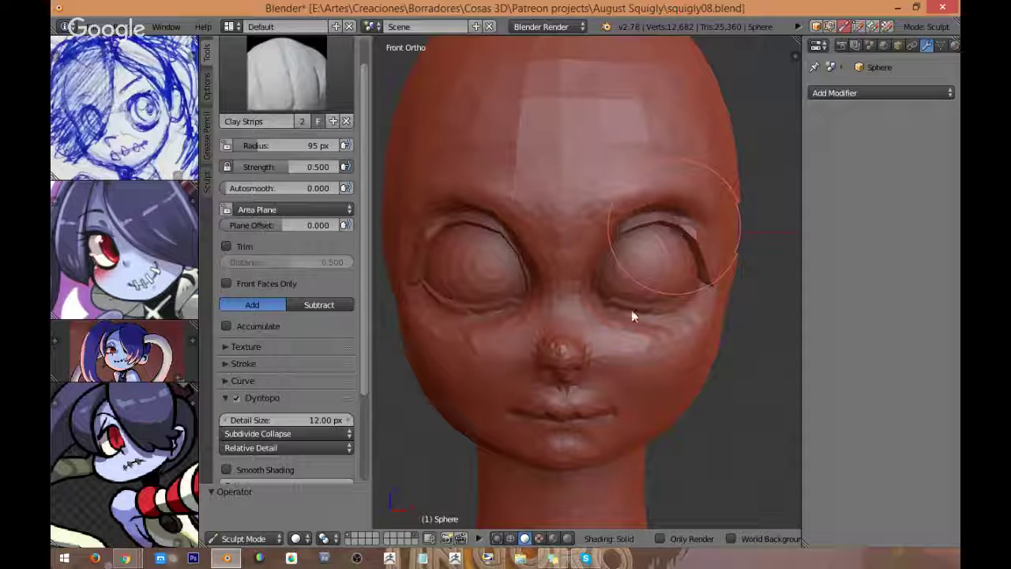
mouse_move(672, 313)
middle_mouse_down()
mouse_move(611, 320)
mouse_move(713, 316)
mouse_move(695, 309)
middle_mouse_up()
key("KP_1")
scroll(668, 292, "up", 5)
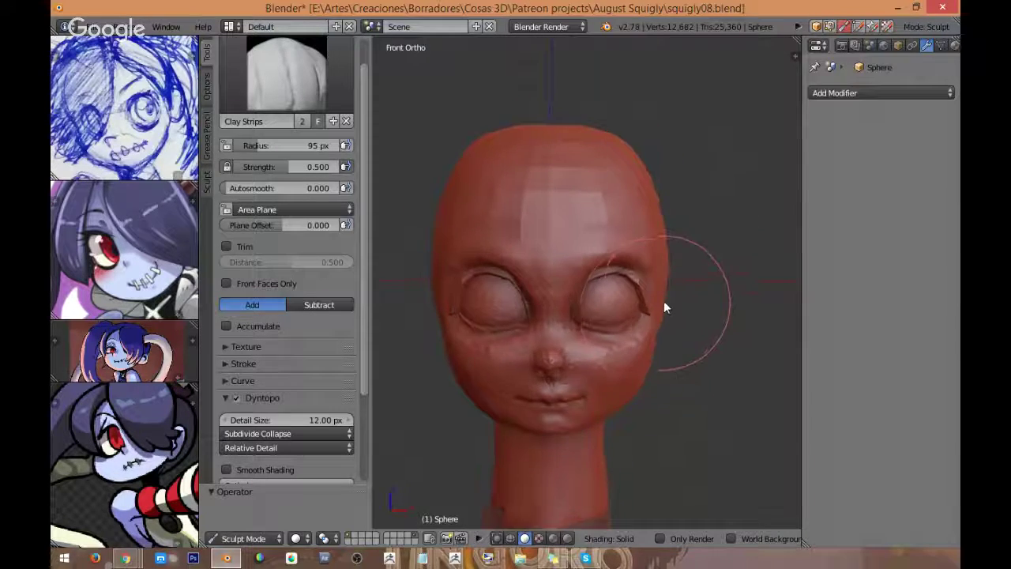
Step: Switch to the Grab brush and compare the eye shape and spacing with the character reference images
left_click(286, 75)
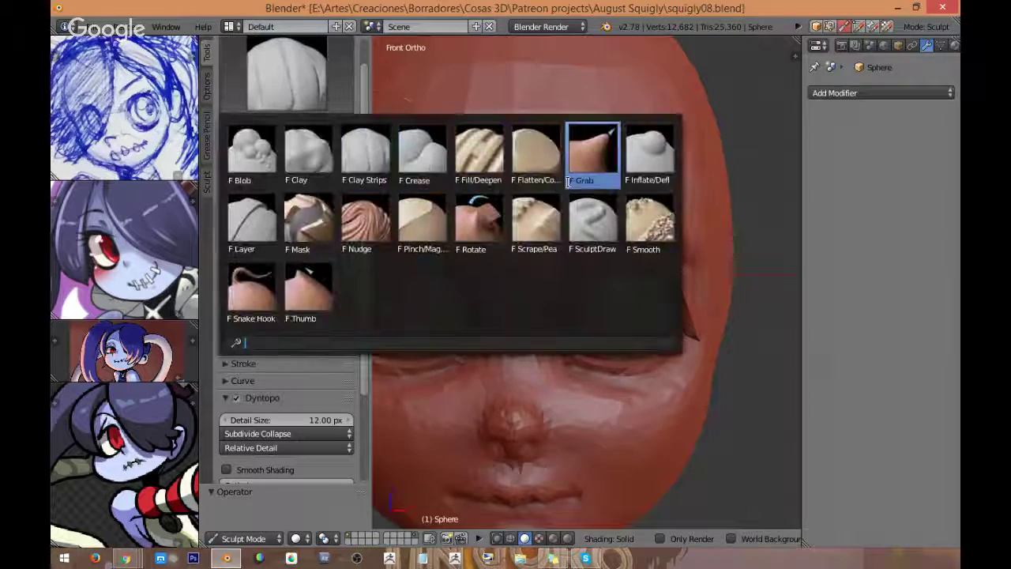
left_click(600, 160)
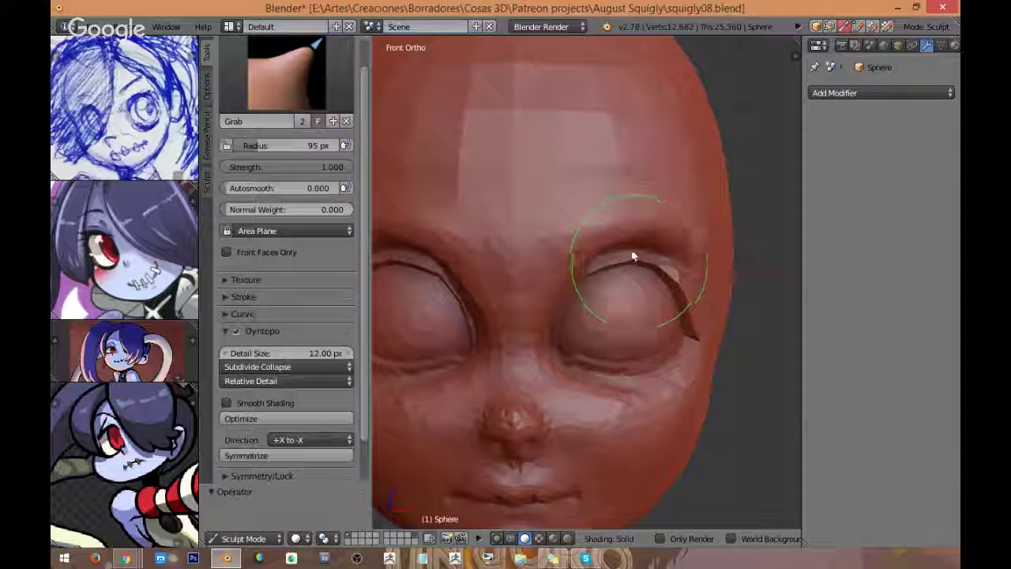
middle_click_drag(629, 318, 652, 295, "shift")
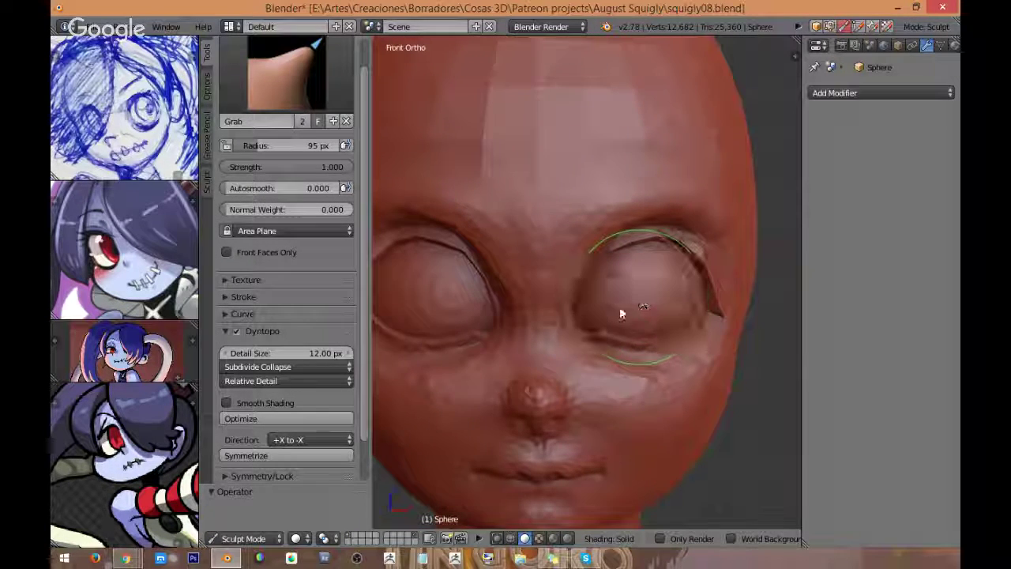
middle_click_drag(148, 438, 147, 451)
middle_click_drag(139, 273, 137, 275)
middle_click_drag(148, 108, 155, 106)
scroll(155, 107, "up", 4)
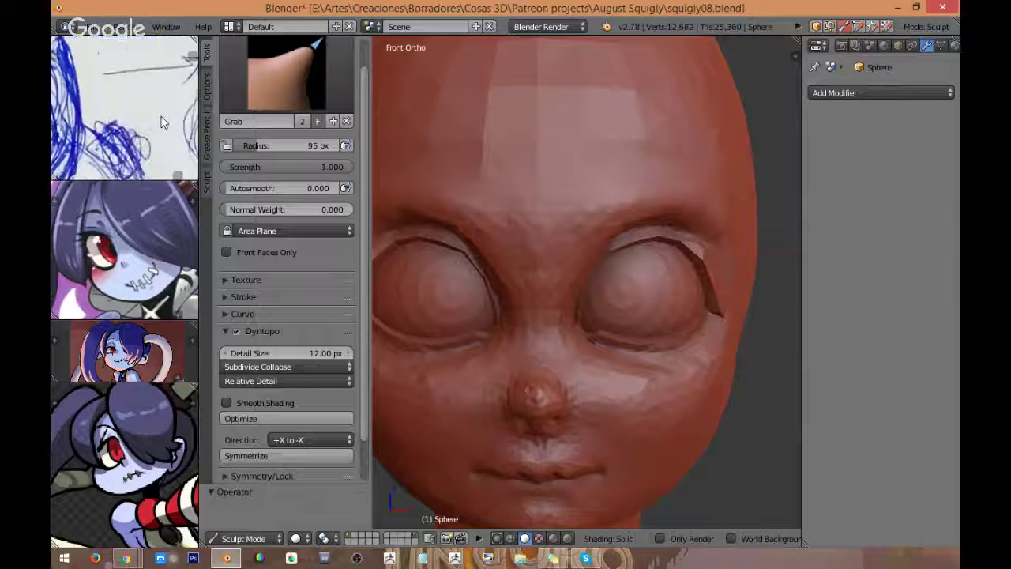
scroll(606, 299, "down", 1)
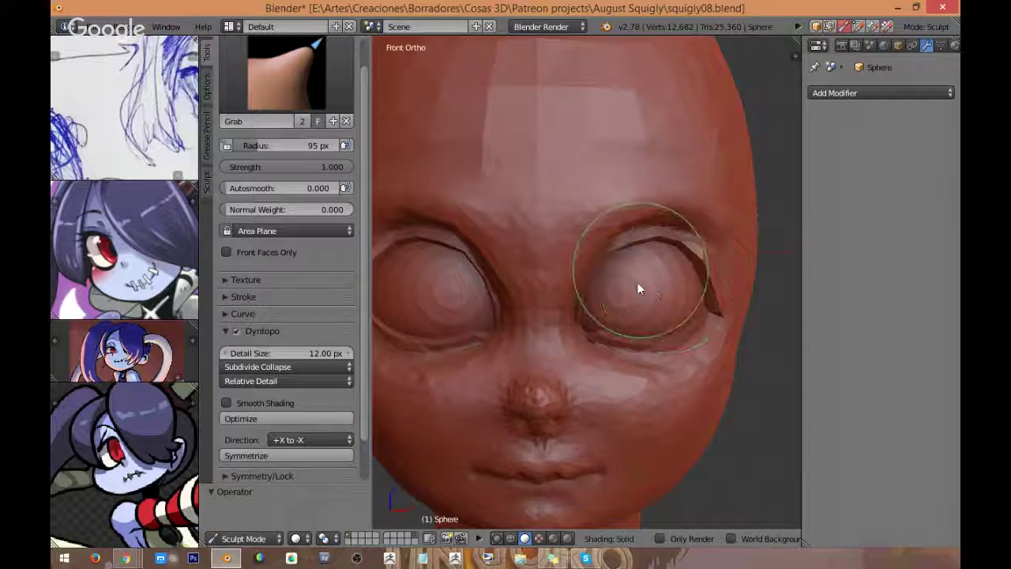
scroll(636, 282, "down", 1)
middle_click_drag(563, 311, 576, 313, "shift")
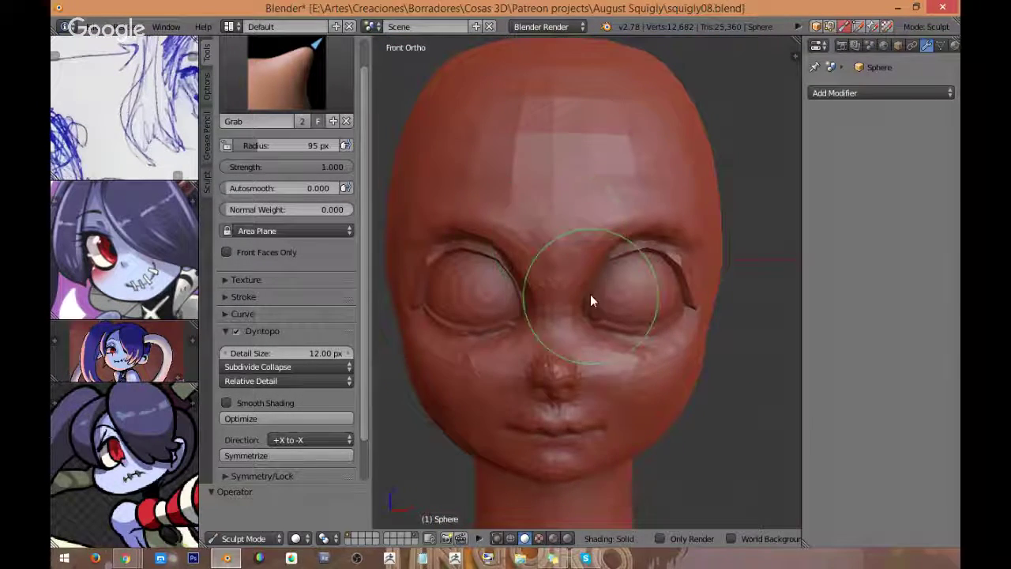
Step: Undo a Grab pull at the inner eye, then reshape the upper eyelid and its outer corner outward with Grab
left_click_drag(589, 302, 601, 279)
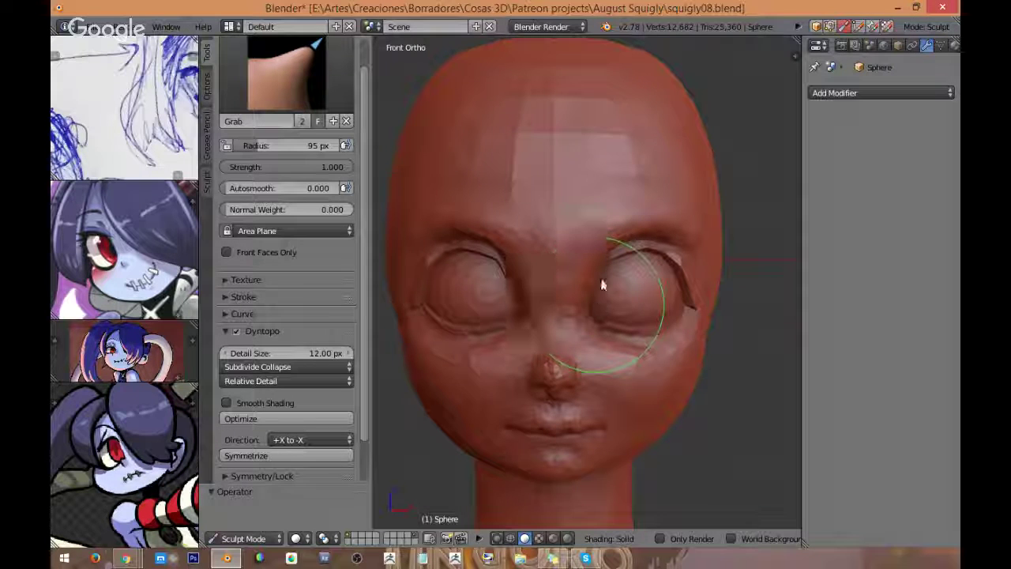
key("ctrl+z")
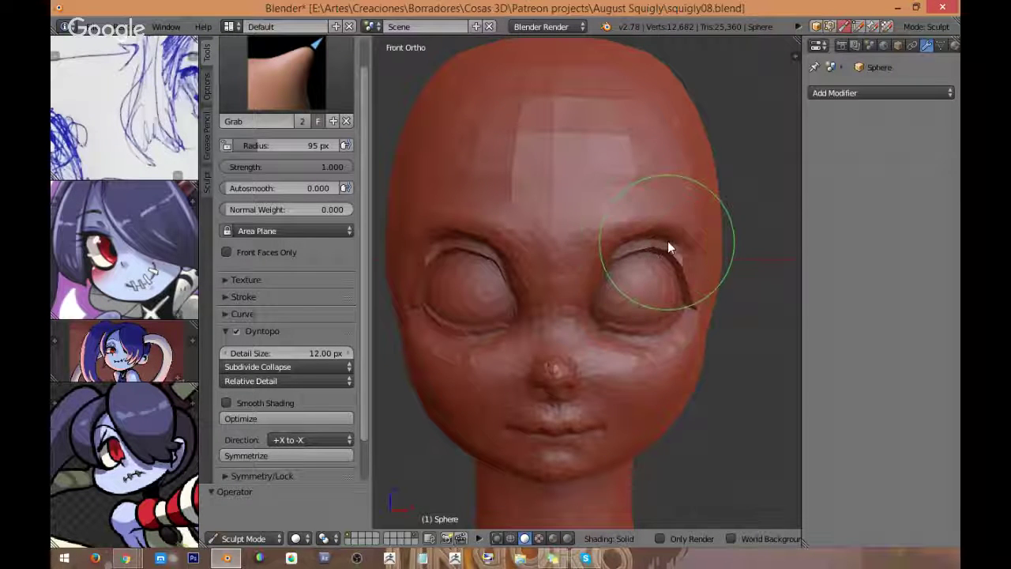
left_click_drag(667, 241, 647, 240)
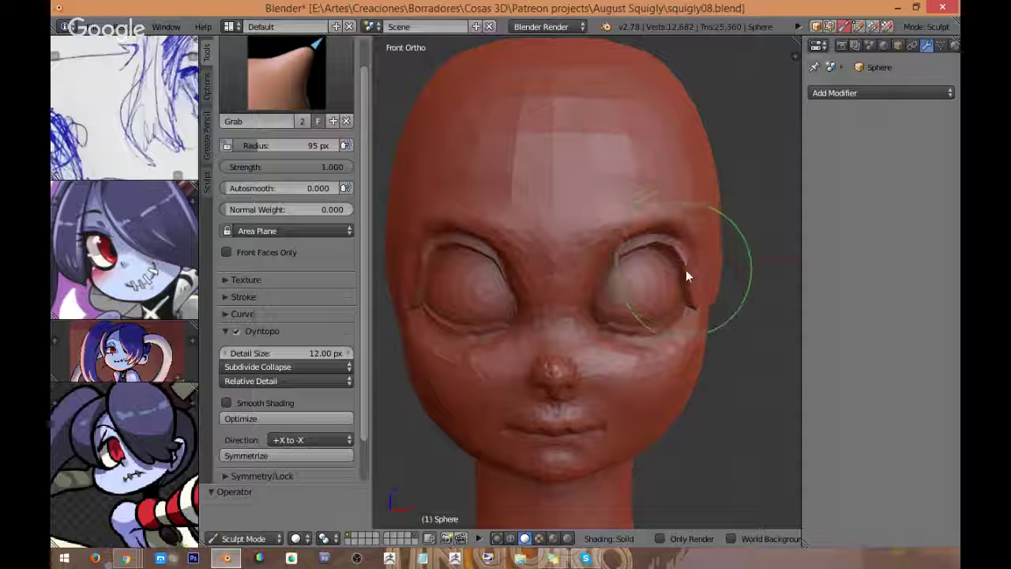
left_click_drag(686, 269, 695, 287)
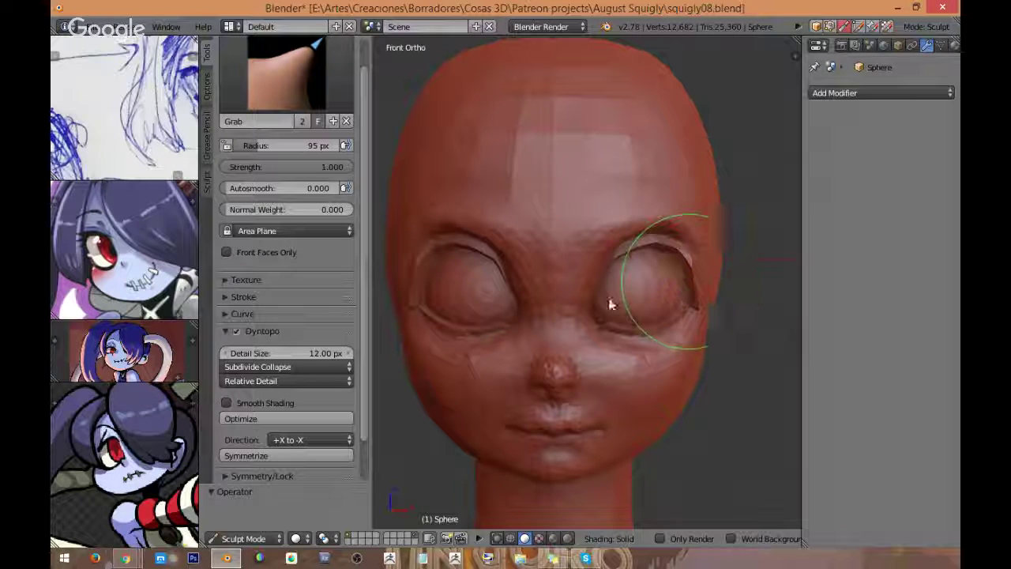
left_click_drag(598, 308, 600, 308)
Step: Set the Grab radius to 75 px and adjust the upper eyelid's inner edge beside the nose bridge
middle_click_drag(623, 251, 629, 242, "ctrl")
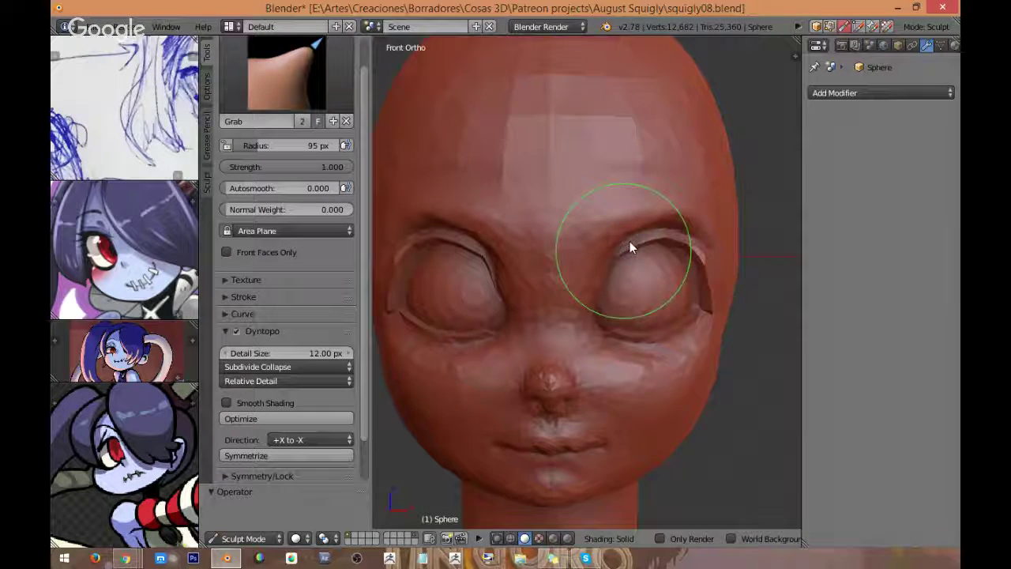
scroll(629, 241, "up", 6)
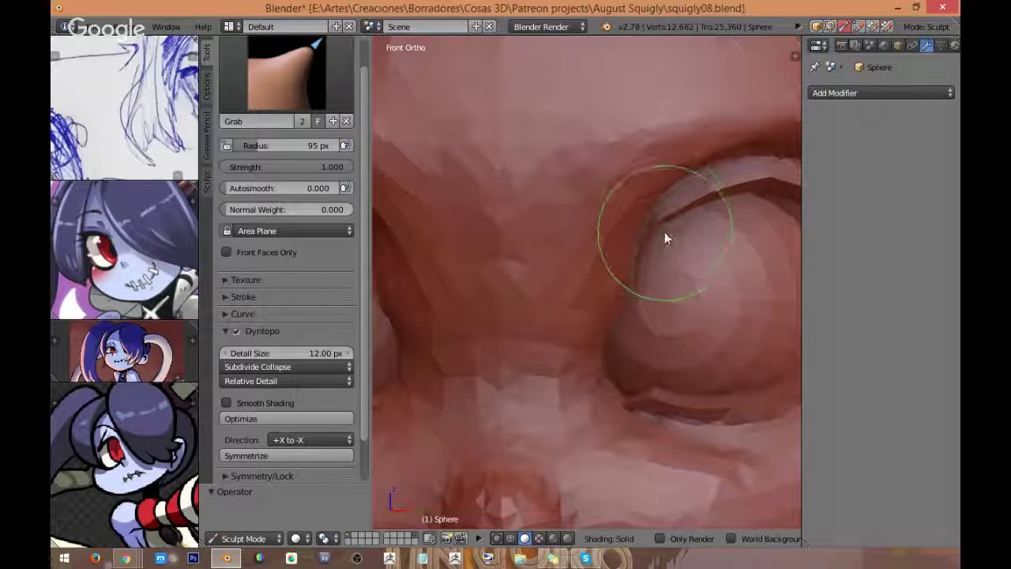
key("g")
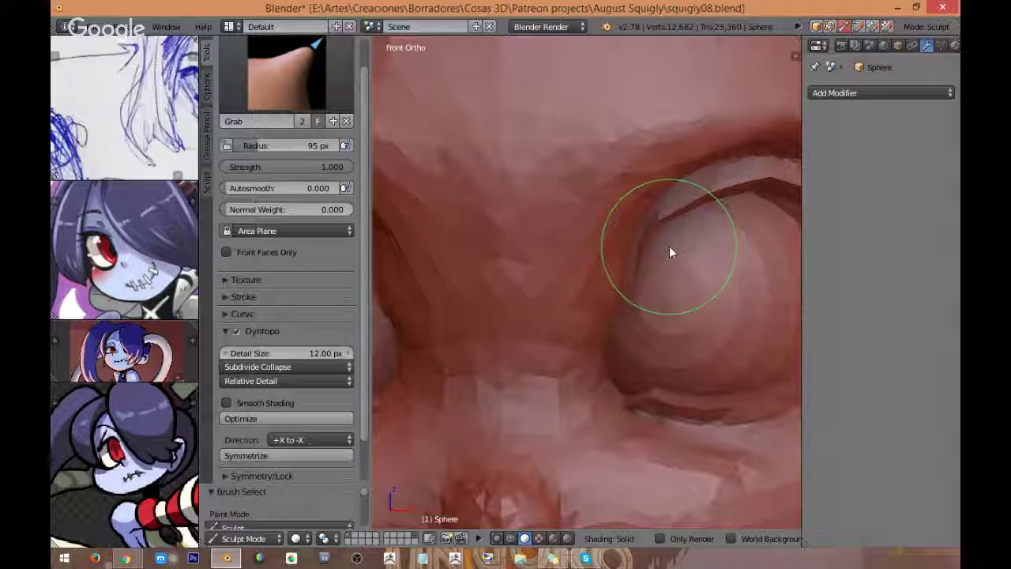
key("f")
left_click(654, 261)
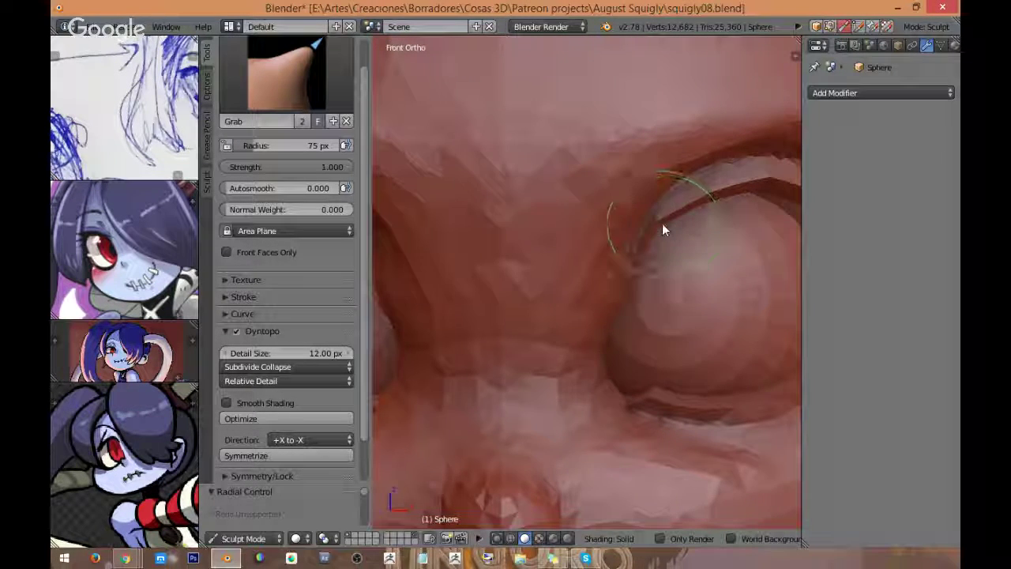
mouse_move(664, 226)
left_mouse_down()
mouse_move(699, 205)
mouse_move(608, 326)
left_mouse_up()
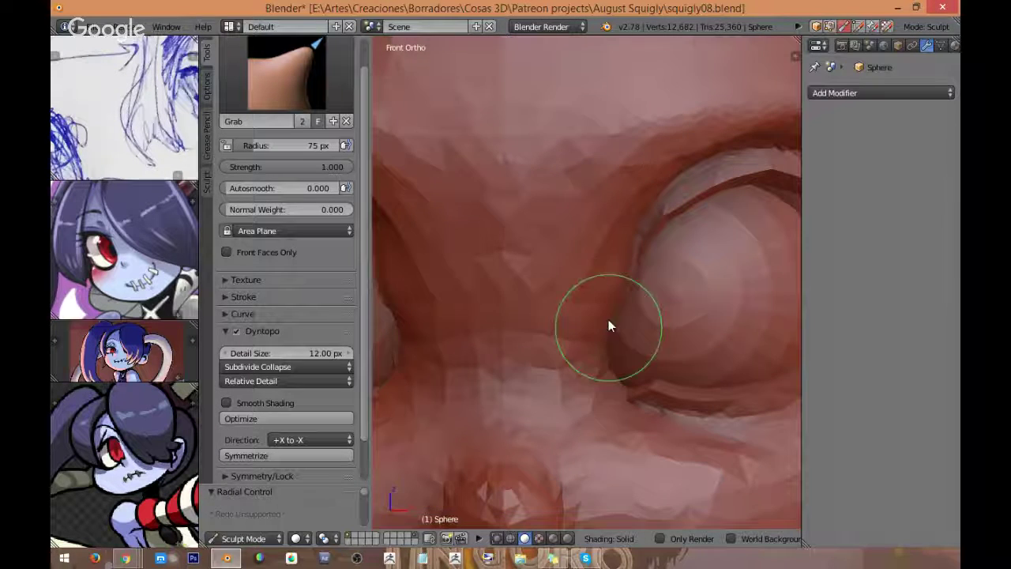
Step: Enlarge the Grab radius to 108 px and reshape the inner eye corner around the eyeball from the front and side
middle_click_drag(608, 326, 606, 303, "shift")
key("f")
left_click(630, 305)
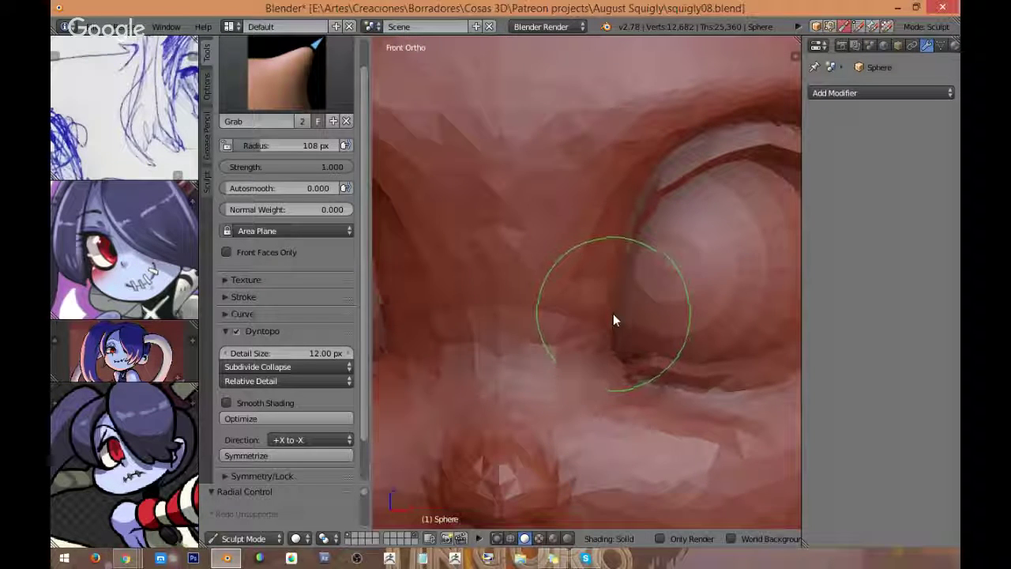
mouse_move(613, 314)
left_mouse_down()
mouse_move(608, 354)
mouse_move(654, 289)
left_mouse_up()
mouse_move(655, 289)
middle_mouse_down()
mouse_move(609, 301)
mouse_move(681, 244)
mouse_move(640, 286)
mouse_move(621, 282)
middle_mouse_up()
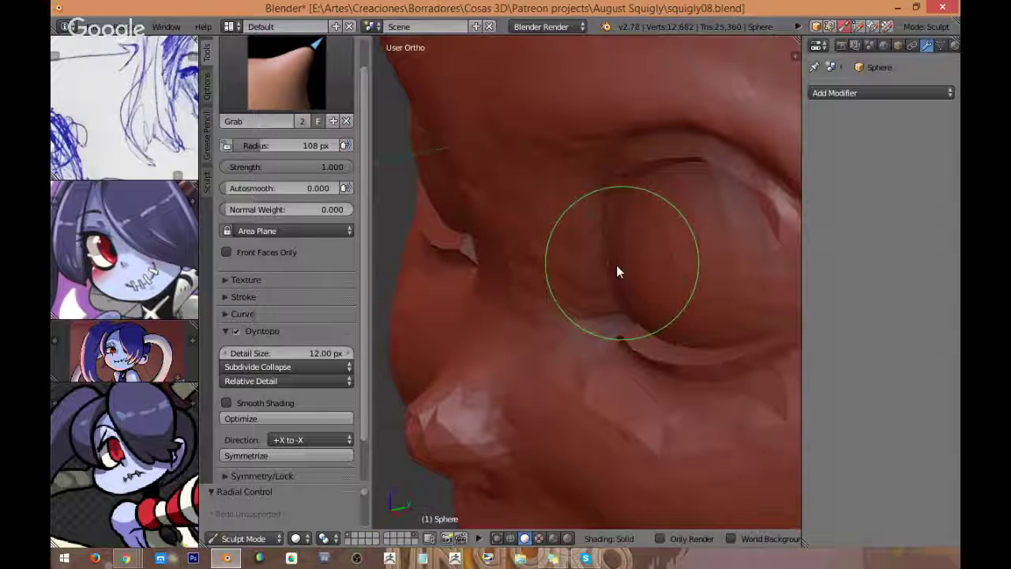
left_click_drag(616, 271, 613, 230)
middle_click_drag(612, 230, 563, 230)
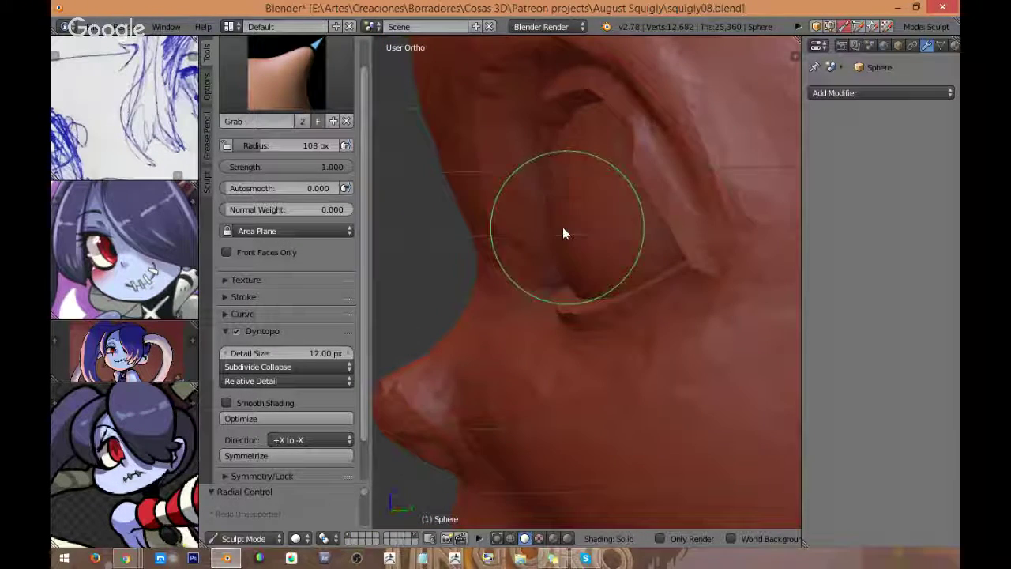
mouse_move(564, 230)
left_mouse_down()
mouse_move(548, 218)
mouse_move(561, 249)
left_mouse_up()
mouse_move(561, 248)
middle_mouse_down()
mouse_move(573, 286)
mouse_move(643, 327)
mouse_move(709, 249)
middle_mouse_up()
scroll(694, 269, "down", 2)
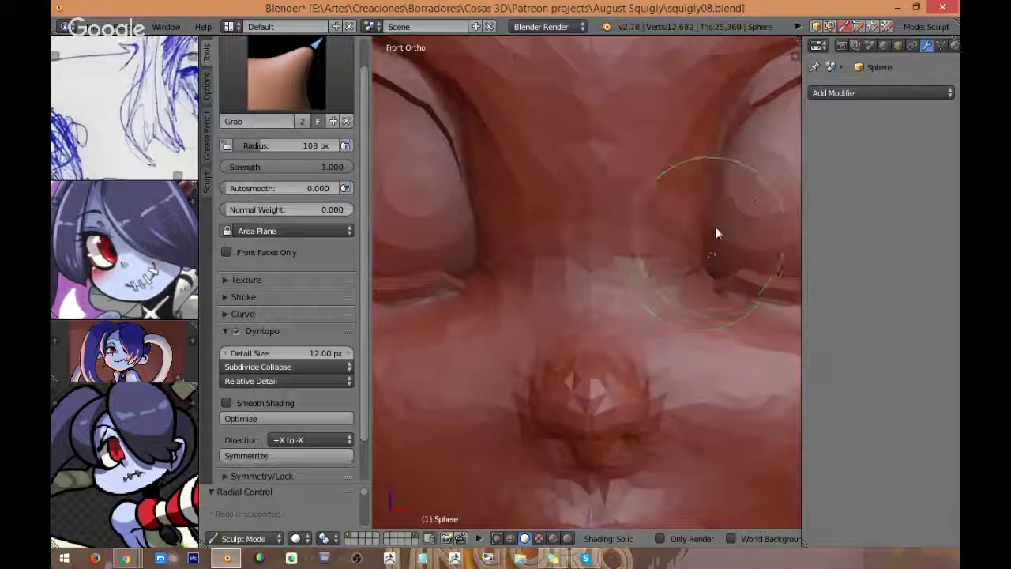
key("KP_1")
scroll(661, 305, "down", 2)
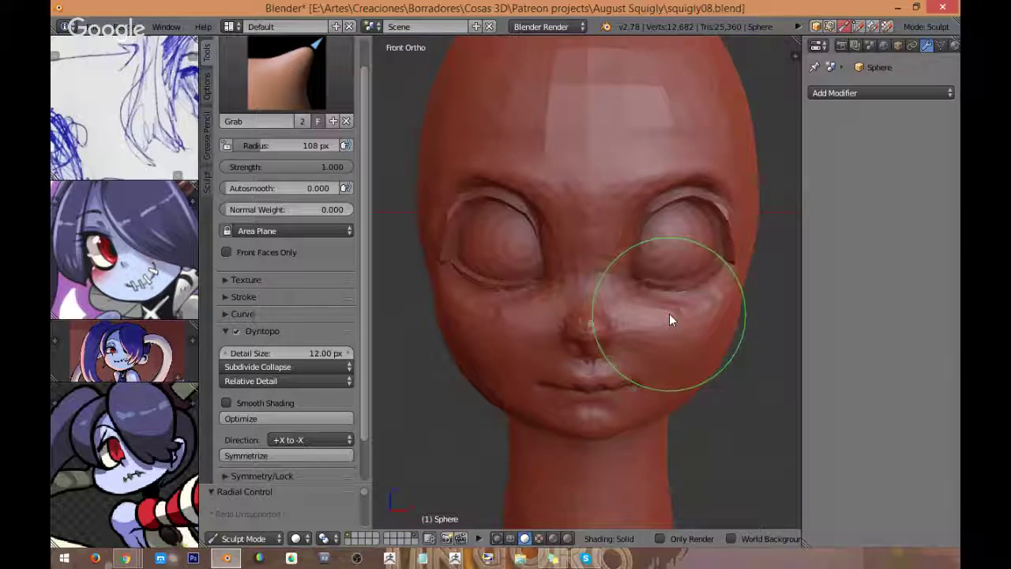
Step: Switch to Object Mode and move the eyeball on the positive X side outward by 0.090 along the X axis
key("ctrl+Tab")
key("ctrl+Tab")
left_click(285, 538)
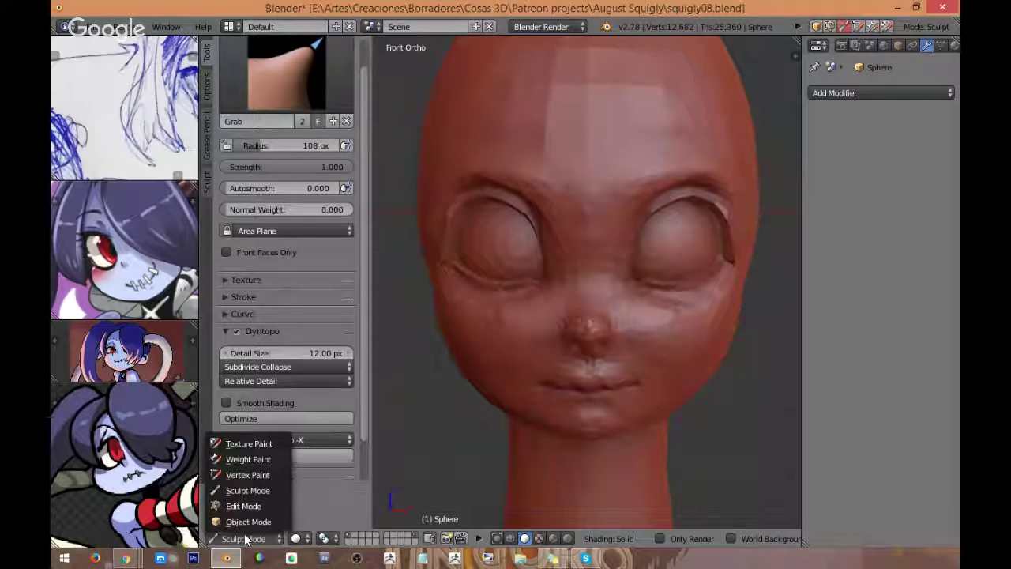
left_click(237, 519)
right_click(693, 255)
middle_click_drag(692, 255, 663, 265, "shift")
key("g")
key("x")
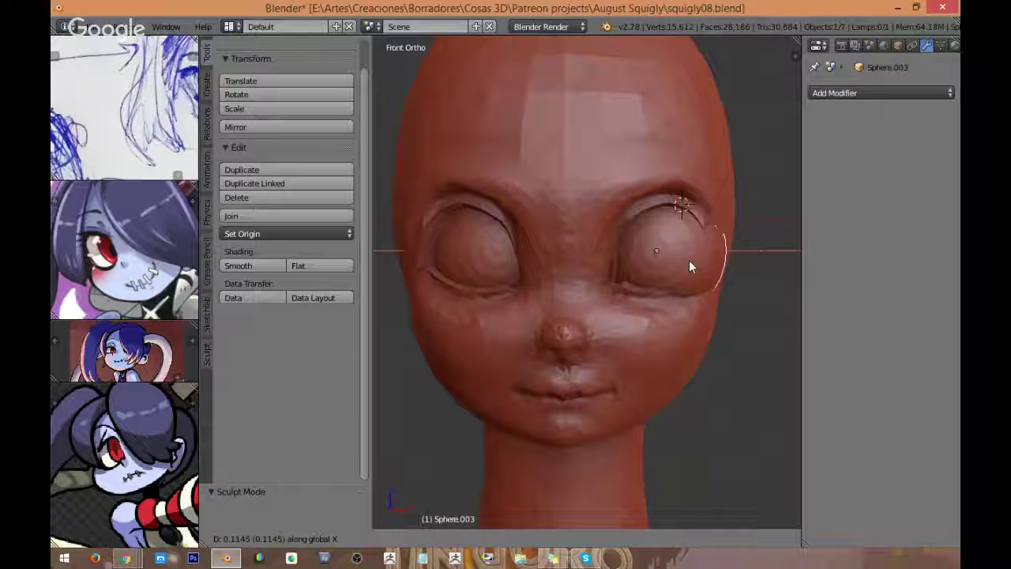
left_click(683, 262)
mouse_move(684, 262)
middle_mouse_down()
mouse_move(564, 251)
mouse_move(677, 251)
middle_mouse_up()
key("KP_1")
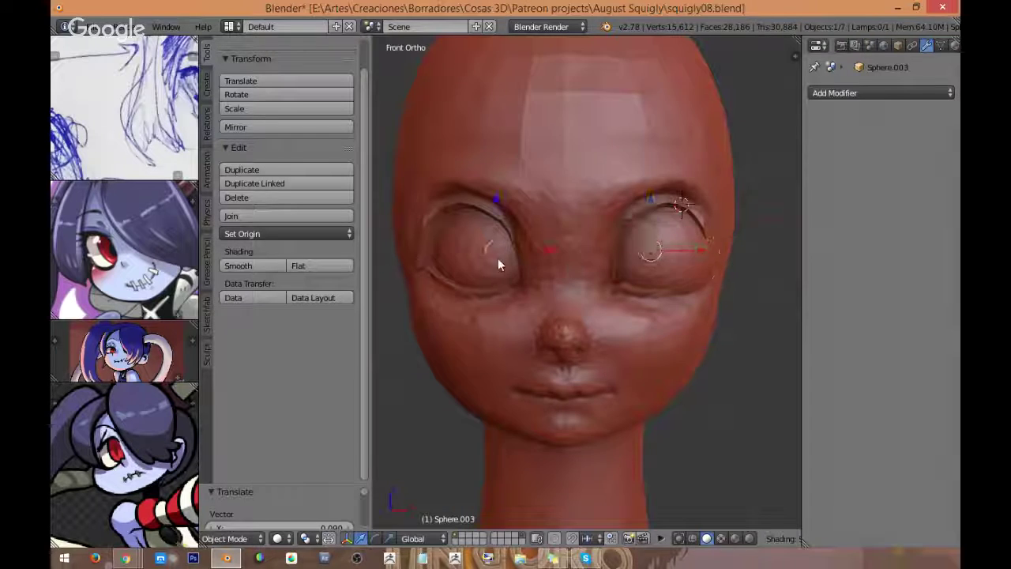
Step: Move the opposite eyeball outward by about 0.096 along the X axis to match the first one
right_click(497, 257)
key("g")
key("x")
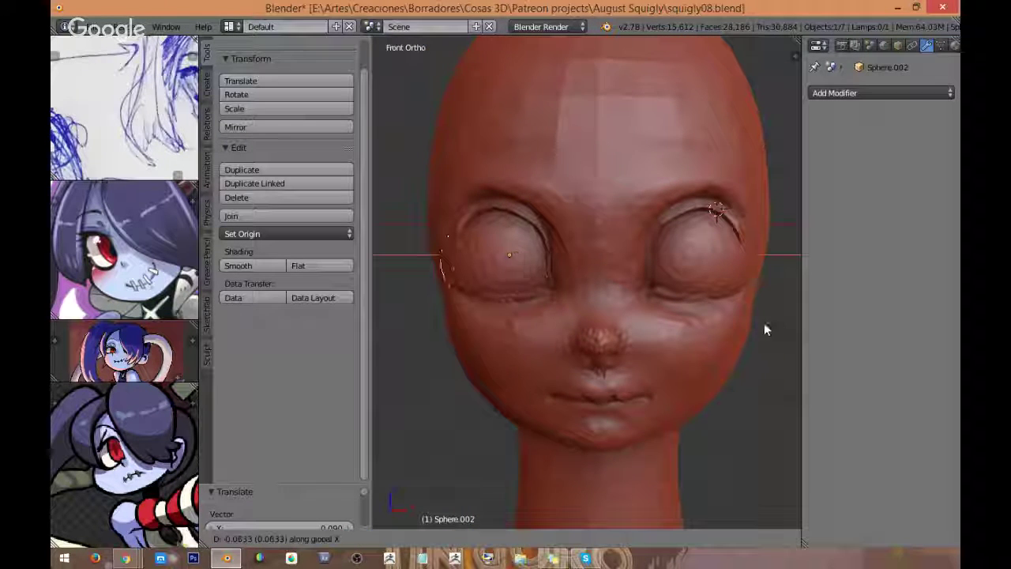
left_click(767, 320)
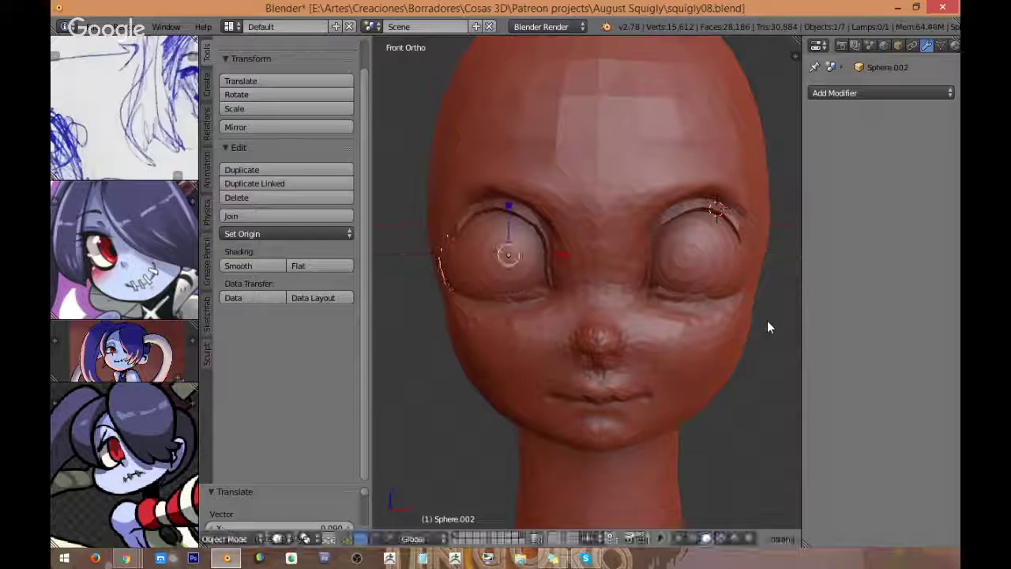
Step: Check the eye in the reference image, select both eyeballs and scale them down to about 0.516
middle_click_drag(710, 306, 632, 308)
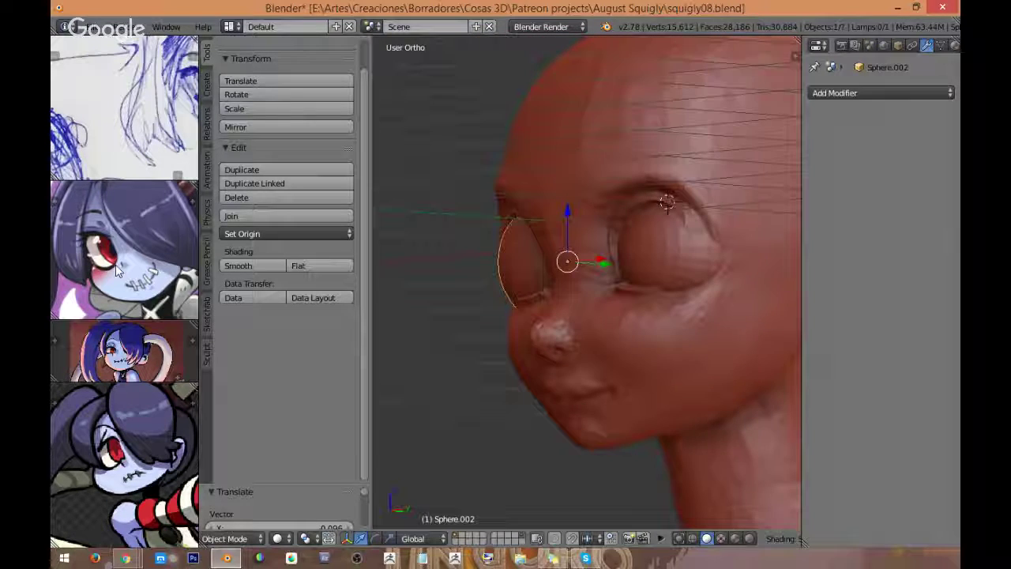
scroll(102, 252, "up", 2)
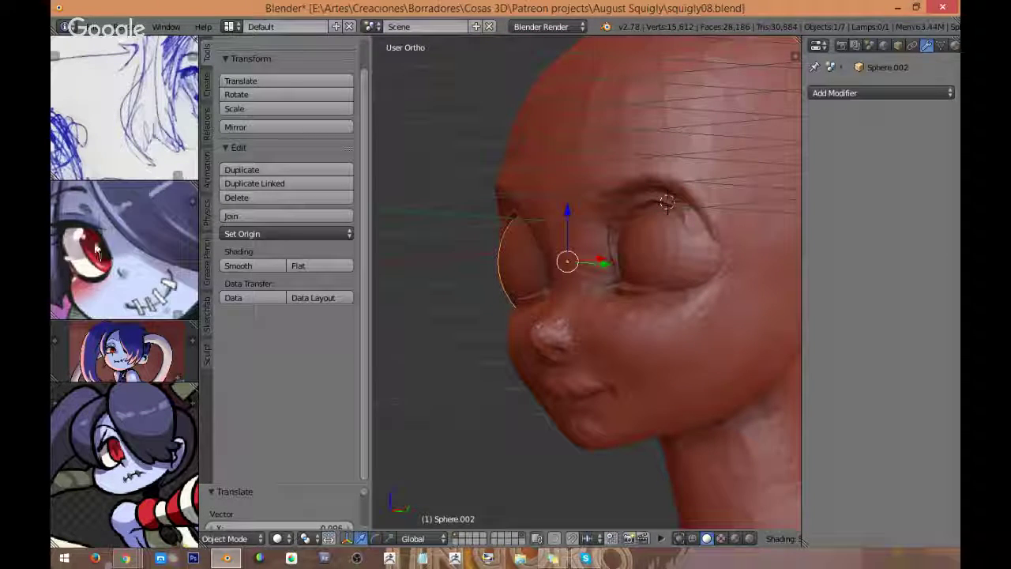
scroll(96, 249, "up", 1)
middle_click_drag(584, 305, 664, 303)
right_click(660, 299, "shift")
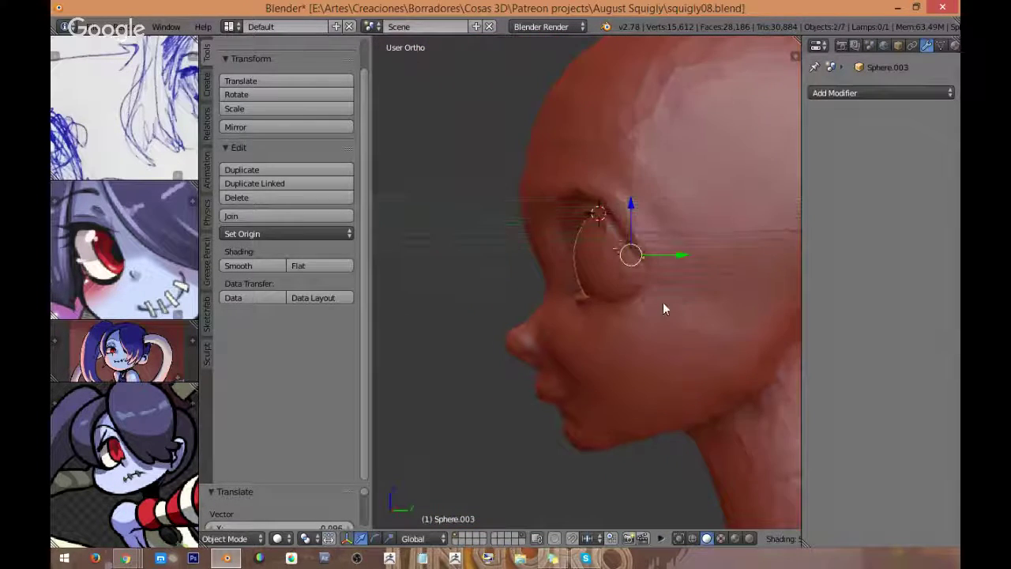
key("s")
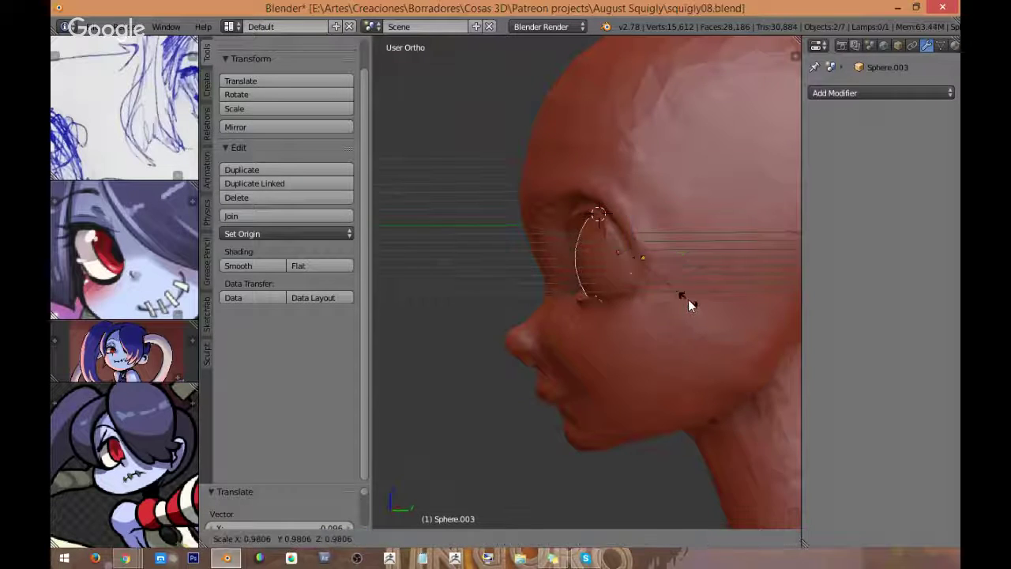
left_click(646, 290)
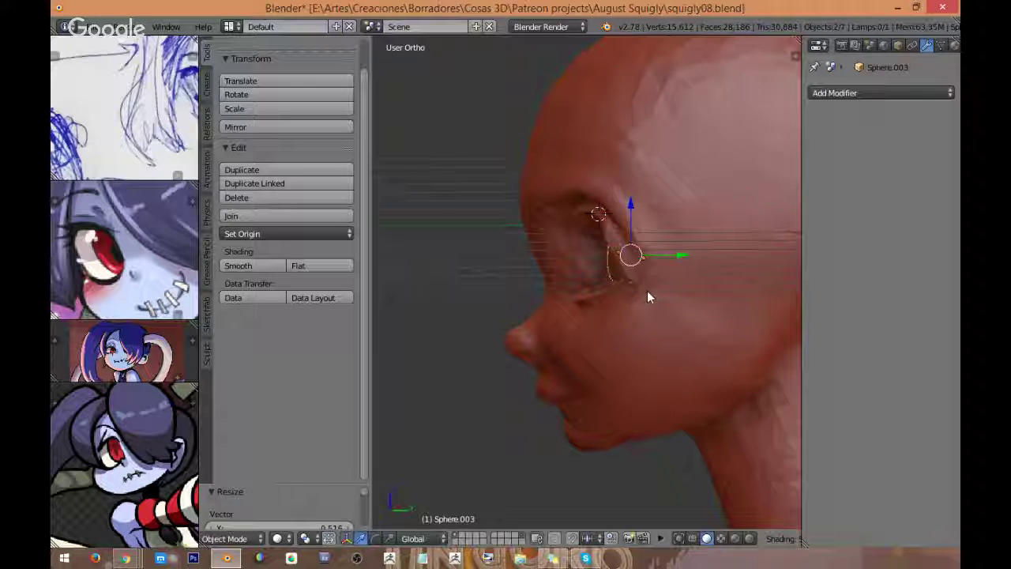
Step: Try to move and rescale the reduced eyeballs individually to fit inside the eye sockets
key("g")
left_click(583, 289)
middle_click_drag(583, 288, 661, 285)
right_click(699, 260, "shift")
right_click(700, 261)
key("s")
left_click(772, 311)
key("g")
right_click(600, 272)
Step: Undo the latest eyeball scaling and moves, and delete the eyeball on the negative X side
key("ctrl+z")
left_click(503, 288)
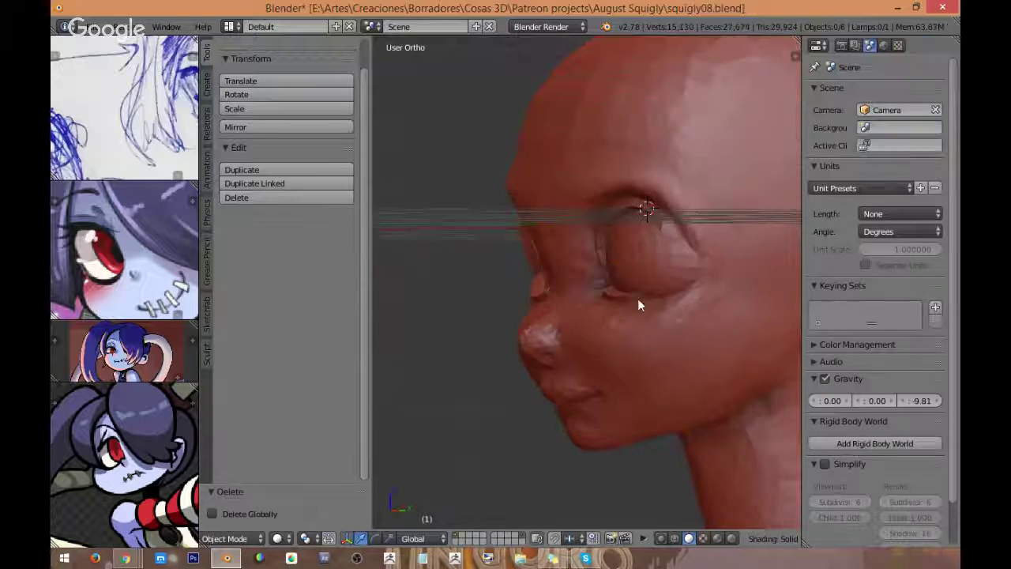
middle_click_drag(526, 292, 608, 282)
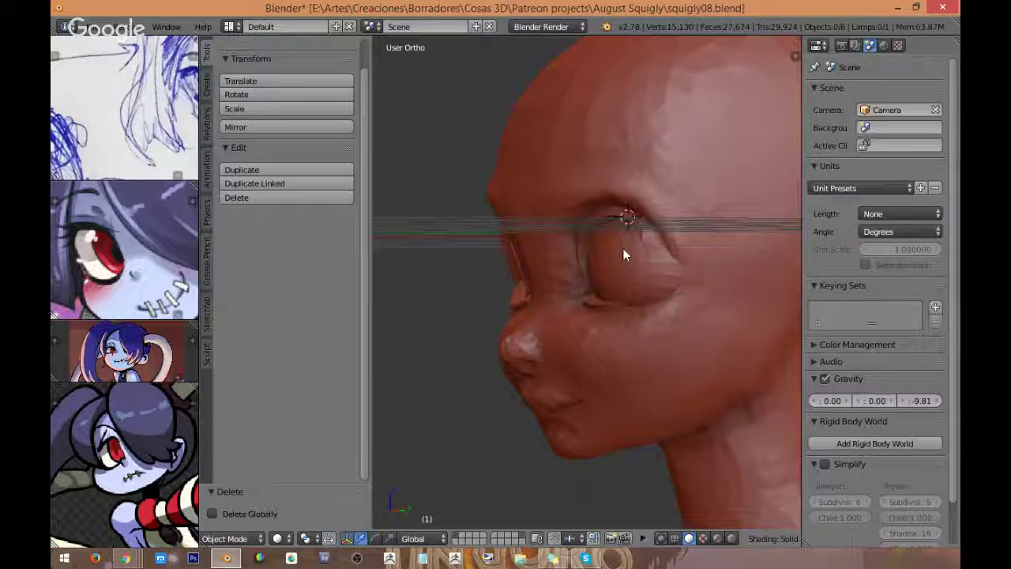
Step: Select the remaining eyeball and try flattening it to about 0.425 along the Y axis in the side view
right_click(625, 265)
middle_click_drag(630, 281, 617, 282)
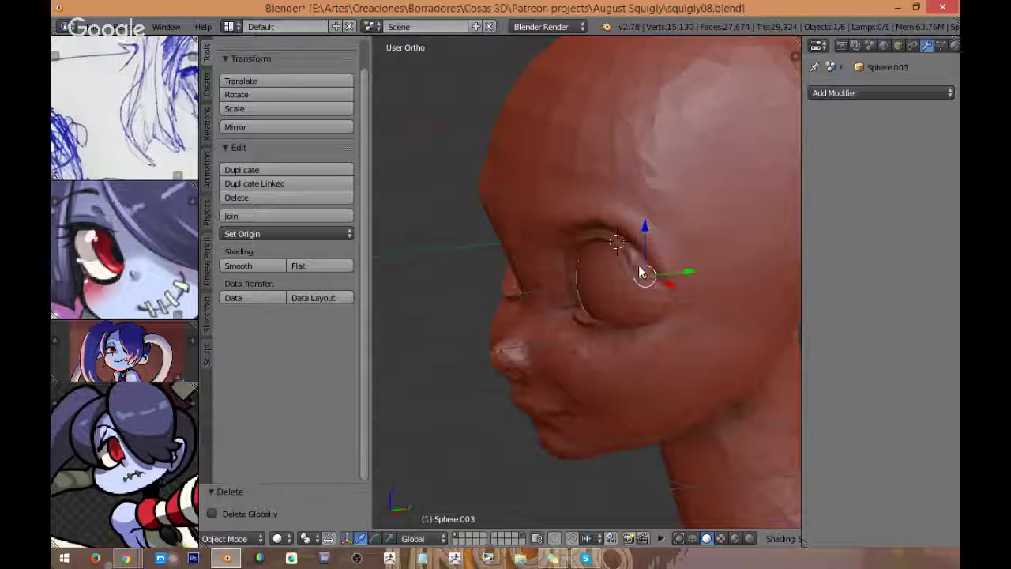
middle_click_drag(641, 273, 588, 263)
key("KP_3")
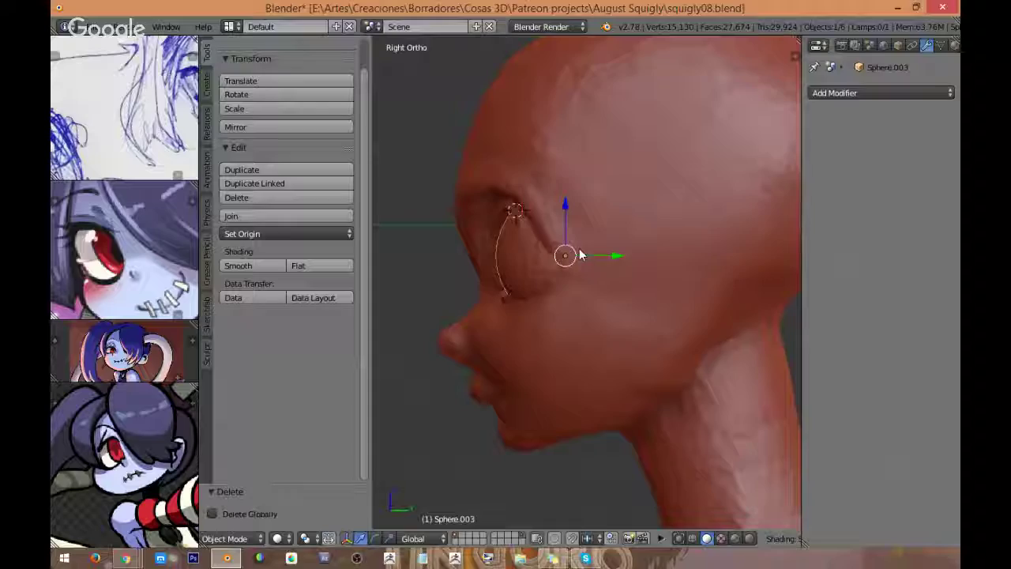
key("z")
key("s")
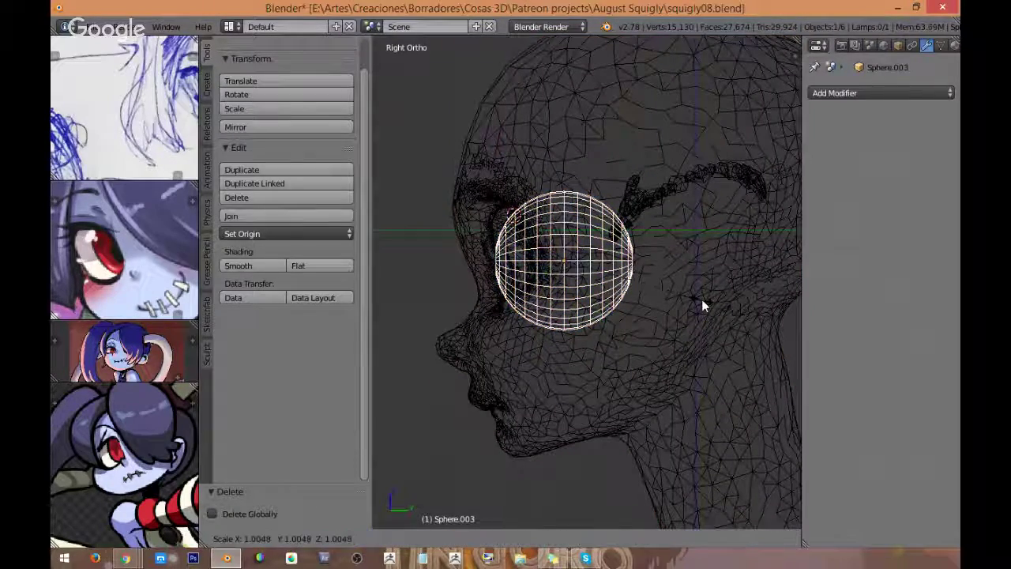
key("y")
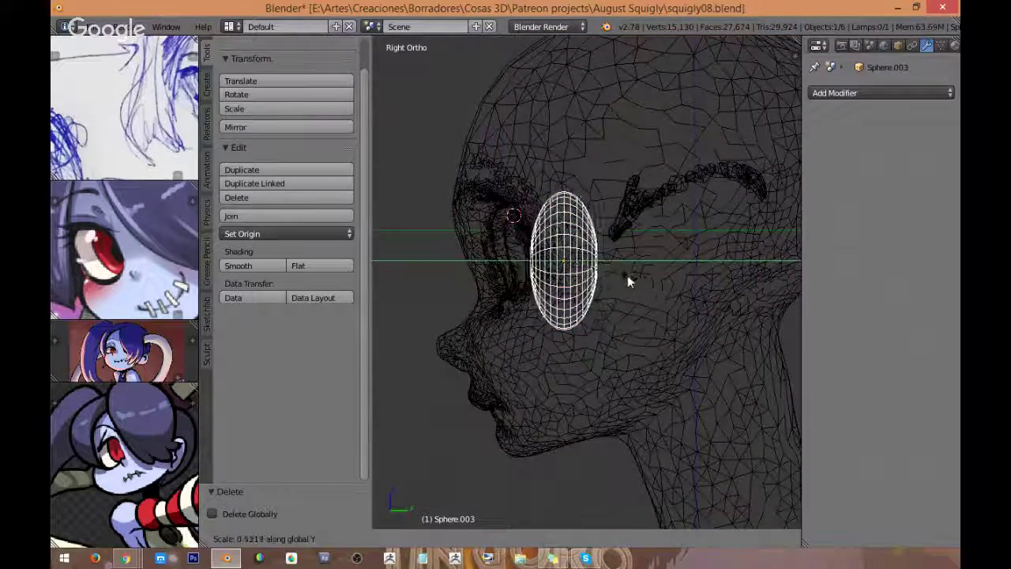
left_click(622, 274)
Step: Try scaling the flattened eyeball down uniformly and moving it forward into the socket, and undo these changes
key("s")
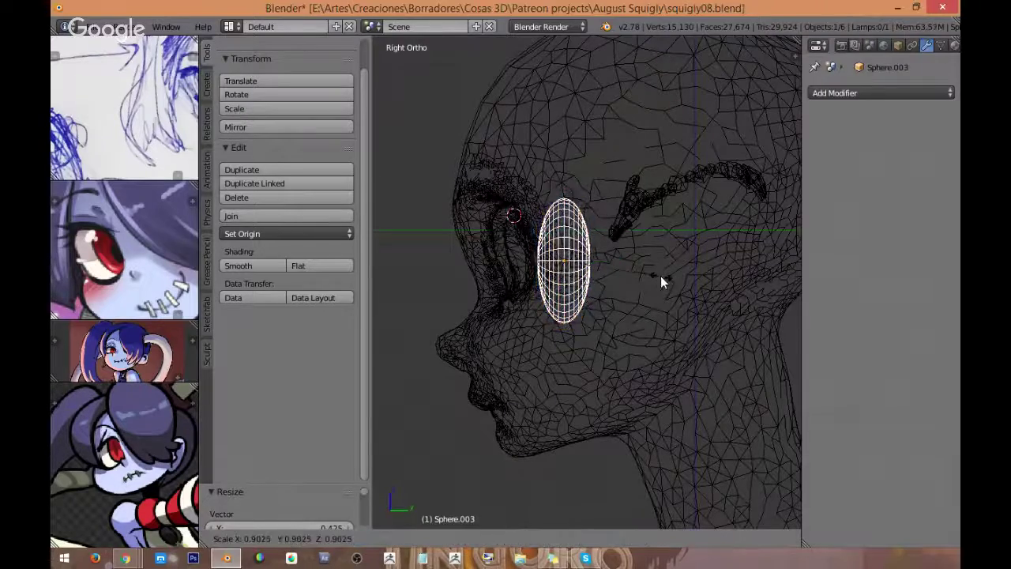
left_click(655, 275)
key("g")
left_click(556, 257)
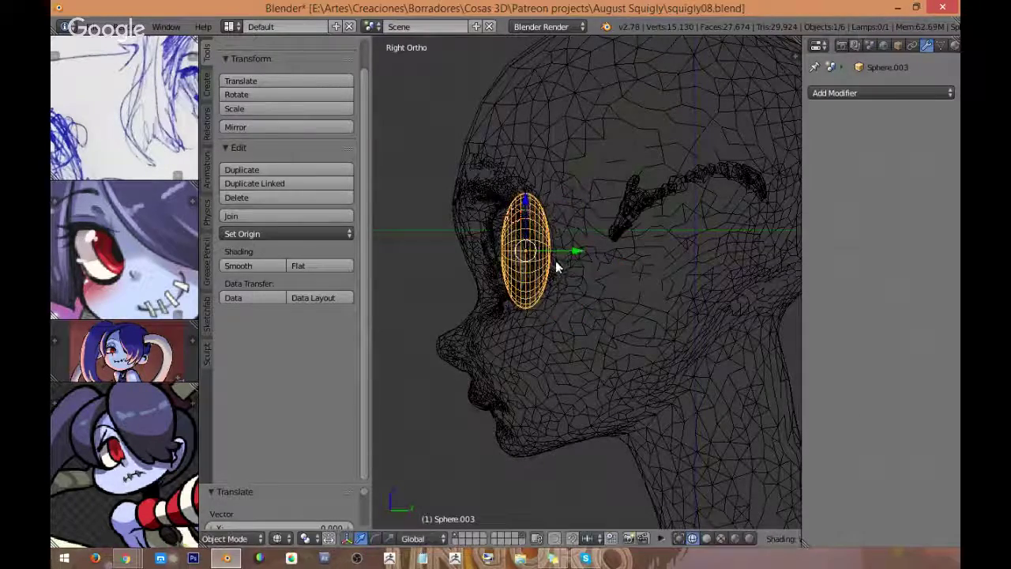
key("KP_1")
key("z")
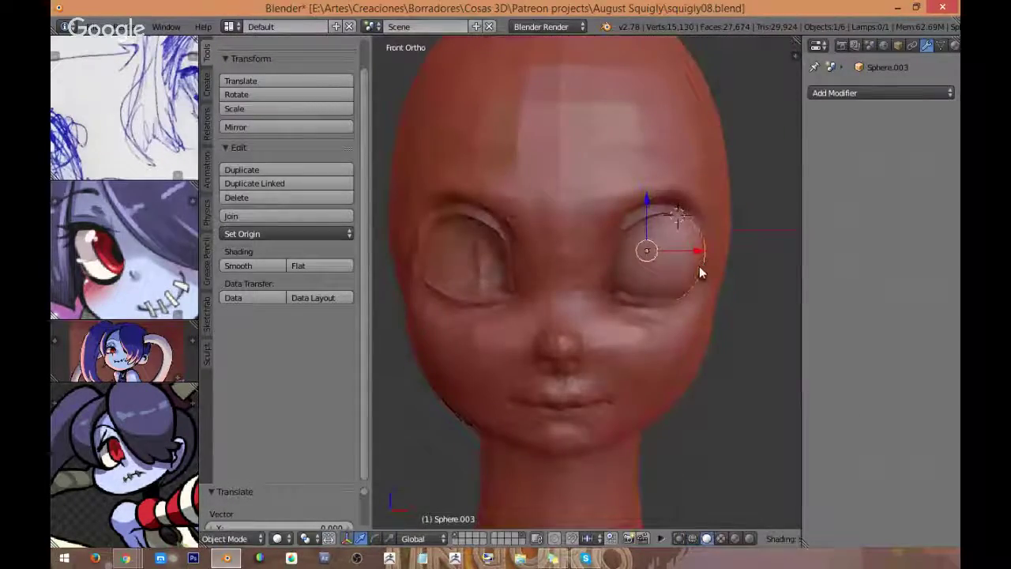
key("ctrl+z")
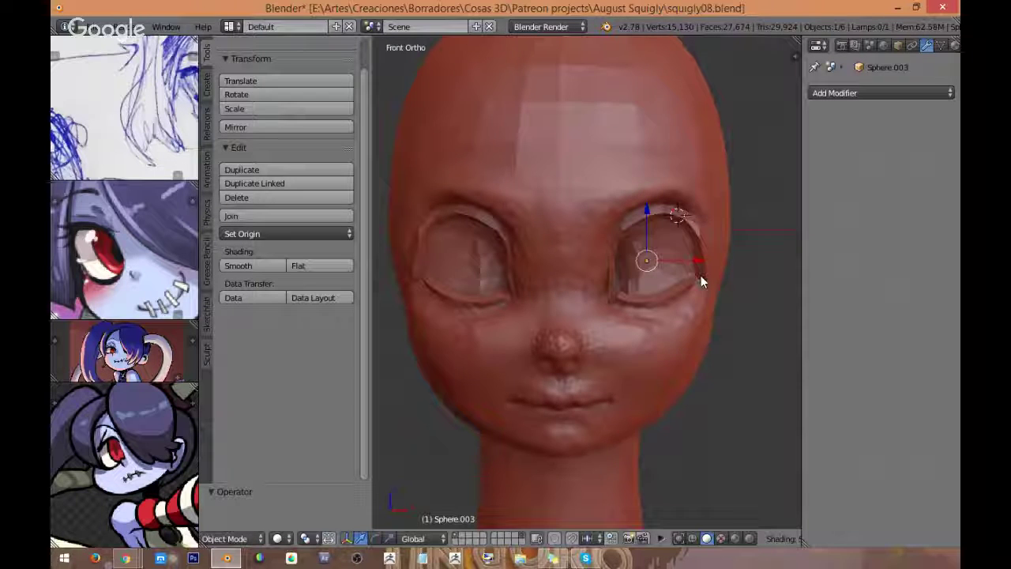
Step: Flatten the eyeball to about 0.577 along the Y axis and move it forward along Y into the eye opening
middle_click_drag(701, 277, 607, 285)
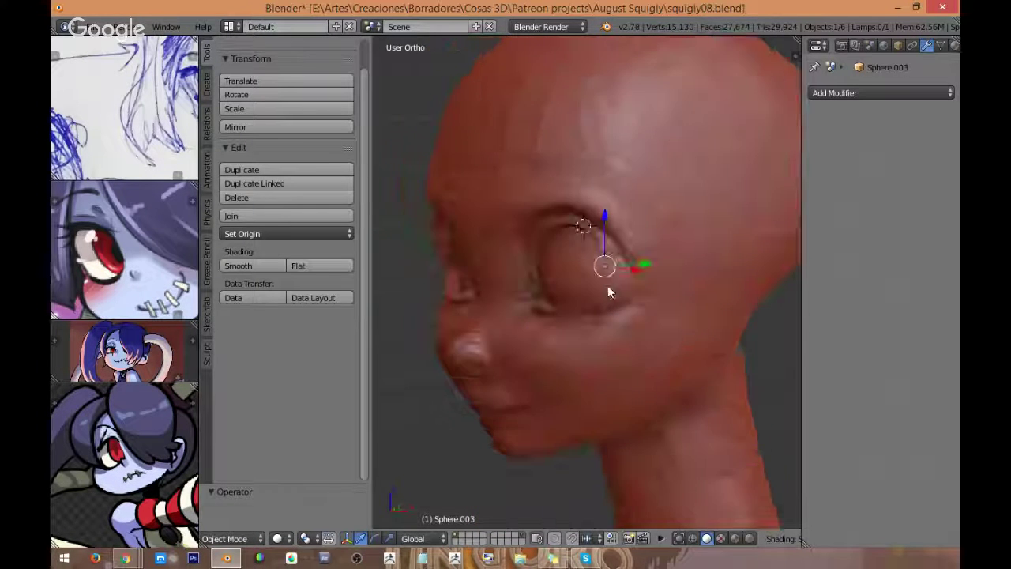
key("s")
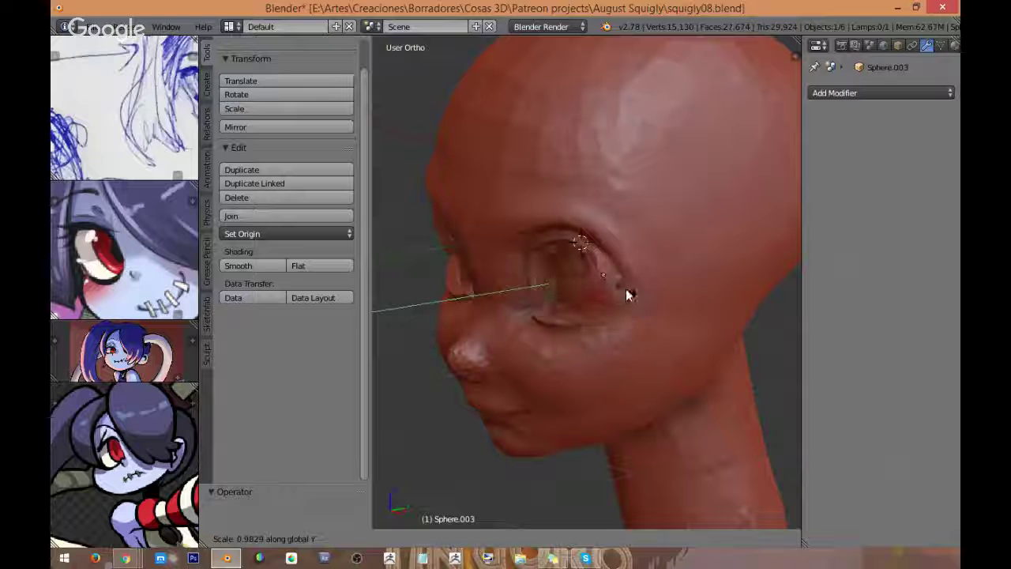
left_click(638, 286)
key("y")
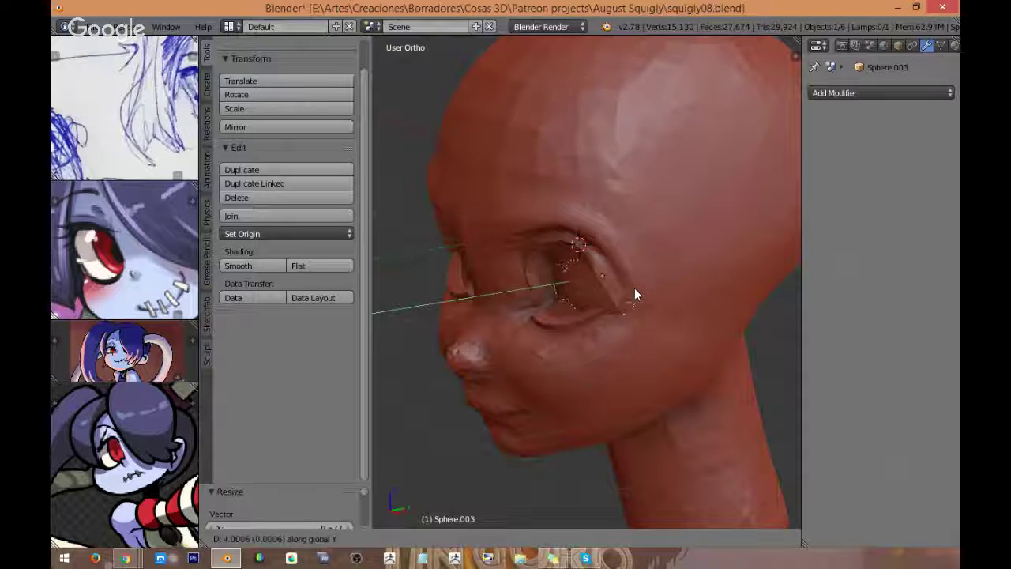
left_click(614, 290)
key("KP_1")
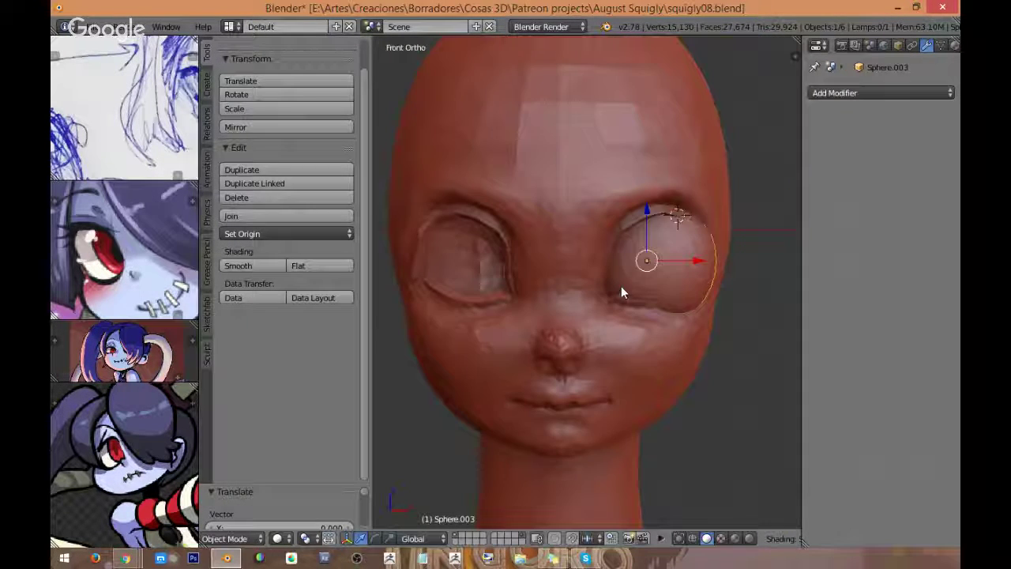
Step: Rotate the flattened eyeball freely to follow the curve of the face and reposition it within the eyelids
key("r")
key("r")
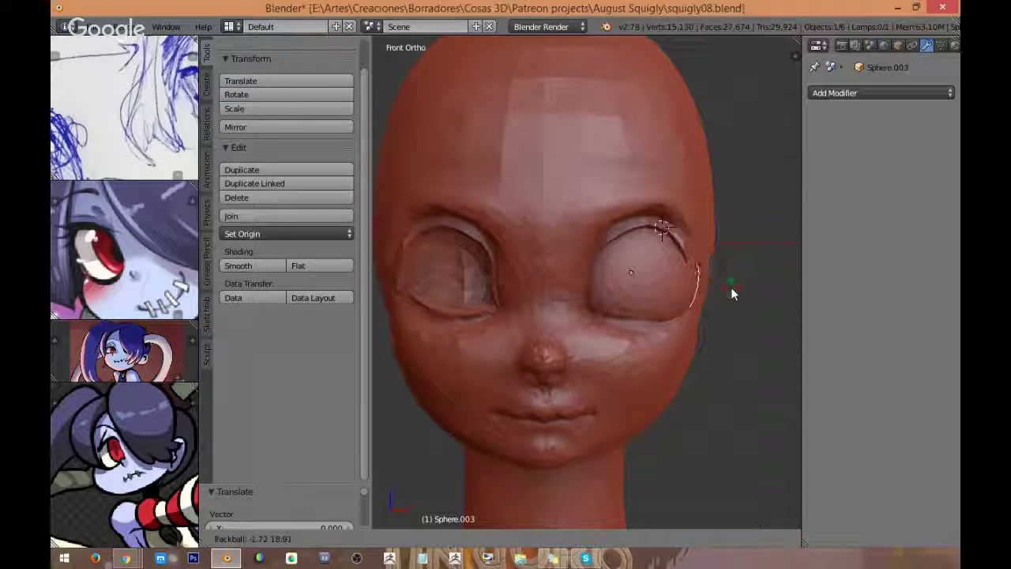
left_click(739, 293)
middle_click_drag(738, 294, 764, 267)
key("g")
left_click(716, 295)
key("g")
left_click(559, 261)
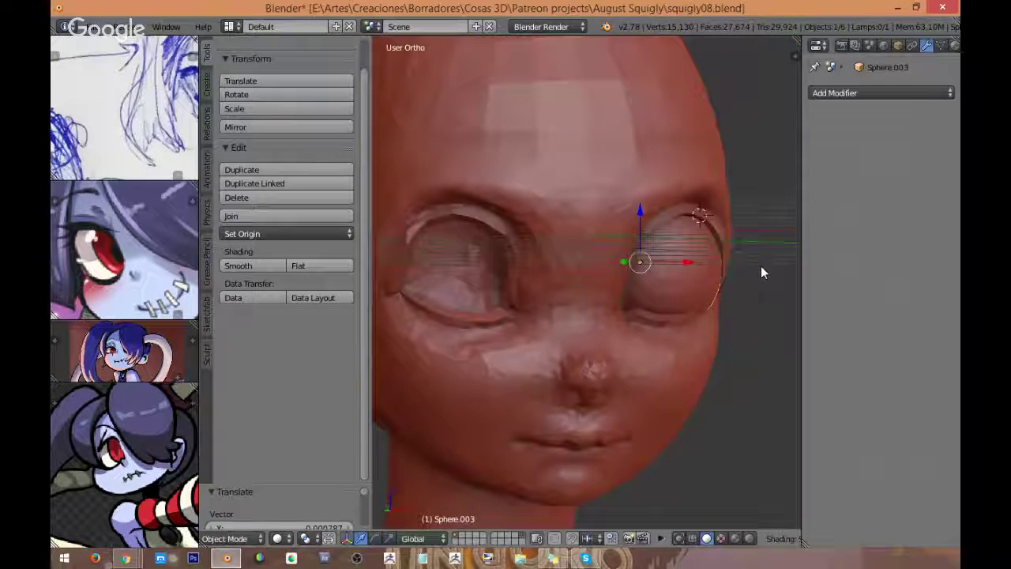
key("KP_1")
key("g")
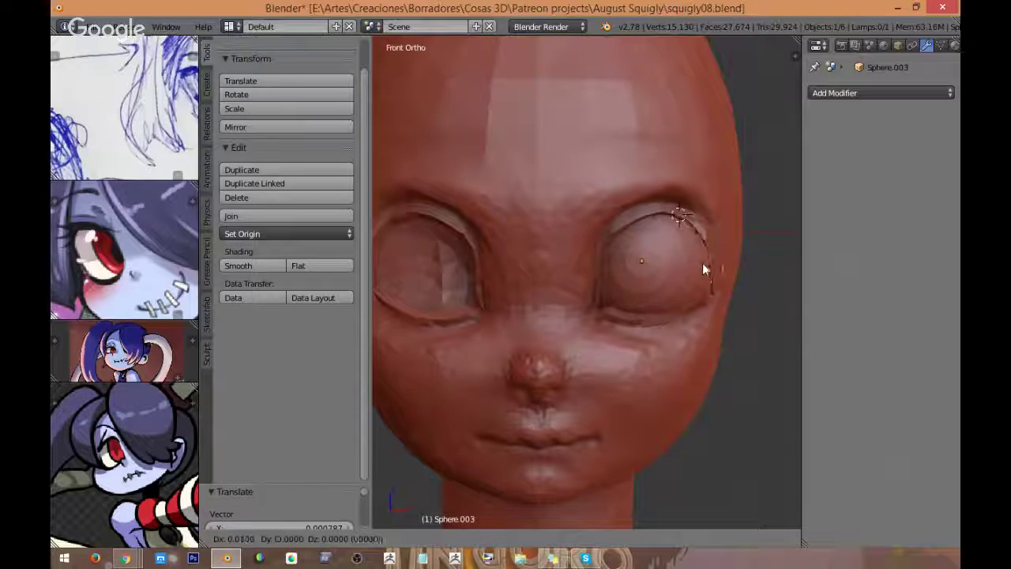
right_click(701, 264)
Step: Select the head mesh and snap the 3D cursor to its origin
middle_click_drag(712, 264, 740, 256, "shift")
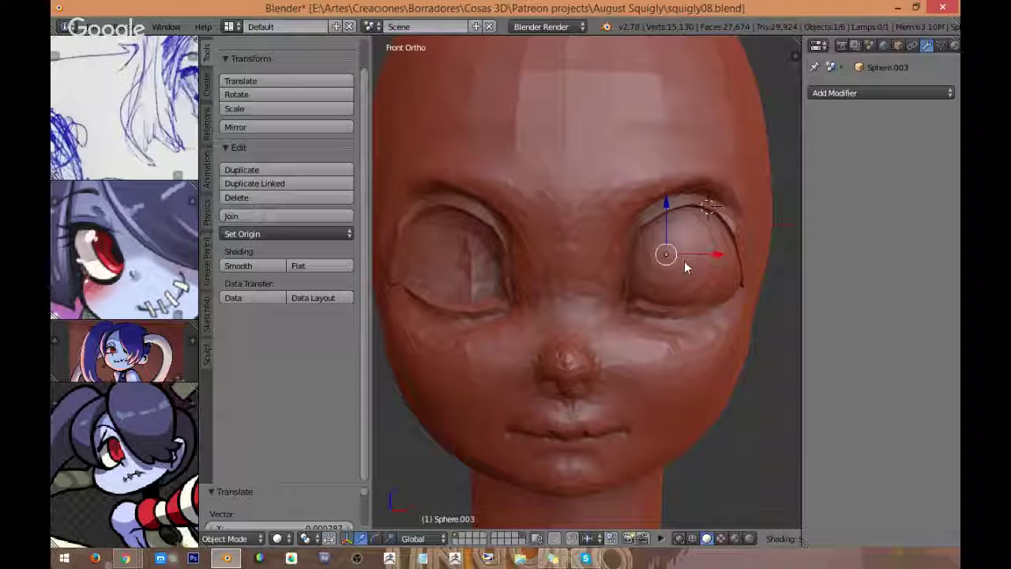
scroll(612, 365, "down", 2)
right_click(612, 362)
scroll(662, 276, "up", 1)
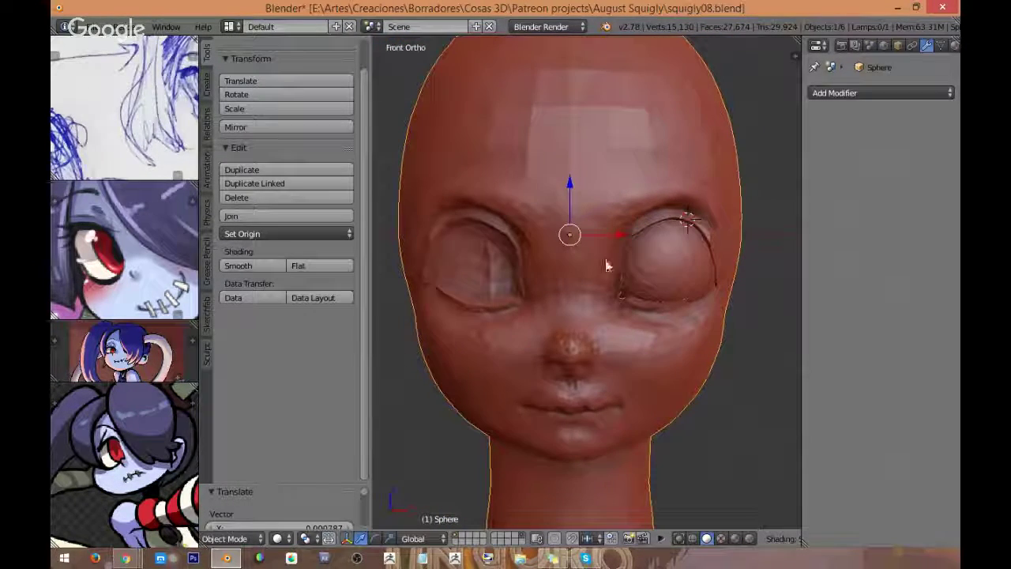
key("shift+s")
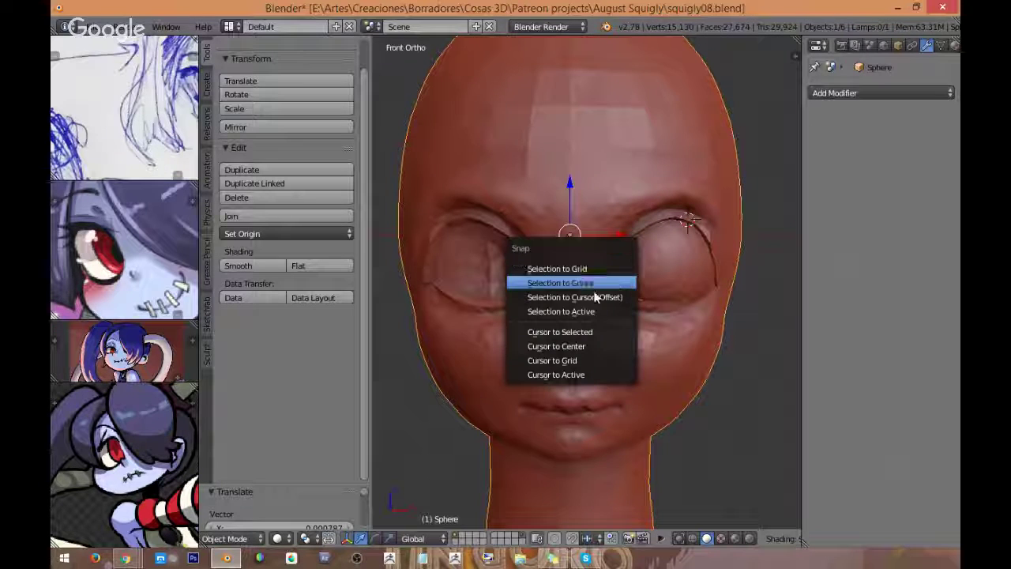
left_click(586, 334)
Step: Duplicate the fitted eyeball in place and set the pivot point to the 3D Cursor
right_click(649, 266)
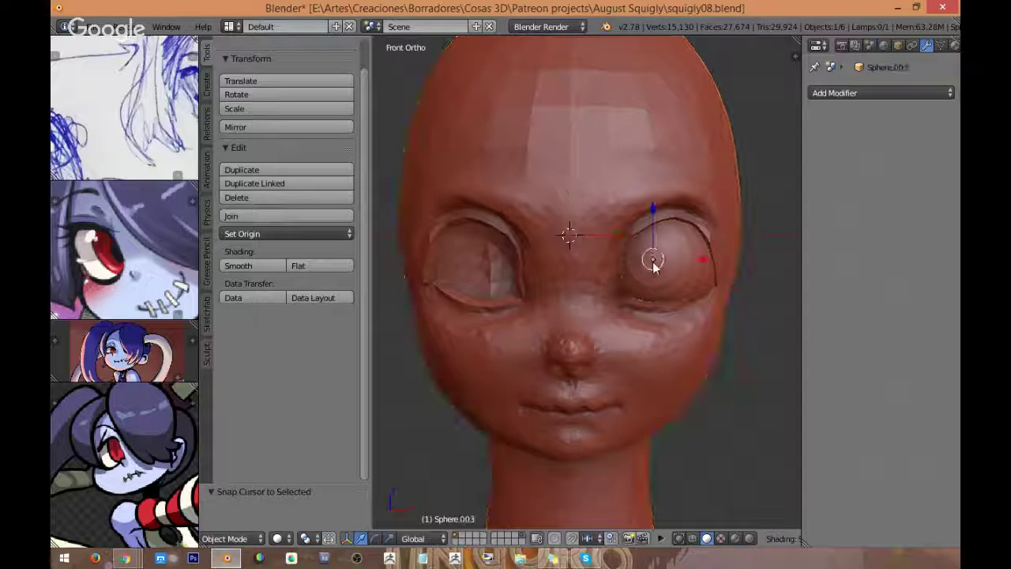
key("shift+d")
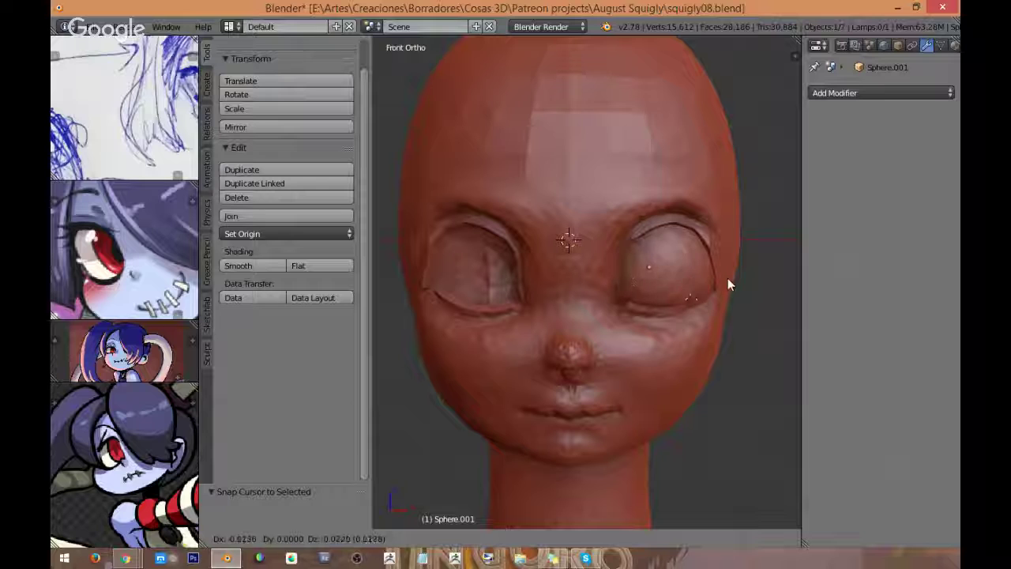
right_click(745, 269)
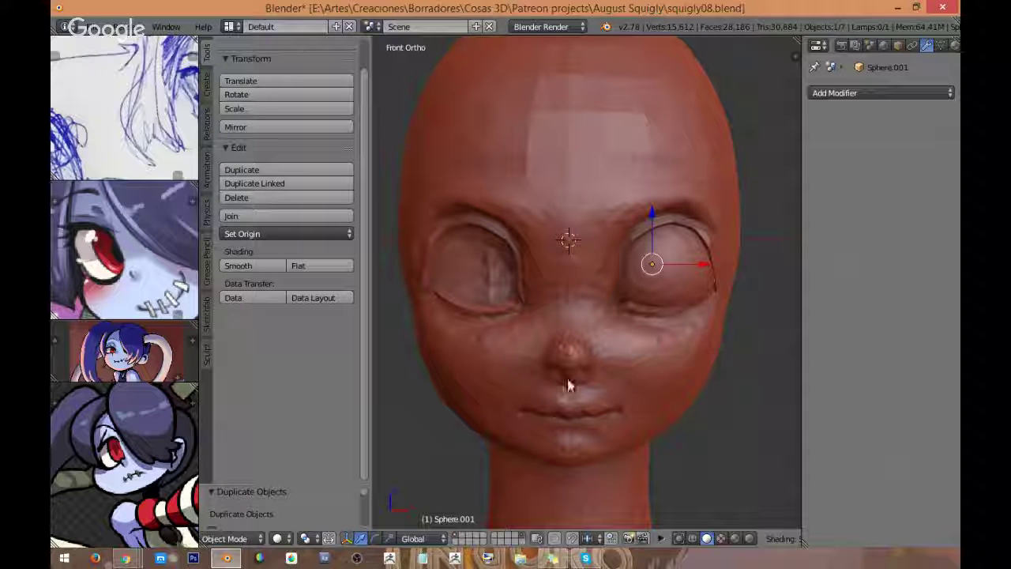
left_click(305, 538)
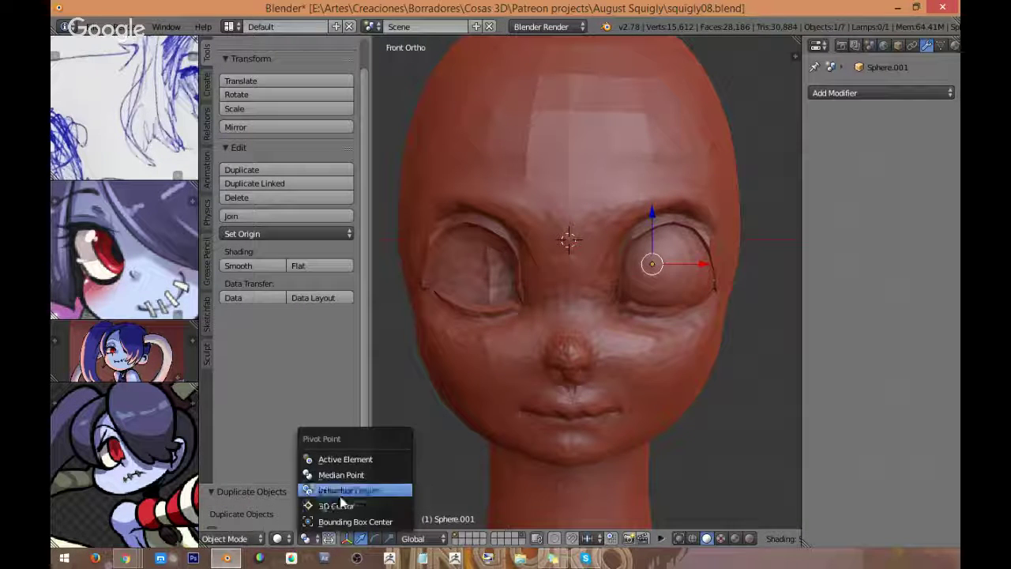
left_click(332, 448)
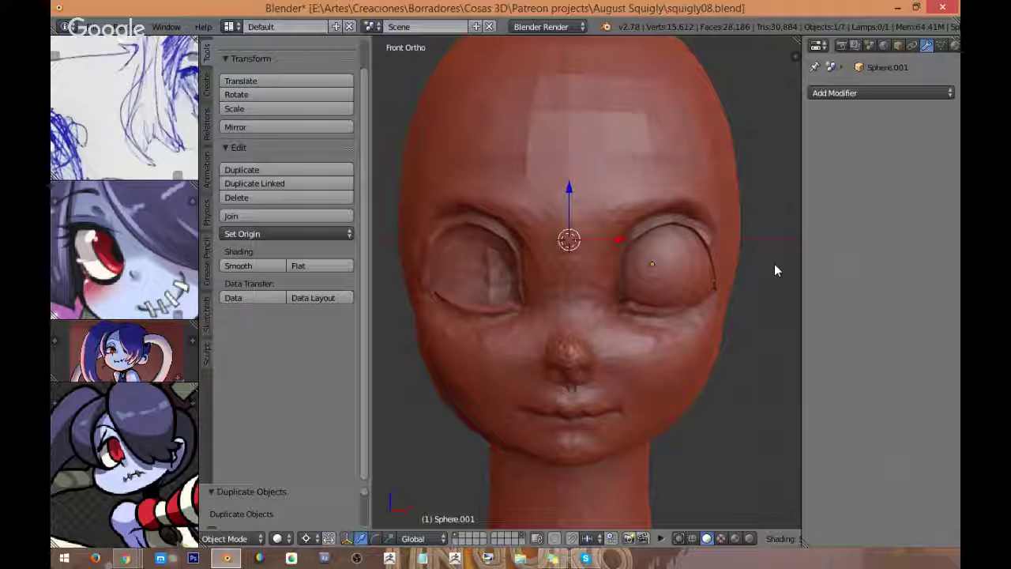
Step: Mirror the duplicated eyeball into the opposite socket by scaling it -1 along the X axis
key("s")
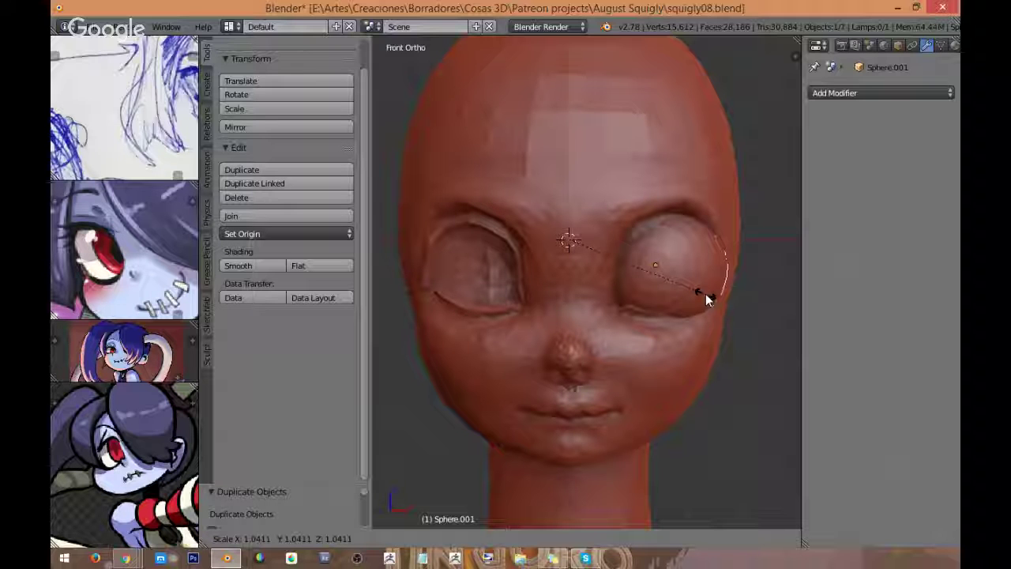
type("x")
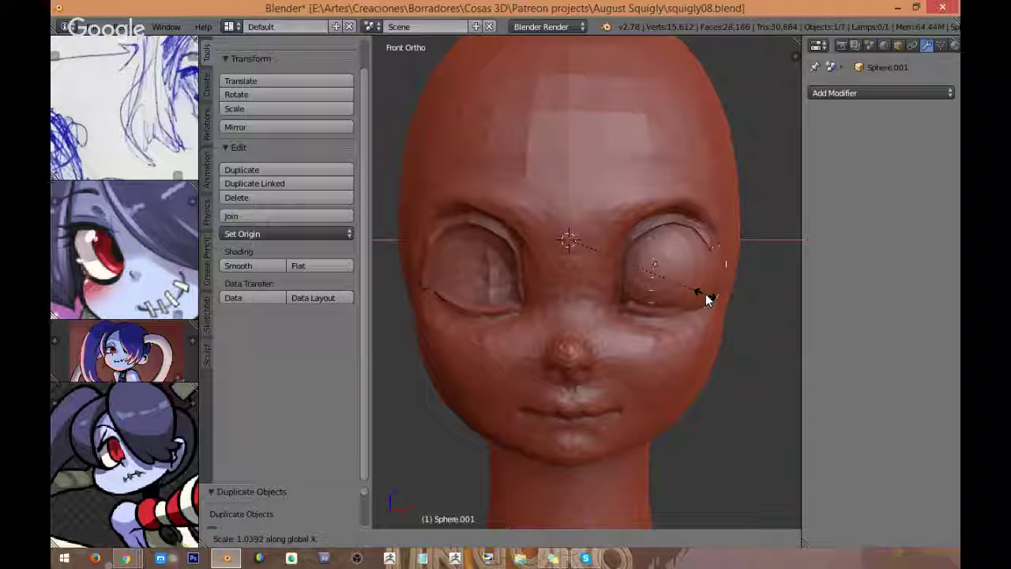
type("-1")
key("Return")
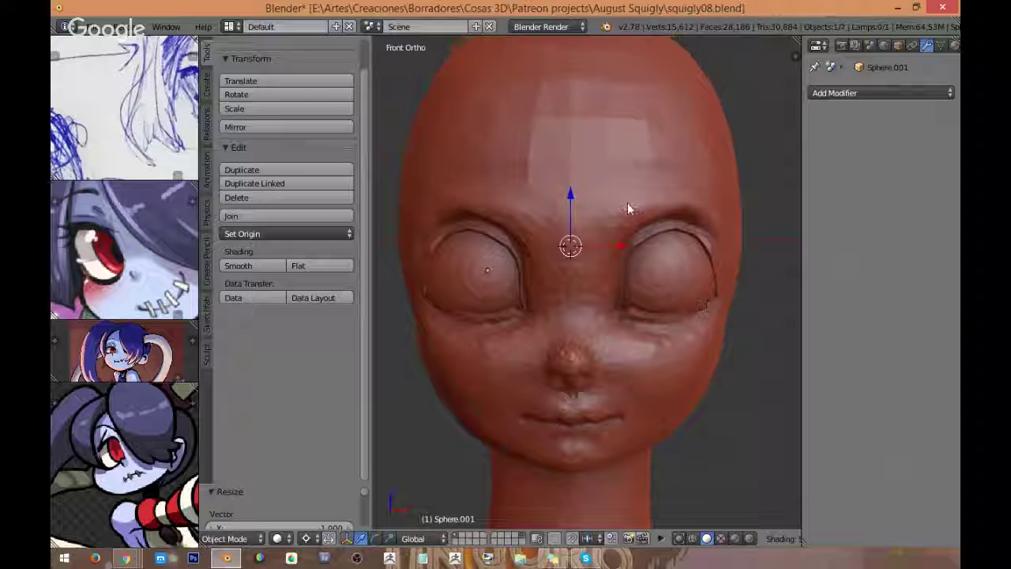
middle_click_drag(518, 233, 549, 234, "shift")
Step: Select the head mesh, switch to Sculpt Mode and enlarge the Grab brush radius to 148 px
right_click(603, 286)
middle_click_drag(693, 290, 592, 310, "shift")
scroll(625, 267, "up", 2)
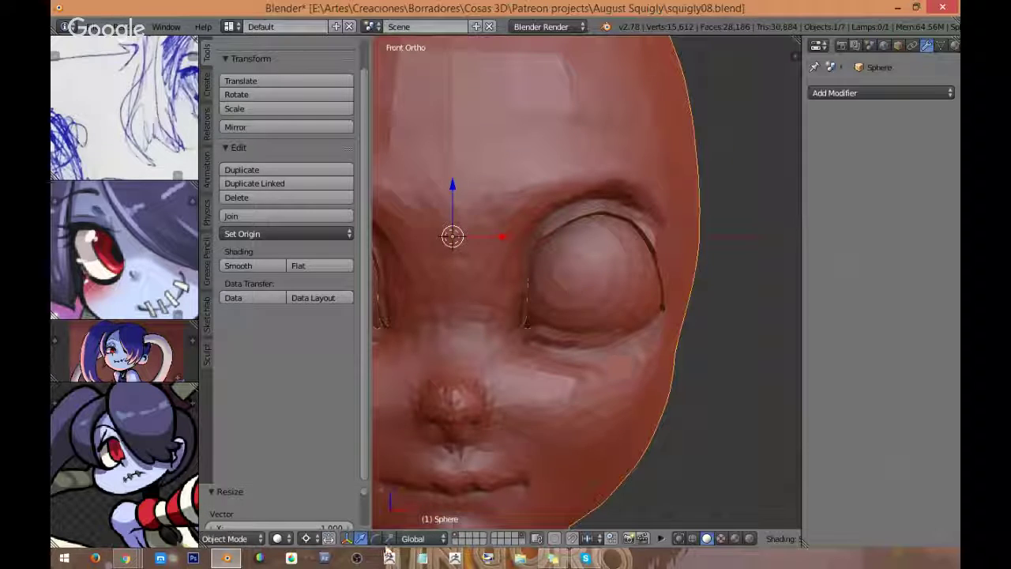
left_click(258, 543)
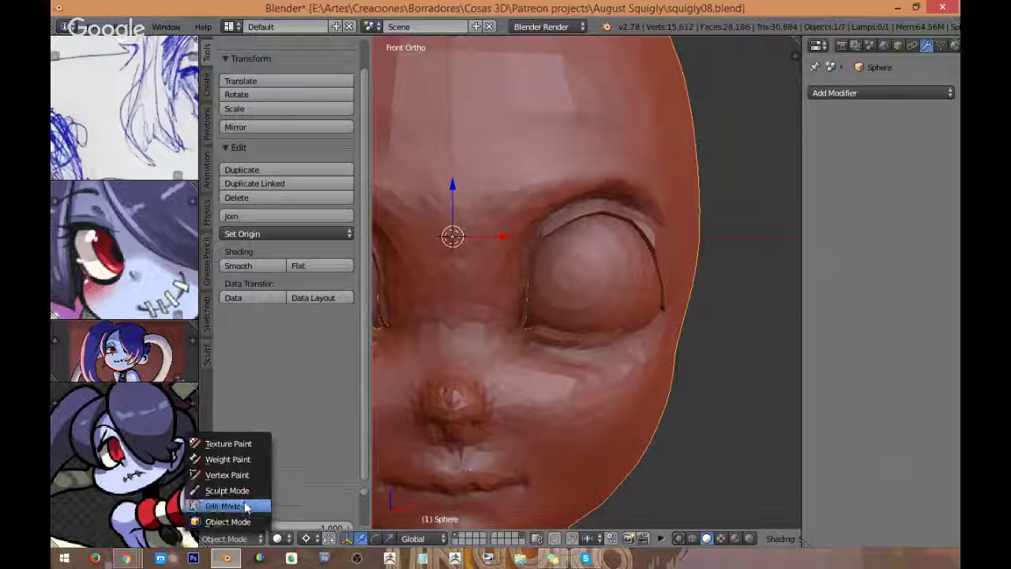
left_click(247, 490)
middle_click_drag(614, 278, 629, 303, "shift")
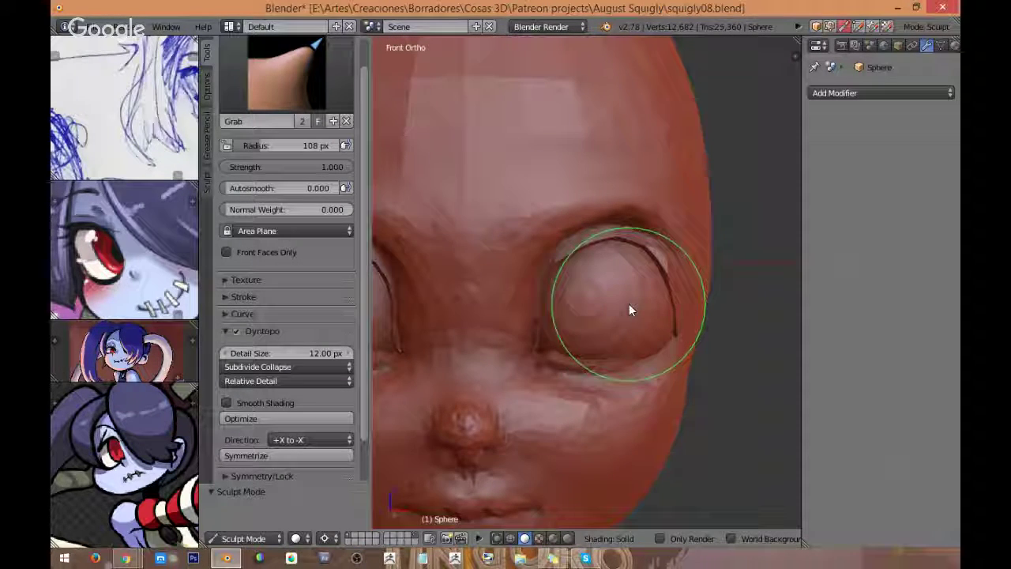
key("f")
left_click(679, 293)
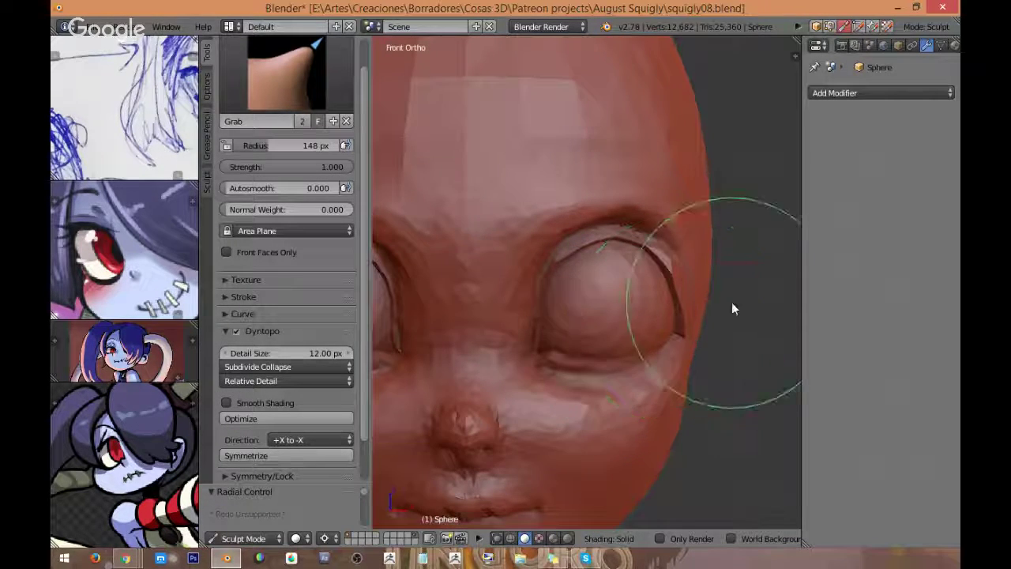
Step: Reduce the Grab brush radius to 107 px and fit the upper eyelid closer to the eyeball
mouse_move(731, 301)
middle_mouse_down()
mouse_move(598, 376)
mouse_move(687, 286)
mouse_move(677, 247)
mouse_move(670, 275)
mouse_move(665, 230)
mouse_move(686, 274)
mouse_move(556, 201)
mouse_move(577, 224)
mouse_move(559, 230)
mouse_move(613, 145)
mouse_move(624, 166)
mouse_move(598, 255)
mouse_move(642, 168)
middle_mouse_up()
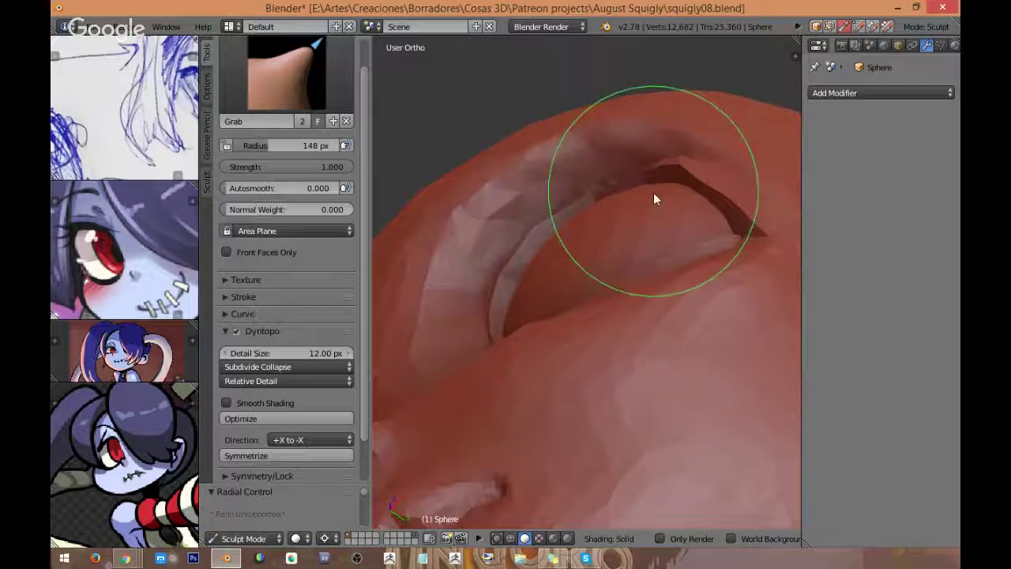
key("f")
left_click(624, 205)
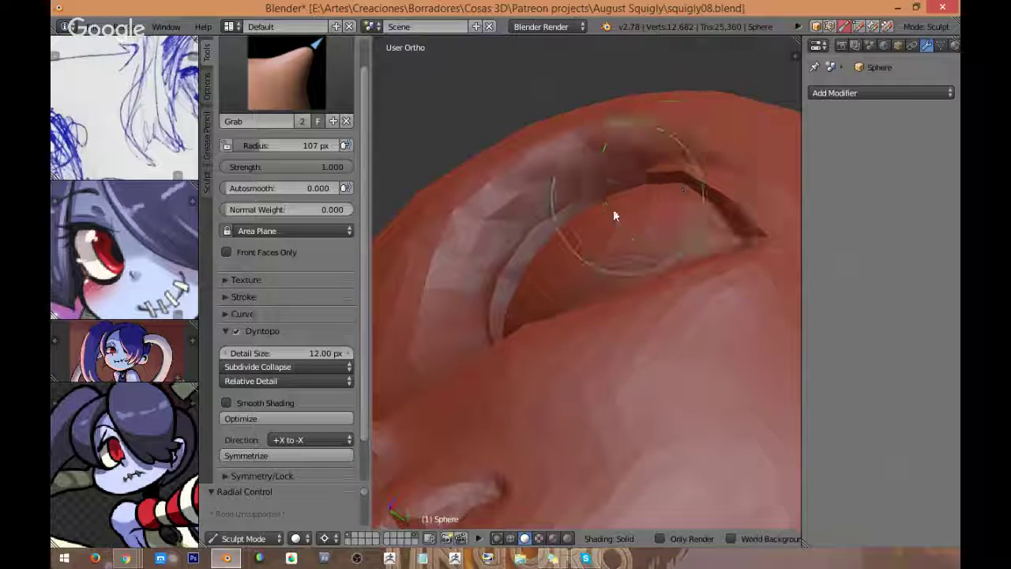
mouse_move(612, 209)
middle_mouse_down()
mouse_move(590, 212)
mouse_move(576, 412)
mouse_move(595, 350)
mouse_move(564, 316)
mouse_move(576, 359)
mouse_move(582, 309)
mouse_move(655, 273)
mouse_move(645, 408)
mouse_move(651, 354)
mouse_move(689, 320)
mouse_move(659, 198)
mouse_move(688, 199)
middle_mouse_up()
mouse_move(682, 234)
middle_mouse_down()
mouse_move(614, 278)
mouse_move(521, 300)
mouse_move(532, 266)
middle_mouse_up()
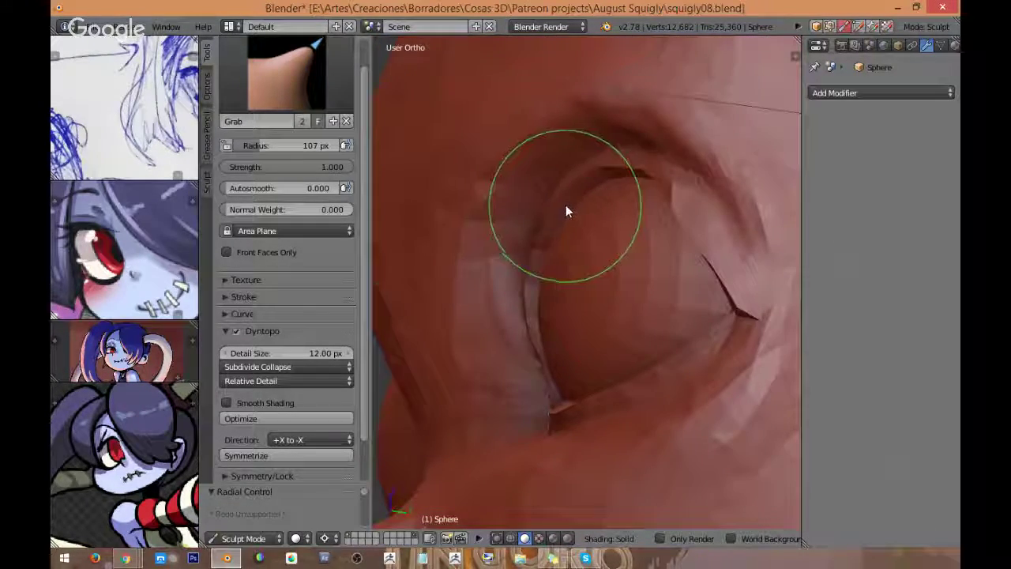
middle_click_drag(590, 219, 631, 244)
mouse_move(591, 174)
middle_mouse_down()
mouse_move(636, 101)
mouse_move(623, 196)
middle_mouse_up()
mouse_move(584, 164)
middle_mouse_down()
mouse_move(684, 198)
mouse_move(705, 164)
mouse_move(699, 144)
mouse_move(693, 198)
mouse_move(642, 169)
middle_mouse_up()
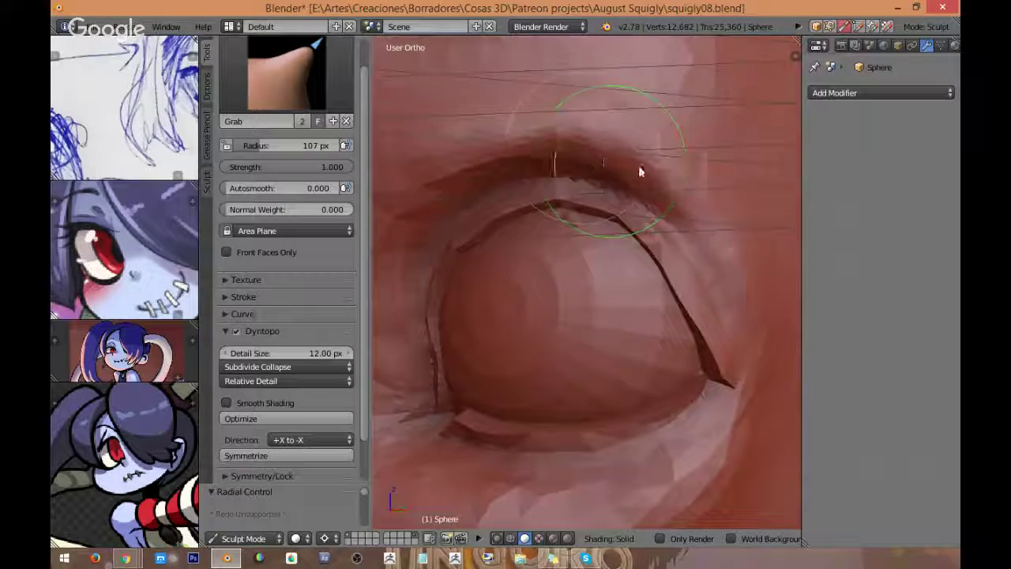
Step: Examine how the eyelids sit around the eyeballs and the overall face shape from front and three-quarter views
mouse_move(474, 165)
middle_mouse_down()
mouse_move(575, 145)
mouse_move(629, 151)
mouse_move(579, 232)
mouse_move(686, 208)
middle_mouse_up()
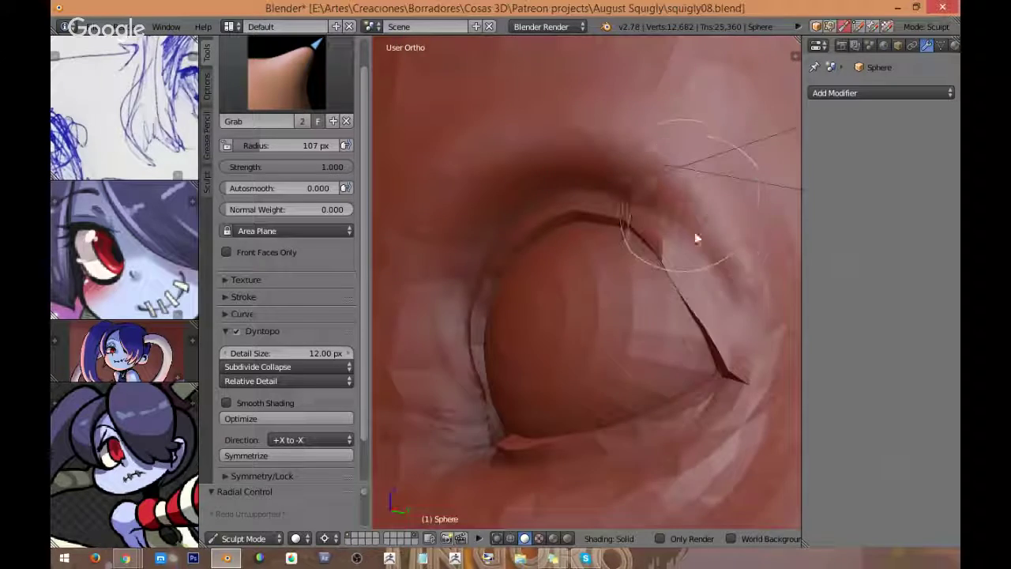
scroll(691, 237, "down", 5)
middle_click_drag(653, 361, 685, 357)
key("KP_1")
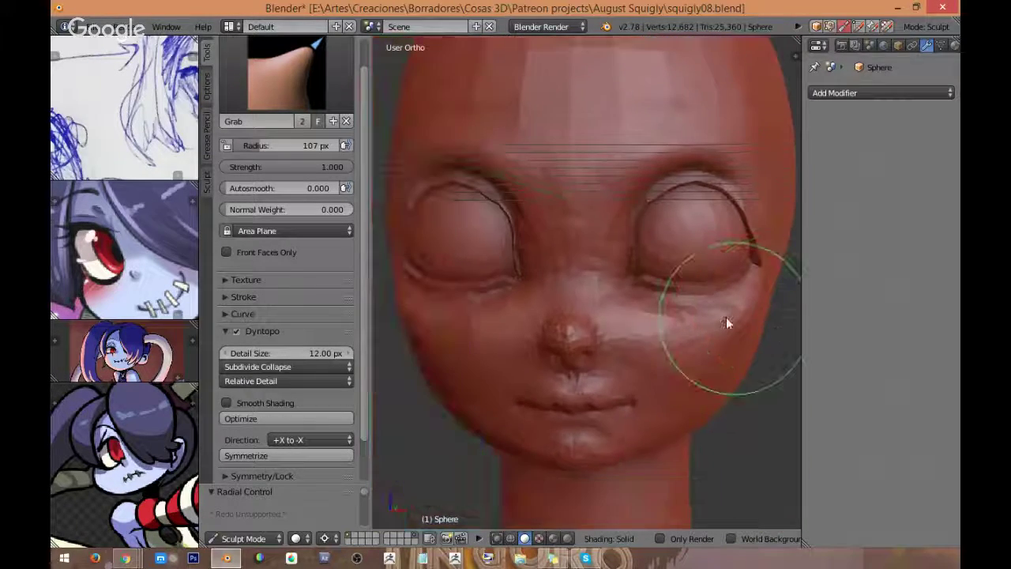
mouse_move(709, 303)
middle_mouse_down()
mouse_move(621, 292)
mouse_move(626, 333)
mouse_move(614, 316)
mouse_move(638, 321)
mouse_move(646, 294)
mouse_move(661, 295)
mouse_move(650, 293)
middle_mouse_up()
left_click(284, 95)
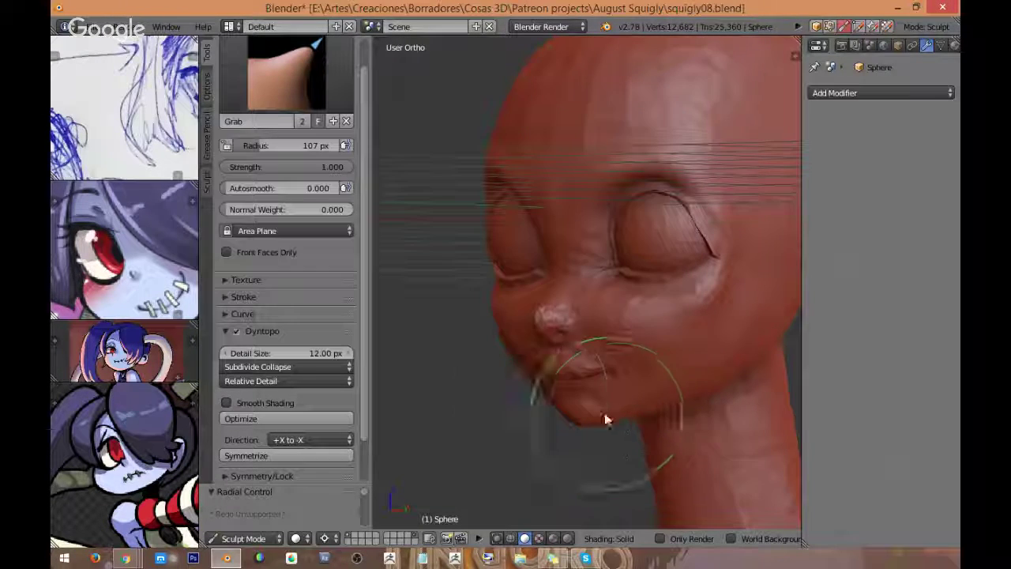
middle_click_drag(481, 368, 526, 334)
middle_click_drag(485, 371, 472, 361)
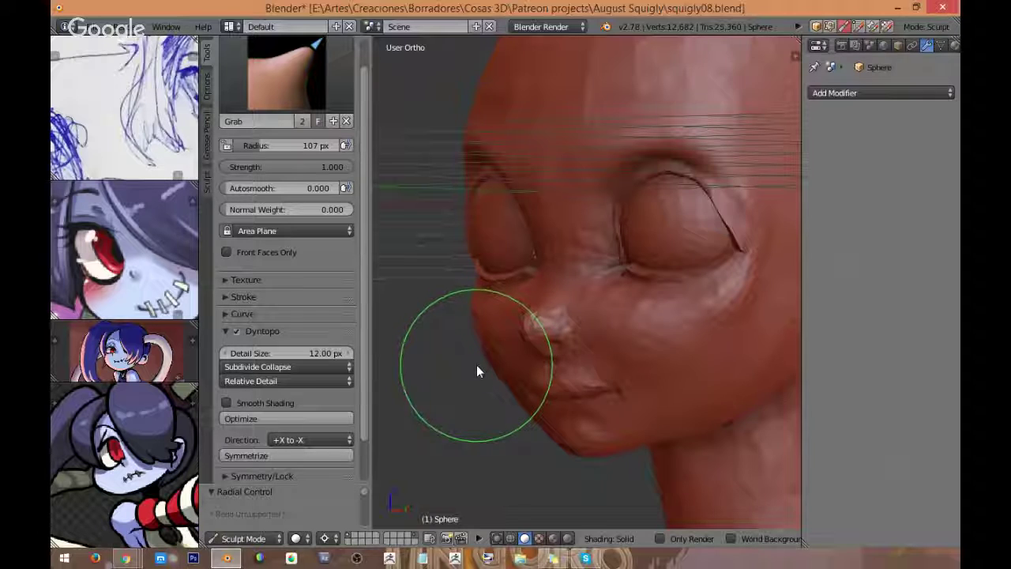
Step: Set the Grab brush radius to 128 px and reshape the outer cheek contour below the eye
key("f")
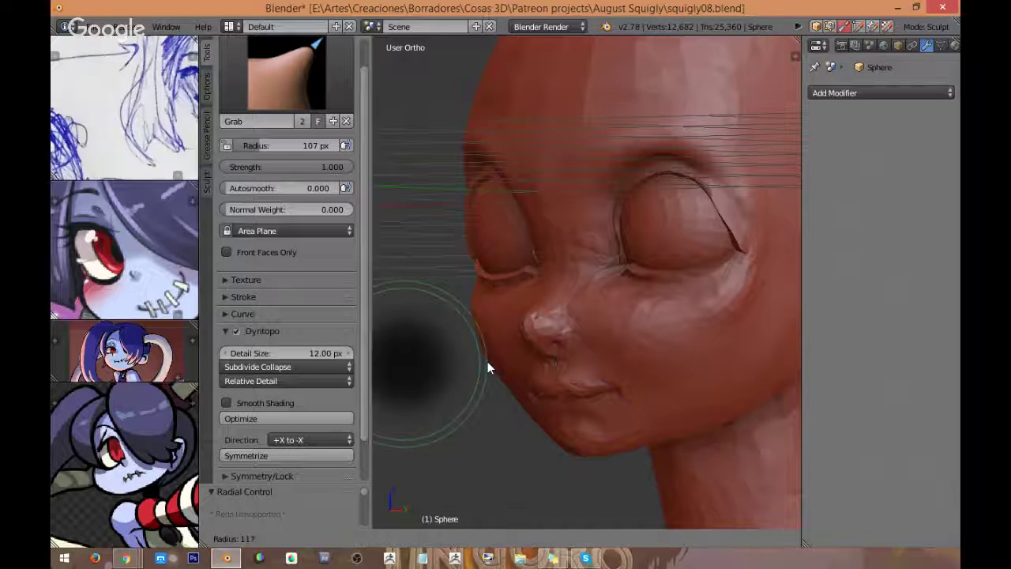
left_click(484, 364)
mouse_move(484, 364)
middle_mouse_down()
mouse_move(544, 316)
mouse_move(536, 274)
middle_mouse_up()
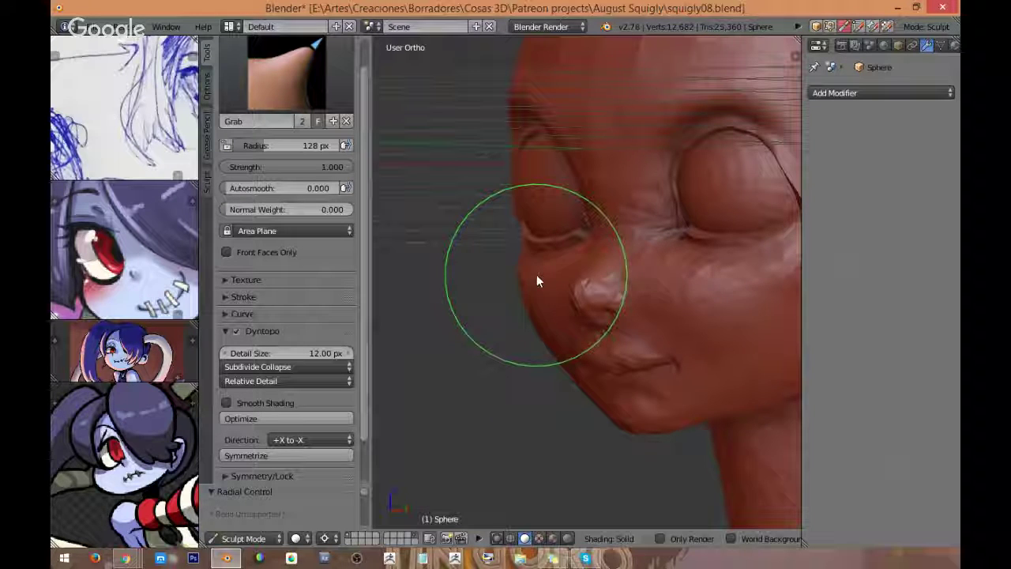
mouse_move(535, 326)
middle_mouse_down()
mouse_move(517, 318)
mouse_move(539, 334)
mouse_move(505, 316)
mouse_move(482, 333)
mouse_move(514, 350)
mouse_move(468, 332)
mouse_move(505, 334)
mouse_move(483, 316)
mouse_move(511, 293)
mouse_move(453, 305)
mouse_move(494, 316)
middle_mouse_up()
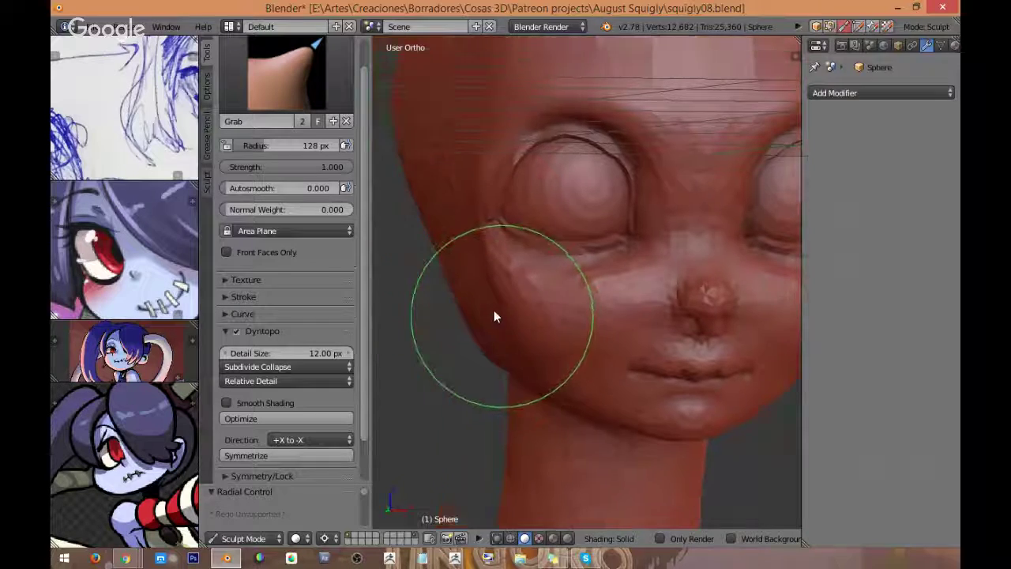
left_click_drag(494, 314, 468, 268)
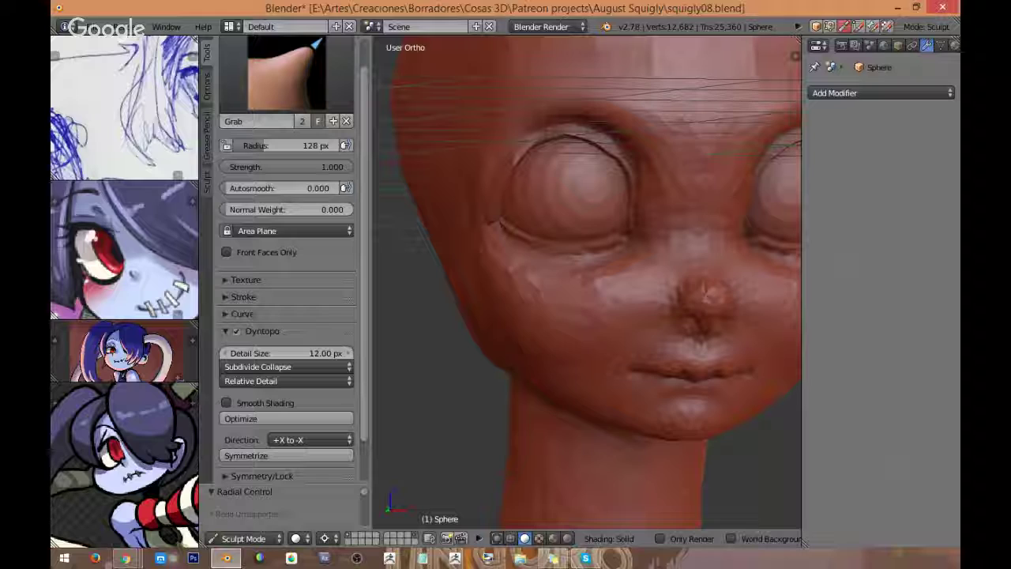
Step: Set the Grab brush radius to 103 px and adjust the cheek just under the lower eyelid from a low angle
mouse_move(497, 238)
middle_mouse_down()
mouse_move(488, 264)
mouse_move(518, 310)
middle_mouse_up()
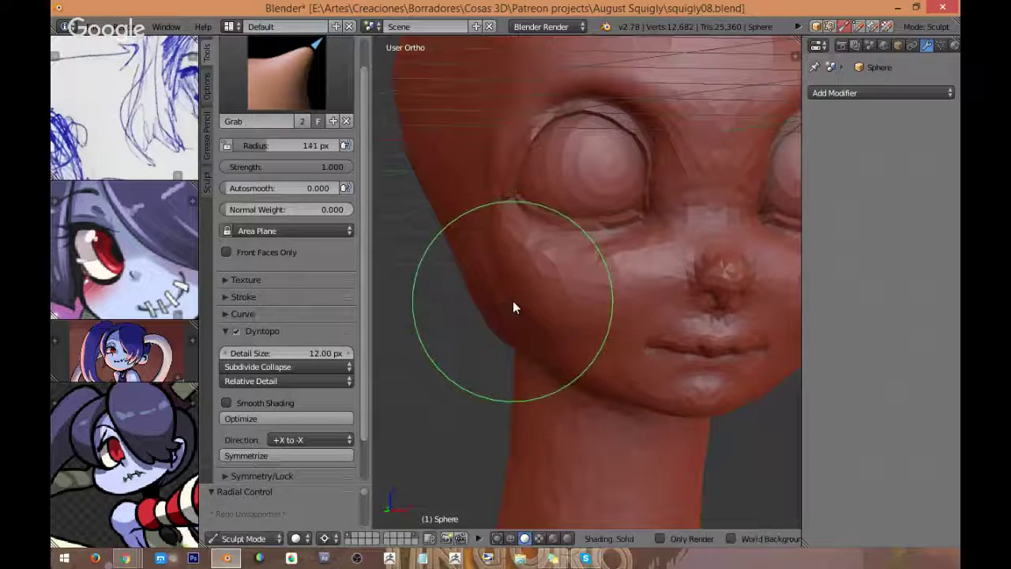
key("f")
left_click(499, 302)
mouse_move(510, 281)
middle_mouse_down()
mouse_move(527, 312)
mouse_move(488, 272)
middle_mouse_up()
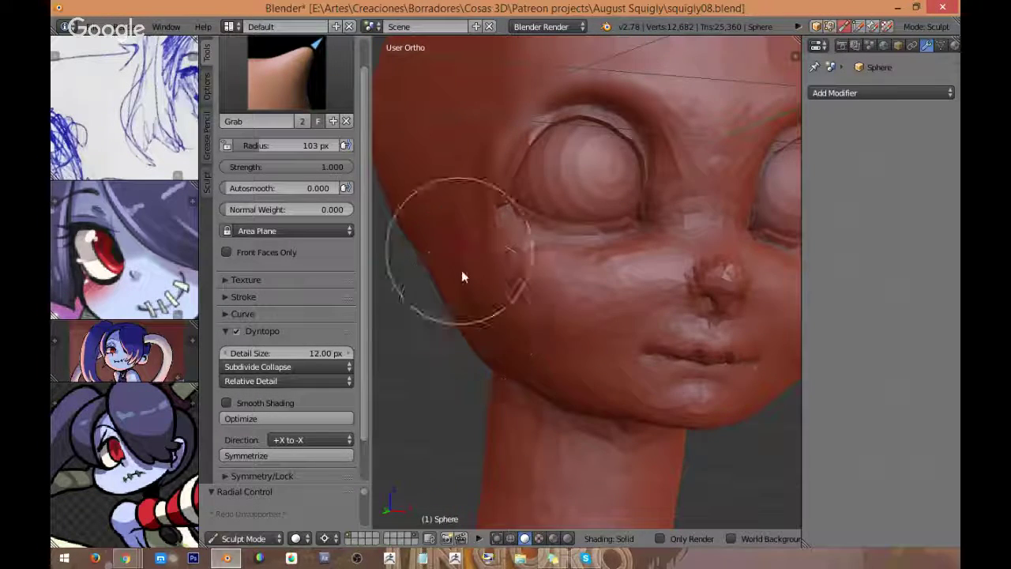
middle_click_drag(497, 331, 505, 307)
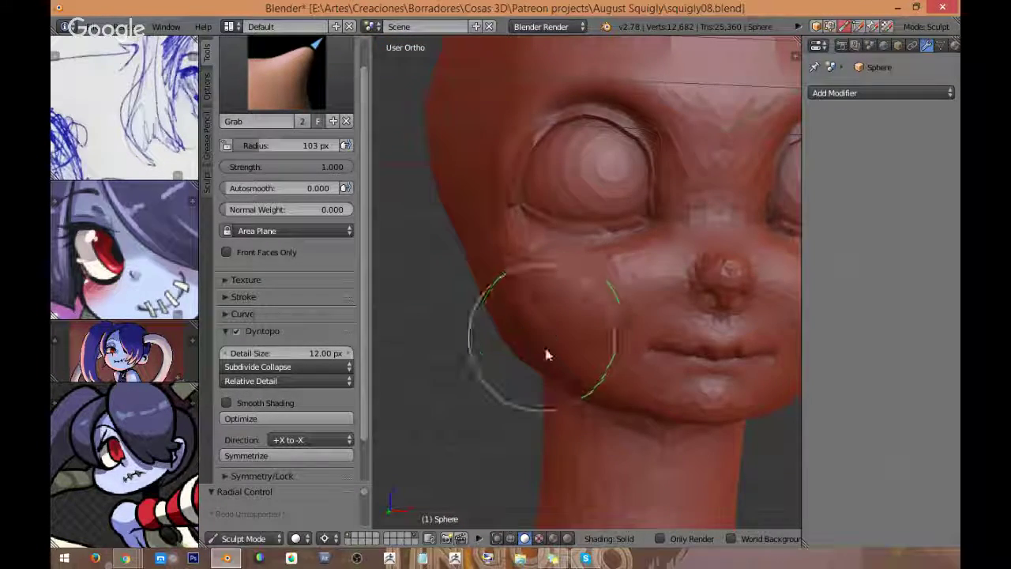
mouse_move(546, 356)
middle_mouse_down()
mouse_move(559, 293)
mouse_move(523, 327)
mouse_move(534, 273)
mouse_move(516, 237)
mouse_move(564, 269)
mouse_move(591, 228)
mouse_move(575, 200)
mouse_move(530, 300)
middle_mouse_up()
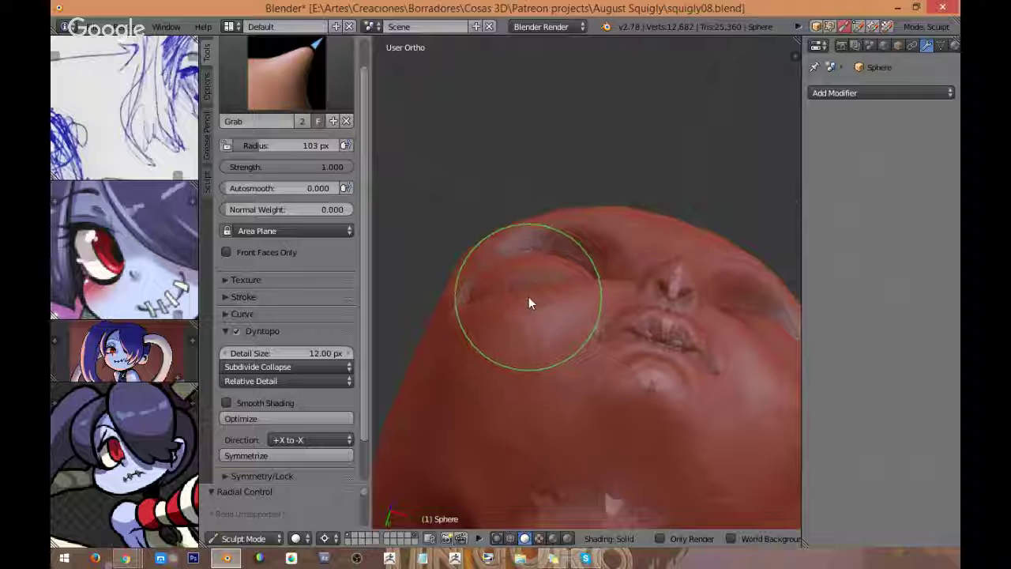
mouse_move(511, 293)
left_mouse_down()
mouse_move(508, 307)
mouse_move(505, 261)
left_mouse_up()
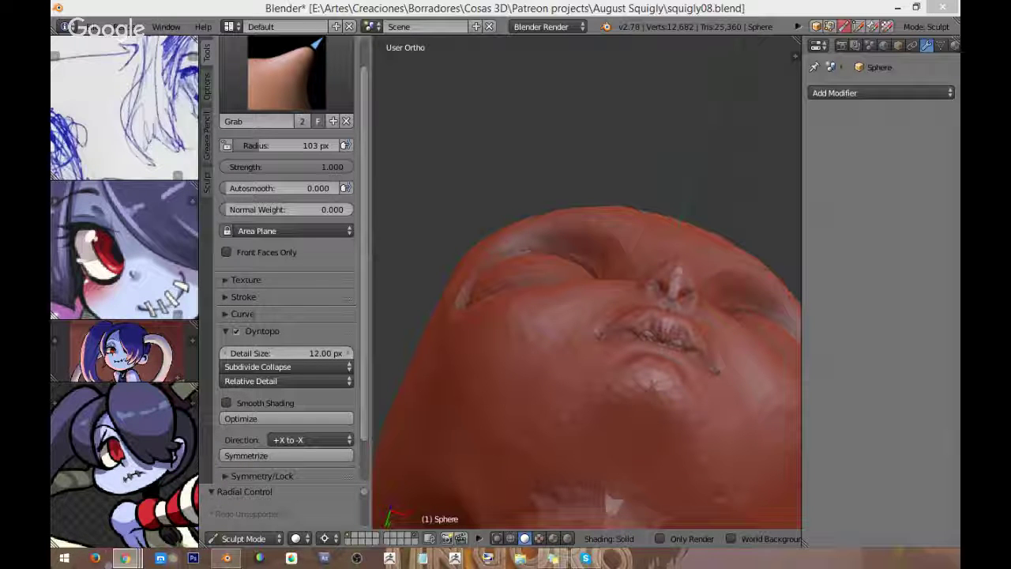
Step: Enlarge the Grab brush radius to 124 px, reshape the side of the cheek and check the face from the front
mouse_move(650, 167)
middle_mouse_down()
mouse_move(695, 113)
mouse_move(461, 384)
mouse_move(559, 260)
mouse_move(515, 274)
middle_mouse_up()
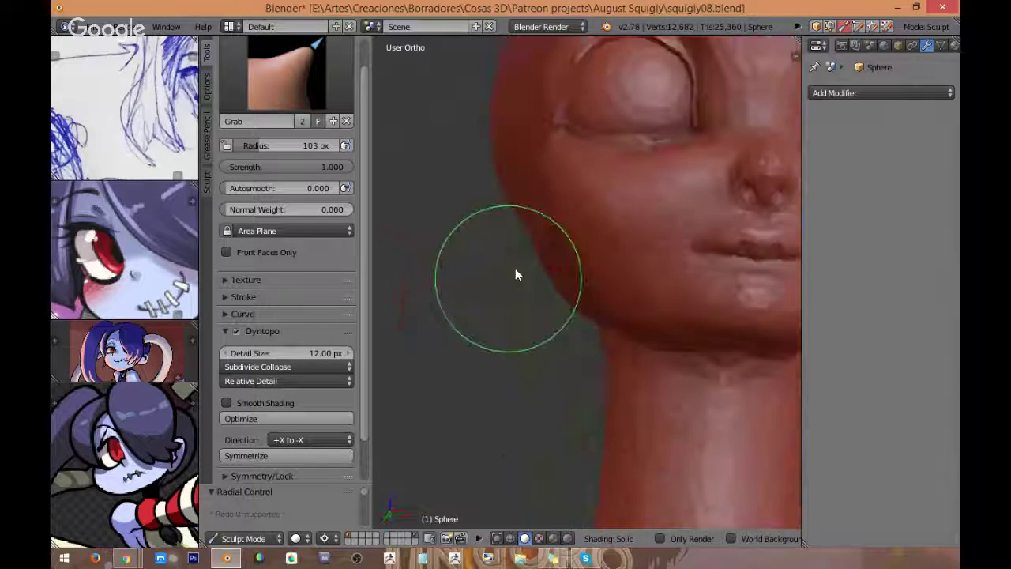
key("f")
left_click(562, 289)
mouse_move(596, 224)
left_mouse_down()
mouse_move(579, 219)
mouse_move(608, 241)
mouse_move(602, 270)
left_mouse_up()
mouse_move(601, 264)
middle_mouse_down()
mouse_move(597, 236)
mouse_move(599, 276)
mouse_move(560, 253)
mouse_move(574, 298)
mouse_move(600, 261)
mouse_move(570, 295)
mouse_move(587, 261)
mouse_move(589, 309)
mouse_move(635, 280)
mouse_move(629, 267)
middle_mouse_up()
scroll(548, 254, "down", 5)
key("KP_1")
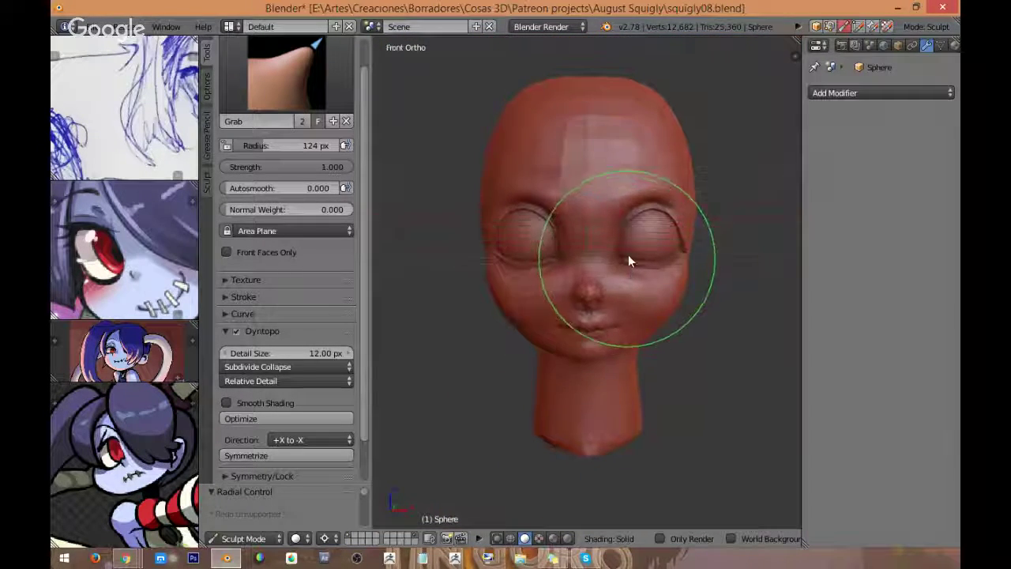
scroll(705, 224, "up", 2)
scroll(705, 224, "up", 5)
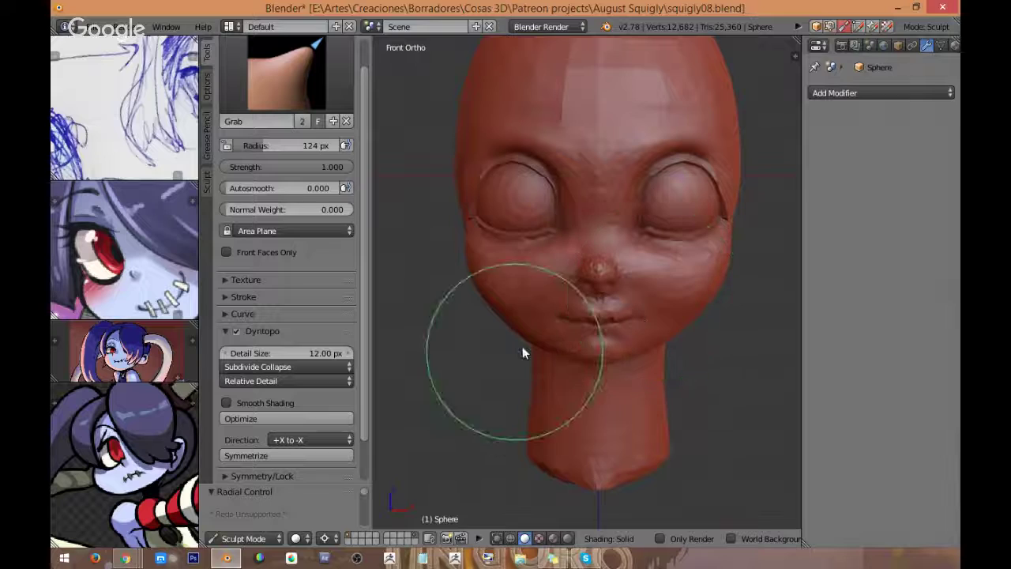
Step: Reframe the reference images around the character's face and set the Grab brush radius to 96 px
mouse_move(147, 267)
middle_mouse_down()
mouse_move(150, 234)
mouse_move(147, 251)
middle_mouse_up()
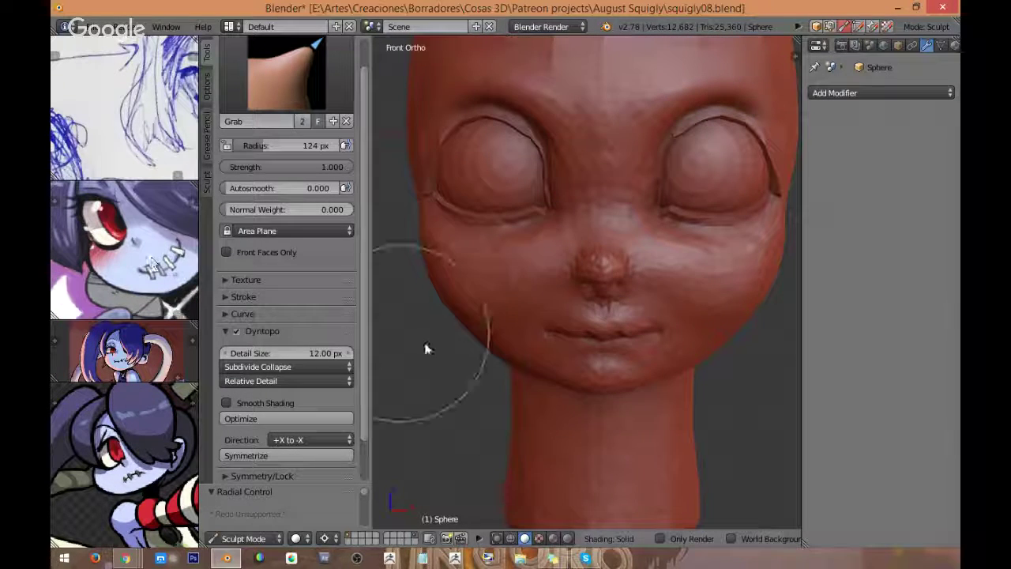
key("f")
left_click(516, 378)
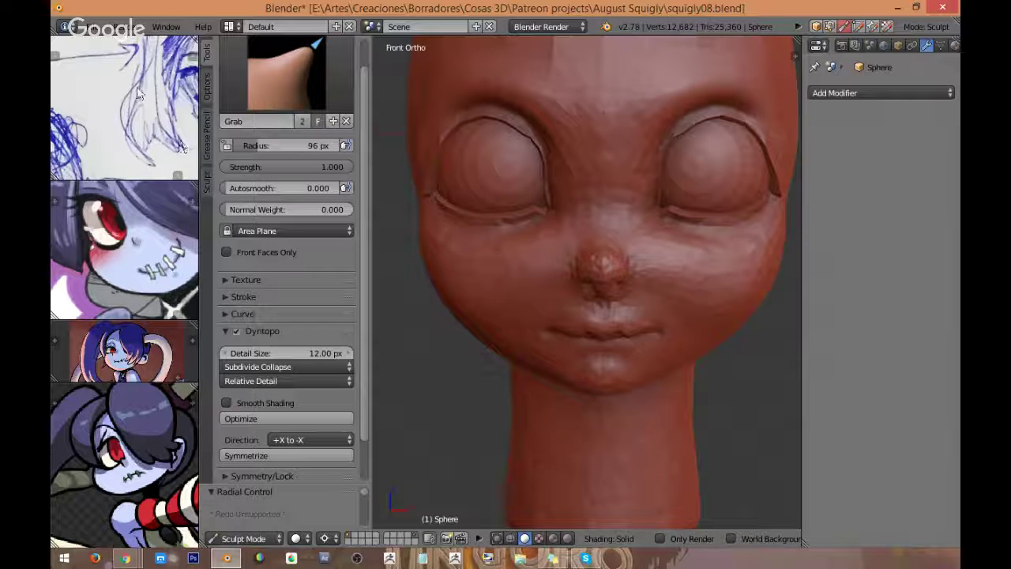
scroll(115, 119, "down", 3)
middle_click_drag(115, 119, 209, 119)
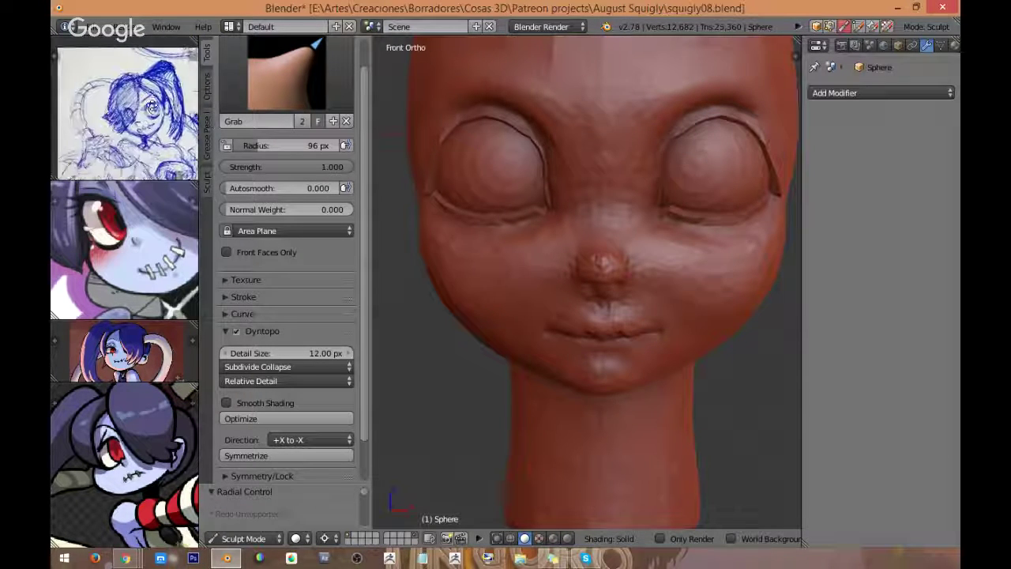
scroll(163, 102, "up", 3)
middle_click_drag(152, 257, 153, 242)
mouse_move(139, 343)
middle_mouse_down()
mouse_move(150, 364)
mouse_move(153, 330)
middle_mouse_up()
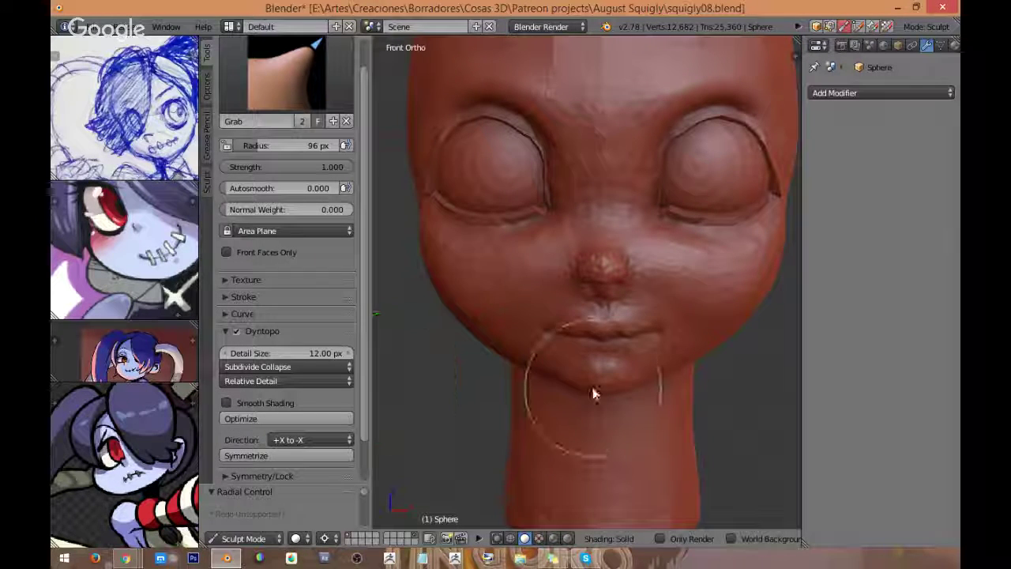
Step: Refine the chin and cheek contours with the Grab brush from the front and from oblique angles
left_click_drag(593, 390, 582, 388)
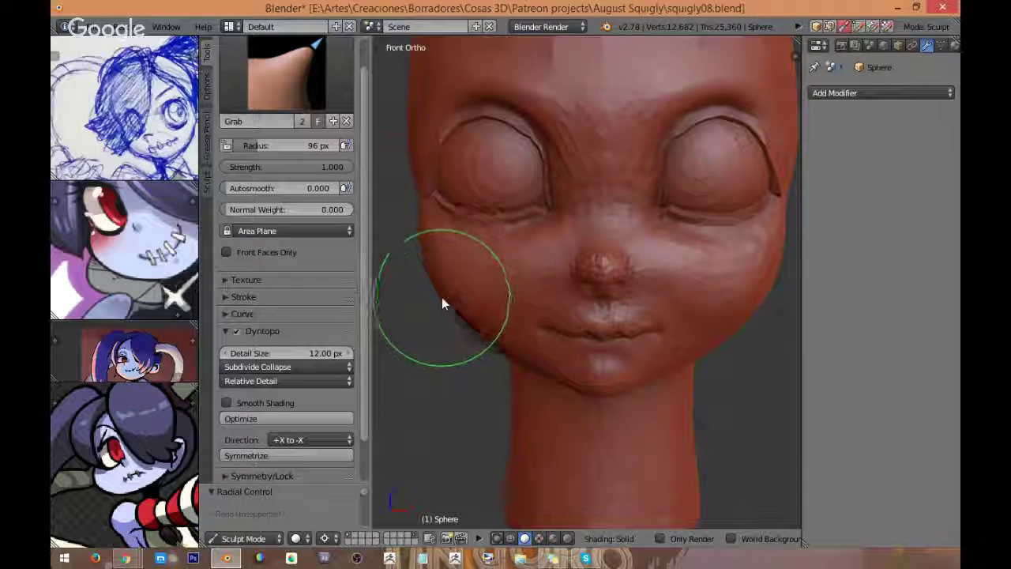
left_click_drag(442, 297, 440, 293)
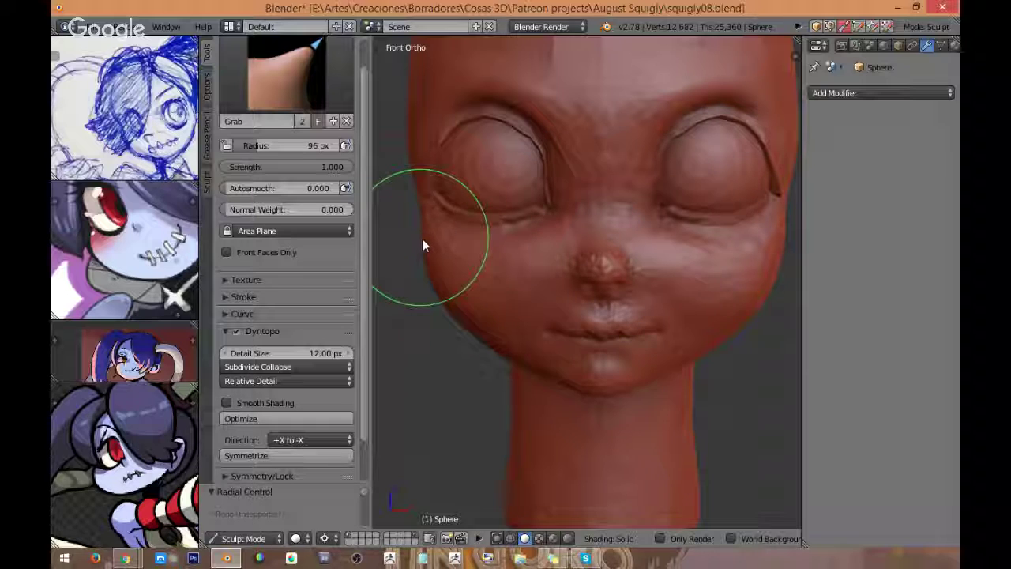
middle_click_drag(728, 256, 683, 257)
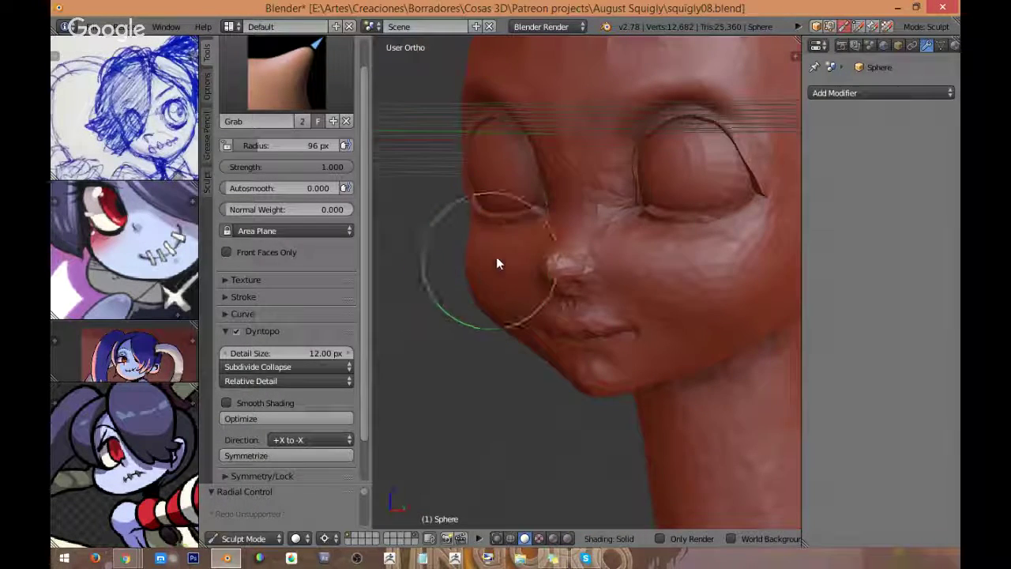
middle_click_drag(496, 260, 676, 233)
mouse_move(490, 280)
middle_mouse_down()
mouse_move(616, 284)
mouse_move(611, 345)
mouse_move(597, 357)
middle_mouse_up()
mouse_move(643, 391)
left_mouse_down()
mouse_move(692, 406)
mouse_move(678, 409)
left_mouse_up()
middle_click_drag(734, 384, 702, 383)
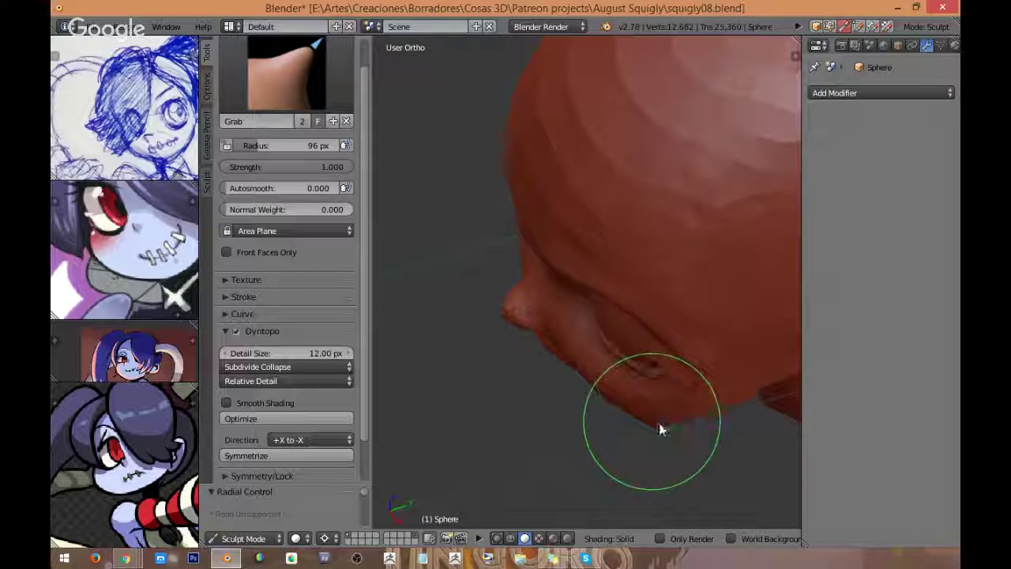
middle_click_drag(684, 399, 642, 371)
Step: Frame the whole head from the side and set the Grab brush radius to 101 px for the forehead
scroll(640, 367, "down", 4)
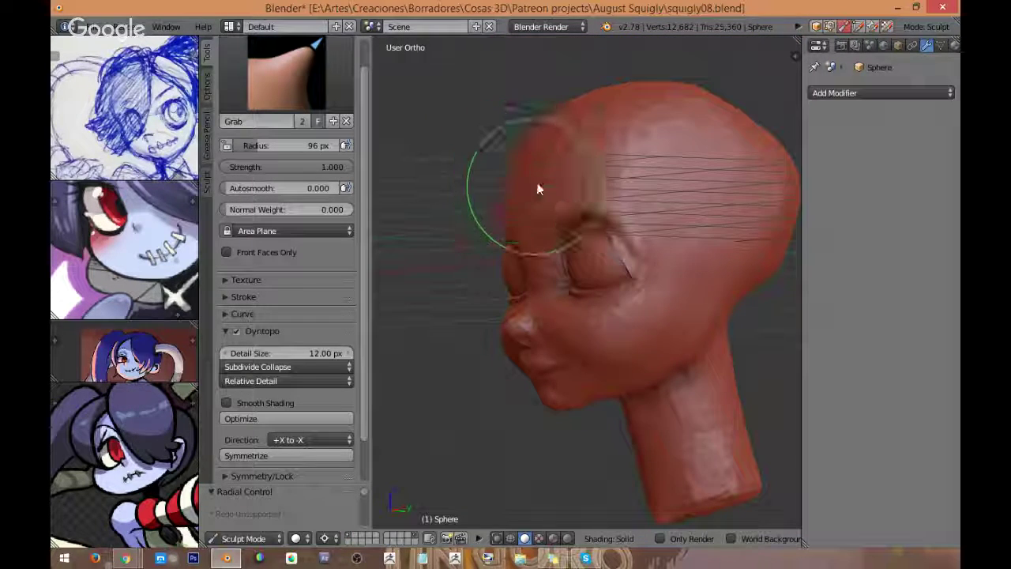
key("f")
left_click(565, 177)
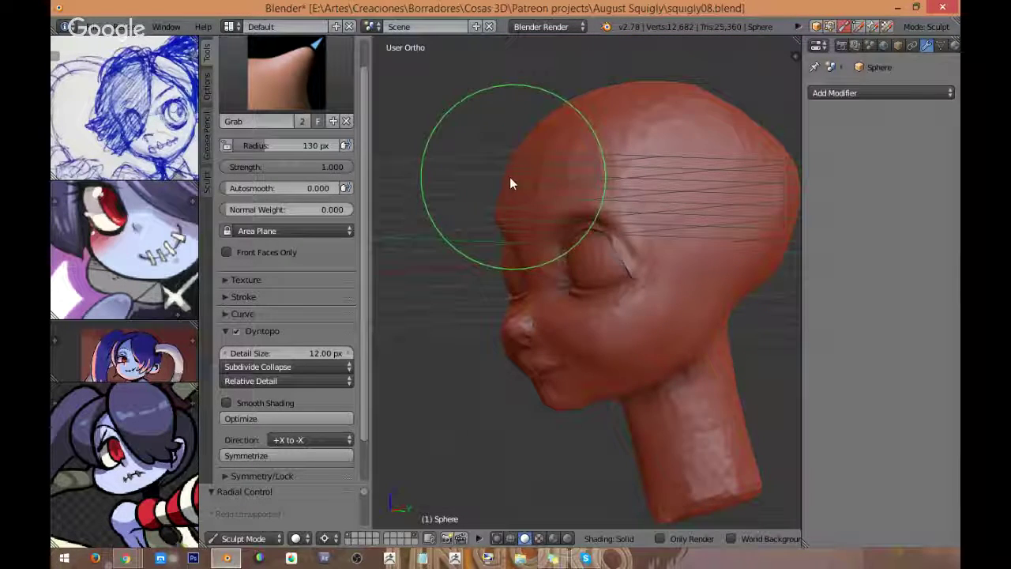
key("f")
left_click(492, 227)
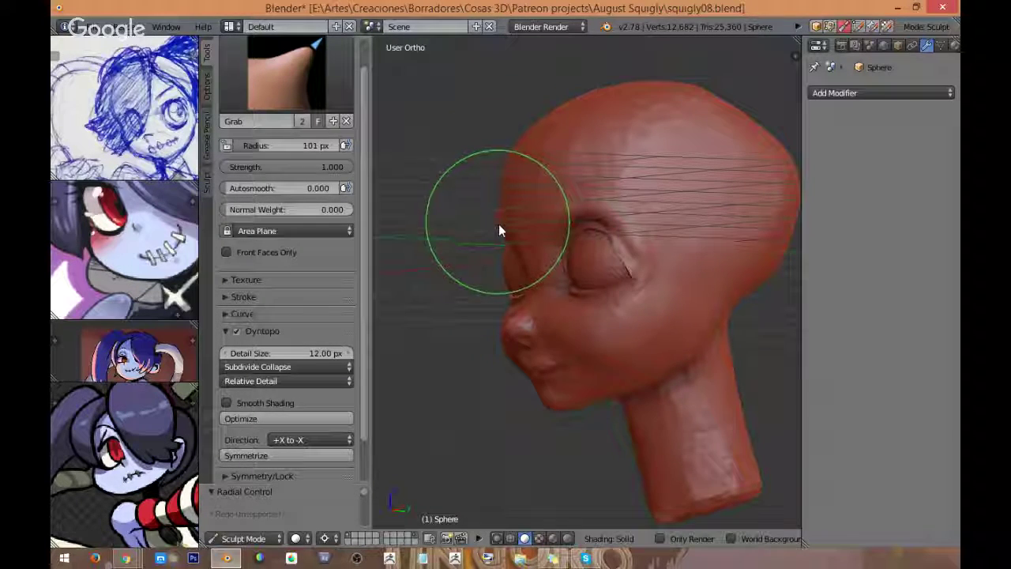
Step: Turn on Only Render for the viewport and undo the Grab stroke made on the brow area
mouse_move(499, 223)
left_mouse_down()
mouse_move(570, 233)
mouse_move(568, 269)
left_mouse_up()
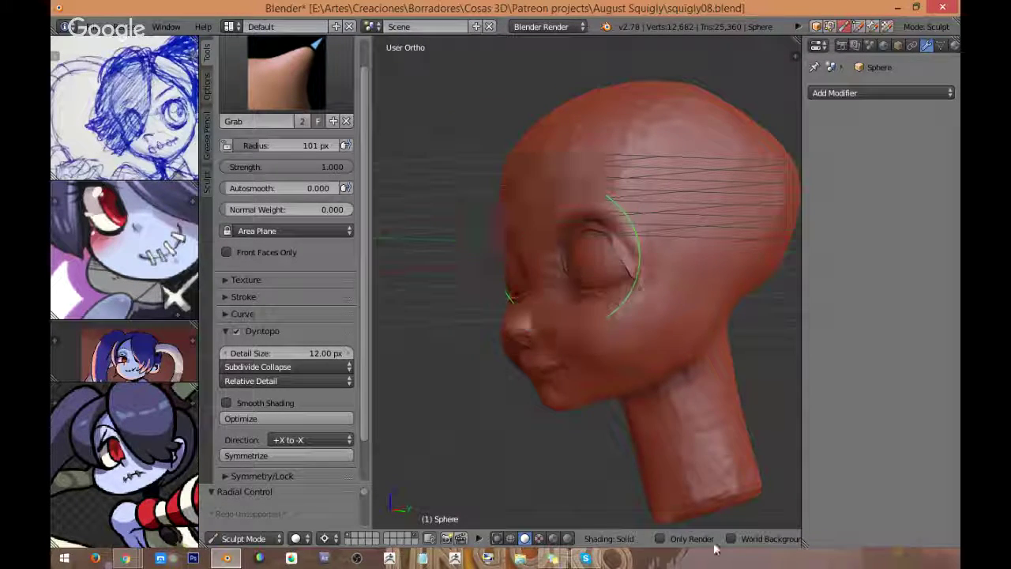
left_click(660, 539)
key("ctrl+z")
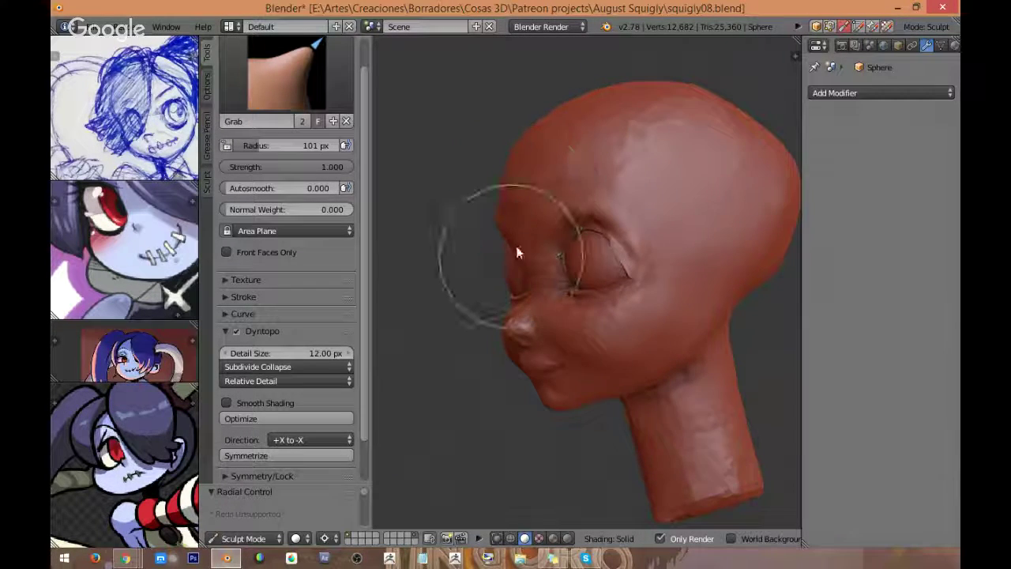
middle_click_drag(516, 245, 537, 247)
scroll(541, 232, "up", 3)
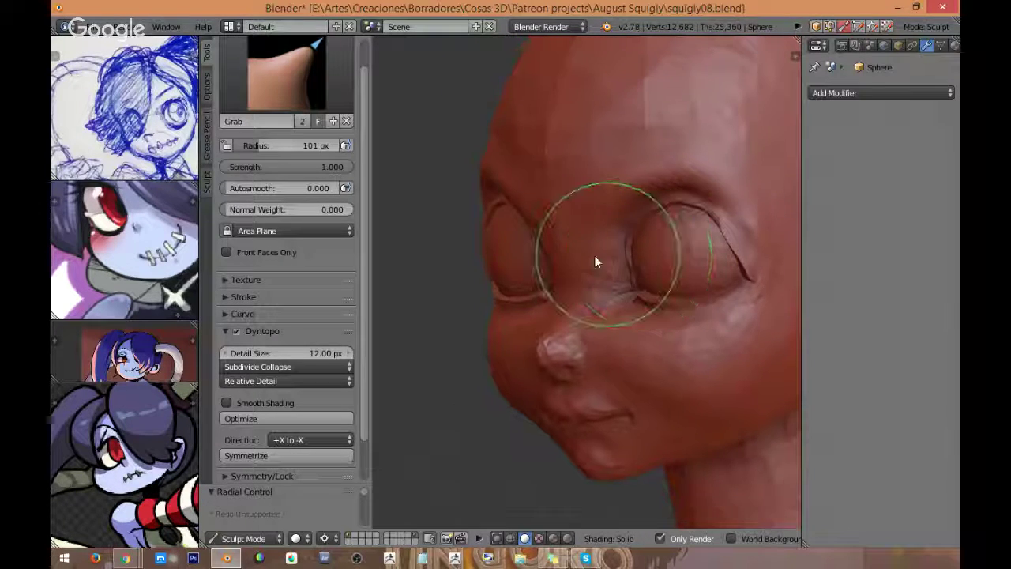
middle_click_drag(475, 177, 489, 188, "shift")
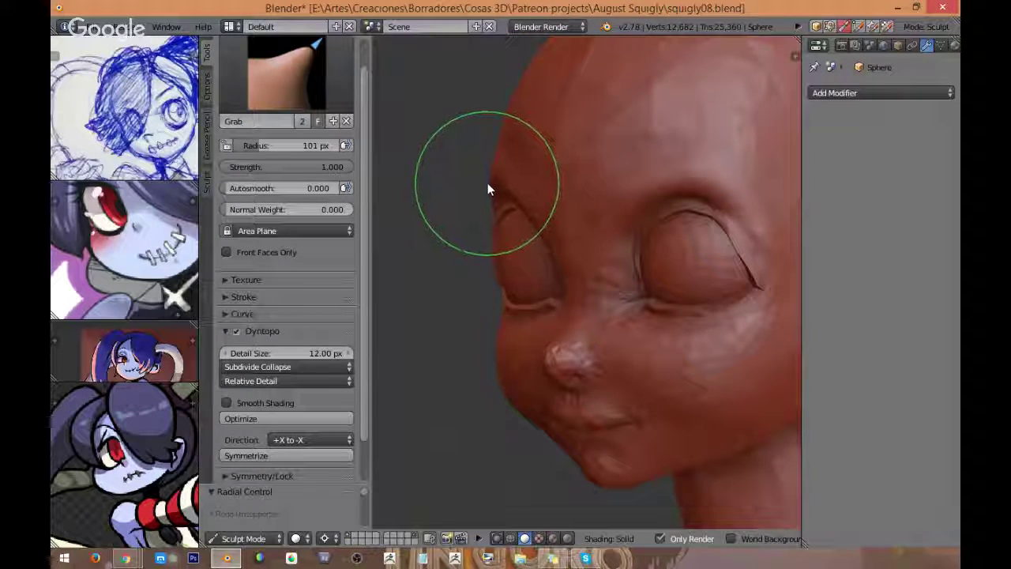
Step: Pull the outer brow with the Grab brush and sketch a guide line along its side contour
mouse_move(491, 181)
left_mouse_down()
mouse_move(483, 189)
mouse_move(495, 134)
left_mouse_up()
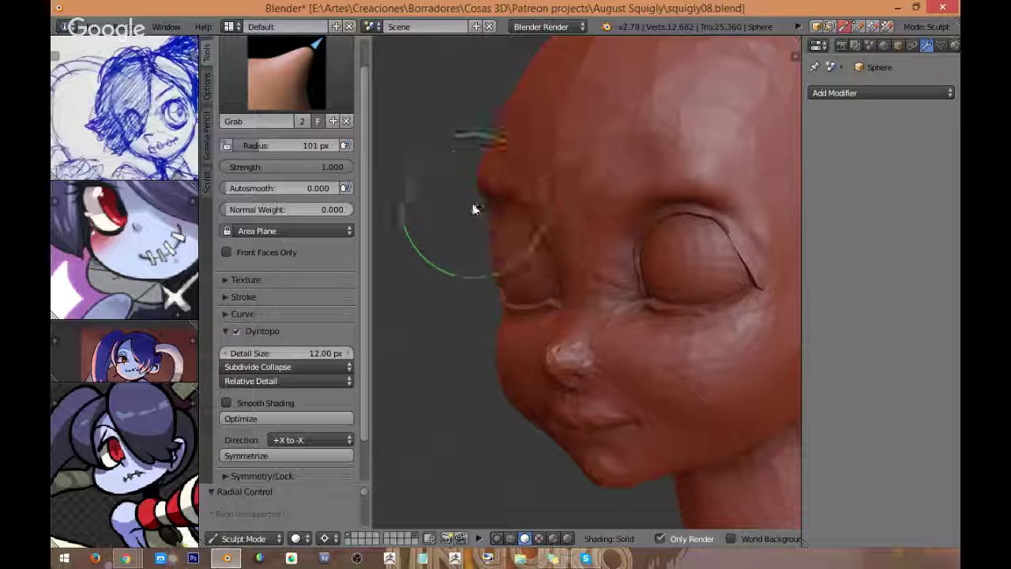
scroll(491, 158, "up", 4)
scroll(557, 270, "down", 4)
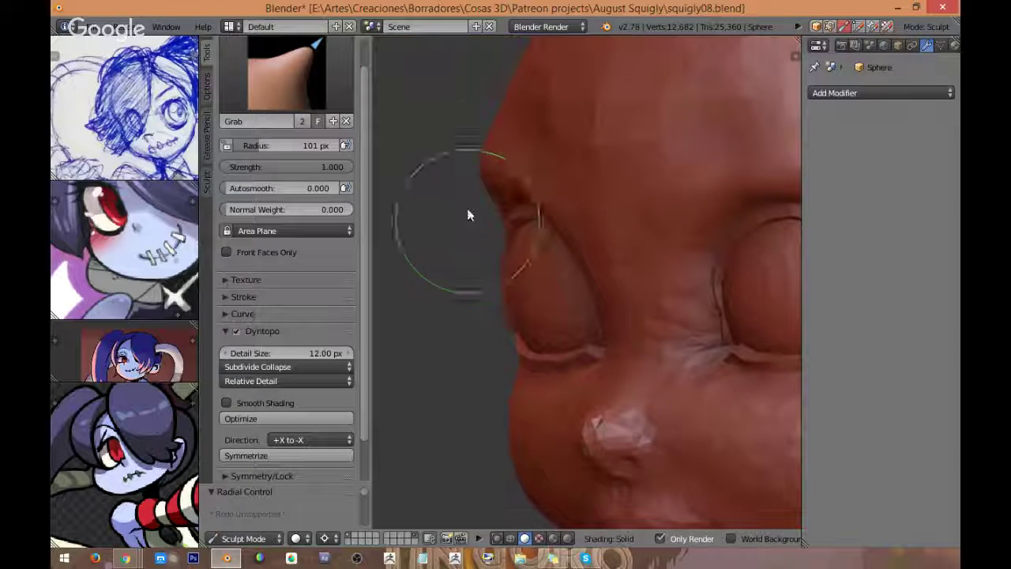
mouse_move(474, 128)
left_mouse_down()
mouse_move(465, 191)
mouse_move(495, 230)
mouse_move(484, 251)
left_mouse_up()
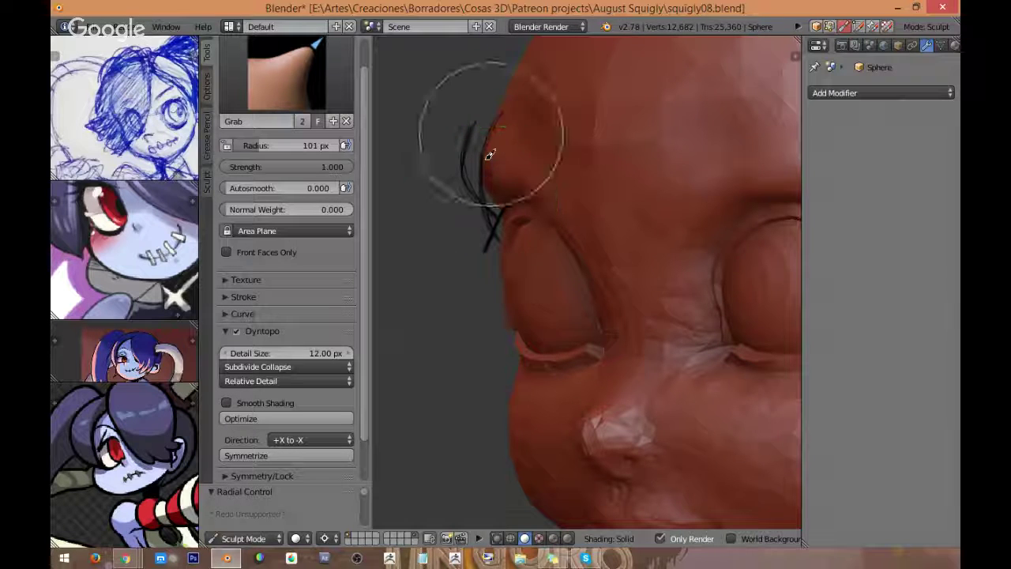
middle_click_drag(559, 272, 527, 270)
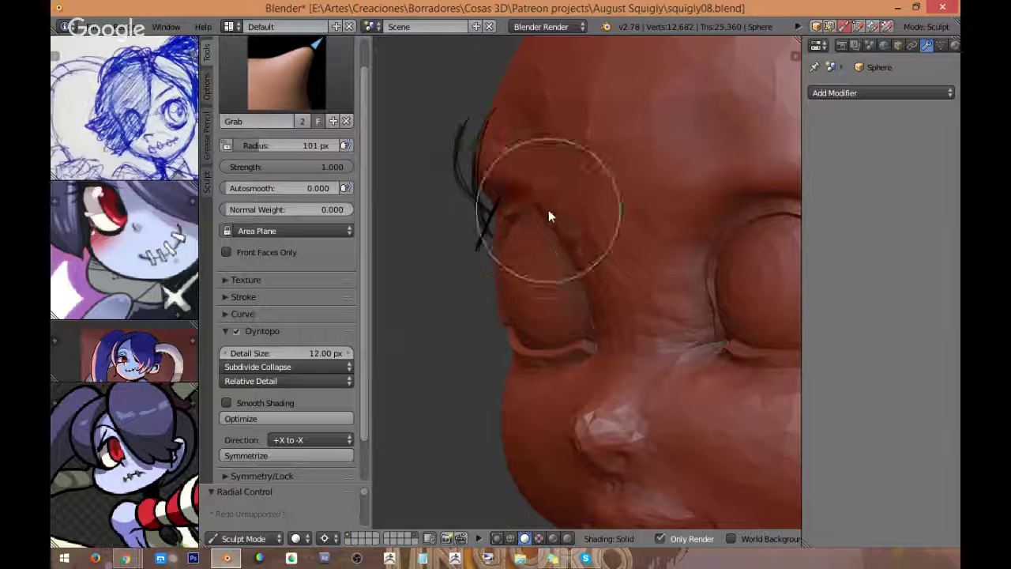
Step: Set the Grab brush radius to 84 px and rework the sketched guide line beside the outer brow
key("f")
left_click(532, 223)
key("shift+f")
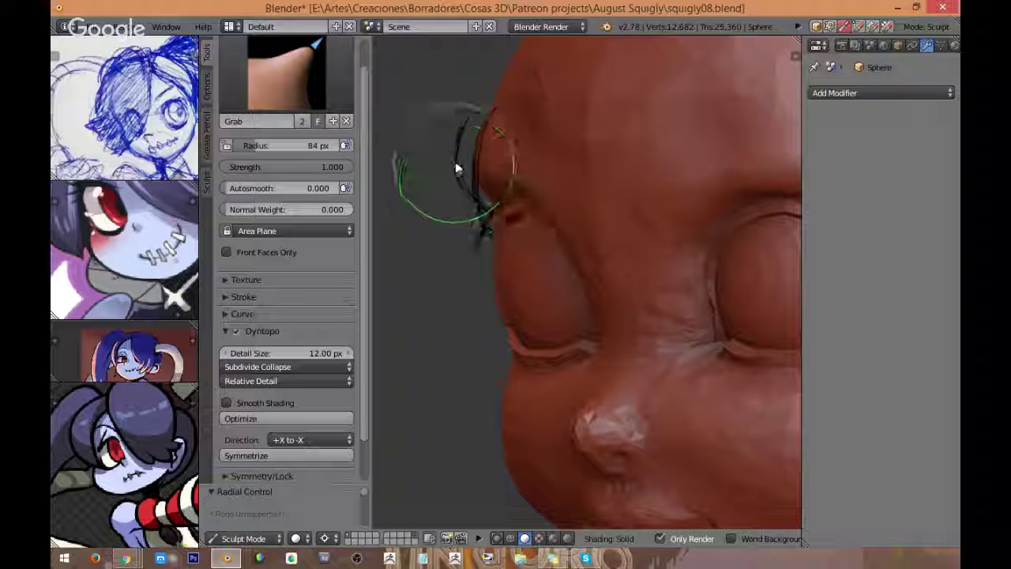
key("Escape")
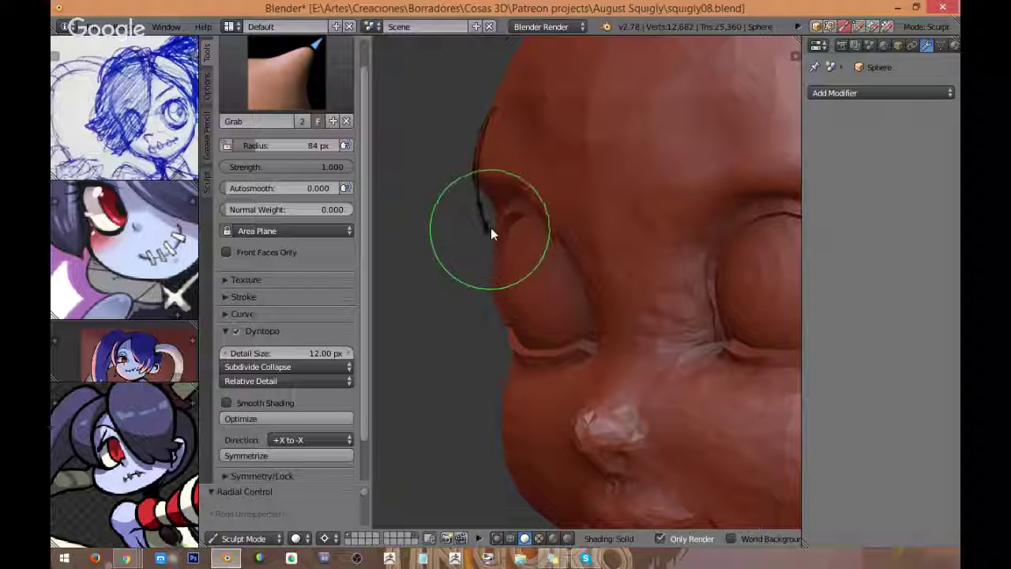
left_click_drag(489, 254, 501, 203)
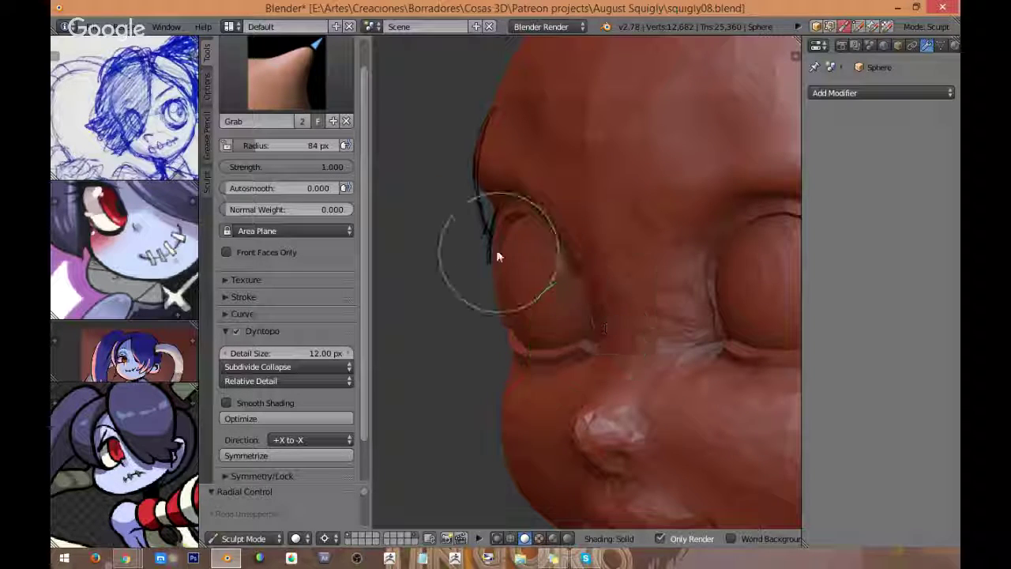
key("ctrl+z")
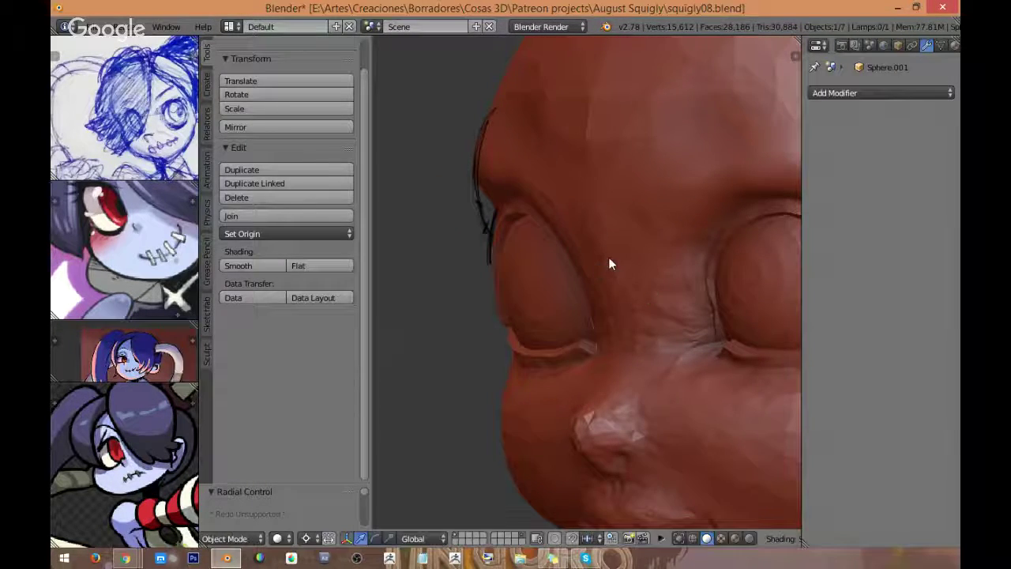
Step: Return the head mesh to Sculpt Mode and switch to the Clay Strips brush with a 49 px radius
right_click(608, 257)
key("ctrl+Tab")
mouse_move(480, 221)
middle_mouse_down()
mouse_move(488, 237)
mouse_move(536, 222)
mouse_move(469, 248)
mouse_move(400, 188)
middle_mouse_up()
left_click(286, 71)
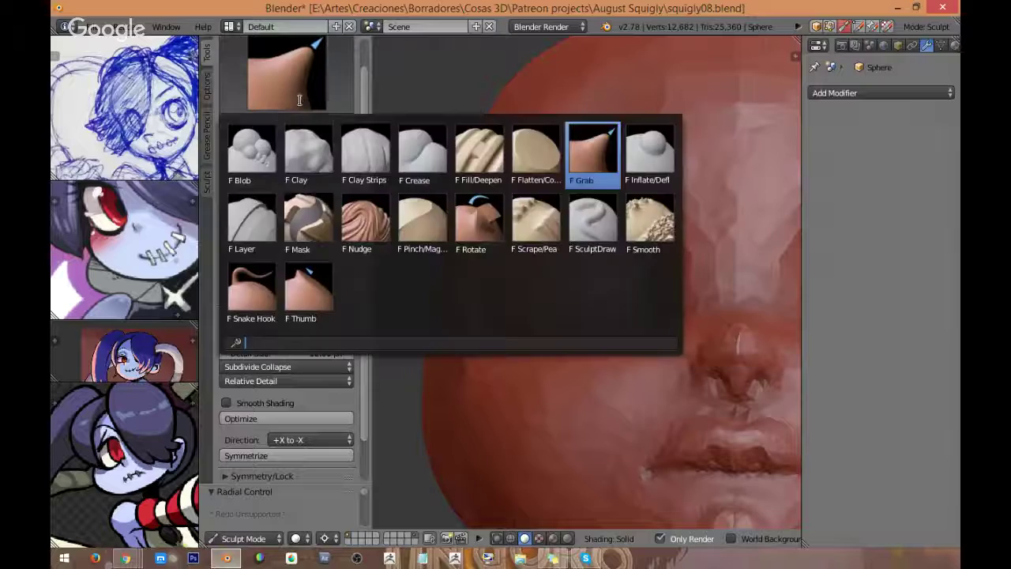
left_click(365, 154)
key("f")
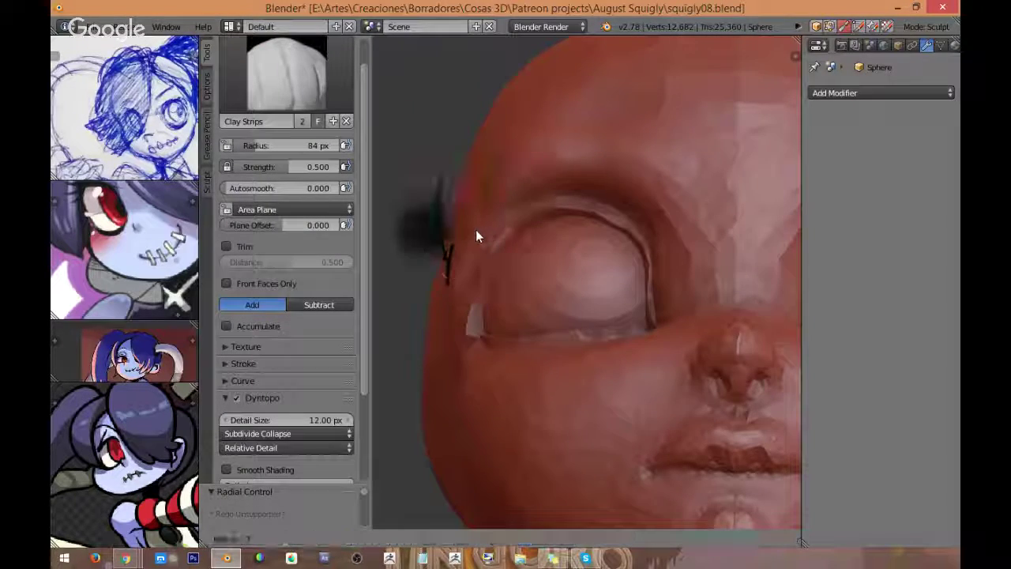
left_click(453, 234)
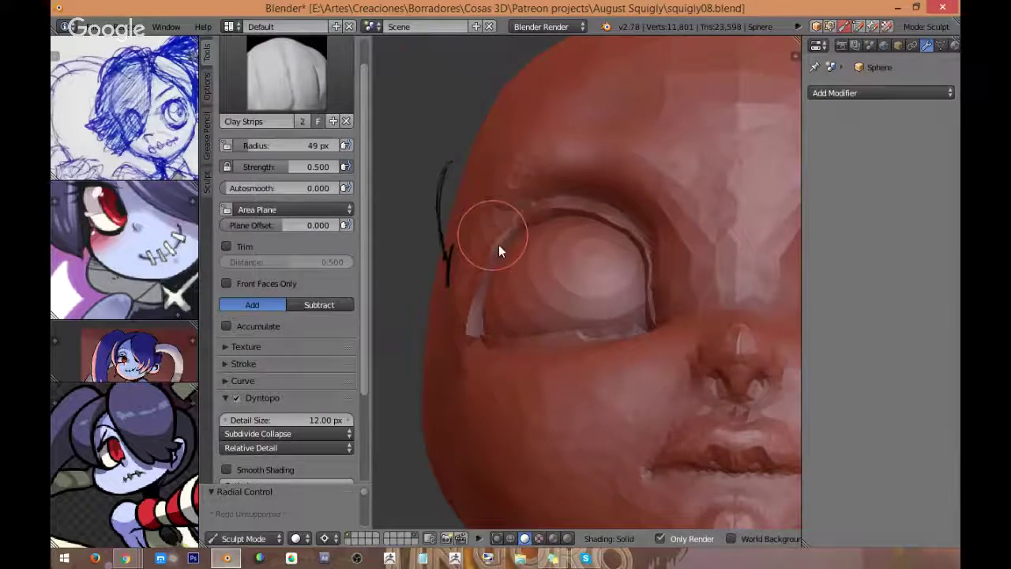
Step: Add clay strips around the outer corner of the eye, between the upper eyelid and the temple
middle_click_drag(499, 244, 508, 256)
left_click_drag(505, 243, 500, 191)
middle_click_drag(500, 190, 568, 213)
scroll(551, 188, "up", 2)
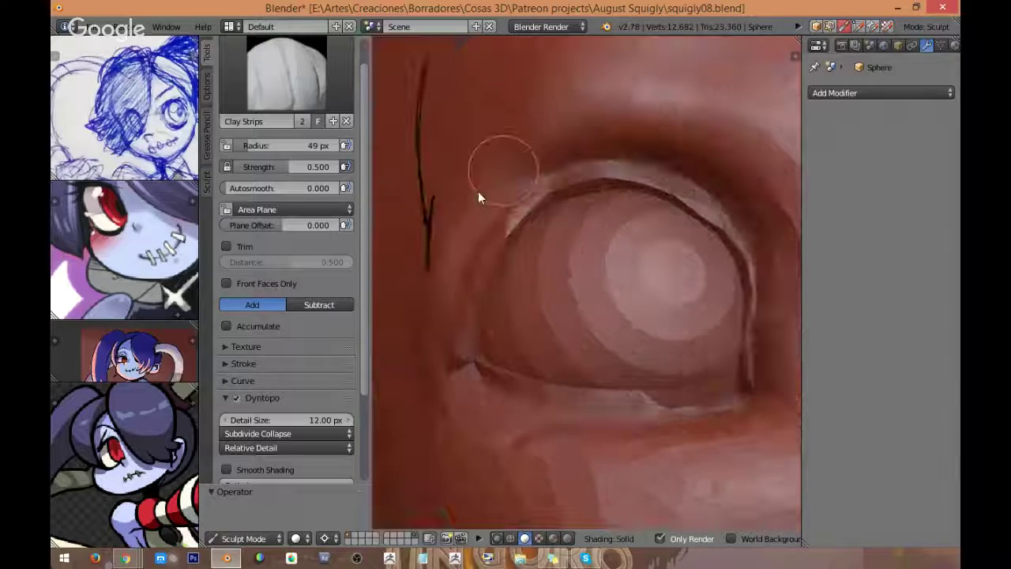
mouse_move(460, 207)
left_mouse_down()
mouse_move(584, 122)
mouse_move(512, 144)
left_mouse_up()
mouse_move(471, 189)
left_mouse_down()
mouse_move(498, 123)
mouse_move(548, 174)
mouse_move(581, 142)
mouse_move(573, 122)
mouse_move(581, 165)
left_mouse_up()
Step: Build up the outer brow ridge above the eye with Clay Strips from front and oblique angles
scroll(481, 184, "down", 1)
scroll(484, 191, "down", 2)
scroll(542, 231, "up", 2)
middle_click_drag(522, 124, 565, 207)
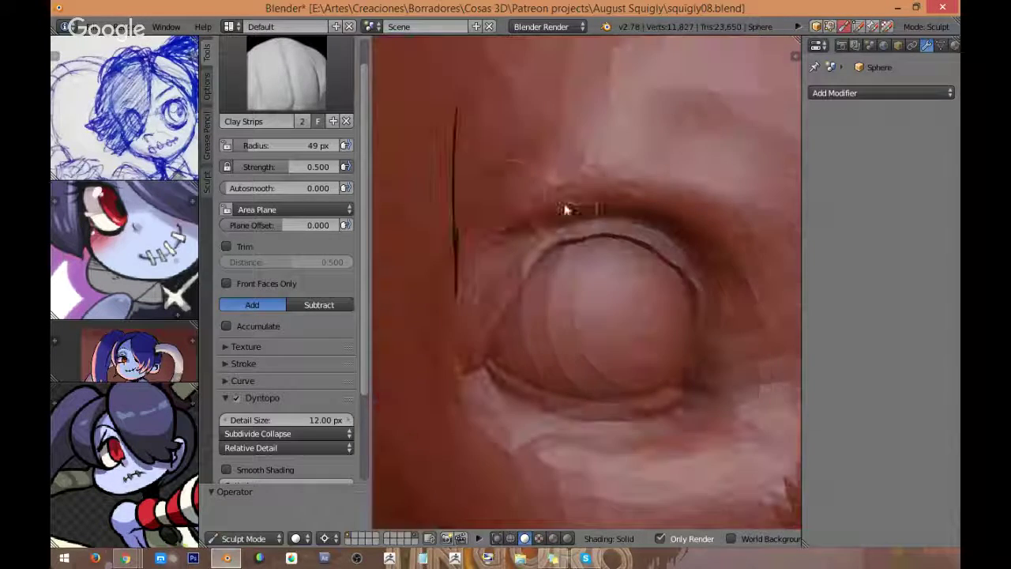
left_click_drag(565, 207, 470, 223)
scroll(509, 221, "down", 3)
middle_click_drag(510, 226, 528, 158)
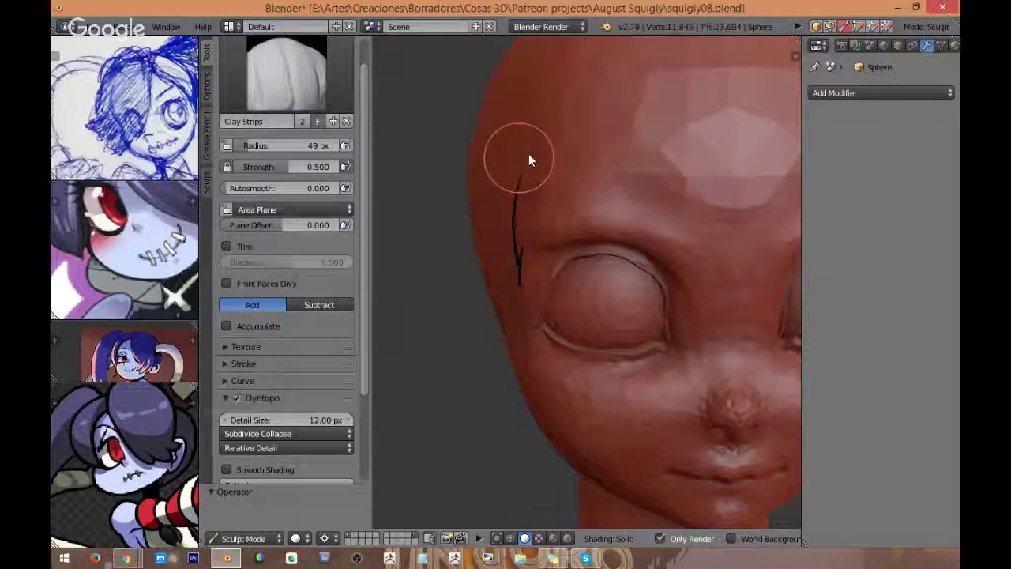
left_click_drag(576, 188, 558, 206)
middle_click_drag(597, 148, 518, 185)
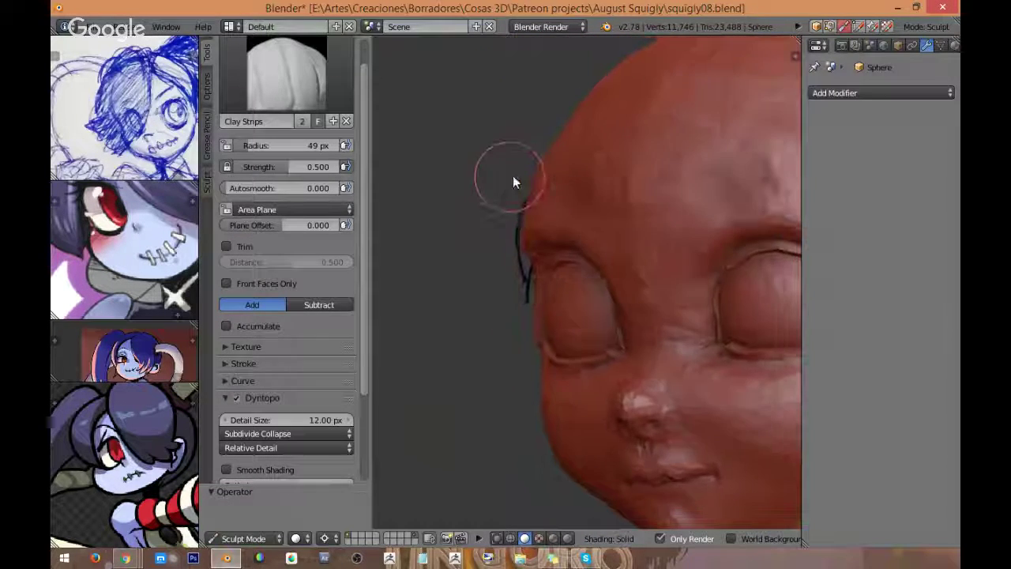
scroll(521, 205, "up", 6)
mouse_move(496, 221)
middle_mouse_down()
mouse_move(548, 225)
mouse_move(497, 169)
middle_mouse_up()
left_click_drag(475, 213, 462, 149)
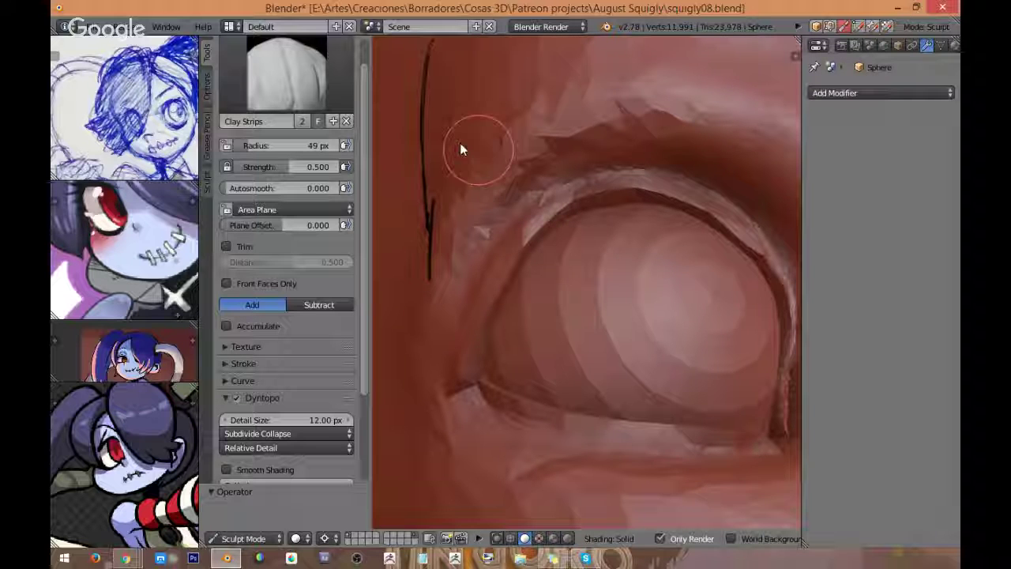
Step: Raise the Clay Strips strength to 0.814 and thicken the area between the outer brow and the temple
left_click_drag(309, 168, 348, 168)
mouse_move(435, 221)
left_mouse_down()
mouse_move(506, 150)
mouse_move(562, 139)
mouse_move(469, 187)
left_mouse_up()
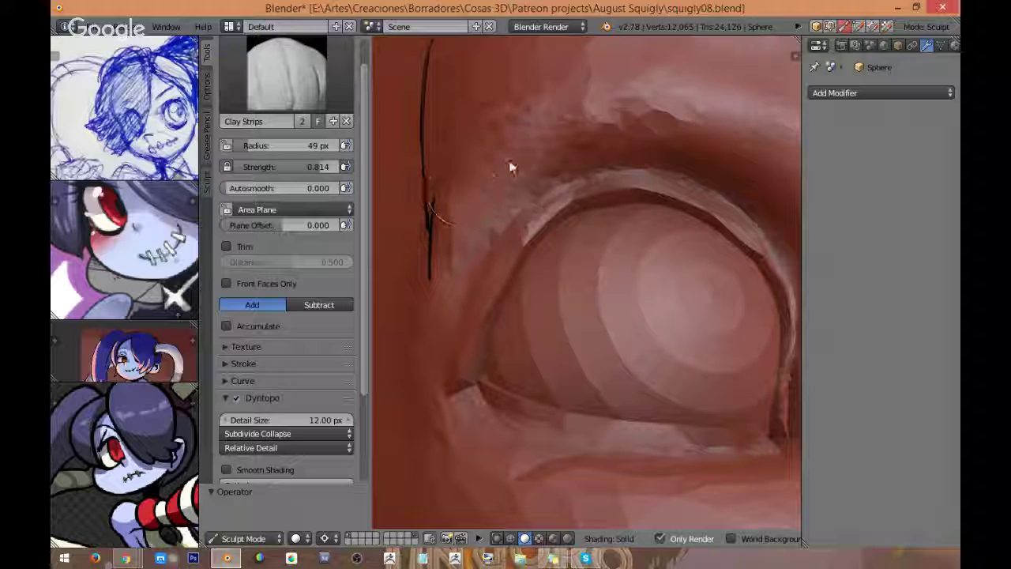
scroll(511, 165, "down", 5)
mouse_move(562, 207)
left_mouse_down()
mouse_move(520, 222)
mouse_move(548, 142)
mouse_move(587, 139)
left_mouse_up()
middle_click_drag(612, 140, 530, 241)
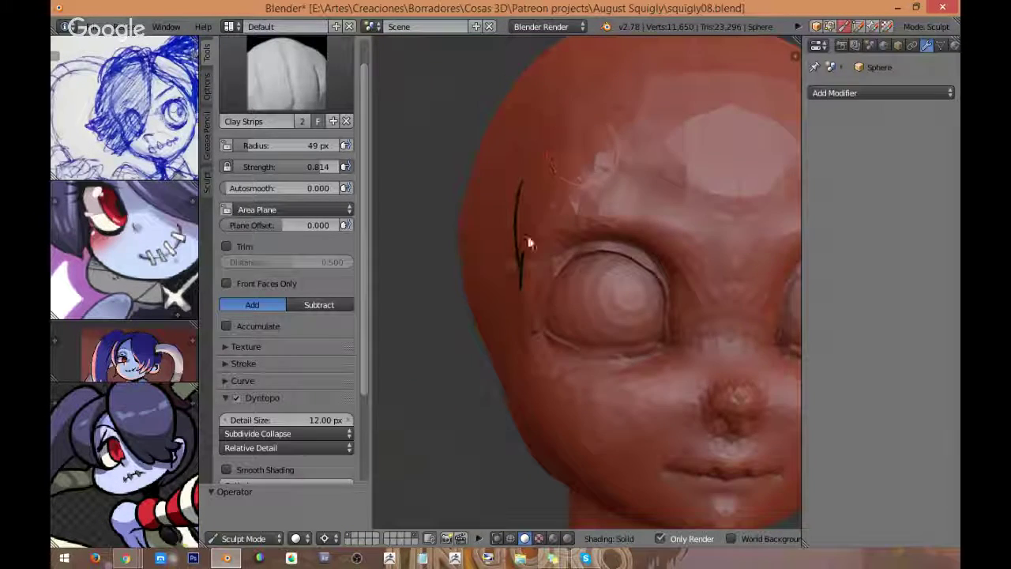
Step: Frame the forehead from above and switch to the Grab brush with a 129 px radius
middle_click_drag(619, 143, 569, 135)
scroll(568, 135, "down", 4)
mouse_move(636, 165)
middle_mouse_down()
mouse_move(639, 283)
mouse_move(612, 235)
middle_mouse_up()
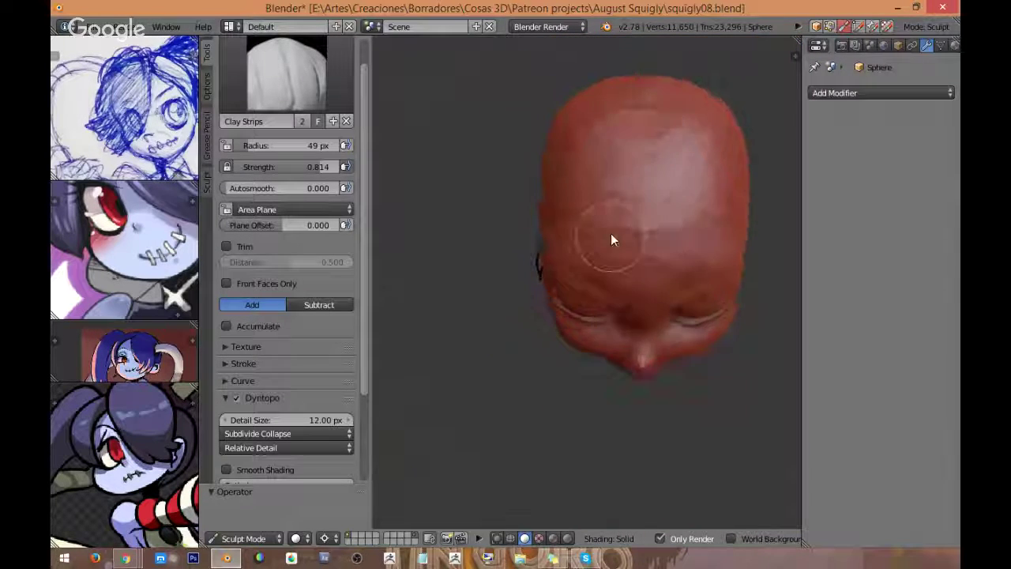
scroll(648, 176, "up", 3)
middle_click_drag(647, 176, 560, 198)
left_click(305, 95)
left_click(649, 154)
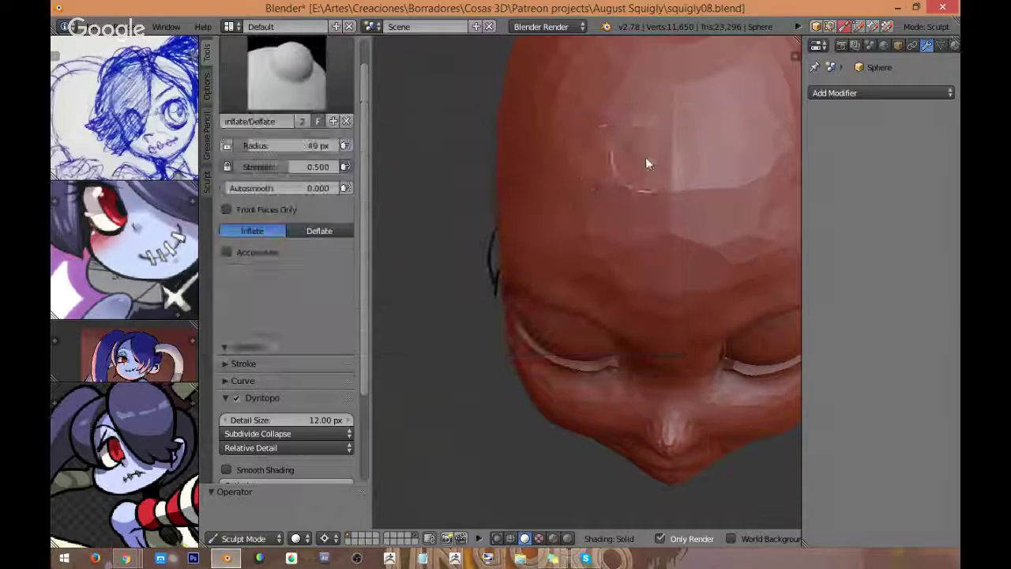
left_click(285, 75)
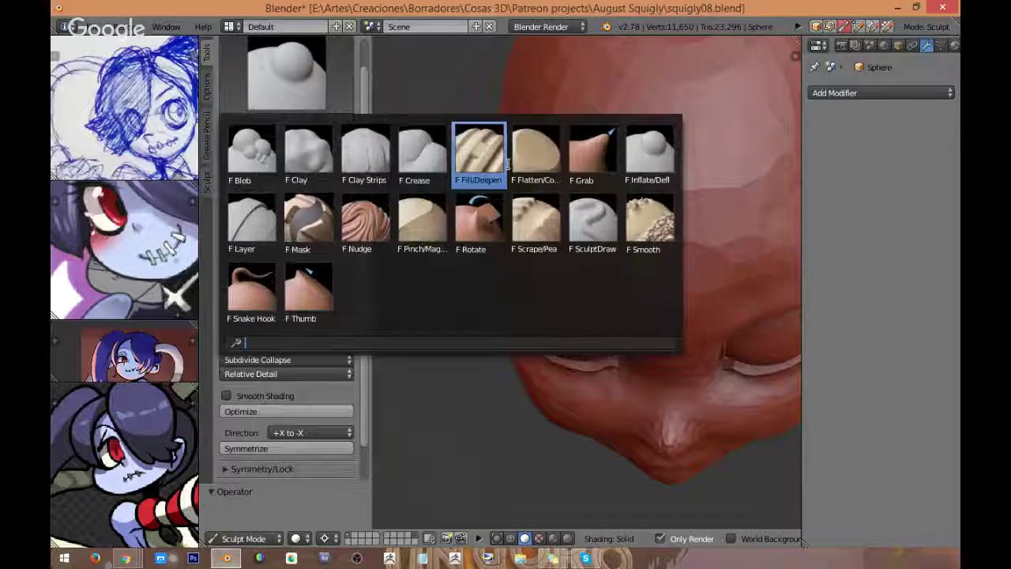
left_click(592, 151)
key("f")
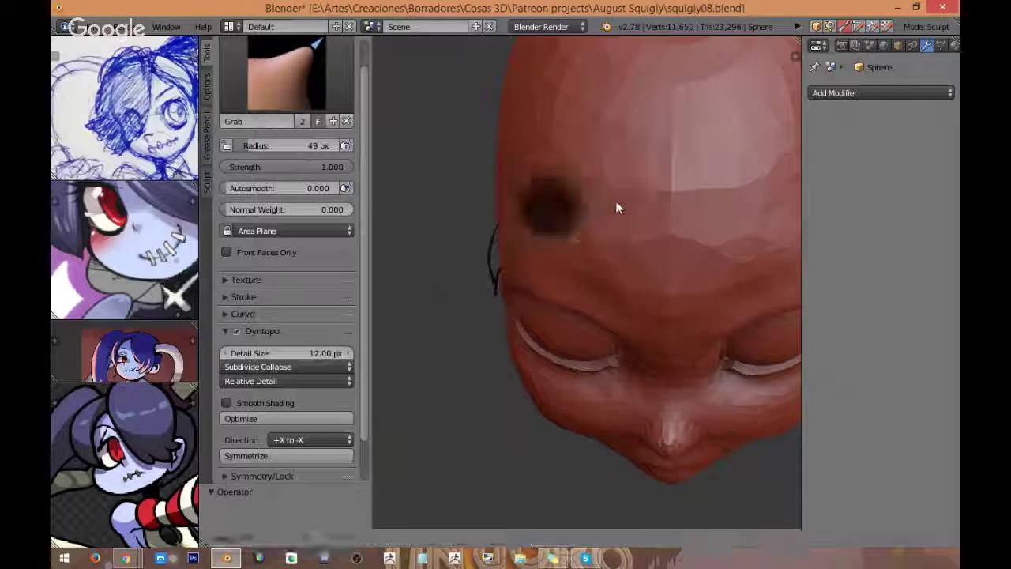
left_click(634, 191)
Step: Adjust the side of the forehead with the Grab brush and set the brush radius to 99 px
mouse_move(557, 177)
left_mouse_down()
mouse_move(551, 151)
mouse_move(526, 205)
mouse_move(565, 116)
left_mouse_up()
scroll(648, 154, "down", 5)
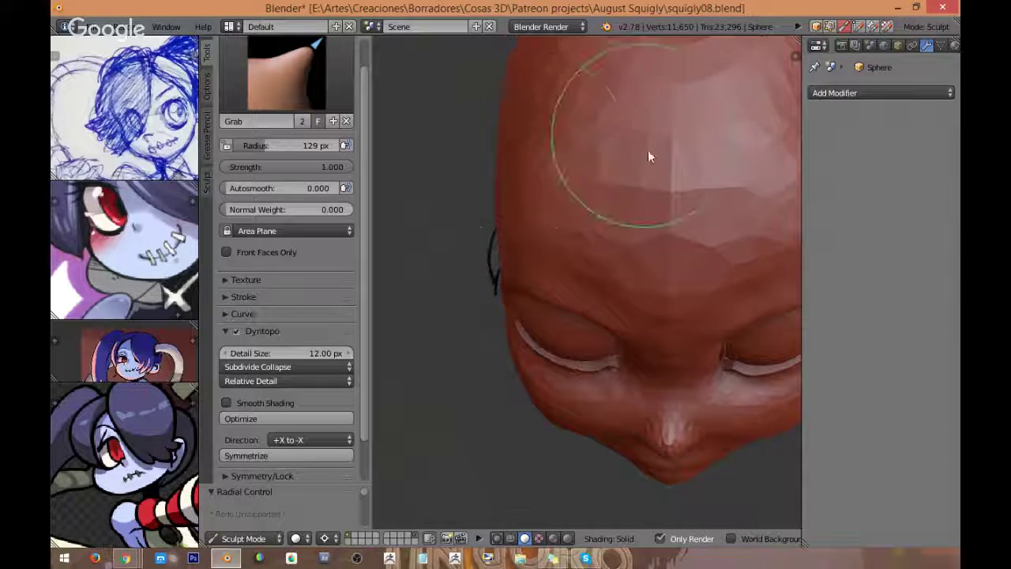
key("f")
left_click(604, 219)
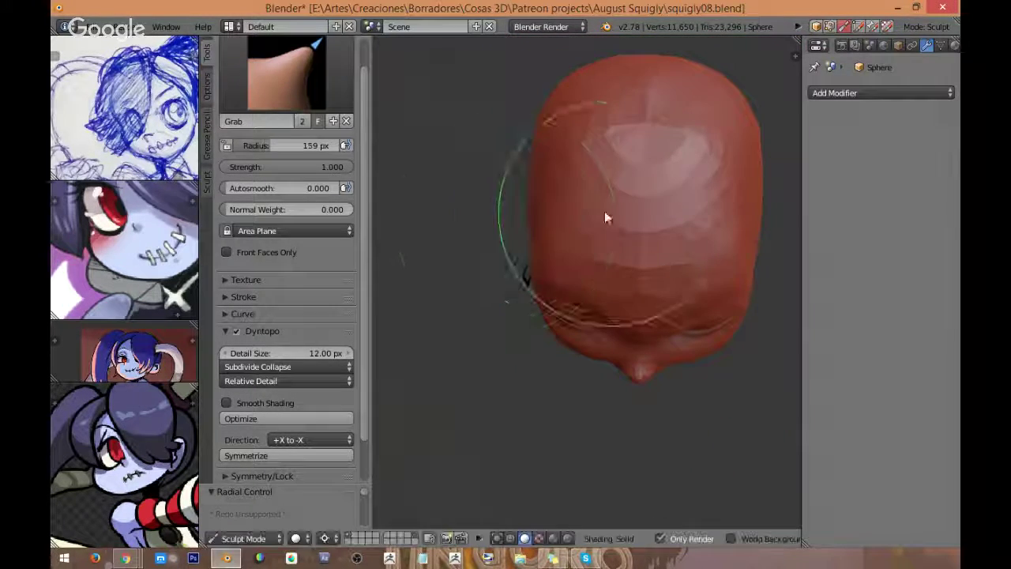
mouse_move(539, 263)
middle_mouse_down()
mouse_move(560, 207)
mouse_move(530, 221)
middle_mouse_up()
key("f")
left_click(535, 234)
key("f")
left_click(515, 229)
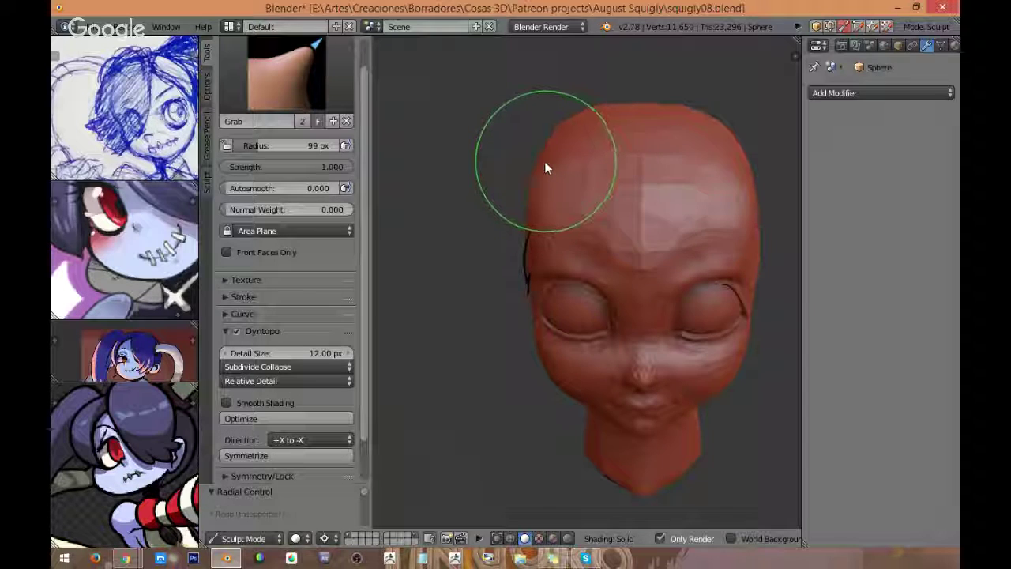
Step: Round out the upper side contour of the forehead with small Grab strokes from an oblique front angle
scroll(545, 182, "up", 3)
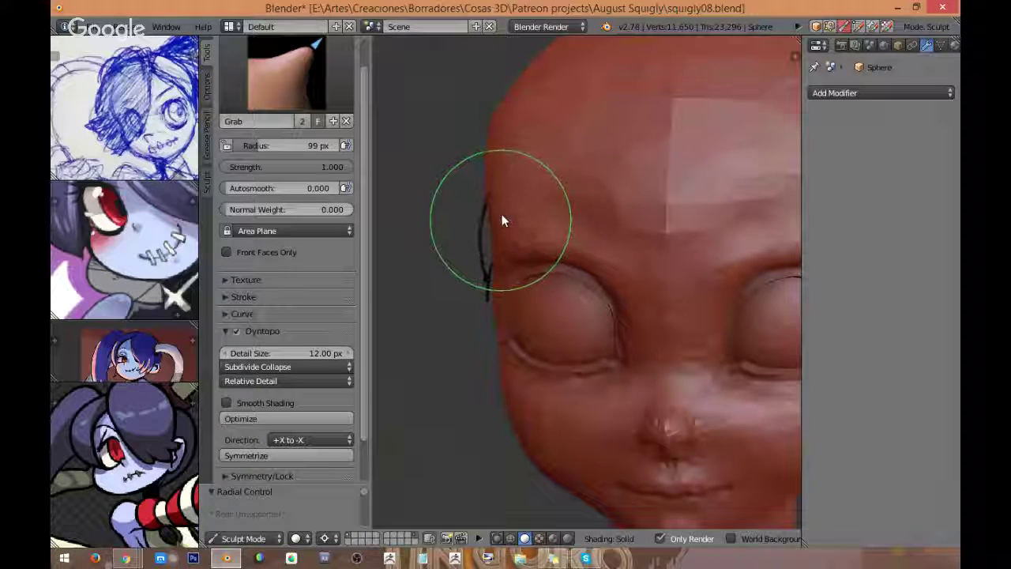
mouse_move(508, 222)
middle_mouse_down()
mouse_move(522, 224)
mouse_move(508, 263)
mouse_move(537, 259)
mouse_move(517, 198)
mouse_move(525, 252)
mouse_move(556, 272)
middle_mouse_up()
scroll(577, 229, "down", 4)
scroll(580, 231, "down", 1)
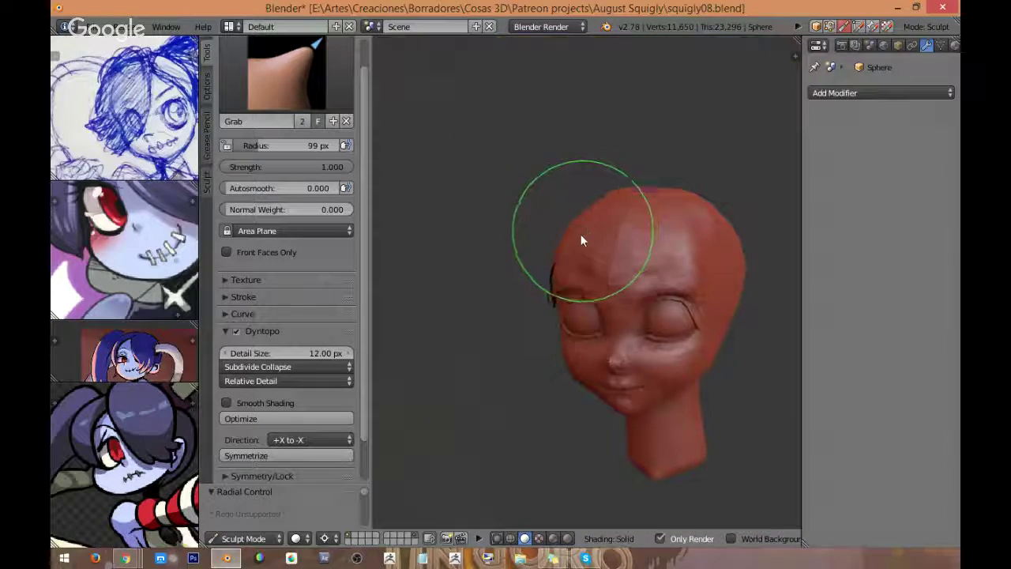
scroll(582, 198, "up", 2)
scroll(558, 182, "up", 2)
middle_click_drag(558, 186, 503, 237)
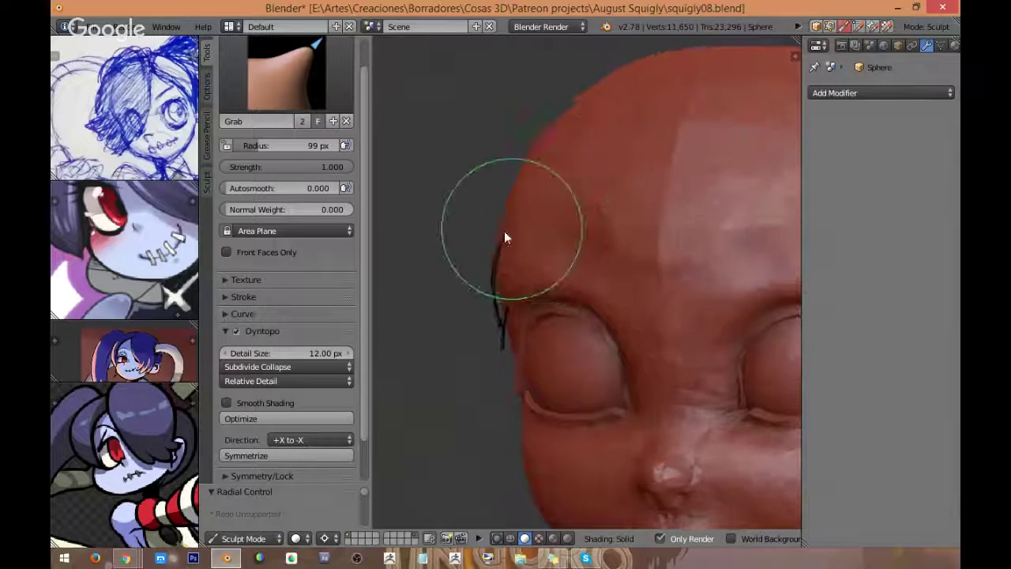
left_click_drag(519, 178, 515, 175)
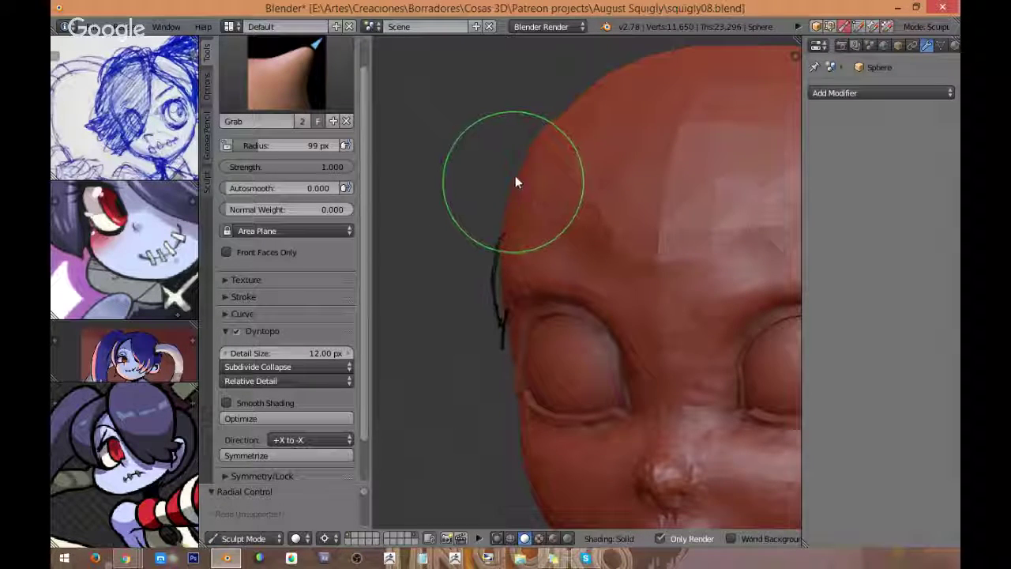
left_click_drag(569, 112, 565, 107)
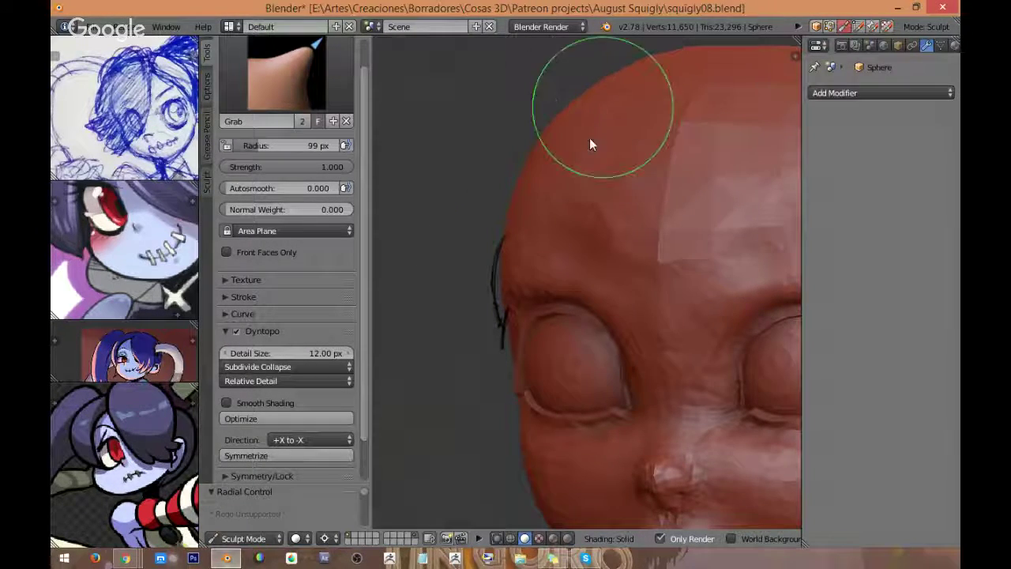
Step: Reshape the temple beside the outer eye corner with the Grab brush and check the whole face
mouse_move(589, 139)
middle_mouse_down()
mouse_move(541, 198)
mouse_move(535, 183)
mouse_move(596, 158)
mouse_move(698, 164)
mouse_move(601, 202)
mouse_move(520, 378)
mouse_move(446, 332)
mouse_move(496, 345)
mouse_move(527, 333)
middle_mouse_up()
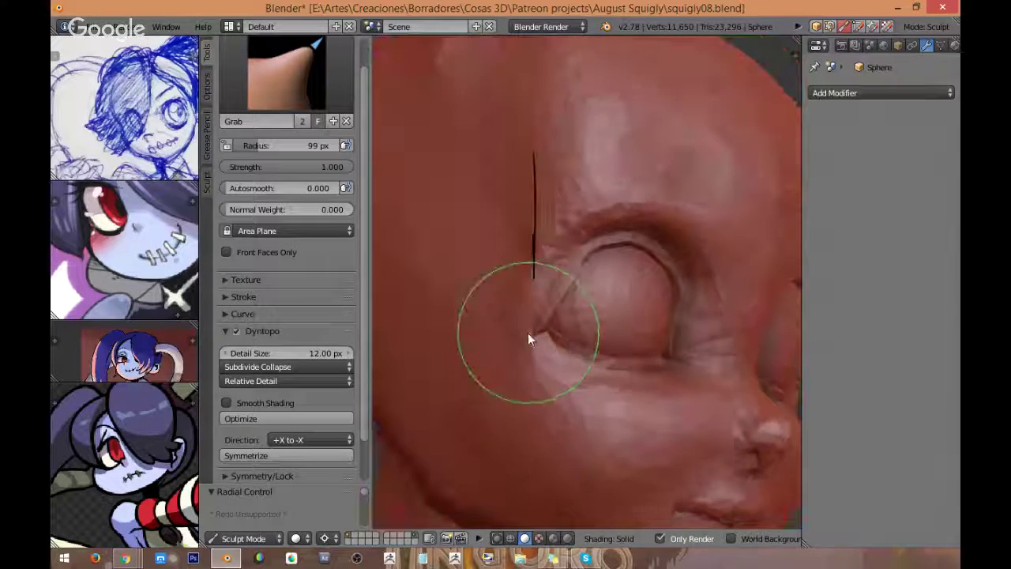
scroll(528, 334, "up", 2)
mouse_move(541, 295)
middle_mouse_down("shift")
mouse_move(601, 250)
mouse_move(506, 317)
middle_mouse_up("shift")
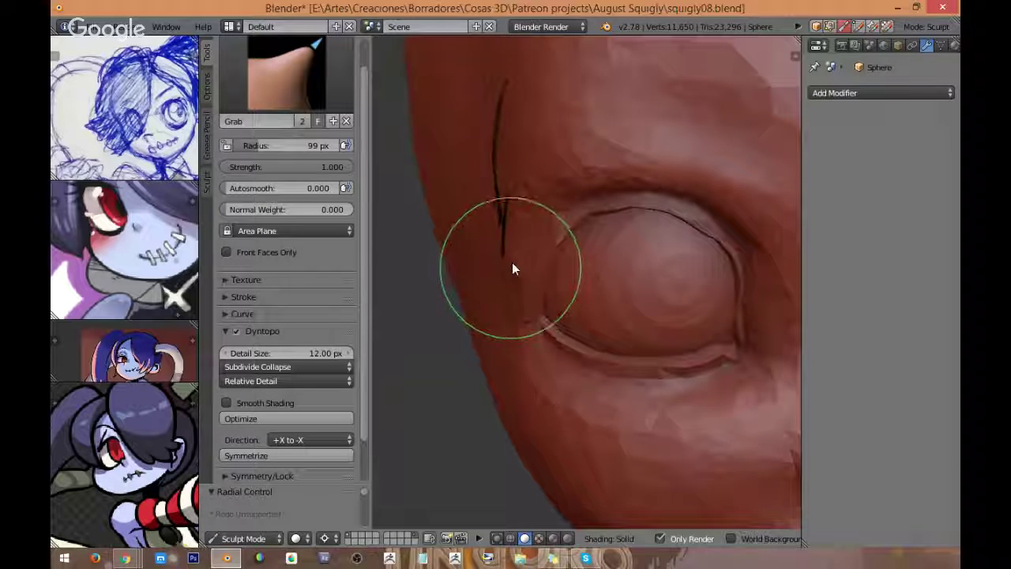
middle_click_drag(517, 239, 505, 300)
left_click_drag(508, 285, 542, 256)
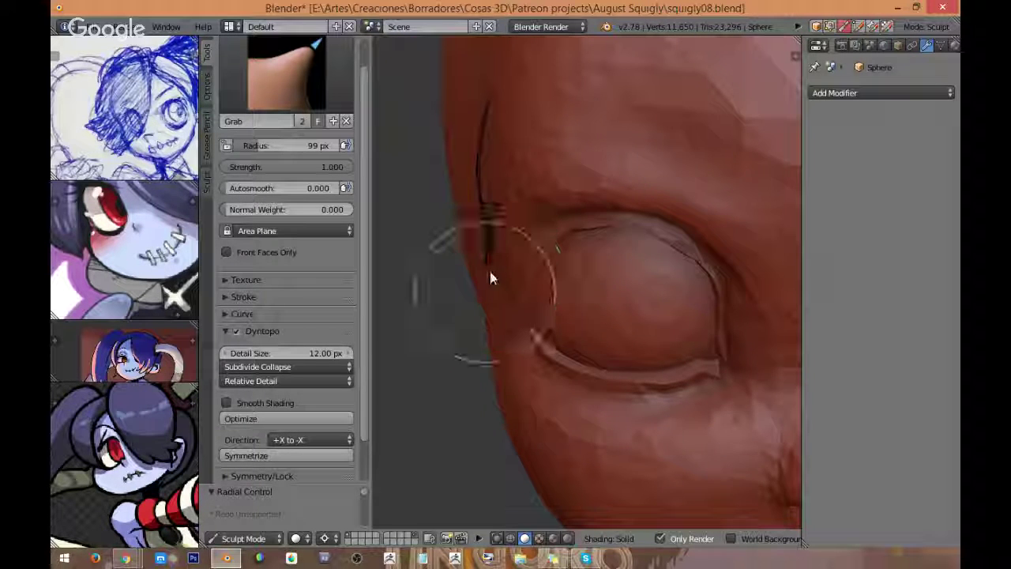
mouse_move(490, 276)
middle_mouse_down()
mouse_move(532, 284)
mouse_move(592, 118)
middle_mouse_up()
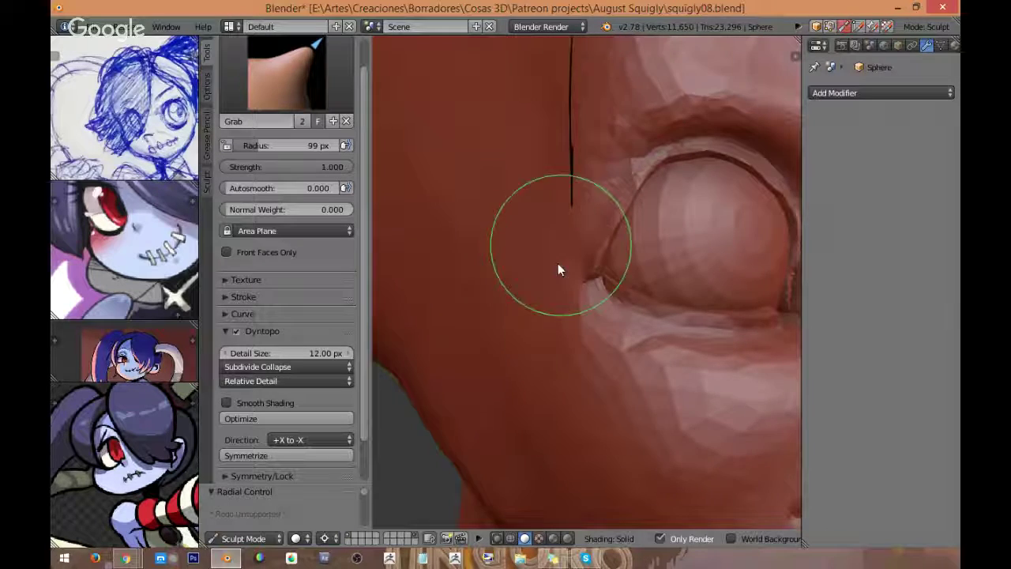
mouse_move(566, 295)
middle_mouse_down()
mouse_move(549, 288)
mouse_move(540, 299)
mouse_move(532, 341)
mouse_move(533, 323)
mouse_move(646, 323)
mouse_move(585, 311)
middle_mouse_up()
scroll(532, 322, "down", 4)
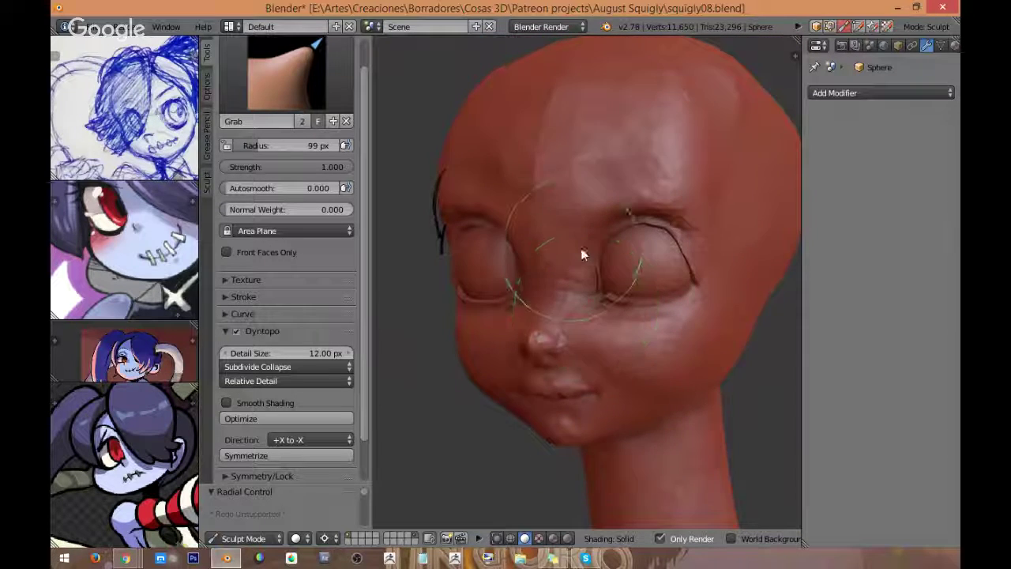
Step: Enlarge the Grab brush radius to 196 px and pull the upper forehead and crown upward from a three-quarter view
middle_click_drag(582, 255, 613, 252)
key("f")
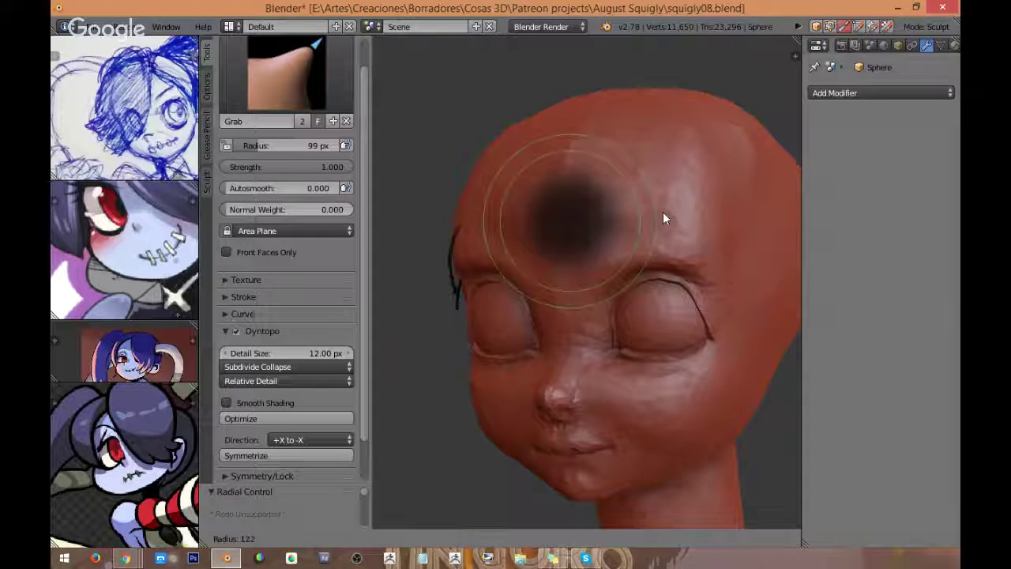
left_click(707, 193)
left_click_drag(533, 118, 555, 93)
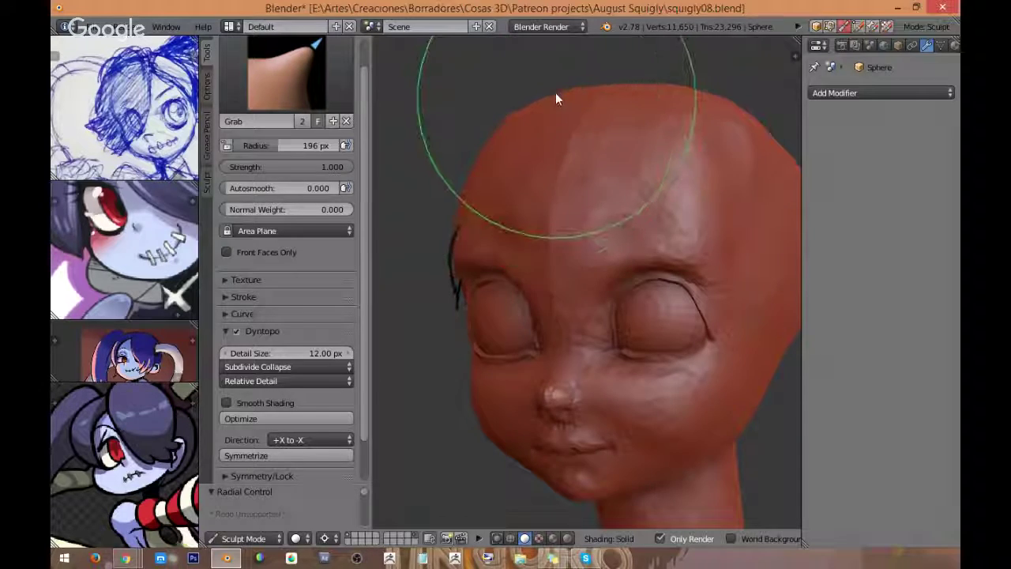
left_click_drag(487, 133, 483, 122)
mouse_move(613, 89)
left_mouse_down()
mouse_move(609, 66)
mouse_move(580, 63)
left_mouse_up()
mouse_move(628, 113)
middle_mouse_down()
mouse_move(649, 163)
mouse_move(639, 158)
mouse_move(653, 103)
mouse_move(679, 106)
middle_mouse_up()
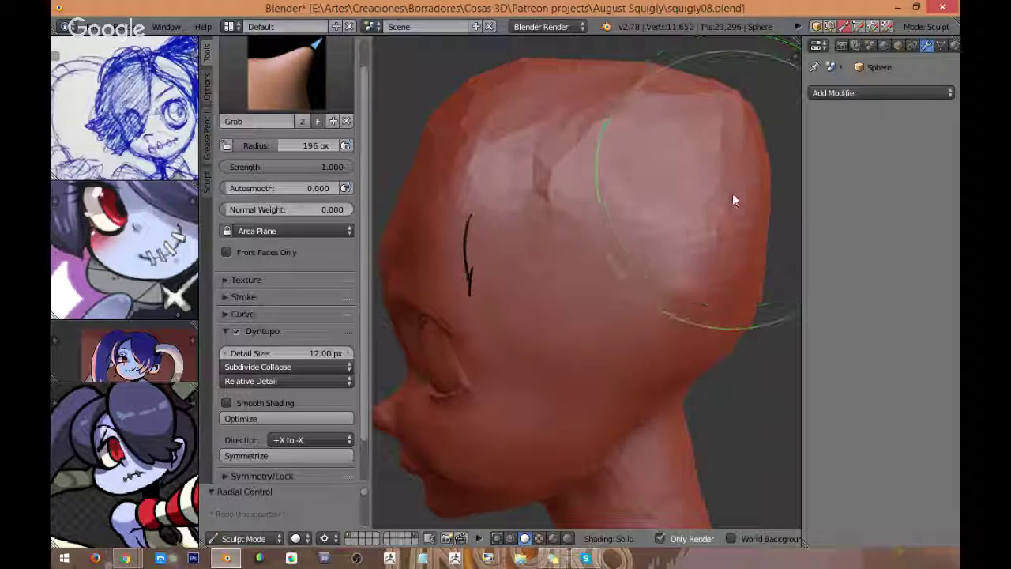
mouse_move(726, 206)
middle_mouse_down()
mouse_move(692, 217)
mouse_move(717, 150)
middle_mouse_up()
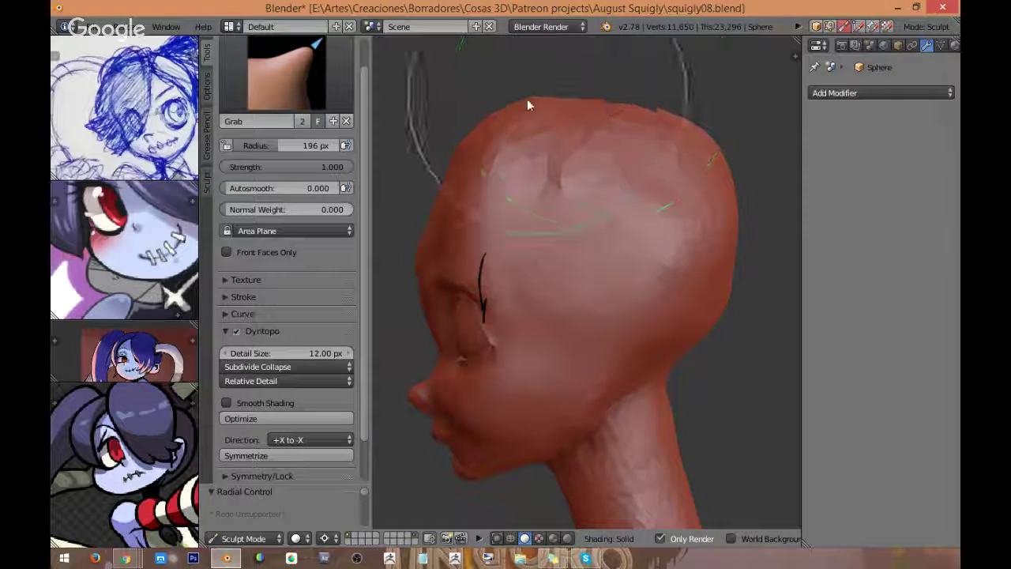
Step: Push the forehead's profile forward in side view using the Grab brush at 157 px, and reduce the radius to 145 px
middle_click_drag(438, 183, 548, 183)
key("f")
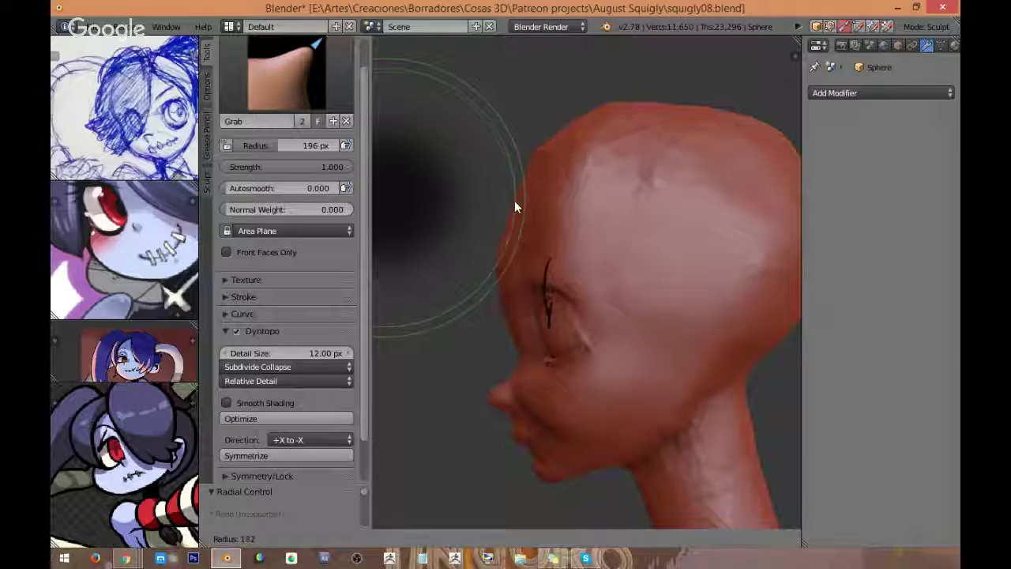
left_click(502, 200)
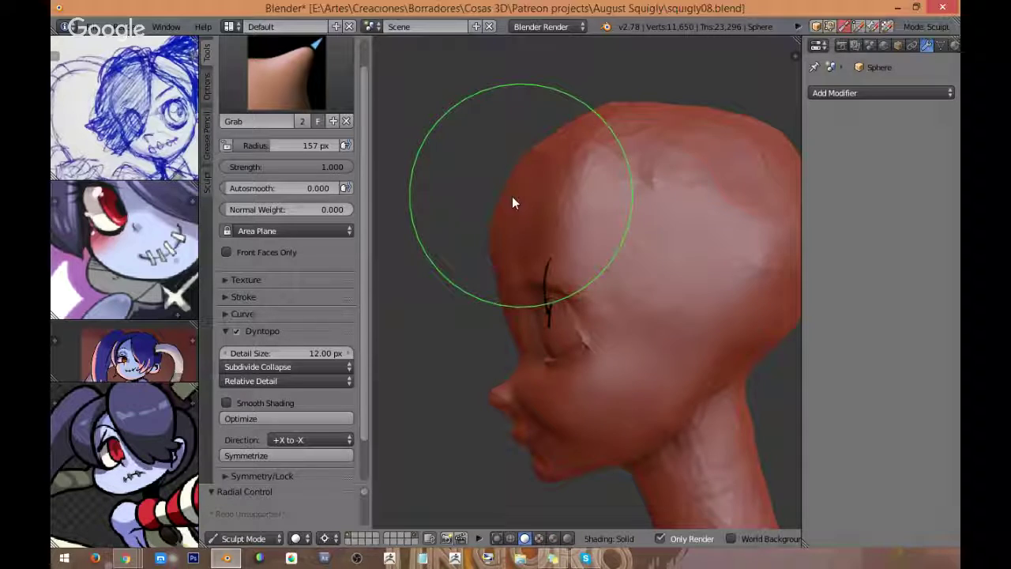
middle_click_drag(481, 239, 482, 231, "ctrl")
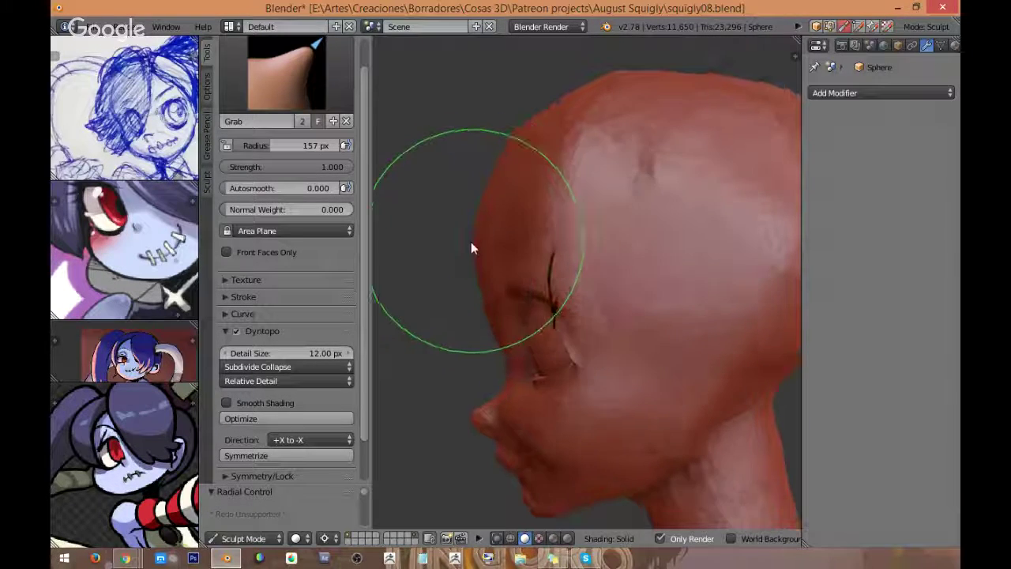
key("f")
left_click(456, 250)
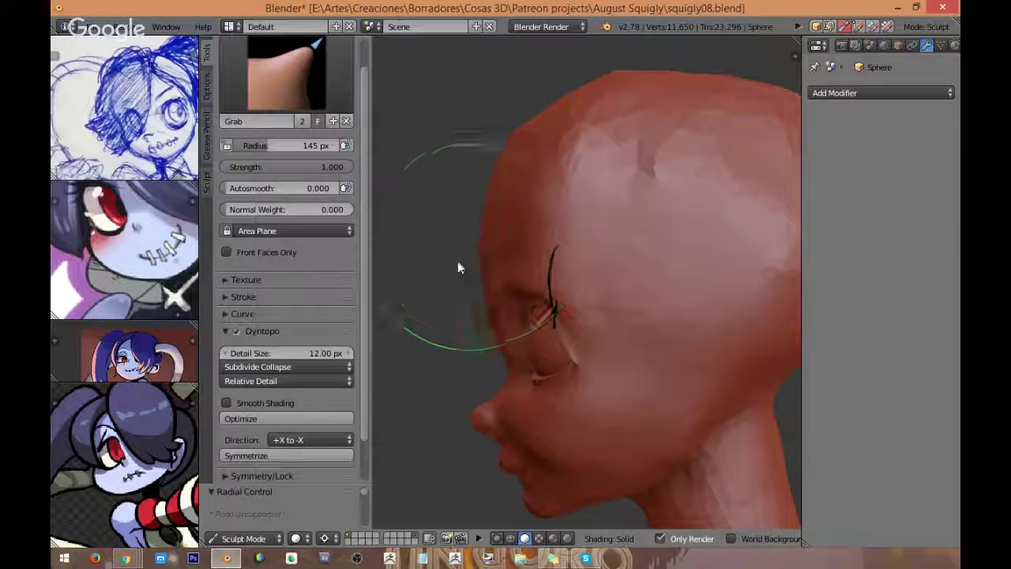
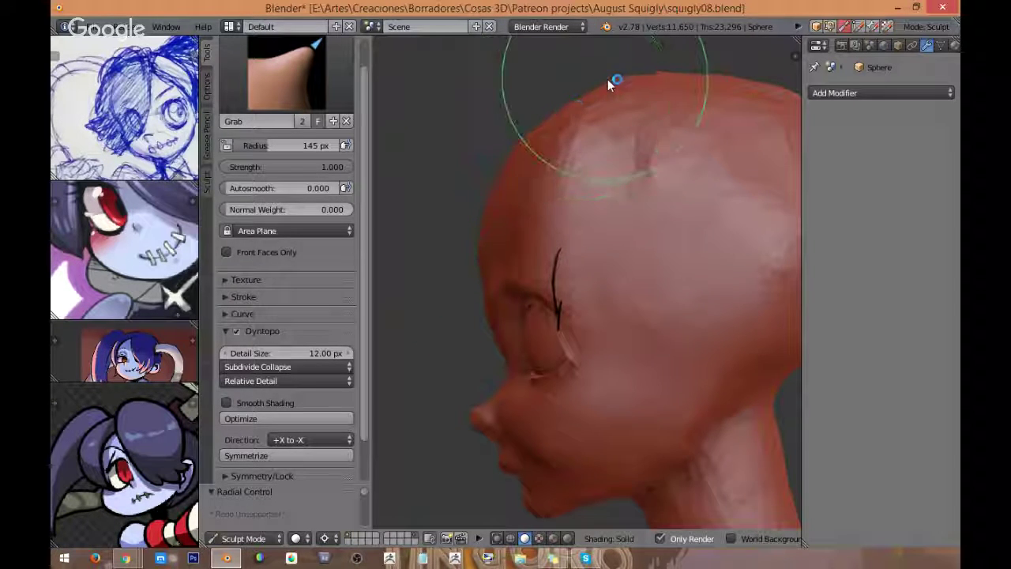
Step: Even out the skull's profile curve from the upper forehead over the crown with the 145 px Grab brush
mouse_move(607, 80)
left_mouse_down()
mouse_move(596, 107)
mouse_move(630, 109)
left_mouse_up()
middle_click_drag(631, 113, 572, 124, "shift")
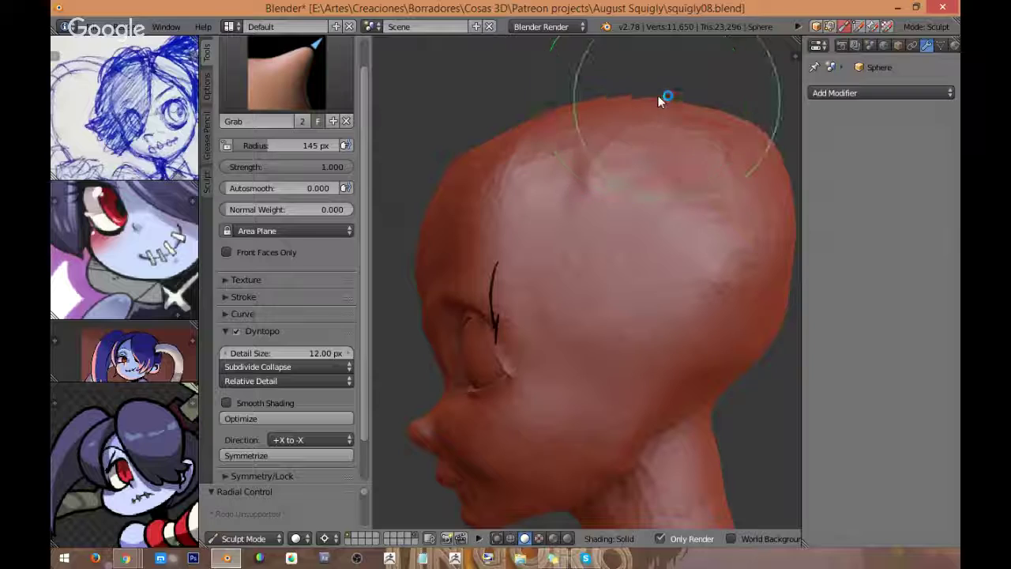
left_click_drag(758, 139, 751, 170)
middle_click_drag(509, 187, 568, 176, "shift")
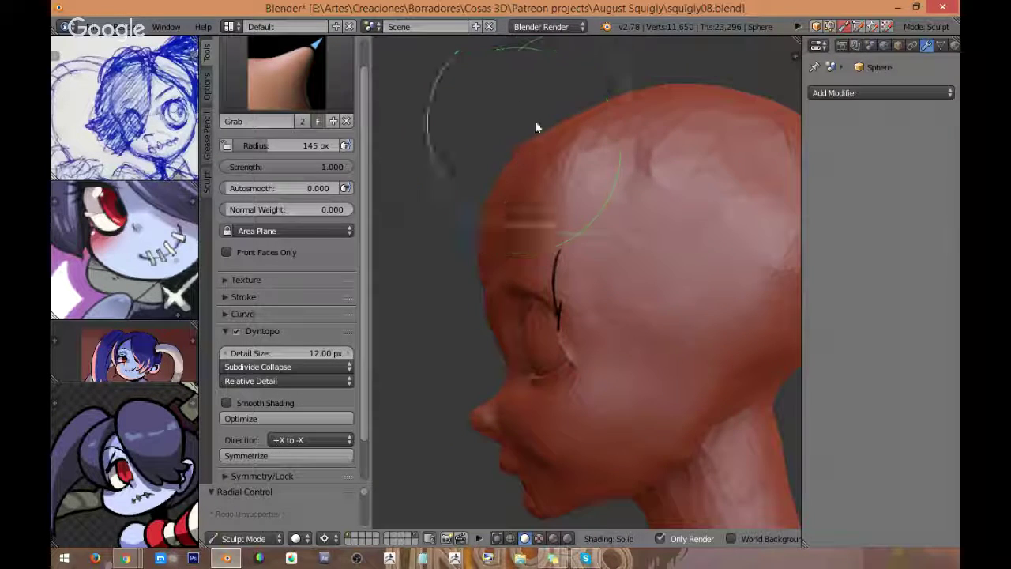
mouse_move(565, 114)
middle_mouse_down()
mouse_move(569, 132)
mouse_move(561, 118)
middle_mouse_up()
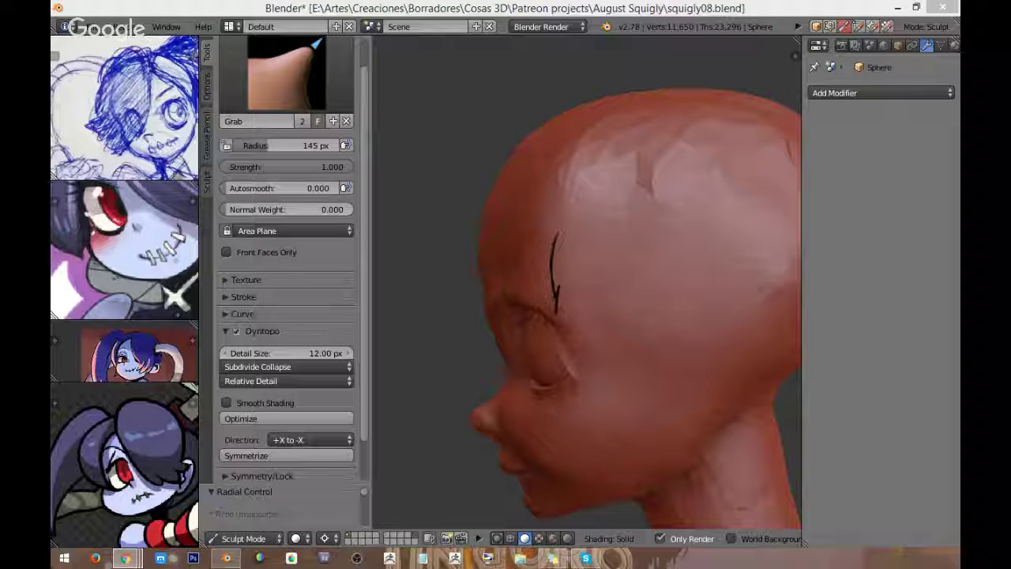
Step: Round the top outline of the head from a low front view with the Grab brush
mouse_move(495, 223)
middle_mouse_down()
mouse_move(539, 214)
mouse_move(487, 165)
mouse_move(584, 142)
mouse_move(670, 142)
mouse_move(685, 152)
mouse_move(702, 119)
middle_mouse_up()
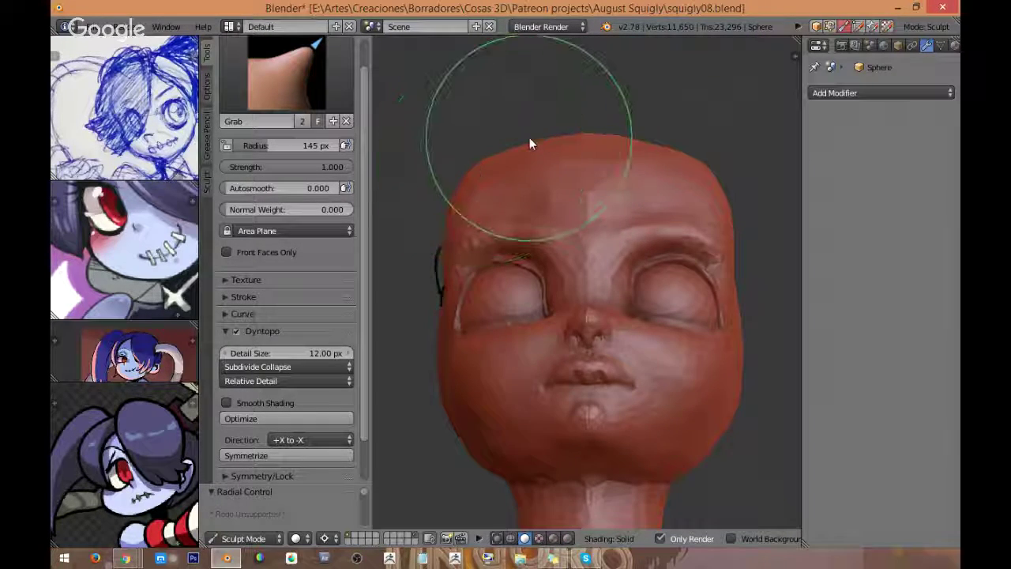
left_click_drag(526, 148, 572, 126)
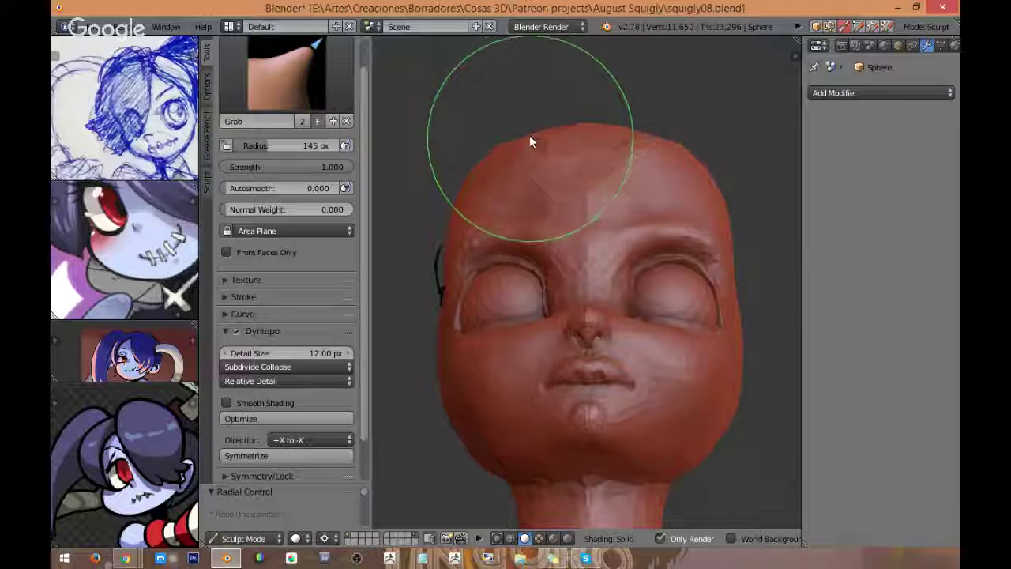
left_click_drag(580, 124, 576, 161)
middle_click_drag(576, 162, 574, 181)
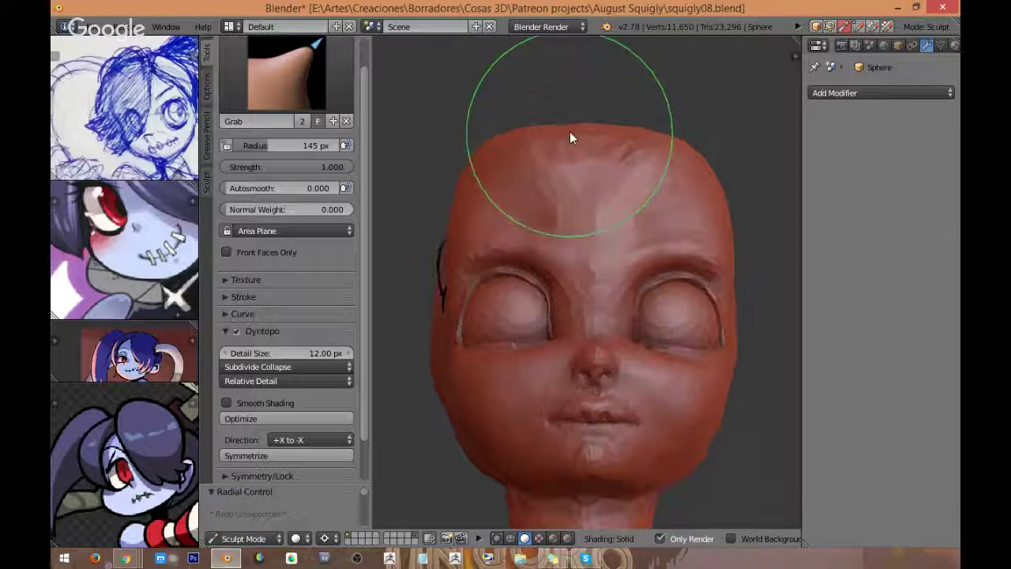
mouse_move(573, 130)
middle_mouse_down()
mouse_move(565, 154)
mouse_move(605, 100)
mouse_move(578, 63)
mouse_move(604, 56)
mouse_move(610, 68)
mouse_move(531, 141)
middle_mouse_up()
middle_click_drag(503, 194, 505, 175)
Step: Switch to the Clay Strips brush with an 84 px radius and work over the middle of the forehead
left_click(308, 86)
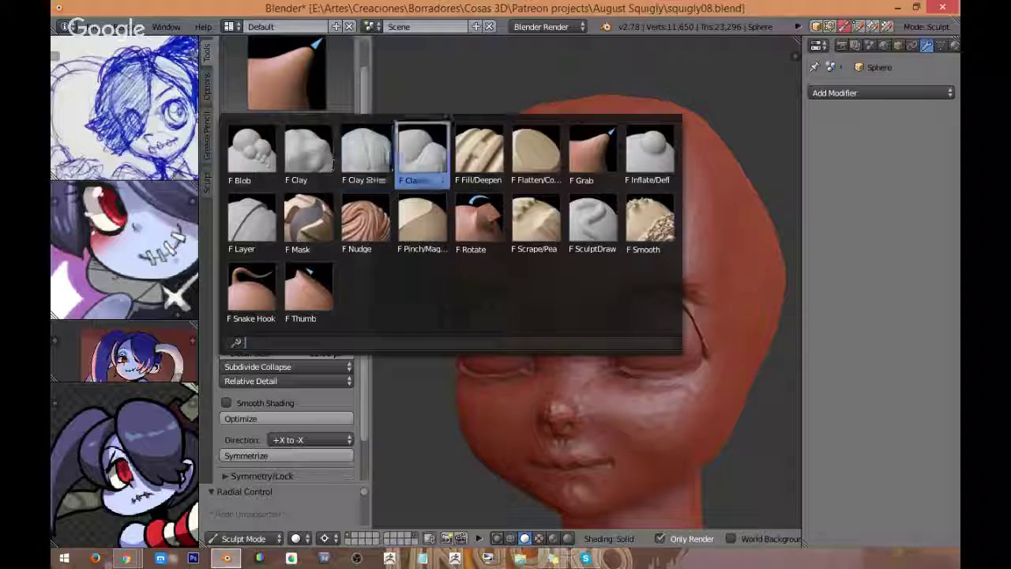
left_click(363, 162)
scroll(601, 178, "up", 1)
key("f")
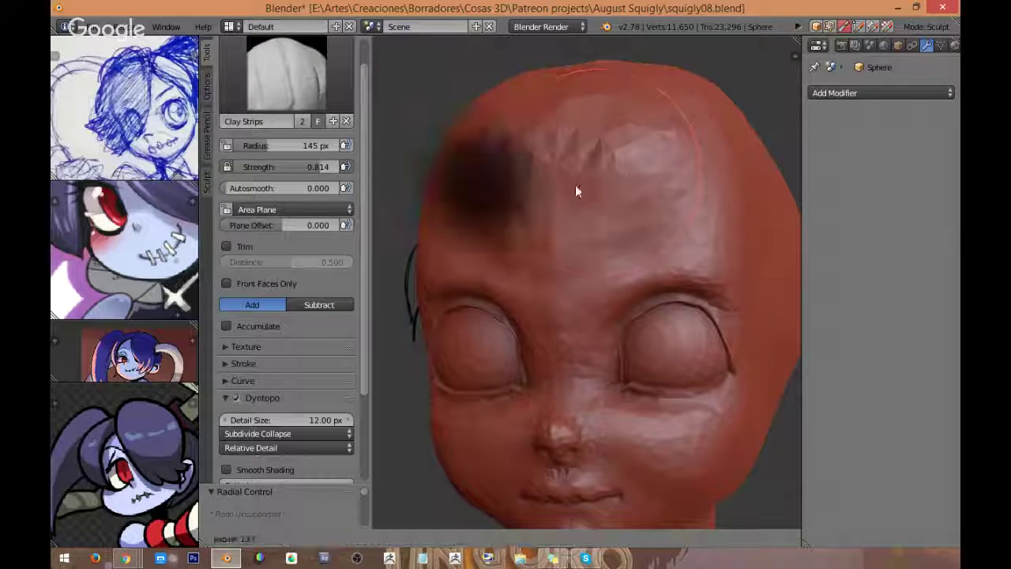
left_click(547, 188)
mouse_move(530, 174)
left_mouse_down()
mouse_move(618, 169)
mouse_move(534, 205)
left_mouse_up()
middle_click_drag(534, 205, 562, 216)
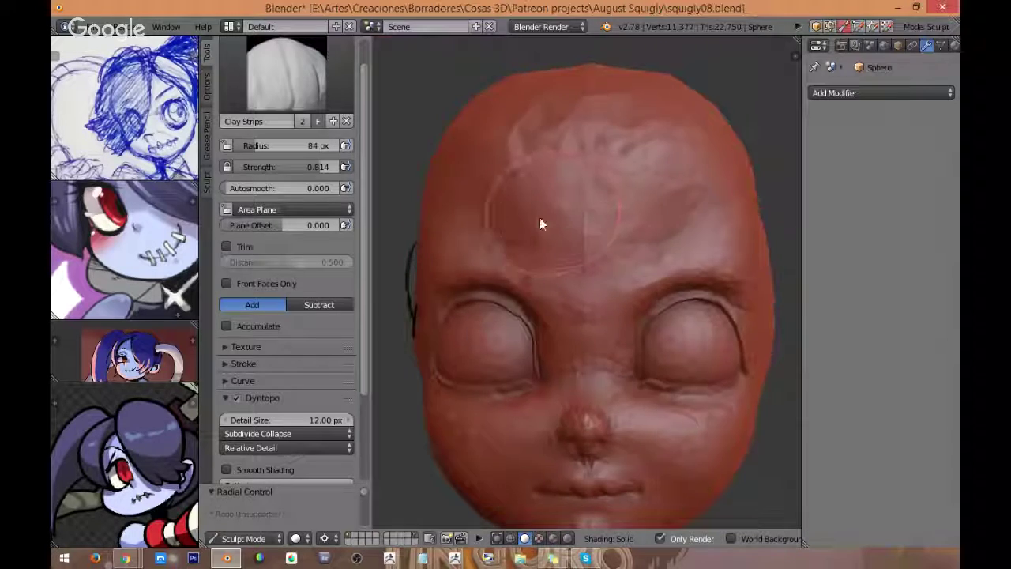
scroll(539, 218, "up", 2)
left_click_drag(565, 190, 529, 201)
Step: Work the side of the forehead above the outer brow and the area between the brows with Clay Strips
middle_click_drag(529, 202, 582, 206)
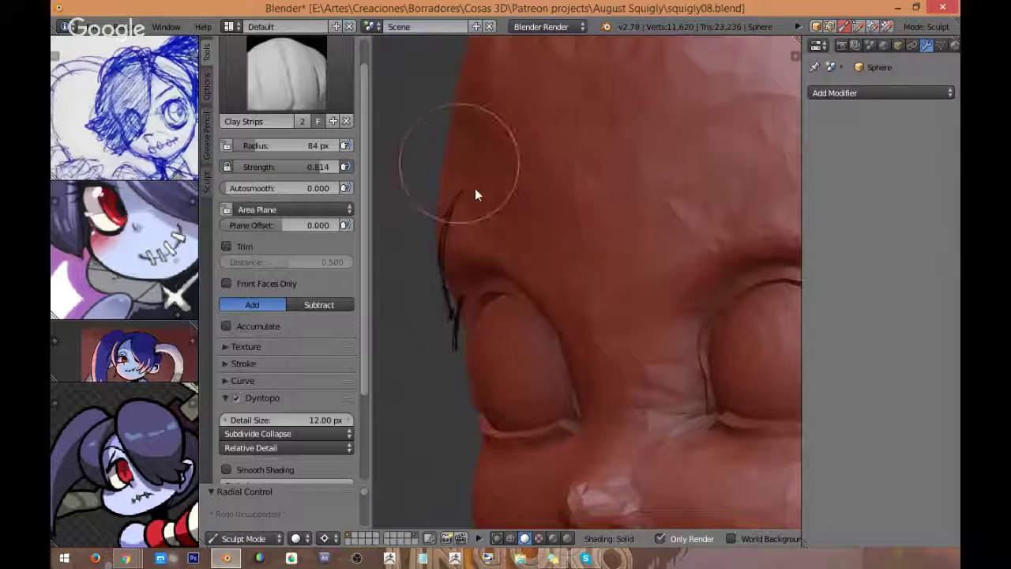
left_click_drag(477, 189, 463, 132)
middle_click_drag(462, 132, 511, 86)
mouse_move(570, 139)
middle_mouse_down()
mouse_move(591, 135)
mouse_move(598, 194)
middle_mouse_up()
left_click_drag(599, 195, 613, 222)
middle_click_drag(616, 200, 614, 164, "ctrl")
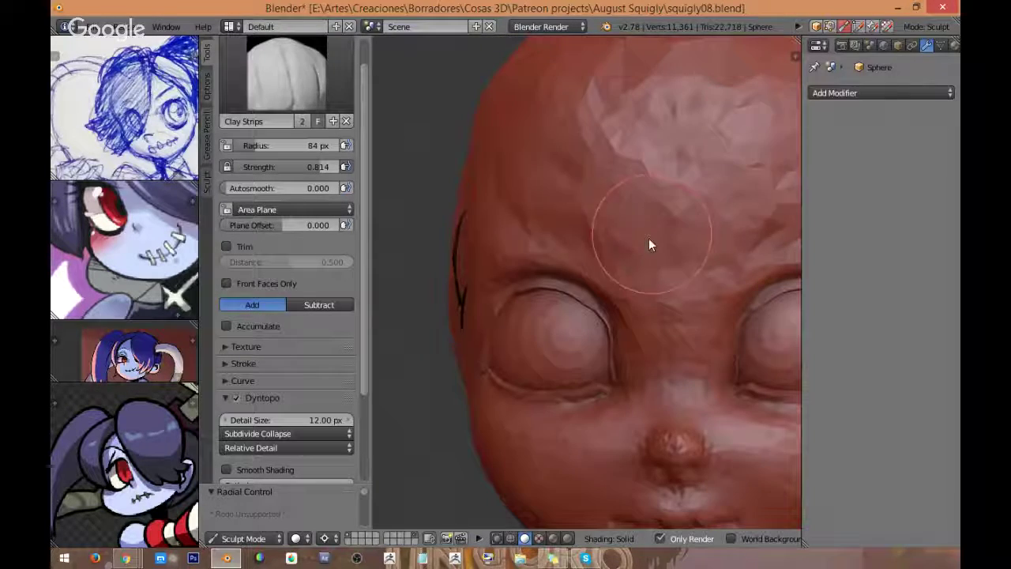
Step: Even out the upper forehead surface with the 84 px Clay Strips brush and check the head from several sides
middle_click_drag(542, 198, 574, 195)
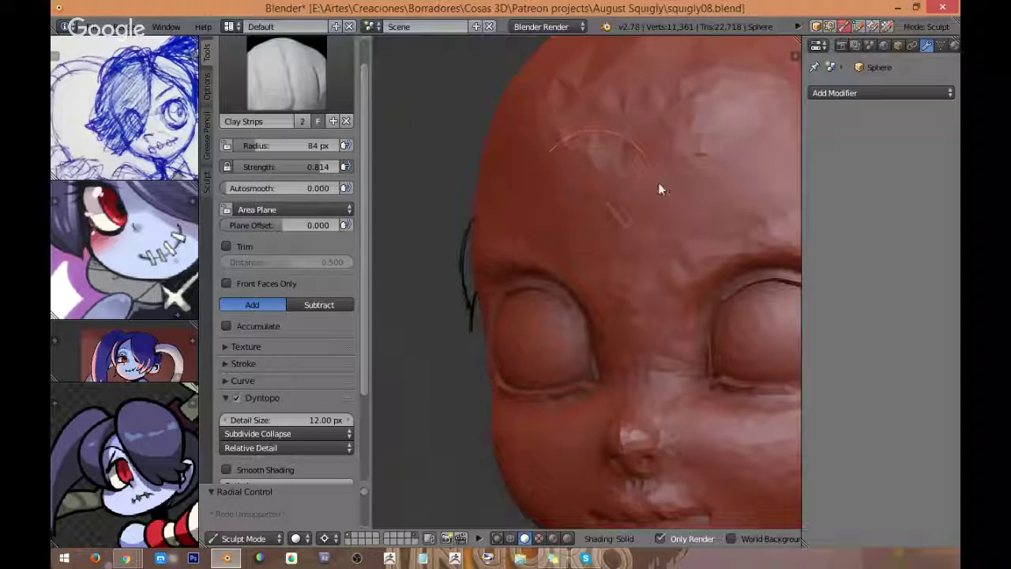
middle_click_drag(661, 188, 606, 215)
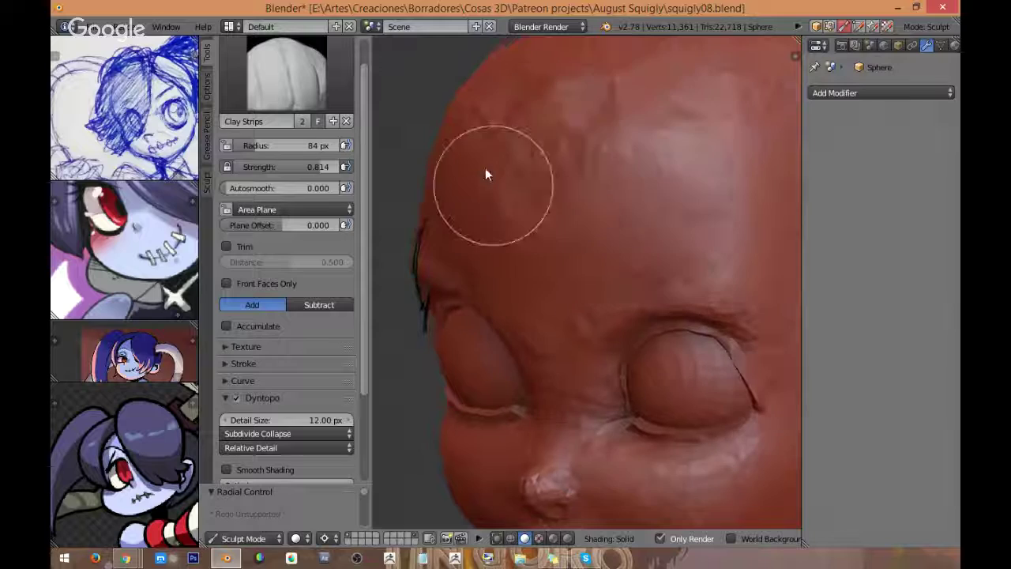
mouse_move(485, 108)
middle_mouse_down()
mouse_move(610, 151)
mouse_move(606, 135)
middle_mouse_up()
mouse_move(607, 131)
left_mouse_down()
mouse_move(672, 148)
mouse_move(646, 102)
mouse_move(561, 102)
mouse_move(574, 102)
left_mouse_up()
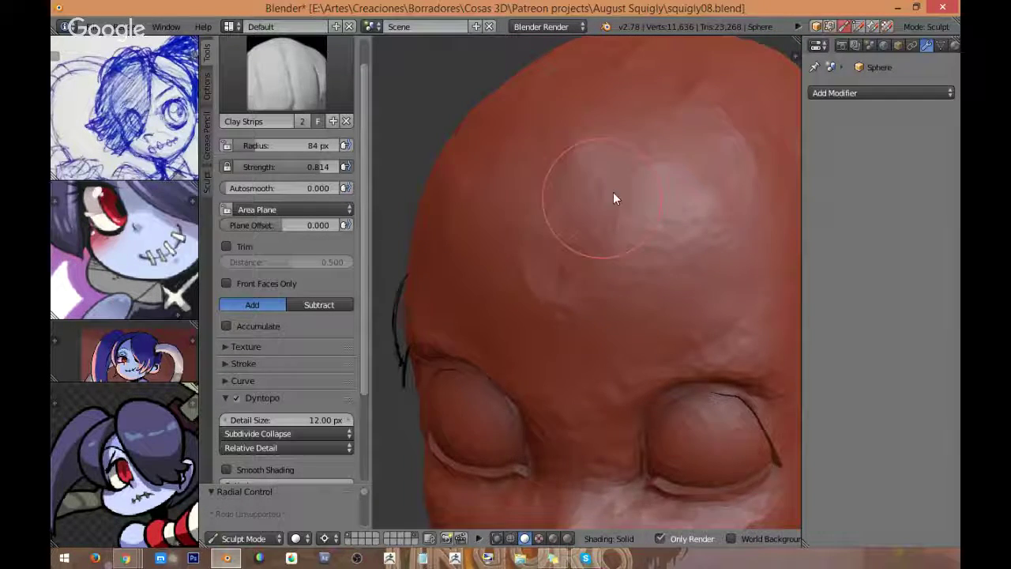
middle_click_drag(613, 197, 605, 203)
scroll(610, 190, "down", 3)
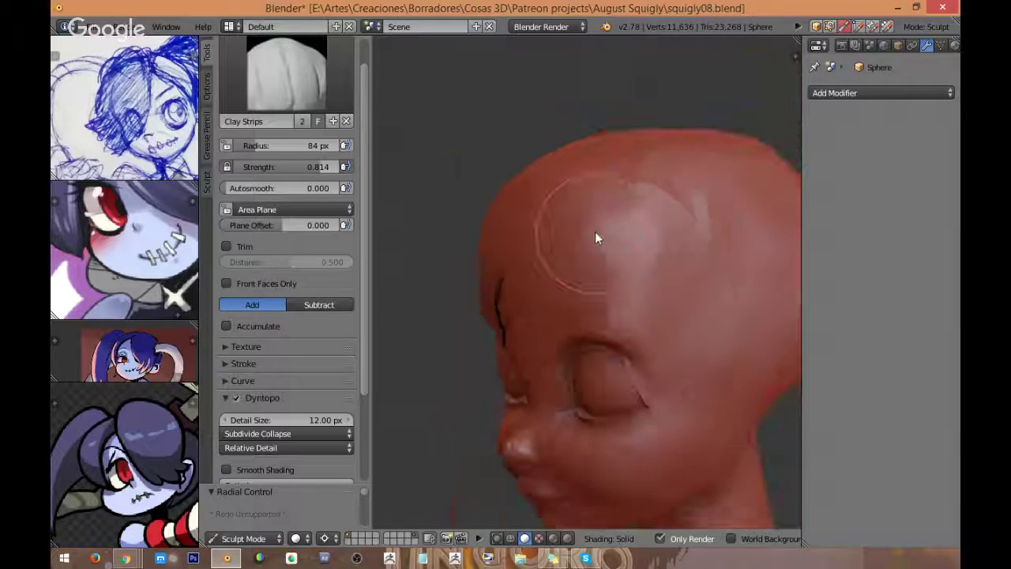
mouse_move(596, 234)
middle_mouse_down()
mouse_move(497, 262)
mouse_move(497, 242)
mouse_move(547, 169)
mouse_move(539, 196)
middle_mouse_up()
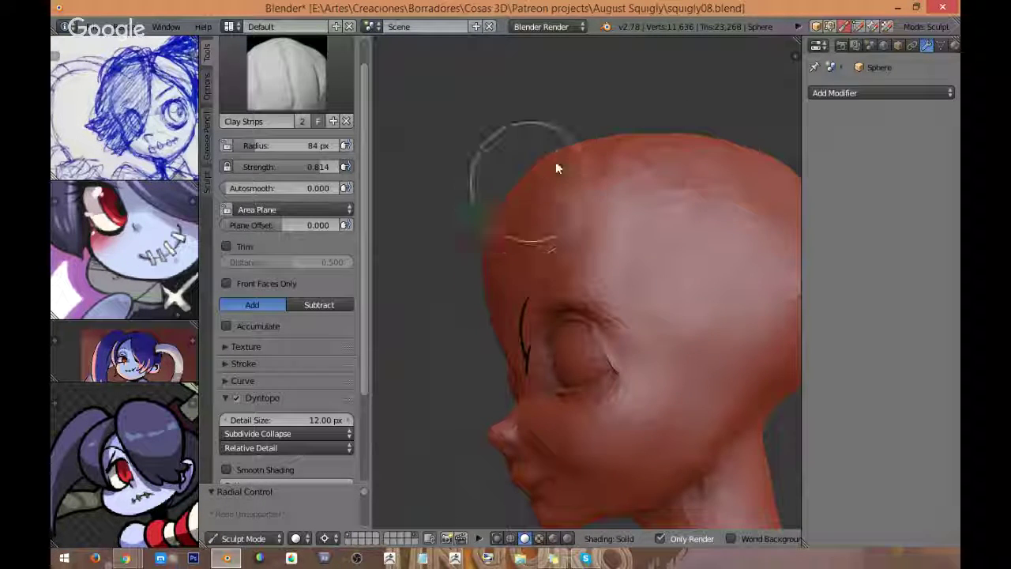
mouse_move(593, 160)
middle_mouse_down()
mouse_move(567, 169)
mouse_move(593, 214)
mouse_move(503, 248)
middle_mouse_up()
mouse_move(594, 225)
middle_mouse_down()
mouse_move(611, 239)
mouse_move(584, 223)
mouse_move(609, 221)
mouse_move(620, 202)
middle_mouse_up()
Step: Set the Clay Strips radius to 48 px and build up the brow ridge above the eye toward the temple
scroll(619, 203, "up", 5)
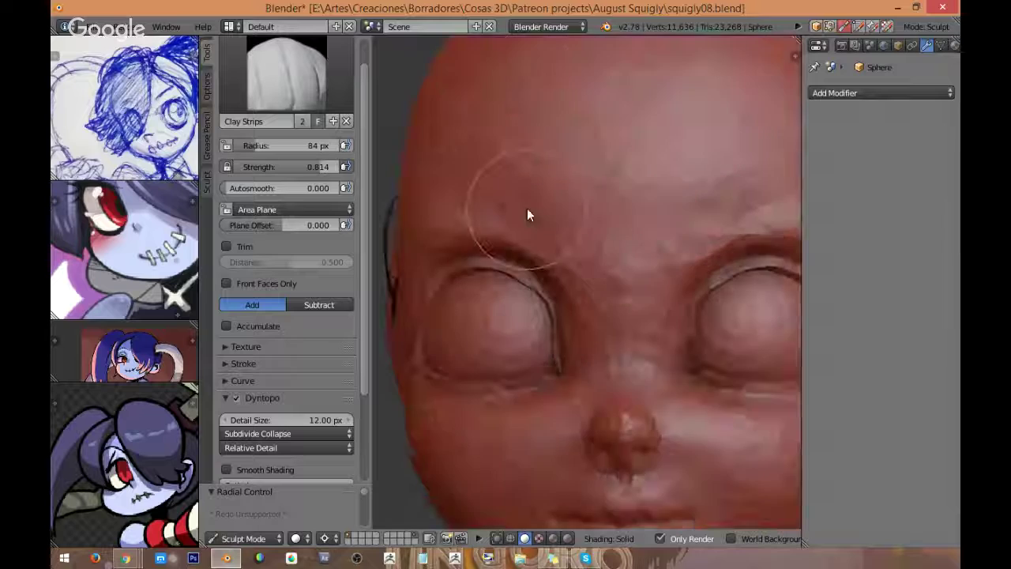
middle_click_drag(527, 214, 569, 261)
key("f")
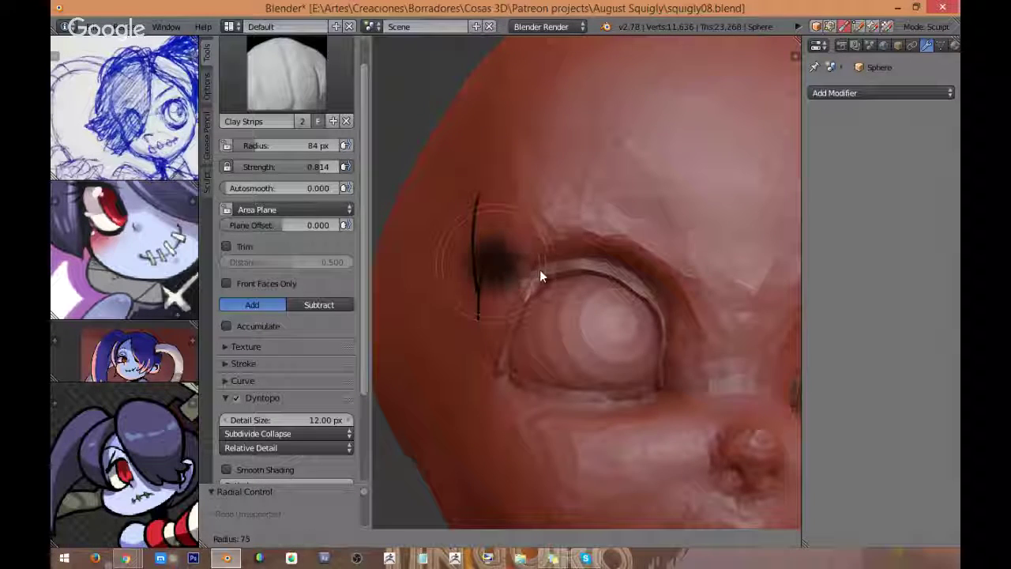
left_click(535, 269)
left_click_drag(555, 227, 621, 212)
left_click_drag(525, 225, 595, 185)
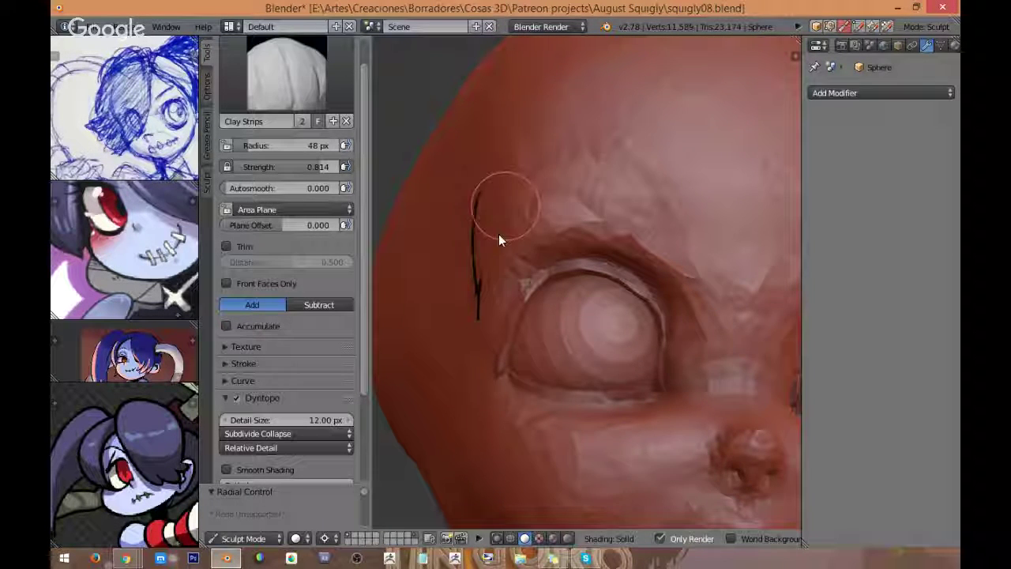
mouse_move(492, 225)
left_mouse_down()
mouse_move(530, 198)
mouse_move(580, 192)
mouse_move(651, 203)
left_mouse_up()
scroll(651, 203, "down", 2)
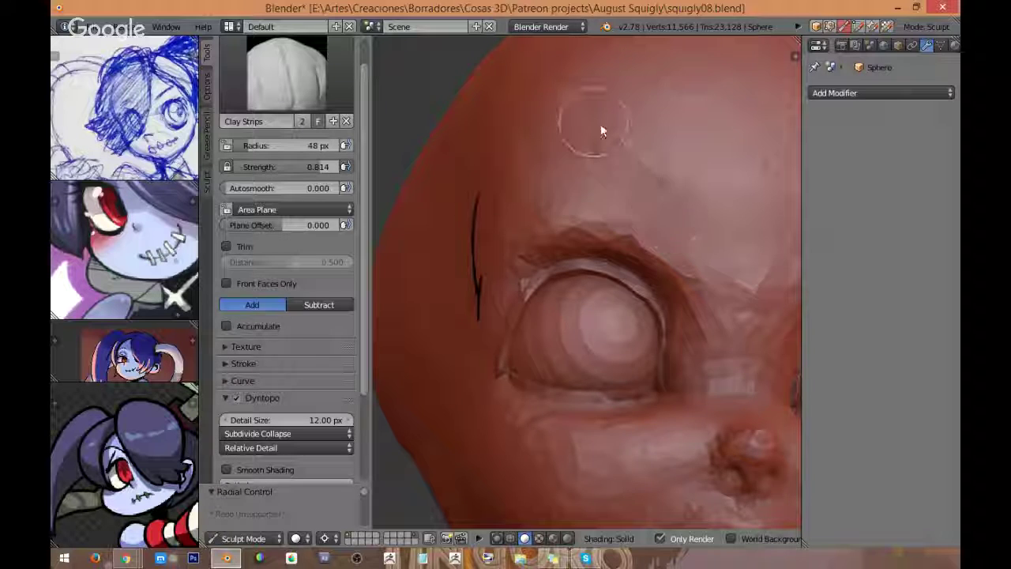
scroll(674, 232, "down", 2)
Step: Smooth the side, top and back of the skull while working around the head
middle_click_drag(675, 235, 602, 218)
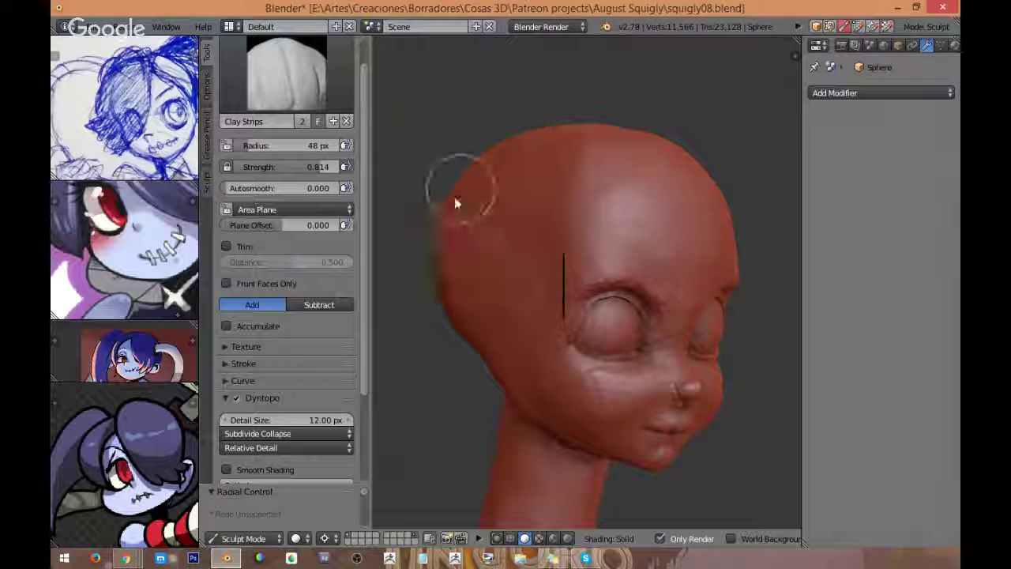
middle_click_drag(453, 203, 499, 236)
mouse_move(498, 235)
left_mouse_down("shift")
mouse_move(482, 277)
mouse_move(512, 275)
mouse_move(451, 203)
mouse_move(457, 174)
mouse_move(454, 238)
mouse_move(524, 142)
mouse_move(492, 175)
left_mouse_up("shift")
mouse_move(512, 156)
middle_mouse_down()
mouse_move(532, 163)
mouse_move(539, 107)
mouse_move(549, 172)
middle_mouse_up()
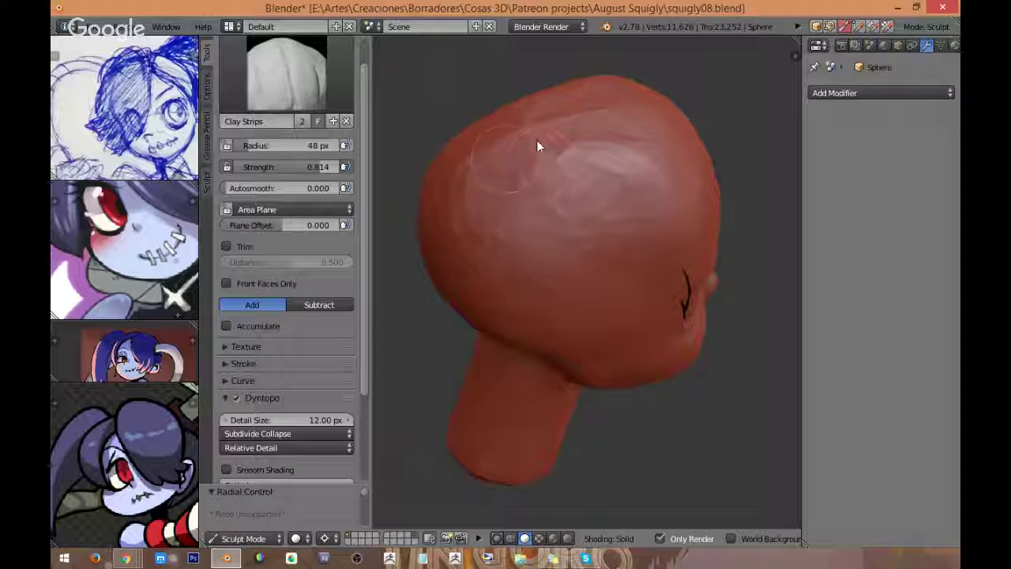
mouse_move(537, 144)
left_mouse_down("shift")
mouse_move(605, 135)
mouse_move(537, 140)
left_mouse_up("shift")
mouse_move(536, 140)
middle_mouse_down()
mouse_move(596, 214)
mouse_move(492, 176)
mouse_move(556, 226)
middle_mouse_up()
mouse_move(556, 227)
left_mouse_down("shift")
mouse_move(510, 158)
mouse_move(560, 232)
mouse_move(526, 196)
left_mouse_up("shift")
mouse_move(526, 196)
middle_mouse_down()
mouse_move(569, 233)
mouse_move(569, 248)
mouse_move(602, 198)
mouse_move(602, 244)
mouse_move(692, 226)
mouse_move(649, 218)
mouse_move(706, 176)
mouse_move(687, 207)
middle_mouse_up()
Step: Switch back to the Grab brush and set its radius to 171 px for reshaping the head from the front
left_click(289, 89)
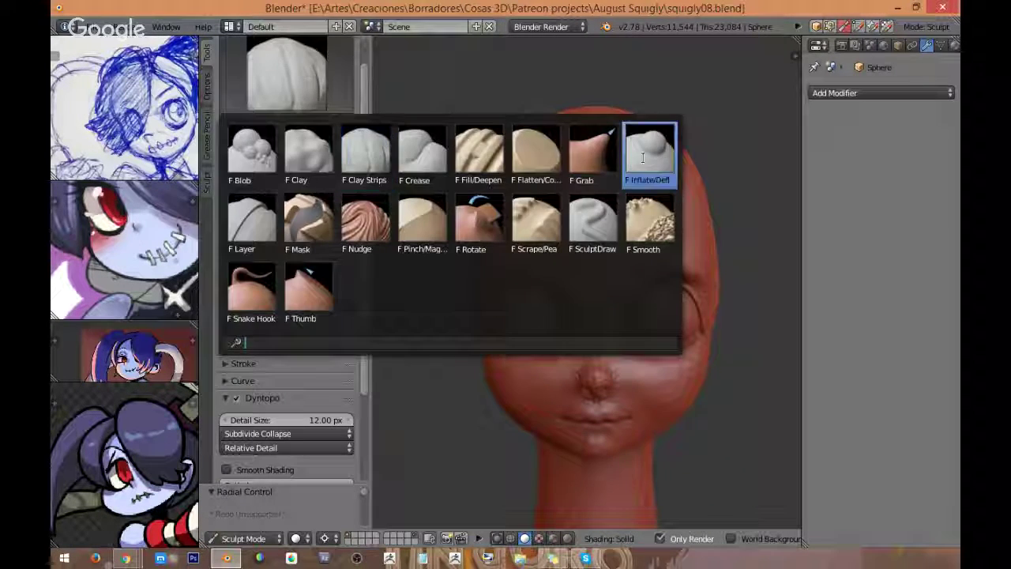
left_click(649, 153)
left_click(288, 79)
left_click(597, 153)
key("f")
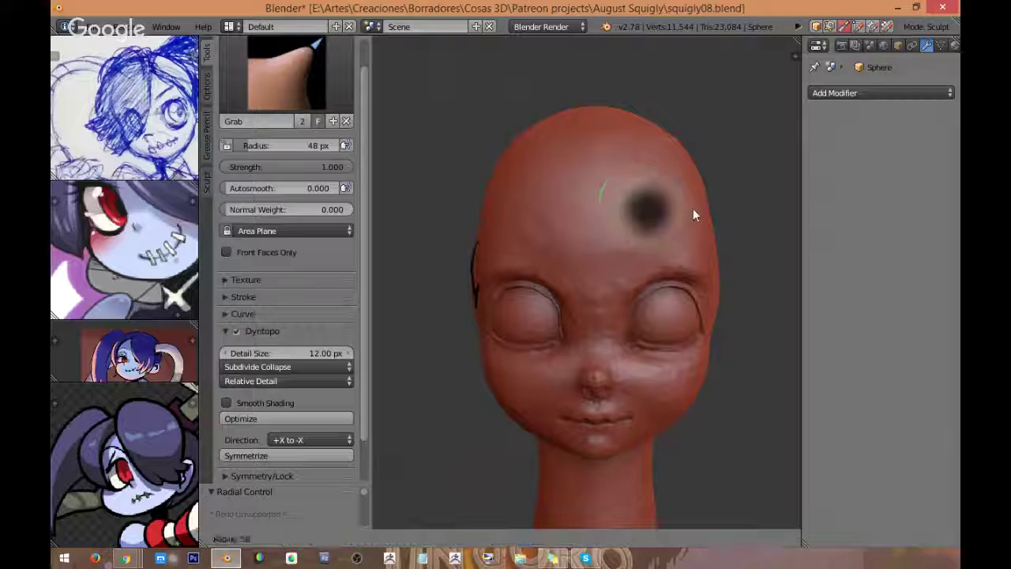
left_click(736, 209)
key("f")
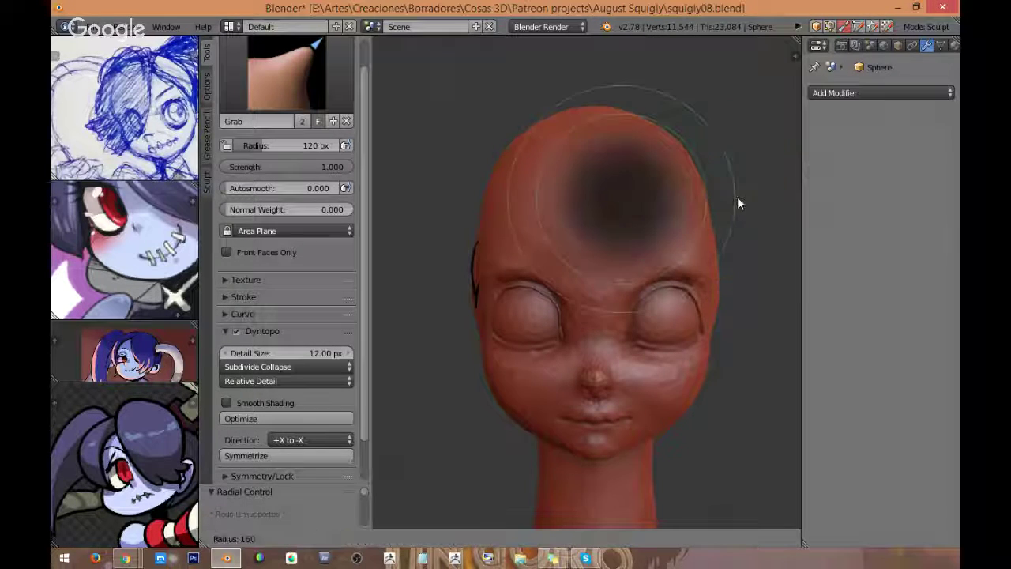
left_click(737, 196)
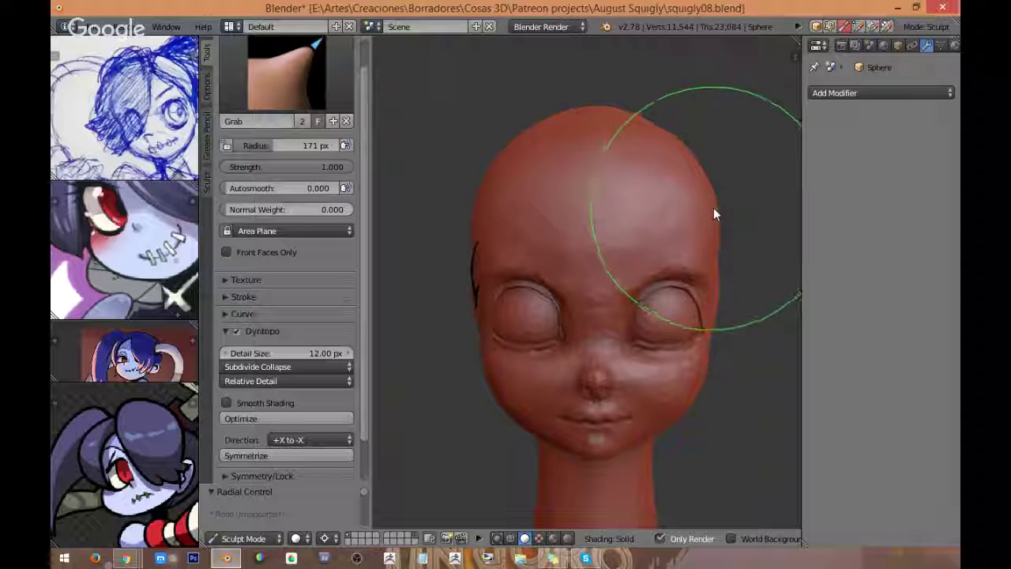
Step: Reduce the Grab brush radius to 113 px and pull the temple outline beside the eye slightly outward
key("f")
left_click(717, 255)
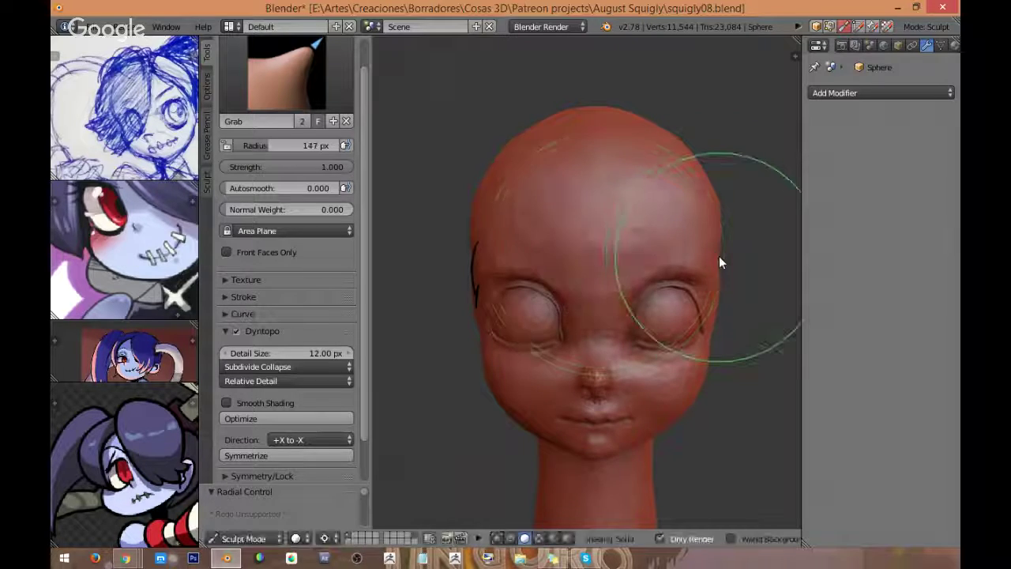
key("f")
left_click(717, 261)
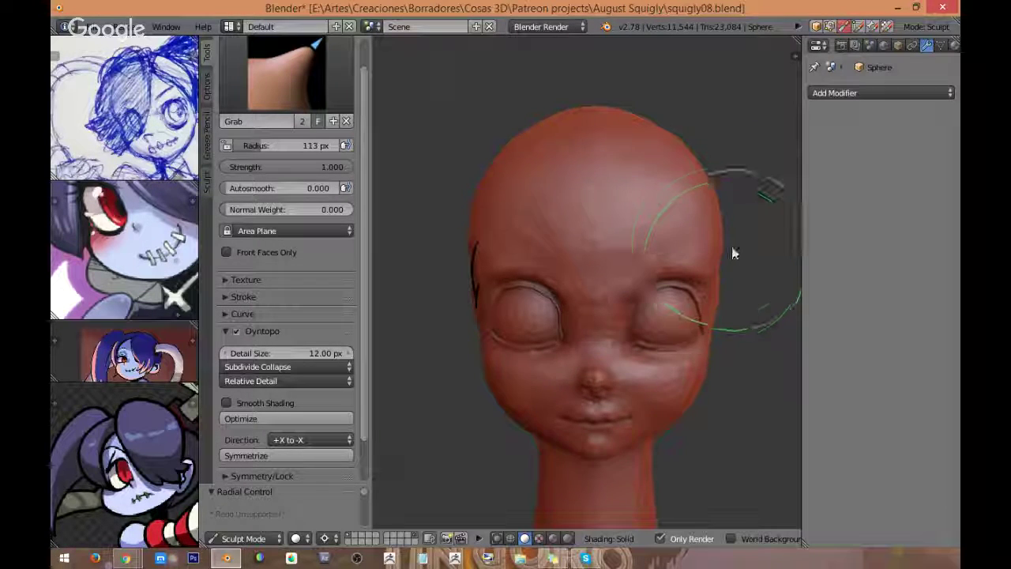
middle_click_drag(732, 246, 711, 245)
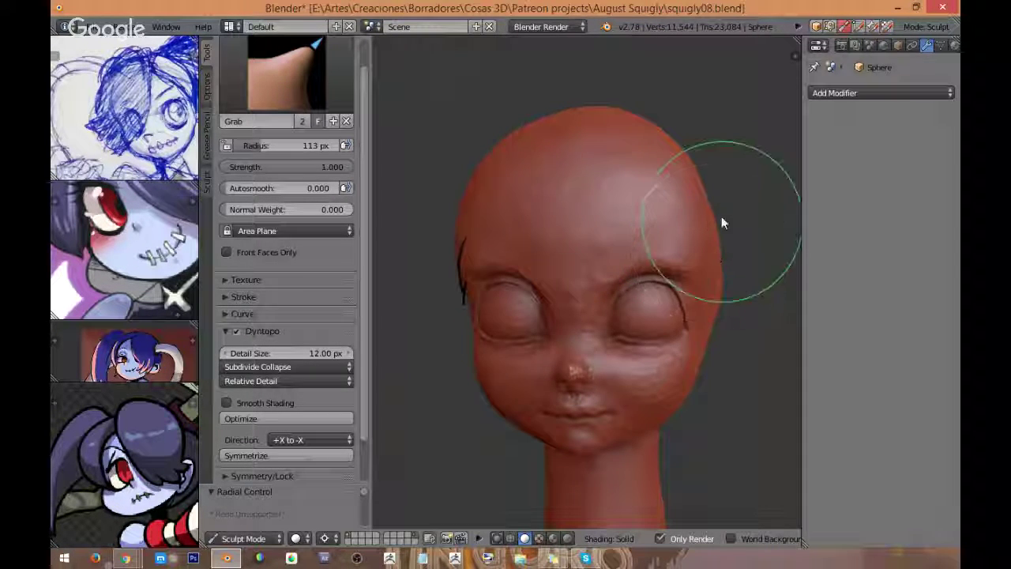
Step: Set the Grab radius to 150 px and widen the upper sides of the skull, working from front and three-quarter views
key("f")
left_click(706, 194)
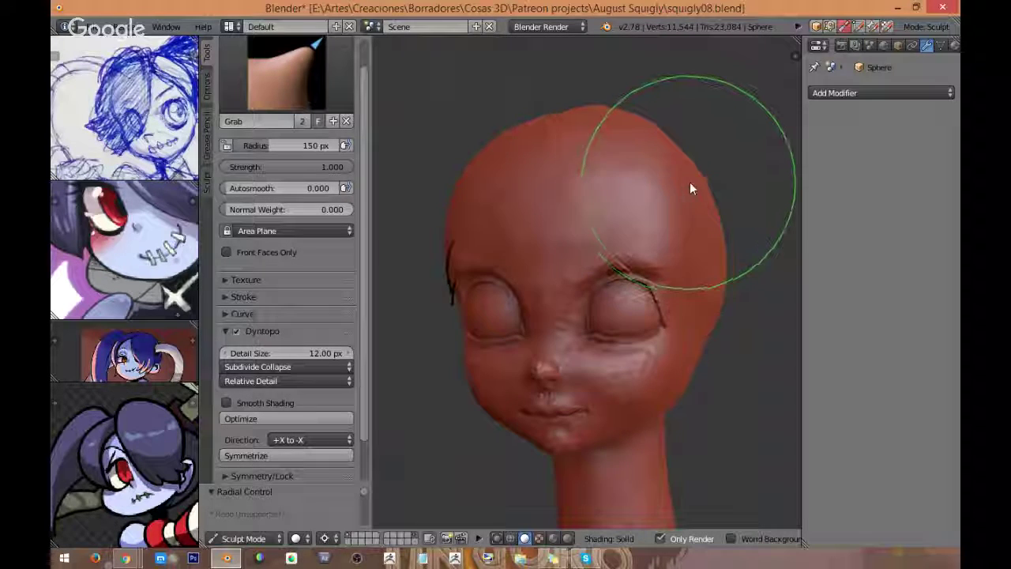
middle_click_drag(691, 155, 688, 165)
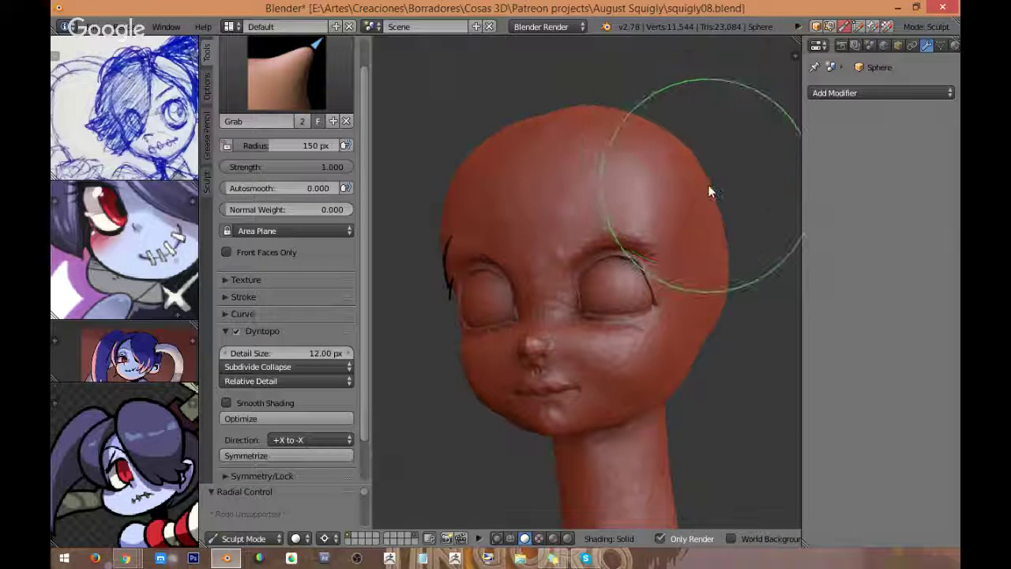
middle_click_drag(717, 226, 713, 231)
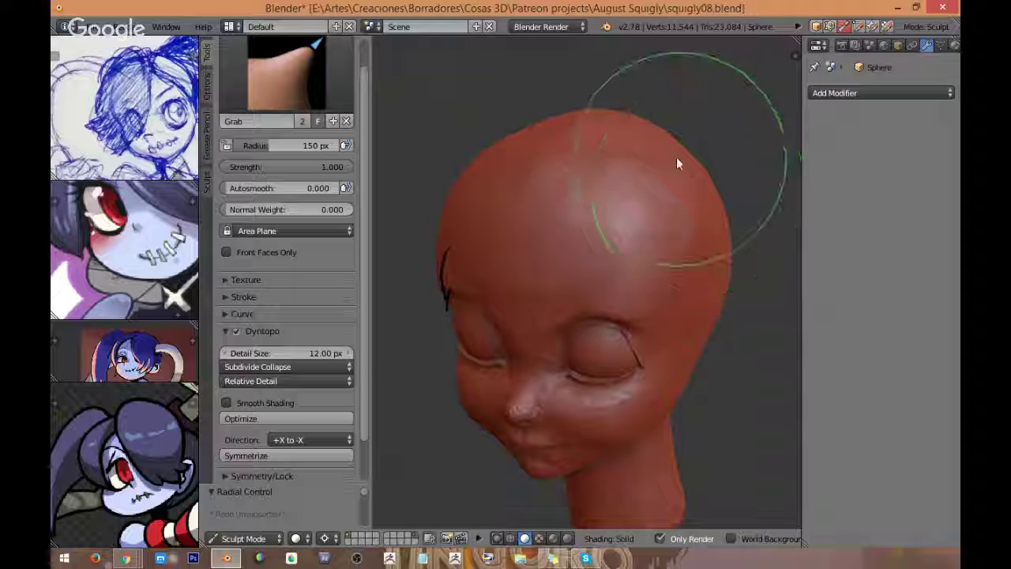
middle_click_drag(629, 151, 691, 168)
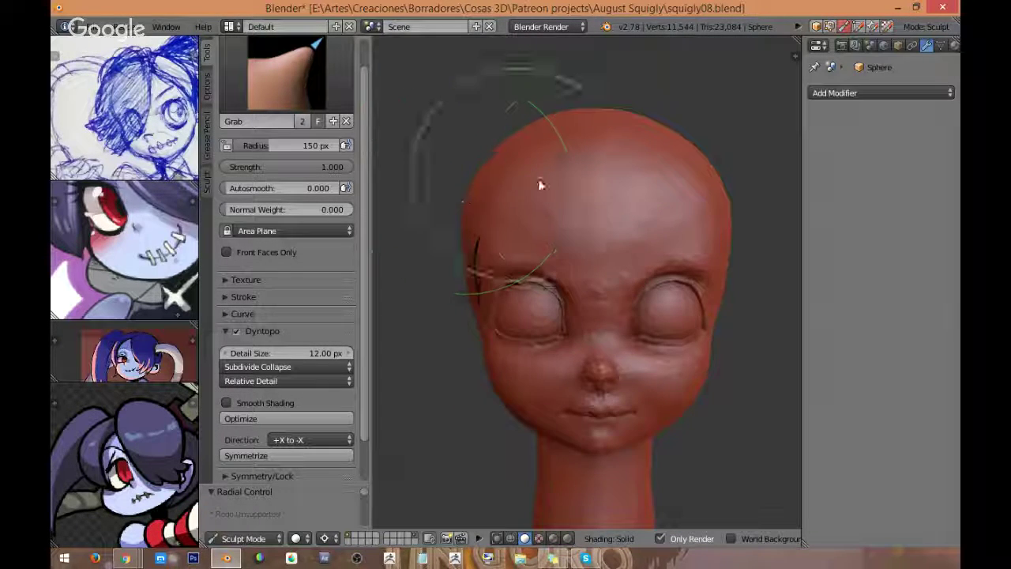
mouse_move(542, 181)
middle_mouse_down()
mouse_move(507, 196)
mouse_move(575, 176)
mouse_move(577, 129)
mouse_move(559, 163)
mouse_move(583, 164)
mouse_move(580, 135)
mouse_move(556, 127)
mouse_move(517, 173)
mouse_move(595, 179)
mouse_move(552, 244)
mouse_move(560, 165)
mouse_move(499, 133)
mouse_move(545, 120)
mouse_move(604, 128)
mouse_move(539, 178)
mouse_move(605, 182)
mouse_move(519, 165)
middle_mouse_up()
Step: Set the Grab radius to 95 px and round out the upper back of the skull between crown and side
key("f")
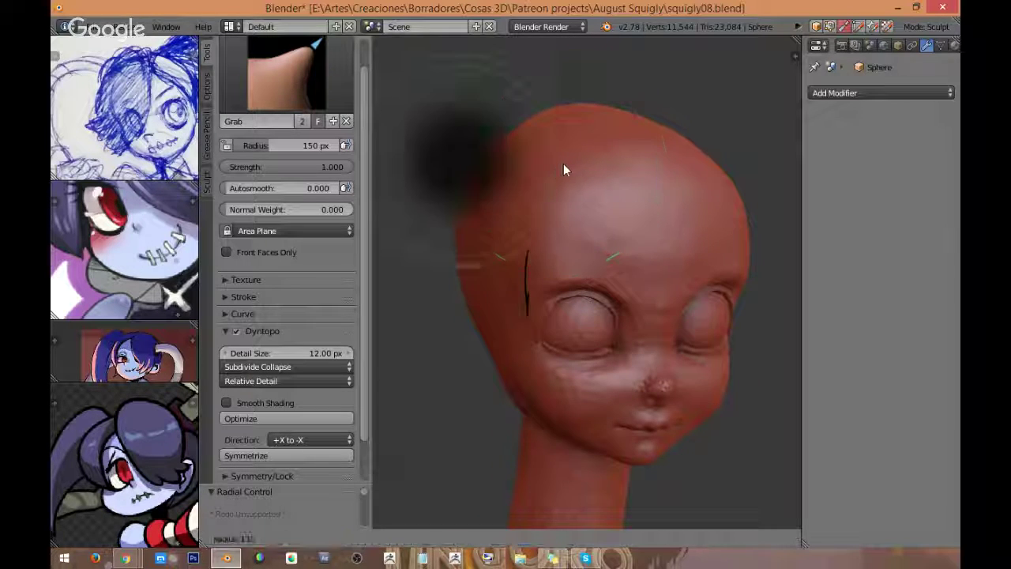
left_click(526, 168)
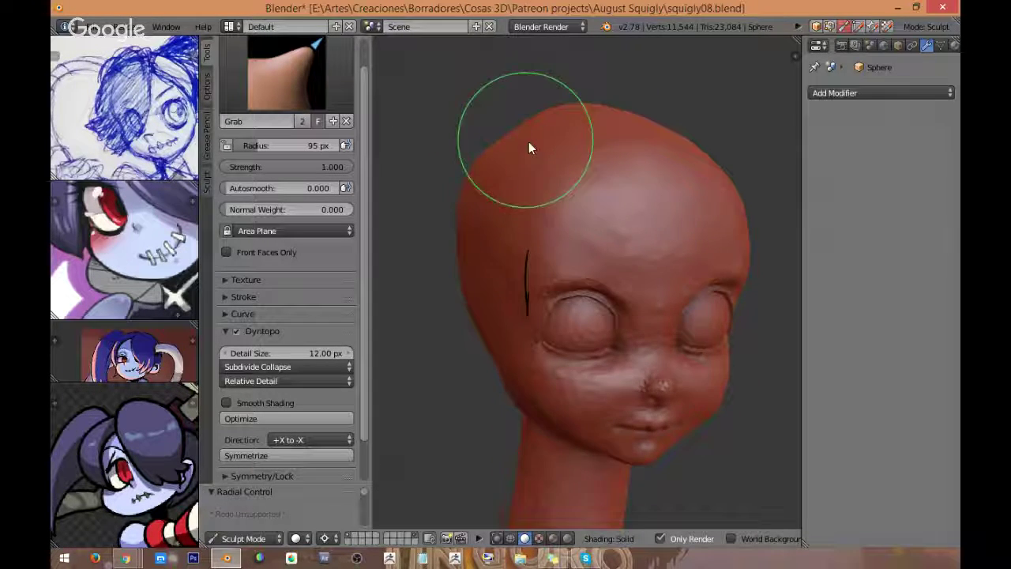
mouse_move(530, 149)
middle_mouse_down()
mouse_move(514, 145)
mouse_move(551, 131)
middle_mouse_up()
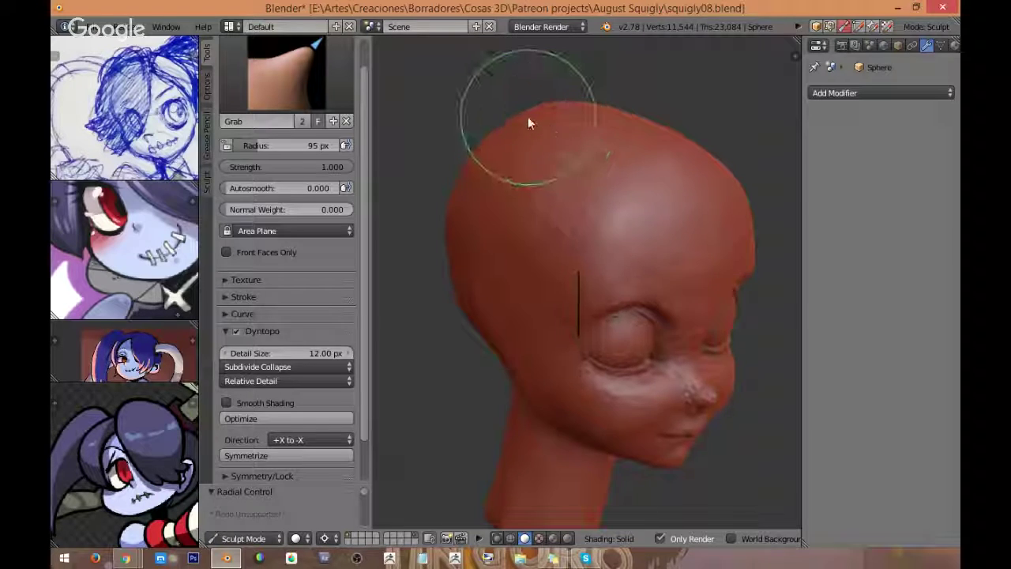
mouse_move(478, 160)
middle_mouse_down()
mouse_move(474, 183)
mouse_move(508, 146)
mouse_move(500, 123)
mouse_move(514, 113)
middle_mouse_up()
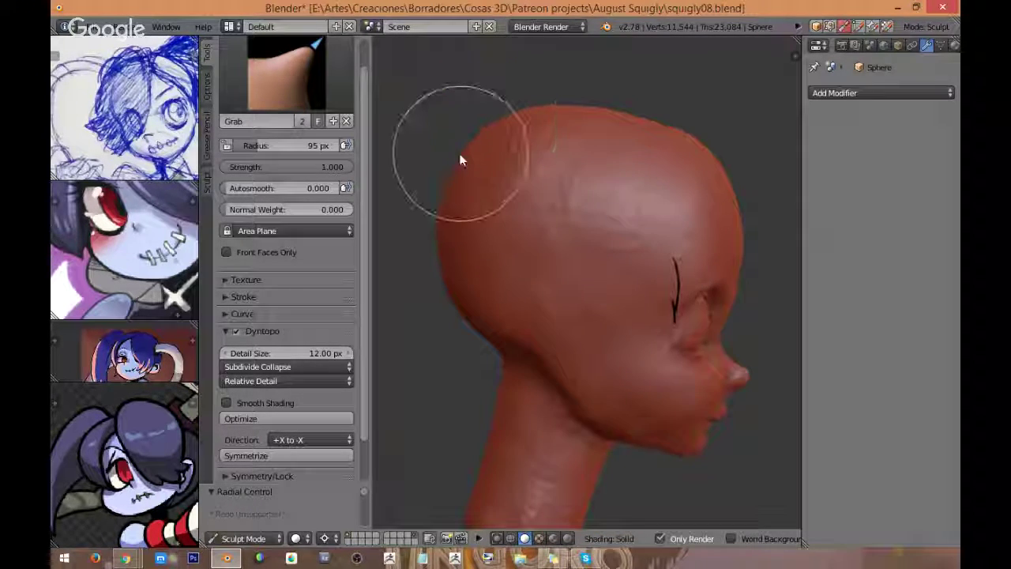
middle_click_drag(480, 184, 459, 179)
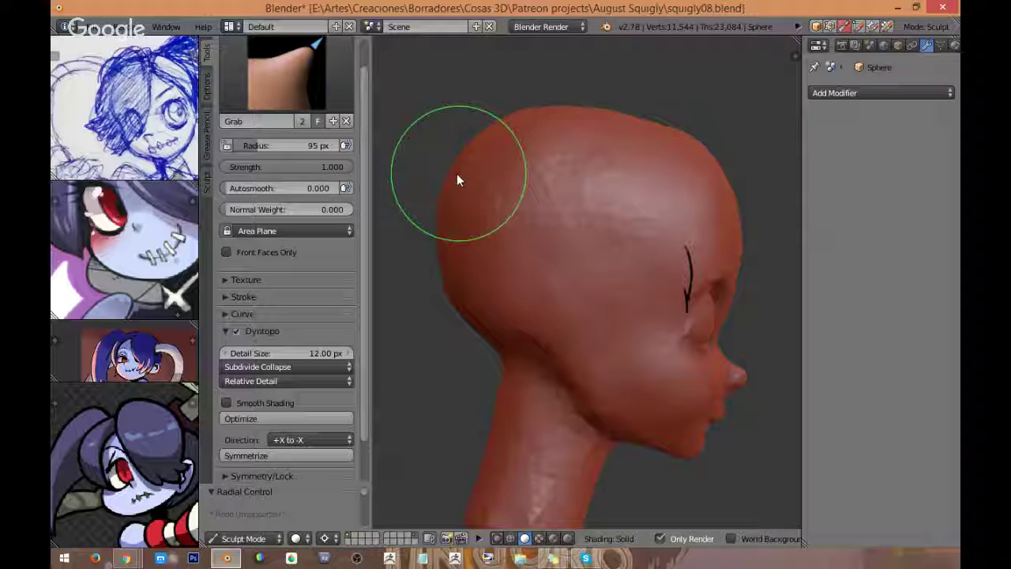
Step: Adjust the lower back of the skull above the neck with the 95 px Grab brush and compare the side profile
middle_click_drag(447, 230, 483, 266)
left_click_drag(472, 282, 473, 257)
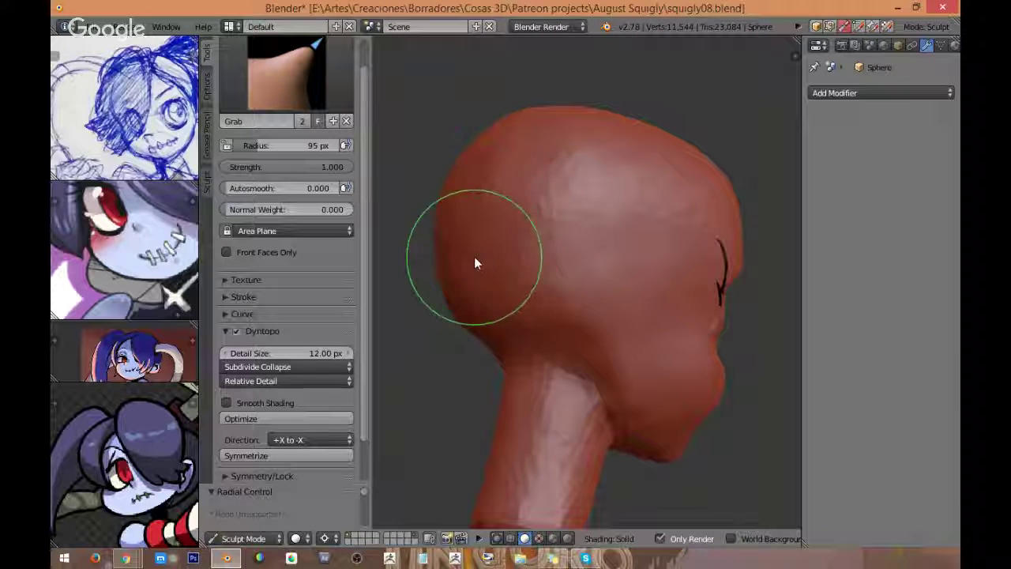
left_click_drag(475, 303, 476, 286)
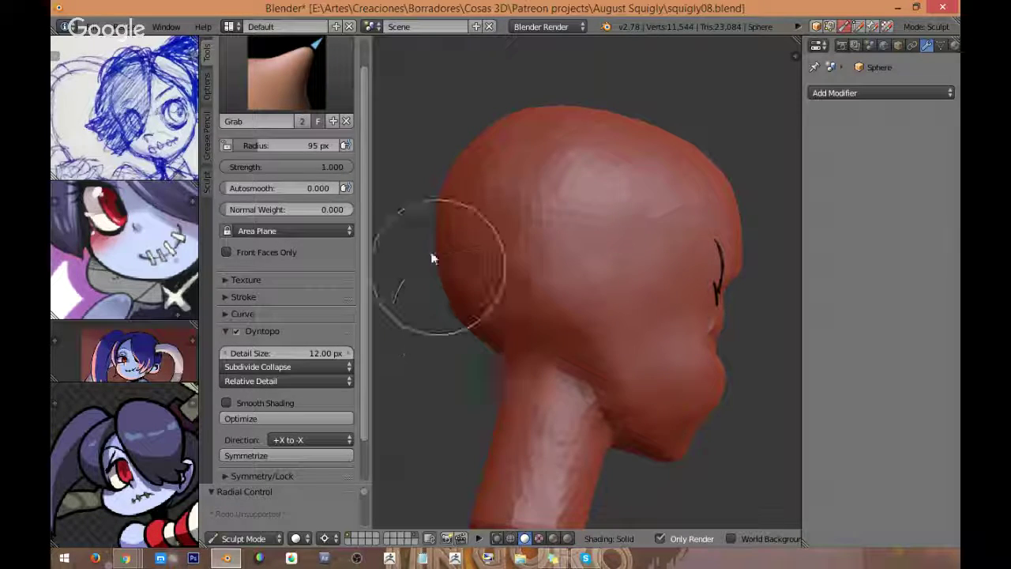
middle_click_drag(554, 180, 537, 177)
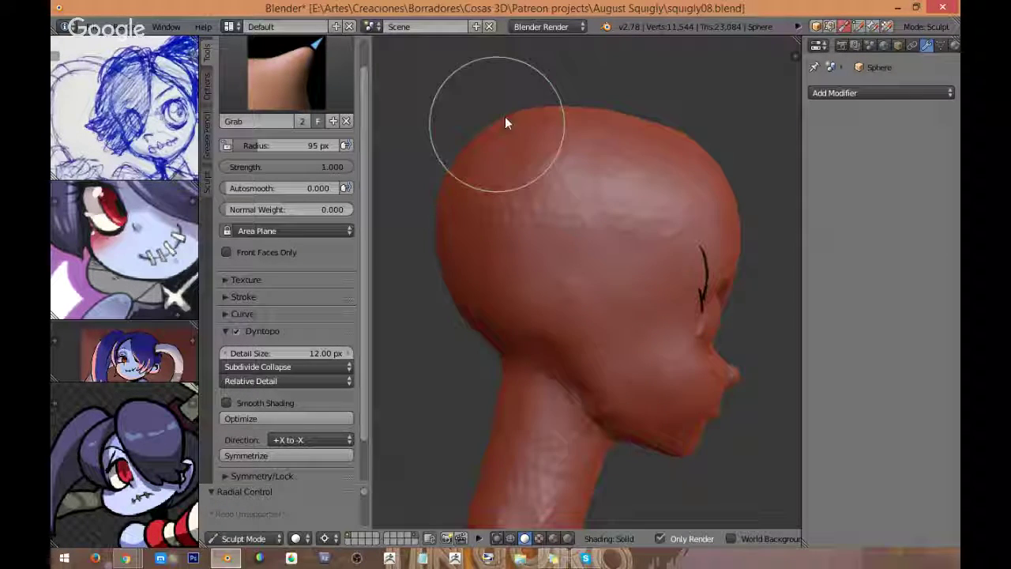
mouse_move(602, 139)
middle_mouse_down()
mouse_move(585, 143)
mouse_move(672, 145)
middle_mouse_up()
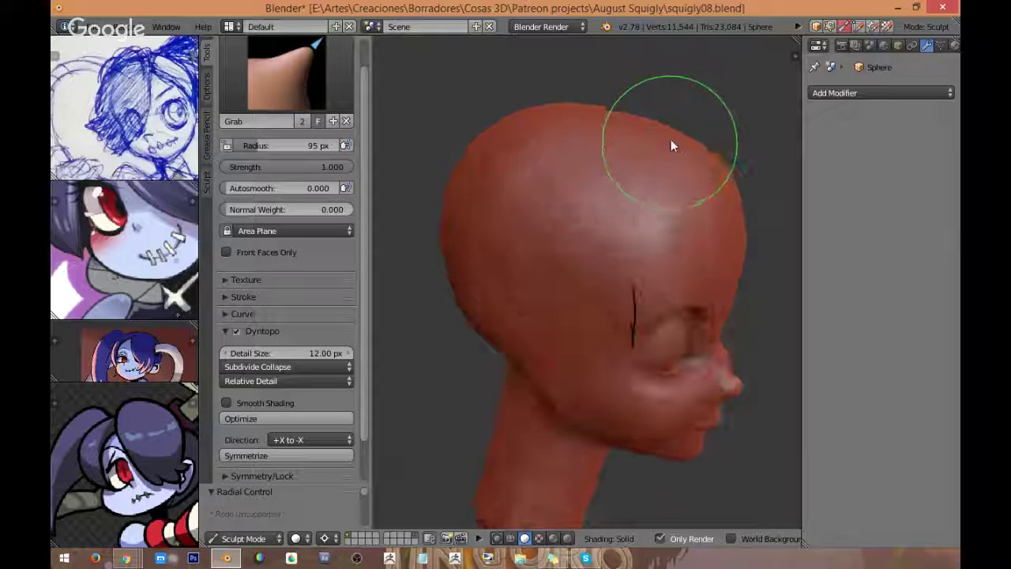
Step: Set the Grab radius to 136 px and adjust the crown of the head, checking its outline from the front
key("f")
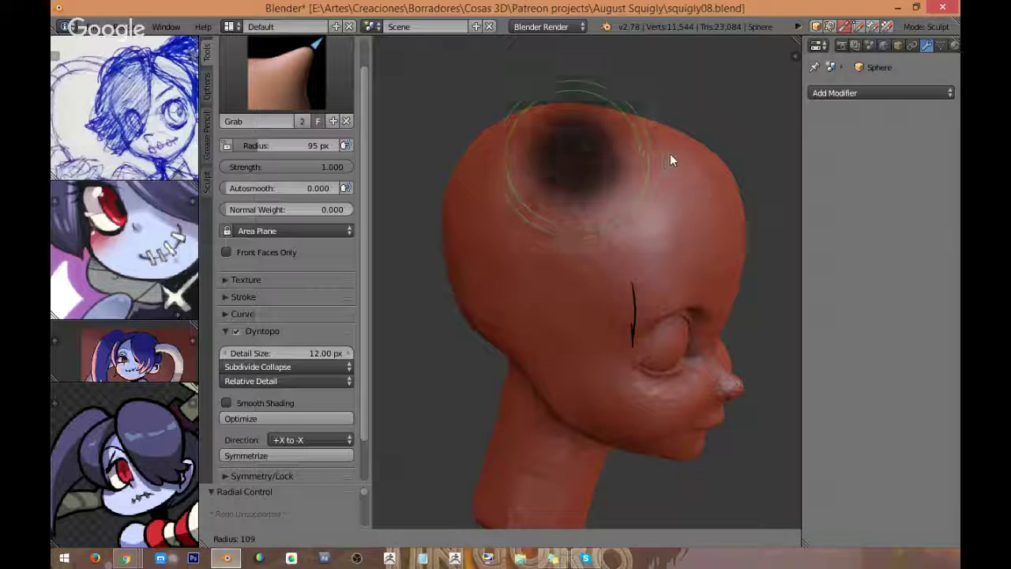
left_click(670, 155)
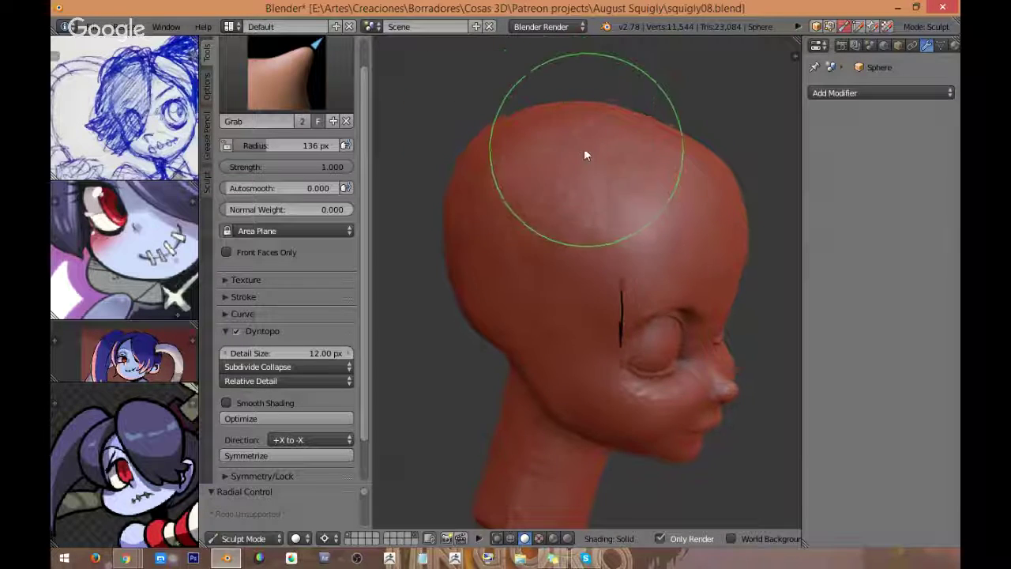
key("KP_1")
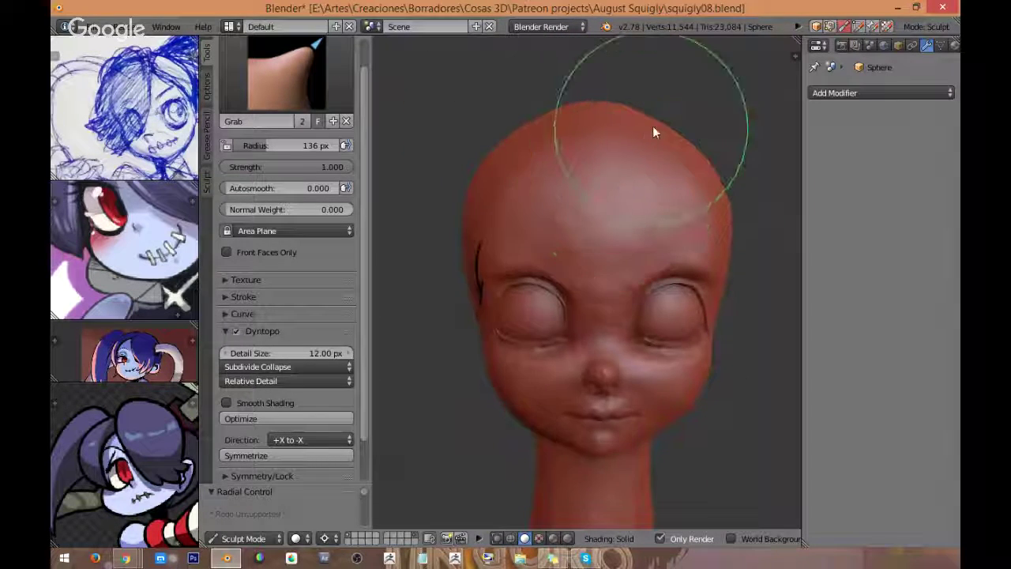
mouse_move(652, 125)
middle_mouse_down()
mouse_move(652, 145)
mouse_move(677, 153)
mouse_move(673, 197)
mouse_move(713, 225)
mouse_move(709, 269)
mouse_move(600, 262)
mouse_move(618, 242)
mouse_move(677, 250)
middle_mouse_up()
Step: Examine the eye socket and lids up close and from the front with the Grab brush reduced to 42 px
scroll(631, 232, "up", 2)
scroll(665, 235, "up", 3)
mouse_move(629, 226)
middle_mouse_down()
mouse_move(664, 235)
mouse_move(672, 216)
middle_mouse_up()
scroll(672, 216, "up", 1)
key("f")
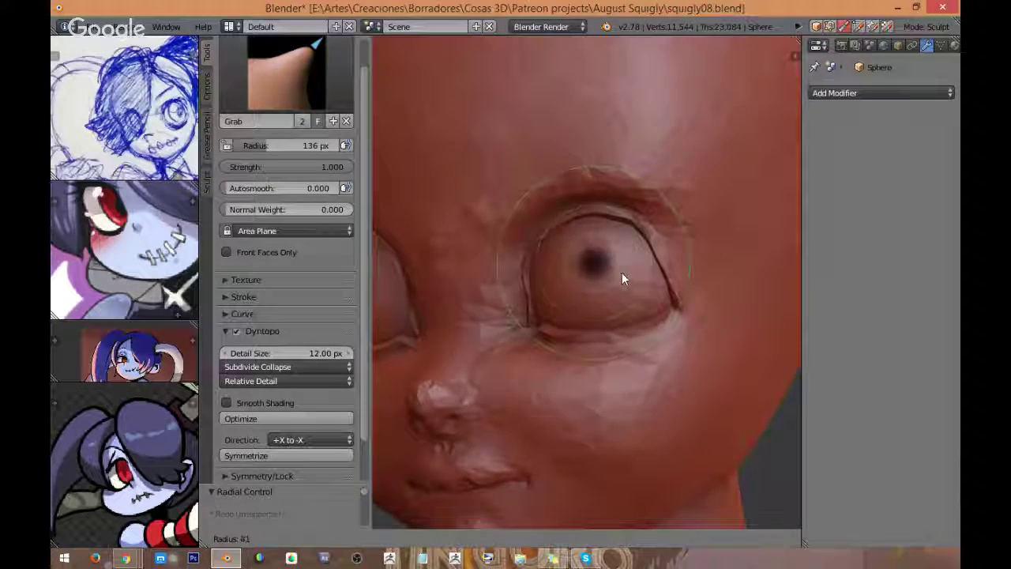
left_click(621, 272)
scroll(622, 271, "down", 5)
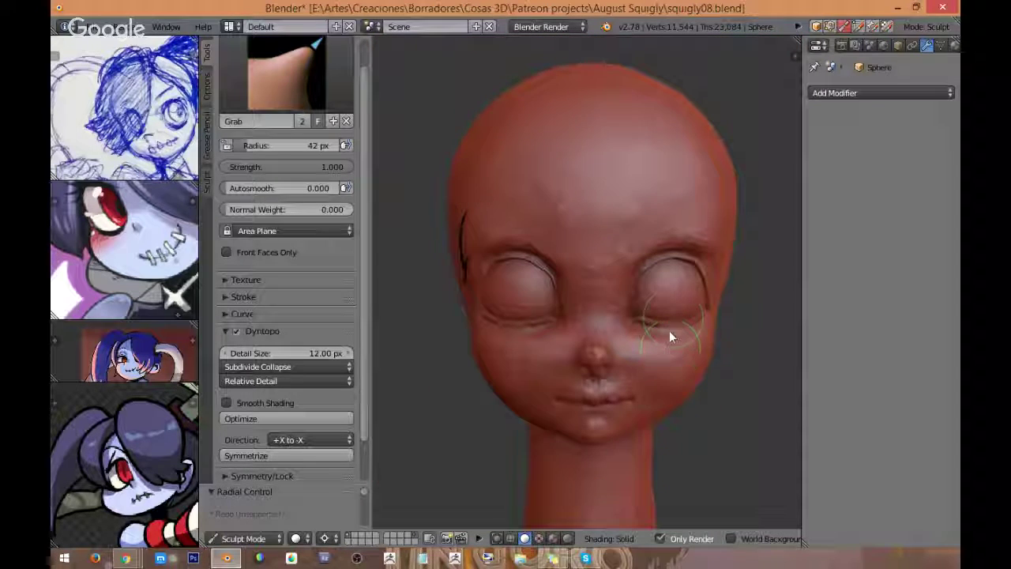
mouse_move(671, 319)
middle_mouse_down()
mouse_move(598, 291)
mouse_move(733, 285)
mouse_move(699, 299)
mouse_move(679, 289)
mouse_move(700, 257)
middle_mouse_up()
scroll(692, 257, "up", 1)
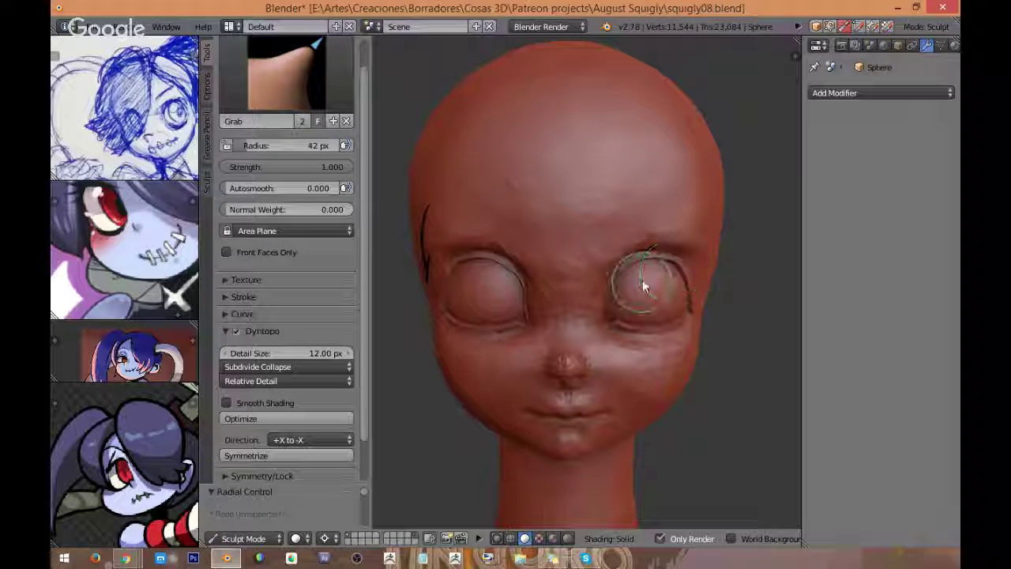
Step: Save the project as a new version named squigly09.blend
left_click(87, 26)
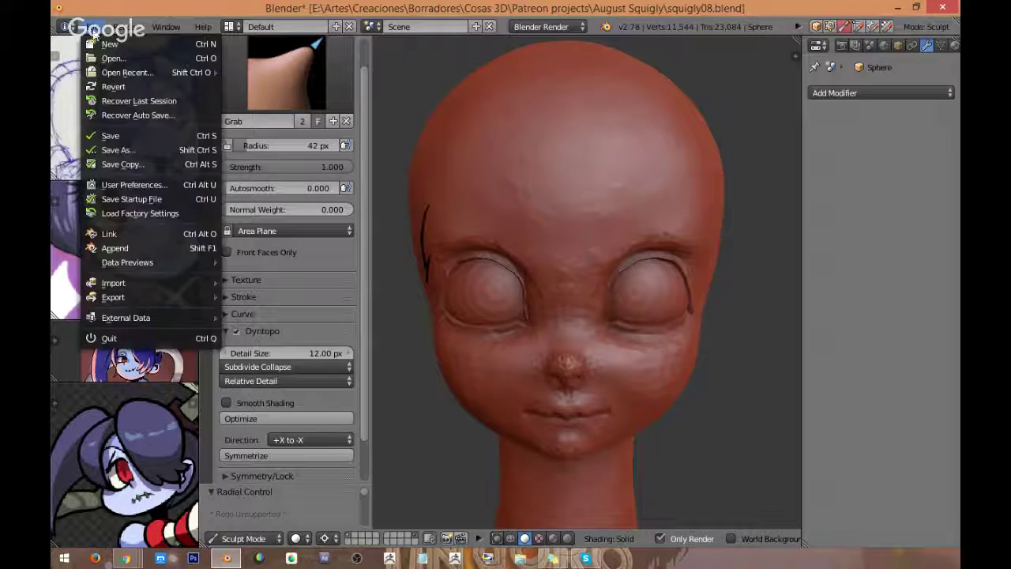
left_click(148, 150)
left_click(855, 80)
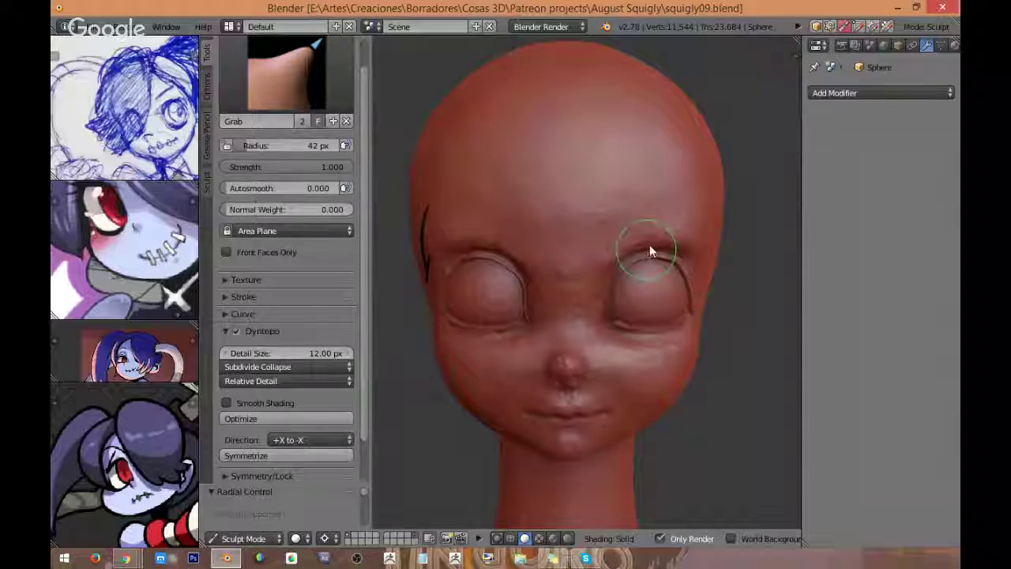
Step: Set the Grab radius to 108 px, try shifting the brow above the eye, and undo that stroke
scroll(650, 244, "up", 2)
left_click(289, 90)
left_click(702, 183)
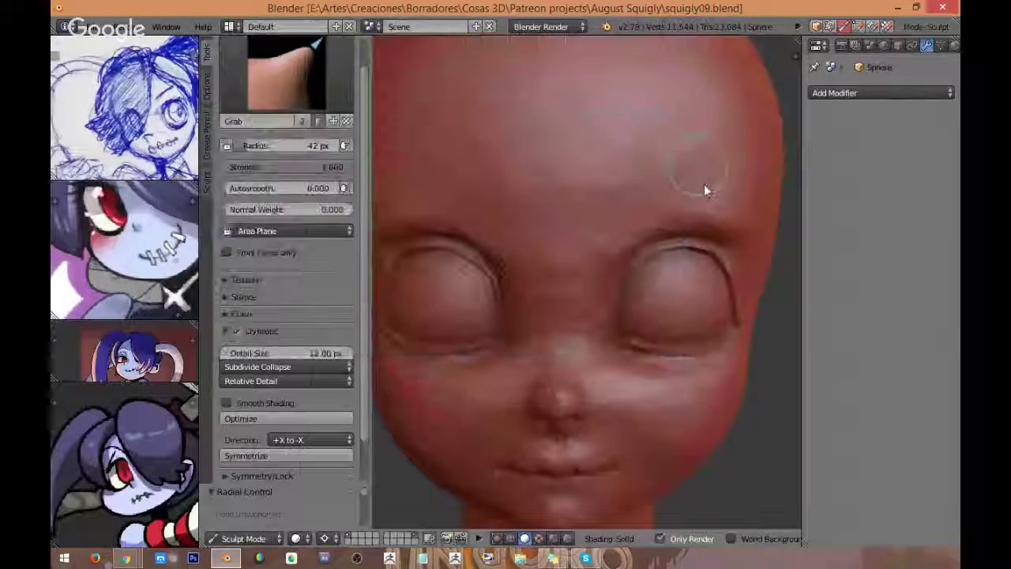
middle_click_drag(703, 186, 658, 217, "shift")
key("f")
left_click(673, 273)
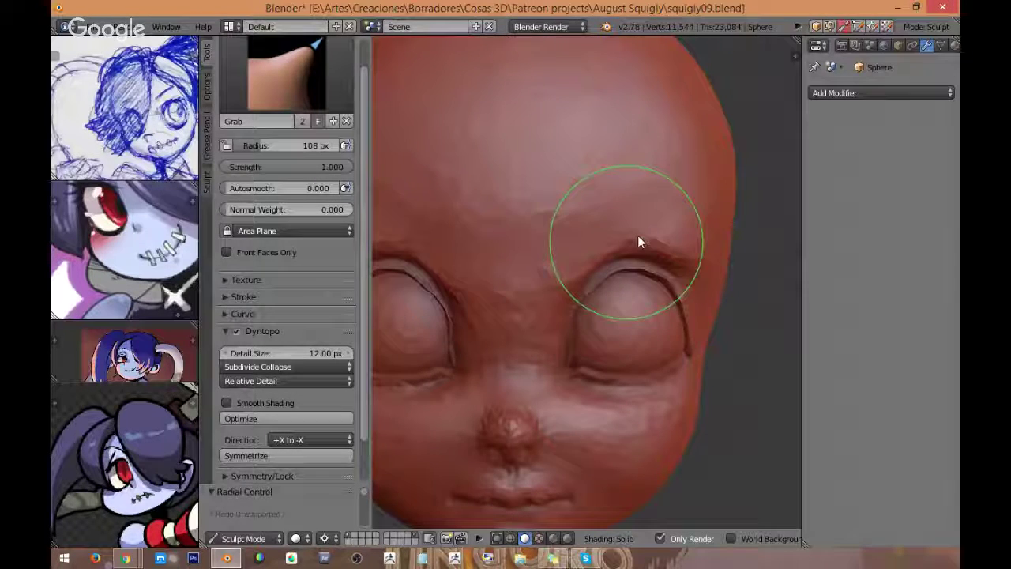
key("ctrl+z")
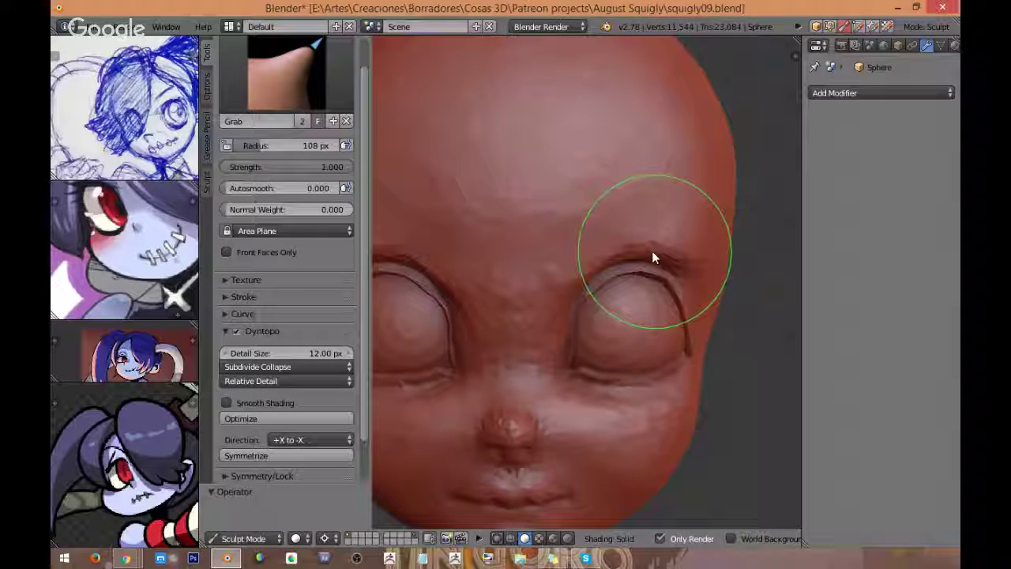
Step: Reshape the brow crease and upper eye socket rim to widen the gap above the eyeball
mouse_move(654, 255)
left_mouse_down()
mouse_move(609, 255)
mouse_move(586, 316)
left_mouse_up()
middle_click_drag(620, 293, 656, 266)
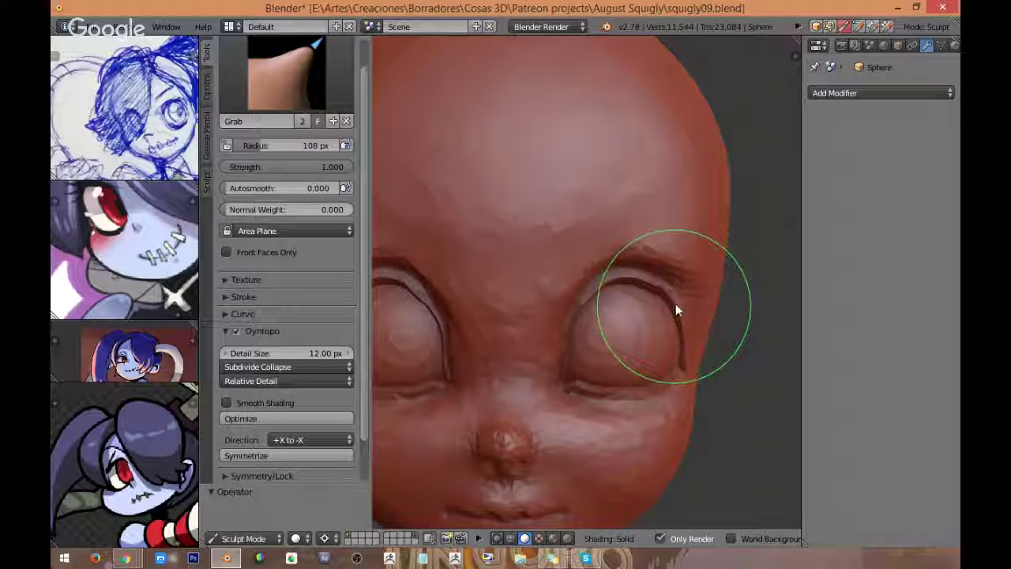
middle_click_drag(672, 266, 734, 202)
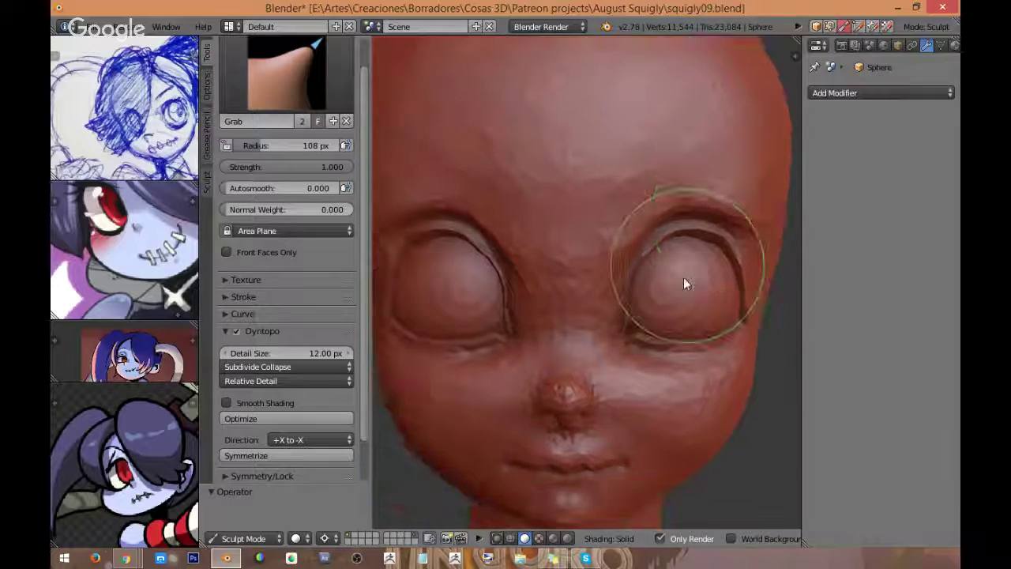
left_click_drag(683, 277, 691, 277)
Step: Set the Grab radius to 83 px and pull the inner brow and inner eye socket edge into shape beside the nose bridge
key("f")
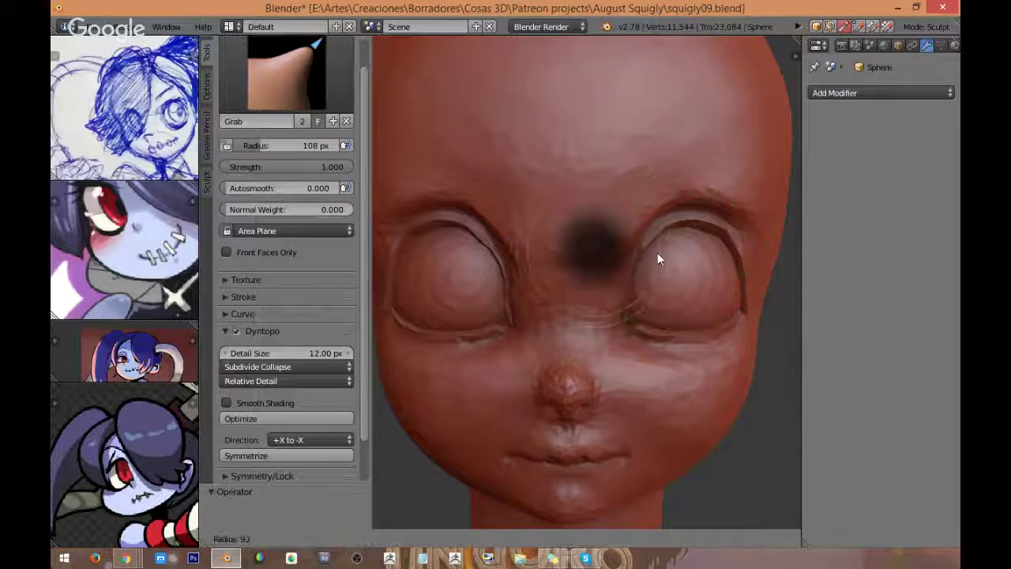
left_click(657, 252)
key("f")
left_click(657, 236)
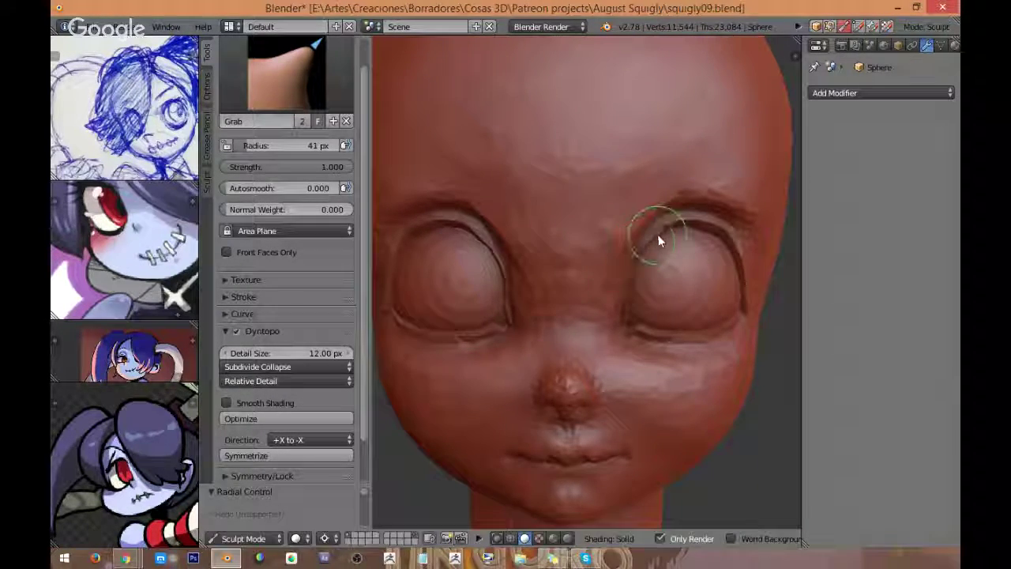
key("f")
left_click(680, 214)
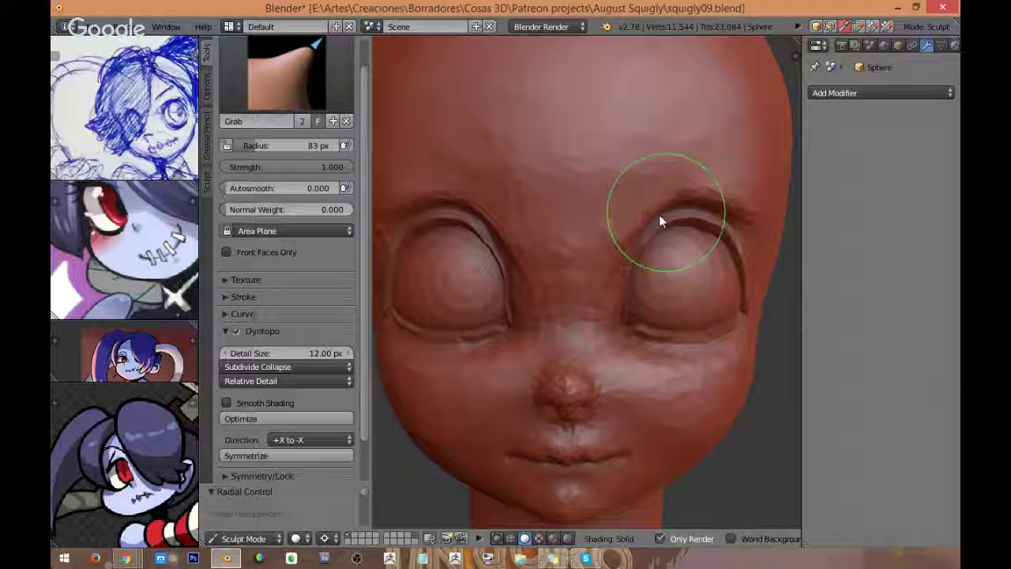
middle_click_drag(739, 200, 671, 157)
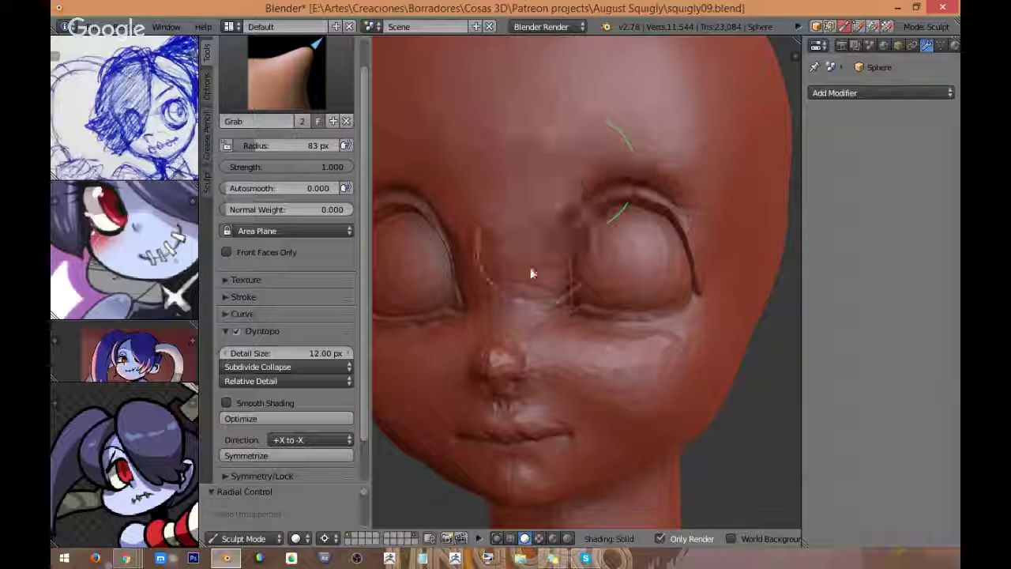
mouse_move(531, 176)
middle_mouse_down()
mouse_move(577, 228)
mouse_move(610, 212)
middle_mouse_up()
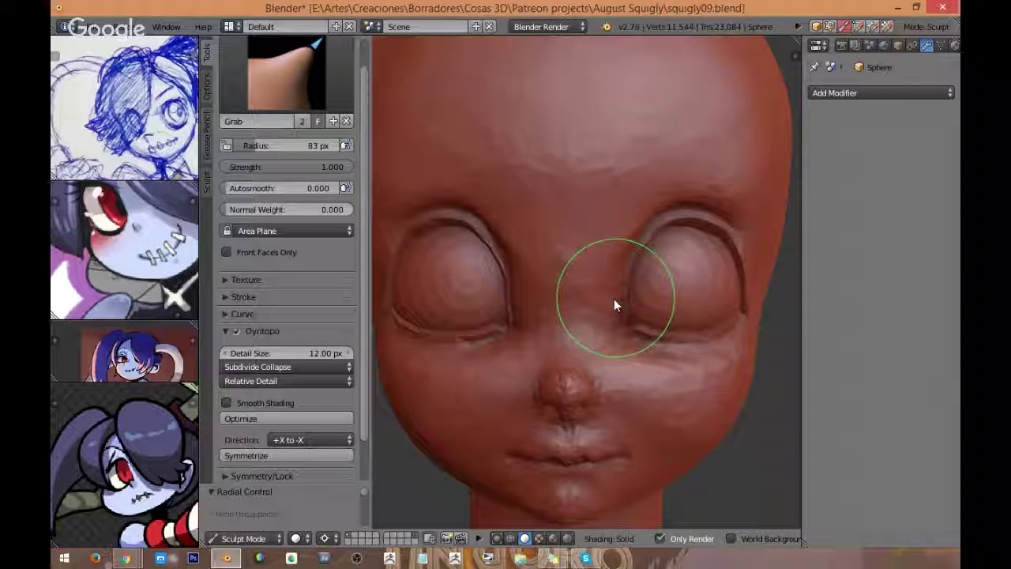
left_click_drag(613, 299, 638, 246)
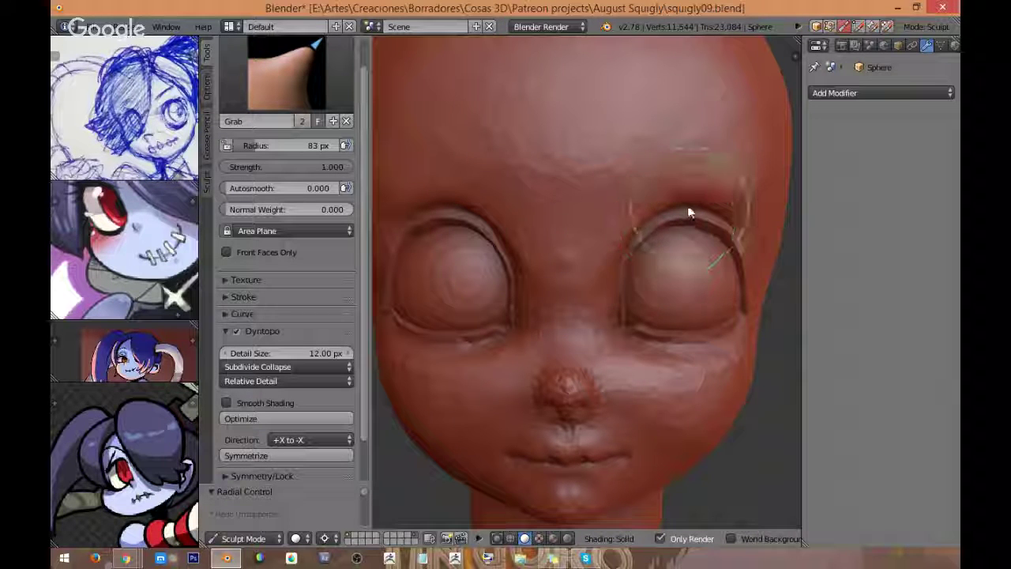
Step: Save the project as a new version named squigly10.blend
scroll(681, 235, "down", 2)
middle_click_drag(701, 234, 692, 229, "shift")
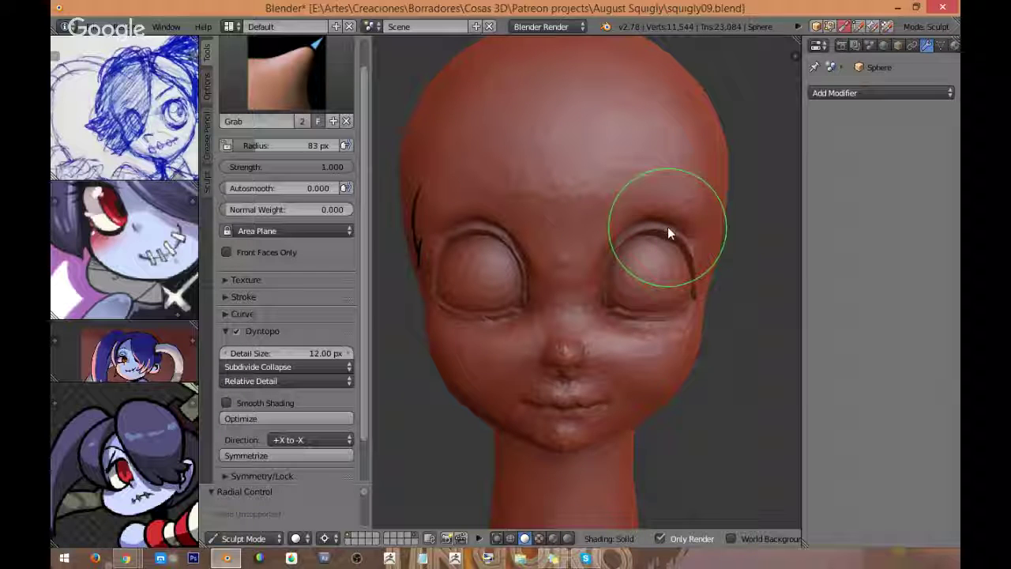
scroll(655, 237, "down", 2)
mouse_move(646, 304)
middle_mouse_down()
mouse_move(632, 286)
mouse_move(556, 271)
mouse_move(598, 227)
middle_mouse_up()
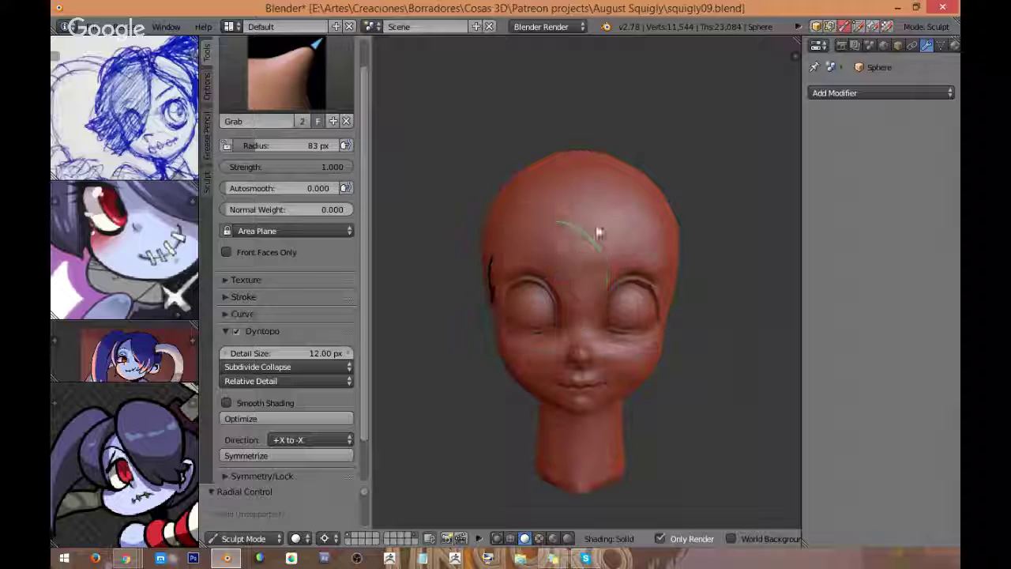
left_click(79, 26)
left_click(144, 149)
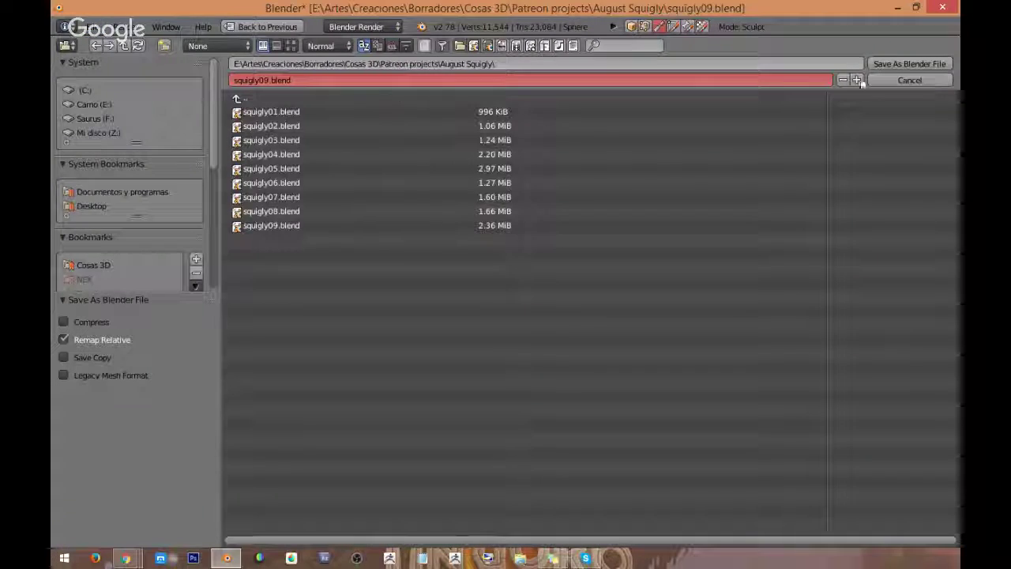
key("KP_Add")
left_click(871, 68)
Step: Reframe the reference images and sketch thin grease pencil guide strokes for the fringe from the crown across the forehead to the covered eye
middle_click_drag(141, 438, 137, 427)
middle_click_drag(138, 428, 123, 457, "ctrl")
middle_click_drag(160, 133, 149, 158, "ctrl")
middle_click_drag(145, 211, 180, 222)
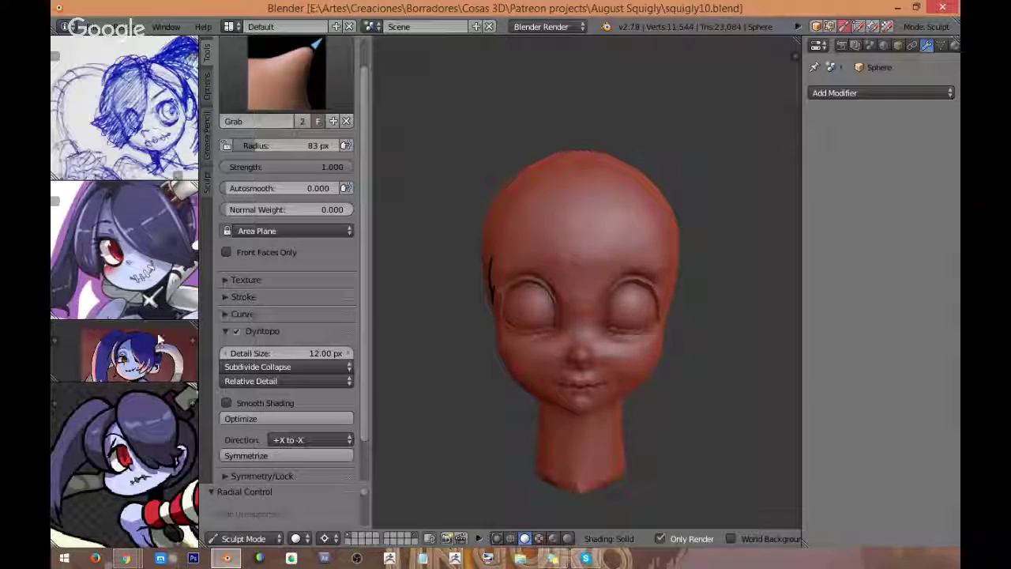
scroll(625, 275, "up", 2)
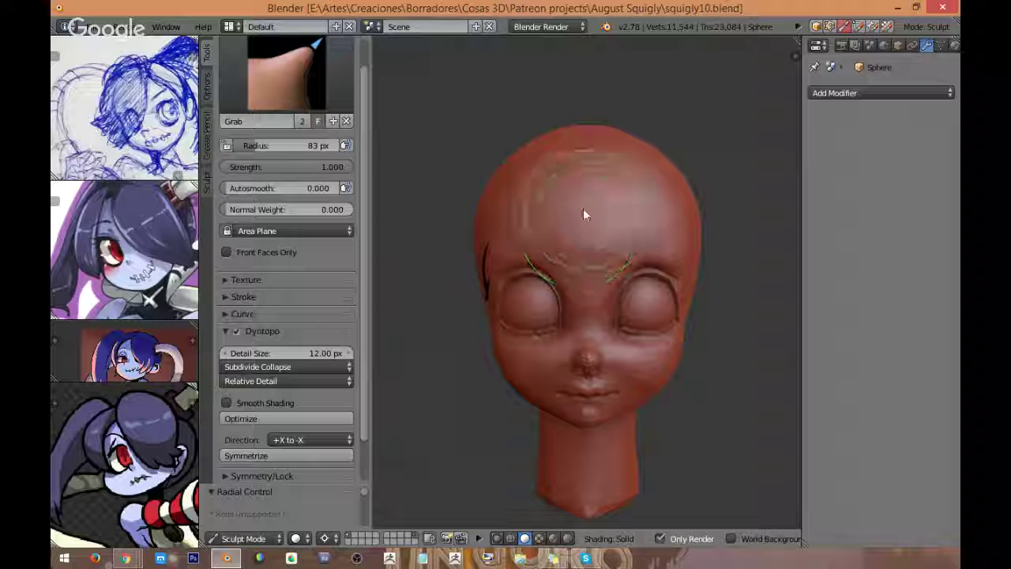
left_click_drag(588, 133, 623, 275)
mouse_move(588, 158)
left_mouse_down()
mouse_move(634, 309)
mouse_move(631, 196)
mouse_move(611, 239)
left_mouse_up()
Step: Increase the line thickness of the grease pencil layer GP_Layer so the hair strokes look bolder
middle_click_drag(610, 238, 666, 244)
key("n")
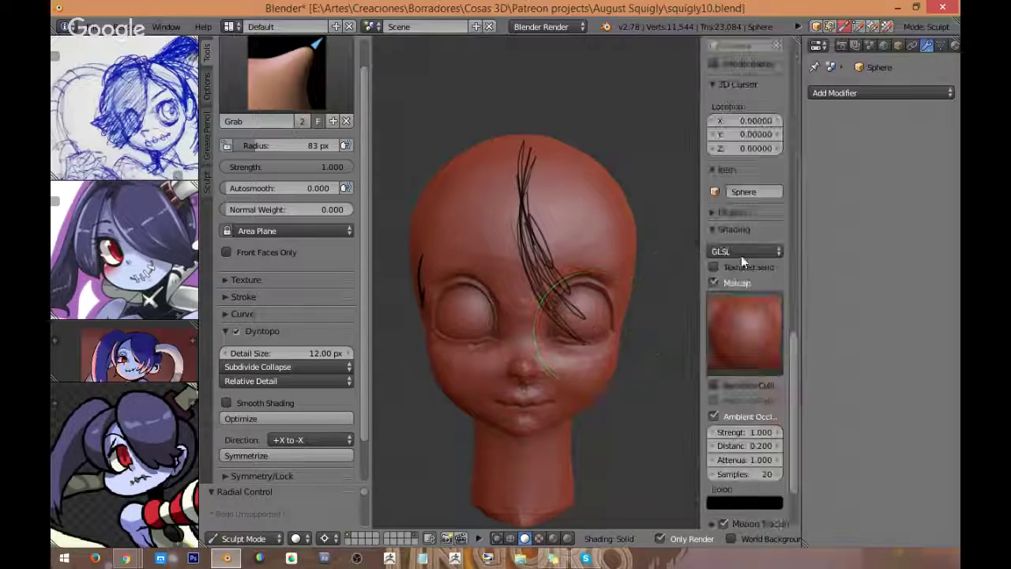
scroll(751, 277, "up", 8)
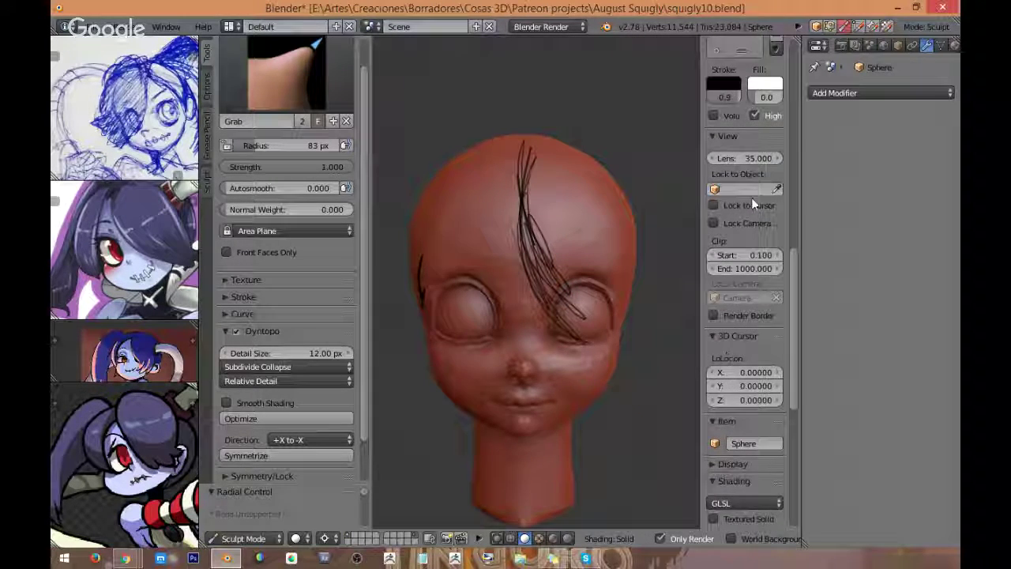
scroll(751, 198, "up", 5)
left_click_drag(698, 208, 622, 221)
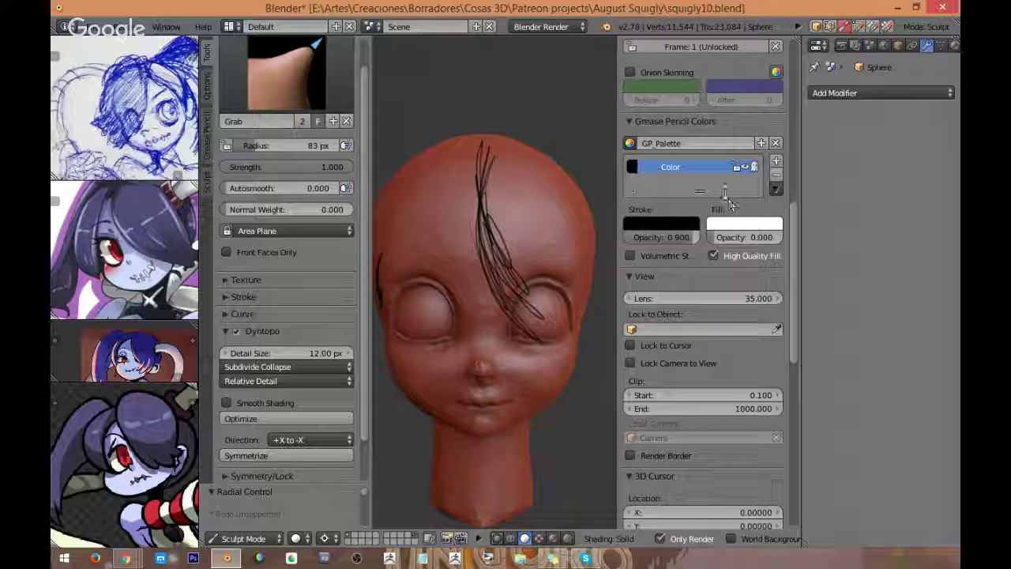
left_click_drag(790, 219, 788, 142)
mouse_move(663, 225)
left_mouse_down()
mouse_move(687, 227)
mouse_move(671, 228)
left_mouse_up()
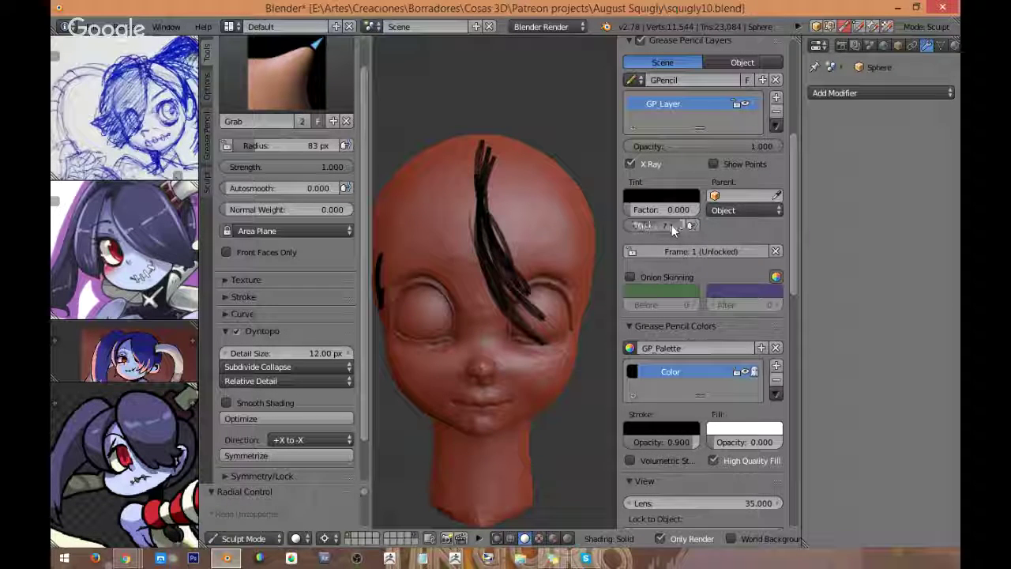
Step: Sketch and fill in the large grease pencil fringe covering one eye, with flicked tips beside the cheek
left_click_drag(625, 314, 732, 266)
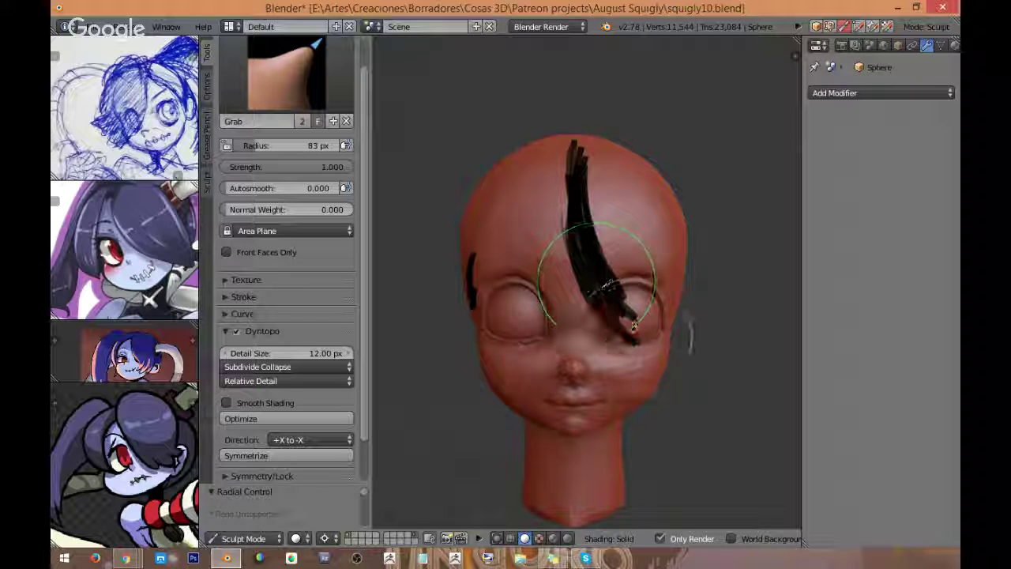
mouse_move(633, 325)
left_mouse_down()
mouse_move(648, 345)
mouse_move(643, 316)
mouse_move(655, 327)
mouse_move(662, 355)
mouse_move(668, 338)
mouse_move(695, 341)
mouse_move(710, 329)
mouse_move(708, 221)
mouse_move(616, 134)
mouse_move(580, 143)
mouse_move(559, 192)
mouse_move(580, 334)
mouse_move(582, 121)
mouse_move(598, 172)
mouse_move(594, 237)
mouse_move(636, 298)
mouse_move(592, 135)
mouse_move(638, 118)
mouse_move(665, 261)
left_mouse_up()
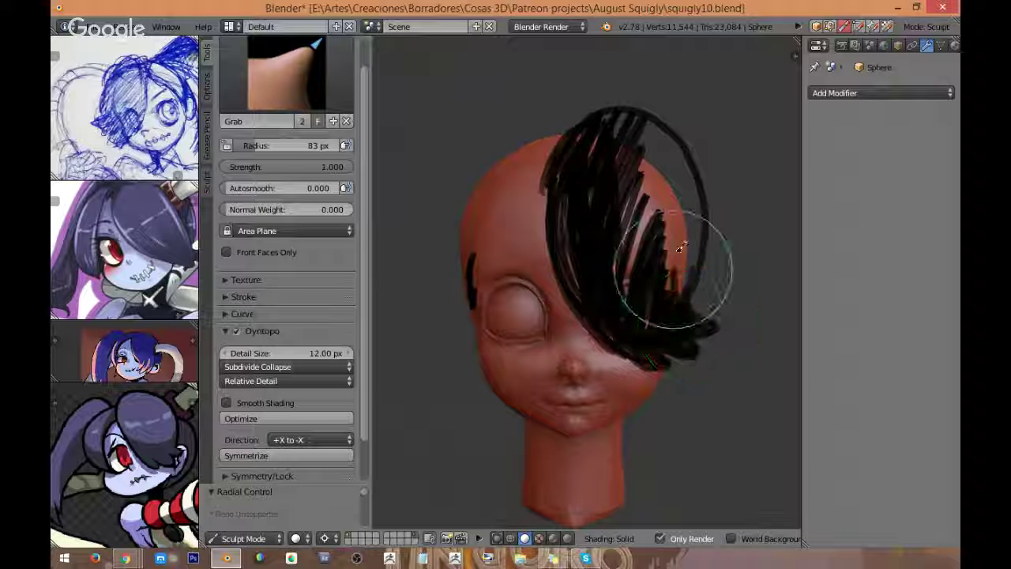
left_click_drag(679, 248, 706, 230)
mouse_move(690, 161)
left_mouse_down()
mouse_move(687, 139)
mouse_move(658, 118)
mouse_move(595, 124)
mouse_move(548, 194)
mouse_move(539, 251)
left_mouse_up()
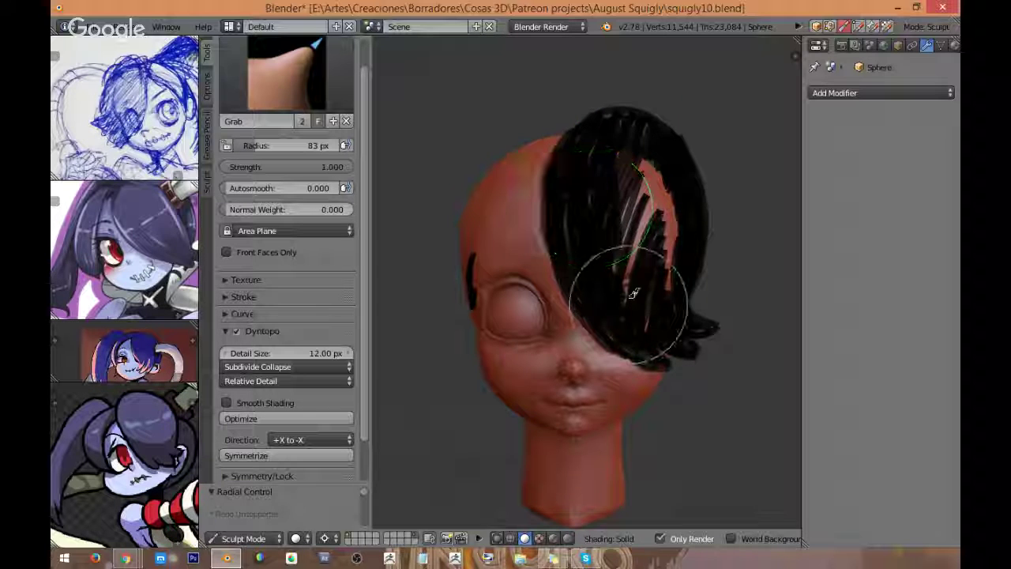
mouse_move(633, 293)
left_mouse_down()
mouse_move(613, 184)
mouse_move(650, 150)
mouse_move(672, 226)
mouse_move(683, 207)
mouse_move(667, 161)
mouse_move(677, 142)
mouse_move(582, 131)
mouse_move(571, 226)
mouse_move(587, 248)
mouse_move(553, 169)
mouse_move(567, 236)
mouse_move(562, 132)
mouse_move(592, 115)
mouse_move(598, 183)
mouse_move(575, 243)
mouse_move(614, 219)
mouse_move(651, 271)
left_mouse_up()
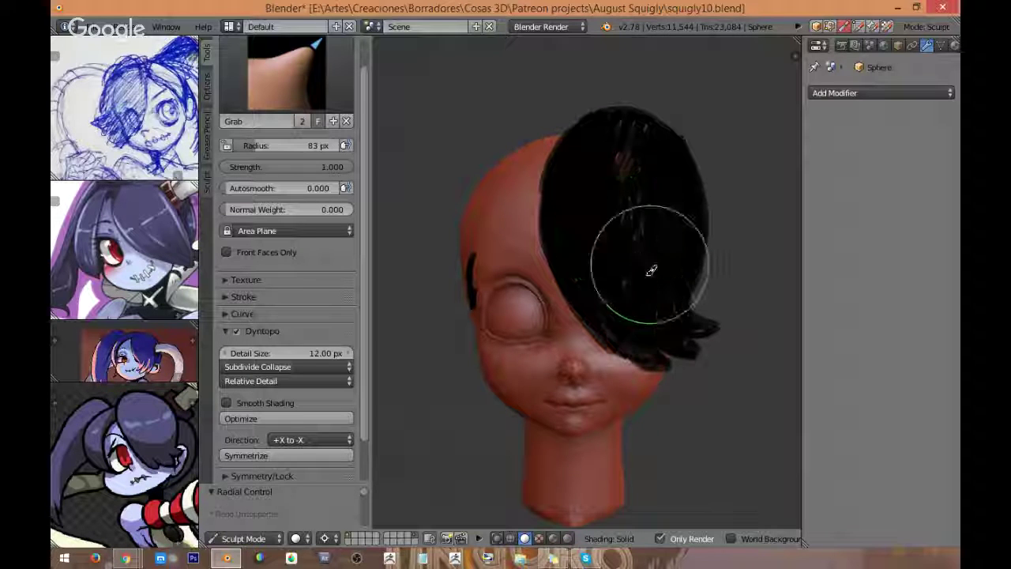
Step: Erase the old stray mark beside the temple and sketch a filled lock of side hair from the parting down past the uncovered eye
middle_click_drag(630, 225, 689, 214, "shift")
left_click_drag(520, 270, 535, 260)
left_click_drag(521, 297, 531, 297)
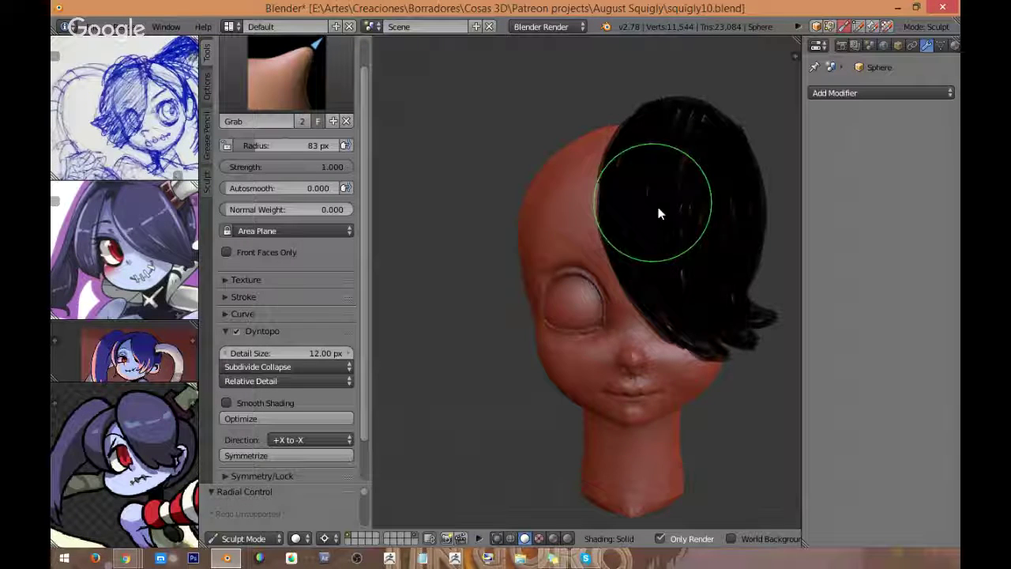
middle_click_drag(657, 207, 652, 265)
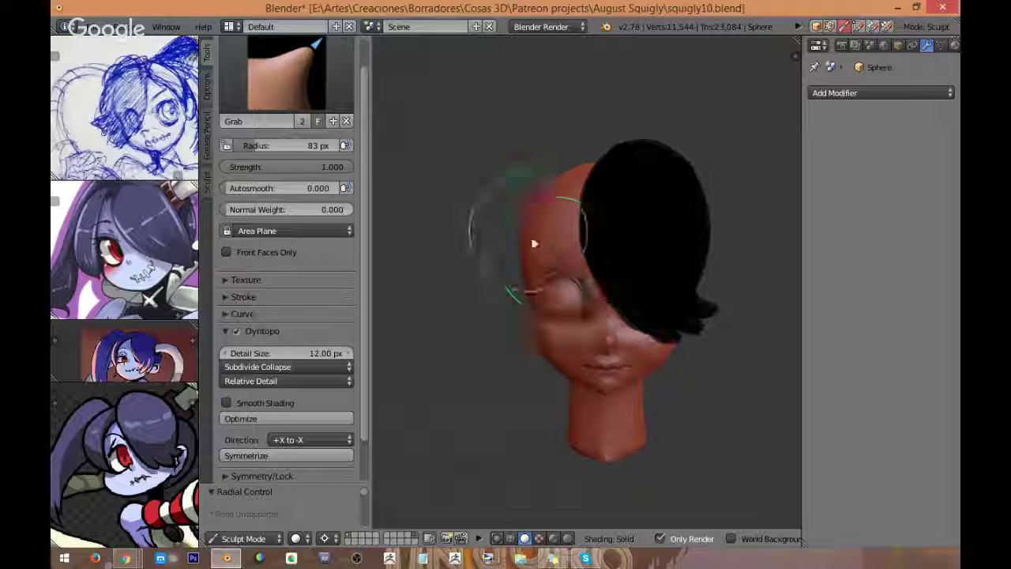
left_click_drag(534, 244, 558, 253)
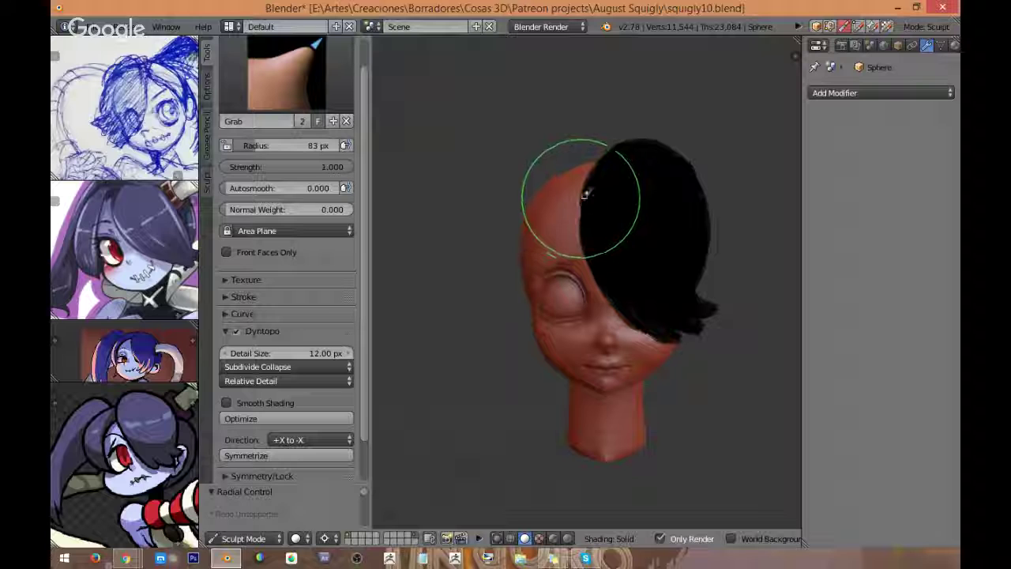
mouse_move(530, 296)
left_mouse_down()
mouse_move(546, 218)
mouse_move(564, 194)
left_mouse_up()
mouse_move(537, 289)
left_mouse_down()
mouse_move(577, 140)
mouse_move(577, 160)
mouse_move(609, 162)
mouse_move(547, 177)
mouse_move(553, 198)
mouse_move(564, 176)
mouse_move(548, 162)
mouse_move(524, 195)
mouse_move(503, 203)
mouse_move(527, 248)
mouse_move(514, 284)
mouse_move(540, 304)
mouse_move(530, 293)
mouse_move(579, 189)
mouse_move(559, 210)
mouse_move(598, 165)
mouse_move(552, 174)
mouse_move(589, 146)
left_mouse_up()
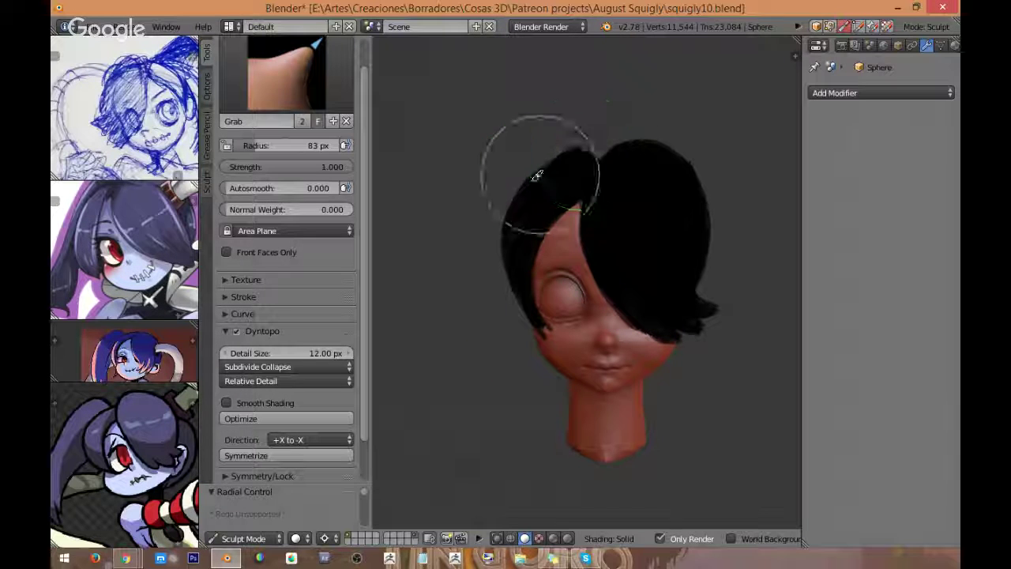
middle_click_drag(643, 195, 624, 207, "shift")
mouse_move(615, 260)
middle_mouse_down("shift")
mouse_move(631, 266)
mouse_move(576, 266)
mouse_move(637, 218)
mouse_move(650, 219)
mouse_move(655, 251)
mouse_move(667, 240)
middle_mouse_up("shift")
Step: Reframe the second and third reference images and enlarge the third one's area to show the full hairstyle
mouse_move(168, 237)
middle_mouse_down()
mouse_move(180, 252)
mouse_move(161, 244)
middle_mouse_up()
scroll(178, 251, "down", 1)
middle_click_drag(149, 370, 157, 353)
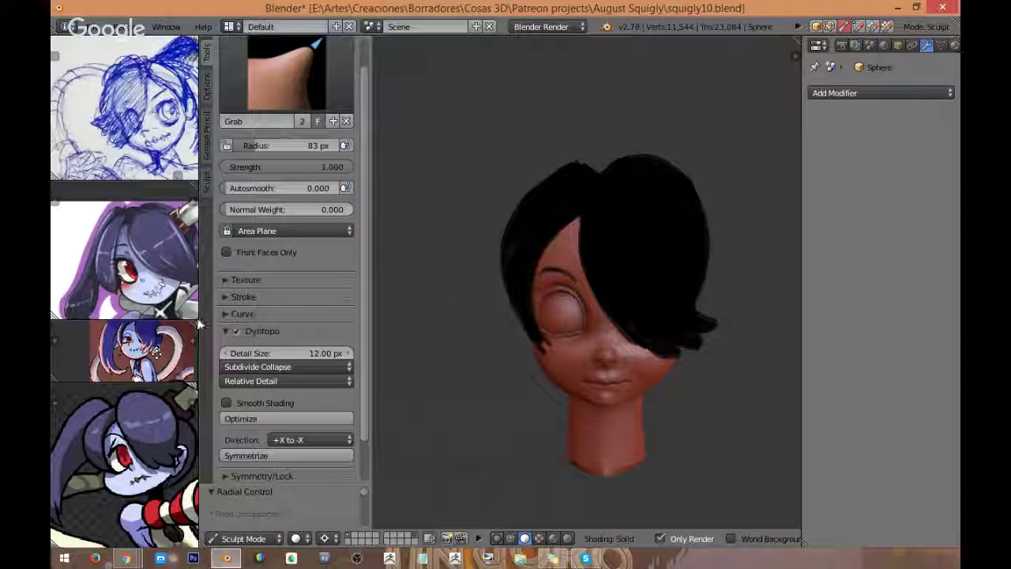
scroll(606, 267, "down", 1)
middle_click_drag(625, 281, 618, 296, "shift")
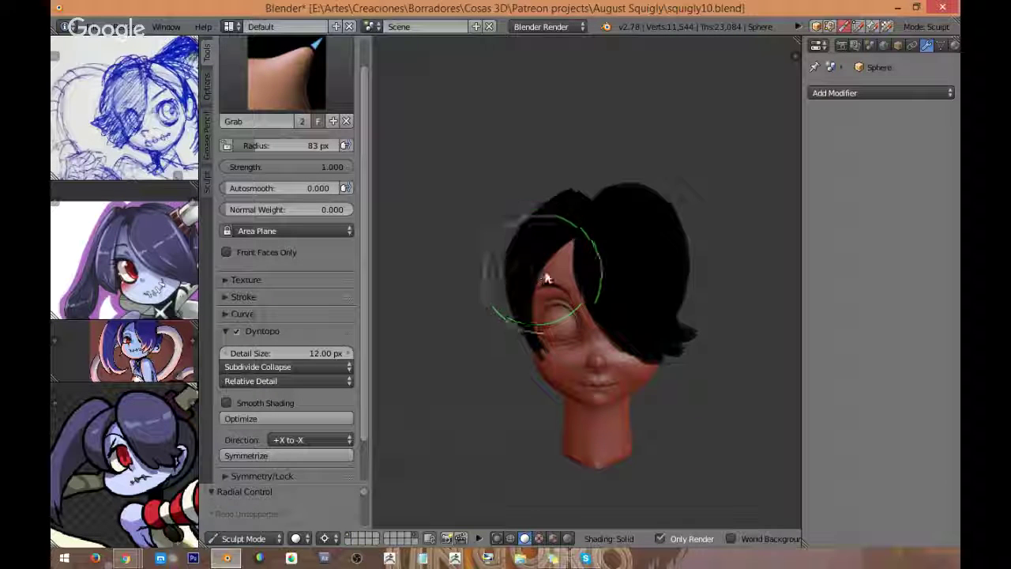
mouse_move(153, 339)
middle_mouse_down()
mouse_move(156, 355)
mouse_move(152, 327)
middle_mouse_up()
left_click_drag(150, 319, 153, 268)
middle_click_drag(158, 331, 154, 308)
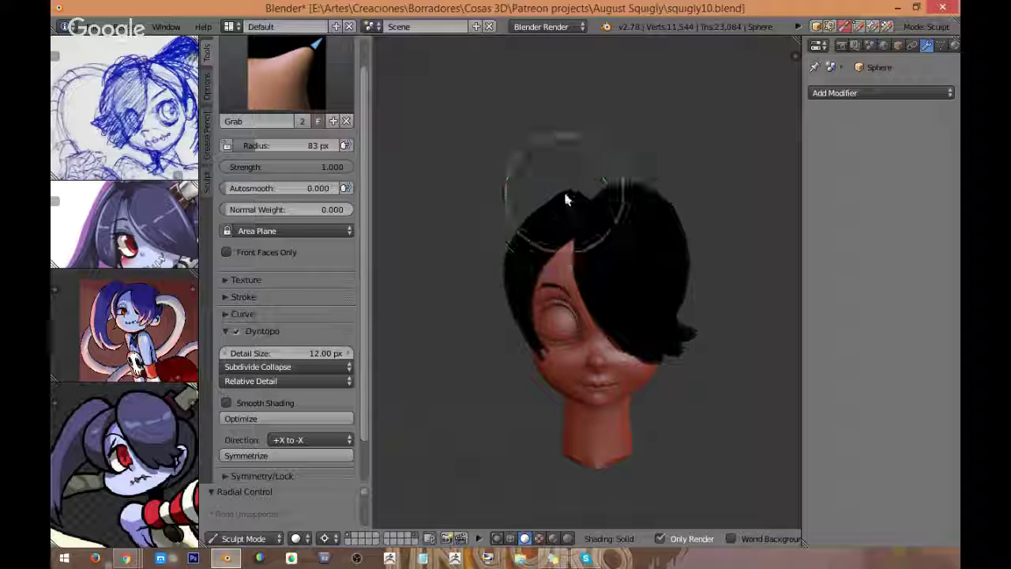
Step: Sketch the long curved ponytail beside the uncovered side of the face and fill it with grease pencil strokes
mouse_move(560, 194)
left_mouse_down()
mouse_move(542, 181)
mouse_move(442, 229)
mouse_move(457, 370)
left_mouse_up()
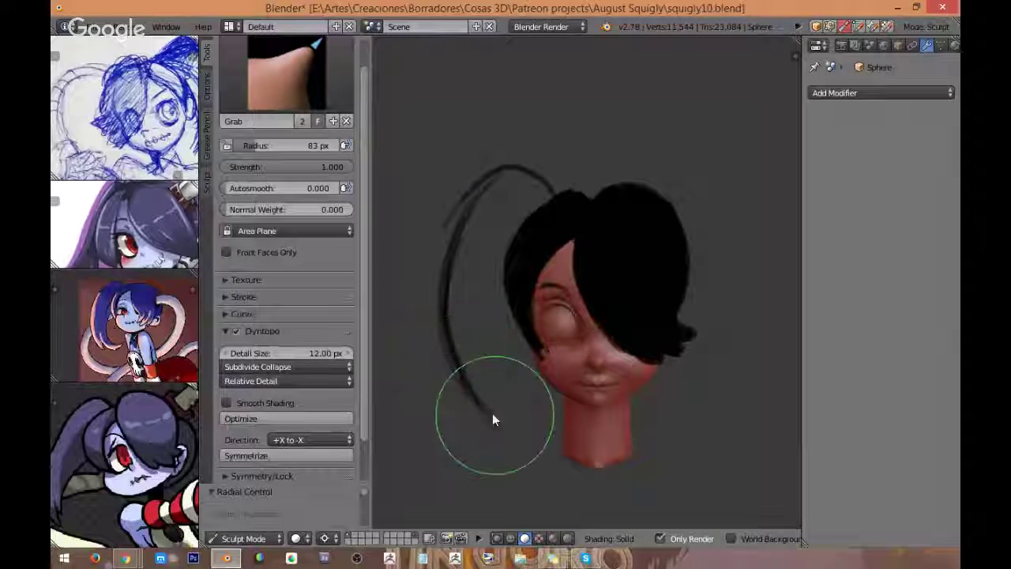
left_click_drag(493, 415, 505, 436)
left_click_drag(451, 395, 492, 390)
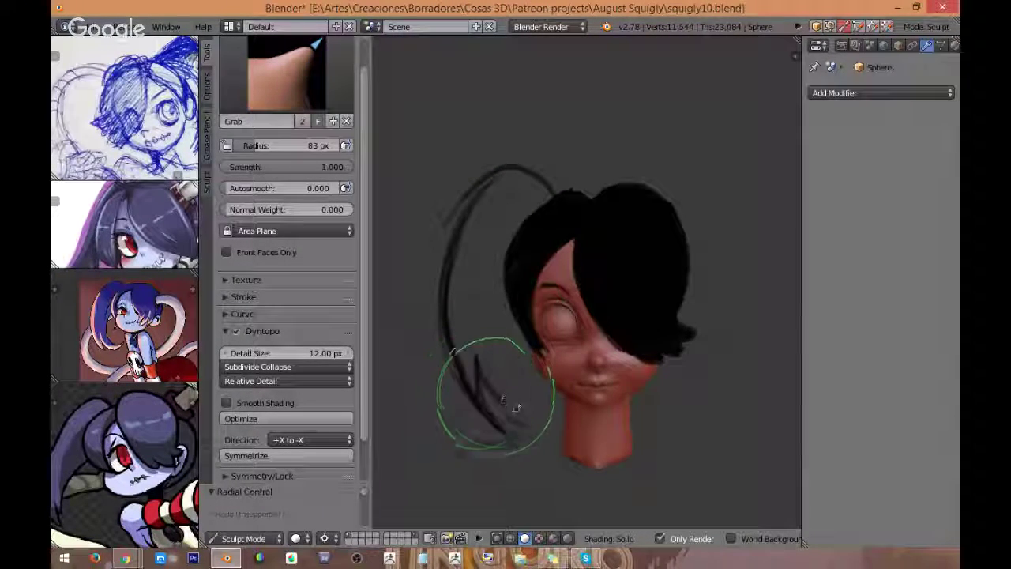
left_click_drag(496, 264, 536, 439)
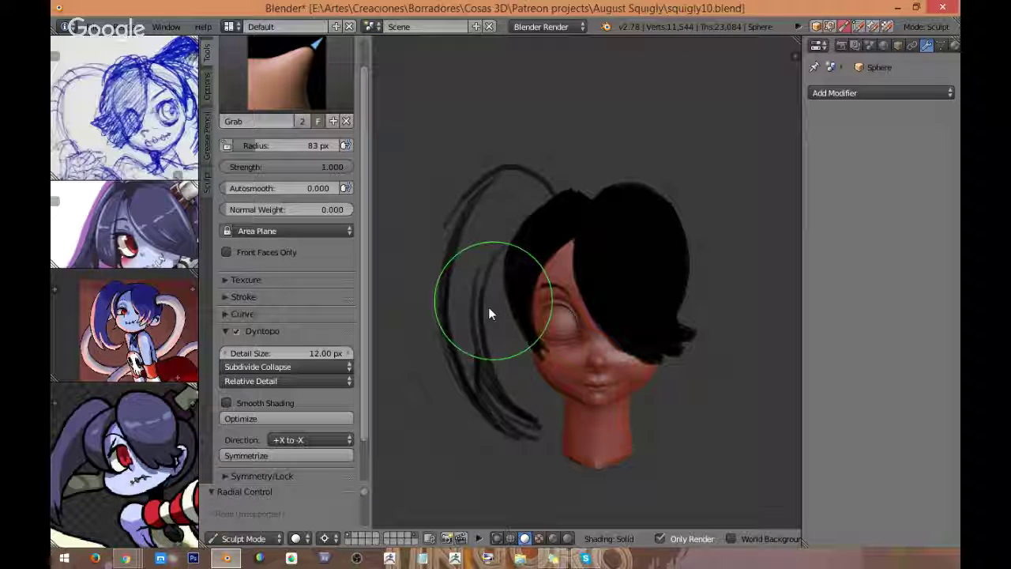
mouse_move(488, 314)
left_mouse_down()
mouse_move(458, 233)
mouse_move(500, 182)
mouse_move(510, 226)
mouse_move(537, 192)
mouse_move(520, 179)
mouse_move(537, 181)
mouse_move(560, 191)
mouse_move(484, 237)
mouse_move(484, 181)
mouse_move(457, 334)
left_mouse_up()
mouse_move(496, 183)
left_mouse_down()
mouse_move(461, 353)
mouse_move(473, 197)
left_mouse_up()
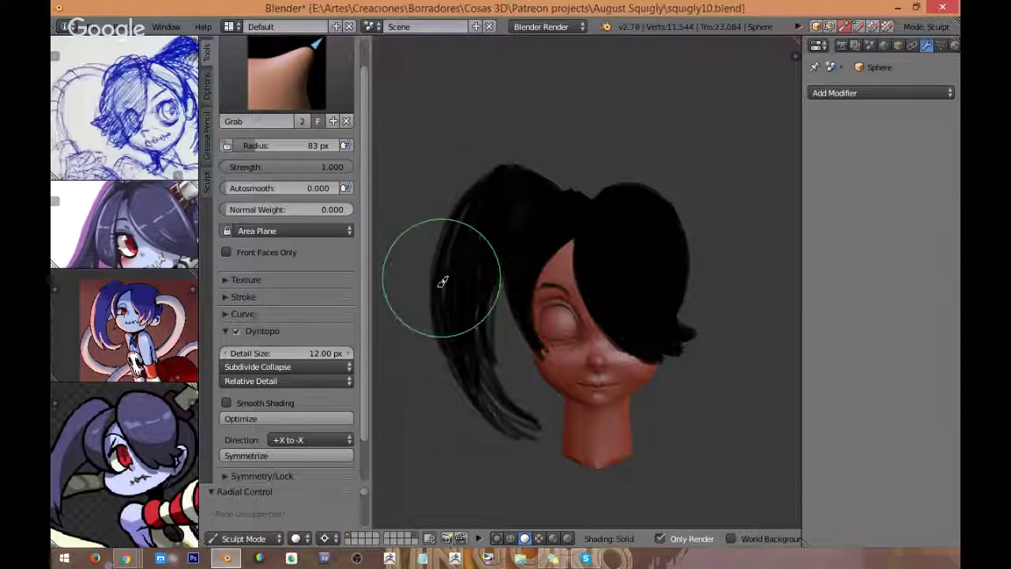
mouse_move(443, 282)
left_mouse_down()
mouse_move(641, 248)
mouse_move(541, 248)
mouse_move(550, 270)
left_mouse_up()
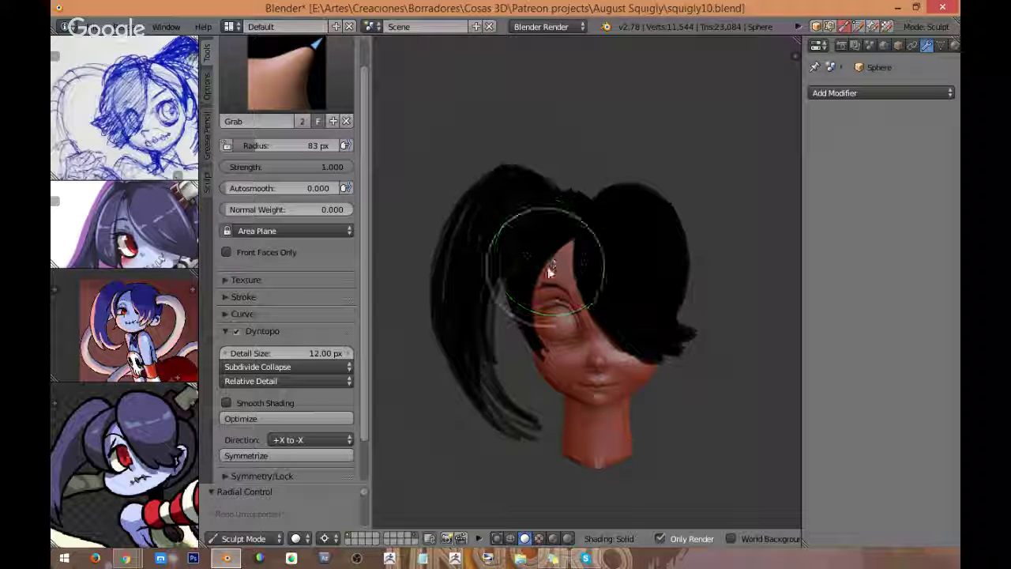
Step: Rework the ponytail with a raised top and fuller outer edge, leaving a thin gap between it and the side hair
middle_click_drag(643, 308, 635, 290, "shift")
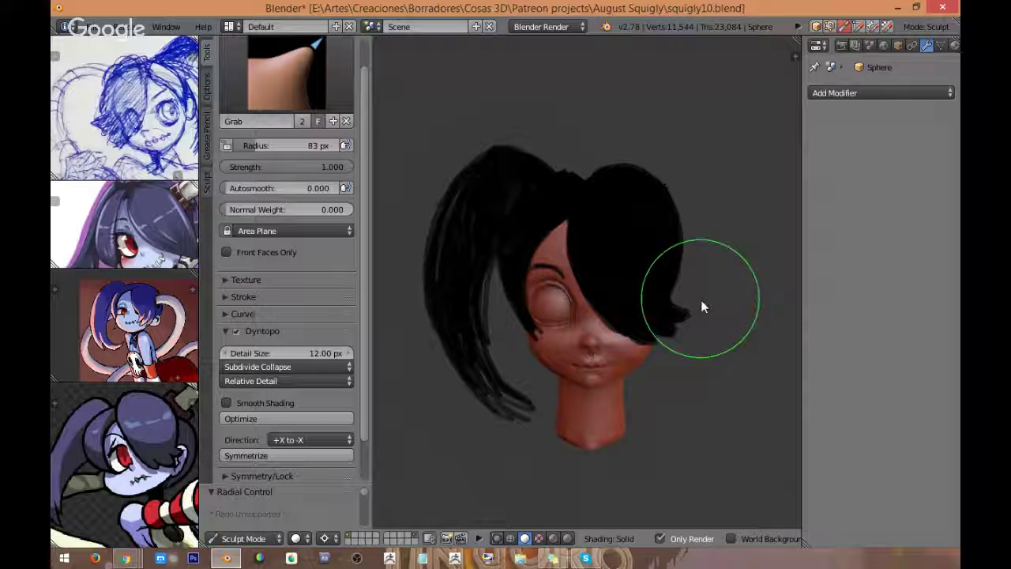
mouse_move(701, 301)
left_mouse_down()
mouse_move(655, 347)
mouse_move(671, 341)
mouse_move(648, 333)
mouse_move(649, 316)
mouse_move(593, 322)
mouse_move(622, 286)
mouse_move(648, 307)
mouse_move(667, 293)
left_mouse_up()
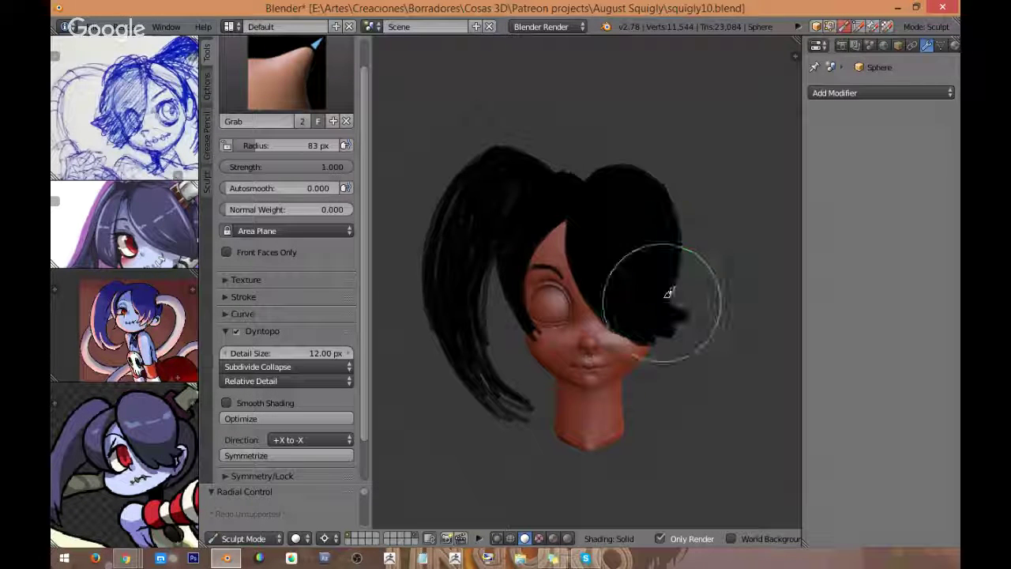
mouse_move(593, 181)
left_mouse_down()
mouse_move(559, 185)
mouse_move(590, 198)
mouse_move(551, 192)
mouse_move(517, 223)
mouse_move(517, 206)
mouse_move(491, 244)
mouse_move(492, 236)
mouse_move(501, 258)
mouse_move(497, 209)
mouse_move(504, 258)
mouse_move(514, 174)
mouse_move(492, 241)
mouse_move(497, 210)
mouse_move(506, 251)
mouse_move(528, 203)
mouse_move(474, 292)
mouse_move(493, 212)
mouse_move(458, 226)
mouse_move(497, 208)
mouse_move(492, 163)
mouse_move(509, 144)
mouse_move(500, 169)
mouse_move(469, 158)
mouse_move(500, 143)
left_mouse_up()
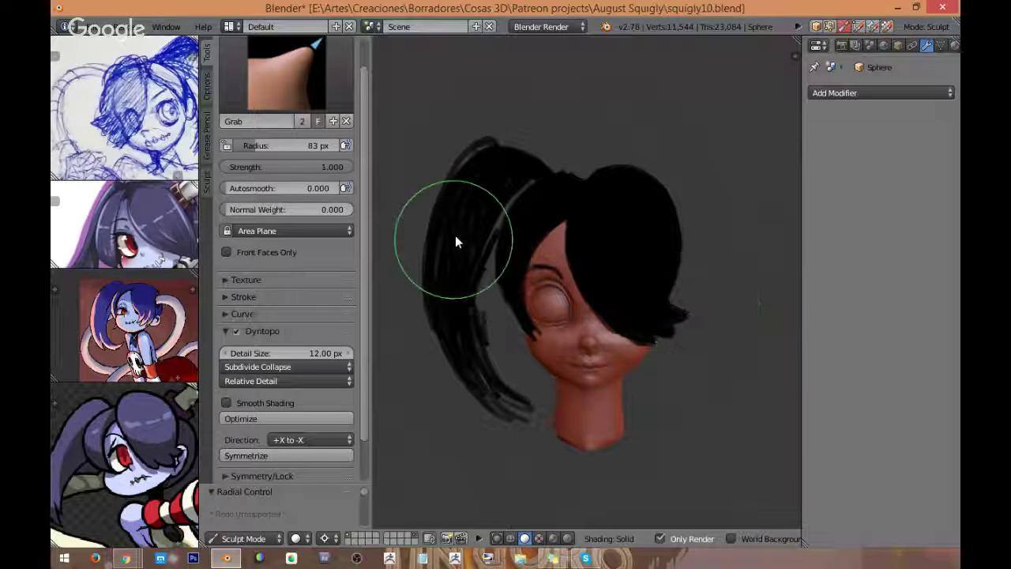
mouse_move(456, 241)
left_mouse_down()
mouse_move(477, 235)
mouse_move(500, 192)
mouse_move(491, 158)
mouse_move(532, 149)
mouse_move(453, 199)
mouse_move(453, 208)
mouse_move(480, 186)
mouse_move(435, 229)
mouse_move(444, 341)
mouse_move(426, 285)
mouse_move(431, 219)
mouse_move(439, 331)
mouse_move(425, 236)
left_mouse_up()
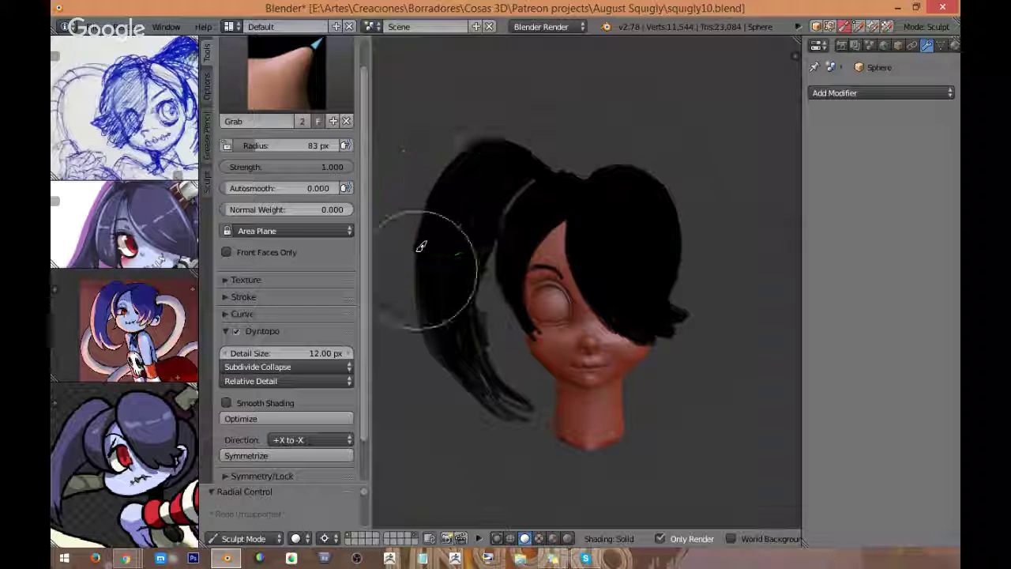
left_click_drag(481, 173, 490, 160)
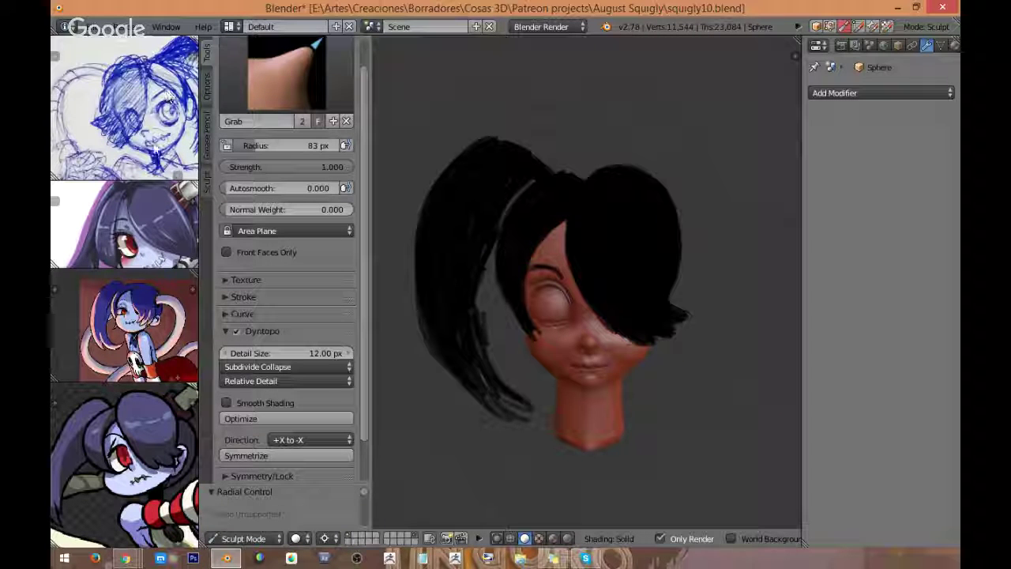
Step: Reframe all four reference images to show more of the hairstyle and the appendages around the character's head
middle_click_drag(177, 112, 154, 144, "ctrl")
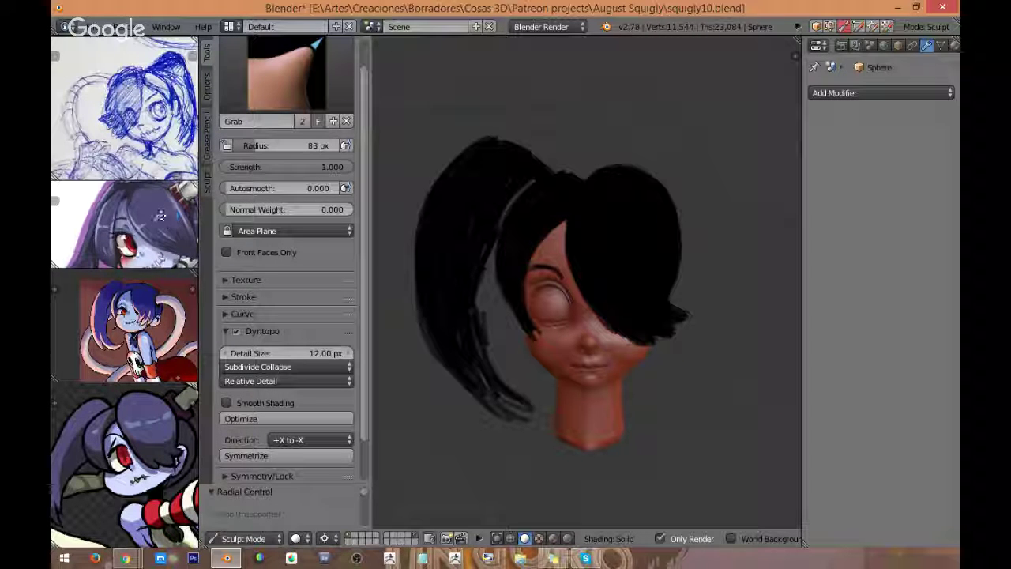
middle_click_drag(187, 243, 156, 215)
scroll(154, 231, "down", 3)
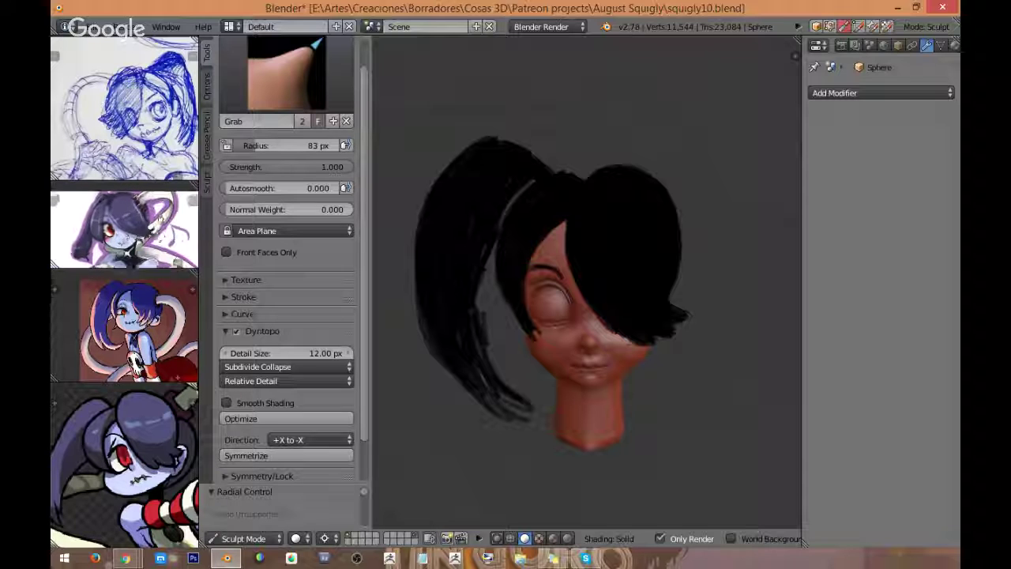
mouse_move(158, 312)
middle_mouse_down("ctrl")
mouse_move(155, 356)
mouse_move(154, 325)
middle_mouse_up("ctrl")
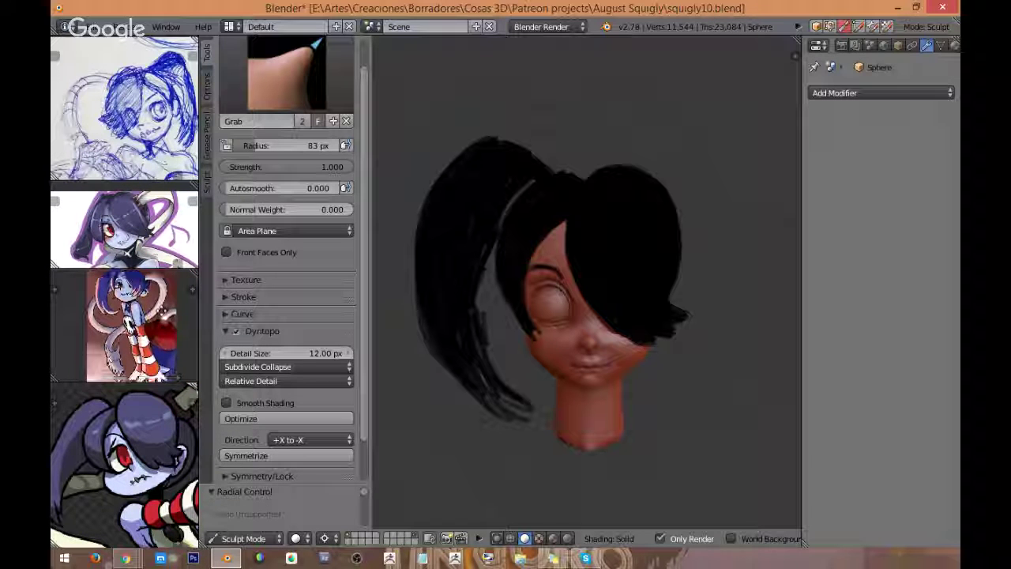
mouse_move(156, 443)
middle_mouse_down("ctrl")
mouse_move(147, 493)
mouse_move(160, 472)
middle_mouse_up("ctrl")
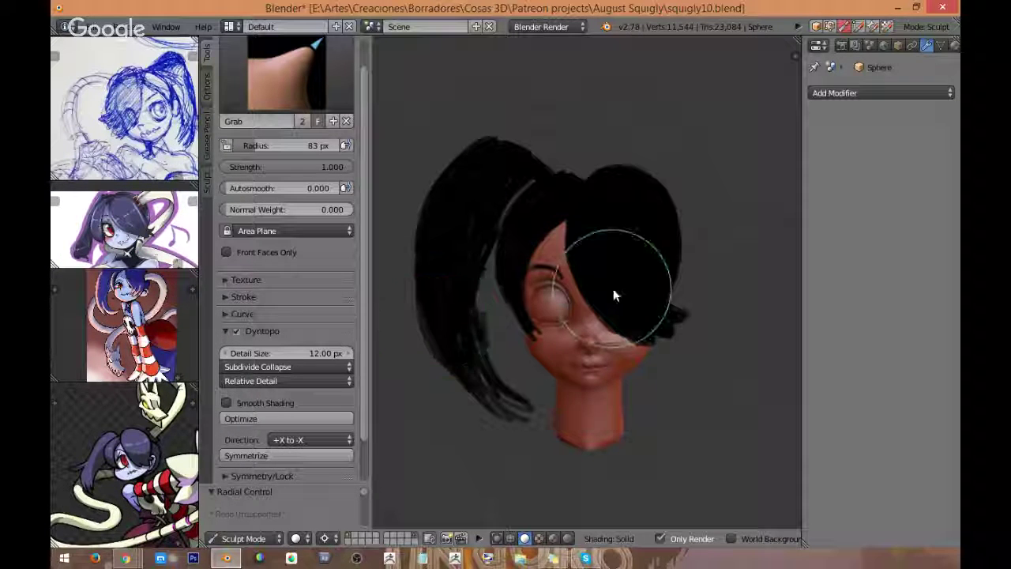
Step: Sketch the banded appendage rising diagonally from the fringe side of the head, and its continuation around the lower ponytail on the opposite side
mouse_move(610, 276)
left_mouse_down()
mouse_move(654, 184)
mouse_move(634, 190)
mouse_move(645, 174)
mouse_move(711, 134)
left_mouse_up()
left_click_drag(657, 165, 738, 109)
left_click_drag(682, 192, 761, 138)
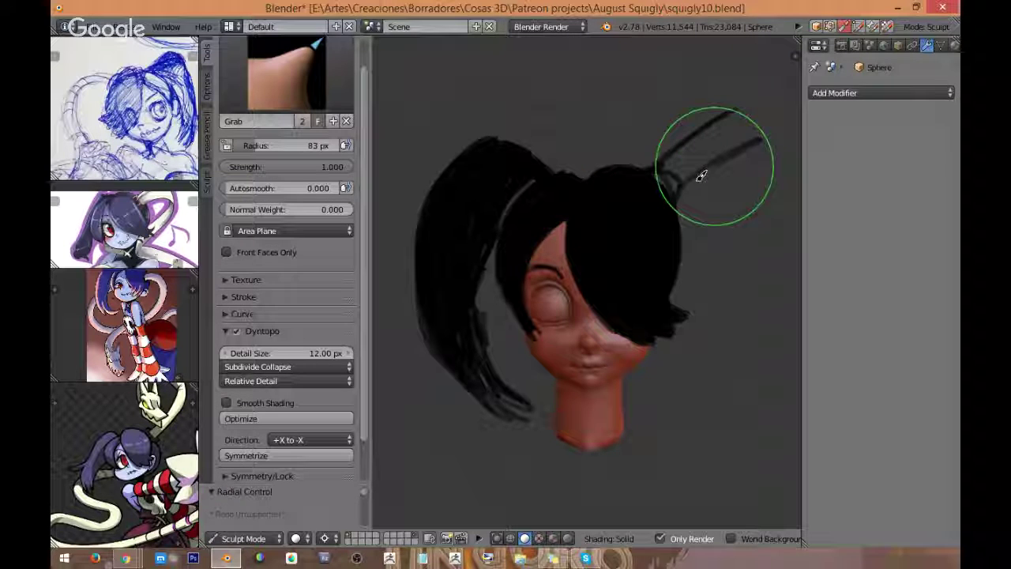
mouse_move(496, 334)
left_mouse_down()
mouse_move(474, 372)
mouse_move(515, 299)
mouse_move(479, 334)
mouse_move(510, 333)
mouse_move(496, 370)
mouse_move(492, 293)
mouse_move(505, 287)
mouse_move(468, 375)
left_mouse_up()
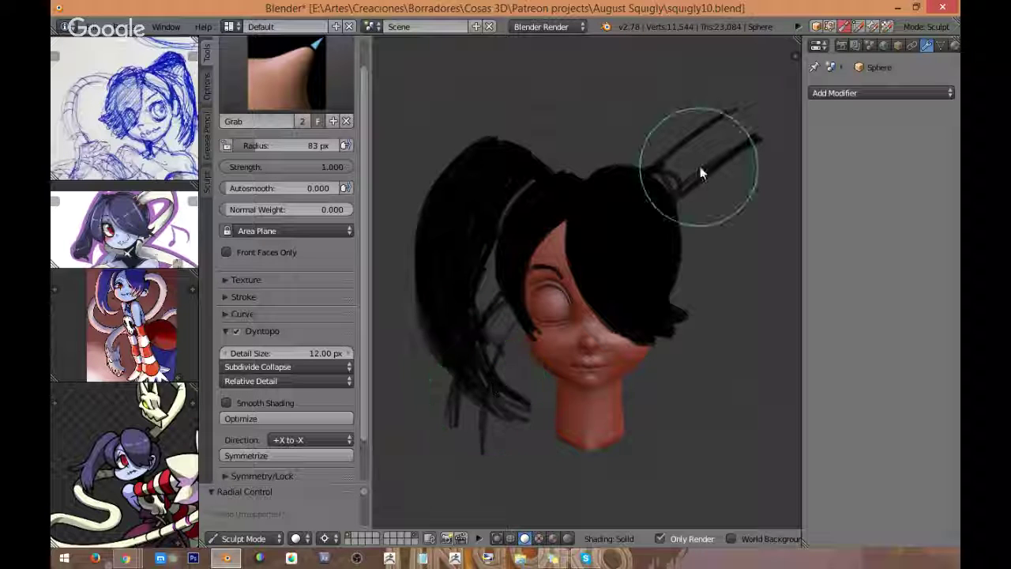
mouse_move(700, 167)
left_mouse_down()
mouse_move(709, 124)
mouse_move(749, 136)
left_mouse_up()
mouse_move(618, 371)
middle_mouse_down()
mouse_move(663, 371)
mouse_move(612, 363)
middle_mouse_up()
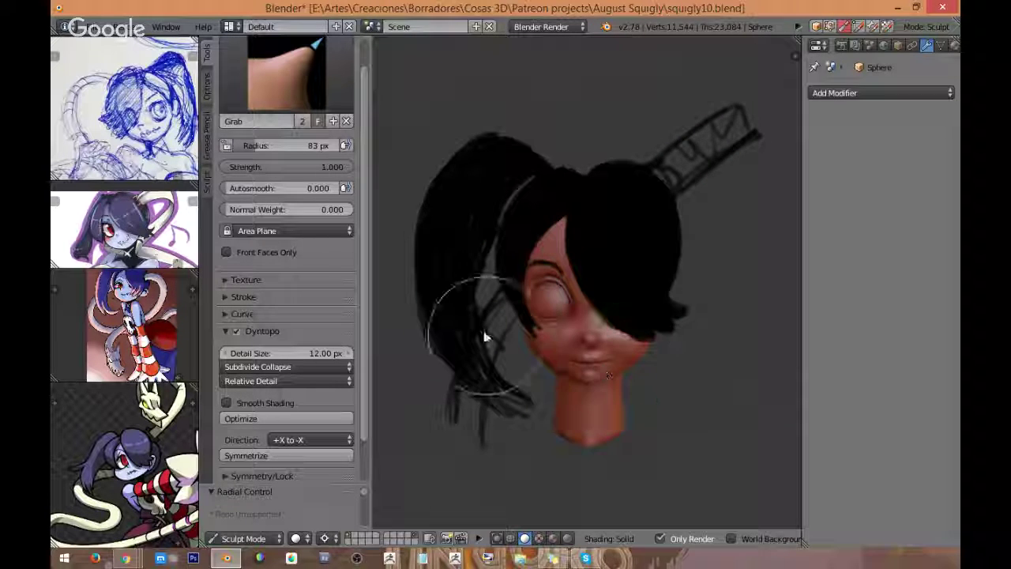
Step: Frame the model's face closely and enlarge the face in the blue pencil reference for comparison
mouse_move(660, 322)
middle_mouse_down("ctrl")
mouse_move(700, 266)
mouse_move(716, 213)
middle_mouse_up("ctrl")
scroll(168, 93, "up", 2)
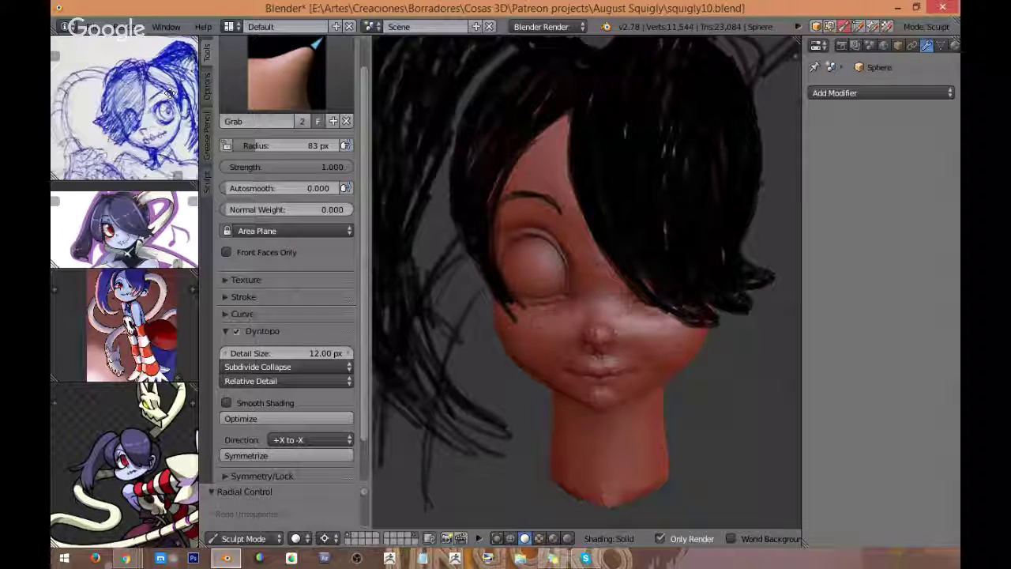
scroll(169, 93, "up", 2)
middle_click_drag(169, 94, 129, 65)
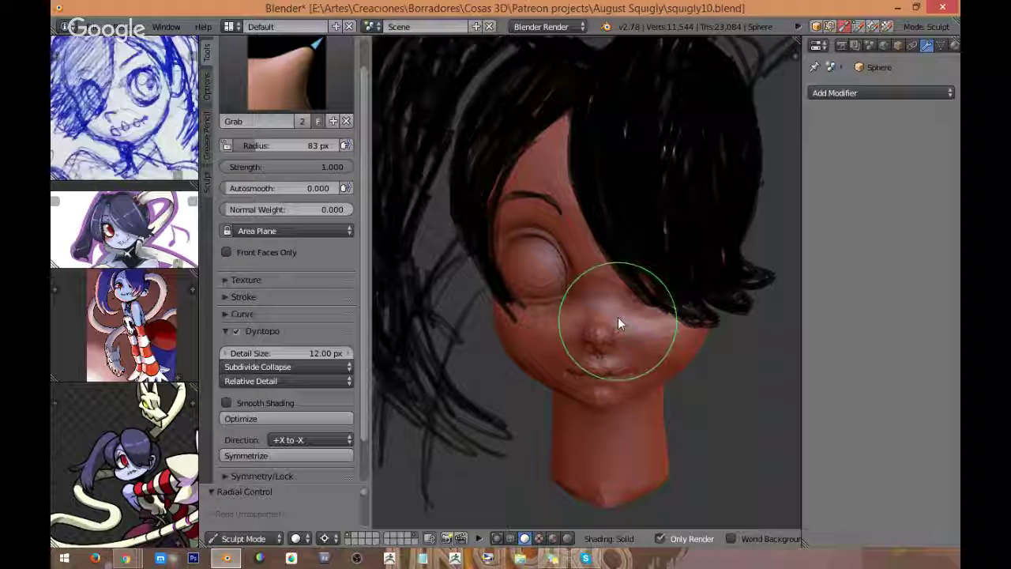
Step: Sketch short guide marks at the nose bridge and chin, joined by a vertical line, with another mark beside the jaw
mouse_move(617, 324)
left_mouse_down()
mouse_move(609, 338)
mouse_move(582, 309)
mouse_move(610, 301)
left_mouse_up()
left_click_drag(592, 402, 606, 398)
left_click_drag(594, 304, 594, 394)
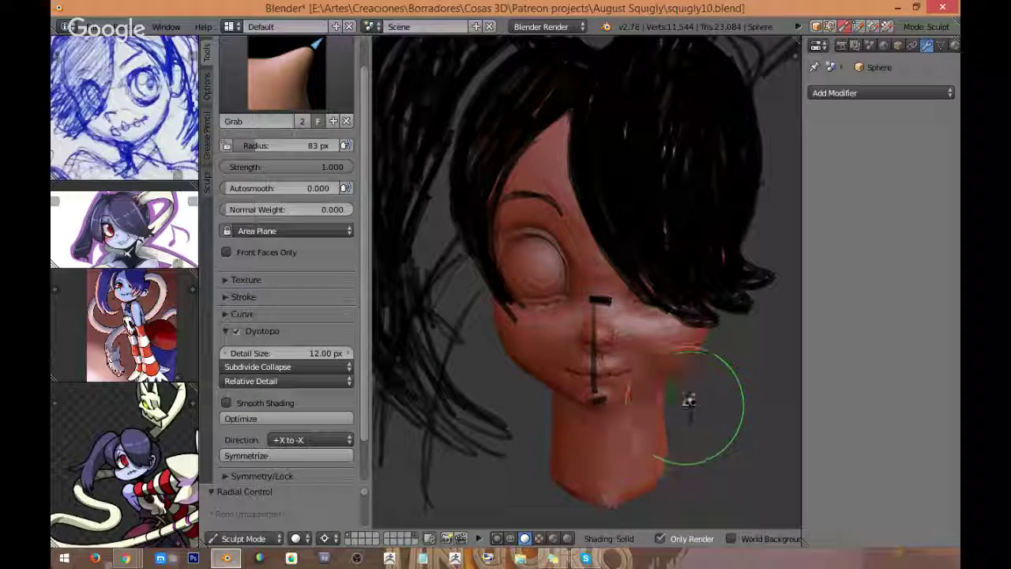
left_click_drag(687, 400, 690, 397)
mouse_move(725, 401)
middle_mouse_down("shift")
mouse_move(722, 379)
mouse_move(718, 410)
mouse_move(658, 384)
middle_mouse_up("shift")
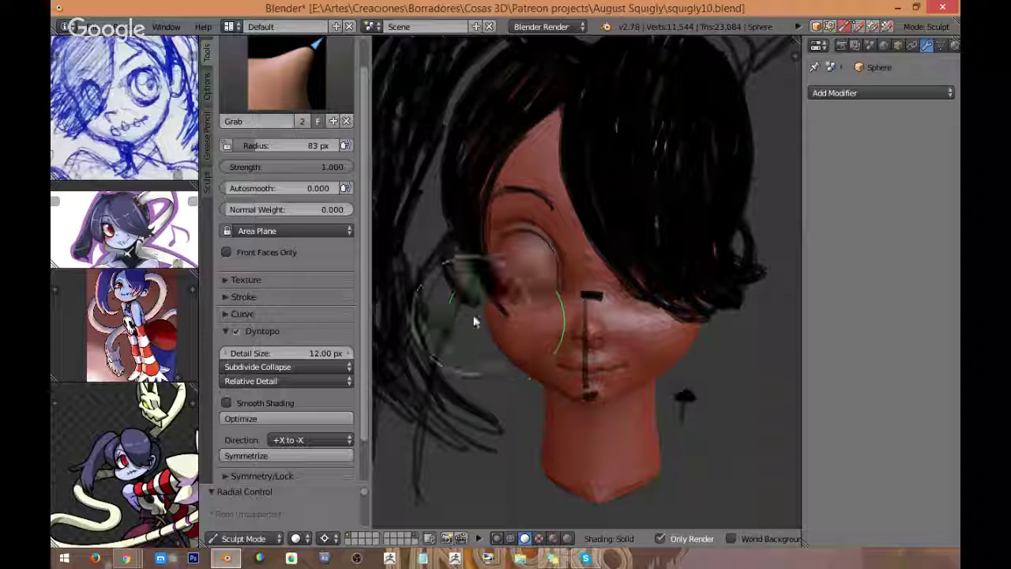
mouse_move(713, 361)
middle_mouse_down()
mouse_move(664, 437)
mouse_move(677, 356)
middle_mouse_up()
mouse_move(592, 330)
left_mouse_down()
mouse_move(583, 344)
mouse_move(594, 360)
mouse_move(608, 316)
left_mouse_up()
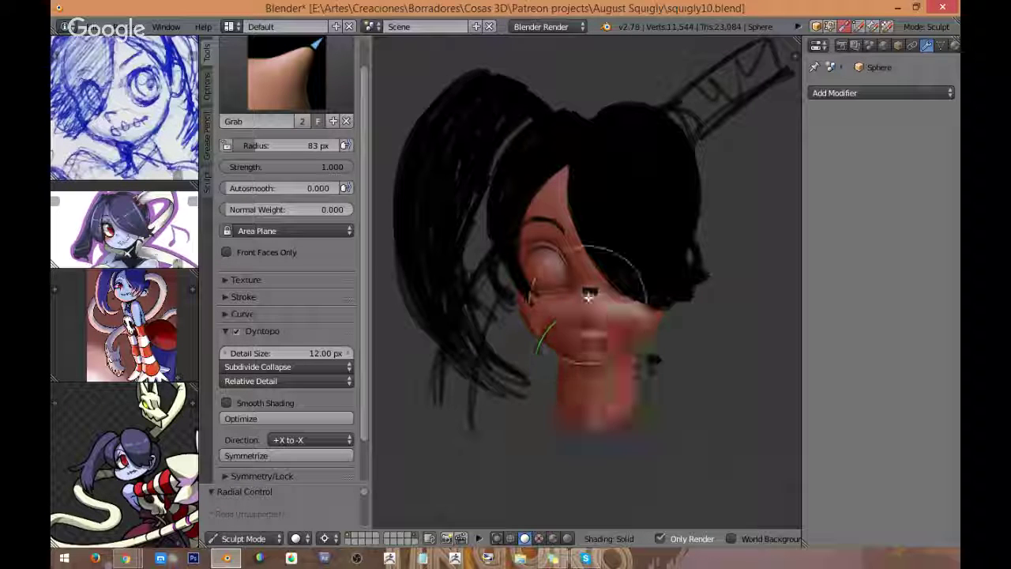
Step: Undo the proportion guide marks drawn over the lower face and beside the jaw
key("ctrl+z")
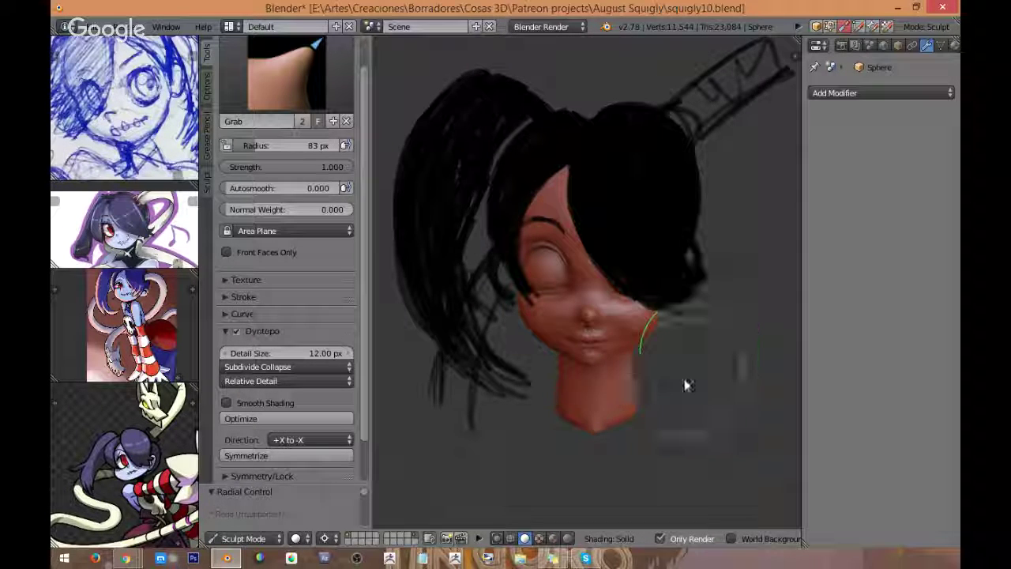
key("ctrl+z")
key("ctrl+z")
Step: Draw a round iris outline with a dark filled pupil on the uncovered eye and check it from the front
mouse_move(695, 341)
middle_mouse_down()
mouse_move(715, 346)
mouse_move(705, 357)
middle_mouse_up()
mouse_move(559, 311)
middle_mouse_down()
mouse_move(579, 306)
mouse_move(532, 300)
middle_mouse_up()
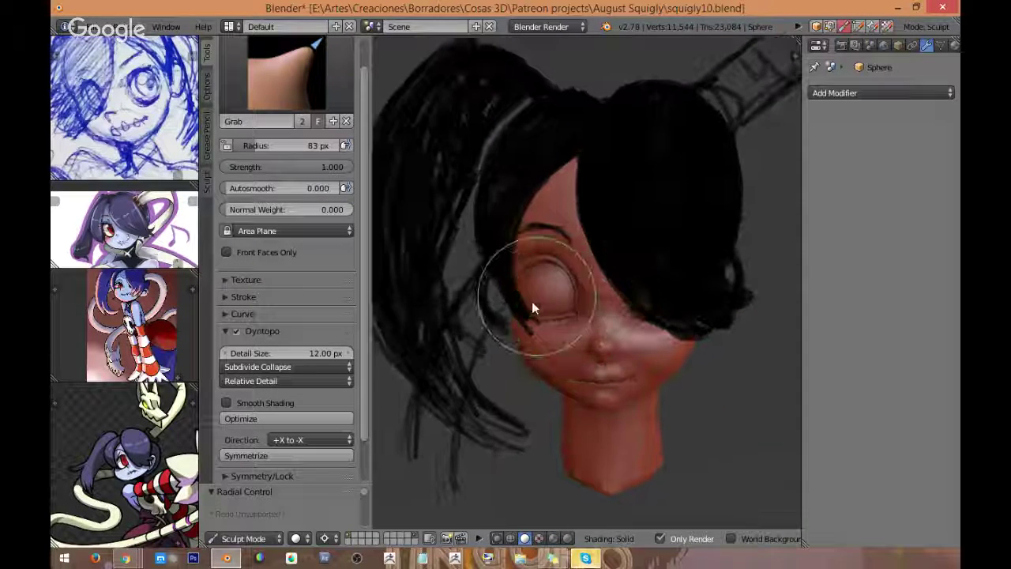
mouse_move(532, 300)
left_mouse_down()
mouse_move(514, 304)
mouse_move(540, 296)
mouse_move(539, 276)
mouse_move(537, 304)
mouse_move(538, 274)
mouse_move(539, 292)
mouse_move(550, 284)
mouse_move(541, 277)
mouse_move(558, 303)
mouse_move(545, 298)
mouse_move(553, 269)
mouse_move(548, 296)
mouse_move(553, 285)
mouse_move(545, 286)
mouse_move(556, 287)
mouse_move(550, 267)
mouse_move(553, 299)
left_mouse_up()
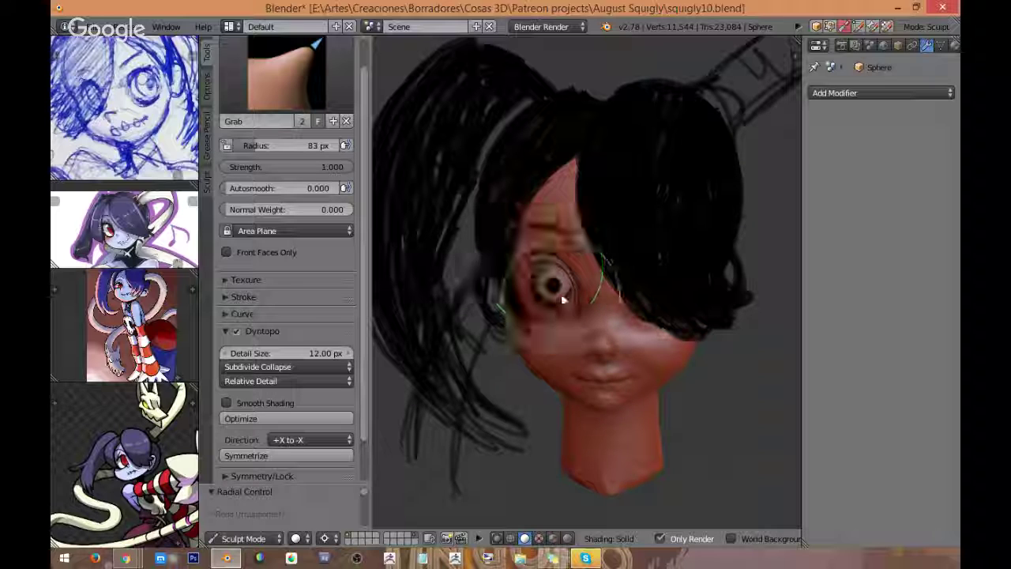
scroll(674, 360, "down", 1)
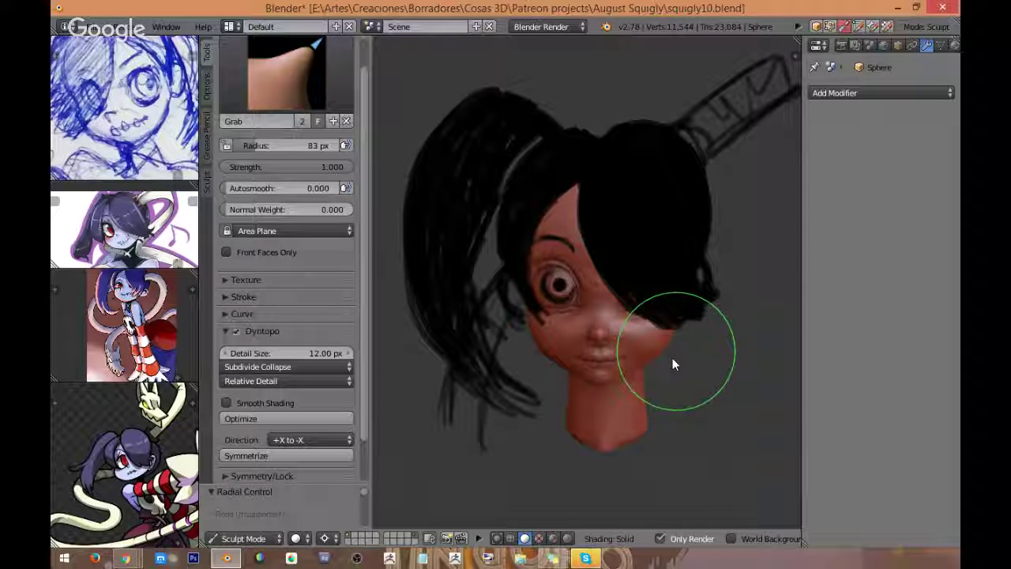
middle_click_drag(672, 358, 710, 258, "ctrl")
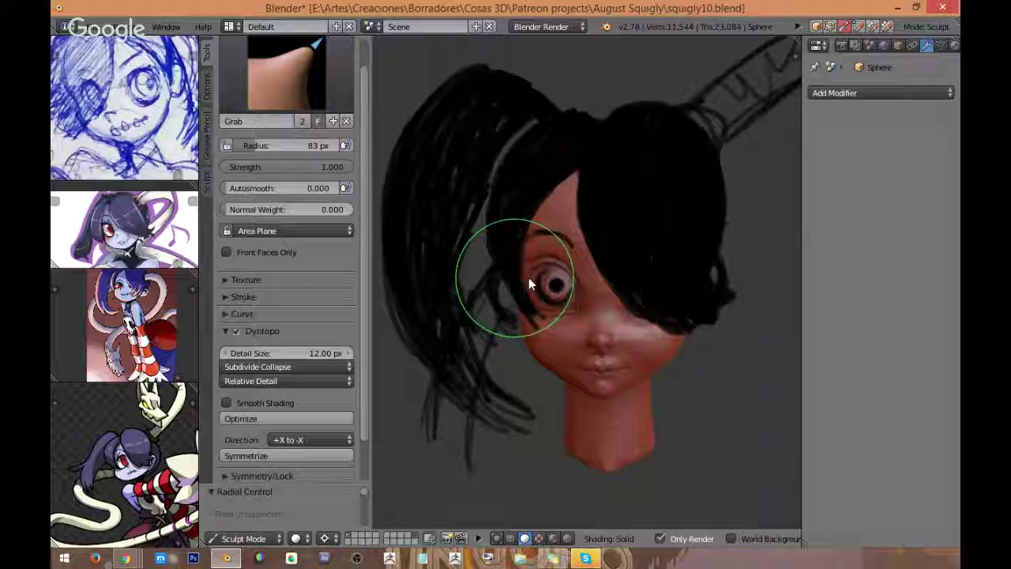
scroll(561, 253, "up", 1)
scroll(570, 252, "up", 1)
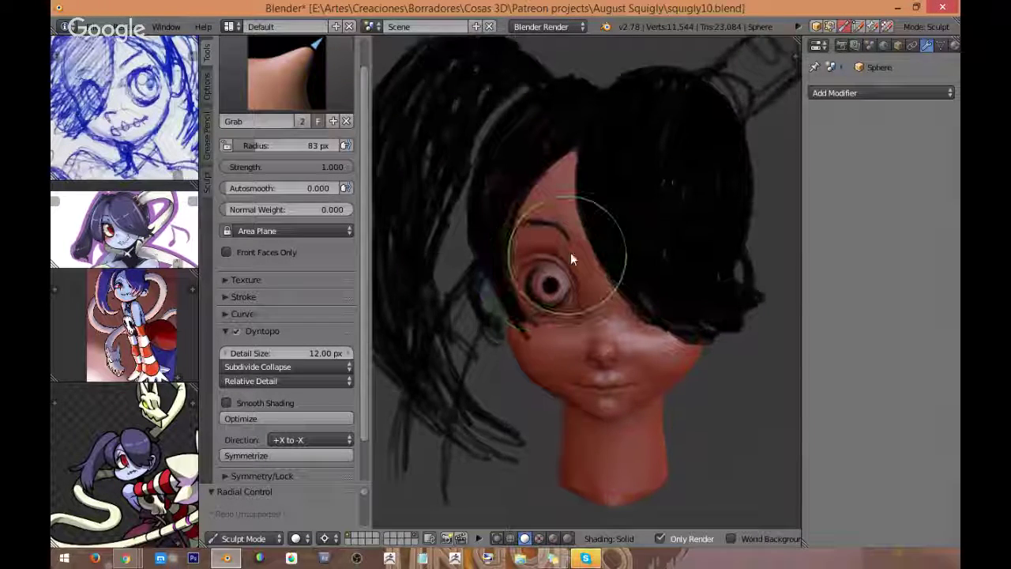
middle_click_drag(570, 252, 566, 218)
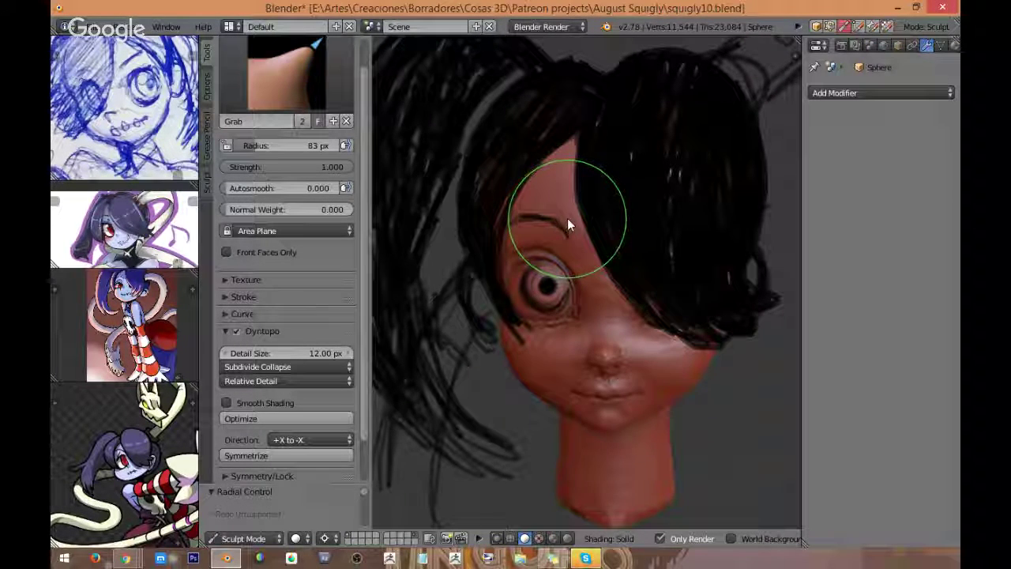